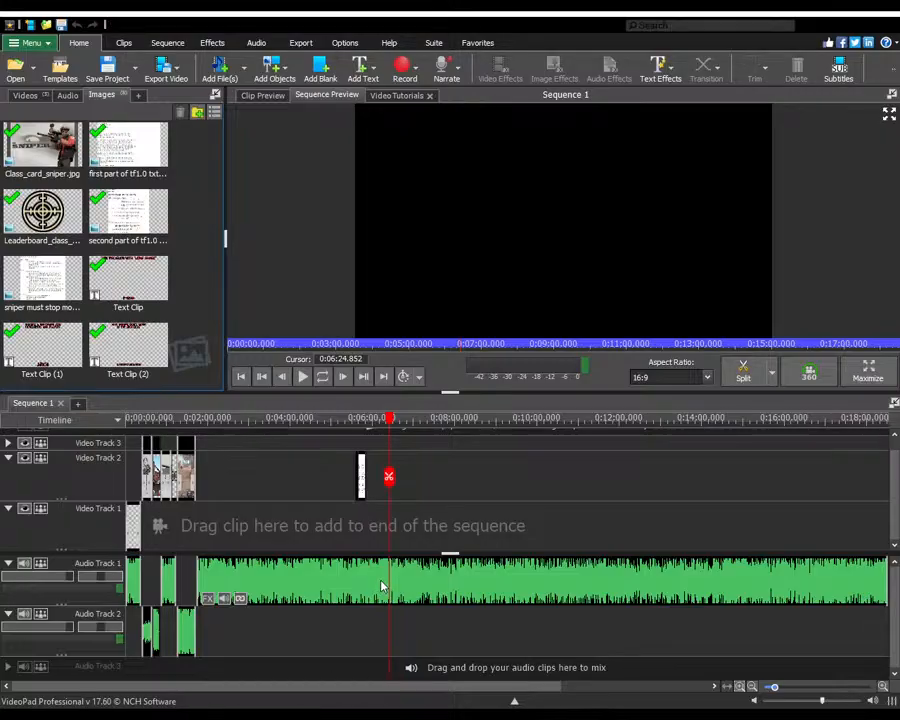
- Preview the opening seconds of the sequence from its start and return the playhead to the beginning
{"action": "scroll", "coordinate": [134, 510], "scroll_direction": "up", "scroll_amount": 4}
{"action": "key", "text": "Home"}
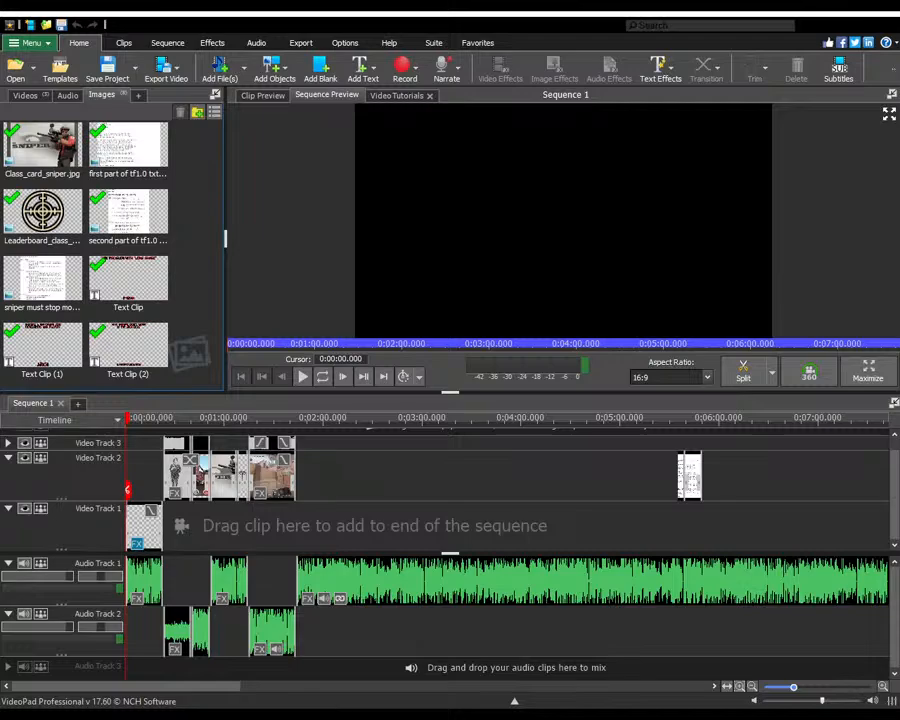
{"action": "key", "text": "space"}
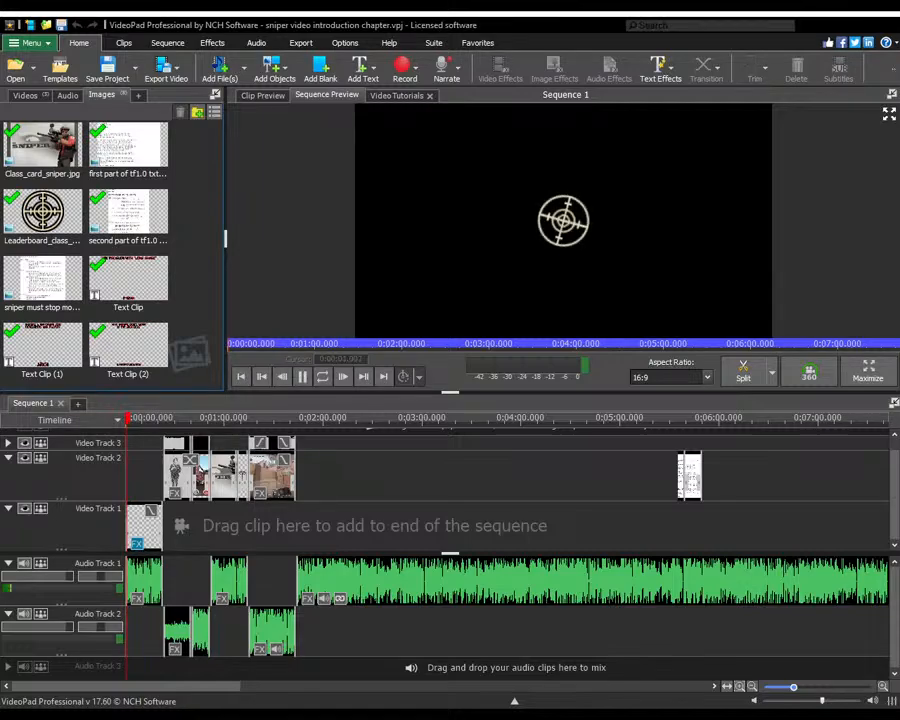
{"action": "key", "text": "space"}
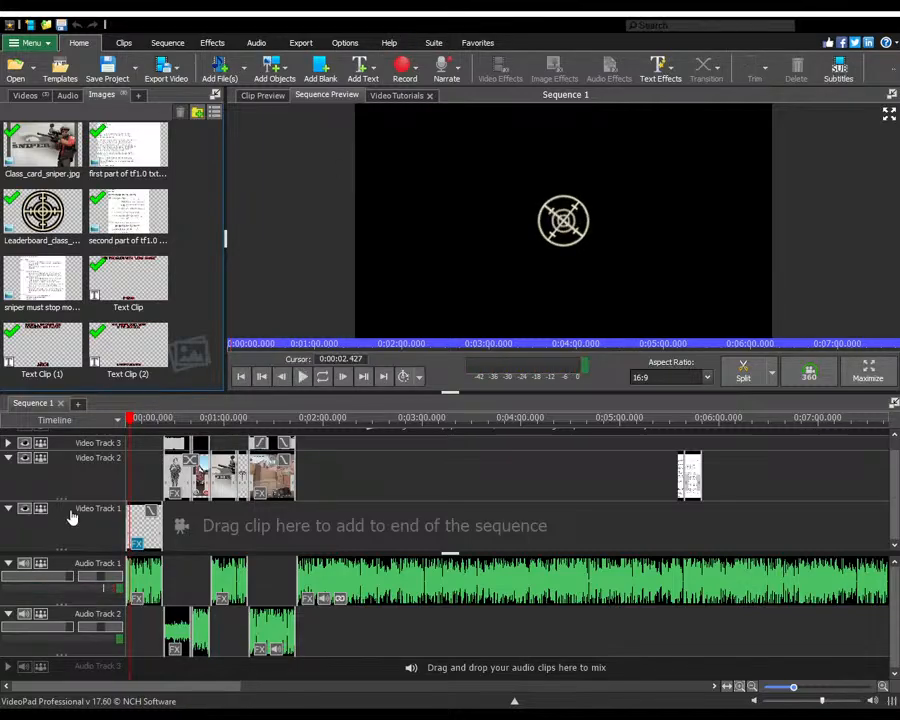
{"action": "scroll", "coordinate": [288, 537], "scroll_direction": "down", "scroll_amount": 1}
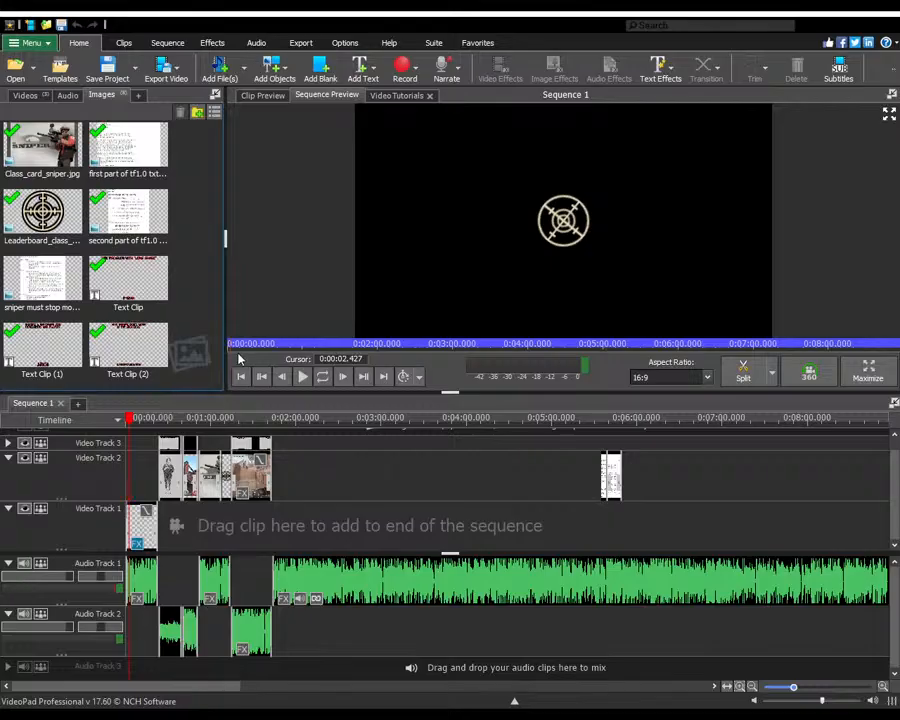
{"action": "key", "text": "Home"}
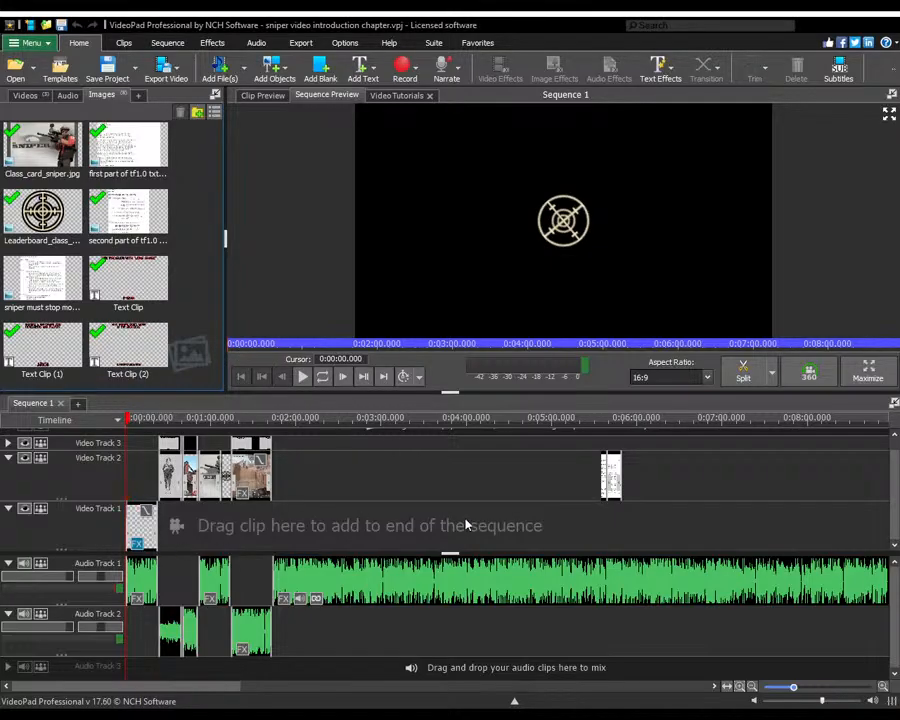
{"action": "scroll", "coordinate": [362, 515], "scroll_direction": "down", "scroll_amount": 2}
{"action": "scroll", "coordinate": [333, 517], "scroll_direction": "up", "scroll_amount": 3}
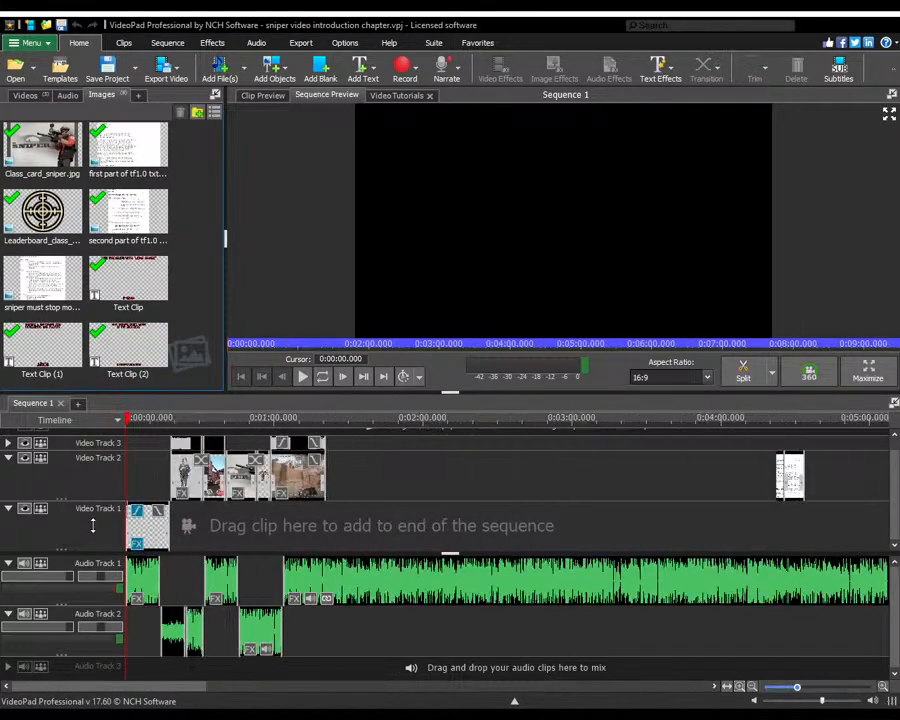
- Play the sequence from about 0:01:42, where the long clip on Audio Track 1 begins
{"action": "left_click", "coordinate": [255, 518]}
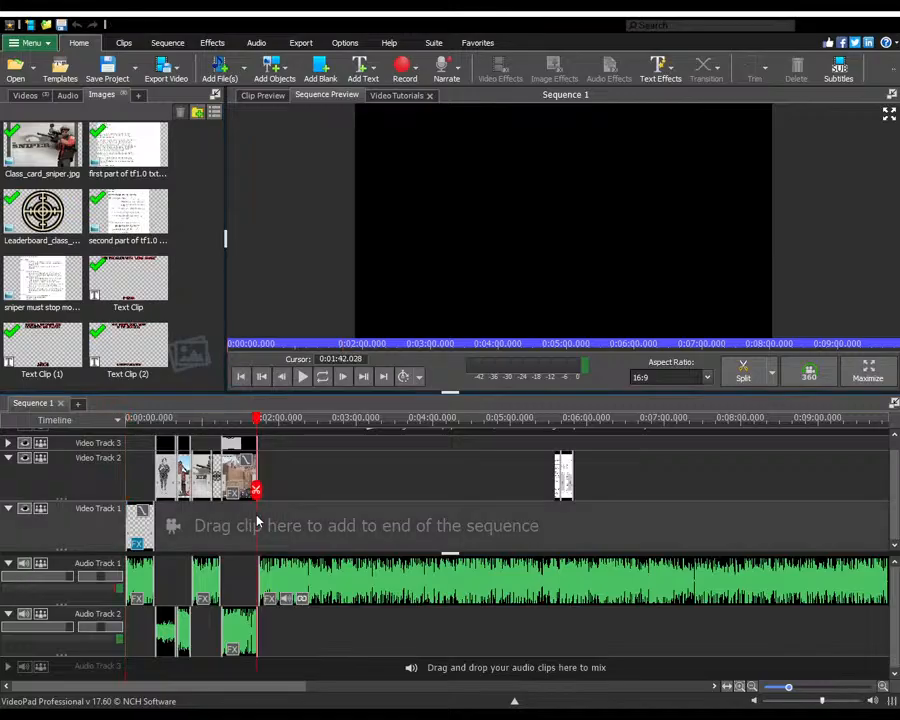
{"action": "key", "text": "space"}
{"action": "scroll", "coordinate": [290, 522], "scroll_direction": "up", "scroll_amount": 1}
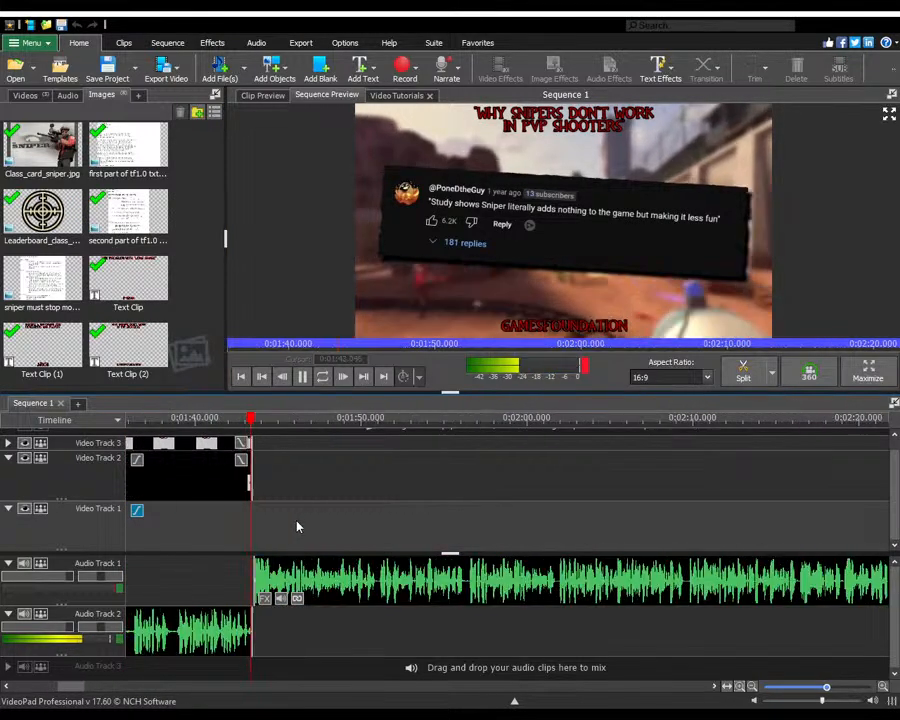
{"action": "scroll", "coordinate": [245, 525], "scroll_direction": "down", "scroll_amount": 1}
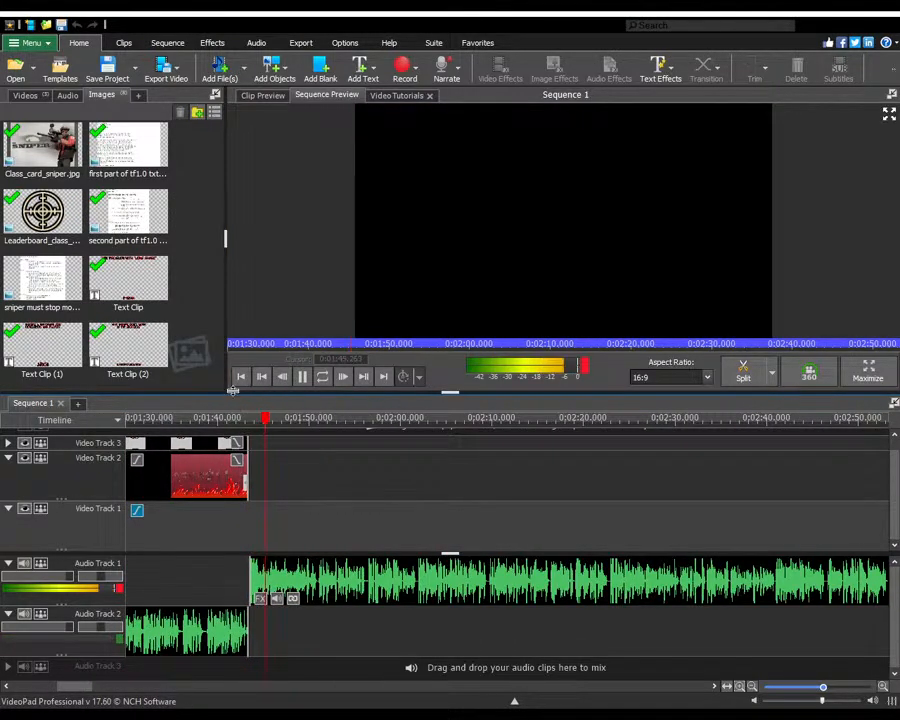
- Enlarge the timeline area to reveal Video Track 4 and pause playback at about 0:01:55
{"action": "left_click_drag", "start_coordinate": [259, 329], "coordinate": [259, 331]}
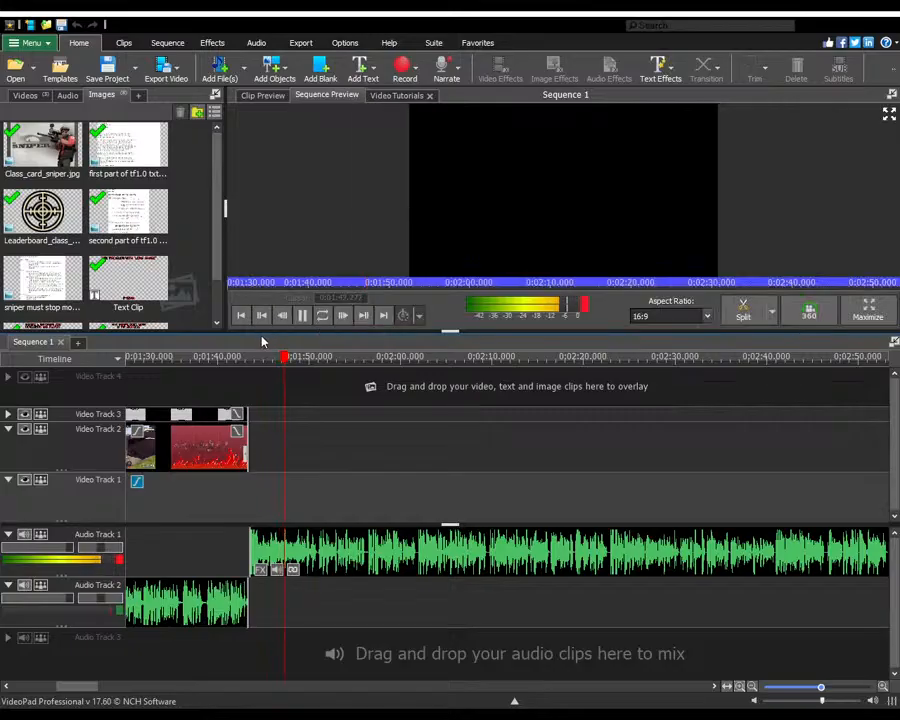
{"action": "scroll", "coordinate": [226, 440], "scroll_direction": "down", "scroll_amount": 3}
{"action": "scroll", "coordinate": [226, 440], "scroll_direction": "down", "scroll_amount": 2}
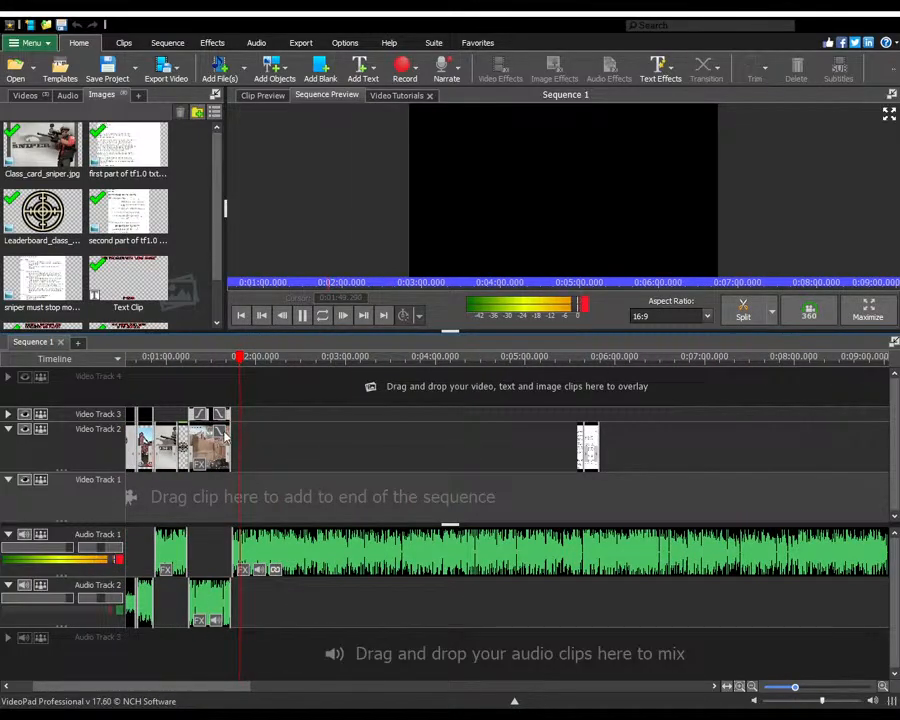
{"action": "scroll", "coordinate": [240, 430], "scroll_direction": "up", "scroll_amount": 1}
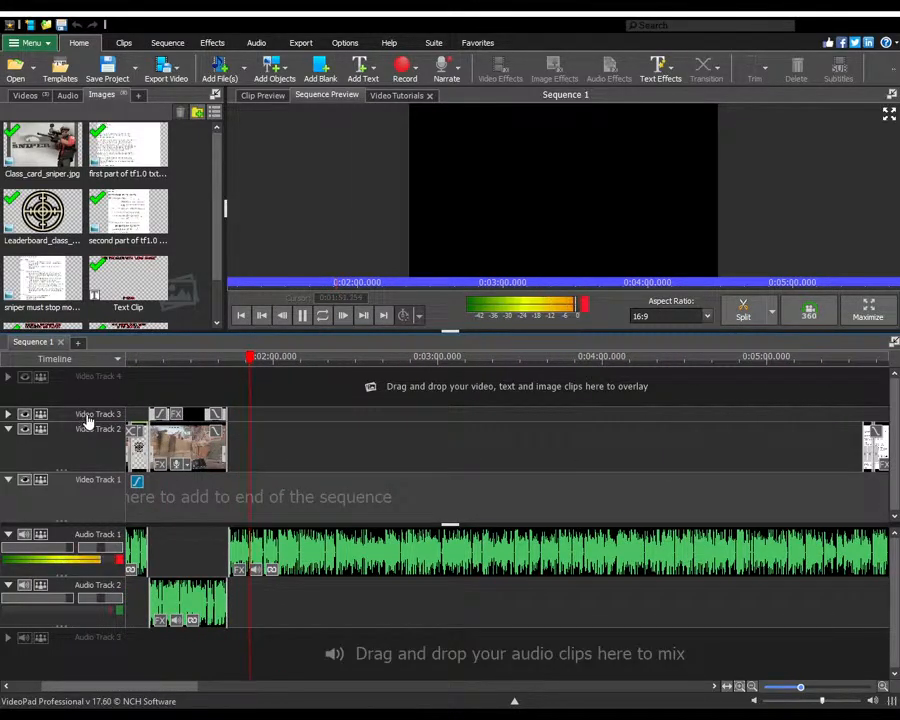
{"action": "scroll", "coordinate": [226, 430], "scroll_direction": "up", "scroll_amount": 3}
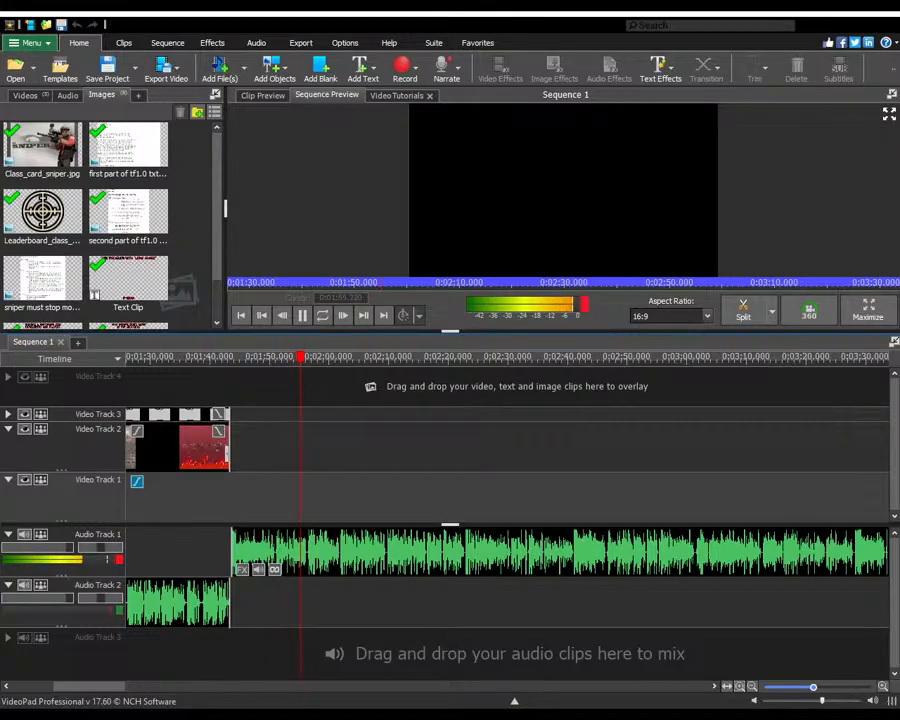
{"action": "key", "text": "space"}
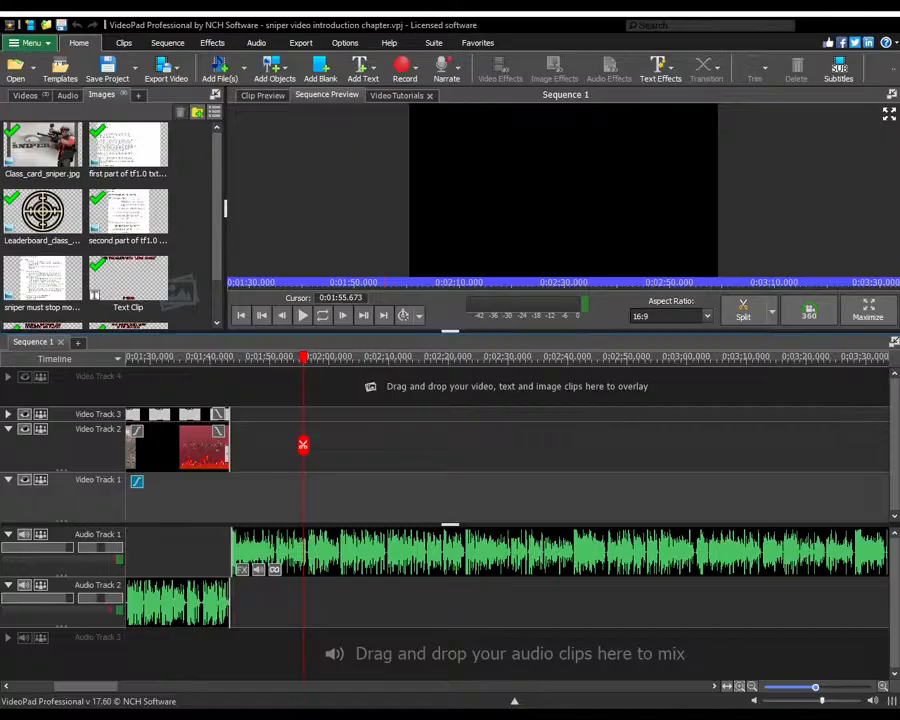
- Resume playback of the long Audio Track 1 clip and pause it at about 0:02:28
{"action": "key", "text": "space"}
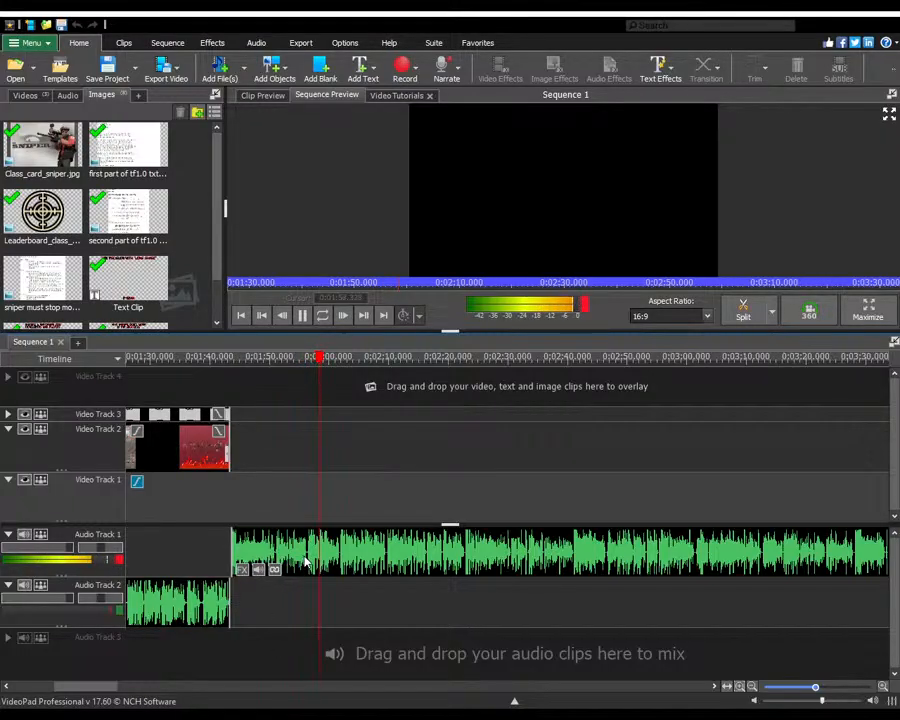
{"action": "scroll", "coordinate": [343, 593], "scroll_direction": "down", "scroll_amount": 3}
{"action": "scroll", "coordinate": [353, 588], "scroll_direction": "up", "scroll_amount": 5}
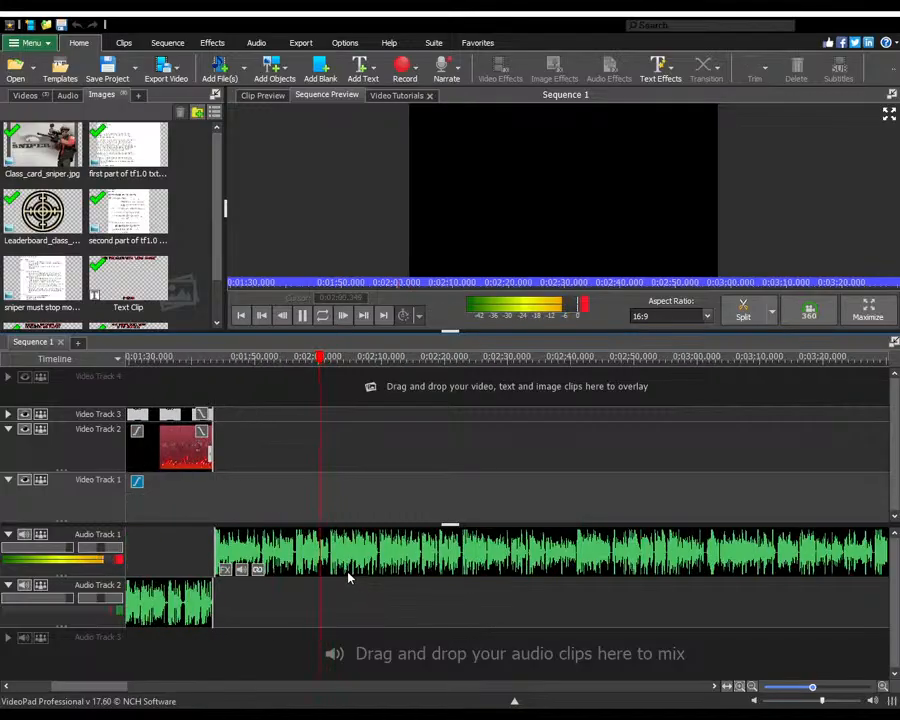
{"action": "scroll", "coordinate": [349, 577], "scroll_direction": "down", "scroll_amount": 3}
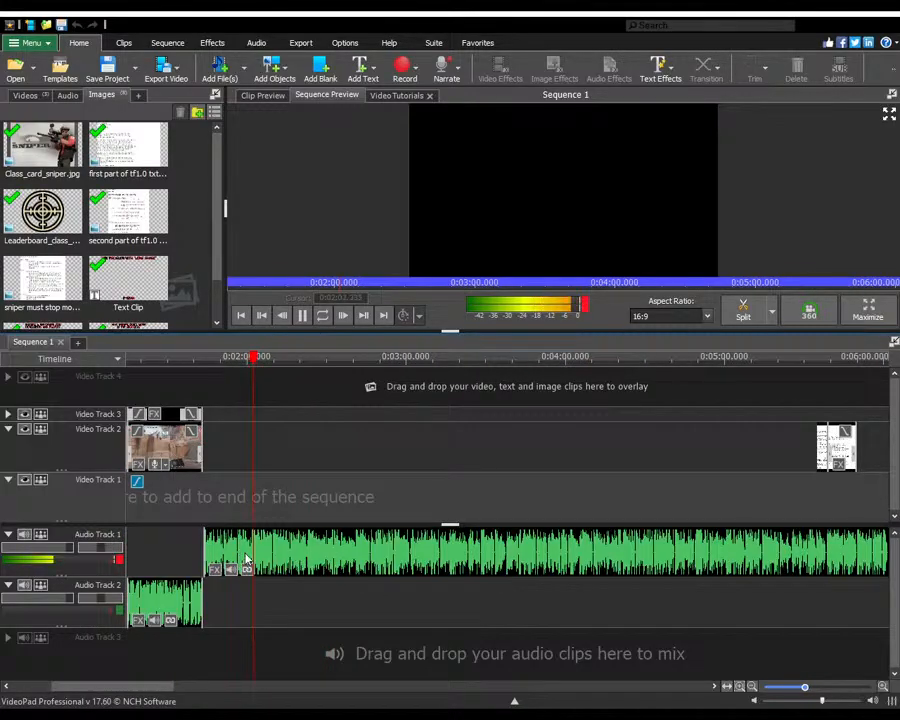
{"action": "scroll", "coordinate": [287, 520], "scroll_direction": "up", "scroll_amount": 4}
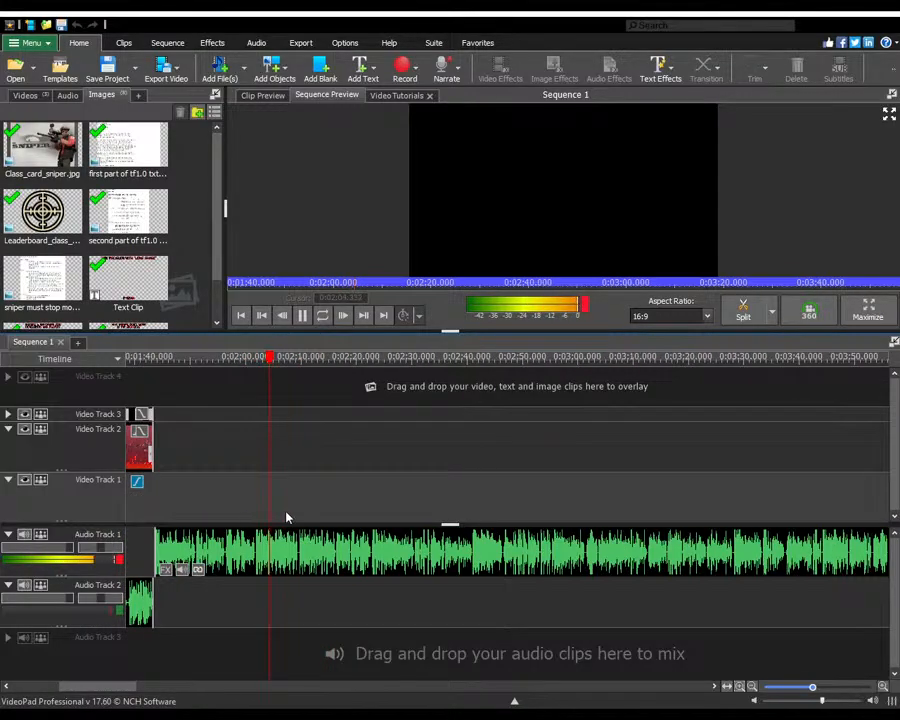
{"action": "scroll", "coordinate": [287, 518], "scroll_direction": "down", "scroll_amount": 3}
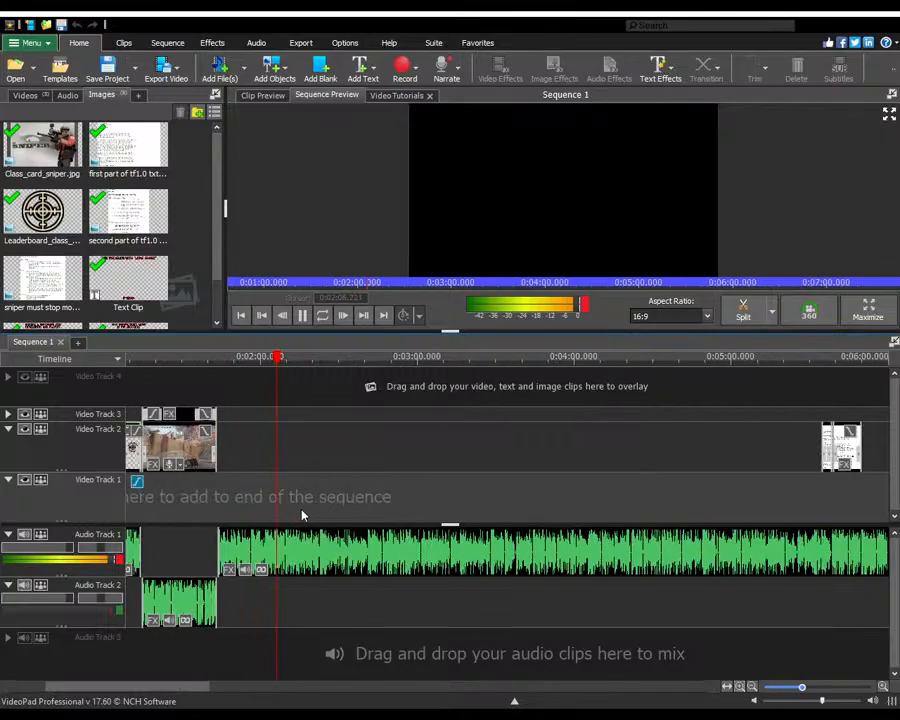
{"action": "scroll", "coordinate": [311, 506], "scroll_direction": "up", "scroll_amount": 1}
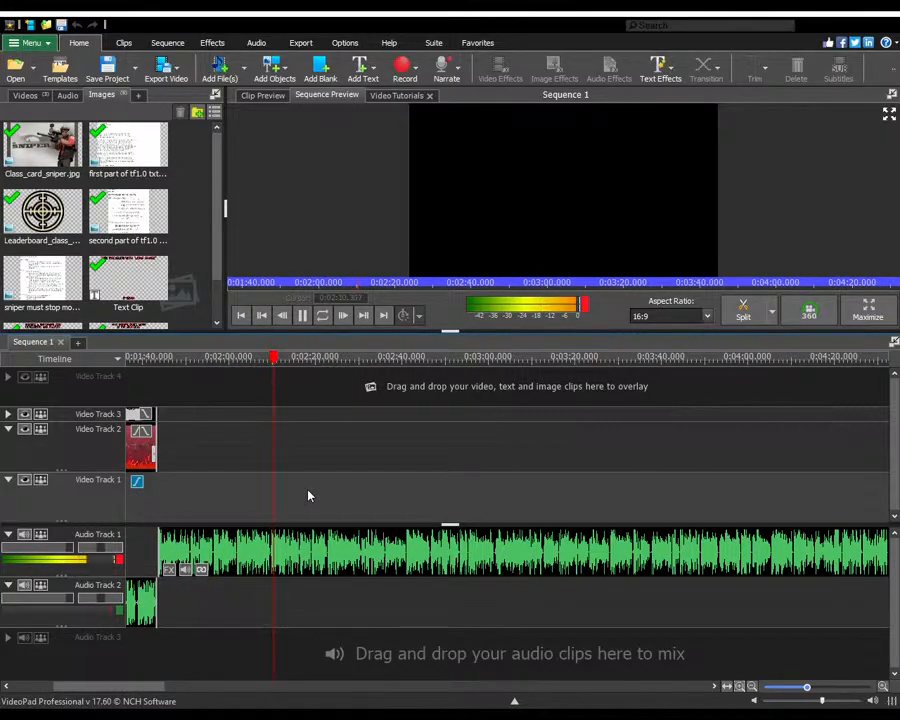
{"action": "scroll", "coordinate": [308, 497], "scroll_direction": "up", "scroll_amount": 1}
{"action": "scroll", "coordinate": [308, 497], "scroll_direction": "down", "scroll_amount": 1}
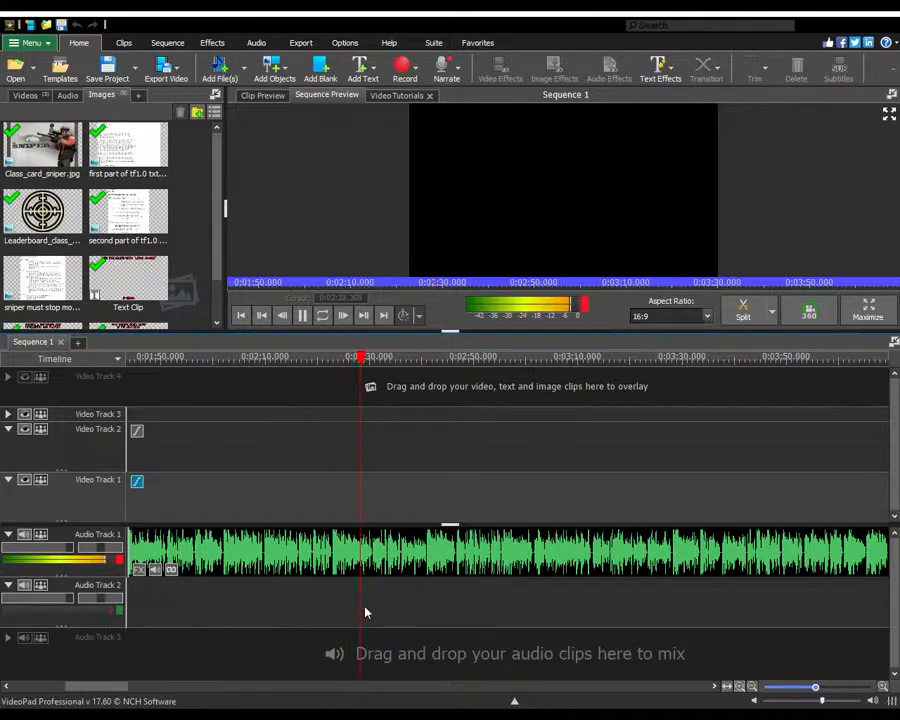
{"action": "key", "text": "space"}
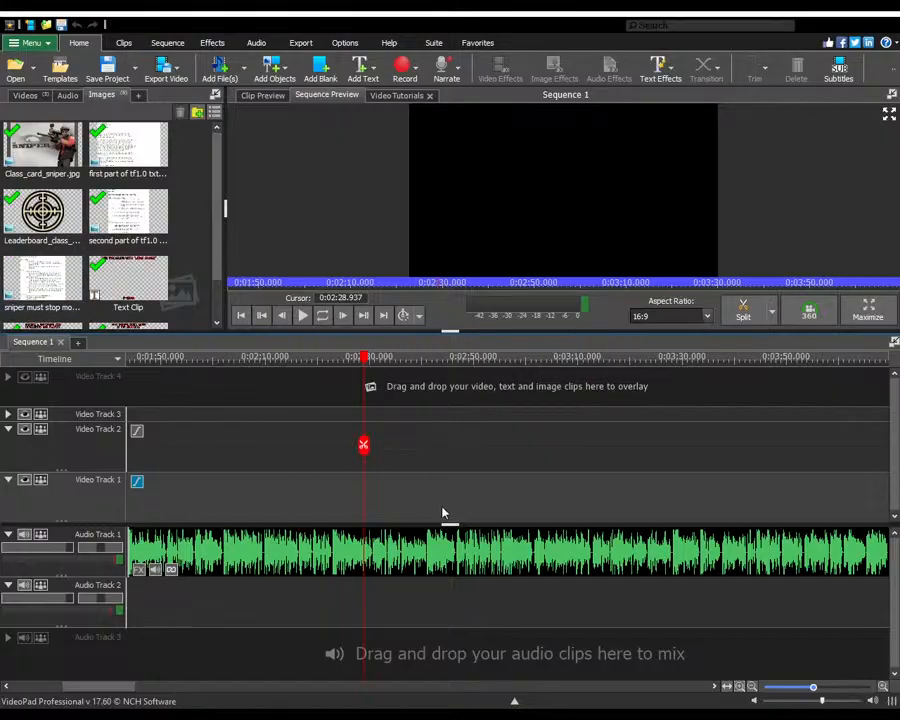
- Examine the clip arrangement across the whole sequence and around the playhead on the timeline
{"action": "scroll", "coordinate": [445, 515], "scroll_direction": "down", "scroll_amount": 5}
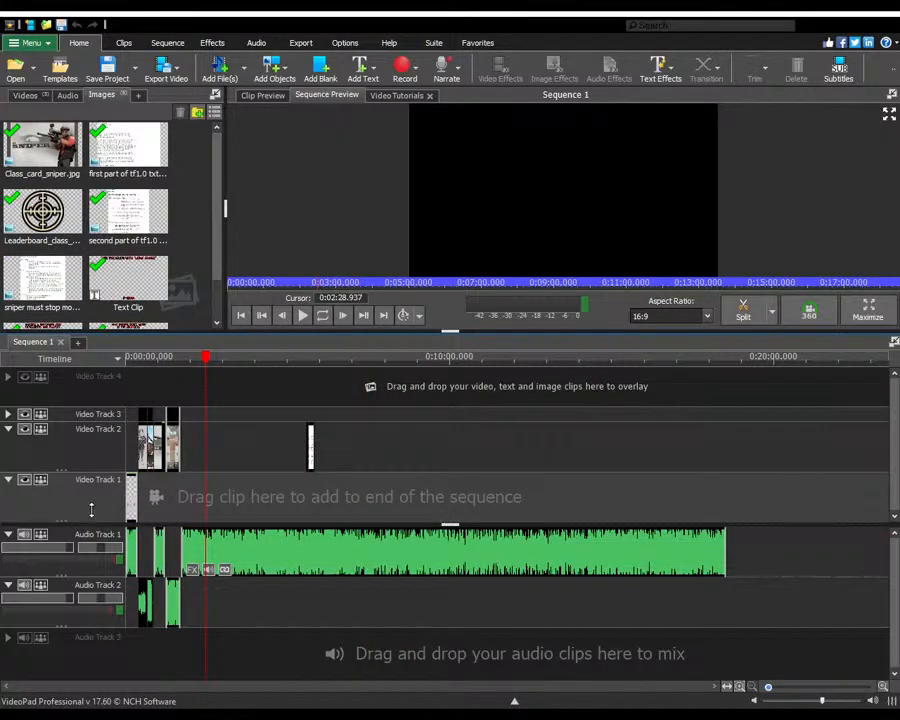
{"action": "scroll", "coordinate": [89, 508], "scroll_direction": "up", "scroll_amount": 5}
{"action": "scroll", "coordinate": [89, 508], "scroll_direction": "down", "scroll_amount": 5}
{"action": "scroll", "coordinate": [219, 488], "scroll_direction": "up", "scroll_amount": 3}
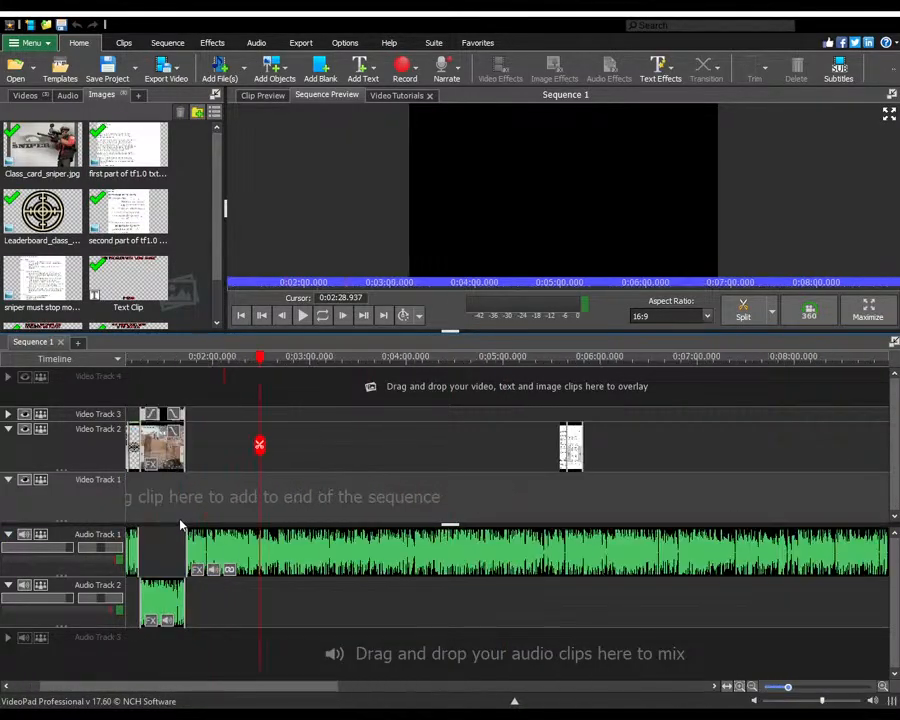
{"action": "scroll", "coordinate": [790, 508], "scroll_direction": "down", "scroll_amount": 3}
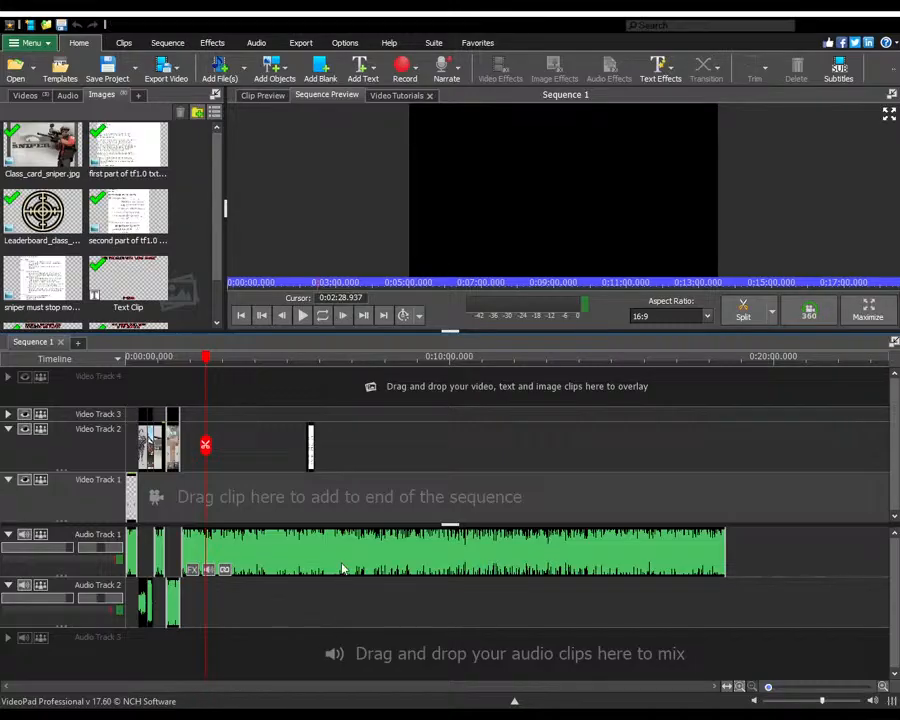
{"action": "scroll", "coordinate": [190, 533], "scroll_direction": "up", "scroll_amount": 10}
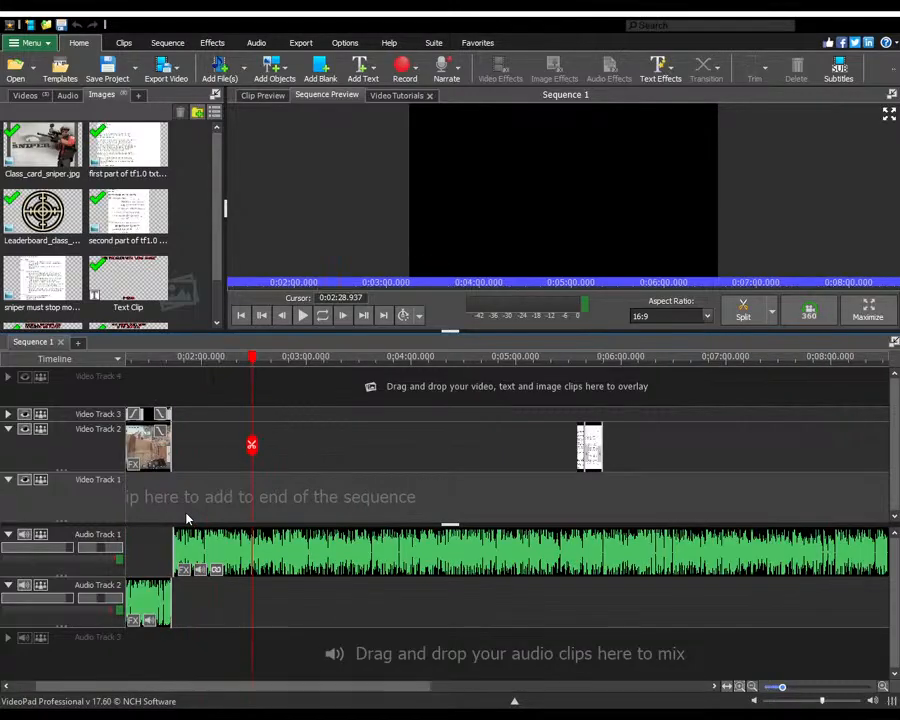
{"action": "scroll", "coordinate": [265, 535], "scroll_direction": "down", "scroll_amount": 10}
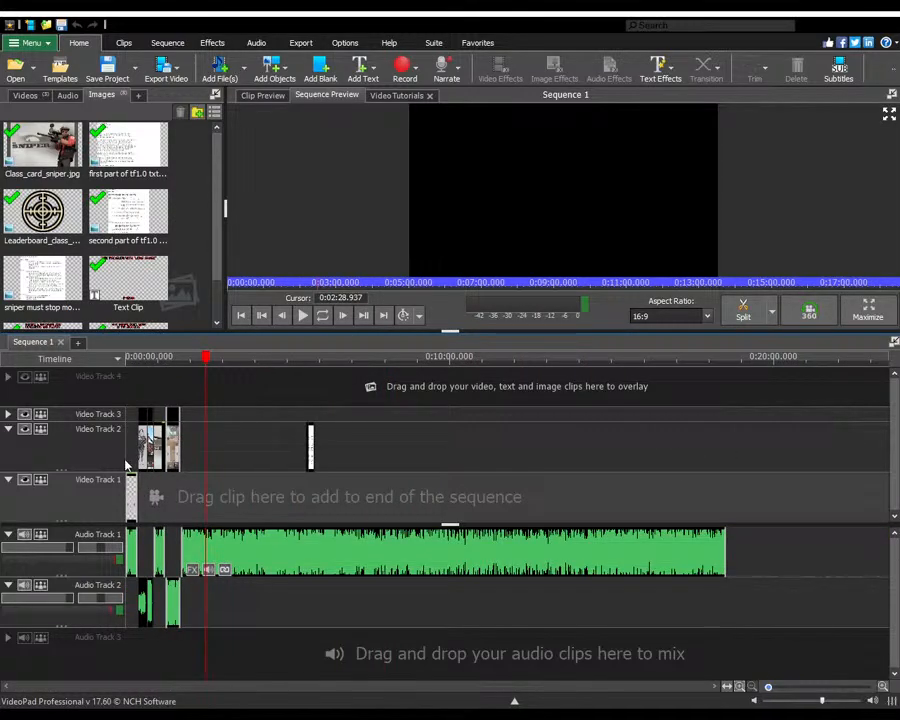
{"action": "scroll", "coordinate": [200, 530], "scroll_direction": "up", "scroll_amount": 6}
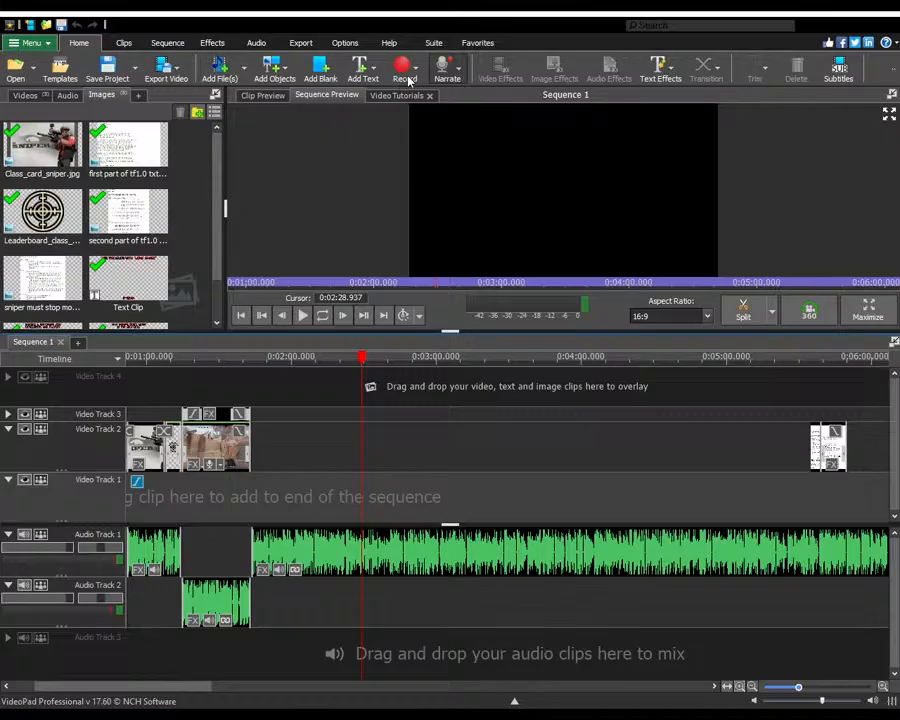
{"action": "left_click", "coordinate": [212, 42]}
{"action": "left_click", "coordinate": [262, 44]}
{"action": "left_click", "coordinate": [377, 46]}
{"action": "left_click", "coordinate": [88, 46]}
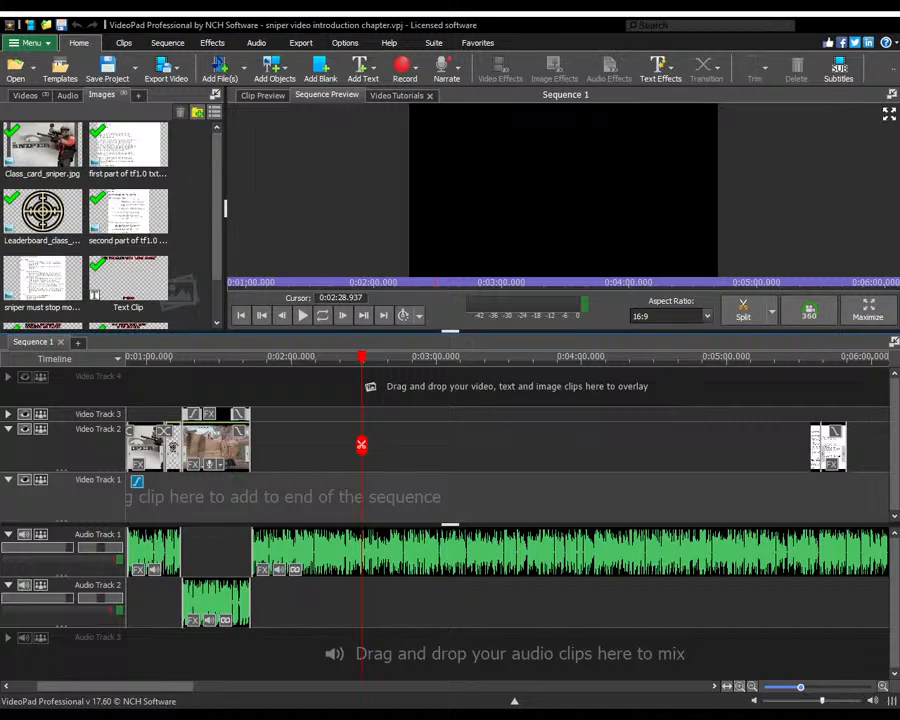
- Show the whole sequence and move the playhead to its end at about 0:18:32
{"action": "scroll", "coordinate": [331, 508], "scroll_direction": "down", "scroll_amount": 4}
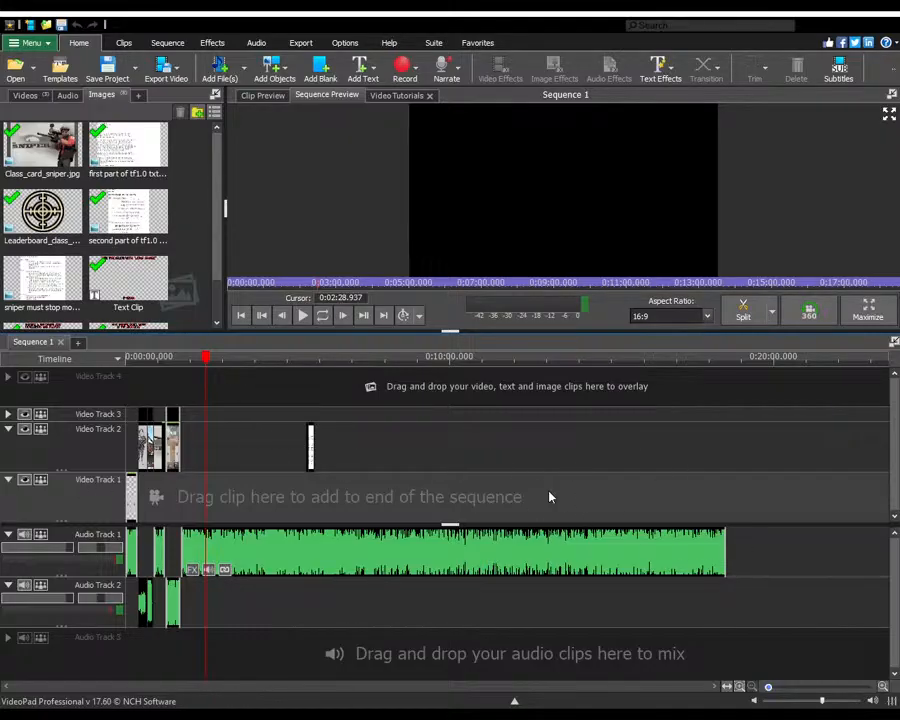
{"action": "left_click_drag", "start_coordinate": [229, 362], "coordinate": [773, 378]}
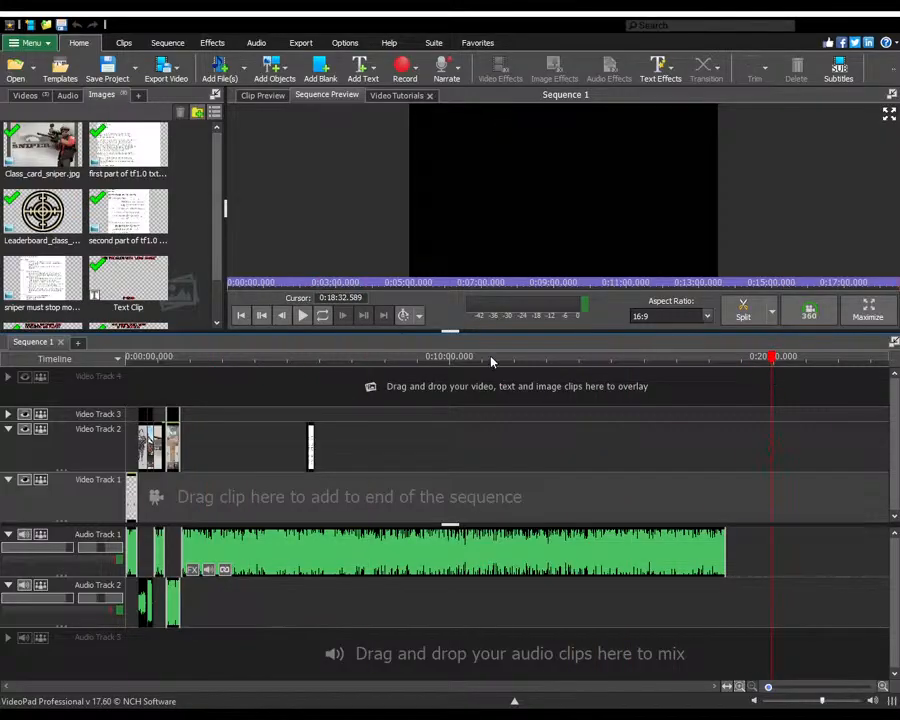
{"action": "left_click_drag", "start_coordinate": [299, 285], "coordinate": [63, 318]}
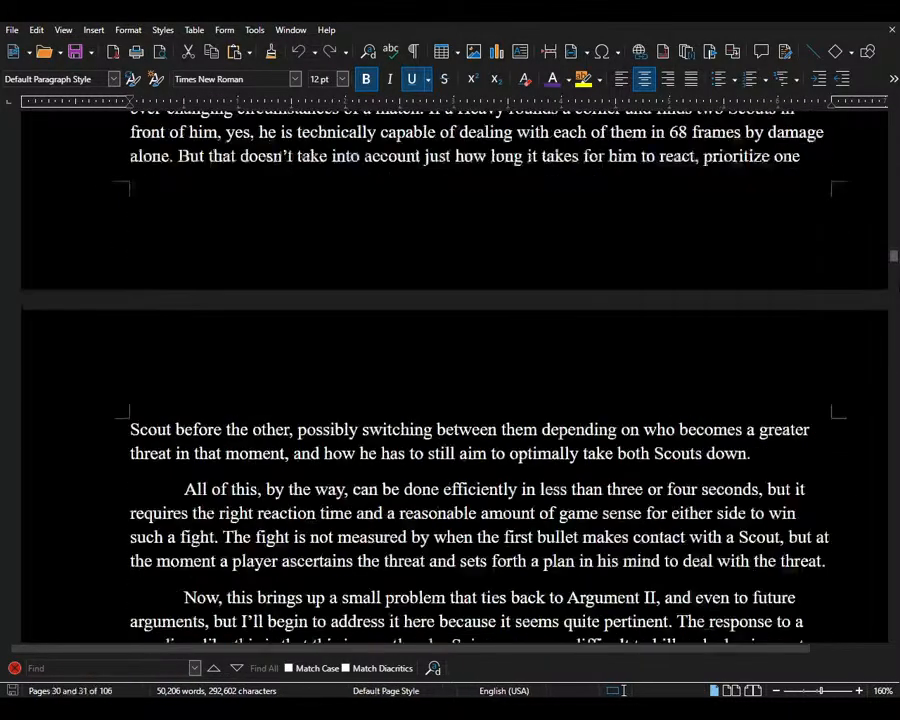
- In the LibreOffice Writer script, go to the "NERF I: Tracers" section on page 57 and examine its opening paragraphs
{"action": "left_click_drag", "start_coordinate": [894, 257], "coordinate": [896, 386]}
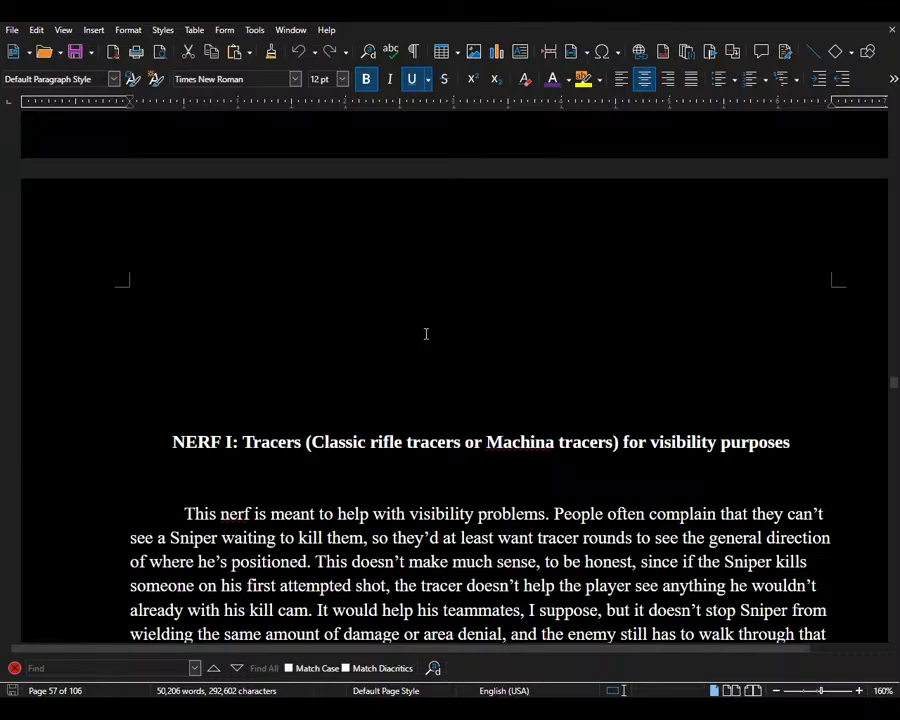
{"action": "scroll", "coordinate": [426, 334], "scroll_direction": "down", "scroll_amount": 2}
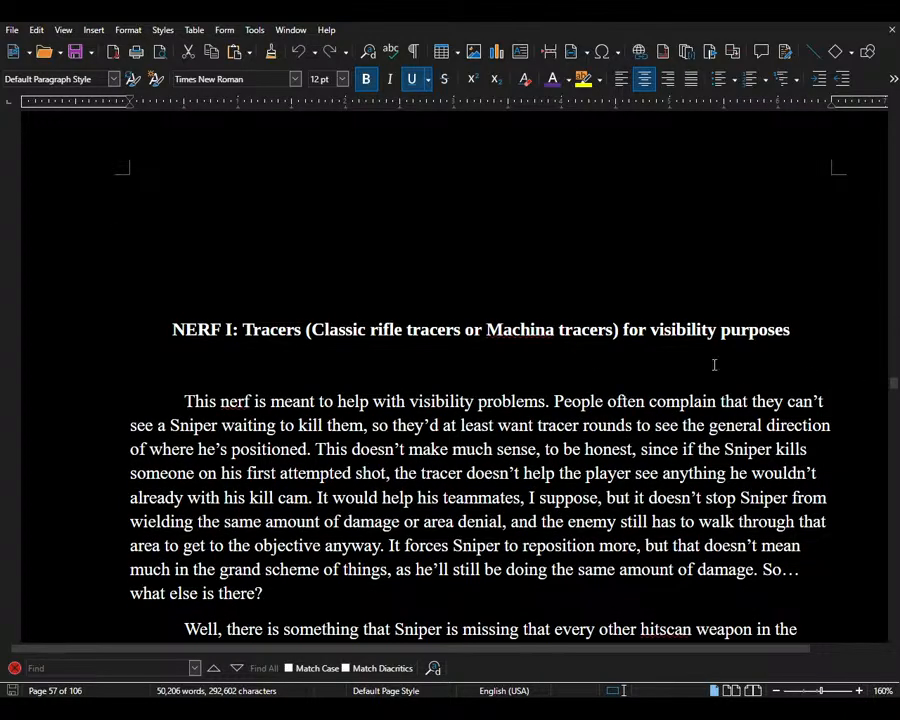
{"action": "scroll", "coordinate": [291, 388], "scroll_direction": "down", "scroll_amount": 2}
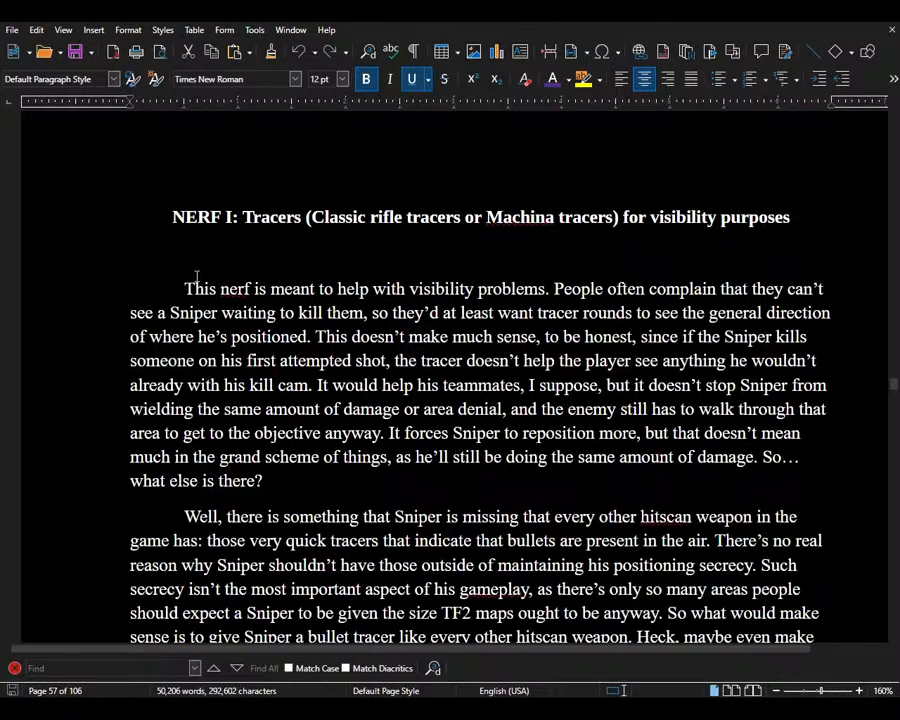
- Examine the script's NERF I tracers, NERF II laser and NERF III scope glint headings, highlighting each one
{"action": "left_click_drag", "start_coordinate": [196, 218], "coordinate": [756, 222]}
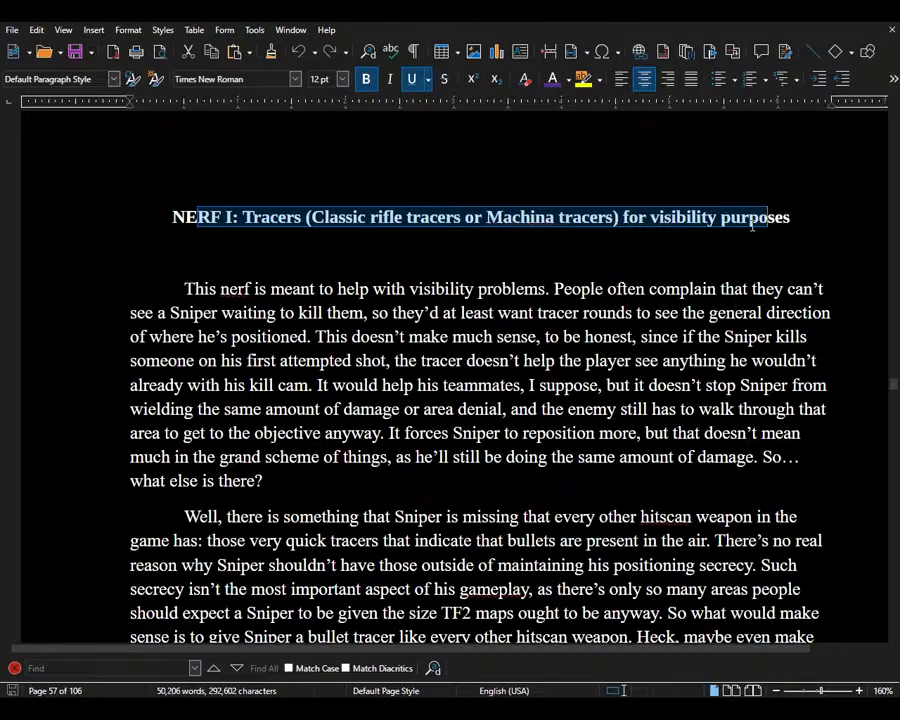
{"action": "left_click", "coordinate": [751, 222]}
{"action": "scroll", "coordinate": [384, 328], "scroll_direction": "down", "scroll_amount": 9}
{"action": "scroll", "coordinate": [390, 300], "scroll_direction": "down", "scroll_amount": 3}
{"action": "scroll", "coordinate": [348, 193], "scroll_direction": "up", "scroll_amount": 3}
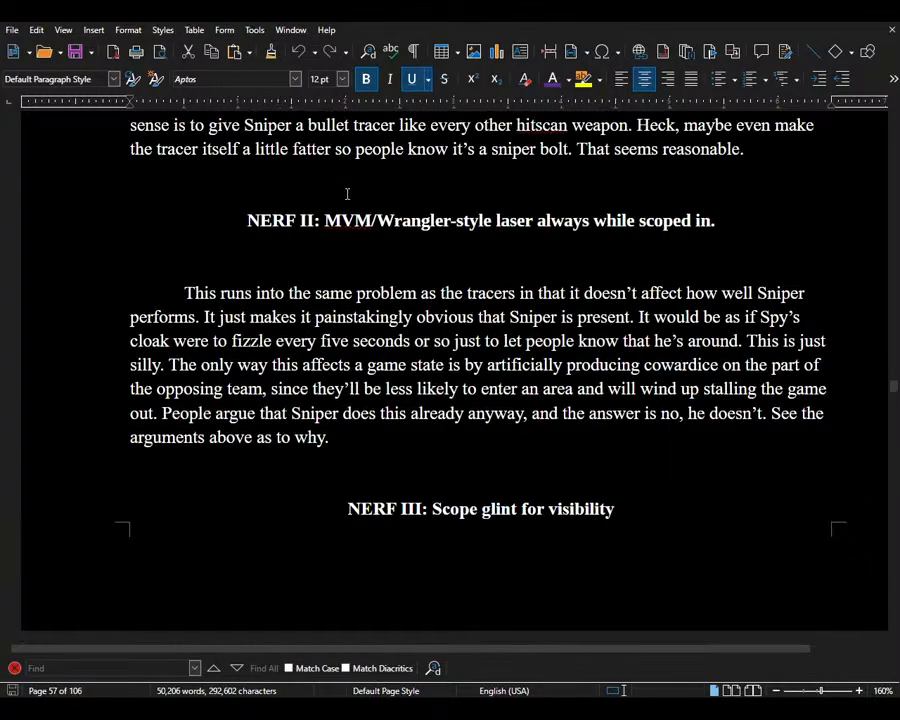
{"action": "left_click_drag", "start_coordinate": [296, 220], "coordinate": [712, 221]}
{"action": "left_click", "coordinate": [482, 221]}
{"action": "scroll", "coordinate": [426, 316], "scroll_direction": "down", "scroll_amount": 2}
{"action": "left_click_drag", "start_coordinate": [372, 402], "coordinate": [613, 402]}
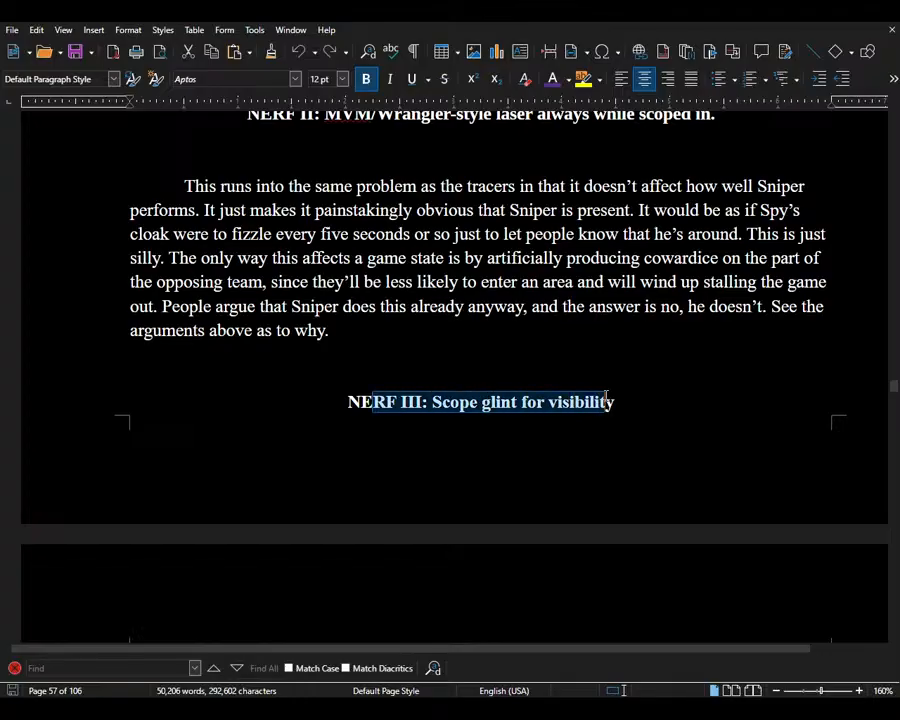
- Examine the "NERF V: Damage reduction" heading on page 58 and skim the section's text through page 60
{"action": "scroll", "coordinate": [570, 410], "scroll_direction": "down", "scroll_amount": 14}
{"action": "left_click", "coordinate": [569, 410]}
{"action": "scroll", "coordinate": [300, 320], "scroll_direction": "down", "scroll_amount": 4}
{"action": "left_click_drag", "start_coordinate": [265, 311], "coordinate": [717, 335]}
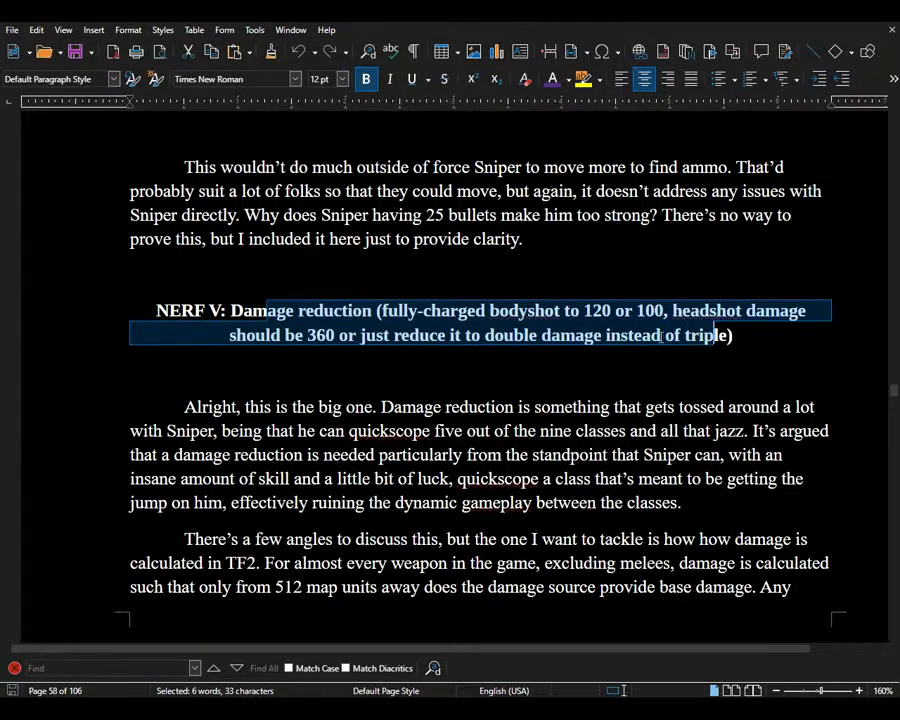
{"action": "left_click", "coordinate": [651, 343]}
{"action": "scroll", "coordinate": [651, 343], "scroll_direction": "down", "scroll_amount": 8}
{"action": "scroll", "coordinate": [653, 342], "scroll_direction": "down", "scroll_amount": 20}
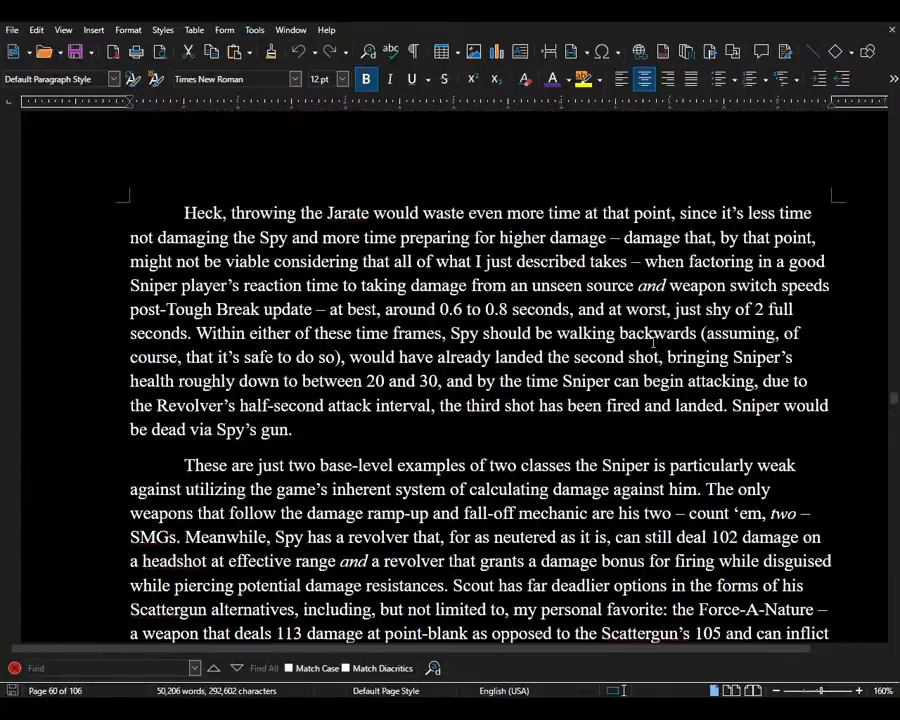
- Go to page 62 and examine the "NERF VI: Reverse damage falloff" and "NERF VII: Increase time between scope-in and charge" headings
{"action": "scroll", "coordinate": [653, 342], "scroll_direction": "down", "scroll_amount": 10}
{"action": "scroll", "coordinate": [617, 335], "scroll_direction": "up", "scroll_amount": 7}
{"action": "left_click", "coordinate": [614, 336]}
{"action": "scroll", "coordinate": [610, 337], "scroll_direction": "up", "scroll_amount": 2}
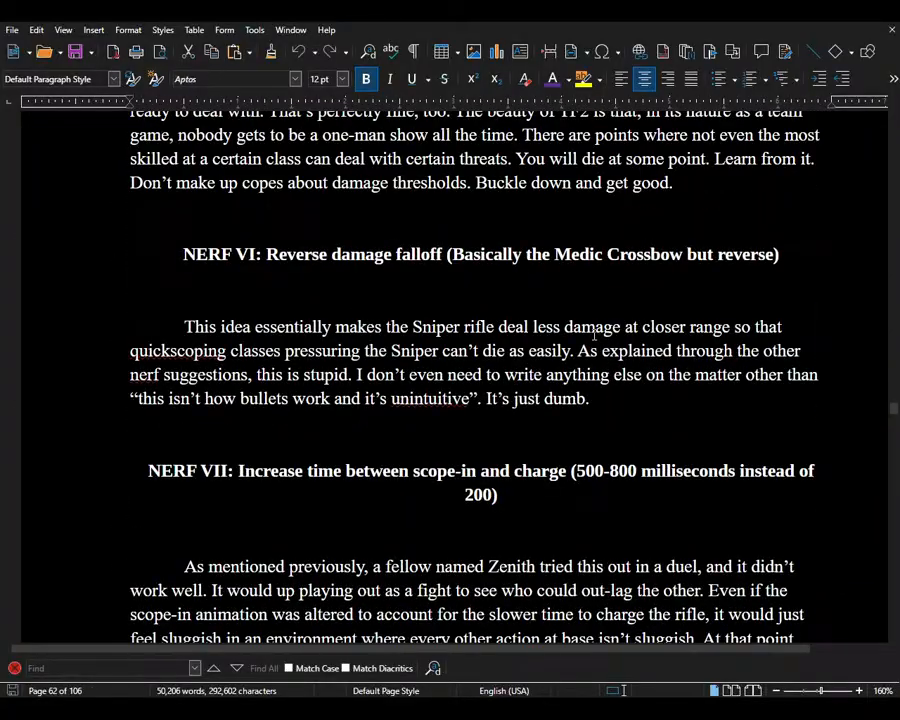
{"action": "scroll", "coordinate": [595, 341], "scroll_direction": "down", "scroll_amount": 1}
{"action": "left_click_drag", "start_coordinate": [220, 204], "coordinate": [748, 204]}
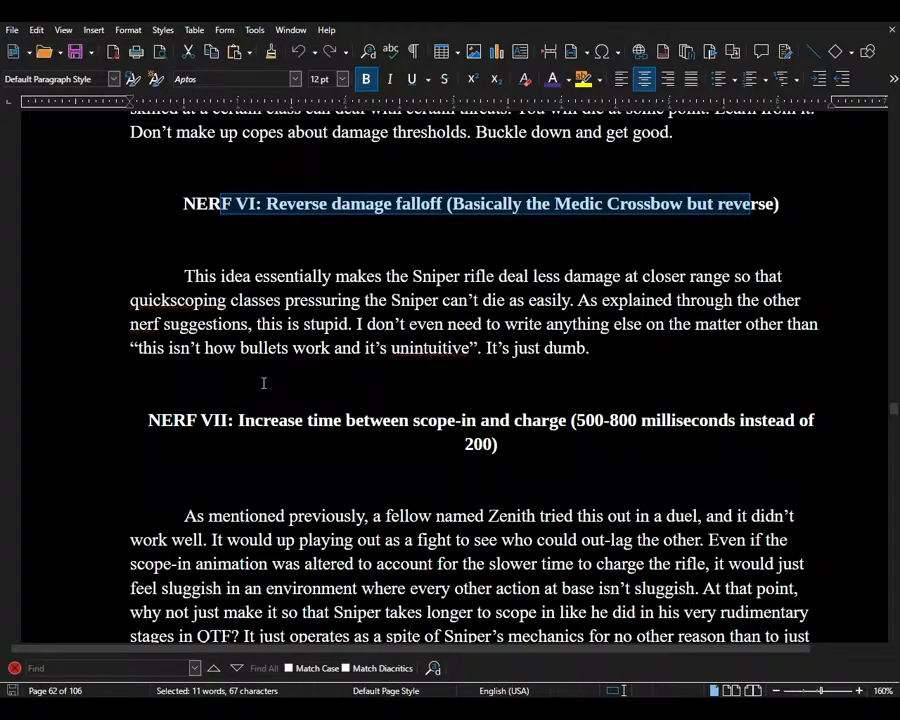
{"action": "left_click_drag", "start_coordinate": [146, 421], "coordinate": [474, 444]}
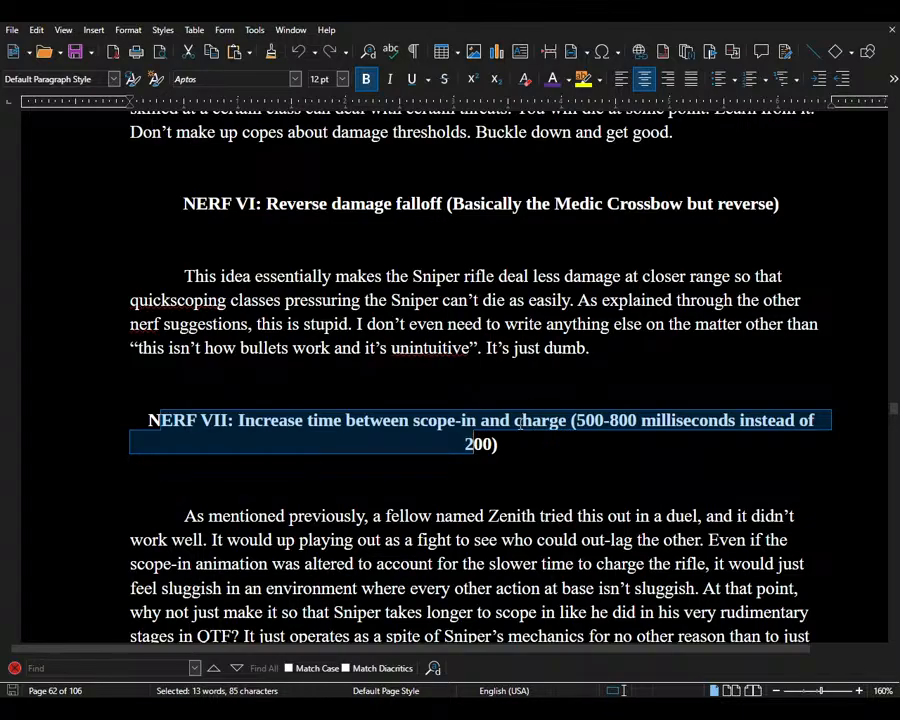
- Examine the NERF VIII reload time, NERF IX charge reduction and NERF X Sniper removal headings on pages 62 and 63
{"action": "scroll", "coordinate": [480, 445], "scroll_direction": "down", "scroll_amount": 5}
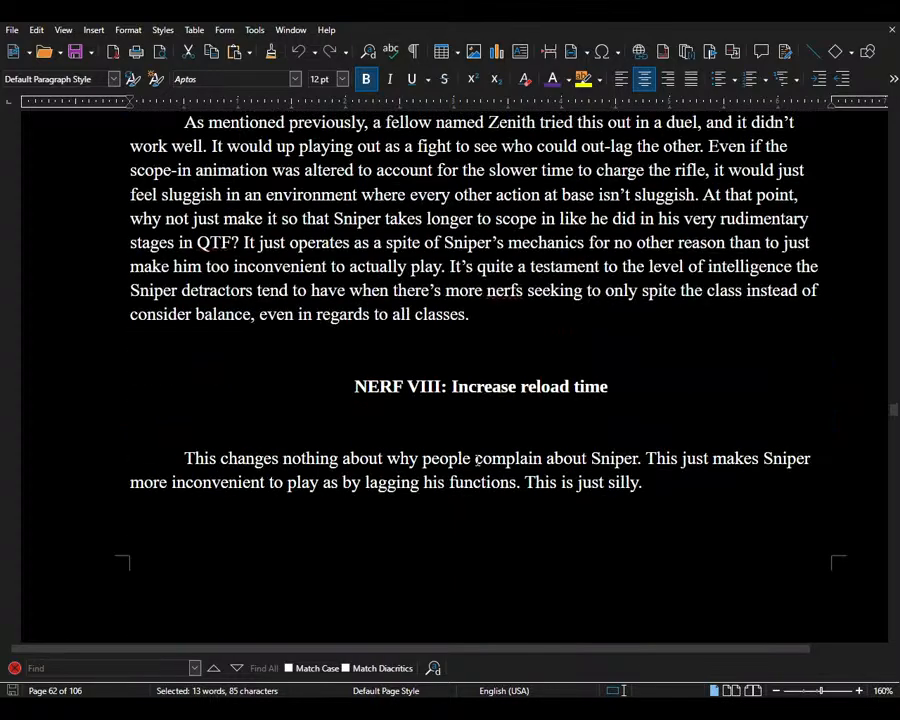
{"action": "scroll", "coordinate": [443, 420], "scroll_direction": "up", "scroll_amount": 3}
{"action": "scroll", "coordinate": [443, 420], "scroll_direction": "down", "scroll_amount": 3}
{"action": "left_click_drag", "start_coordinate": [380, 387], "coordinate": [584, 386]}
{"action": "scroll", "coordinate": [584, 386], "scroll_direction": "down", "scroll_amount": 8}
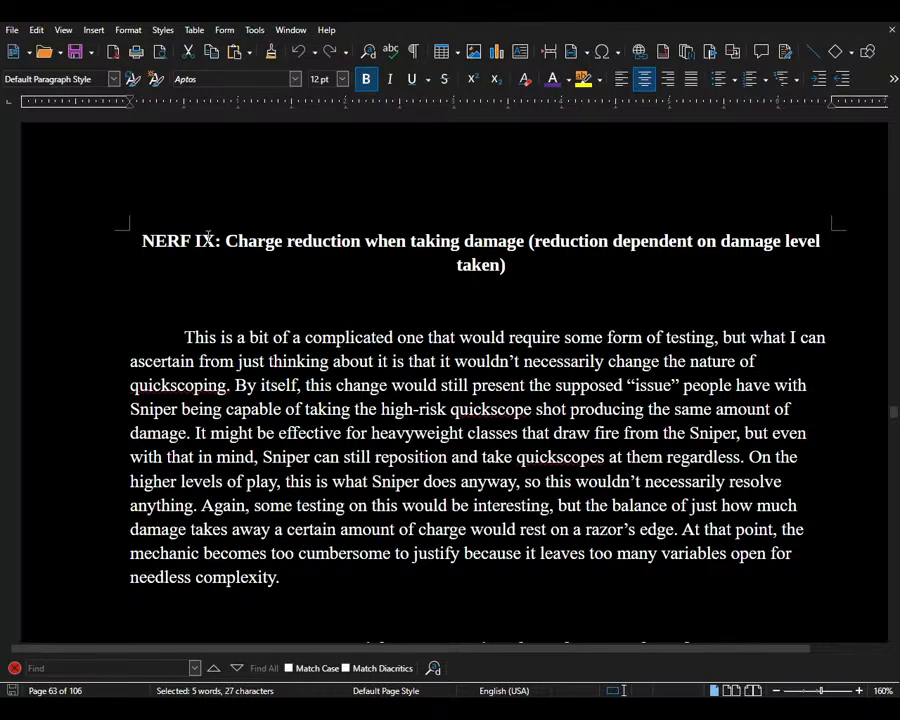
{"action": "left_click_drag", "start_coordinate": [159, 241], "coordinate": [488, 261]}
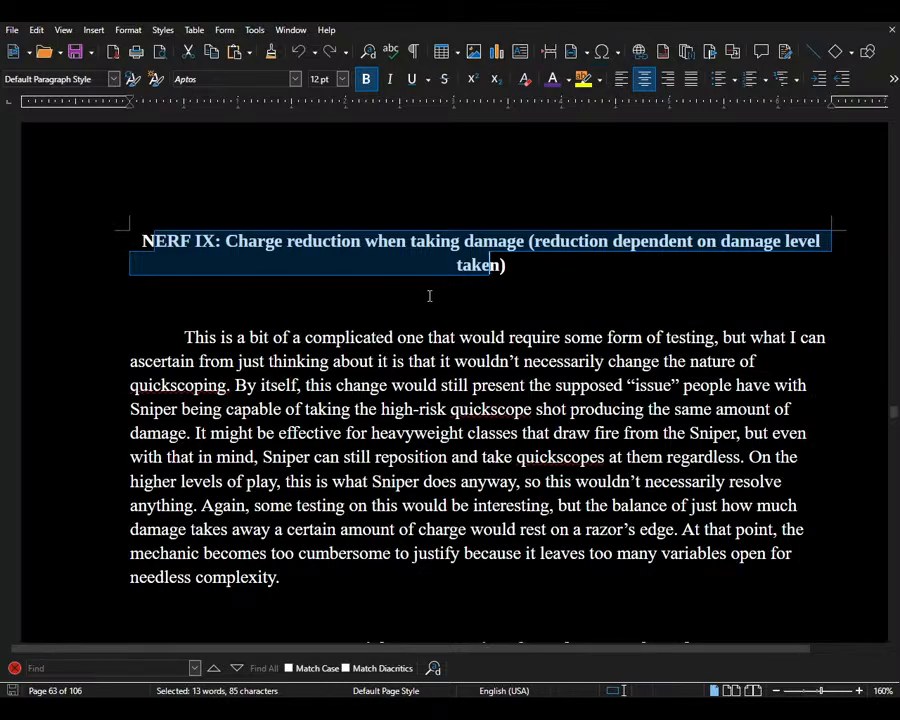
{"action": "scroll", "coordinate": [382, 600], "scroll_direction": "down", "scroll_amount": 4}
{"action": "scroll", "coordinate": [378, 588], "scroll_direction": "down", "scroll_amount": 2}
{"action": "left_click_drag", "start_coordinate": [276, 255], "coordinate": [695, 262]}
{"action": "left_click", "coordinate": [519, 256]}
{"action": "scroll", "coordinate": [450, 300], "scroll_direction": "up", "scroll_amount": 3}
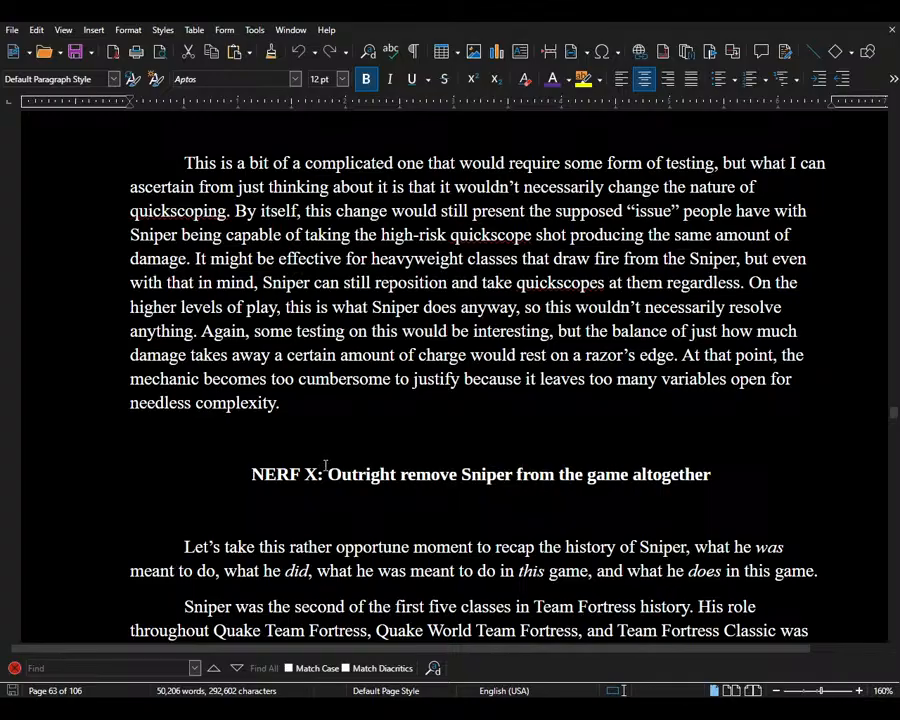
- Return to the script's title page and place the cursor above the INTRODUCTION/PROLOGUE heading
{"action": "left_click_drag", "start_coordinate": [892, 414], "coordinate": [893, 110]}
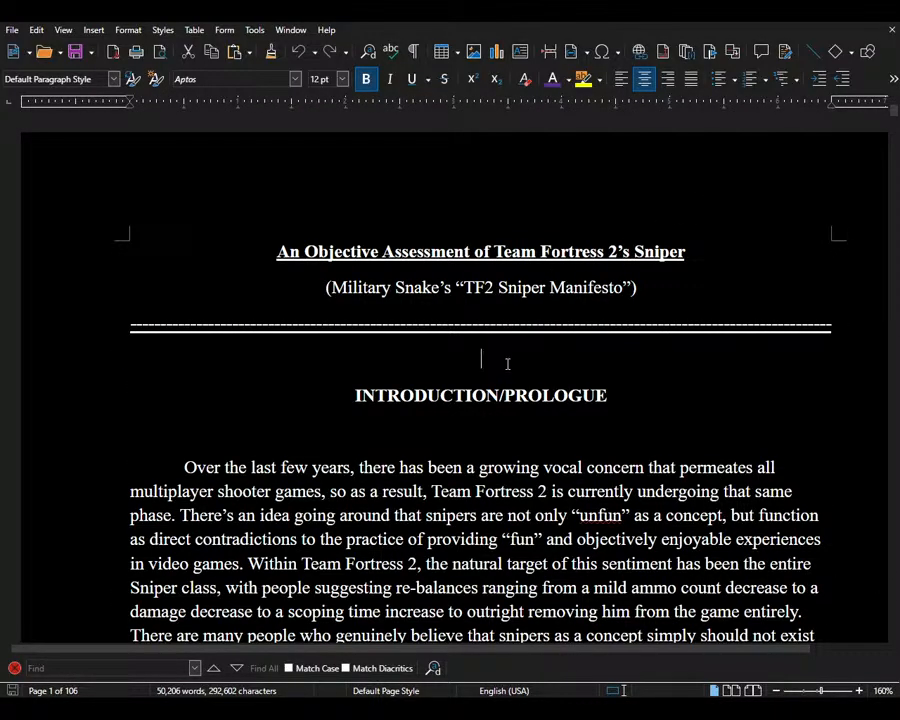
{"action": "left_click", "coordinate": [507, 448]}
{"action": "key", "text": "Up"}
{"action": "key", "text": "Up"}
{"action": "key", "text": "Up"}
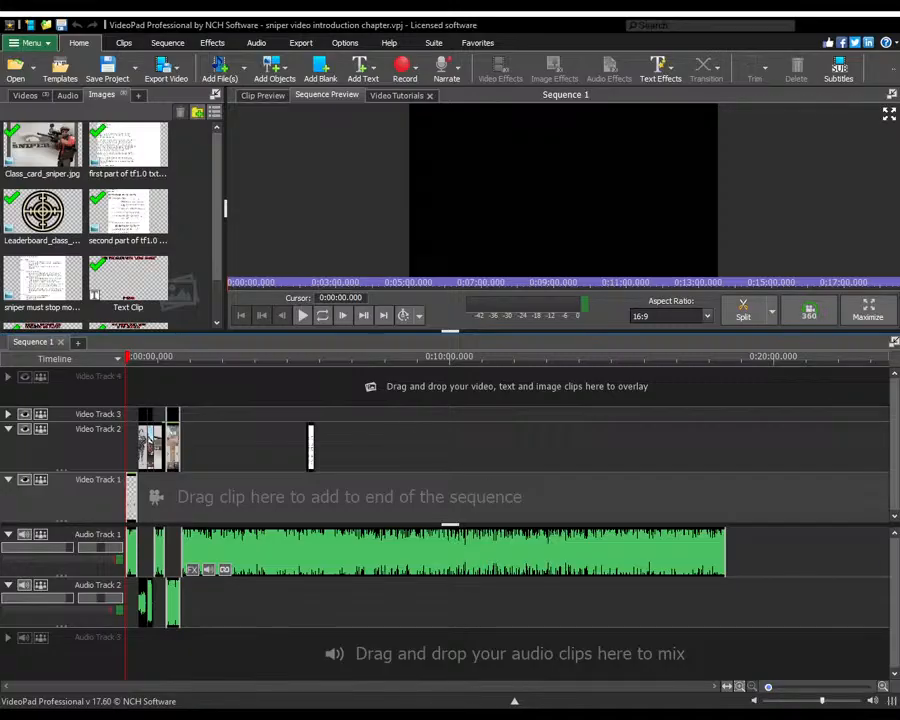
- In VideoPad, examine the opening clips and the overall clip arrangement on the Sequence 1 timeline
{"action": "scroll", "coordinate": [148, 482], "scroll_direction": "up", "scroll_amount": 6}
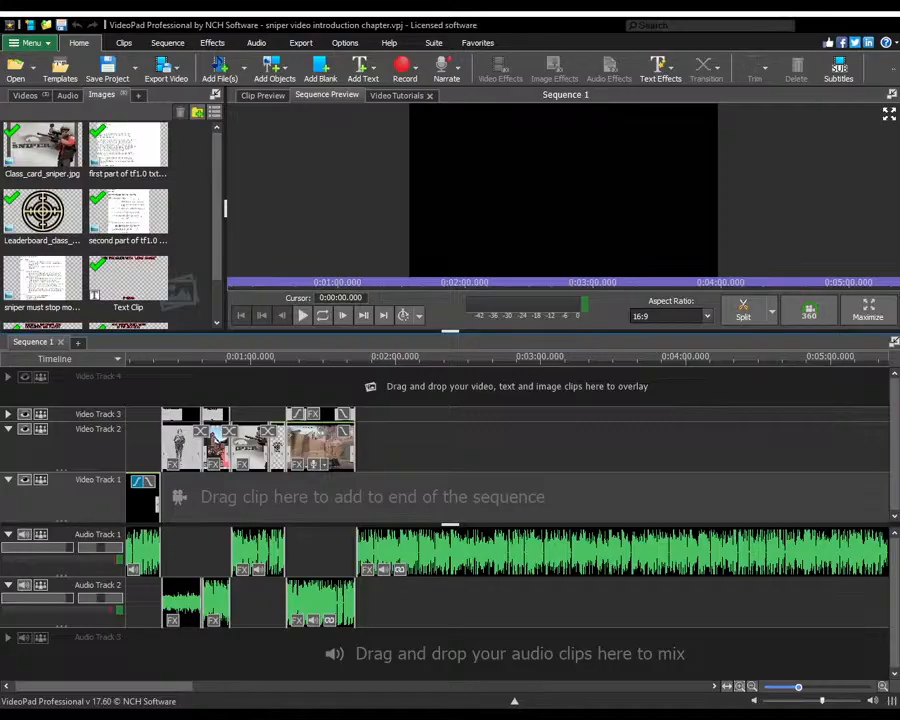
{"action": "scroll", "coordinate": [297, 605], "scroll_direction": "down", "scroll_amount": 5}
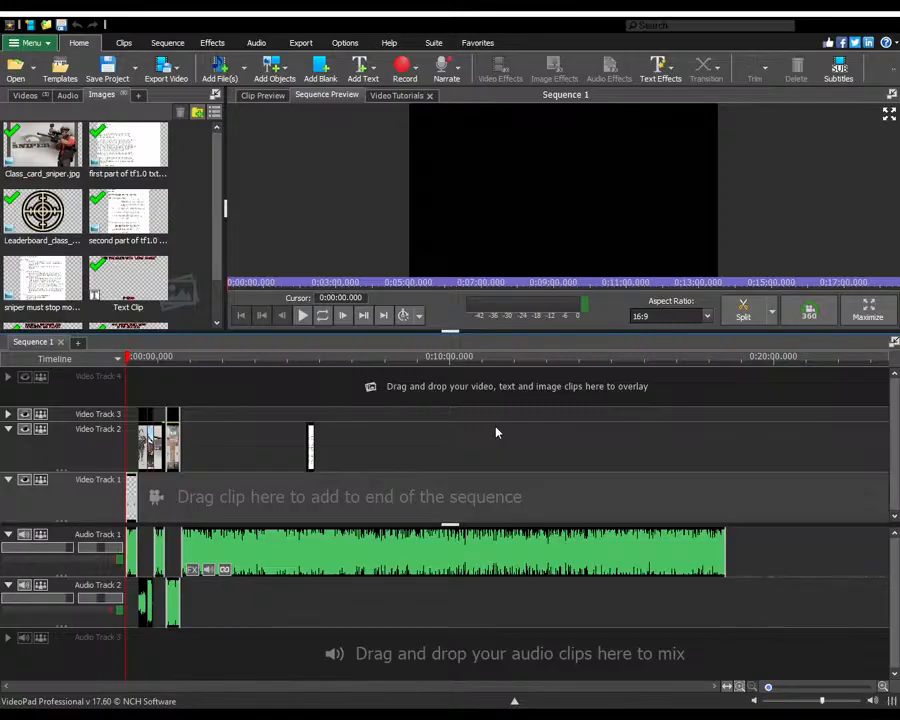
{"action": "scroll", "coordinate": [444, 452], "scroll_direction": "up", "scroll_amount": 2}
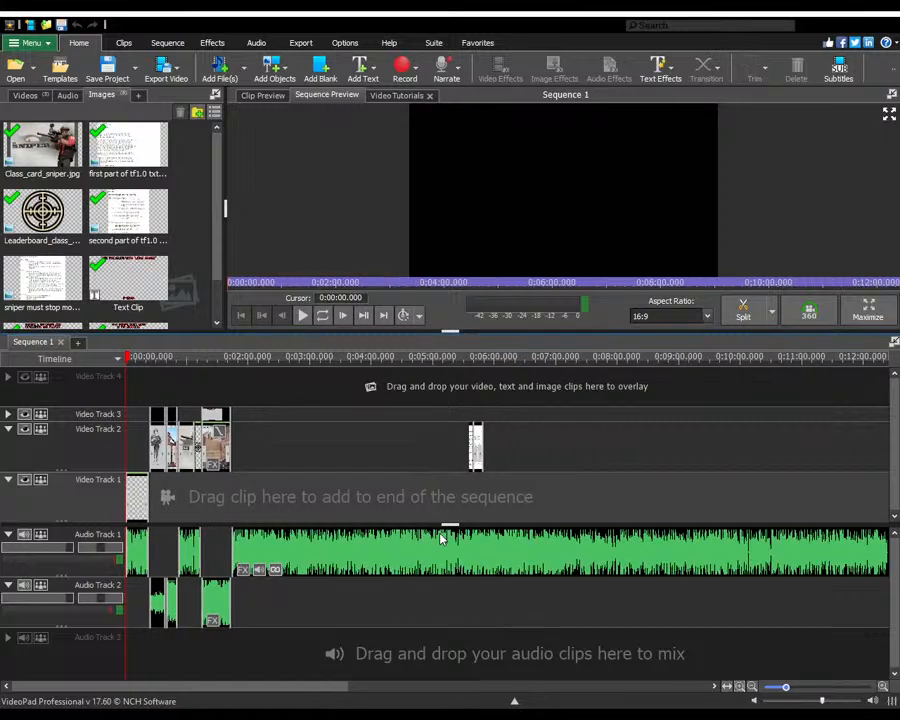
{"action": "scroll", "coordinate": [441, 538], "scroll_direction": "down", "scroll_amount": 2}
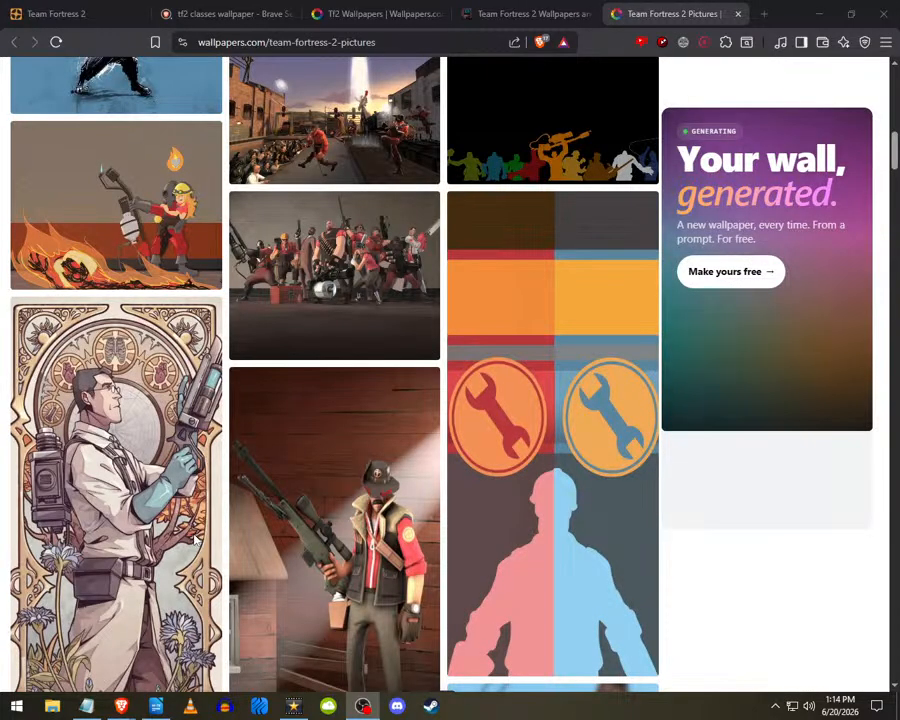
- Switch to Brave and browse the Team Fortress 2 pictures on wallpapers.com
{"action": "left_click", "coordinate": [123, 705]}
{"action": "left_click", "coordinate": [223, 654]}
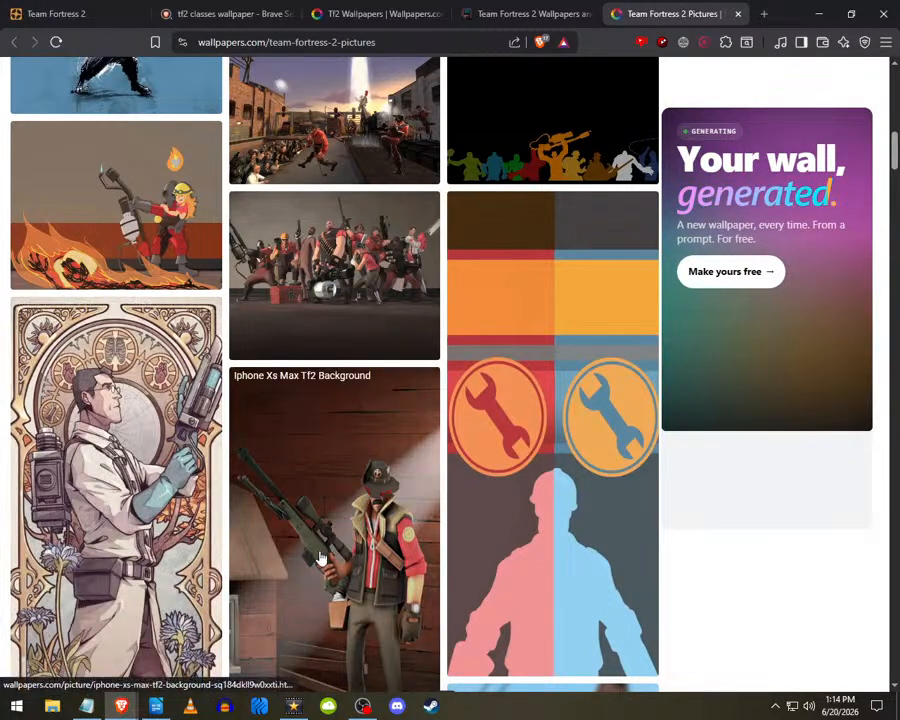
{"action": "scroll", "coordinate": [320, 558], "scroll_direction": "down", "scroll_amount": 15}
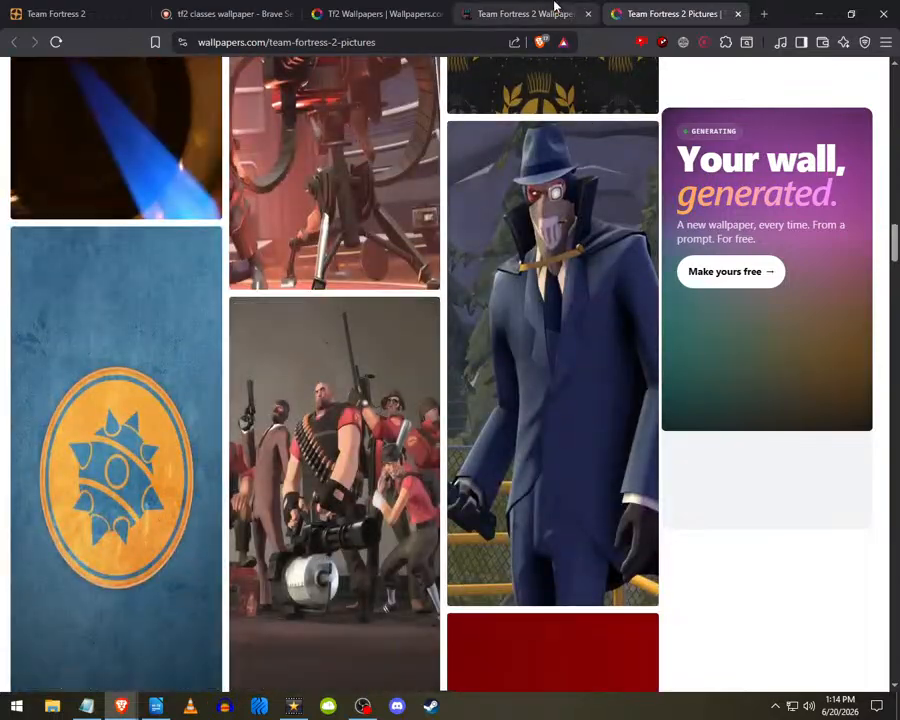
- From the alphacoders Team Fortress 2 wallpapers page, download the 1920x1200 class lineup with the game's logo to Downloads as 35544.jpg
{"action": "left_click", "coordinate": [555, 8]}
{"action": "scroll", "coordinate": [420, 457], "scroll_direction": "down", "scroll_amount": 10}
{"action": "scroll", "coordinate": [425, 450], "scroll_direction": "down", "scroll_amount": 5}
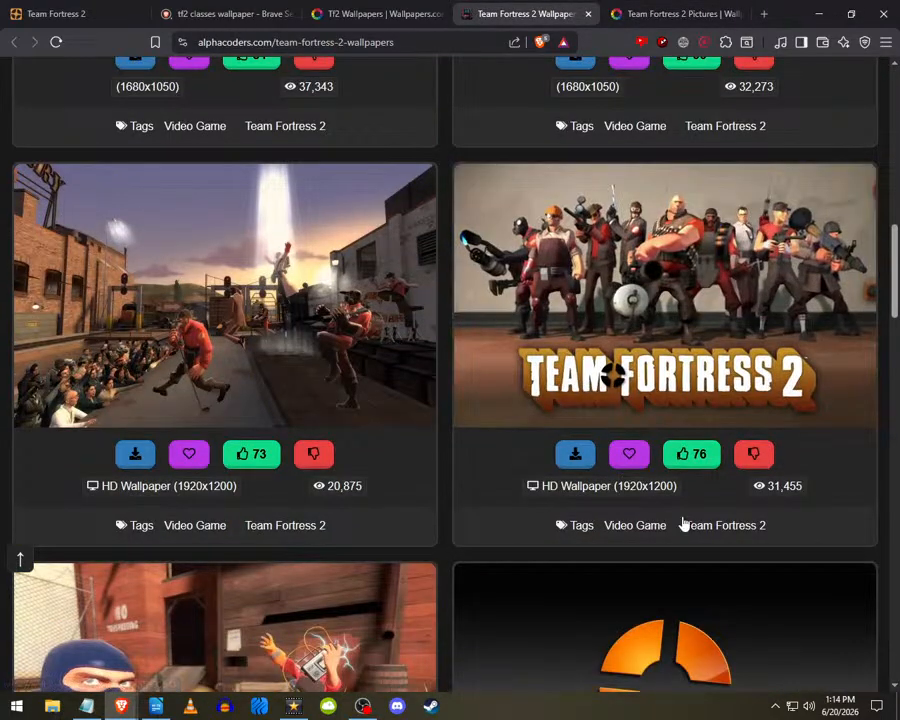
{"action": "left_click", "coordinate": [576, 455]}
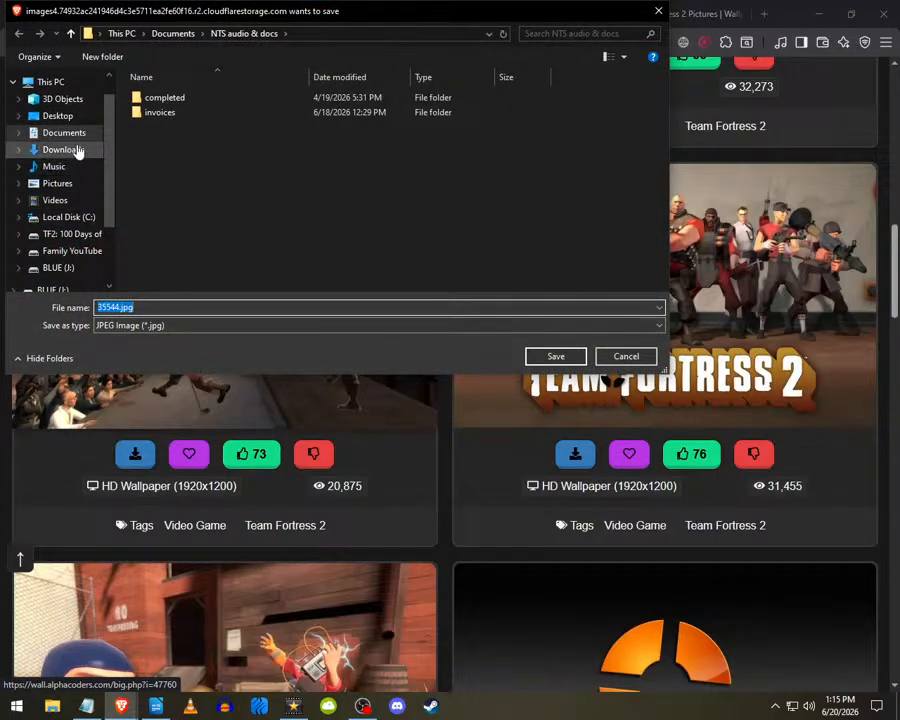
{"action": "left_click", "coordinate": [78, 150]}
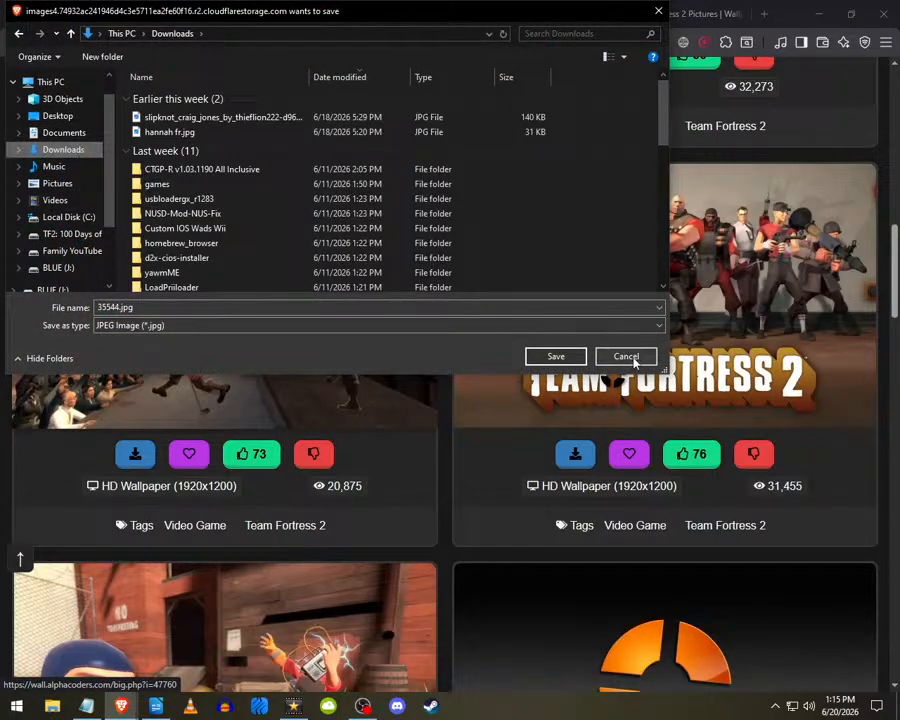
{"action": "left_click", "coordinate": [628, 356]}
- Browse the remaining Team Fortress 2 wallpapers on the alphacoders page through the start of page 2
{"action": "scroll", "coordinate": [413, 457], "scroll_direction": "down", "scroll_amount": 7}
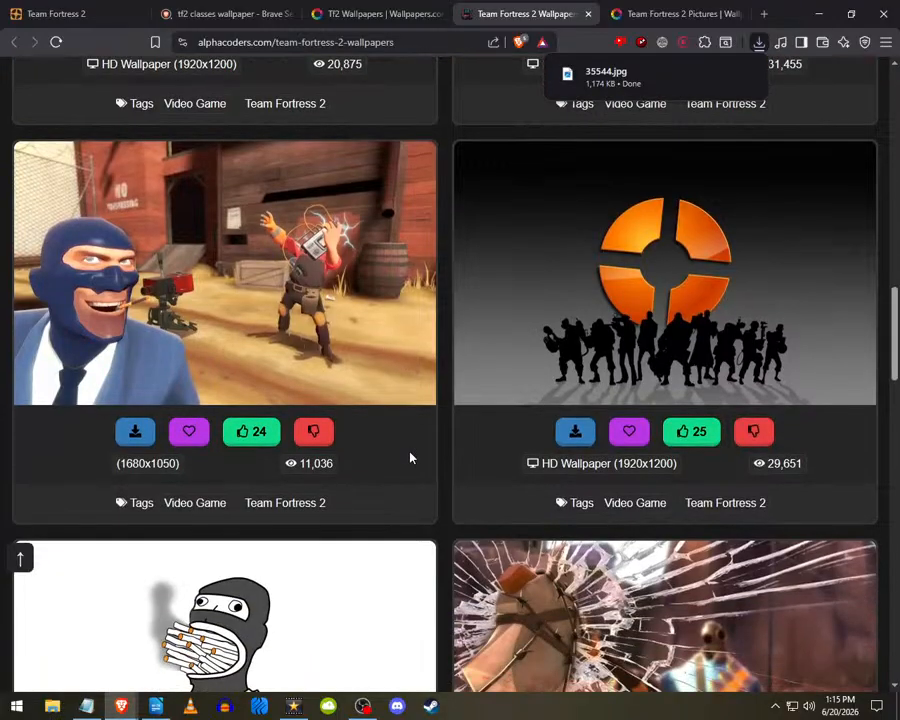
{"action": "scroll", "coordinate": [446, 420], "scroll_direction": "down", "scroll_amount": 7}
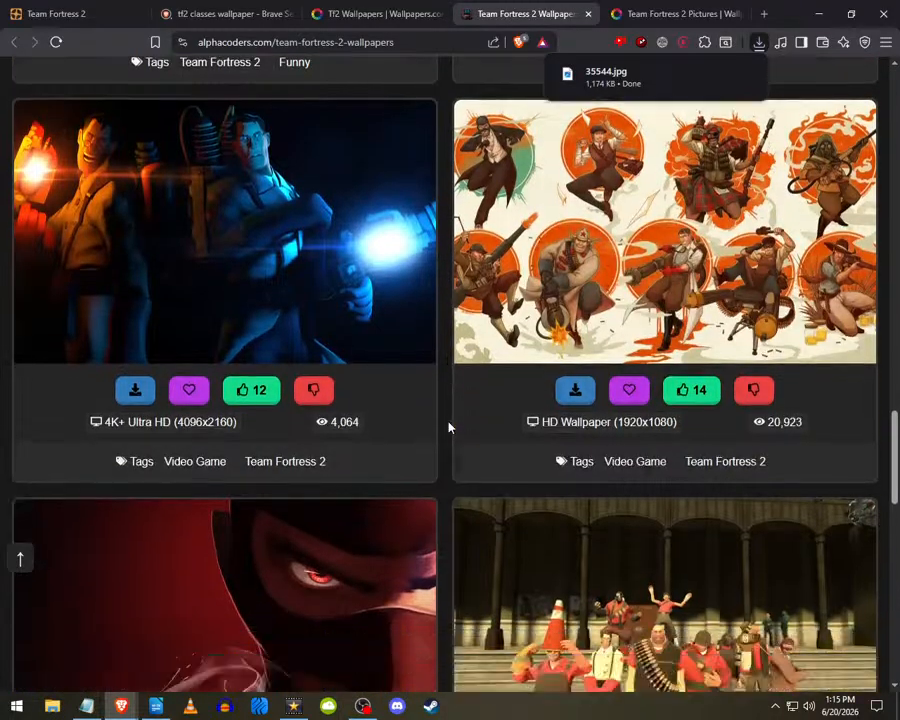
{"action": "scroll", "coordinate": [446, 427], "scroll_direction": "down", "scroll_amount": 10}
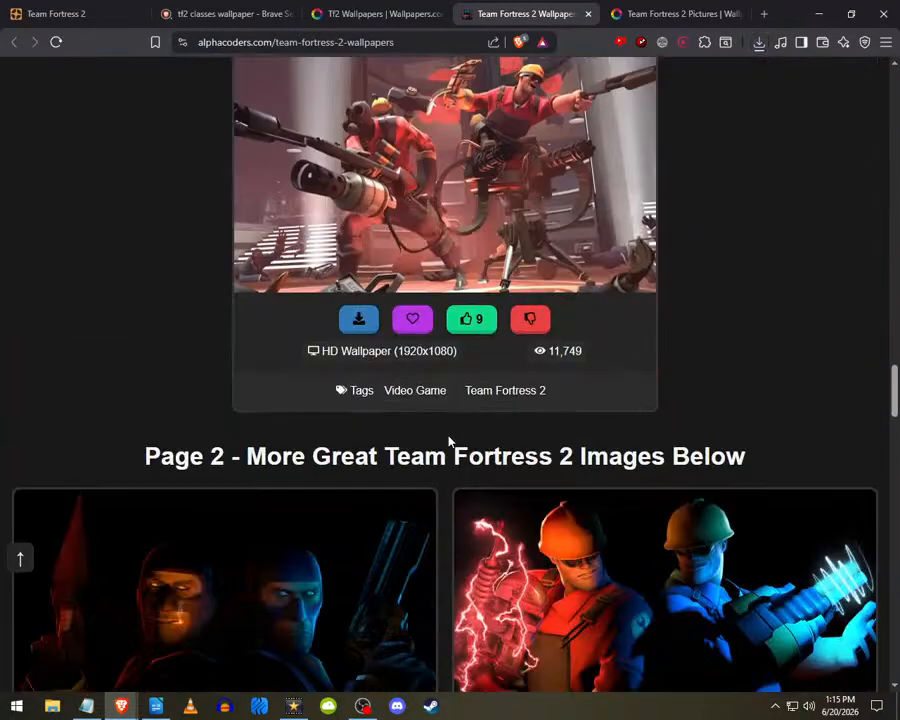
{"action": "scroll", "coordinate": [460, 470], "scroll_direction": "up", "scroll_amount": 1}
- Return to the wallpapers.com Team Fortress 2 pictures and browse the gallery down to its end
{"action": "left_click", "coordinate": [663, 13]}
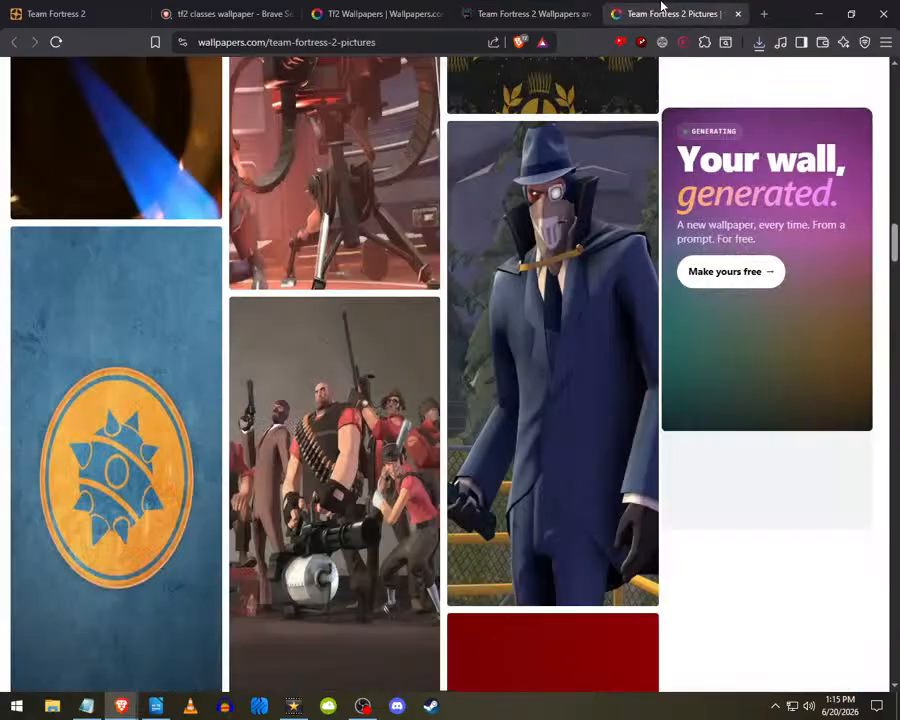
{"action": "scroll", "coordinate": [370, 420], "scroll_direction": "down", "scroll_amount": 10}
{"action": "scroll", "coordinate": [372, 421], "scroll_direction": "down", "scroll_amount": 3}
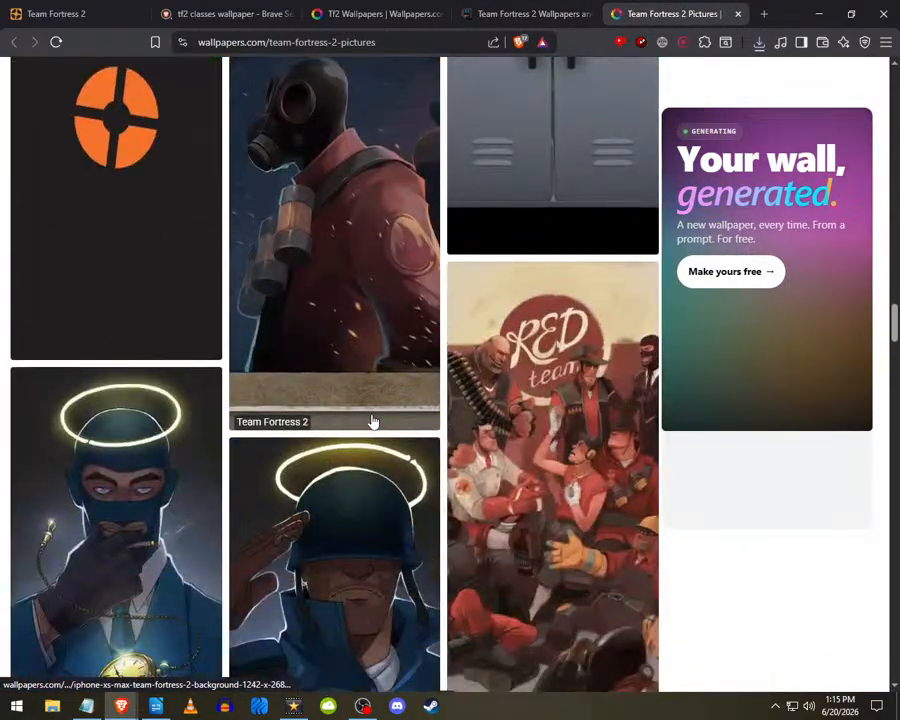
{"action": "scroll", "coordinate": [370, 419], "scroll_direction": "down", "scroll_amount": 12}
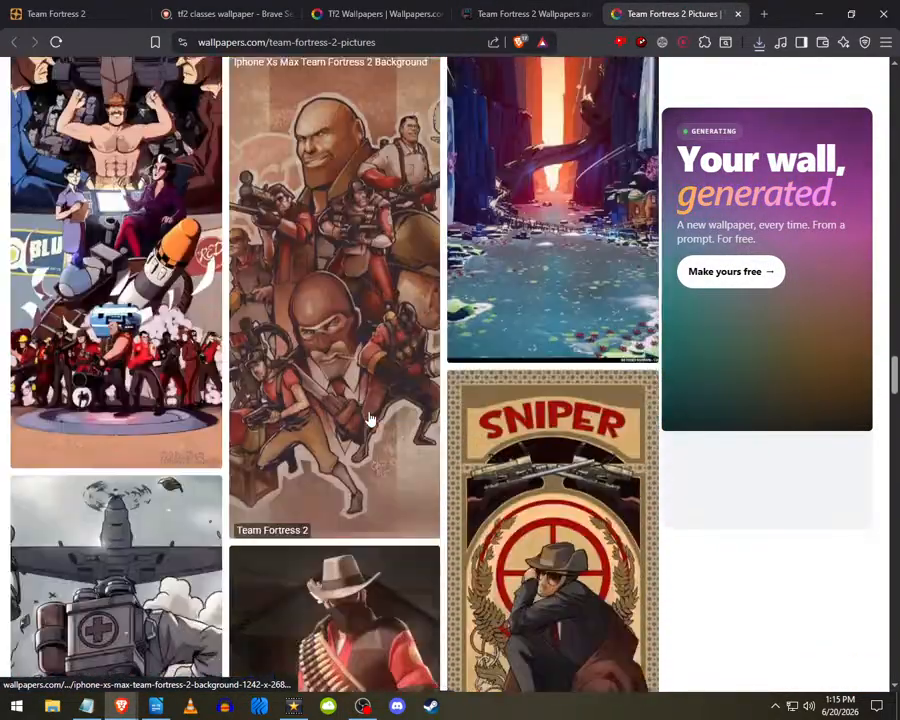
{"action": "scroll", "coordinate": [370, 419], "scroll_direction": "down", "scroll_amount": 15}
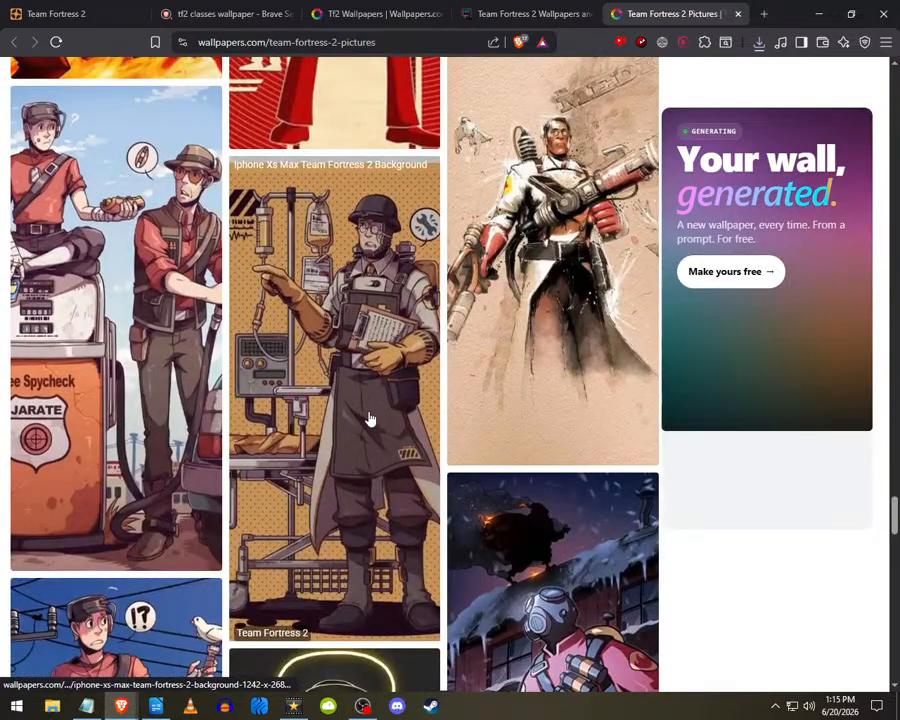
{"action": "scroll", "coordinate": [370, 419], "scroll_direction": "down", "scroll_amount": 5}
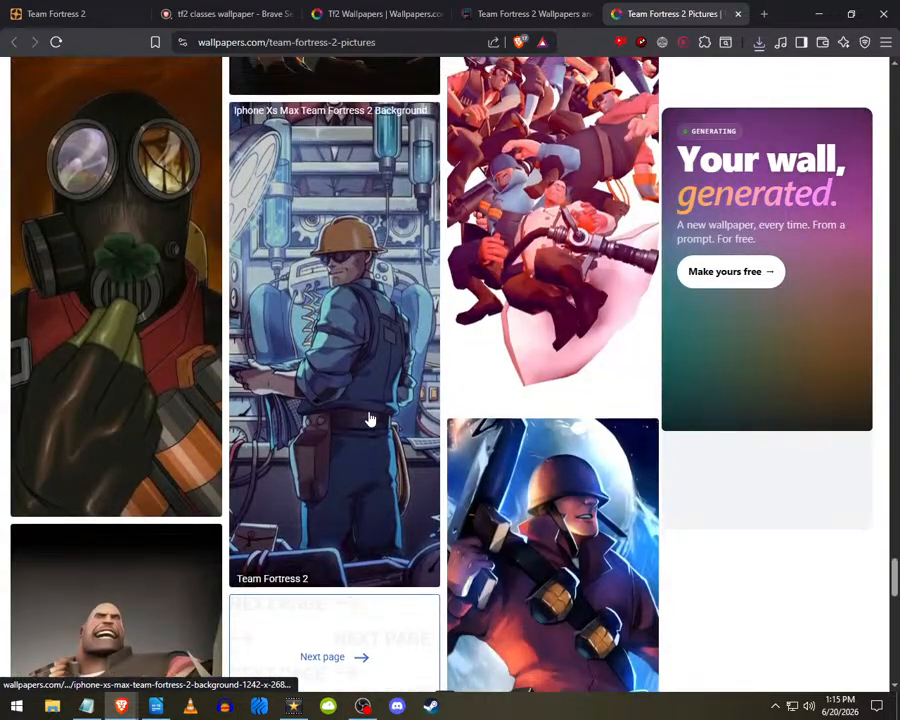
{"action": "scroll", "coordinate": [27, 344], "scroll_direction": "up", "scroll_amount": 3}
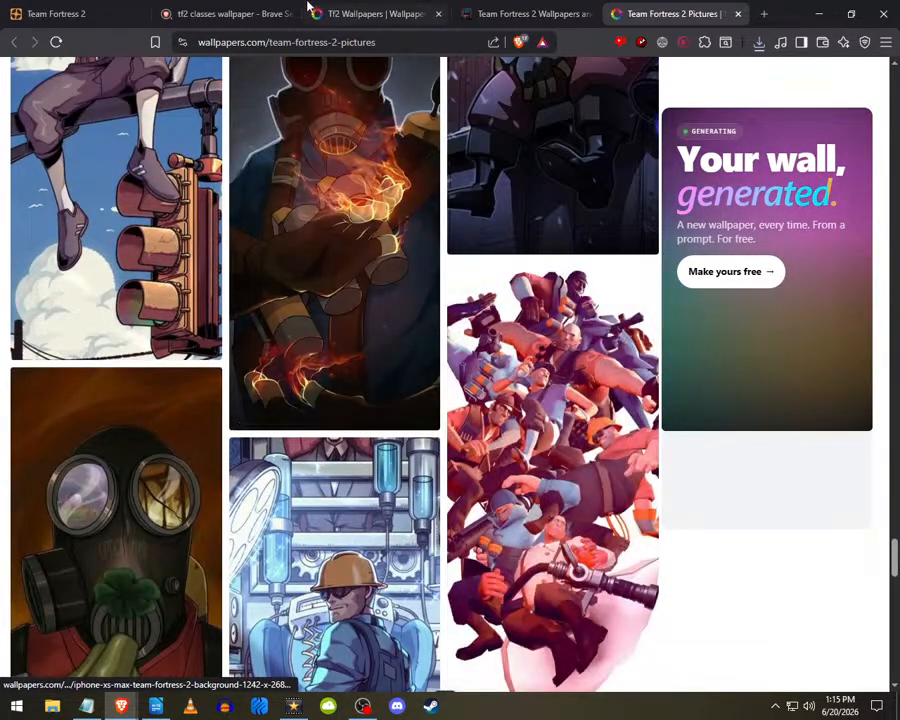
- Switch to the wallpapers.com TF2 gallery and browse its wallpapers through the end of the first page
{"action": "left_click", "coordinate": [314, 9]}
{"action": "scroll", "coordinate": [420, 327], "scroll_direction": "down", "scroll_amount": 5}
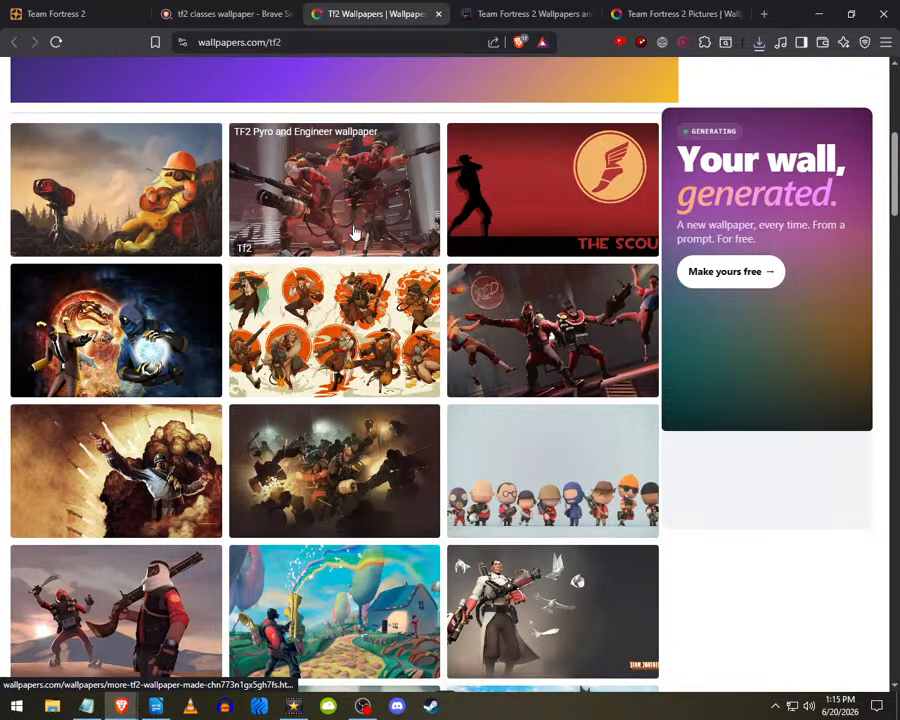
{"action": "scroll", "coordinate": [352, 231], "scroll_direction": "down", "scroll_amount": 4}
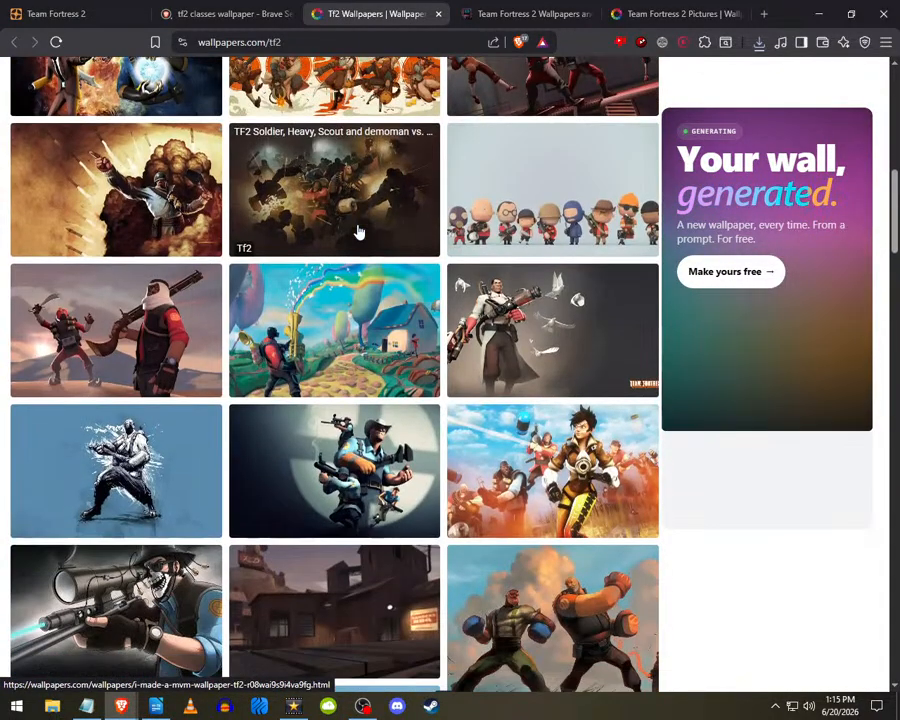
{"action": "scroll", "coordinate": [358, 245], "scroll_direction": "down", "scroll_amount": 2}
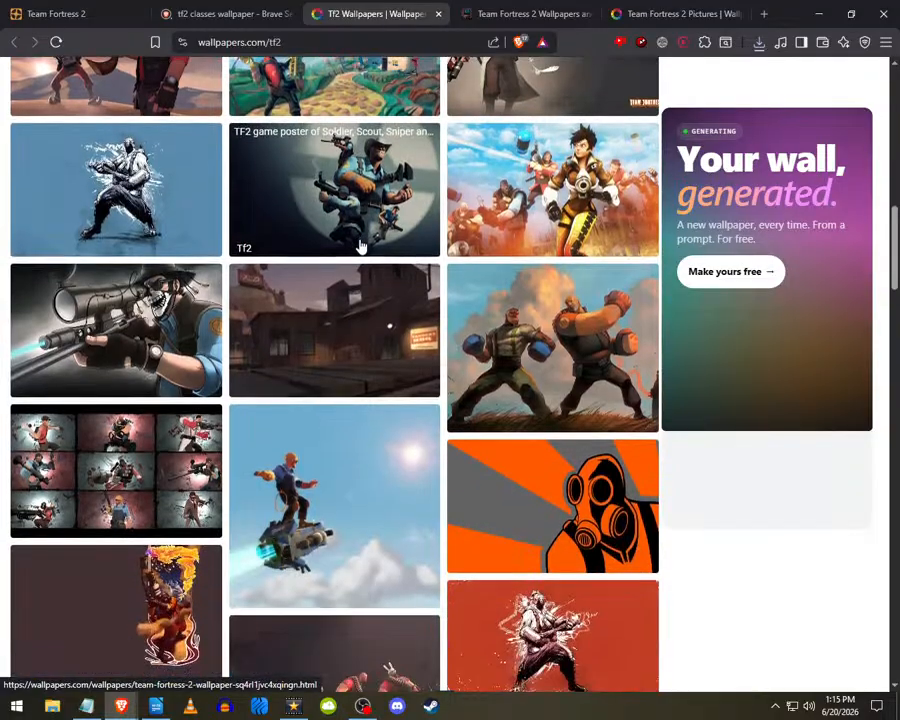
{"action": "scroll", "coordinate": [357, 262], "scroll_direction": "down", "scroll_amount": 1}
{"action": "scroll", "coordinate": [360, 263], "scroll_direction": "down", "scroll_amount": 4}
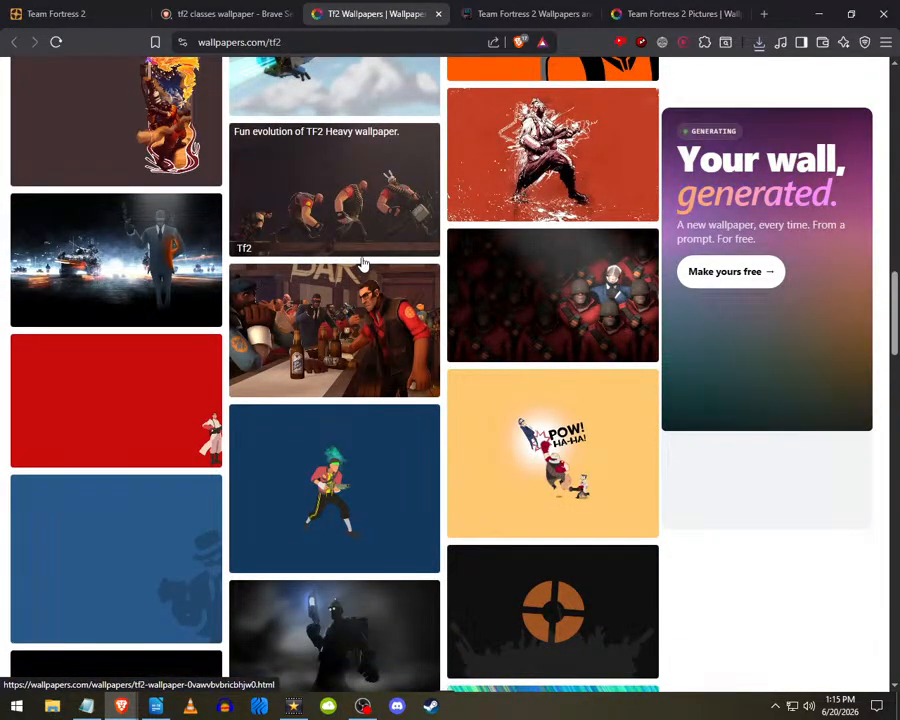
{"action": "scroll", "coordinate": [363, 263], "scroll_direction": "down", "scroll_amount": 8}
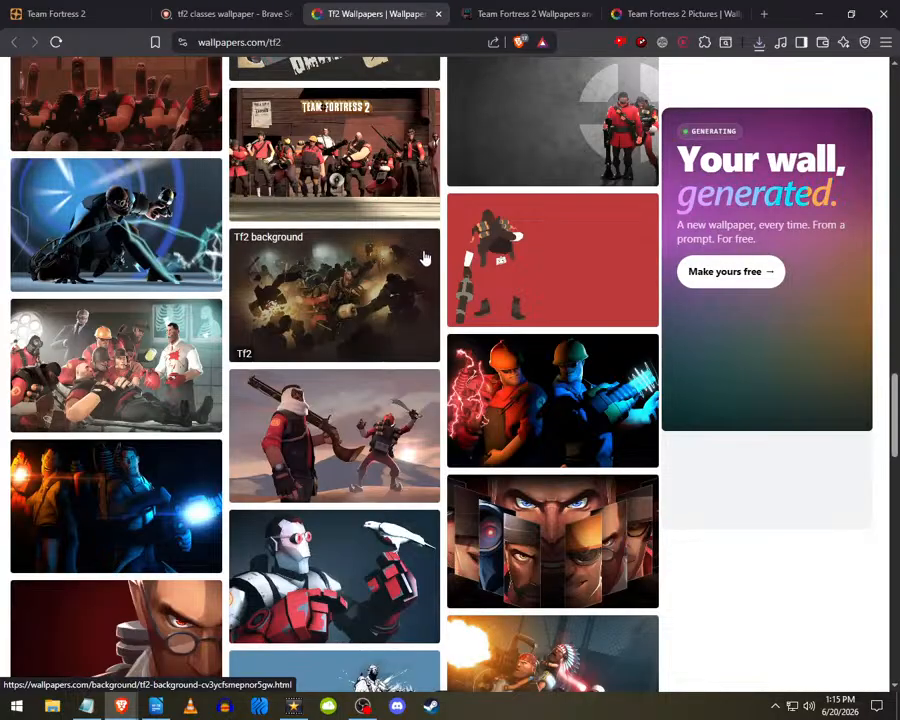
{"action": "scroll", "coordinate": [313, 278], "scroll_direction": "down", "scroll_amount": 4}
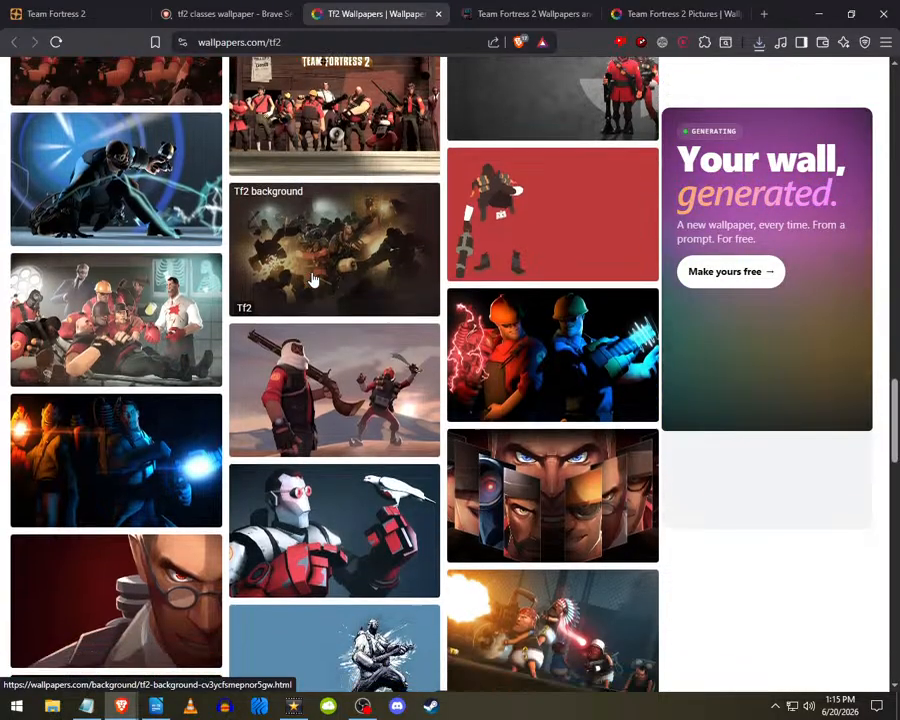
{"action": "scroll", "coordinate": [313, 279], "scroll_direction": "down", "scroll_amount": 1}
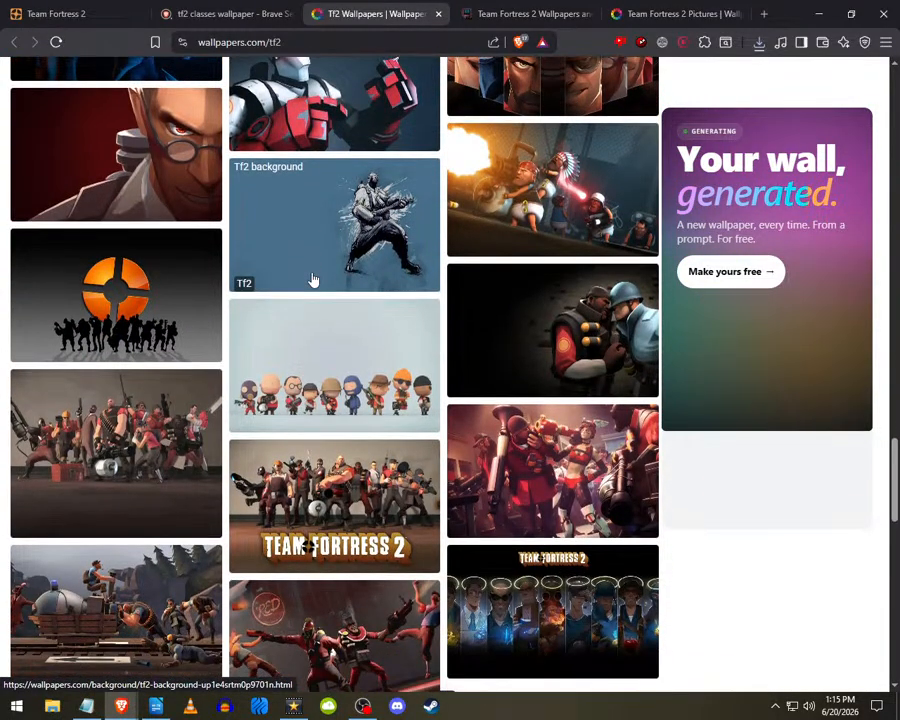
{"action": "scroll", "coordinate": [313, 279], "scroll_direction": "down", "scroll_amount": 1}
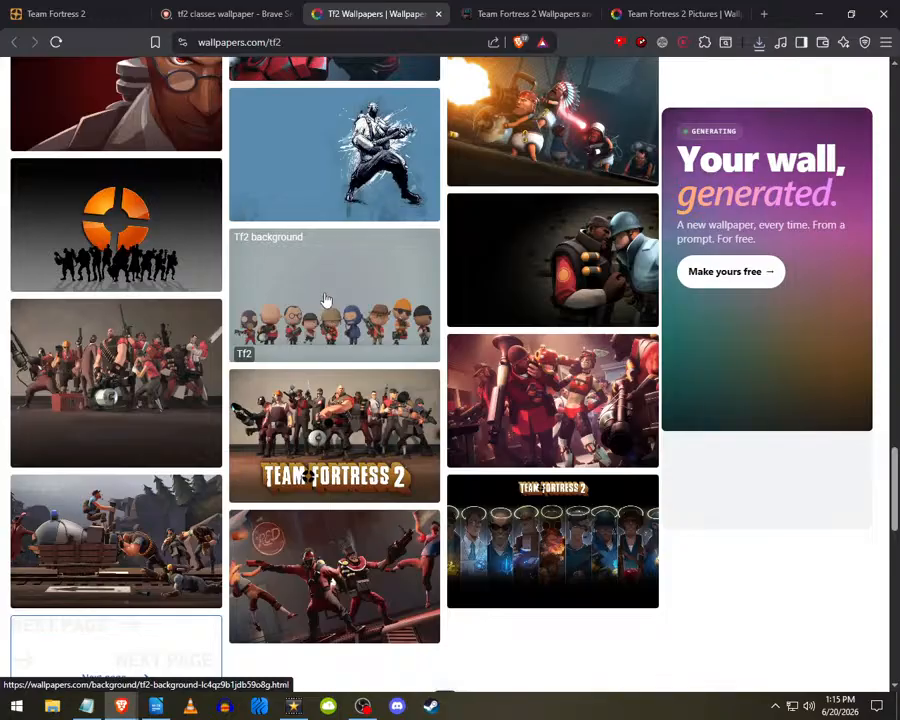
{"action": "scroll", "coordinate": [323, 300], "scroll_direction": "down", "scroll_amount": 3}
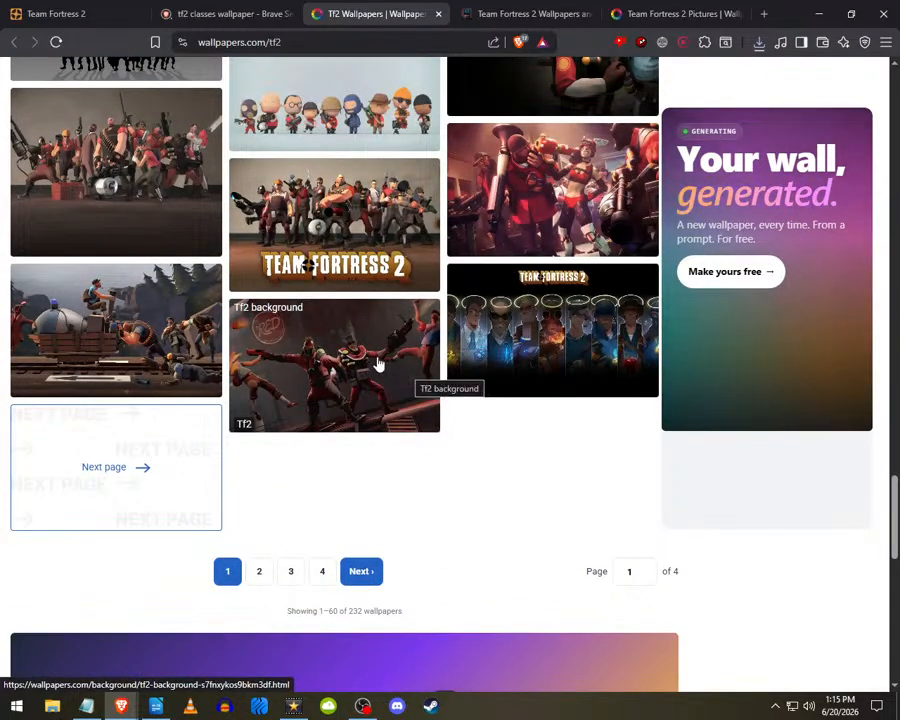
{"action": "scroll", "coordinate": [348, 323], "scroll_direction": "up", "scroll_amount": 1}
- Open the "Team Fortress 2 - Ready for battle!" background's page and check the image for a direct save option
{"action": "left_click", "coordinate": [348, 323]}
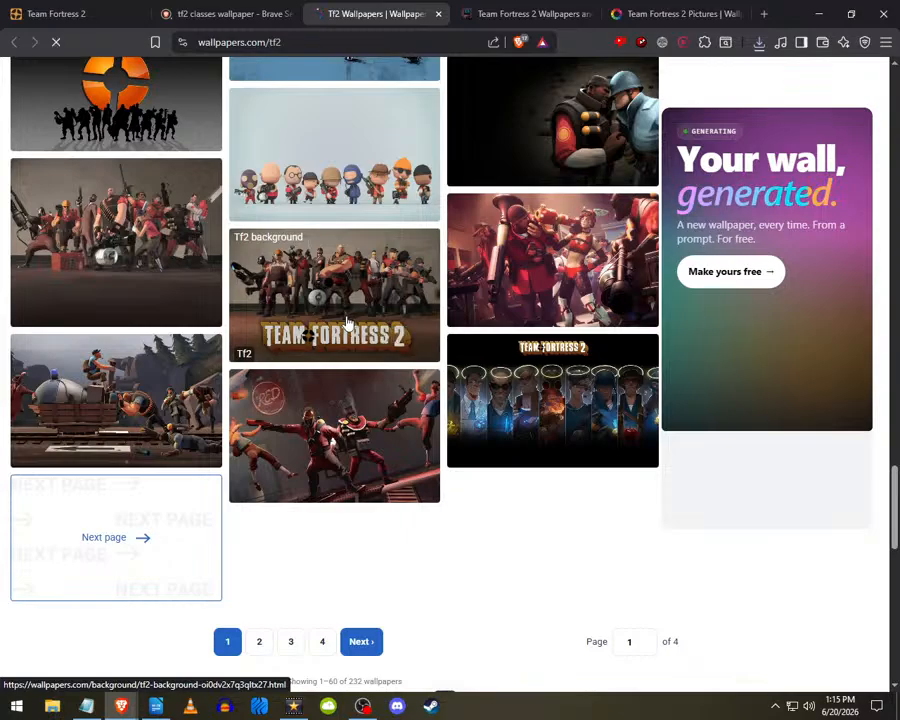
{"action": "scroll", "coordinate": [322, 350], "scroll_direction": "down", "scroll_amount": 5}
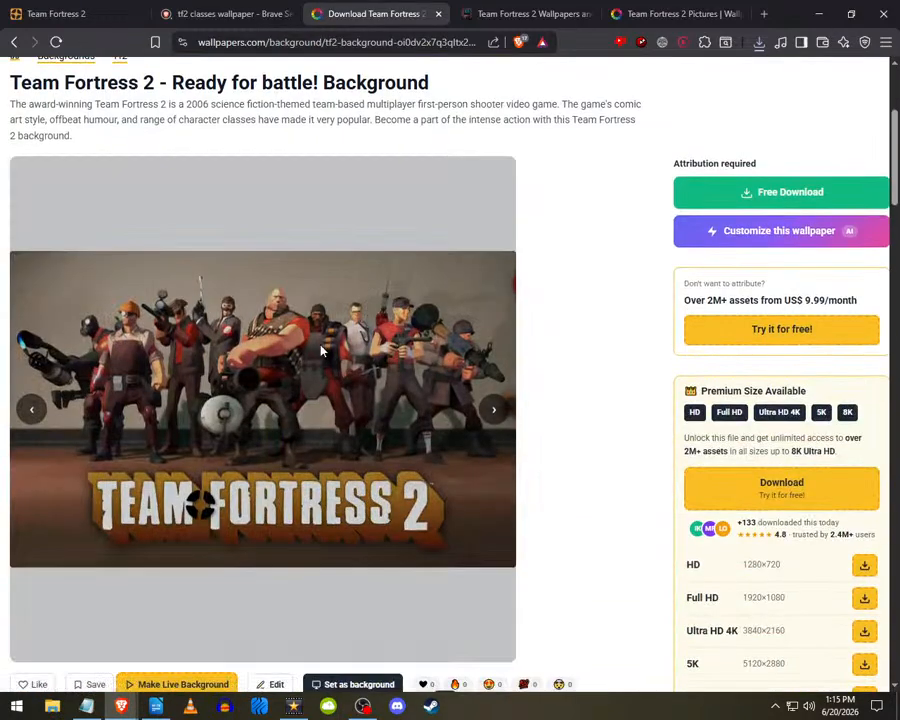
{"action": "scroll", "coordinate": [372, 360], "scroll_direction": "down", "scroll_amount": 2}
{"action": "right_click", "coordinate": [284, 334]}
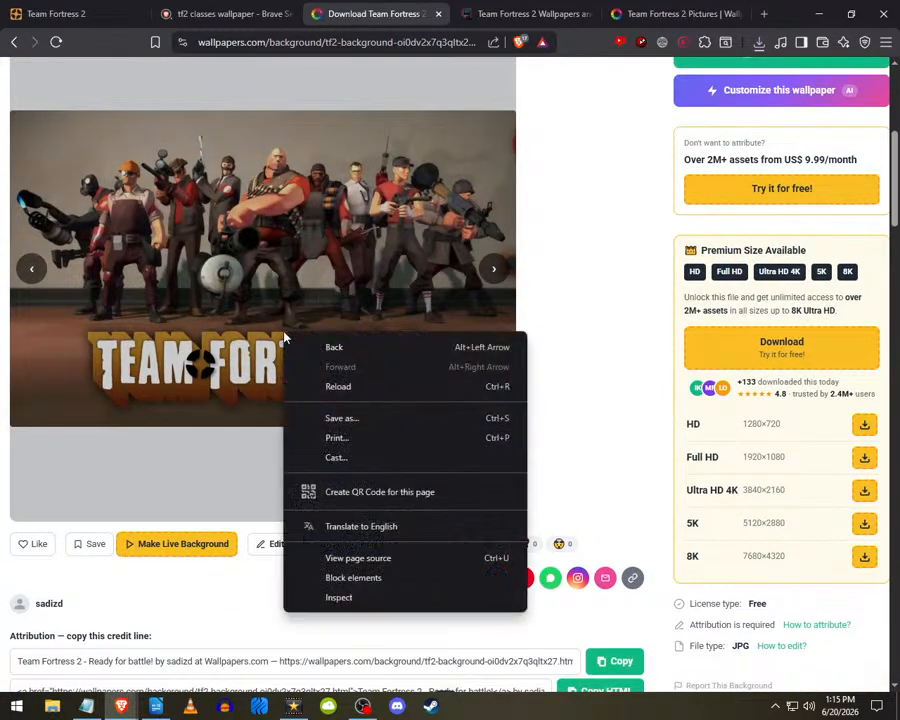
- Look through the neighbouring wallpapers, including the Humanoid Machines one, and return to the TF2 Official Game Poster Wallpaper
{"action": "left_click", "coordinate": [493, 267]}
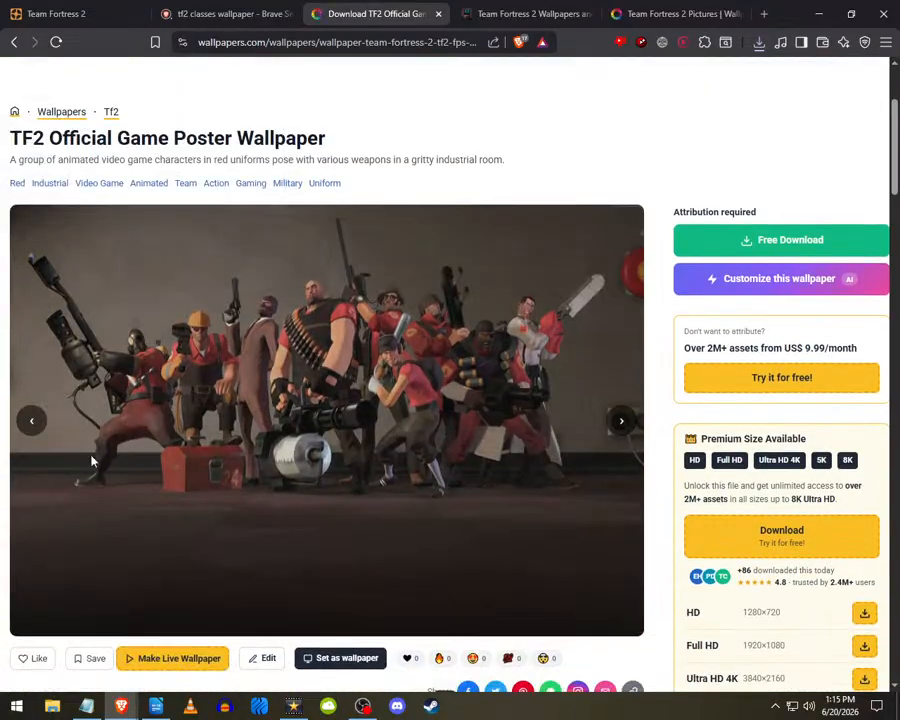
{"action": "left_click", "coordinate": [31, 420]}
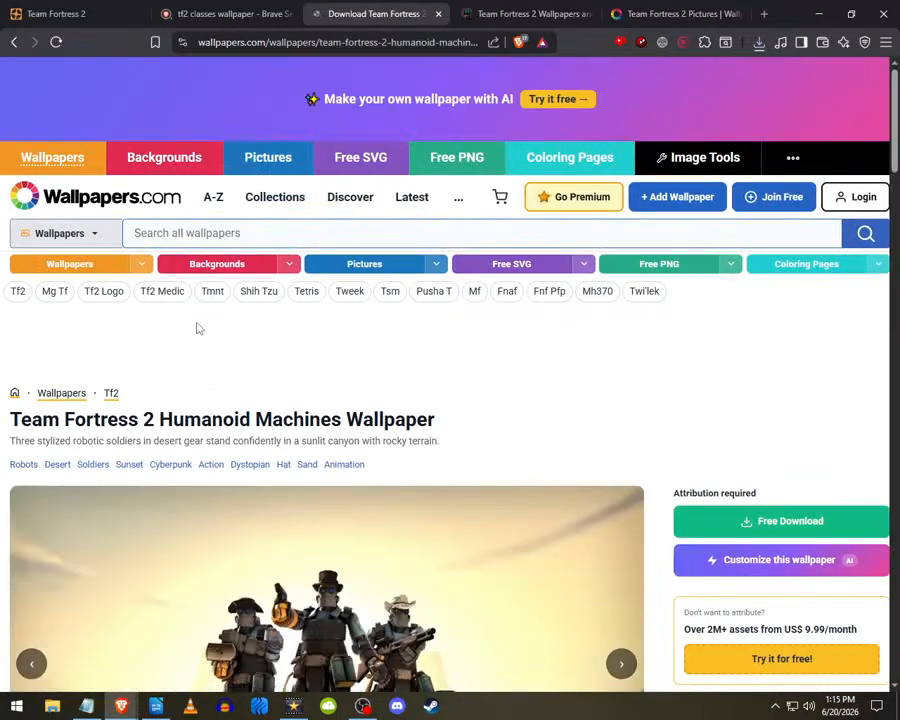
{"action": "scroll", "coordinate": [236, 412], "scroll_direction": "down", "scroll_amount": 5}
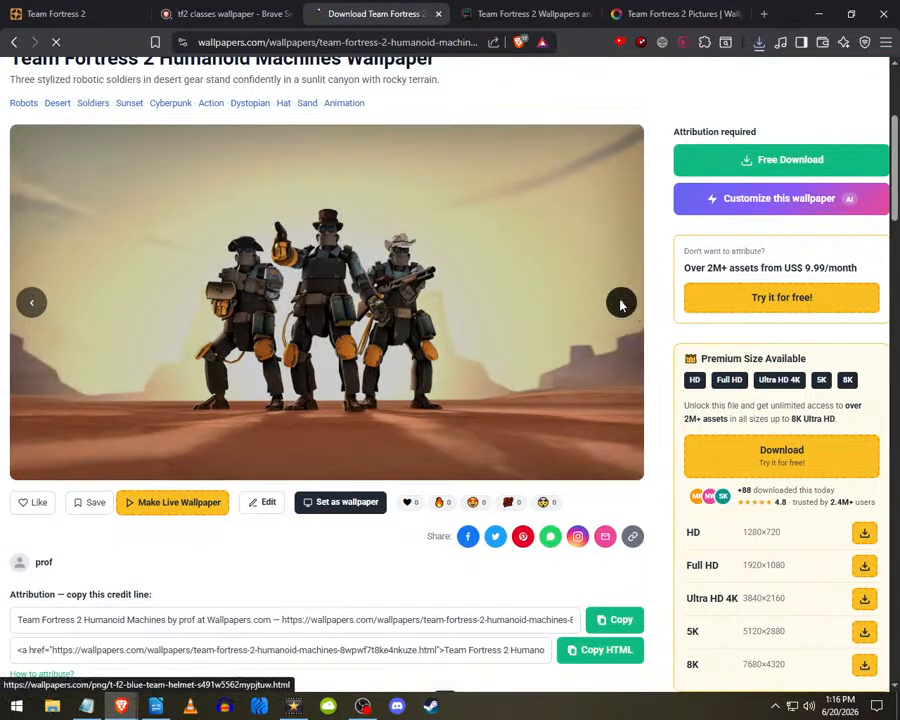
{"action": "left_click", "coordinate": [620, 301]}
{"action": "scroll", "coordinate": [620, 307], "scroll_direction": "down", "scroll_amount": 3}
{"action": "left_click", "coordinate": [14, 44]}
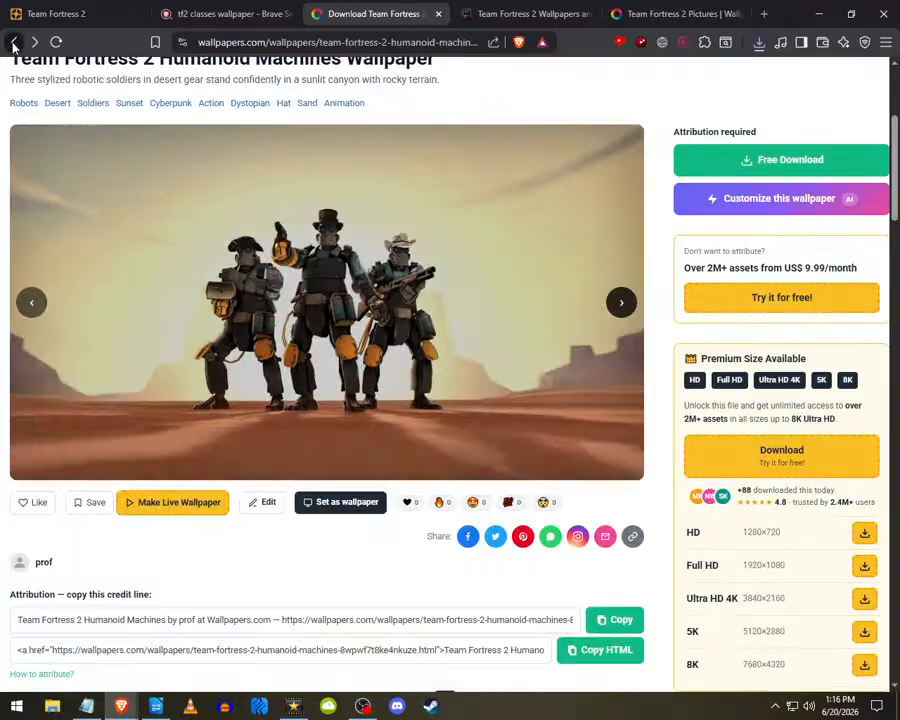
{"action": "left_click", "coordinate": [14, 44]}
{"action": "right_click", "coordinate": [284, 361]}
{"action": "left_click", "coordinate": [196, 397]}
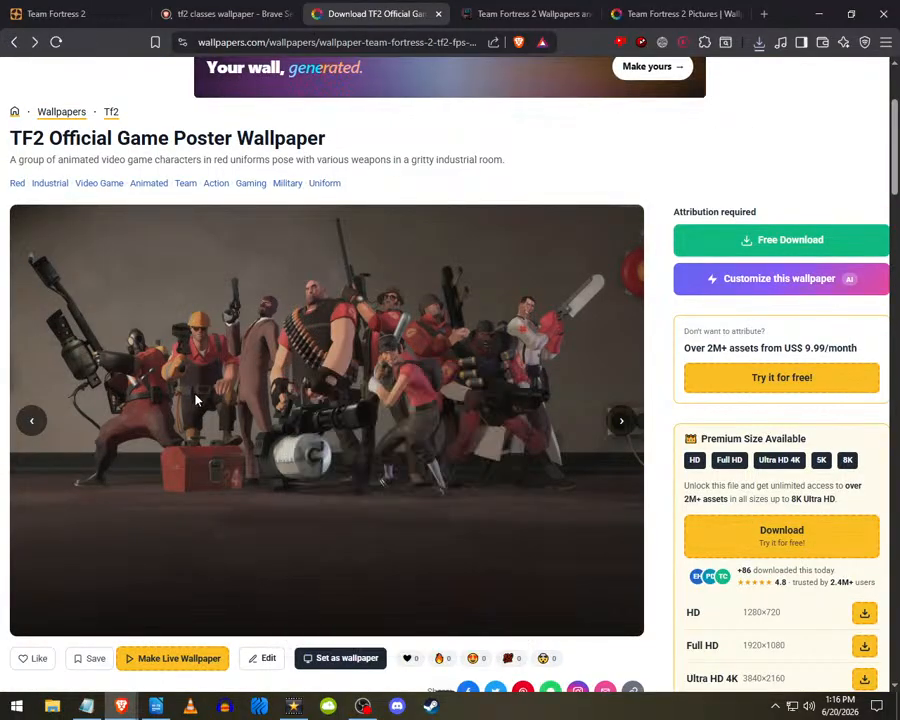
- Try to download the TF2 Official Game Poster Wallpaper in the free size to Downloads as a WEBP file
{"action": "scroll", "coordinate": [196, 397], "scroll_direction": "down", "scroll_amount": 2}
{"action": "scroll", "coordinate": [621, 418], "scroll_direction": "up", "scroll_amount": 4}
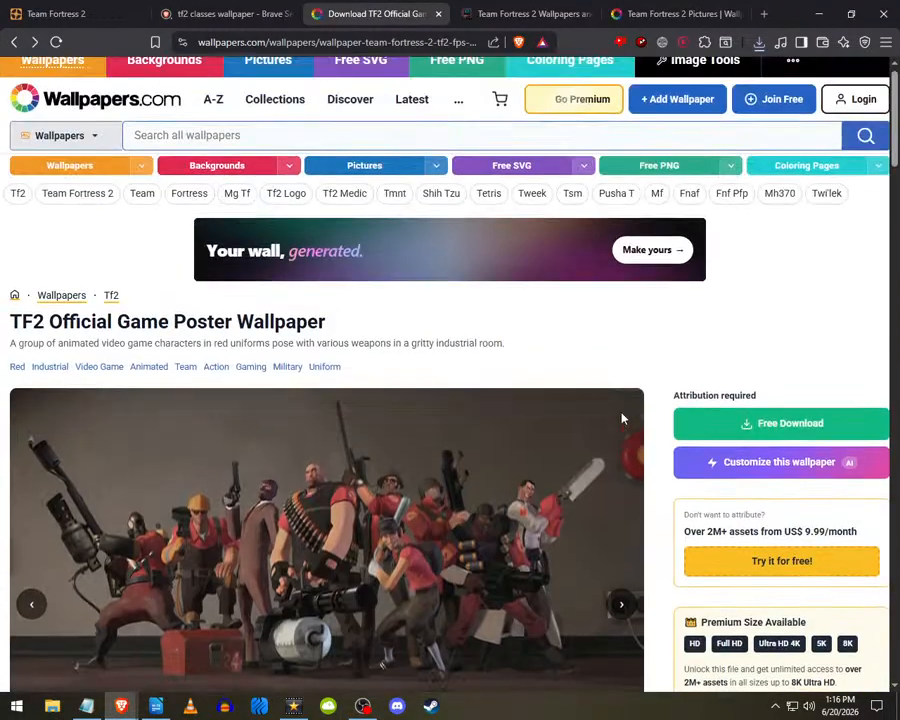
{"action": "scroll", "coordinate": [700, 360], "scroll_direction": "down", "scroll_amount": 2}
{"action": "left_click", "coordinate": [780, 308]}
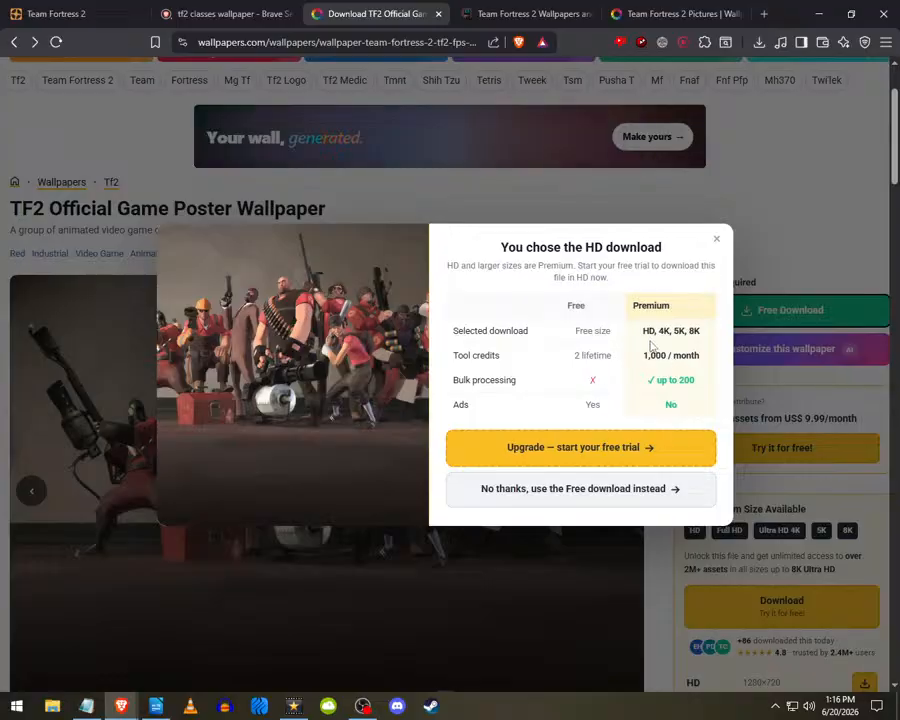
{"action": "left_click", "coordinate": [614, 491]}
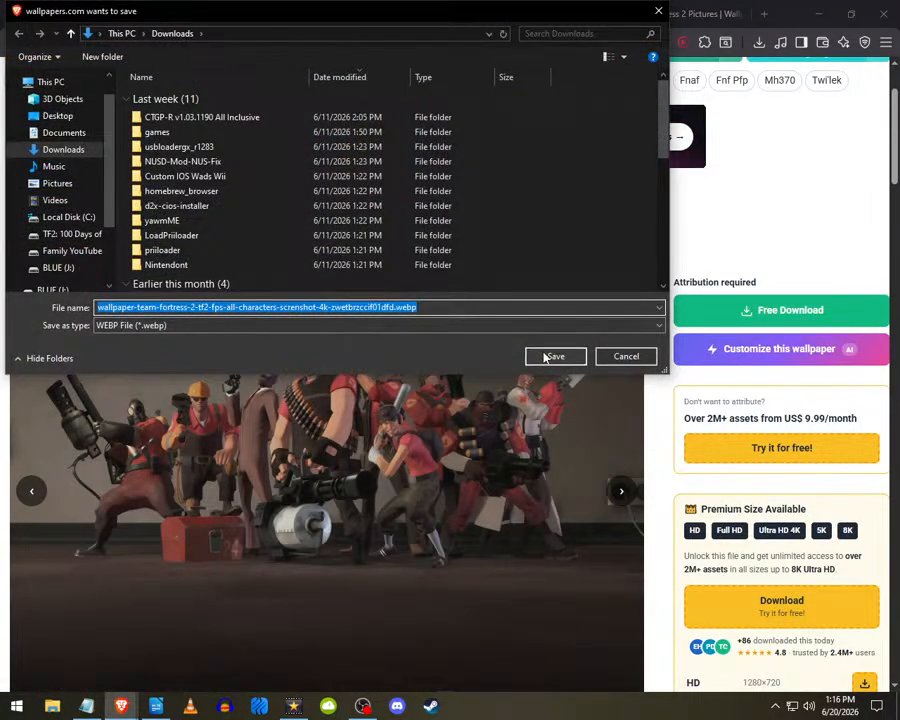
{"action": "left_click", "coordinate": [578, 356]}
- Show 35544.jpg in the Downloads folder, import it into VideoPad's images, and close the folder window
{"action": "left_click", "coordinate": [760, 43]}
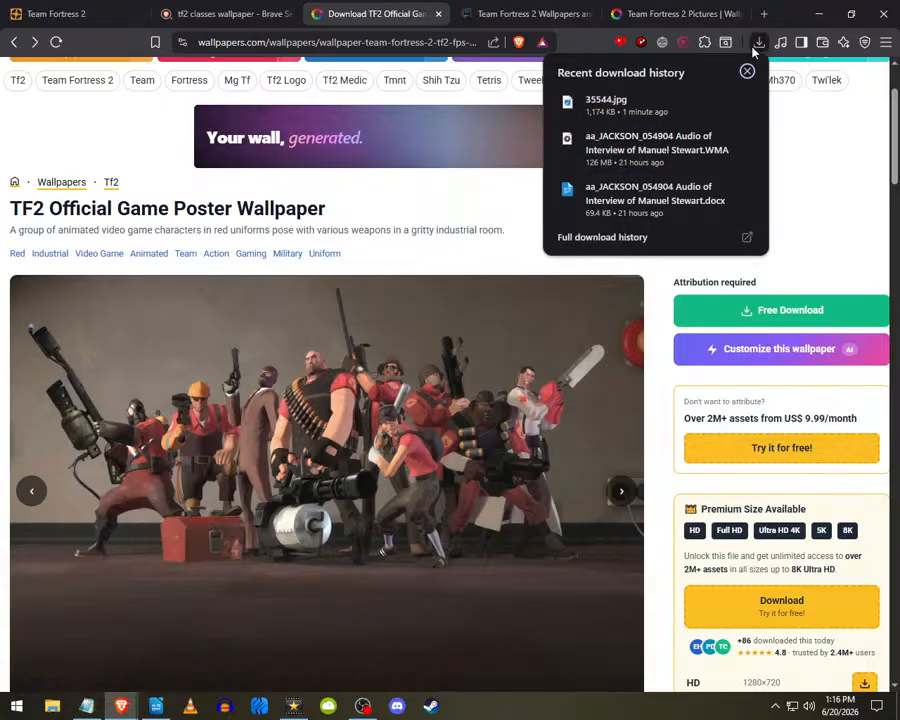
{"action": "left_click", "coordinate": [691, 101]}
{"action": "left_click", "coordinate": [293, 708]}
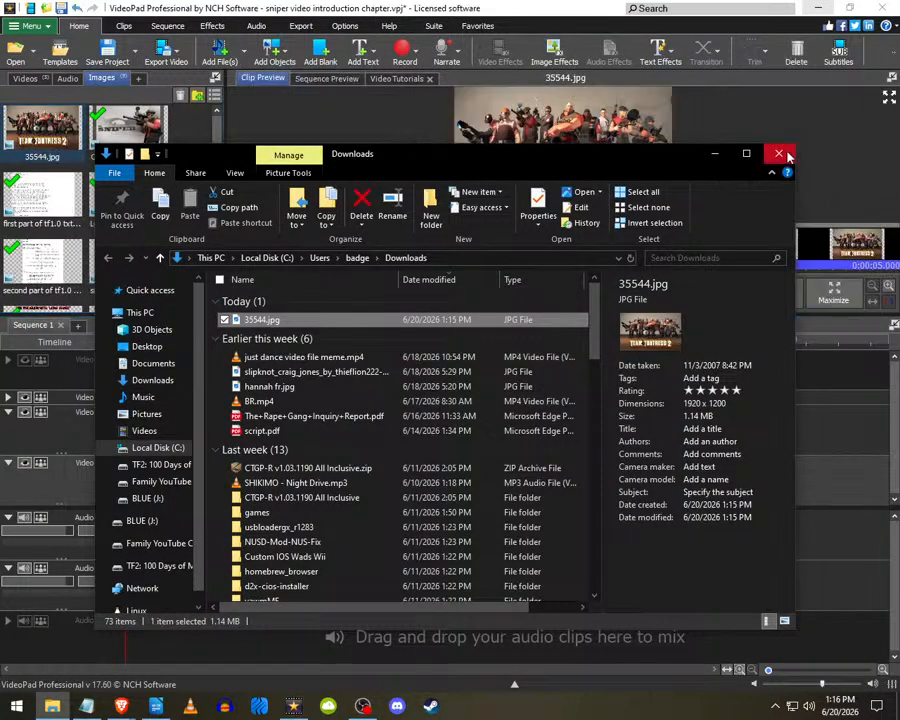
{"action": "left_click", "coordinate": [778, 153]}
- Place 35544.jpg on Video Track 1 at the start of the long Audio Track 1 clip and set the aspect ratio to 5:4
{"action": "left_click_drag", "start_coordinate": [42, 130], "coordinate": [186, 478]}
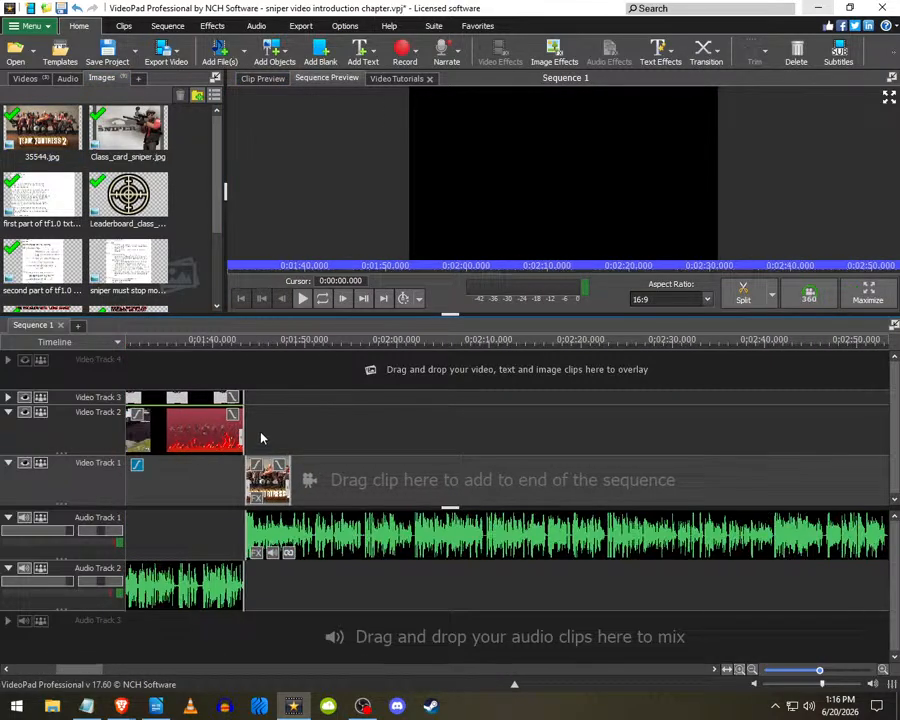
{"action": "left_click", "coordinate": [261, 436]}
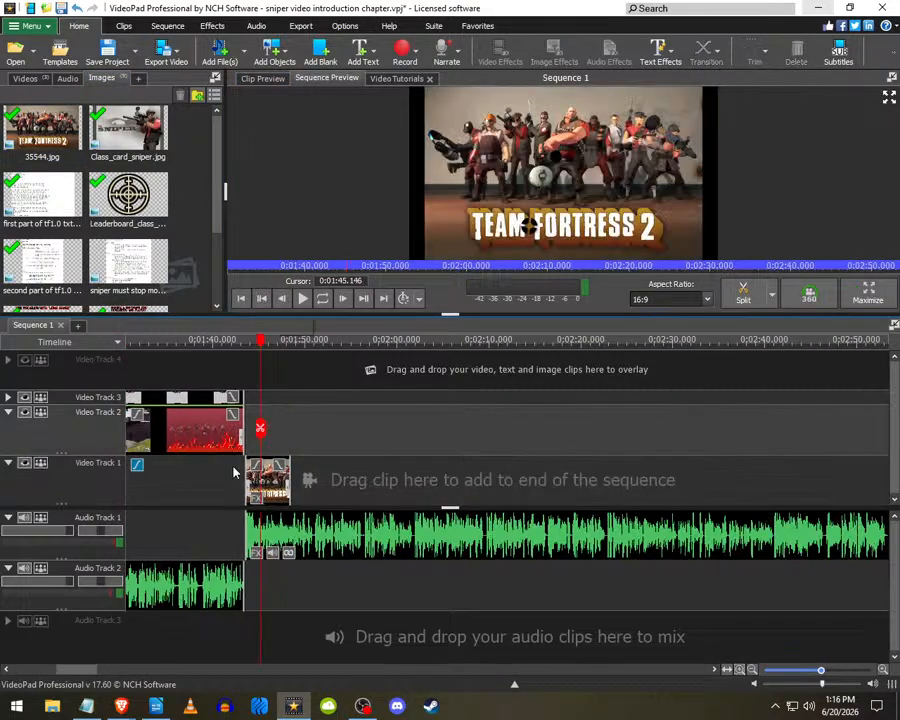
{"action": "left_click", "coordinate": [670, 299]}
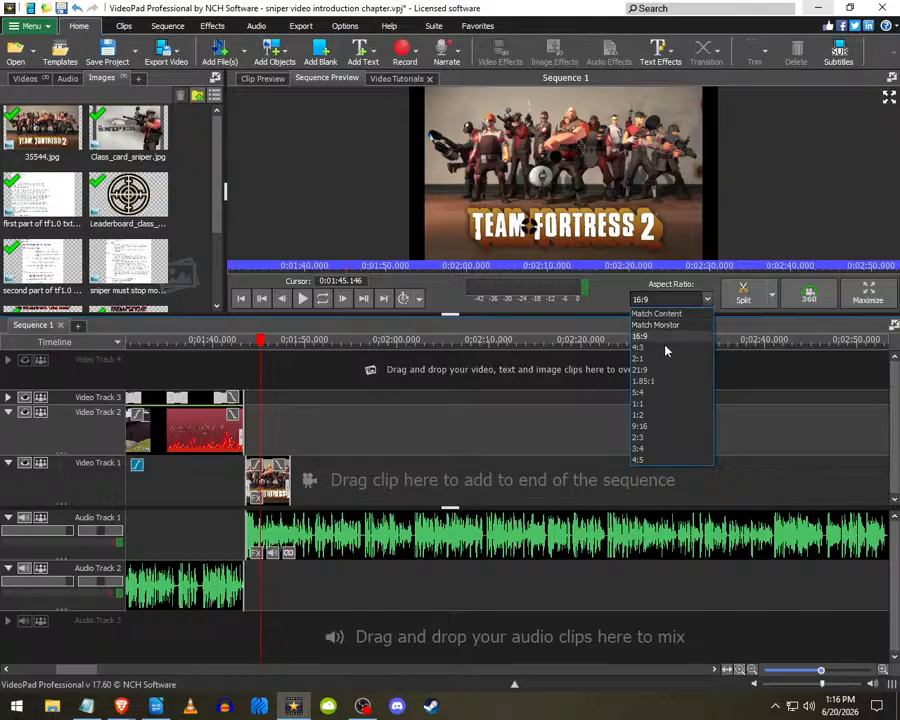
{"action": "left_click", "coordinate": [648, 393]}
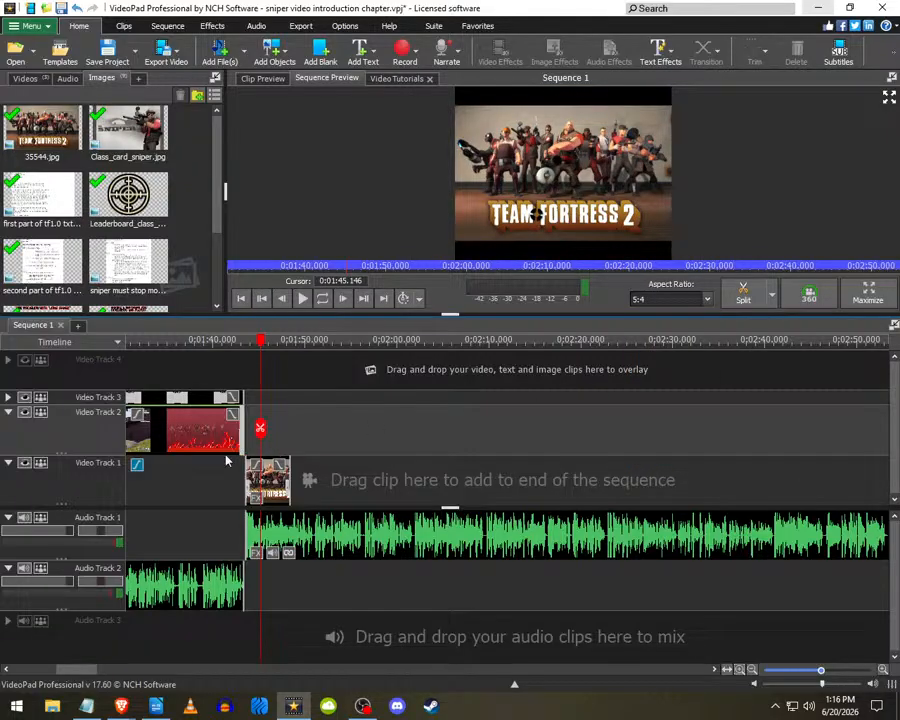
- Extend the 35544.jpg clip on Video Track 1 to the end of the long Audio Track 1 clip
{"action": "scroll", "coordinate": [240, 460], "scroll_direction": "down", "scroll_amount": 2}
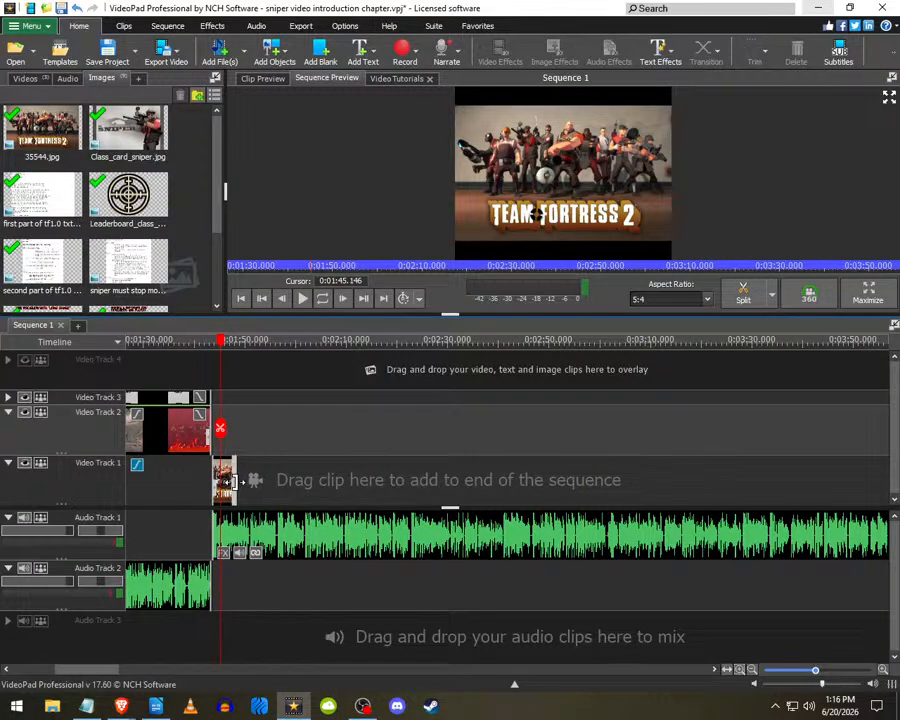
{"action": "scroll", "coordinate": [232, 482], "scroll_direction": "down", "scroll_amount": 2}
{"action": "left_click_drag", "start_coordinate": [238, 487], "coordinate": [816, 488]}
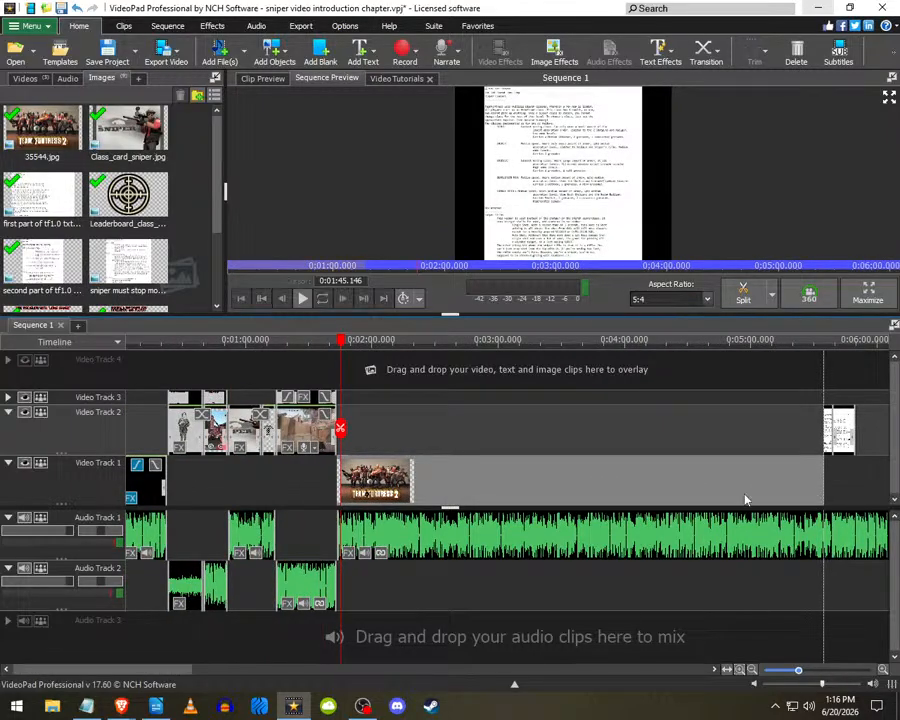
{"action": "scroll", "coordinate": [230, 450], "scroll_direction": "down", "scroll_amount": 3}
{"action": "scroll", "coordinate": [186, 486], "scroll_direction": "down", "scroll_amount": 1}
{"action": "left_click_drag", "start_coordinate": [312, 476], "coordinate": [725, 483]}
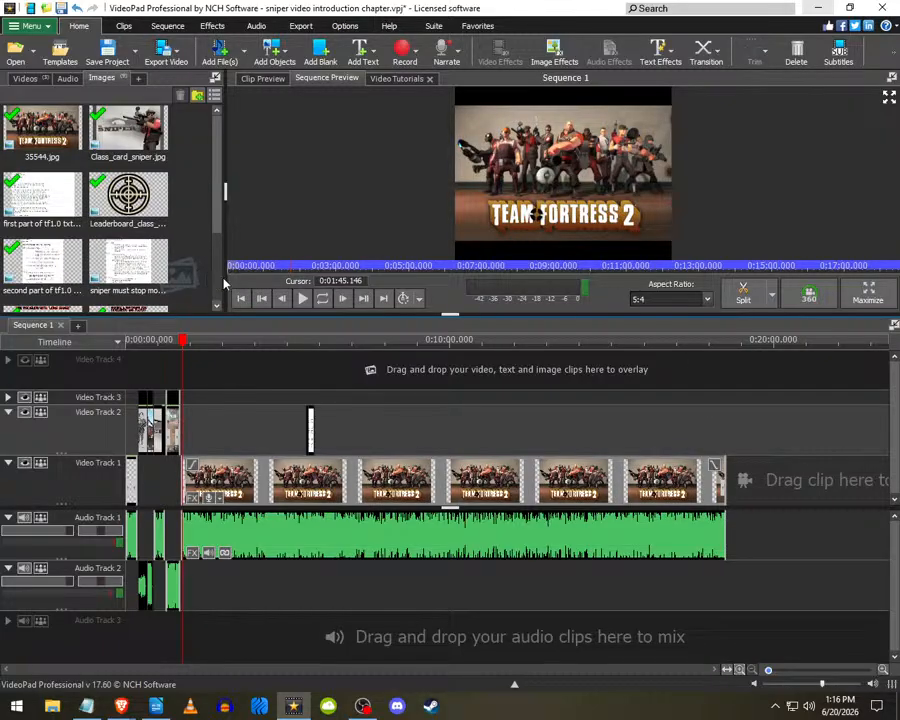
- Narrow the media bin and shrink the timeline area to enlarge the sequence preview
{"action": "left_click_drag", "start_coordinate": [221, 277], "coordinate": [193, 278]}
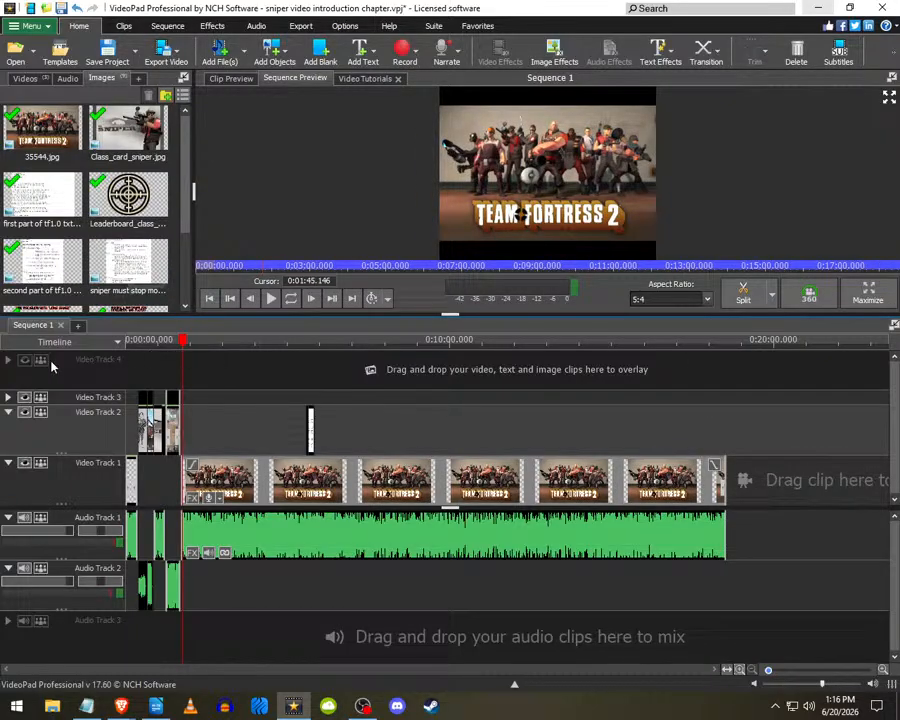
{"action": "left_click_drag", "start_coordinate": [270, 313], "coordinate": [275, 376]}
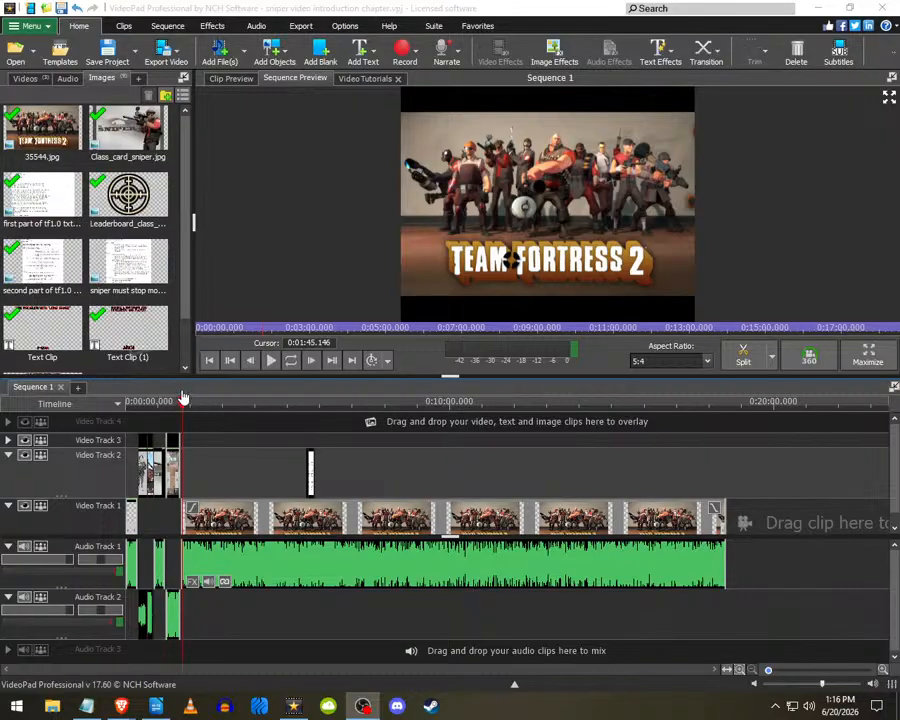
- Return to VideoPad and place the playhead at the start of the 35544.jpg clip, at 0:01:43.590
{"action": "left_click", "coordinate": [293, 706]}
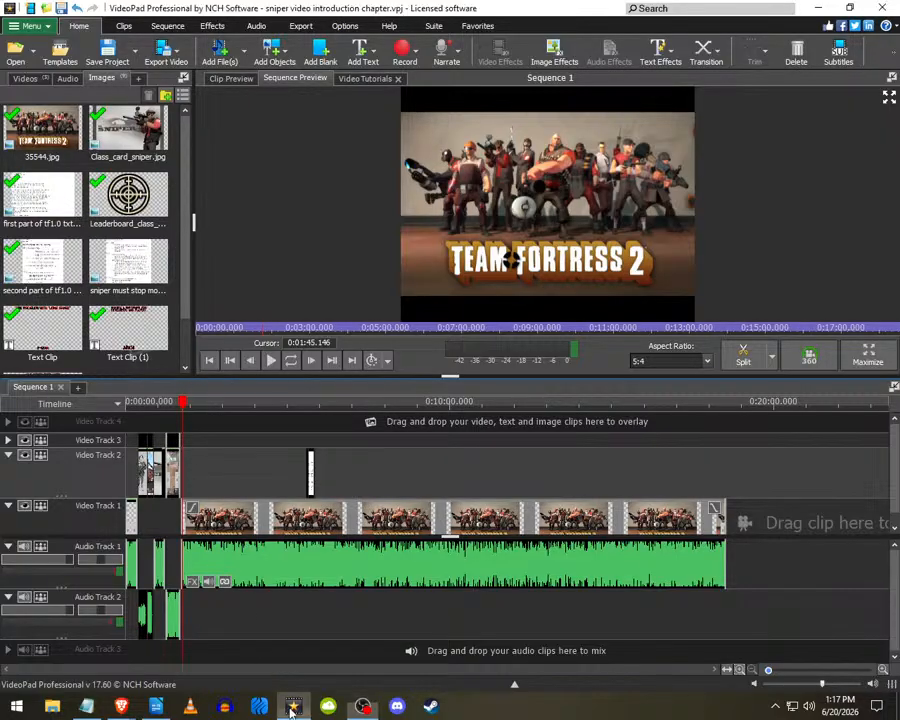
{"action": "scroll", "coordinate": [155, 477], "scroll_direction": "up", "scroll_amount": 5}
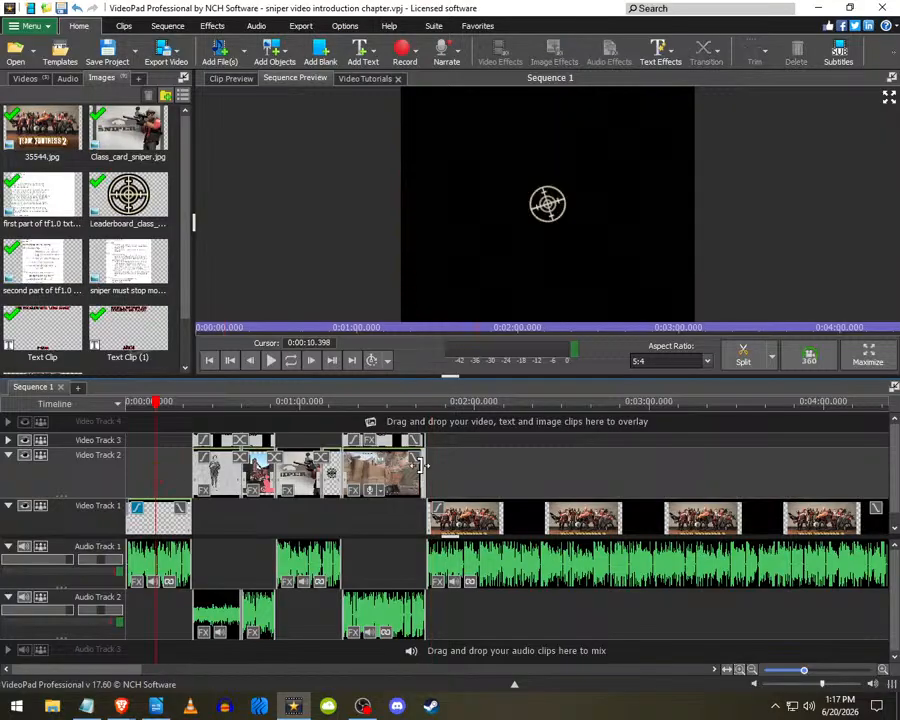
{"action": "scroll", "coordinate": [155, 477], "scroll_direction": "down", "scroll_amount": 2}
{"action": "scroll", "coordinate": [322, 427], "scroll_direction": "up", "scroll_amount": 5}
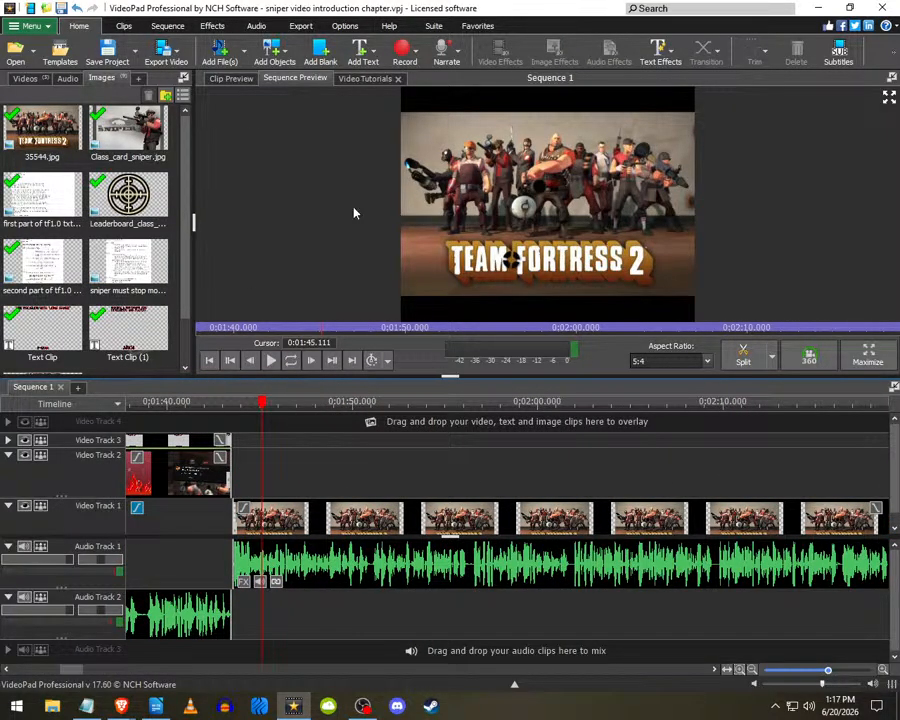
{"action": "left_click", "coordinate": [236, 428]}
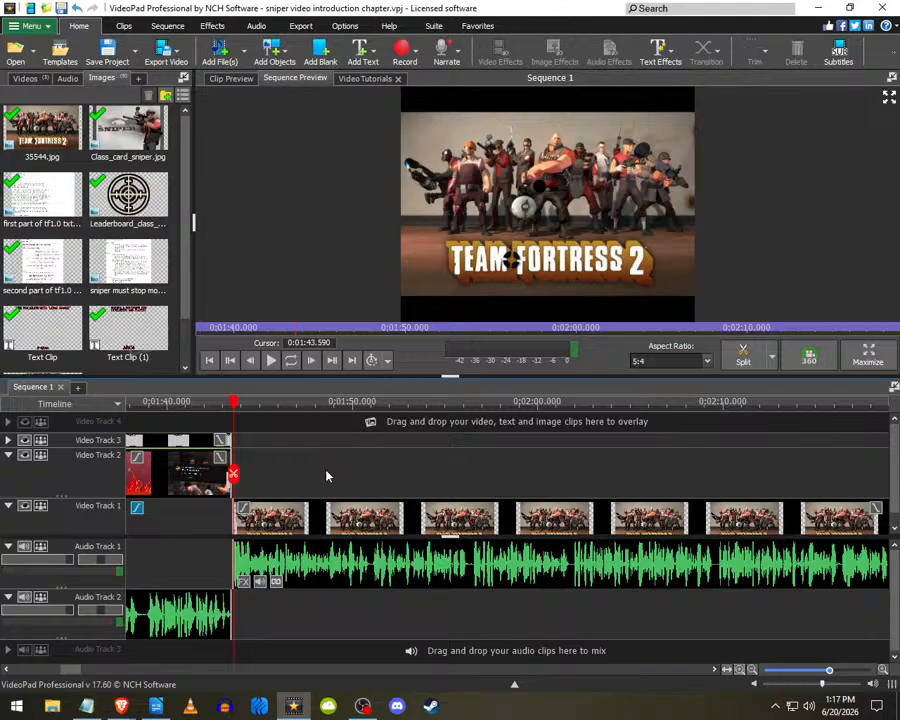
- Play the sequence from the start of the 35544.jpg clip and review how the image runs over the long narration
{"action": "scroll", "coordinate": [245, 500], "scroll_direction": "up", "scroll_amount": 1}
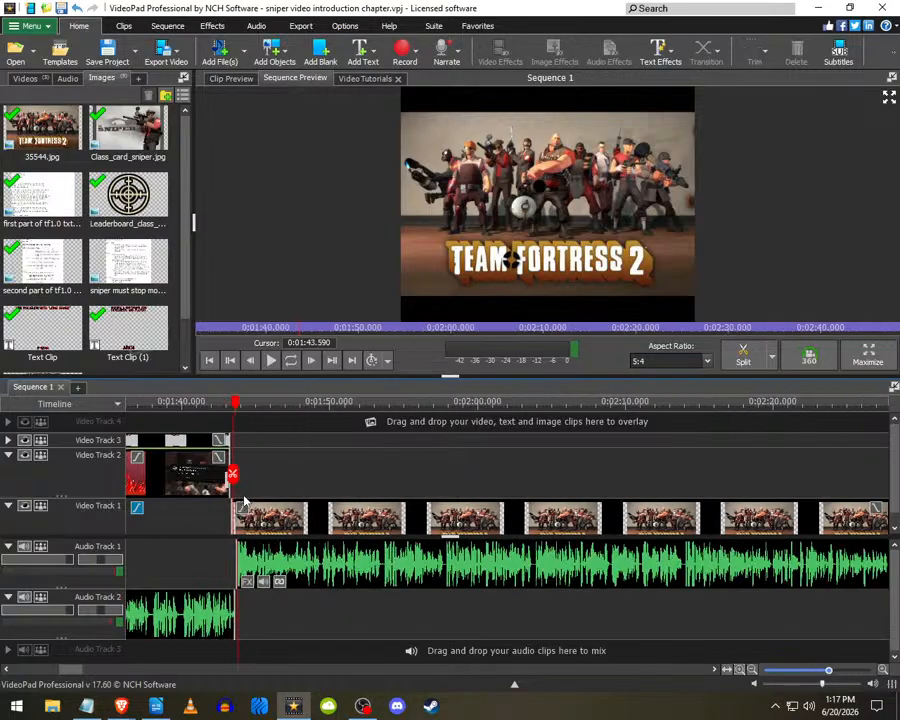
{"action": "key", "text": "space"}
{"action": "scroll", "coordinate": [240, 505], "scroll_direction": "down", "scroll_amount": 3}
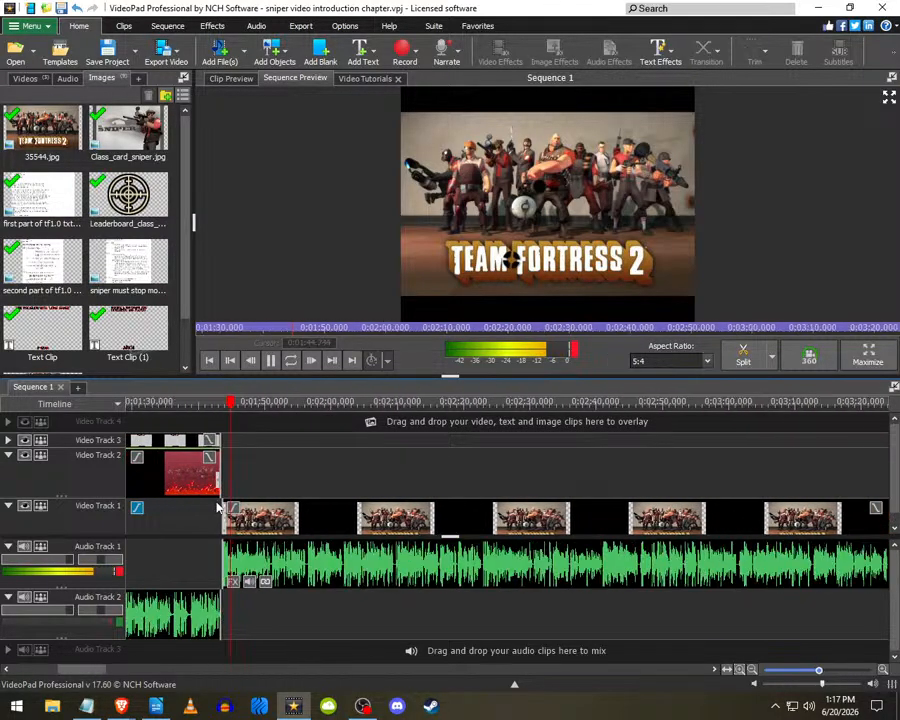
{"action": "scroll", "coordinate": [312, 505], "scroll_direction": "up", "scroll_amount": 4}
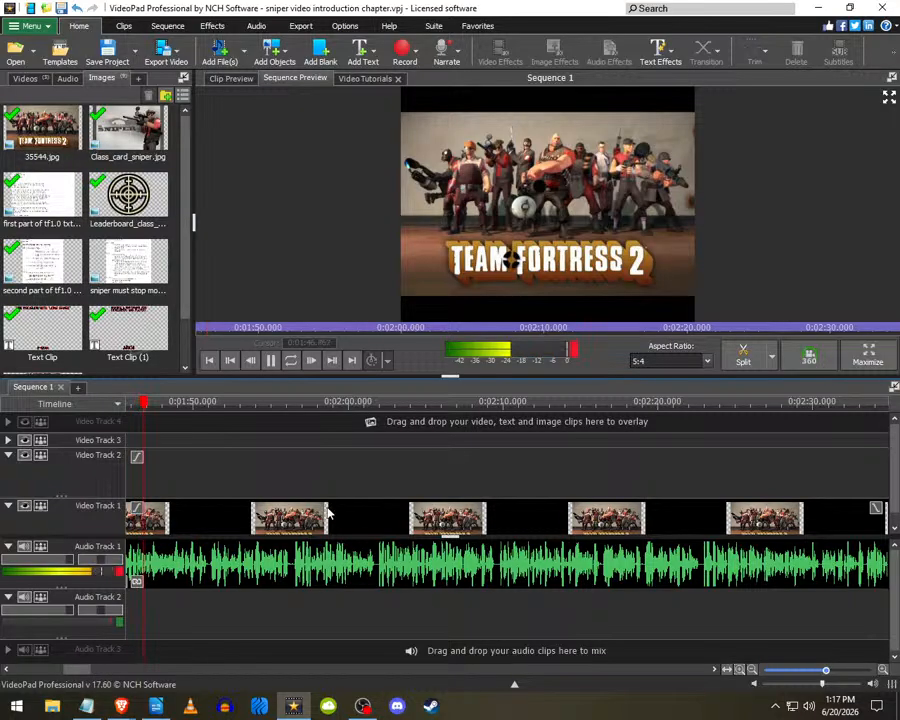
{"action": "scroll", "coordinate": [328, 500], "scroll_direction": "down", "scroll_amount": 2}
{"action": "scroll", "coordinate": [246, 474], "scroll_direction": "down", "scroll_amount": 3}
{"action": "scroll", "coordinate": [262, 472], "scroll_direction": "up", "scroll_amount": 3}
{"action": "scroll", "coordinate": [233, 486], "scroll_direction": "down", "scroll_amount": 4}
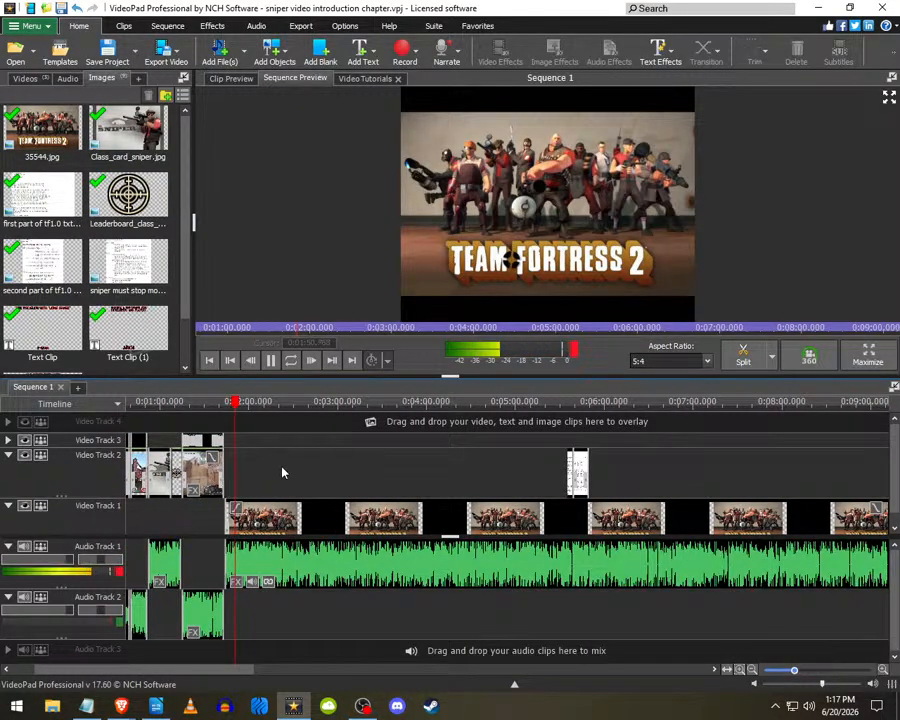
{"action": "scroll", "coordinate": [226, 481], "scroll_direction": "up", "scroll_amount": 4}
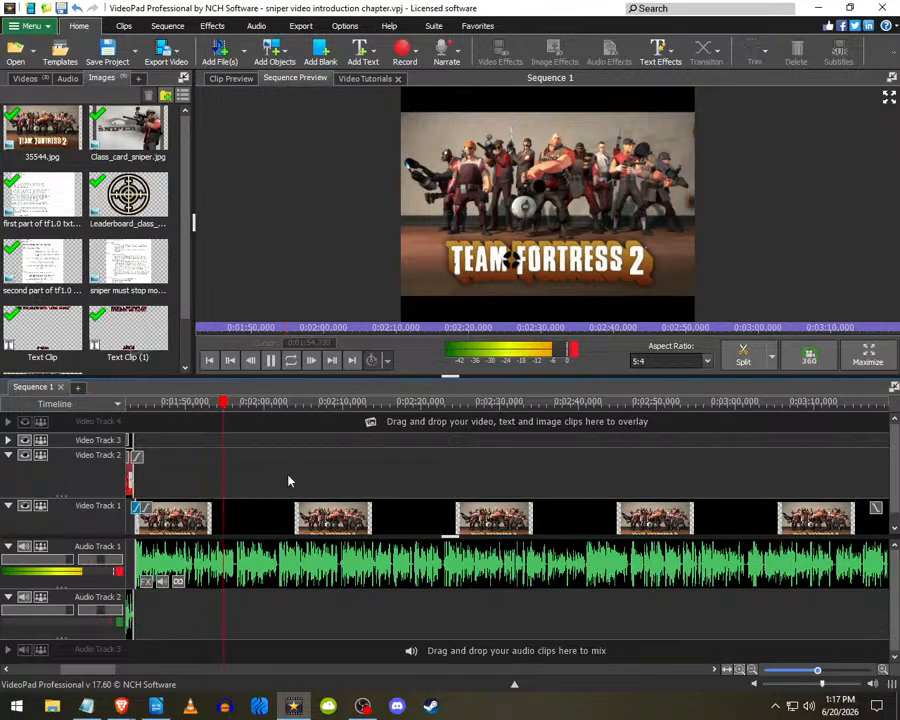
{"action": "scroll", "coordinate": [288, 481], "scroll_direction": "down", "scroll_amount": 2}
- Switch to Brave and change the image search to "tf2 sniper wallpaper"
{"action": "mouse_move", "coordinate": [121, 706]}
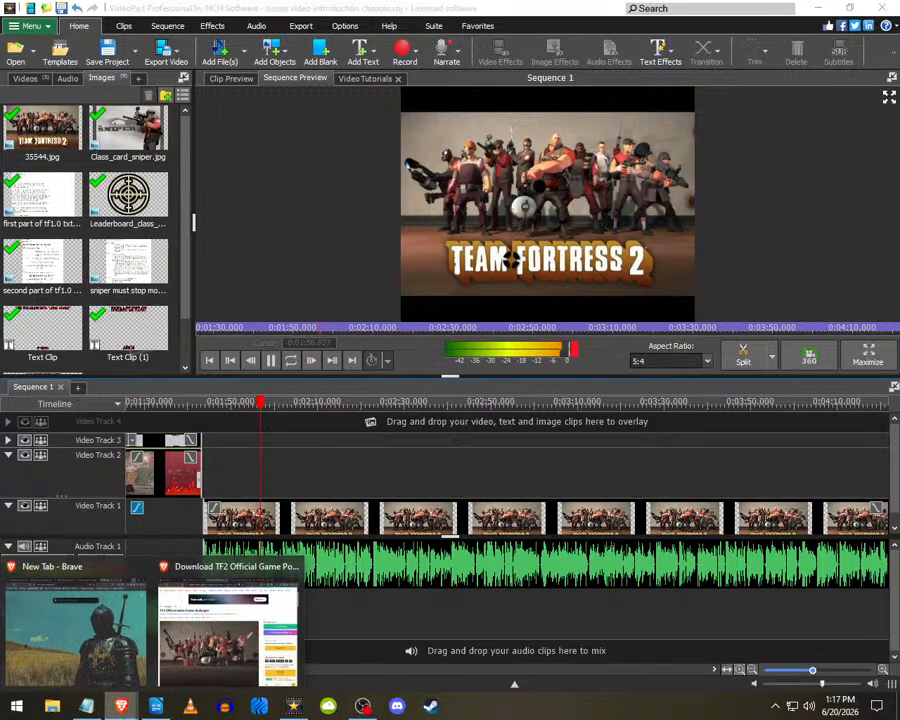
{"action": "left_click", "coordinate": [228, 655]}
{"action": "scroll", "coordinate": [382, 176], "scroll_direction": "up", "scroll_amount": 3}
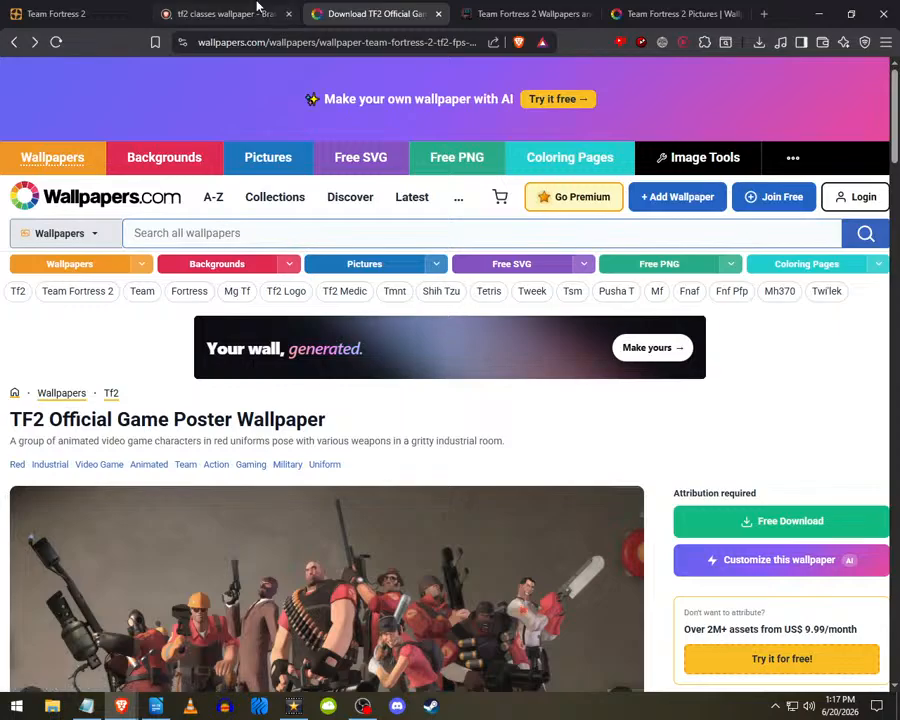
{"action": "left_click", "coordinate": [257, 10]}
{"action": "scroll", "coordinate": [335, 101], "scroll_direction": "up", "scroll_amount": 5}
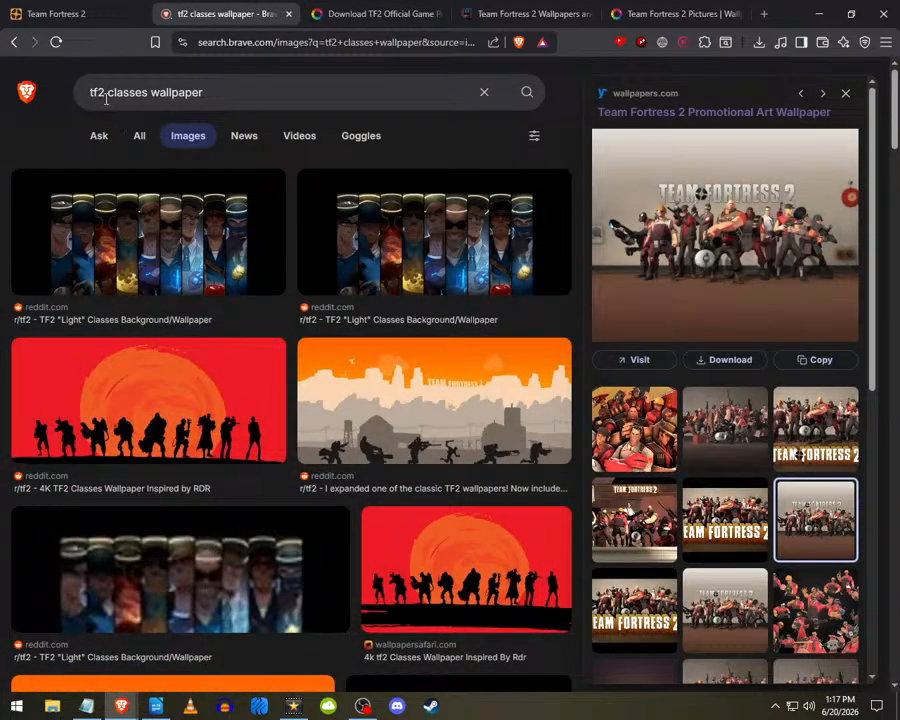
{"action": "left_click_drag", "start_coordinate": [105, 97], "coordinate": [133, 106]}
{"action": "type", "text": "sniper"}
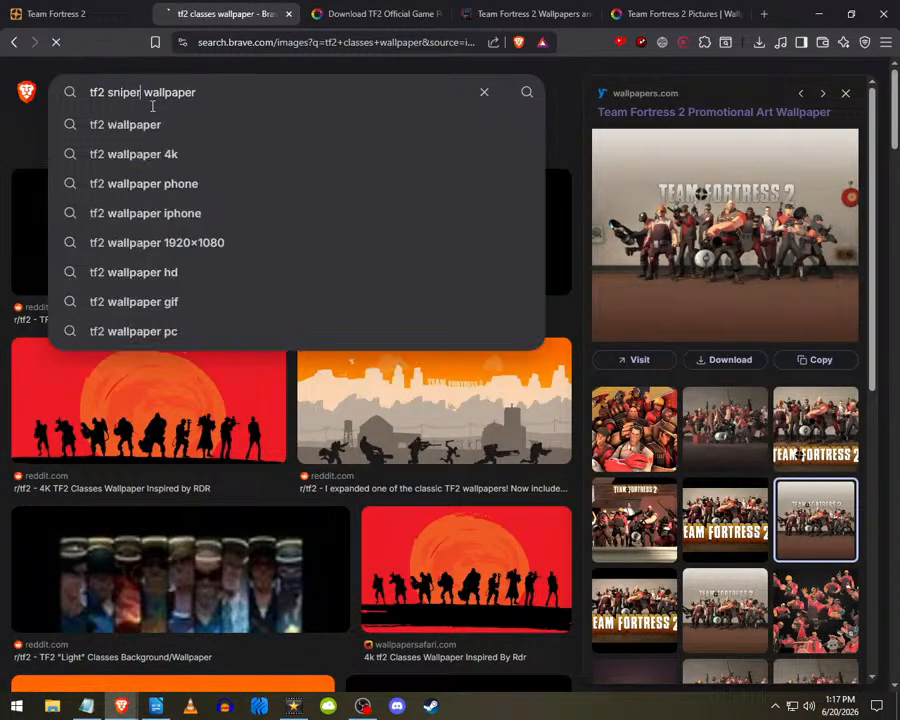
{"action": "key", "text": "Return"}
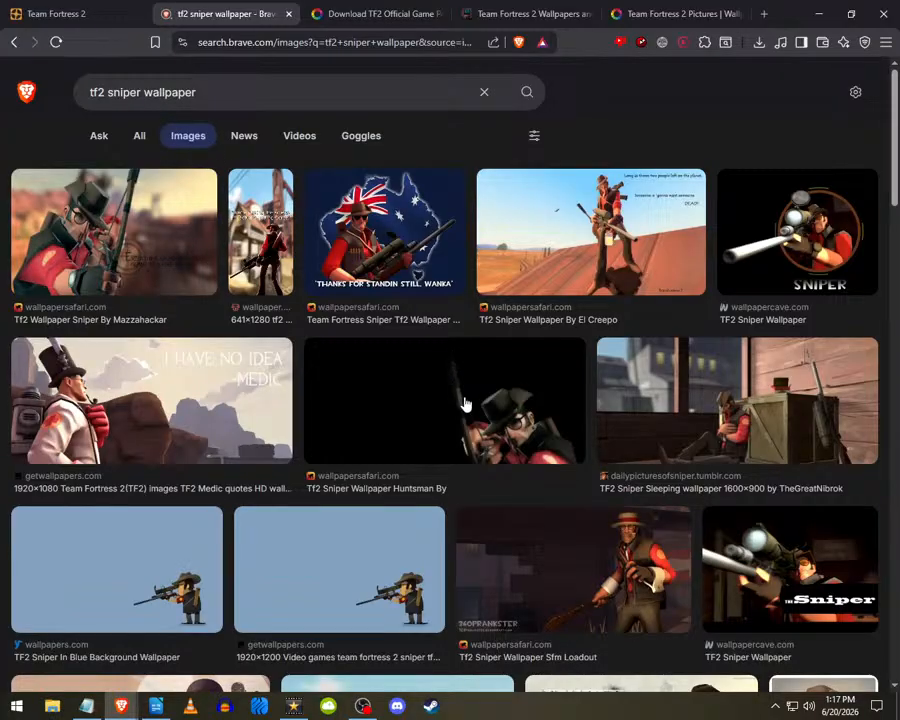
- Preview the TF2 Sniper Sleeping wallpaper, open its source page in a new tab, and look through the related images
{"action": "left_click", "coordinate": [713, 430]}
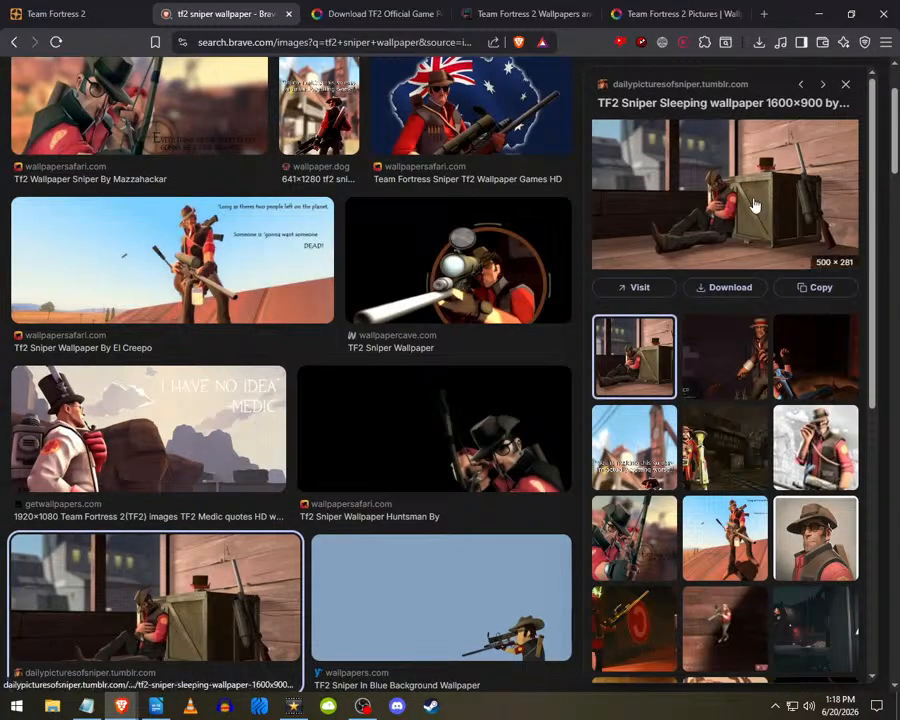
{"action": "left_click", "coordinate": [652, 289]}
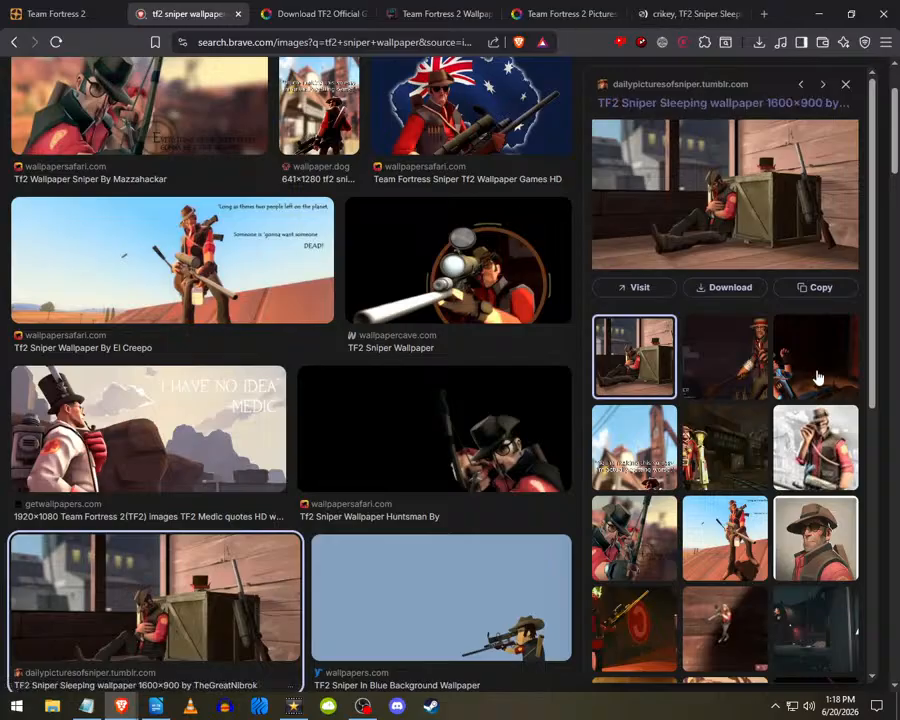
{"action": "scroll", "coordinate": [744, 483], "scroll_direction": "down", "scroll_amount": 2}
{"action": "scroll", "coordinate": [742, 483], "scroll_direction": "down", "scroll_amount": 1}
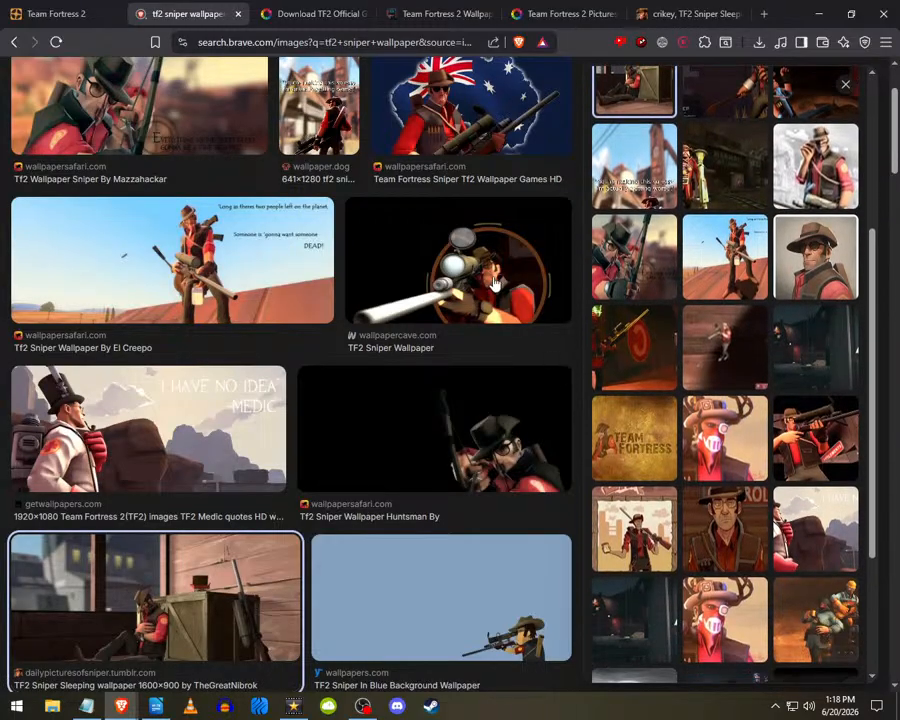
- Preview the wallpapercave TF2 Sniper Wallpaper with the circular scope portrait and visit its Team Fortress 2 sniper wallpapers gallery
{"action": "left_click", "coordinate": [541, 250]}
{"action": "scroll", "coordinate": [708, 318], "scroll_direction": "up", "scroll_amount": 1}
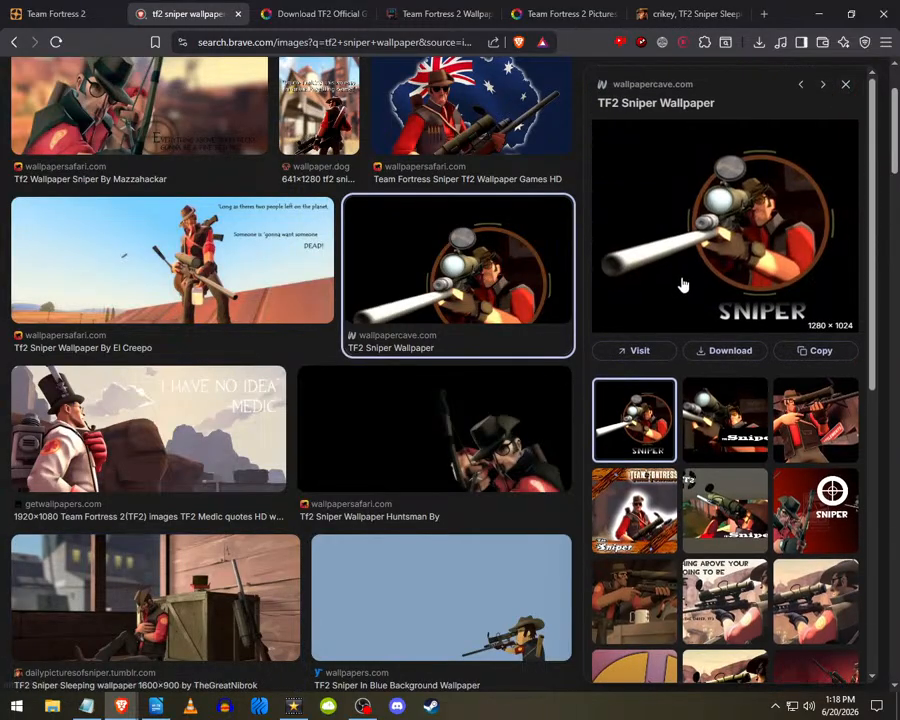
{"action": "left_click", "coordinate": [638, 351]}
{"action": "left_click", "coordinate": [706, 12]}
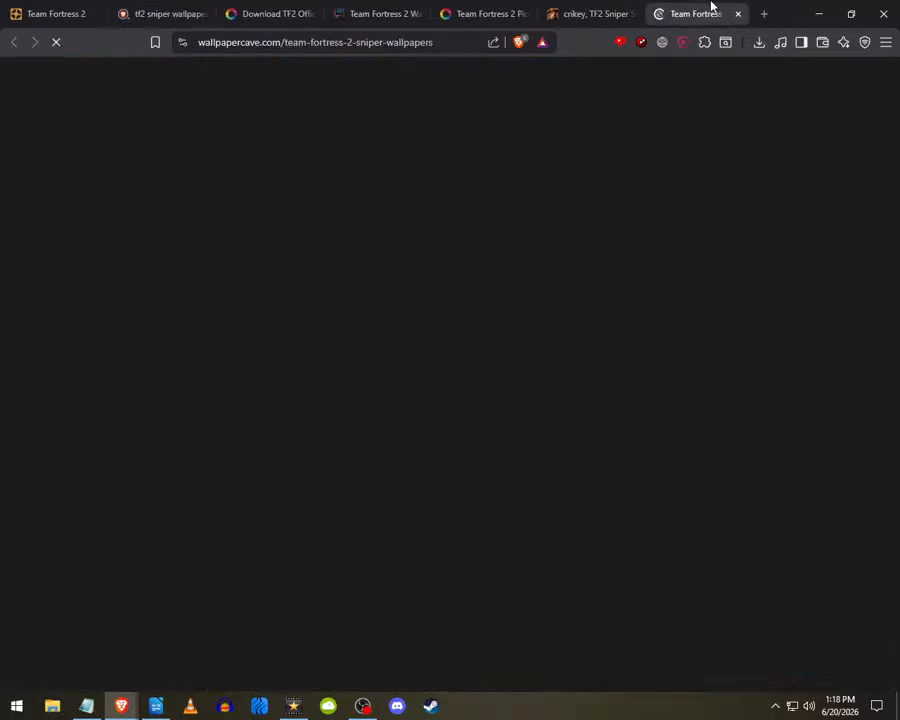
{"action": "scroll", "coordinate": [379, 327], "scroll_direction": "down", "scroll_amount": 2}
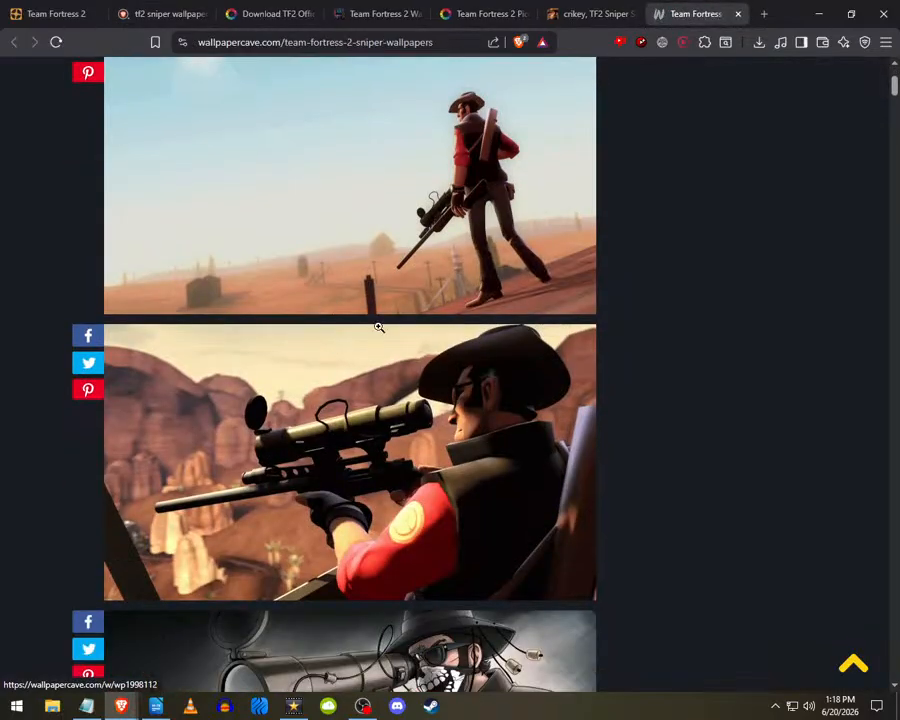
- Open the gallery's standing desert sniper and canyon rifle-aiming sniper wallpapers in separate tabs, check them, and return to the gallery
{"action": "middle_click", "coordinate": [378, 247]}
{"action": "middle_click", "coordinate": [378, 378]}
{"action": "left_click", "coordinate": [645, 8]}
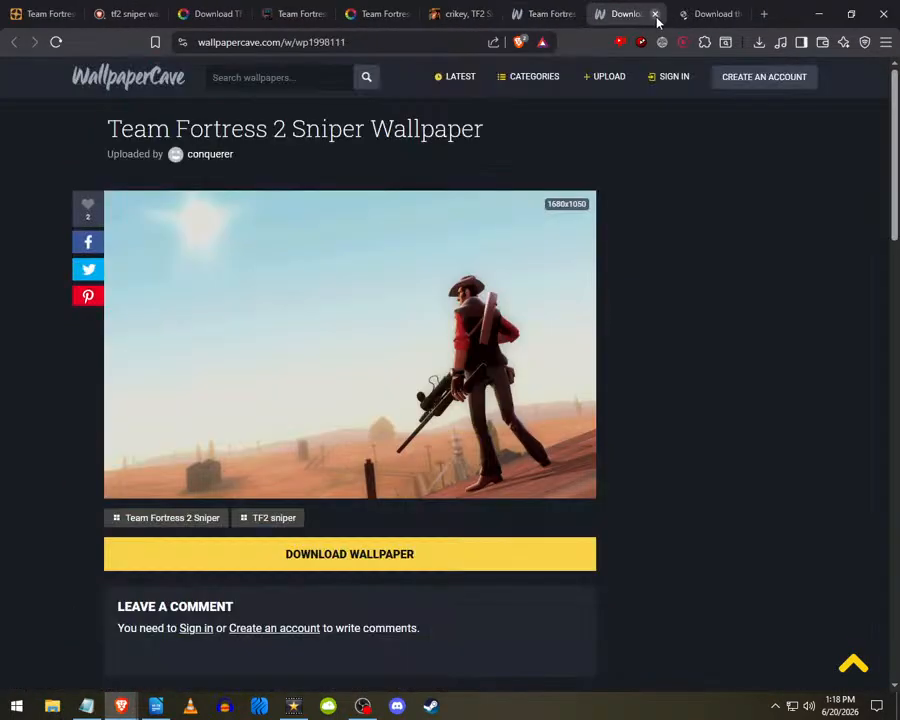
{"action": "left_click", "coordinate": [704, 12]}
{"action": "left_click", "coordinate": [550, 6]}
- Find the wallpaper captioned "The Sniper" further down the gallery, open it in its own tab, and return to the gallery
{"action": "scroll", "coordinate": [457, 441], "scroll_direction": "down", "scroll_amount": 5}
{"action": "scroll", "coordinate": [457, 441], "scroll_direction": "down", "scroll_amount": 9}
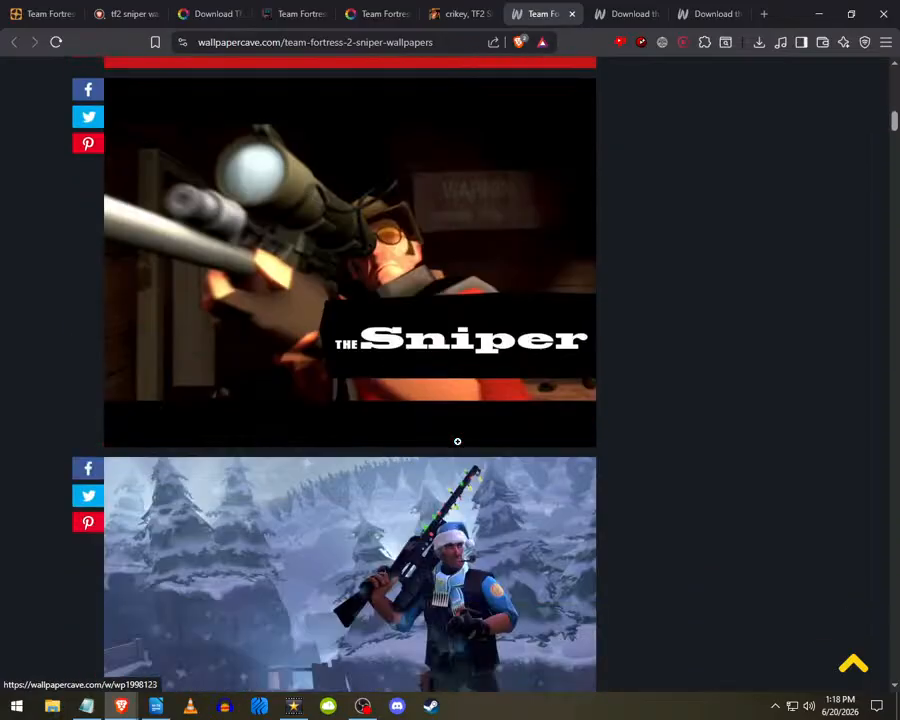
{"action": "scroll", "coordinate": [433, 395], "scroll_direction": "up", "scroll_amount": 3}
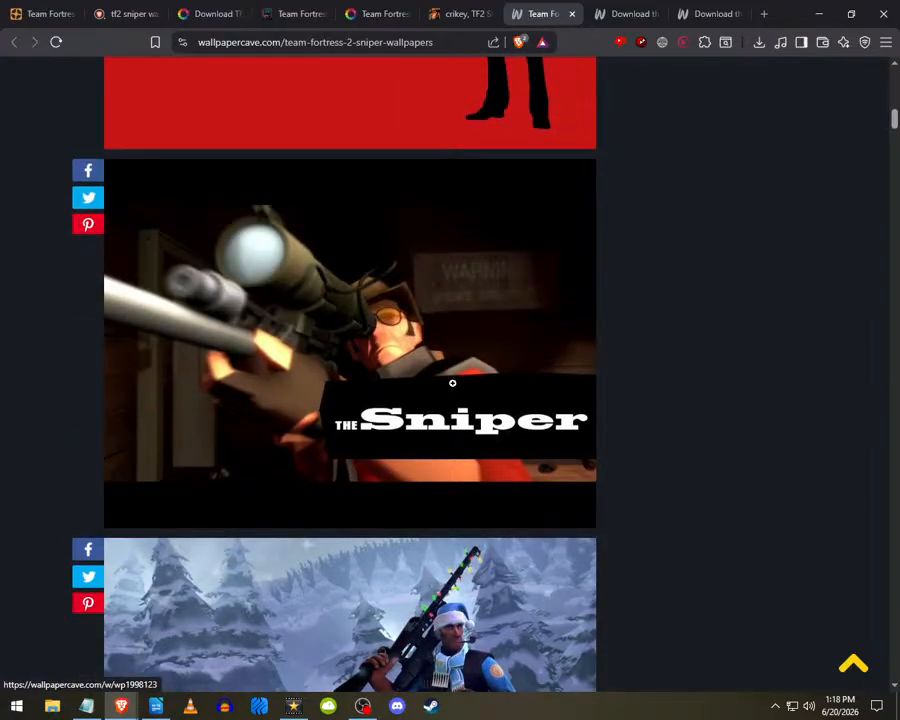
{"action": "middle_click", "coordinate": [446, 381]}
{"action": "left_click", "coordinate": [700, 12]}
{"action": "left_click", "coordinate": [495, 13]}
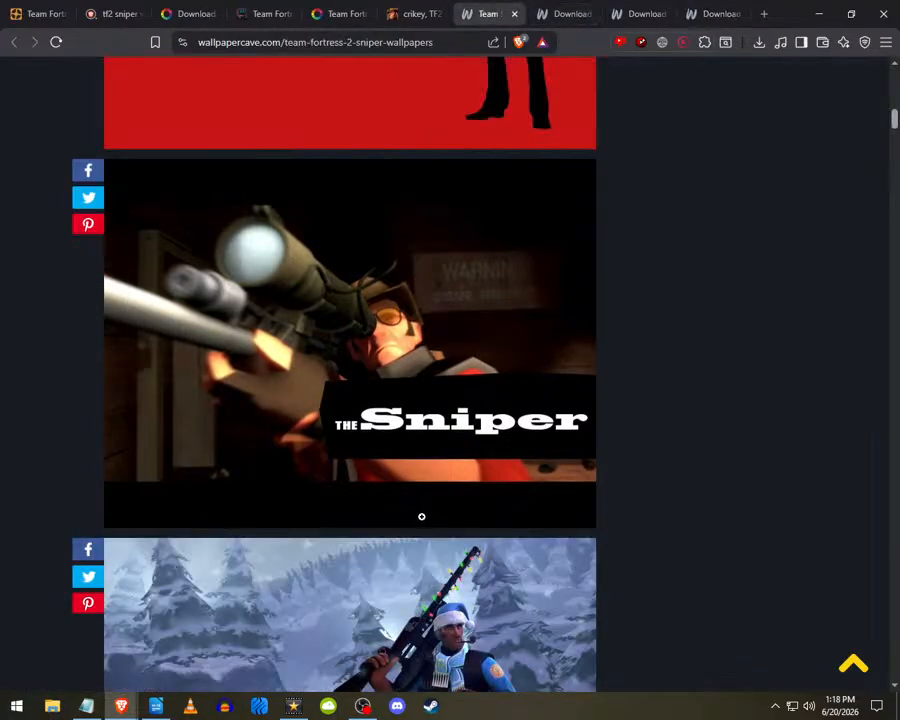
- Open the circular portrait SNIPER wallpaper from the gallery and download it to Downloads as wp1998155-team-fortress-2-sniper-wallpapers.jpg
{"action": "scroll", "coordinate": [418, 510], "scroll_direction": "down", "scroll_amount": 15}
{"action": "scroll", "coordinate": [427, 524], "scroll_direction": "down", "scroll_amount": 5}
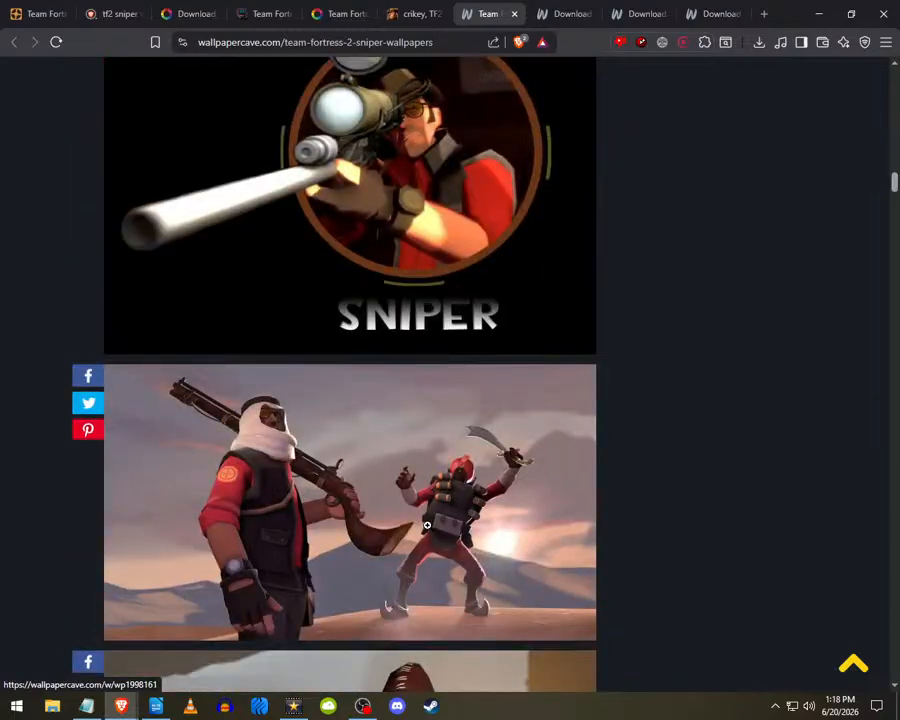
{"action": "scroll", "coordinate": [392, 456], "scroll_direction": "up", "scroll_amount": 1}
{"action": "middle_click", "coordinate": [547, 212]}
{"action": "left_click", "coordinate": [722, 12]}
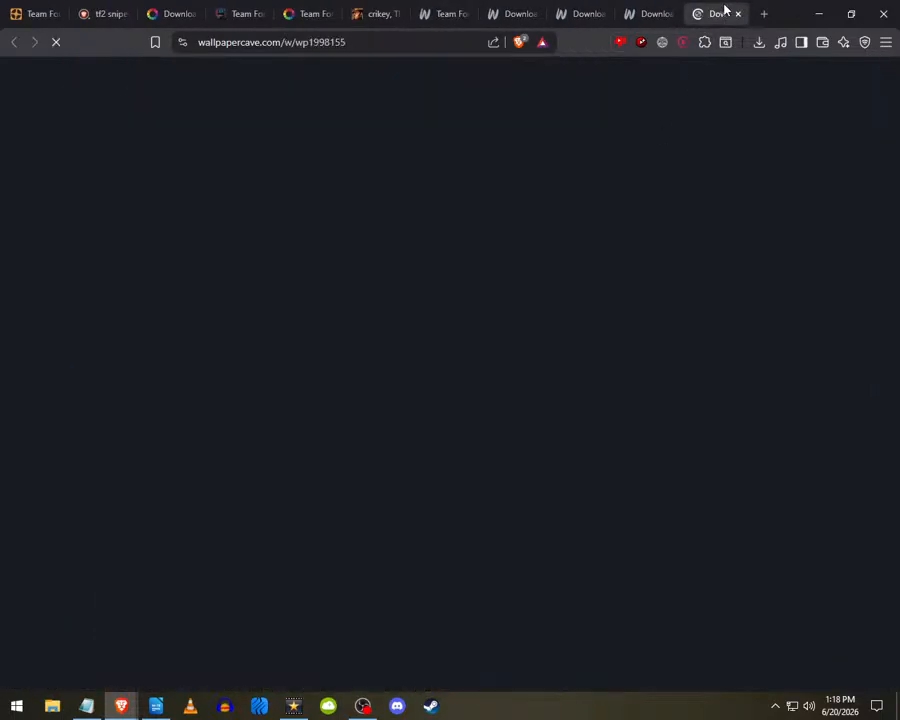
{"action": "scroll", "coordinate": [137, 434], "scroll_direction": "down", "scroll_amount": 3}
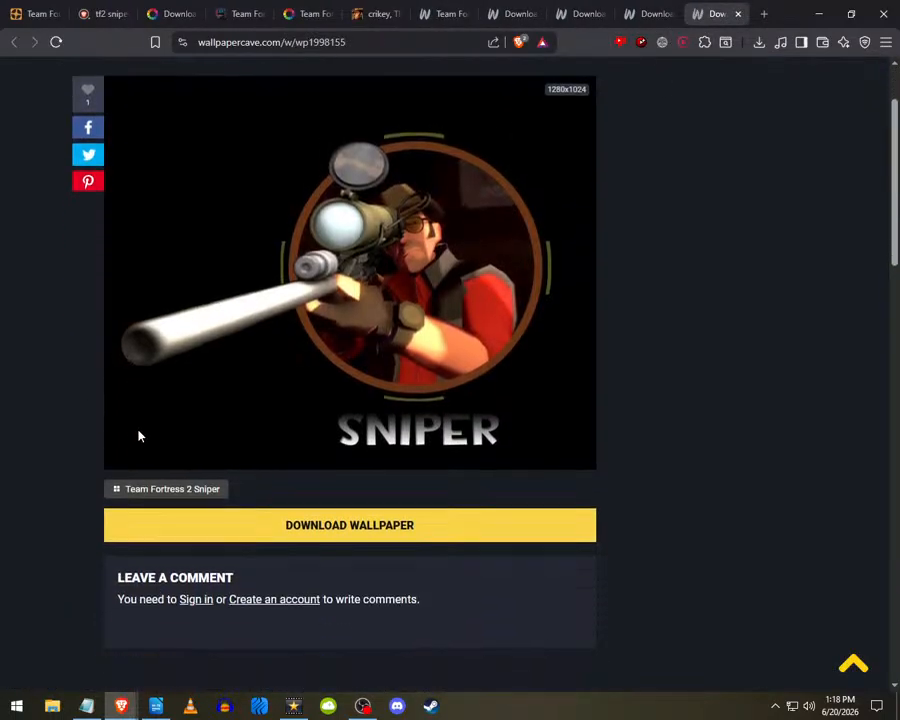
{"action": "left_click", "coordinate": [305, 508]}
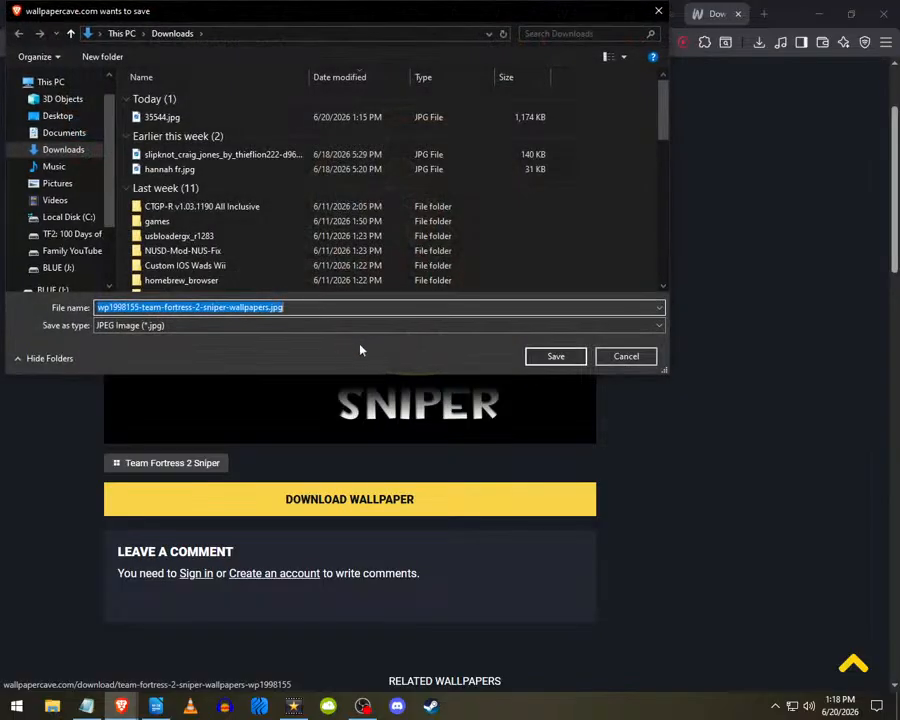
{"action": "left_click", "coordinate": [532, 355]}
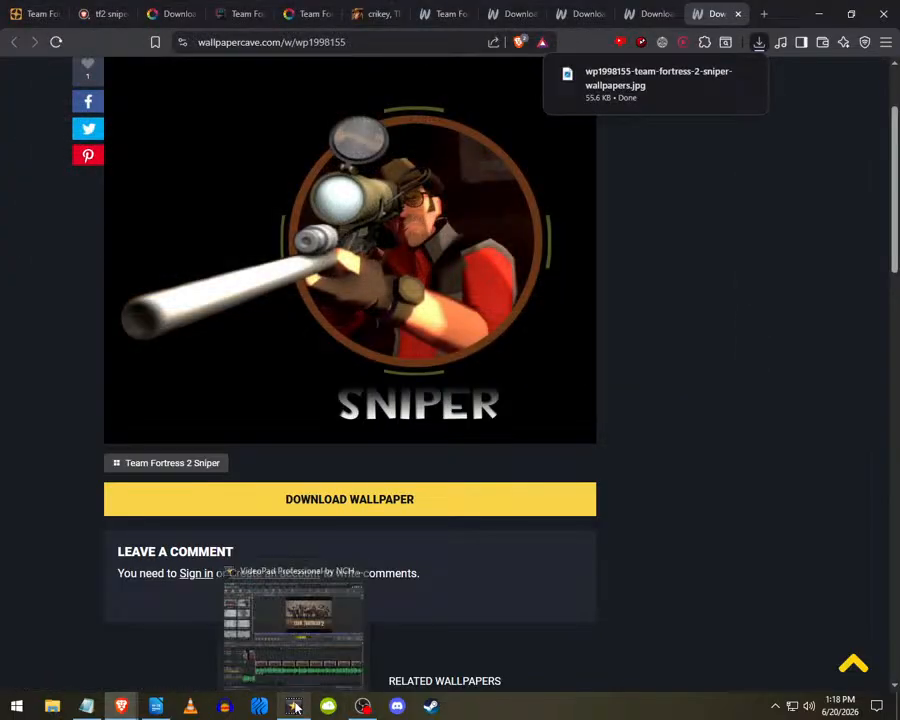
- Return to VideoPad and import the downloaded wp1998155 sniper wallpaper from the Downloads folder into the Images bin
{"action": "left_click", "coordinate": [294, 706]}
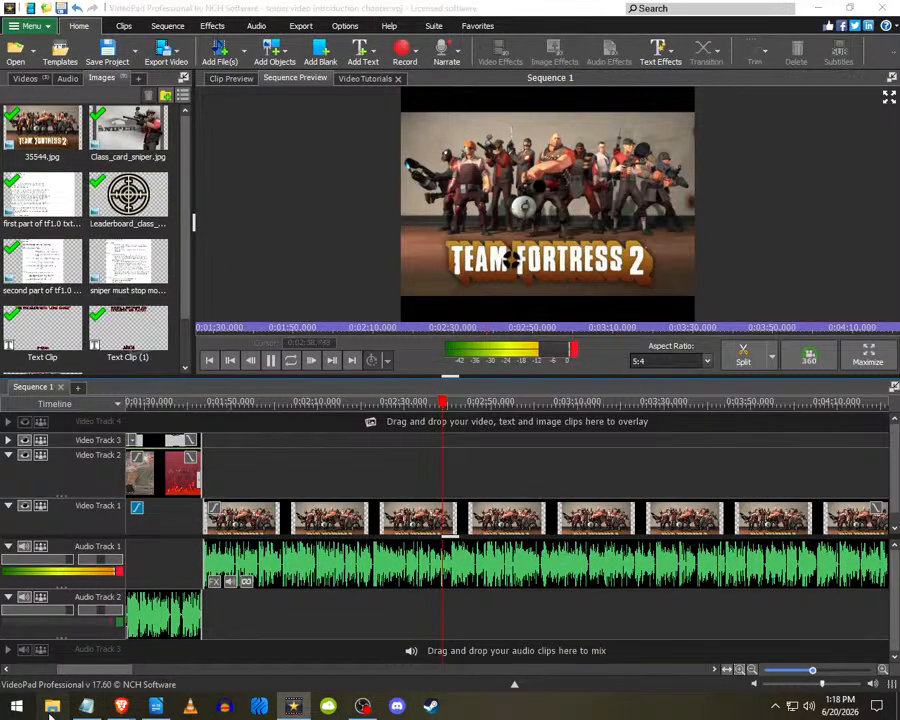
{"action": "left_click", "coordinate": [52, 706]}
{"action": "left_click", "coordinate": [489, 378]}
{"action": "double_click", "coordinate": [489, 378]}
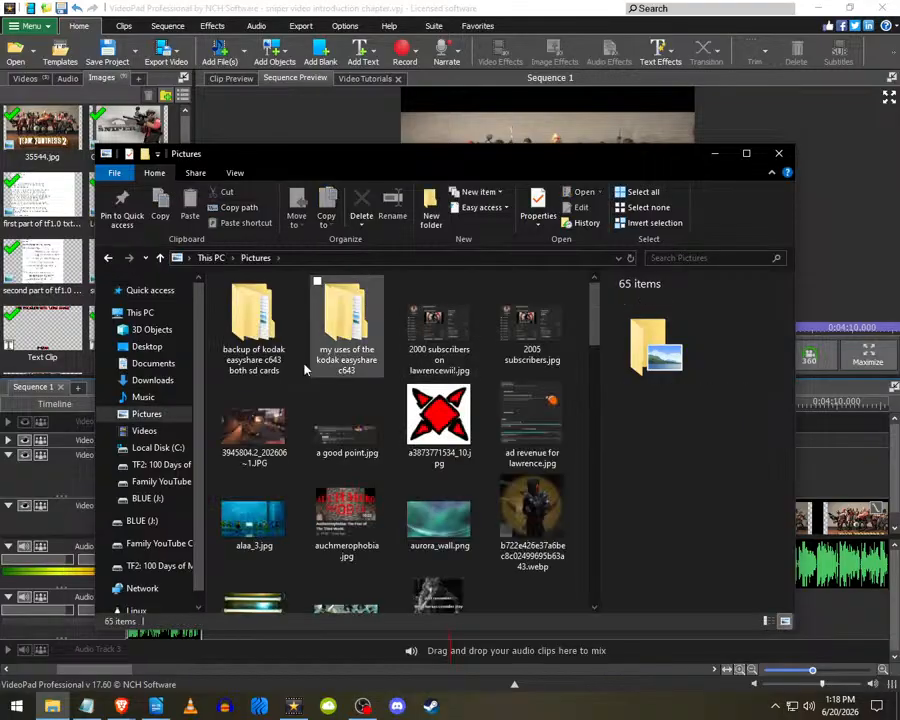
{"action": "left_click", "coordinate": [150, 380]}
{"action": "left_click_drag", "start_coordinate": [308, 321], "coordinate": [66, 312]}
{"action": "left_click", "coordinate": [778, 153]}
- Place the wp1998155 sniper wallpaper on Video Track 2 above the narration and delete the 35544.jpg clip from Video Track 1
{"action": "left_click_drag", "start_coordinate": [128, 340], "coordinate": [264, 484]}
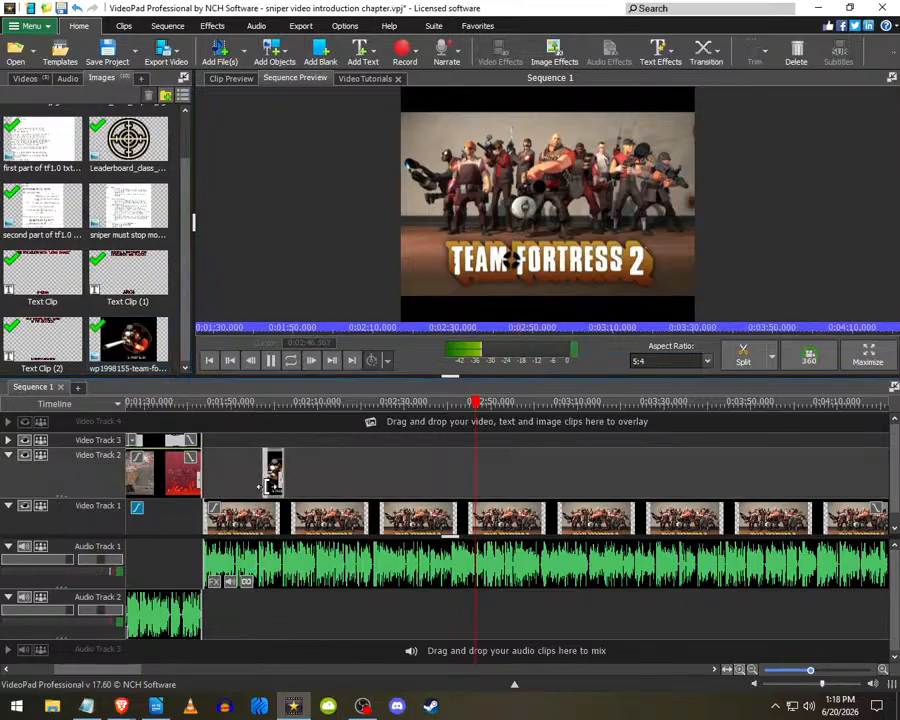
{"action": "scroll", "coordinate": [256, 510], "scroll_direction": "down", "scroll_amount": 2}
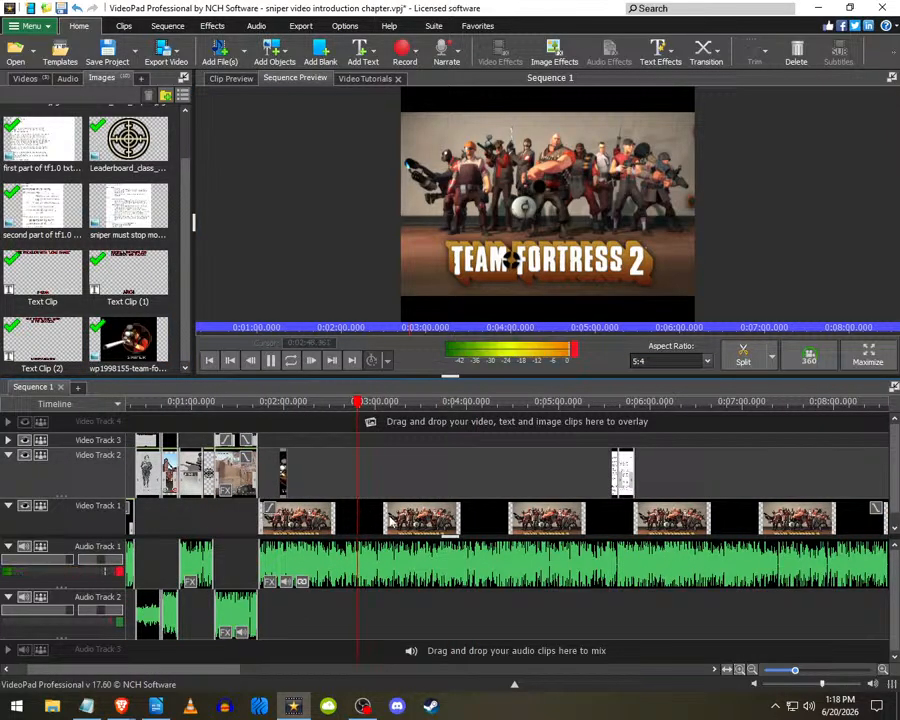
{"action": "left_click", "coordinate": [278, 514]}
{"action": "key", "text": "Delete"}
- Move the sniper wallpaper clip to Video Track 1 at the long narration's start and extend it to about 0:02:40
{"action": "scroll", "coordinate": [285, 470], "scroll_direction": "up", "scroll_amount": 3}
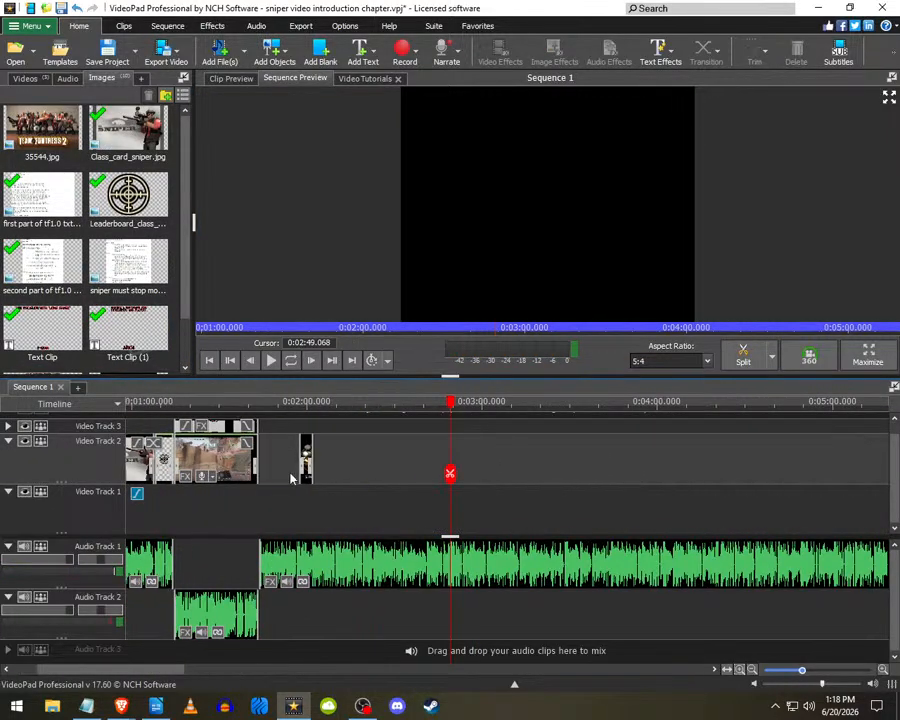
{"action": "left_click_drag", "start_coordinate": [301, 460], "coordinate": [562, 505]}
{"action": "left_click", "coordinate": [438, 442]}
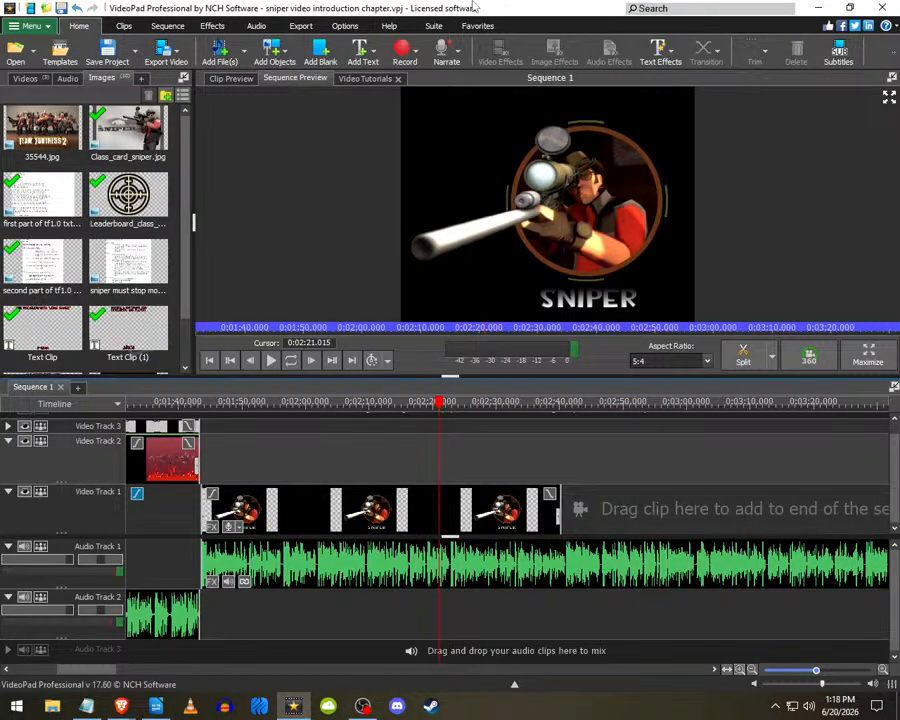
- Play the sequence from the middle of the sniper wallpaper clip to review the narration over it
{"action": "left_click", "coordinate": [367, 708]}
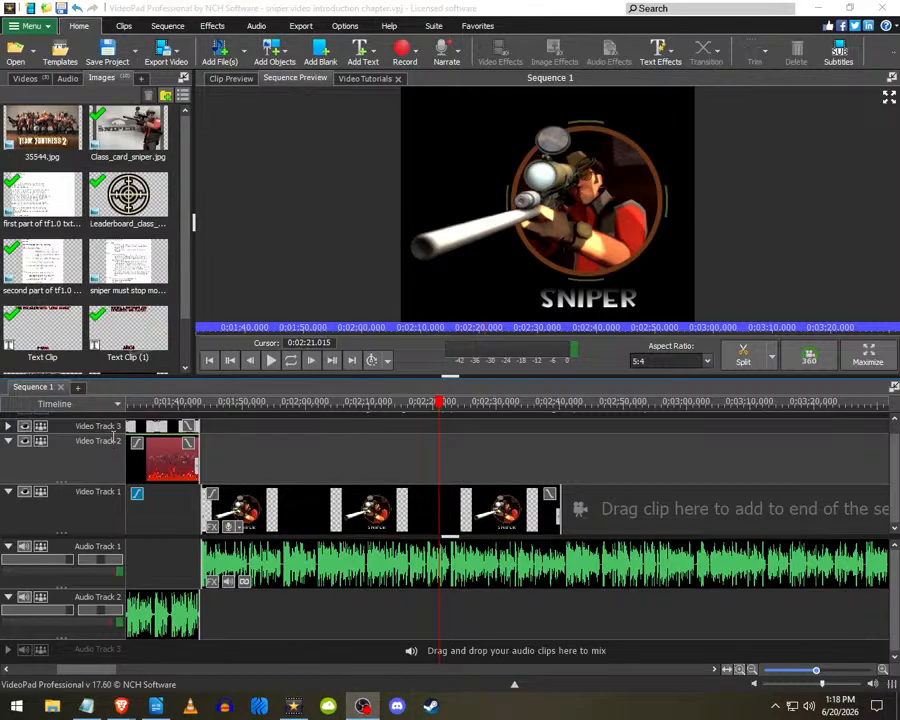
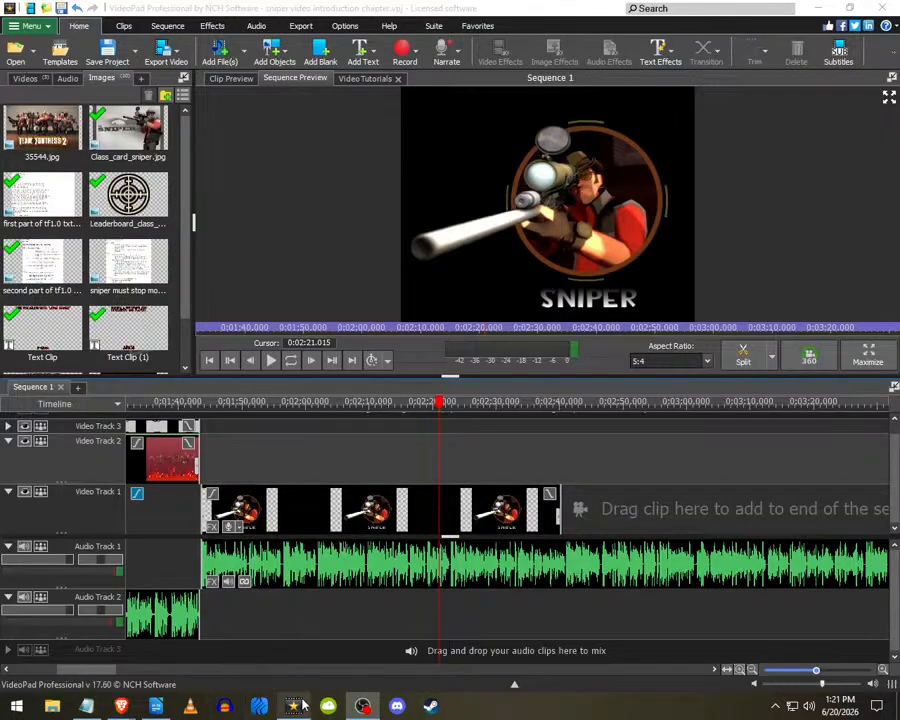
{"action": "left_click", "coordinate": [390, 474]}
{"action": "key", "text": "space"}
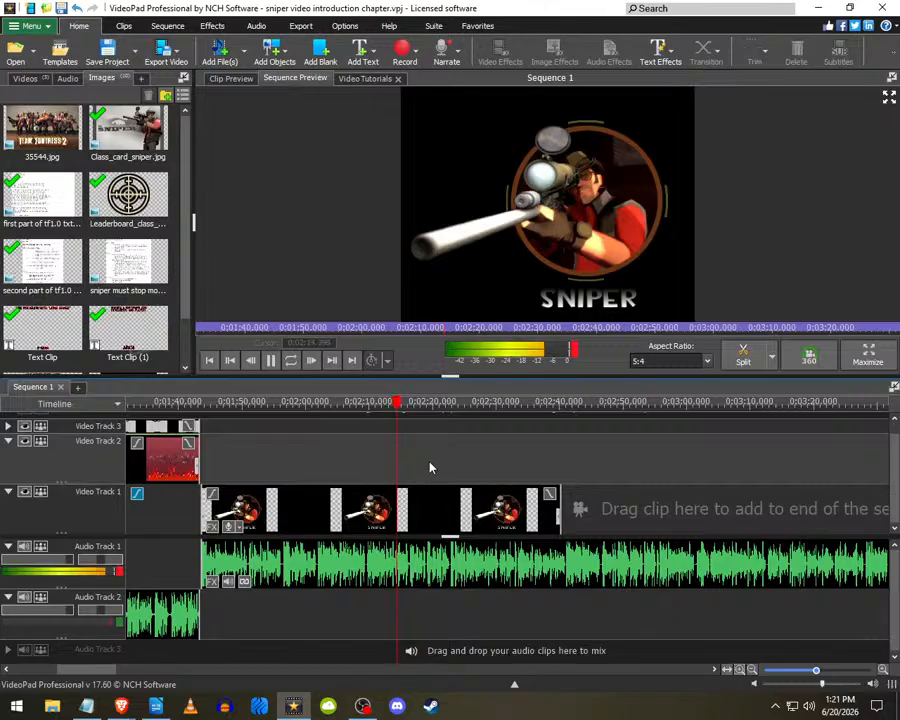
{"action": "scroll", "coordinate": [438, 468], "scroll_direction": "down", "scroll_amount": 2}
{"action": "scroll", "coordinate": [507, 466], "scroll_direction": "up", "scroll_amount": 2}
{"action": "scroll", "coordinate": [419, 479], "scroll_direction": "up", "scroll_amount": 1}
{"action": "scroll", "coordinate": [418, 466], "scroll_direction": "down", "scroll_amount": 1}
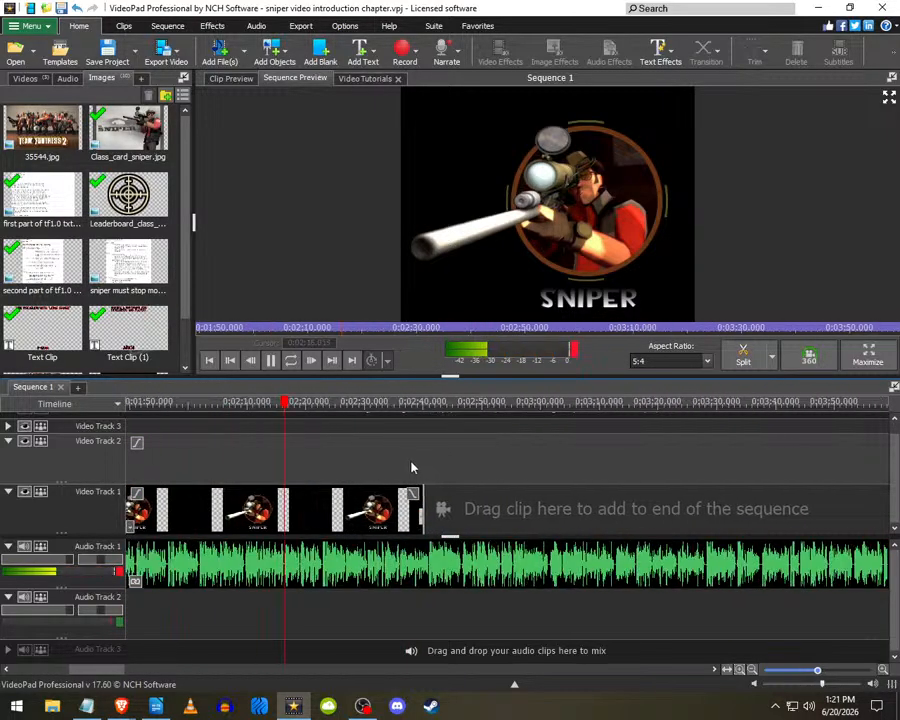
- Review the playing narration through to the end of the sniper wallpaper clip on Video Track 1
{"action": "scroll", "coordinate": [283, 507], "scroll_direction": "down", "scroll_amount": 3}
{"action": "scroll", "coordinate": [252, 510], "scroll_direction": "up", "scroll_amount": 4}
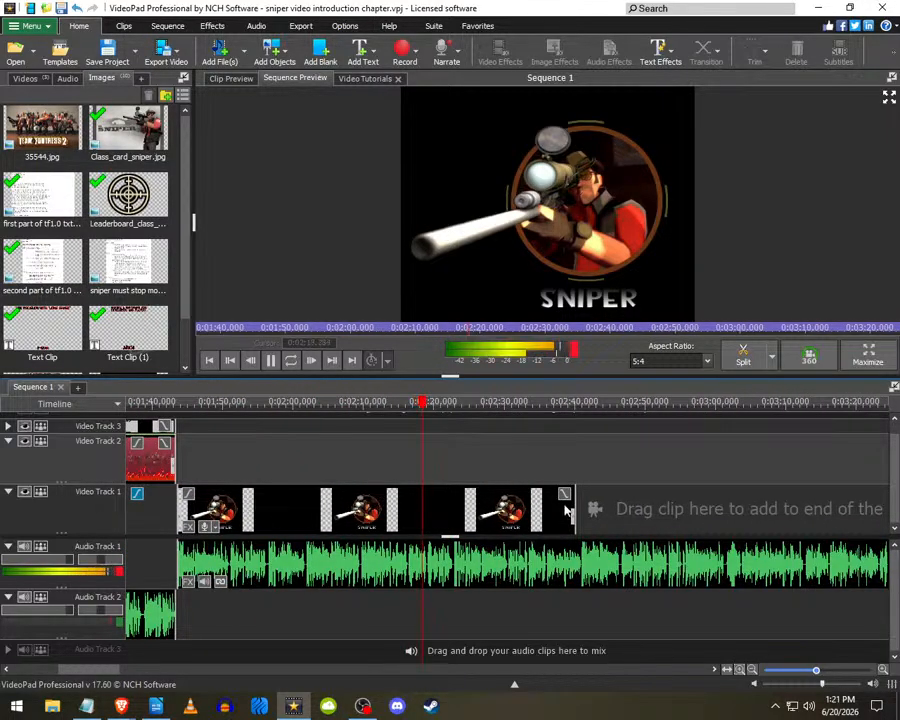
{"action": "scroll", "coordinate": [540, 503], "scroll_direction": "up", "scroll_amount": 3}
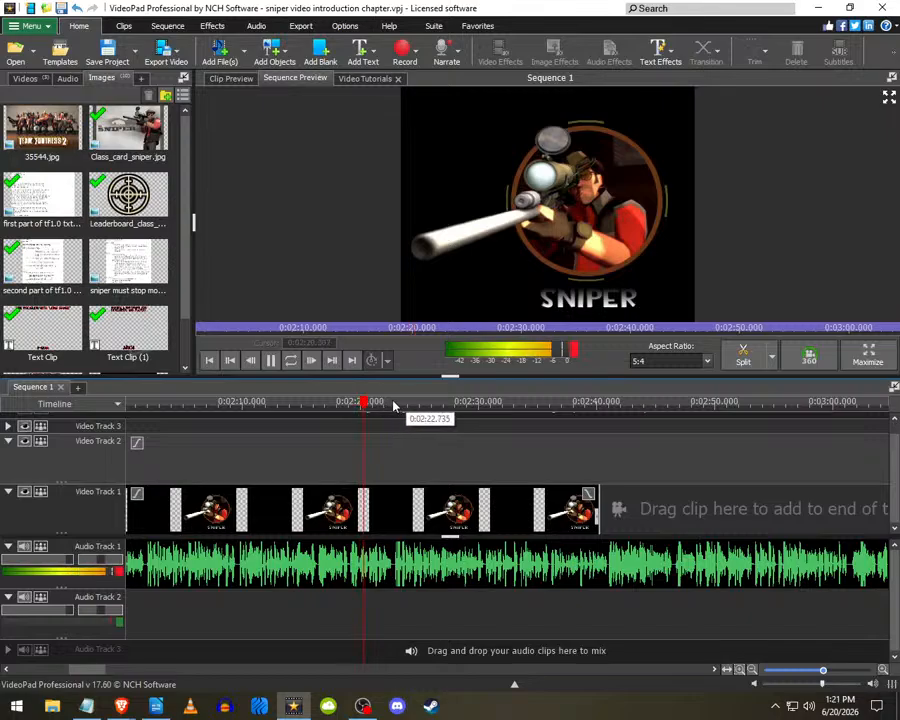
{"action": "scroll", "coordinate": [446, 503], "scroll_direction": "down", "scroll_amount": 1}
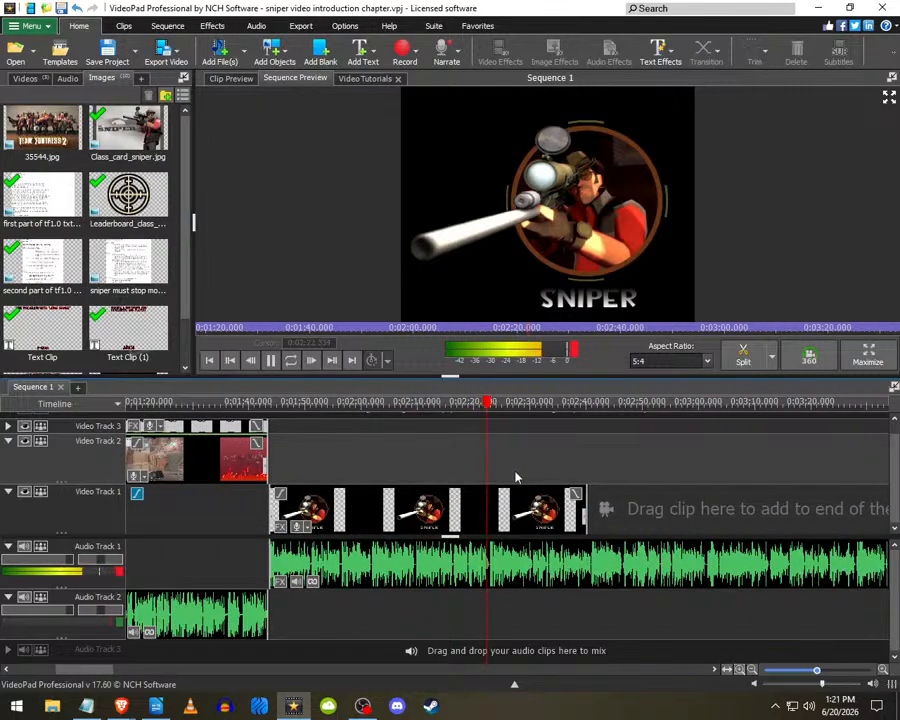
{"action": "scroll", "coordinate": [517, 476], "scroll_direction": "up", "scroll_amount": 1}
{"action": "scroll", "coordinate": [410, 500], "scroll_direction": "up", "scroll_amount": 1}
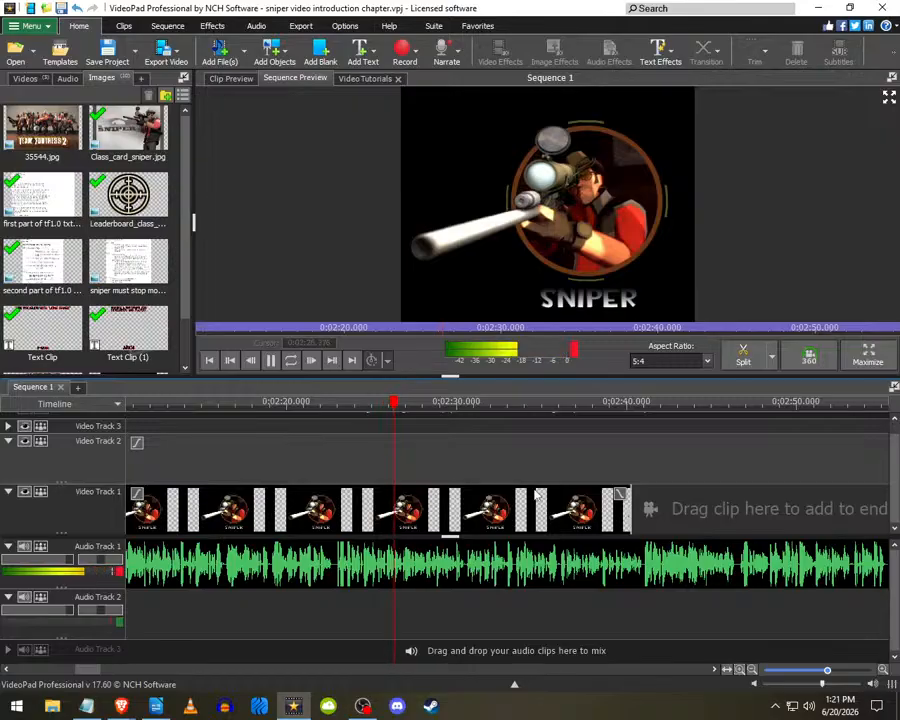
{"action": "scroll", "coordinate": [500, 500], "scroll_direction": "down", "scroll_amount": 4}
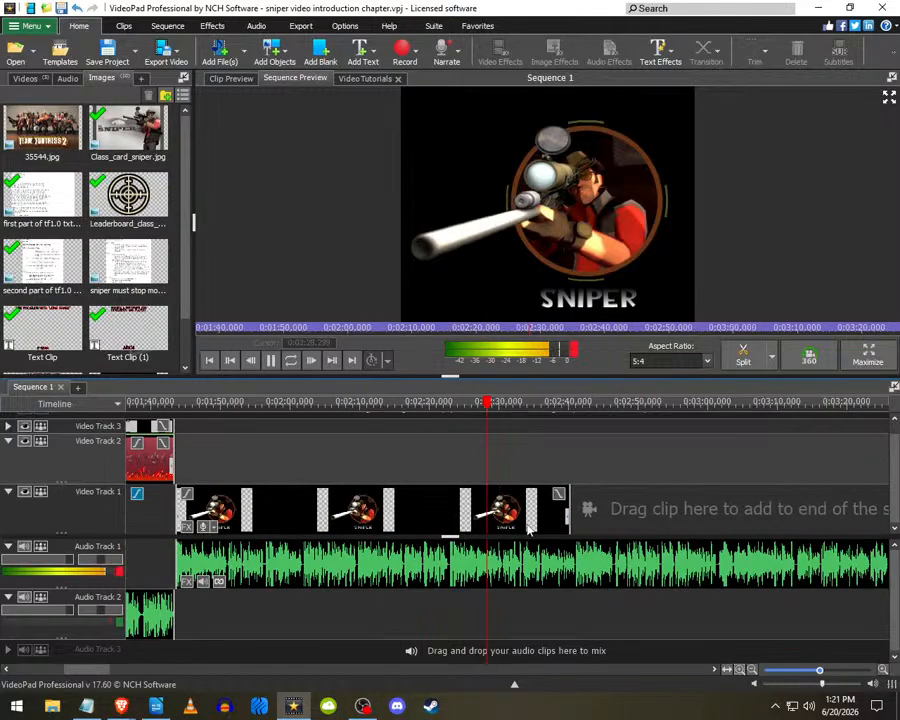
{"action": "scroll", "coordinate": [400, 510], "scroll_direction": "up", "scroll_amount": 4}
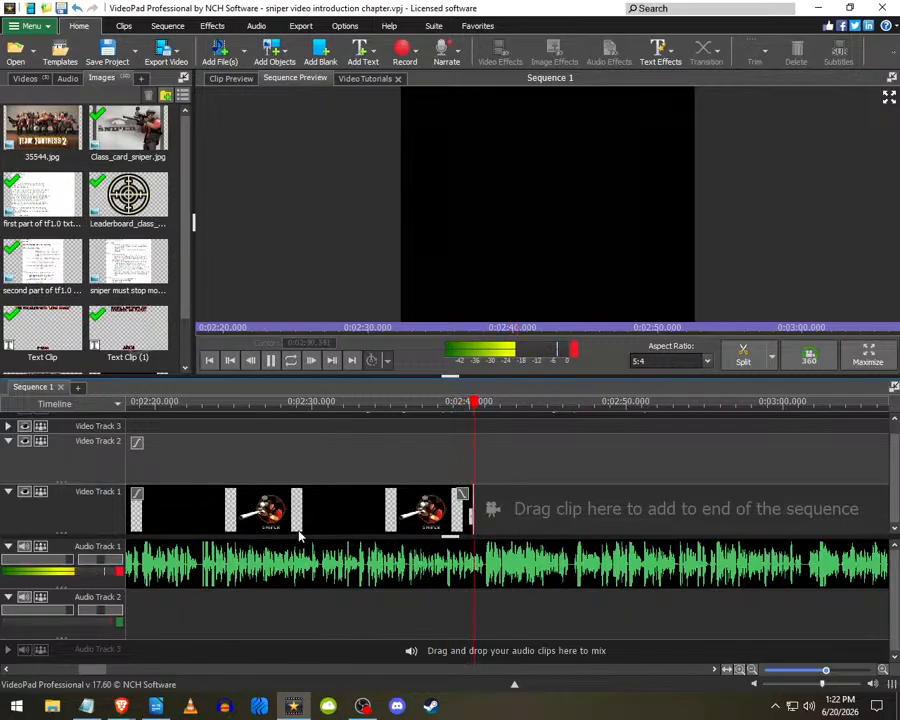
- Stop playback, adjust the end of the sniper wallpaper clip on Video Track 1 to about 0:02:40, and save the project
{"action": "scroll", "coordinate": [487, 530], "scroll_direction": "up", "scroll_amount": 1}
{"action": "scroll", "coordinate": [487, 530], "scroll_direction": "up", "scroll_amount": 2}
{"action": "key", "text": "space"}
{"action": "left_click_drag", "start_coordinate": [382, 512], "coordinate": [421, 516]}
{"action": "scroll", "coordinate": [454, 526], "scroll_direction": "down", "scroll_amount": 1}
{"action": "left_click", "coordinate": [419, 467]}
{"action": "key", "text": "ctrl+s"}
{"action": "scroll", "coordinate": [476, 509], "scroll_direction": "down", "scroll_amount": 2}
{"action": "scroll", "coordinate": [476, 509], "scroll_direction": "down", "scroll_amount": 3}
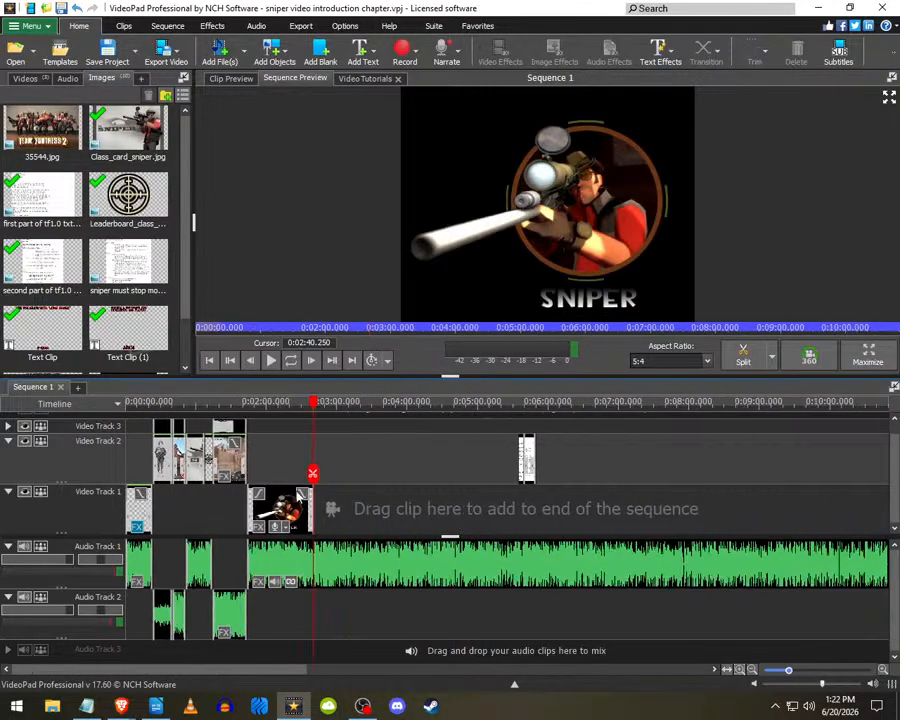
{"action": "scroll", "coordinate": [247, 620], "scroll_direction": "up", "scroll_amount": 1}
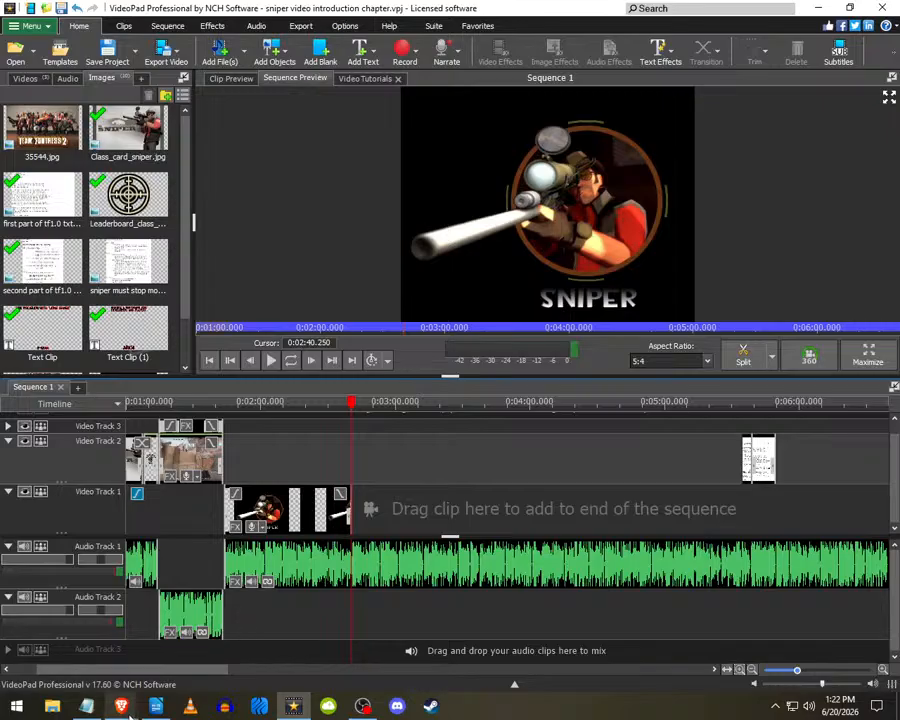
- Switch to the Brave browser and open the Team Fortress 2 Screenshots profile at x.com/TF2Landscapes in a new tab
{"action": "mouse_move", "coordinate": [121, 706]}
{"action": "left_click", "coordinate": [207, 670]}
{"action": "left_click", "coordinate": [762, 12]}
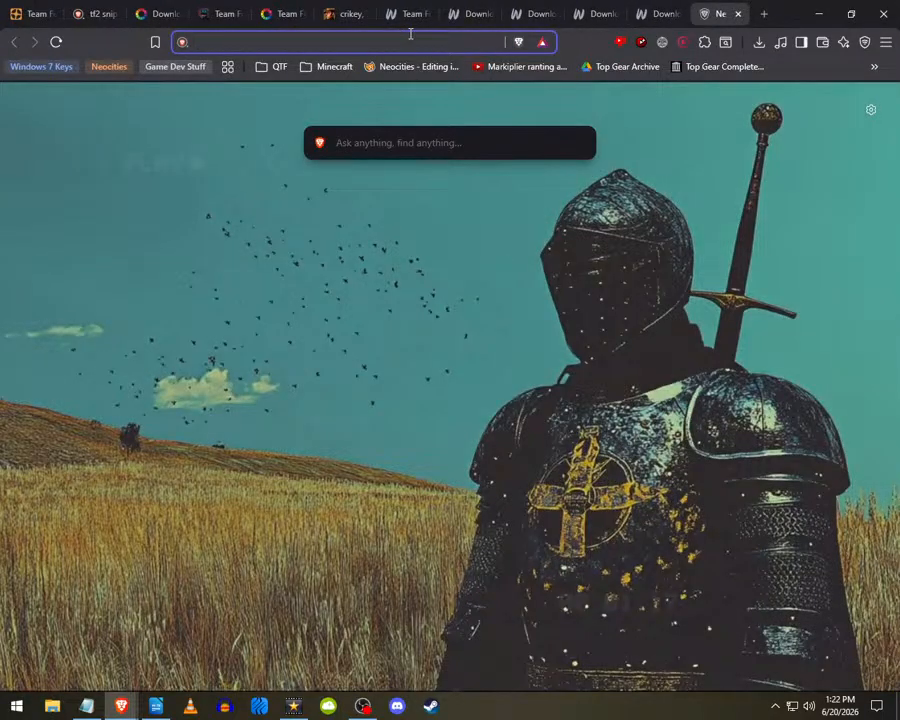
{"action": "type", "text": "screenshots"}
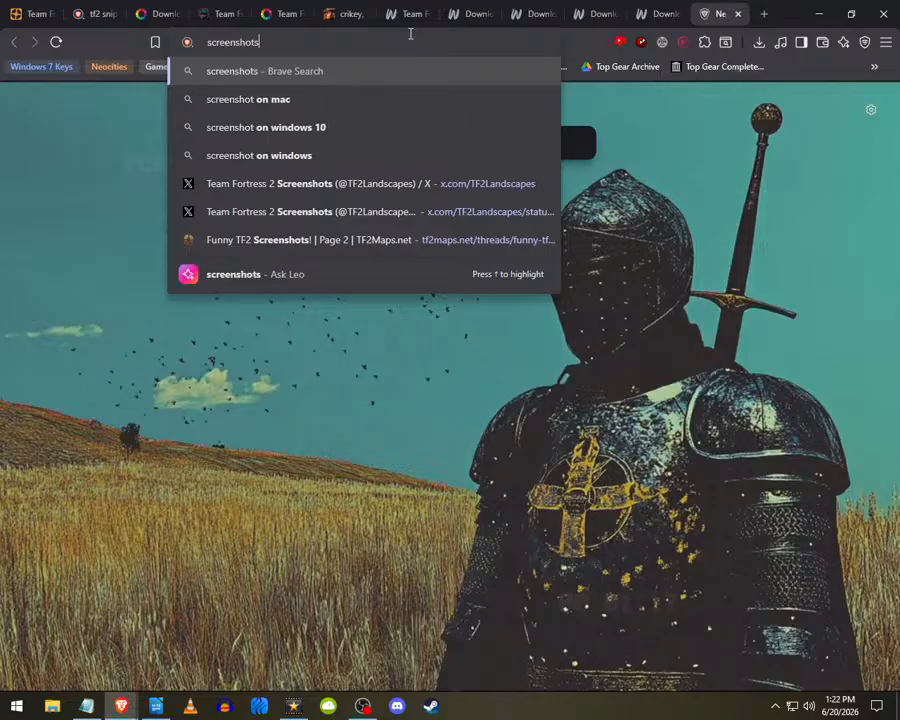
{"action": "left_click", "coordinate": [334, 190]}
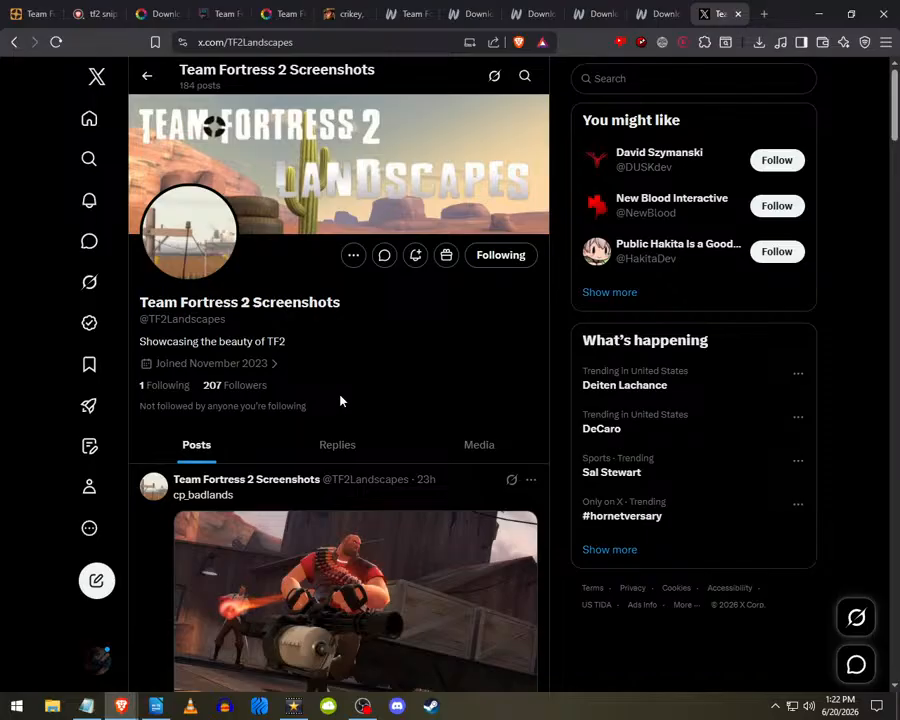
- Browse the Team Fortress 2 Screenshots profile's older posts for map images suited to the sniper video's narration
{"action": "scroll", "coordinate": [329, 380], "scroll_direction": "down", "scroll_amount": 10}
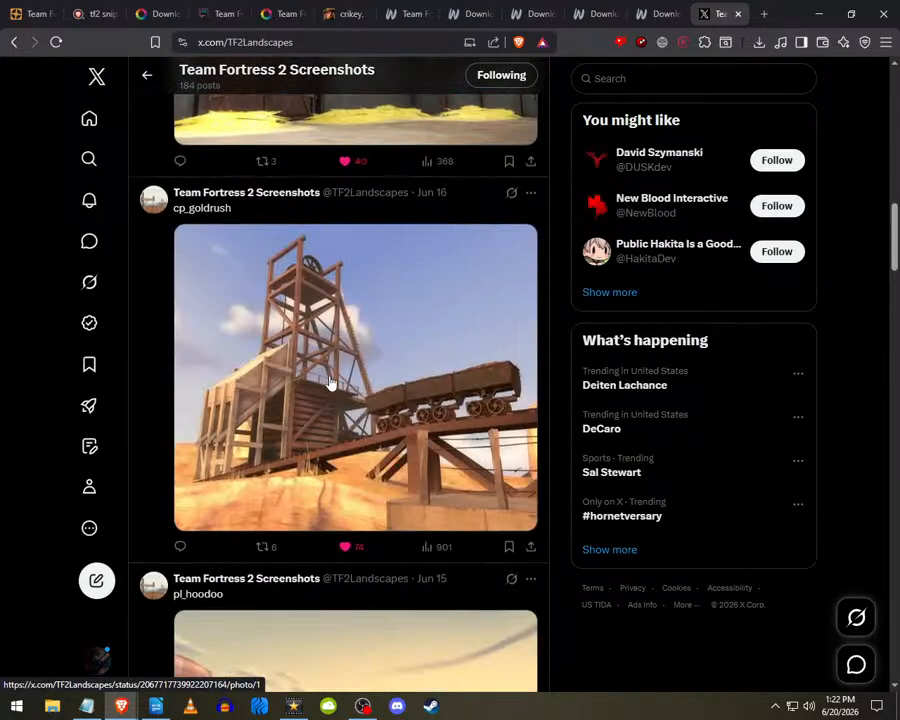
{"action": "scroll", "coordinate": [329, 382], "scroll_direction": "down", "scroll_amount": 10}
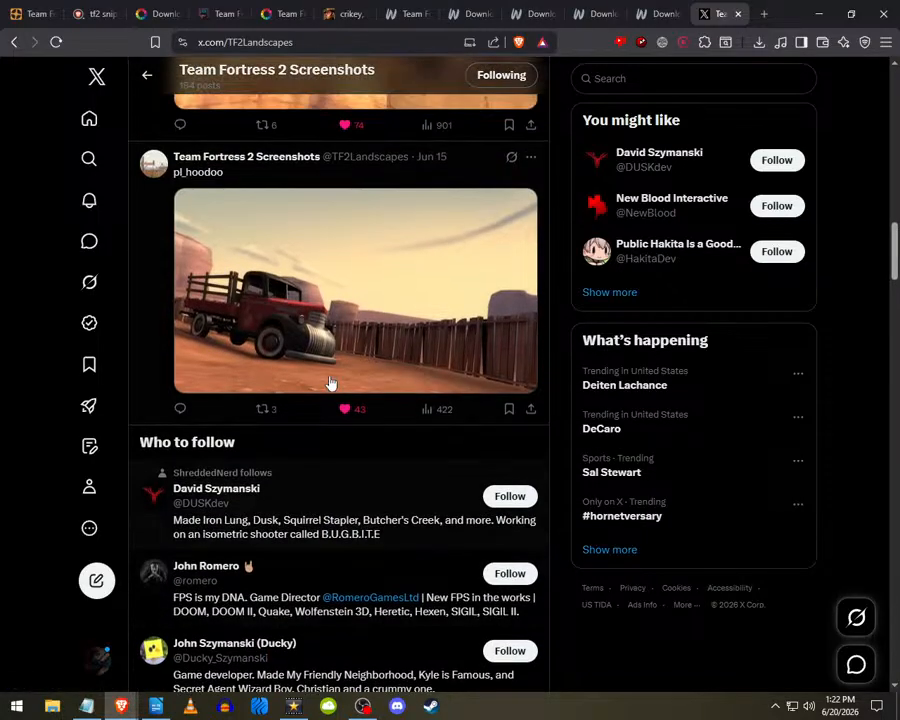
{"action": "scroll", "coordinate": [329, 382], "scroll_direction": "down", "scroll_amount": 10}
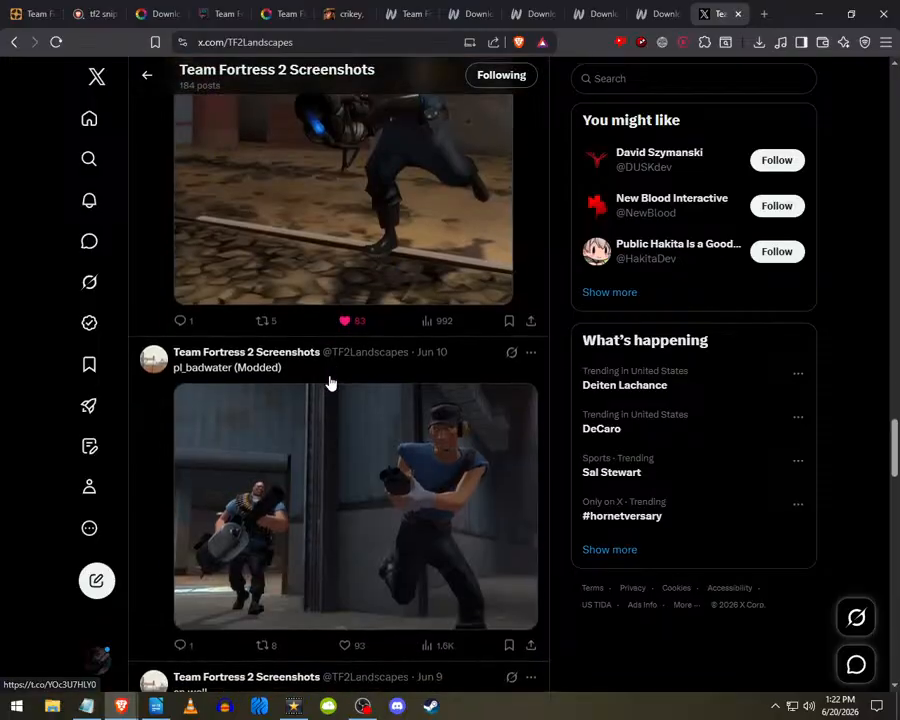
{"action": "scroll", "coordinate": [336, 390], "scroll_direction": "down", "scroll_amount": 10}
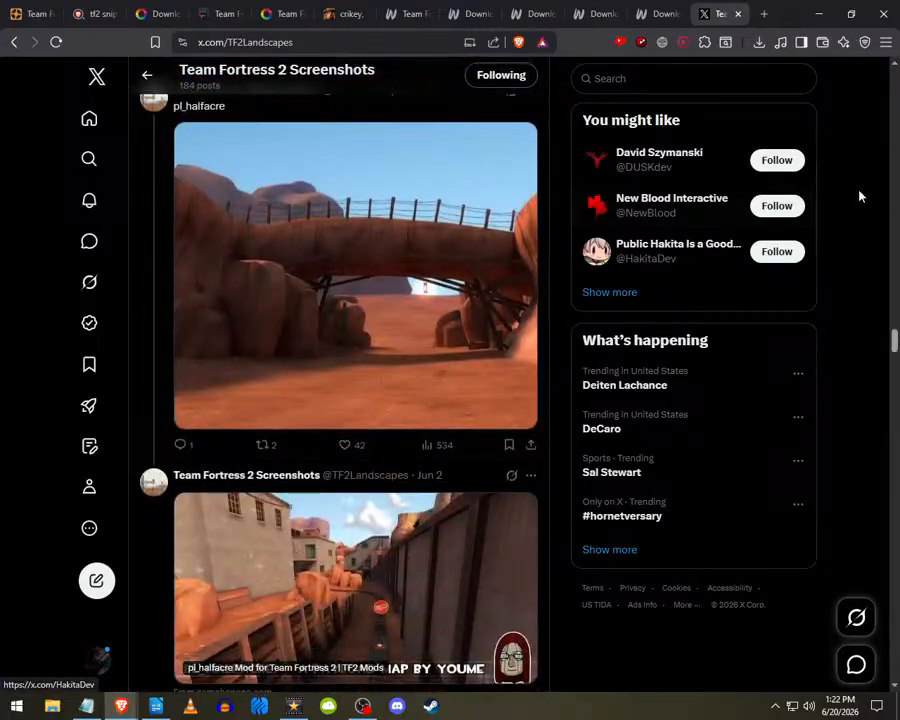
{"action": "scroll", "coordinate": [856, 408], "scroll_direction": "down", "scroll_amount": 15}
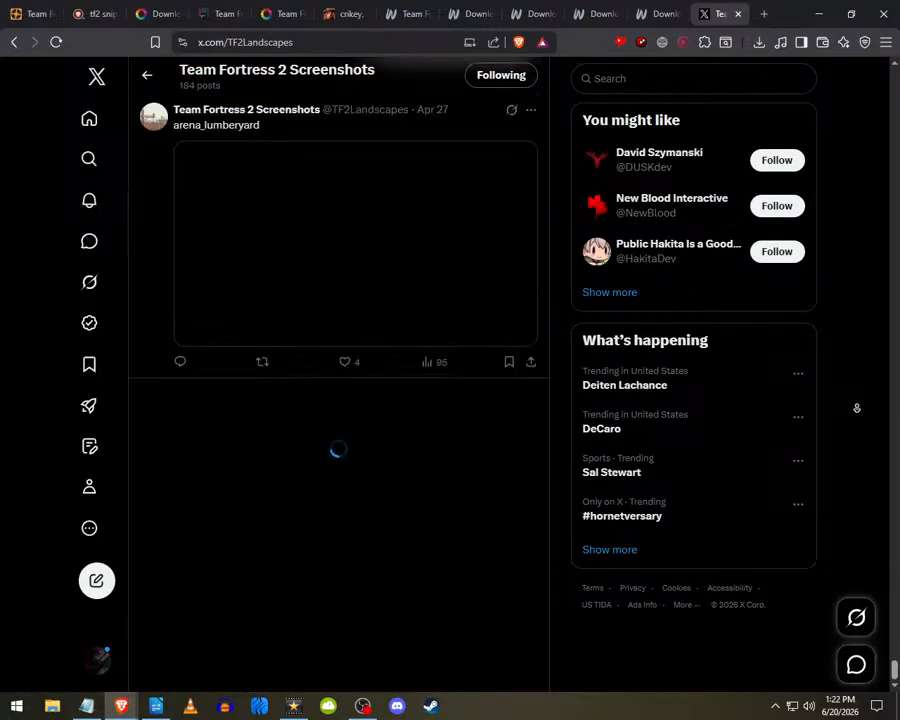
{"action": "scroll", "coordinate": [856, 408], "scroll_direction": "down", "scroll_amount": 10}
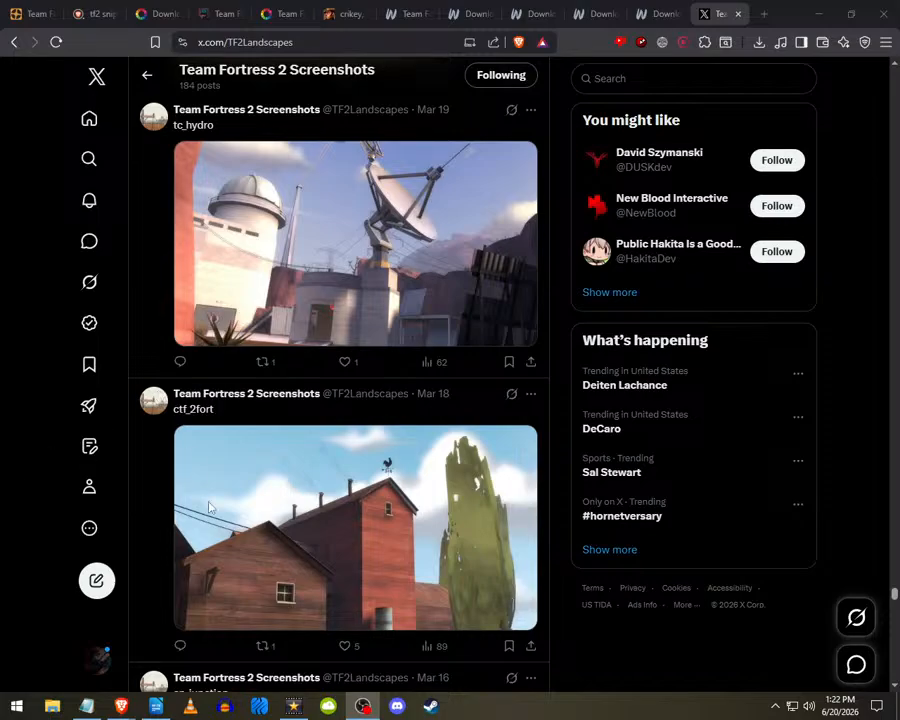
{"action": "mouse_move", "coordinate": [128, 715]}
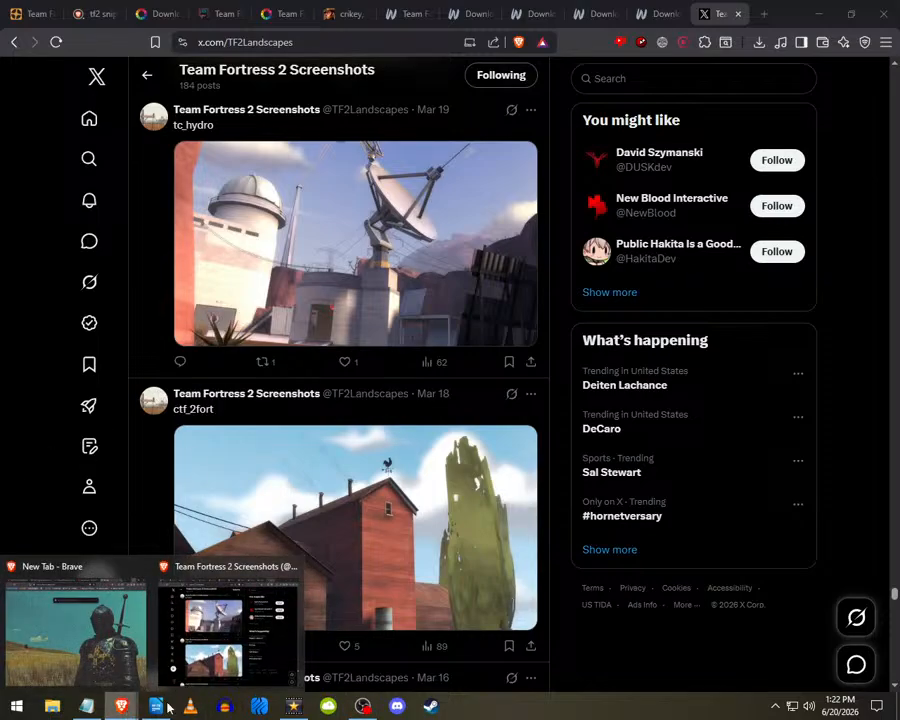
{"action": "scroll", "coordinate": [352, 555], "scroll_direction": "down", "scroll_amount": 2}
{"action": "scroll", "coordinate": [352, 575], "scroll_direction": "down", "scroll_amount": 6}
{"action": "scroll", "coordinate": [338, 563], "scroll_direction": "up", "scroll_amount": 2}
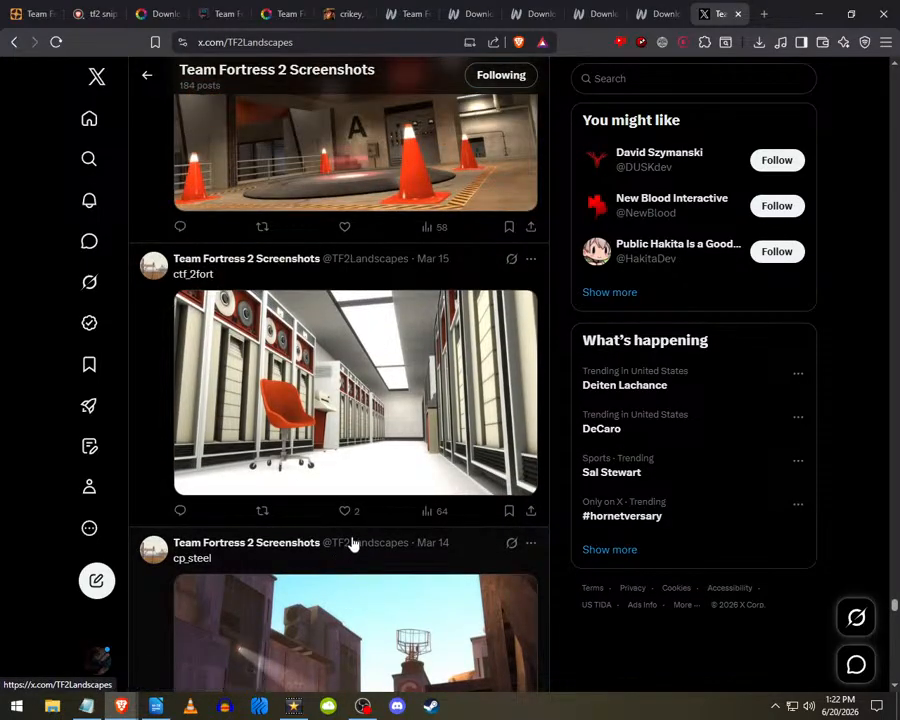
{"action": "scroll", "coordinate": [325, 460], "scroll_direction": "down", "scroll_amount": 15}
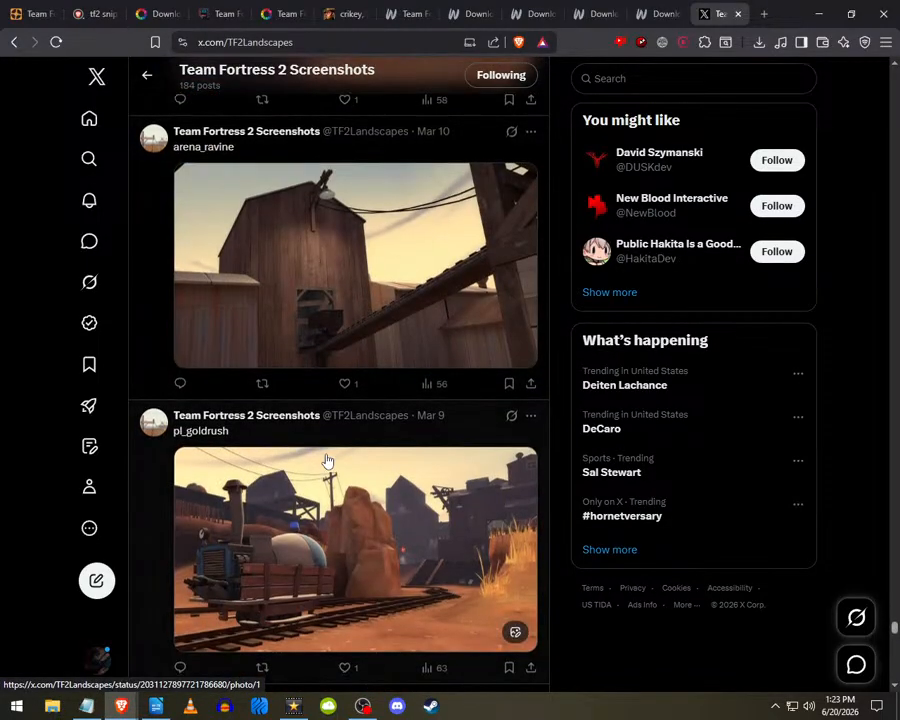
{"action": "scroll", "coordinate": [327, 461], "scroll_direction": "down", "scroll_amount": 15}
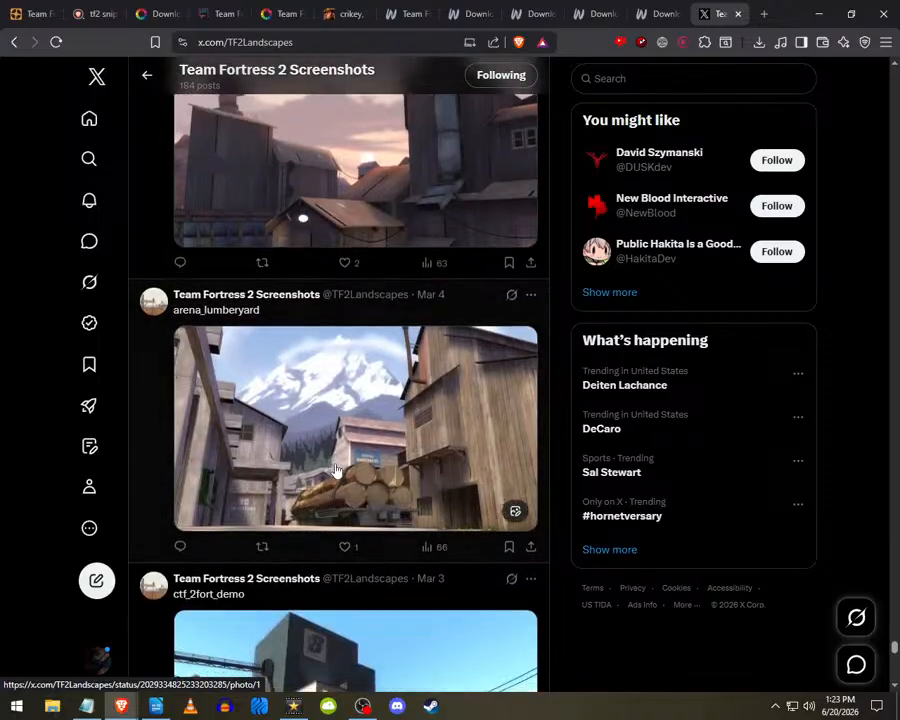
{"action": "scroll", "coordinate": [335, 470], "scroll_direction": "down", "scroll_amount": 10}
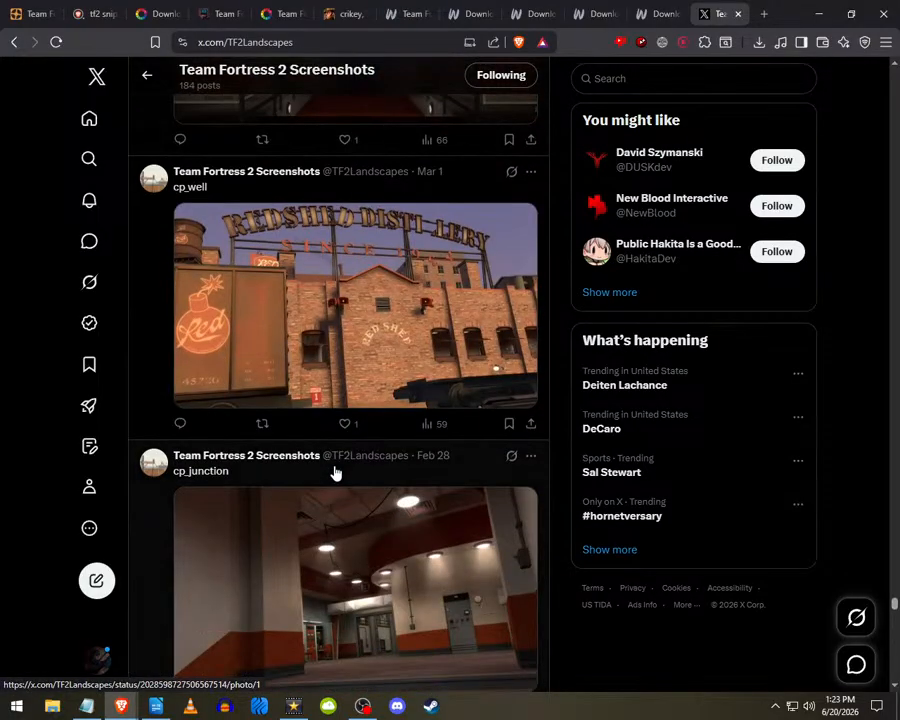
{"action": "scroll", "coordinate": [335, 472], "scroll_direction": "down", "scroll_amount": 10}
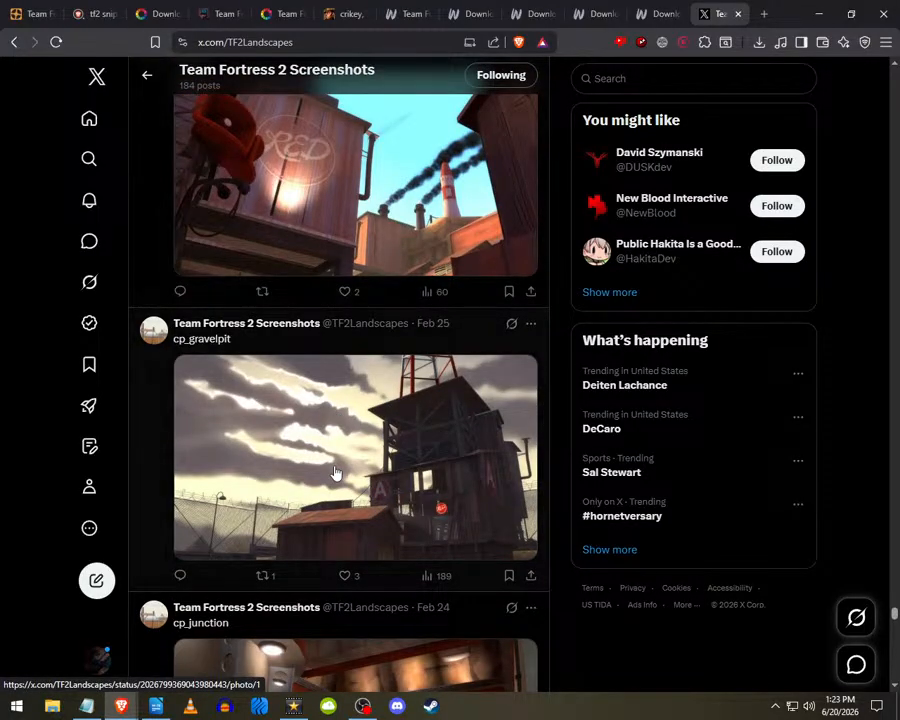
{"action": "scroll", "coordinate": [335, 472], "scroll_direction": "down", "scroll_amount": 9}
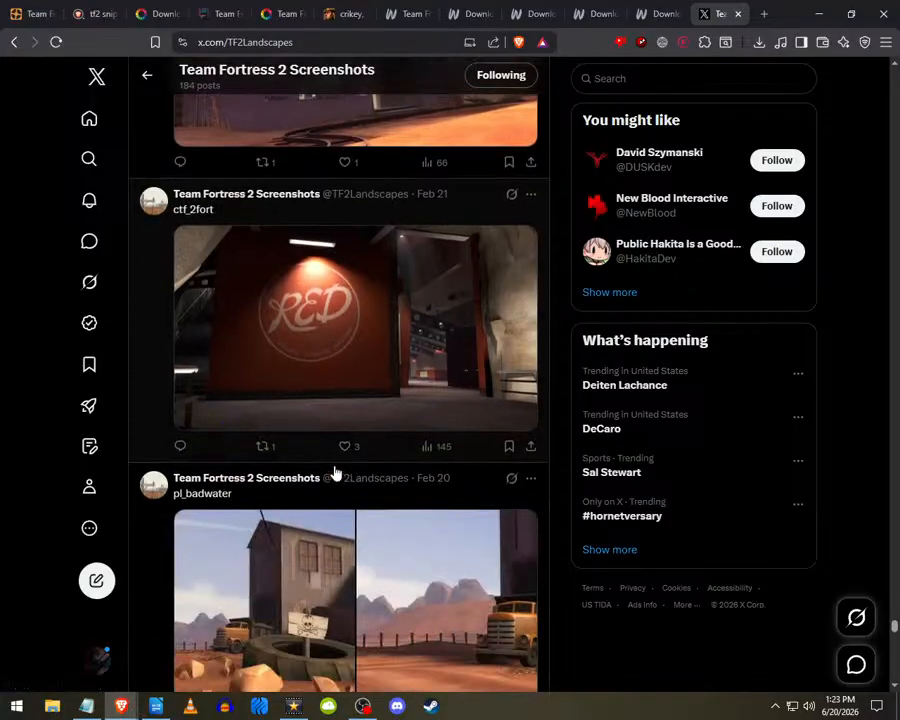
{"action": "scroll", "coordinate": [335, 472], "scroll_direction": "down", "scroll_amount": 5}
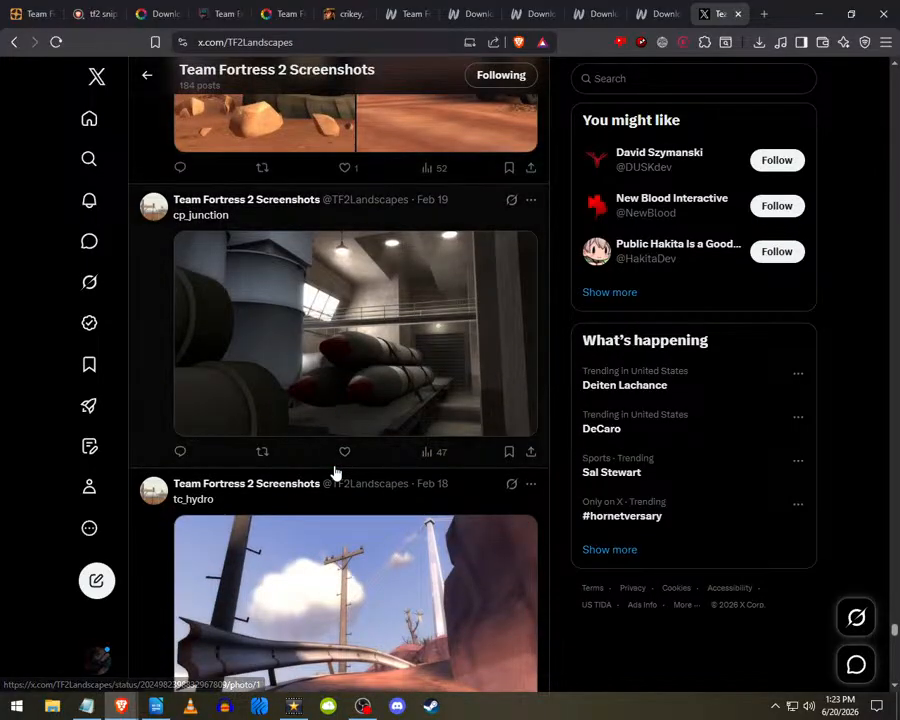
{"action": "scroll", "coordinate": [335, 472], "scroll_direction": "down", "scroll_amount": 7}
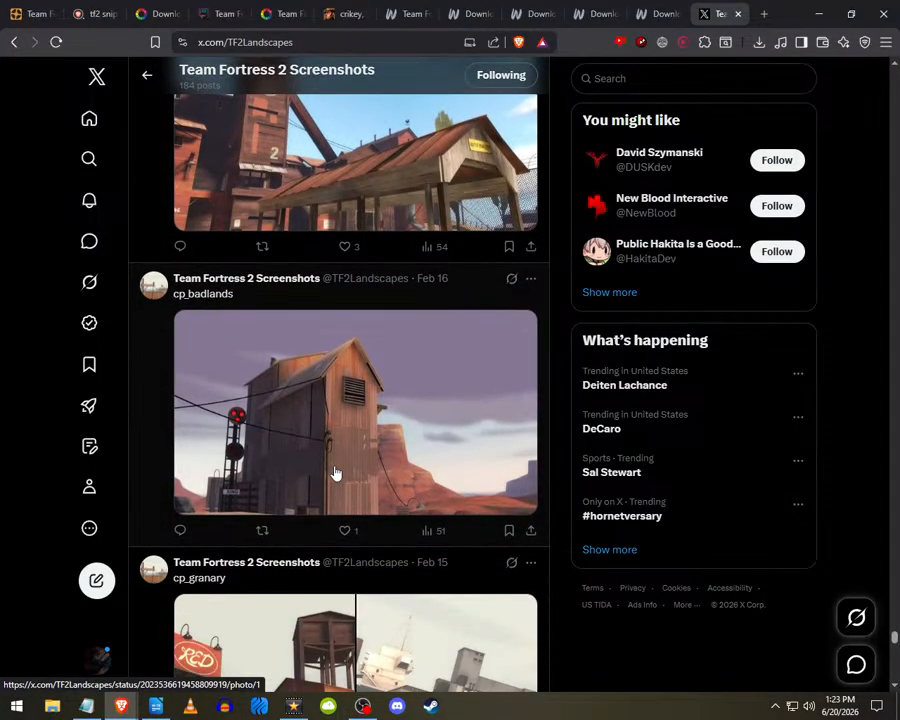
{"action": "scroll", "coordinate": [335, 472], "scroll_direction": "down", "scroll_amount": 4}
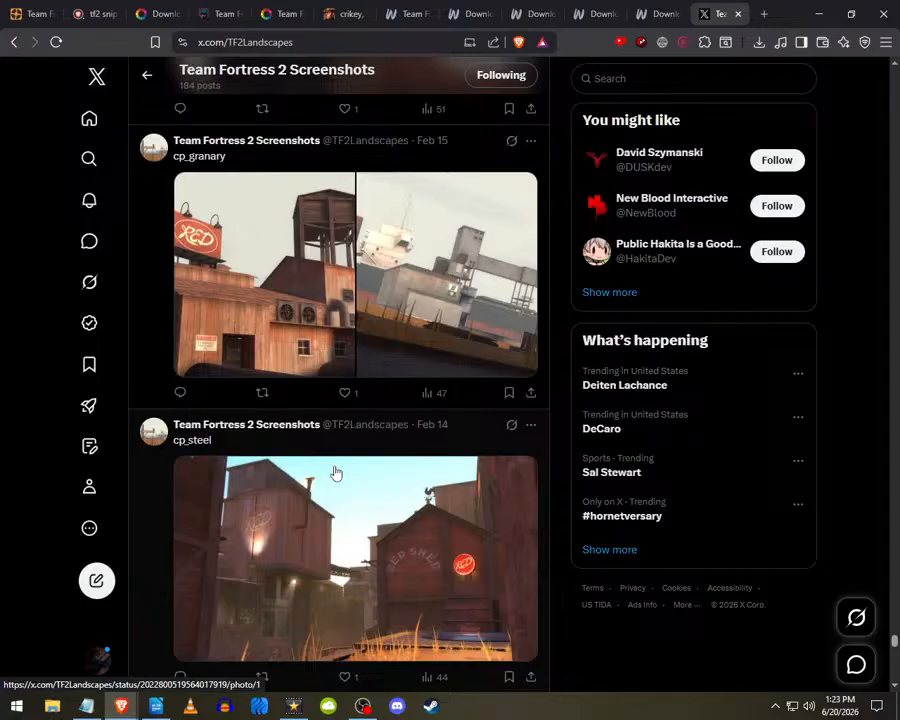
{"action": "scroll", "coordinate": [335, 472], "scroll_direction": "down", "scroll_amount": 5}
{"action": "left_click", "coordinate": [335, 472]}
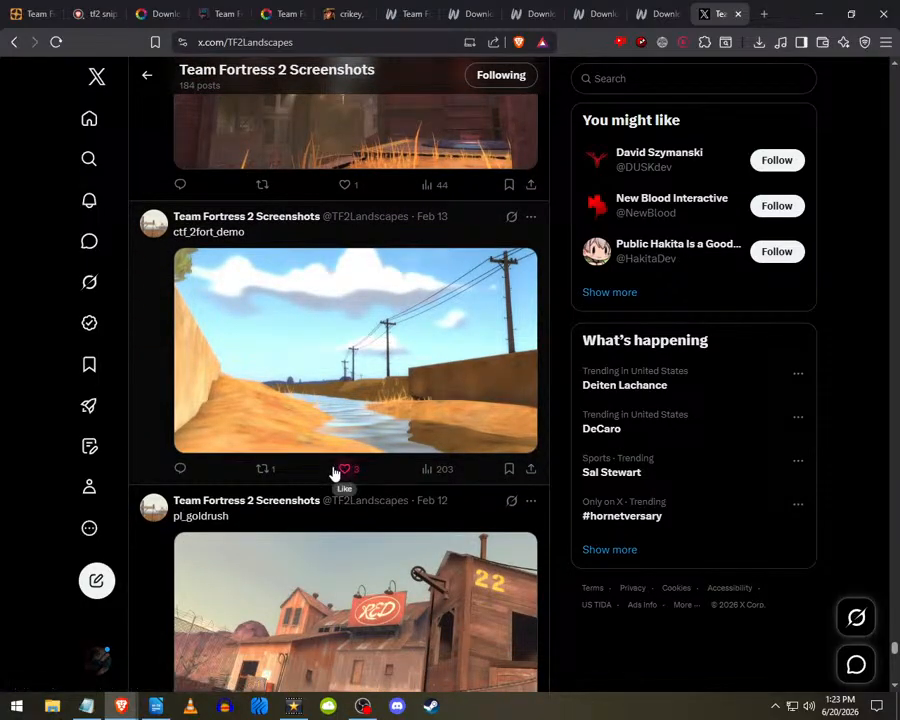
{"action": "scroll", "coordinate": [335, 472], "scroll_direction": "down", "scroll_amount": 4}
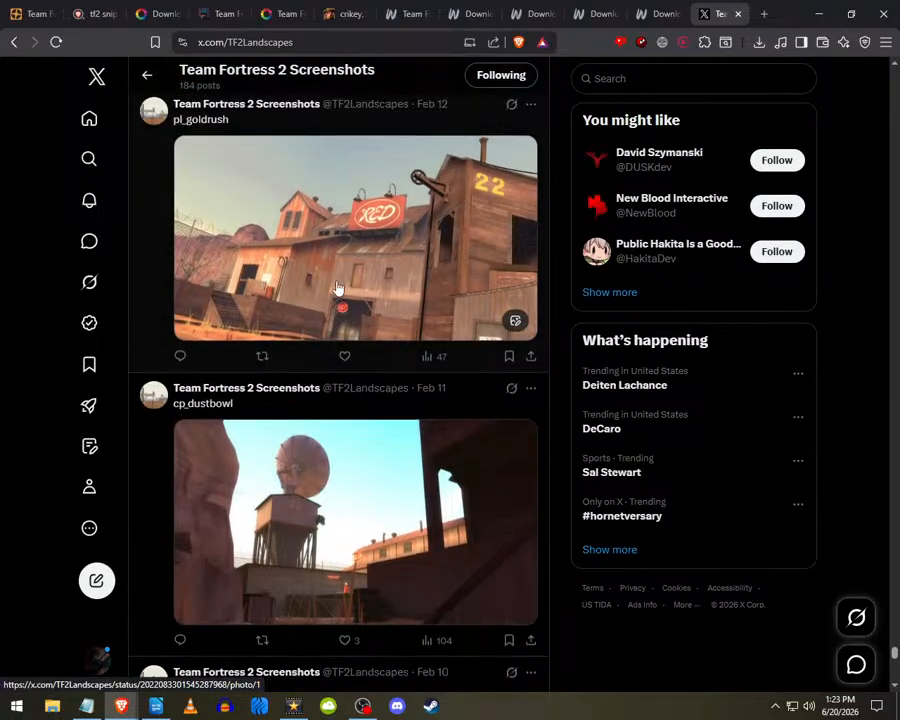
{"action": "scroll", "coordinate": [337, 289], "scroll_direction": "up", "scroll_amount": 1}
{"action": "scroll", "coordinate": [330, 319], "scroll_direction": "down", "scroll_amount": 6}
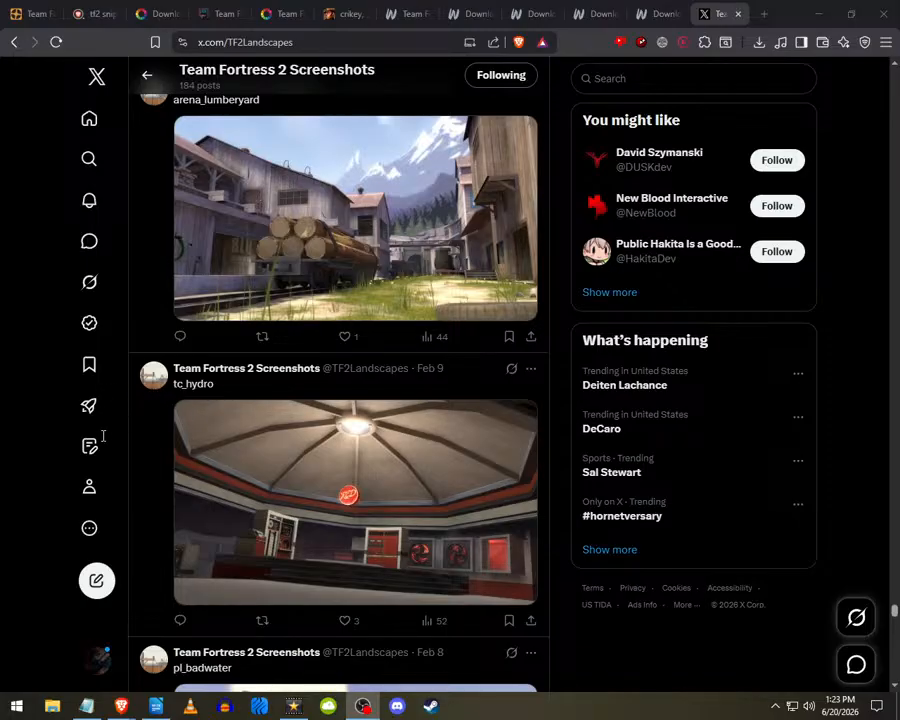
{"action": "scroll", "coordinate": [335, 514], "scroll_direction": "down", "scroll_amount": 3}
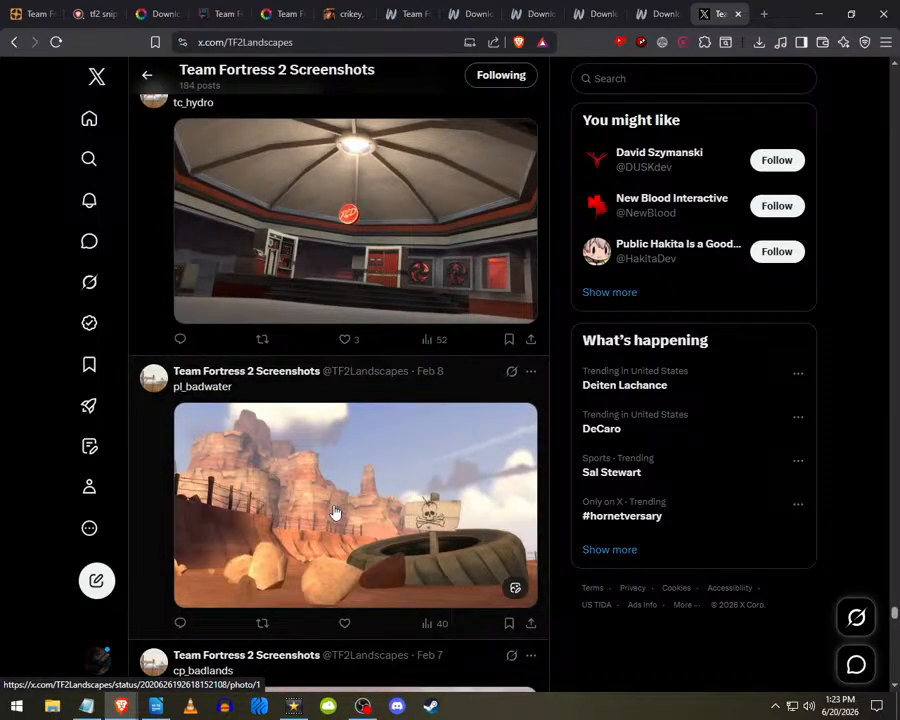
{"action": "scroll", "coordinate": [337, 510], "scroll_direction": "down", "scroll_amount": 10}
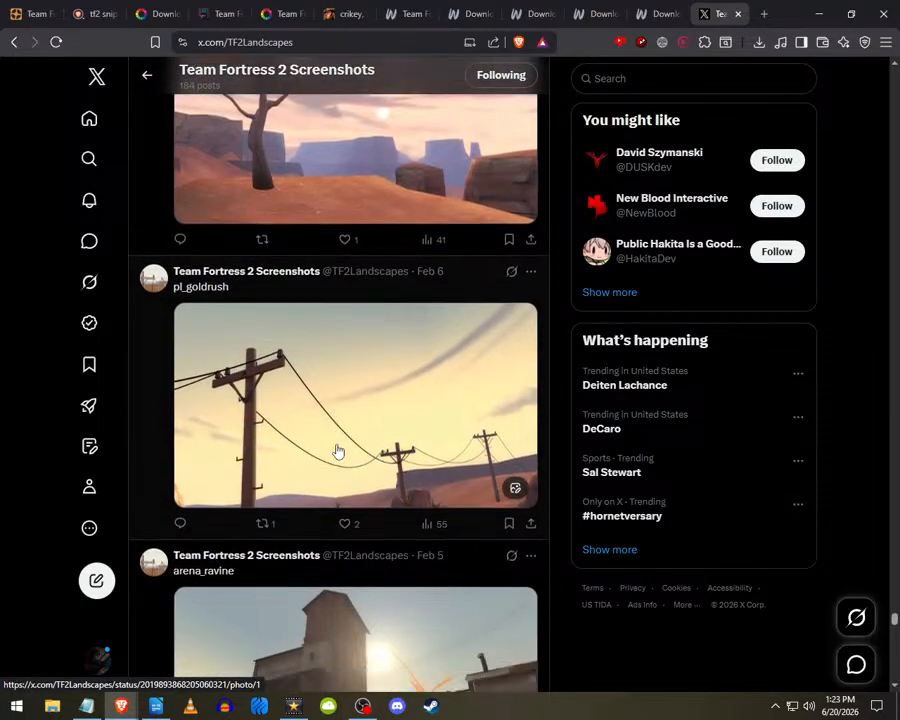
{"action": "scroll", "coordinate": [478, 350], "scroll_direction": "down", "scroll_amount": 2}
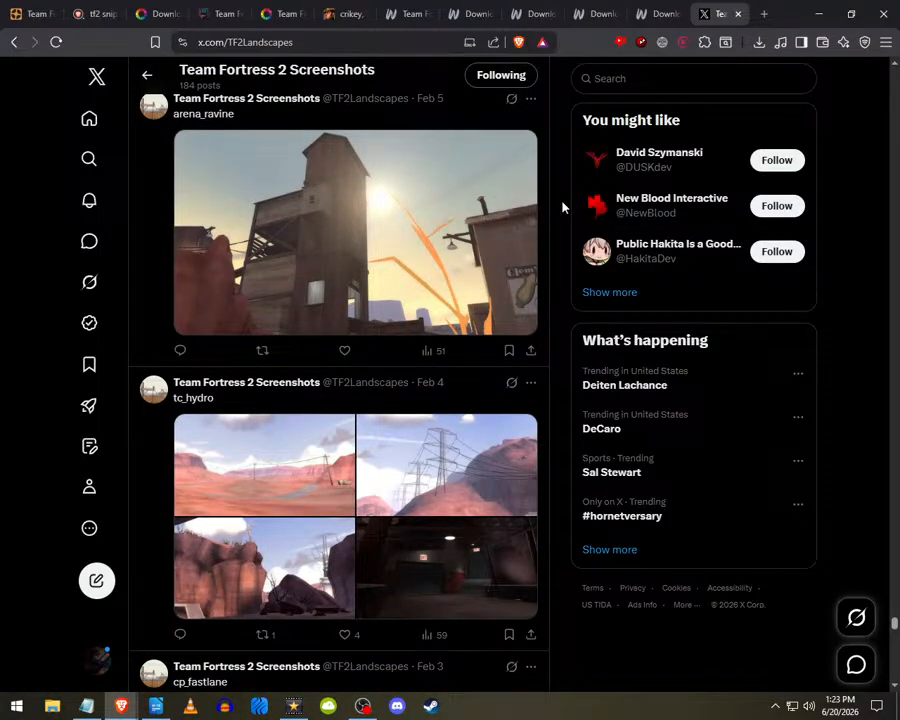
{"action": "scroll", "coordinate": [558, 207], "scroll_direction": "down", "scroll_amount": 3}
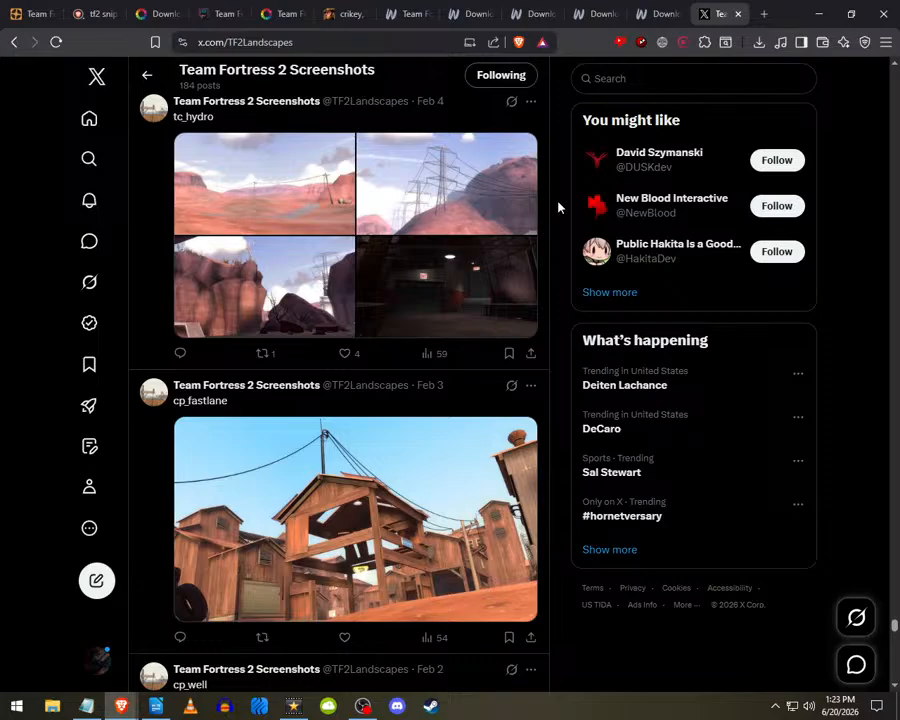
{"action": "scroll", "coordinate": [558, 207], "scroll_direction": "down", "scroll_amount": 7}
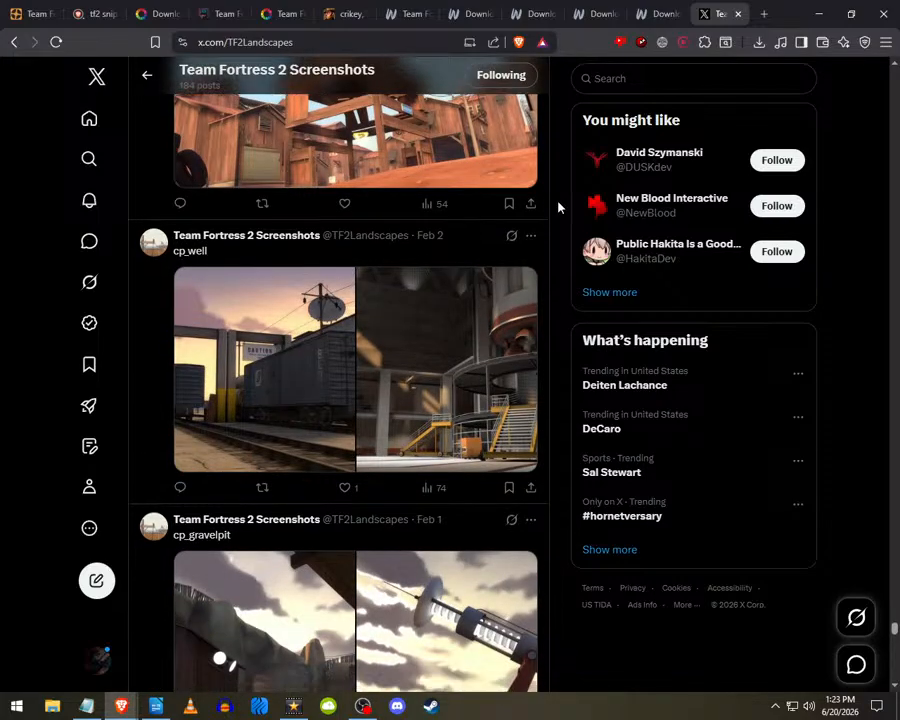
- Browse the rest of the Team Fortress 2 Screenshots posts down to the oldest one from Jan 6
{"action": "scroll", "coordinate": [558, 207], "scroll_direction": "down", "scroll_amount": 10}
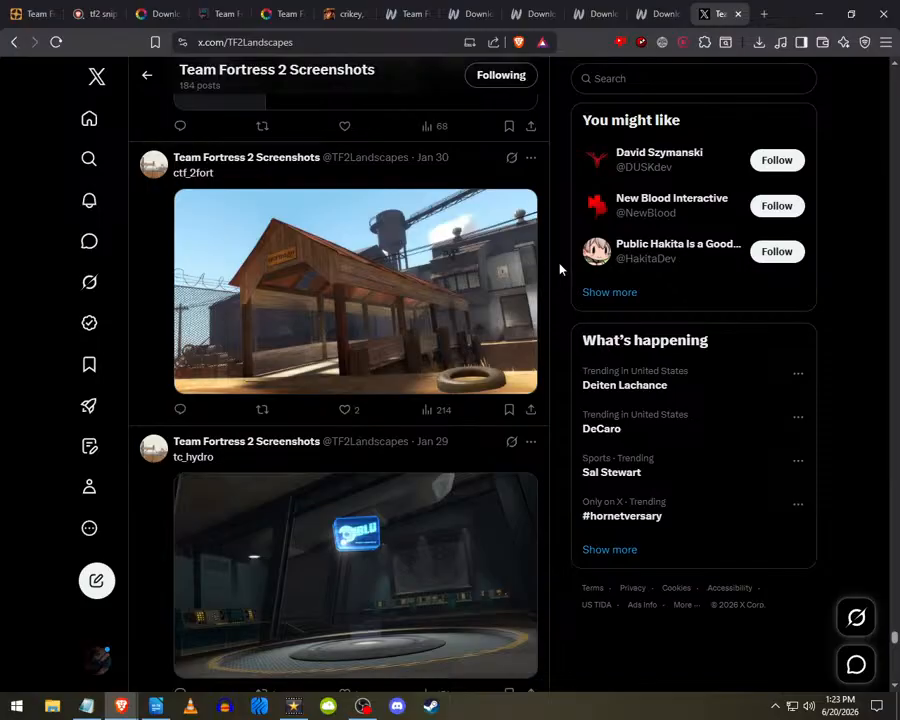
{"action": "scroll", "coordinate": [558, 273], "scroll_direction": "down", "scroll_amount": 6}
{"action": "scroll", "coordinate": [558, 273], "scroll_direction": "down", "scroll_amount": 9}
{"action": "scroll", "coordinate": [498, 325], "scroll_direction": "up", "scroll_amount": 2}
{"action": "scroll", "coordinate": [420, 378], "scroll_direction": "down", "scroll_amount": 4}
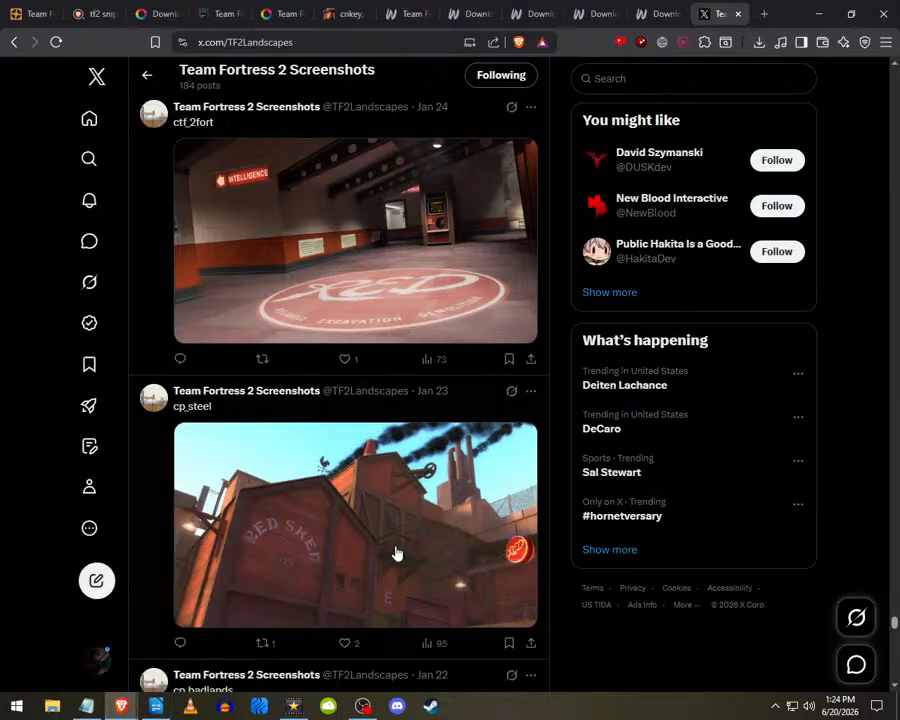
{"action": "scroll", "coordinate": [450, 506], "scroll_direction": "down", "scroll_amount": 14}
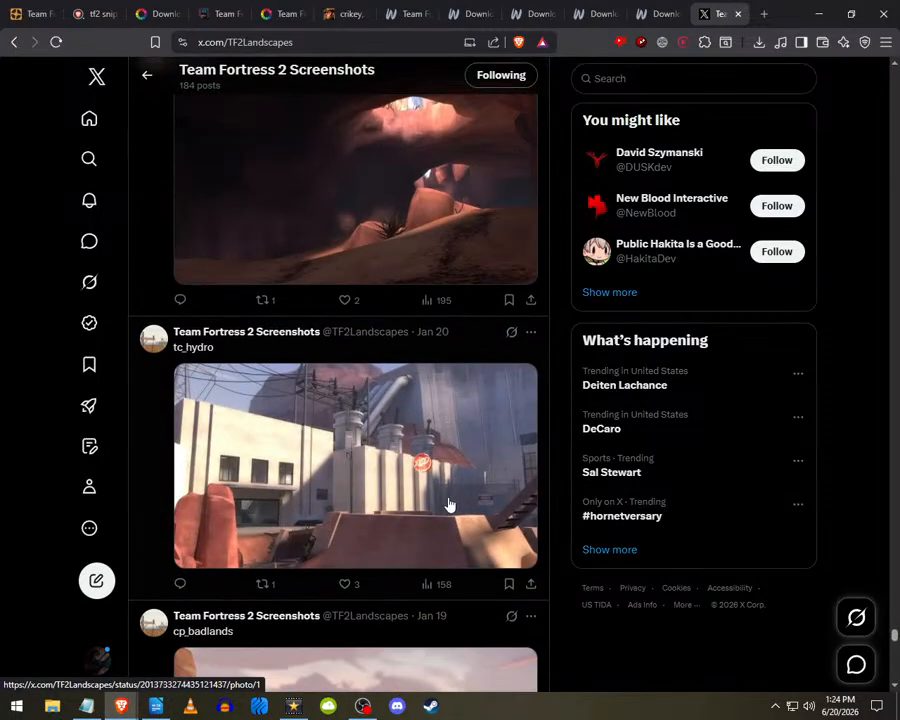
{"action": "scroll", "coordinate": [889, 363], "scroll_direction": "down", "scroll_amount": 20}
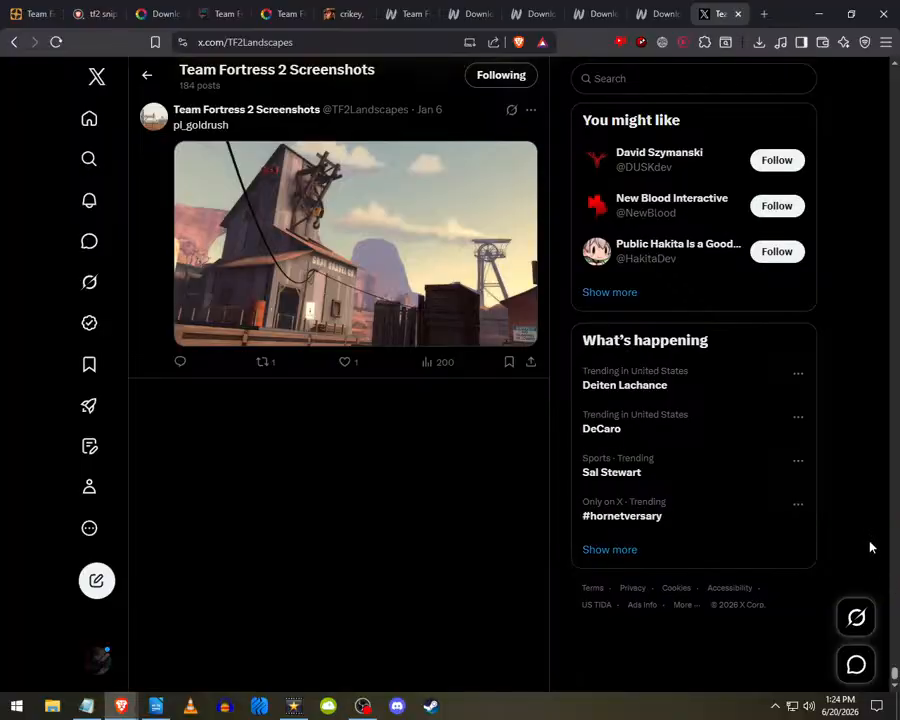
- Examine the oldest map screenshots posted between Jan 6 and Jan 13 for images suited to the video
{"action": "scroll", "coordinate": [250, 547], "scroll_direction": "up", "scroll_amount": 2}
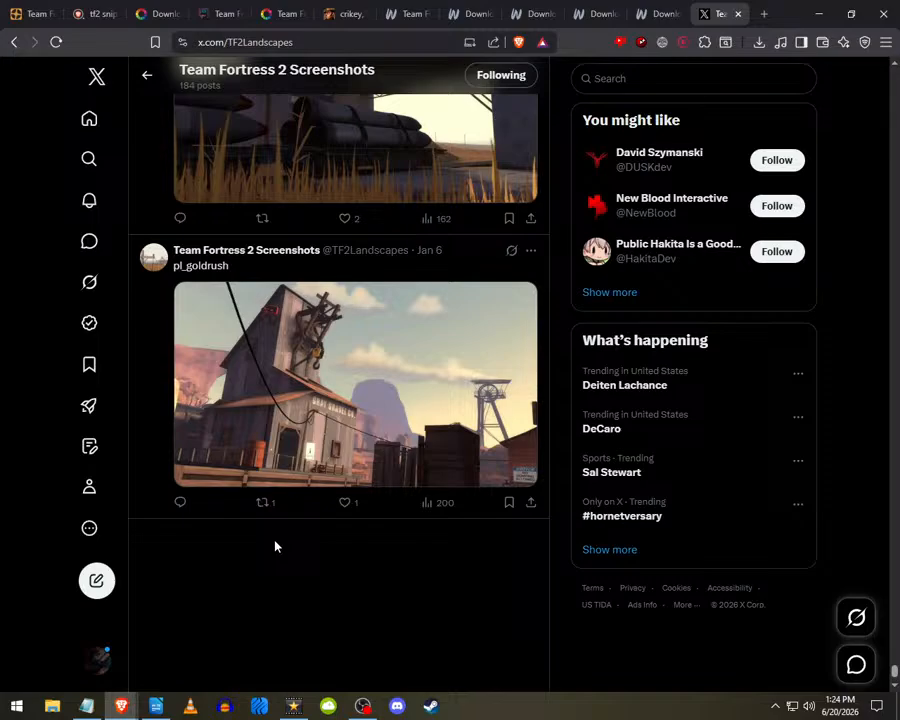
{"action": "scroll", "coordinate": [313, 376], "scroll_direction": "up", "scroll_amount": 3}
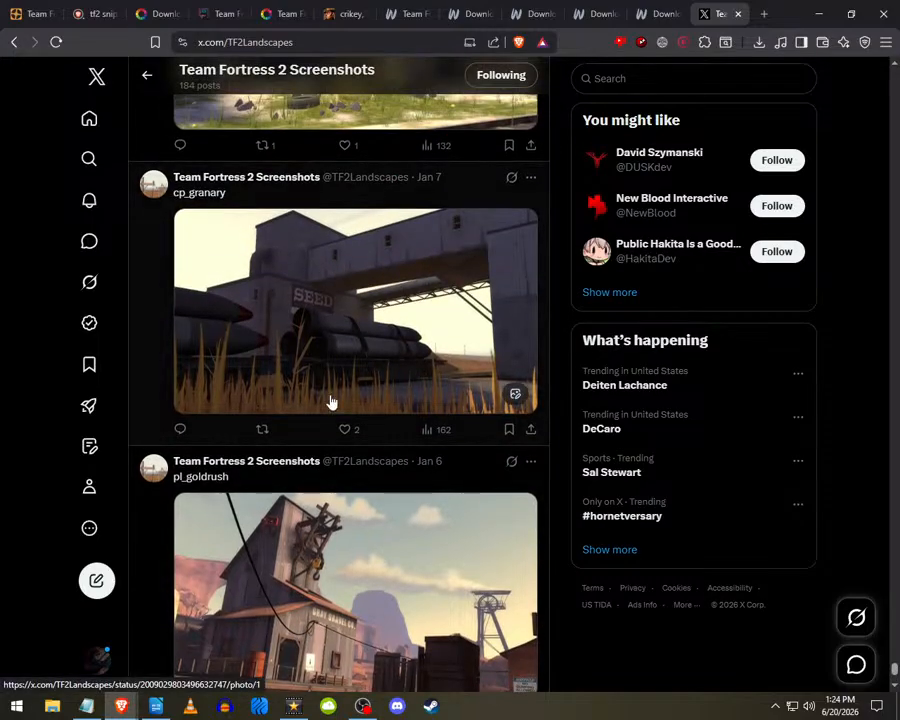
{"action": "scroll", "coordinate": [385, 455], "scroll_direction": "up", "scroll_amount": 5}
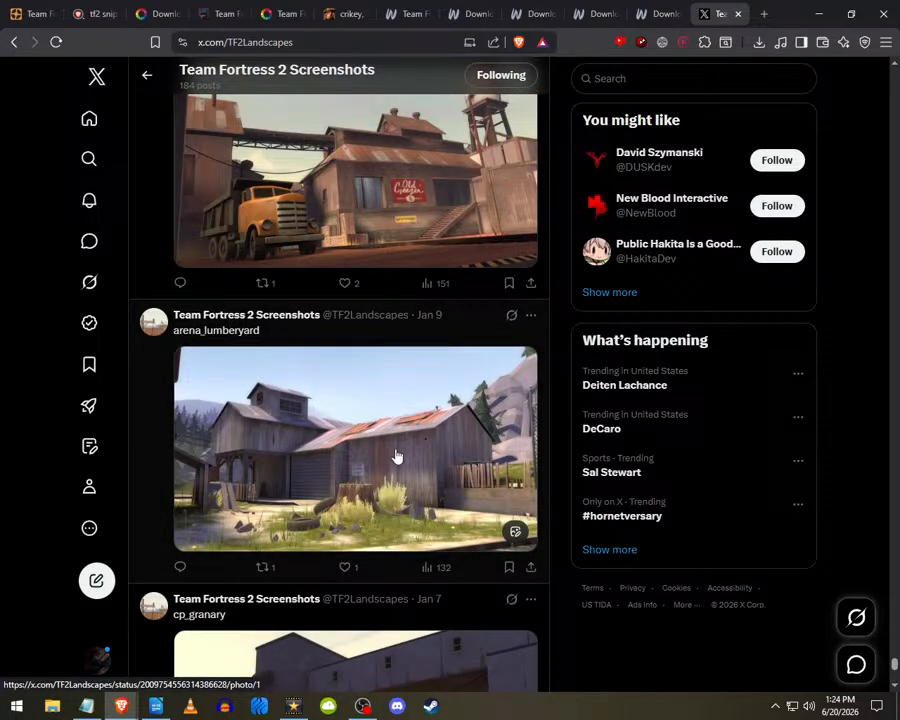
{"action": "scroll", "coordinate": [160, 238], "scroll_direction": "up", "scroll_amount": 2}
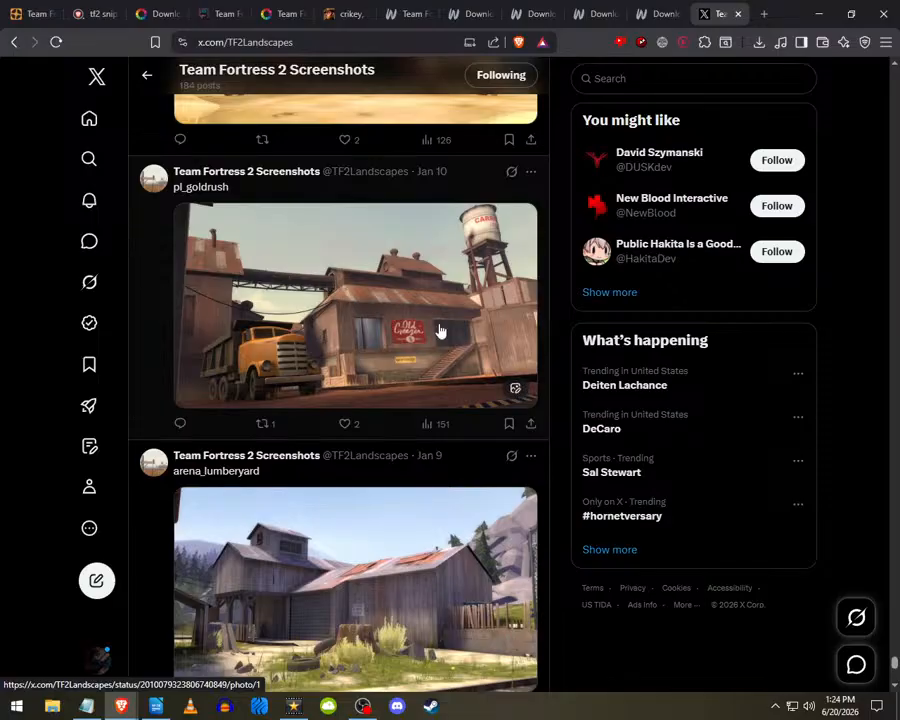
{"action": "scroll", "coordinate": [390, 320], "scroll_direction": "up", "scroll_amount": 4}
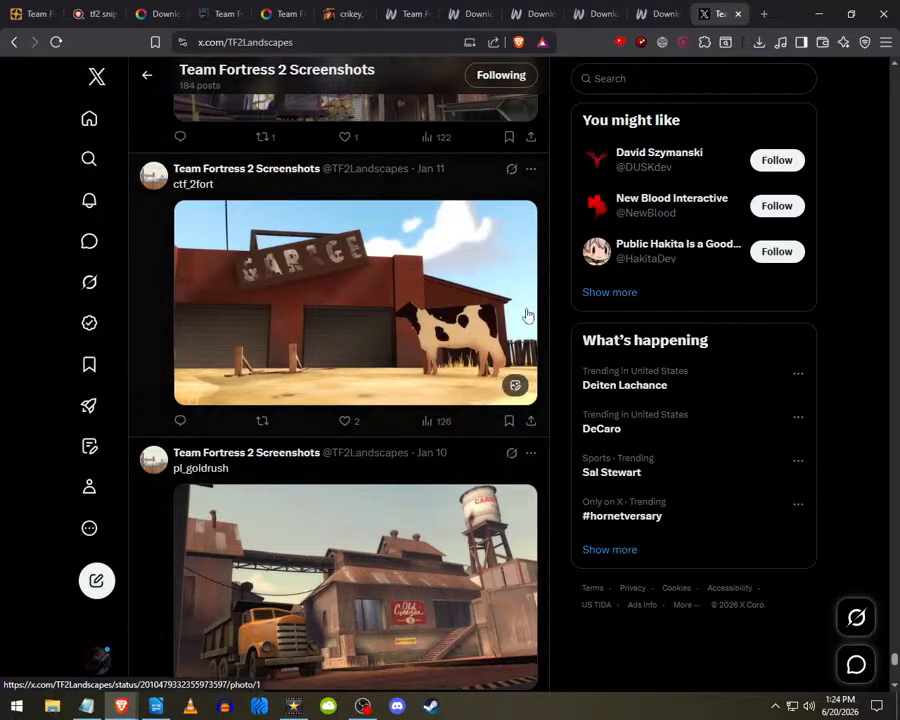
{"action": "scroll", "coordinate": [460, 376], "scroll_direction": "up", "scroll_amount": 5}
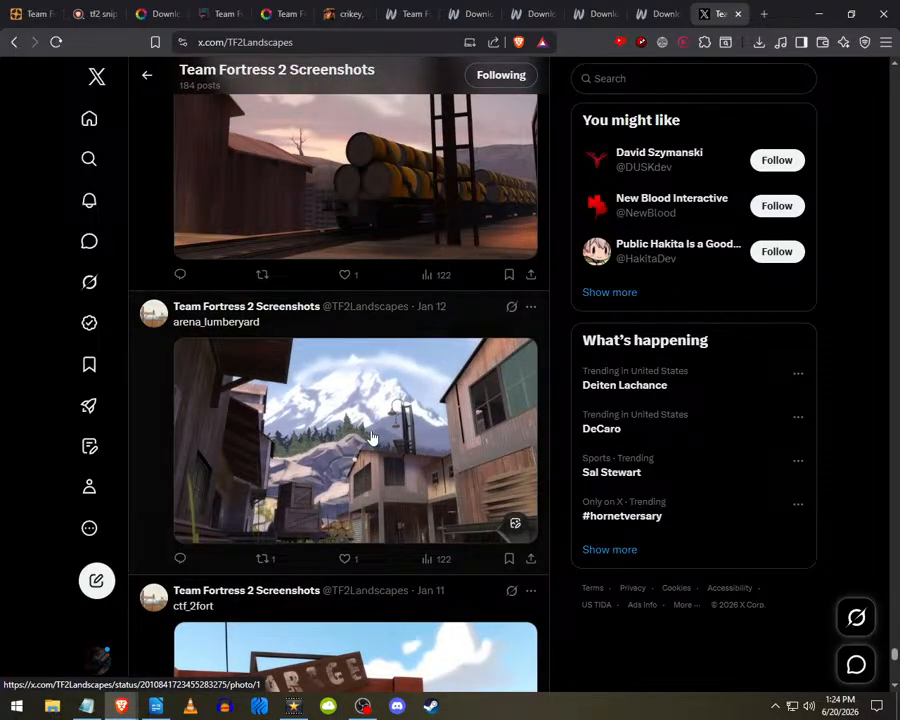
{"action": "scroll", "coordinate": [371, 437], "scroll_direction": "down", "scroll_amount": 10}
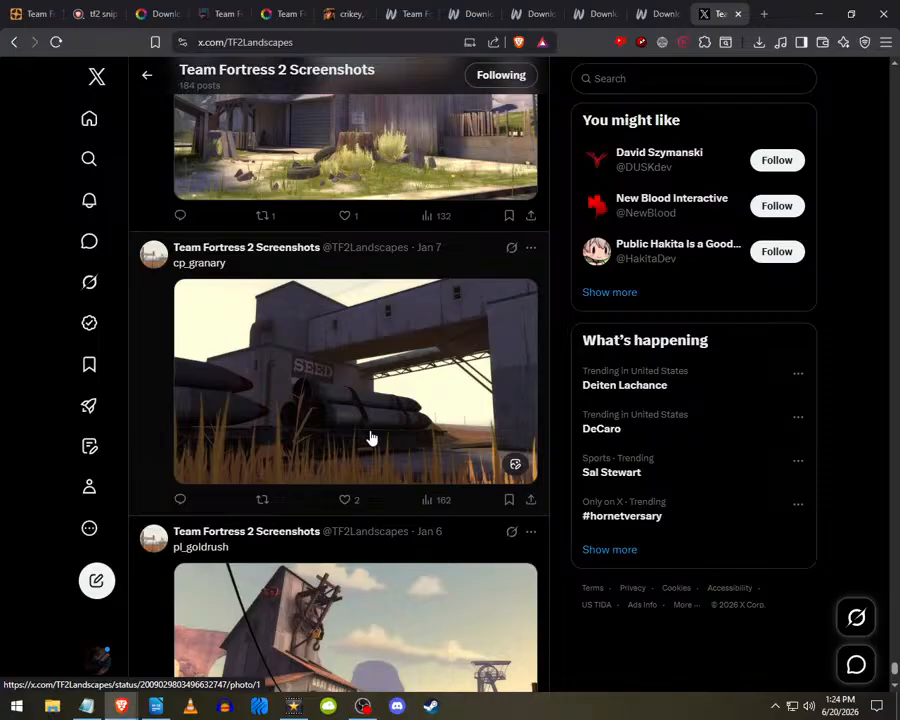
{"action": "scroll", "coordinate": [371, 437], "scroll_direction": "down", "scroll_amount": 5}
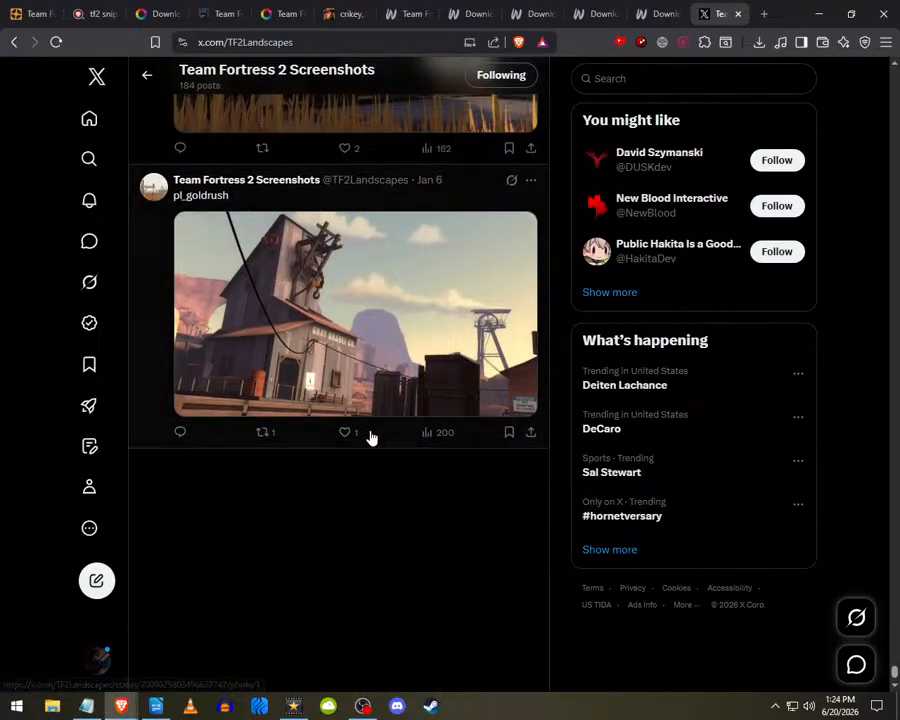
{"action": "scroll", "coordinate": [371, 437], "scroll_direction": "down", "scroll_amount": 1}
{"action": "scroll", "coordinate": [361, 415], "scroll_direction": "up", "scroll_amount": 6}
{"action": "scroll", "coordinate": [361, 415], "scroll_direction": "up", "scroll_amount": 7}
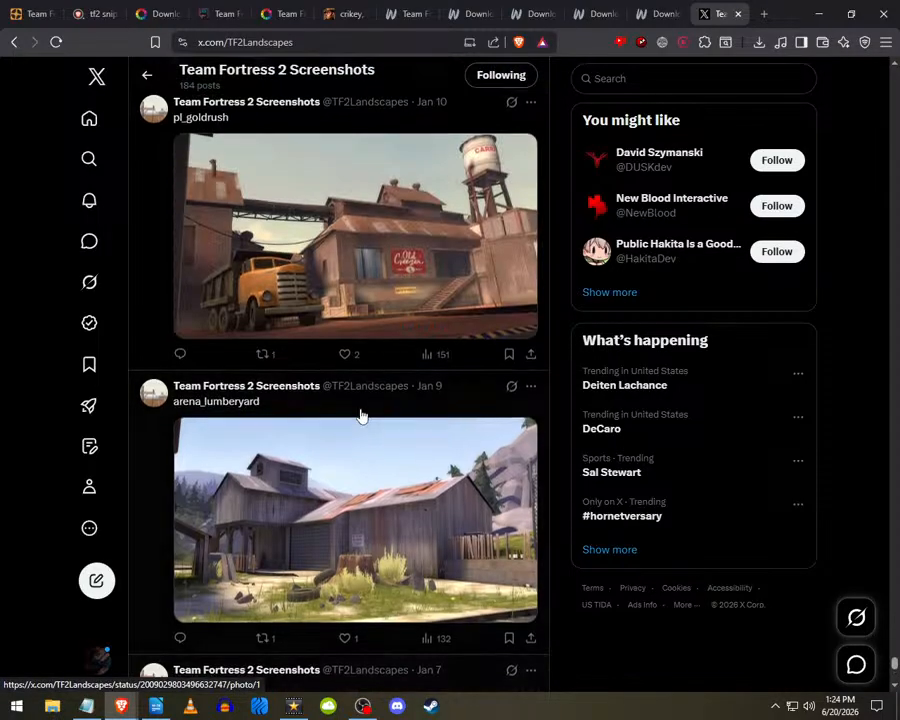
{"action": "scroll", "coordinate": [361, 415], "scroll_direction": "up", "scroll_amount": 6}
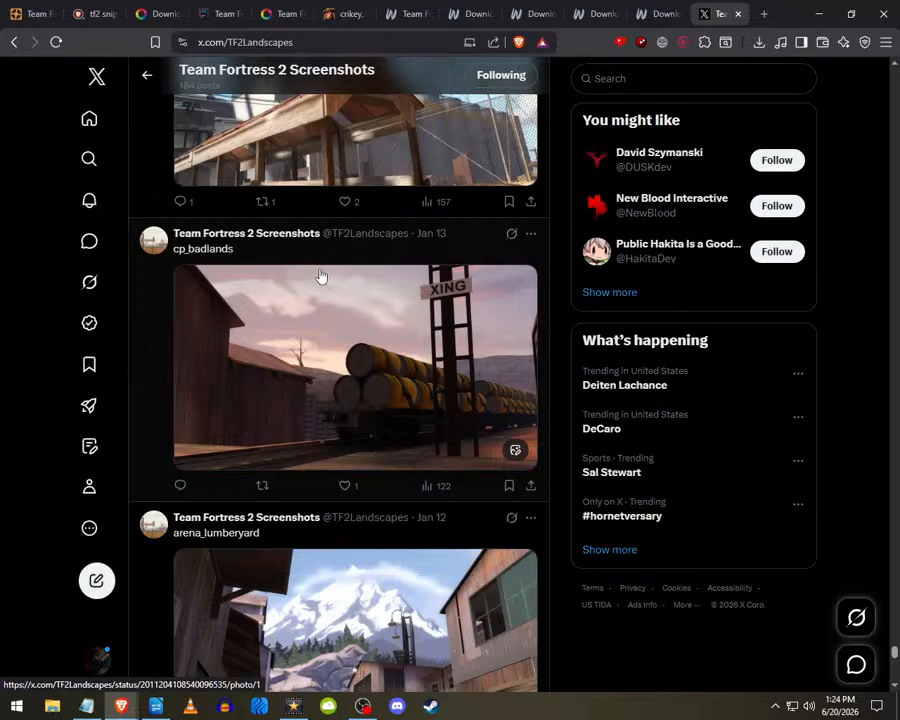
{"action": "scroll", "coordinate": [311, 506], "scroll_direction": "down", "scroll_amount": 15}
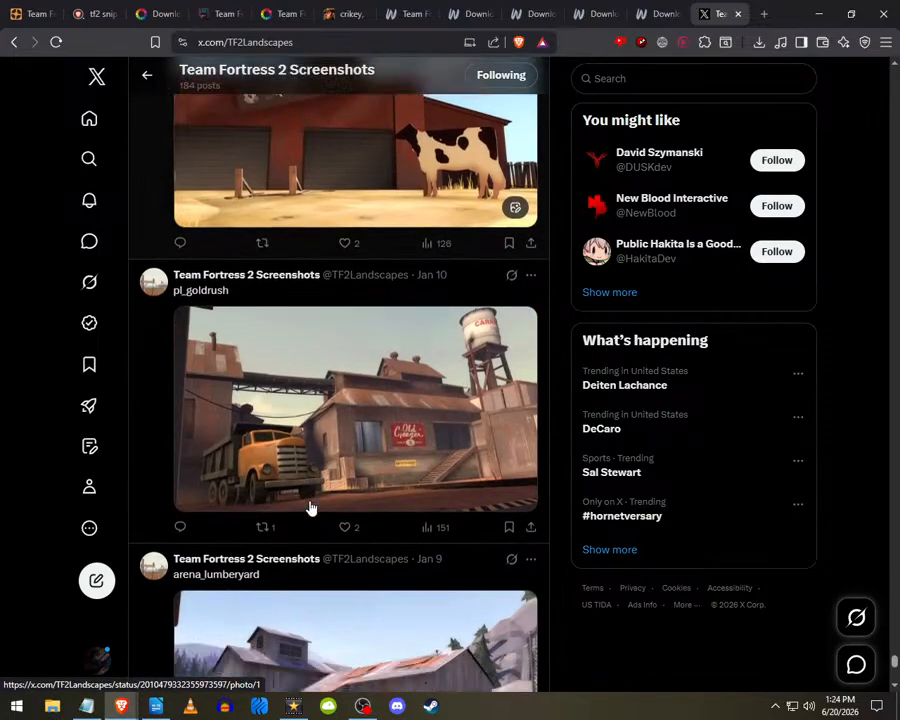
{"action": "scroll", "coordinate": [311, 506], "scroll_direction": "down", "scroll_amount": 3}
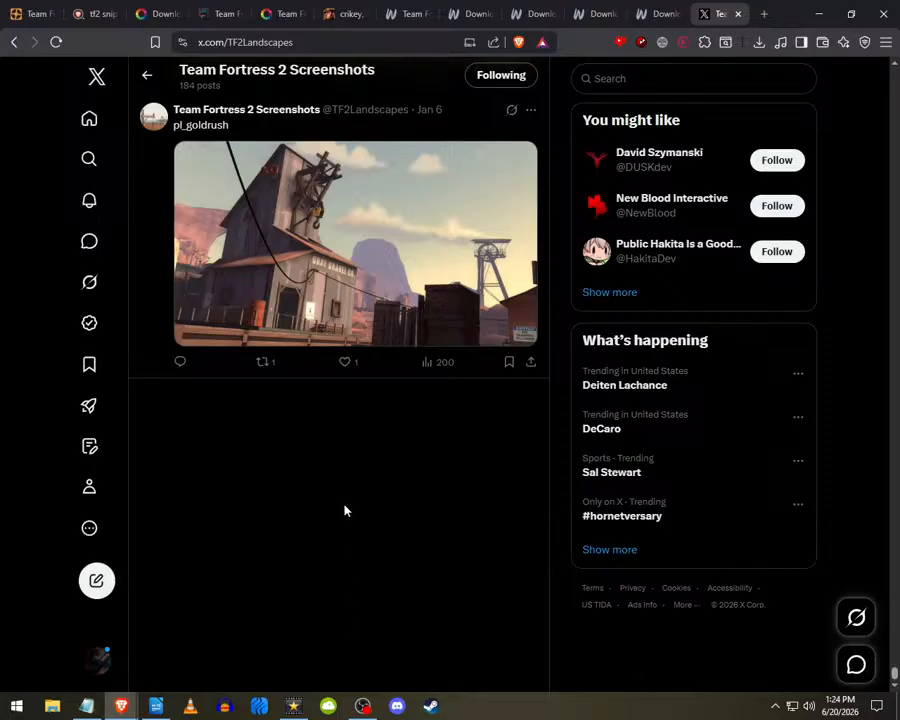
{"action": "scroll", "coordinate": [344, 510], "scroll_direction": "up", "scroll_amount": 3}
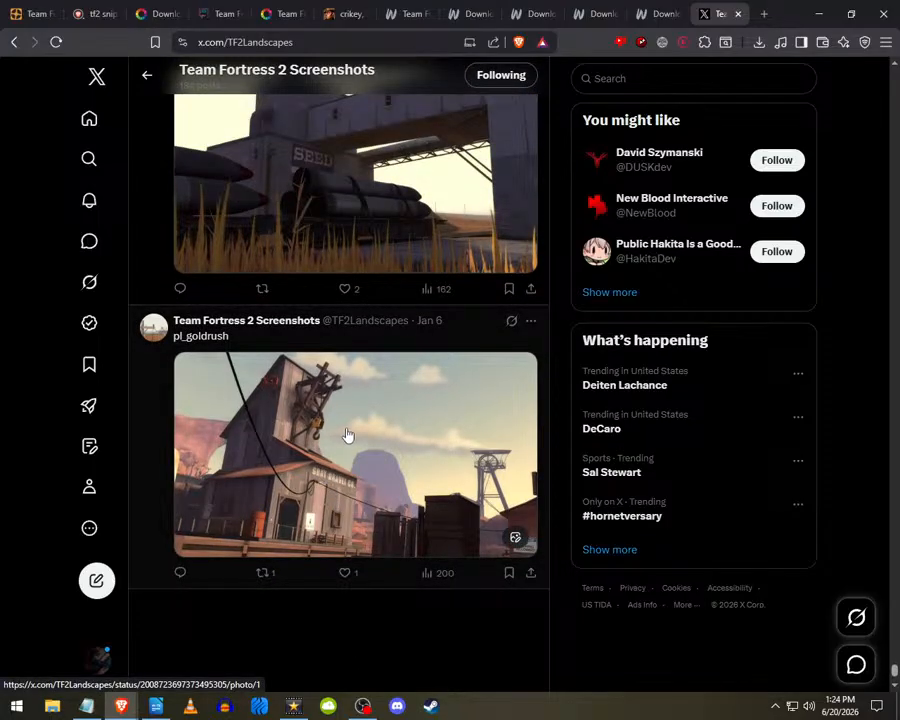
{"action": "middle_click", "coordinate": [346, 436]}
{"action": "scroll", "coordinate": [352, 436], "scroll_direction": "up", "scroll_amount": 3}
{"action": "middle_click", "coordinate": [396, 450]}
{"action": "left_click", "coordinate": [670, 13]}
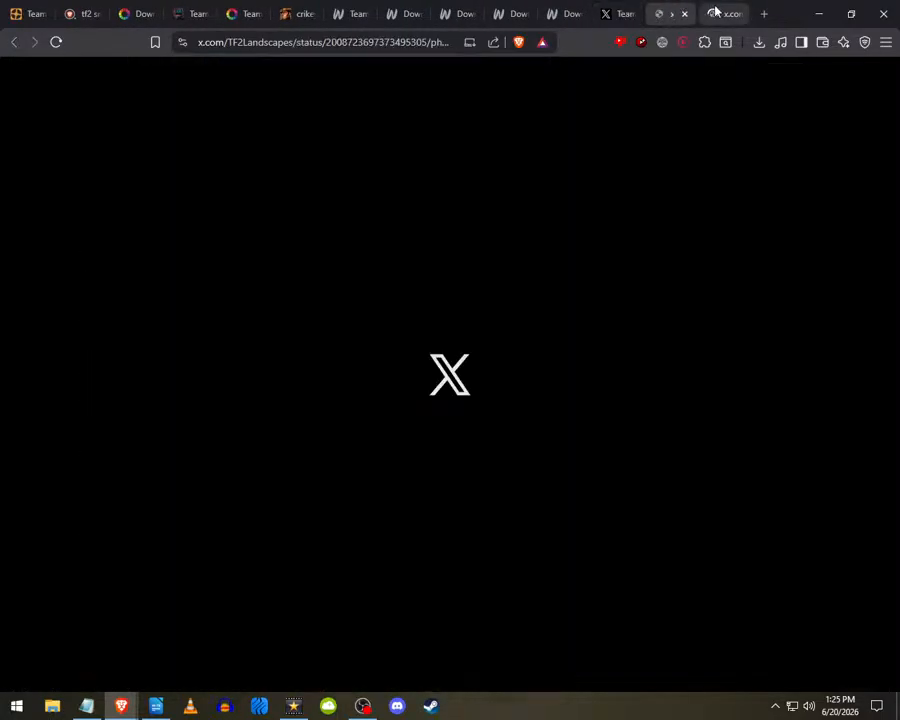
{"action": "left_click", "coordinate": [720, 10]}
{"action": "left_click", "coordinate": [684, 9]}
{"action": "left_click", "coordinate": [710, 13]}
{"action": "left_click", "coordinate": [690, 15]}
- Open the Jan 6 pl_goldrush, Jan 7 cp_granary and Jan 9 arena_lumberyard images in separate new tabs
{"action": "scroll", "coordinate": [398, 464], "scroll_direction": "down", "scroll_amount": 4}
{"action": "right_click", "coordinate": [394, 392]}
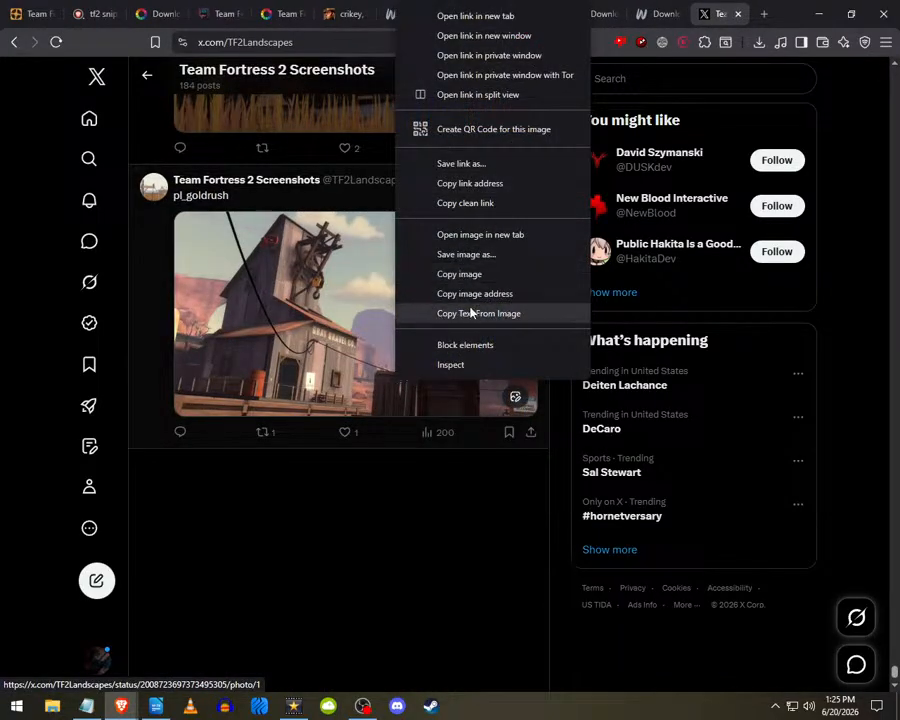
{"action": "left_click", "coordinate": [476, 236]}
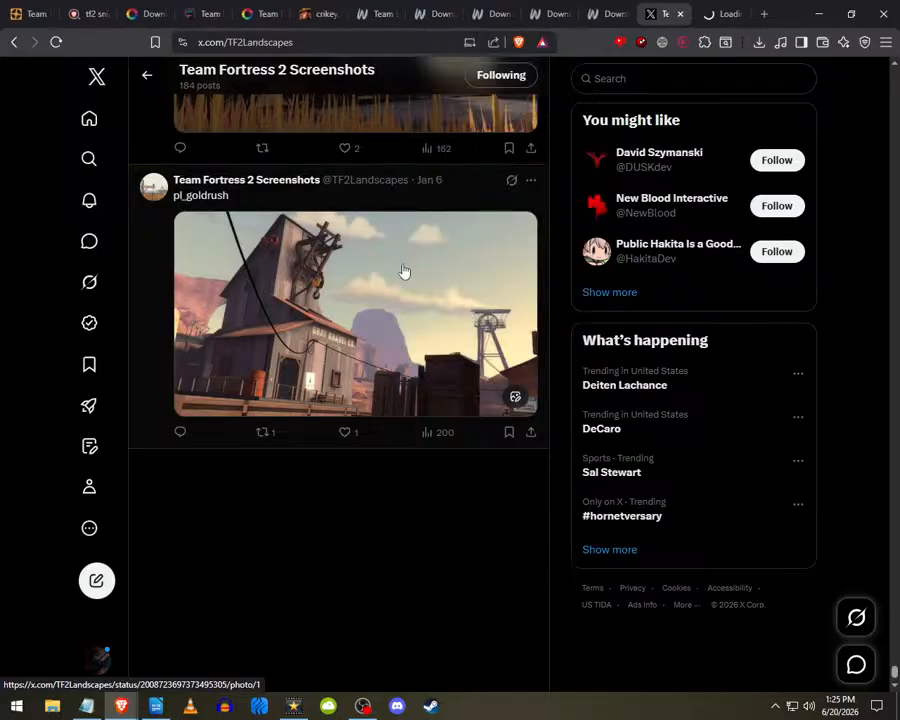
{"action": "scroll", "coordinate": [404, 271], "scroll_direction": "up", "scroll_amount": 3}
{"action": "right_click", "coordinate": [374, 336]}
{"action": "left_click", "coordinate": [412, 542]}
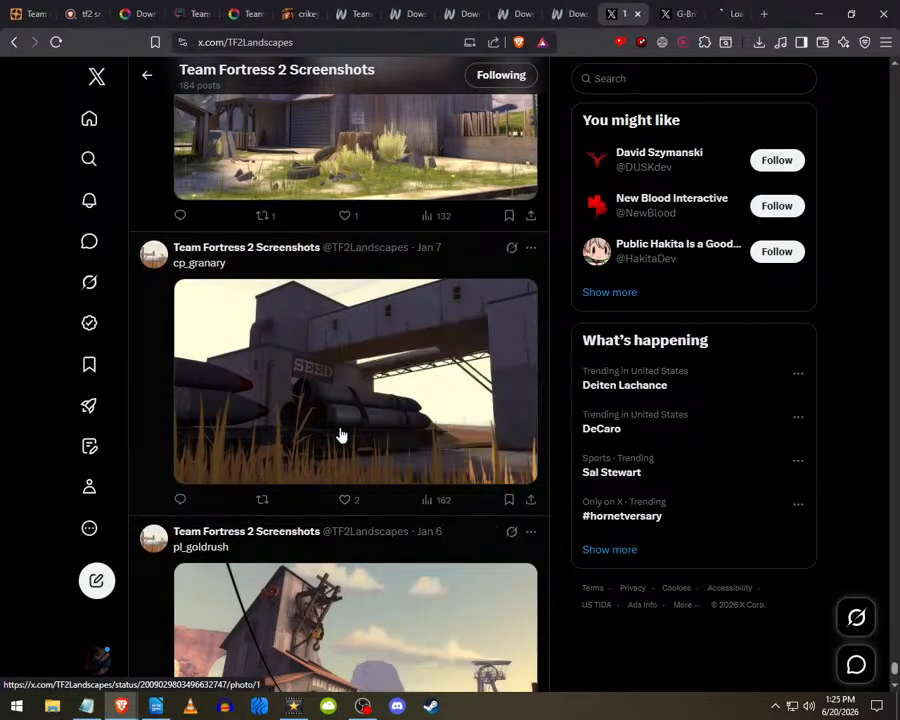
{"action": "scroll", "coordinate": [348, 437], "scroll_direction": "up", "scroll_amount": 3}
{"action": "right_click", "coordinate": [345, 428]}
{"action": "left_click", "coordinate": [402, 287]}
- Open the Jan 10 pl_goldrush, Jan 11 ctf_2fort and Jan 12 arena_lumberyard images in separate new tabs
{"action": "scroll", "coordinate": [350, 364], "scroll_direction": "up", "scroll_amount": 3}
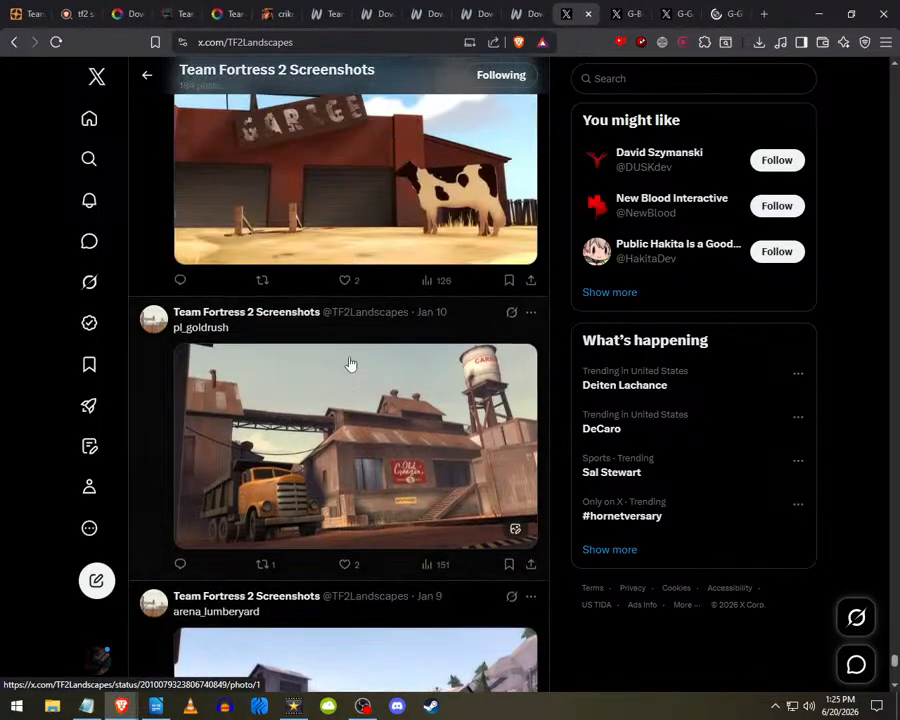
{"action": "right_click", "coordinate": [350, 364]}
{"action": "left_click", "coordinate": [362, 545]}
{"action": "scroll", "coordinate": [391, 504], "scroll_direction": "up", "scroll_amount": 3}
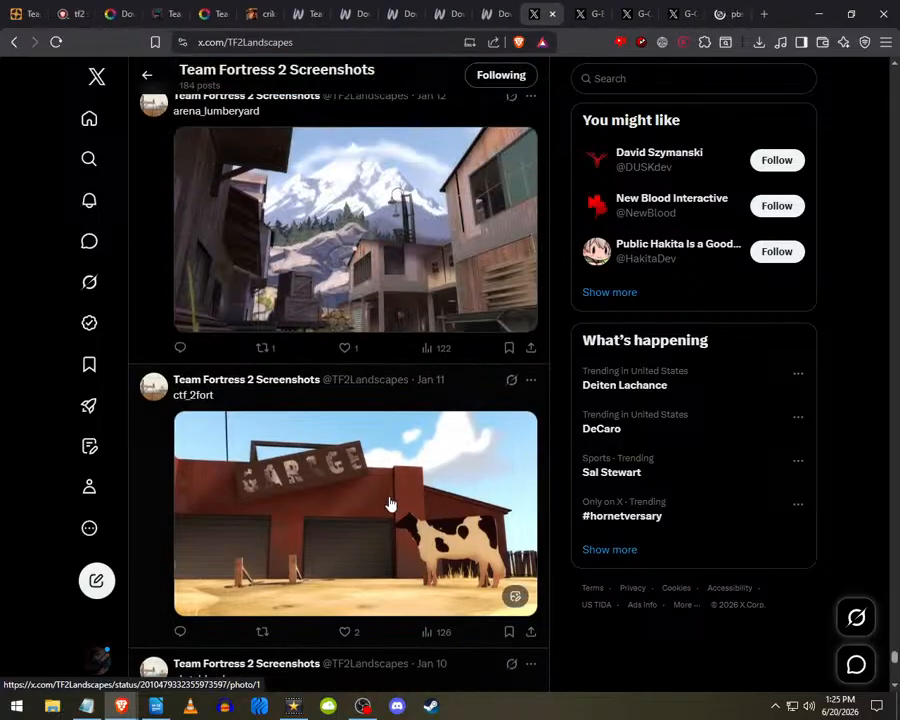
{"action": "right_click", "coordinate": [391, 504]}
{"action": "left_click", "coordinate": [432, 360]}
{"action": "right_click", "coordinate": [386, 272]}
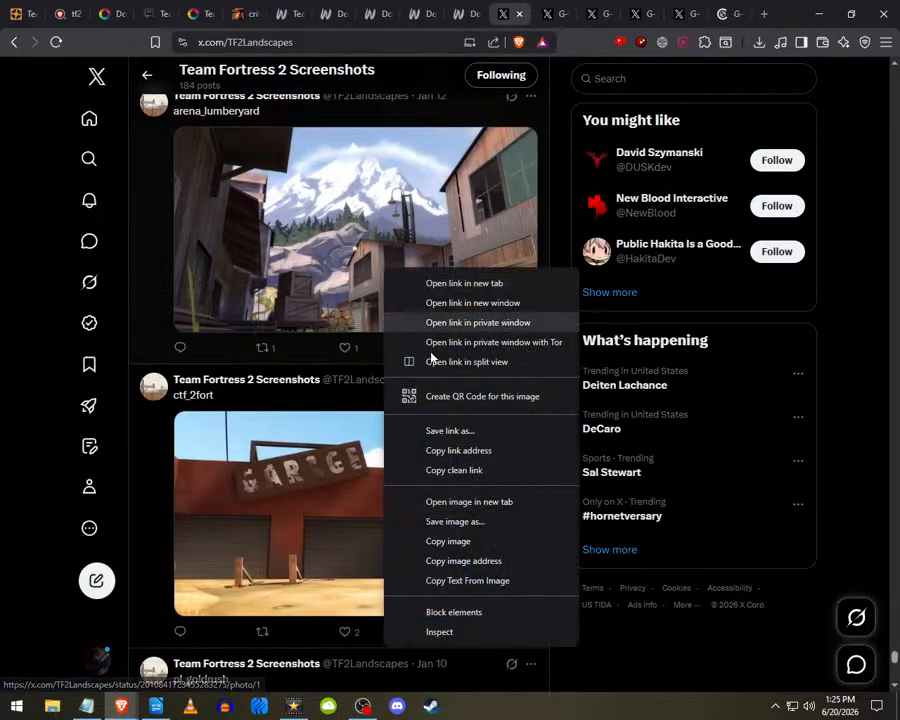
{"action": "left_click", "coordinate": [434, 501]}
- Open the Jan 13 cp_badlands image and the Jan 15 ctf_2fort and cp_granary images in separate new tabs
{"action": "scroll", "coordinate": [406, 482], "scroll_direction": "up", "scroll_amount": 3}
{"action": "right_click", "coordinate": [371, 346]}
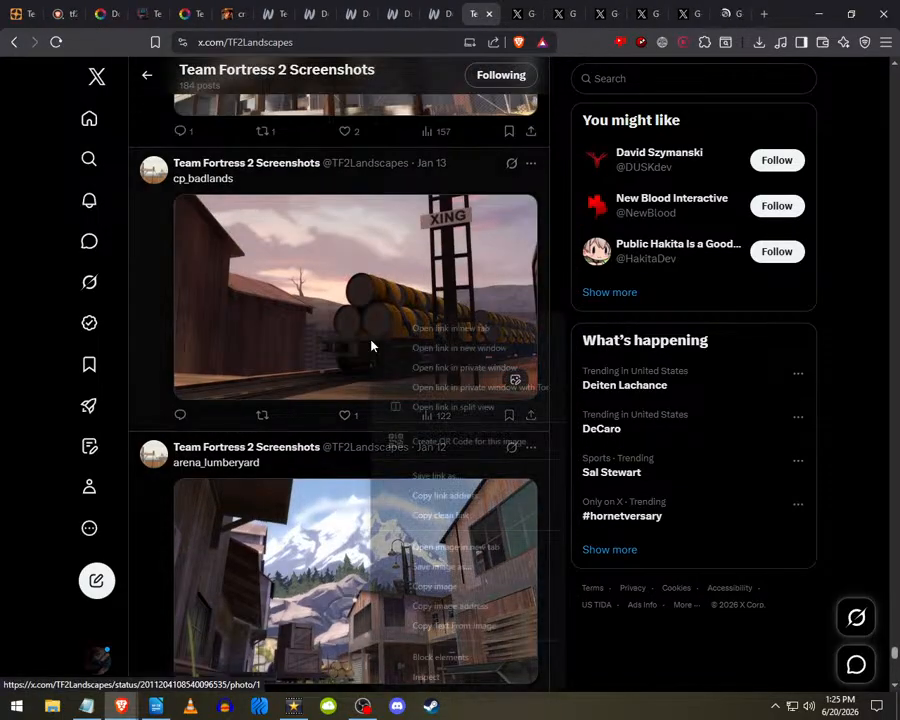
{"action": "left_click", "coordinate": [420, 542]}
{"action": "scroll", "coordinate": [370, 482], "scroll_direction": "up", "scroll_amount": 3}
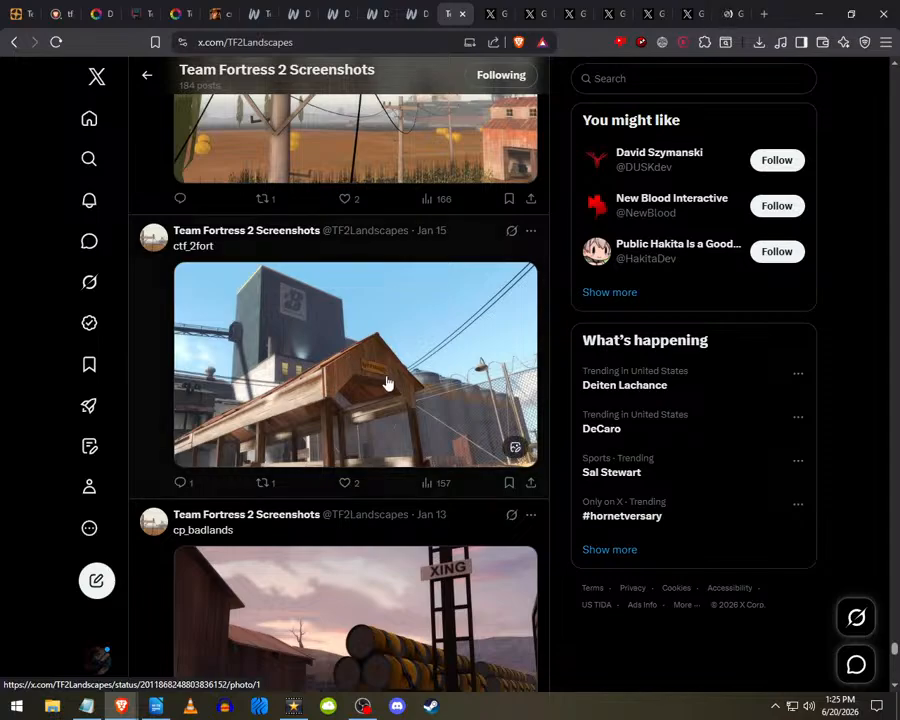
{"action": "right_click", "coordinate": [388, 318]}
{"action": "left_click", "coordinate": [430, 542]}
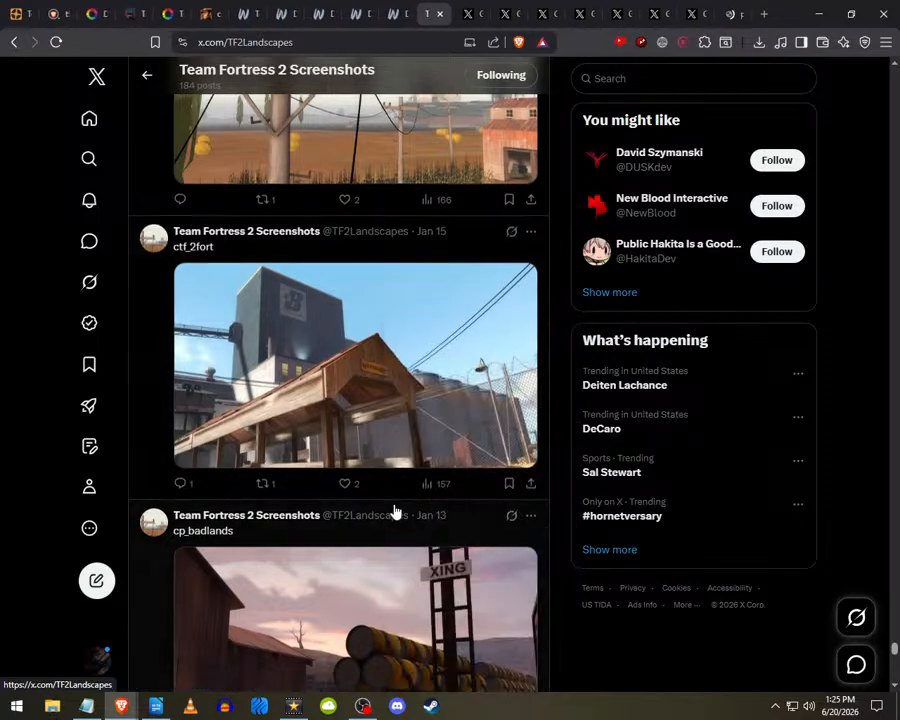
{"action": "scroll", "coordinate": [390, 470], "scroll_direction": "up", "scroll_amount": 3}
{"action": "right_click", "coordinate": [386, 452]}
{"action": "left_click", "coordinate": [450, 303]}
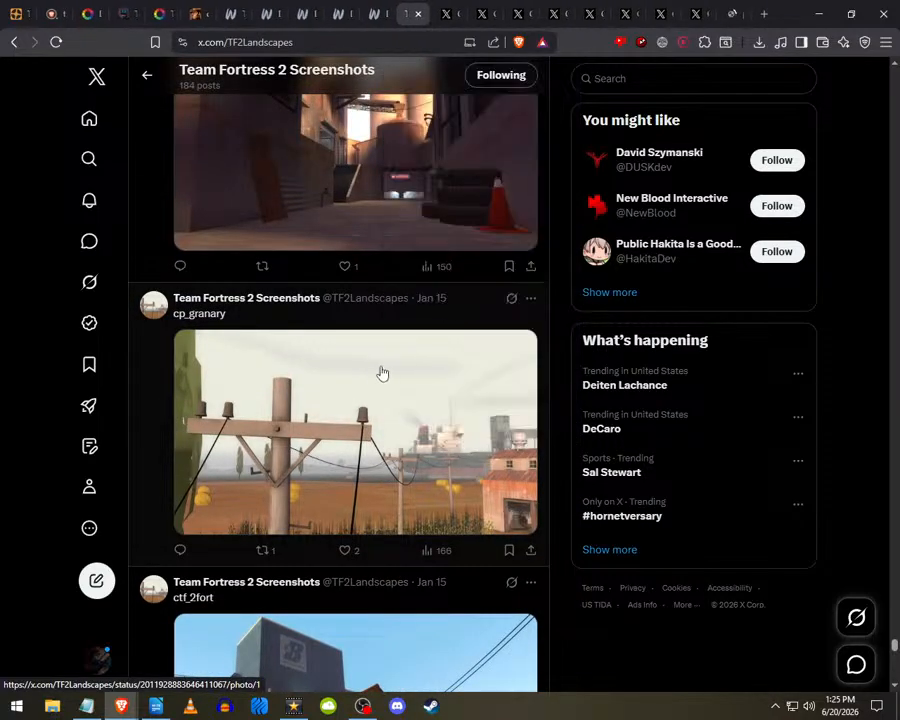
- Open the Jan 16 cp_dustbowl, both Jan 17 cp_well and the Jan 18 cp_gravelpit images in separate new tabs
{"action": "scroll", "coordinate": [384, 368], "scroll_direction": "up", "scroll_amount": 3}
{"action": "right_click", "coordinate": [366, 415]}
{"action": "left_click", "coordinate": [432, 265]}
{"action": "scroll", "coordinate": [402, 456], "scroll_direction": "up", "scroll_amount": 3}
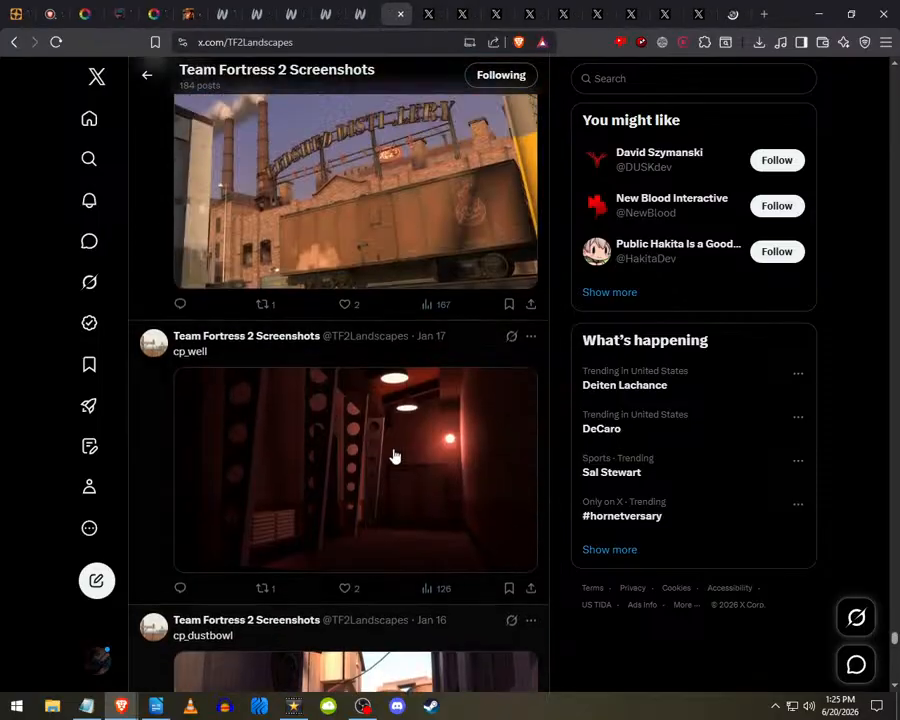
{"action": "left_click", "coordinate": [417, 328]}
{"action": "scroll", "coordinate": [388, 376], "scroll_direction": "up", "scroll_amount": 3}
{"action": "right_click", "coordinate": [349, 408]}
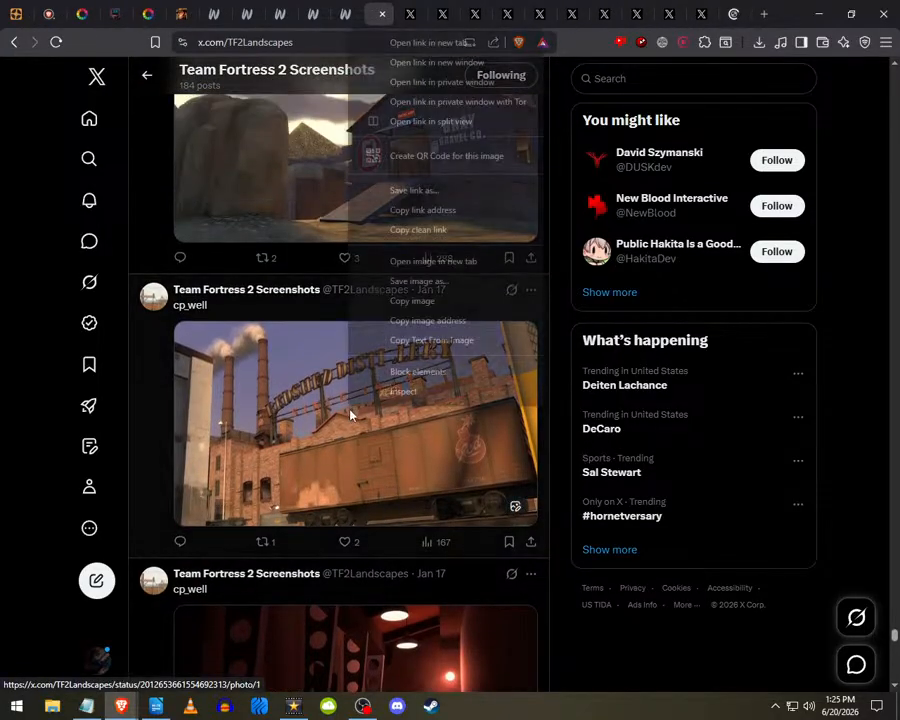
{"action": "left_click", "coordinate": [430, 261]}
{"action": "scroll", "coordinate": [380, 400], "scroll_direction": "up", "scroll_amount": 3}
{"action": "right_click", "coordinate": [377, 318]}
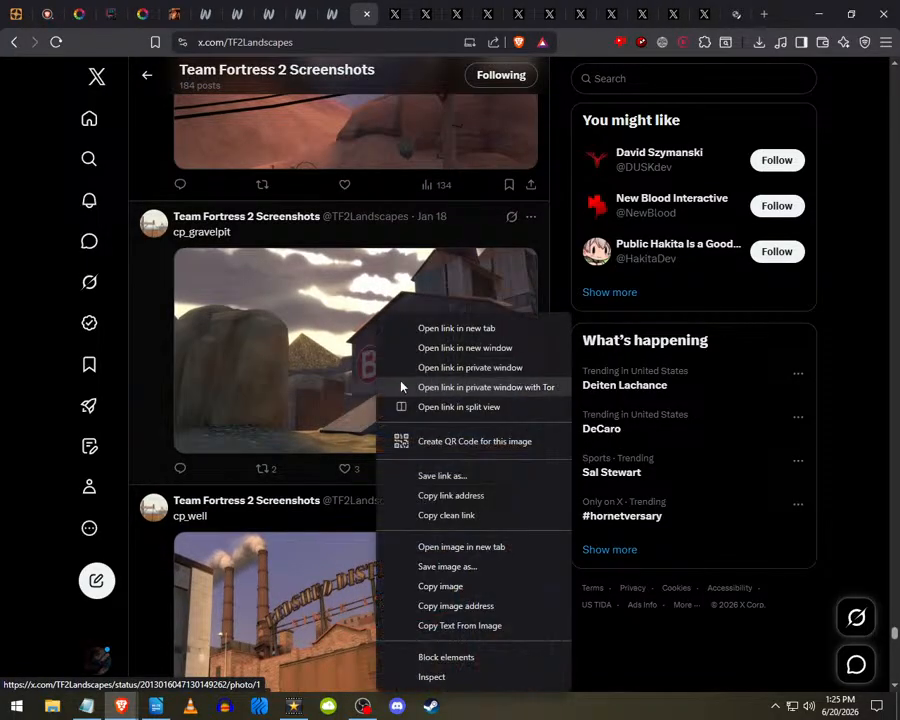
{"action": "left_click", "coordinate": [436, 545]}
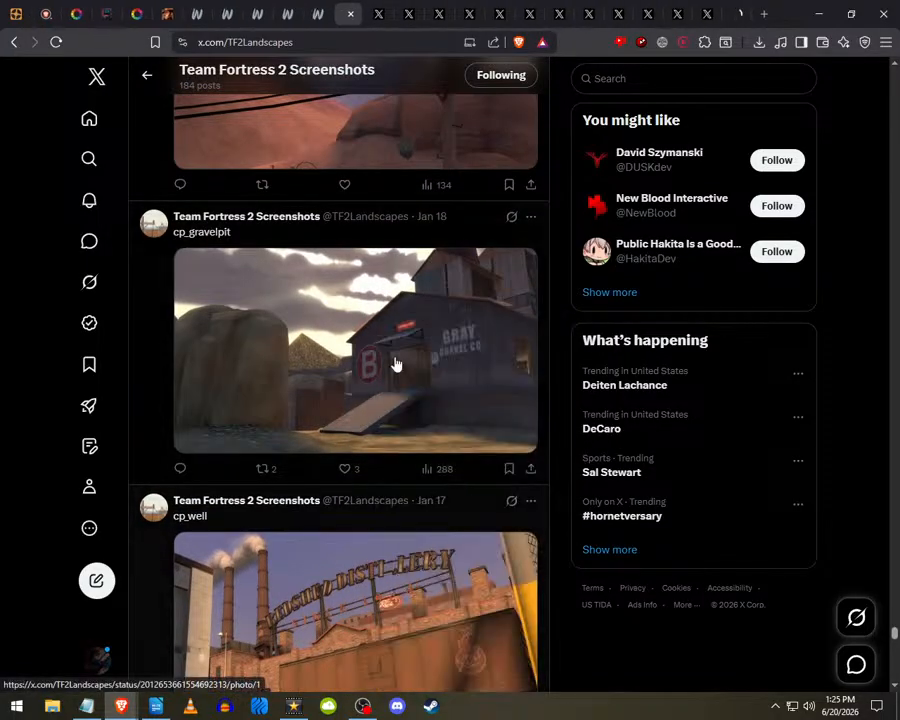
- Close the old sniper wallpaper search and download tabs between the TeamFortress.com and WallpaperCave tabs
{"action": "left_click", "coordinate": [48, 12]}
{"action": "left_click", "coordinate": [48, 12]}
{"action": "left_click", "coordinate": [48, 12]}
{"action": "left_click", "coordinate": [48, 12]}
{"action": "left_click", "coordinate": [48, 12]}
{"action": "left_click", "coordinate": [48, 13]}
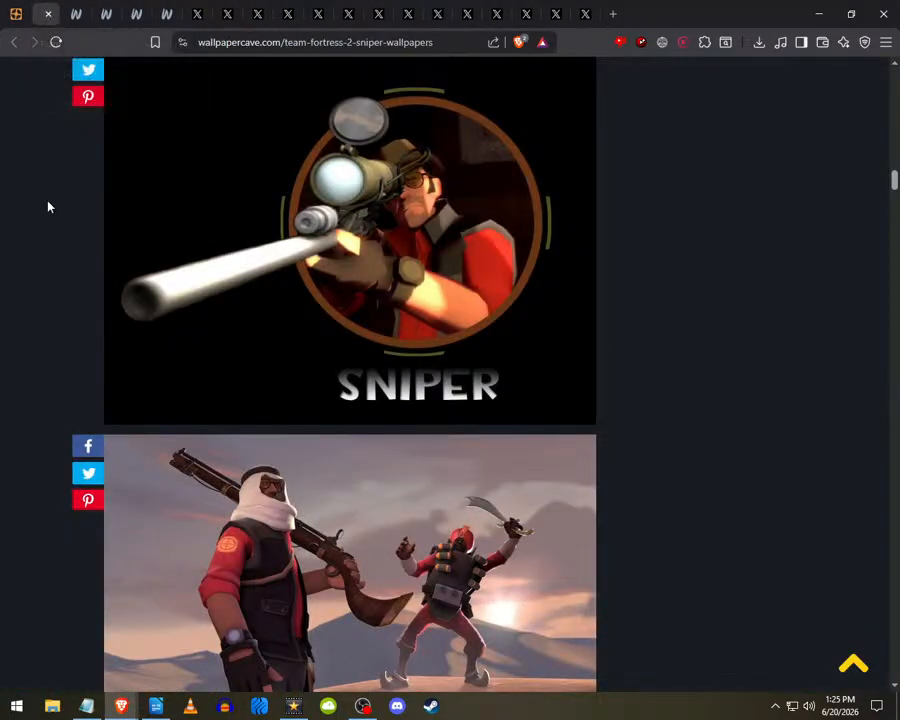
{"action": "scroll", "coordinate": [48, 205], "scroll_direction": "down", "scroll_amount": 5}
- Close all remaining WallpaperCave tabs, keeping TeamFortress.com and the Team Fortress 2 Screenshots tabs open
{"action": "left_click", "coordinate": [4, 9]}
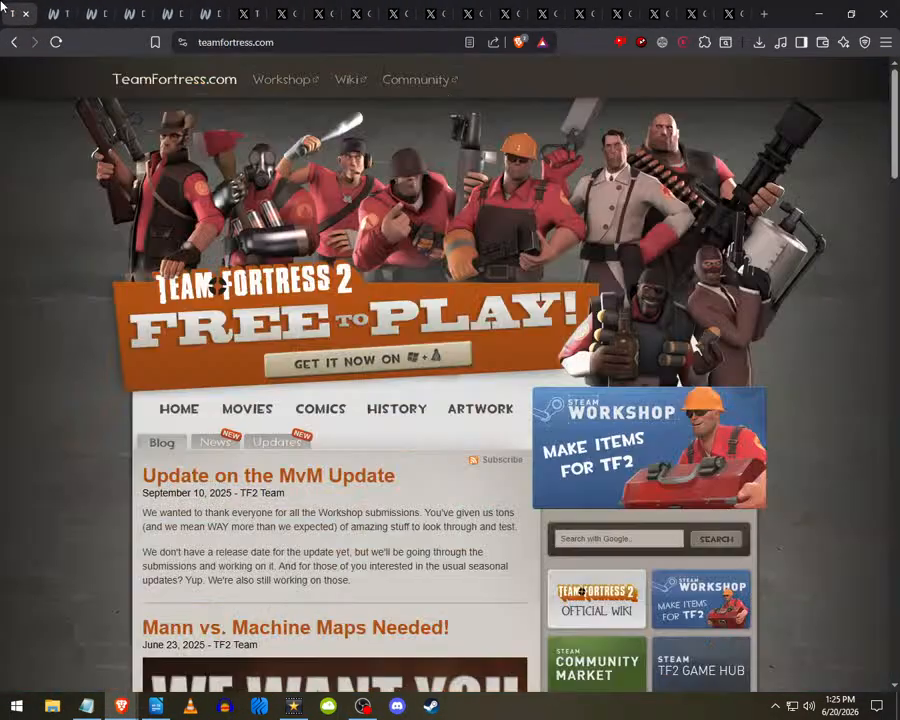
{"action": "left_click", "coordinate": [64, 14]}
{"action": "left_click", "coordinate": [64, 14]}
{"action": "left_click", "coordinate": [64, 14]}
{"action": "left_click", "coordinate": [64, 14]}
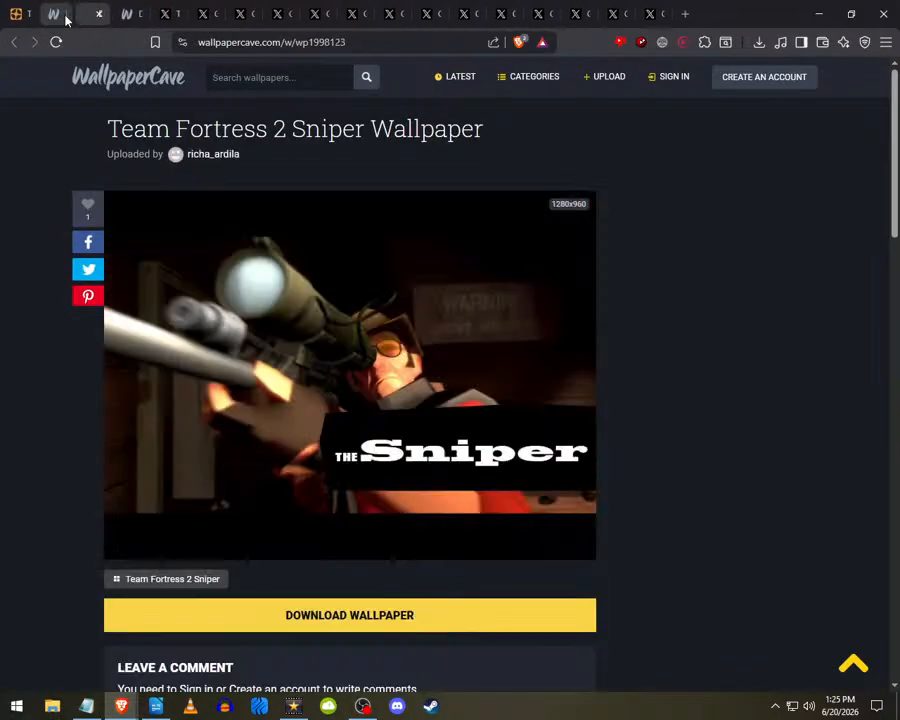
{"action": "left_click", "coordinate": [63, 14]}
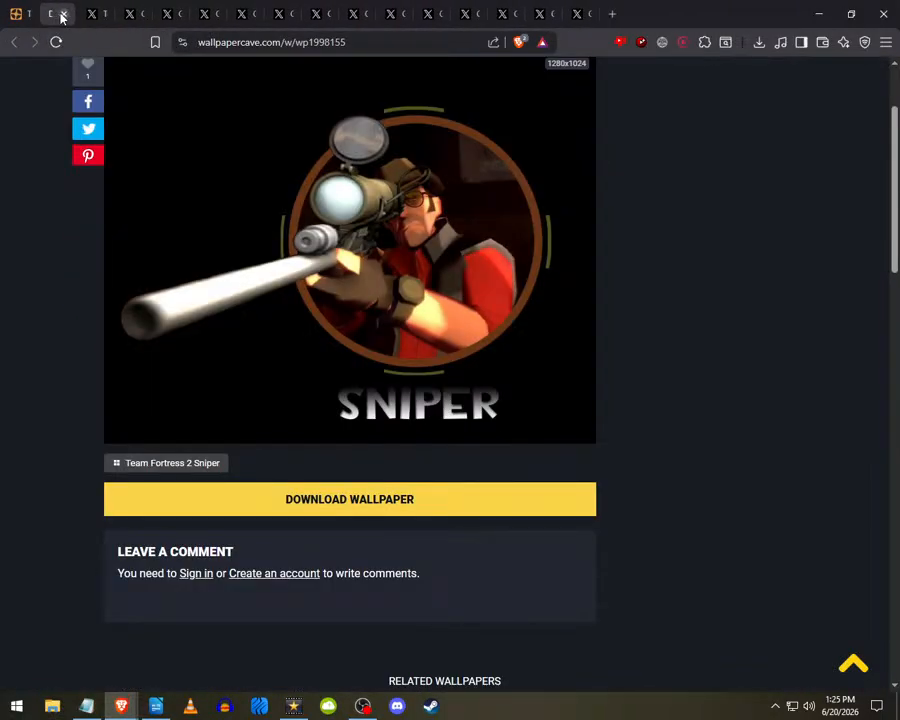
{"action": "left_click", "coordinate": [62, 14]}
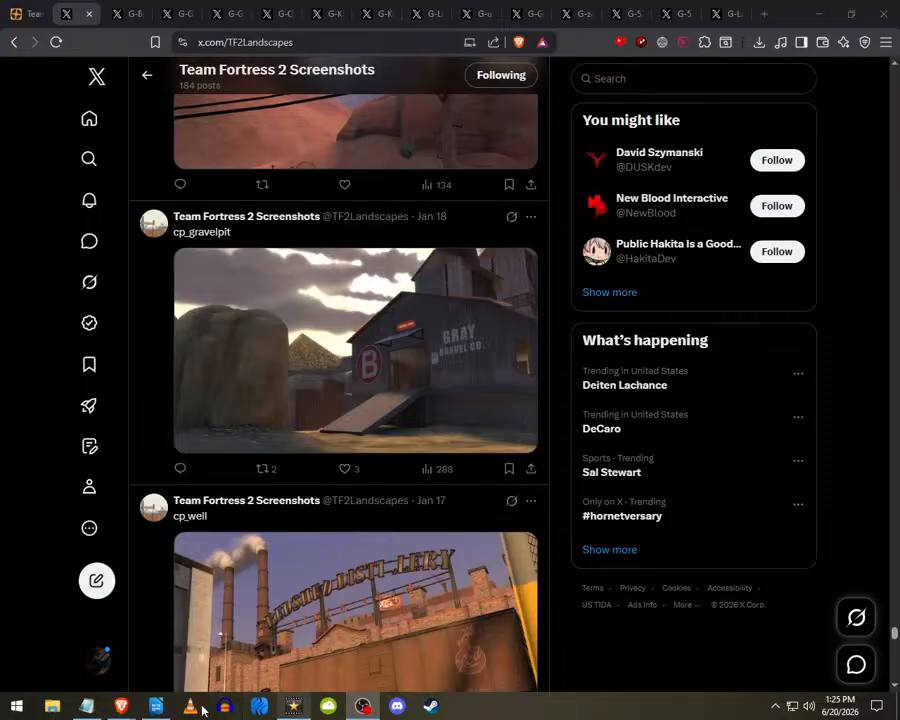
- Switch to VideoPad and delete the sniper wallpaper clip from Video Track 1
{"action": "left_click", "coordinate": [291, 707]}
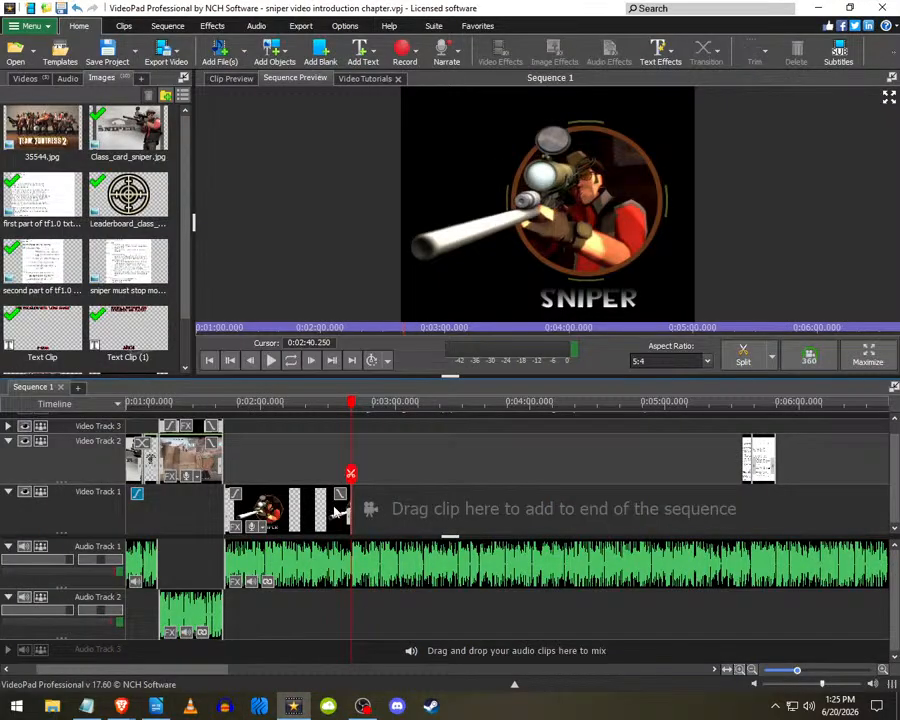
{"action": "scroll", "coordinate": [338, 490], "scroll_direction": "up", "scroll_amount": 2}
{"action": "scroll", "coordinate": [338, 486], "scroll_direction": "down", "scroll_amount": 1}
{"action": "left_click", "coordinate": [314, 503]}
{"action": "key", "text": "Delete"}
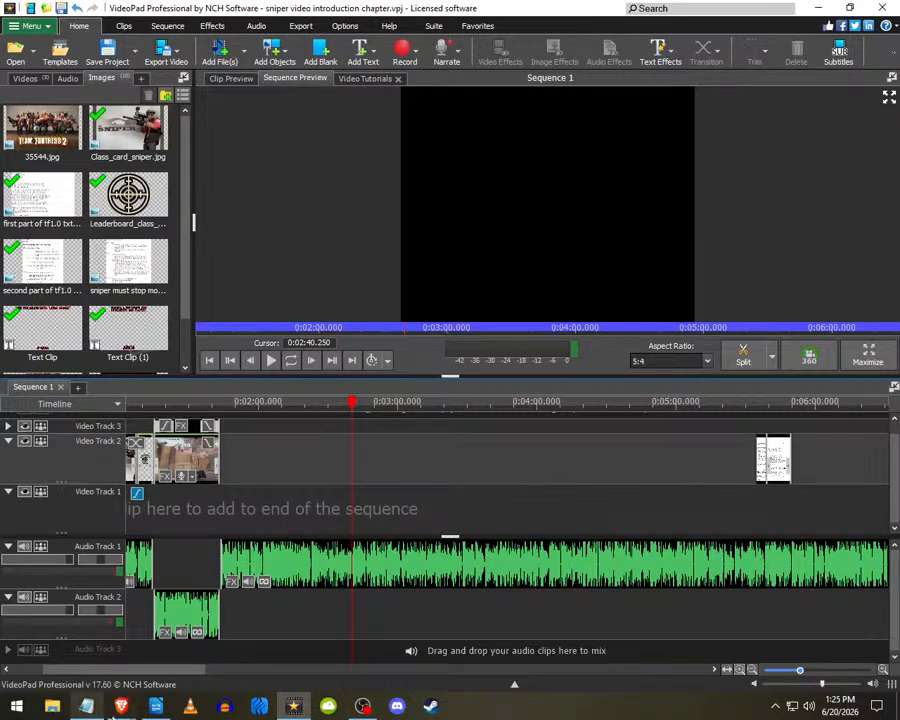
- Return to the browser and open the enlarged Jan 6 pl_goldrush post image in a new tab at full size
{"action": "left_click", "coordinate": [131, 708]}
{"action": "left_click", "coordinate": [231, 645]}
{"action": "left_click", "coordinate": [138, 9]}
{"action": "right_click", "coordinate": [447, 311]}
{"action": "left_click", "coordinate": [400, 362]}
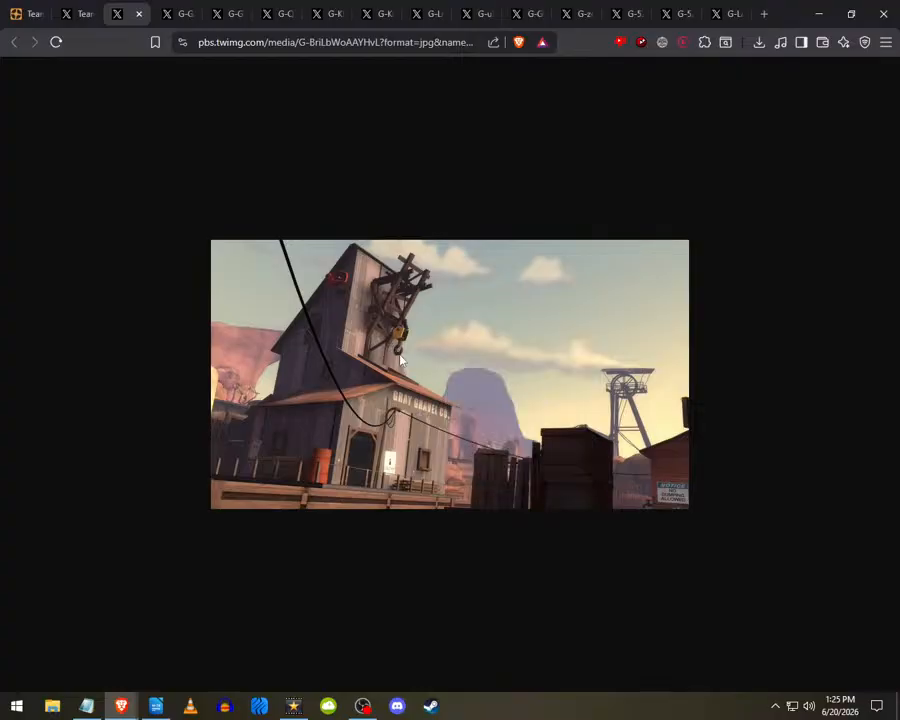
{"action": "left_click", "coordinate": [62, 13]}
{"action": "scroll", "coordinate": [845, 245], "scroll_direction": "down", "scroll_amount": 20}
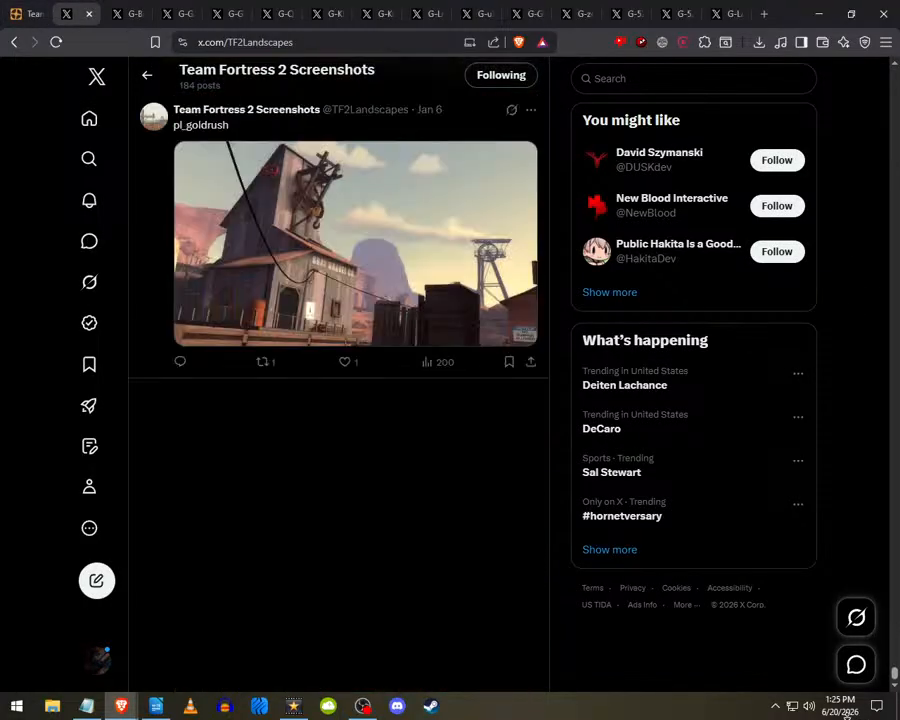
{"action": "left_click", "coordinate": [355, 307]}
{"action": "right_click", "coordinate": [357, 331]}
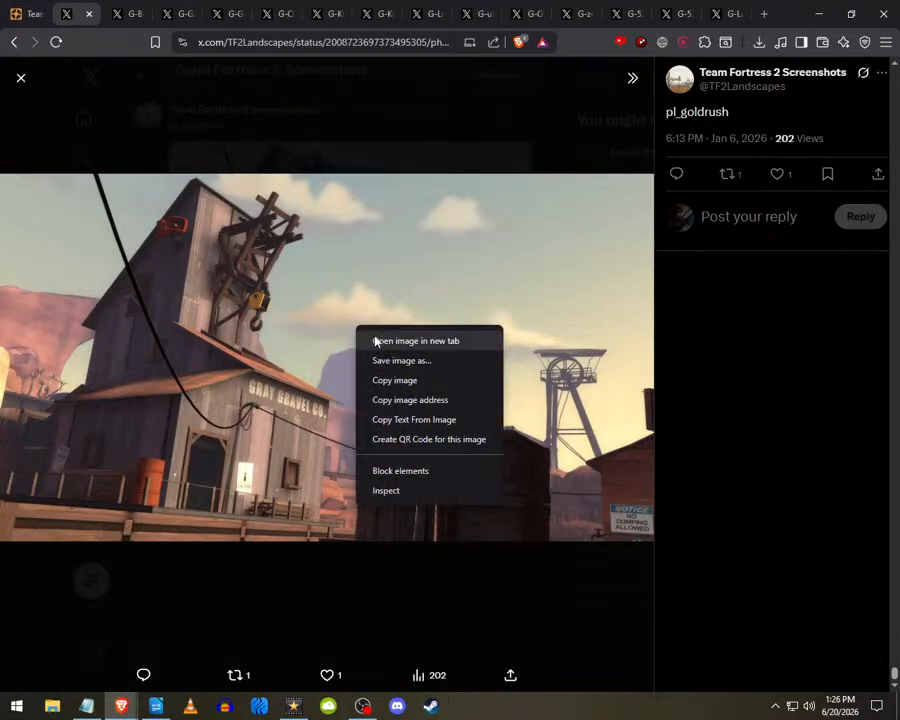
{"action": "left_click", "coordinate": [372, 339]}
{"action": "left_click", "coordinate": [728, 13]}
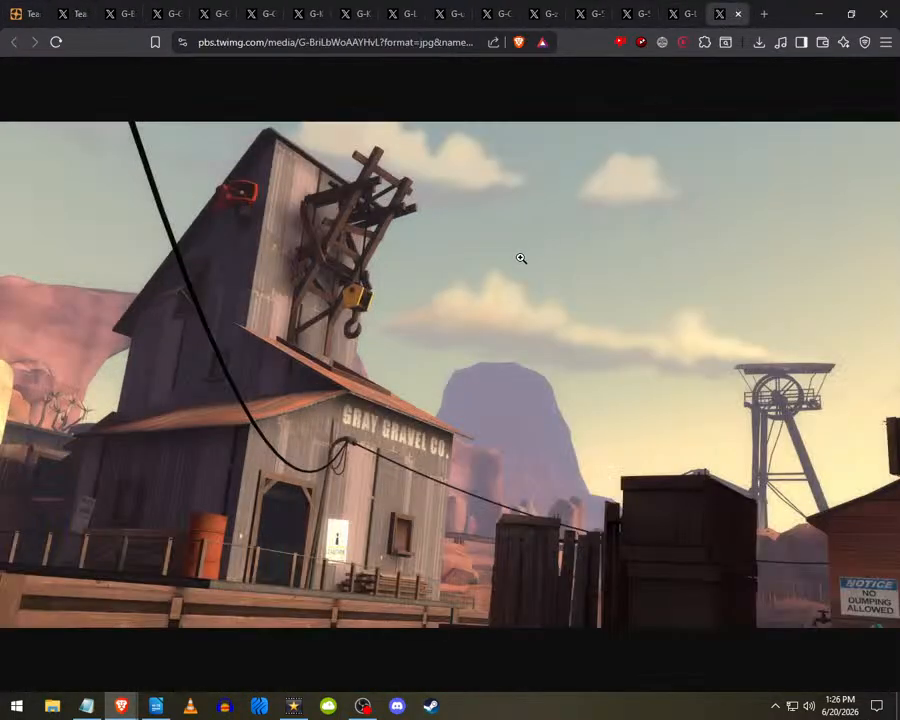
- Close all the previously opened small map image tabs, keeping only the full-size pl_goldrush image tab
{"action": "left_click", "coordinate": [115, 9]}
{"action": "left_click", "coordinate": [162, 8]}
{"action": "left_click", "coordinate": [135, 13]}
{"action": "left_click", "coordinate": [134, 15]}
{"action": "left_click", "coordinate": [134, 15]}
{"action": "left_click", "coordinate": [134, 15]}
{"action": "left_click", "coordinate": [134, 15]}
{"action": "left_click", "coordinate": [134, 15]}
{"action": "left_click", "coordinate": [134, 15]}
{"action": "left_click", "coordinate": [134, 15]}
{"action": "left_click", "coordinate": [134, 15]}
{"action": "left_click", "coordinate": [134, 15]}
{"action": "left_click", "coordinate": [134, 15]}
{"action": "left_click", "coordinate": [134, 15]}
{"action": "left_click", "coordinate": [134, 15]}
{"action": "left_click", "coordinate": [134, 15]}
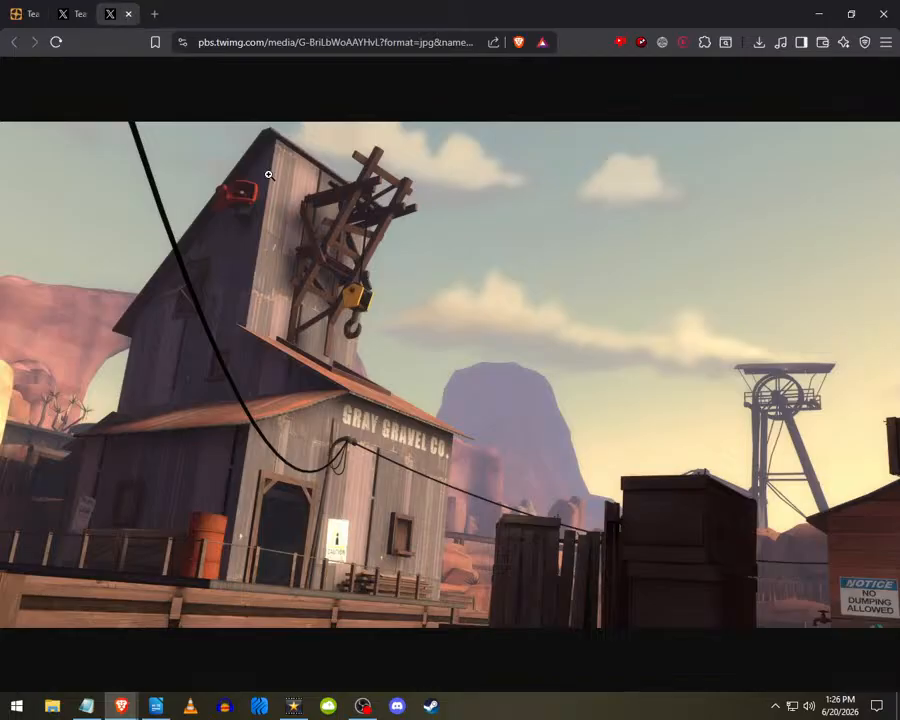
- While saving the pl_goldrush image, create a Pictures folder named "sniper manifesto background images (remember to credit tf2landscapes on twitter)"
{"action": "right_click", "coordinate": [328, 234]}
{"action": "left_click", "coordinate": [350, 264]}
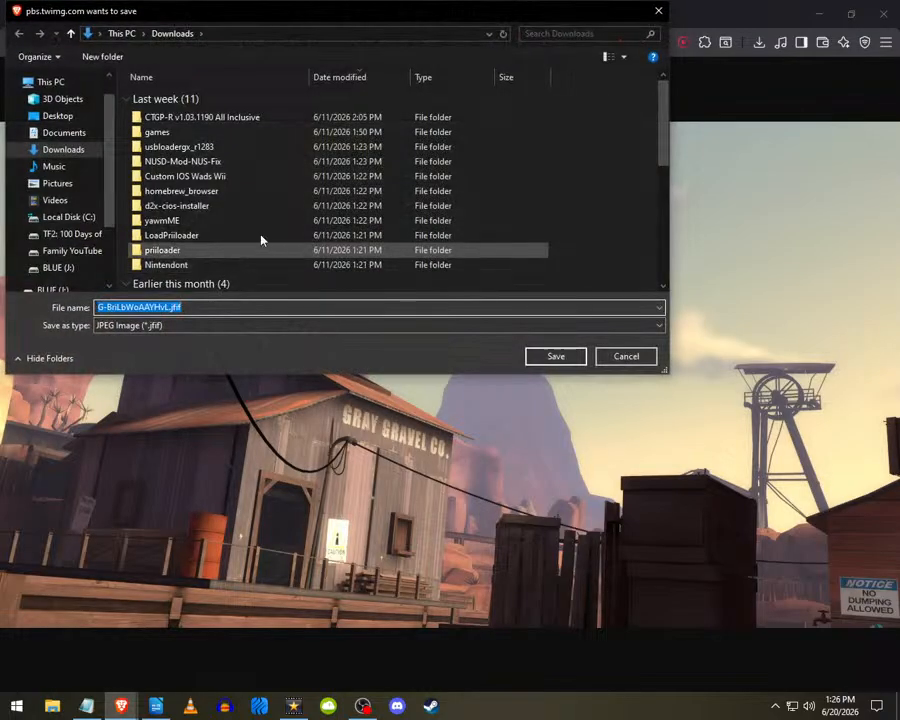
{"action": "left_click", "coordinate": [50, 185]}
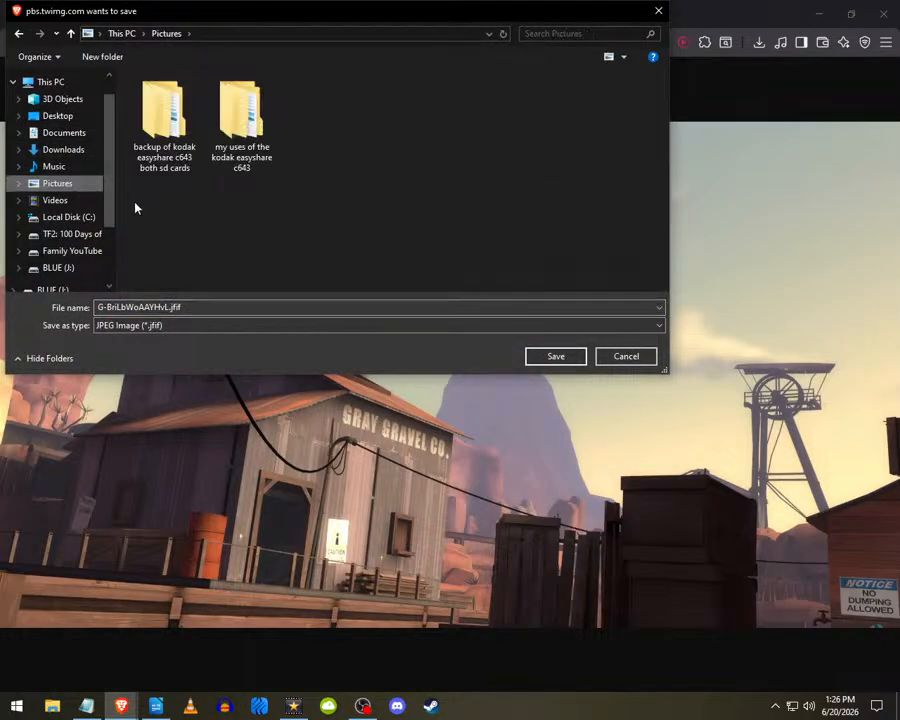
{"action": "right_click", "coordinate": [324, 207]}
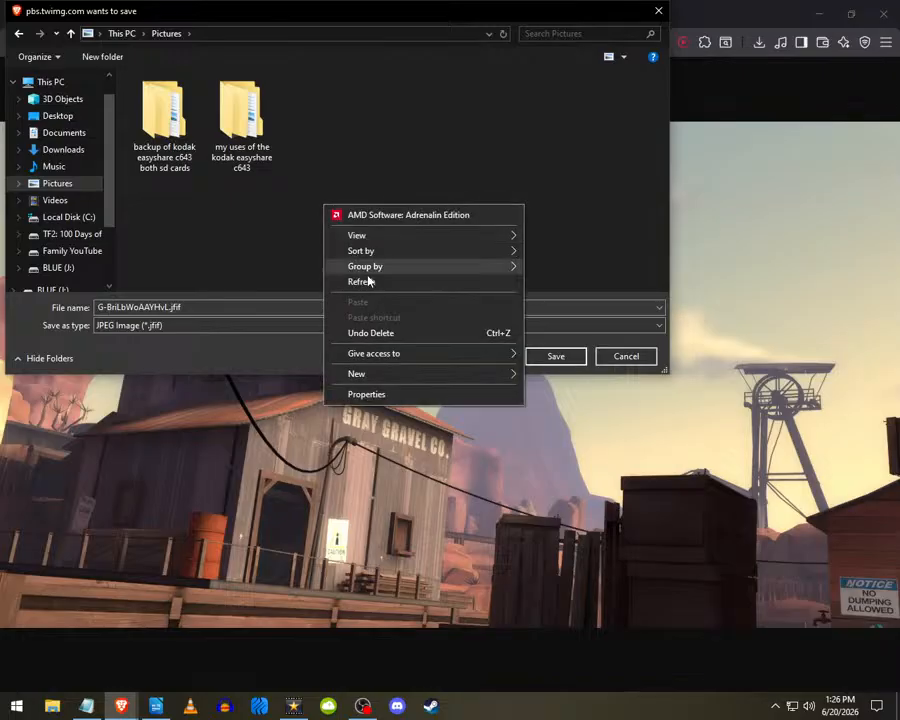
{"action": "mouse_move", "coordinate": [505, 373]}
{"action": "left_click", "coordinate": [552, 373]}
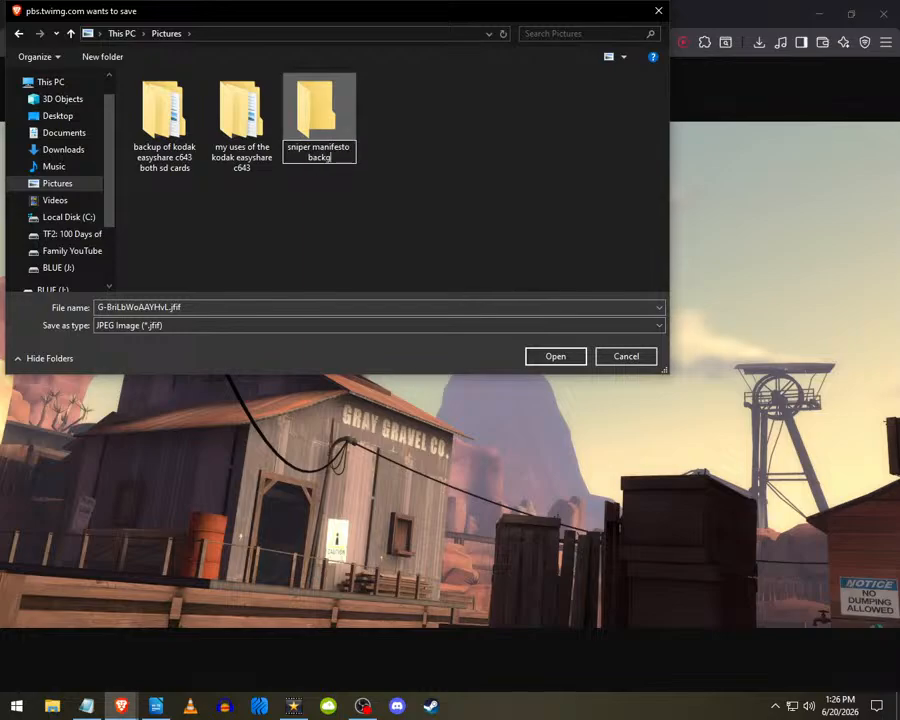
{"action": "type", "text": "images (remember to credit "}
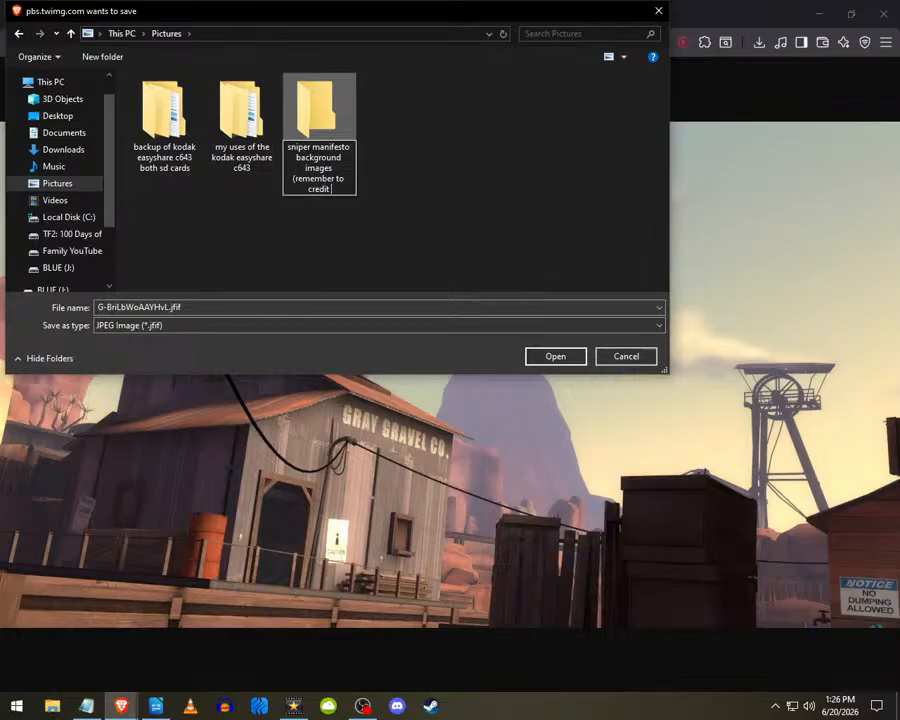
{"action": "type", "text": "tf2landscapes on twitter"}
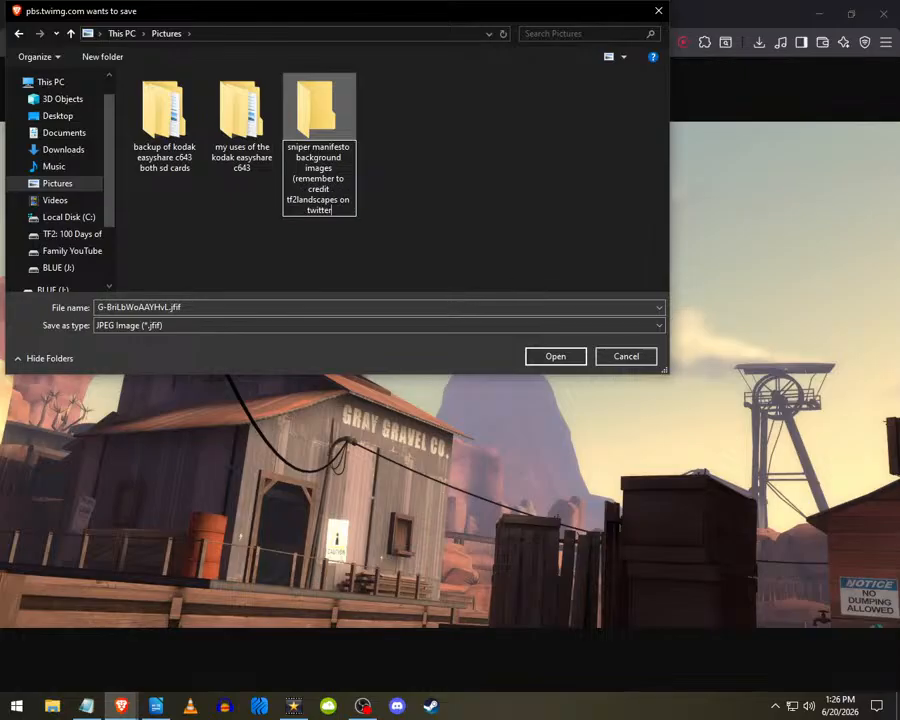
{"action": "type", "text": ")"}
{"action": "key", "text": "Return"}
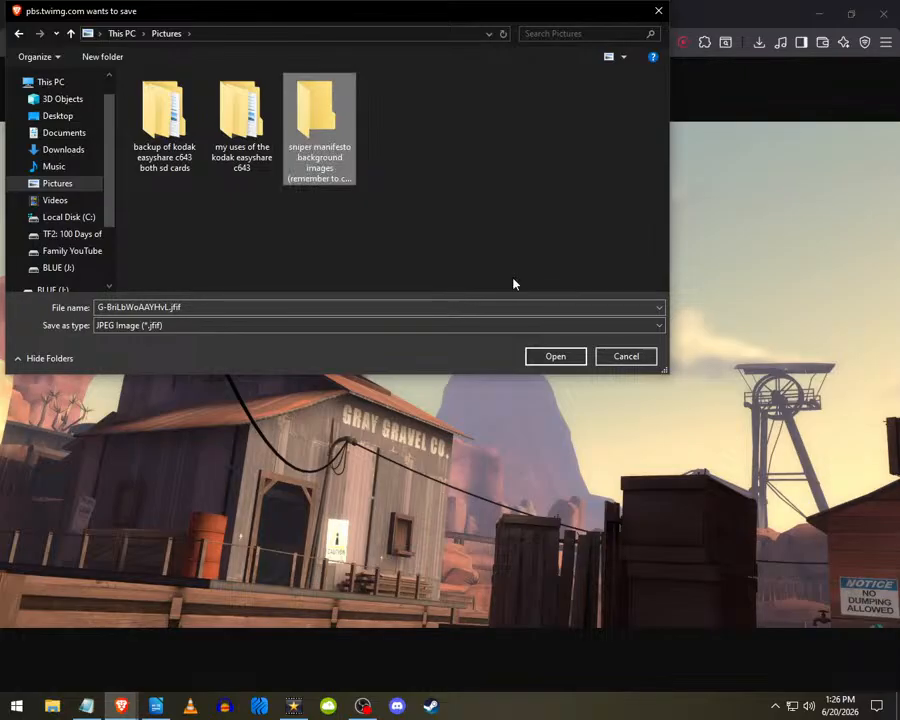
- Save the pl_goldrush image in the new sniper manifesto folder as G-BriLbWoAAYHvL.jpg
{"action": "double_click", "coordinate": [340, 116]}
{"action": "left_click", "coordinate": [396, 307]}
{"action": "left_click", "coordinate": [401, 307]}
{"action": "left_click", "coordinate": [355, 327]}
{"action": "left_click", "coordinate": [354, 327]}
{"action": "left_click", "coordinate": [241, 305]}
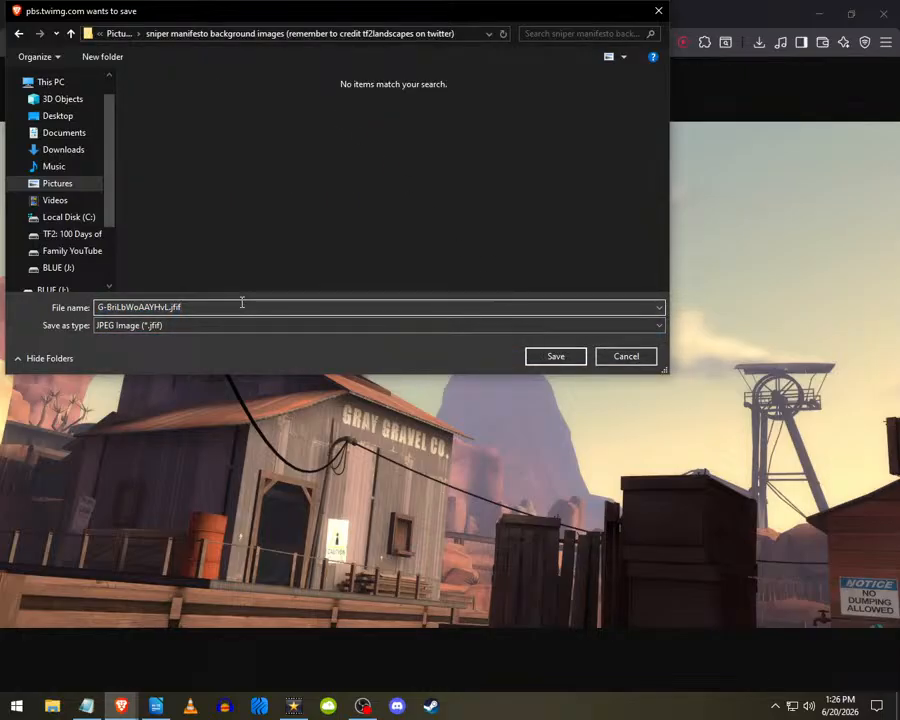
{"action": "type", "text": "g"}
{"action": "key", "text": "Return"}
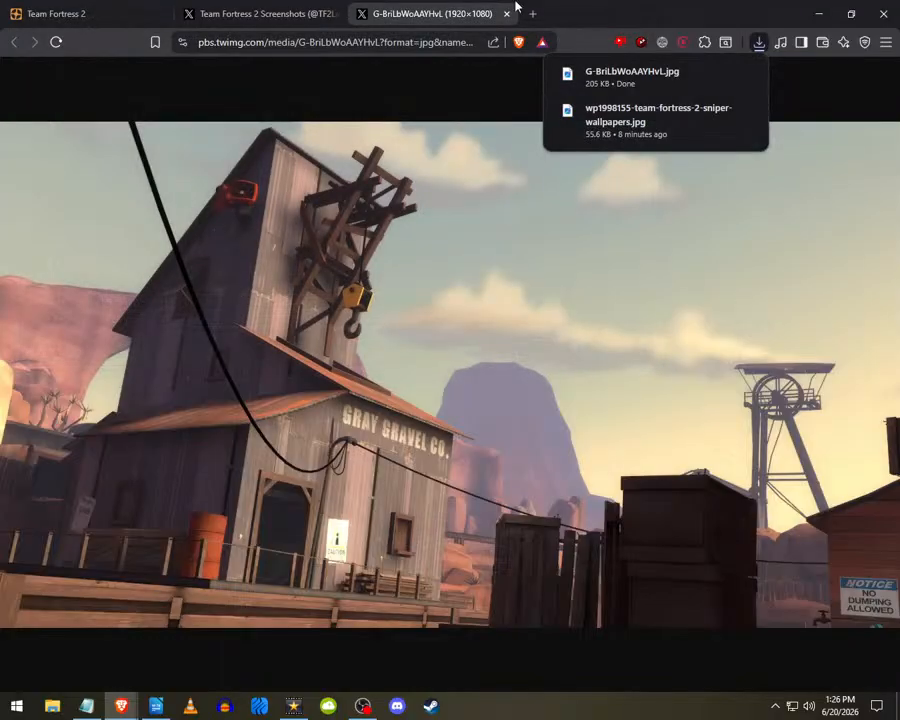
{"action": "left_click", "coordinate": [254, 10]}
{"action": "left_click", "coordinate": [243, 578]}
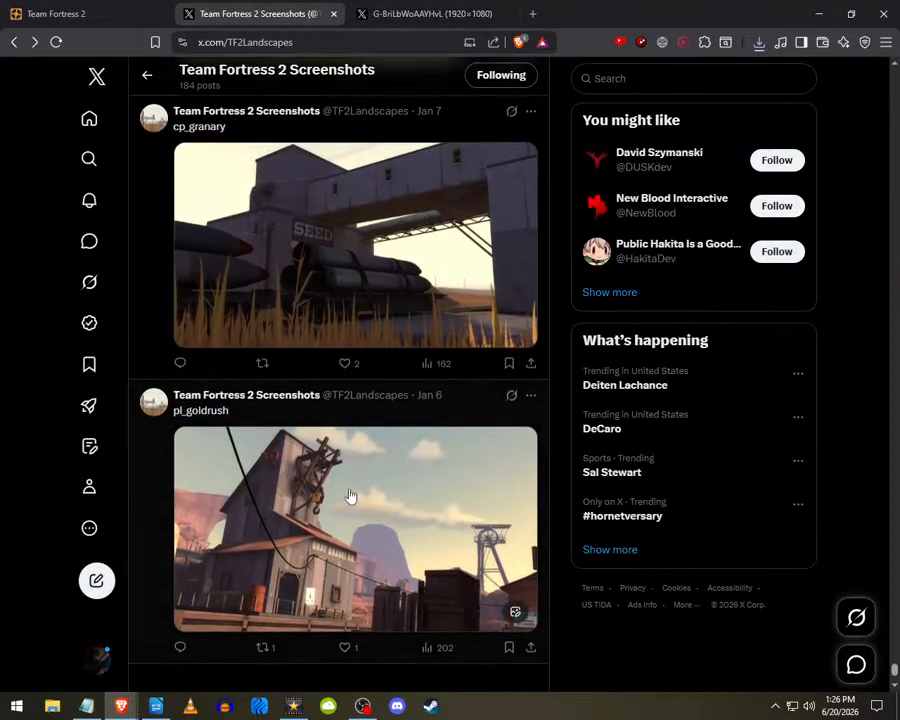
{"action": "scroll", "coordinate": [352, 494], "scroll_direction": "up", "scroll_amount": 3}
{"action": "left_click", "coordinate": [324, 540]}
{"action": "right_click", "coordinate": [346, 373]}
{"action": "left_click", "coordinate": [382, 402]}
{"action": "left_click", "coordinate": [250, 307]}
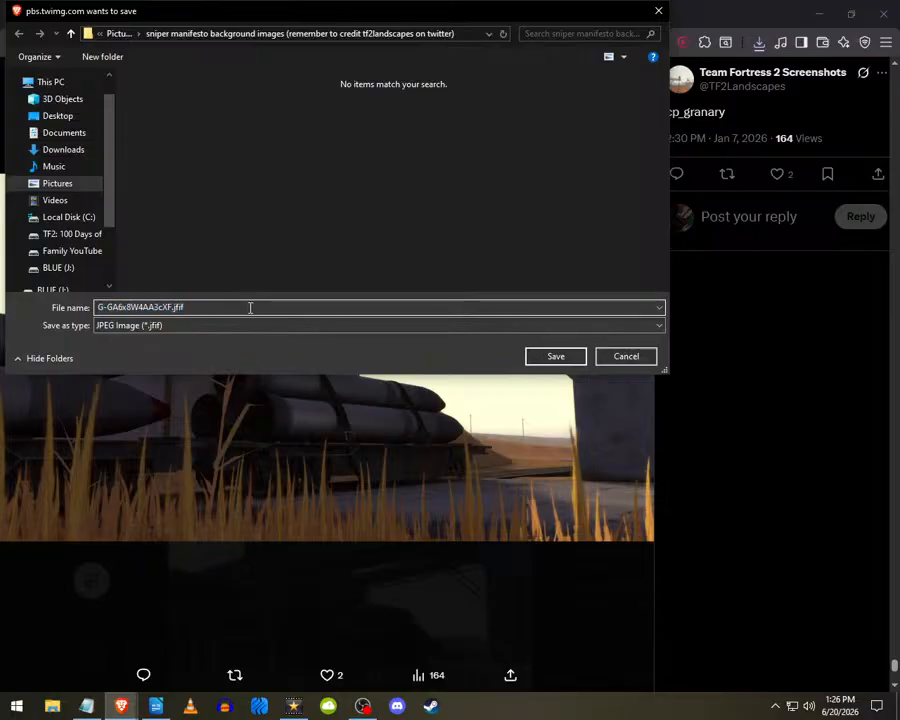
{"action": "key", "text": "Return"}
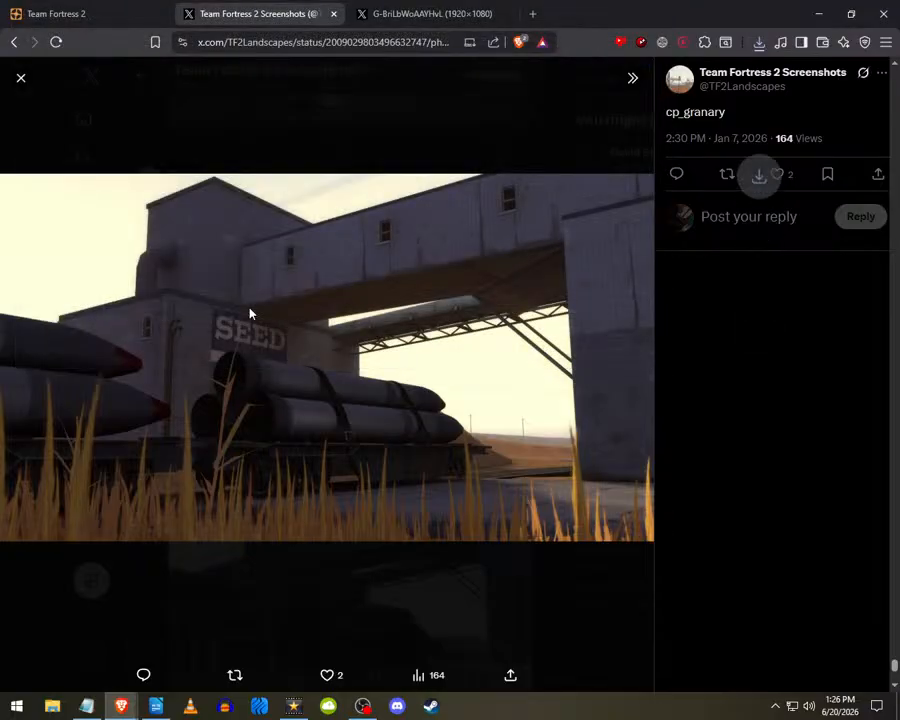
{"action": "left_click", "coordinate": [255, 540]}
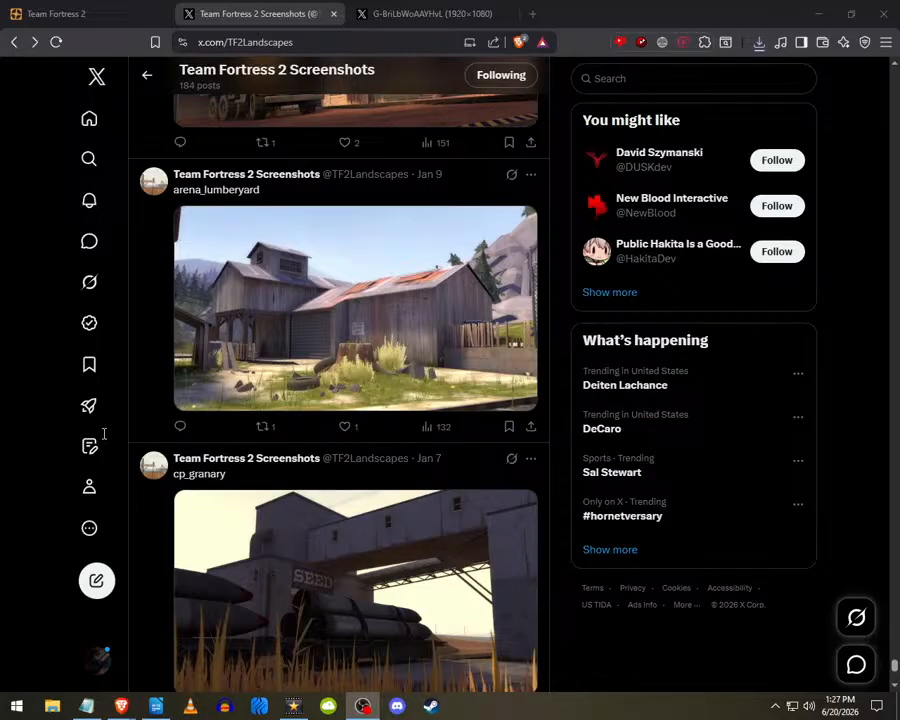
- Import both saved map images from the sniper manifesto Pictures folder into VideoPad's image bin, and close File Explorer
{"action": "left_click", "coordinate": [293, 706]}
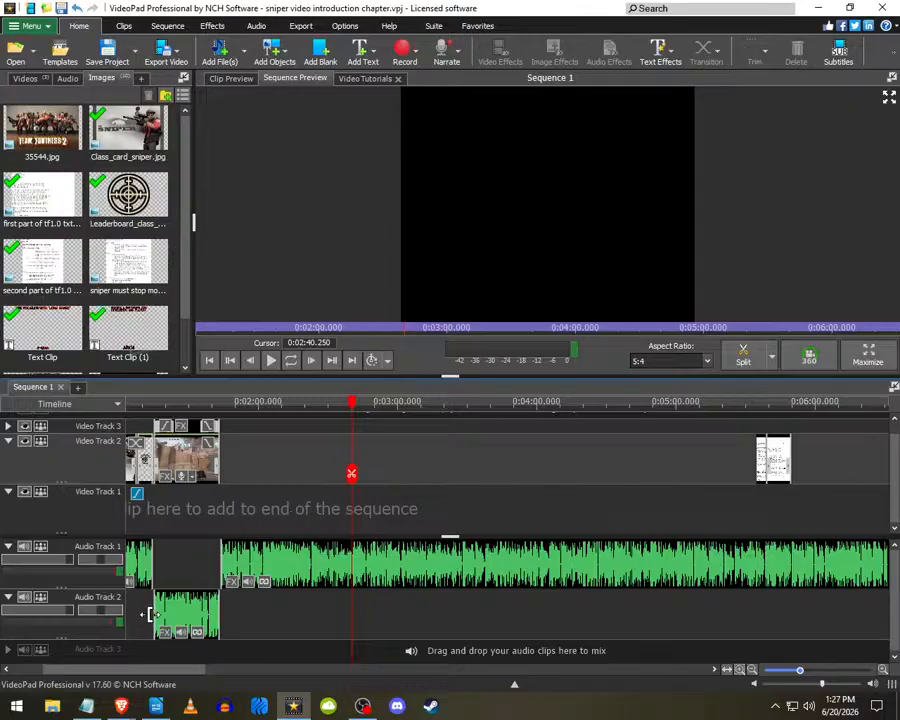
{"action": "key", "text": "super+e"}
{"action": "left_click", "coordinate": [421, 376]}
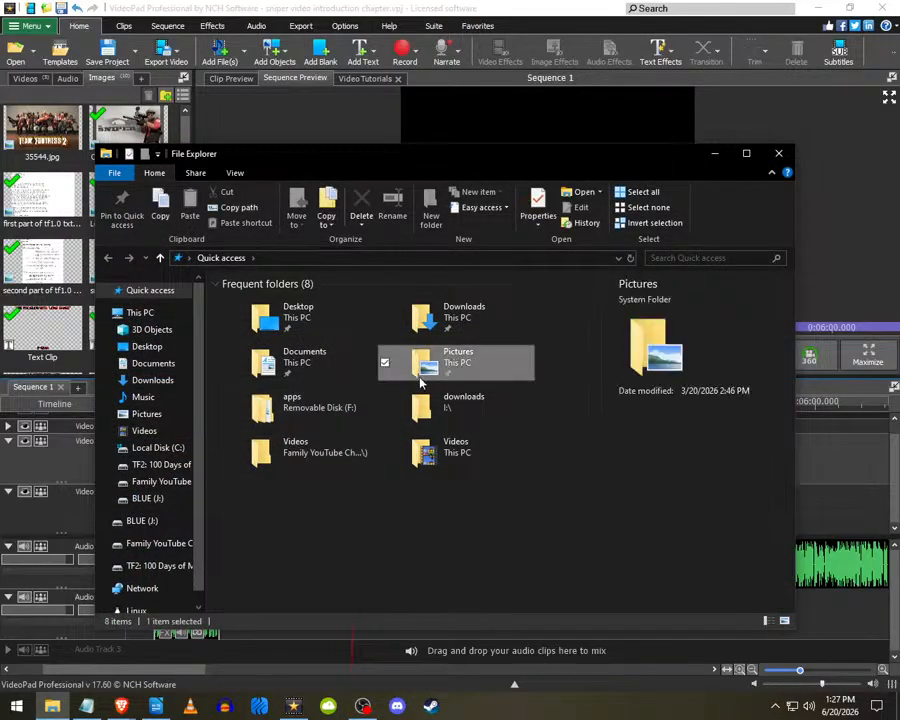
{"action": "double_click", "coordinate": [447, 372]}
{"action": "double_click", "coordinate": [419, 322]}
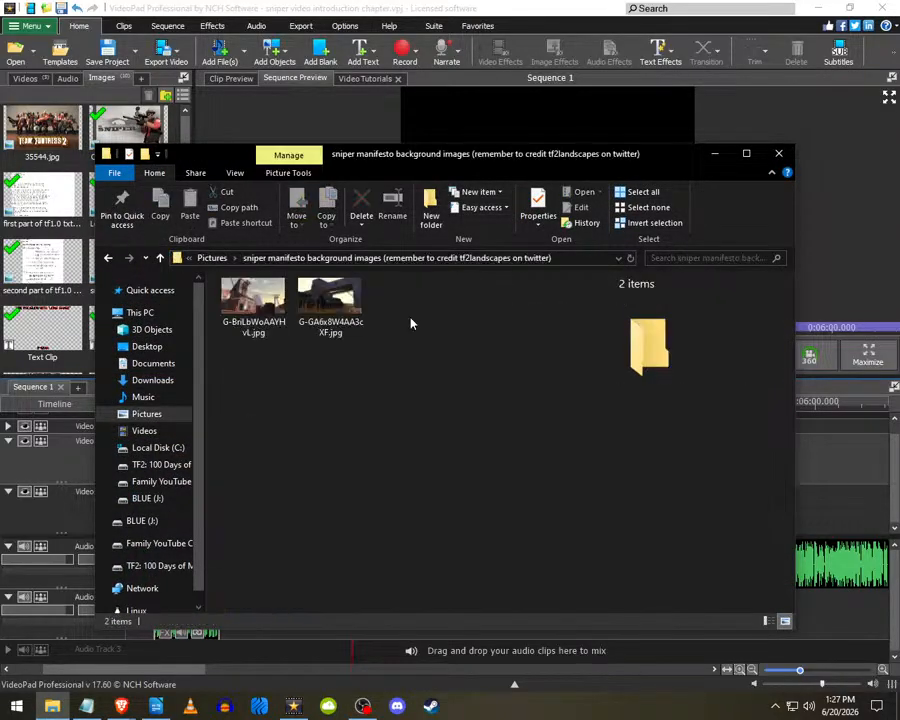
{"action": "left_click_drag", "start_coordinate": [263, 396], "coordinate": [380, 296]}
{"action": "left_click_drag", "start_coordinate": [252, 305], "coordinate": [50, 300]}
{"action": "left_click", "coordinate": [779, 153]}
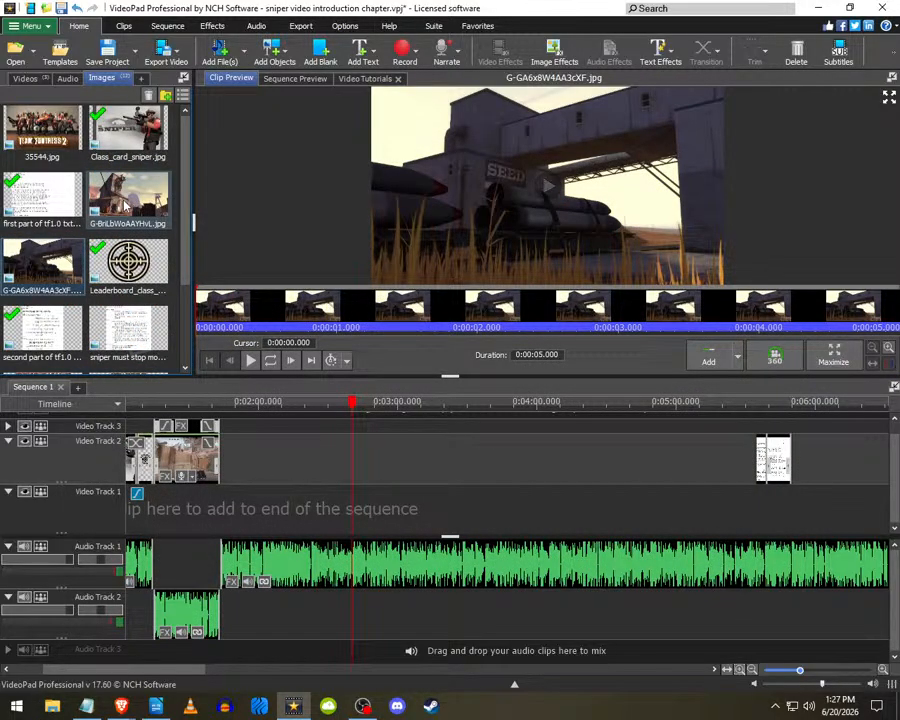
- Place the pl_goldrush image on Video Track 1 at the start of the long narration
{"action": "left_click", "coordinate": [127, 208]}
{"action": "scroll", "coordinate": [190, 489], "scroll_direction": "up", "scroll_amount": 5}
{"action": "left_click", "coordinate": [307, 508]}
{"action": "left_click_drag", "start_coordinate": [57, 240], "coordinate": [298, 512]}
{"action": "scroll", "coordinate": [433, 500], "scroll_direction": "down", "scroll_amount": 3}
{"action": "left_click", "coordinate": [415, 466]}
{"action": "scroll", "coordinate": [485, 512], "scroll_direction": "up", "scroll_amount": 3}
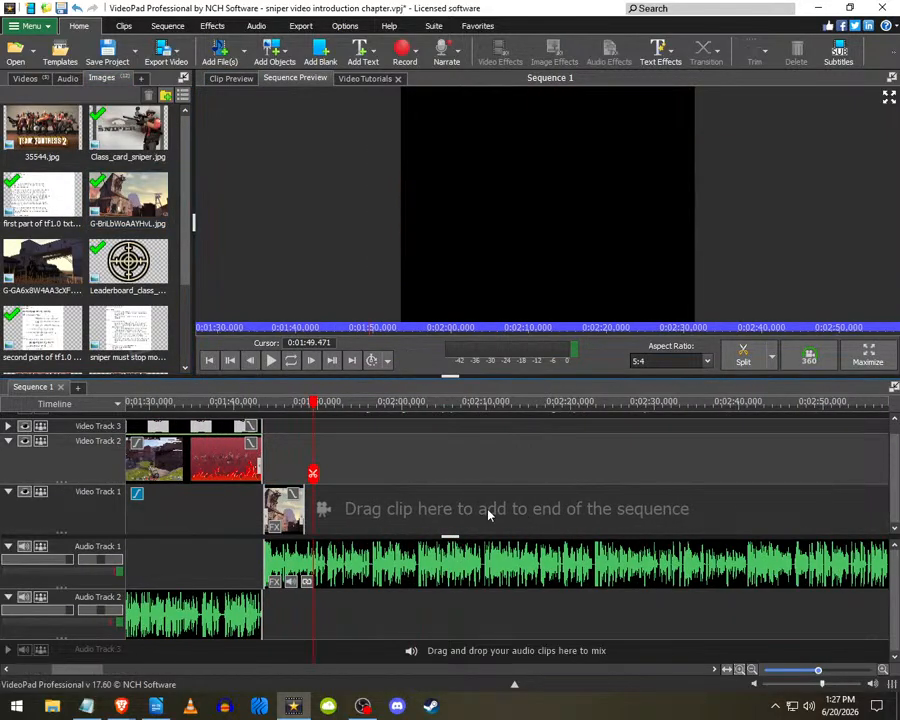
{"action": "left_click", "coordinate": [255, 512]}
{"action": "scroll", "coordinate": [265, 371], "scroll_direction": "down", "scroll_amount": 3}
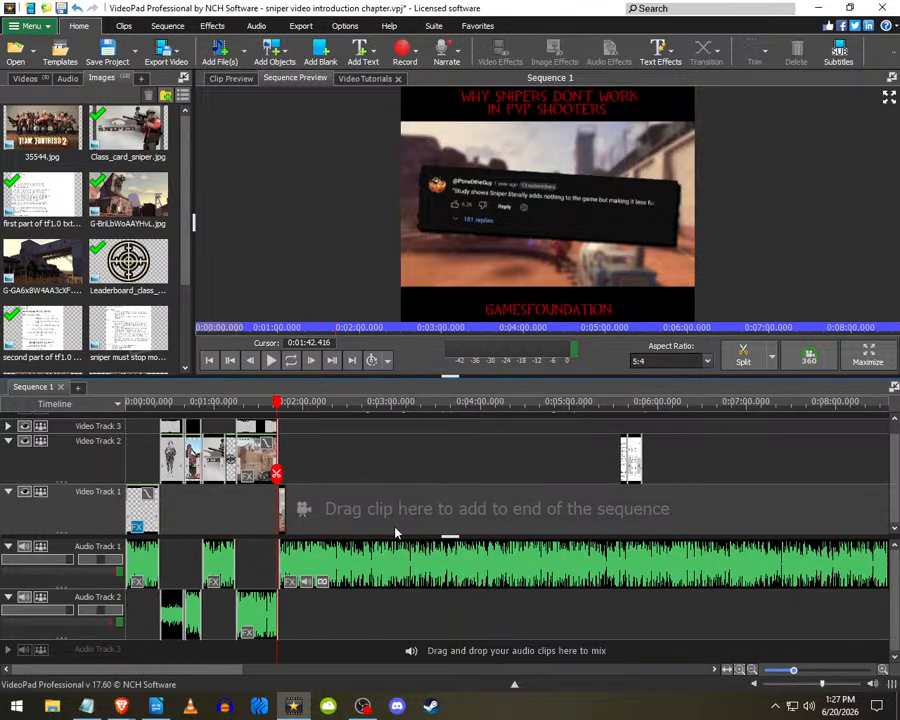
- Extend the pl_goldrush clip on Video Track 1 so that it ends at about 2:36
{"action": "left_click", "coordinate": [209, 360]}
{"action": "scroll", "coordinate": [100, 472], "scroll_direction": "up", "scroll_amount": 3}
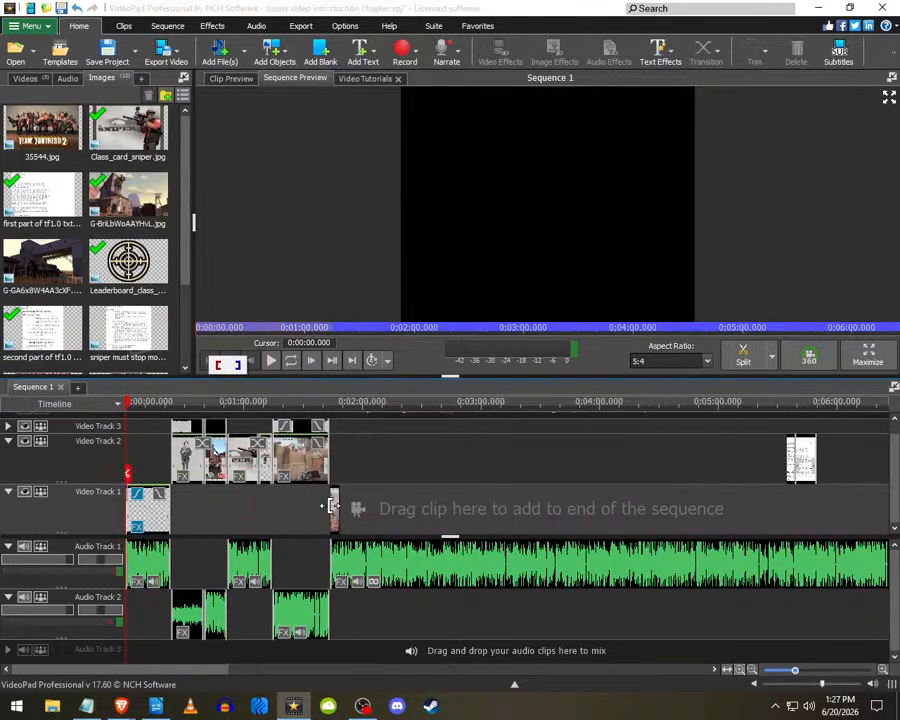
{"action": "left_click_drag", "start_coordinate": [335, 505], "coordinate": [434, 505]}
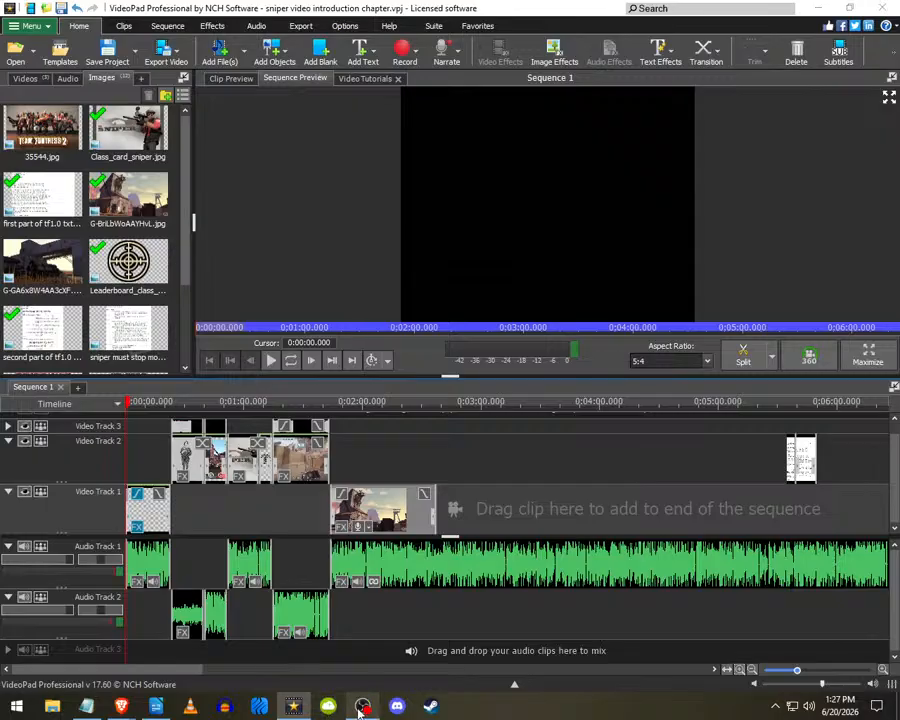
- Play the sequence from the beginning to review the edit
{"action": "left_click", "coordinate": [293, 708]}
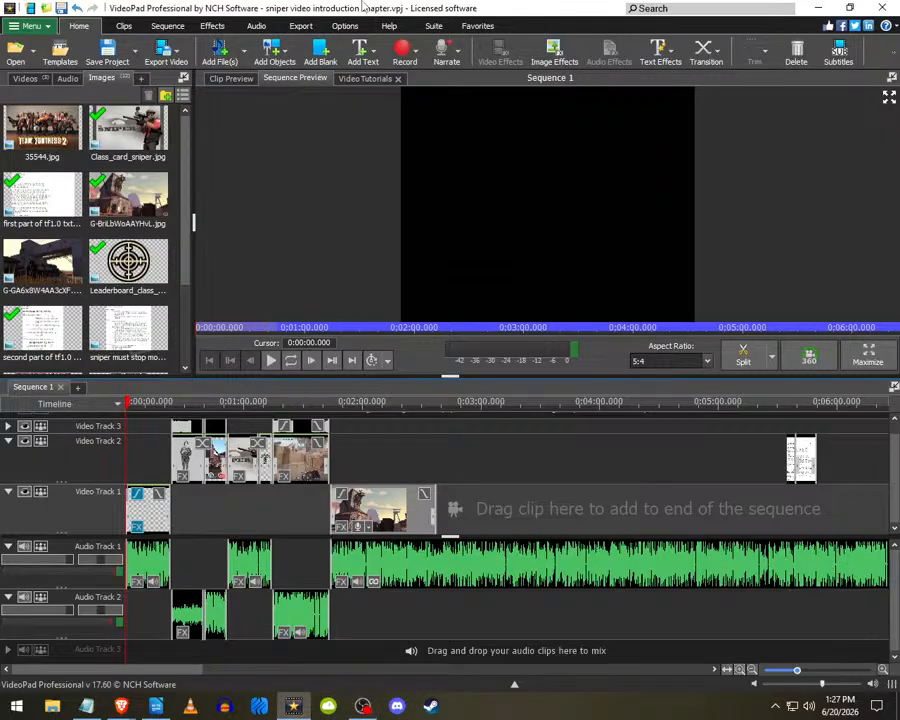
{"action": "key", "text": "space"}
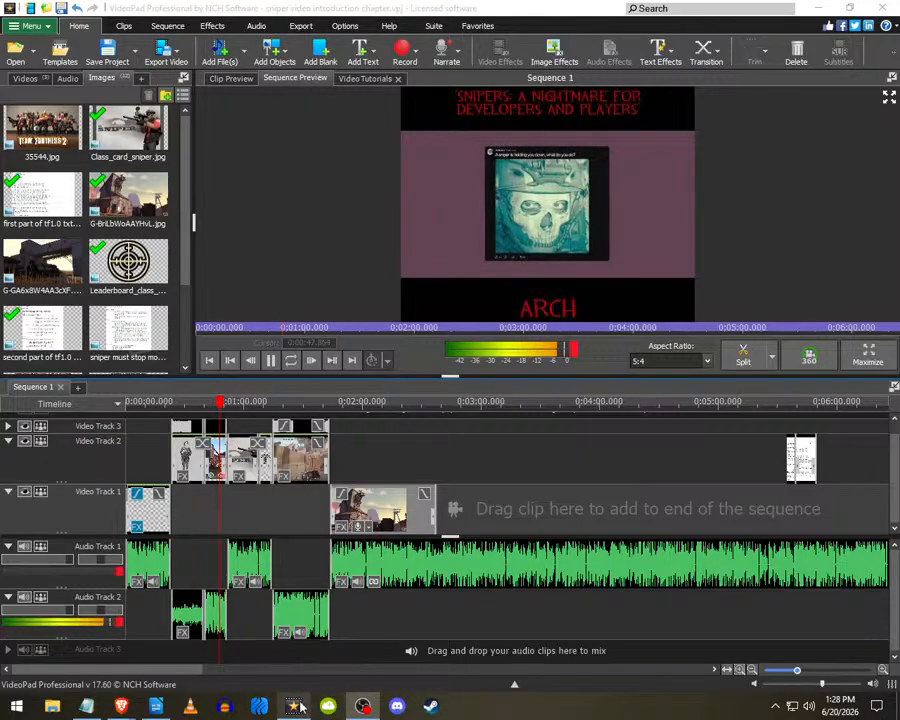
{"action": "mouse_move", "coordinate": [301, 706]}
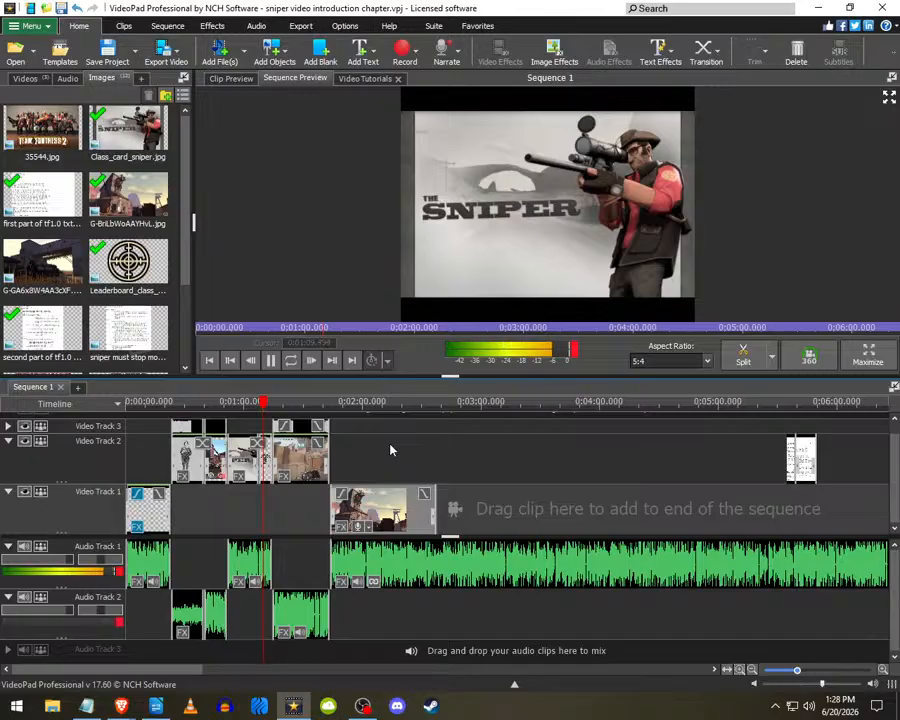
- Replay the sequence from about 1:08 to check the crosshair image over the sniper class card on Video Track 2
{"action": "scroll", "coordinate": [301, 490], "scroll_direction": "up", "scroll_amount": 5}
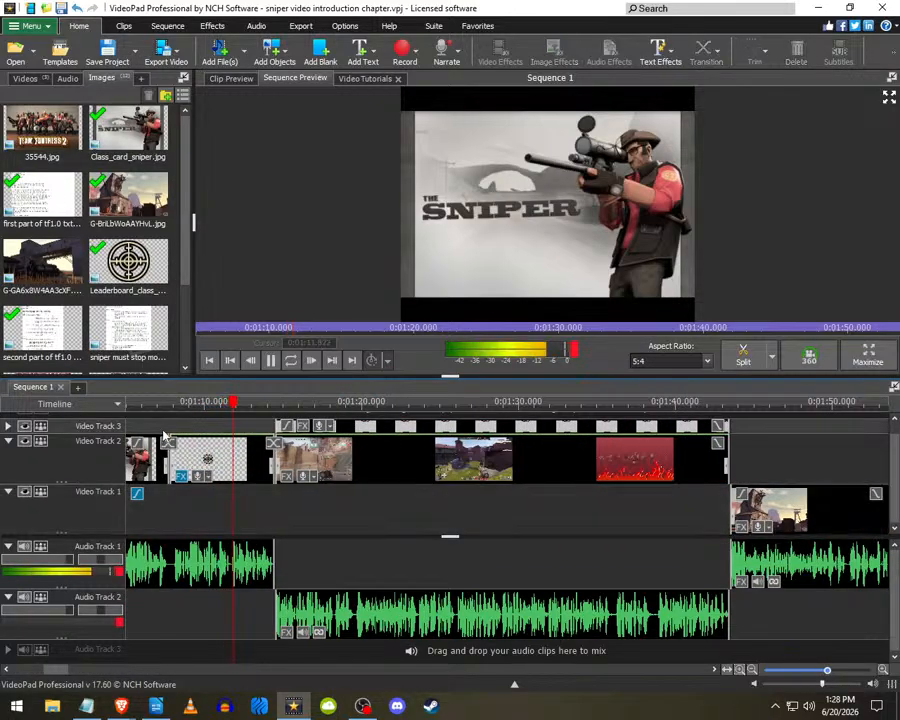
{"action": "left_click", "coordinate": [170, 428]}
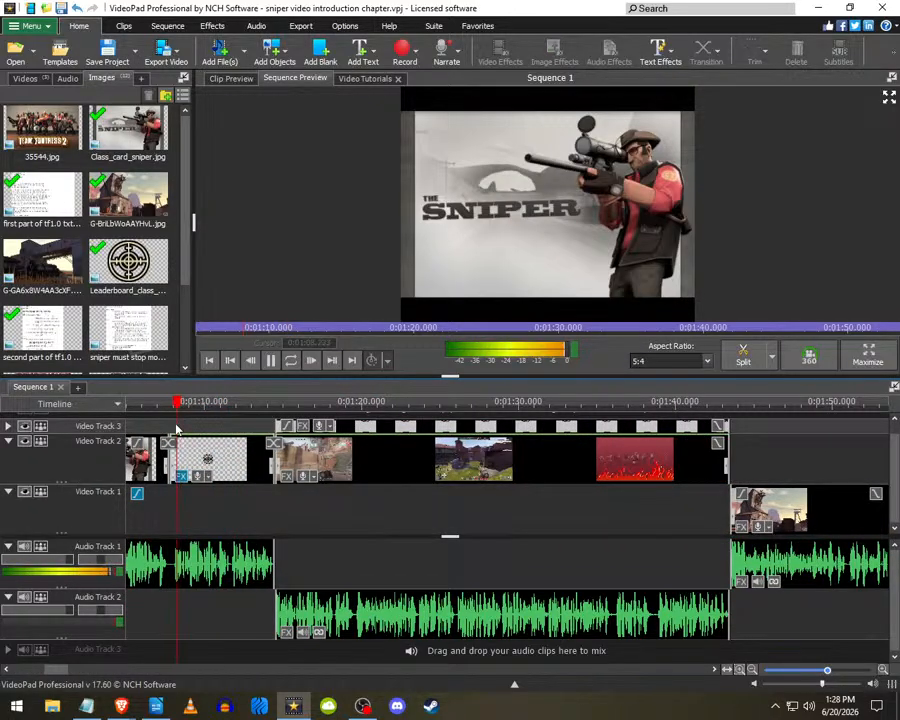
{"action": "key", "text": "space"}
{"action": "left_click", "coordinate": [240, 420]}
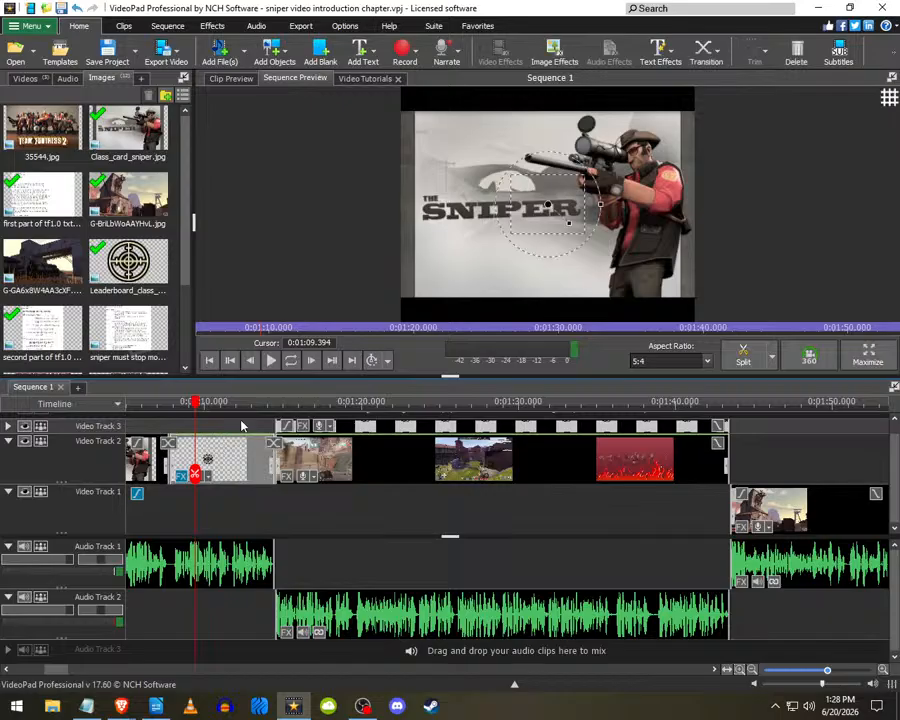
{"action": "mouse_move", "coordinate": [277, 328]}
{"action": "left_mouse_down"}
{"action": "mouse_move", "coordinate": [217, 332]}
{"action": "mouse_move", "coordinate": [270, 332]}
{"action": "left_mouse_up"}
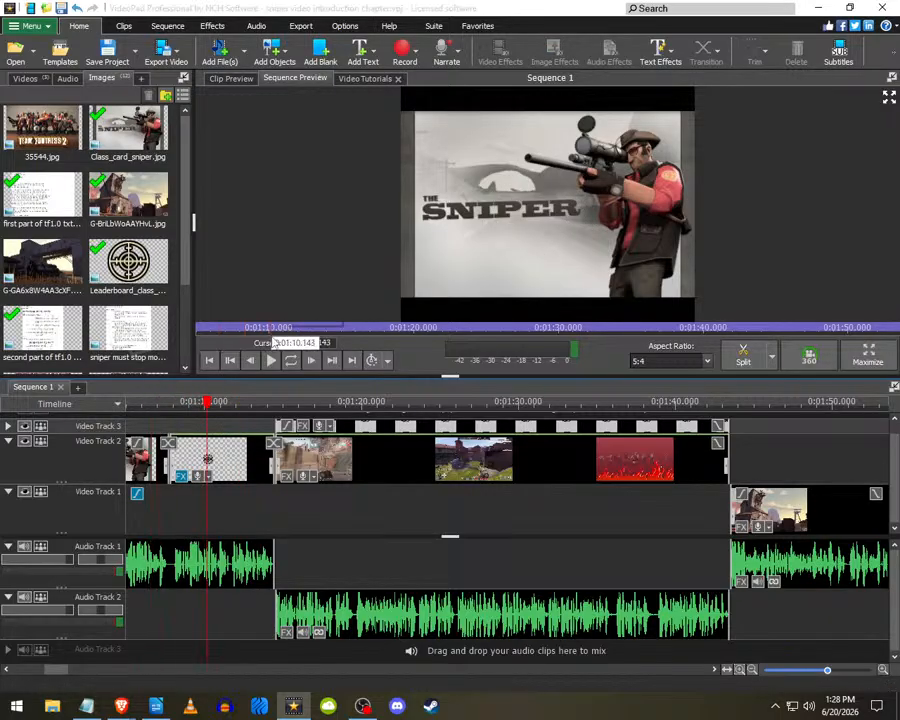
{"action": "scroll", "coordinate": [361, 480], "scroll_direction": "down", "scroll_amount": 3}
{"action": "scroll", "coordinate": [361, 480], "scroll_direction": "down", "scroll_amount": 2}
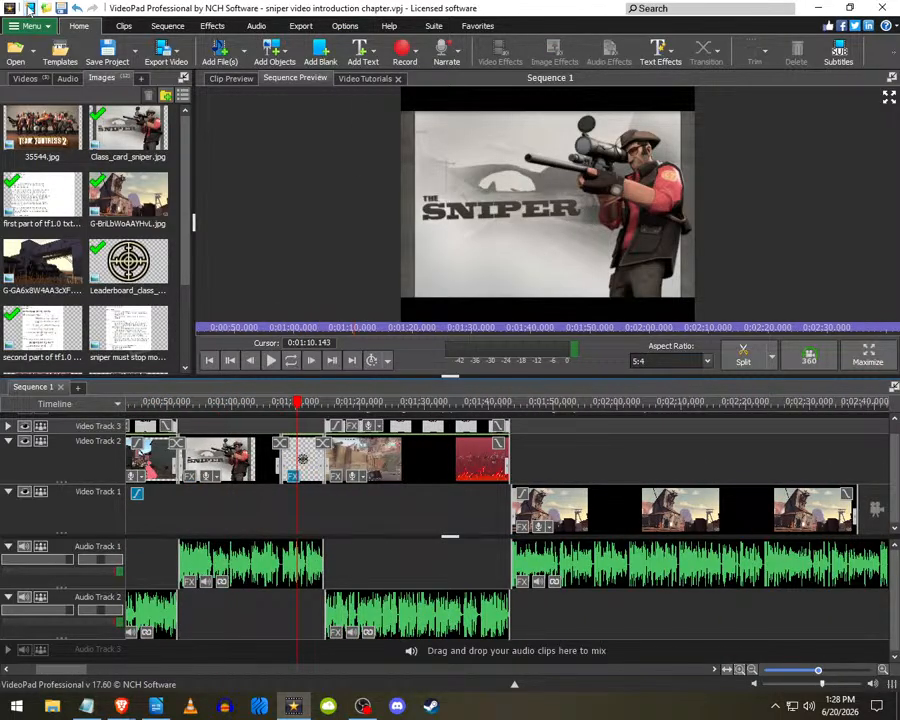
- Start a new project, and reopen the recent sniper video introduction chapter project
{"action": "left_click", "coordinate": [30, 25]}
{"action": "mouse_move", "coordinate": [34, 40]}
{"action": "left_click", "coordinate": [168, 44]}
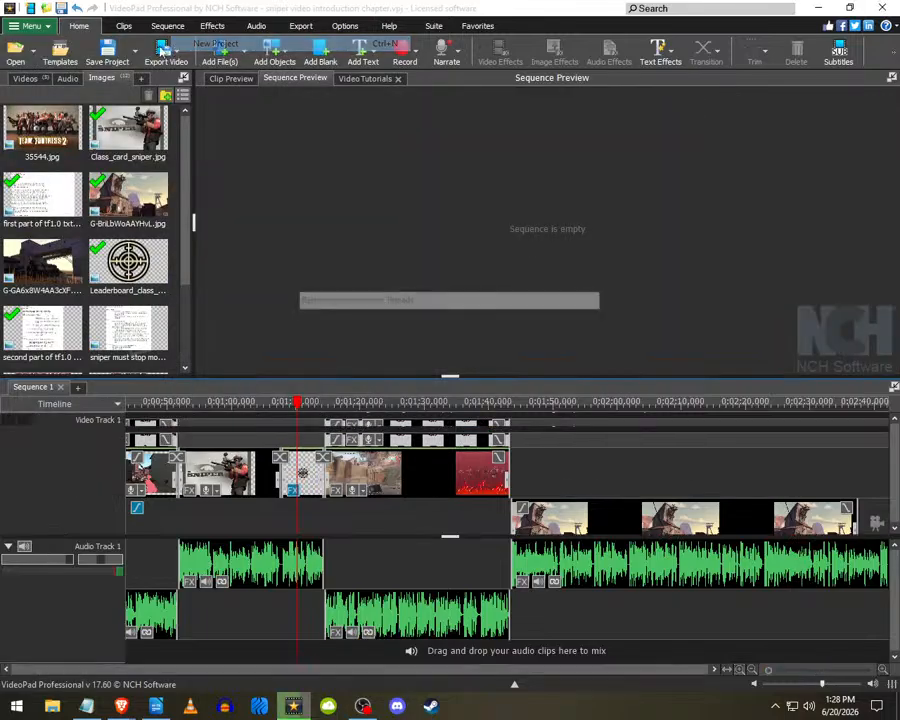
{"action": "left_click", "coordinate": [33, 49]}
{"action": "left_click", "coordinate": [120, 74]}
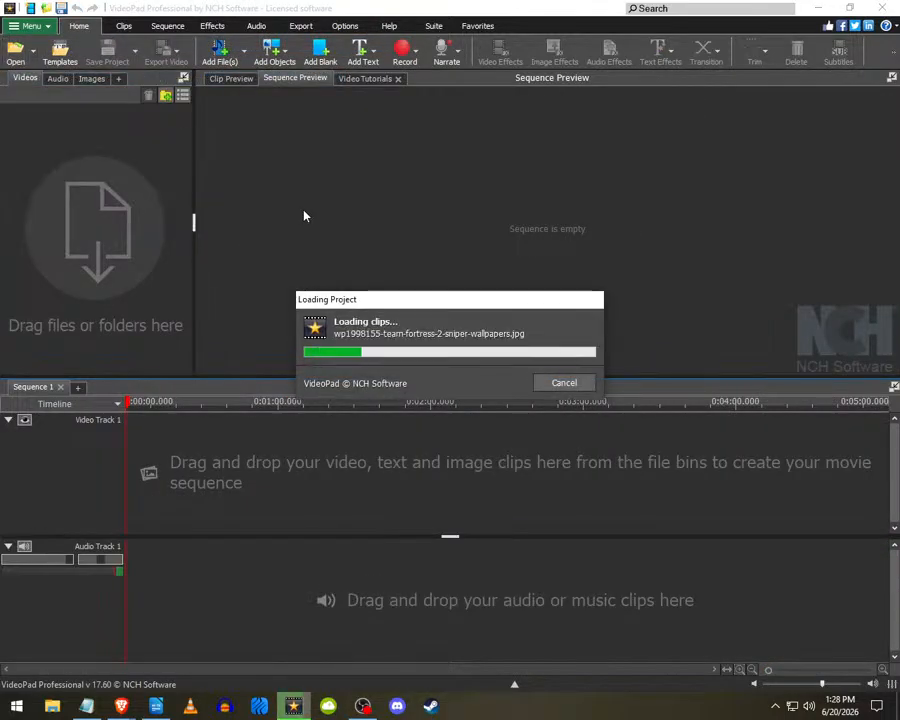
- Play the sequence from about 1:07 to review the crosshair image and the sniper commentary clip that follows it
{"action": "scroll", "coordinate": [217, 512], "scroll_direction": "up", "scroll_amount": 4}
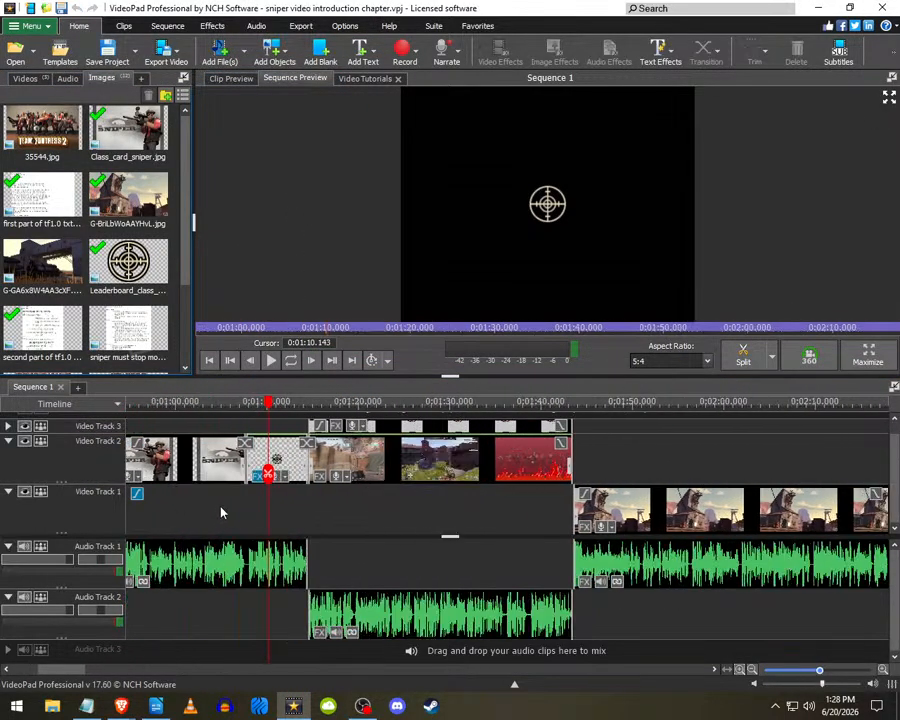
{"action": "scroll", "coordinate": [249, 503], "scroll_direction": "up", "scroll_amount": 4}
{"action": "left_click", "coordinate": [225, 514]}
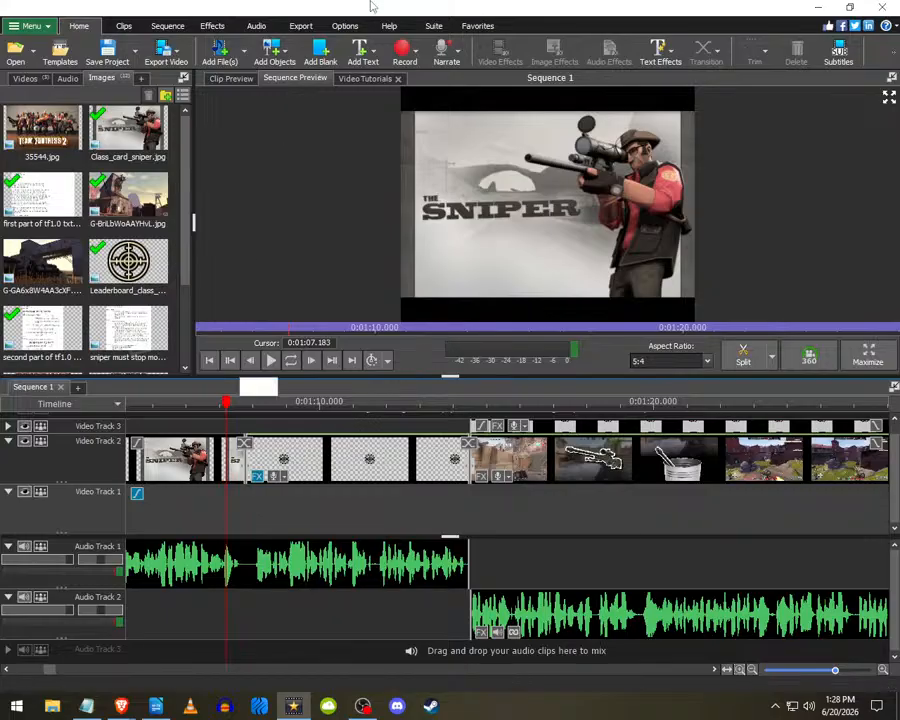
{"action": "key", "text": "space"}
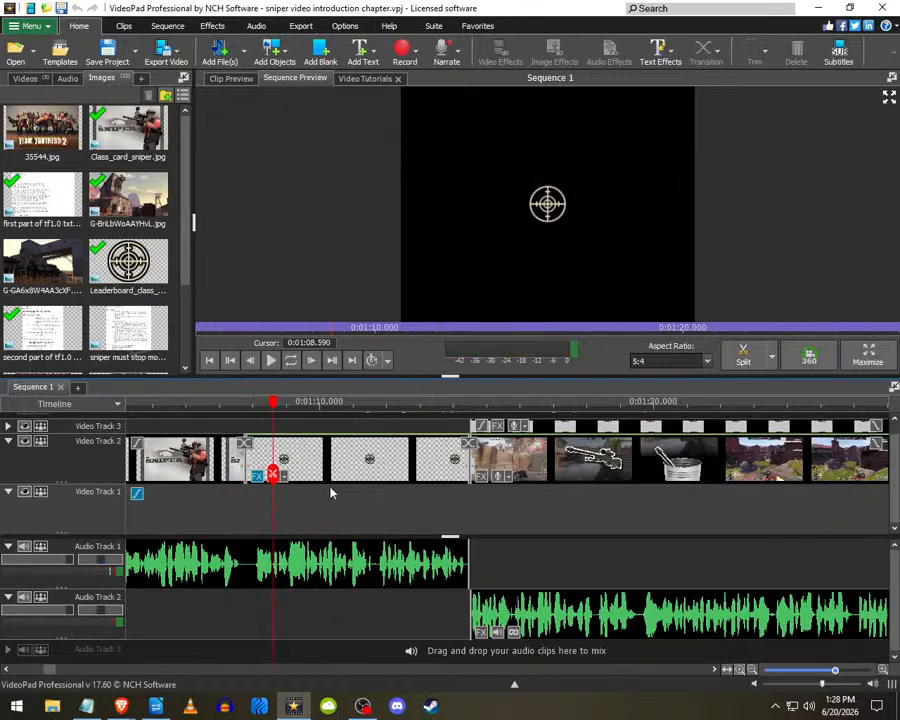
{"action": "key", "text": "space"}
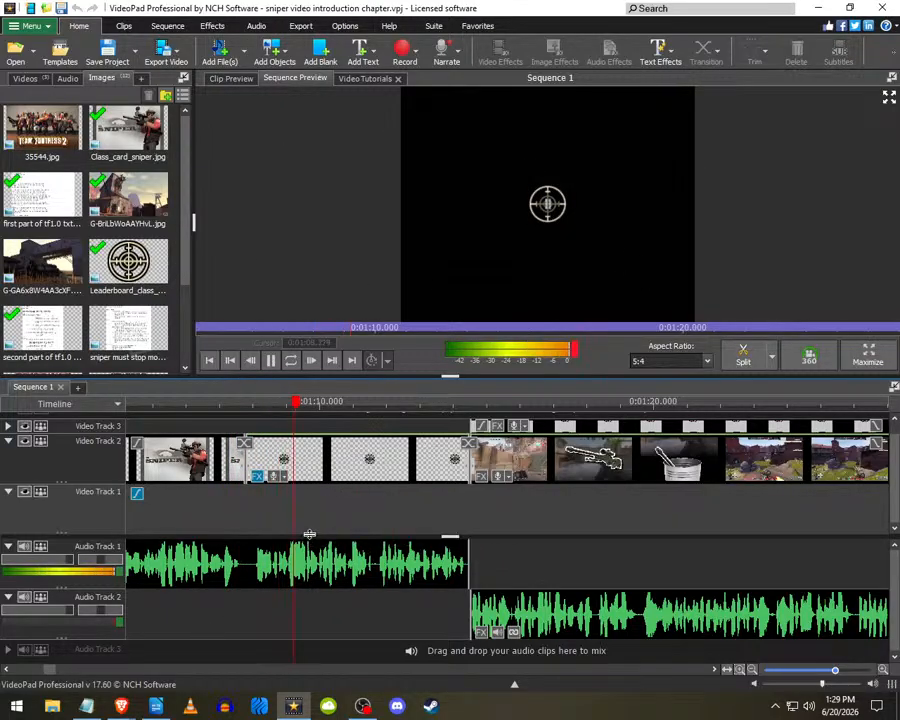
{"action": "scroll", "coordinate": [257, 527], "scroll_direction": "down", "scroll_amount": 4}
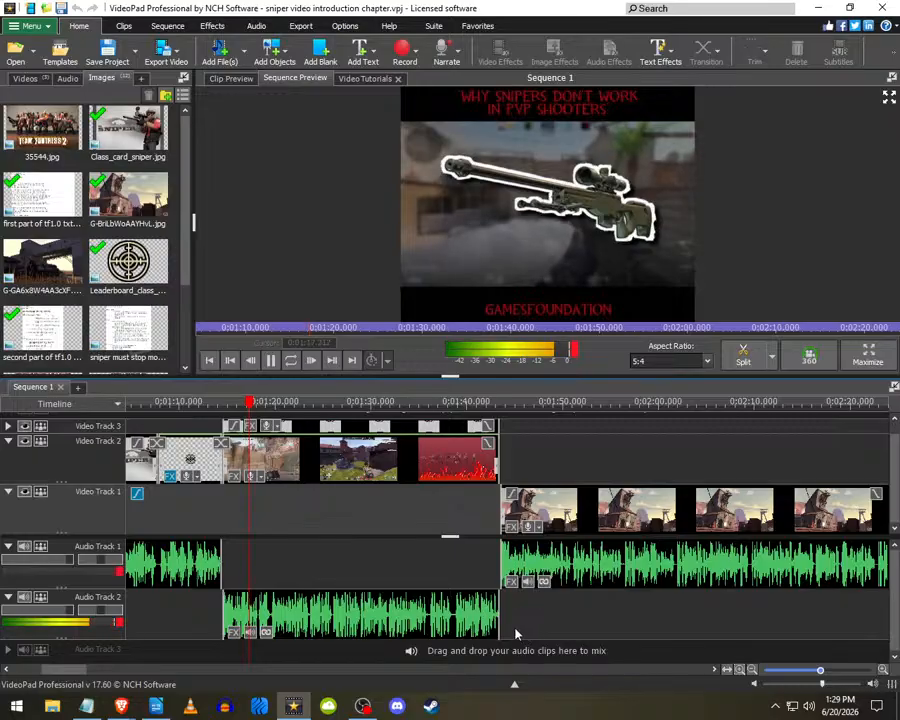
{"action": "scroll", "coordinate": [40, 492], "scroll_direction": "down", "scroll_amount": 3}
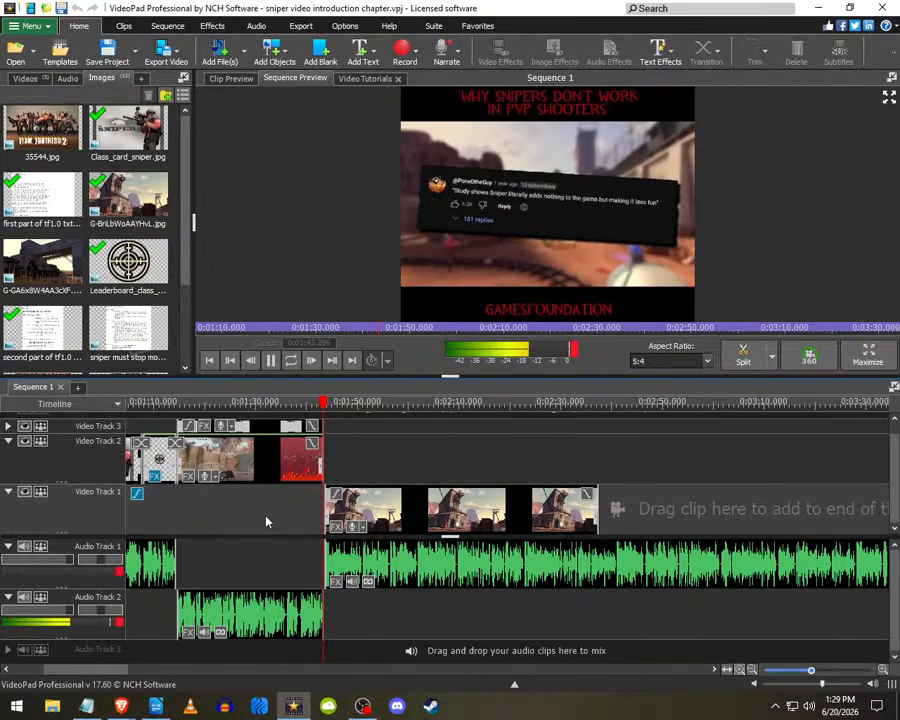
- Review the pl_goldrush clip against the start of the long narration, and pause playback at about 1:53
{"action": "scroll", "coordinate": [344, 536], "scroll_direction": "down", "scroll_amount": 3}
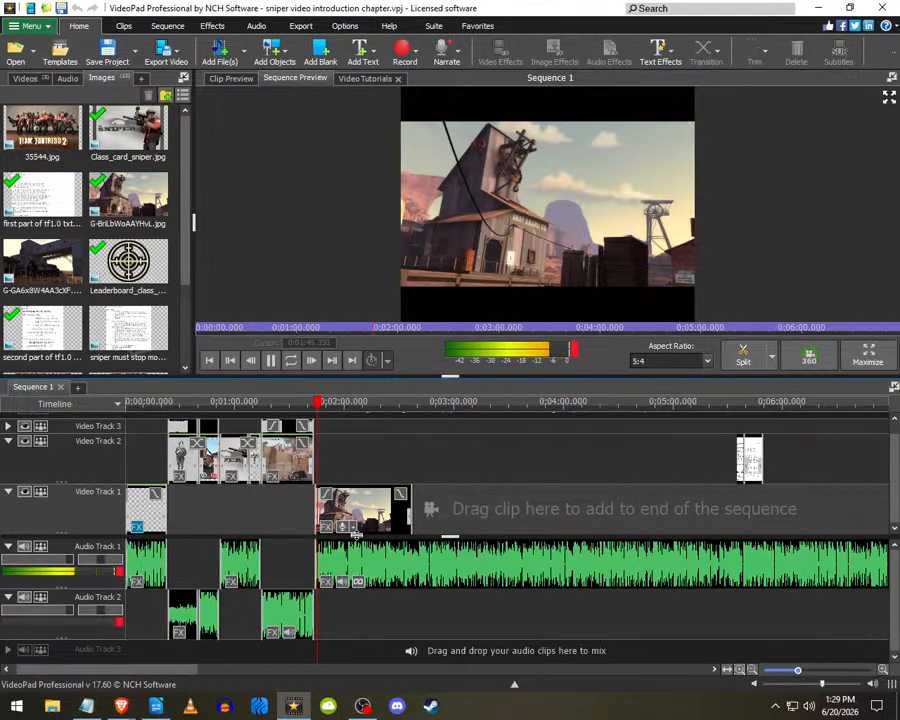
{"action": "scroll", "coordinate": [355, 533], "scroll_direction": "up", "scroll_amount": 3}
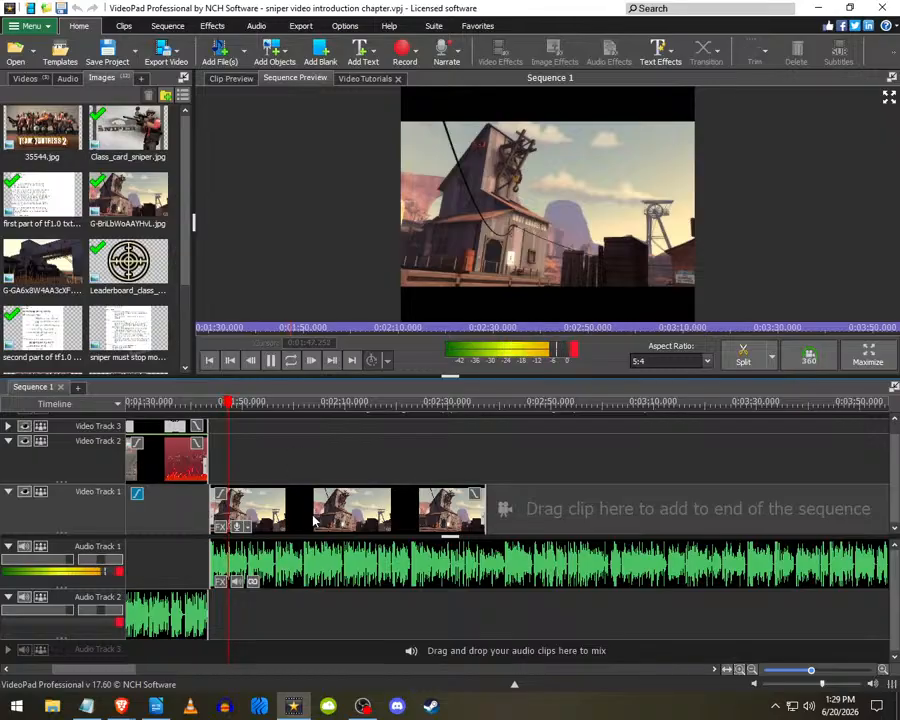
{"action": "scroll", "coordinate": [313, 521], "scroll_direction": "down", "scroll_amount": 3}
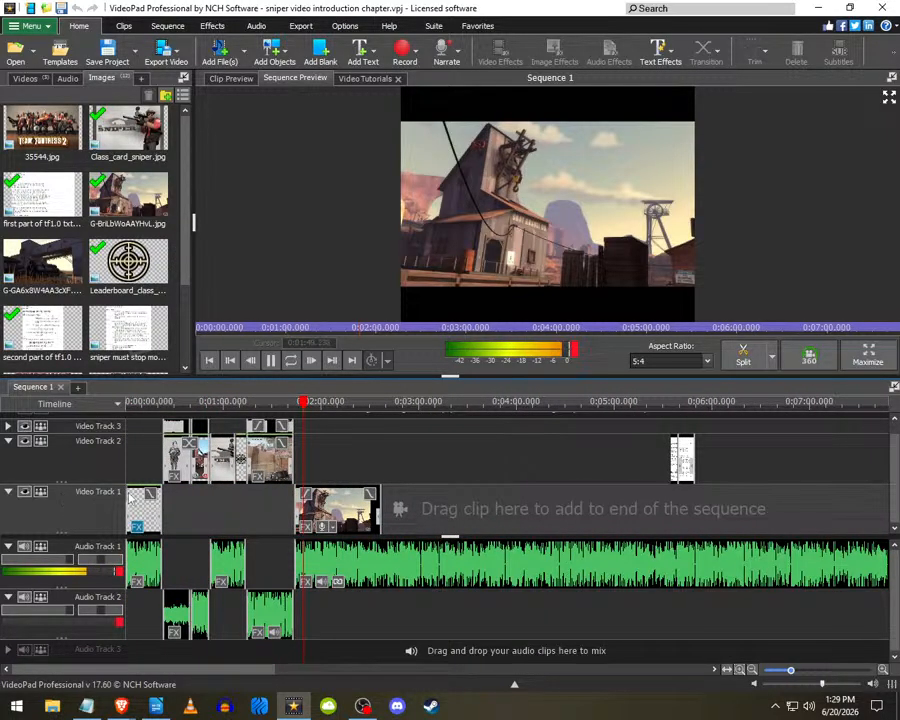
{"action": "scroll", "coordinate": [487, 531], "scroll_direction": "up", "scroll_amount": 4}
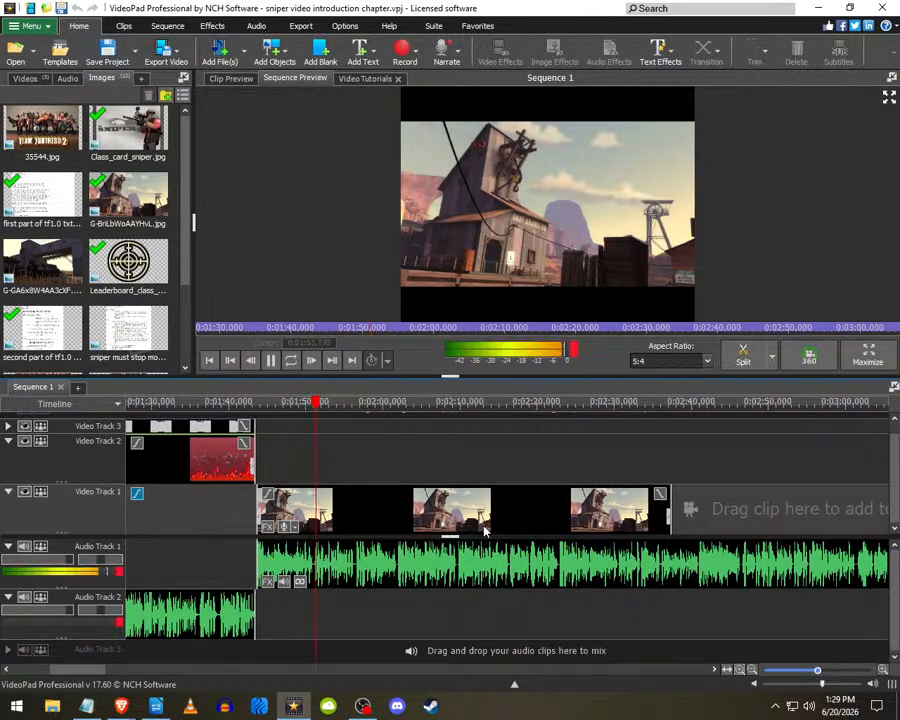
{"action": "scroll", "coordinate": [396, 529], "scroll_direction": "down", "scroll_amount": 2}
{"action": "scroll", "coordinate": [300, 528], "scroll_direction": "down", "scroll_amount": 2}
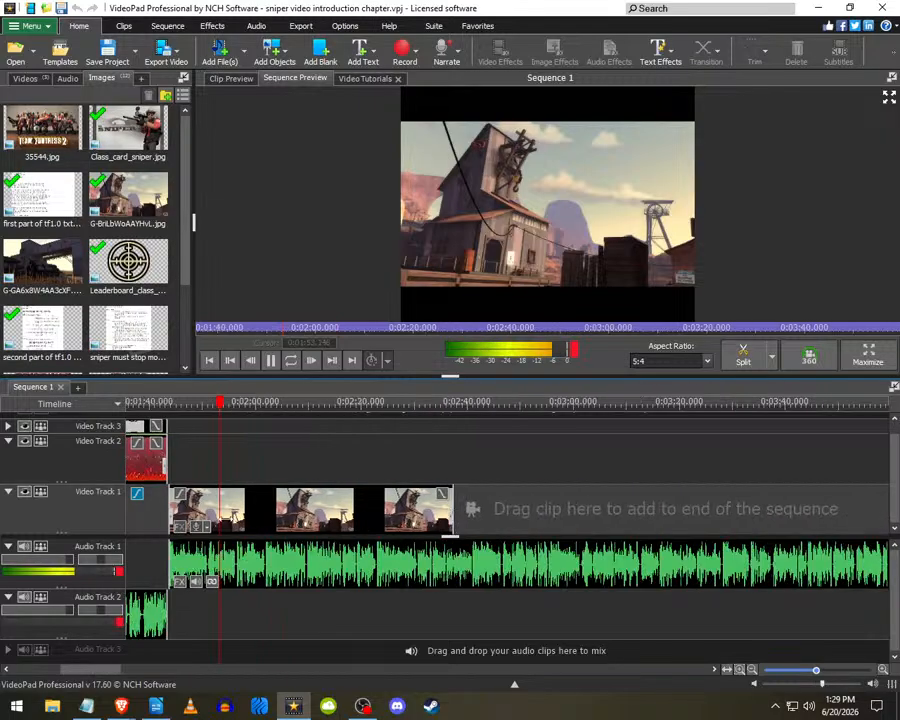
{"action": "key", "text": "space"}
{"action": "left_click", "coordinate": [362, 707]}
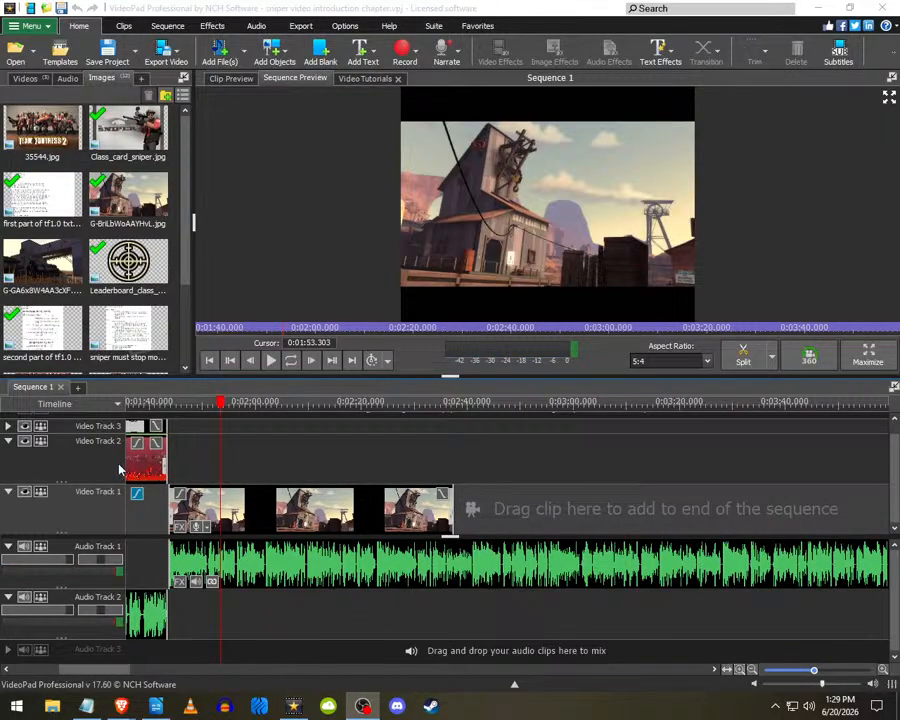
{"action": "left_click", "coordinate": [292, 708]}
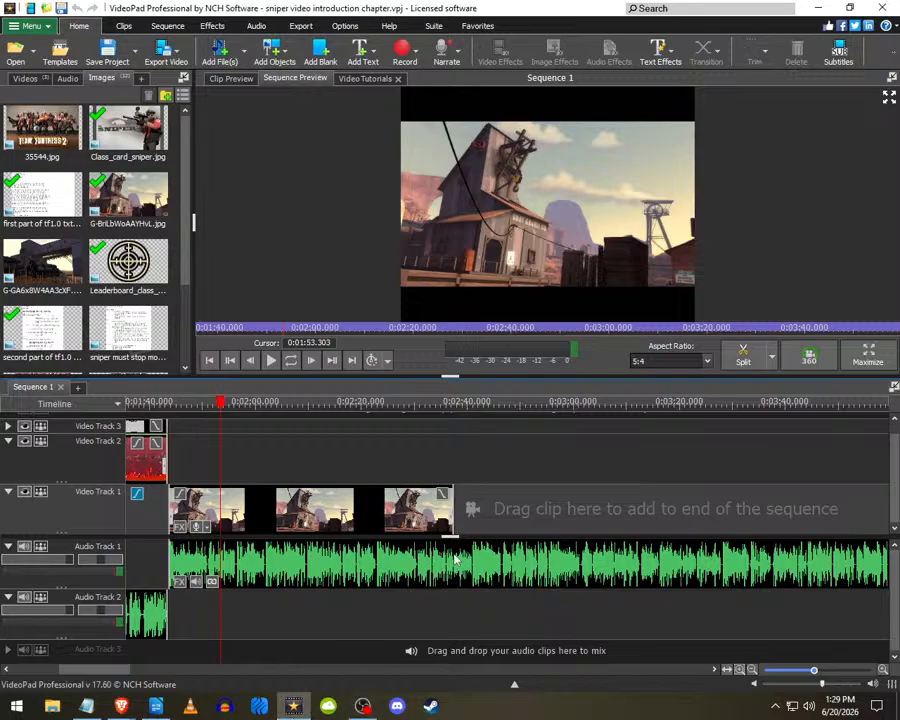
- Examine the two Team Fortress 1.0 text images on Video Track 2 at about 5:37 and 5:44
{"action": "scroll", "coordinate": [287, 500], "scroll_direction": "down", "scroll_amount": 3}
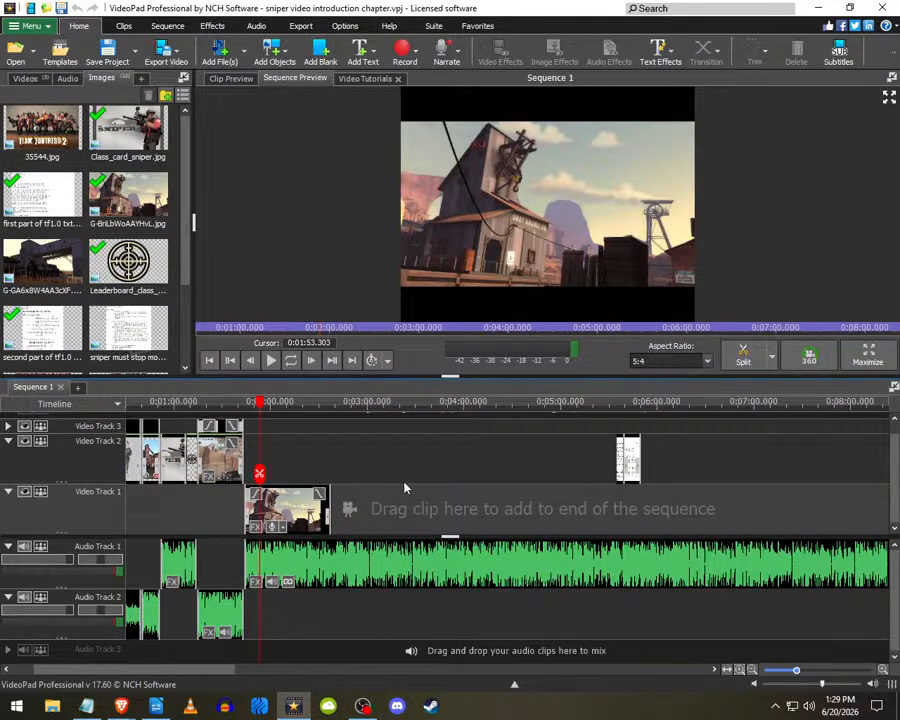
{"action": "left_click", "coordinate": [405, 487]}
{"action": "scroll", "coordinate": [367, 497], "scroll_direction": "down", "scroll_amount": 4}
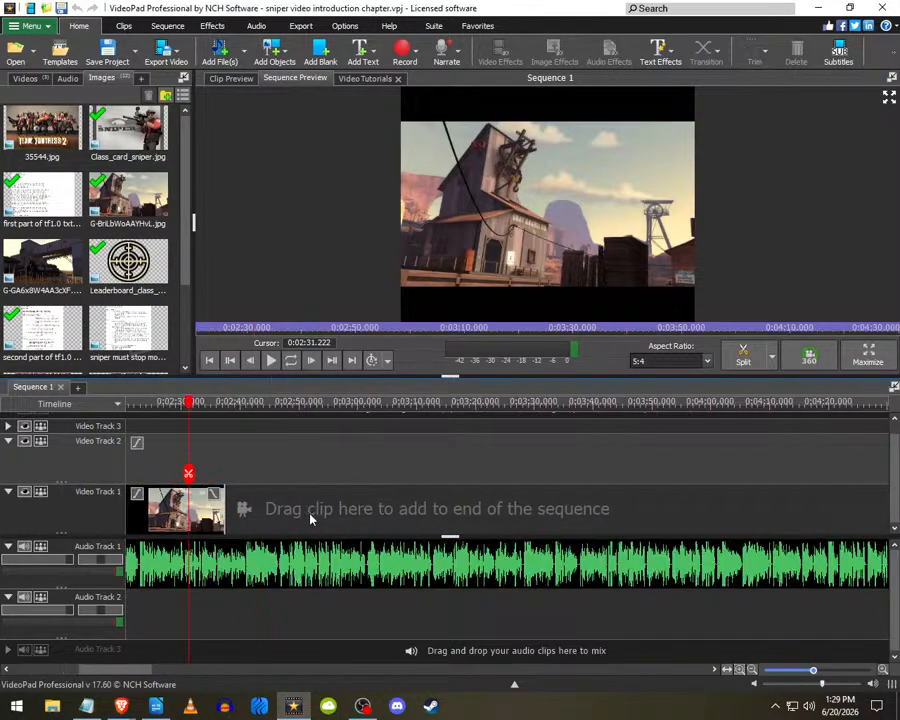
{"action": "scroll", "coordinate": [433, 471], "scroll_direction": "up", "scroll_amount": 3}
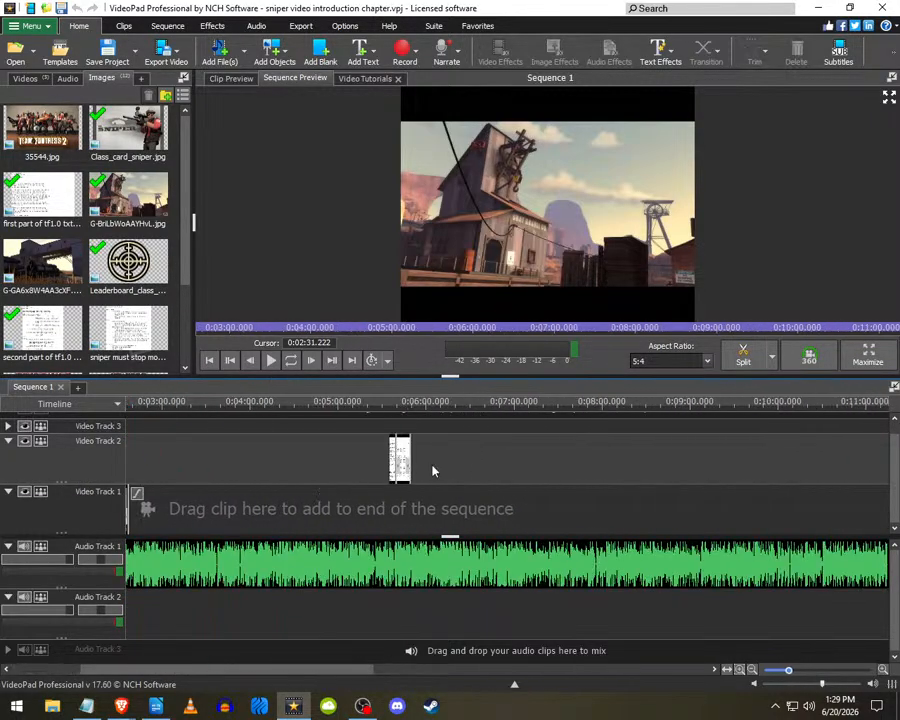
{"action": "left_click", "coordinate": [392, 410]}
{"action": "scroll", "coordinate": [408, 440], "scroll_direction": "up", "scroll_amount": 5}
{"action": "left_click", "coordinate": [418, 404]}
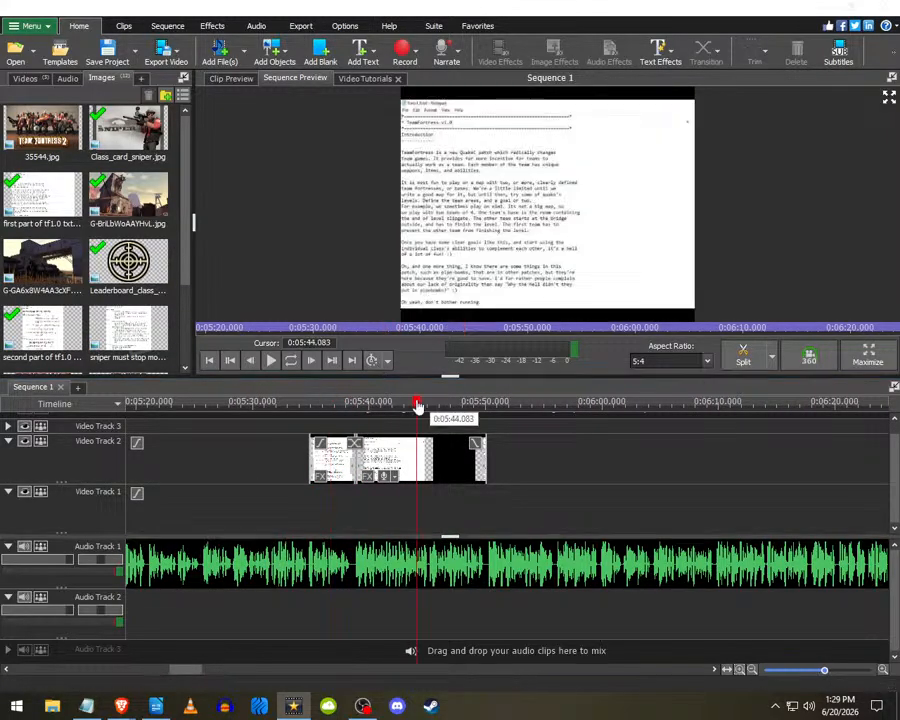
{"action": "left_click", "coordinate": [342, 437]}
{"action": "scroll", "coordinate": [557, 462], "scroll_direction": "down", "scroll_amount": 2}
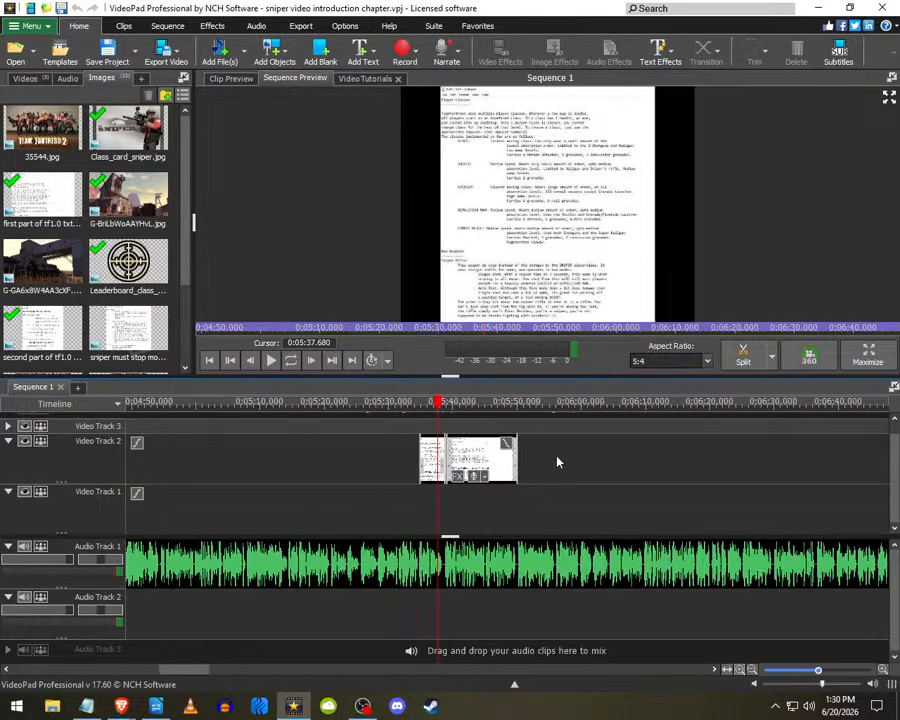
{"action": "scroll", "coordinate": [557, 444], "scroll_direction": "down", "scroll_amount": 4}
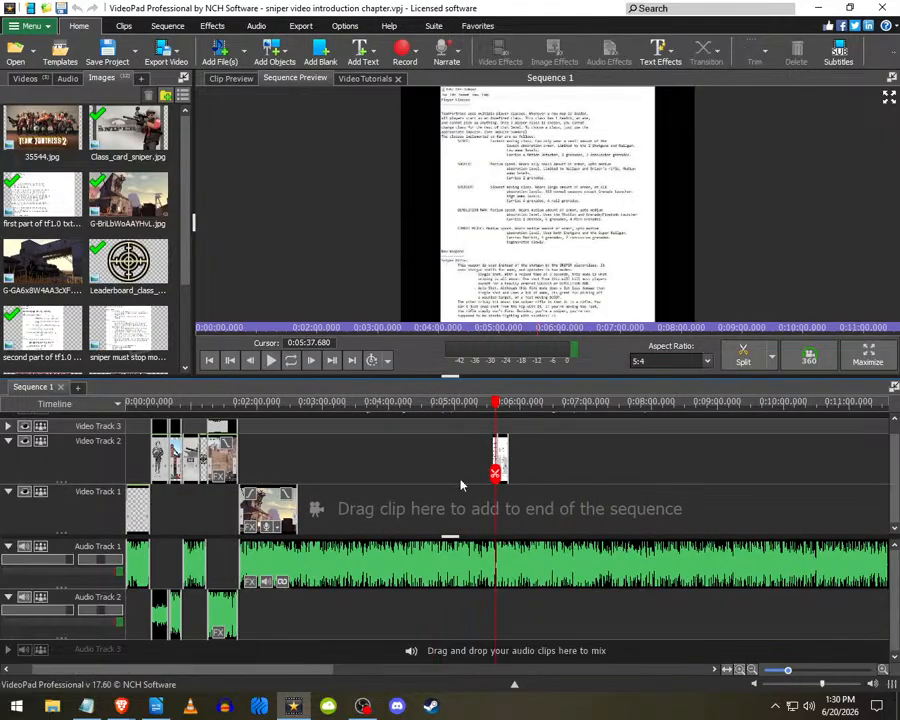
- Listen to the narration around the end of the pl_goldrush clip, and shorten the clip to end at about 2:23
{"action": "left_click", "coordinate": [215, 480]}
{"action": "scroll", "coordinate": [215, 480], "scroll_direction": "up", "scroll_amount": 2}
{"action": "key", "text": "space"}
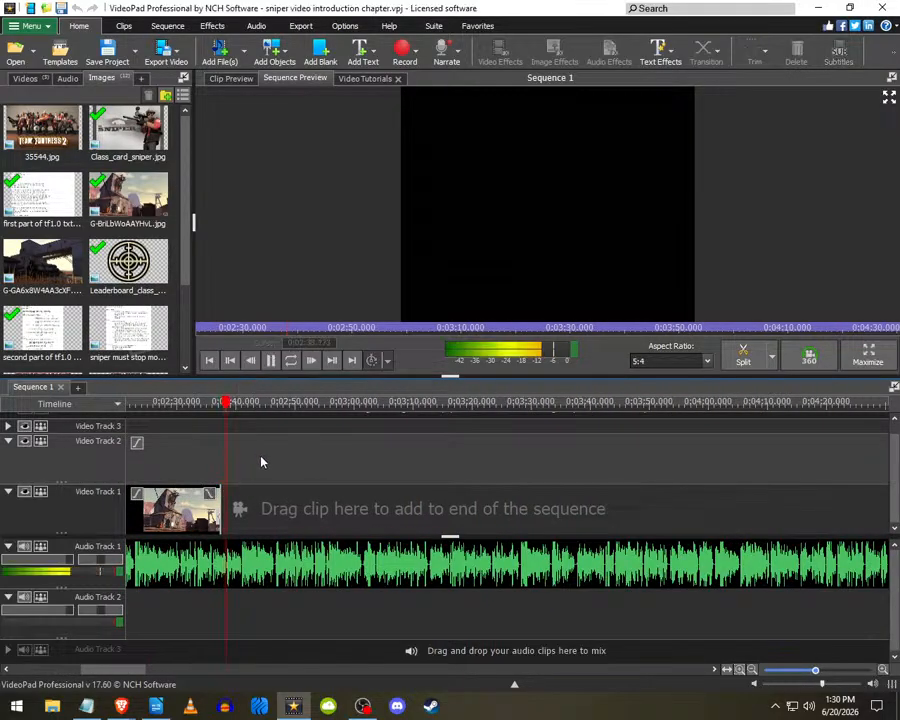
{"action": "scroll", "coordinate": [217, 484], "scroll_direction": "up", "scroll_amount": 4}
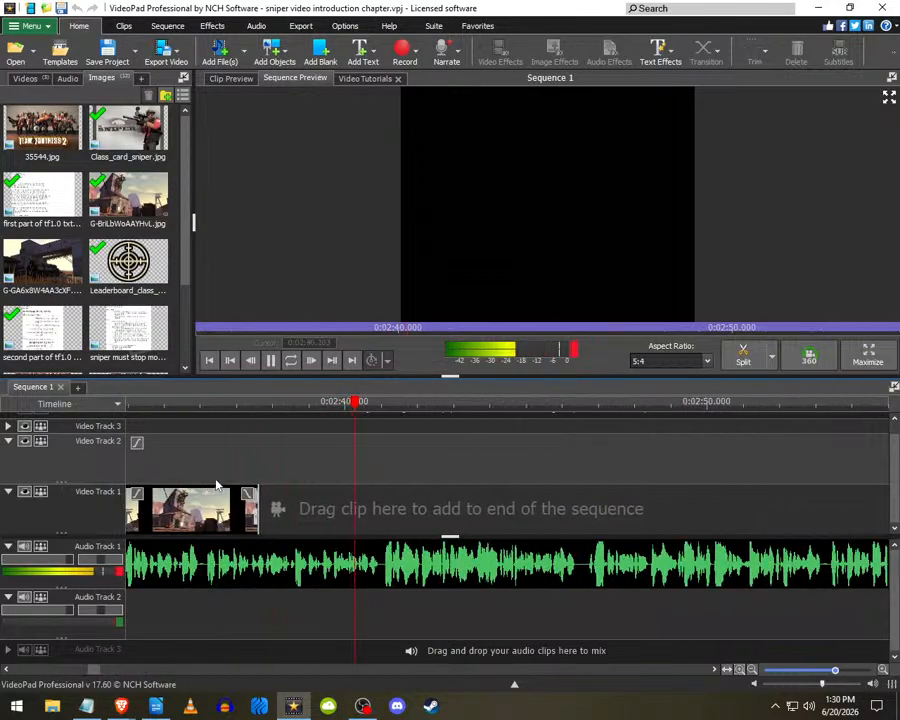
{"action": "scroll", "coordinate": [534, 527], "scroll_direction": "down", "scroll_amount": 3}
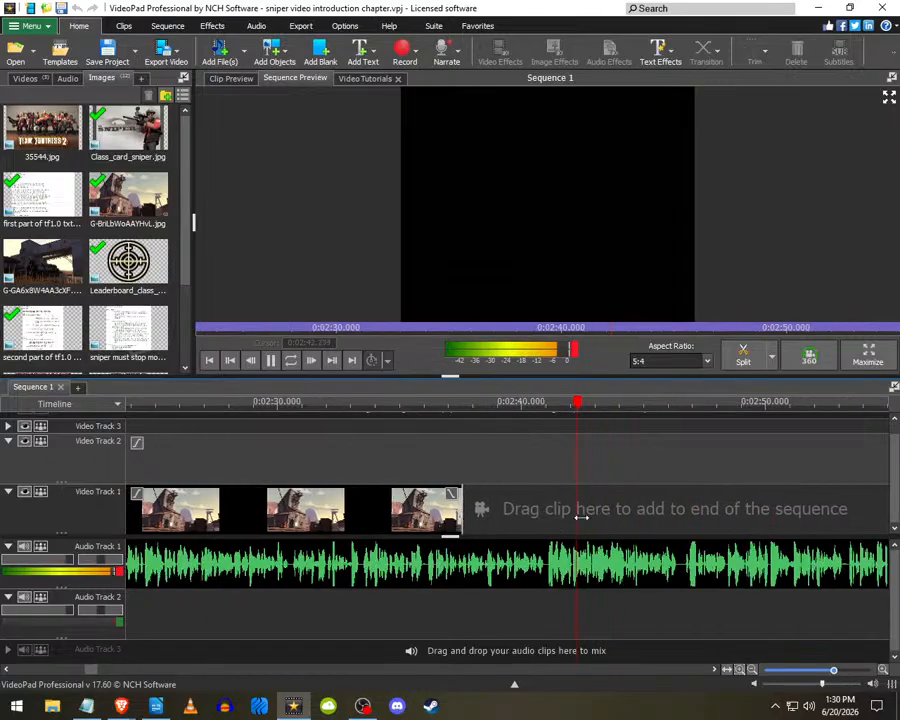
{"action": "left_click", "coordinate": [263, 476]}
{"action": "scroll", "coordinate": [670, 527], "scroll_direction": "up", "scroll_amount": 4}
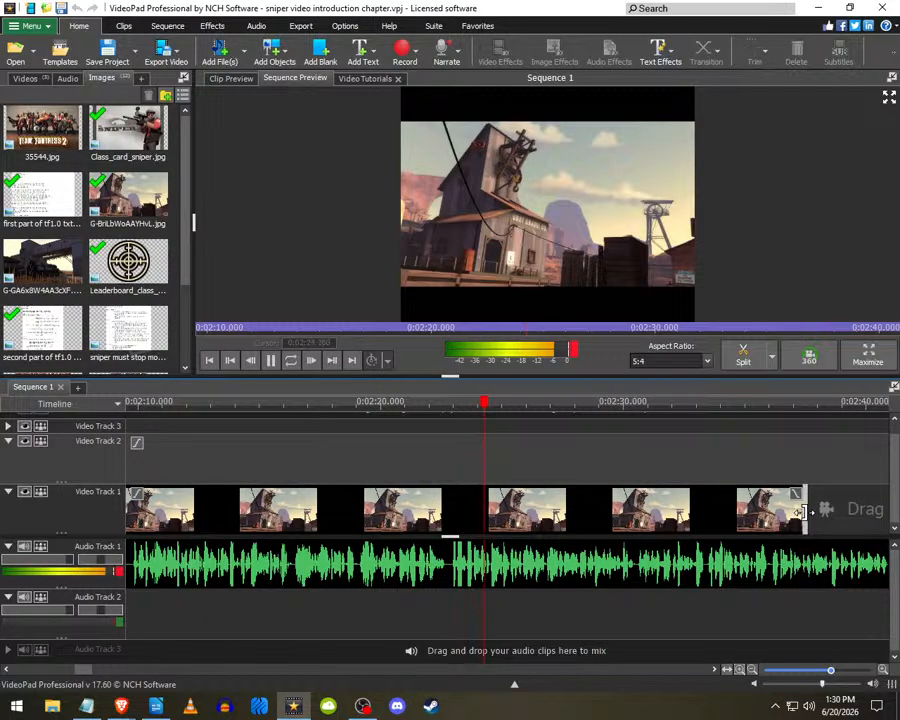
{"action": "left_click_drag", "start_coordinate": [806, 509], "coordinate": [447, 525]}
- Replay the narration over the shortened pl_goldrush clip on Video Track 1
{"action": "scroll", "coordinate": [450, 524], "scroll_direction": "up", "scroll_amount": 3}
{"action": "scroll", "coordinate": [464, 516], "scroll_direction": "down", "scroll_amount": 6}
{"action": "left_click", "coordinate": [265, 450]}
{"action": "key", "text": "space"}
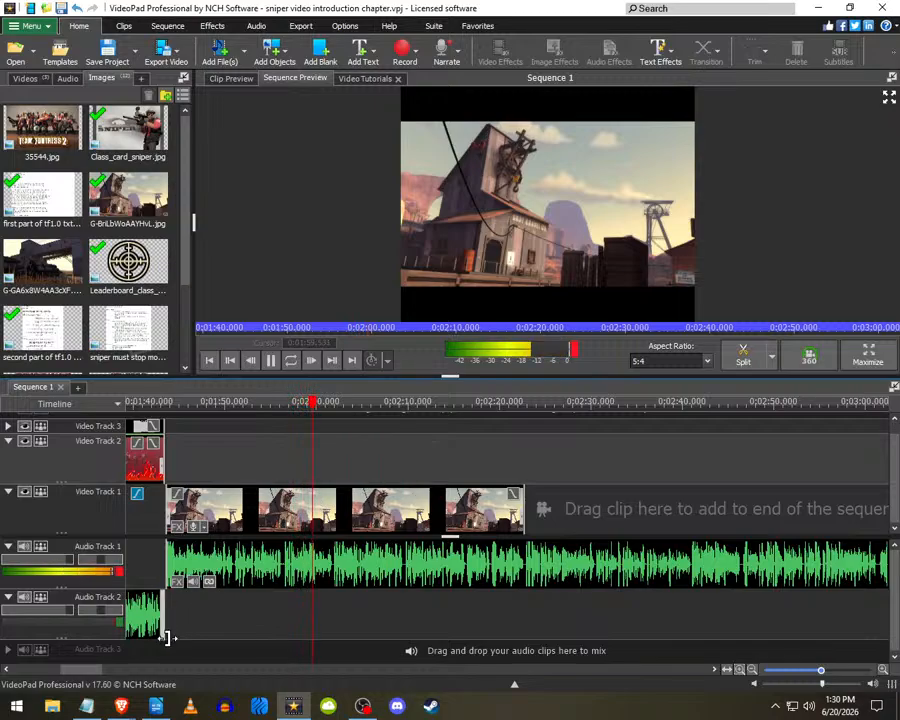
- Check the saved images in the sniper manifesto background images folder in Pictures, and minimize File Explorer
{"action": "left_click", "coordinate": [52, 706]}
{"action": "double_click", "coordinate": [458, 357]}
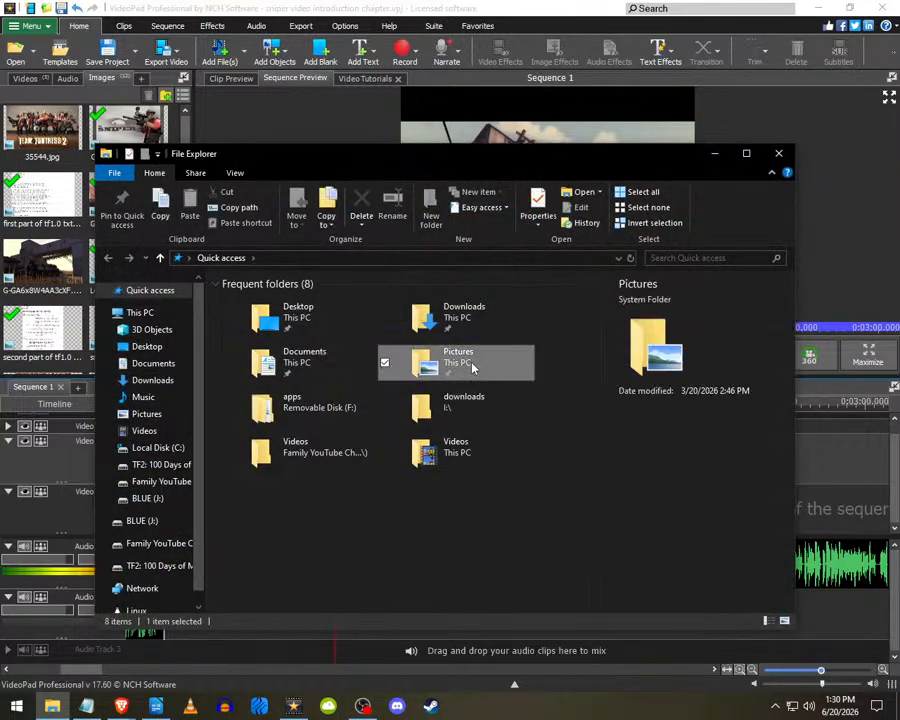
{"action": "double_click", "coordinate": [436, 320]}
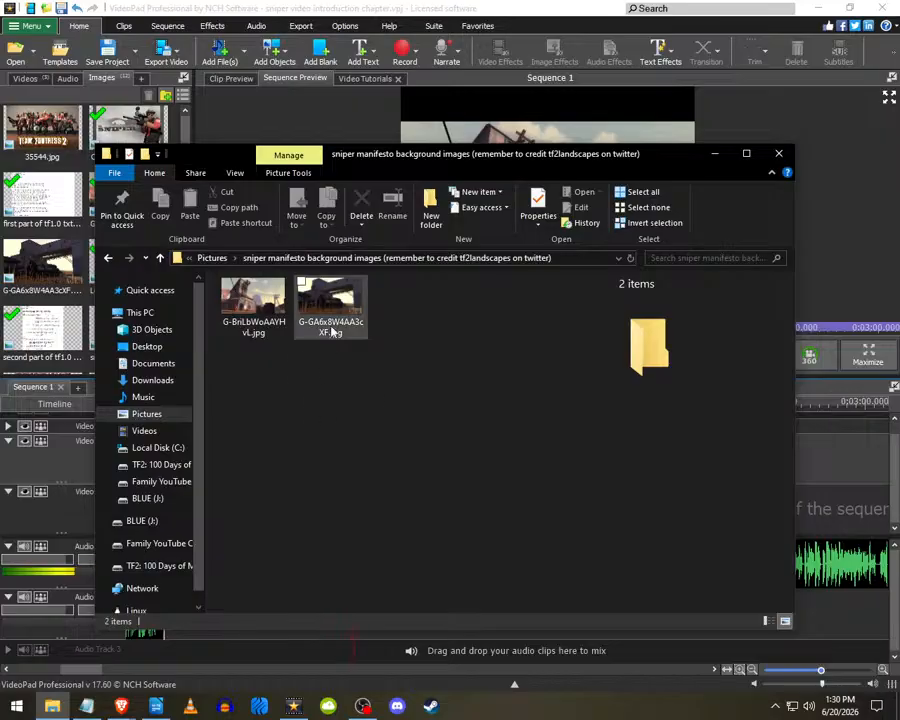
{"action": "left_click", "coordinate": [721, 156]}
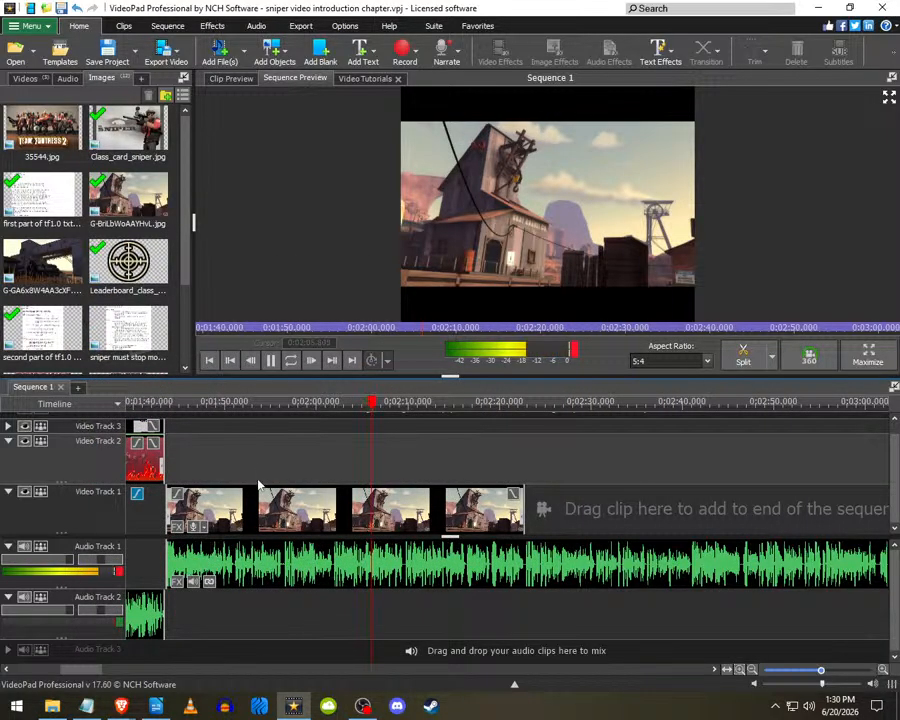
{"action": "scroll", "coordinate": [437, 498], "scroll_direction": "up", "scroll_amount": 2}
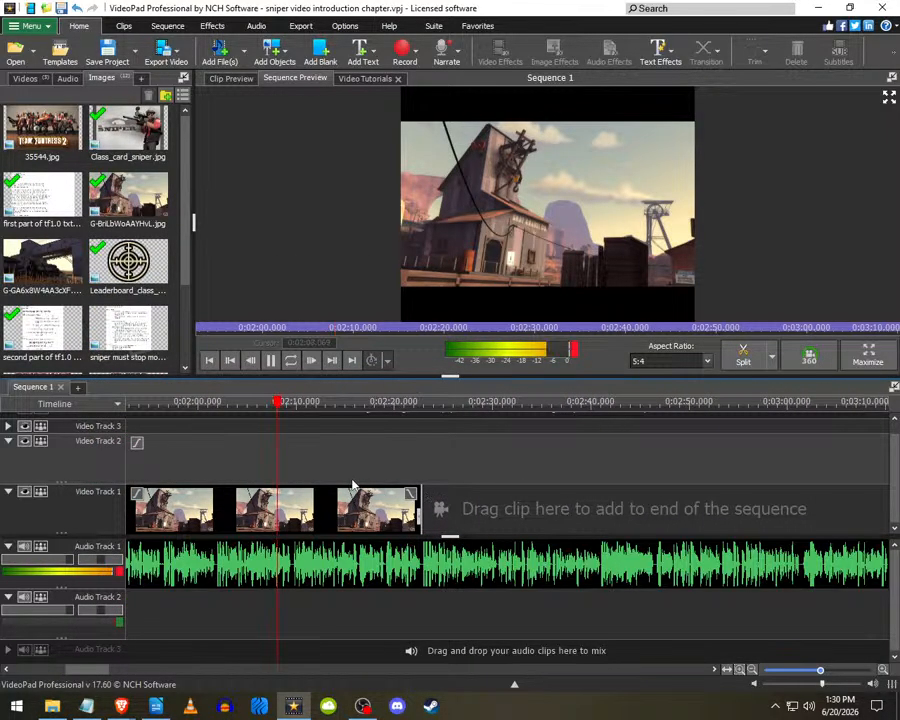
- Listen to the narration over the pl_goldrush clip on Video Track 1, up to about 2:20
{"action": "scroll", "coordinate": [300, 486], "scroll_direction": "up", "scroll_amount": 2}
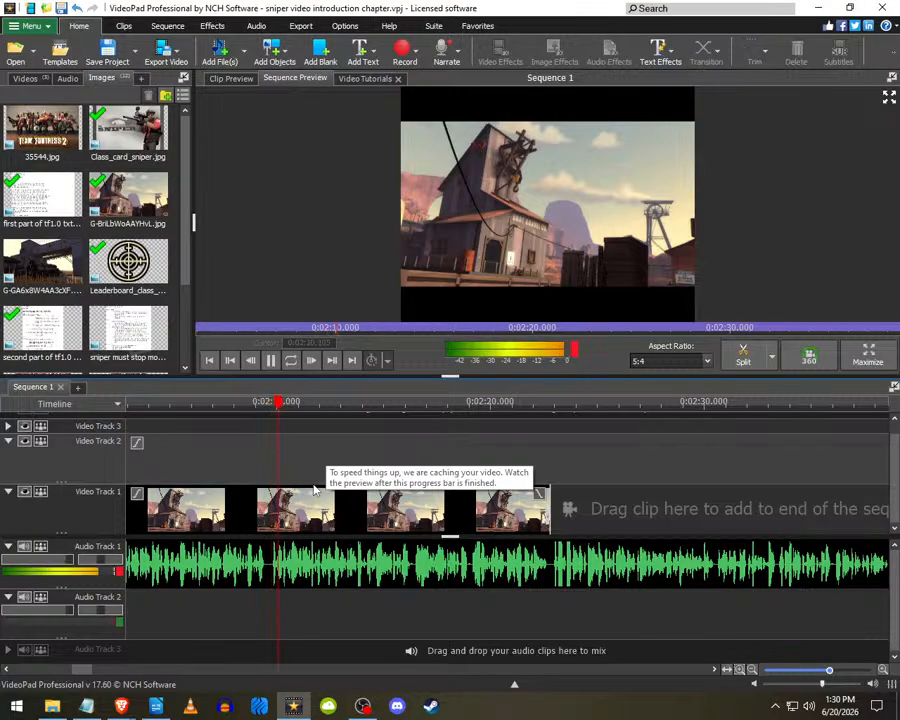
{"action": "scroll", "coordinate": [300, 486], "scroll_direction": "down", "scroll_amount": 5}
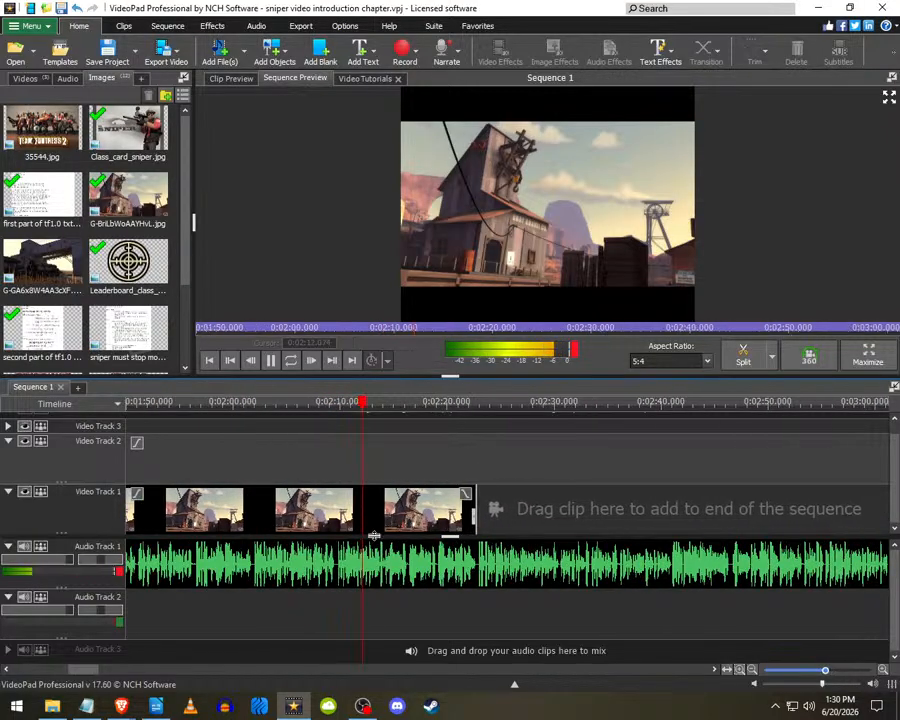
{"action": "scroll", "coordinate": [300, 532], "scroll_direction": "up", "scroll_amount": 2}
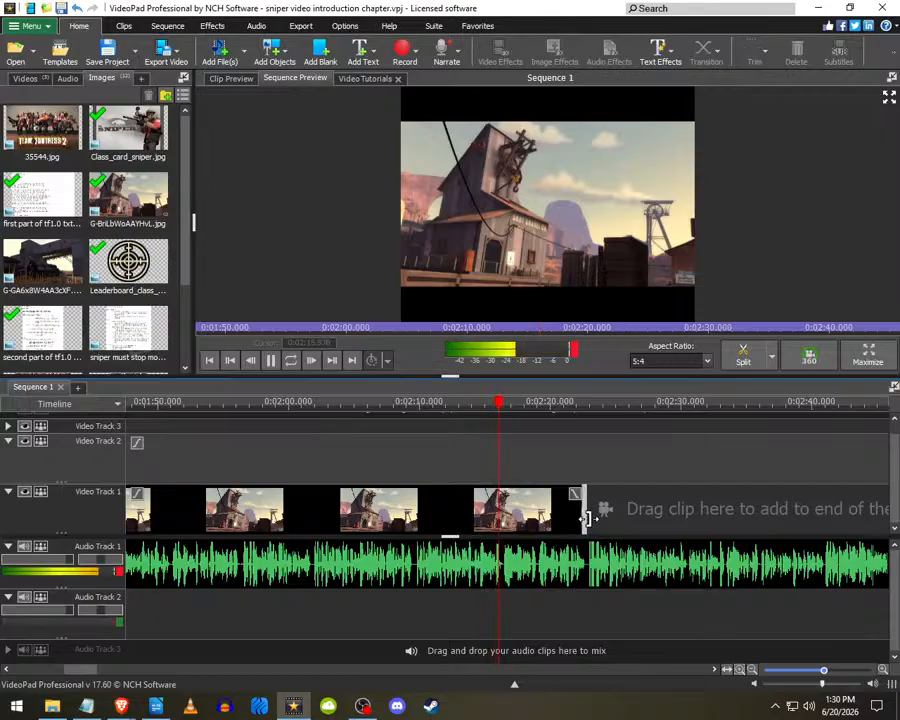
{"action": "scroll", "coordinate": [580, 515], "scroll_direction": "down", "scroll_amount": 2}
{"action": "scroll", "coordinate": [258, 515], "scroll_direction": "up", "scroll_amount": 4}
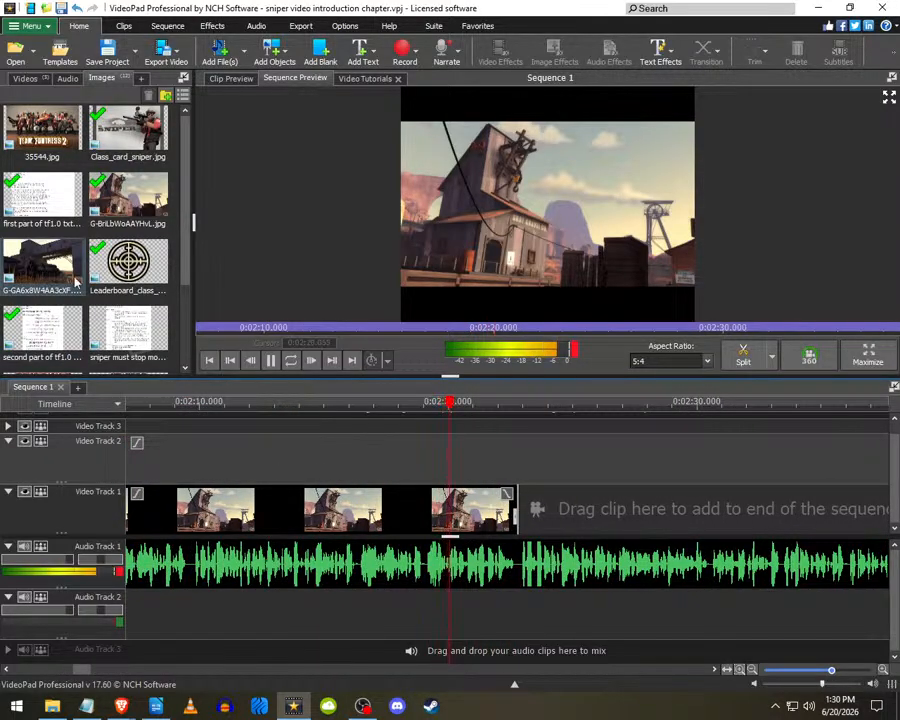
{"action": "scroll", "coordinate": [625, 568], "scroll_direction": "down", "scroll_amount": 5}
{"action": "key", "text": "space"}
{"action": "left_click", "coordinate": [322, 466]}
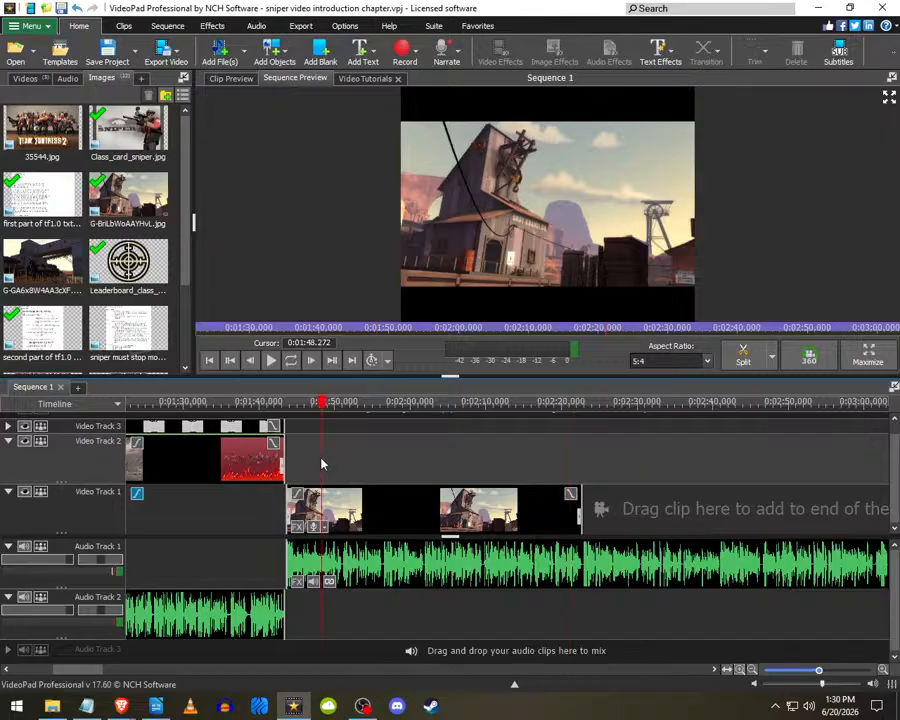
{"action": "left_click", "coordinate": [354, 333]}
{"action": "left_click", "coordinate": [488, 333]}
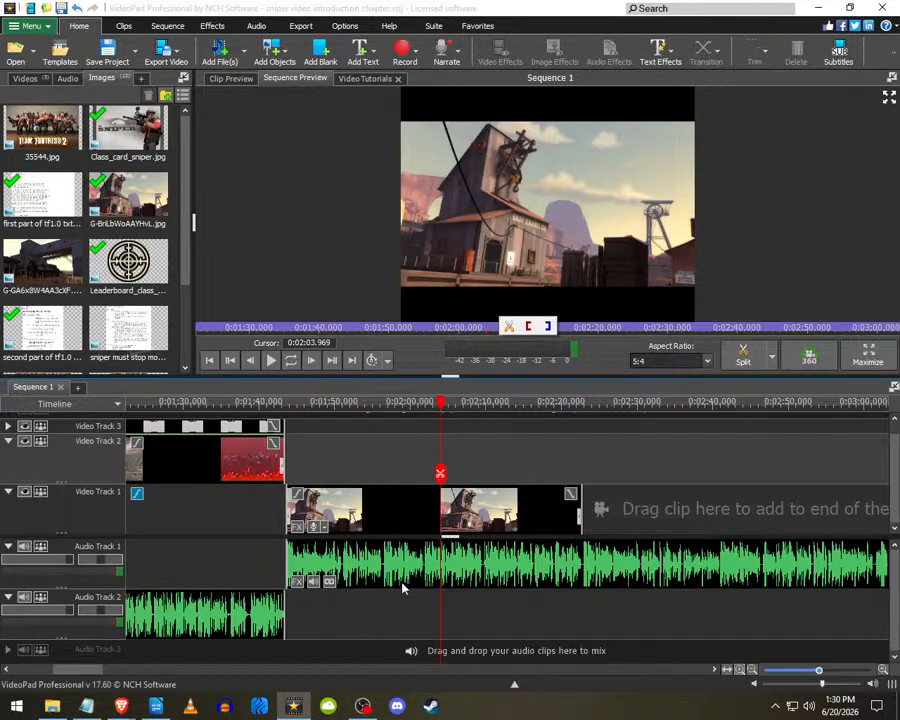
{"action": "scroll", "coordinate": [402, 587], "scroll_direction": "up", "scroll_amount": 3}
{"action": "scroll", "coordinate": [402, 587], "scroll_direction": "down", "scroll_amount": 2}
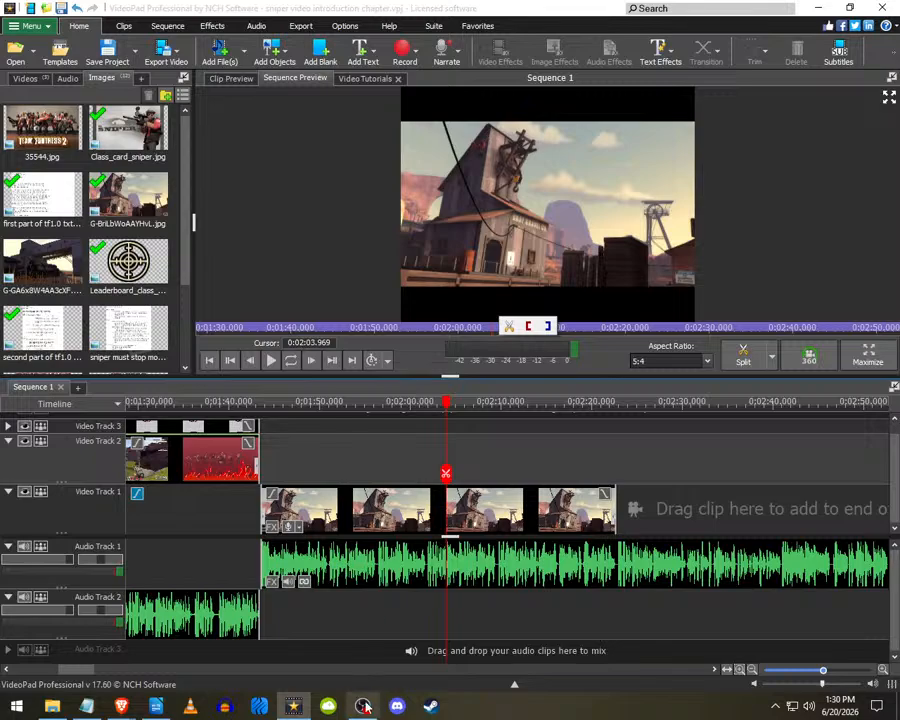
- Replay the narration over the pl_goldrush clip from about 1:52 and pause at about 2:03 to find a cut point
{"action": "left_click", "coordinate": [296, 714]}
{"action": "scroll", "coordinate": [288, 512], "scroll_direction": "up", "scroll_amount": 4}
{"action": "left_click", "coordinate": [403, 469]}
{"action": "key", "text": "space"}
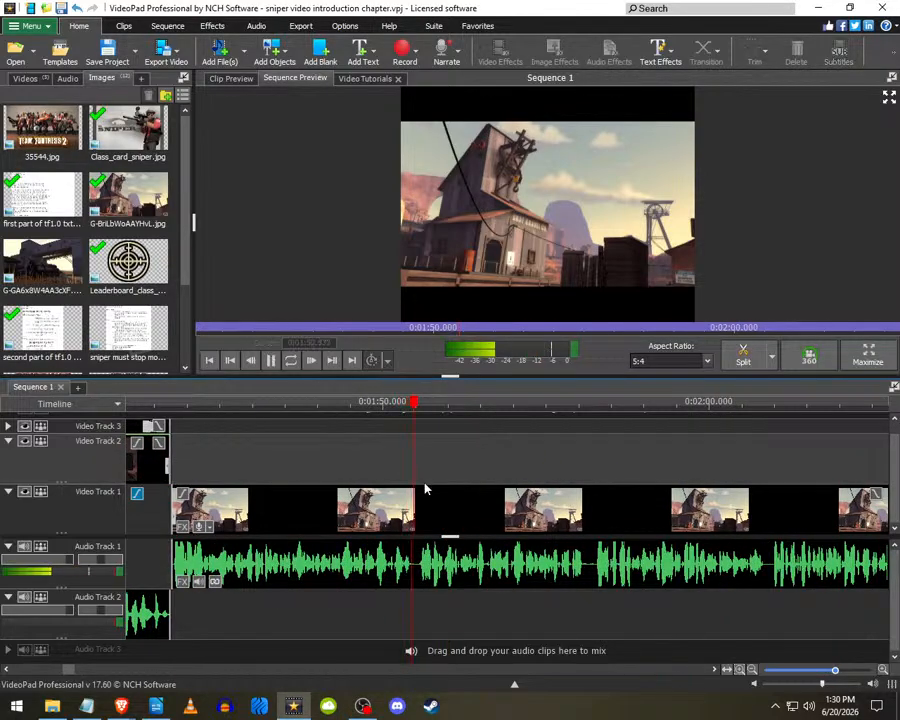
{"action": "scroll", "coordinate": [424, 484], "scroll_direction": "down", "scroll_amount": 2}
{"action": "scroll", "coordinate": [405, 511], "scroll_direction": "down", "scroll_amount": 3}
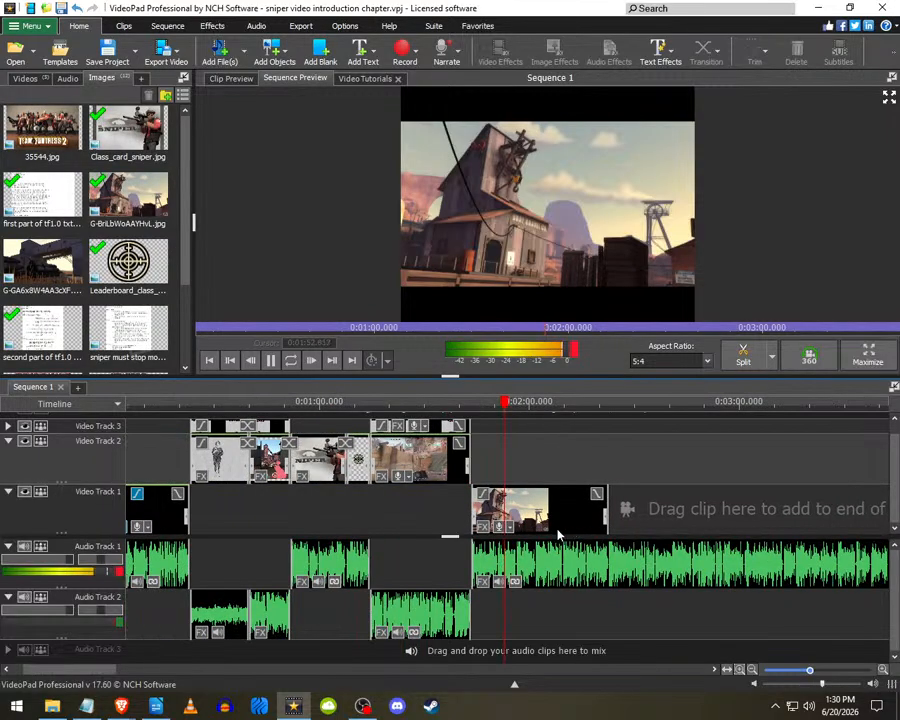
{"action": "scroll", "coordinate": [455, 523], "scroll_direction": "up", "scroll_amount": 2}
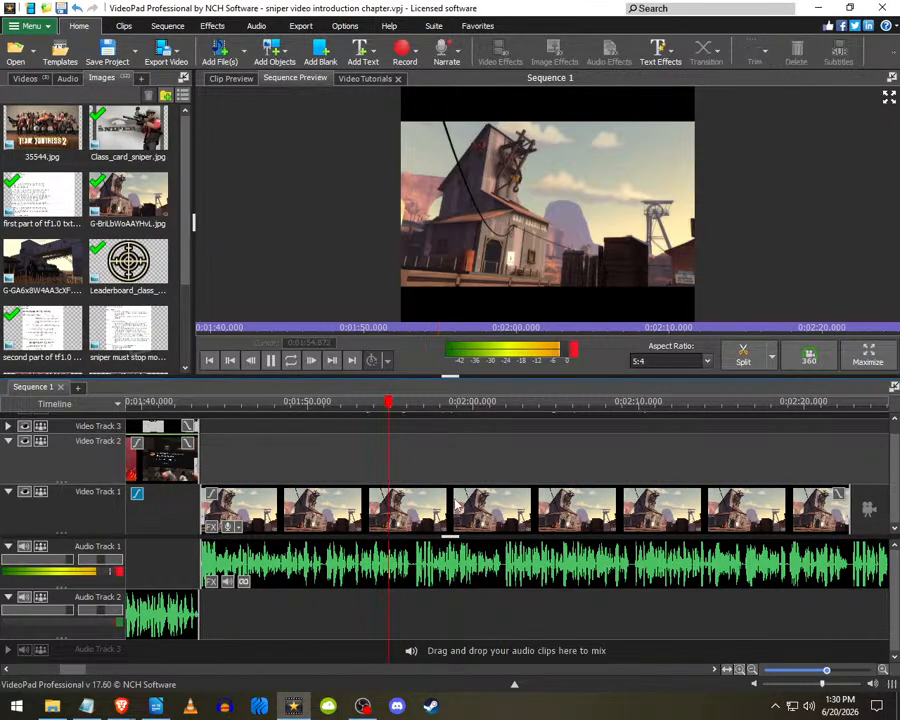
{"action": "scroll", "coordinate": [468, 506], "scroll_direction": "down", "scroll_amount": 3}
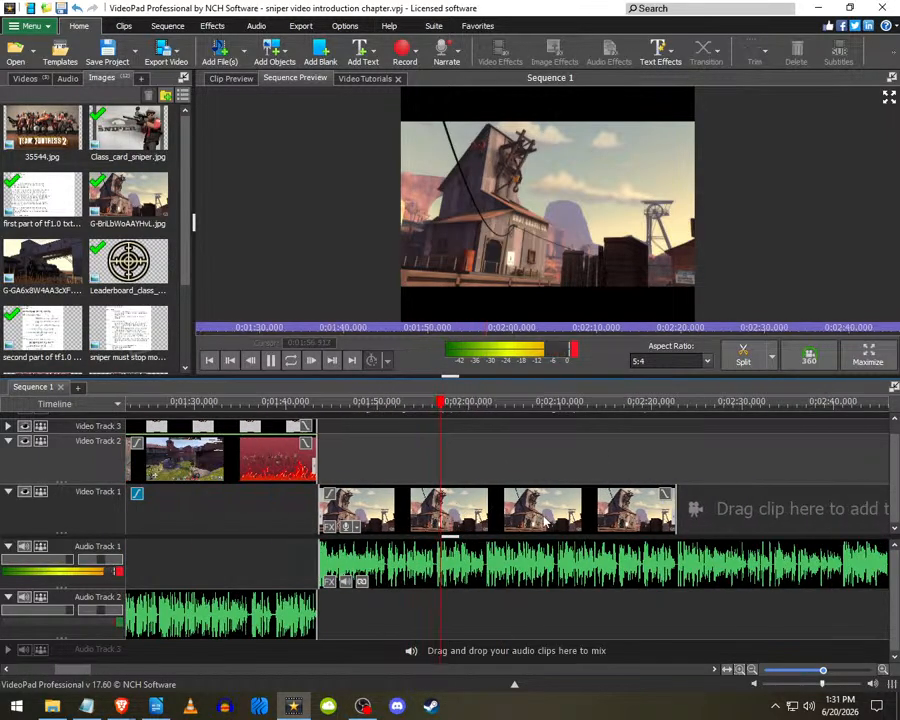
{"action": "scroll", "coordinate": [434, 489], "scroll_direction": "up", "scroll_amount": 6}
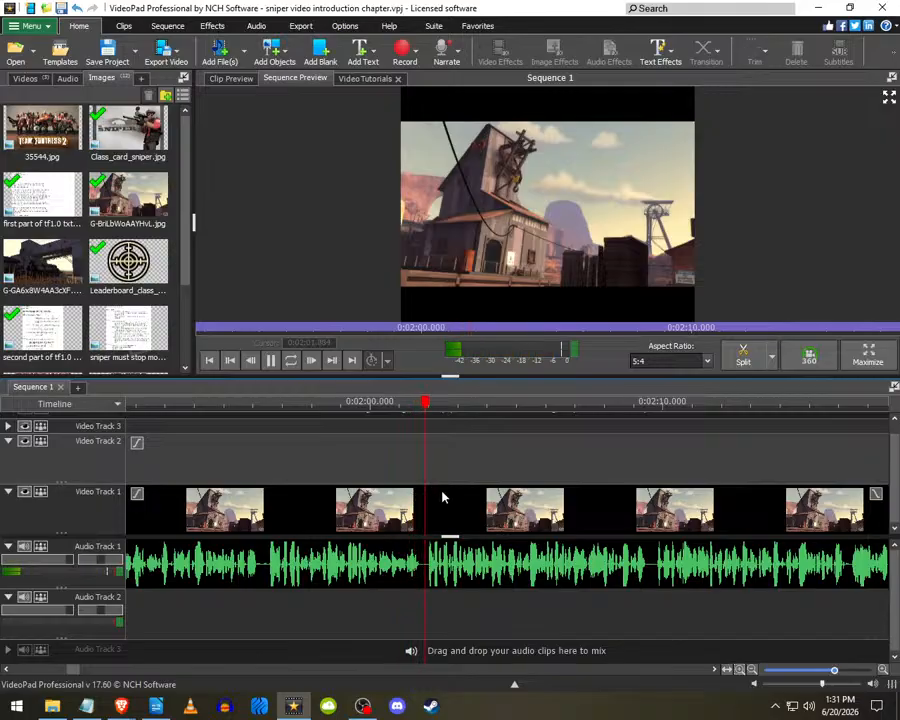
{"action": "scroll", "coordinate": [450, 500], "scroll_direction": "down", "scroll_amount": 3}
{"action": "scroll", "coordinate": [455, 496], "scroll_direction": "up", "scroll_amount": 3}
{"action": "key", "text": "space"}
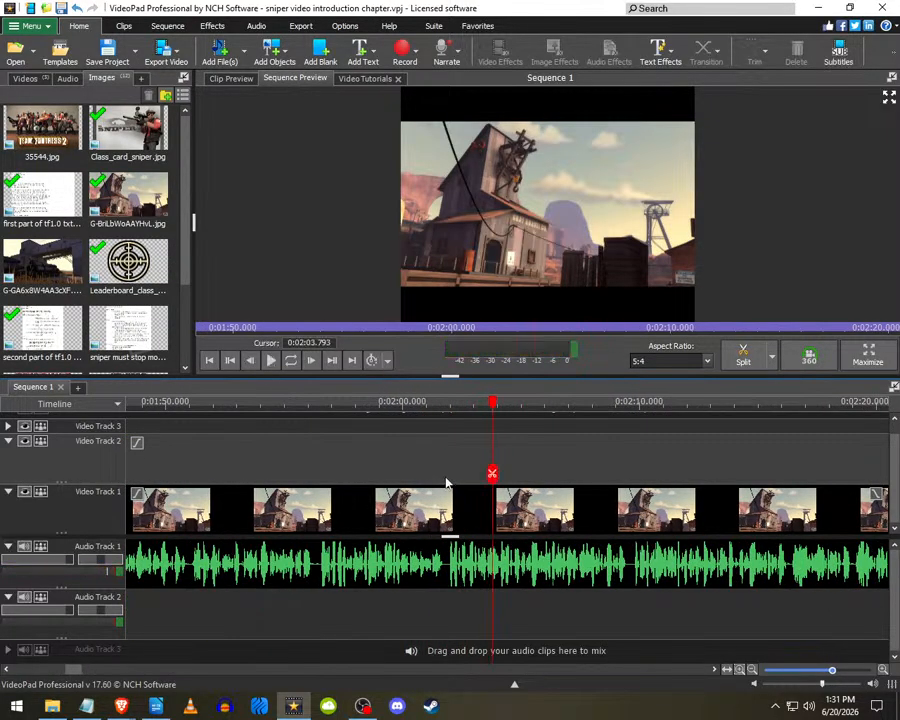
- Shorten the pl_goldrush clip to end at about 2:02 and add the cp_granary image after it on Video Track 1
{"action": "scroll", "coordinate": [572, 510], "scroll_direction": "down", "scroll_amount": 3}
{"action": "left_click_drag", "start_coordinate": [745, 517], "coordinate": [512, 520]}
{"action": "key", "text": "space"}
{"action": "left_click_drag", "start_coordinate": [55, 270], "coordinate": [525, 523]}
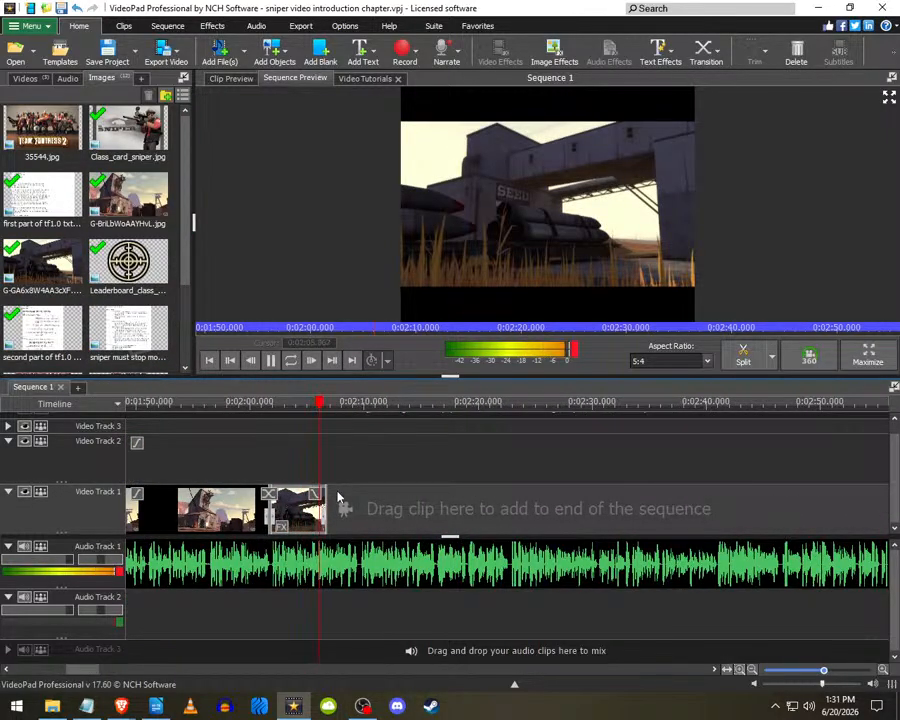
- Listen to the narration past the cp_granary clip and extend the clip to end at the narration break at about 2:09.7
{"action": "scroll", "coordinate": [337, 494], "scroll_direction": "up", "scroll_amount": 2}
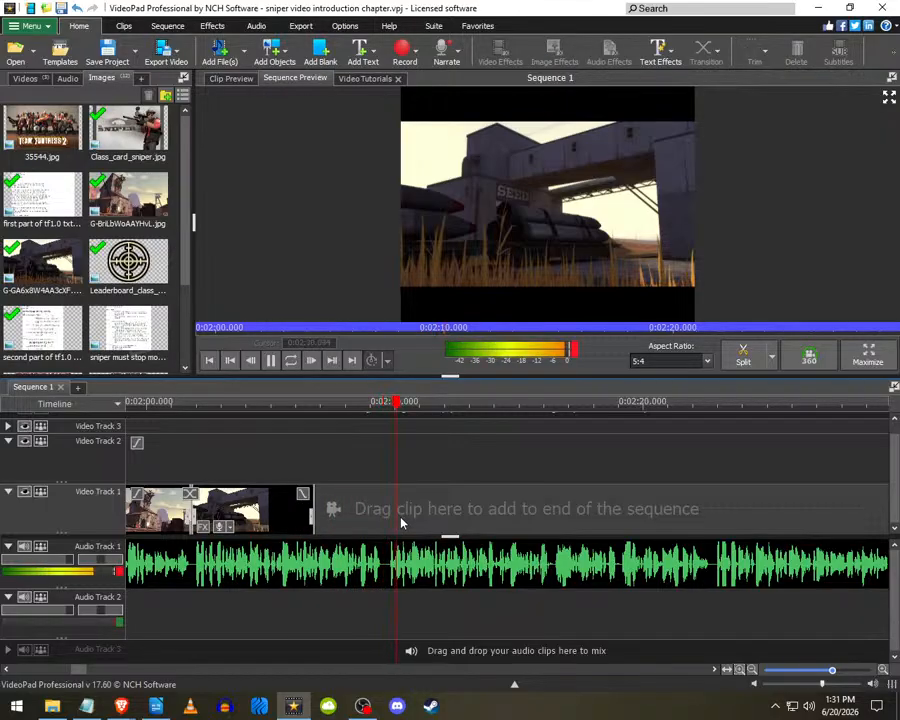
{"action": "scroll", "coordinate": [385, 522], "scroll_direction": "up", "scroll_amount": 1}
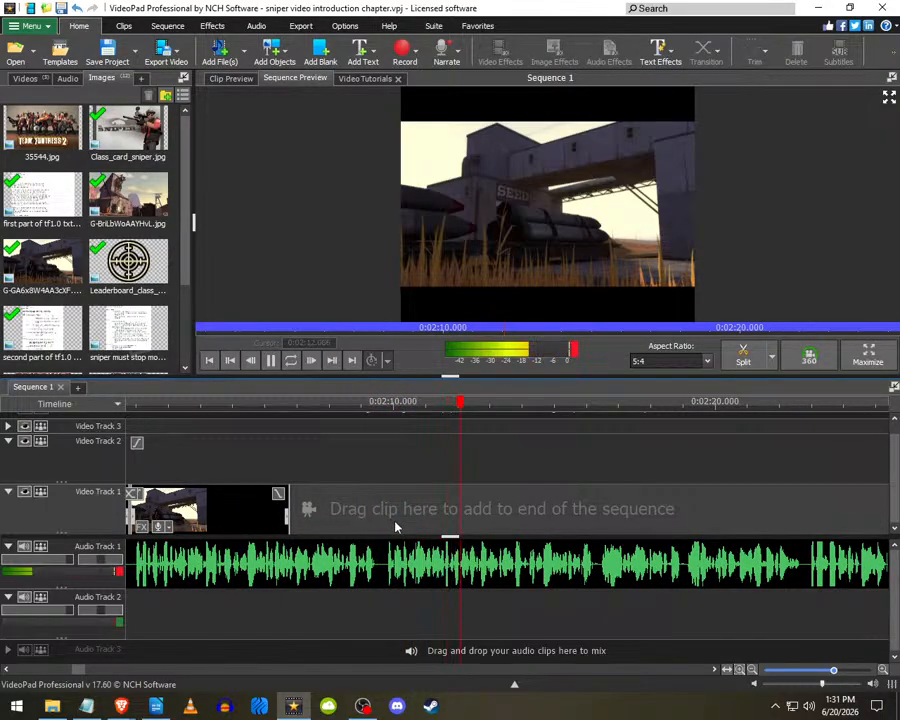
{"action": "left_click", "coordinate": [383, 473]}
{"action": "left_click_drag", "start_coordinate": [289, 500], "coordinate": [380, 506]}
- Add 35544.jpg after the cp_granary clip, lasting until about 2:23, and listen to the narration over it
{"action": "left_click_drag", "start_coordinate": [41, 130], "coordinate": [452, 510]}
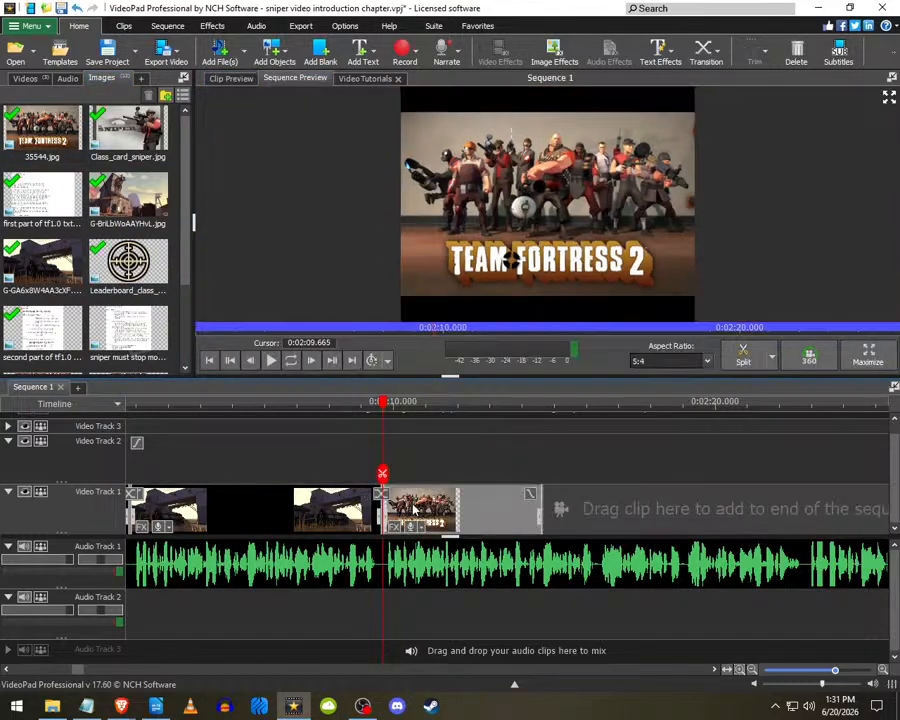
{"action": "left_click_drag", "start_coordinate": [491, 511], "coordinate": [620, 526]}
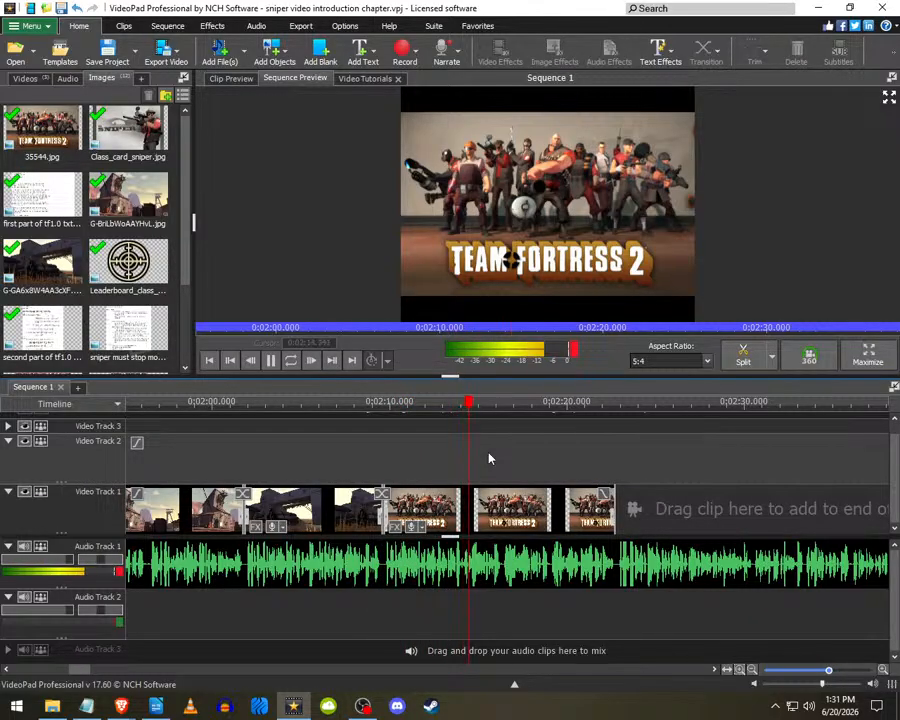
{"action": "scroll", "coordinate": [268, 477], "scroll_direction": "down", "scroll_amount": 2}
{"action": "scroll", "coordinate": [472, 480], "scroll_direction": "down", "scroll_amount": 2}
{"action": "scroll", "coordinate": [472, 480], "scroll_direction": "up", "scroll_amount": 4}
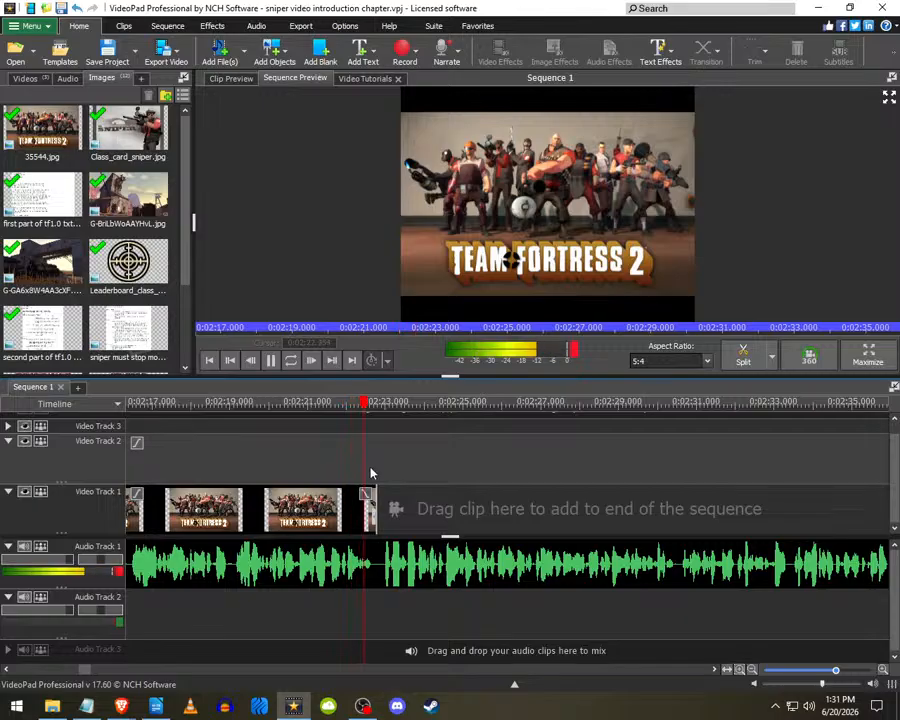
{"action": "scroll", "coordinate": [370, 474], "scroll_direction": "down", "scroll_amount": 3}
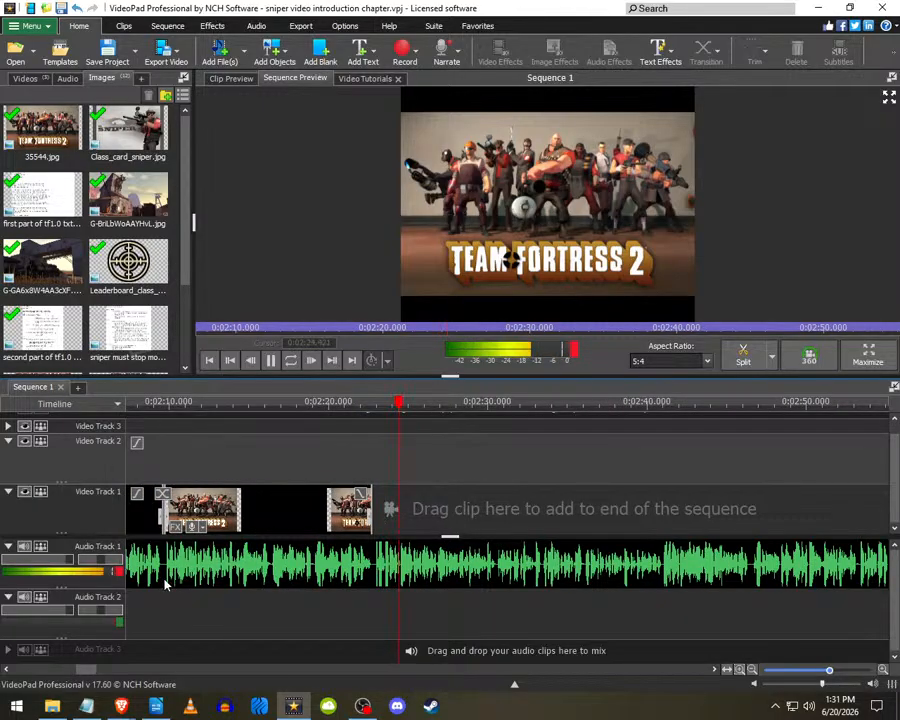
{"action": "key", "text": "space"}
- Switch to the browser, open the arena_lumberyard, pl_goldrush and ctf_2fort posts in new tabs, and close the G-BriLbWoAAYHvL image tab
{"action": "left_click", "coordinate": [122, 708]}
{"action": "left_click", "coordinate": [207, 632]}
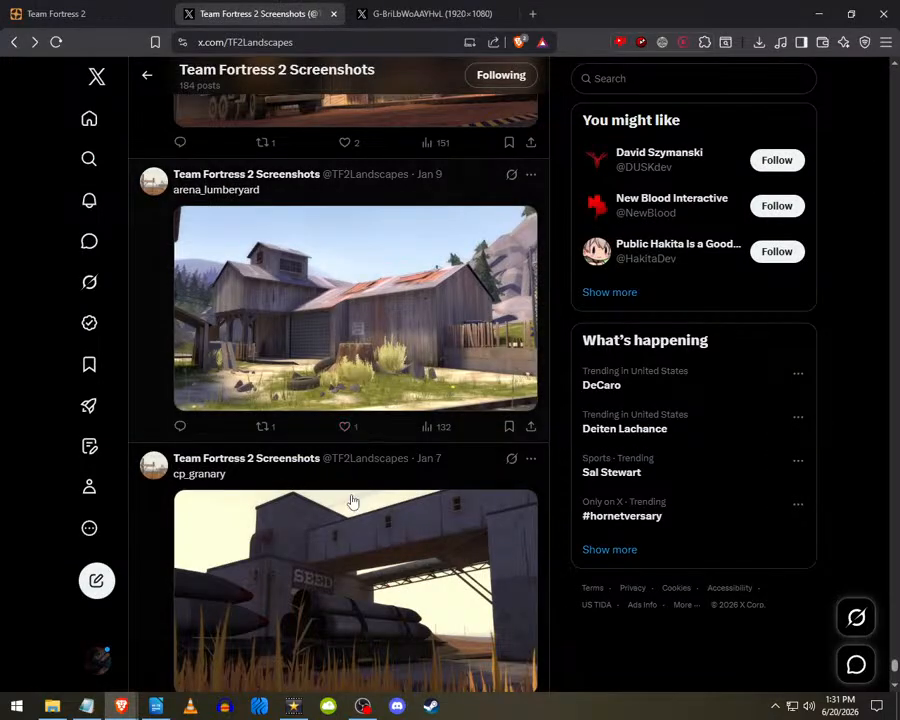
{"action": "scroll", "coordinate": [345, 510], "scroll_direction": "down", "scroll_amount": 2}
{"action": "scroll", "coordinate": [336, 546], "scroll_direction": "up", "scroll_amount": 4}
{"action": "middle_click", "coordinate": [170, 455]}
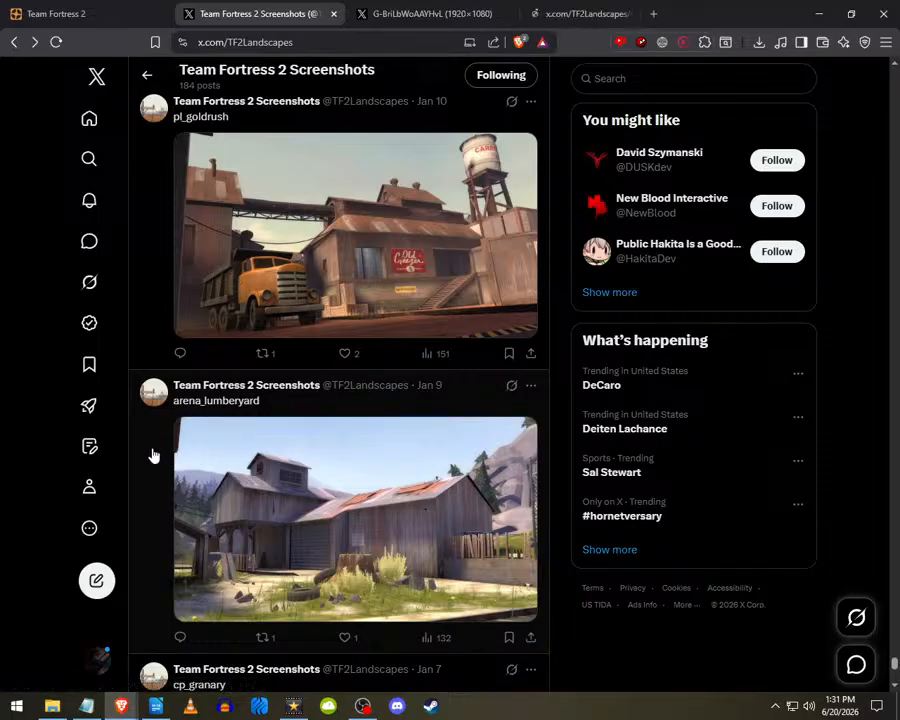
{"action": "scroll", "coordinate": [148, 448], "scroll_direction": "up", "scroll_amount": 3}
{"action": "middle_click", "coordinate": [156, 334]}
{"action": "middle_click", "coordinate": [160, 292]}
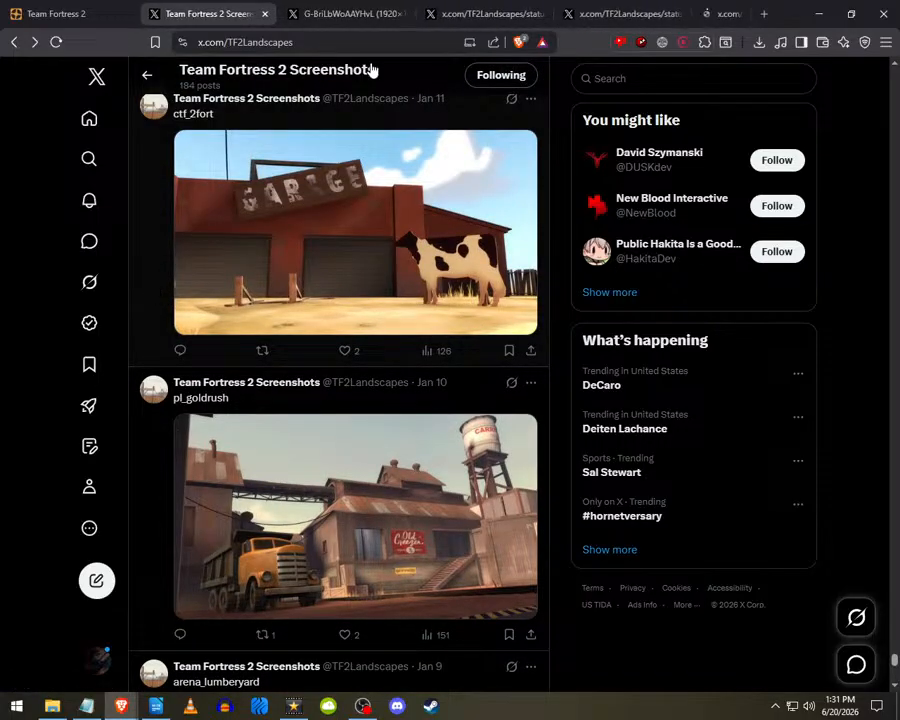
{"action": "left_click", "coordinate": [364, 17]}
- Open the Jan 12 arena_lumberyard post and the newer cp_badlands, ctf_2fort, cp_granary and cp_dustbowl posts in new tabs
{"action": "scroll", "coordinate": [253, 343], "scroll_direction": "up", "scroll_amount": 1}
{"action": "scroll", "coordinate": [240, 350], "scroll_direction": "up", "scroll_amount": 4}
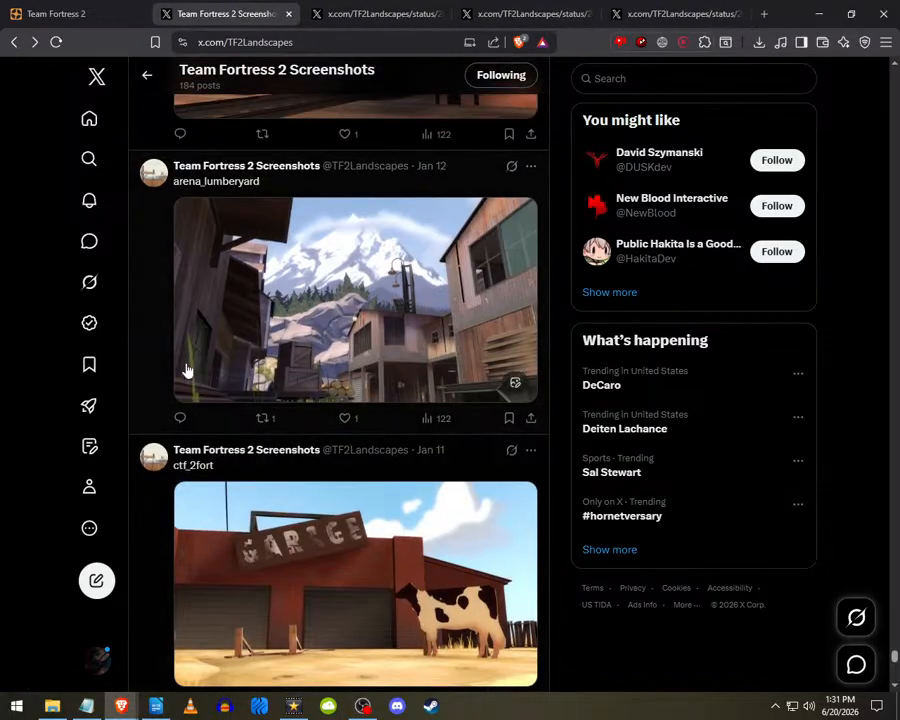
{"action": "scroll", "coordinate": [181, 348], "scroll_direction": "down", "scroll_amount": 3}
{"action": "left_click", "coordinate": [630, 16]}
{"action": "left_click", "coordinate": [258, 10]}
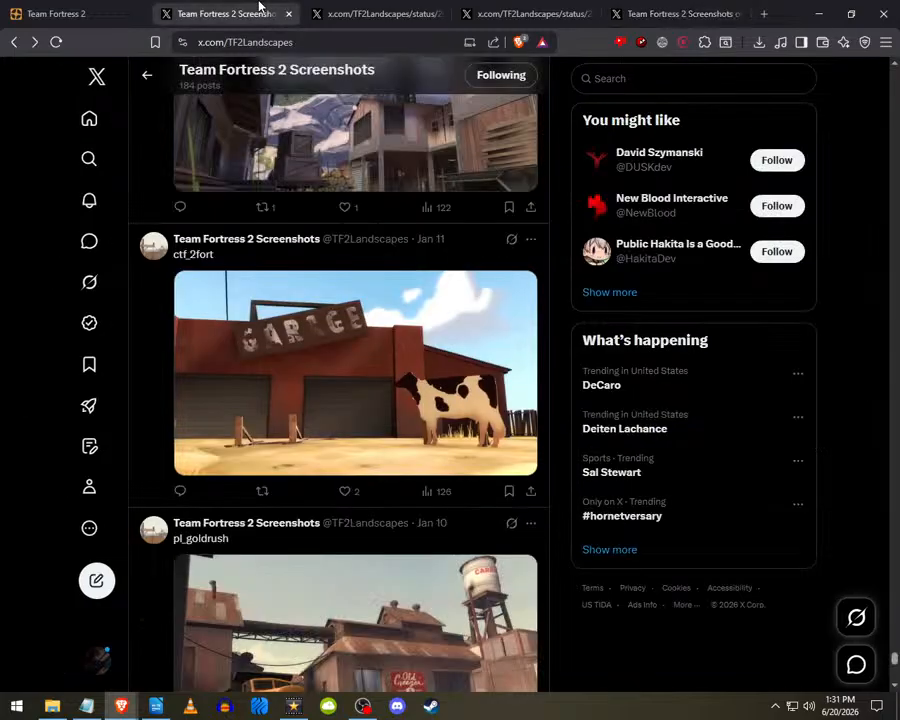
{"action": "scroll", "coordinate": [207, 426], "scroll_direction": "up", "scroll_amount": 5}
{"action": "middle_click", "coordinate": [152, 224]}
{"action": "scroll", "coordinate": [169, 307], "scroll_direction": "up", "scroll_amount": 5}
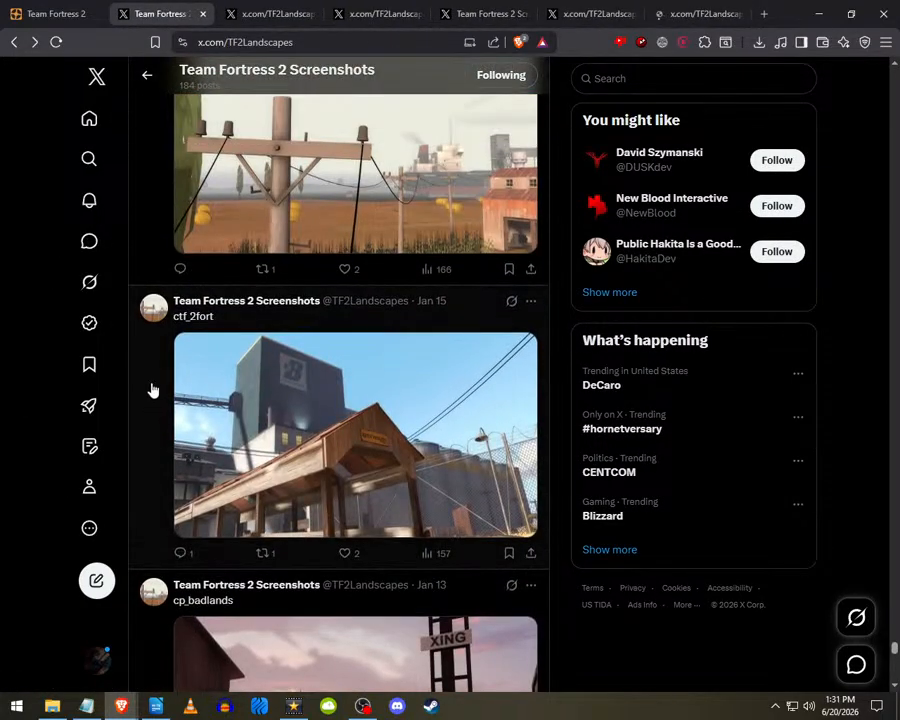
{"action": "middle_click", "coordinate": [151, 388]}
{"action": "scroll", "coordinate": [170, 330], "scroll_direction": "up", "scroll_amount": 6}
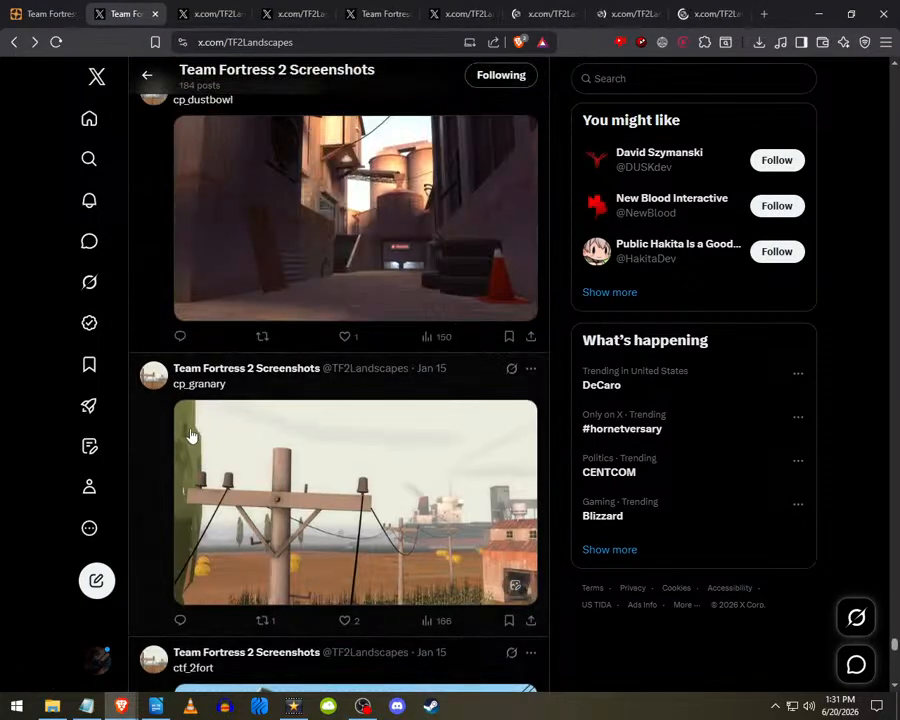
{"action": "middle_click", "coordinate": [151, 279]}
- Open the two Jan 17 cp_well posts and the Jan 18 cp_gravelpit post in new tabs
{"action": "scroll", "coordinate": [180, 360], "scroll_direction": "up", "scroll_amount": 3}
{"action": "scroll", "coordinate": [196, 417], "scroll_direction": "up", "scroll_amount": 2}
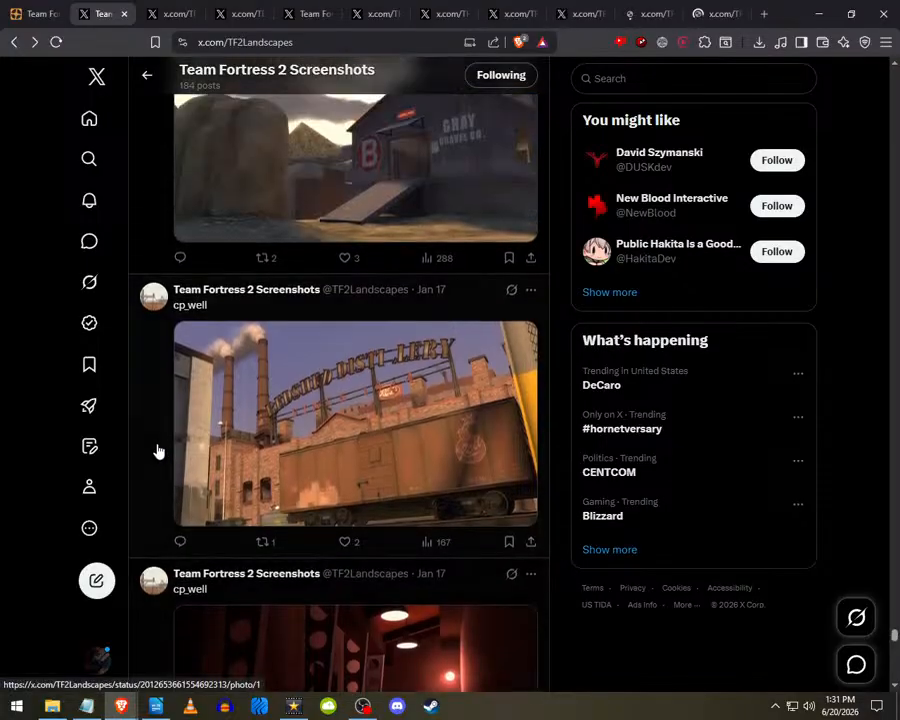
{"action": "middle_click", "coordinate": [159, 449]}
{"action": "middle_click", "coordinate": [159, 237]}
{"action": "scroll", "coordinate": [190, 435], "scroll_direction": "up", "scroll_amount": 5}
{"action": "scroll", "coordinate": [180, 455], "scroll_direction": "up", "scroll_amount": 2}
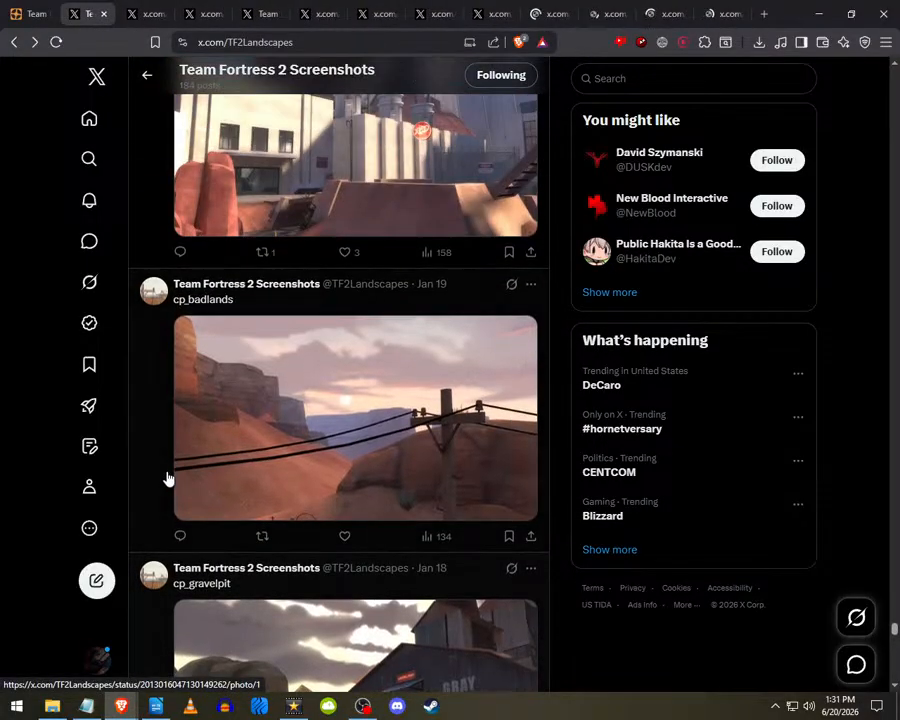
{"action": "scroll", "coordinate": [172, 472], "scroll_direction": "down", "scroll_amount": 4}
{"action": "left_click", "coordinate": [728, 12]}
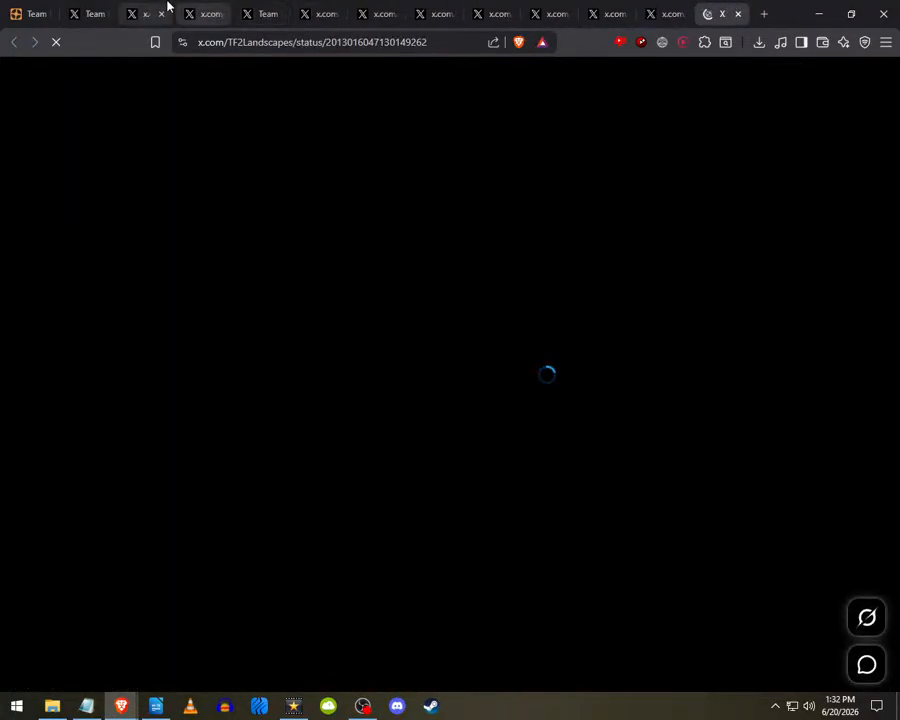
- Open the enlarged photos in the first five post tabs, starting with the Jan 9 arena_lumberyard post
{"action": "left_click", "coordinate": [137, 9]}
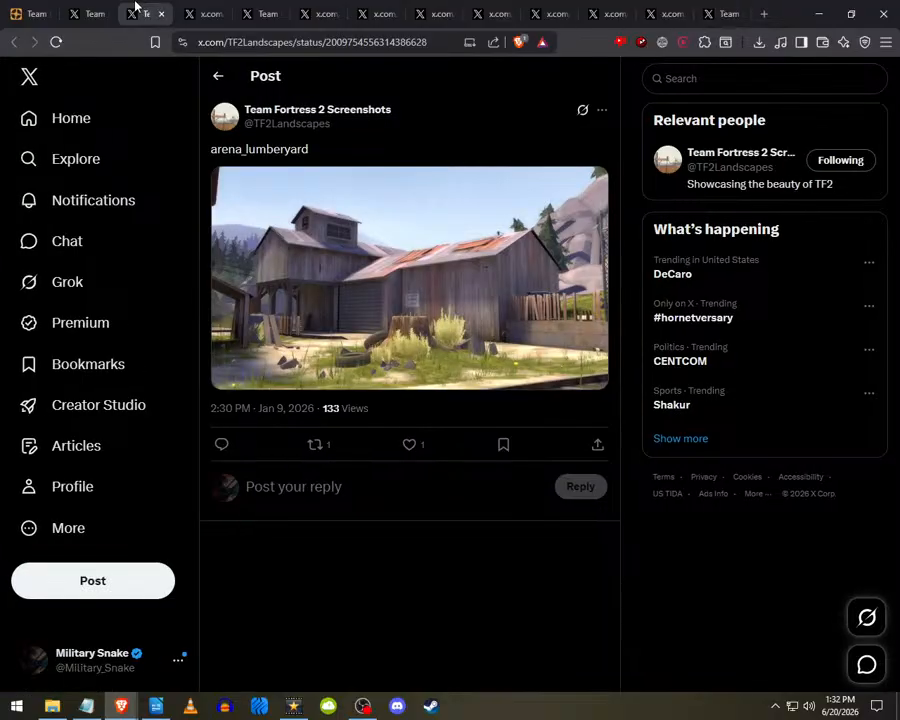
{"action": "left_click", "coordinate": [325, 266]}
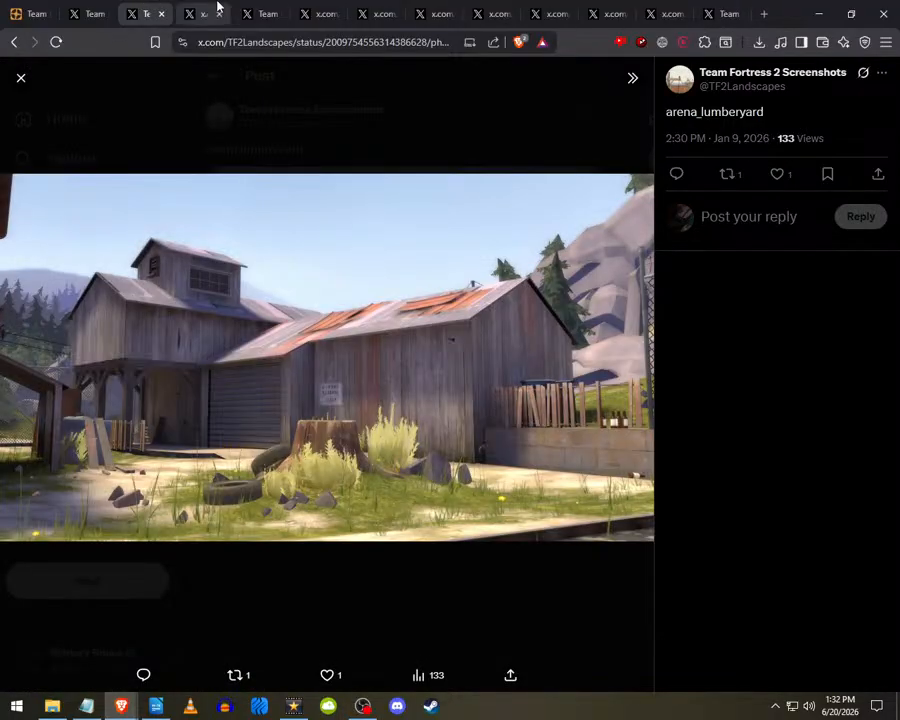
{"action": "left_click", "coordinate": [217, 10]}
{"action": "left_click", "coordinate": [262, 10]}
{"action": "left_click", "coordinate": [312, 8]}
{"action": "left_click", "coordinate": [410, 292]}
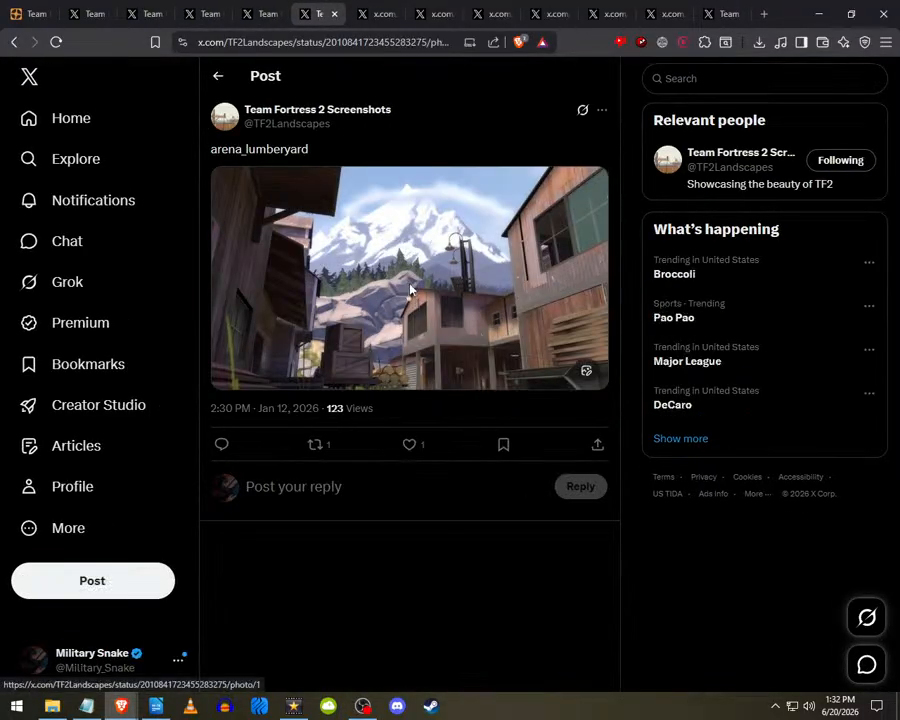
{"action": "left_click", "coordinate": [370, 9]}
{"action": "left_click", "coordinate": [444, 234]}
- Open the enlarged photos in the remaining post tabs, through cp_granary and cp_well to the Jan 18 cp_gravelpit post
{"action": "left_click", "coordinate": [425, 7]}
{"action": "left_click", "coordinate": [461, 205]}
{"action": "left_click", "coordinate": [488, 9]}
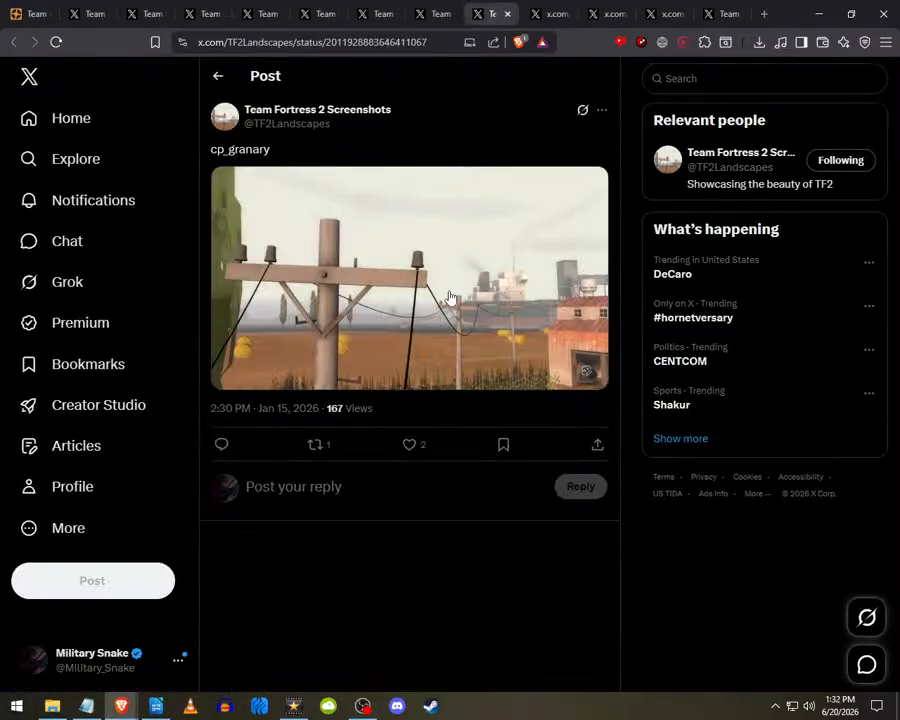
{"action": "left_click", "coordinate": [485, 225]}
{"action": "left_click", "coordinate": [546, 8]}
{"action": "left_click", "coordinate": [520, 215]}
{"action": "left_click", "coordinate": [600, 9]}
{"action": "left_click", "coordinate": [472, 285]}
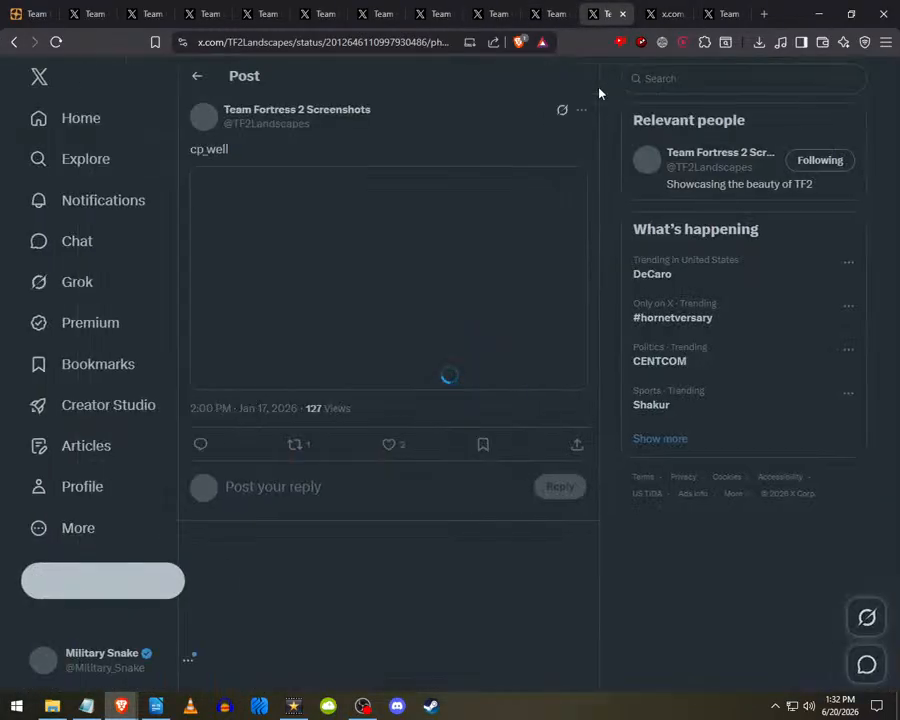
{"action": "left_click", "coordinate": [660, 10]}
{"action": "left_click", "coordinate": [706, 10]}
{"action": "left_click", "coordinate": [460, 273]}
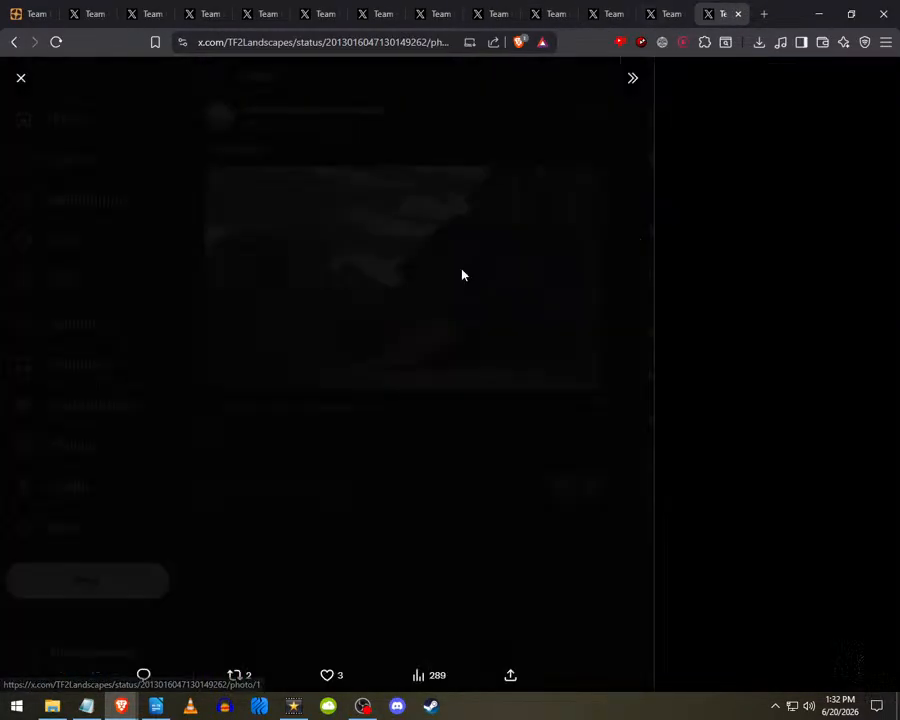
- Switch to Notepad, write "List of people to credit at the end of my video", and save it as "credits for sniper manifesto video"
{"action": "left_click", "coordinate": [819, 12]}
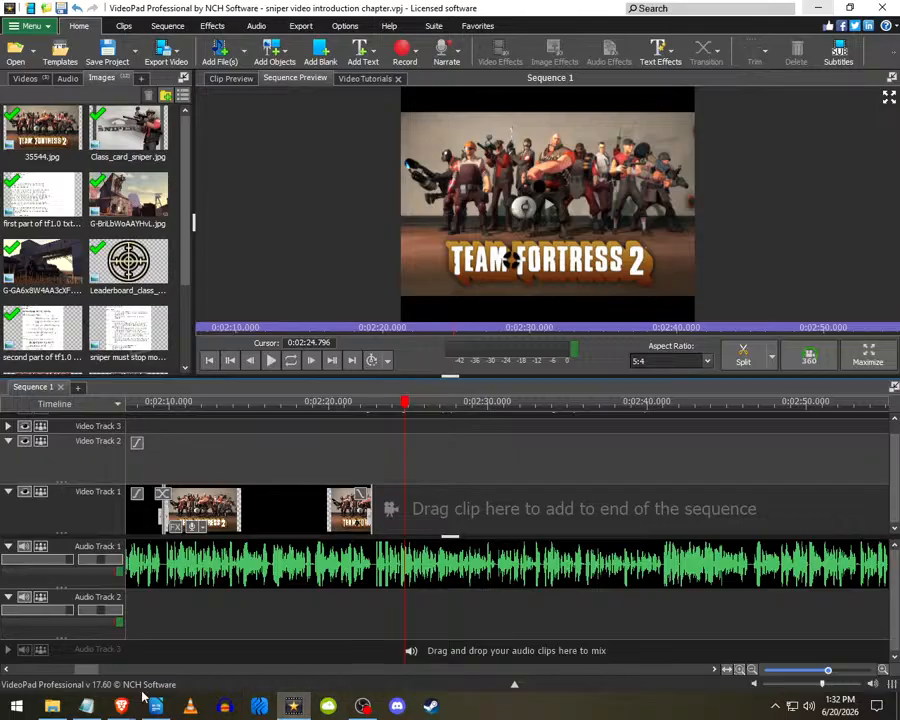
{"action": "left_click", "coordinate": [88, 705]}
{"action": "left_click_drag", "start_coordinate": [272, 152], "coordinate": [356, 103]}
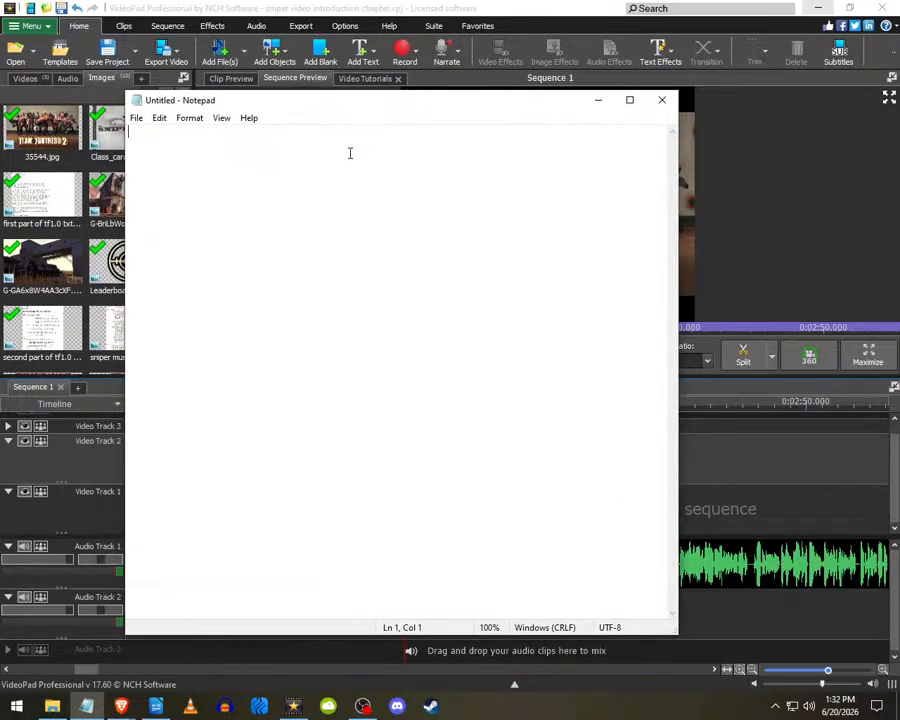
{"action": "type", "text": "List of peo"}
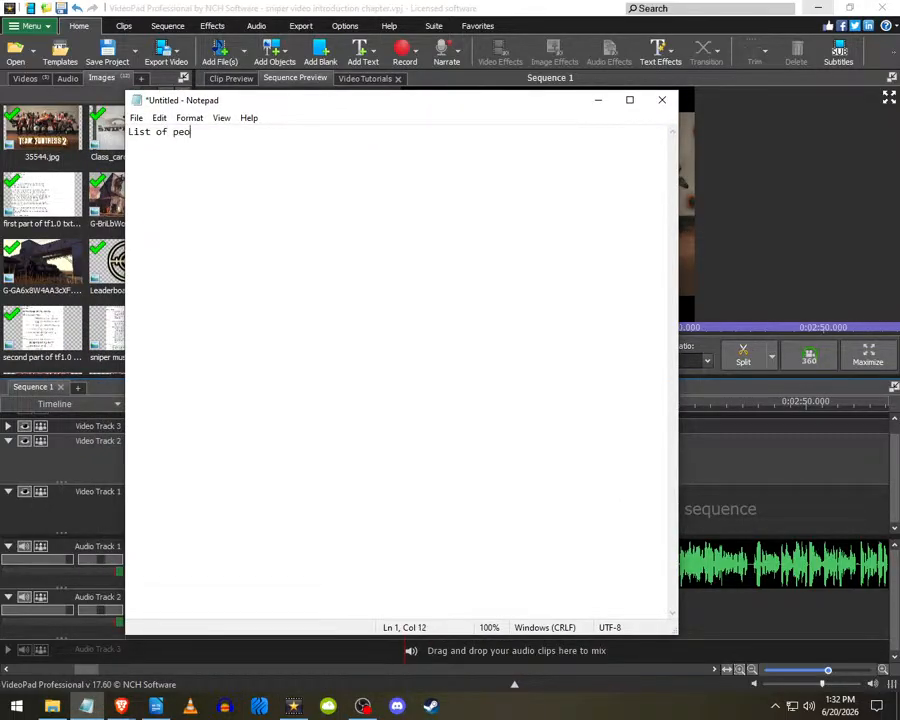
{"action": "type", "text": "ple to credit at the"}
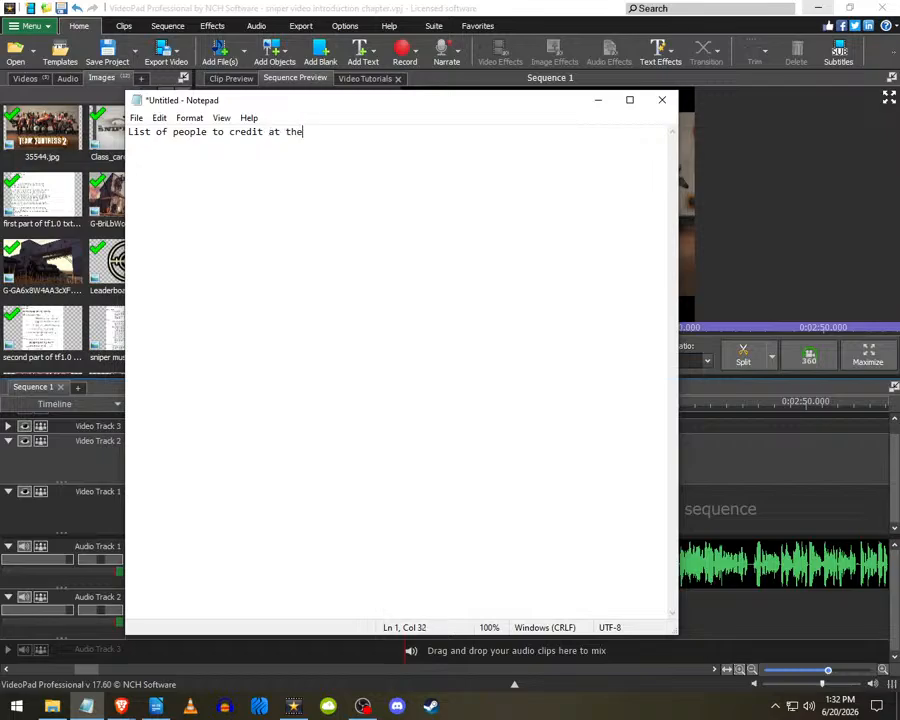
{"action": "type", "text": " end of my video"}
{"action": "key", "text": "ctrl+s"}
{"action": "type", "text": "credits for sniper manifesto video"}
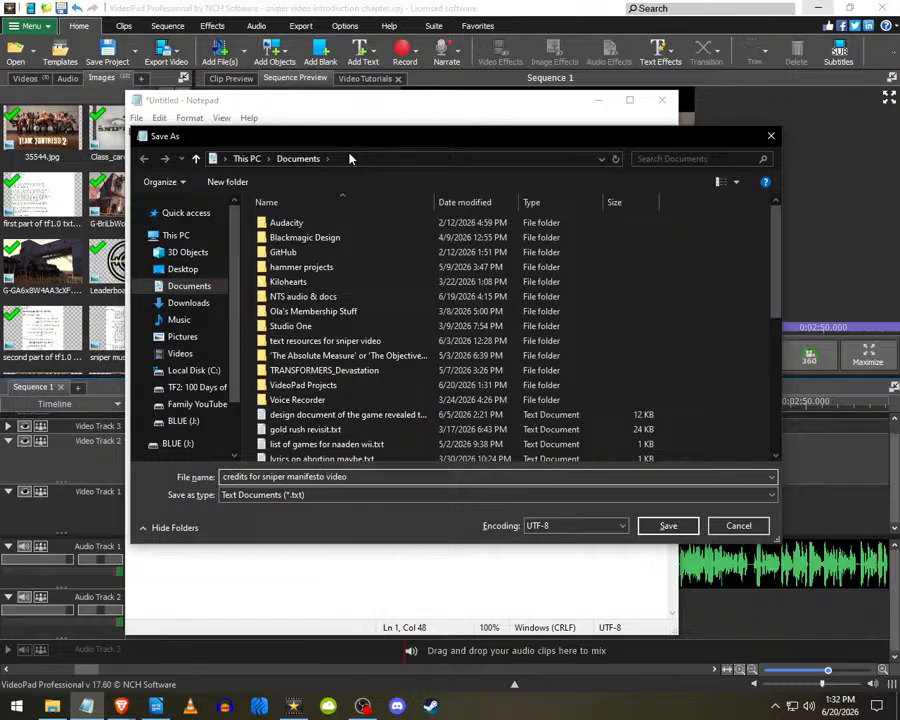
{"action": "key", "text": "Return"}
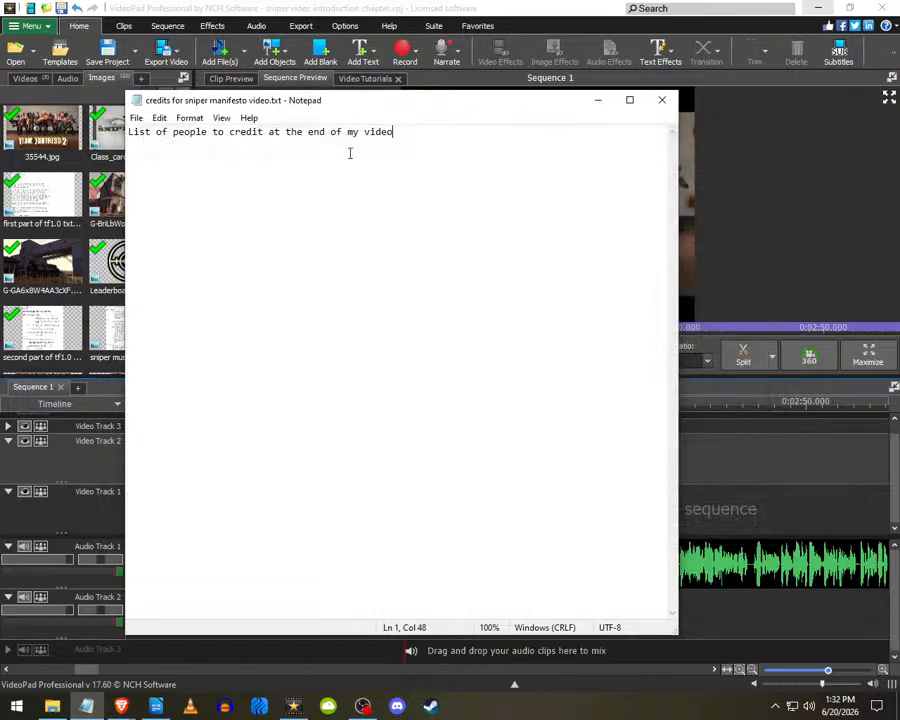
- Add credits for God ("for giving me the ability to talk like this lol"), My dad and My wife (encouraging the project), and save
{"action": "key", "text": "Return"}
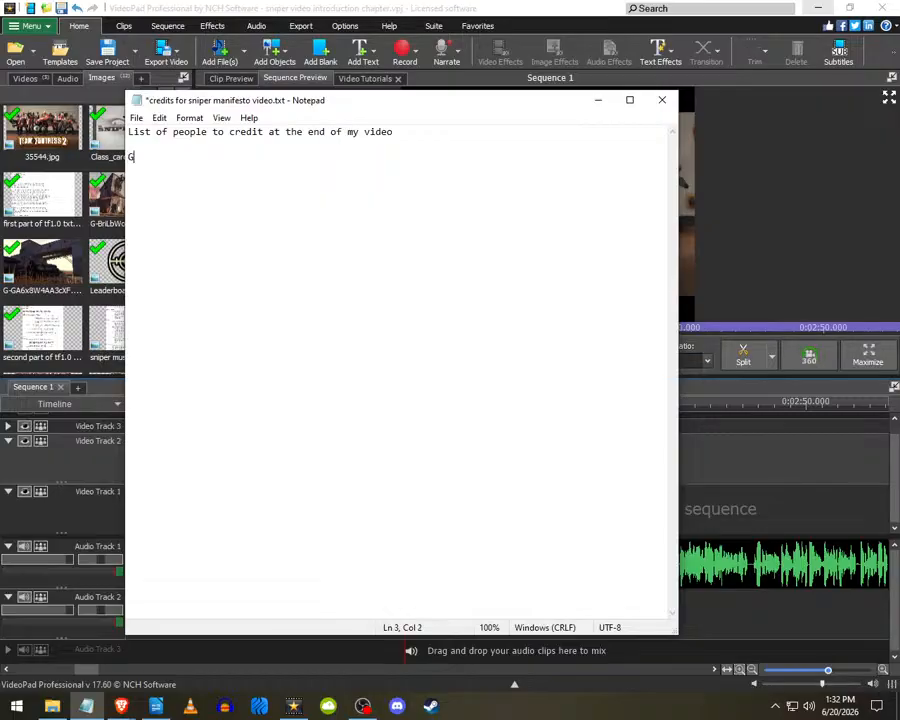
{"action": "type", "text": "giving me the "}
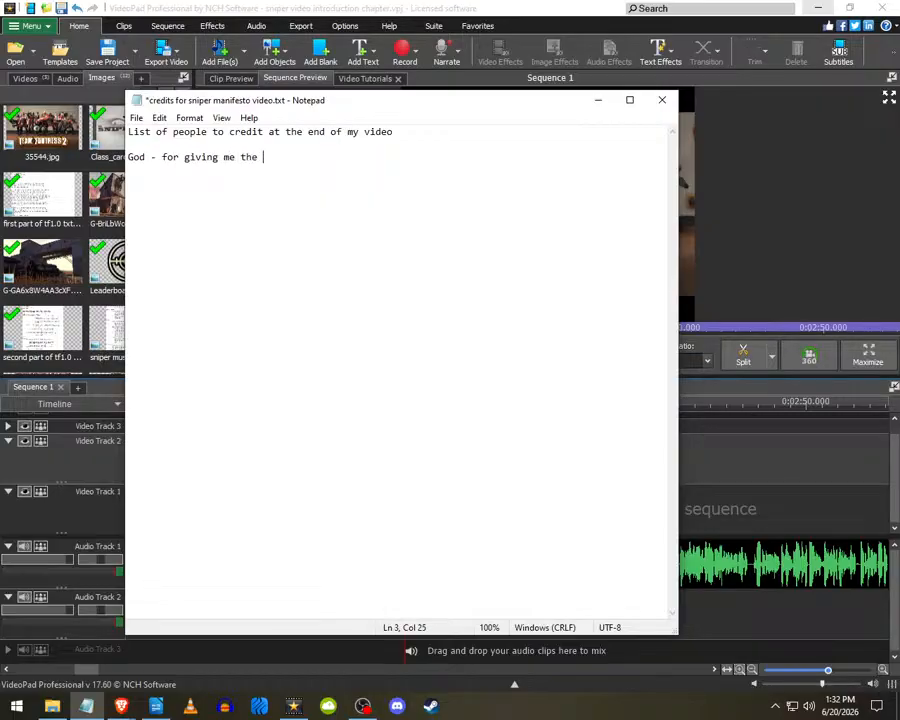
{"action": "type", "text": "ability to talk like this lol"}
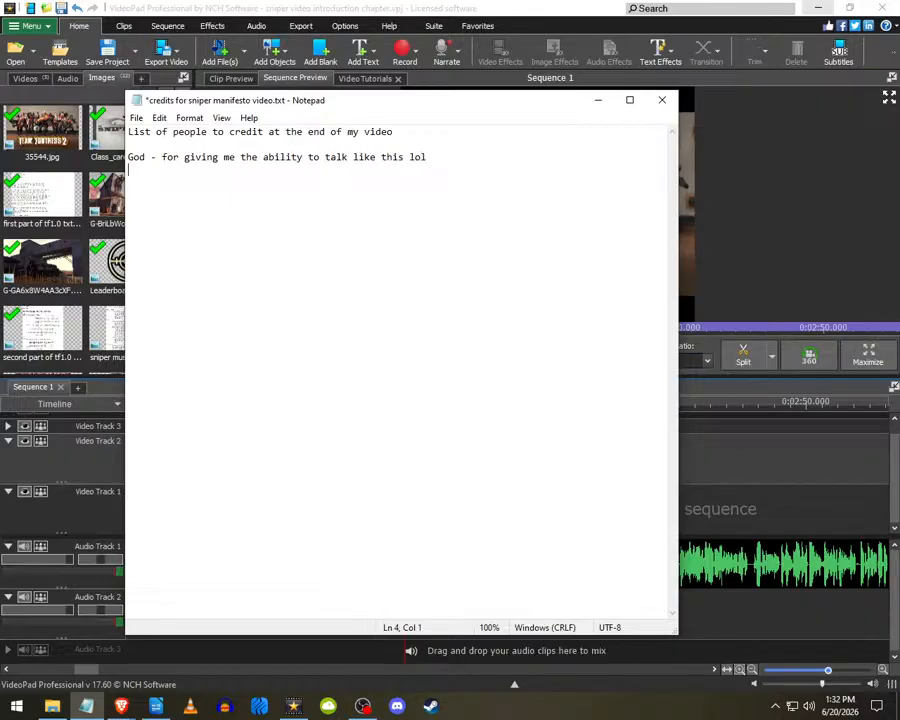
{"action": "type", "text": " My dad - for encouraging me t"}
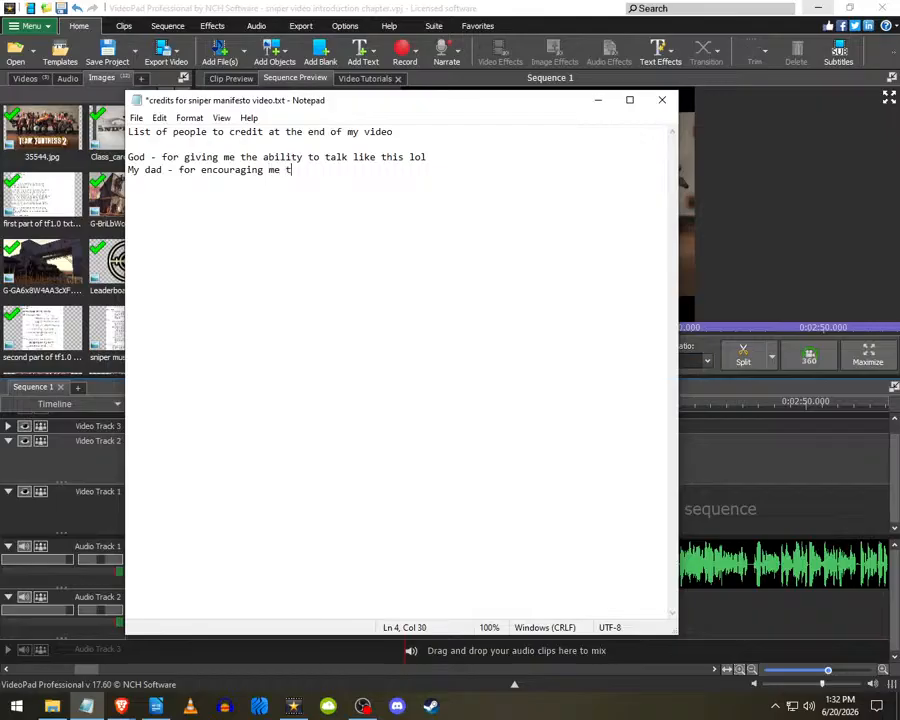
{"action": "type", "text": "o keep this proje"}
{"action": "type", "text": "ct going "}
{"action": "type", "text": "My wife - for REALL"}
{"action": "type", "text": "Y encouragine me to"}
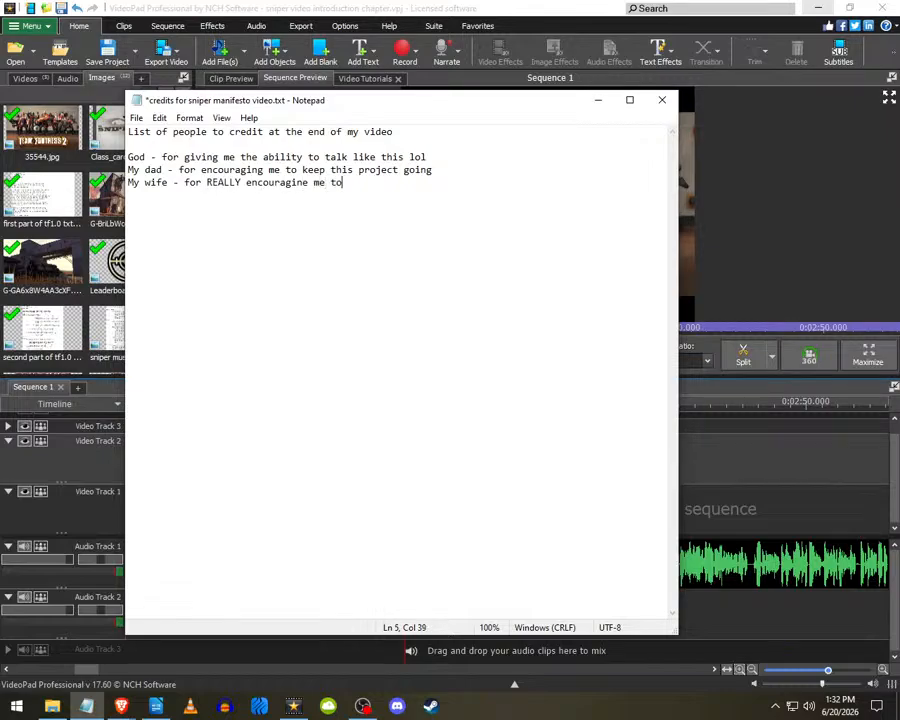
{"action": "type", "text": " keep this project going"}
{"action": "key", "text": "ctrl+s"}
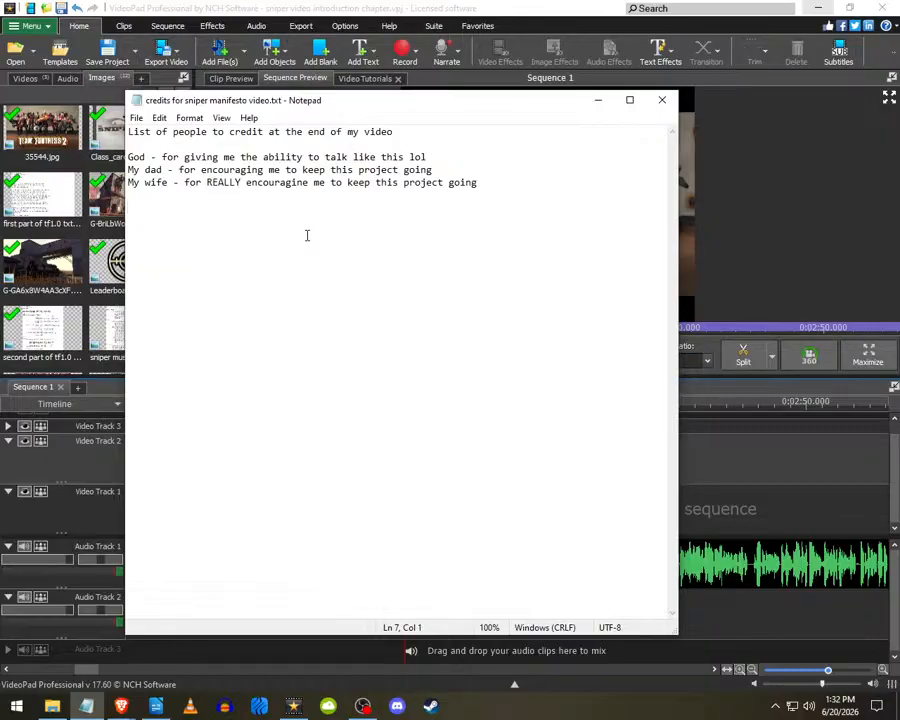
- Start a separate credit line reading "TF2Landscapes on X/Twitter - for" below the family credits and save the file
{"action": "type", "text": "TF2"}
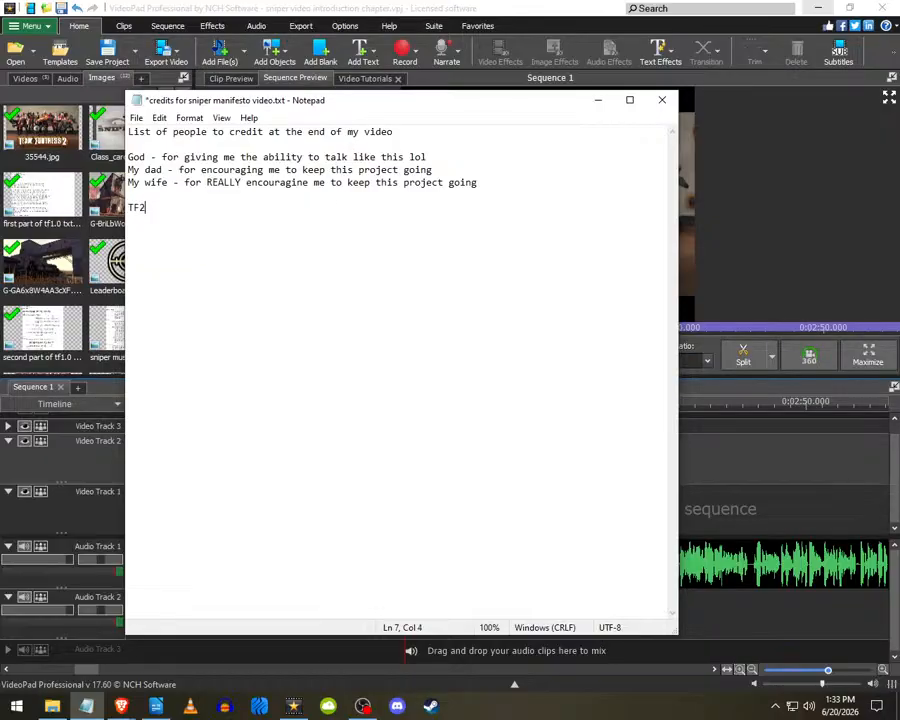
{"action": "type", "text": "Landscapes on X/Twitter - for"}
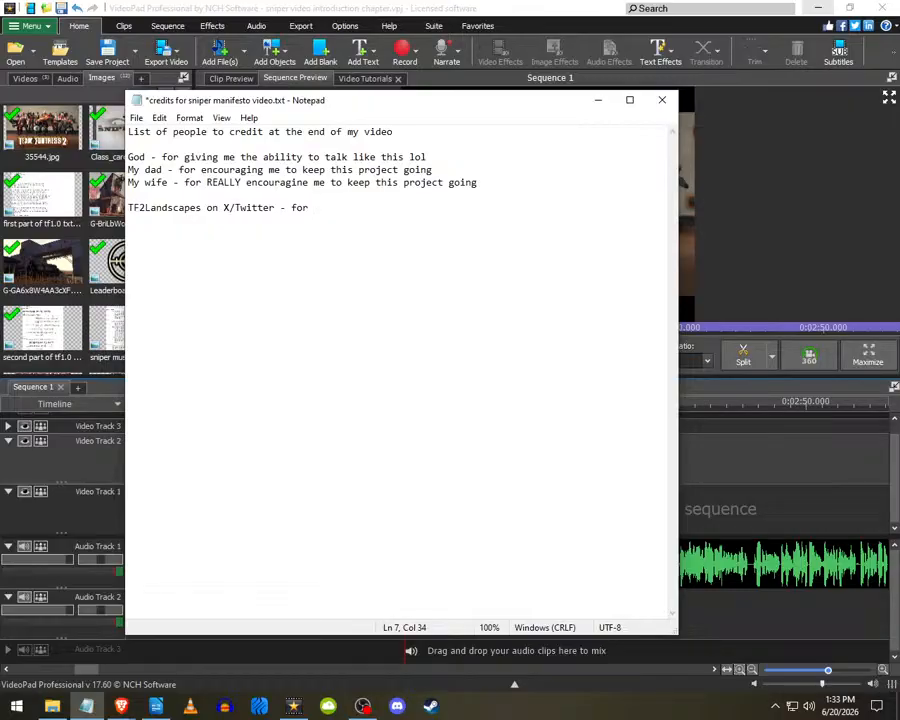
{"action": "type", "text": "ing"}
{"action": "key", "text": "BackSpace"}
{"action": "key", "text": "BackSpace"}
{"action": "key", "text": "BackSpace"}
{"action": "key", "text": "BackSpace"}
{"action": "key", "text": "BackSpace"}
{"action": "key", "text": "BackSpace"}
{"action": "key", "text": "BackSpace"}
{"action": "key", "text": "ctrl+s"}
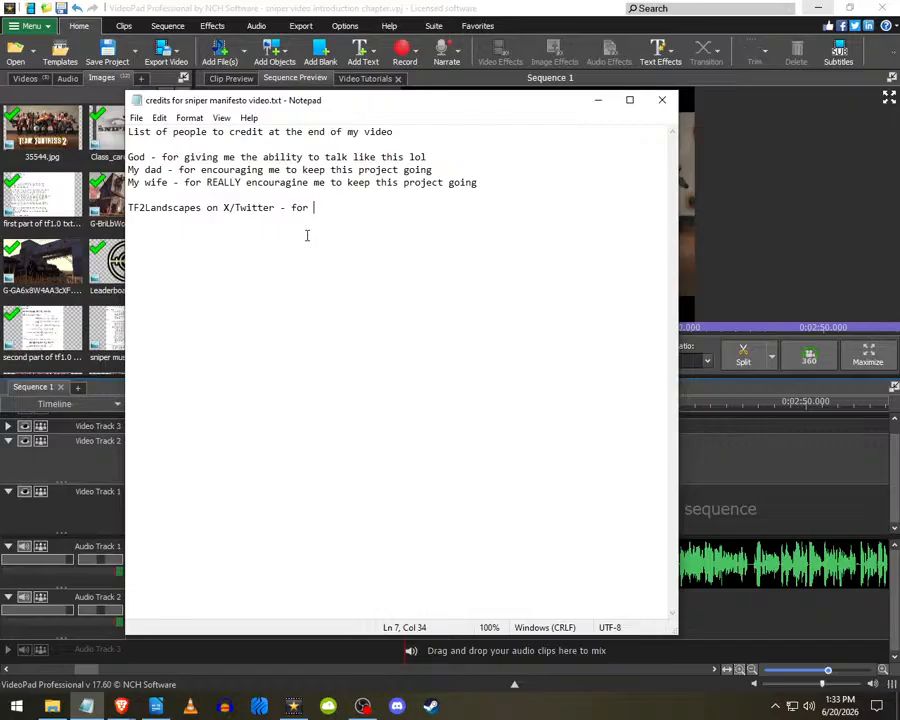
- Complete the TF2Landscapes credit with "posting such wonderful screenshots that I felt compelled to use as an amplification of the true TF2 vibe." and save
{"action": "type", "text": "posting such wonderful scre"}
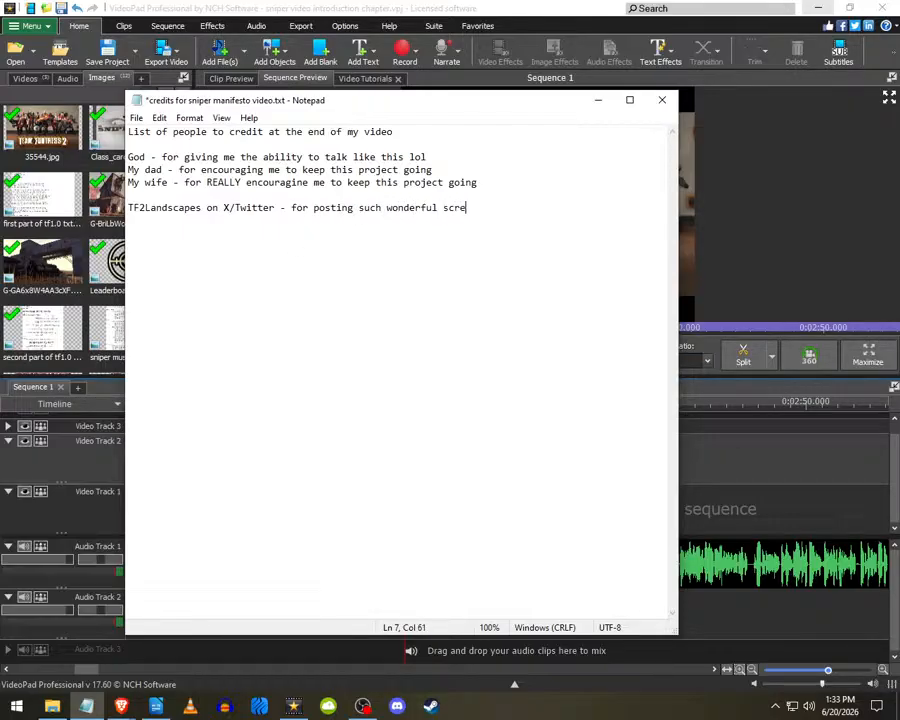
{"action": "type", "text": "enshots that I felt c"}
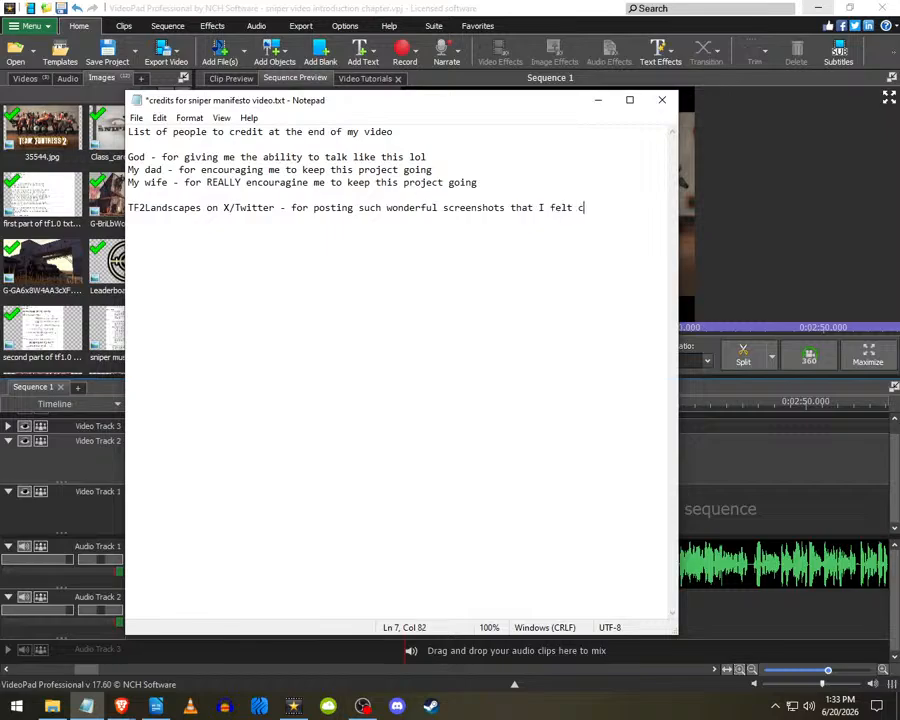
{"action": "type", "text": "ompelled to use"}
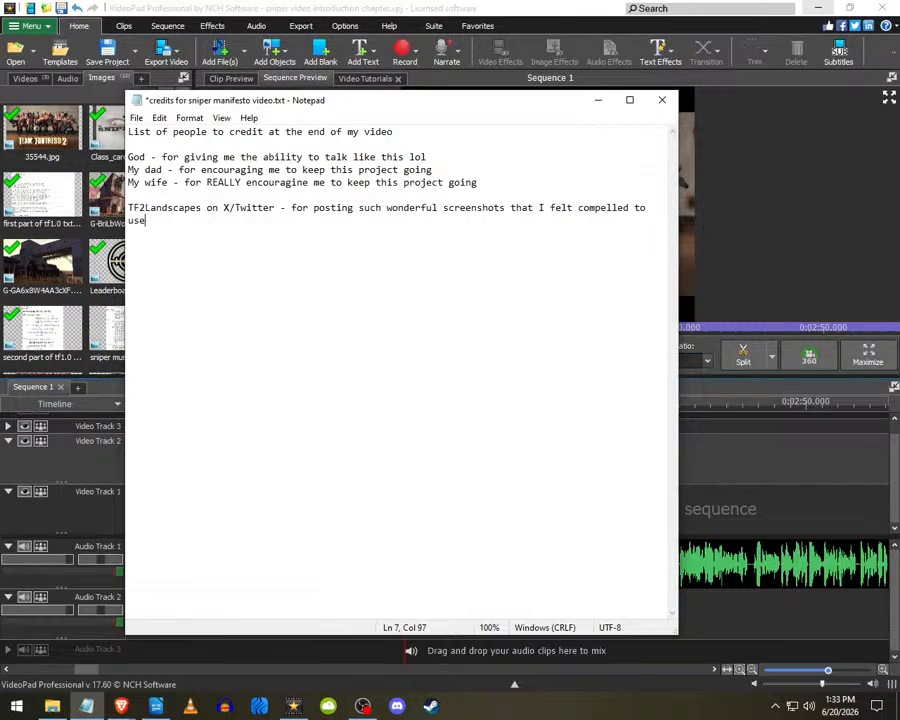
{"action": "type", "text": " as an amplificati"}
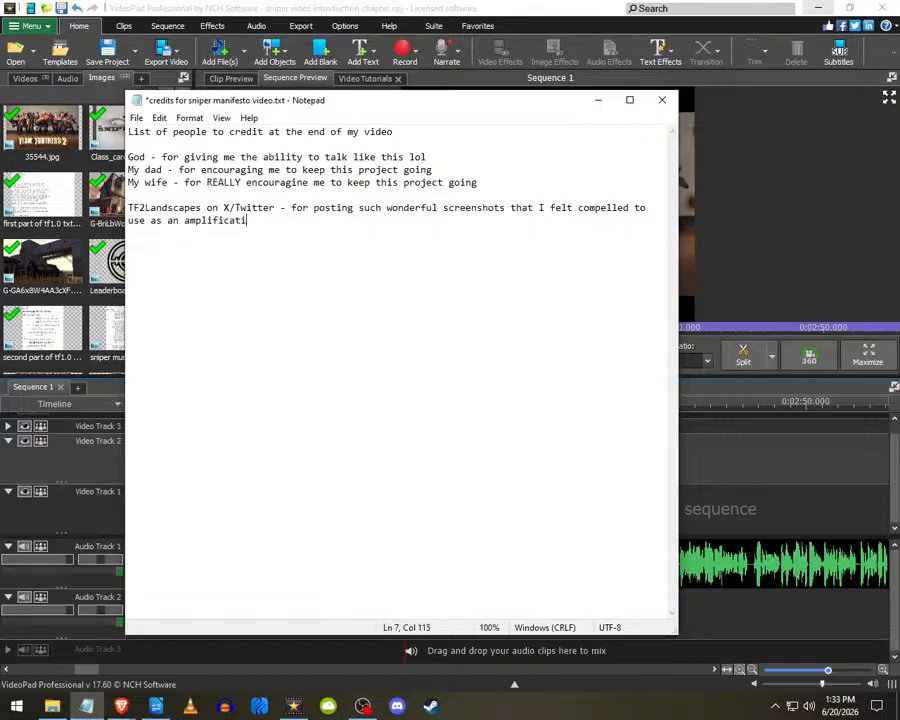
{"action": "type", "text": "on of the true TF2 vibe."}
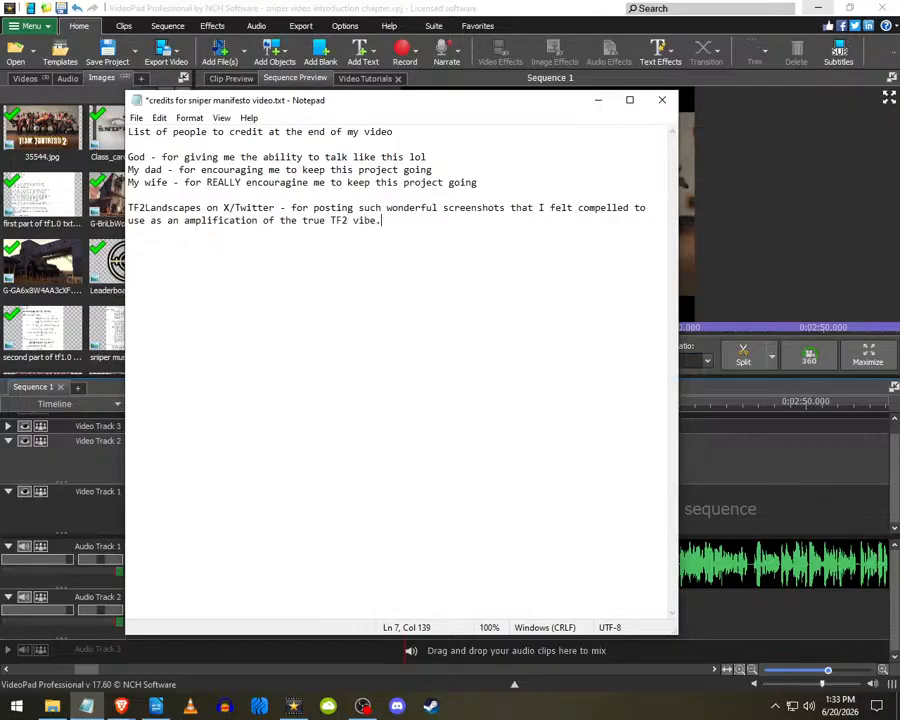
{"action": "key", "text": "ctrl+s"}
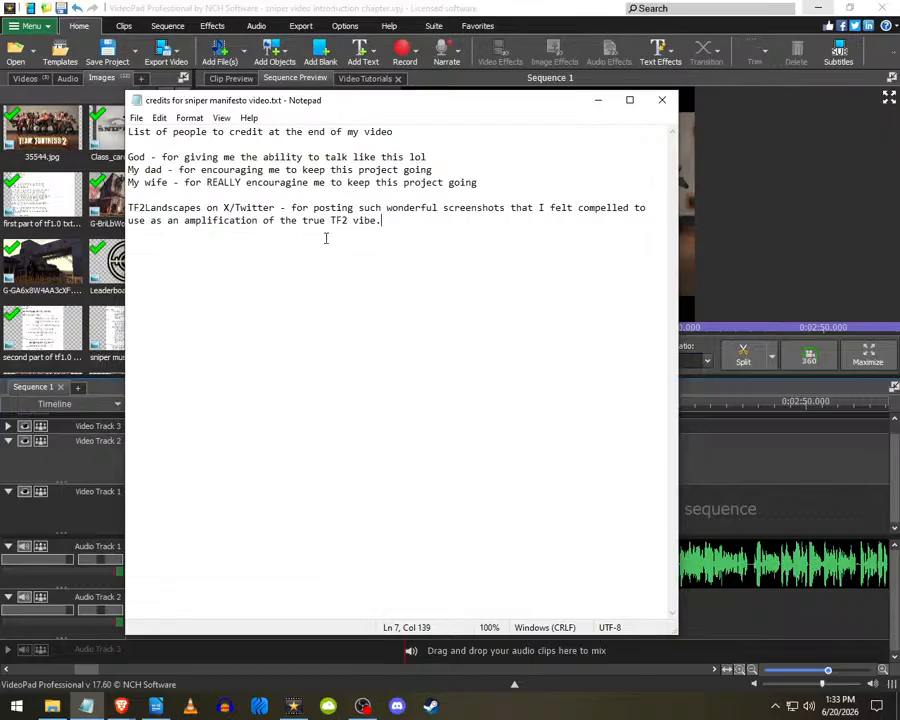
- Return to VideoPad and place the timeline cursor at 0:02:23.419, just past the last clip on Video Track 1
{"action": "left_click", "coordinate": [363, 706]}
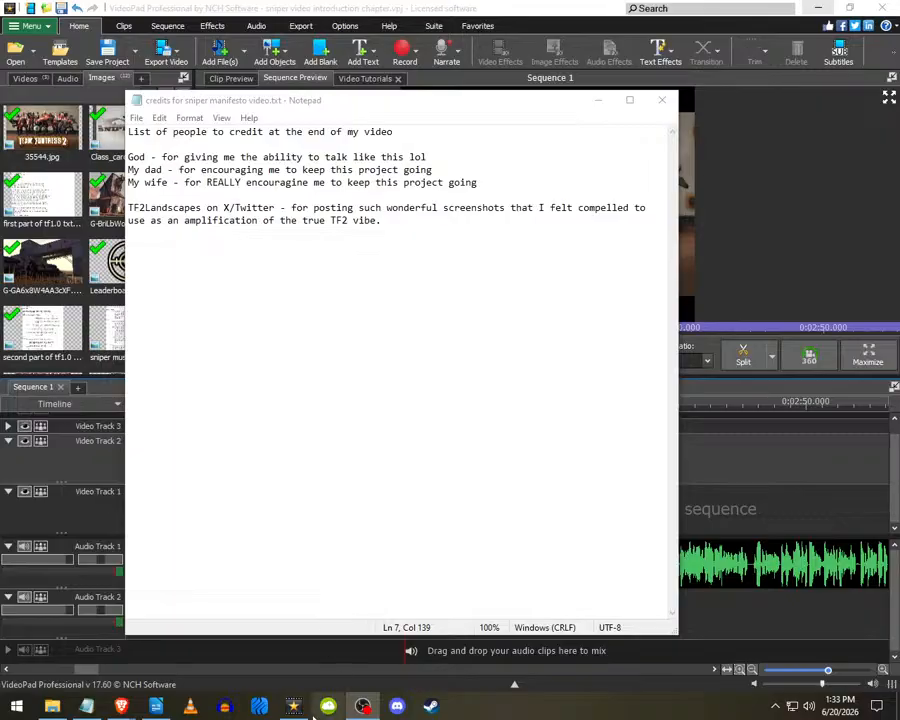
{"action": "key", "text": "alt+Tab"}
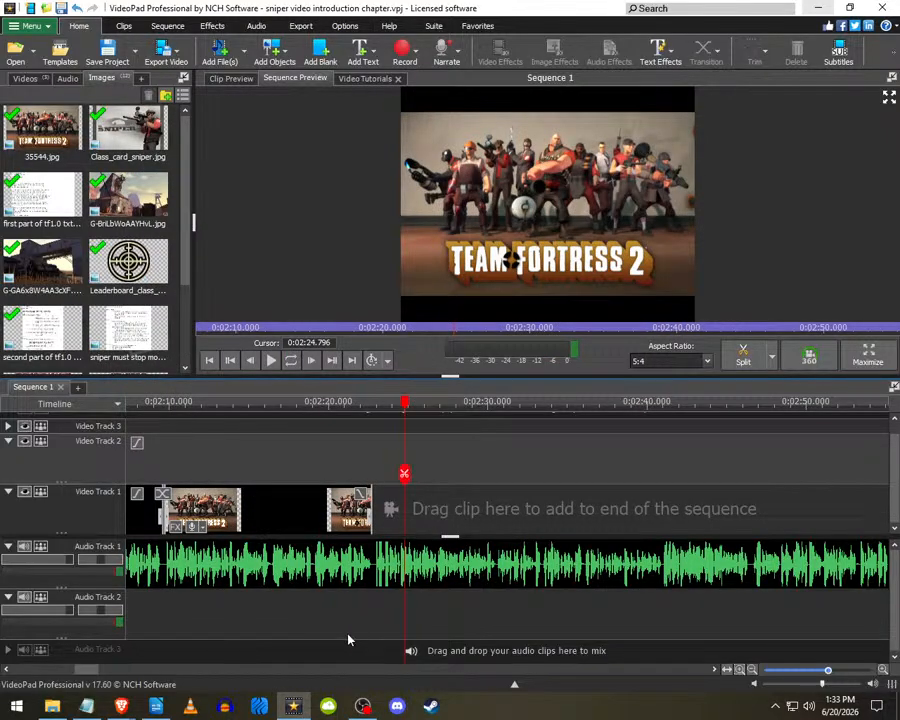
{"action": "scroll", "coordinate": [289, 537], "scroll_direction": "down", "scroll_amount": 5}
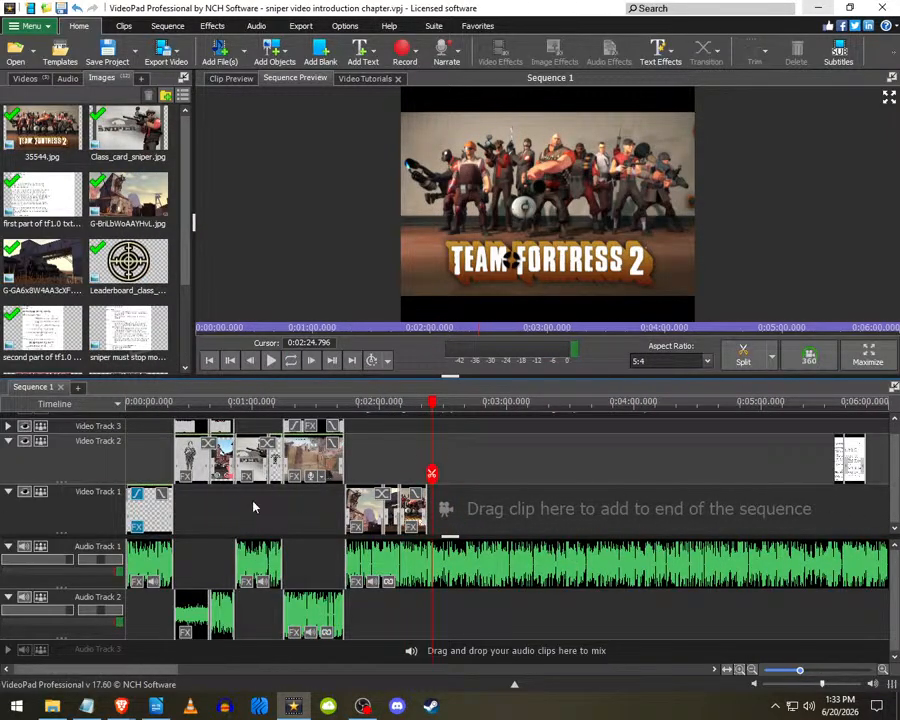
{"action": "scroll", "coordinate": [240, 507], "scroll_direction": "up", "scroll_amount": 4}
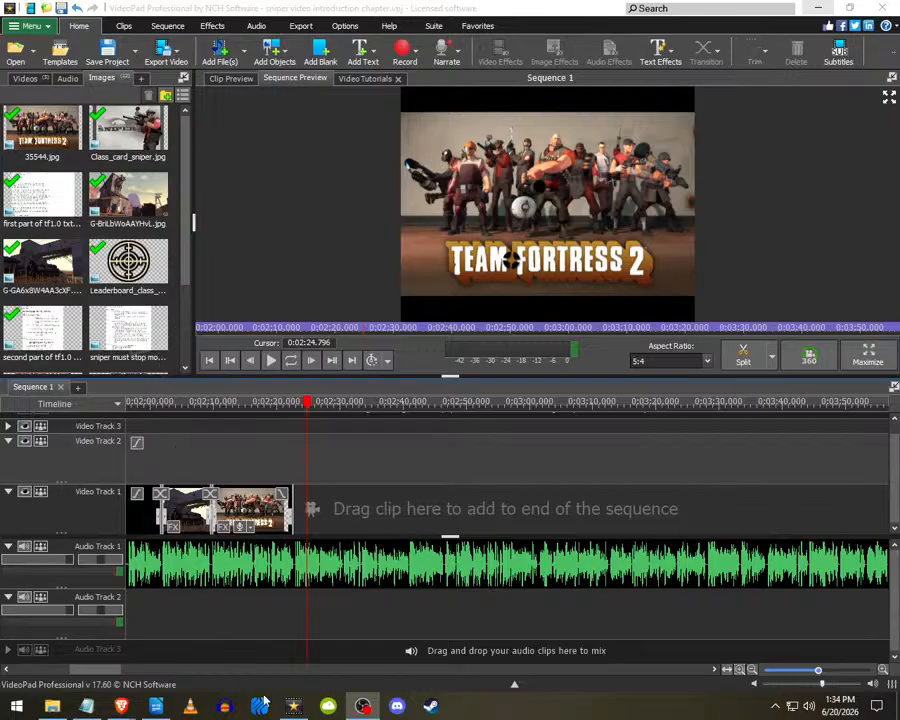
{"action": "left_click", "coordinate": [301, 712]}
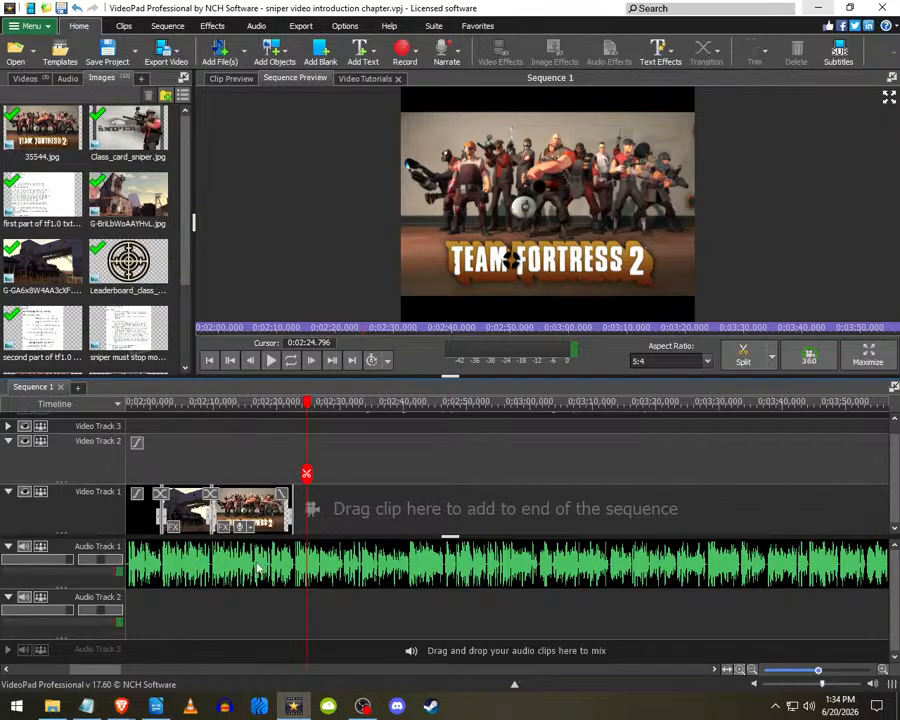
{"action": "scroll", "coordinate": [260, 560], "scroll_direction": "down", "scroll_amount": 5}
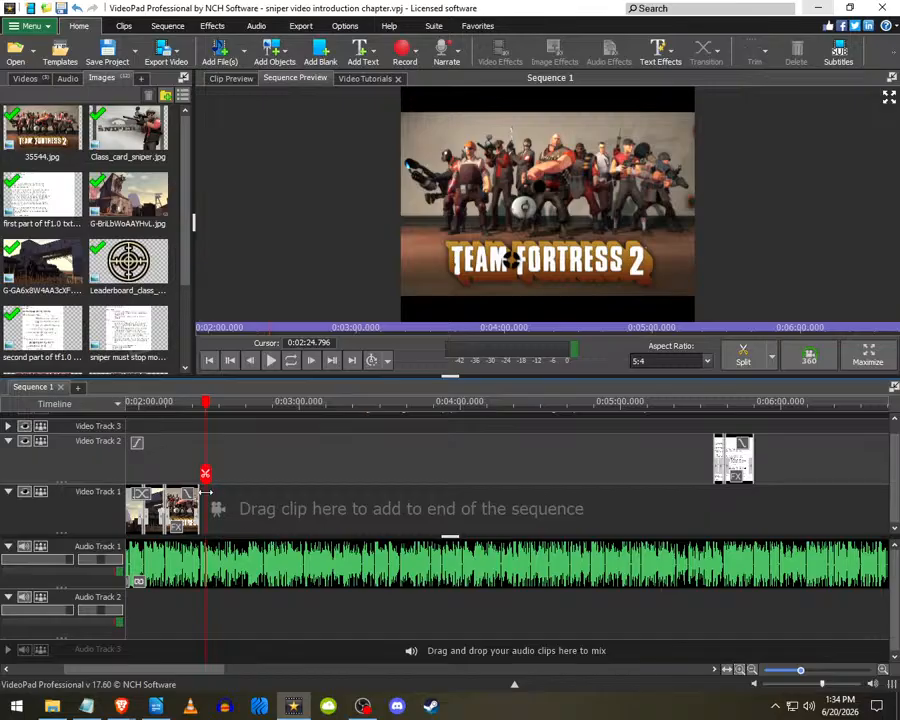
{"action": "scroll", "coordinate": [205, 492], "scroll_direction": "up", "scroll_amount": 4}
{"action": "left_click", "coordinate": [227, 466]}
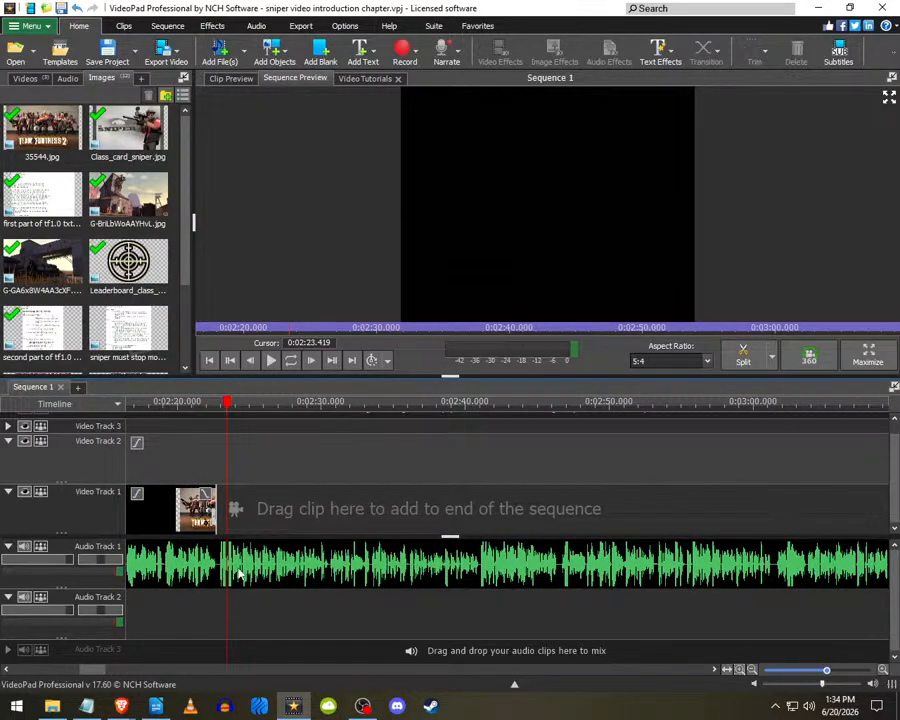
{"action": "scroll", "coordinate": [288, 506], "scroll_direction": "down", "scroll_amount": 3}
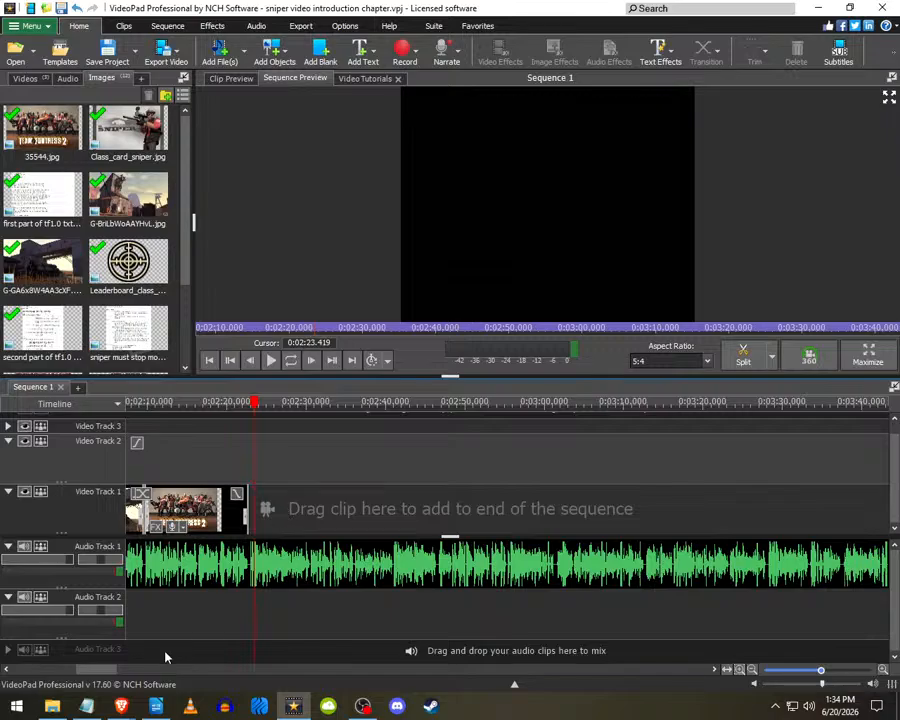
- Switch to the Brave browser and save the first arena_lumberyard screenshot as G-GCfcgWQAA0utd.jpg in the sniper manifesto background images folder
{"action": "mouse_move", "coordinate": [121, 706]}
{"action": "left_click", "coordinate": [229, 630]}
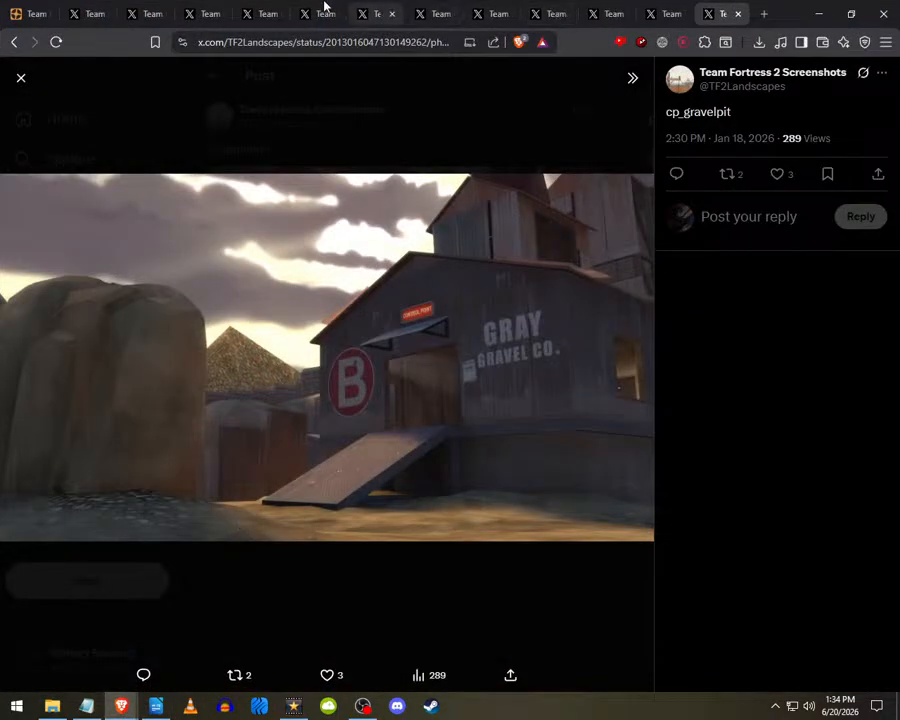
{"action": "left_click", "coordinate": [134, 12]}
{"action": "right_click", "coordinate": [260, 240]}
{"action": "left_click", "coordinate": [293, 275]}
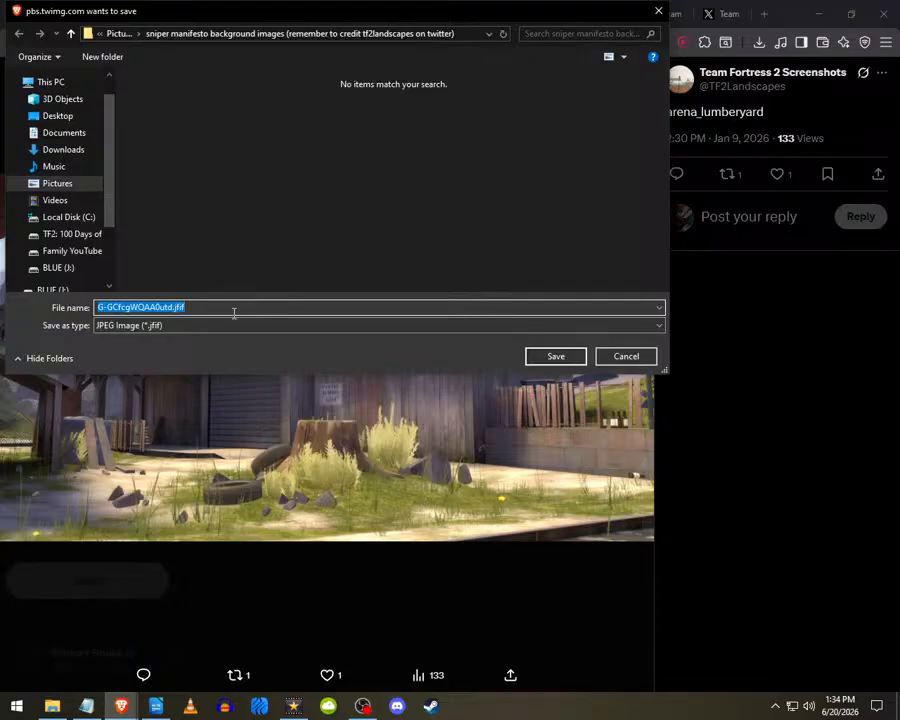
{"action": "left_click", "coordinate": [232, 310]}
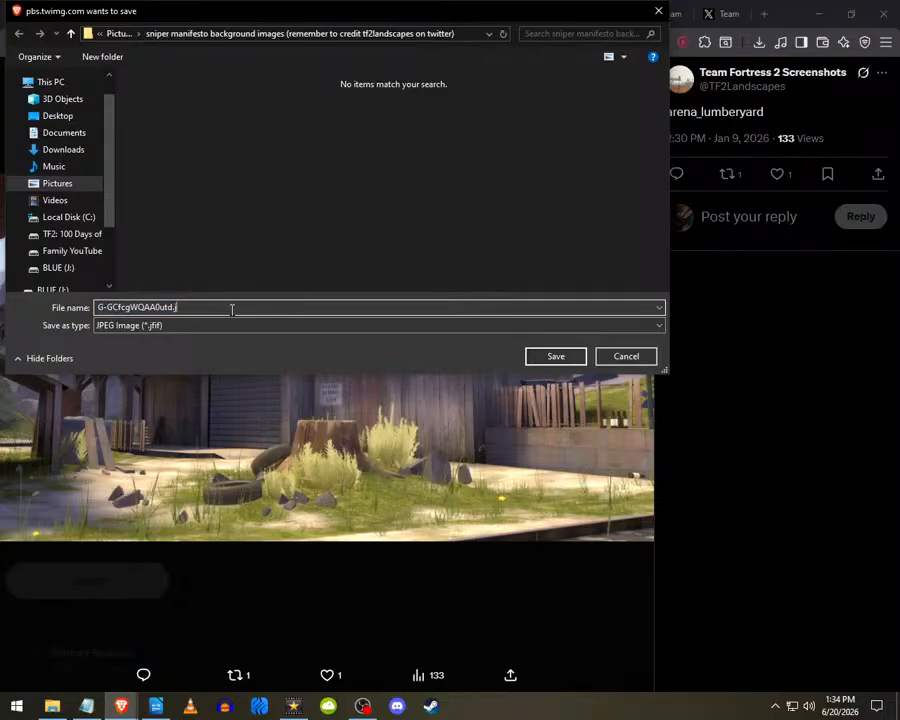
{"action": "key", "text": "Return"}
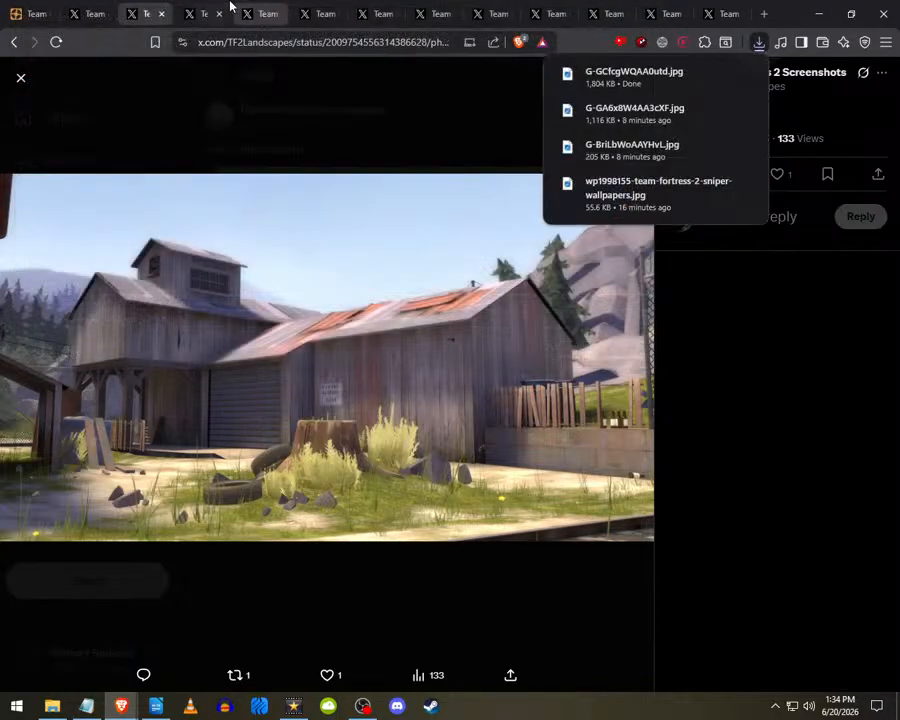
- Close the finished post and save the pl_goldrush screenshot as G-Q_JbfXoAE73CQ.jpg in the same folder
{"action": "left_click", "coordinate": [161, 13]}
{"action": "right_click", "coordinate": [268, 334]}
{"action": "left_click", "coordinate": [295, 355]}
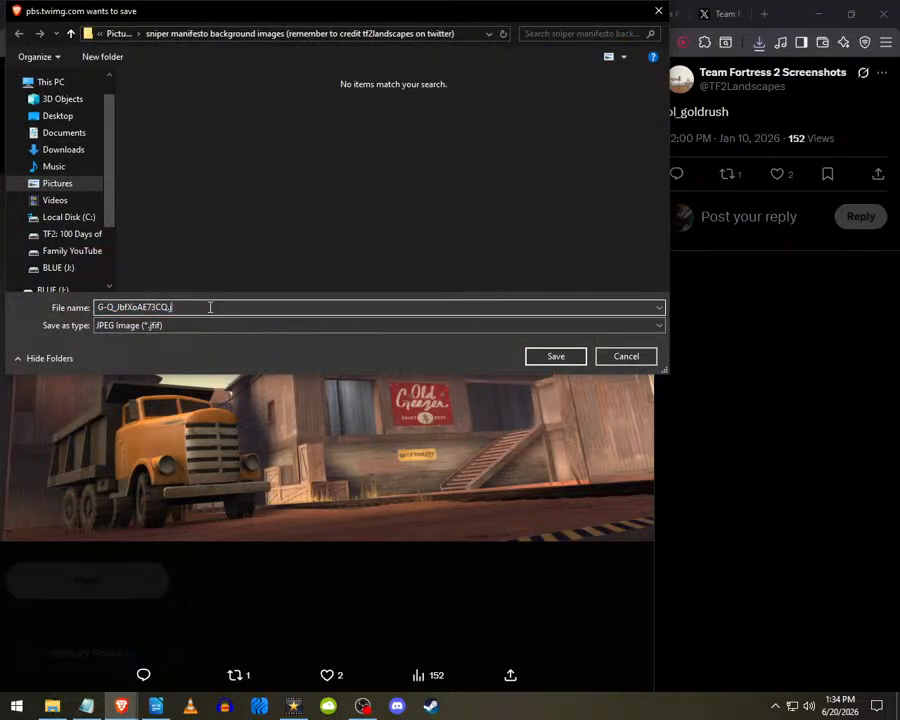
{"action": "key", "text": "Return"}
- Close the goldrush post and save the ctf_2fort screenshot with the cow as G-Kb_RvWcAEJy7F.jpg
{"action": "left_click", "coordinate": [176, 13]}
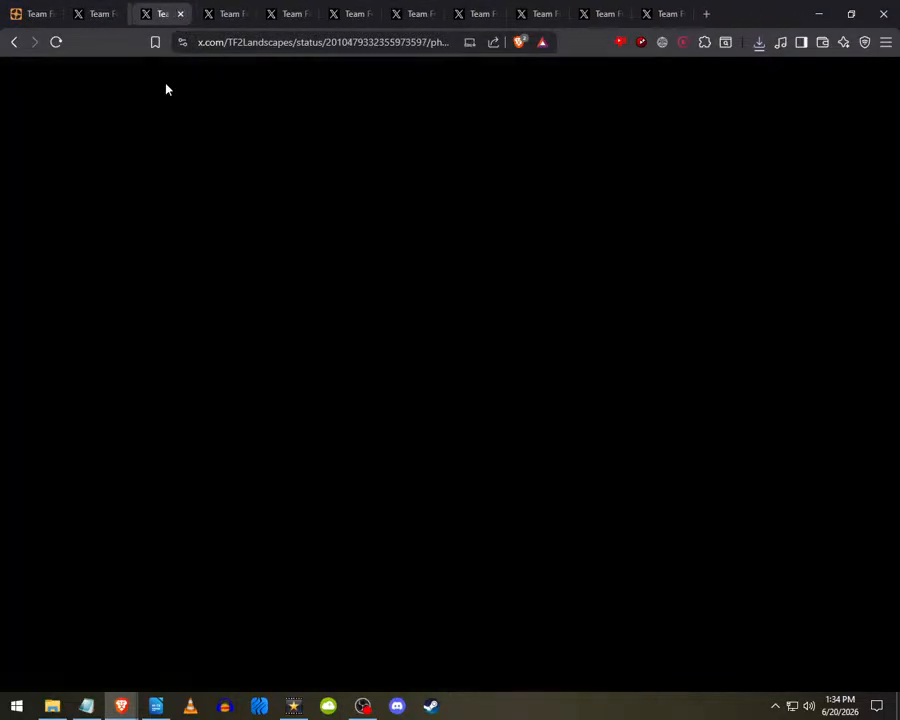
{"action": "right_click", "coordinate": [214, 322]}
{"action": "left_click", "coordinate": [255, 352]}
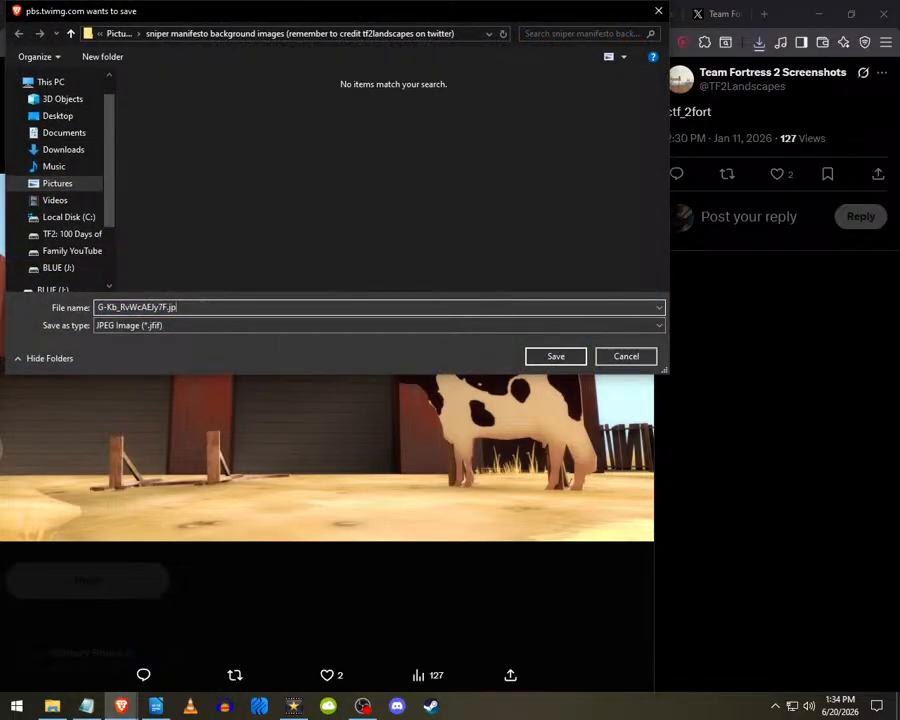
{"action": "key", "text": "Return"}
- Close the cow post and save the arena_lumberyard mountain screenshot as G-KGLR9XkAAHuzQ.jpg
{"action": "left_click", "coordinate": [211, 13]}
{"action": "right_click", "coordinate": [215, 318]}
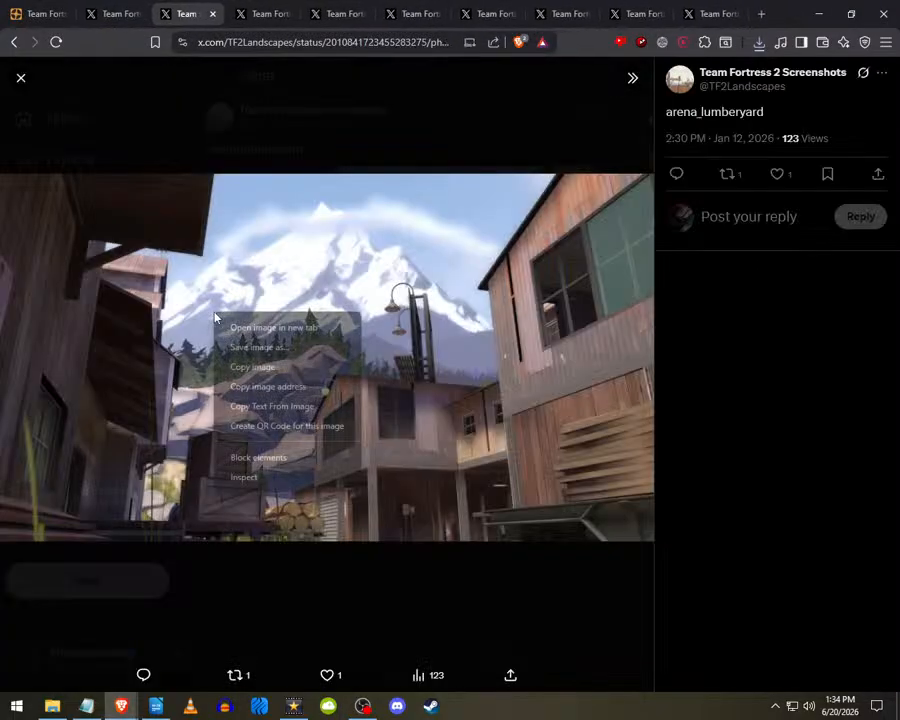
{"action": "left_click", "coordinate": [237, 346]}
{"action": "key", "text": "BackSpace"}
{"action": "type", "text": "g"}
{"action": "key", "text": "Return"}
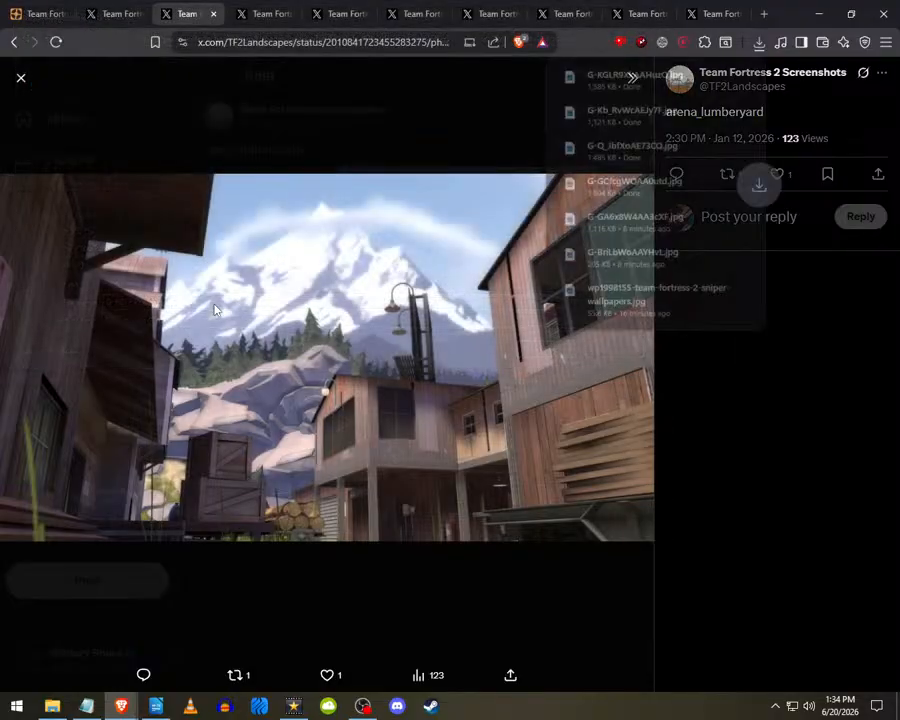
- Close the lumberyard post and save the cp_badlands train screenshot as G-LnS3cXEAApkoh.jpg
{"action": "left_click", "coordinate": [217, 15]}
{"action": "right_click", "coordinate": [213, 288]}
{"action": "left_click", "coordinate": [237, 315]}
{"action": "left_click", "coordinate": [192, 307]}
{"action": "key", "text": "BackSpace"}
{"action": "key", "text": "BackSpace"}
{"action": "key", "text": "BackSpace"}
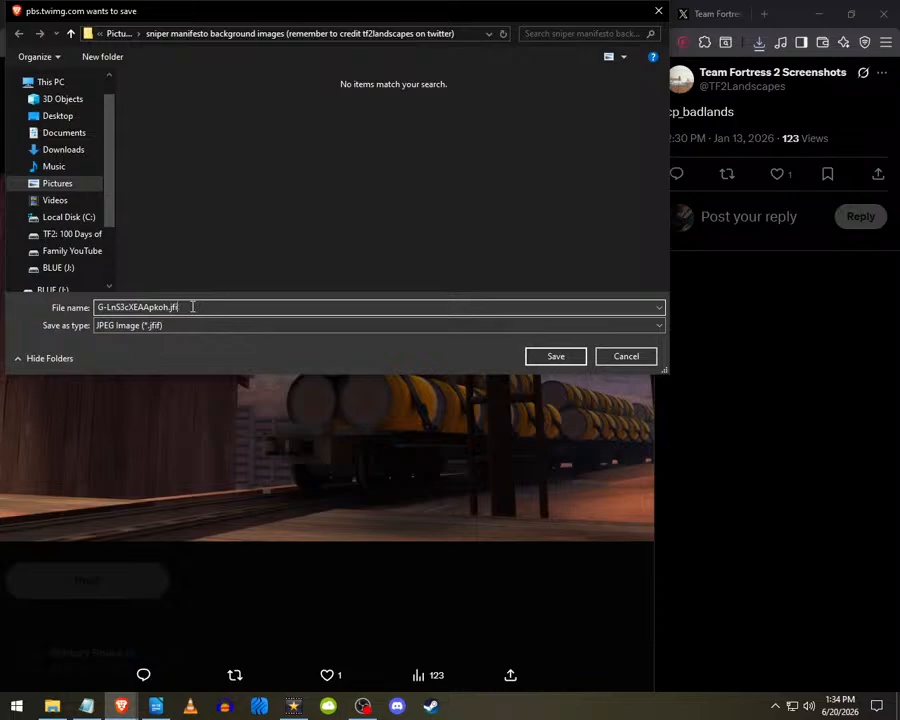
{"action": "type", "text": "pg"}
{"action": "key", "text": "Return"}
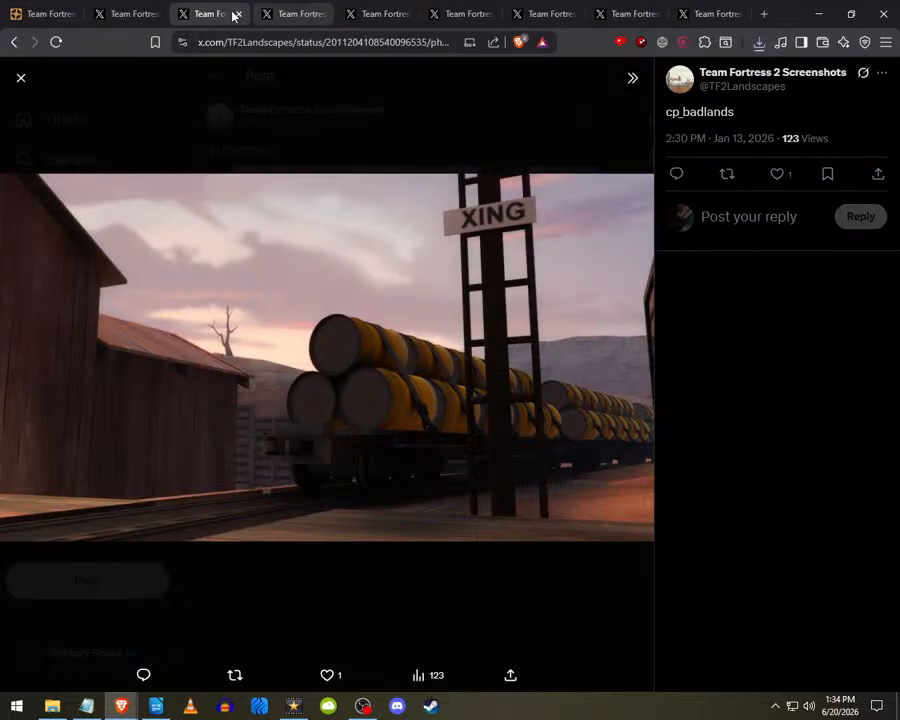
- Close the badlands post and save the ctf_2fort covered bridge screenshot as G-uXfH_bQAMtxQc.jpg
{"action": "left_click", "coordinate": [237, 14]}
{"action": "right_click", "coordinate": [270, 273]}
{"action": "left_click", "coordinate": [291, 304]}
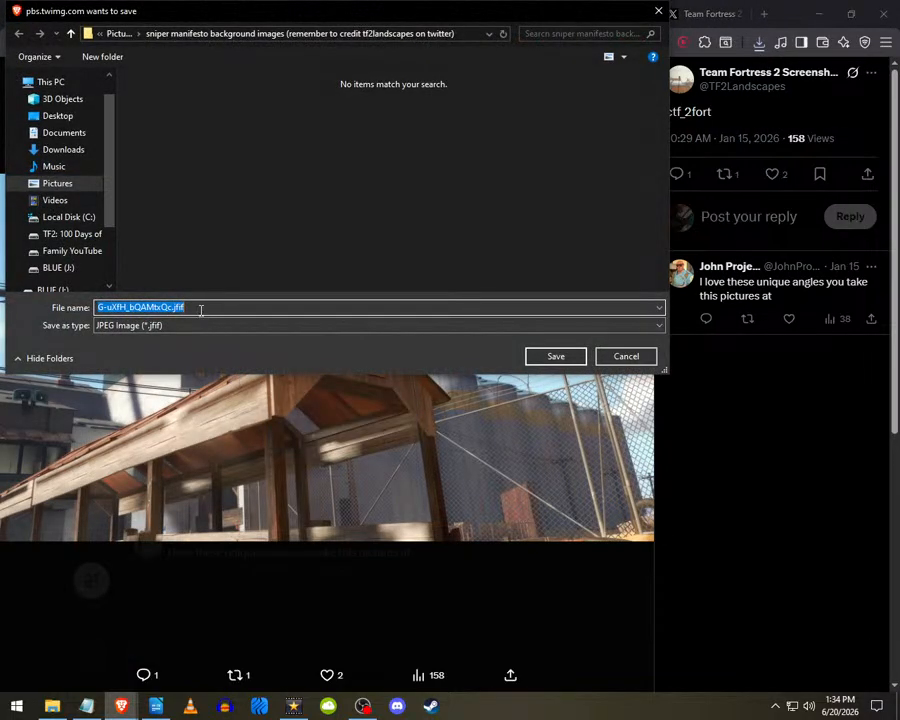
{"action": "left_click", "coordinate": [201, 310]}
{"action": "key", "text": "BackSpace"}
{"action": "key", "text": "BackSpace"}
{"action": "key", "text": "BackSpace"}
{"action": "type", "text": "pg"}
{"action": "key", "text": "Return"}
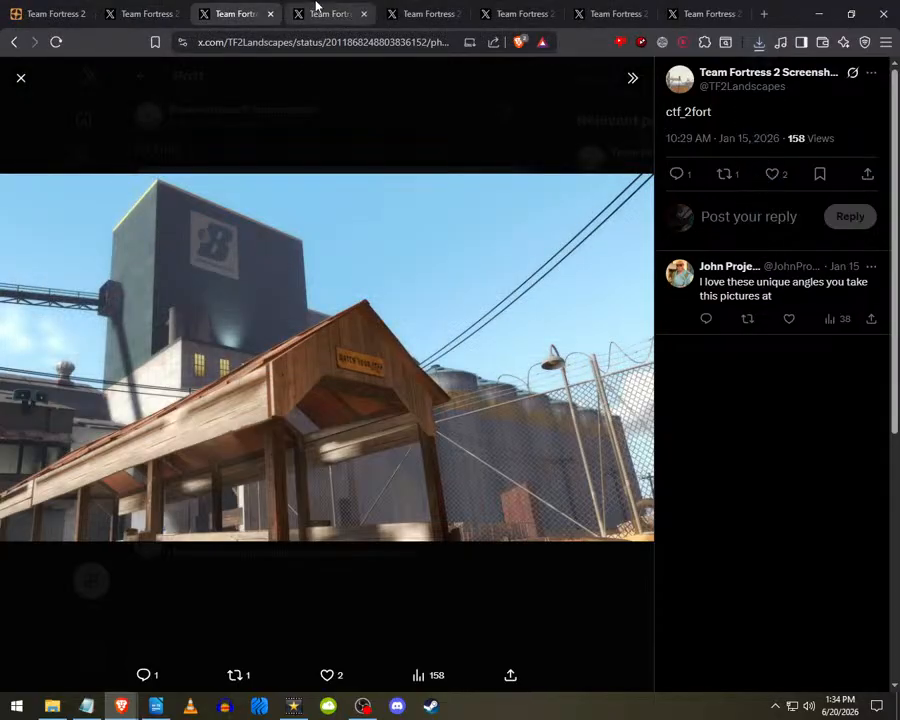
- Close the covered bridge post and save the cp_granary screenshot as G-GCcT_WUAE15iN.jpg
{"action": "left_click", "coordinate": [270, 14]}
{"action": "right_click", "coordinate": [254, 293]}
{"action": "left_click", "coordinate": [273, 322]}
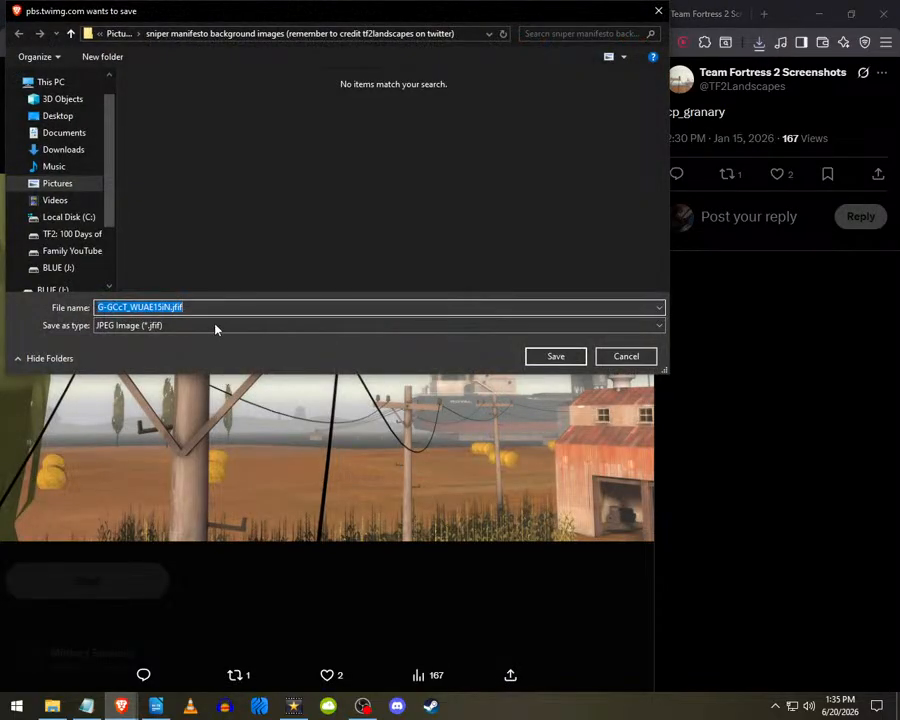
{"action": "left_click", "coordinate": [198, 307]}
{"action": "key", "text": "BackSpace"}
{"action": "key", "text": "BackSpace"}
{"action": "key", "text": "BackSpace"}
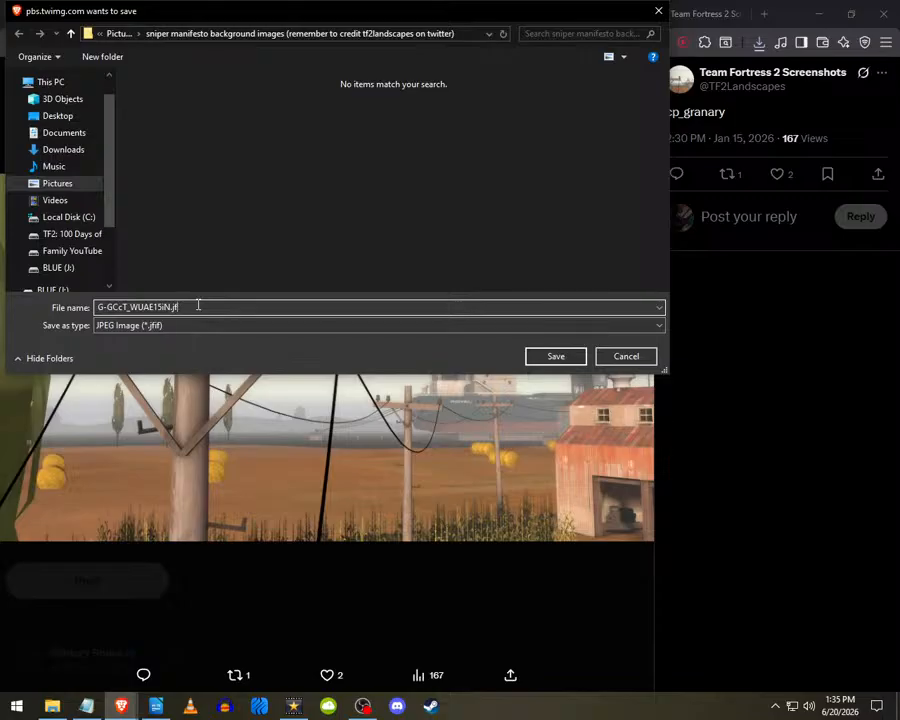
{"action": "type", "text": "pg"}
{"action": "key", "text": "Return"}
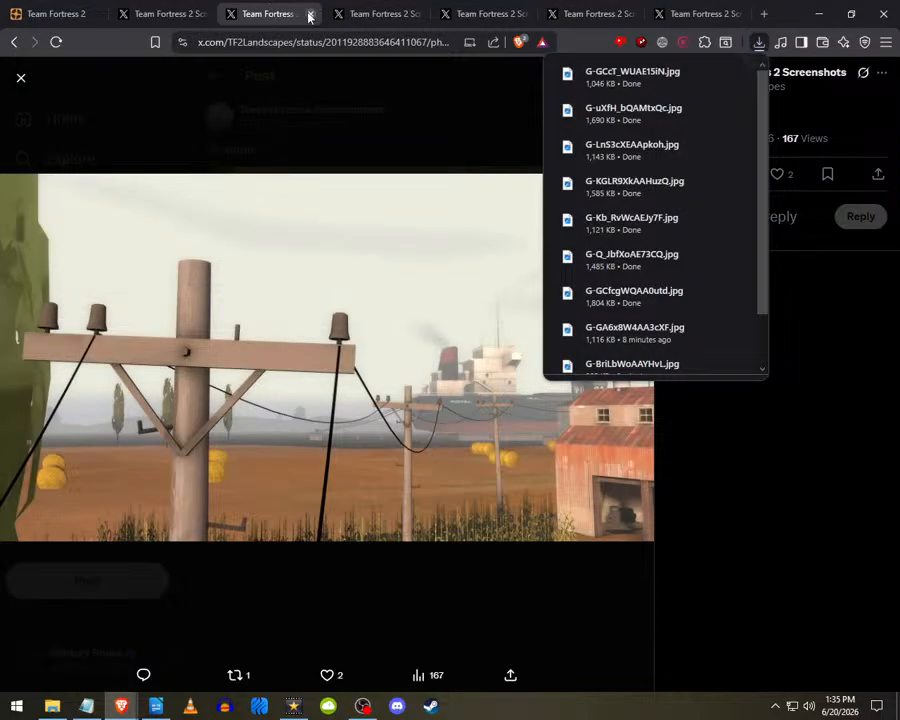
- Close the granary post and save the cp_dustbowl alley screenshot as G-z4dZJW8AAsgvc.jpg
{"action": "left_click", "coordinate": [310, 14]}
{"action": "right_click", "coordinate": [304, 353]}
{"action": "left_click", "coordinate": [322, 382]}
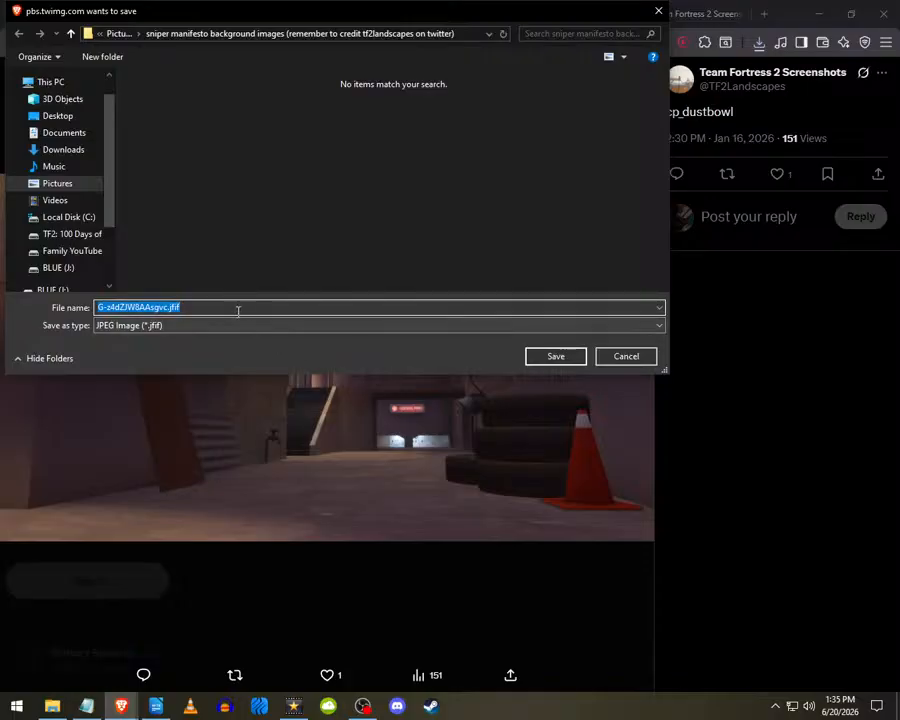
{"action": "left_click", "coordinate": [237, 308]}
{"action": "key", "text": "BackSpace"}
{"action": "key", "text": "BackSpace"}
{"action": "type", "text": "pg"}
{"action": "key", "text": "Return"}
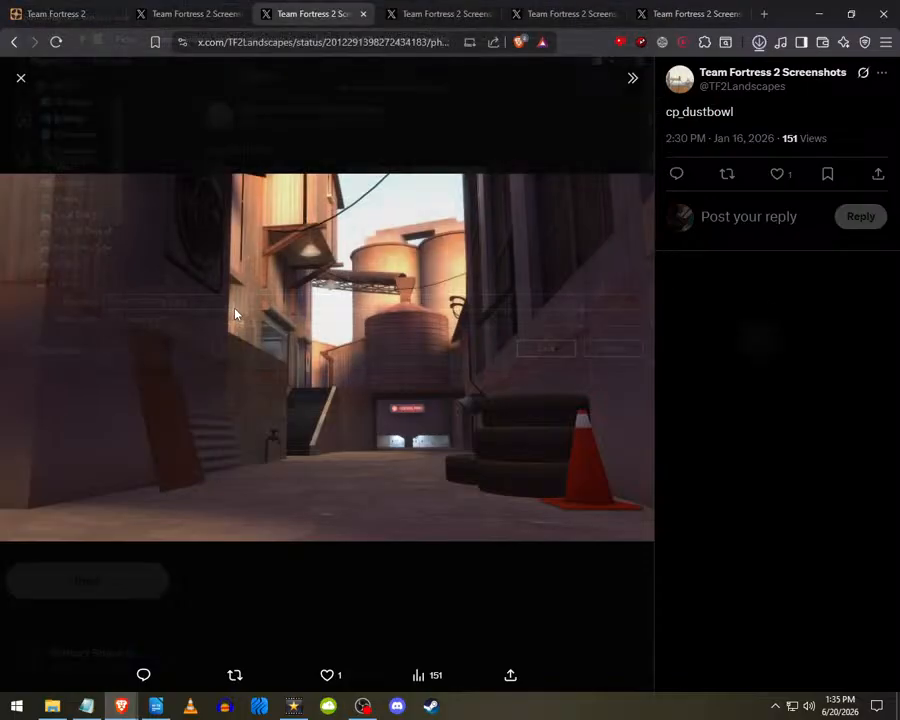
- Close the dustbowl post and save the dark red cp_well interior screenshot as G-5ZbO4WIAAcAdQ.jpg
{"action": "left_click", "coordinate": [360, 13]}
{"action": "right_click", "coordinate": [251, 290]}
{"action": "left_click", "coordinate": [255, 317]}
{"action": "left_click", "coordinate": [192, 307]}
{"action": "key", "text": "BackSpace"}
{"action": "key", "text": "BackSpace"}
{"action": "key", "text": "BackSpace"}
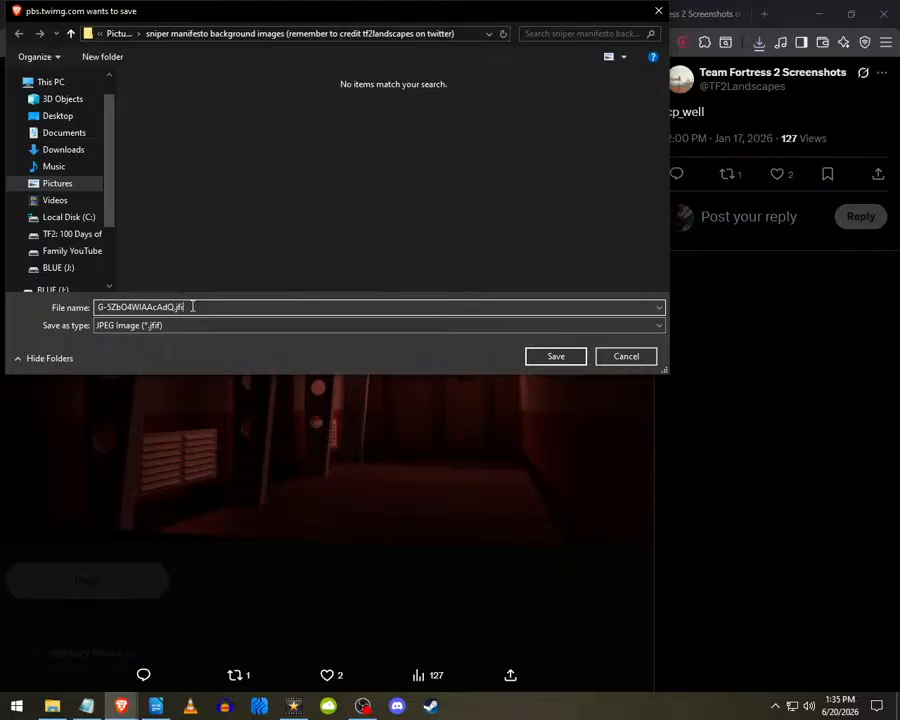
{"action": "type", "text": "pg"}
{"action": "key", "text": "Return"}
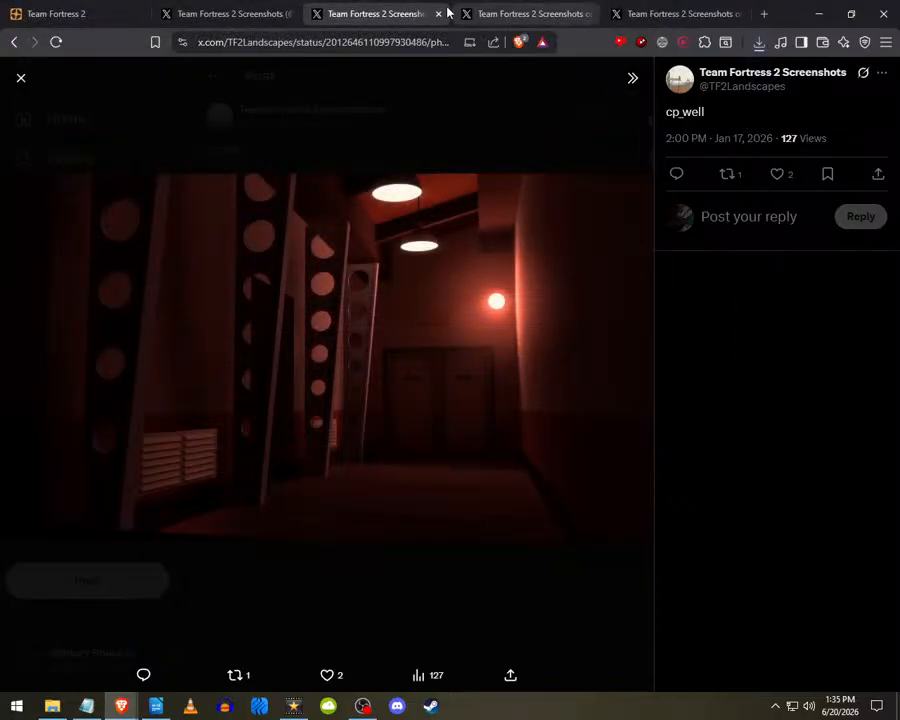
- Close the red interior post and save the cp_well freight car screenshot as G-5ZPQyWQAECTOU.jpg
{"action": "left_click", "coordinate": [438, 13]}
{"action": "right_click", "coordinate": [246, 316]}
{"action": "left_click", "coordinate": [277, 352]}
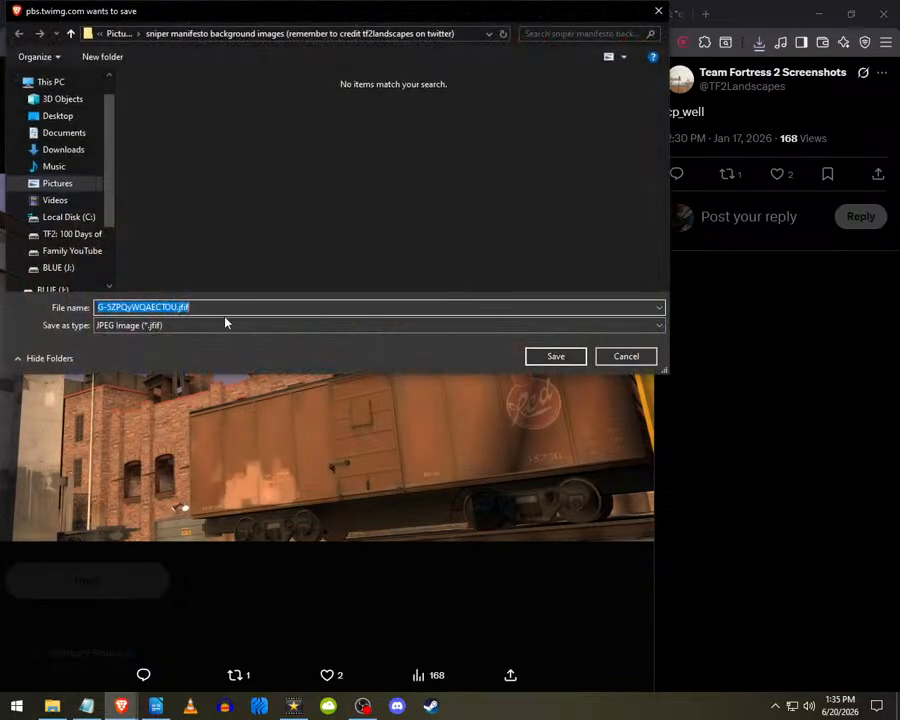
{"action": "left_click", "coordinate": [214, 307]}
{"action": "key", "text": "BackSpace"}
{"action": "key", "text": "BackSpace"}
{"action": "key", "text": "BackSpace"}
{"action": "type", "text": "pg"}
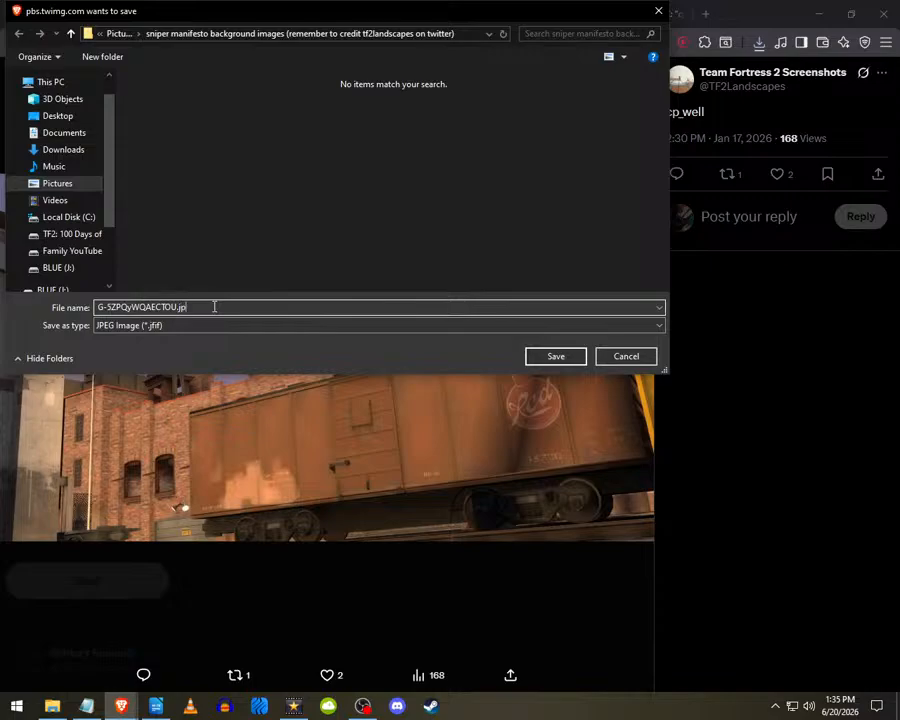
{"action": "key", "text": "Return"}
- Close the freight car post and save the cp_gravelpit screenshot as G-La95kWYAAp79V.jpg
{"action": "left_click", "coordinate": [507, 14]}
{"action": "right_click", "coordinate": [236, 312]}
{"action": "left_click", "coordinate": [256, 341]}
{"action": "left_click", "coordinate": [243, 309]}
{"action": "key", "text": "BackSpace"}
{"action": "key", "text": "BackSpace"}
{"action": "key", "text": "BackSpace"}
{"action": "type", "text": "pg"}
{"action": "key", "text": "Return"}
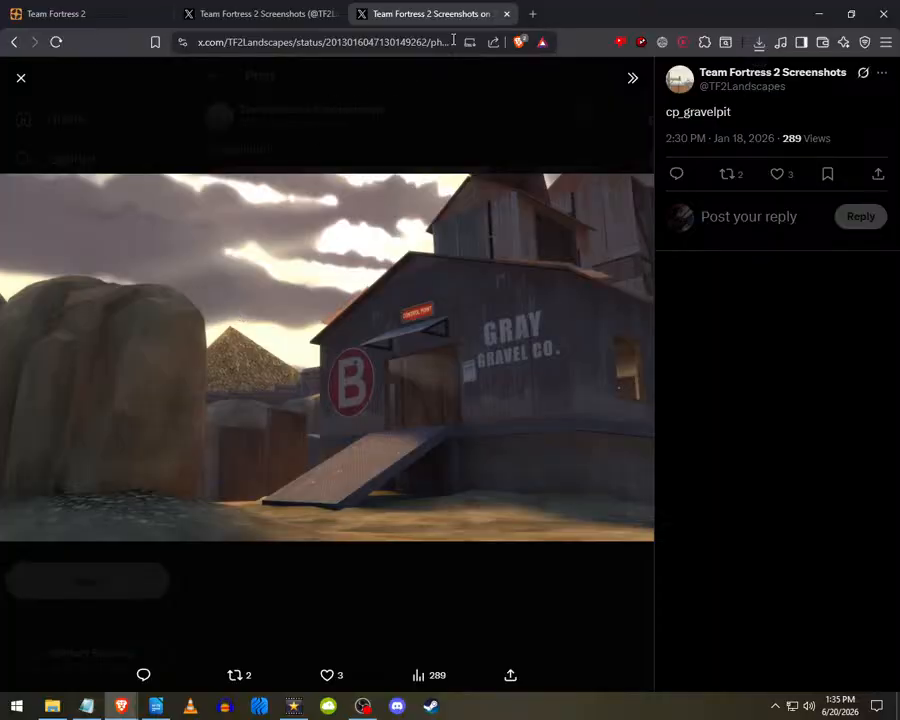
- Close the gravelpit post and open the folder holding the saved screenshots from the browser's recent downloads
{"action": "left_click", "coordinate": [506, 14]}
{"action": "left_click", "coordinate": [760, 44]}
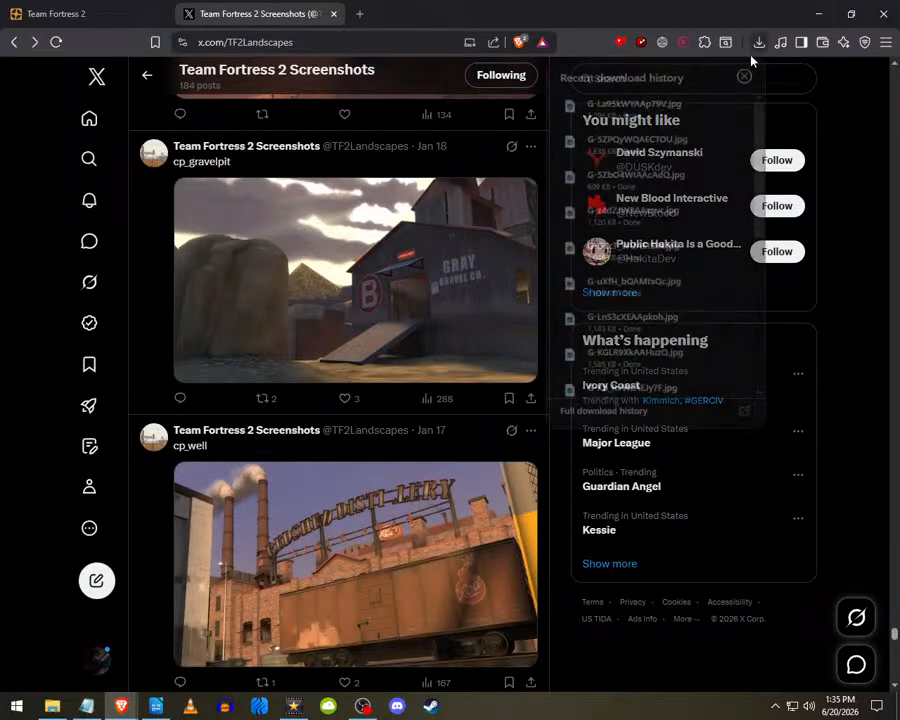
{"action": "left_click", "coordinate": [677, 102]}
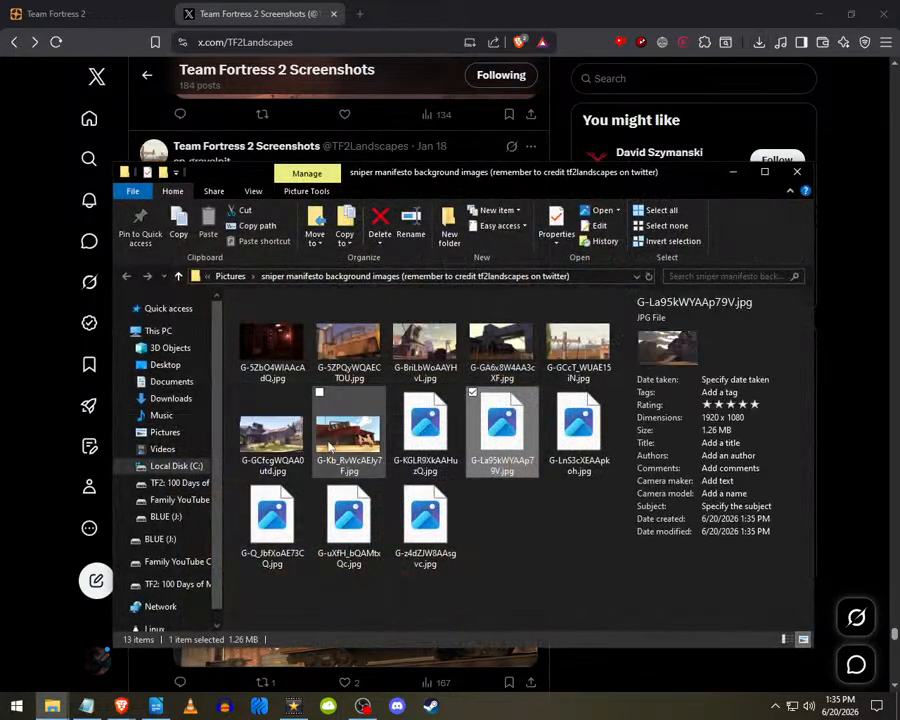
- Sort the background images folder by date in ascending order
{"action": "left_click", "coordinate": [570, 494]}
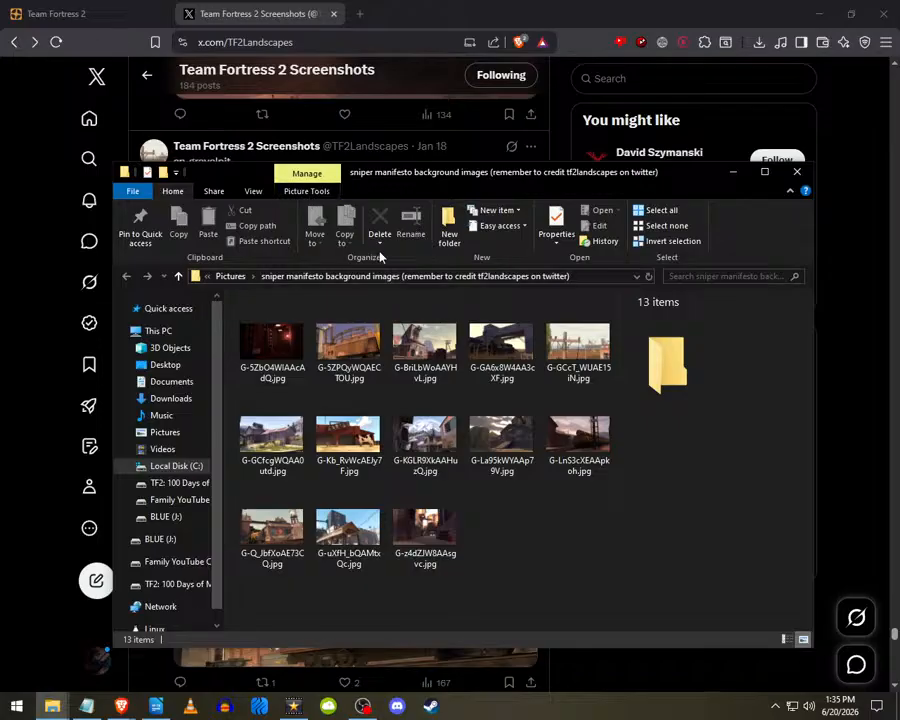
{"action": "left_click", "coordinate": [214, 191]}
{"action": "left_click", "coordinate": [252, 191]}
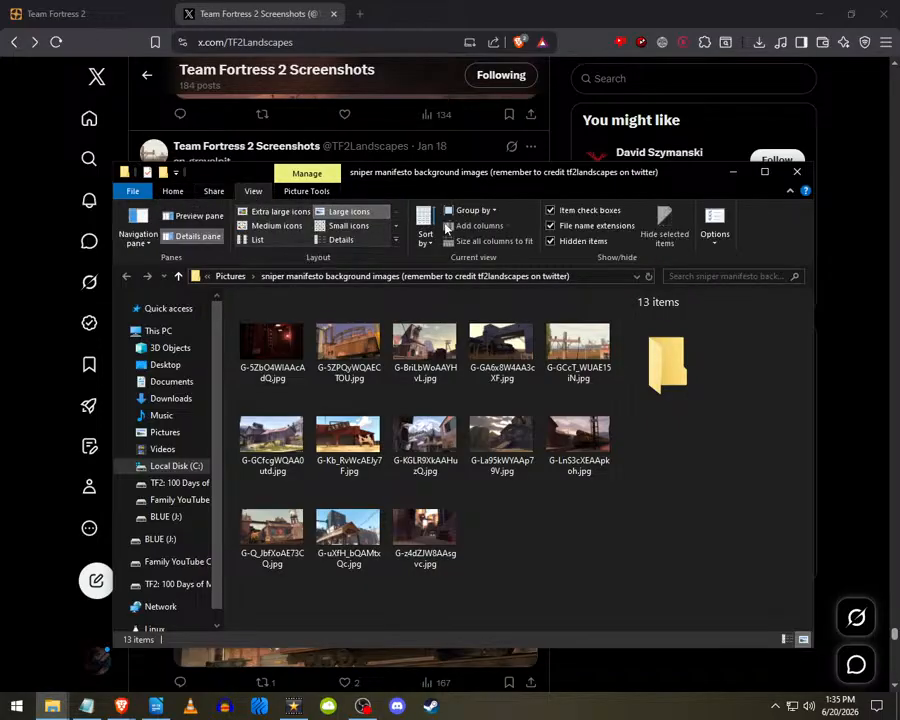
{"action": "left_click", "coordinate": [425, 232]}
{"action": "left_click", "coordinate": [444, 274]}
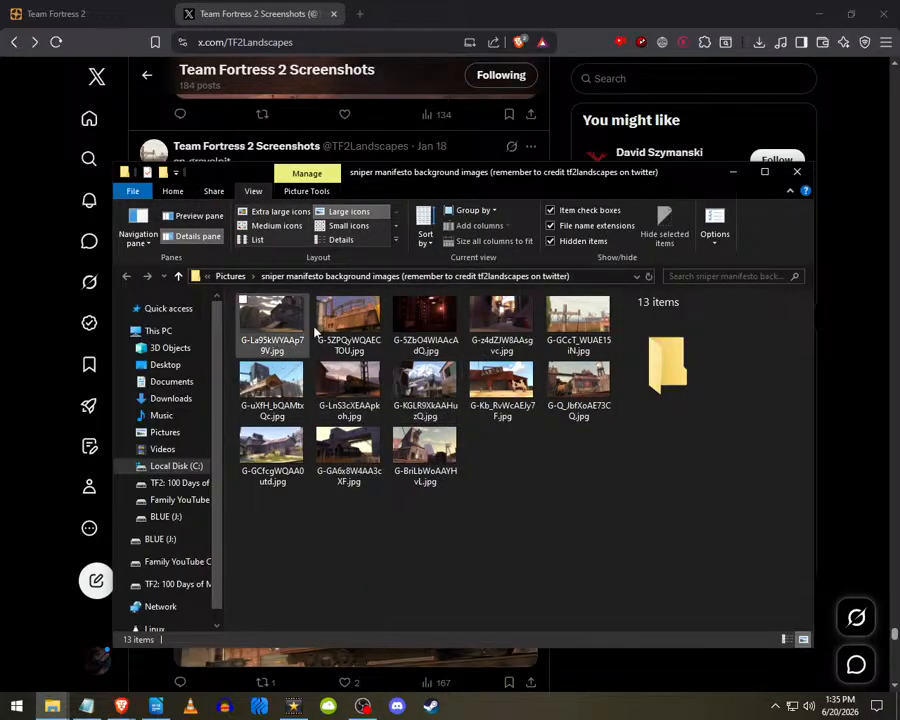
{"action": "left_click", "coordinate": [425, 238]}
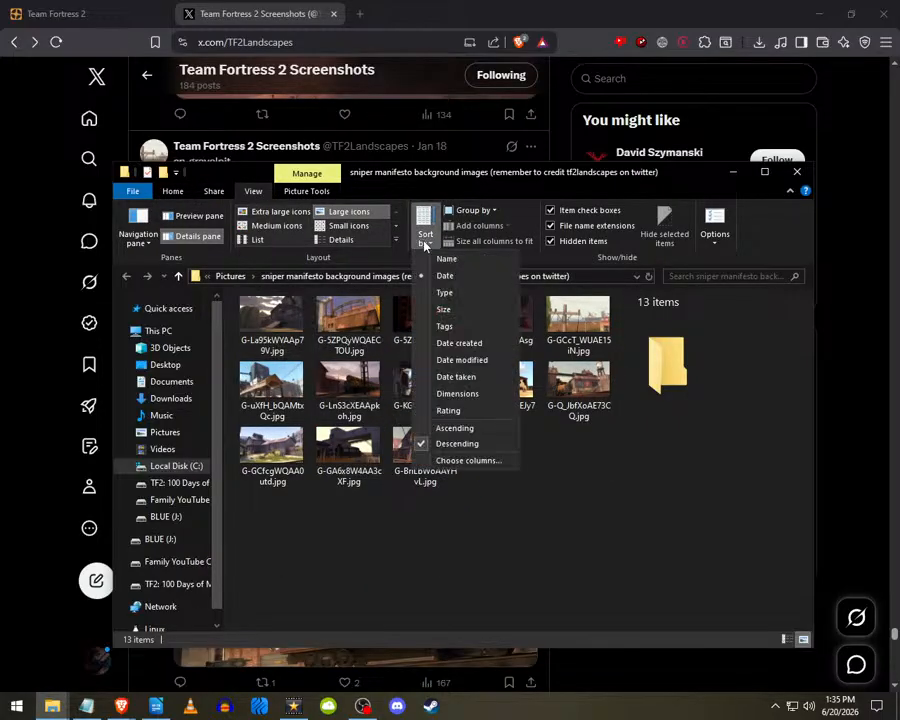
{"action": "left_click", "coordinate": [420, 428]}
- Select the 11 newly saved images, from G-GCfcgWQAA0utd.jpg to G-La95kWYAAp79V.jpg, and import them into VideoPad's image bin
{"action": "left_click", "coordinate": [425, 320]}
{"action": "left_click", "coordinate": [432, 437], "text": "shift"}
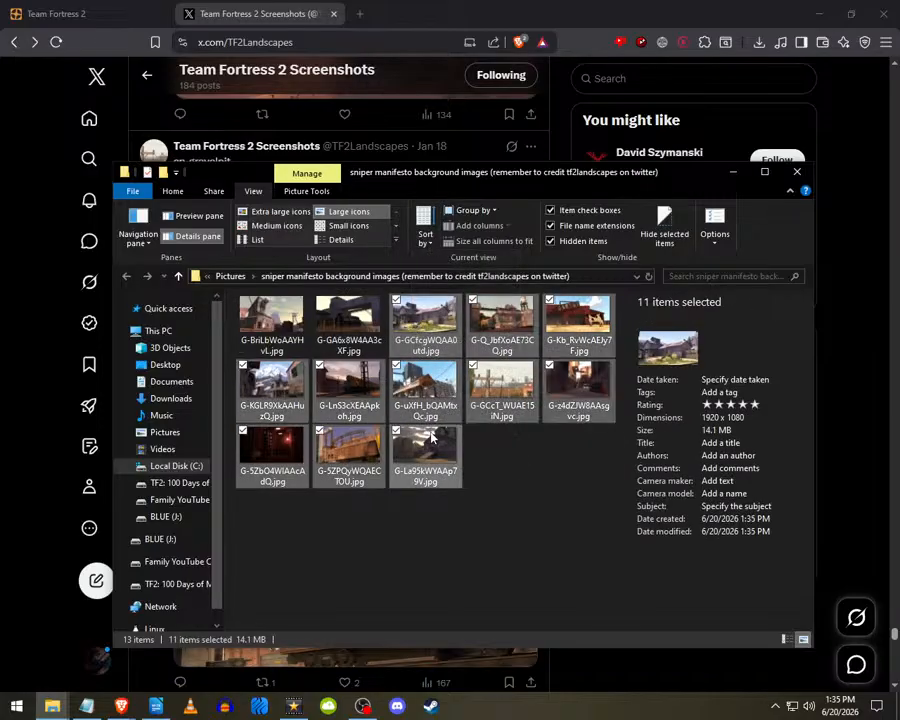
{"action": "left_click", "coordinate": [290, 705]}
{"action": "left_click", "coordinate": [56, 708]}
{"action": "left_click", "coordinate": [220, 650]}
{"action": "left_click_drag", "start_coordinate": [425, 322], "coordinate": [75, 287]}
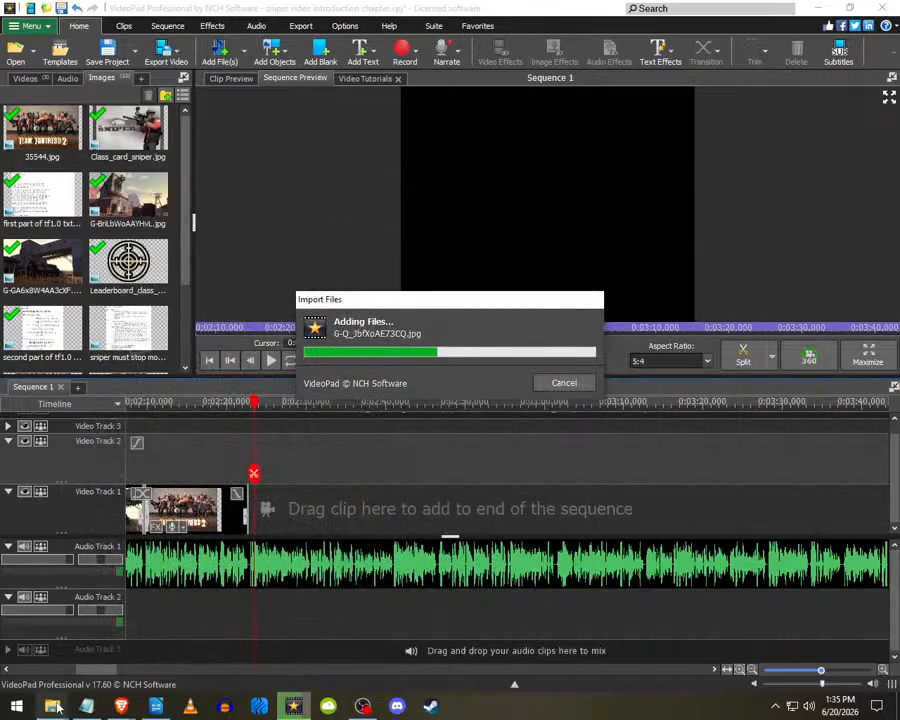
{"action": "mouse_move", "coordinate": [52, 706]}
{"action": "left_click", "coordinate": [140, 581]}
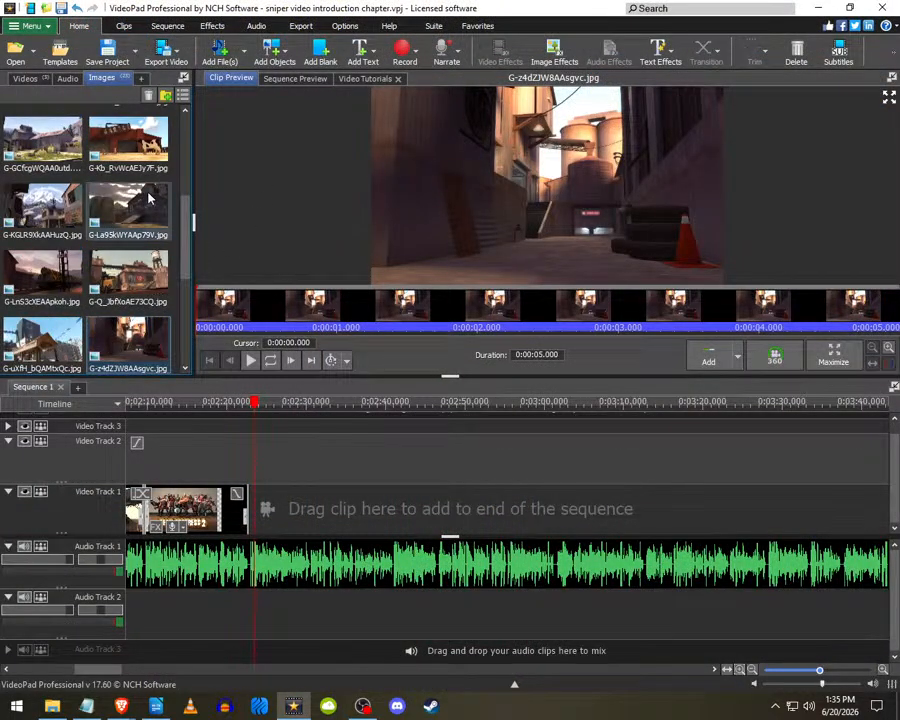
- Create a new folder named backgrounds in the image bin
{"action": "scroll", "coordinate": [153, 197], "scroll_direction": "down", "scroll_amount": 3}
{"action": "scroll", "coordinate": [146, 321], "scroll_direction": "up", "scroll_amount": 2}
{"action": "scroll", "coordinate": [168, 300], "scroll_direction": "up", "scroll_amount": 4}
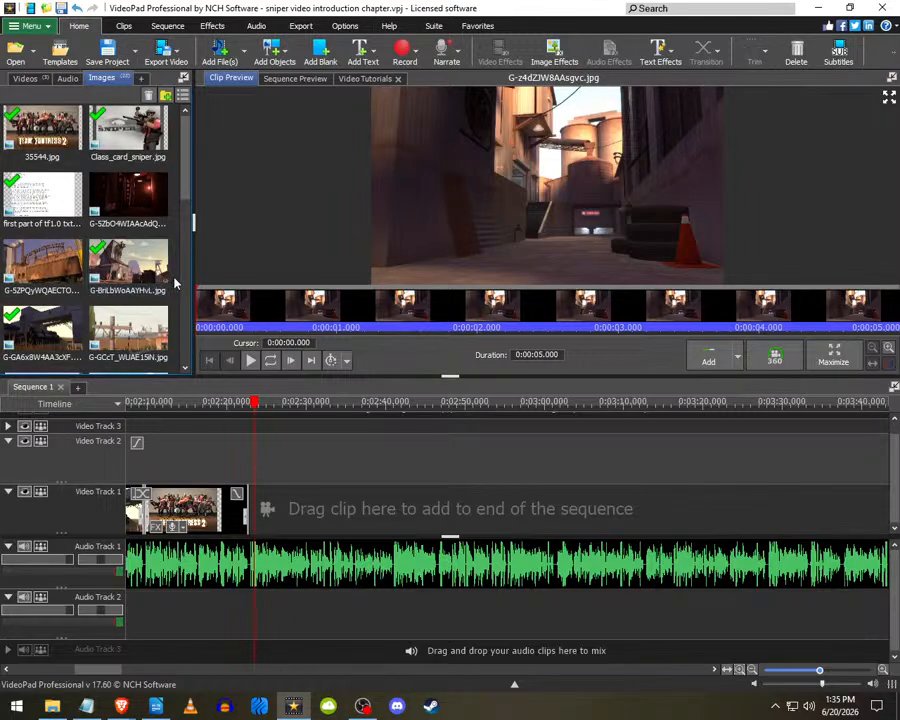
{"action": "right_click", "coordinate": [175, 280]}
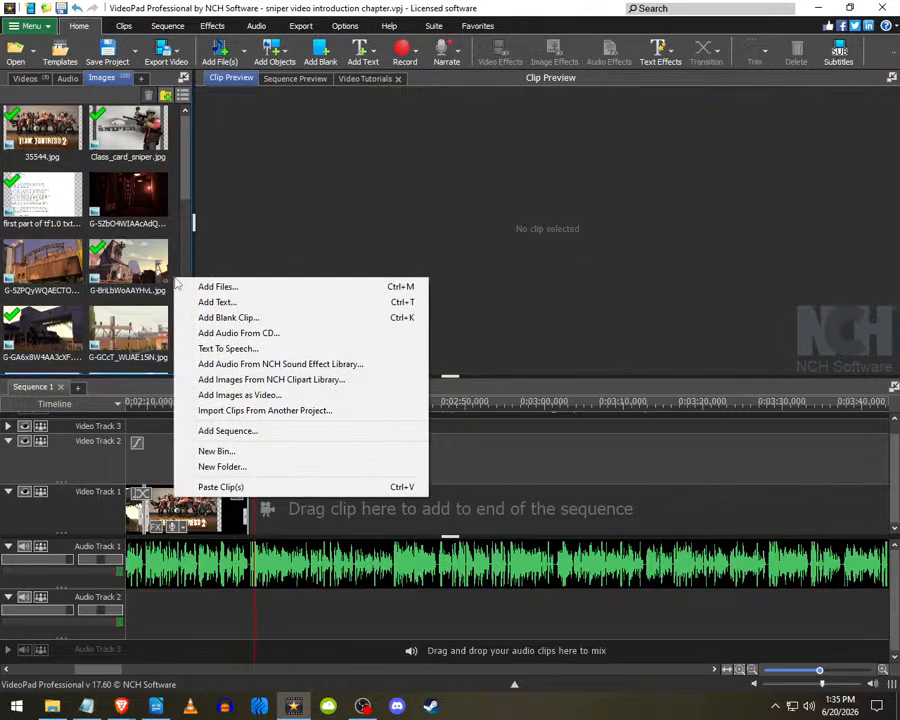
{"action": "left_click", "coordinate": [222, 466]}
{"action": "type", "text": "backgrounds"}
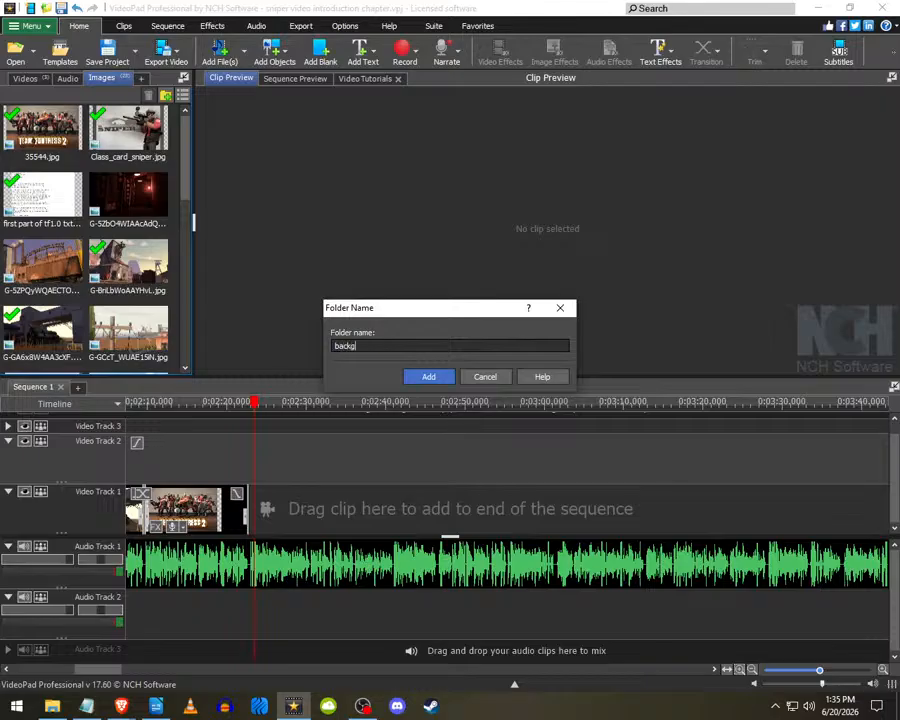
{"action": "key", "text": "Return"}
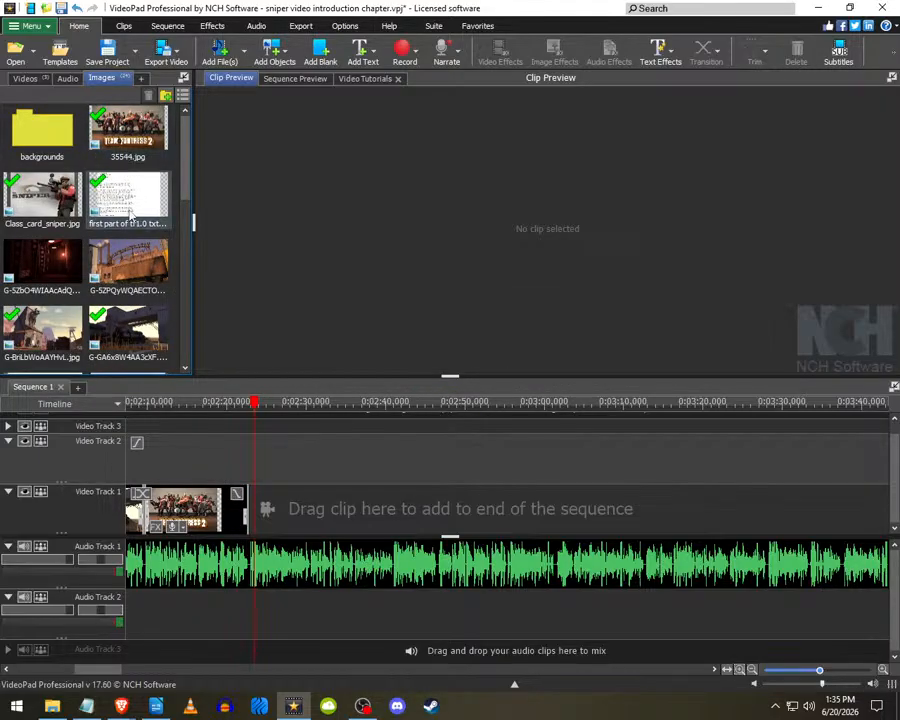
- Move the map screenshots from G-5ZbO4WIAAcAdQ.jpg through G-z4dZJW8AAsgvc.jpg into the backgrounds folder and open that folder
{"action": "left_click", "coordinate": [42, 262]}
{"action": "scroll", "coordinate": [70, 276], "scroll_direction": "down", "scroll_amount": 2}
{"action": "scroll", "coordinate": [70, 276], "scroll_direction": "down", "scroll_amount": 5}
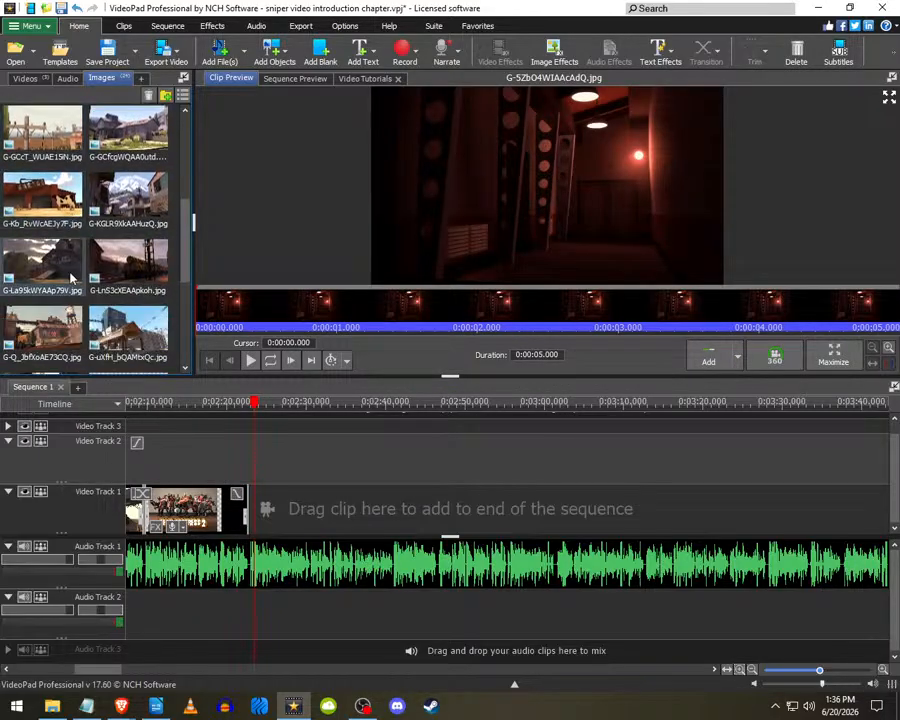
{"action": "scroll", "coordinate": [68, 273], "scroll_direction": "up", "scroll_amount": 5}
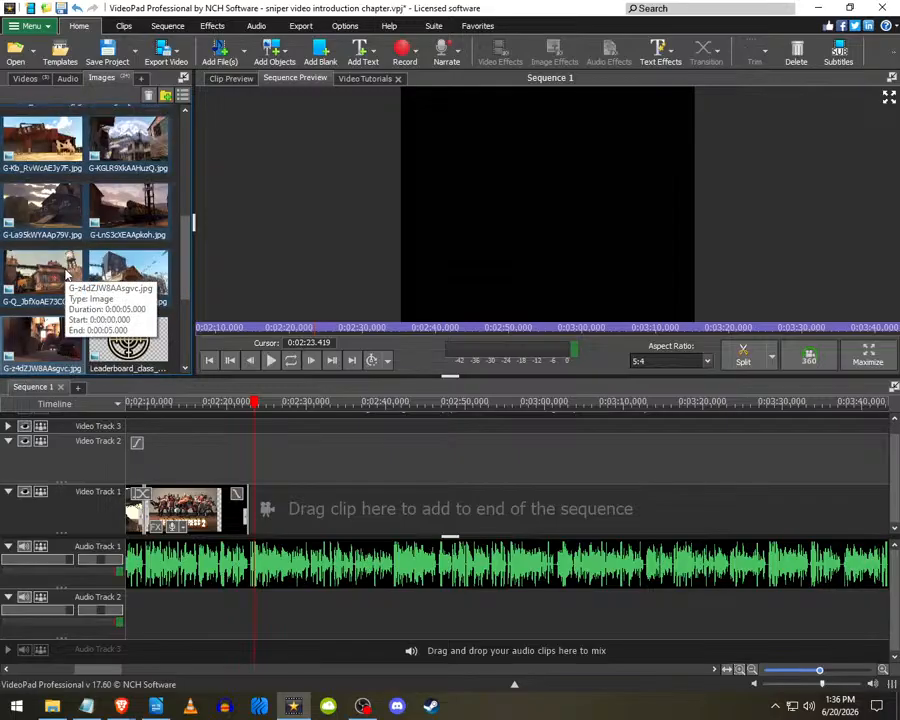
{"action": "scroll", "coordinate": [72, 276], "scroll_direction": "down", "scroll_amount": 5}
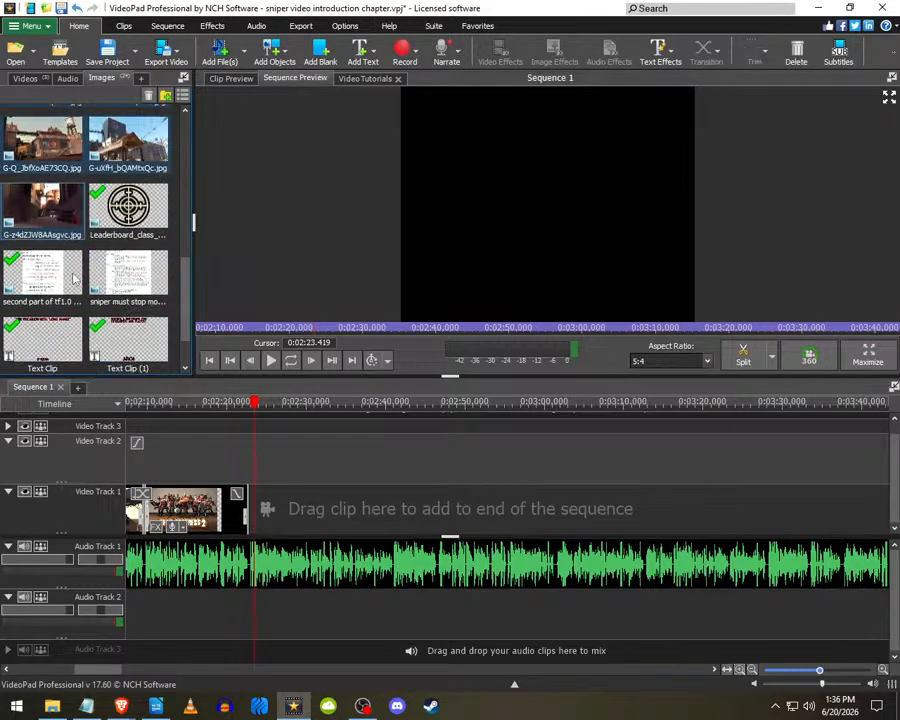
{"action": "scroll", "coordinate": [72, 276], "scroll_direction": "up", "scroll_amount": 7}
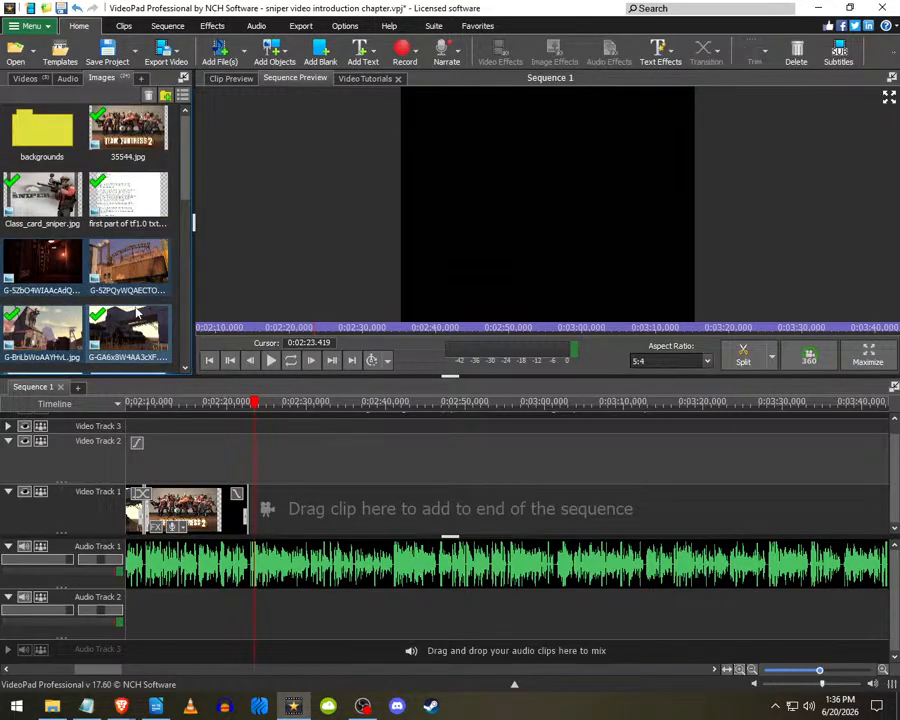
{"action": "left_click_drag", "start_coordinate": [32, 193], "coordinate": [61, 137]}
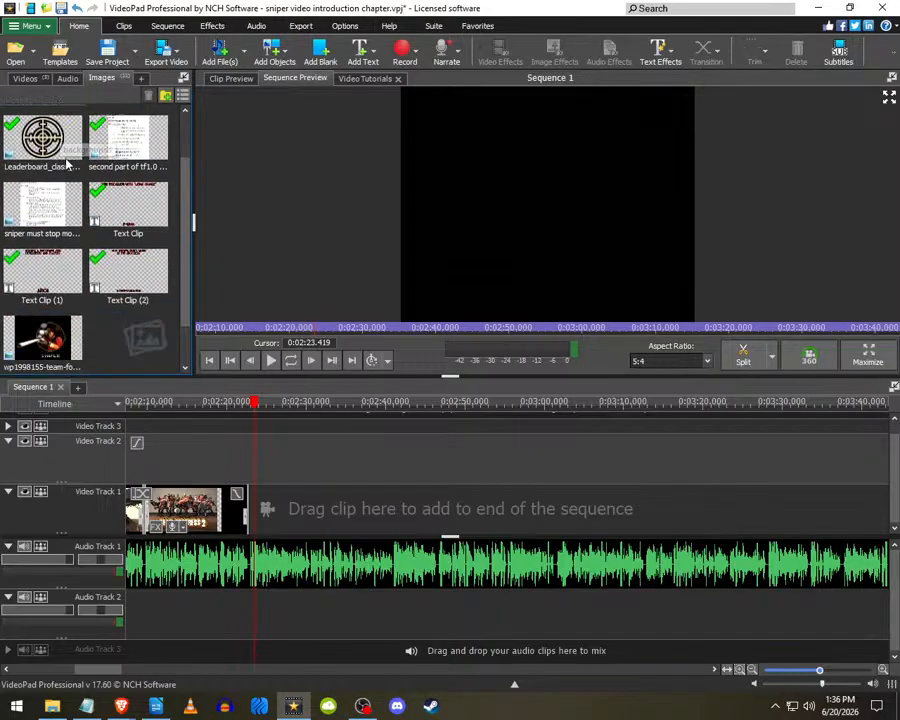
{"action": "double_click", "coordinate": [60, 135]}
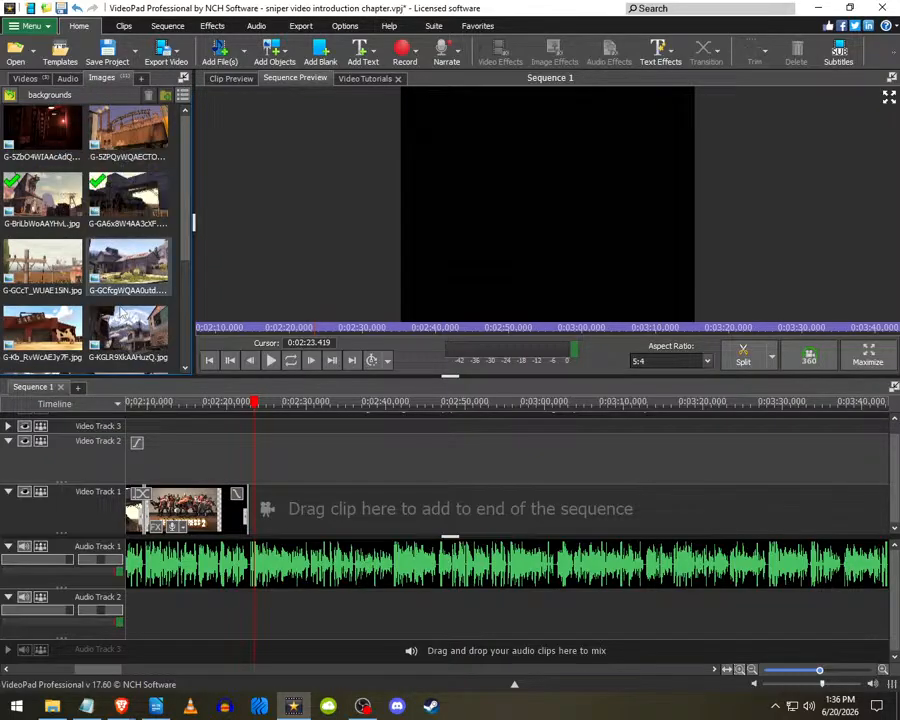
{"action": "scroll", "coordinate": [310, 558], "scroll_direction": "down", "scroll_amount": 4}
{"action": "left_click", "coordinate": [365, 708]}
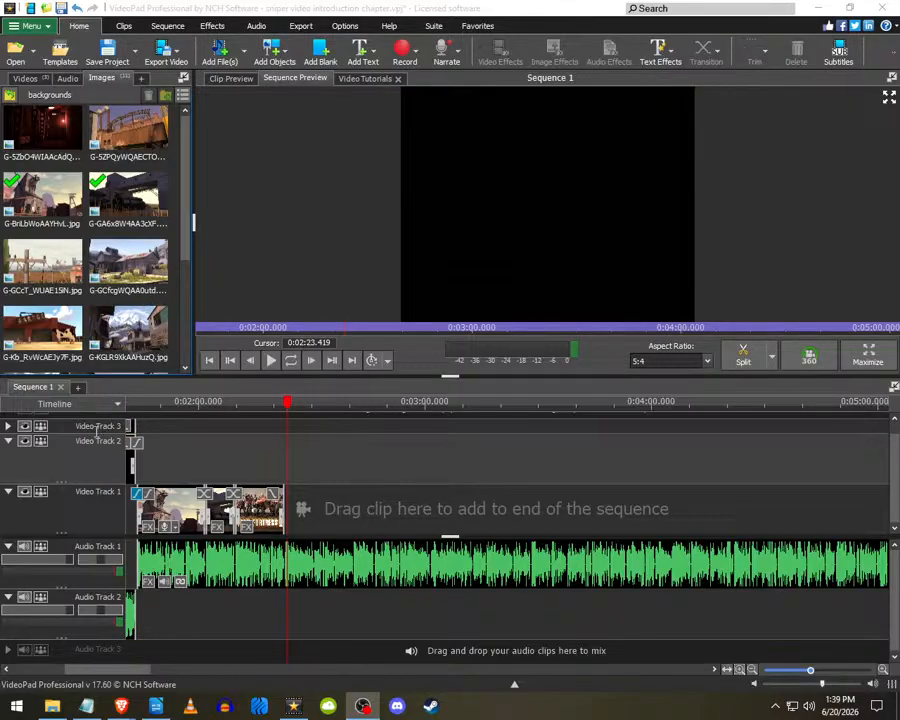
- Switch back to VideoPad and play the sequence from 0:02:23.419 to hear the narration past the last clip on Video Track 1
{"action": "left_click", "coordinate": [290, 706]}
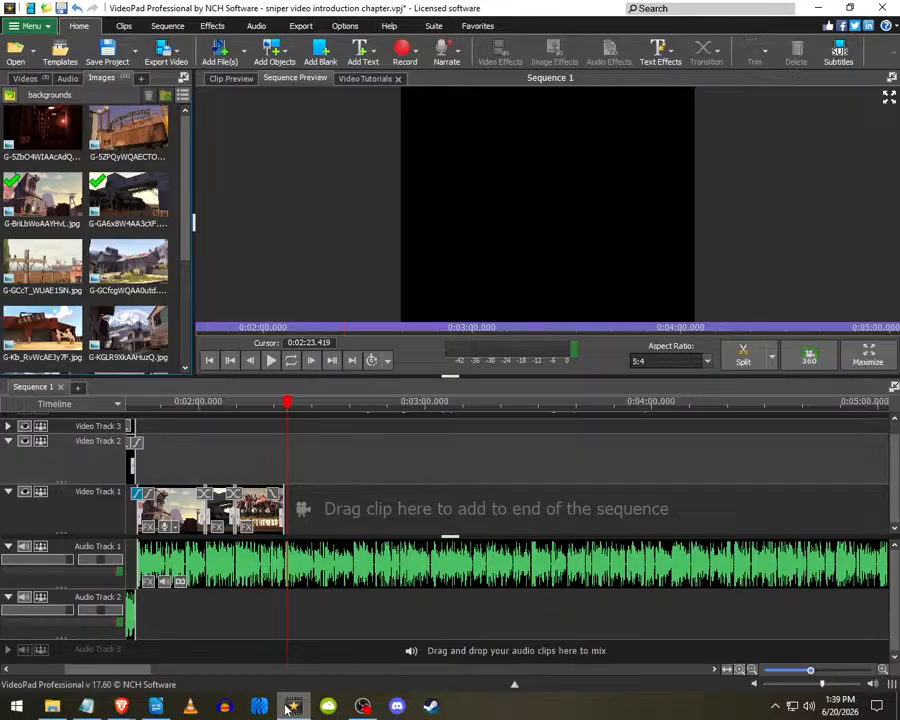
{"action": "key", "text": "space"}
{"action": "scroll", "coordinate": [400, 562], "scroll_direction": "up", "scroll_amount": 3}
{"action": "scroll", "coordinate": [419, 525], "scroll_direction": "down", "scroll_amount": 1}
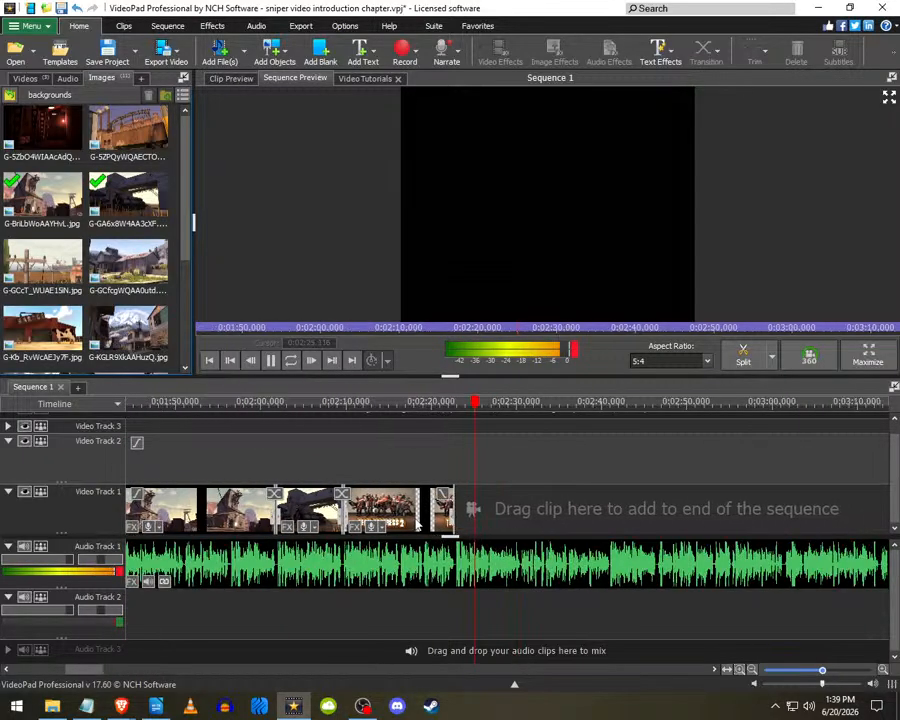
{"action": "scroll", "coordinate": [418, 526], "scroll_direction": "down", "scroll_amount": 1}
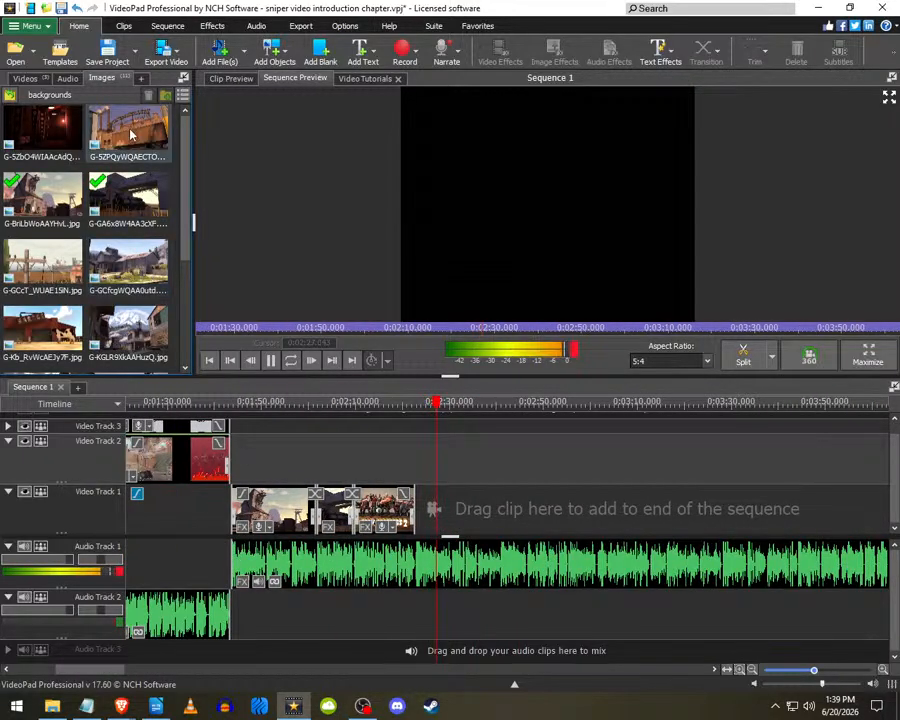
{"action": "scroll", "coordinate": [445, 512], "scroll_direction": "down", "scroll_amount": 1}
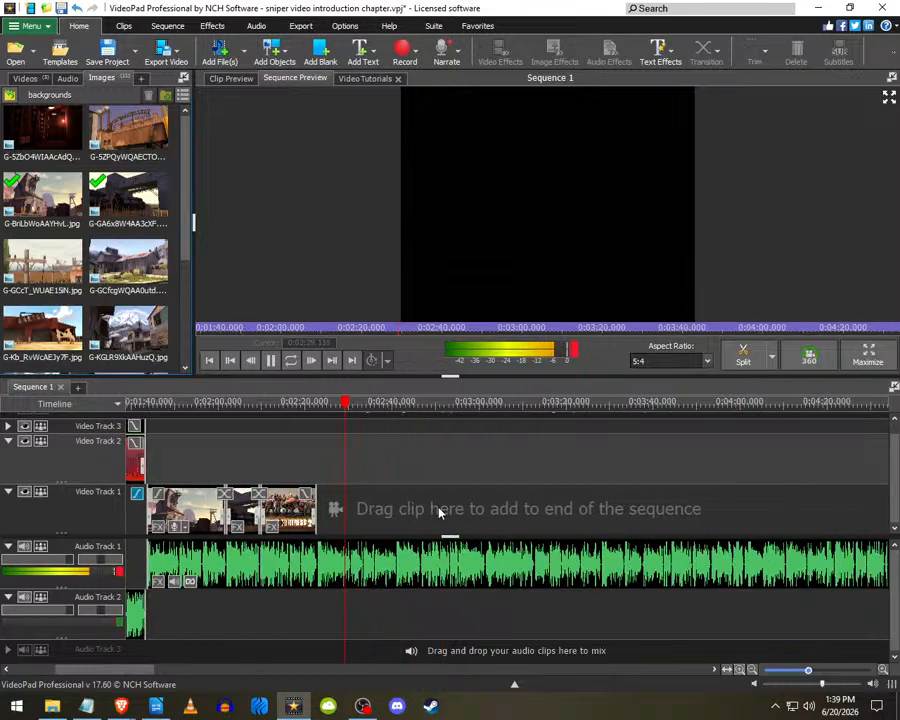
{"action": "scroll", "coordinate": [357, 503], "scroll_direction": "up", "scroll_amount": 1}
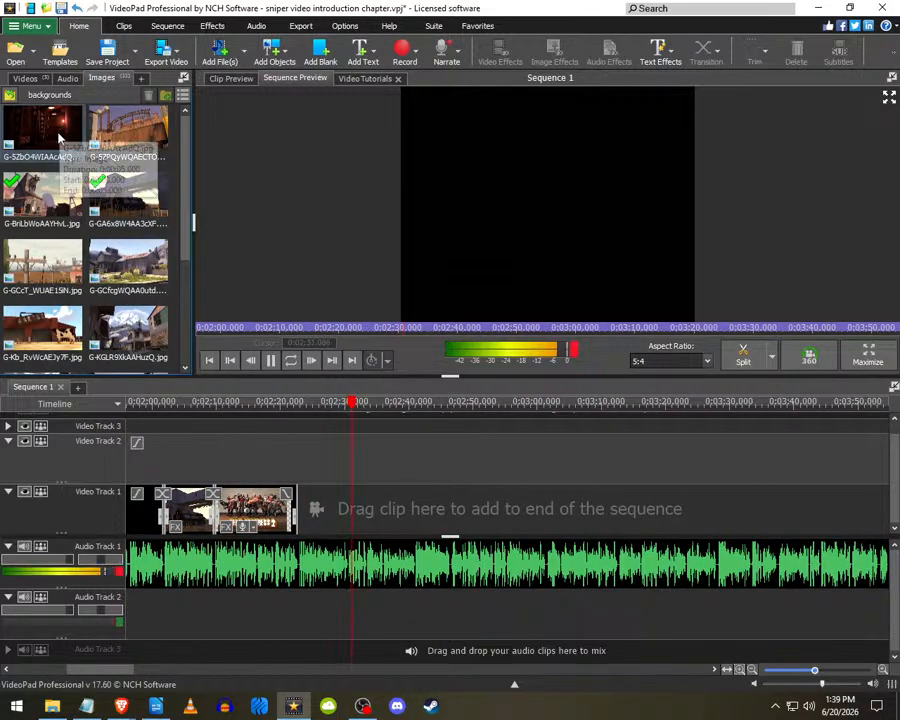
- Look through the backgrounds folder and the Team Fortress 2 Screenshots page in Brave for a suitable map background
{"action": "scroll", "coordinate": [58, 214], "scroll_direction": "down", "scroll_amount": 3}
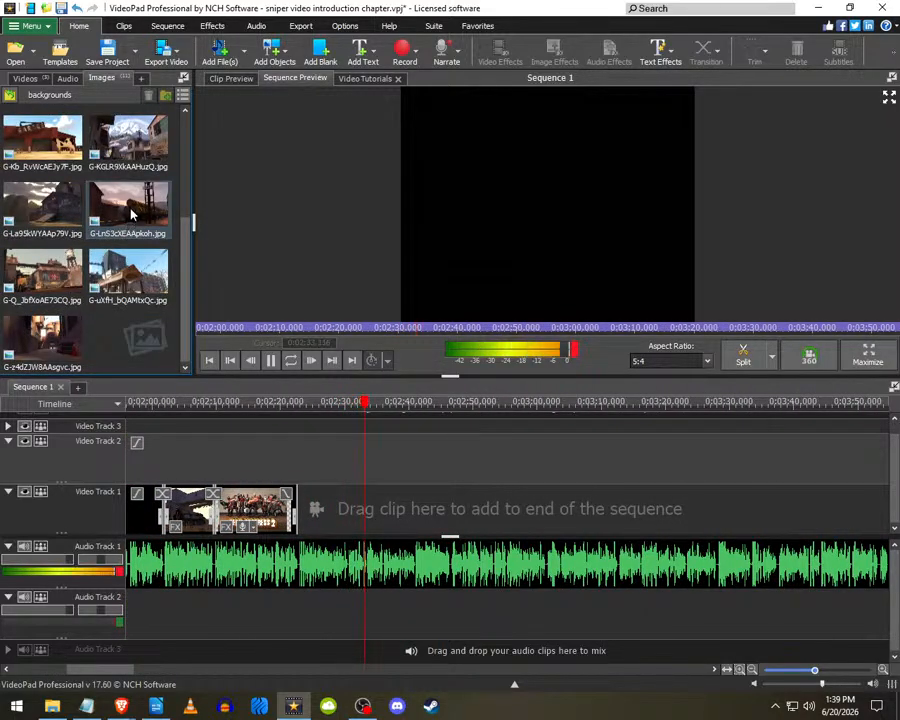
{"action": "key", "text": "space"}
{"action": "mouse_move", "coordinate": [120, 708]}
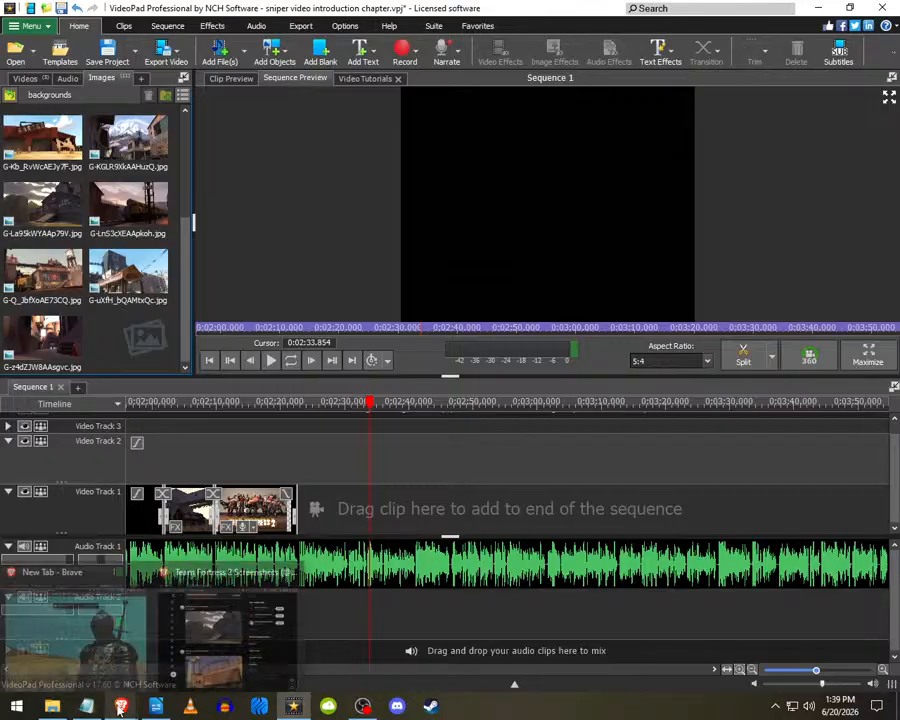
{"action": "left_click", "coordinate": [222, 632]}
{"action": "scroll", "coordinate": [482, 452], "scroll_direction": "down", "scroll_amount": 10}
{"action": "scroll", "coordinate": [487, 446], "scroll_direction": "down", "scroll_amount": 10}
{"action": "scroll", "coordinate": [472, 458], "scroll_direction": "up", "scroll_amount": 5}
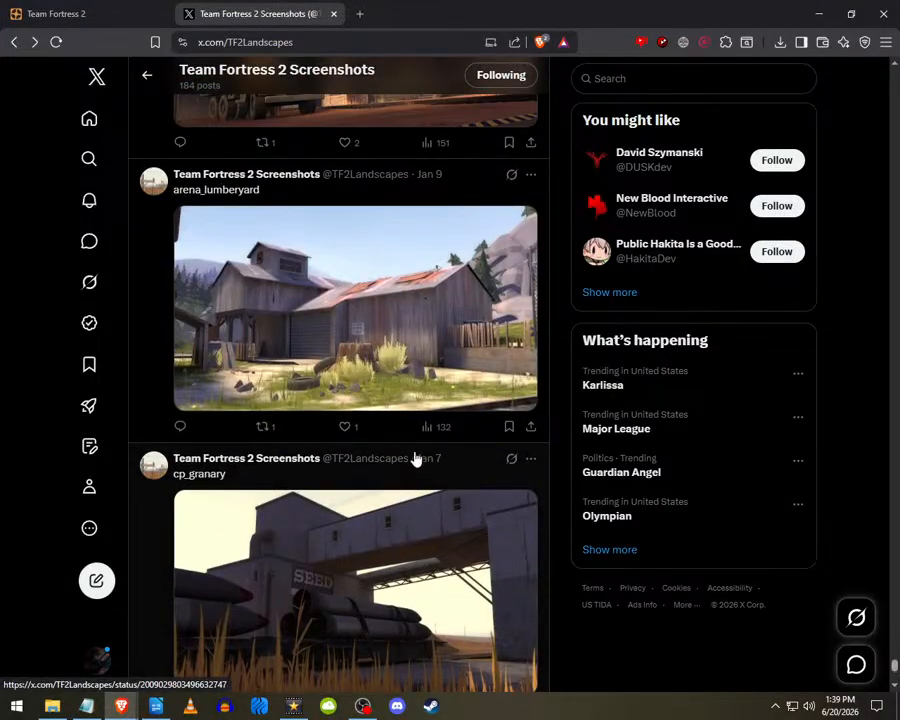
{"action": "scroll", "coordinate": [415, 458], "scroll_direction": "up", "scroll_amount": 1}
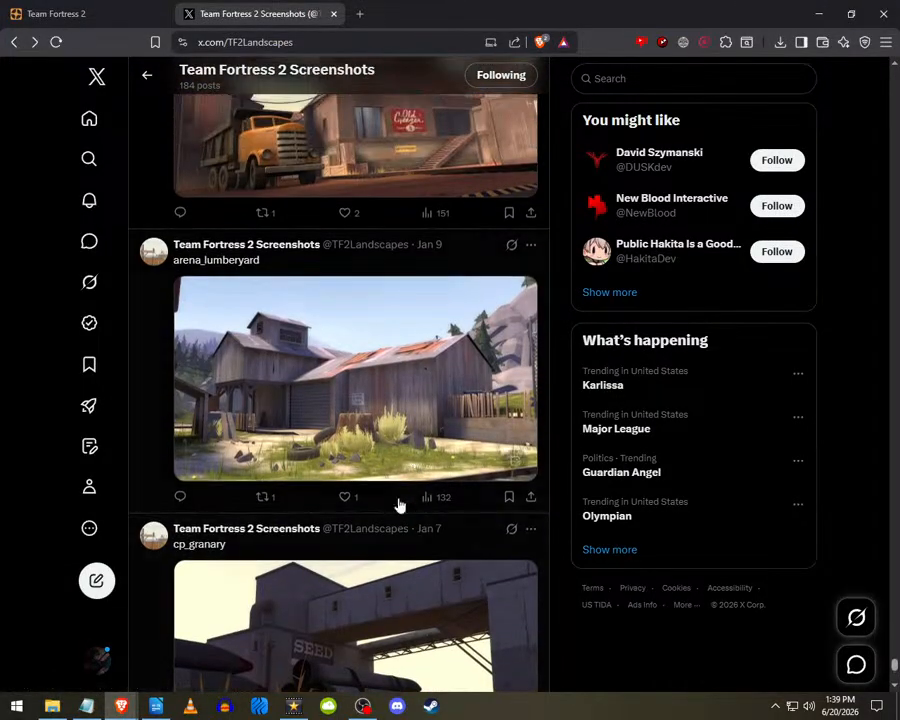
- Switch back to VideoPad and add the arena_lumberyard background image to the end of Video Track 1
{"action": "left_click", "coordinate": [295, 708]}
{"action": "scroll", "coordinate": [90, 230], "scroll_direction": "up", "scroll_amount": 3}
{"action": "left_click_drag", "start_coordinate": [110, 287], "coordinate": [336, 477]}
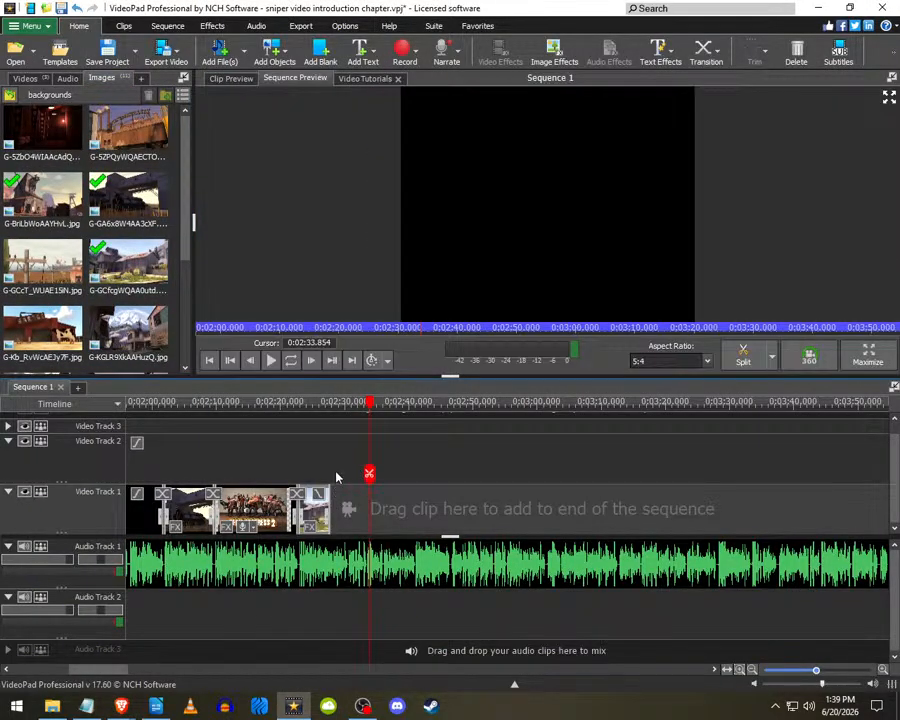
- Play the narration and extend the lumberyard image on Video Track 1 to about 0:02:41
{"action": "key", "text": "space"}
{"action": "scroll", "coordinate": [366, 482], "scroll_direction": "up", "scroll_amount": 2}
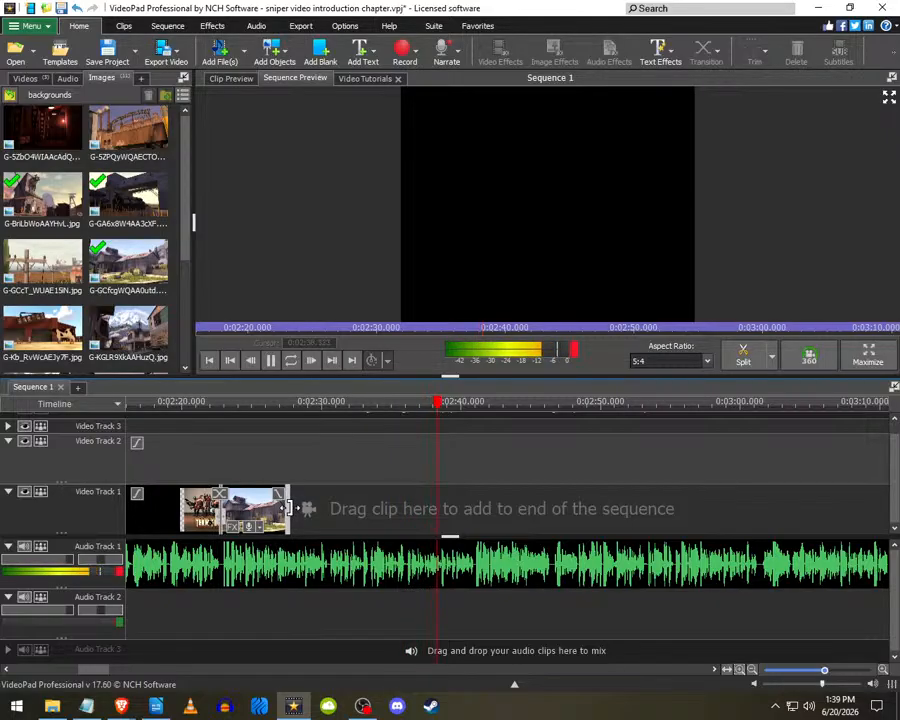
{"action": "left_click_drag", "start_coordinate": [288, 509], "coordinate": [475, 510]}
{"action": "scroll", "coordinate": [477, 517], "scroll_direction": "up", "scroll_amount": 6}
{"action": "scroll", "coordinate": [430, 518], "scroll_direction": "down", "scroll_amount": 3}
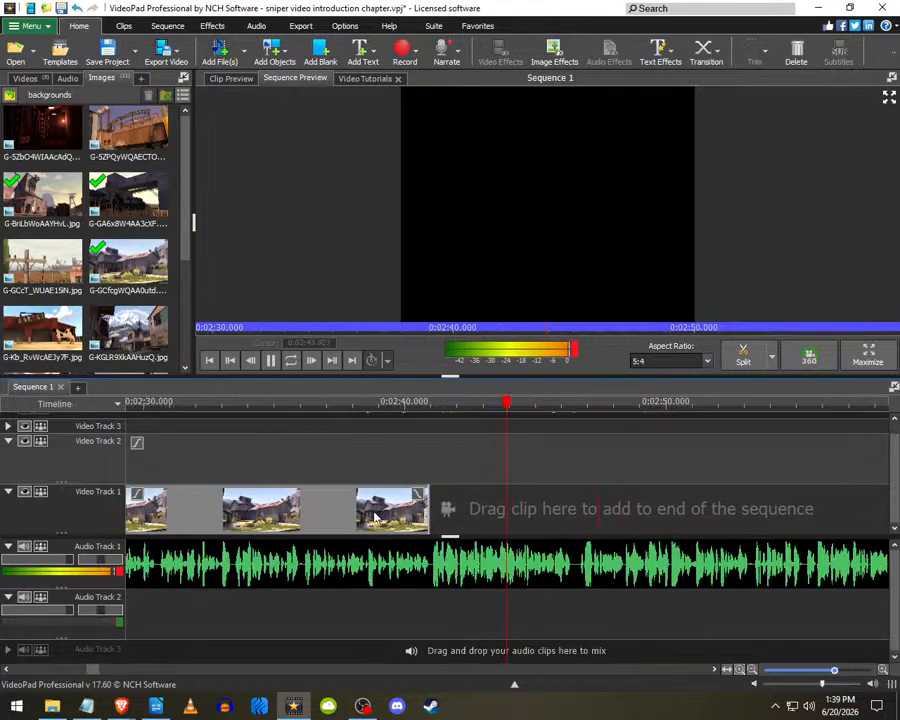
{"action": "scroll", "coordinate": [376, 516], "scroll_direction": "down", "scroll_amount": 3}
- Add the snowy mountain background G-KGLR9XkAAHuzQ.jpg after the lumberyard image on Video Track 1 and resume playback
{"action": "key", "text": "space"}
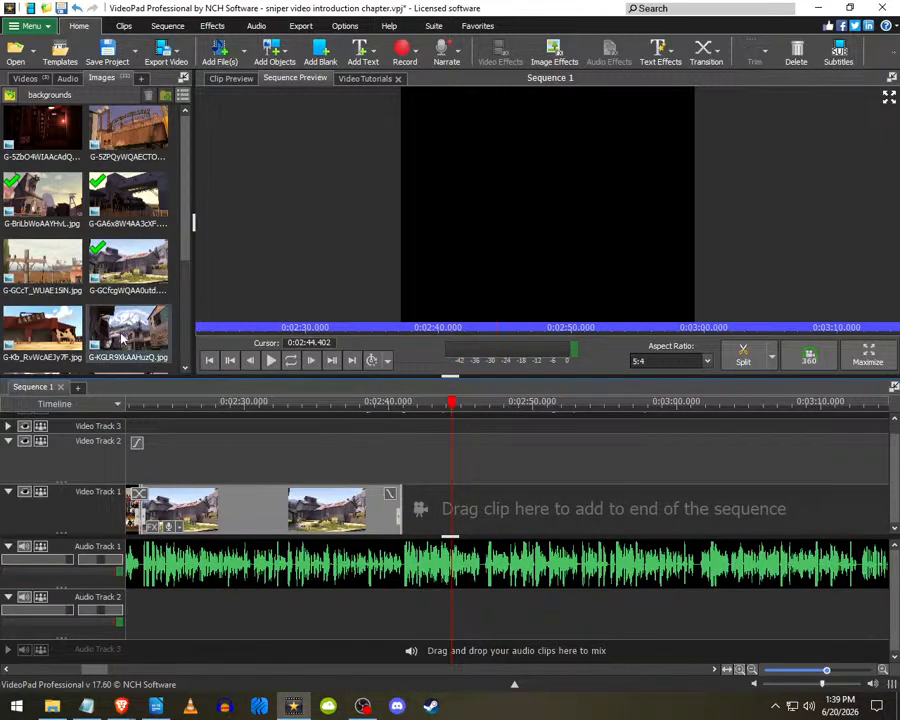
{"action": "left_click_drag", "start_coordinate": [123, 340], "coordinate": [412, 491]}
{"action": "key", "text": "space"}
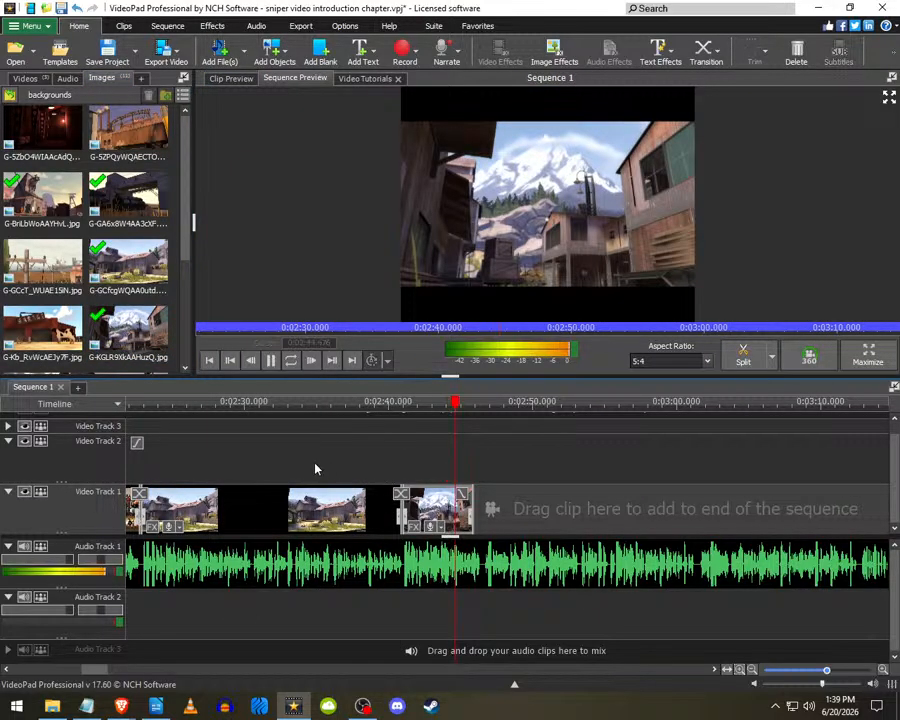
- Listen to the narration past the mountain image, look over the remaining backgrounds, and replay from about 0:02:46
{"action": "scroll", "coordinate": [400, 472], "scroll_direction": "down", "scroll_amount": 2}
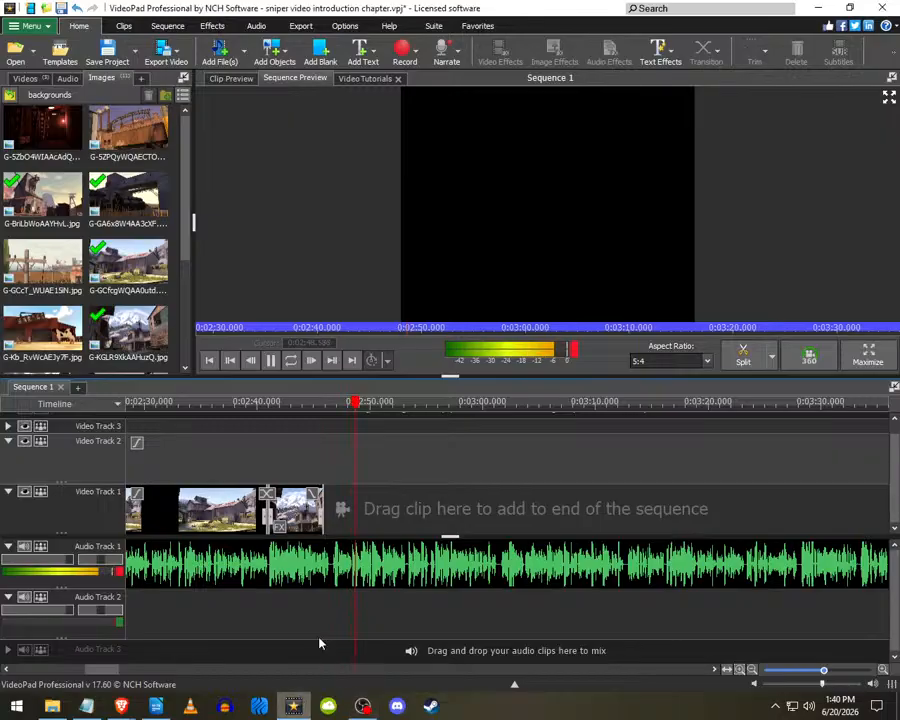
{"action": "scroll", "coordinate": [304, 478], "scroll_direction": "down", "scroll_amount": 2}
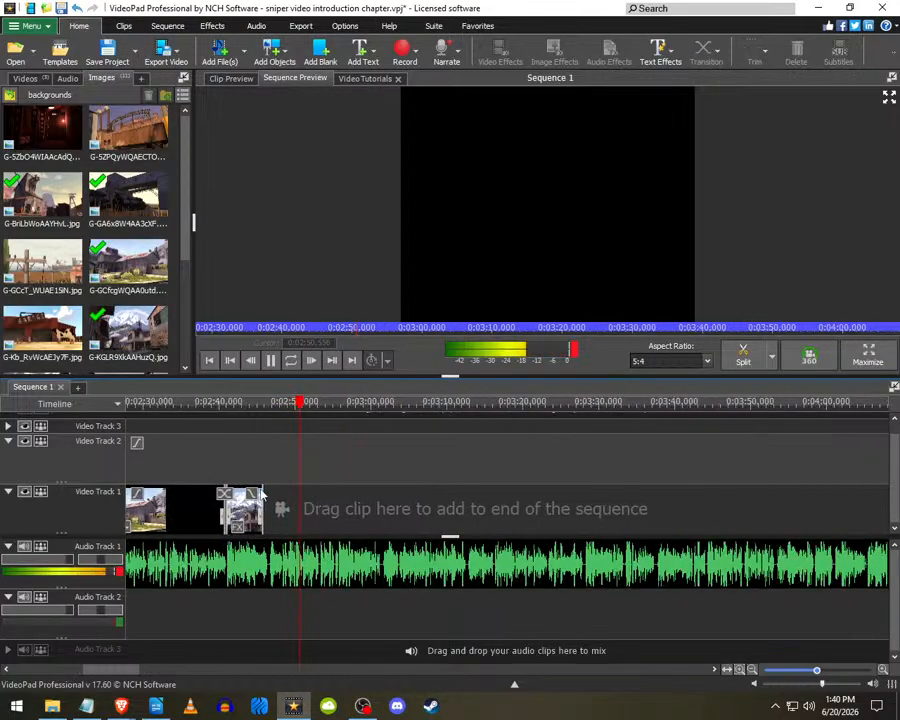
{"action": "scroll", "coordinate": [273, 492], "scroll_direction": "up", "scroll_amount": 2}
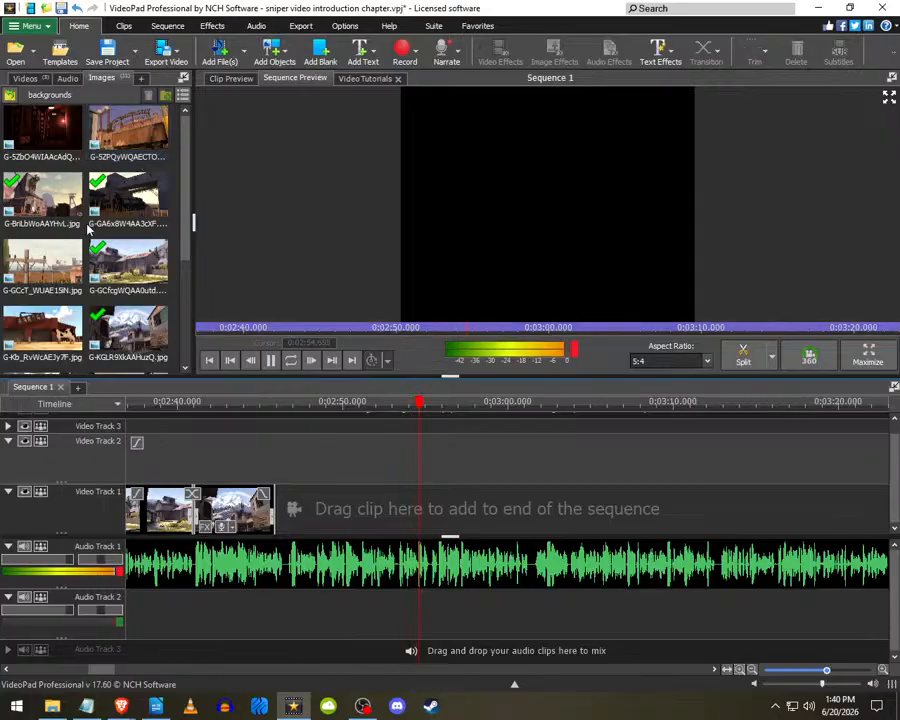
{"action": "scroll", "coordinate": [88, 228], "scroll_direction": "down", "scroll_amount": 3}
{"action": "scroll", "coordinate": [364, 453], "scroll_direction": "down", "scroll_amount": 3}
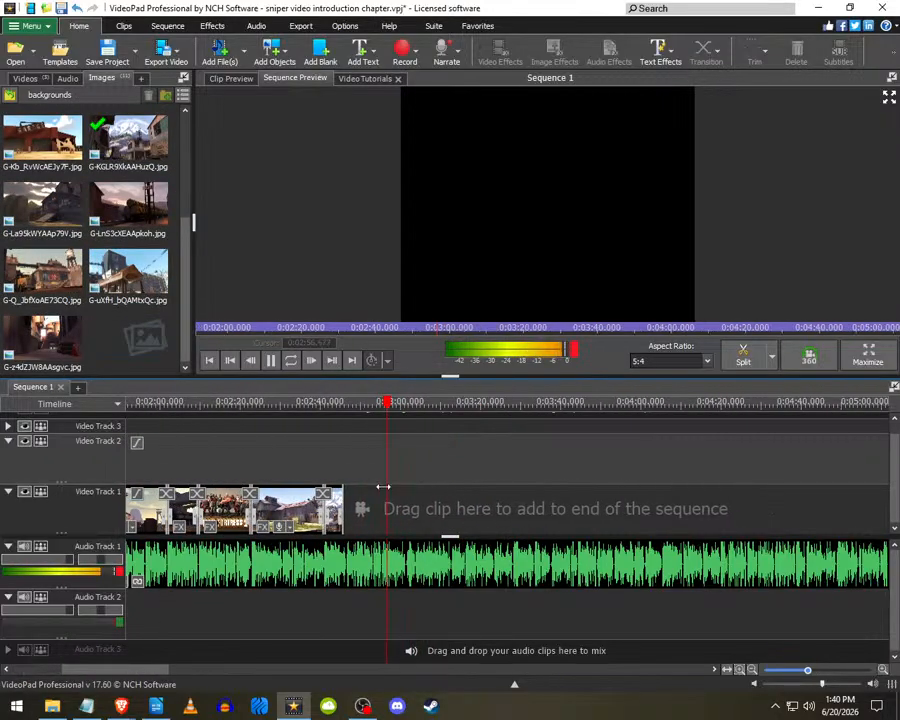
{"action": "scroll", "coordinate": [384, 486], "scroll_direction": "up", "scroll_amount": 3}
{"action": "left_click", "coordinate": [322, 481]}
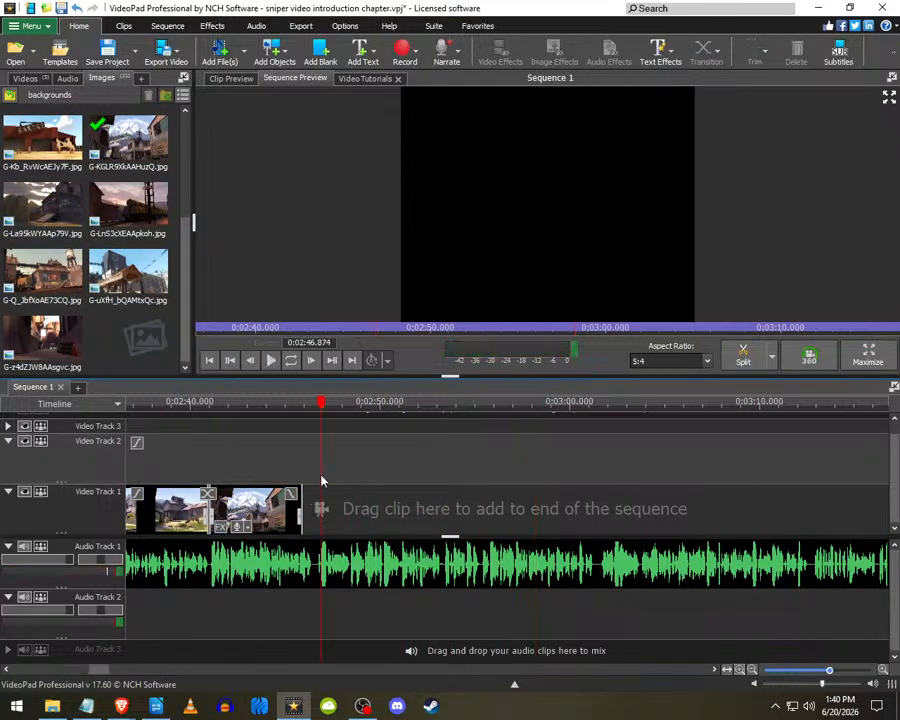
{"action": "key", "text": "space"}
{"action": "scroll", "coordinate": [301, 500], "scroll_direction": "up", "scroll_amount": 2}
{"action": "key", "text": "space"}
{"action": "left_click", "coordinate": [337, 508]}
{"action": "key", "text": "space"}
{"action": "scroll", "coordinate": [330, 511], "scroll_direction": "down", "scroll_amount": 1}
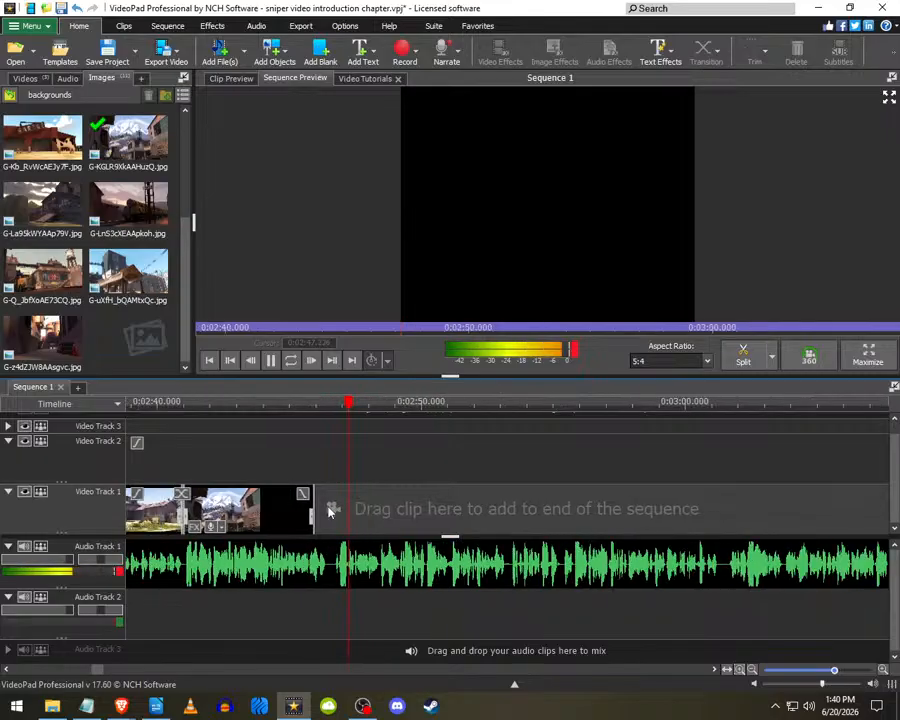
- Delete the mountain image from Video Track 1 and extend the lumberyard image to about 0:02:46
{"action": "left_click", "coordinate": [294, 506]}
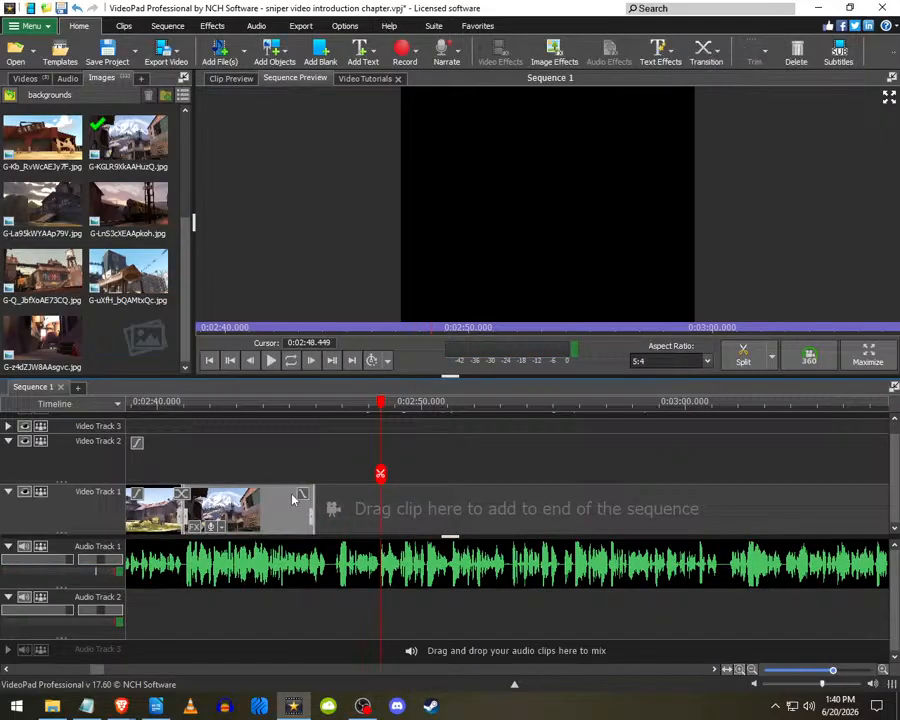
{"action": "key", "text": "Delete"}
{"action": "left_click_drag", "start_coordinate": [182, 510], "coordinate": [326, 517]}
- Add the circular Sniper portrait image from the main image collection after the lumberyard image on Video Track 1
{"action": "left_click", "coordinate": [25, 78]}
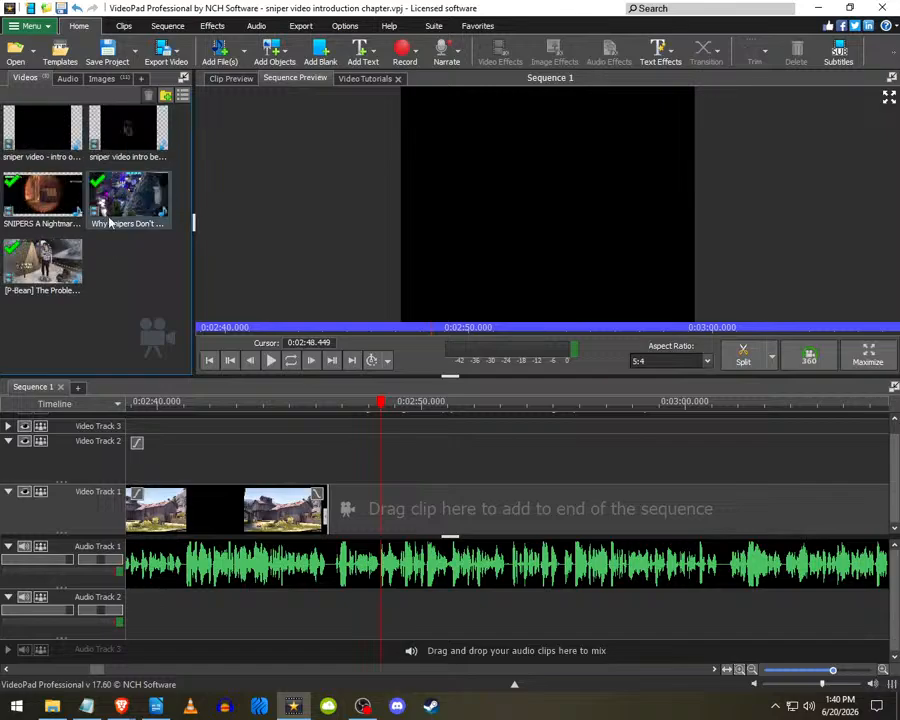
{"action": "left_click", "coordinate": [93, 80]}
{"action": "scroll", "coordinate": [111, 200], "scroll_direction": "down", "scroll_amount": 2}
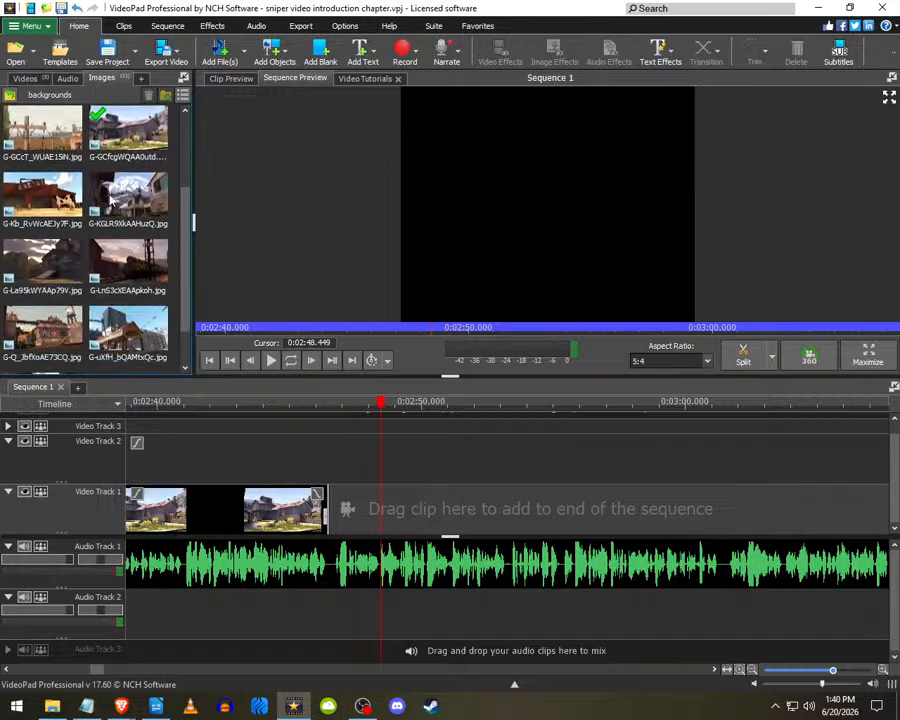
{"action": "left_click", "coordinate": [10, 95]}
{"action": "scroll", "coordinate": [68, 345], "scroll_direction": "down", "scroll_amount": 2}
{"action": "left_click_drag", "start_coordinate": [68, 350], "coordinate": [370, 510]}
{"action": "scroll", "coordinate": [40, 150], "scroll_direction": "up", "scroll_amount": 2}
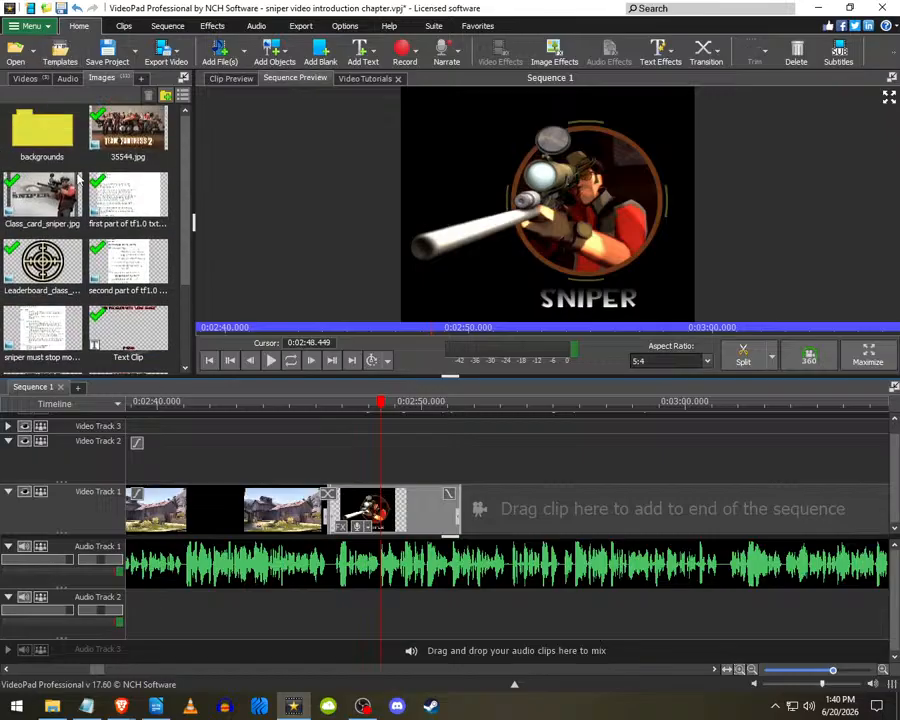
- Reopen the backgrounds folder, play the narration, and extend the Sniper image on Video Track 1 to about 0:03:01
{"action": "double_click", "coordinate": [44, 110]}
{"action": "key", "text": "space"}
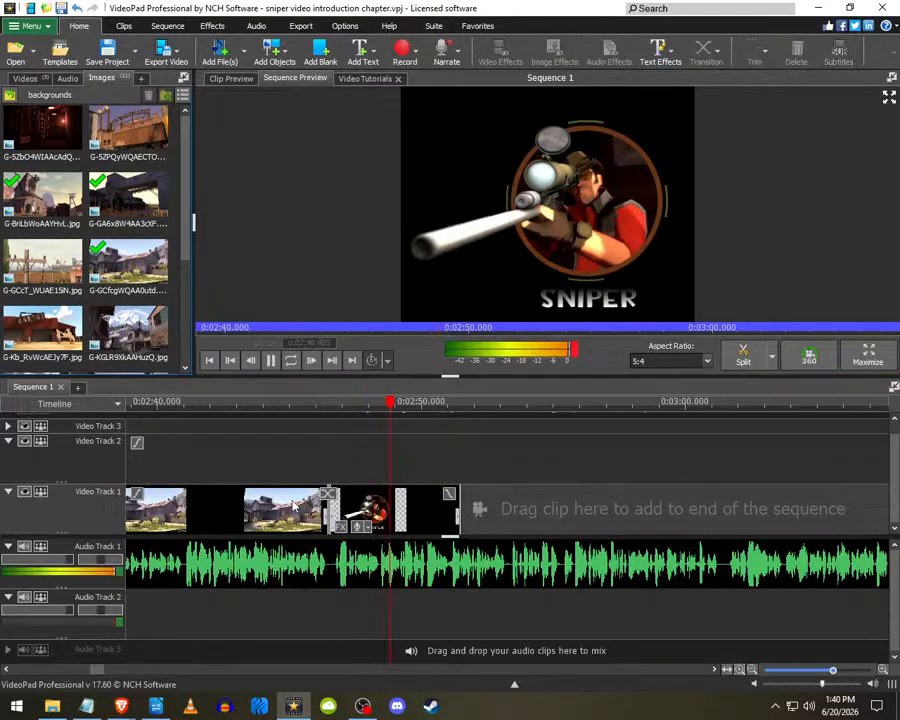
{"action": "scroll", "coordinate": [320, 510], "scroll_direction": "down", "scroll_amount": 2}
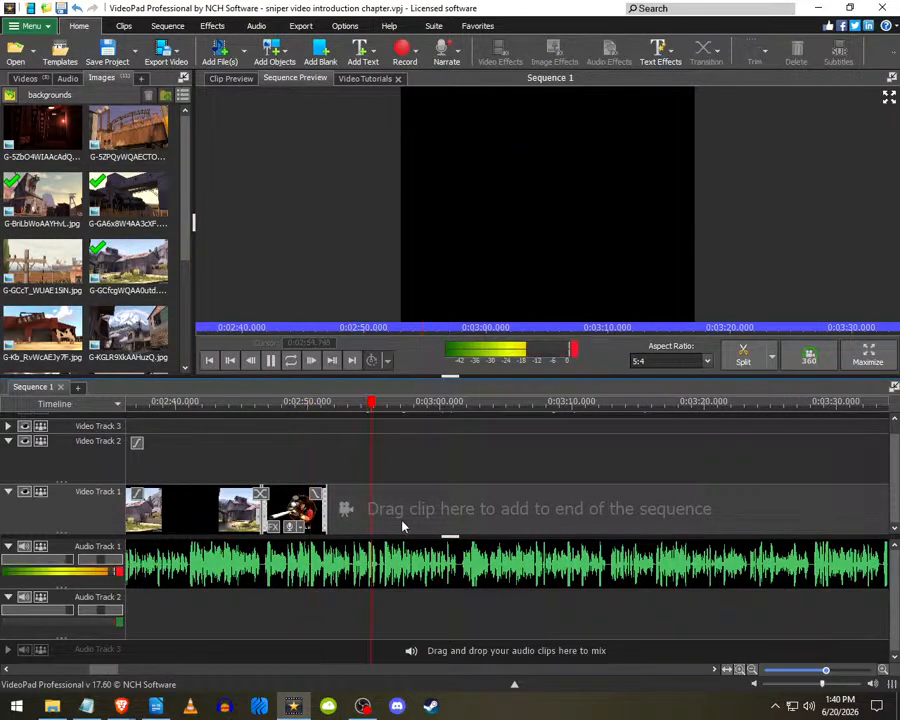
{"action": "scroll", "coordinate": [402, 527], "scroll_direction": "up", "scroll_amount": 1}
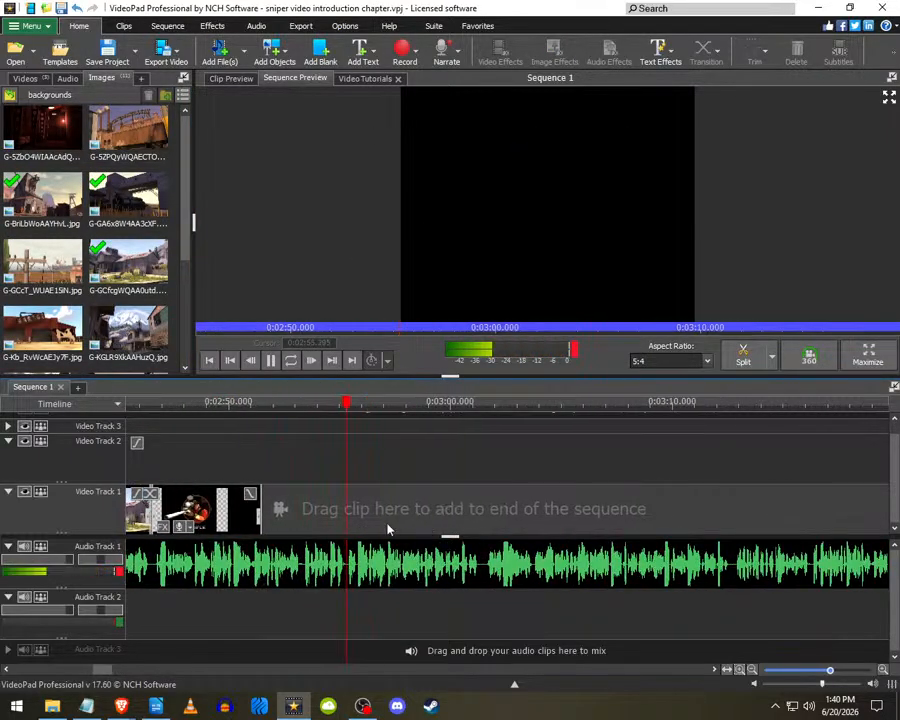
{"action": "key", "text": "space"}
{"action": "left_click", "coordinate": [482, 527]}
{"action": "left_click_drag", "start_coordinate": [258, 508], "coordinate": [480, 508]}
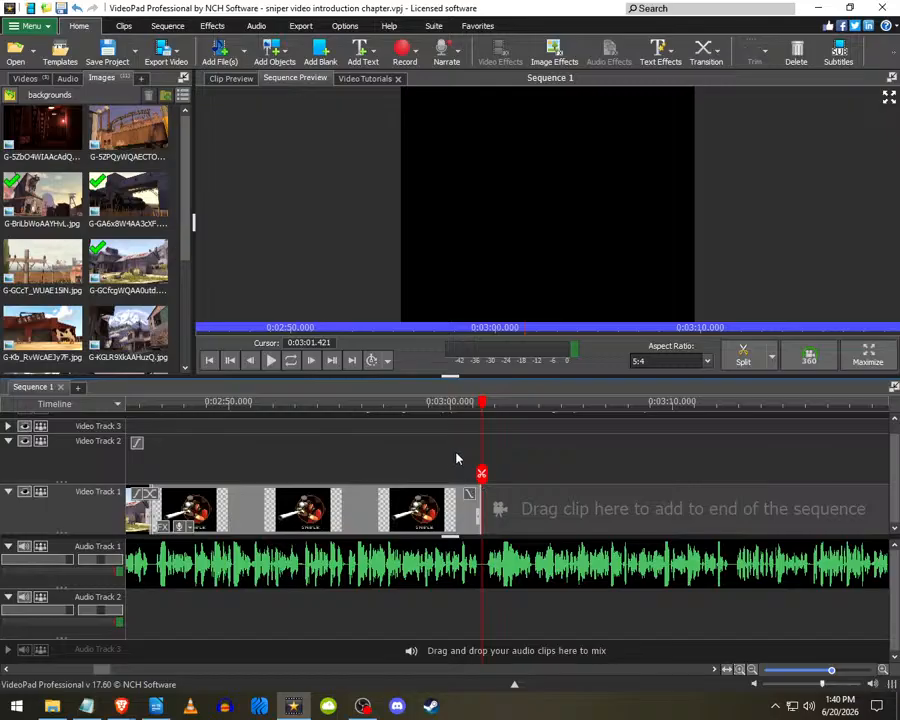
{"action": "scroll", "coordinate": [457, 458], "scroll_direction": "down", "scroll_amount": 4}
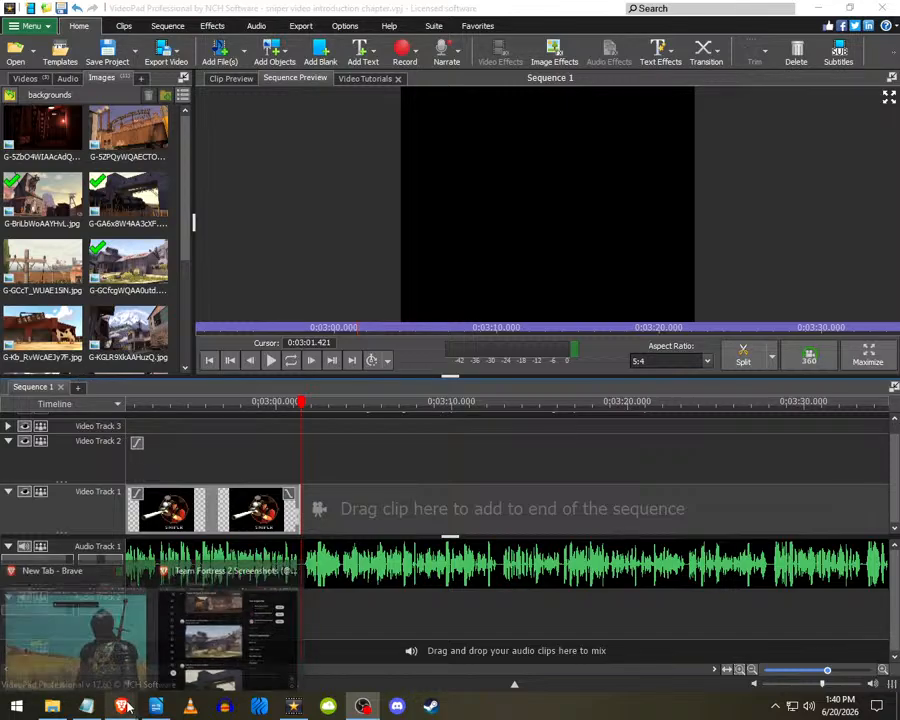
{"action": "mouse_move", "coordinate": [137, 710]}
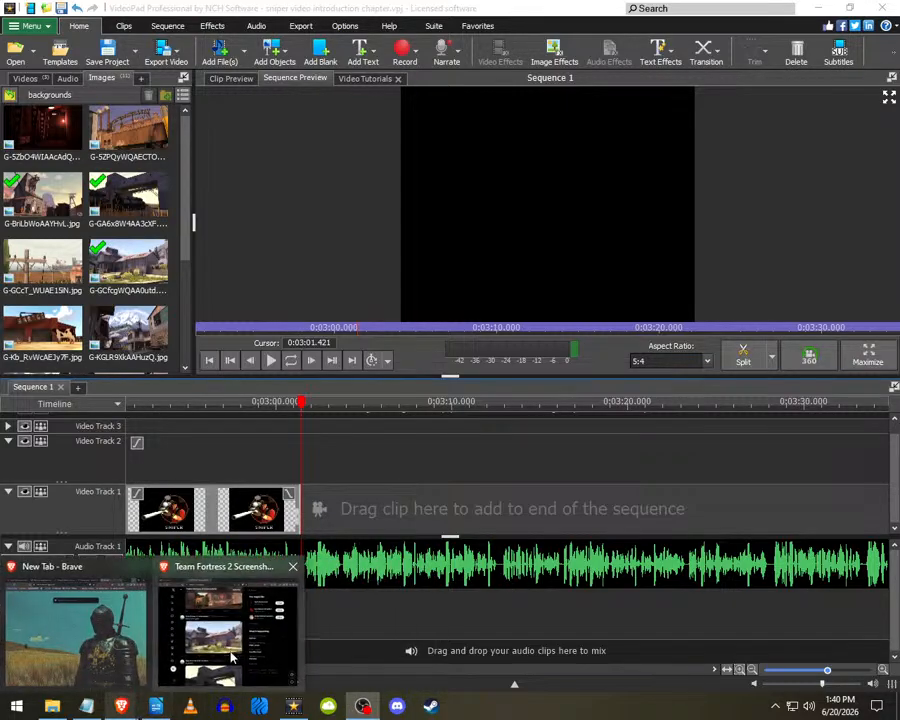
{"action": "left_click", "coordinate": [225, 630]}
{"action": "left_click", "coordinate": [358, 15]}
{"action": "type", "text": "https://youtub"}
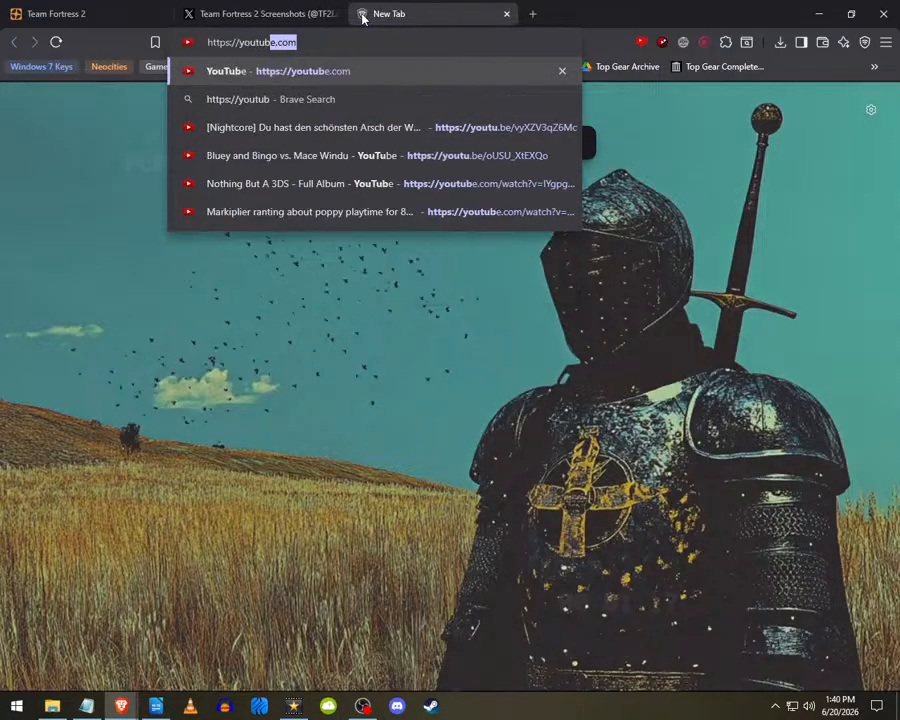
{"action": "type", "text": "e.com/@twe"}
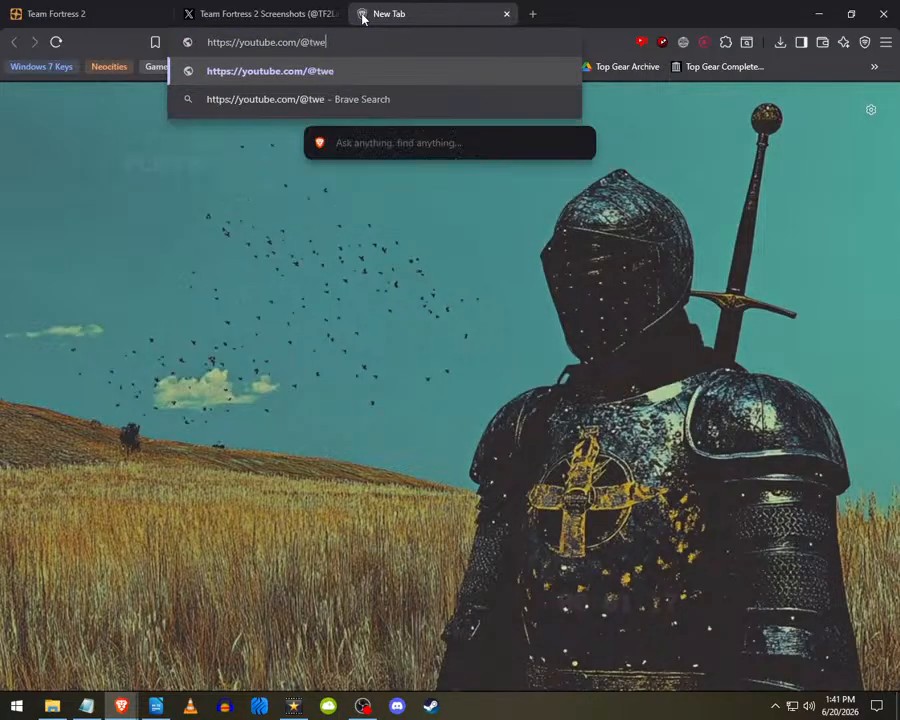
{"action": "type", "text": "rkborea"}
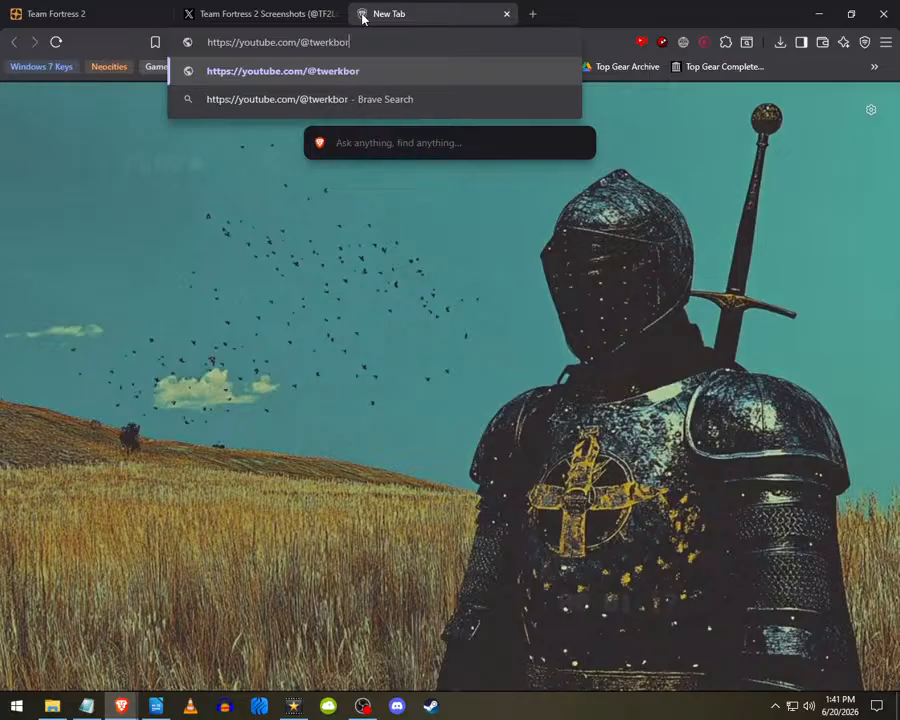
{"action": "key", "text": "Return"}
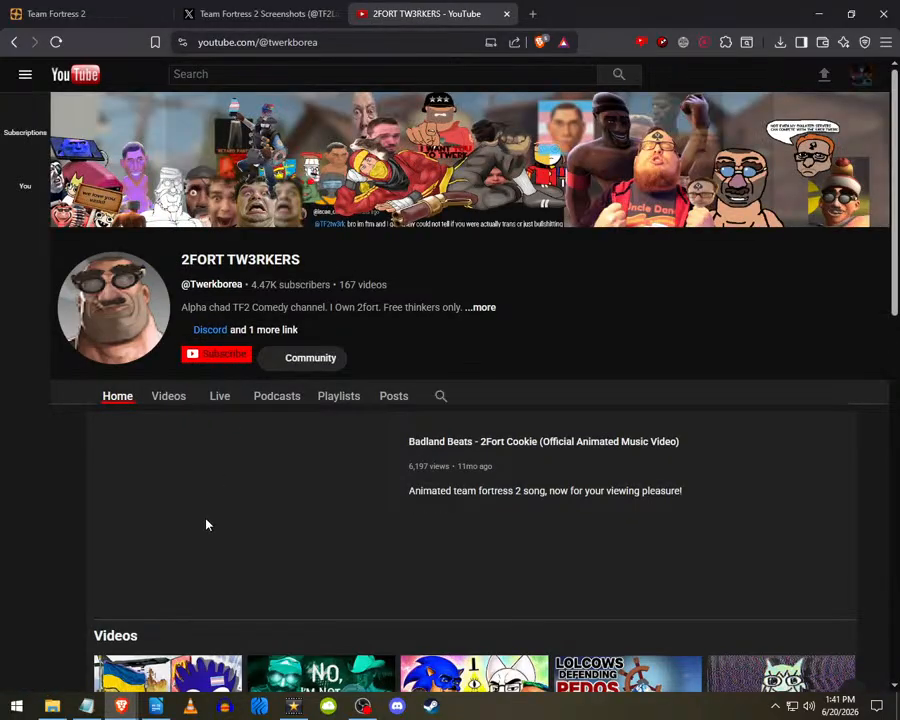
- Pause the channel trailer, view the channel's list of videos, and close the YouTube tab
{"action": "left_click", "coordinate": [116, 588]}
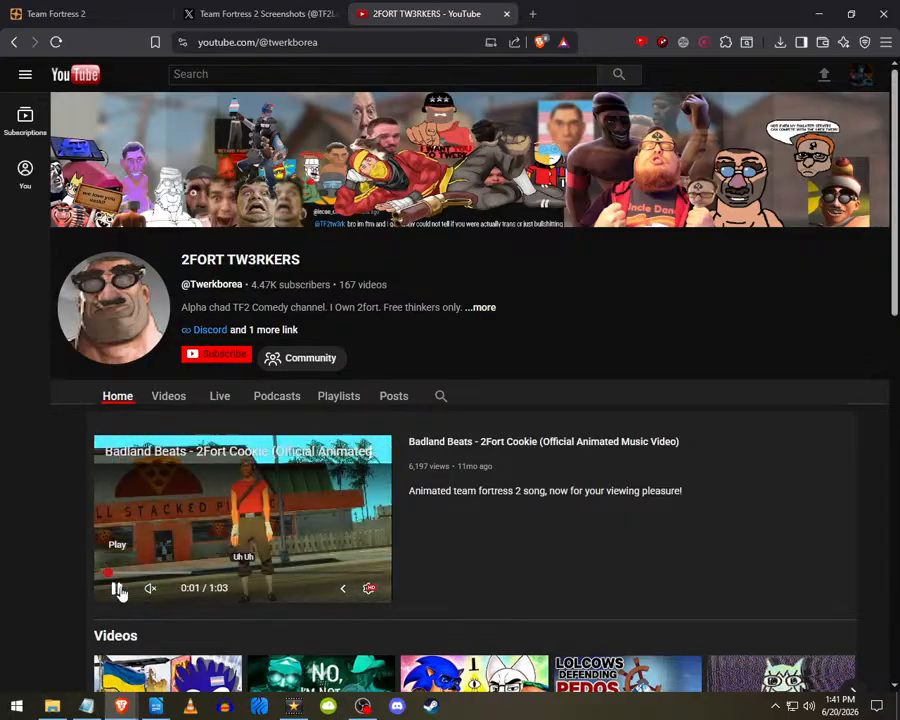
{"action": "left_click", "coordinate": [170, 398]}
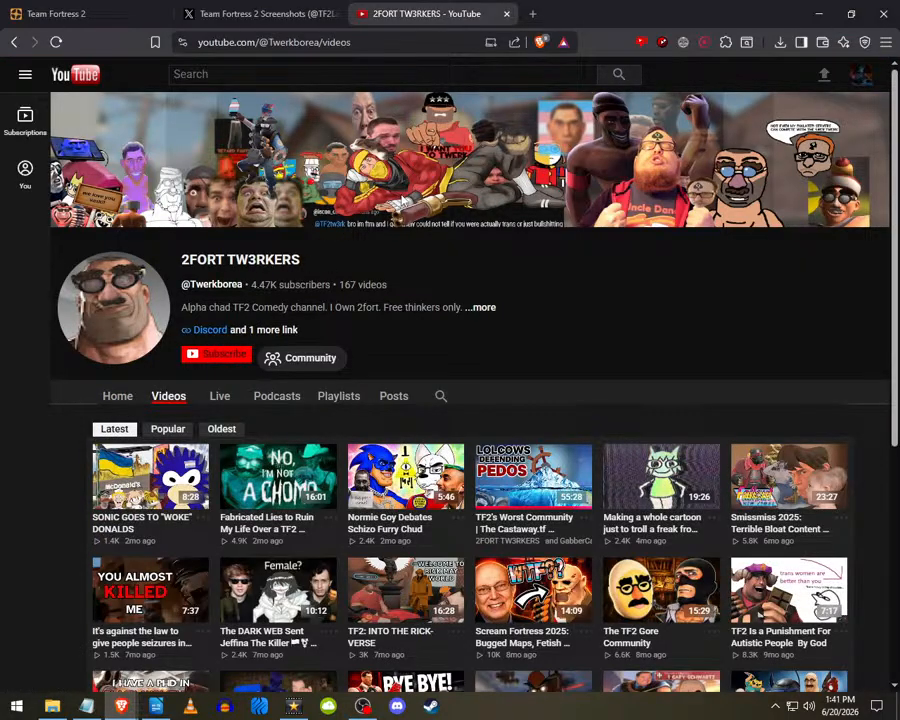
{"action": "left_click", "coordinate": [508, 14]}
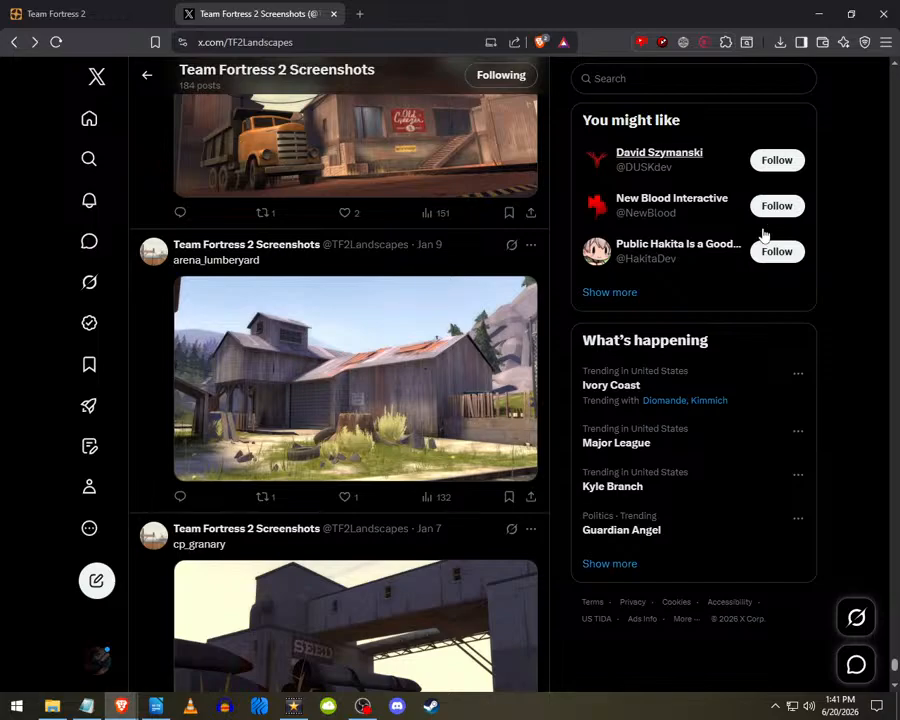
- Switch back to VideoPad and place the playhead at 0:03:03.157, just past the end of the Sniper image
{"action": "left_click", "coordinate": [362, 706]}
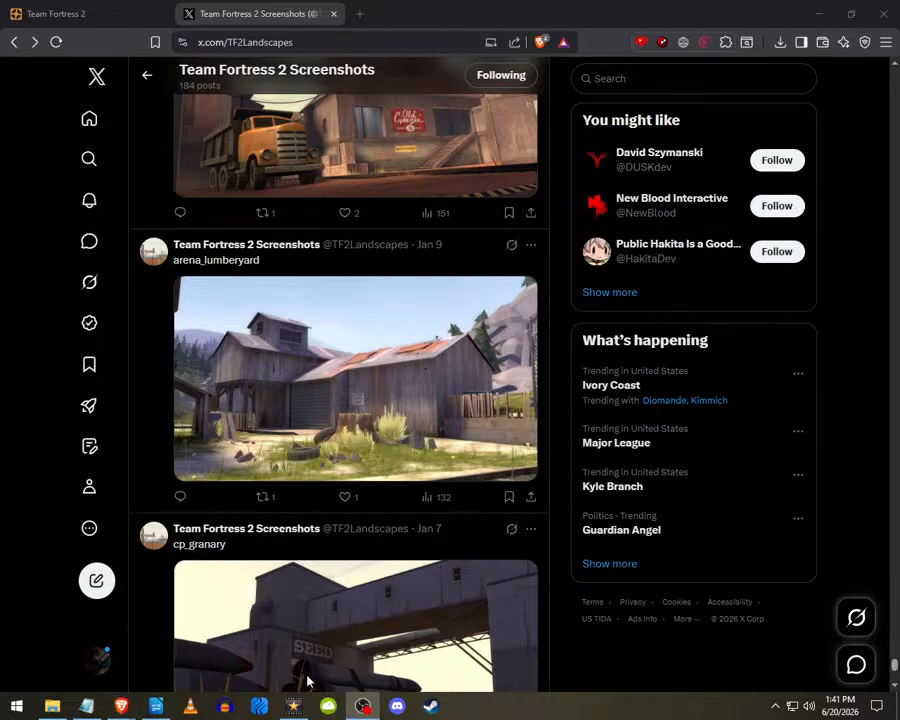
{"action": "left_click", "coordinate": [294, 706]}
{"action": "scroll", "coordinate": [333, 505], "scroll_direction": "down", "scroll_amount": 5}
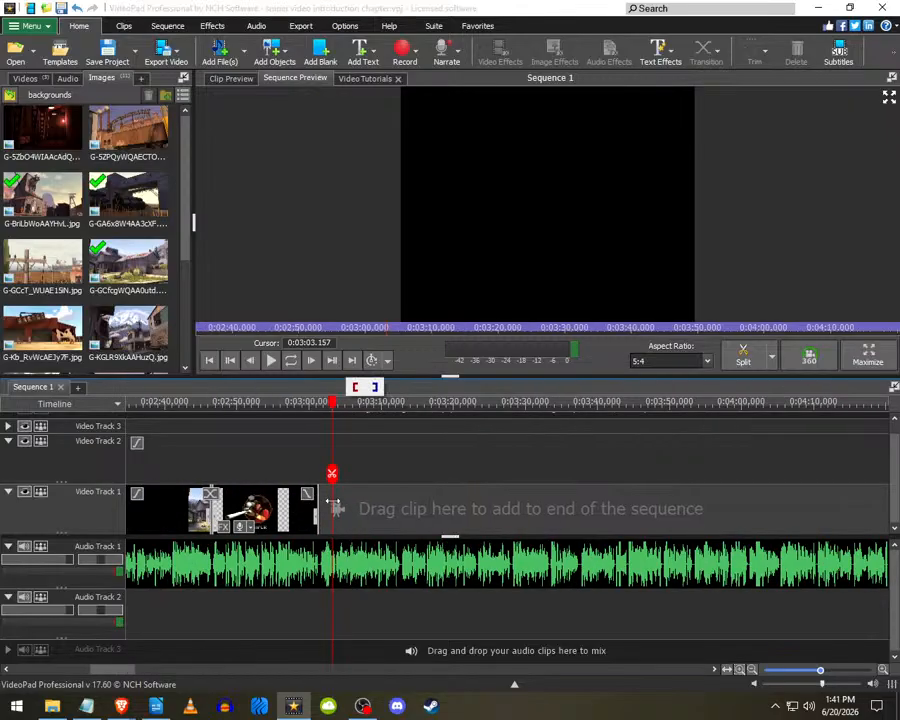
{"action": "scroll", "coordinate": [360, 514], "scroll_direction": "up", "scroll_amount": 5}
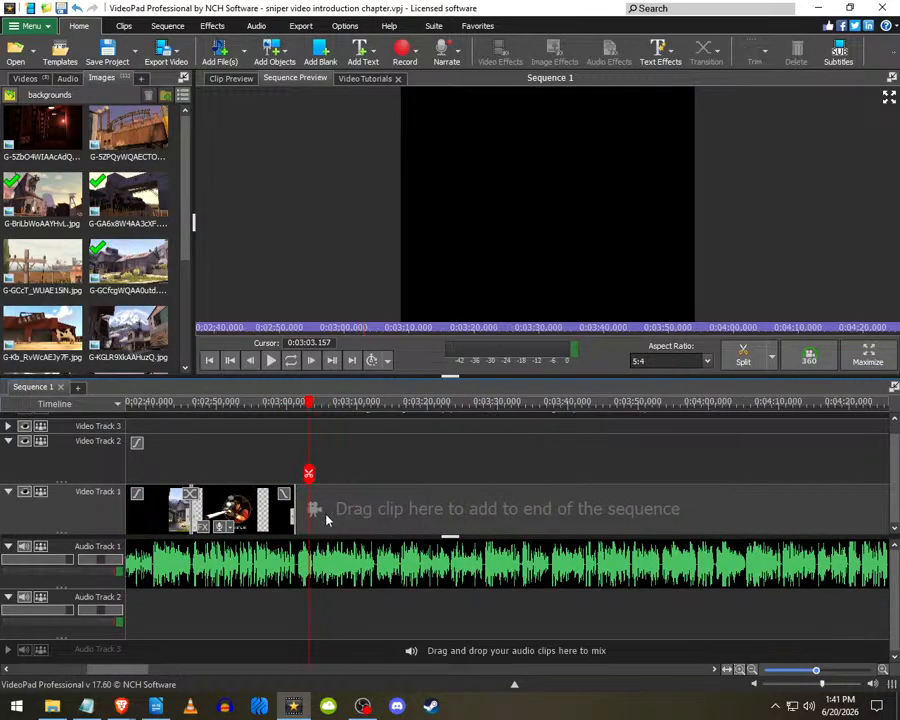
- Place the playhead at 0:03:01.626, just past the end of the Sniper image on Video Track 1
{"action": "left_click", "coordinate": [292, 535]}
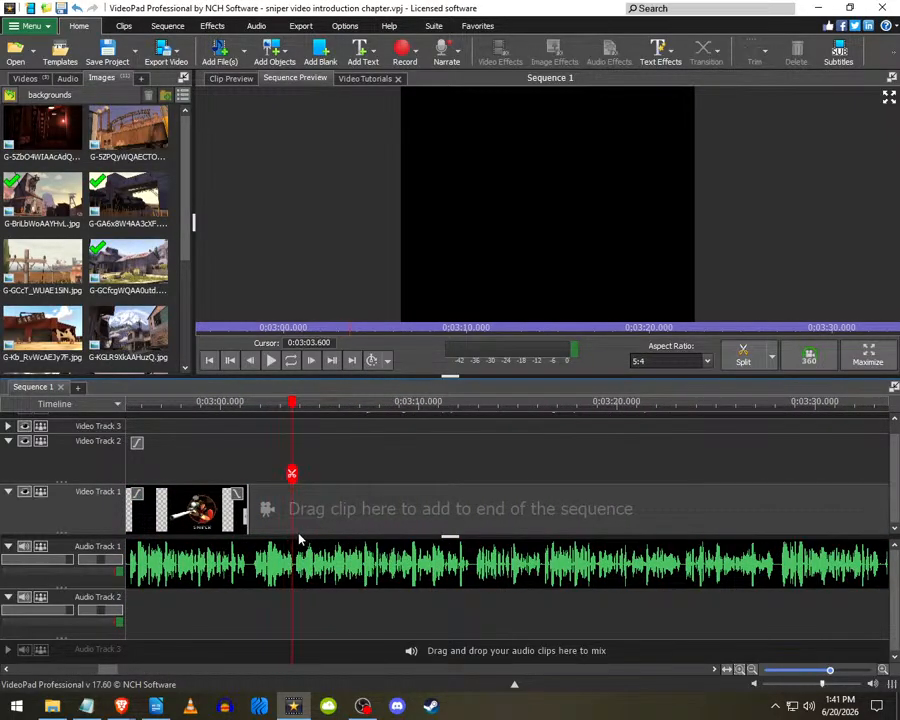
{"action": "scroll", "coordinate": [298, 536], "scroll_direction": "up", "scroll_amount": 2}
{"action": "left_click", "coordinate": [294, 536]}
{"action": "scroll", "coordinate": [295, 537], "scroll_direction": "down", "scroll_amount": 3}
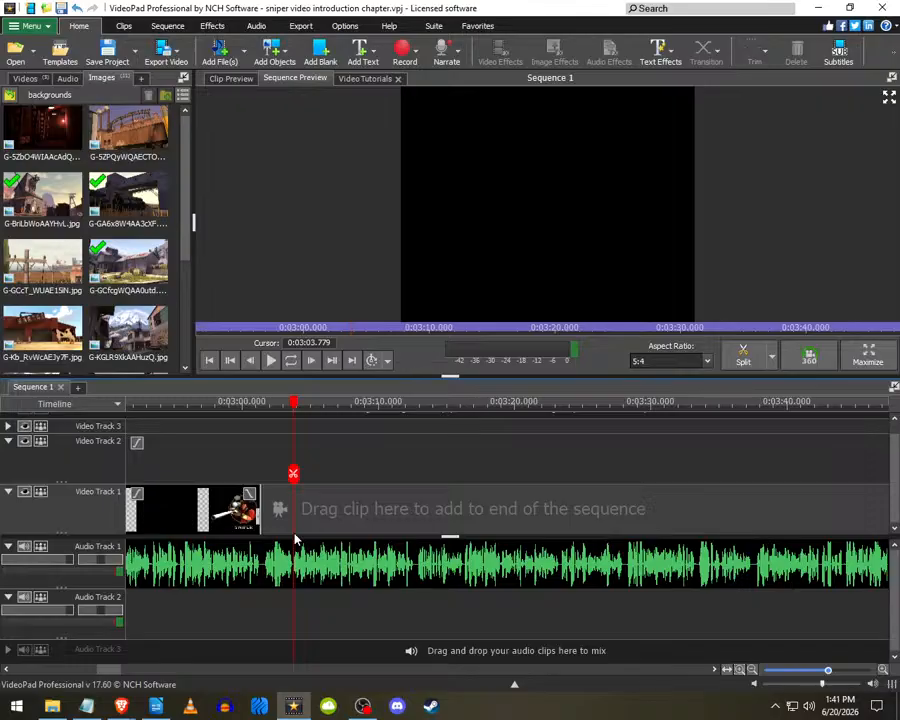
{"action": "scroll", "coordinate": [296, 538], "scroll_direction": "down", "scroll_amount": 3}
{"action": "scroll", "coordinate": [316, 535], "scroll_direction": "up", "scroll_amount": 3}
{"action": "scroll", "coordinate": [304, 543], "scroll_direction": "down", "scroll_amount": 3}
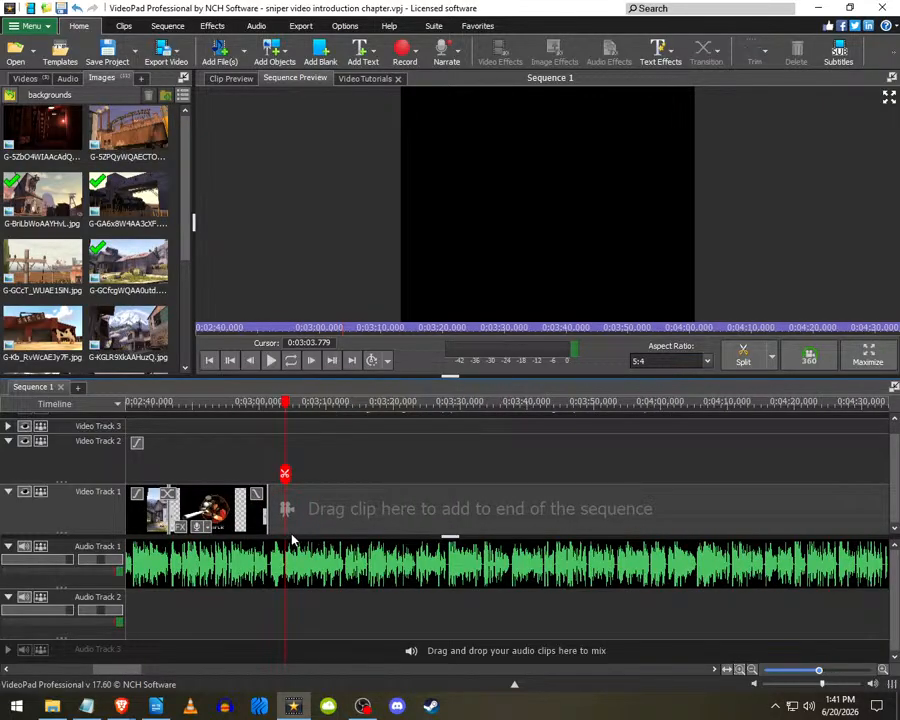
{"action": "scroll", "coordinate": [290, 538], "scroll_direction": "up", "scroll_amount": 3}
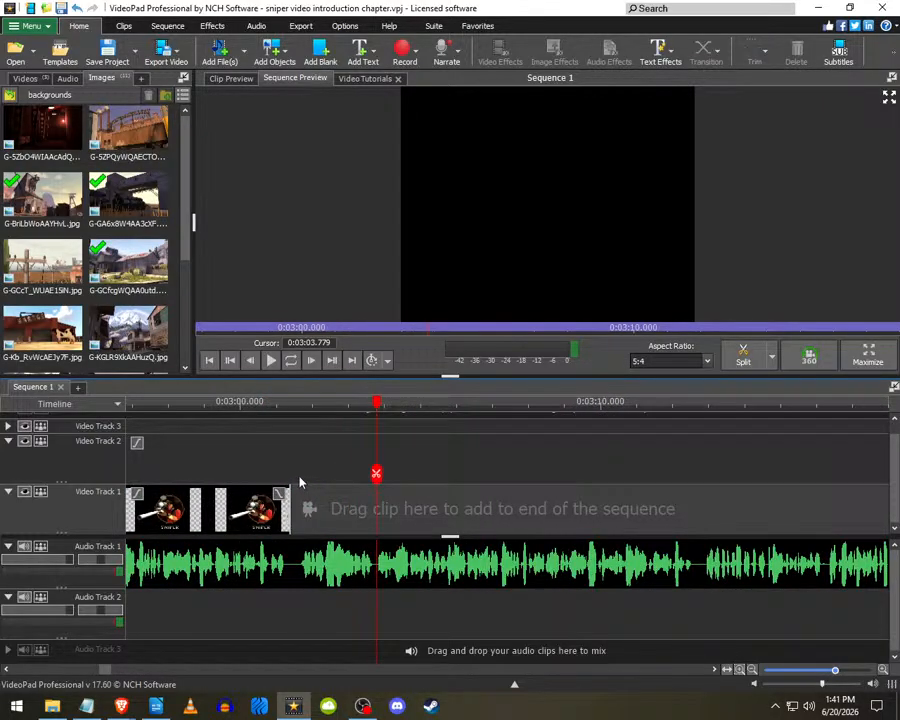
{"action": "left_click", "coordinate": [299, 483]}
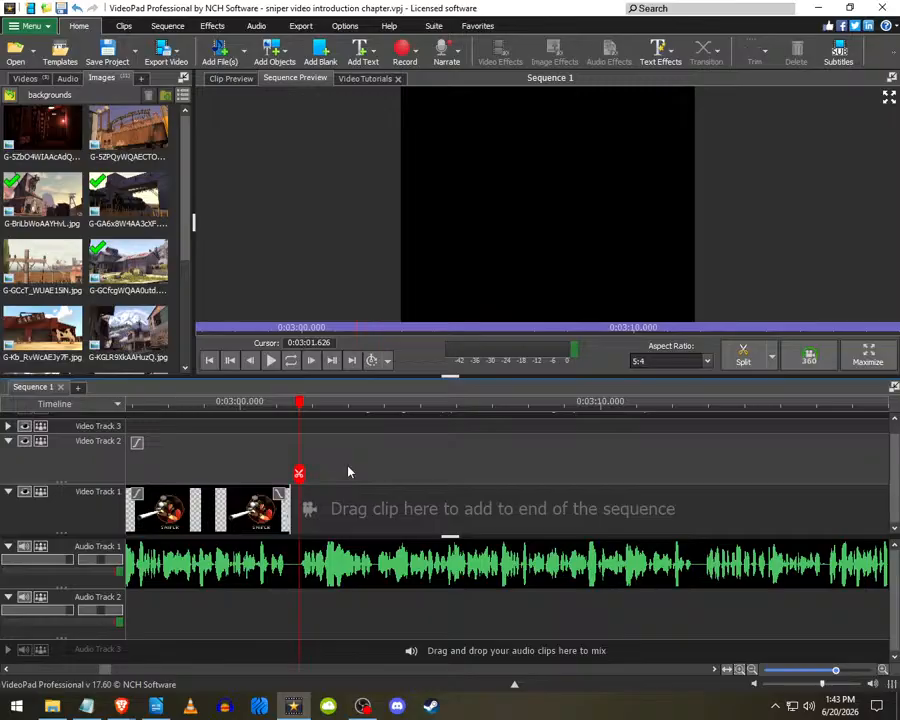
- Extend the Sniper image slightly to about 0:03:01.5 and place the playhead at 0:03:01.459
{"action": "scroll", "coordinate": [342, 468], "scroll_direction": "down", "scroll_amount": 4}
{"action": "scroll", "coordinate": [340, 483], "scroll_direction": "down", "scroll_amount": 4}
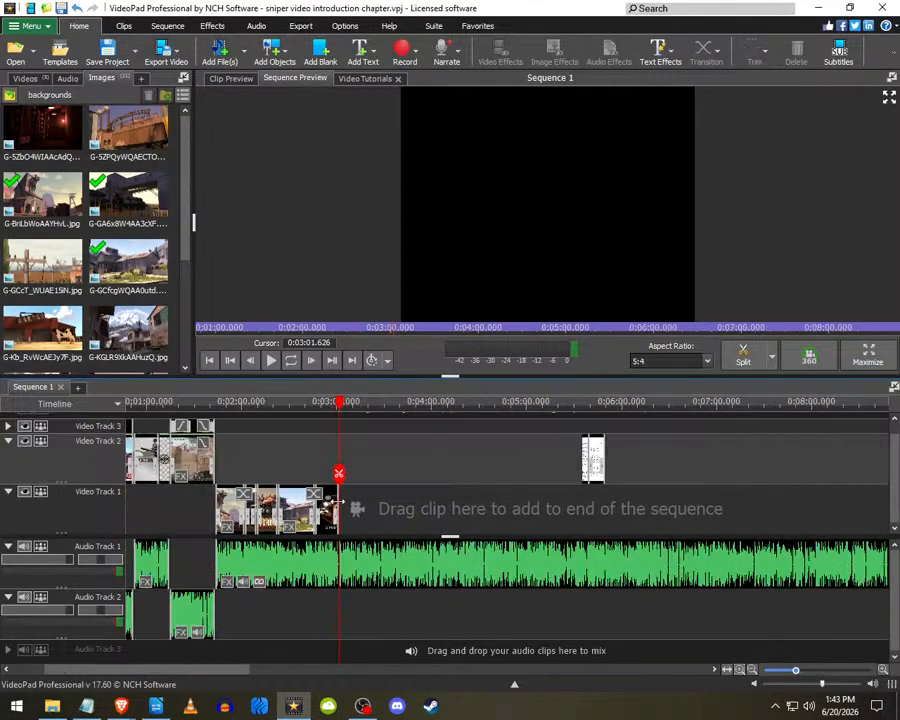
{"action": "scroll", "coordinate": [296, 508], "scroll_direction": "up", "scroll_amount": 8}
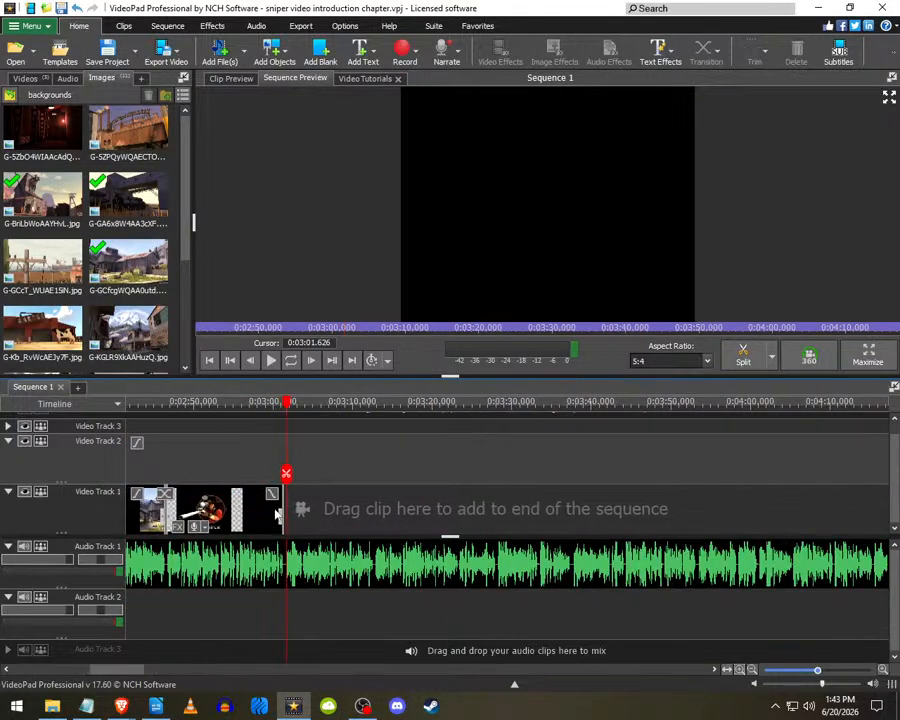
{"action": "left_click_drag", "start_coordinate": [243, 510], "coordinate": [256, 517]}
{"action": "left_click", "coordinate": [251, 467]}
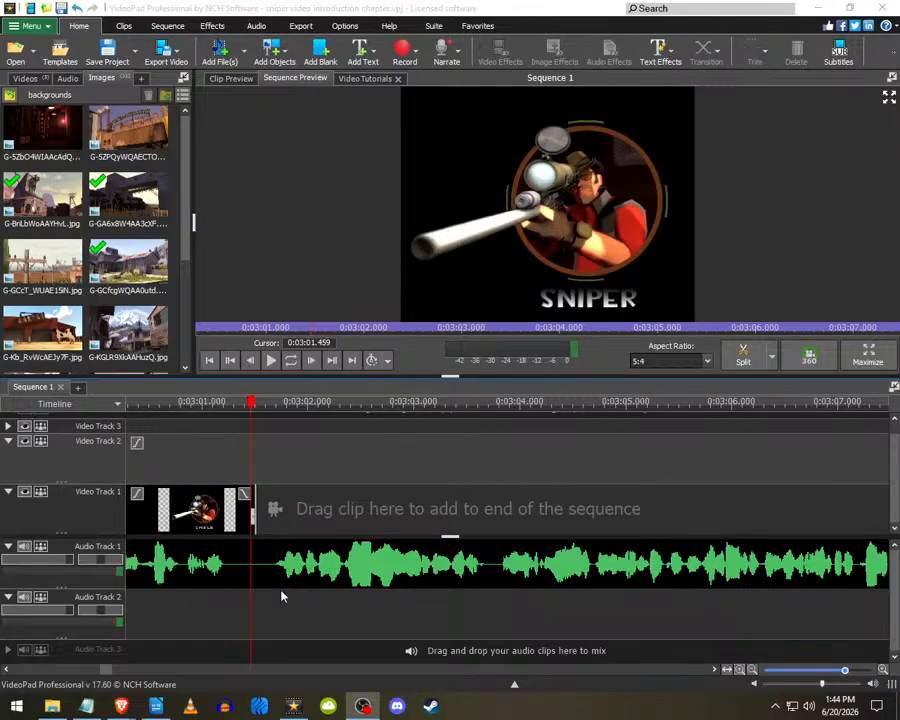
- Play the narration and add the power-line image G-GCcT_WUAE15IN.jpg directly after the Sniper image on Video Track 1
{"action": "key", "text": "space"}
{"action": "scroll", "coordinate": [249, 575], "scroll_direction": "down", "scroll_amount": 2}
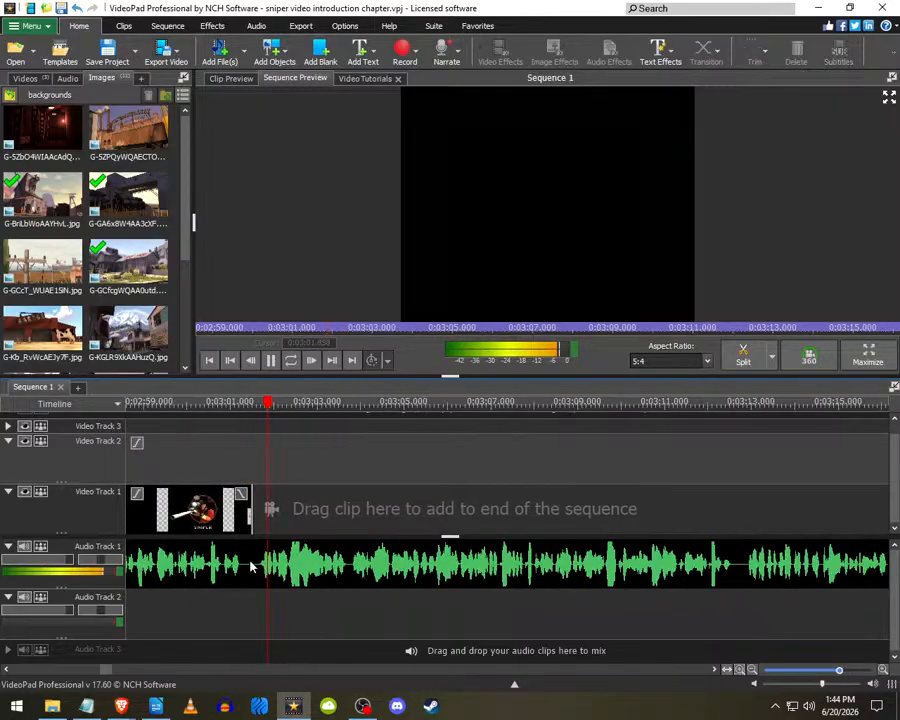
{"action": "left_click_drag", "start_coordinate": [42, 262], "coordinate": [273, 513]}
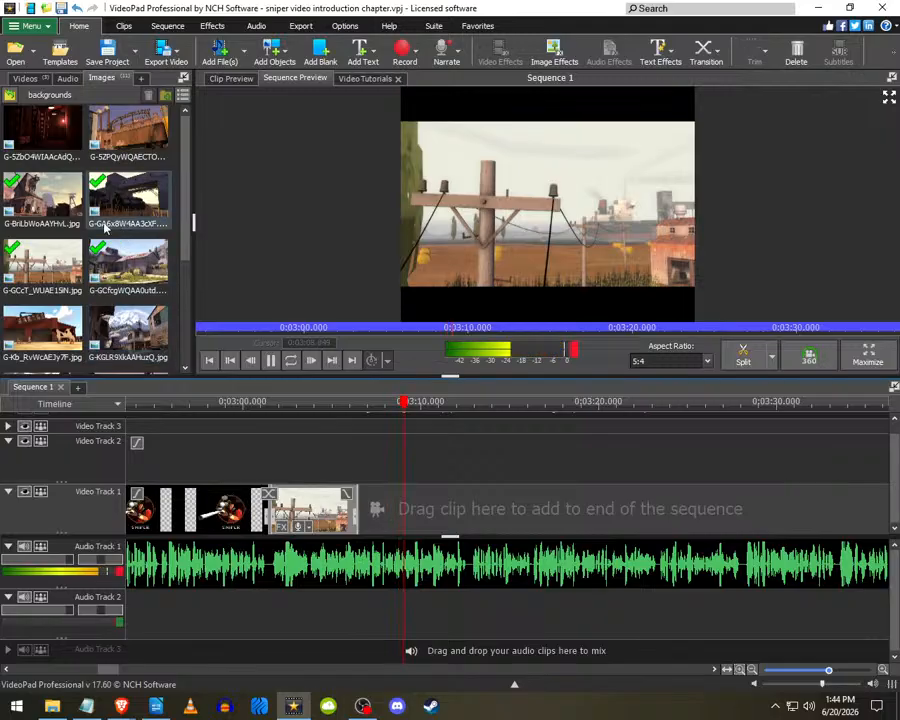
{"action": "scroll", "coordinate": [252, 462], "scroll_direction": "down", "scroll_amount": 2}
{"action": "right_click", "coordinate": [177, 213]}
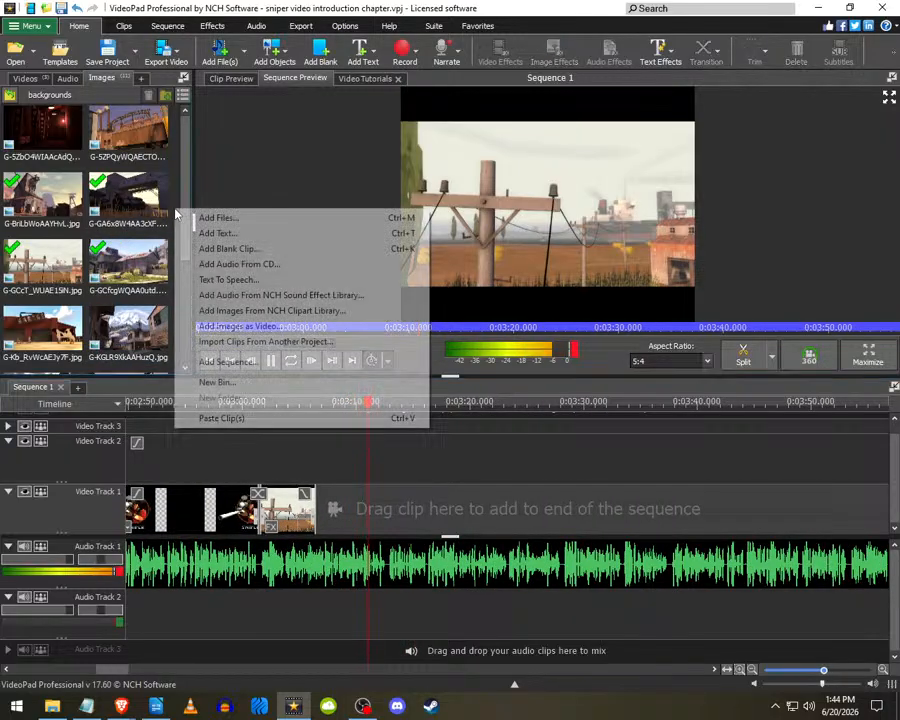
{"action": "left_click", "coordinate": [182, 95]}
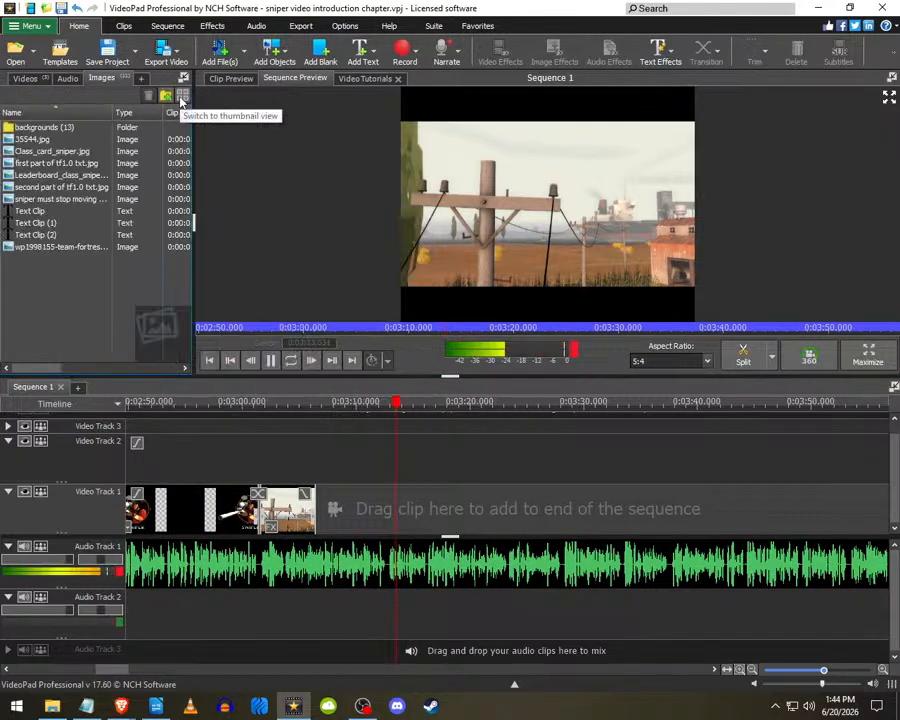
{"action": "double_click", "coordinate": [40, 127]}
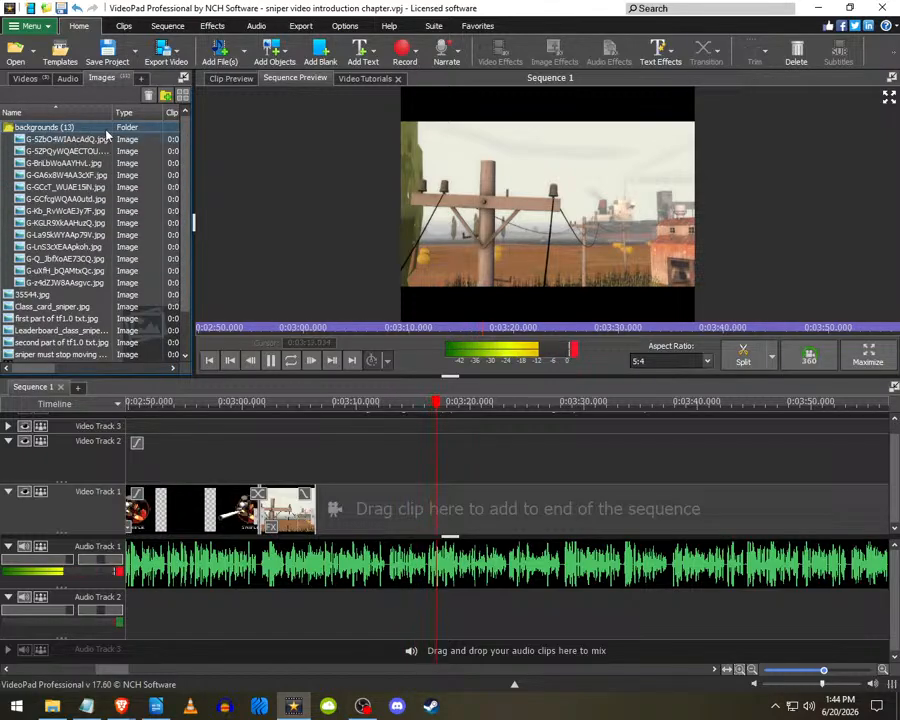
{"action": "left_click", "coordinate": [182, 95]}
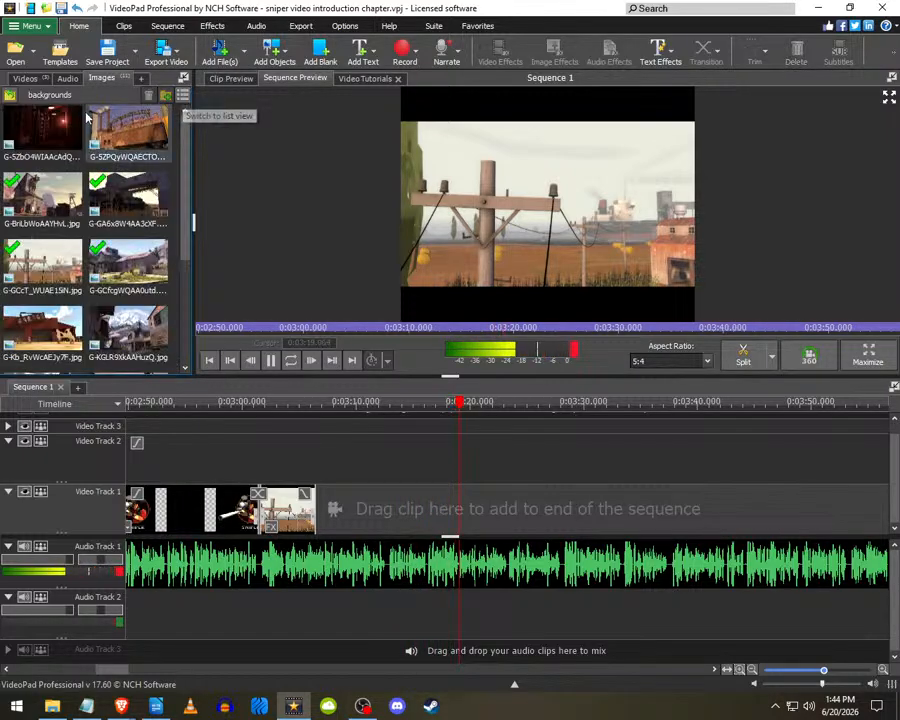
{"action": "right_click", "coordinate": [88, 173]}
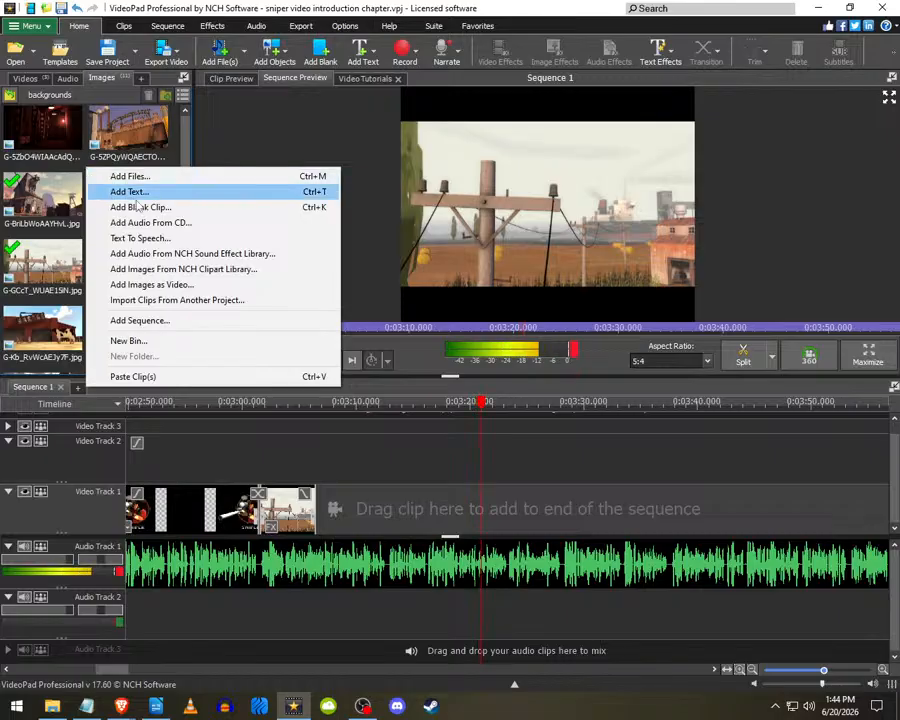
{"action": "left_click", "coordinate": [294, 18]}
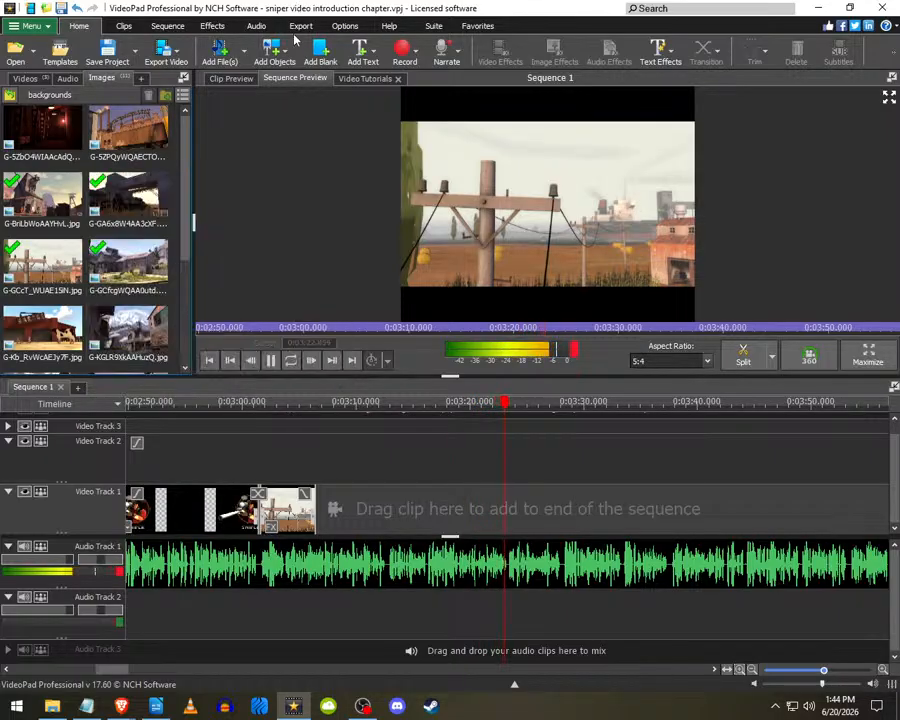
- Extend the power-line image on Video Track 1 to a duration of about 0:00:21.8, ending near 0:03:23
{"action": "scroll", "coordinate": [378, 524], "scroll_direction": "up", "scroll_amount": 2}
{"action": "left_click_drag", "start_coordinate": [232, 506], "coordinate": [503, 510]}
{"action": "scroll", "coordinate": [538, 522], "scroll_direction": "up", "scroll_amount": 3}
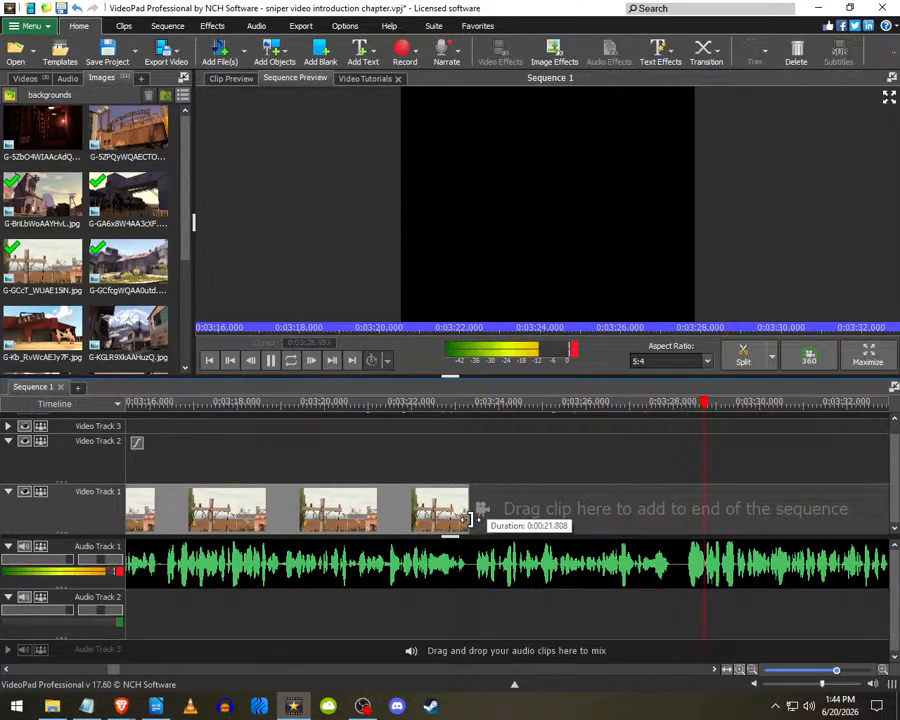
{"action": "scroll", "coordinate": [400, 535], "scroll_direction": "down", "scroll_amount": 2}
{"action": "scroll", "coordinate": [400, 535], "scroll_direction": "down", "scroll_amount": 2}
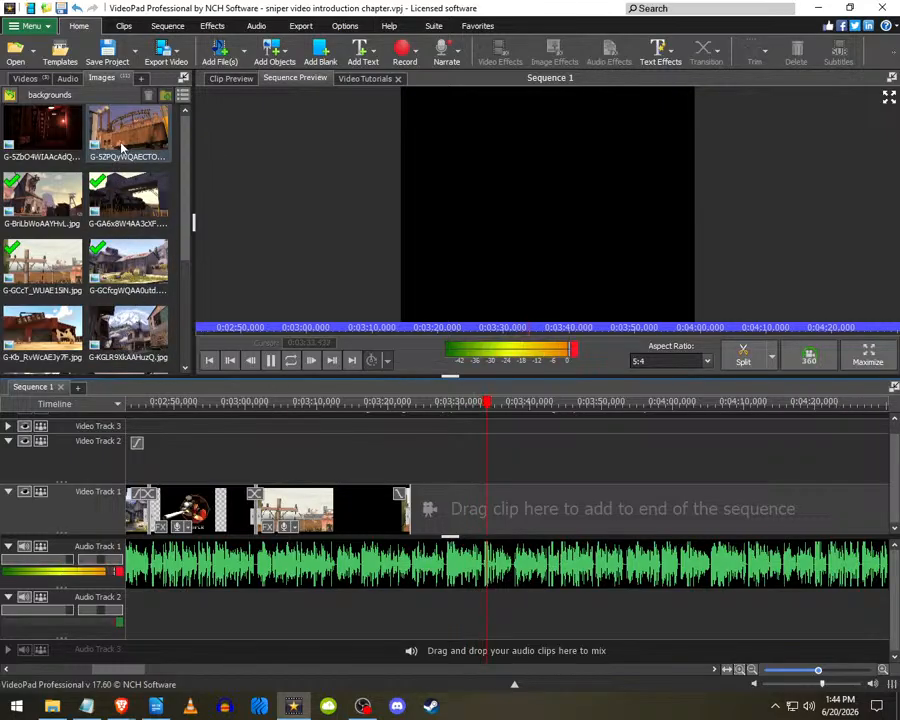
- Add the distillery image (G-5ZPQyWQAECTO…) after the power-line image on Video Track 1 and extend it to about 0:04:06
{"action": "mouse_move", "coordinate": [120, 146]}
{"action": "left_mouse_down"}
{"action": "mouse_move", "coordinate": [186, 207]}
{"action": "mouse_move", "coordinate": [421, 502]}
{"action": "mouse_move", "coordinate": [416, 508]}
{"action": "left_mouse_up"}
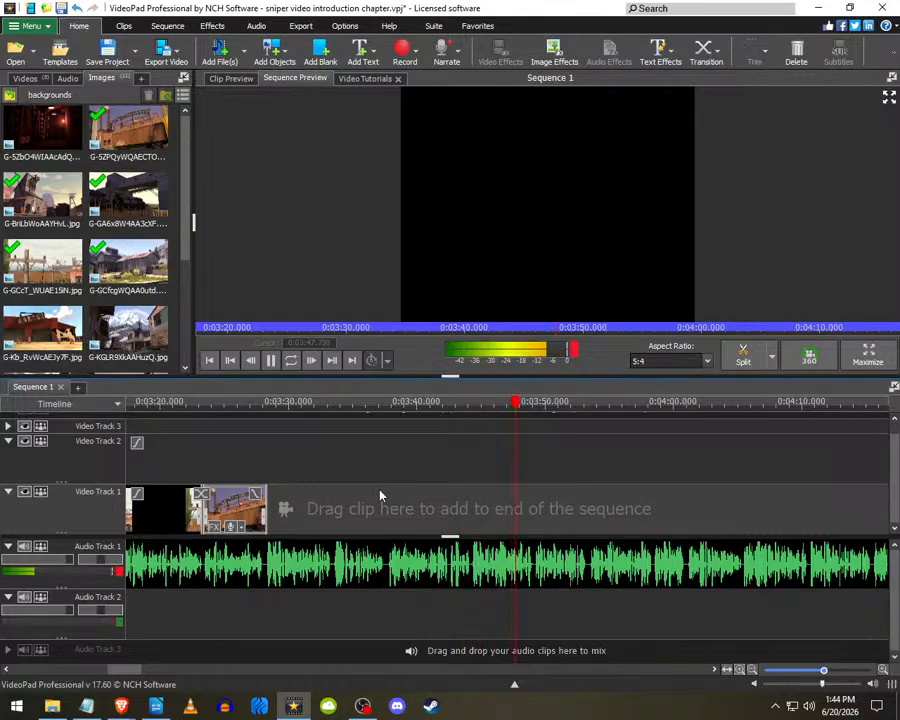
{"action": "scroll", "coordinate": [403, 496], "scroll_direction": "down", "scroll_amount": 2}
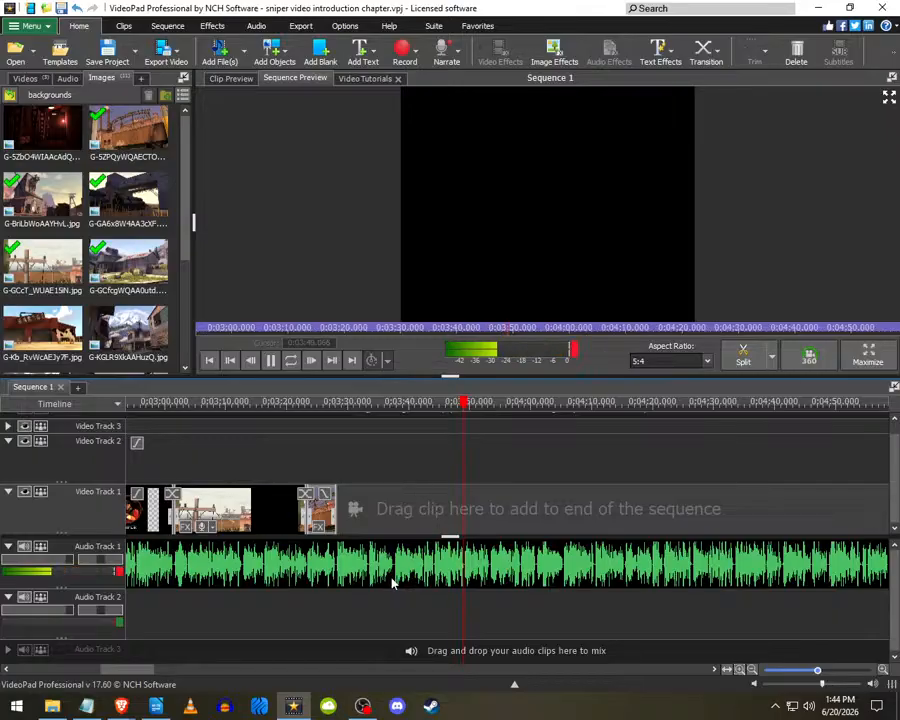
{"action": "scroll", "coordinate": [430, 495], "scroll_direction": "up", "scroll_amount": 2}
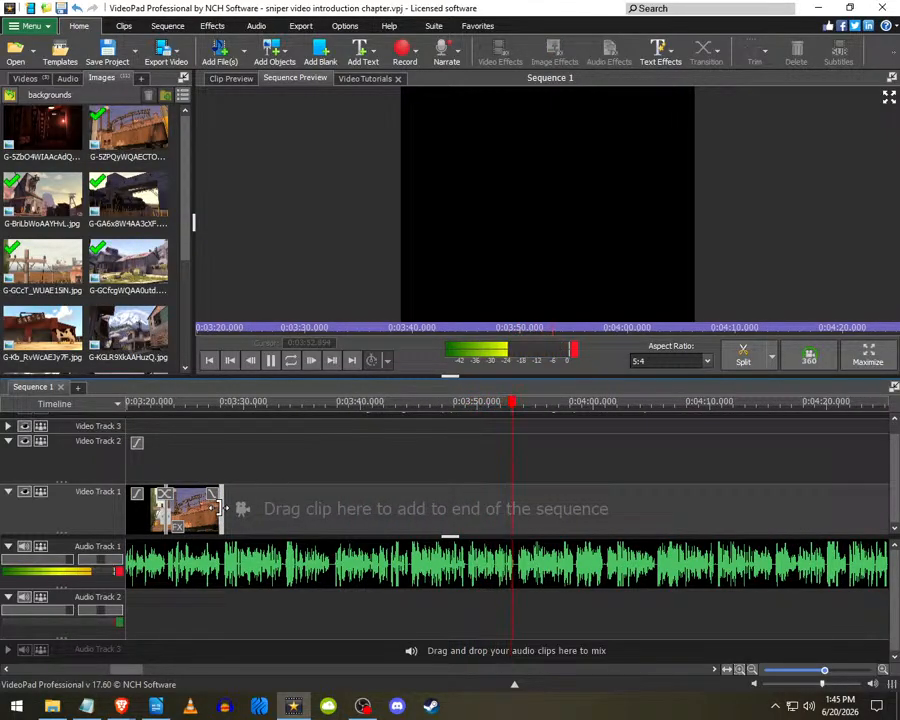
{"action": "scroll", "coordinate": [240, 509], "scroll_direction": "down", "scroll_amount": 1}
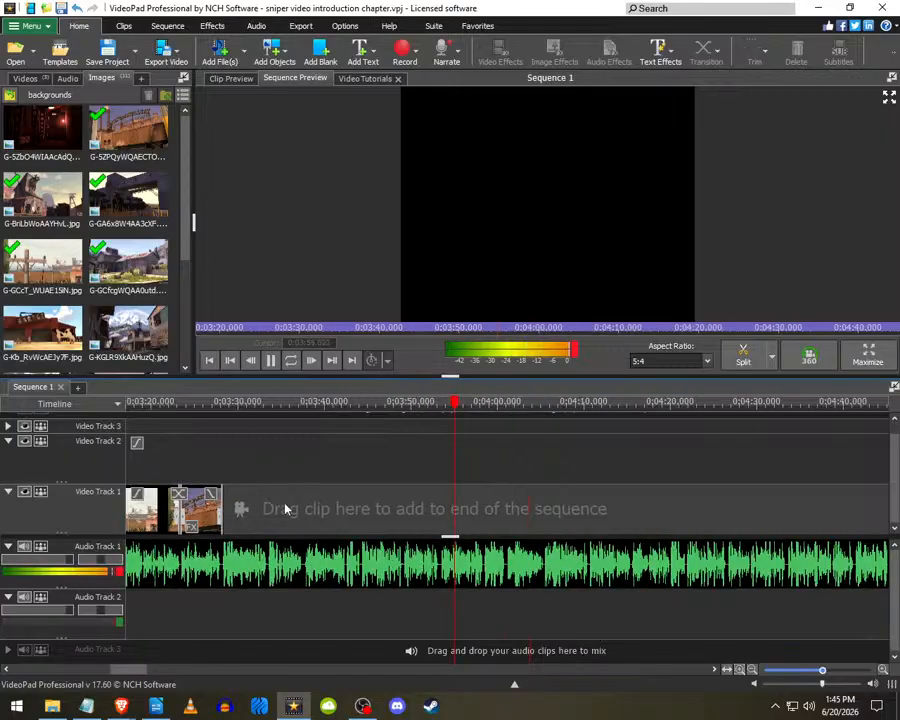
{"action": "scroll", "coordinate": [436, 505], "scroll_direction": "up", "scroll_amount": 1}
{"action": "scroll", "coordinate": [436, 505], "scroll_direction": "down", "scroll_amount": 2}
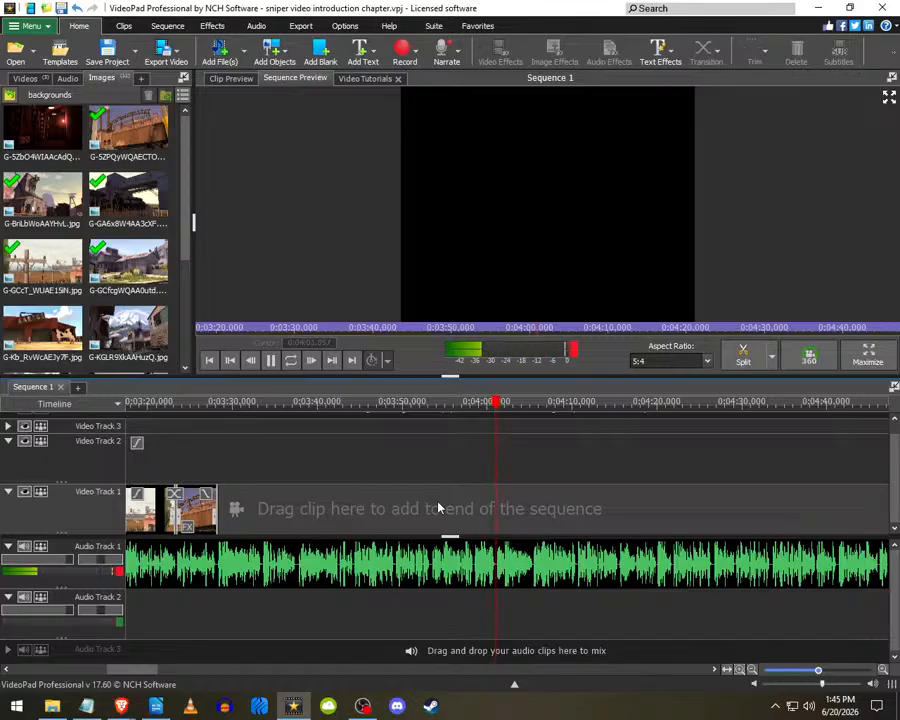
{"action": "left_click_drag", "start_coordinate": [216, 518], "coordinate": [533, 527]}
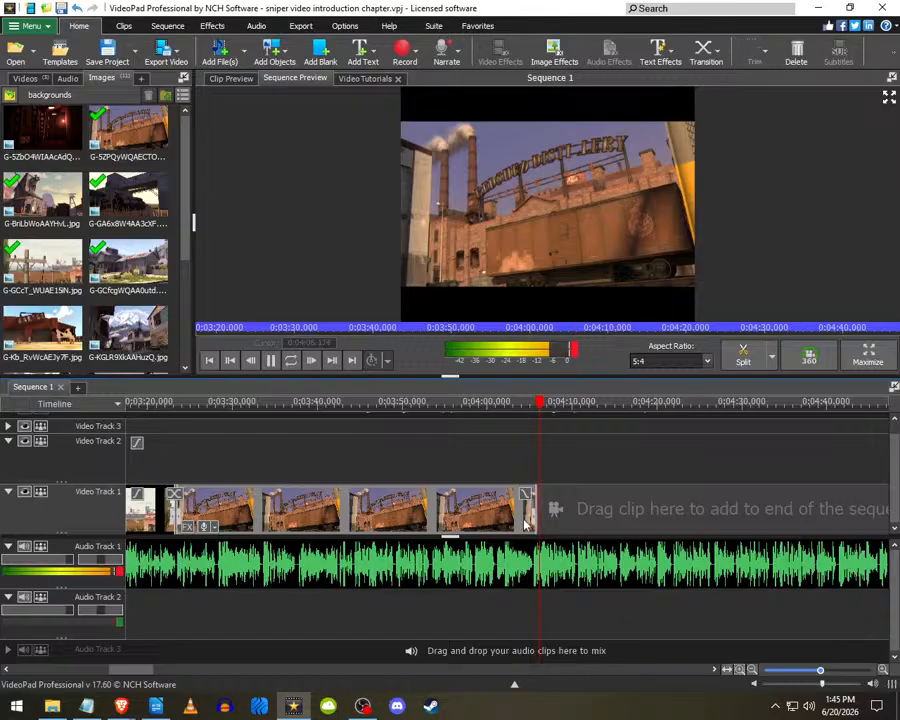
- Fine-tune the end of the distillery image to about 0:04:05.5, at the pause in the narration
{"action": "scroll", "coordinate": [530, 525], "scroll_direction": "up", "scroll_amount": 3}
{"action": "scroll", "coordinate": [547, 534], "scroll_direction": "down", "scroll_amount": 4}
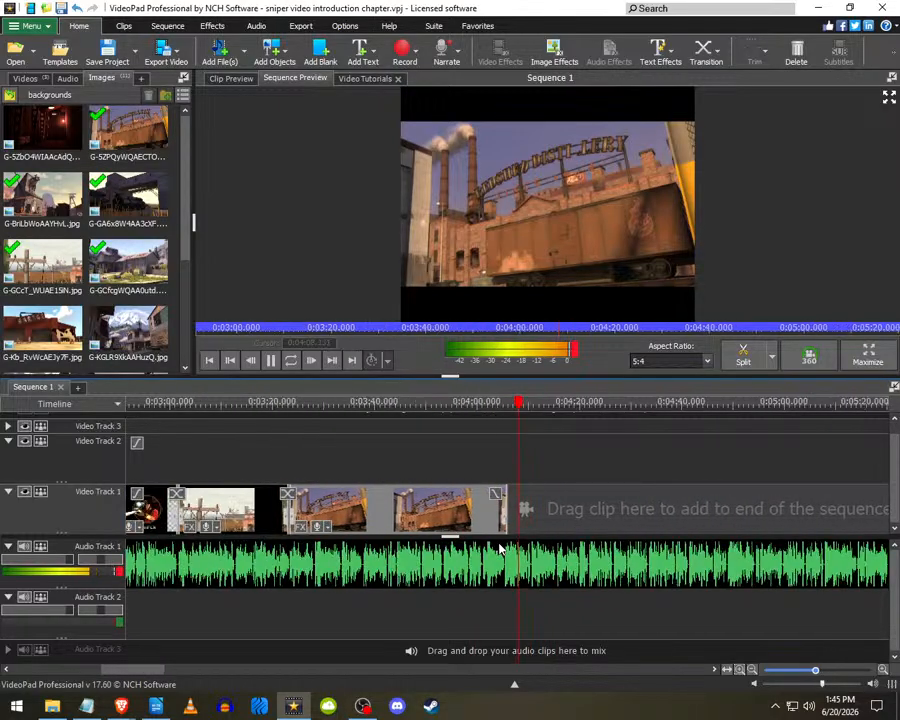
{"action": "scroll", "coordinate": [537, 548], "scroll_direction": "up", "scroll_amount": 2}
{"action": "scroll", "coordinate": [547, 545], "scroll_direction": "down", "scroll_amount": 2}
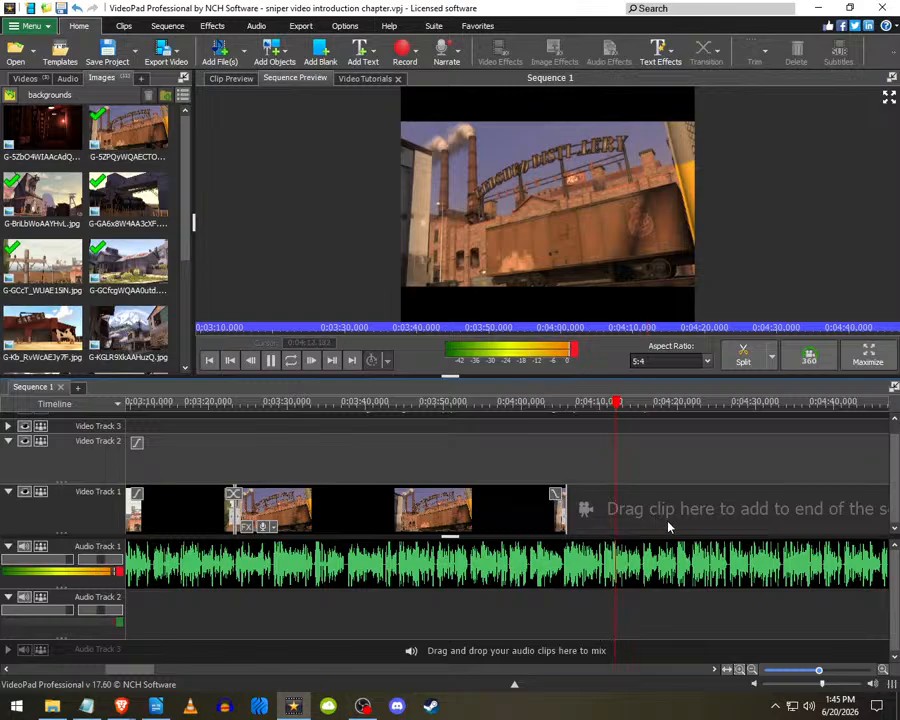
{"action": "scroll", "coordinate": [450, 525], "scroll_direction": "up", "scroll_amount": 3}
{"action": "left_click", "coordinate": [432, 520]}
{"action": "left_click_drag", "start_coordinate": [432, 522], "coordinate": [436, 524]}
{"action": "scroll", "coordinate": [306, 524], "scroll_direction": "down", "scroll_amount": 3}
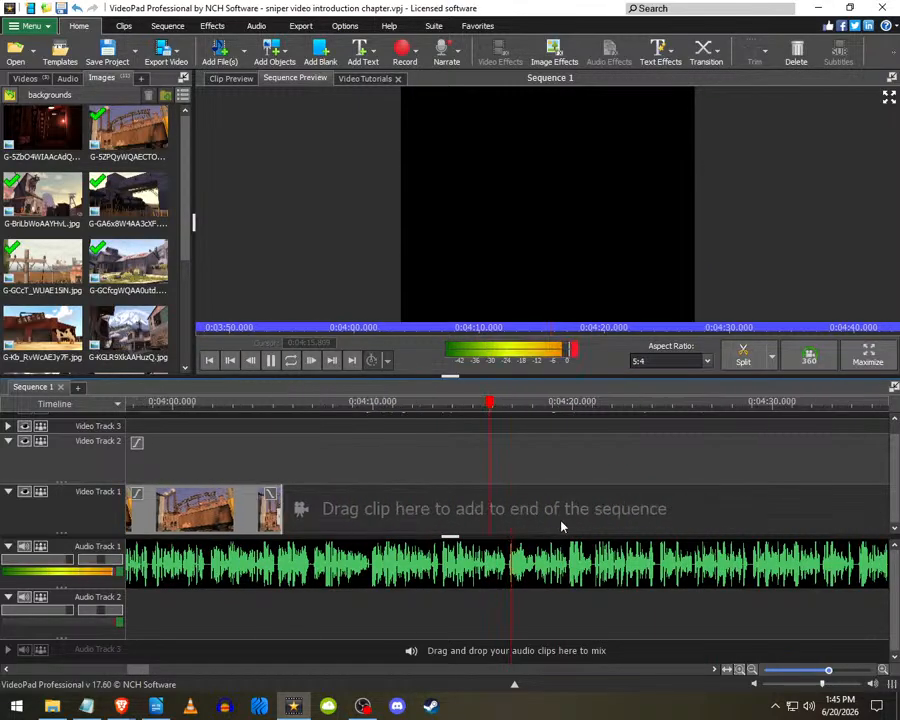
- Add the dark red interior image (G-5ZbO4WIAAcAdQ…) after the distillery image, extend it to about 0:04:20, and pause playback
{"action": "left_click_drag", "start_coordinate": [40, 128], "coordinate": [225, 527]}
{"action": "scroll", "coordinate": [375, 527], "scroll_direction": "down", "scroll_amount": 4}
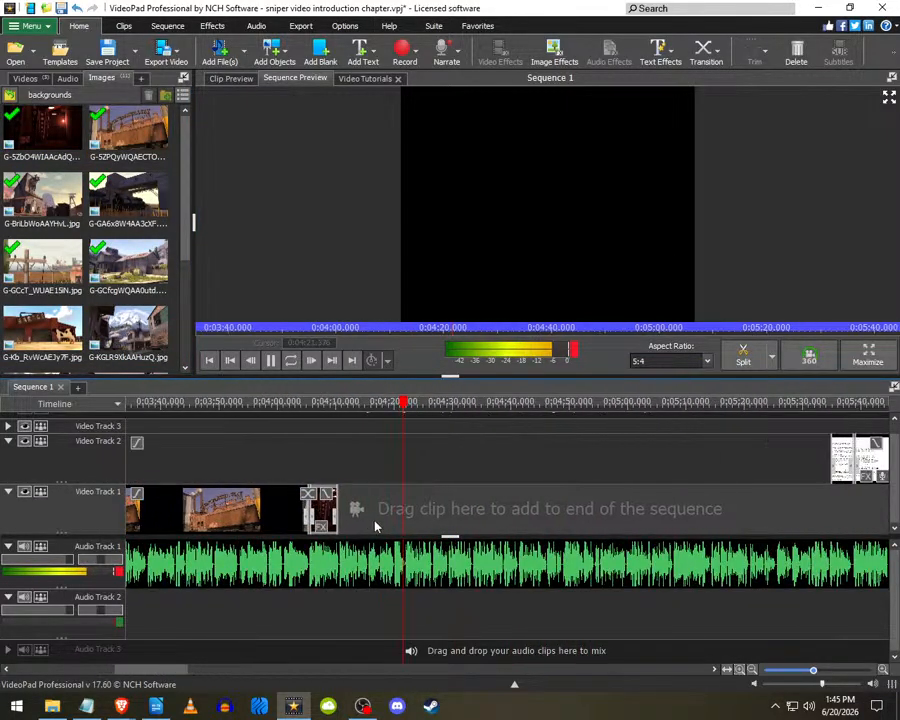
{"action": "scroll", "coordinate": [375, 527], "scroll_direction": "up", "scroll_amount": 3}
{"action": "left_click_drag", "start_coordinate": [157, 510], "coordinate": [501, 516]}
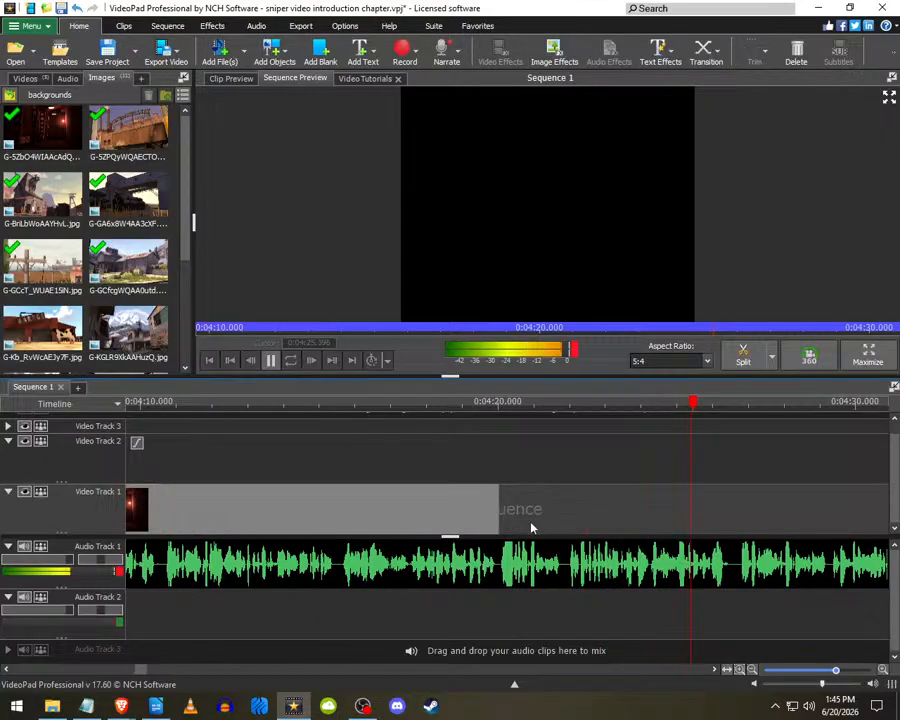
{"action": "scroll", "coordinate": [543, 530], "scroll_direction": "up", "scroll_amount": 3}
{"action": "scroll", "coordinate": [398, 535], "scroll_direction": "down", "scroll_amount": 4}
{"action": "scroll", "coordinate": [396, 535], "scroll_direction": "down", "scroll_amount": 3}
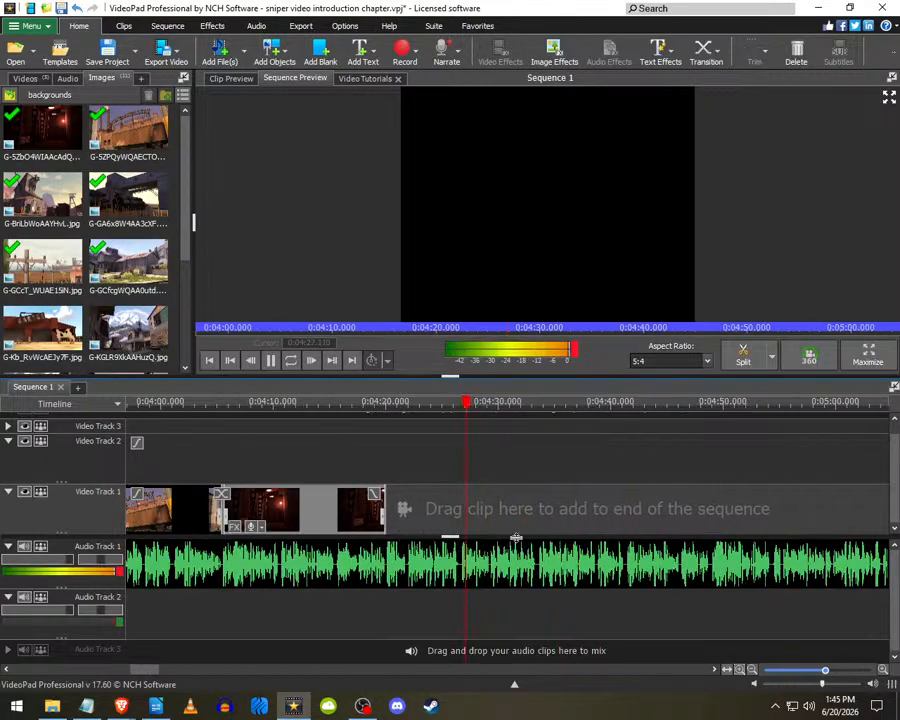
{"action": "key", "text": "space"}
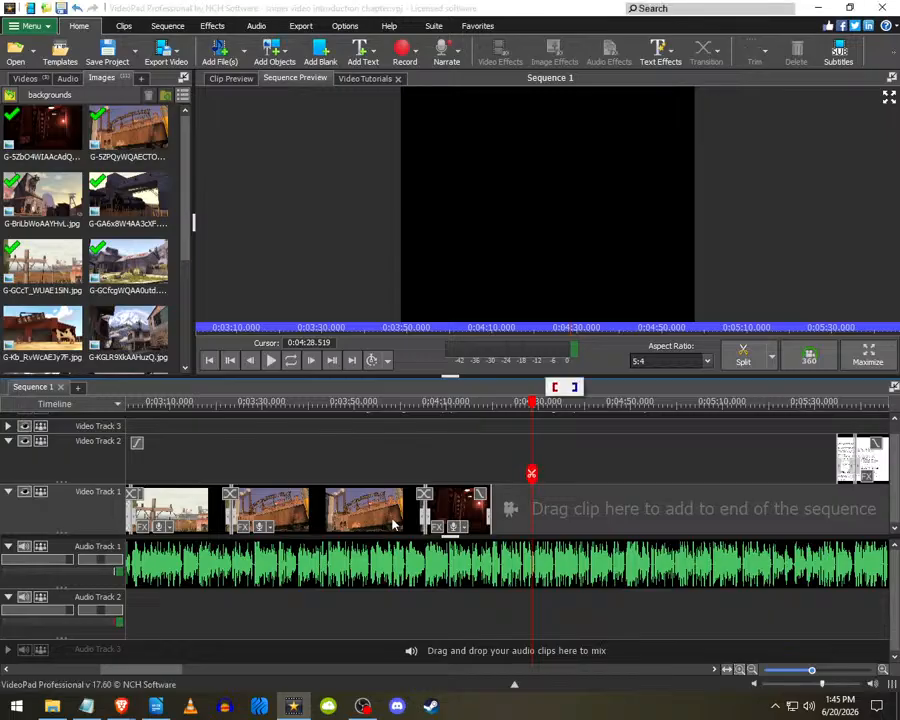
- Shorten the distillery image, play across the cut, and adjust its end to about 0:03:53.6 at the narration pause
{"action": "left_click_drag", "start_coordinate": [422, 513], "coordinate": [360, 513]}
{"action": "scroll", "coordinate": [361, 512], "scroll_direction": "up", "scroll_amount": 3}
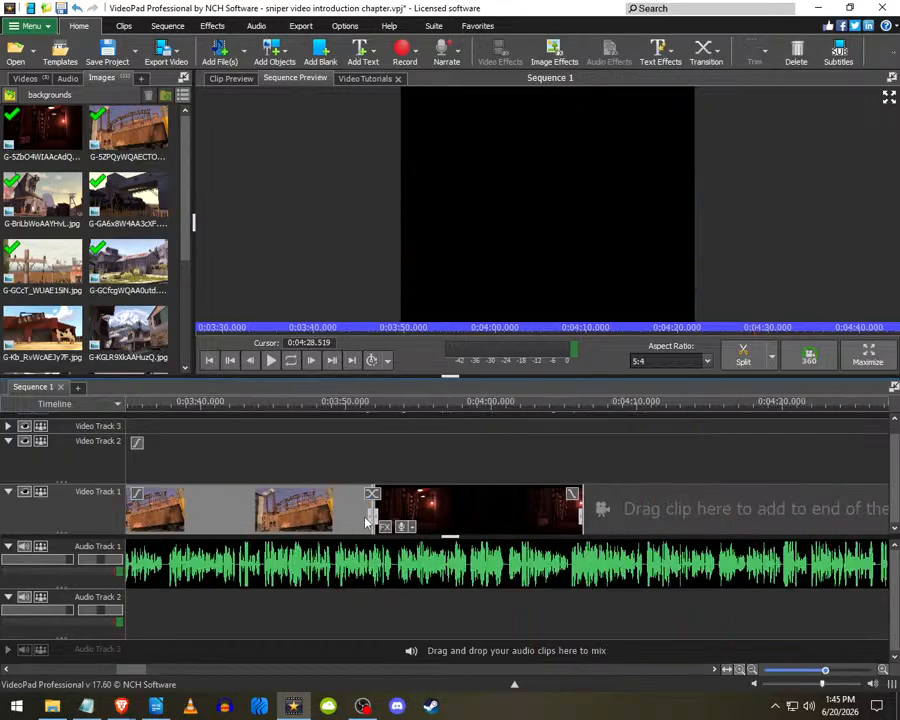
{"action": "left_click", "coordinate": [364, 469]}
{"action": "key", "text": "space"}
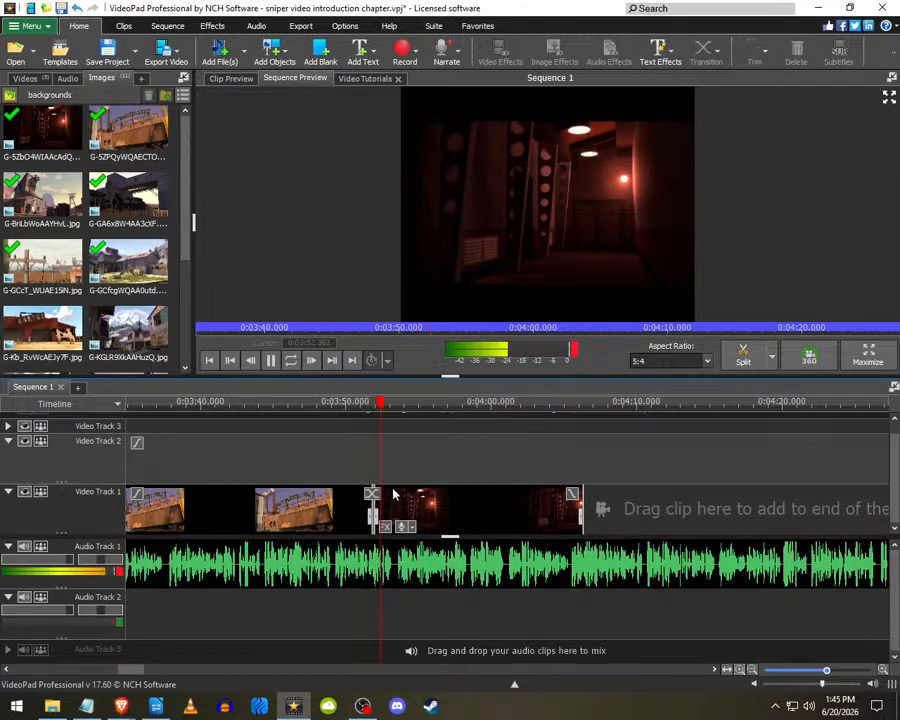
{"action": "key", "text": "space"}
{"action": "scroll", "coordinate": [416, 514], "scroll_direction": "up", "scroll_amount": 2}
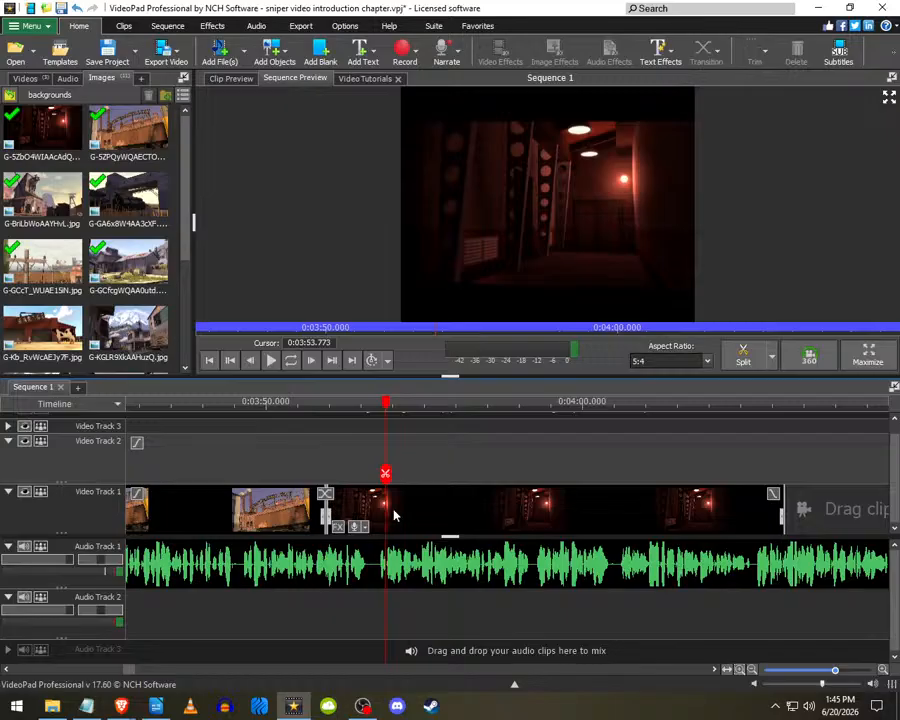
{"action": "left_click_drag", "start_coordinate": [330, 510], "coordinate": [368, 516]}
- Extend the dark red interior image to about 0:04:24 and place the playhead at 0:04:37.416
{"action": "left_click_drag", "start_coordinate": [436, 516], "coordinate": [408, 500]}
{"action": "scroll", "coordinate": [372, 516], "scroll_direction": "down", "scroll_amount": 3}
{"action": "left_click", "coordinate": [474, 505]}
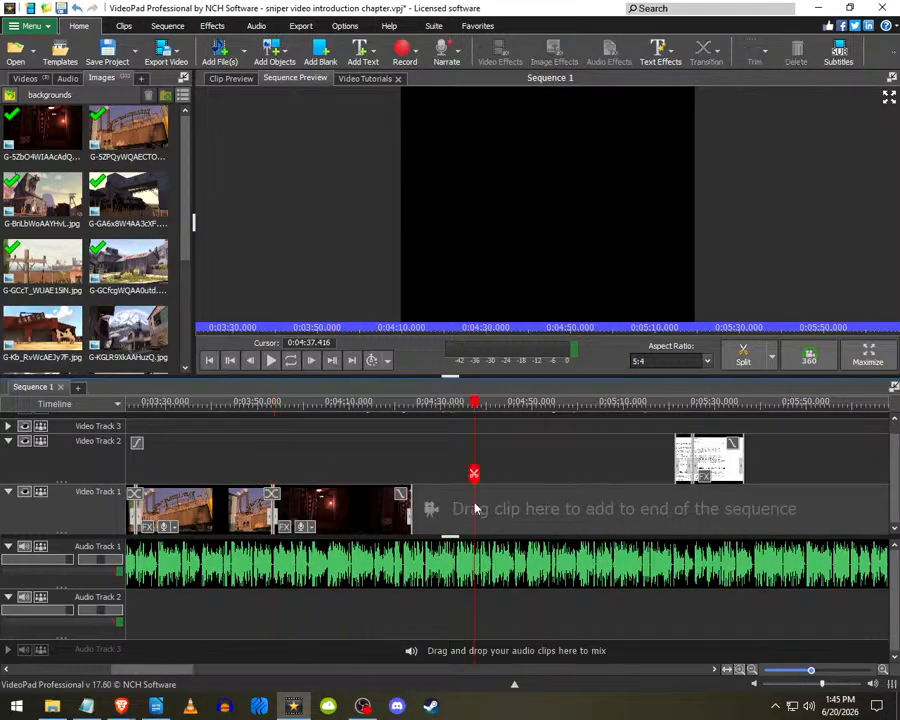
- Play the narration over the end of the dark red interior image and shorten that image to about 0:04:20
{"action": "key", "text": "space"}
{"action": "scroll", "coordinate": [468, 514], "scroll_direction": "up", "scroll_amount": 3}
{"action": "left_click", "coordinate": [303, 471]}
{"action": "key", "text": "space"}
{"action": "scroll", "coordinate": [342, 480], "scroll_direction": "down", "scroll_amount": 3}
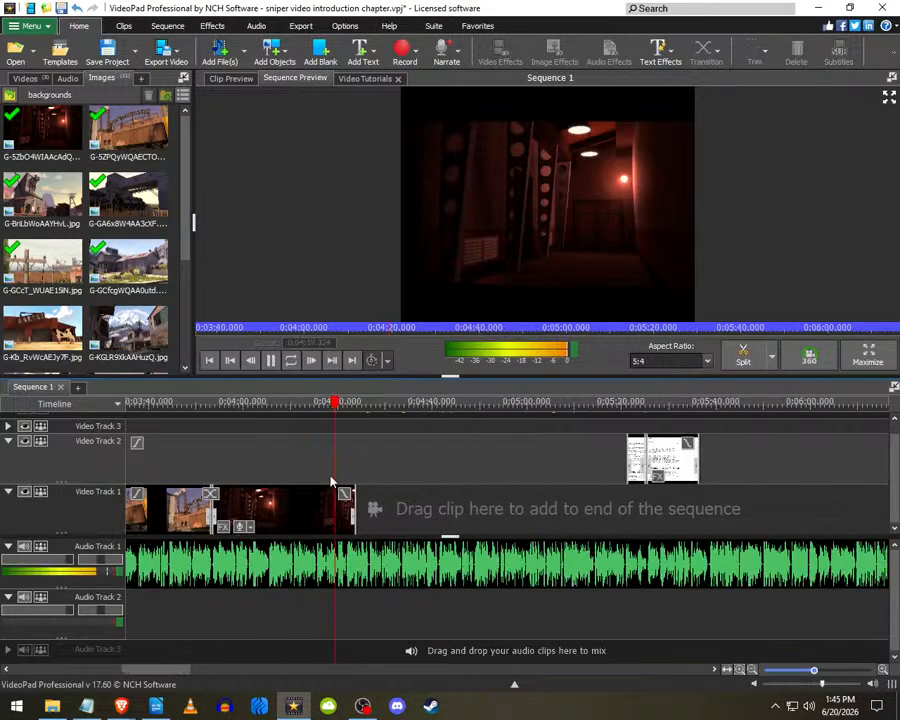
{"action": "scroll", "coordinate": [283, 498], "scroll_direction": "up", "scroll_amount": 5}
{"action": "scroll", "coordinate": [430, 503], "scroll_direction": "up", "scroll_amount": 3}
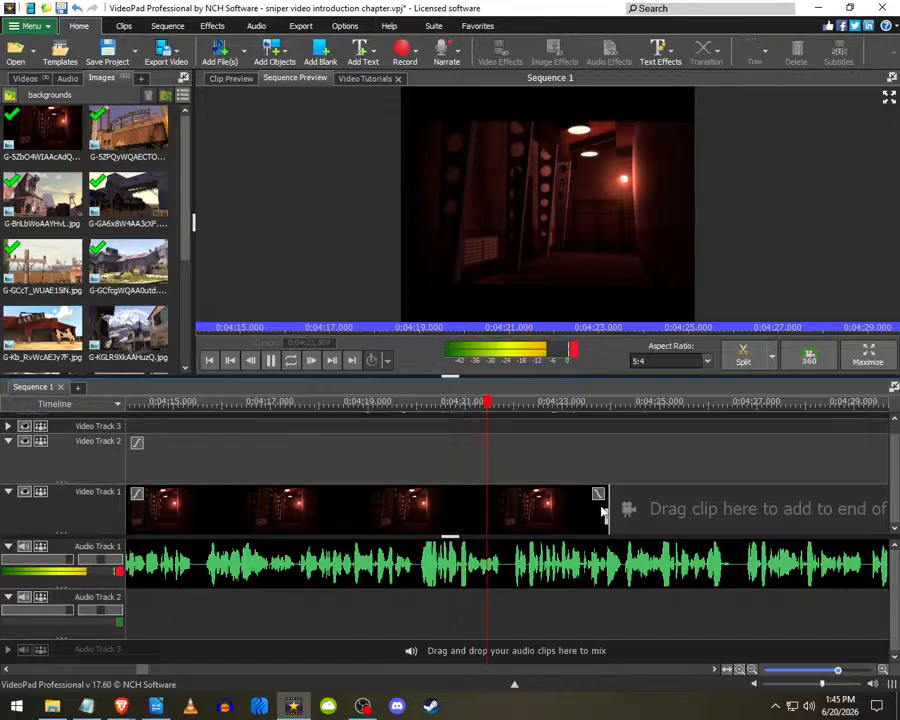
{"action": "key", "text": "space"}
{"action": "left_click_drag", "start_coordinate": [604, 510], "coordinate": [418, 517]}
{"action": "scroll", "coordinate": [556, 517], "scroll_direction": "down", "scroll_amount": 6}
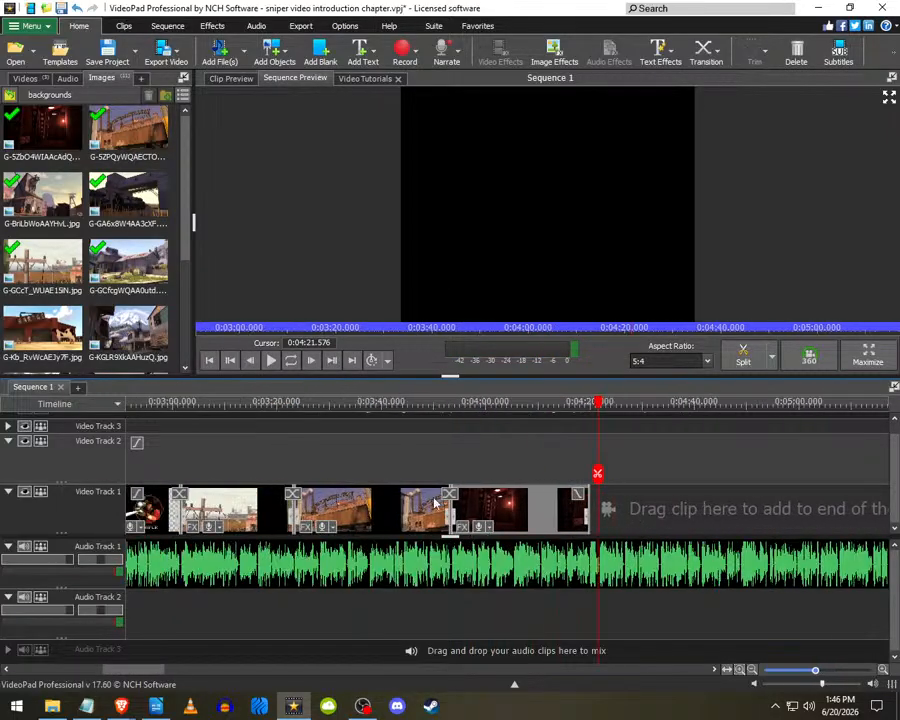
- Save the project and examine how far the images on Video Track 1 cover the narration across the whole timeline
{"action": "left_click", "coordinate": [421, 480]}
{"action": "scroll", "coordinate": [443, 487], "scroll_direction": "up", "scroll_amount": 5}
{"action": "scroll", "coordinate": [485, 493], "scroll_direction": "down", "scroll_amount": 8}
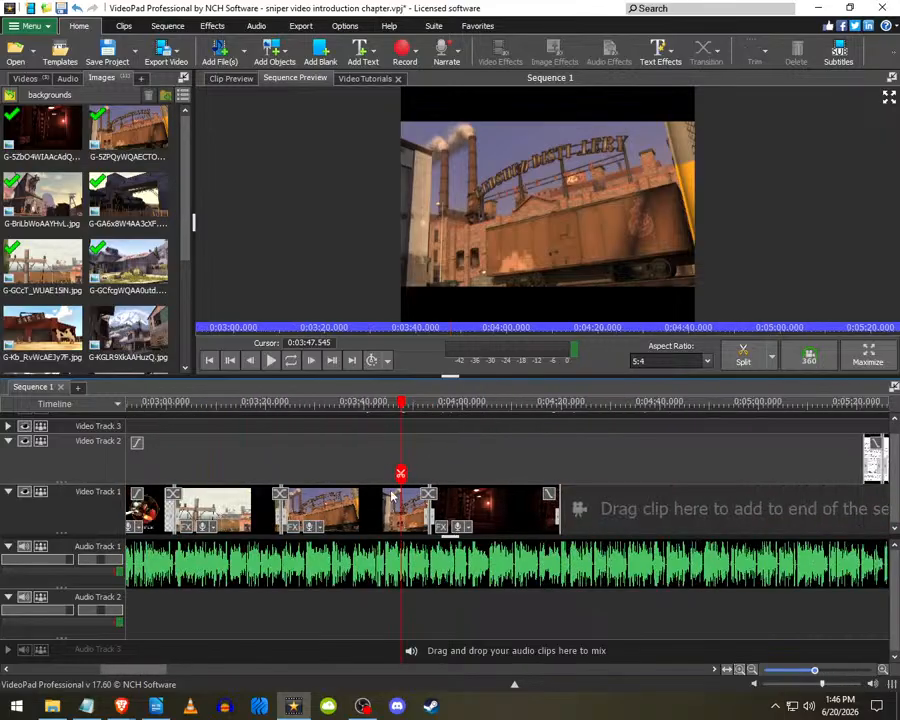
{"action": "scroll", "coordinate": [415, 499], "scroll_direction": "up", "scroll_amount": 5}
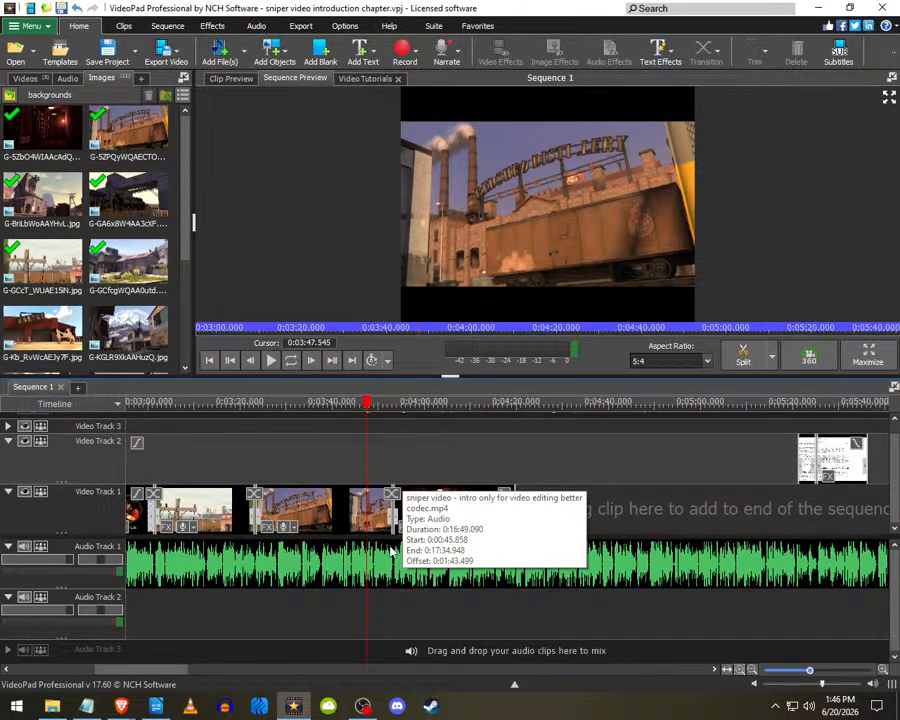
{"action": "scroll", "coordinate": [301, 538], "scroll_direction": "down", "scroll_amount": 5}
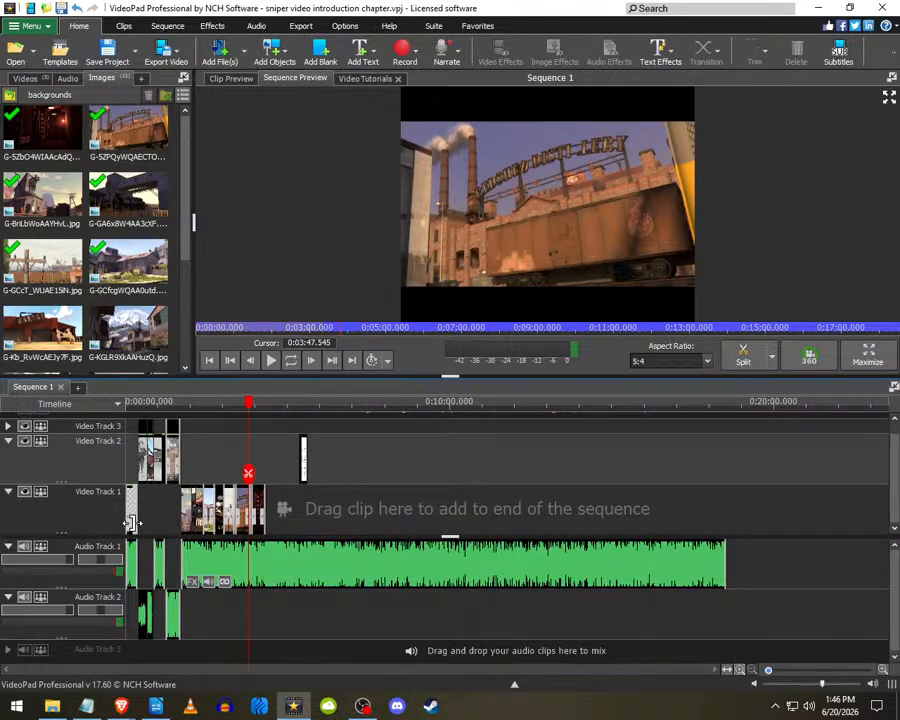
{"action": "scroll", "coordinate": [134, 523], "scroll_direction": "up", "scroll_amount": 4}
{"action": "scroll", "coordinate": [68, 506], "scroll_direction": "down", "scroll_amount": 5}
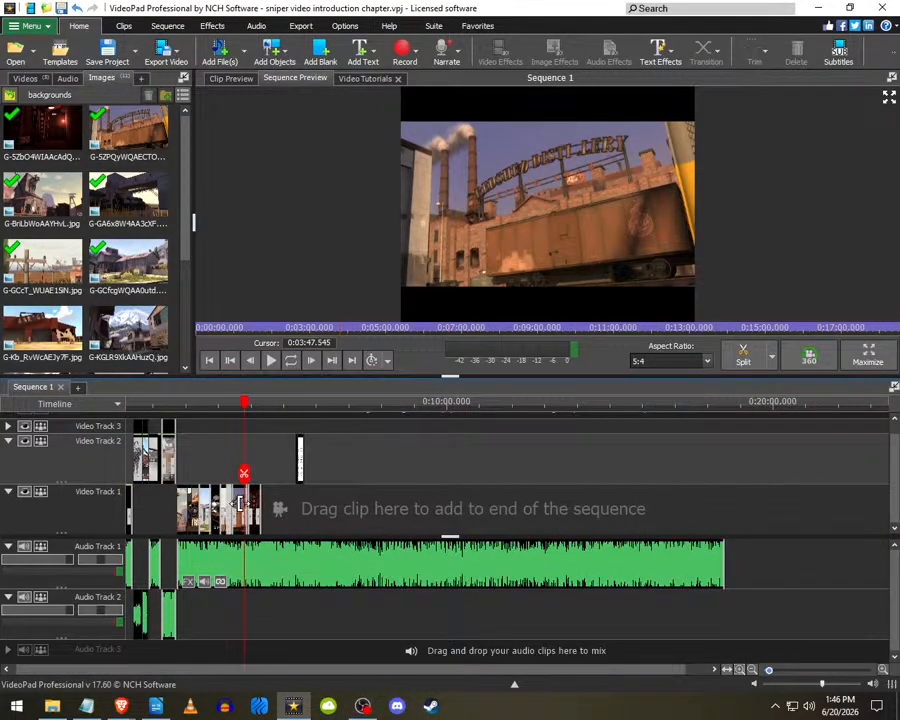
{"action": "scroll", "coordinate": [236, 505], "scroll_direction": "up", "scroll_amount": 4}
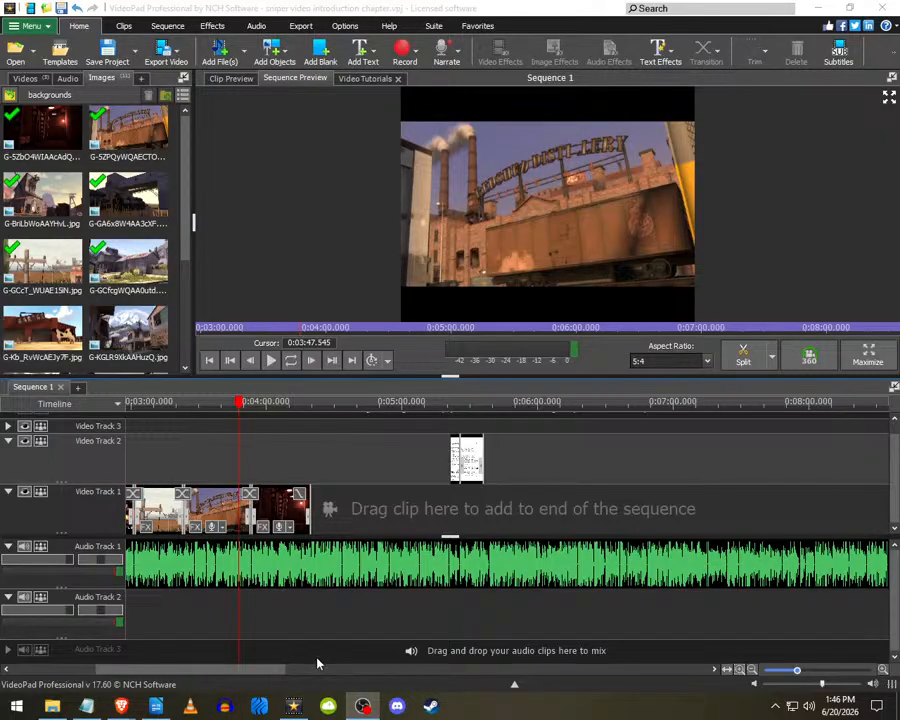
{"action": "scroll", "coordinate": [403, 547], "scroll_direction": "down", "scroll_amount": 5}
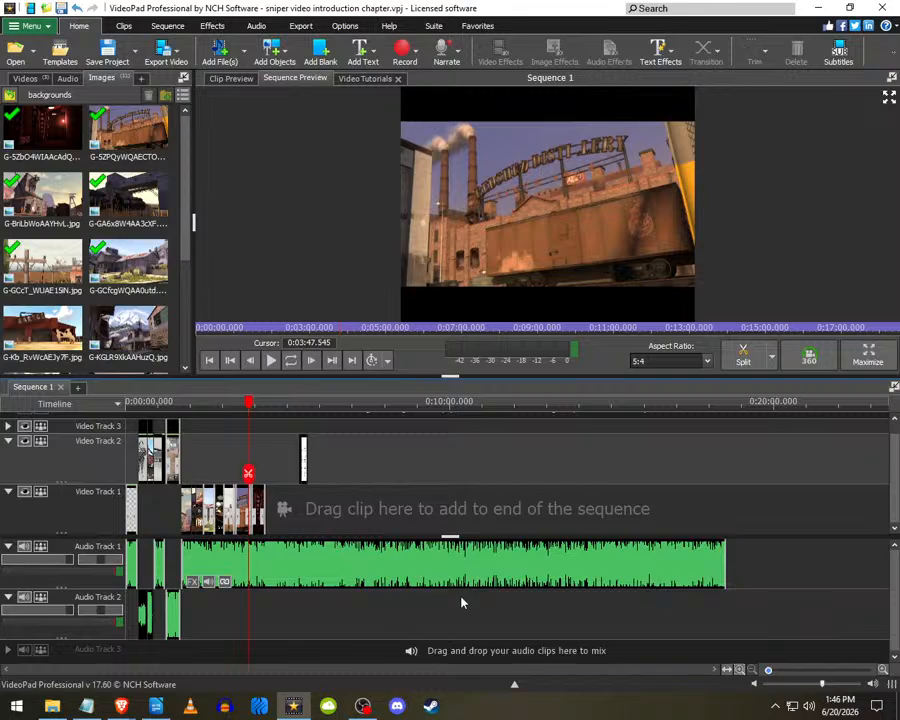
- Play the narration from the end of the dark red interior image and pause at 0:04:20.802
{"action": "scroll", "coordinate": [258, 522], "scroll_direction": "up", "scroll_amount": 2}
{"action": "left_click", "coordinate": [265, 481]}
{"action": "scroll", "coordinate": [255, 476], "scroll_direction": "up", "scroll_amount": 5}
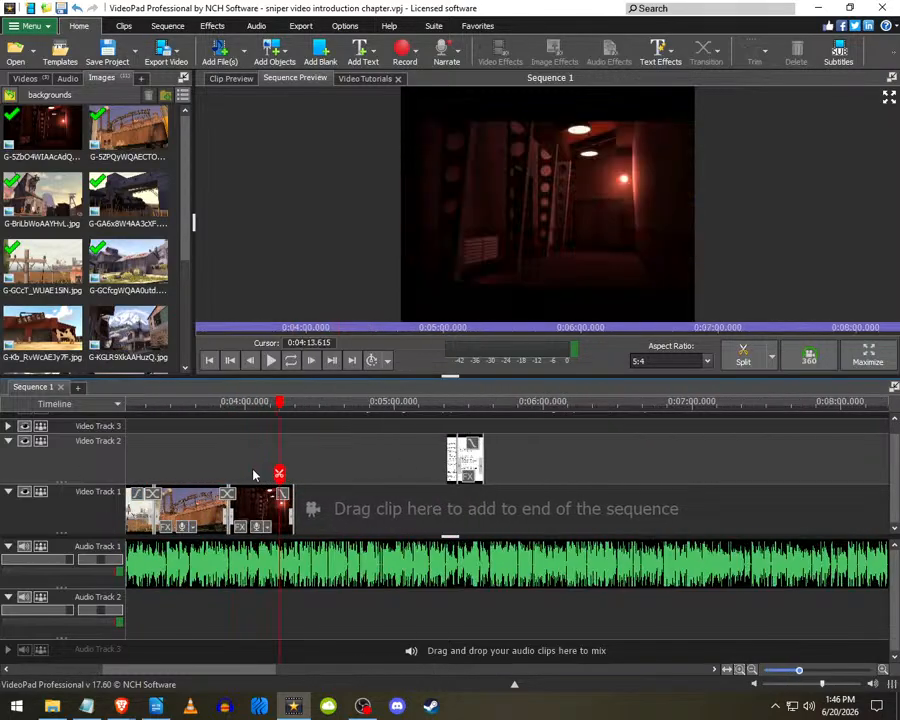
{"action": "left_click", "coordinate": [320, 473]}
{"action": "scroll", "coordinate": [320, 473], "scroll_direction": "up", "scroll_amount": 3}
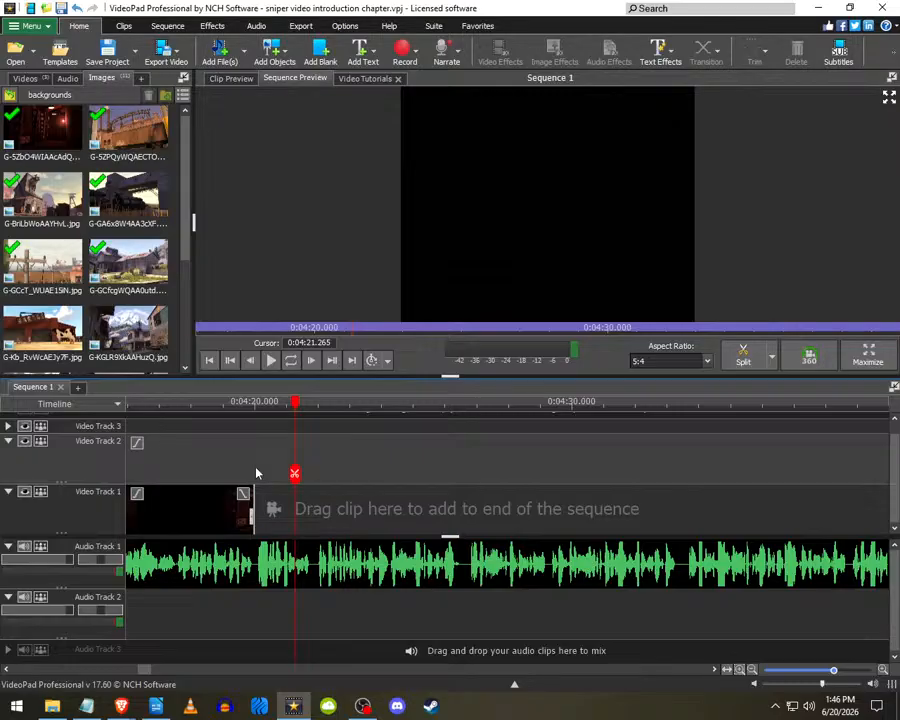
{"action": "scroll", "coordinate": [256, 473], "scroll_direction": "up", "scroll_amount": 1}
{"action": "left_click", "coordinate": [256, 473]}
{"action": "key", "text": "space"}
{"action": "key", "text": "space"}
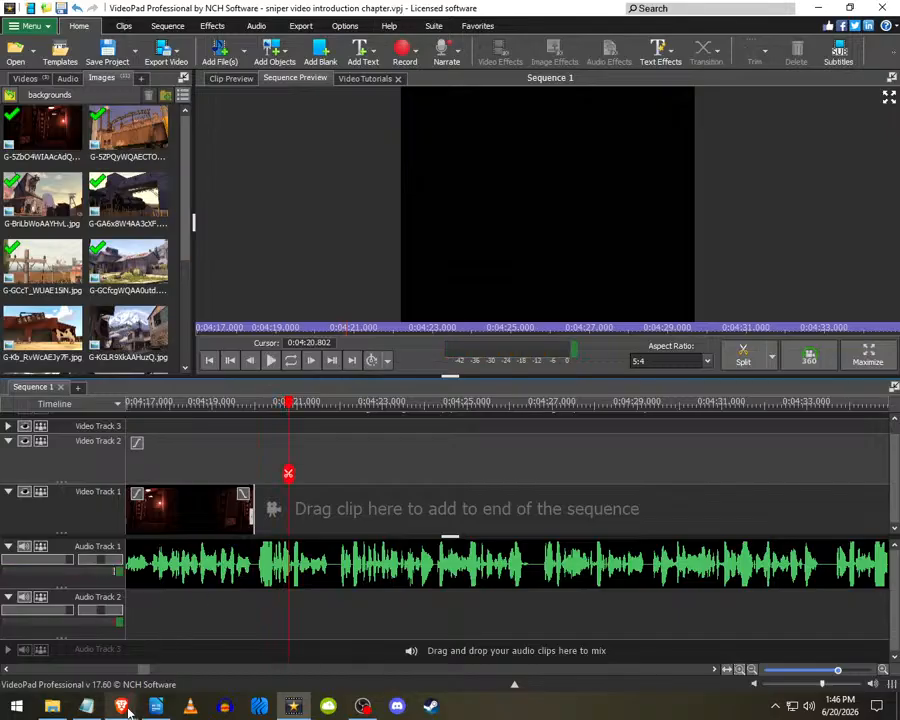
- Switch to Brave, search images for "quake team fortress", and open the Reddit source of the Team Fortress group picture in a new tab
{"action": "left_click", "coordinate": [127, 706]}
{"action": "left_click", "coordinate": [226, 628]}
{"action": "left_click", "coordinate": [360, 13]}
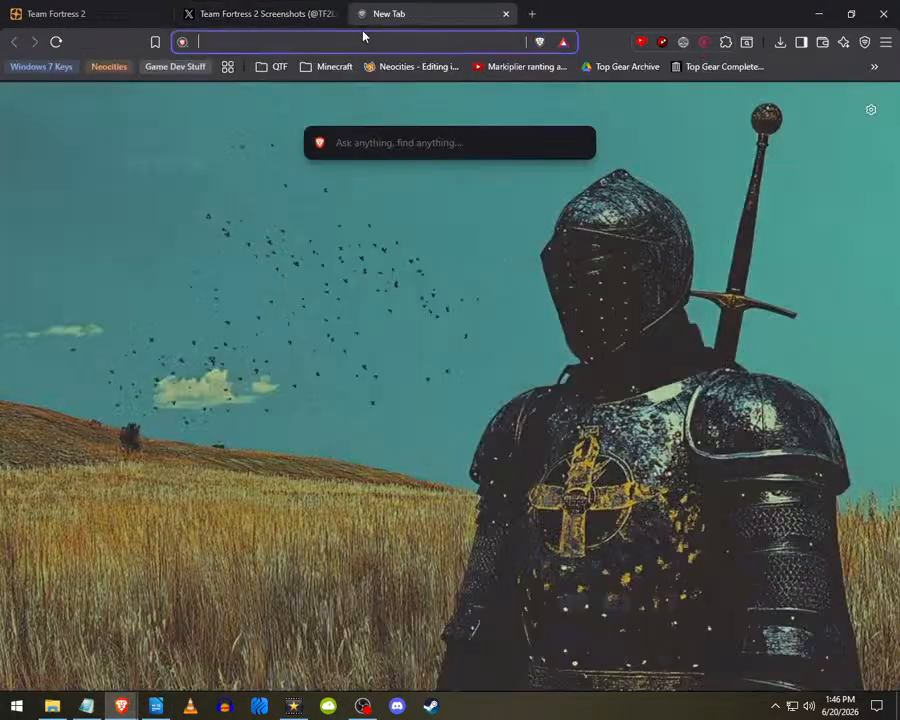
{"action": "type", "text": "quake team fortress"}
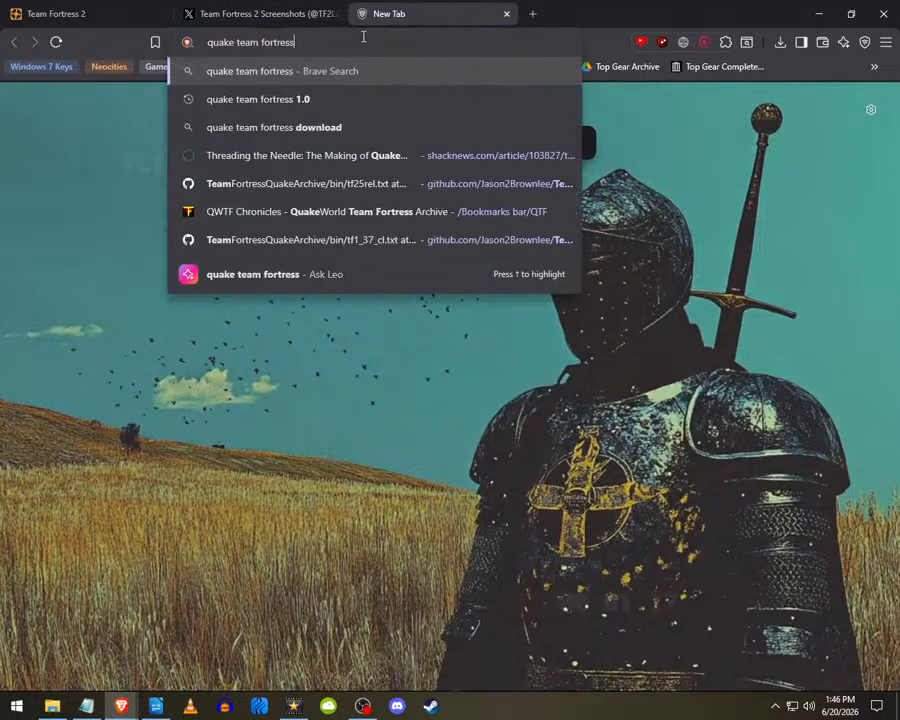
{"action": "key", "text": "Return"}
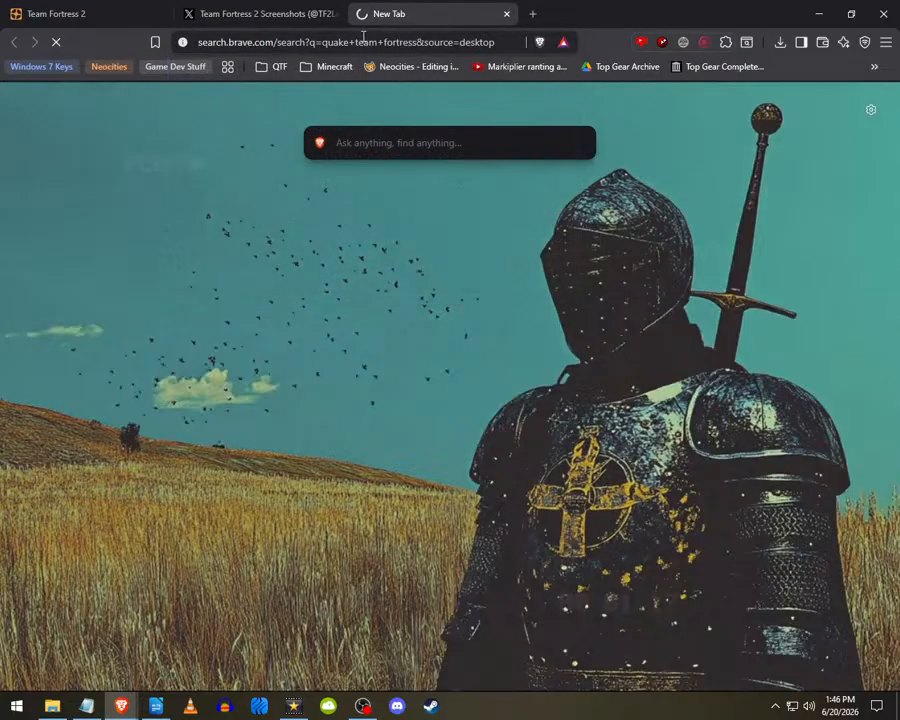
{"action": "left_click", "coordinate": [196, 135]}
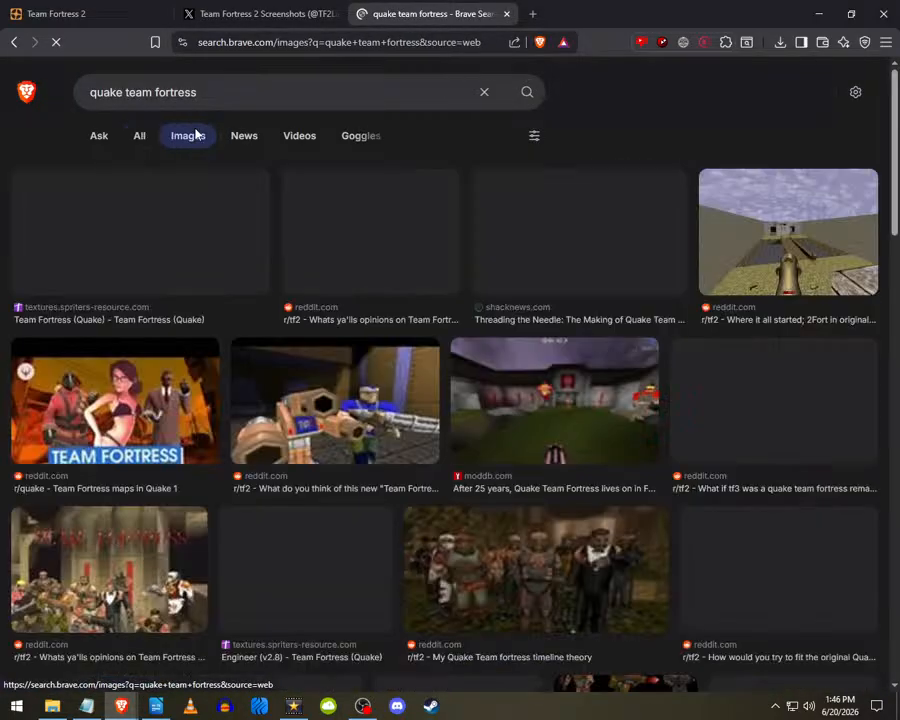
{"action": "left_click", "coordinate": [352, 215]}
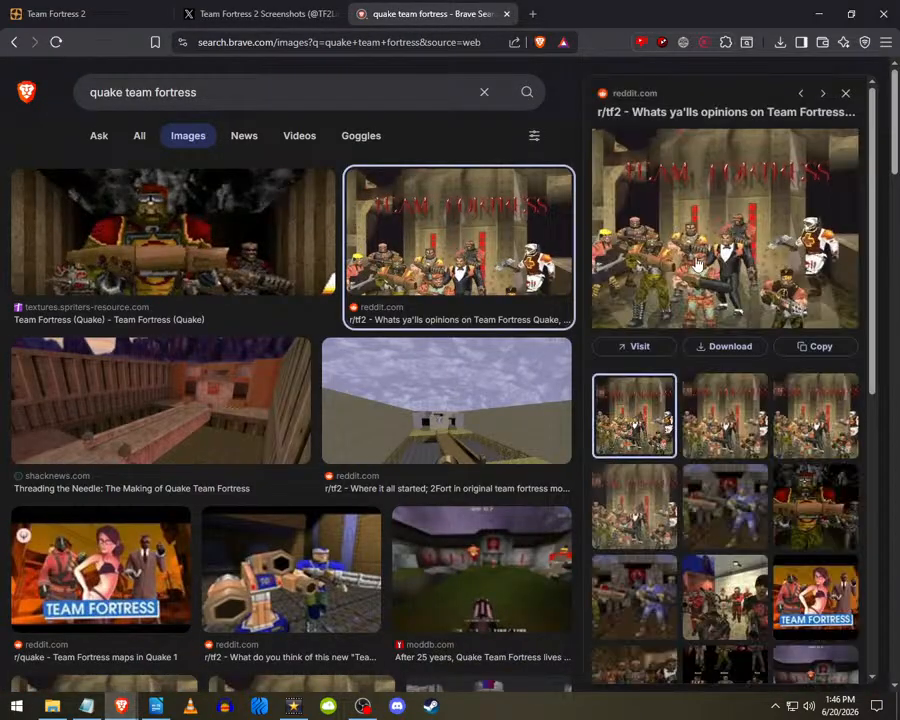
{"action": "middle_click", "coordinate": [661, 352]}
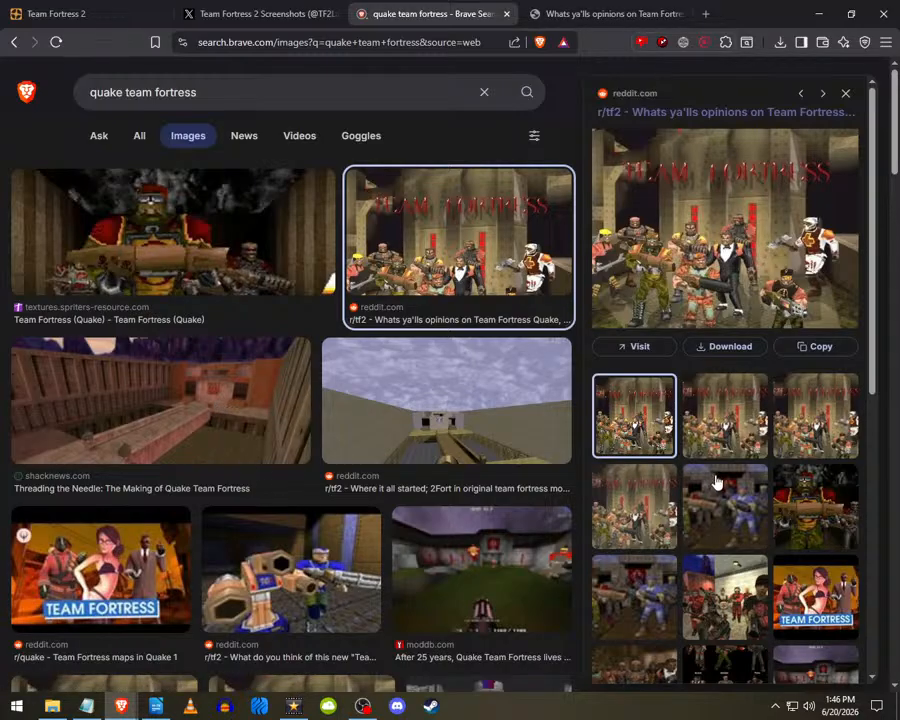
- Examine the other Quake Team Fortress image results for alternatives to the group picture
{"action": "left_click", "coordinate": [657, 490]}
{"action": "left_click", "coordinate": [692, 488]}
{"action": "left_click", "coordinate": [650, 536]}
{"action": "left_click", "coordinate": [708, 531]}
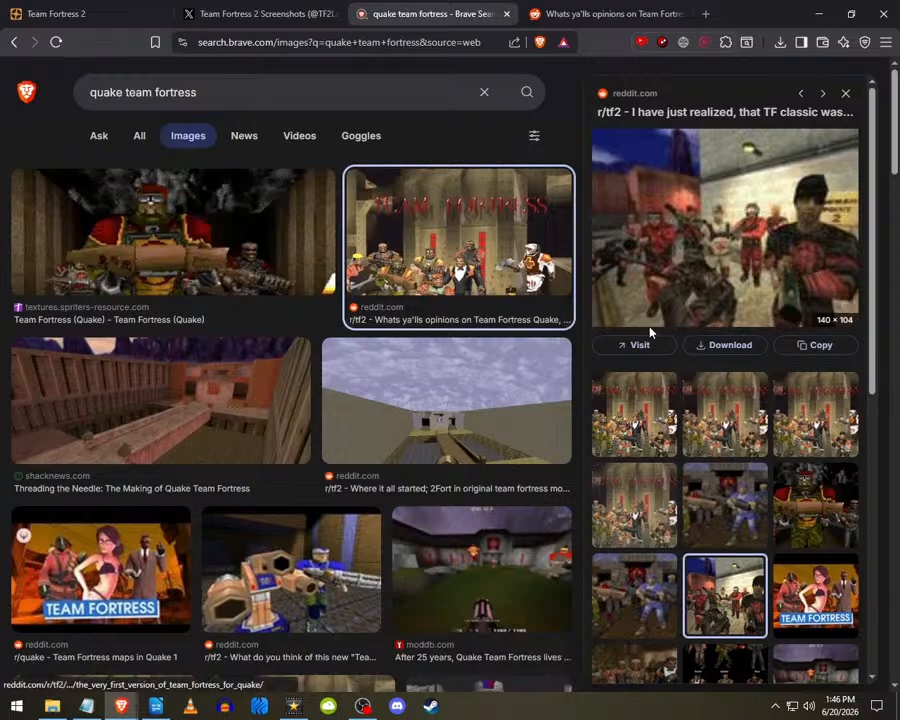
{"action": "scroll", "coordinate": [650, 332], "scroll_direction": "down", "scroll_amount": 4}
{"action": "scroll", "coordinate": [787, 419], "scroll_direction": "down", "scroll_amount": 2}
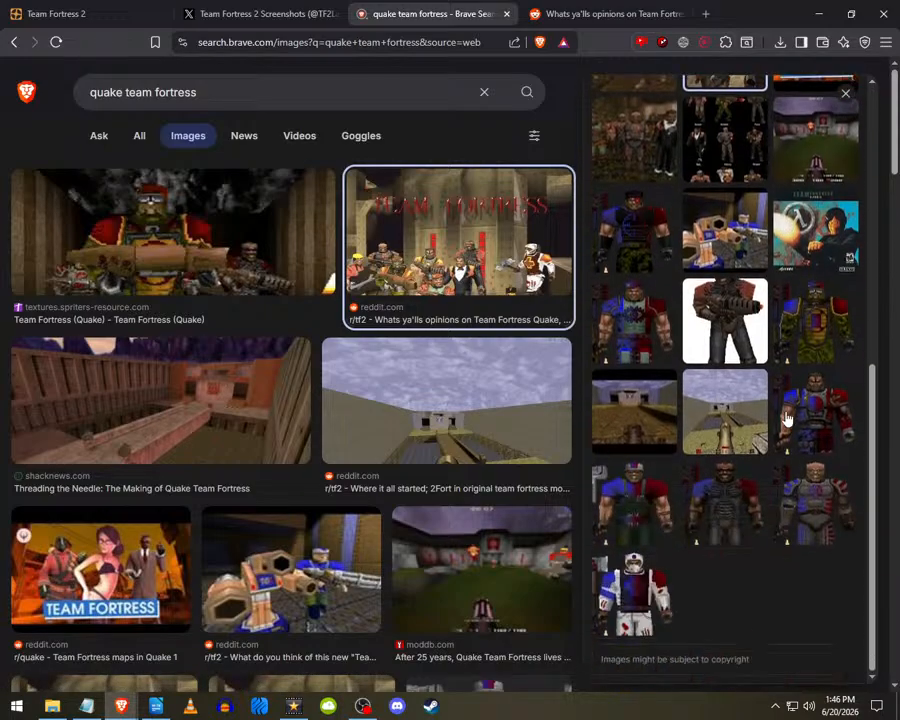
{"action": "scroll", "coordinate": [281, 305], "scroll_direction": "down", "scroll_amount": 5}
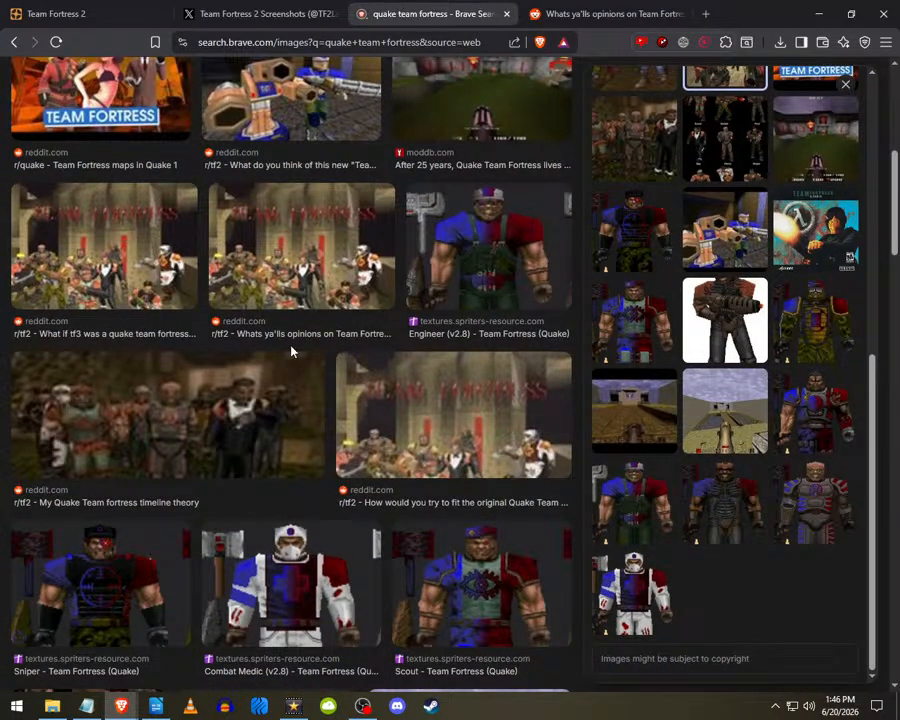
{"action": "scroll", "coordinate": [292, 351], "scroll_direction": "down", "scroll_amount": 1}
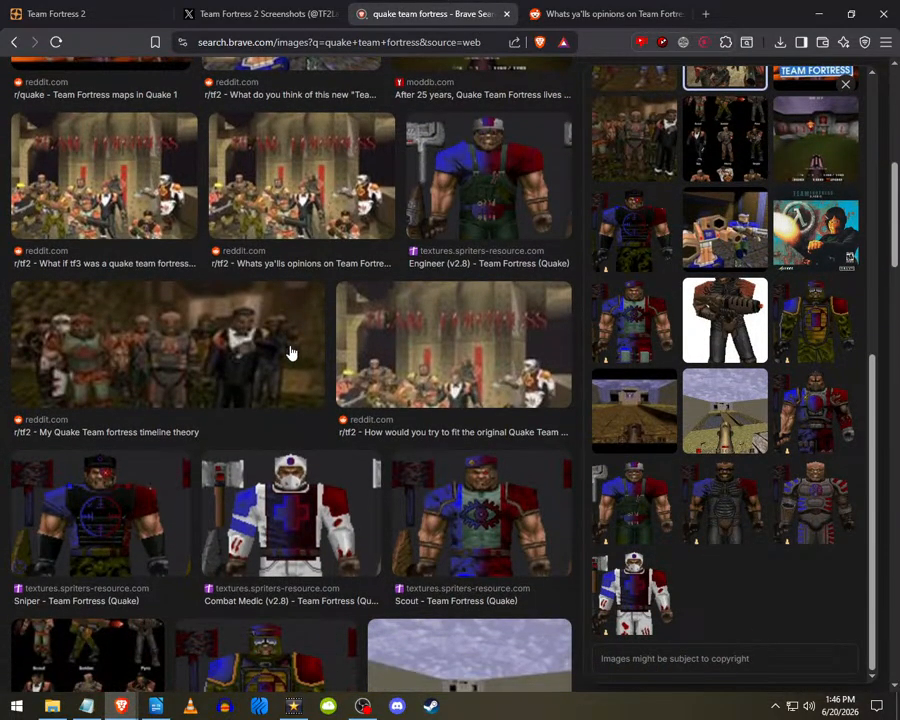
{"action": "left_click", "coordinate": [302, 215]}
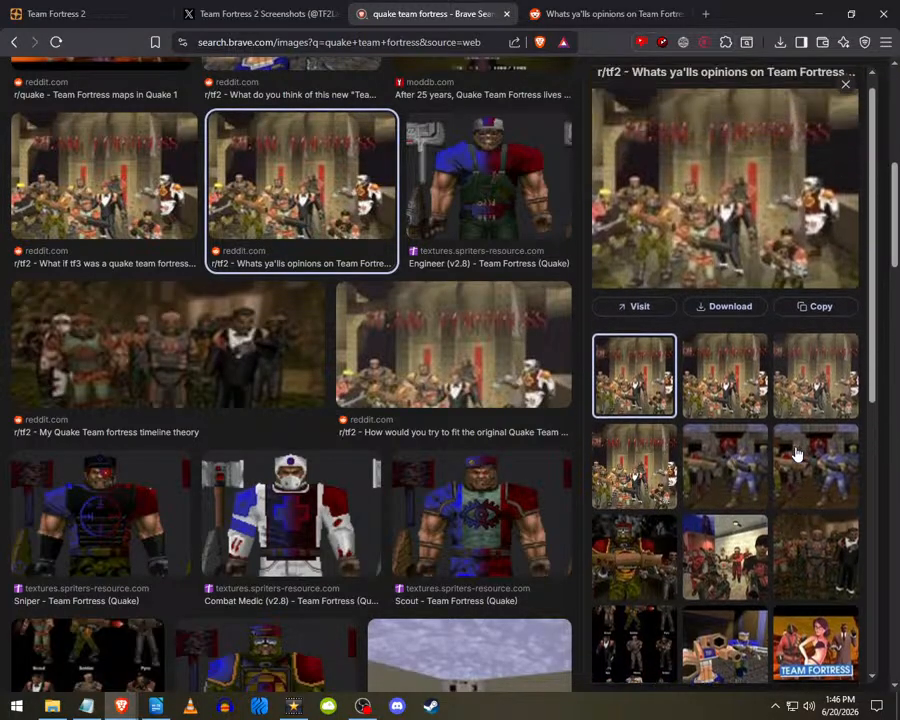
- Save the Reddit post's Team Fortress group picture as a WEBP file in the Pictures folder and show it there
{"action": "left_click", "coordinate": [623, 12]}
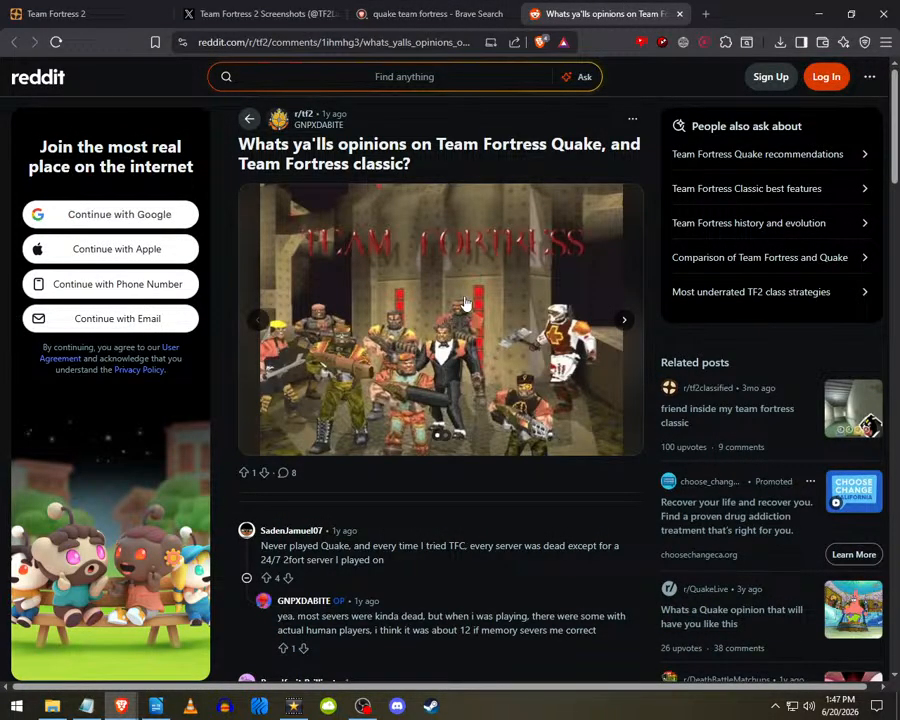
{"action": "left_click", "coordinate": [462, 305]}
{"action": "right_click", "coordinate": [460, 305]}
{"action": "left_click", "coordinate": [492, 337]}
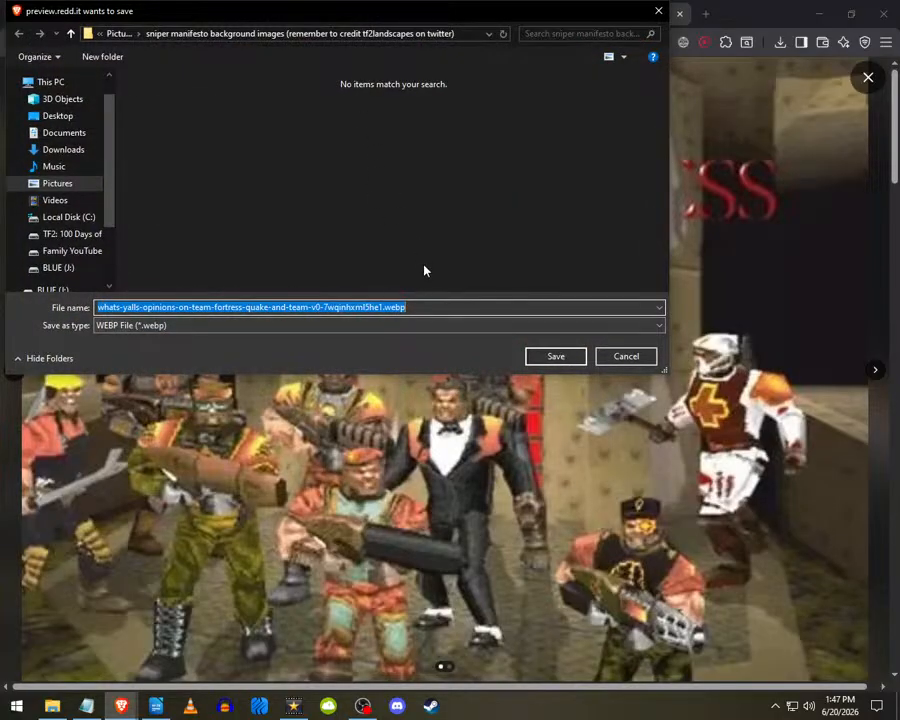
{"action": "left_click", "coordinate": [118, 32]}
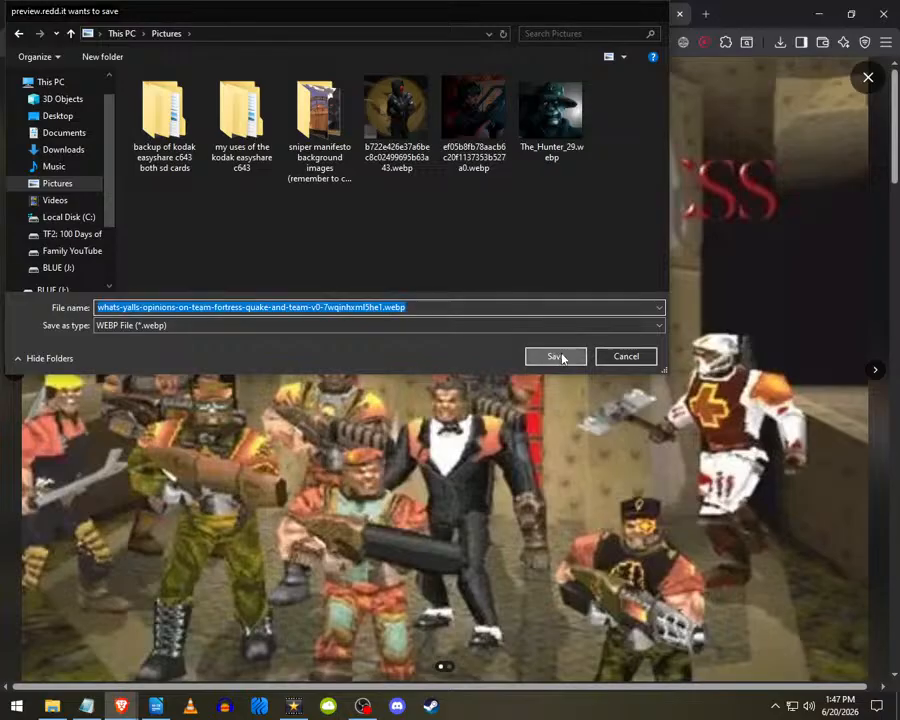
{"action": "left_click", "coordinate": [552, 357]}
{"action": "left_click", "coordinate": [715, 75]}
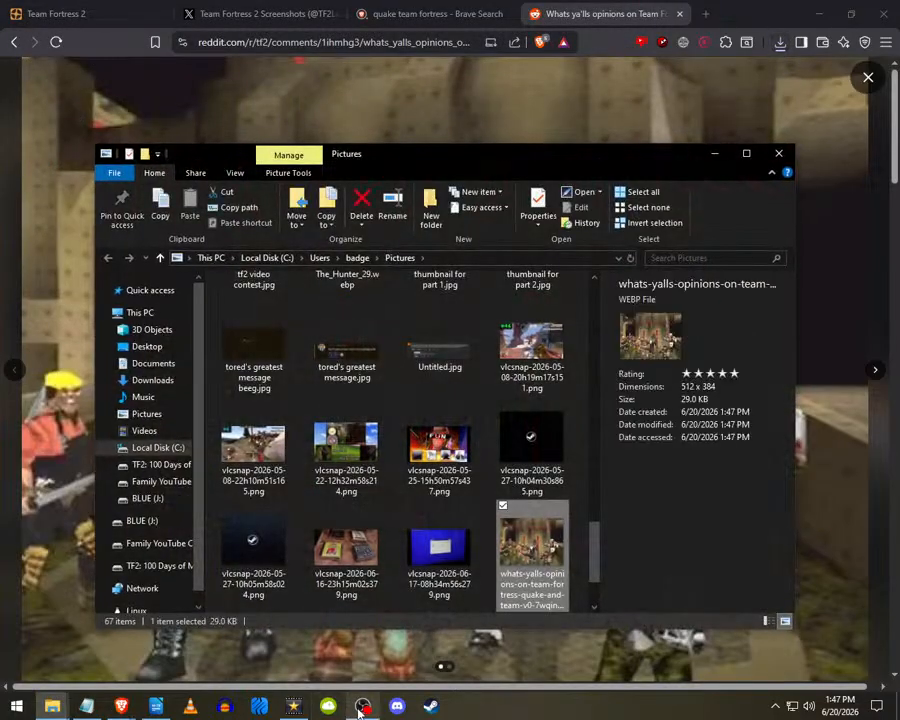
- Import the saved Team Fortress group picture from Pictures into VideoPad's backgrounds image folder and minimize the file window
{"action": "left_click", "coordinate": [294, 707]}
{"action": "mouse_move", "coordinate": [52, 706]}
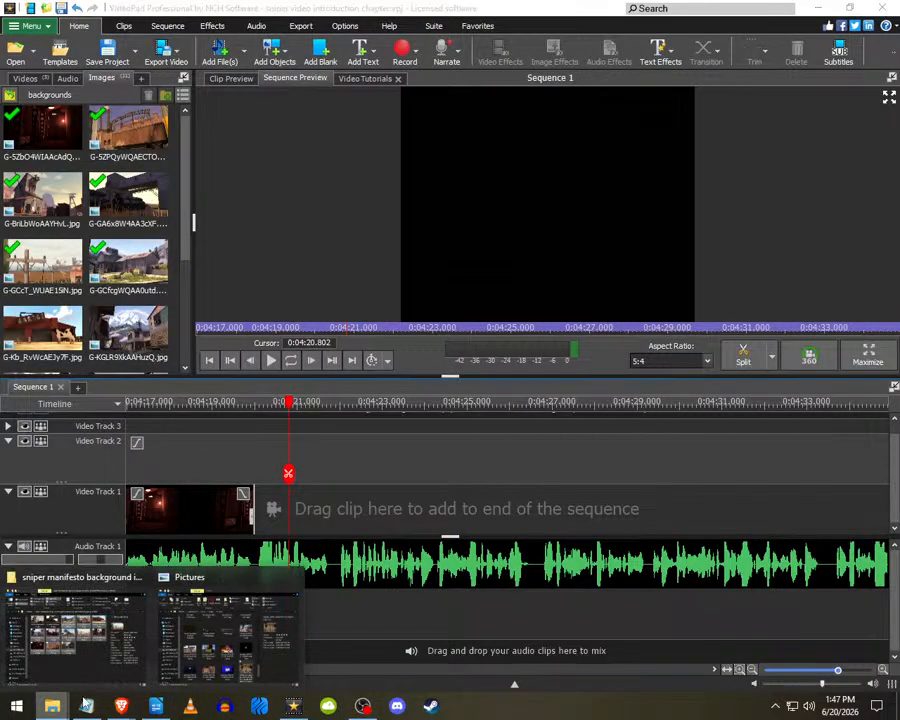
{"action": "left_click", "coordinate": [230, 630]}
{"action": "left_click_drag", "start_coordinate": [519, 551], "coordinate": [10, 208]}
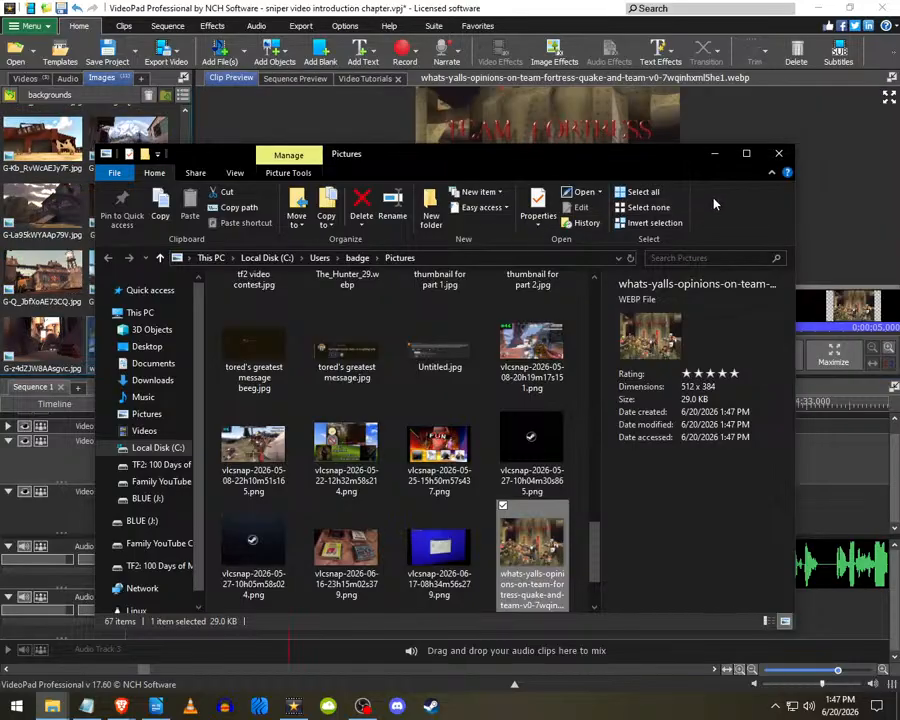
{"action": "left_click", "coordinate": [715, 155]}
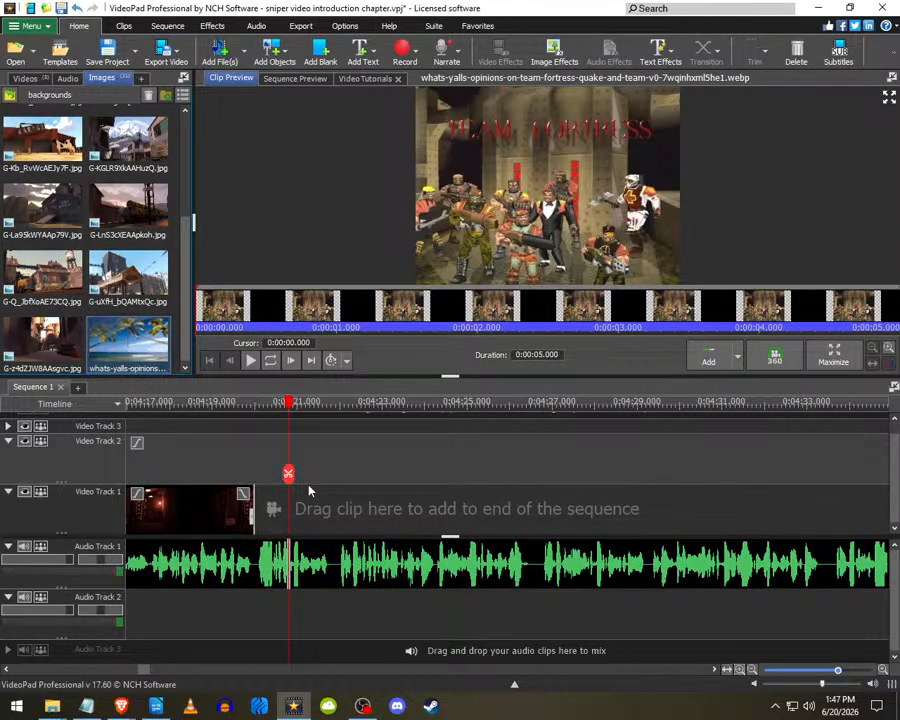
- Add the Quake Team Fortress group picture after the dark red interior image on Video Track 1 and save the project during playback
{"action": "key", "text": "space"}
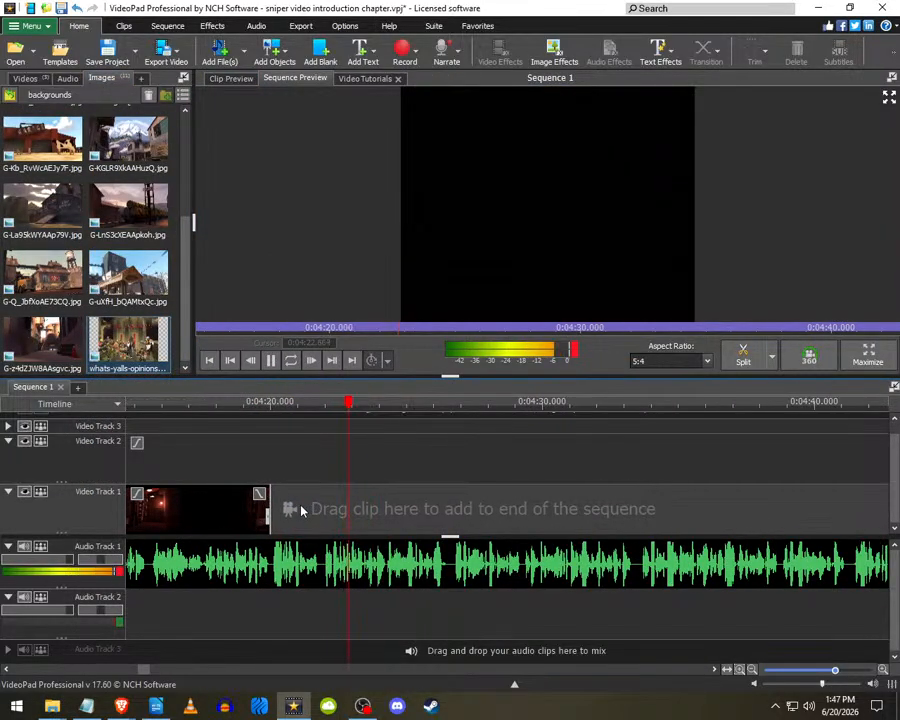
{"action": "scroll", "coordinate": [344, 522], "scroll_direction": "down", "scroll_amount": 3}
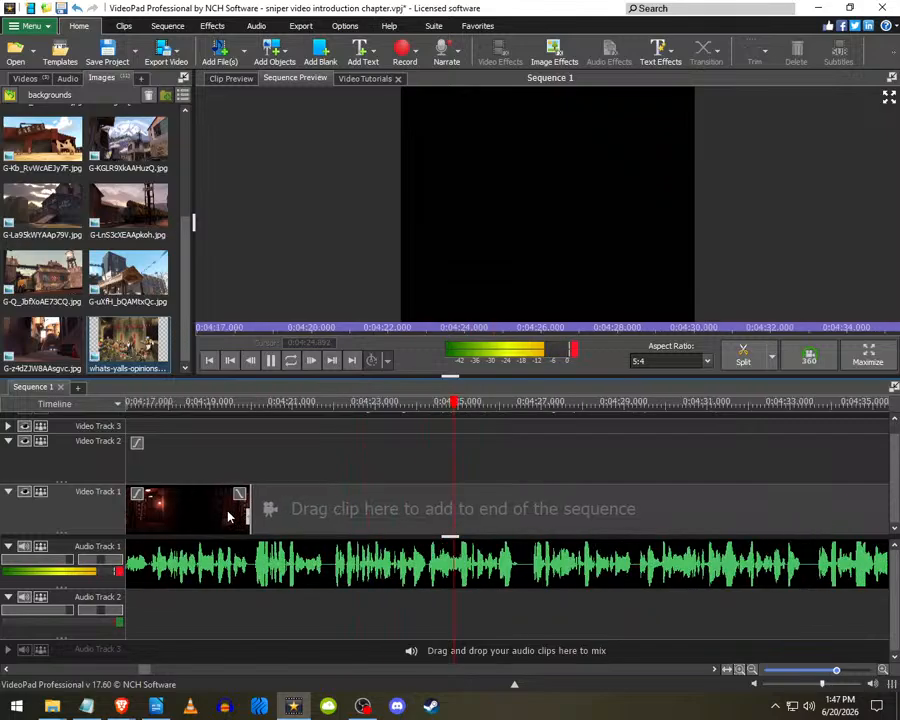
{"action": "scroll", "coordinate": [365, 483], "scroll_direction": "up", "scroll_amount": 5}
{"action": "left_click_drag", "start_coordinate": [128, 340], "coordinate": [206, 500]}
{"action": "scroll", "coordinate": [210, 498], "scroll_direction": "down", "scroll_amount": 4}
{"action": "left_click", "coordinate": [329, 502]}
{"action": "key", "text": "ctrl+s"}
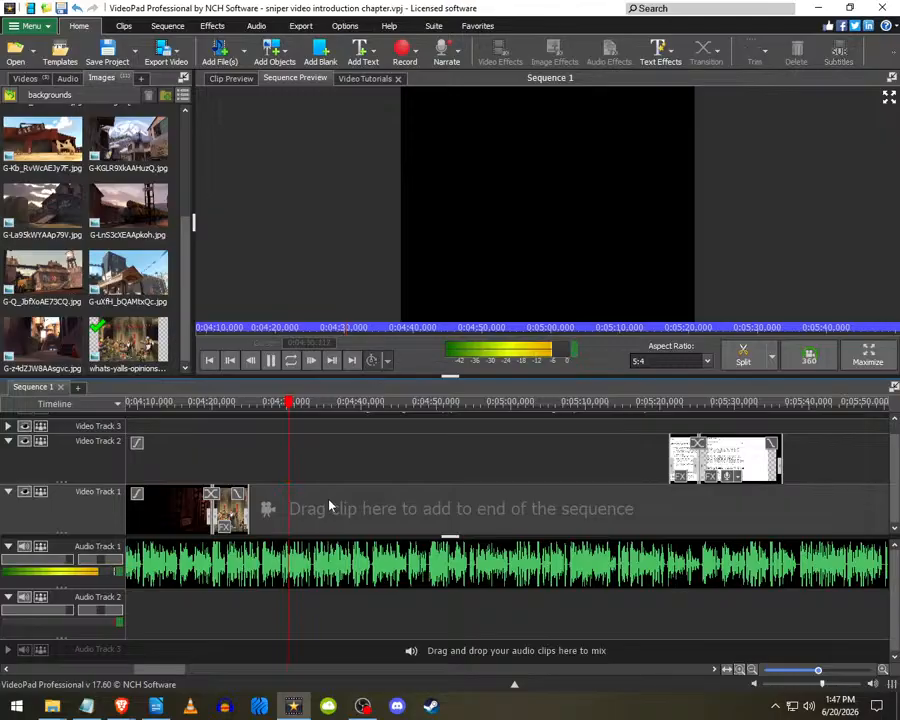
{"action": "scroll", "coordinate": [292, 504], "scroll_direction": "down", "scroll_amount": 2}
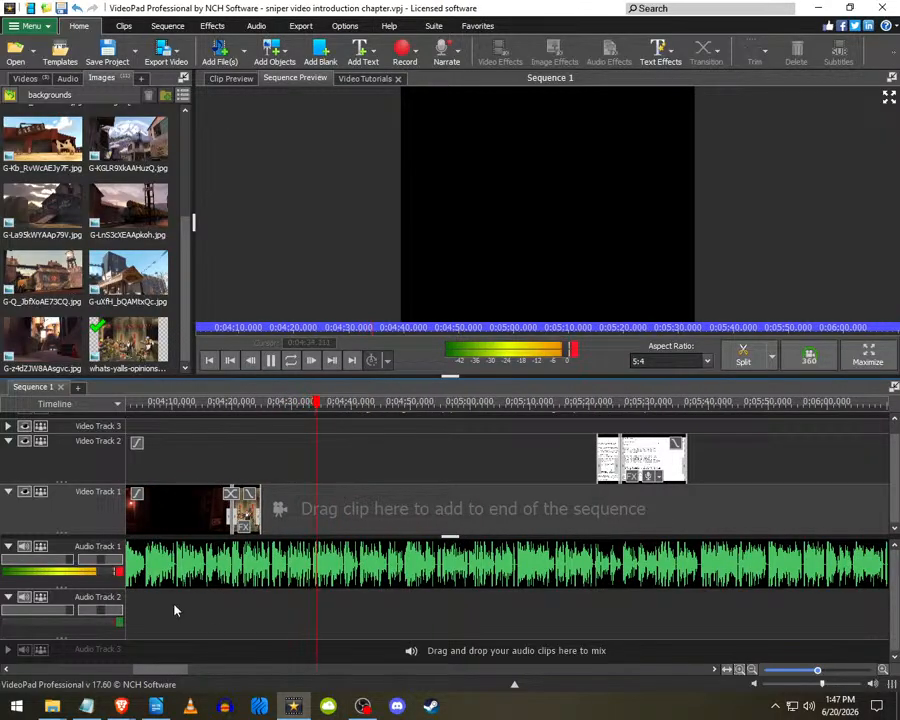
{"action": "scroll", "coordinate": [348, 526], "scroll_direction": "up", "scroll_amount": 3}
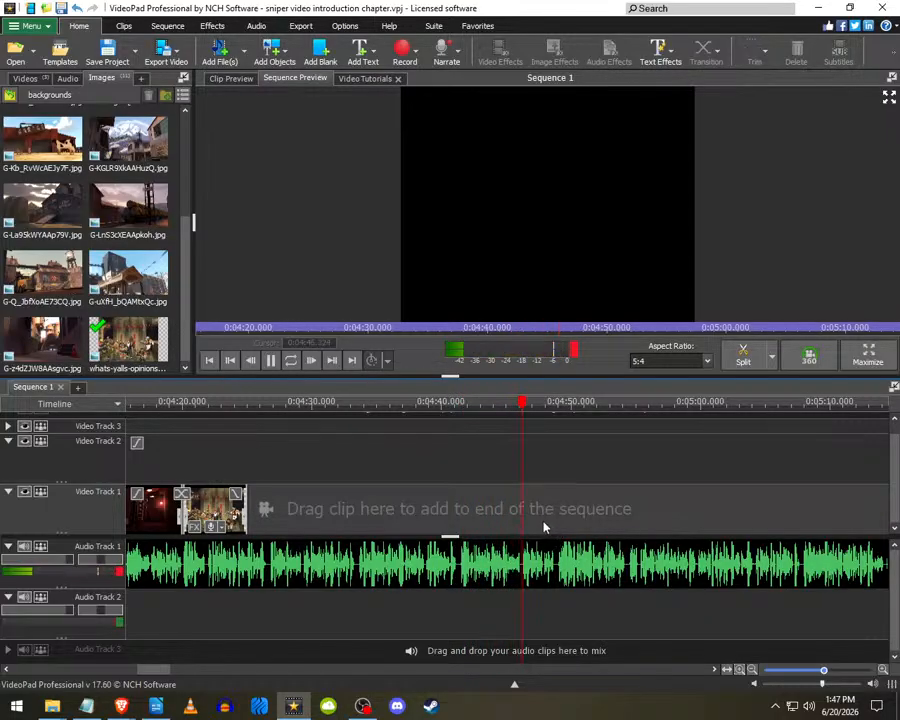
- Extend the Quake Team Fortress group picture on Video Track 1 so that it ends at about 0:05:18
{"action": "scroll", "coordinate": [440, 538], "scroll_direction": "down", "scroll_amount": 3}
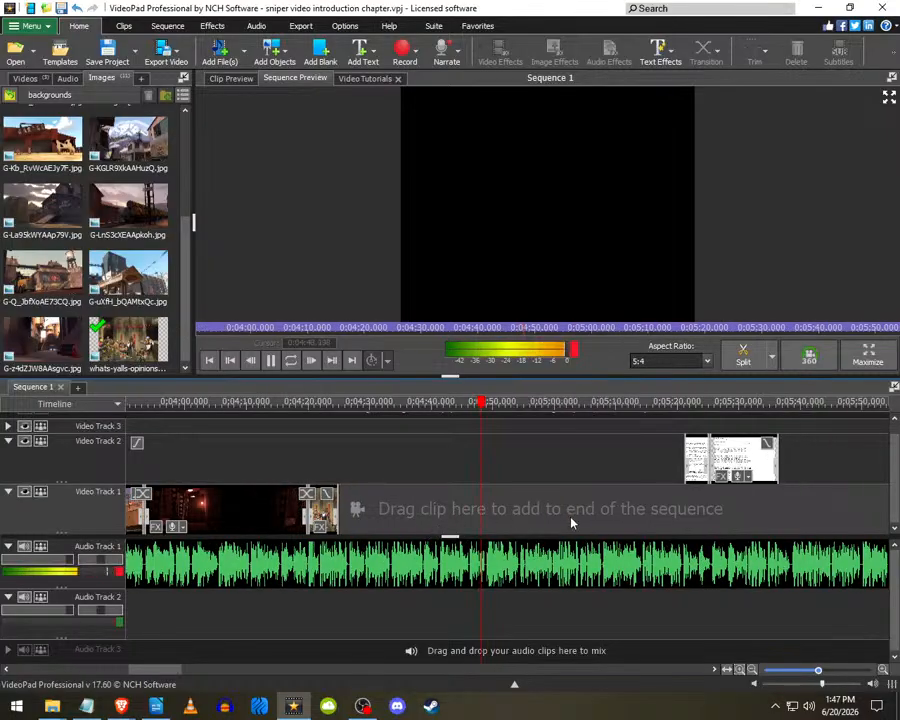
{"action": "scroll", "coordinate": [490, 506], "scroll_direction": "up", "scroll_amount": 1}
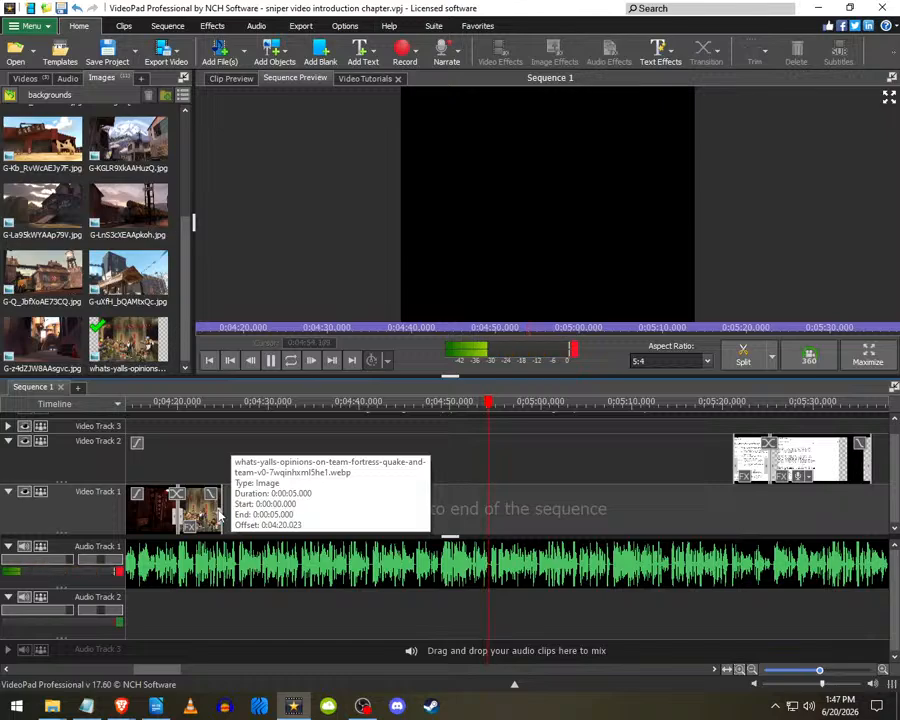
{"action": "scroll", "coordinate": [292, 509], "scroll_direction": "down", "scroll_amount": 3}
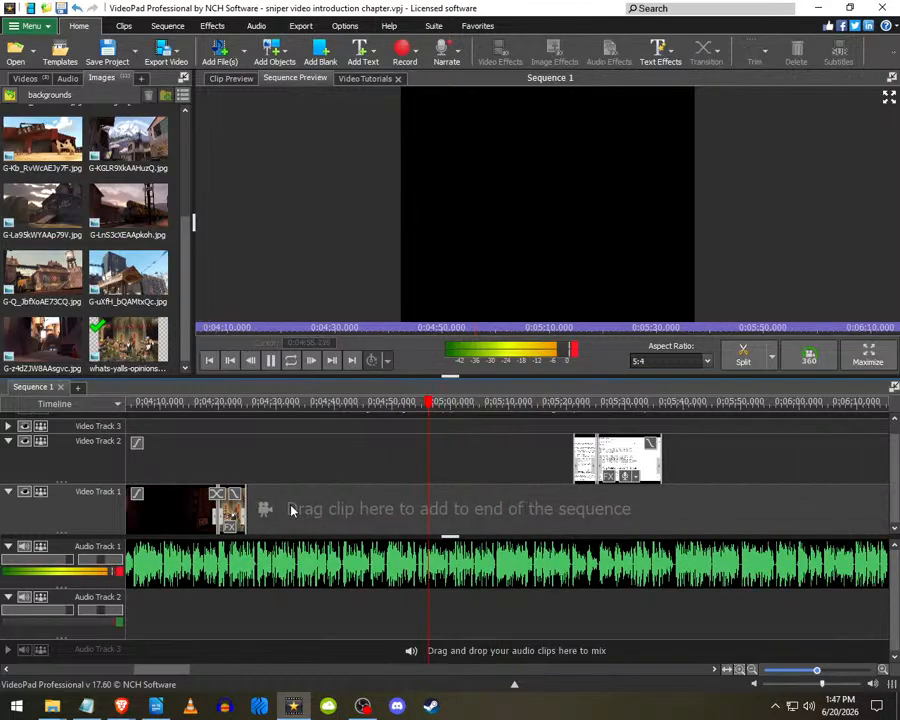
{"action": "scroll", "coordinate": [453, 498], "scroll_direction": "up", "scroll_amount": 3}
{"action": "left_click", "coordinate": [363, 706]}
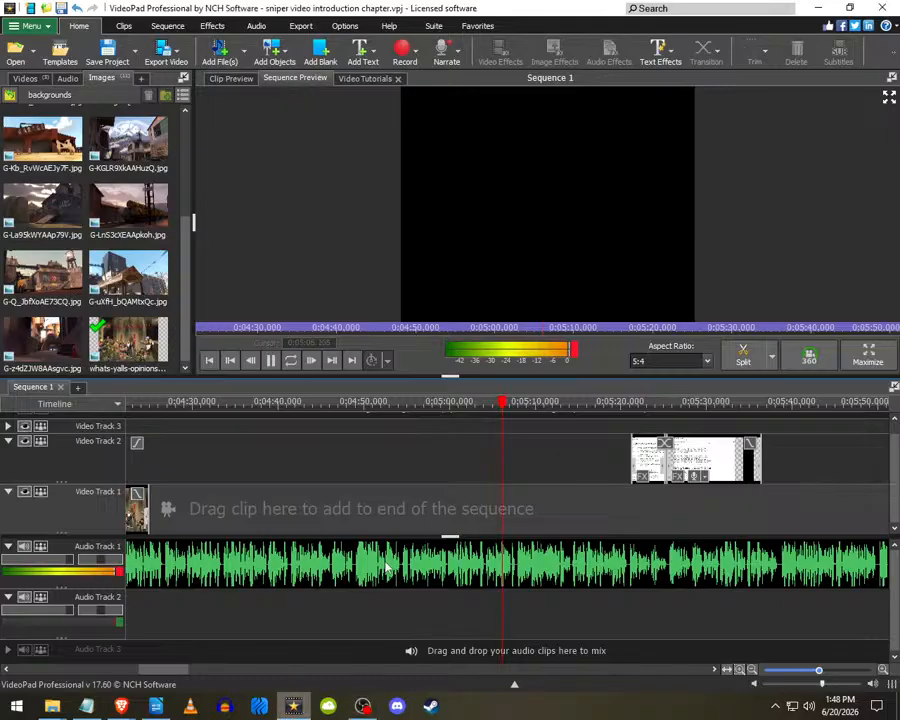
{"action": "scroll", "coordinate": [201, 510], "scroll_direction": "down", "scroll_amount": 1}
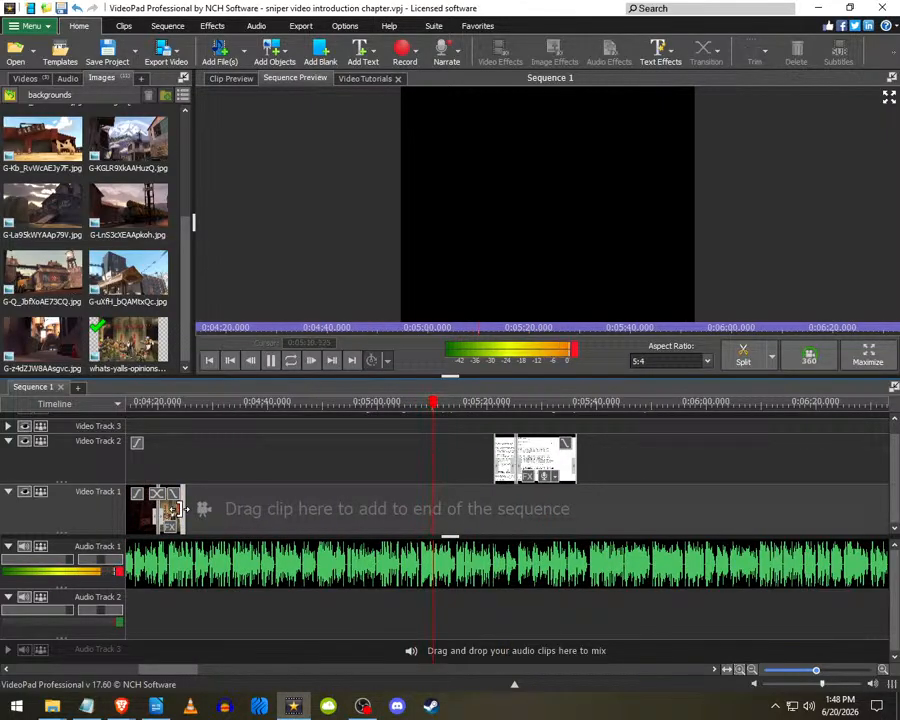
{"action": "left_click_drag", "start_coordinate": [176, 510], "coordinate": [368, 508]}
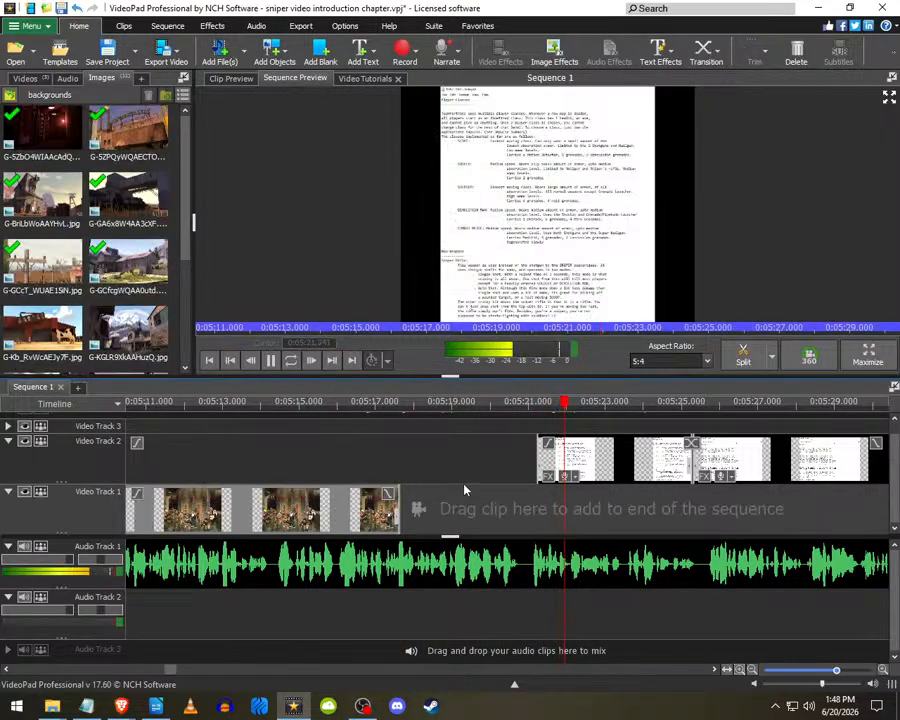
- Move the two TeamFortress text document screenshots on Video Track 2 so that they start at about 0:05:56
{"action": "left_click", "coordinate": [475, 458]}
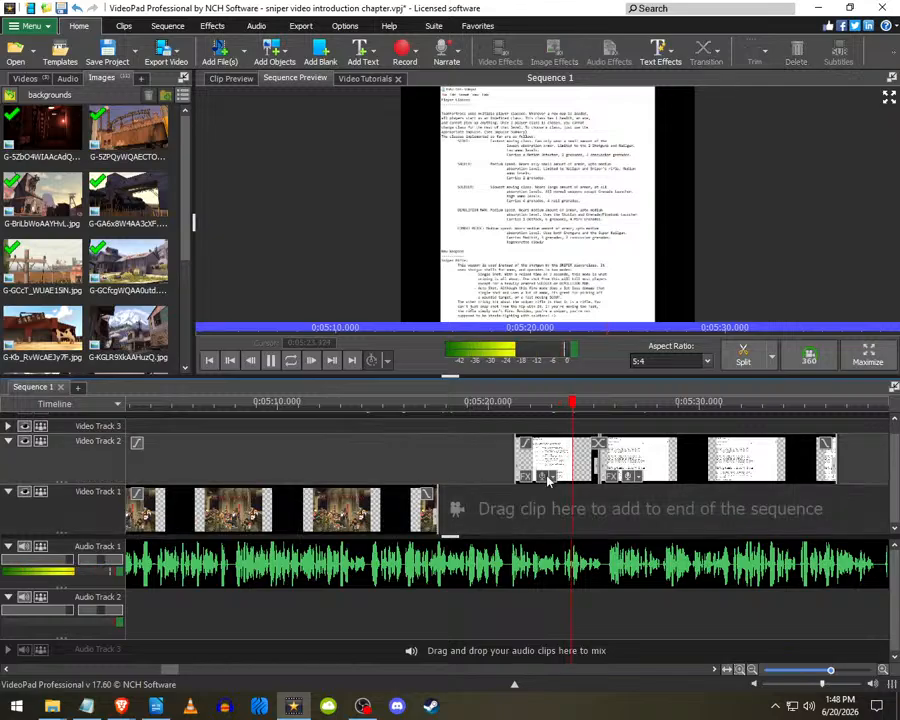
{"action": "scroll", "coordinate": [635, 494], "scroll_direction": "up", "scroll_amount": 3}
{"action": "scroll", "coordinate": [385, 494], "scroll_direction": "down", "scroll_amount": 4}
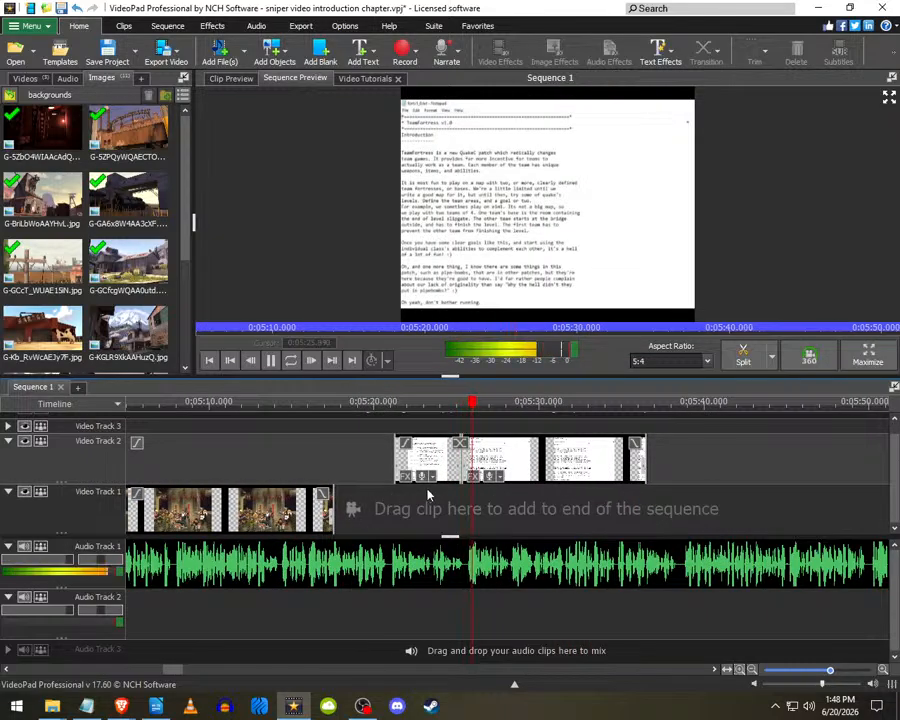
{"action": "left_click", "coordinate": [483, 468]}
{"action": "scroll", "coordinate": [435, 464], "scroll_direction": "down", "scroll_amount": 4}
{"action": "left_click_drag", "start_coordinate": [434, 462], "coordinate": [706, 467]}
{"action": "scroll", "coordinate": [650, 480], "scroll_direction": "down", "scroll_amount": 4}
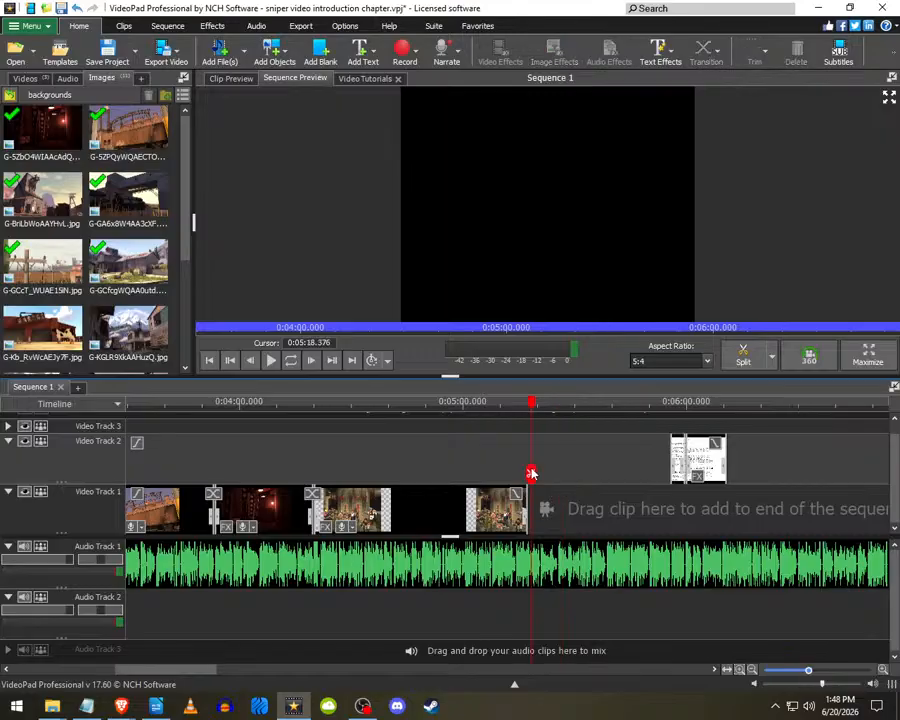
- Play the narration past the group picture, extend the picture on Video Track 1 to 0:05:25.468 and save the project
{"action": "key", "text": "space"}
{"action": "scroll", "coordinate": [580, 500], "scroll_direction": "up", "scroll_amount": 3}
{"action": "scroll", "coordinate": [596, 511], "scroll_direction": "up", "scroll_amount": 2}
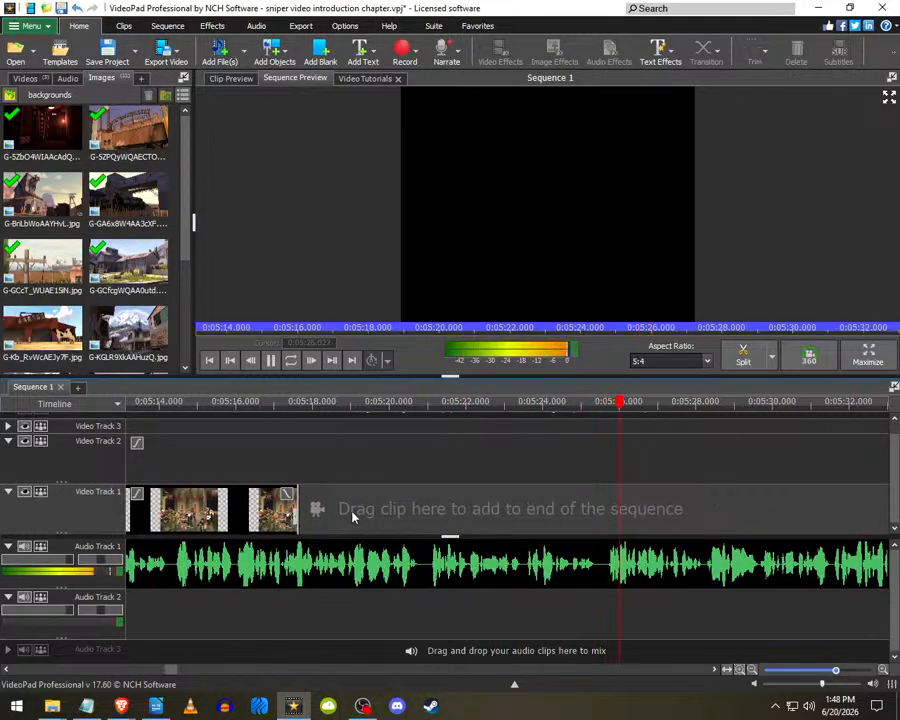
{"action": "left_click", "coordinate": [600, 530]}
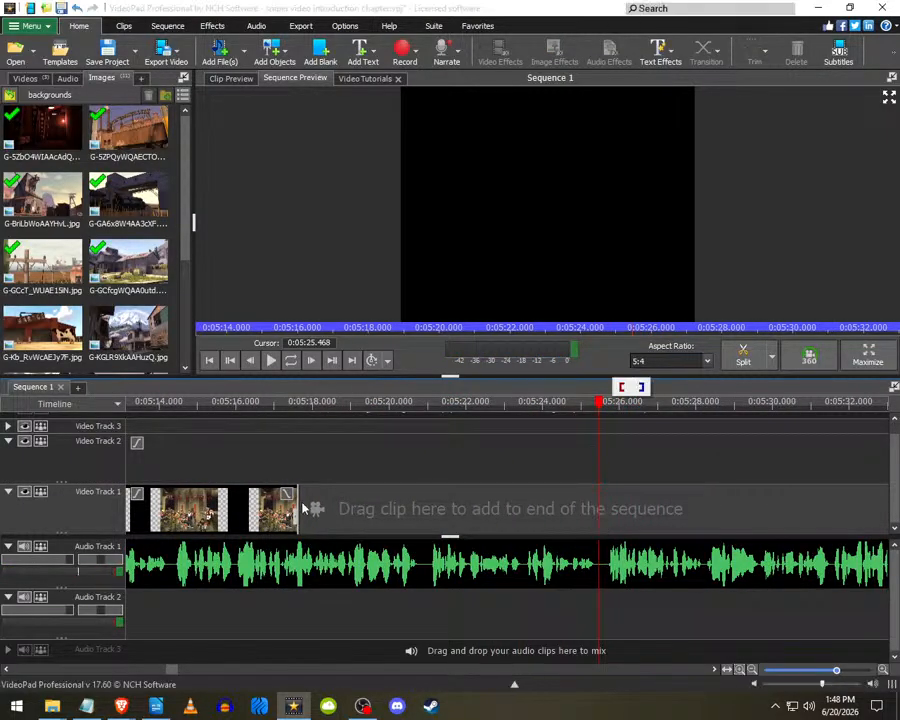
{"action": "scroll", "coordinate": [592, 510], "scroll_direction": "down", "scroll_amount": 5}
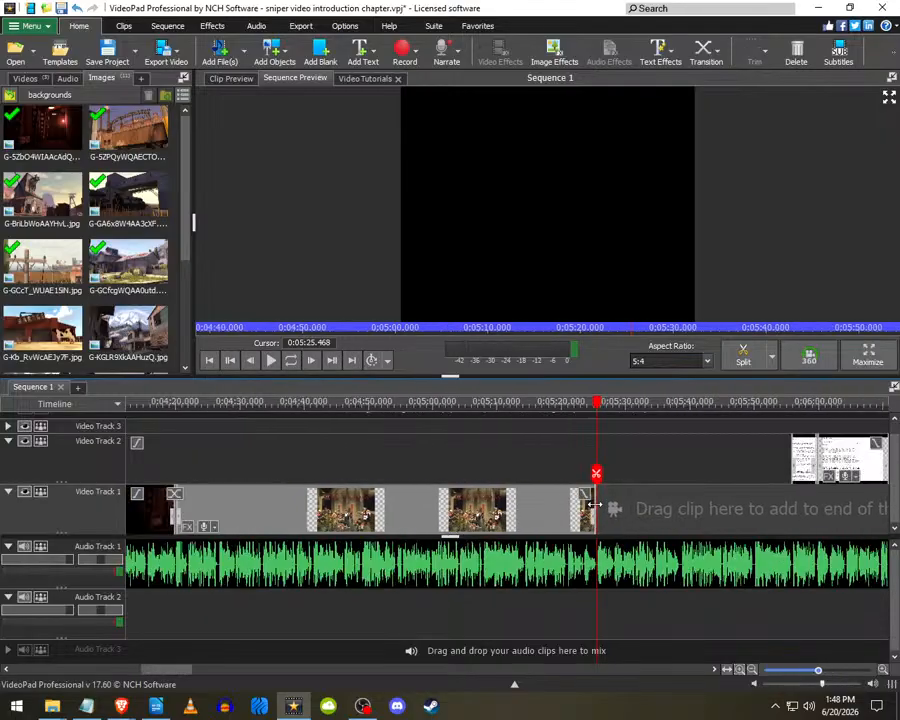
{"action": "scroll", "coordinate": [527, 517], "scroll_direction": "down", "scroll_amount": 3}
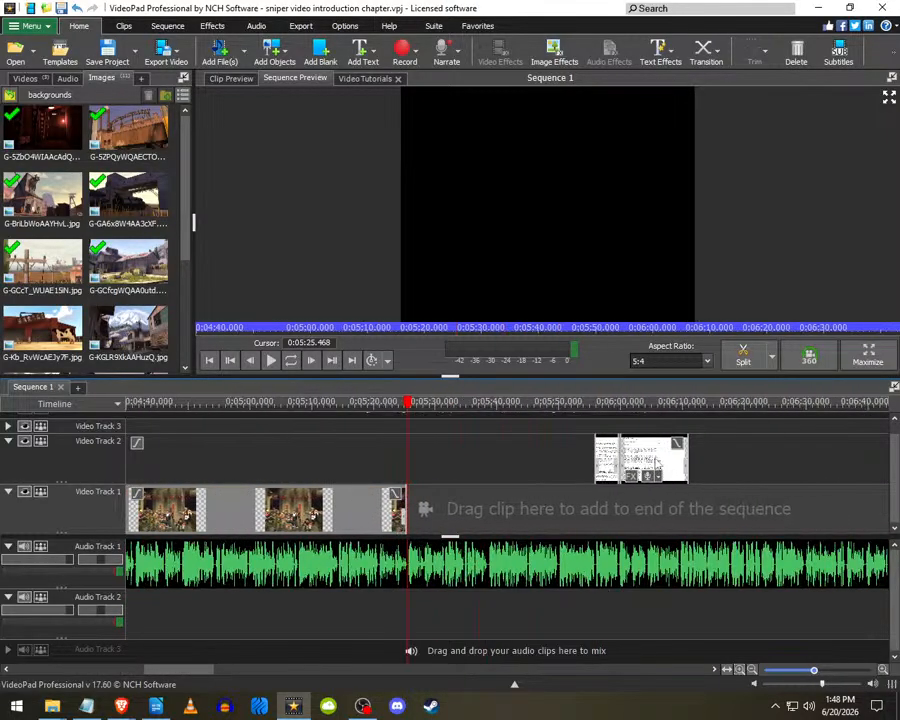
{"action": "scroll", "coordinate": [527, 517], "scroll_direction": "up", "scroll_amount": 3}
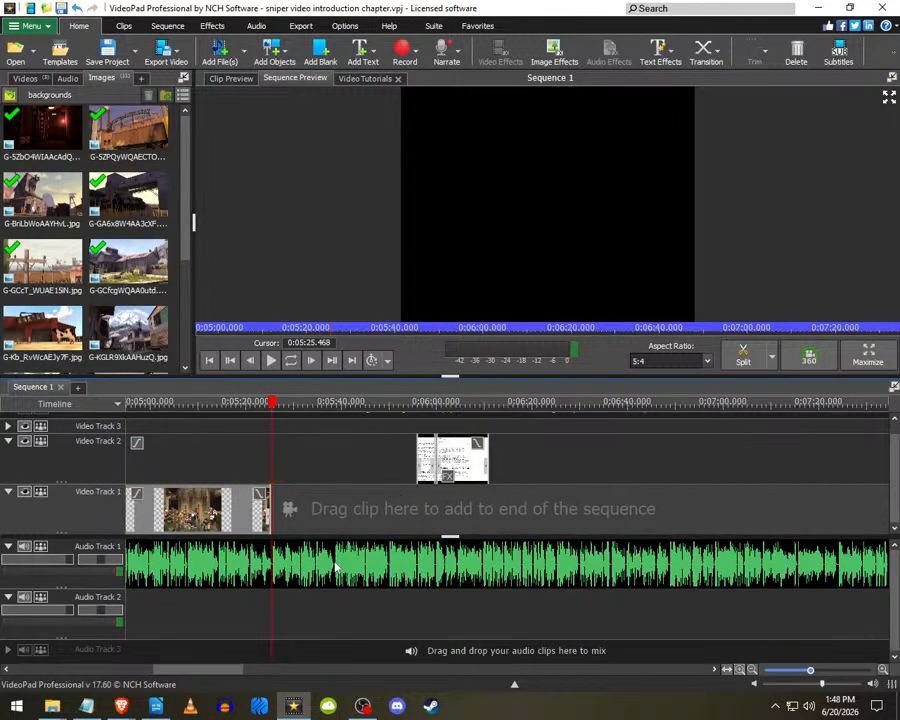
- Switch to Brave's Quake Team Fortress image results, preview the red TF logo images and open the source page of Tf1-1.jpeg
{"action": "mouse_move", "coordinate": [121, 706]}
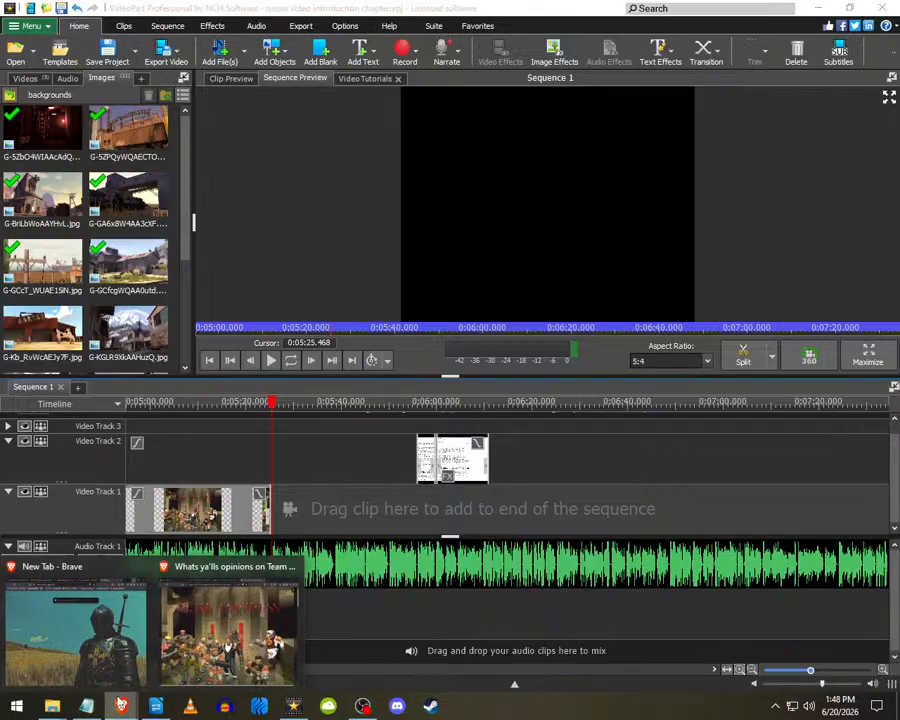
{"action": "left_click", "coordinate": [225, 640]}
{"action": "left_click", "coordinate": [430, 14]}
{"action": "scroll", "coordinate": [308, 290], "scroll_direction": "down", "scroll_amount": 8}
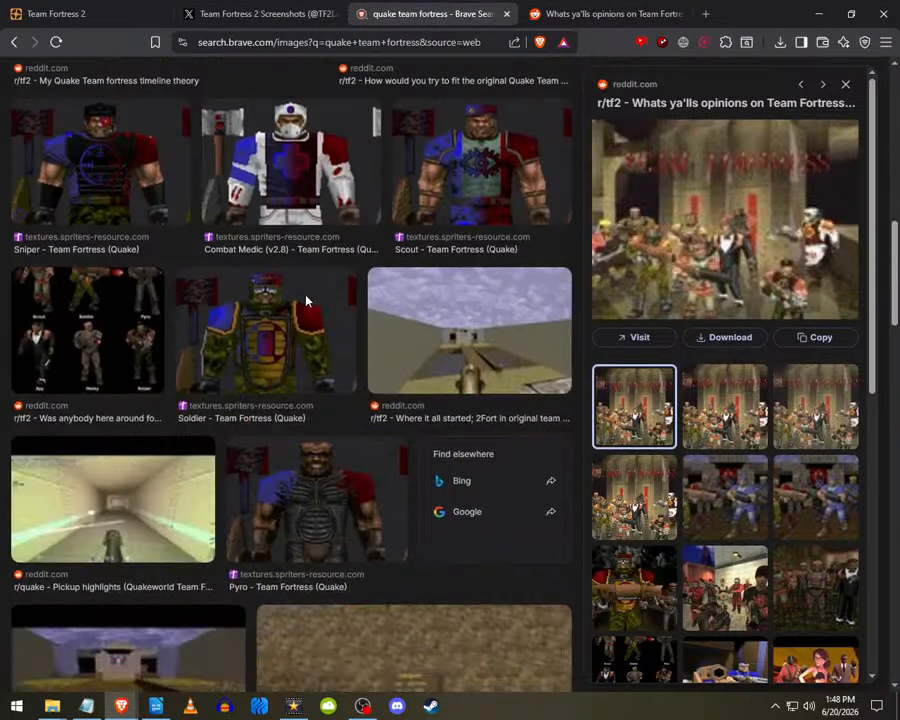
{"action": "scroll", "coordinate": [306, 302], "scroll_direction": "down", "scroll_amount": 5}
{"action": "left_click", "coordinate": [426, 172]}
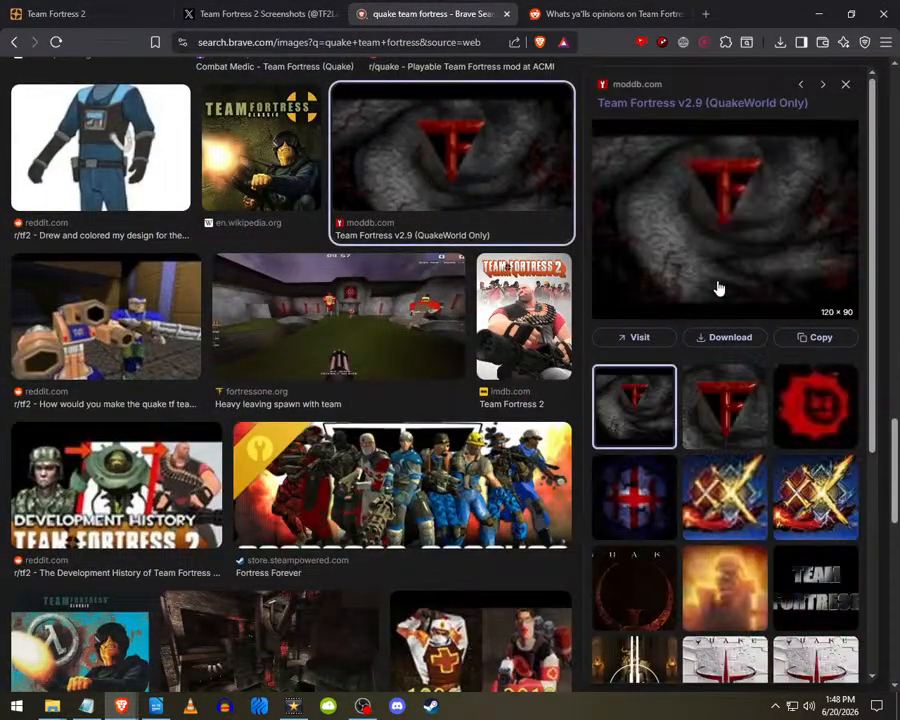
{"action": "left_click", "coordinate": [739, 385]}
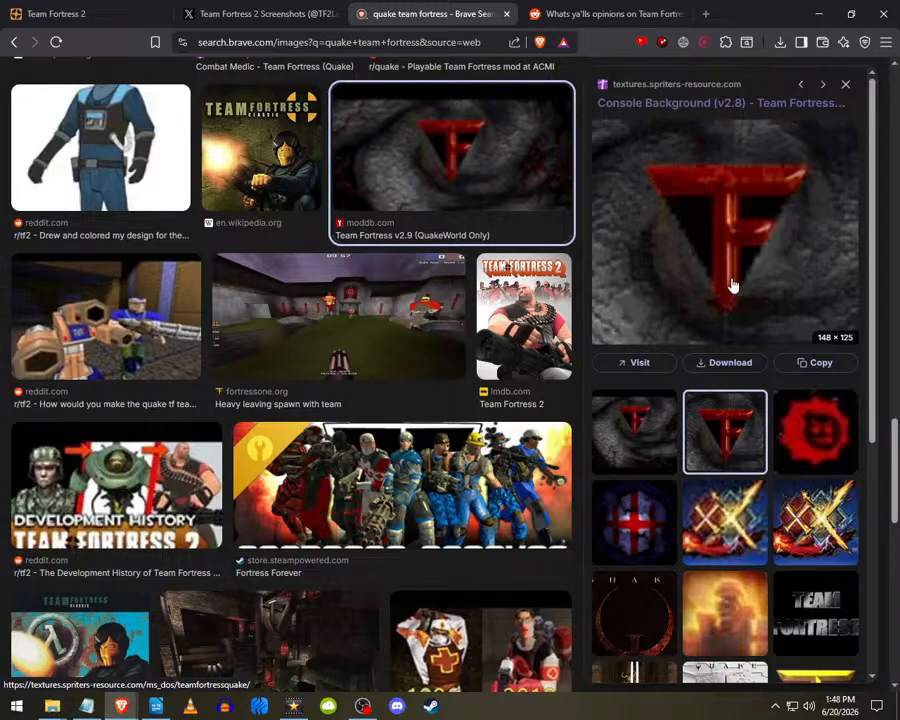
{"action": "scroll", "coordinate": [750, 340], "scroll_direction": "down", "scroll_amount": 3}
{"action": "left_click", "coordinate": [813, 245]}
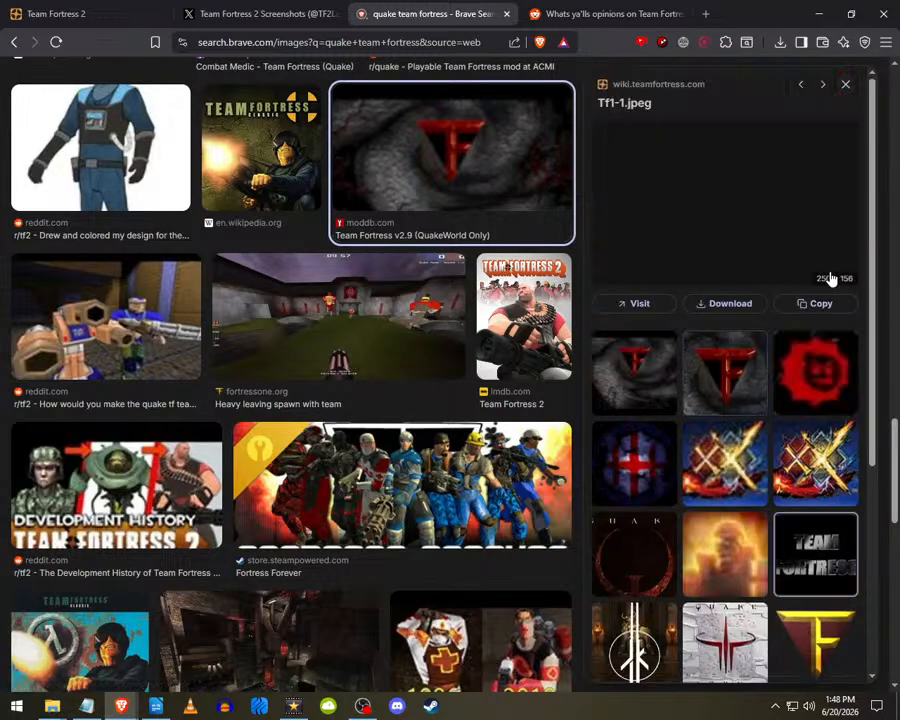
{"action": "left_click", "coordinate": [640, 304]}
- Examine more Quake Team Fortress image results and related logos, previewing the Console Background (v2.8) image
{"action": "scroll", "coordinate": [714, 390], "scroll_direction": "down", "scroll_amount": 3}
{"action": "scroll", "coordinate": [716, 401], "scroll_direction": "down", "scroll_amount": 1}
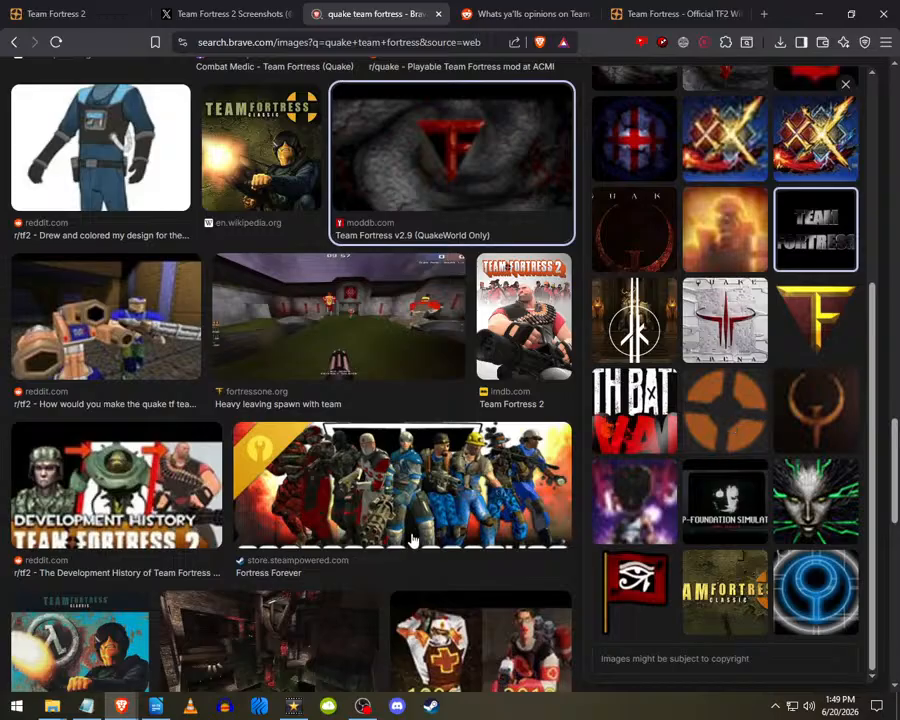
{"action": "scroll", "coordinate": [418, 540], "scroll_direction": "down", "scroll_amount": 2}
{"action": "scroll", "coordinate": [735, 484], "scroll_direction": "up", "scroll_amount": 5}
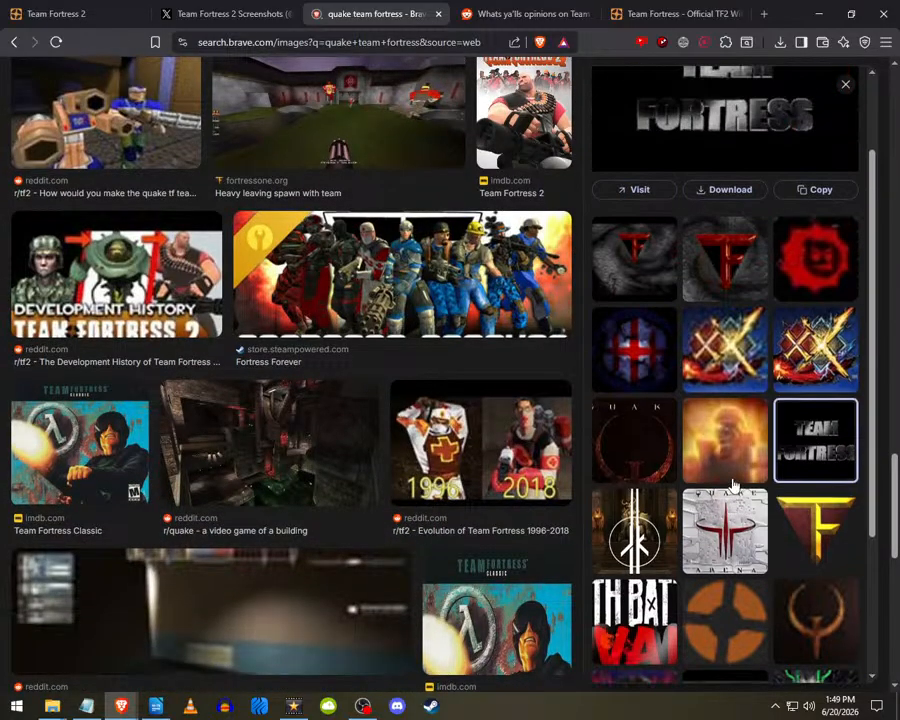
{"action": "scroll", "coordinate": [441, 413], "scroll_direction": "down", "scroll_amount": 8}
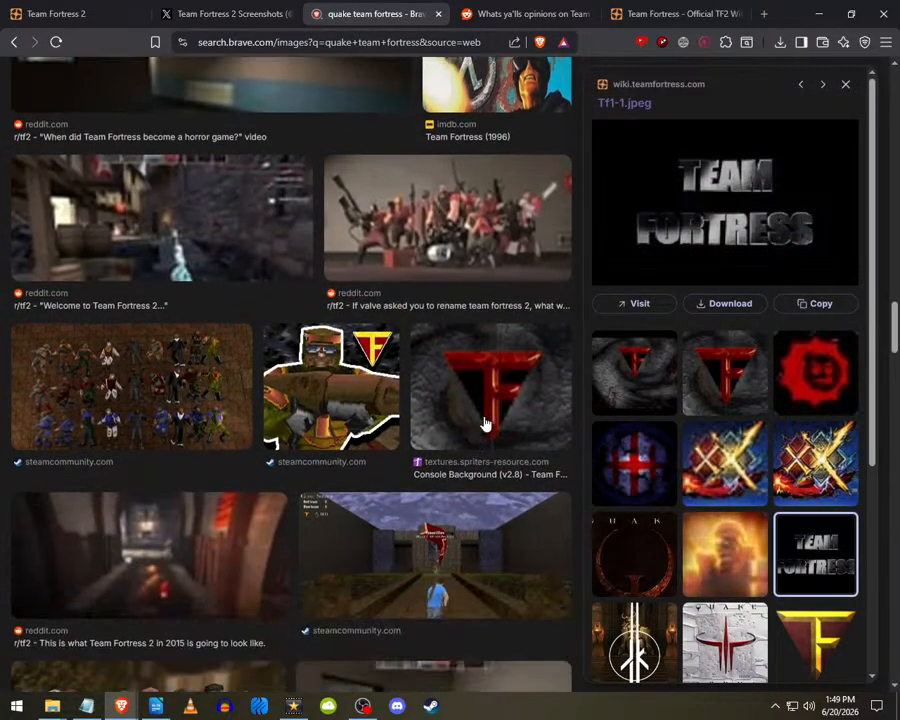
{"action": "left_click", "coordinate": [484, 424]}
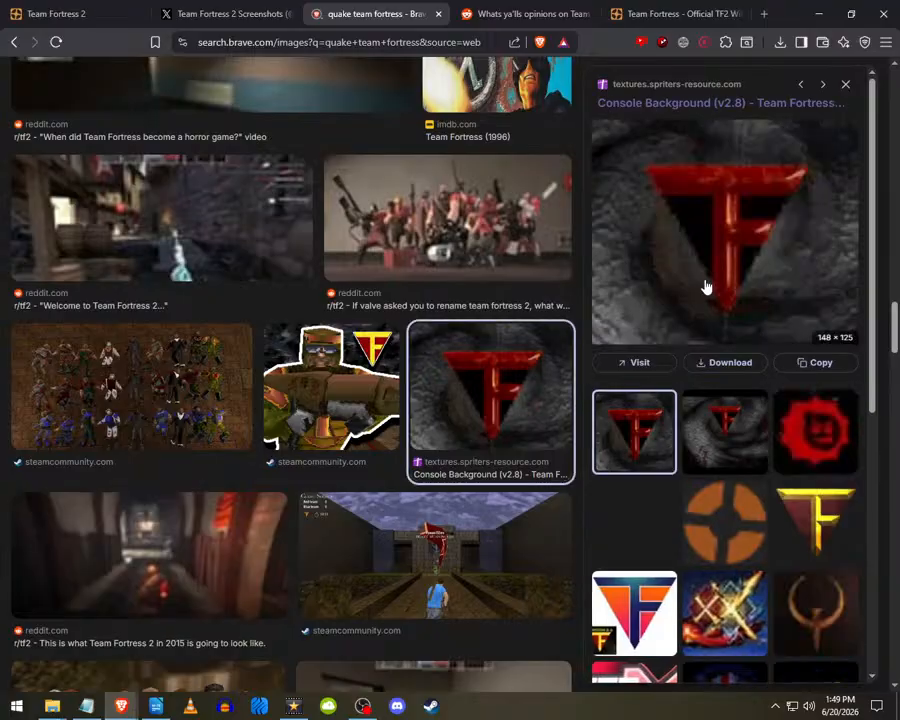
{"action": "scroll", "coordinate": [296, 467], "scroll_direction": "down", "scroll_amount": 3}
{"action": "scroll", "coordinate": [296, 467], "scroll_direction": "down", "scroll_amount": 9}
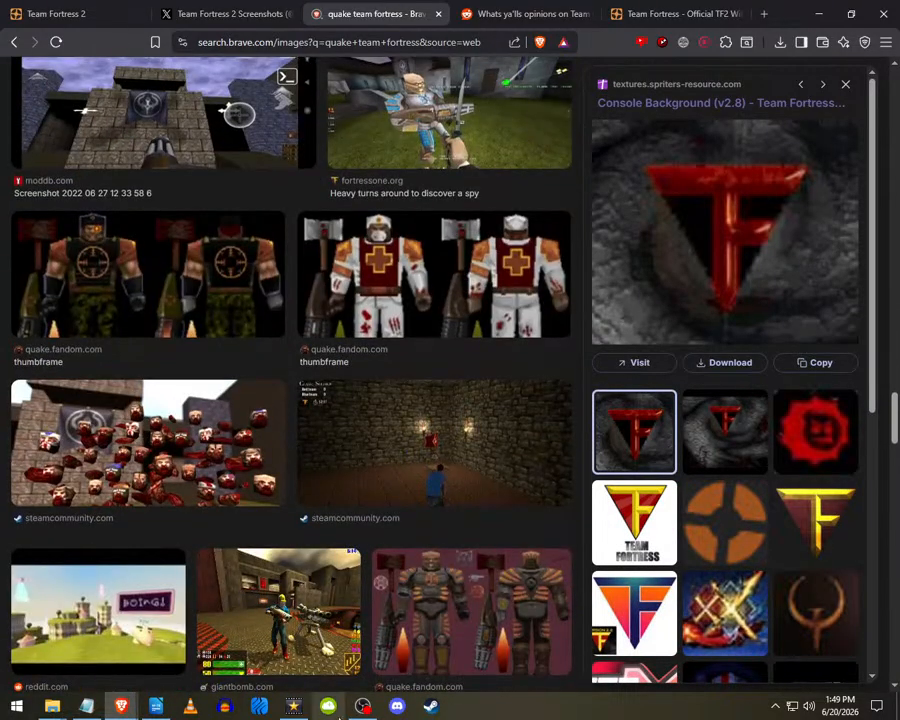
- Look through the remaining Quake Team Fortress results for another usable background and return to the search field
{"action": "left_click", "coordinate": [362, 706]}
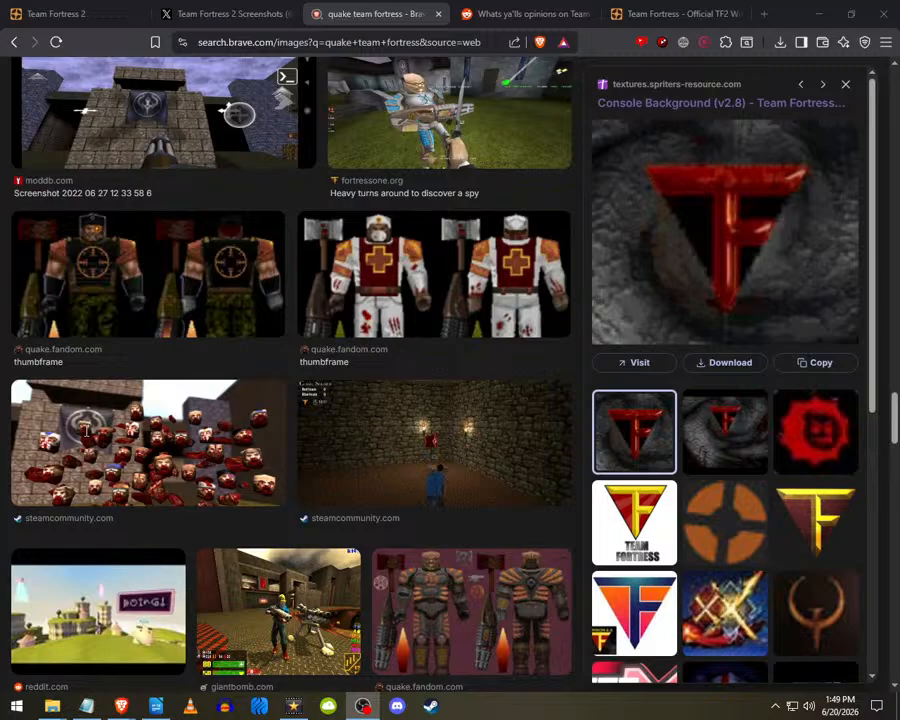
{"action": "mouse_move", "coordinate": [121, 706]}
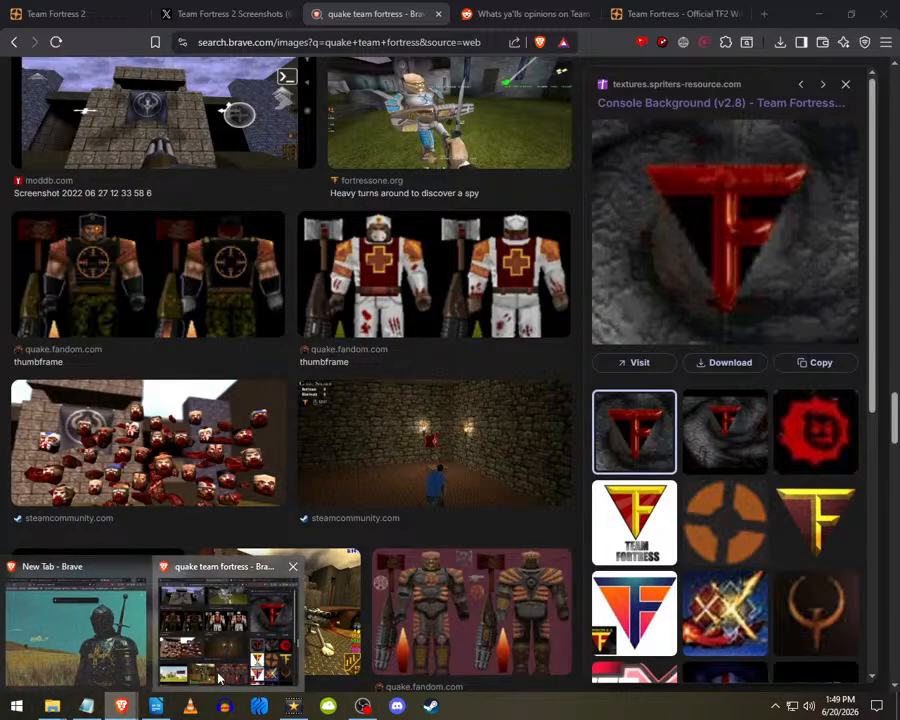
{"action": "left_click", "coordinate": [230, 640]}
{"action": "scroll", "coordinate": [265, 521], "scroll_direction": "down", "scroll_amount": 10}
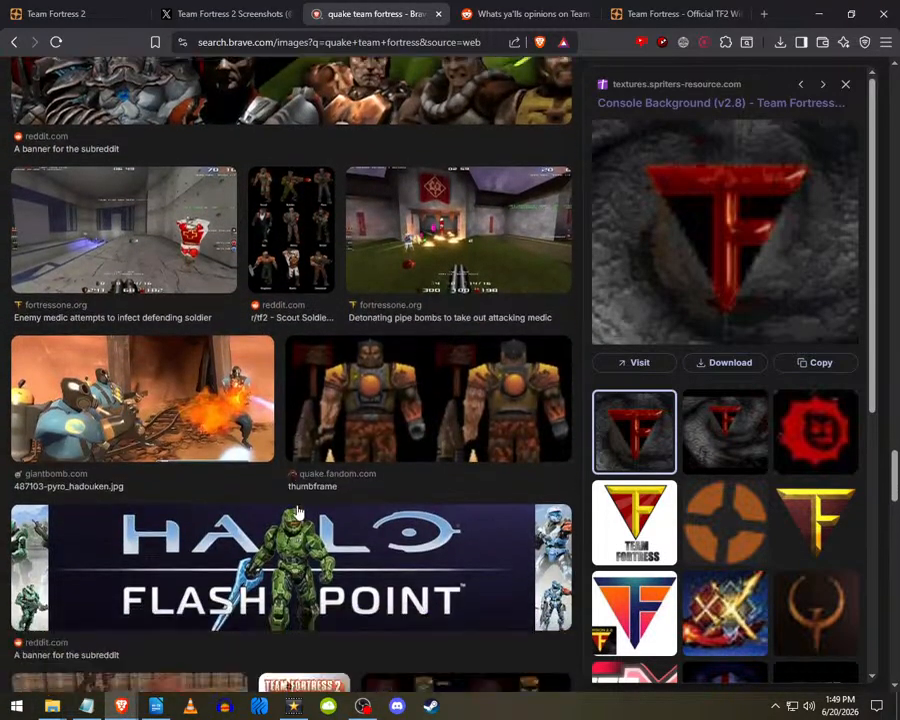
{"action": "scroll", "coordinate": [685, 502], "scroll_direction": "down", "scroll_amount": 5}
{"action": "scroll", "coordinate": [309, 514], "scroll_direction": "down", "scroll_amount": 4}
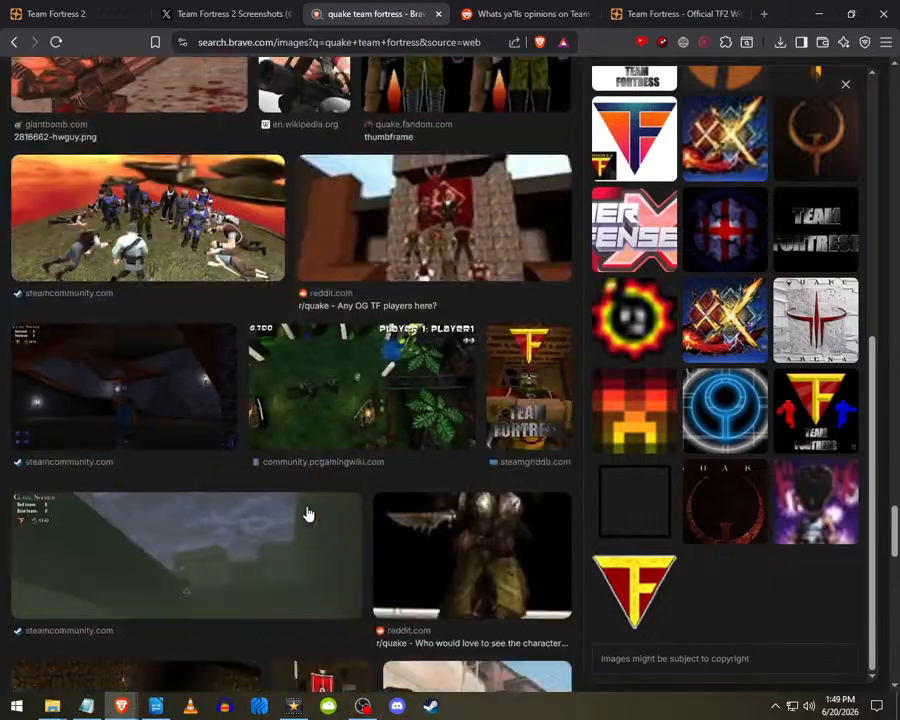
{"action": "scroll", "coordinate": [309, 514], "scroll_direction": "up", "scroll_amount": 15}
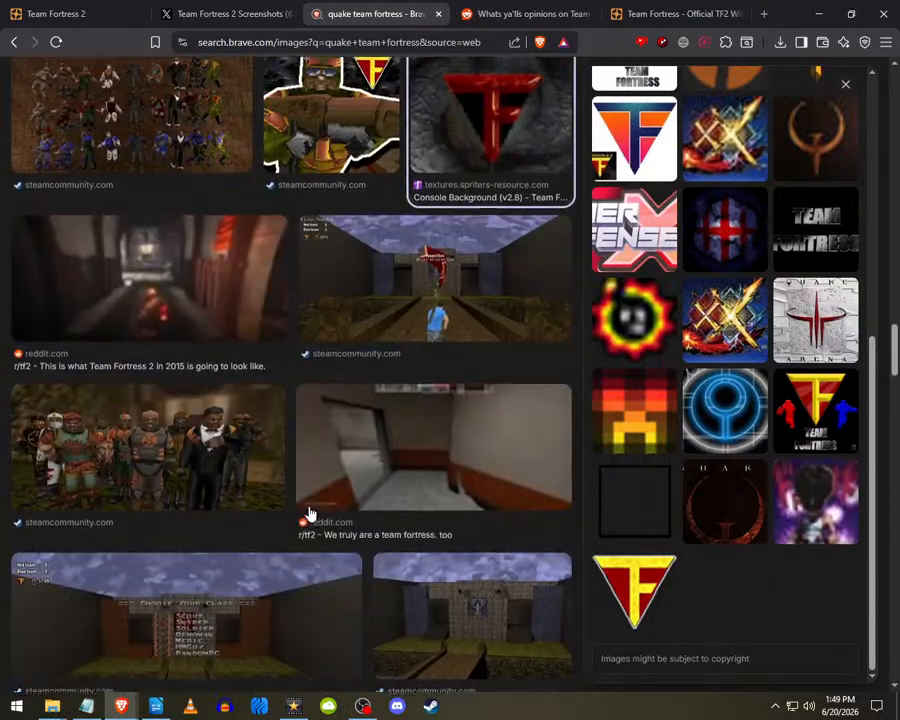
{"action": "scroll", "coordinate": [309, 513], "scroll_direction": "up", "scroll_amount": 15}
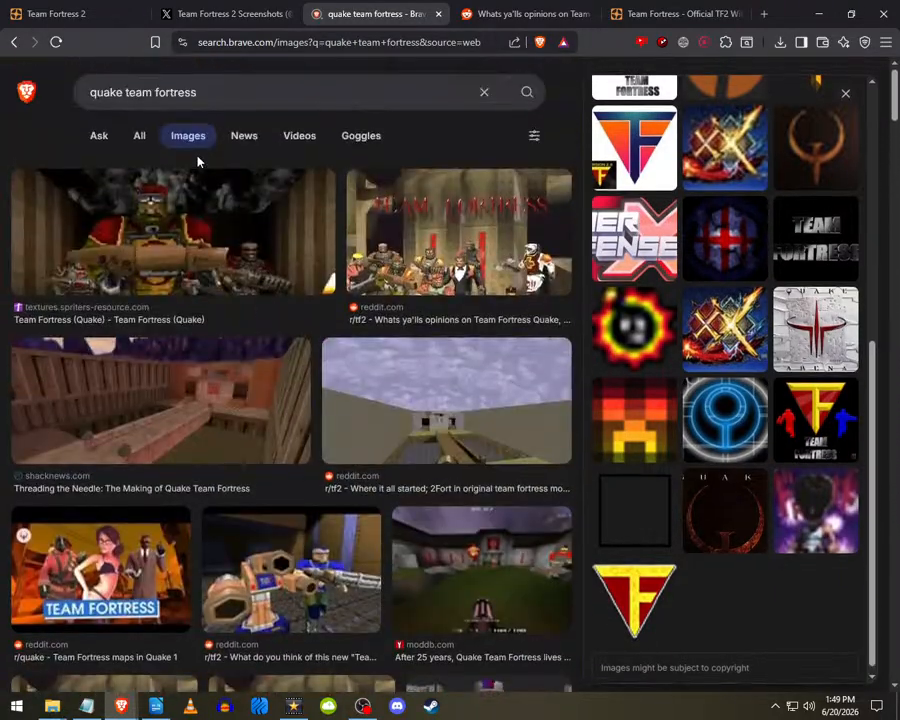
- Search images for "quake team fortress wallpaper" and look through the results for a suitable background
{"action": "left_click", "coordinate": [227, 94]}
{"action": "type", "text": "wallpaper"}
{"action": "key", "text": "Return"}
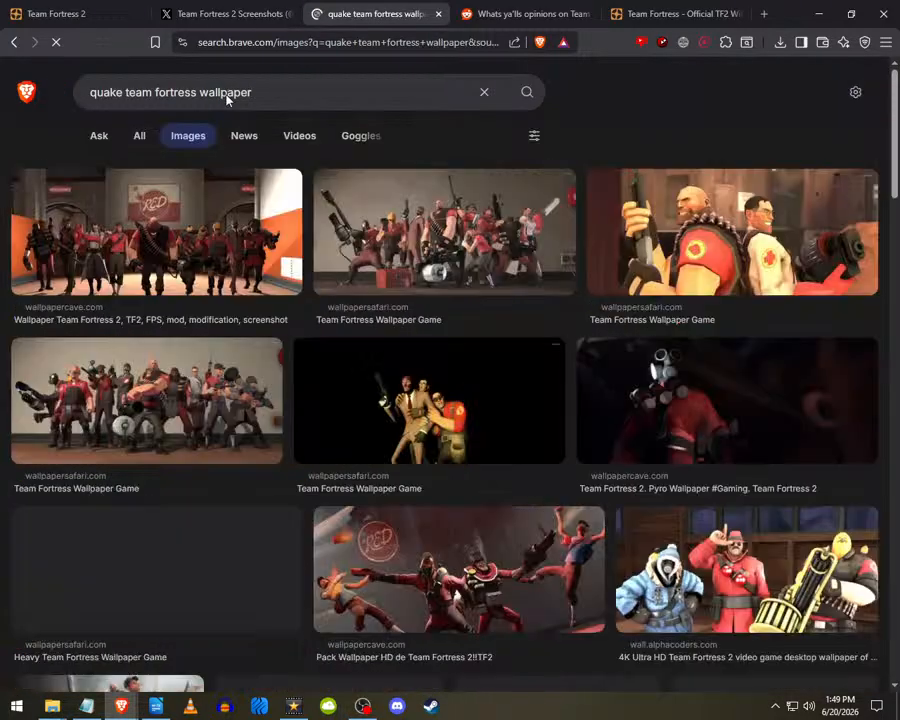
{"action": "scroll", "coordinate": [418, 221], "scroll_direction": "down", "scroll_amount": 2}
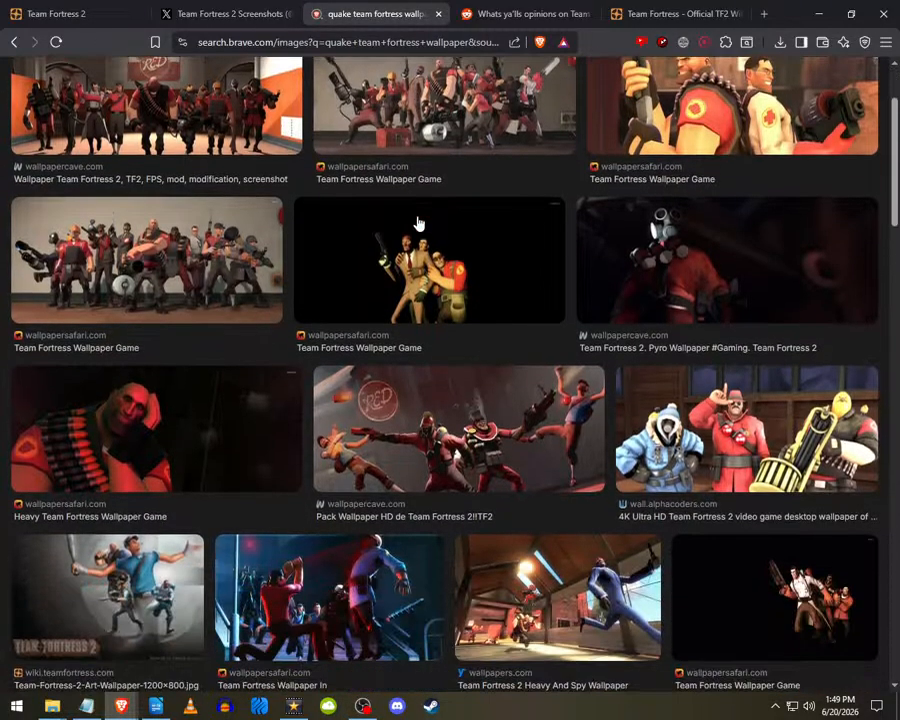
{"action": "scroll", "coordinate": [416, 220], "scroll_direction": "down", "scroll_amount": 3}
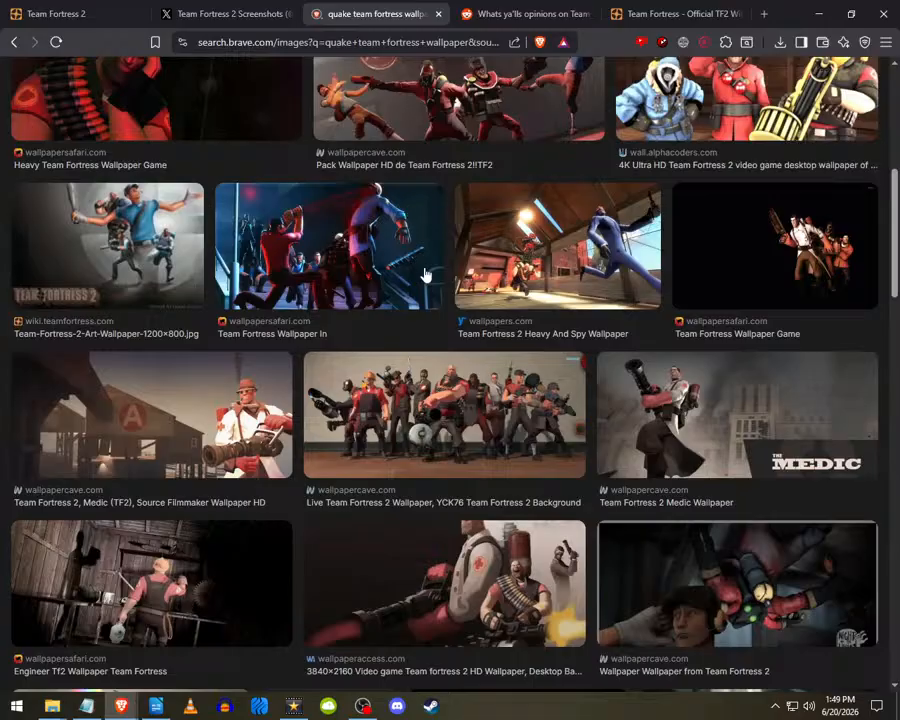
{"action": "scroll", "coordinate": [424, 276], "scroll_direction": "down", "scroll_amount": 3}
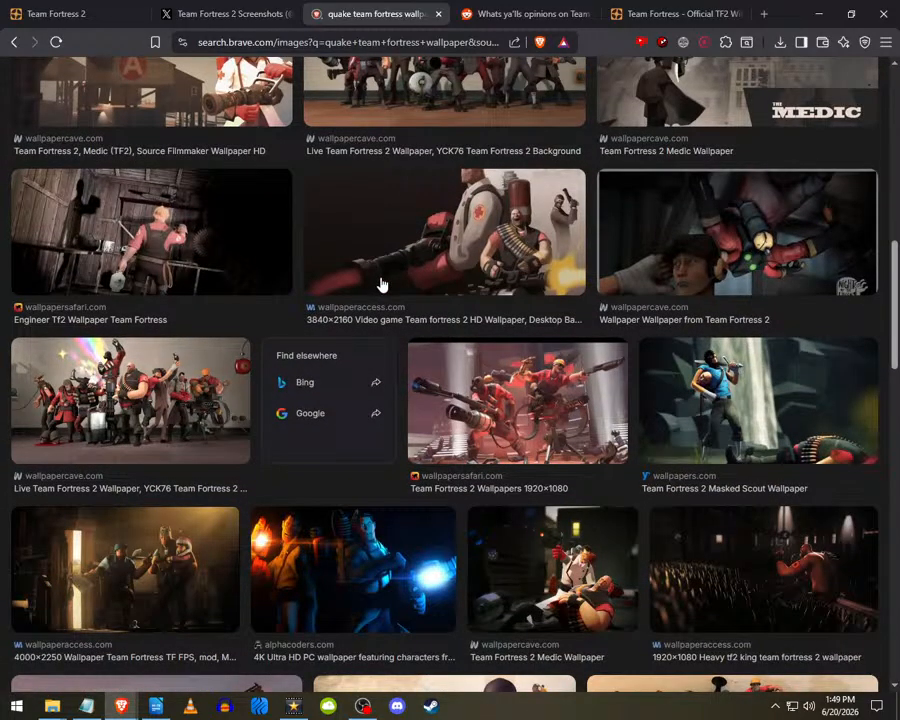
{"action": "scroll", "coordinate": [380, 283], "scroll_direction": "down", "scroll_amount": 2}
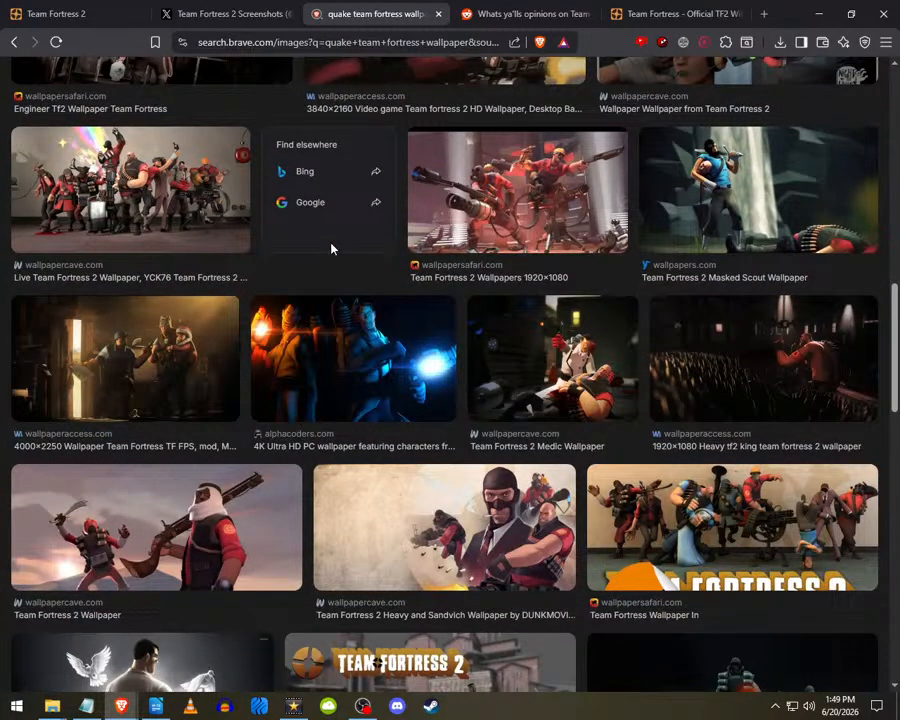
- Go to the wiki's Team Fortress article gallery, open QTF_promo_image.png in its own tab and close the image viewer
{"action": "scroll", "coordinate": [331, 249], "scroll_direction": "down", "scroll_amount": 4}
{"action": "scroll", "coordinate": [390, 327], "scroll_direction": "down", "scroll_amount": 2}
{"action": "left_click", "coordinate": [530, 14]}
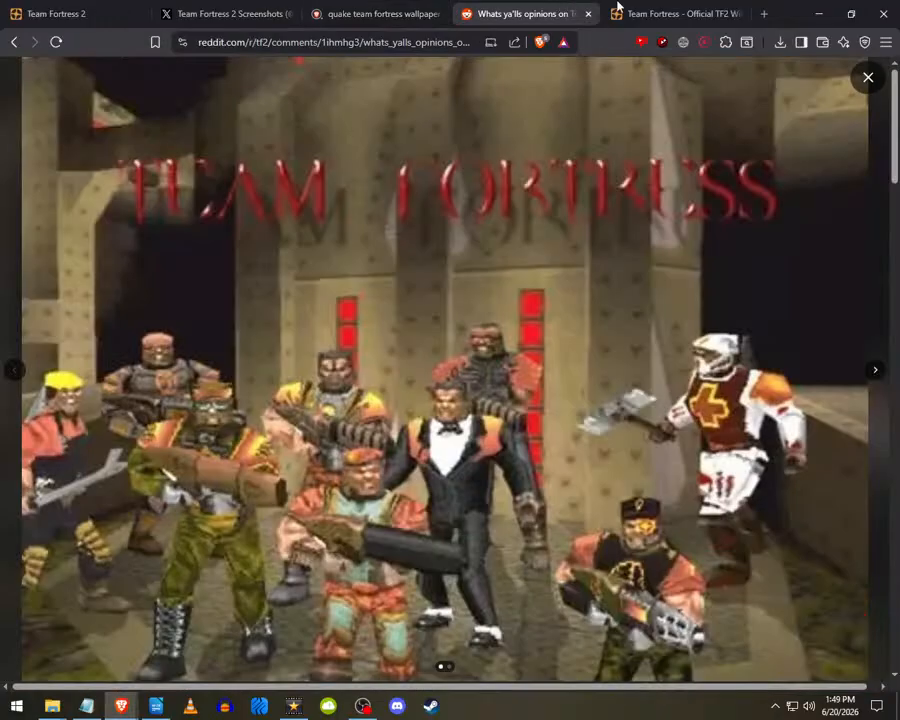
{"action": "left_click", "coordinate": [657, 10]}
{"action": "scroll", "coordinate": [600, 307], "scroll_direction": "down", "scroll_amount": 20}
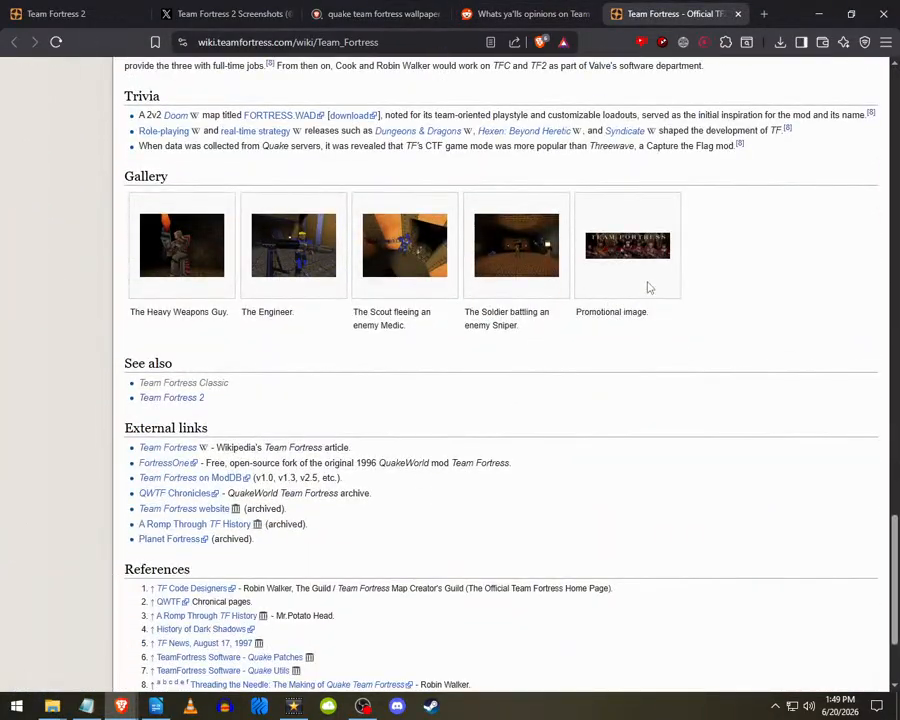
{"action": "left_click", "coordinate": [647, 255]}
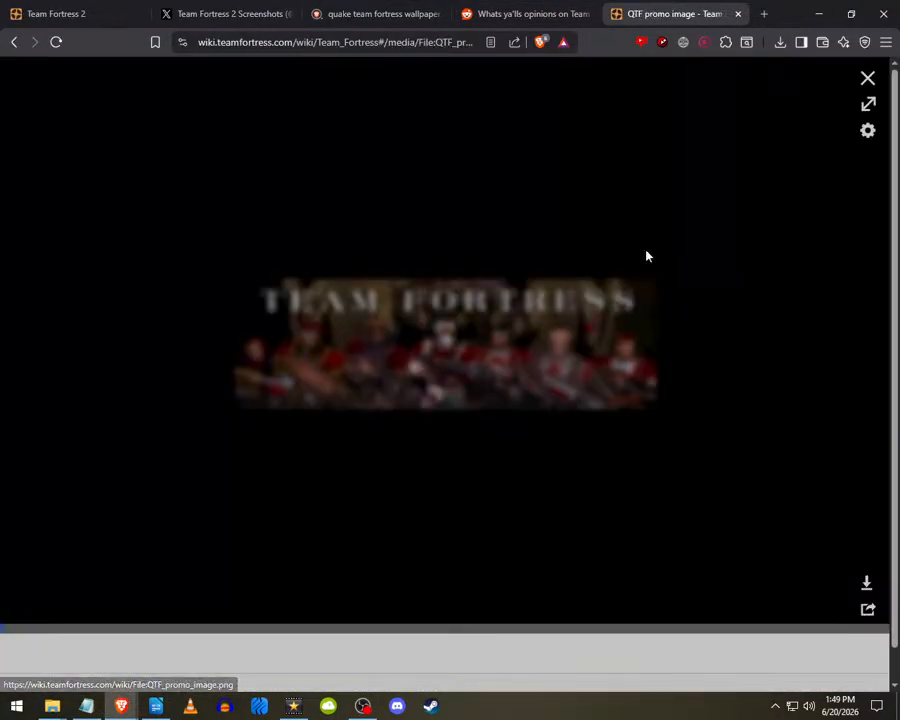
{"action": "right_click", "coordinate": [523, 339]}
{"action": "left_click", "coordinate": [580, 355]}
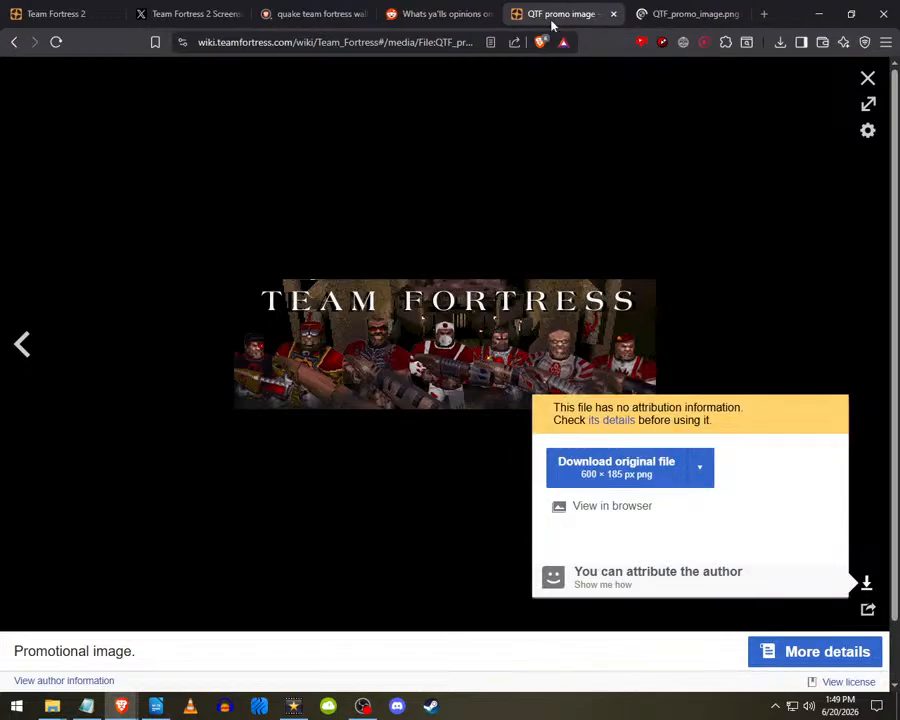
{"action": "left_click", "coordinate": [865, 72]}
{"action": "left_click", "coordinate": [680, 13]}
{"action": "left_click", "coordinate": [560, 13]}
{"action": "left_click", "coordinate": [870, 77]}
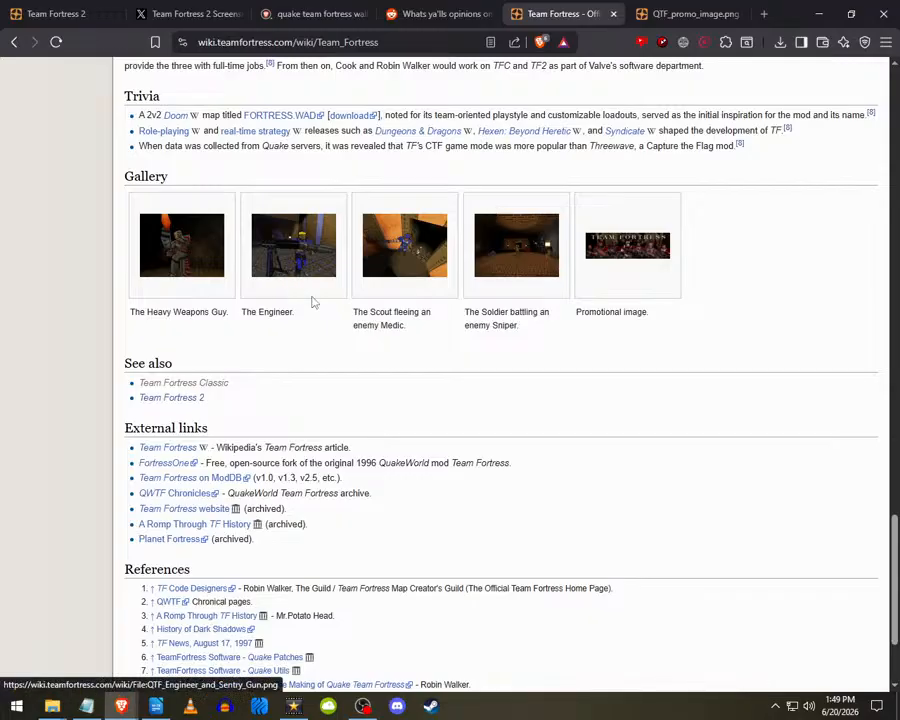
- Open the Team Fortress title image in the wiki article and save it as Tf1-1.jpeg in the Pictures folder
{"action": "scroll", "coordinate": [698, 421], "scroll_direction": "down", "scroll_amount": 2}
{"action": "scroll", "coordinate": [708, 476], "scroll_direction": "up", "scroll_amount": 20}
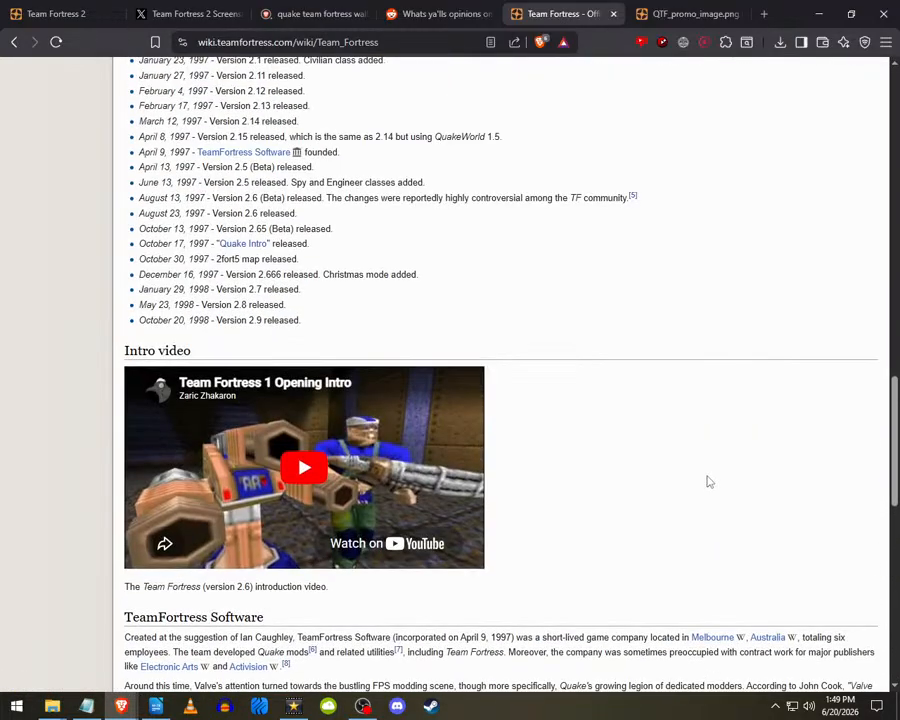
{"action": "scroll", "coordinate": [645, 502], "scroll_direction": "up", "scroll_amount": 5}
{"action": "left_click", "coordinate": [768, 238]}
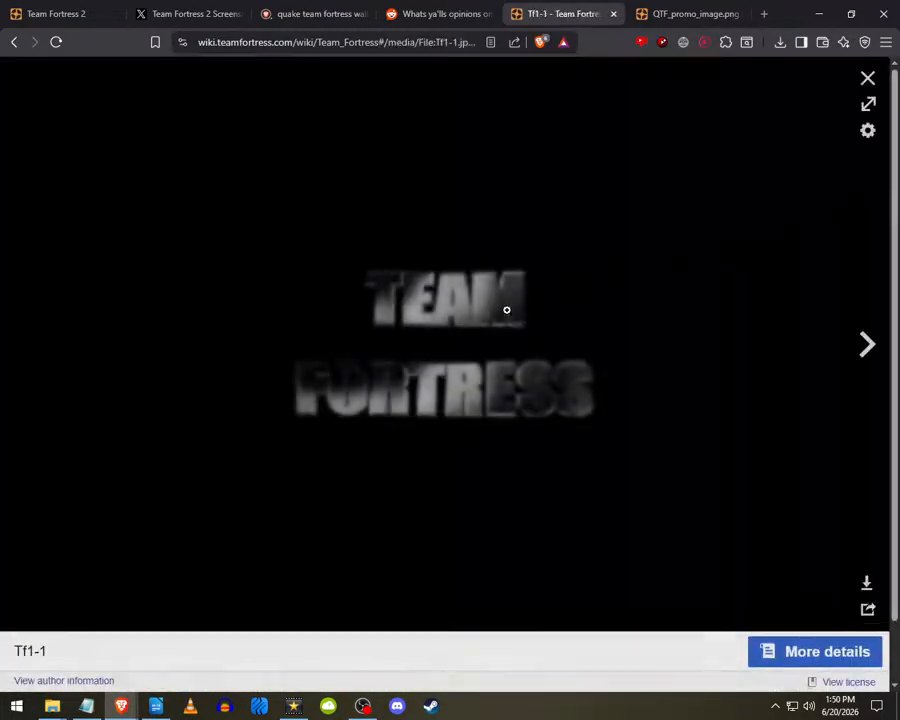
{"action": "right_click", "coordinate": [472, 321]}
{"action": "left_click", "coordinate": [517, 356]}
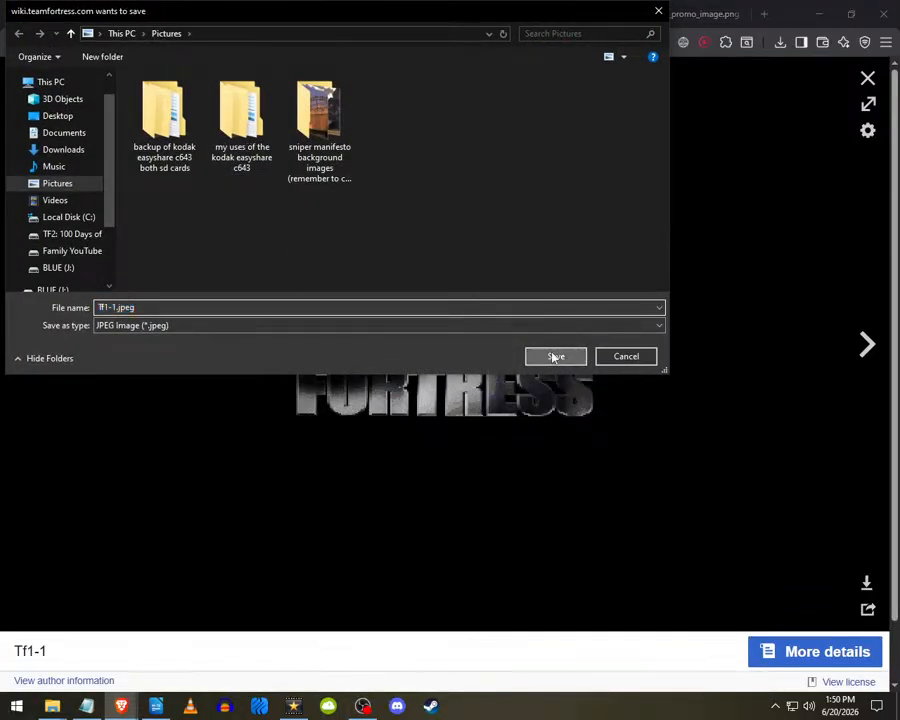
{"action": "left_click", "coordinate": [553, 356]}
- Save QTF_promo_image.png to the Pictures folder, show it in File Explorer and look over the downloaded images there
{"action": "right_click", "coordinate": [466, 333]}
{"action": "left_click", "coordinate": [490, 361]}
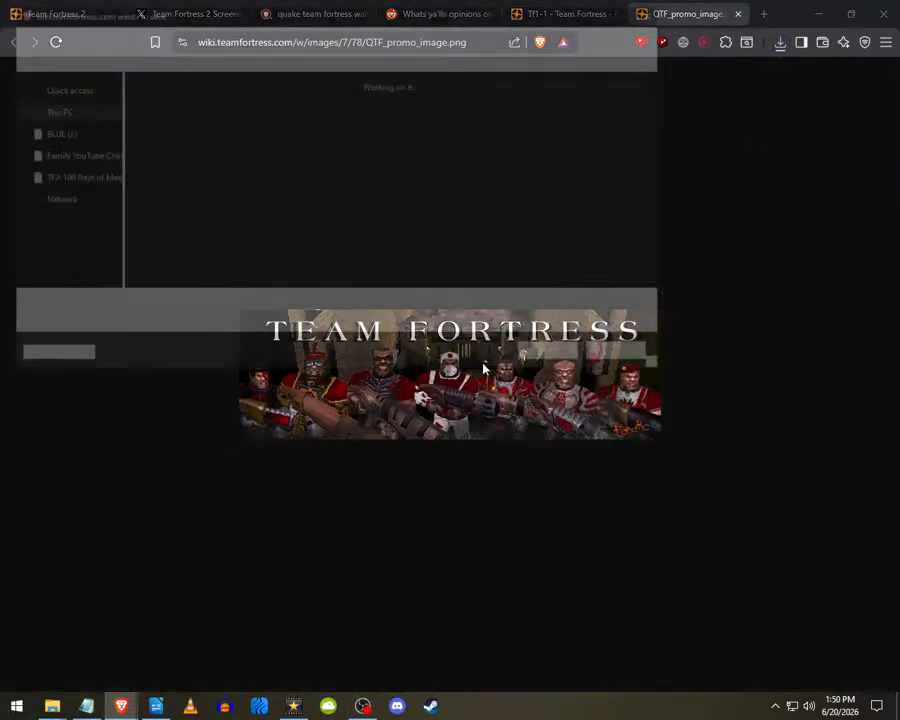
{"action": "left_click", "coordinate": [563, 360]}
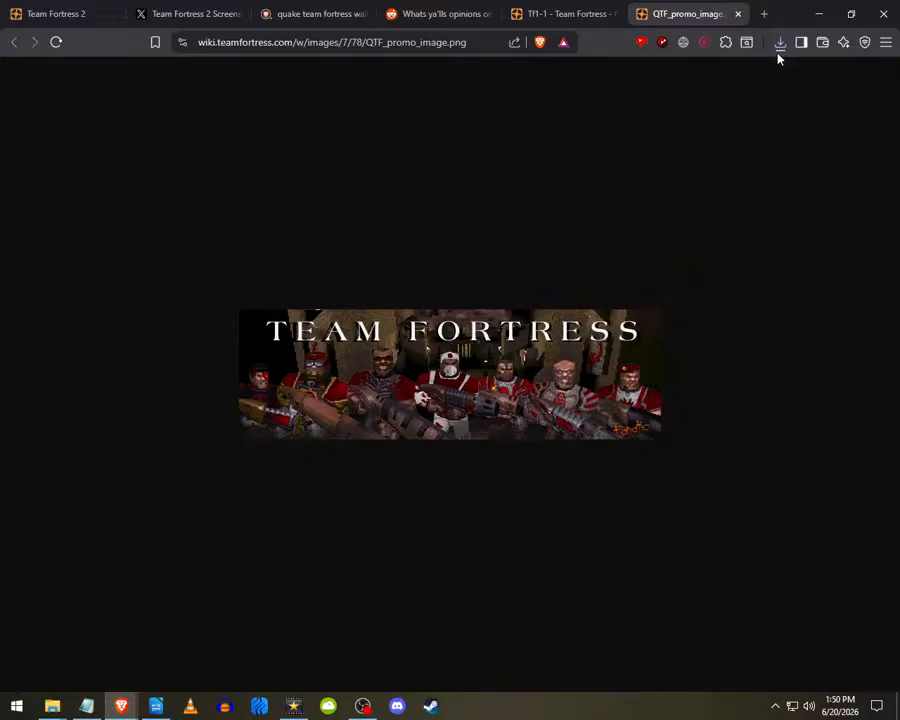
{"action": "left_click", "coordinate": [780, 43]}
{"action": "left_click", "coordinate": [702, 103]}
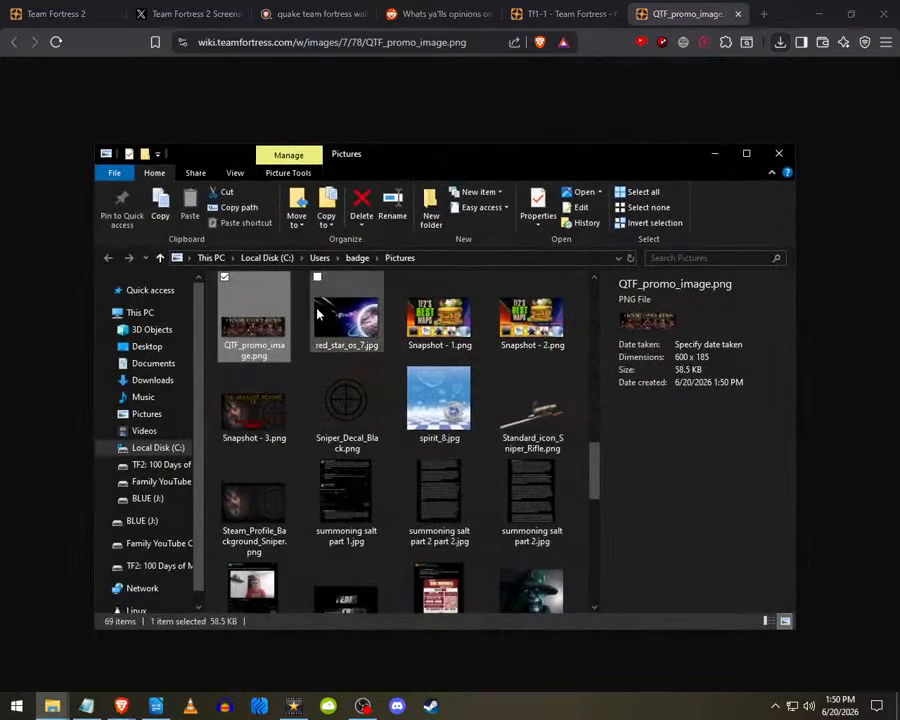
{"action": "scroll", "coordinate": [530, 435], "scroll_direction": "down", "scroll_amount": 2}
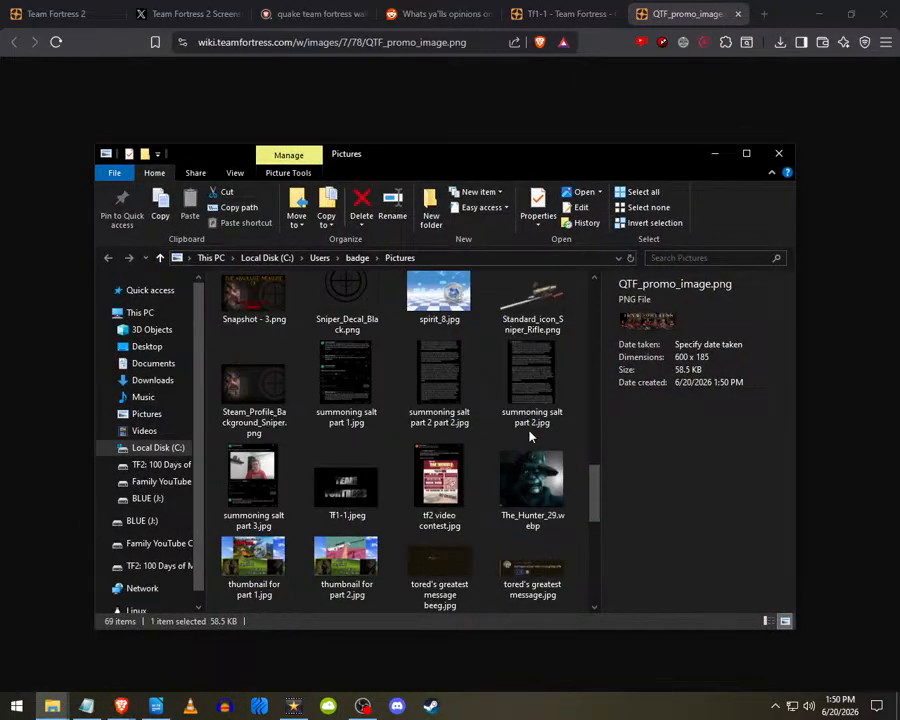
{"action": "scroll", "coordinate": [530, 435], "scroll_direction": "down", "scroll_amount": 5}
{"action": "scroll", "coordinate": [370, 547], "scroll_direction": "up", "scroll_amount": 10}
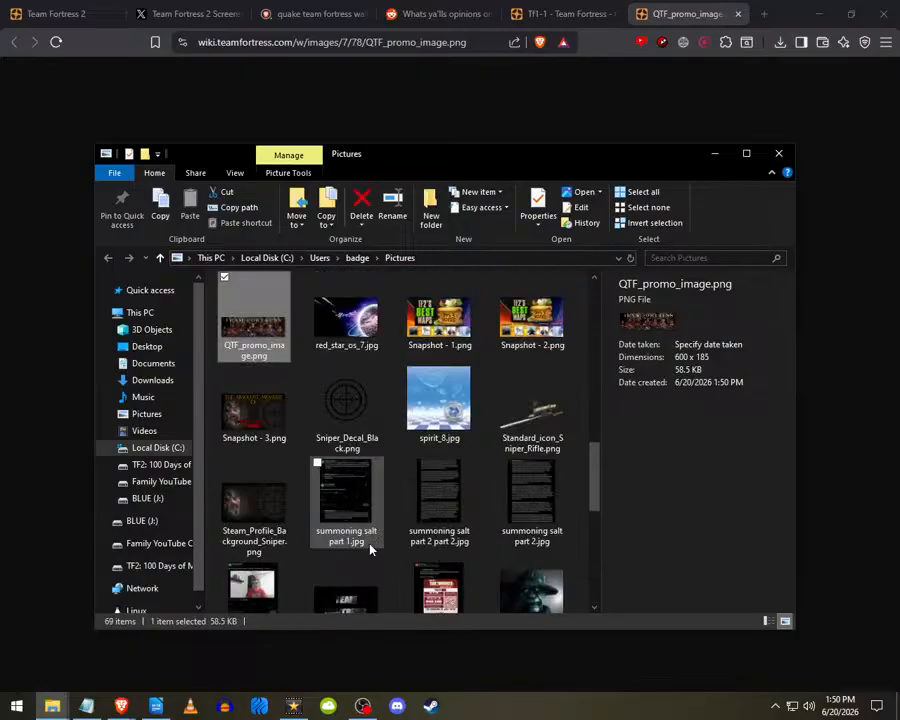
{"action": "scroll", "coordinate": [369, 548], "scroll_direction": "down", "scroll_amount": 4}
{"action": "scroll", "coordinate": [370, 548], "scroll_direction": "down", "scroll_amount": 3}
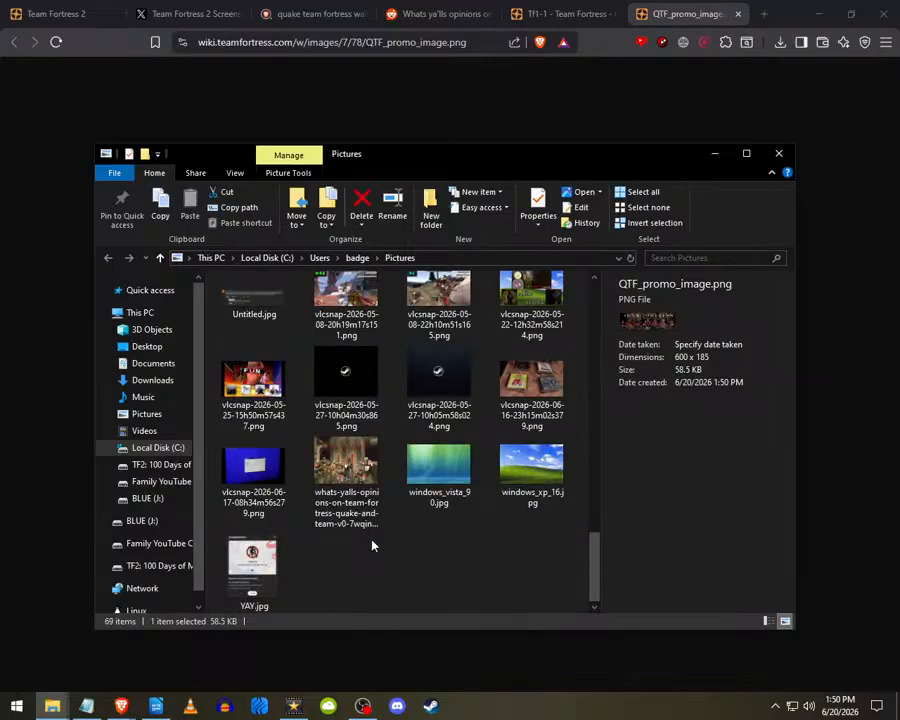
- Switch to VideoPad, leave the backgrounds folder and import QTF_promo_image.png from the Pictures folder into the main image bin
{"action": "left_click", "coordinate": [299, 706]}
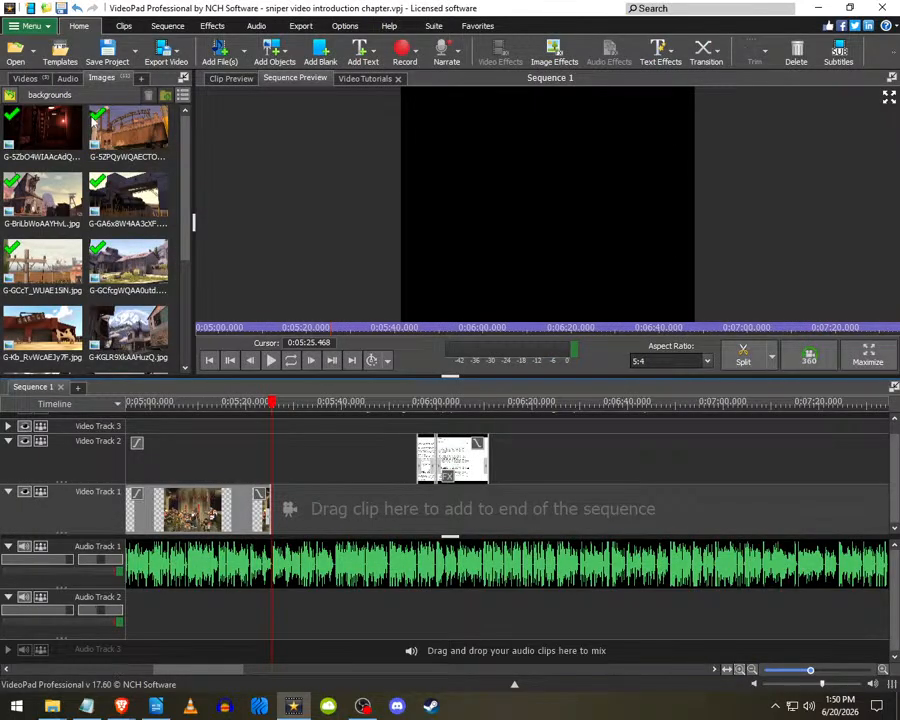
{"action": "left_click", "coordinate": [9, 96]}
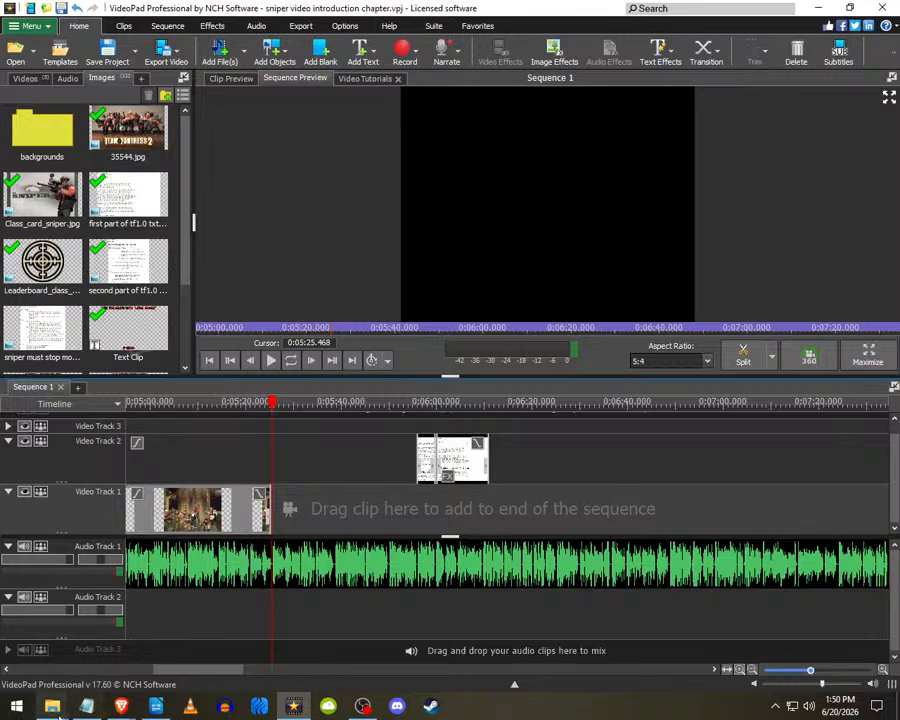
{"action": "mouse_move", "coordinate": [52, 706]}
{"action": "left_click", "coordinate": [234, 630]}
{"action": "scroll", "coordinate": [278, 450], "scroll_direction": "up", "scroll_amount": 3}
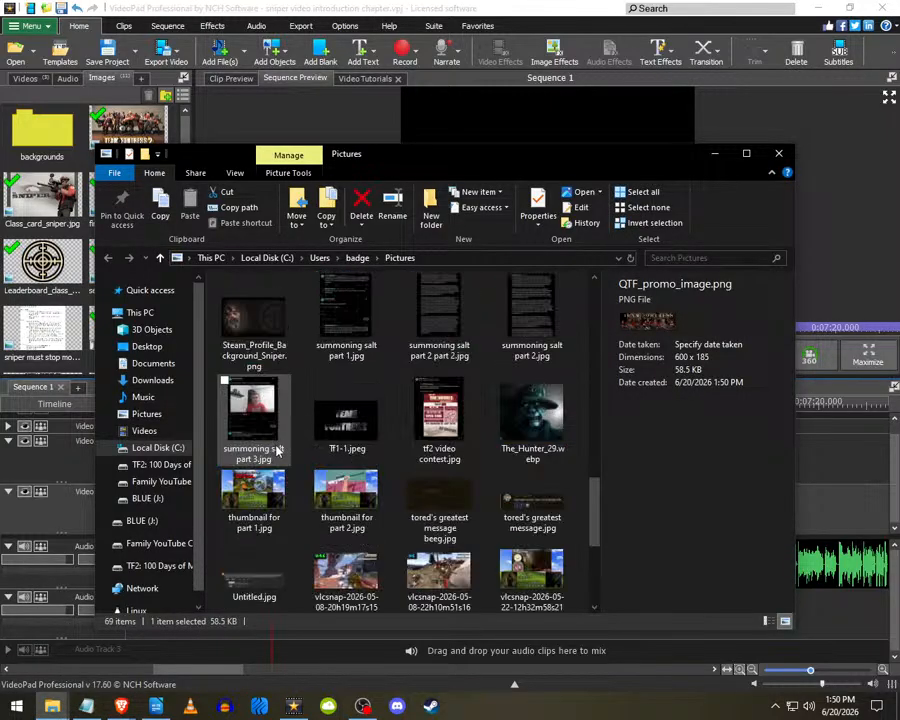
{"action": "scroll", "coordinate": [300, 496], "scroll_direction": "up", "scroll_amount": 4}
{"action": "left_click_drag", "start_coordinate": [269, 423], "coordinate": [61, 303]}
- Find Tf1-1.jpeg in the Pictures folder, import it into the image bin and close File Explorer
{"action": "scroll", "coordinate": [330, 300], "scroll_direction": "up", "scroll_amount": 5}
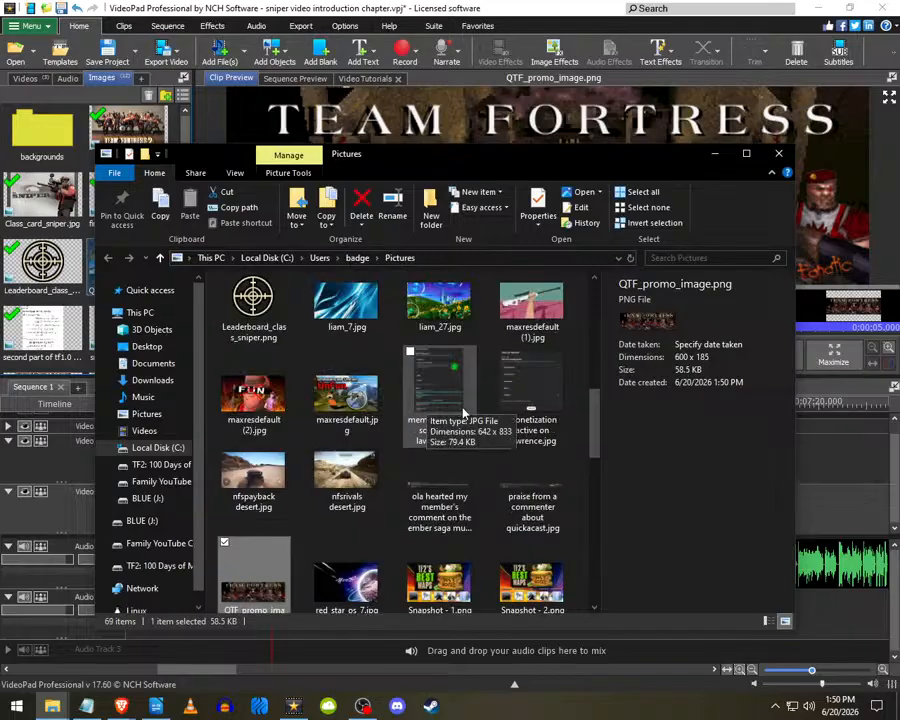
{"action": "scroll", "coordinate": [469, 417], "scroll_direction": "down", "scroll_amount": 4}
{"action": "scroll", "coordinate": [469, 417], "scroll_direction": "down", "scroll_amount": 8}
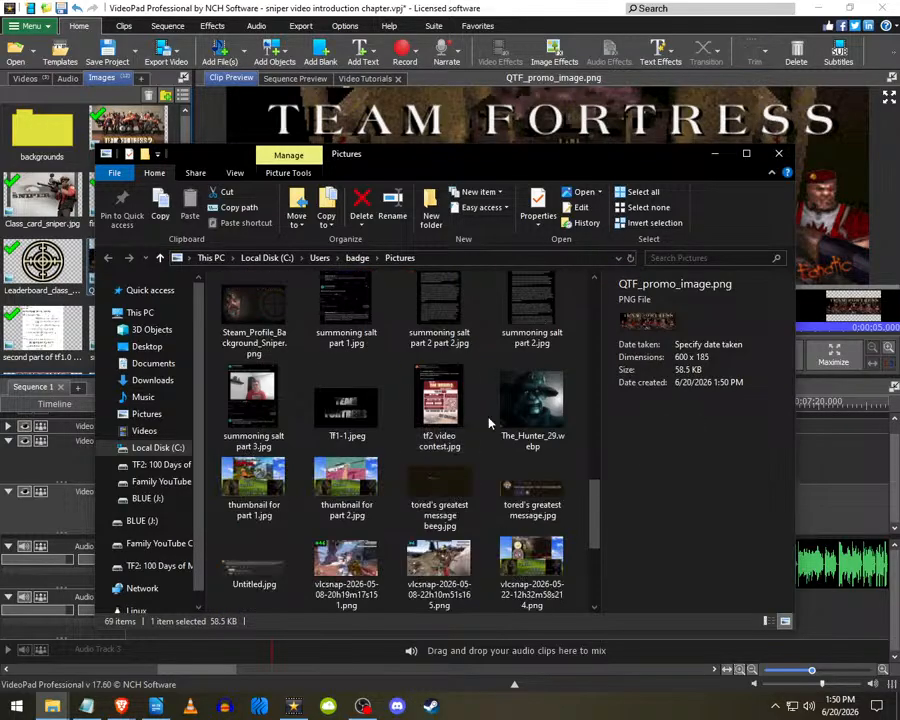
{"action": "scroll", "coordinate": [306, 451], "scroll_direction": "up", "scroll_amount": 3}
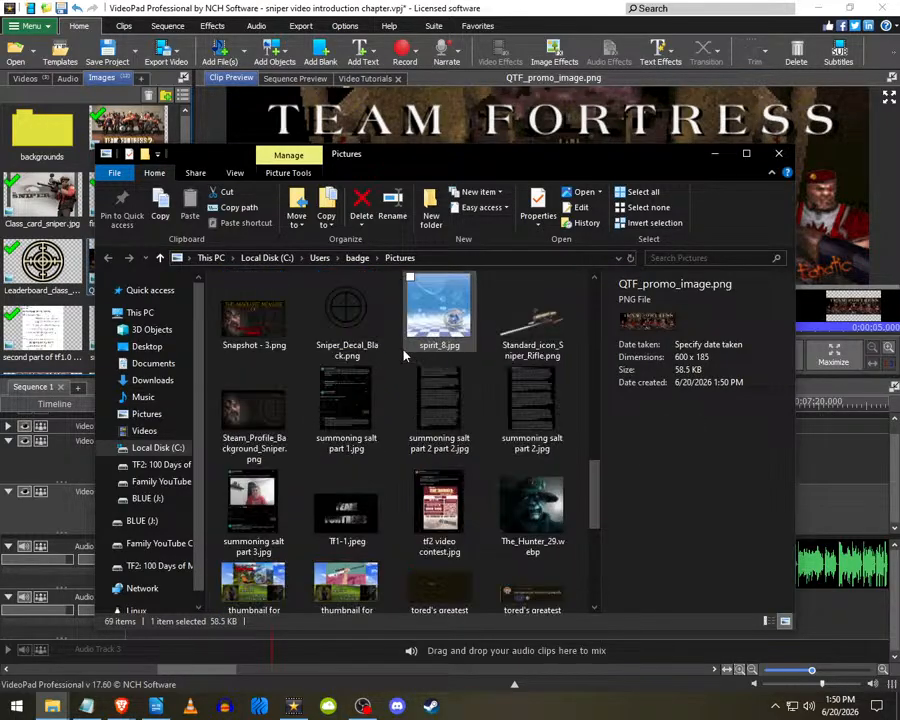
{"action": "scroll", "coordinate": [295, 446], "scroll_direction": "up", "scroll_amount": 2}
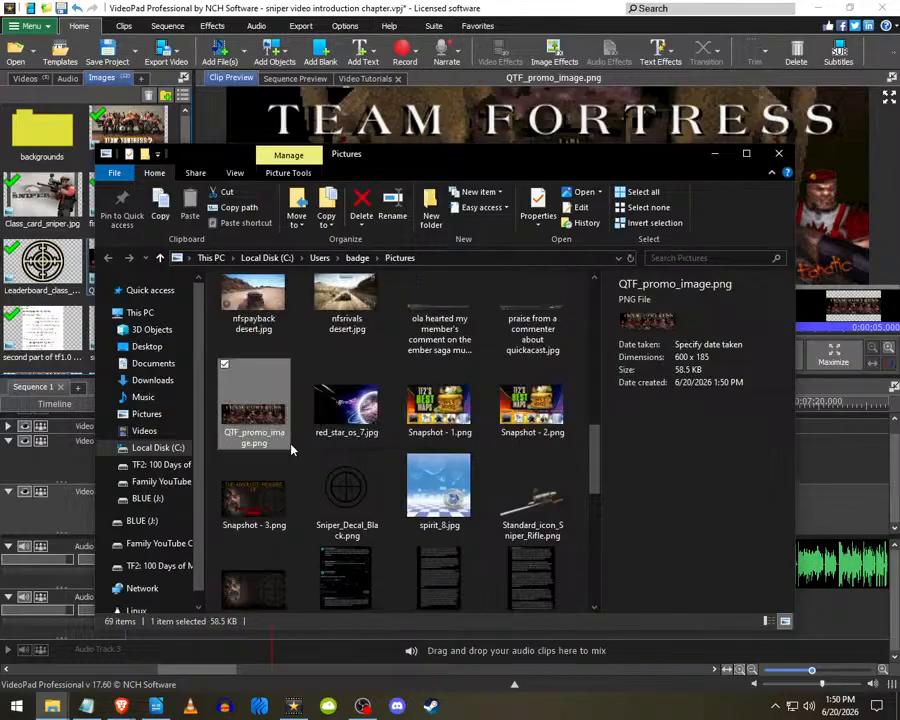
{"action": "scroll", "coordinate": [281, 432], "scroll_direction": "down", "scroll_amount": 2}
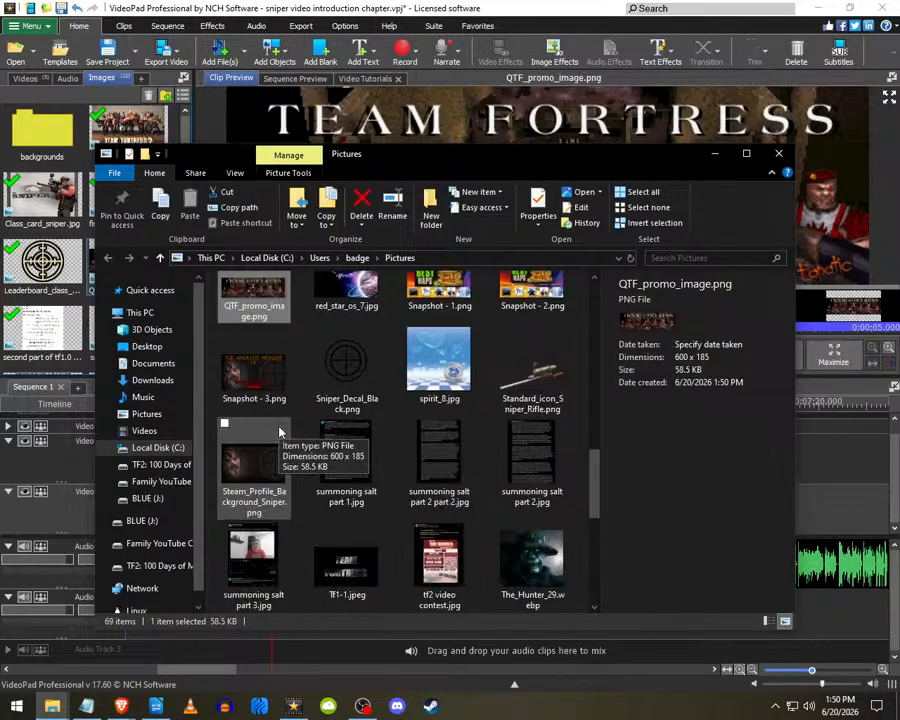
{"action": "scroll", "coordinate": [285, 450], "scroll_direction": "up", "scroll_amount": 6}
{"action": "scroll", "coordinate": [288, 468], "scroll_direction": "down", "scroll_amount": 9}
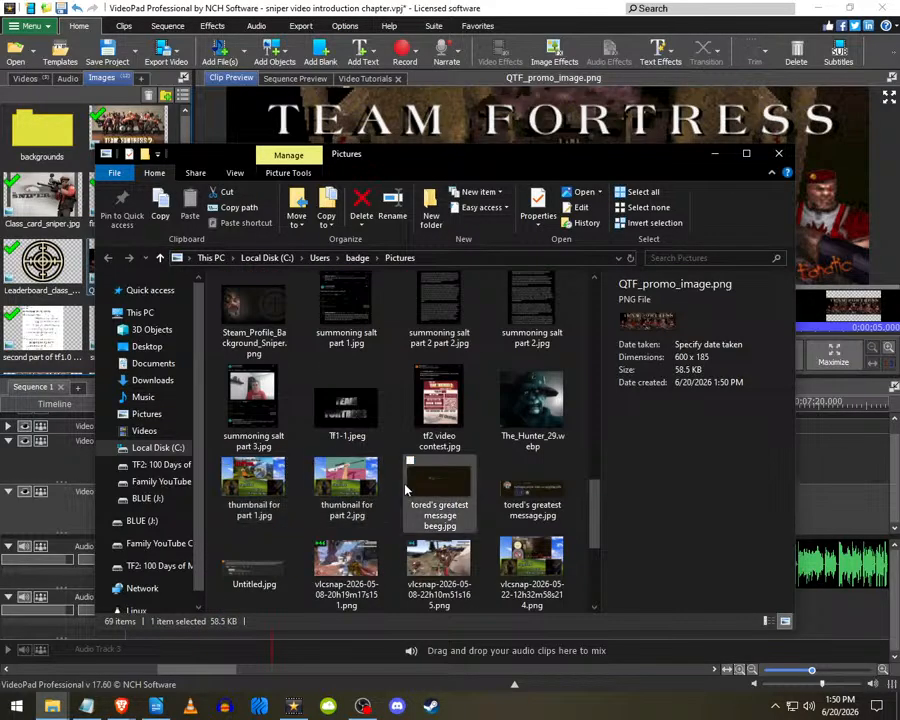
{"action": "left_click", "coordinate": [346, 402]}
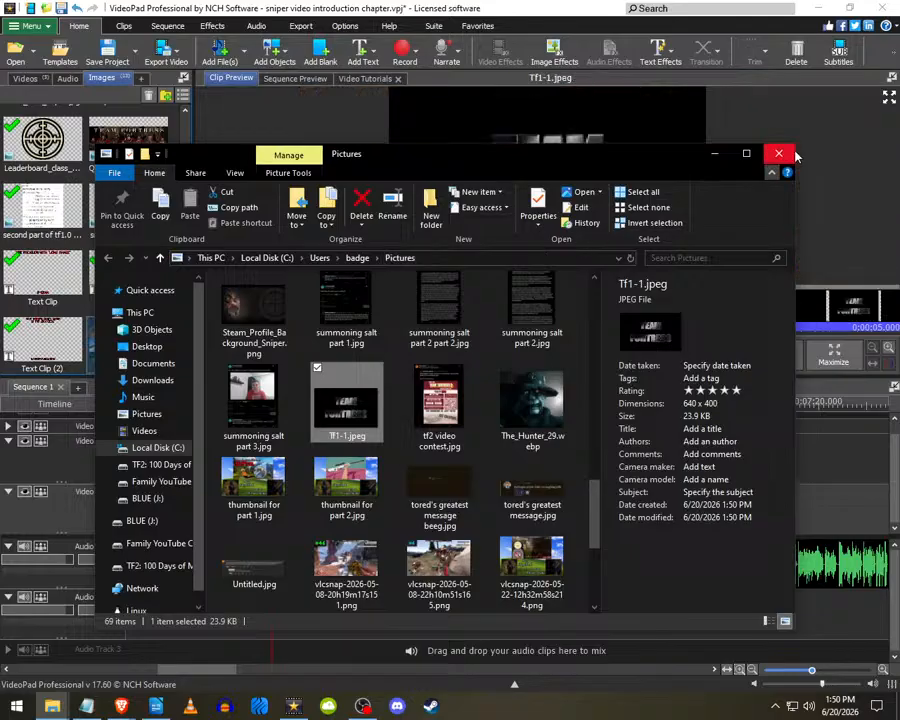
{"action": "left_click", "coordinate": [779, 153]}
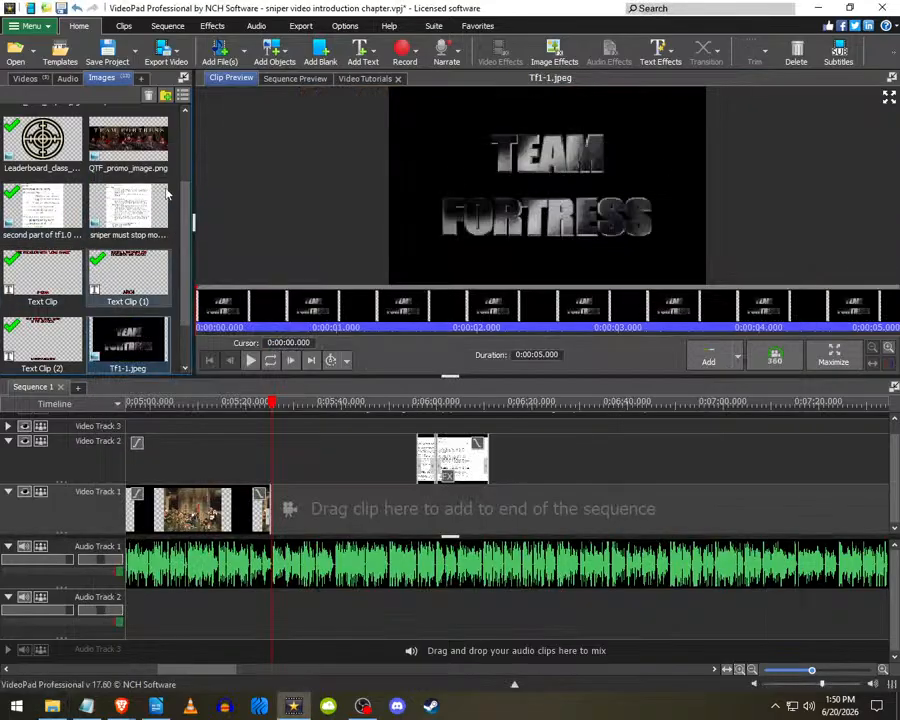
- Preview the two imported images and place Tf1-1.jpeg at the end of Video Track 1, at about 0:05:25
{"action": "left_click", "coordinate": [150, 141]}
{"action": "left_click", "coordinate": [147, 343]}
{"action": "left_click", "coordinate": [128, 140]}
{"action": "scroll", "coordinate": [130, 290], "scroll_direction": "up", "scroll_amount": 2}
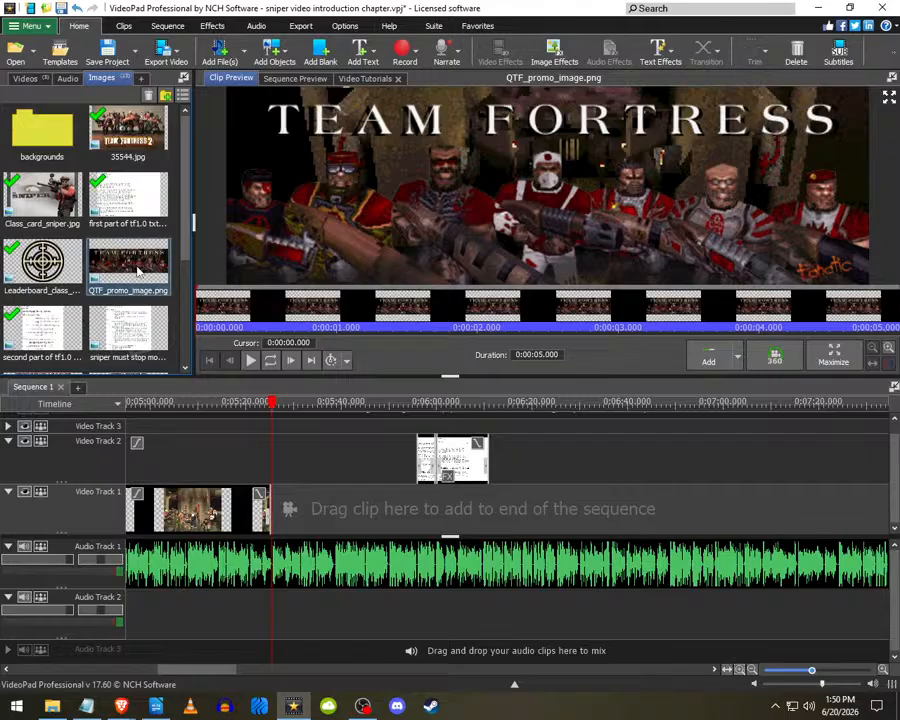
{"action": "scroll", "coordinate": [130, 290], "scroll_direction": "down", "scroll_amount": 3}
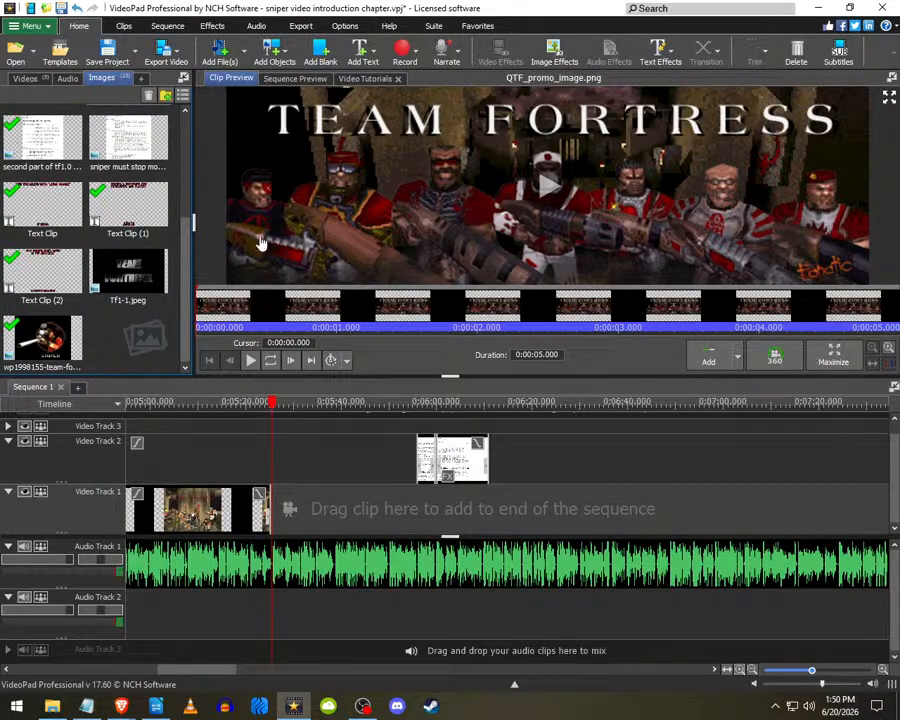
{"action": "left_click_drag", "start_coordinate": [128, 272], "coordinate": [278, 522]}
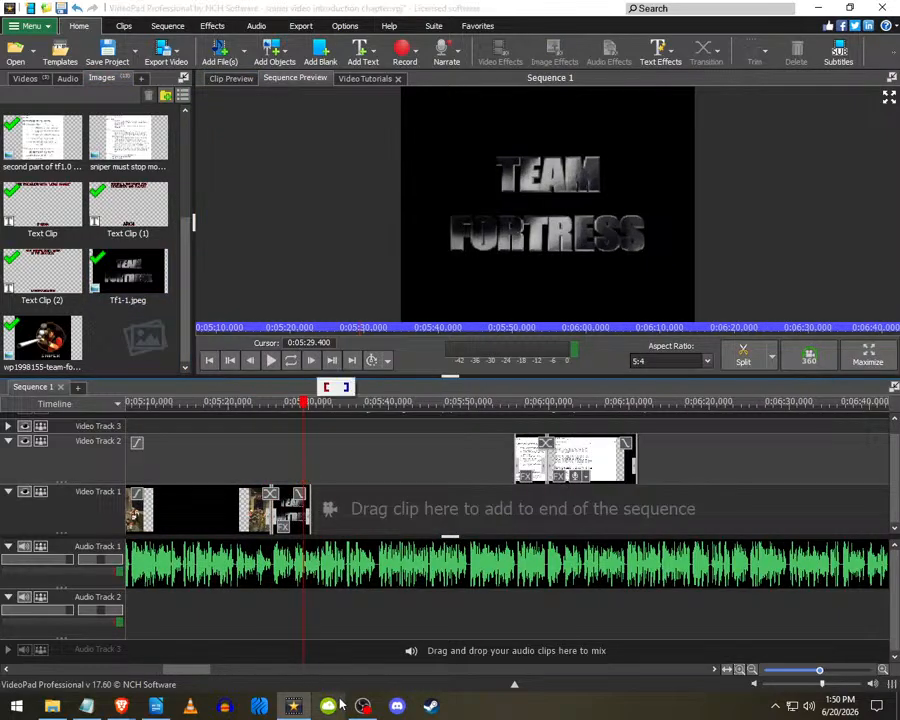
- Play the narration from 0:05:29 and try extending the Tf1-1.jpeg clip on Video Track 1 to about 0:05:38
{"action": "left_click", "coordinate": [362, 705]}
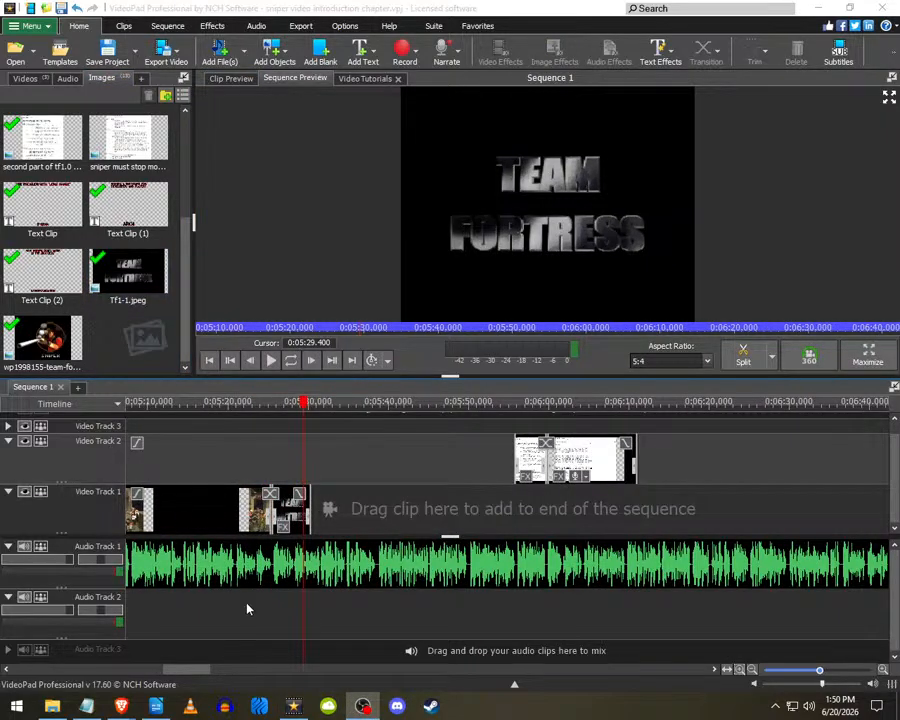
{"action": "left_click", "coordinate": [300, 706]}
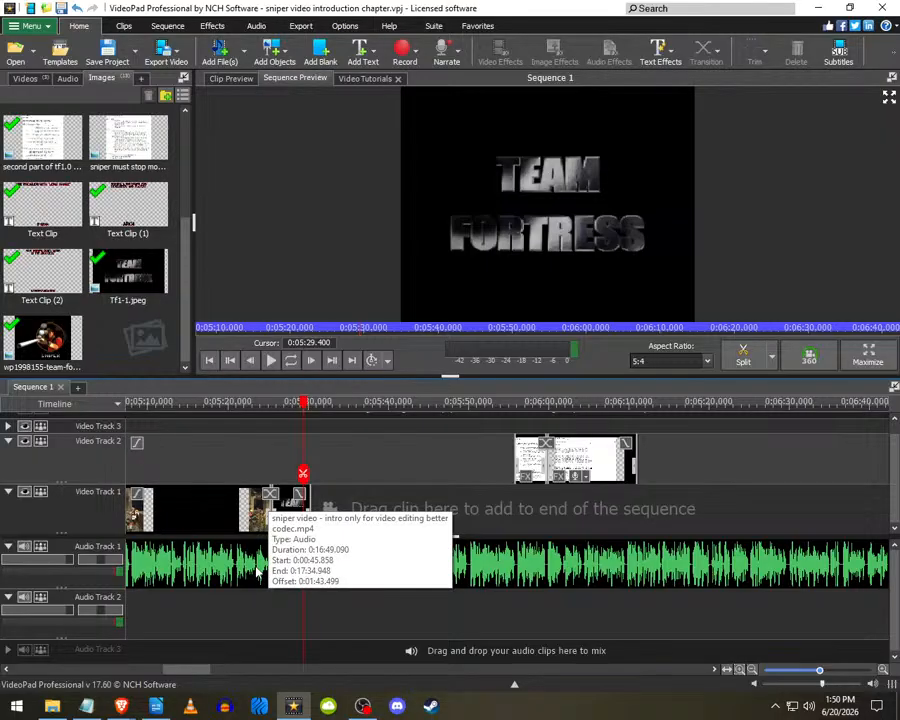
{"action": "key", "text": "space"}
{"action": "scroll", "coordinate": [355, 491], "scroll_direction": "up", "scroll_amount": 3}
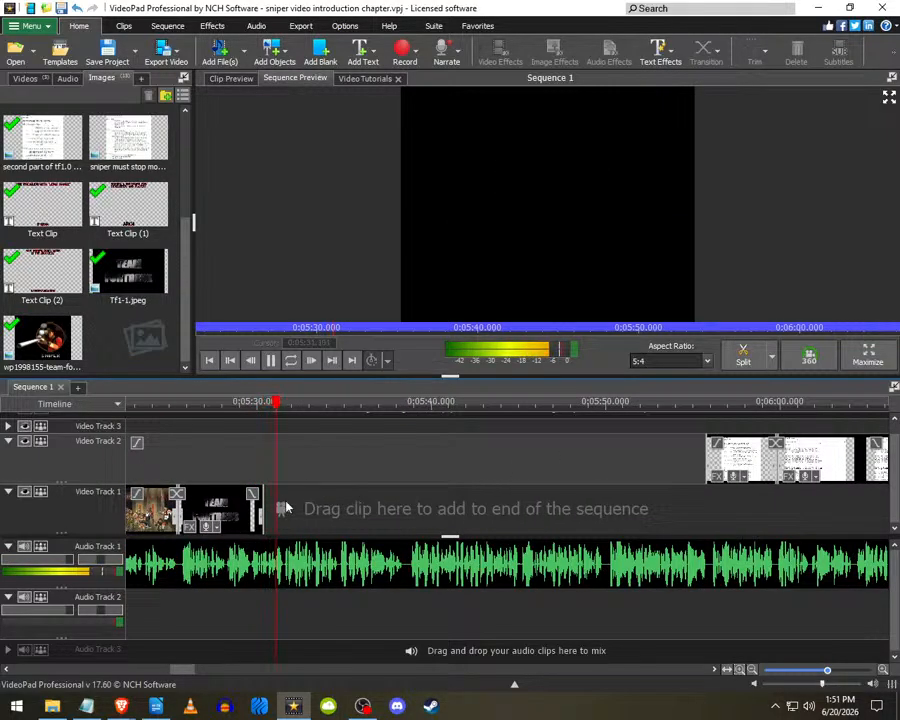
{"action": "left_click", "coordinate": [386, 472]}
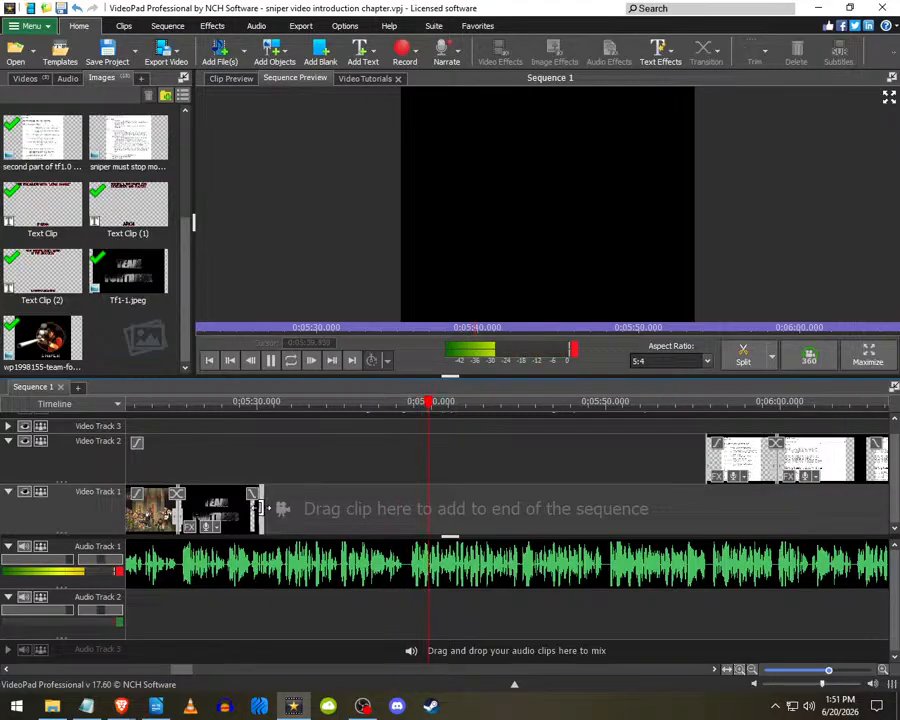
{"action": "left_click_drag", "start_coordinate": [262, 508], "coordinate": [405, 520]}
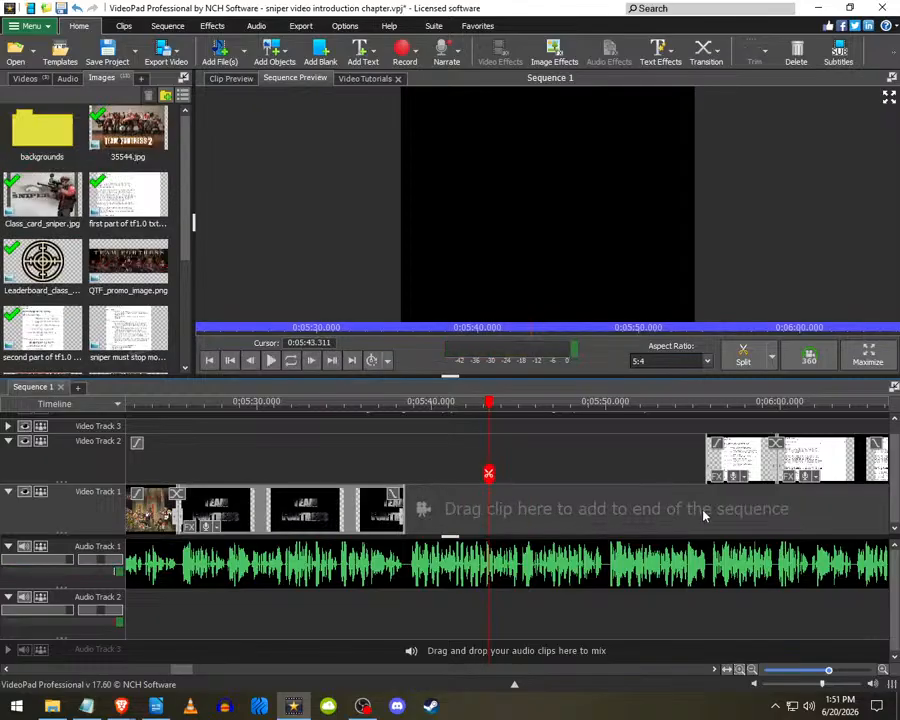
- Check the text page on Video Track 2 near 0:05:57 and shorten the Tf1-1.jpeg clip to end at about 0:05:31
{"action": "left_click", "coordinate": [725, 410]}
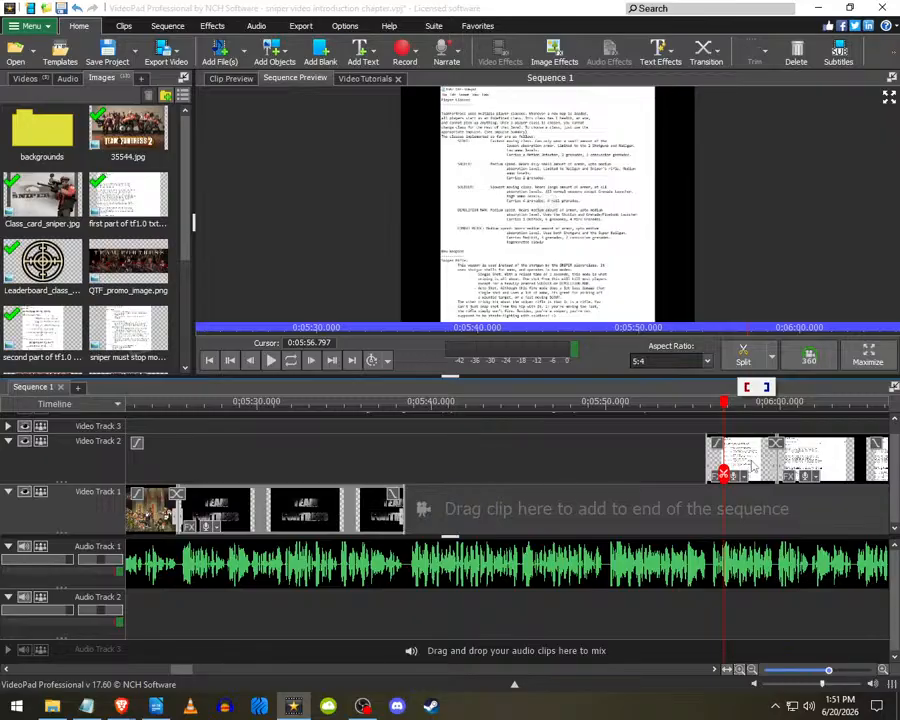
{"action": "left_click_drag", "start_coordinate": [404, 513], "coordinate": [270, 507]}
{"action": "left_click", "coordinate": [432, 473]}
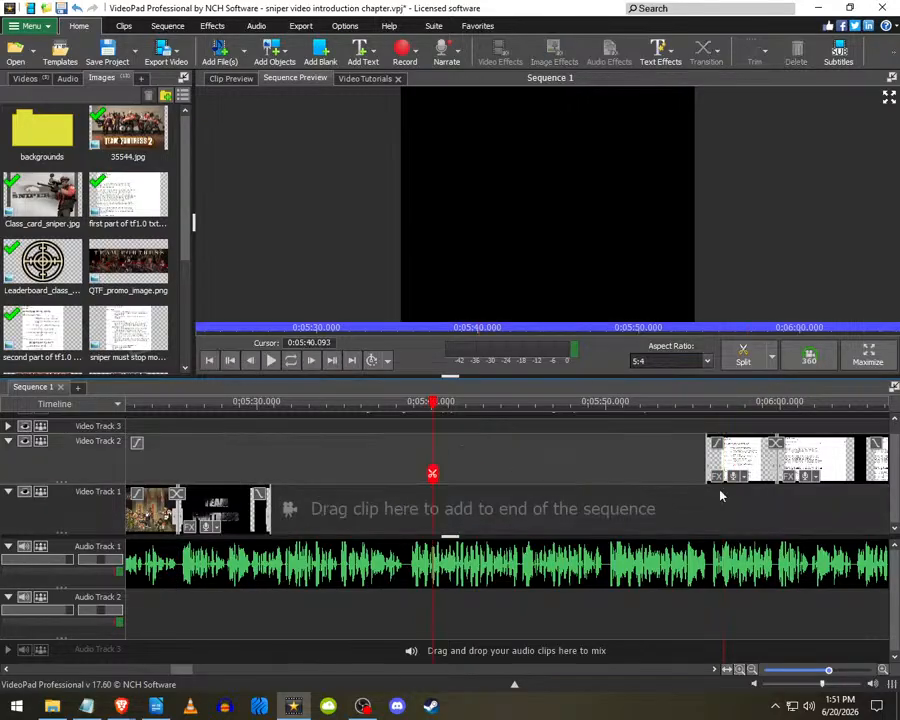
- Play the narration from about 0:05:30 and move the two text pages on Video Track 2 back to back, starting at about 0:05:35
{"action": "left_click", "coordinate": [258, 462]}
{"action": "key", "text": "space"}
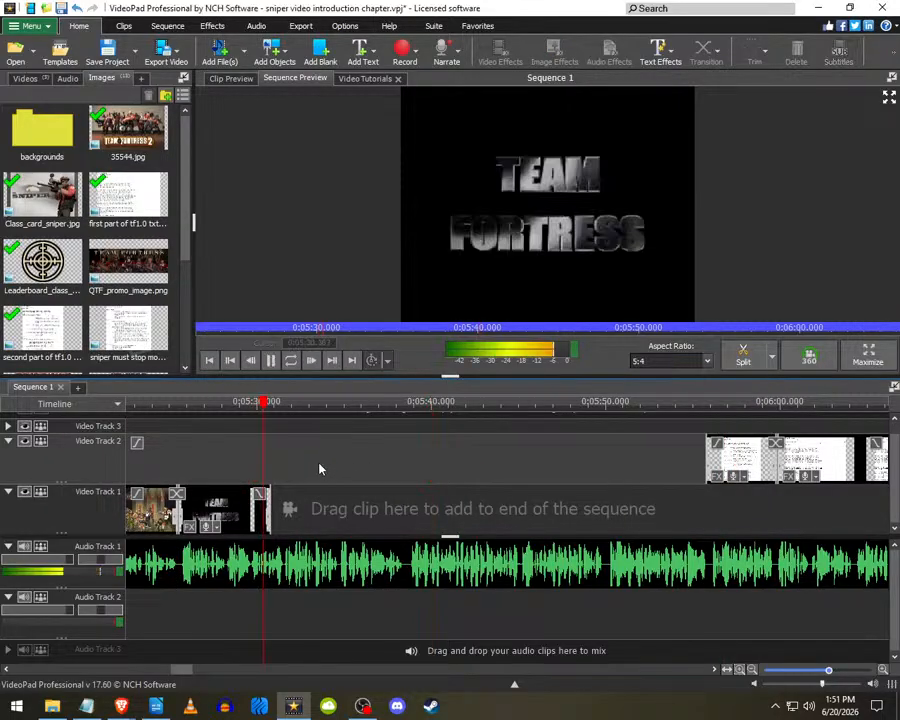
{"action": "scroll", "coordinate": [318, 464], "scroll_direction": "up", "scroll_amount": 3}
{"action": "scroll", "coordinate": [327, 483], "scroll_direction": "down", "scroll_amount": 3}
{"action": "scroll", "coordinate": [400, 514], "scroll_direction": "up", "scroll_amount": 1}
{"action": "left_click_drag", "start_coordinate": [826, 460], "coordinate": [354, 474]}
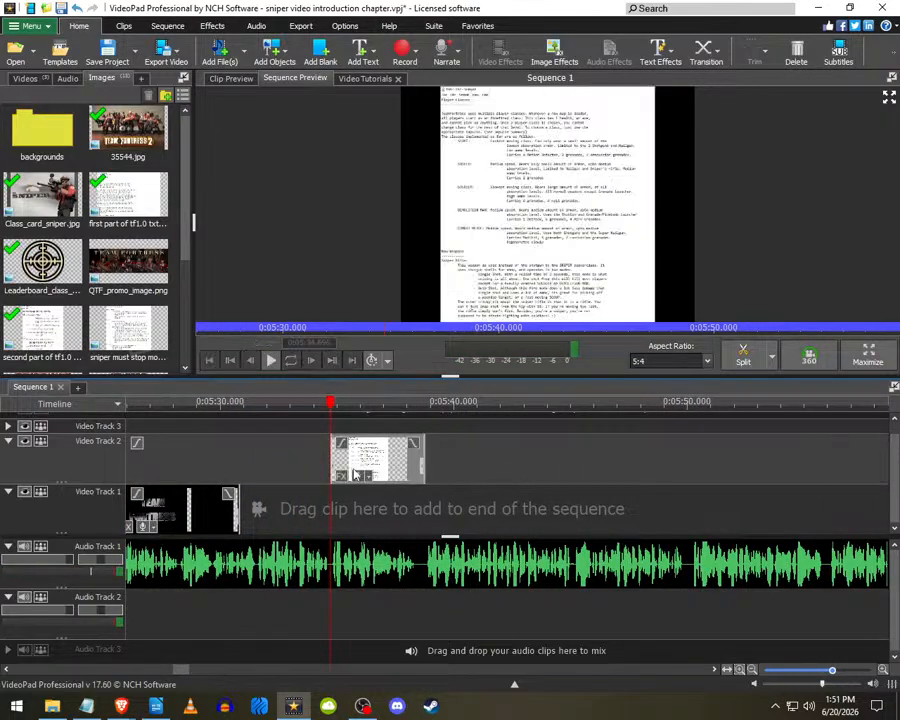
{"action": "scroll", "coordinate": [354, 474], "scroll_direction": "down", "scroll_amount": 3}
{"action": "left_click_drag", "start_coordinate": [714, 466], "coordinate": [481, 466]}
{"action": "left_click_drag", "start_coordinate": [458, 464], "coordinate": [455, 464]}
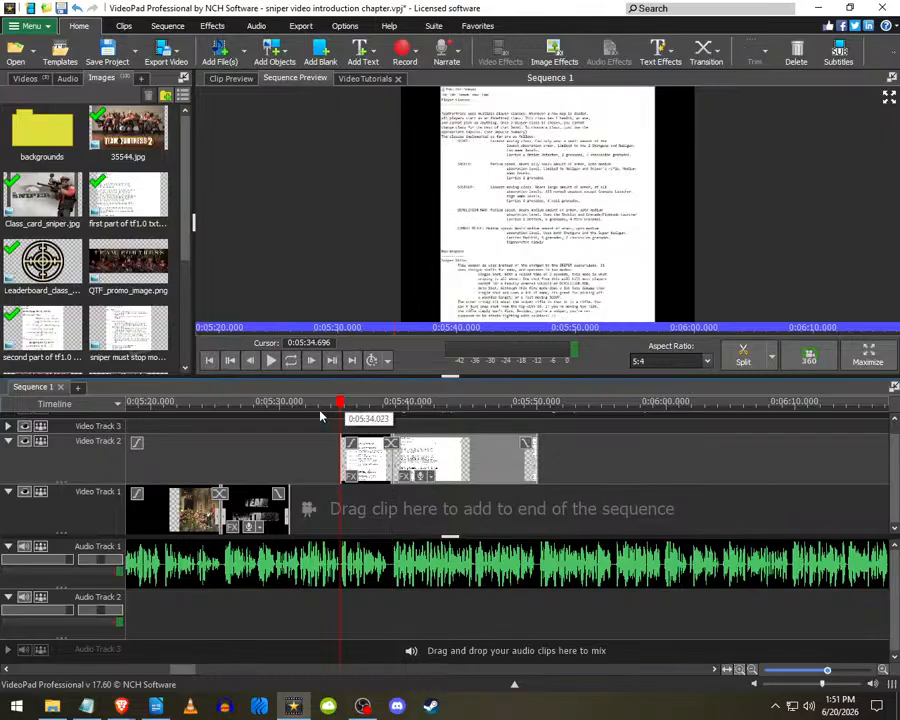
- Extend the Tf1-1.jpeg clip on Video Track 1 to about 0:05:35 and play the narration through the two text pages
{"action": "left_click_drag", "start_coordinate": [289, 505], "coordinate": [338, 501]}
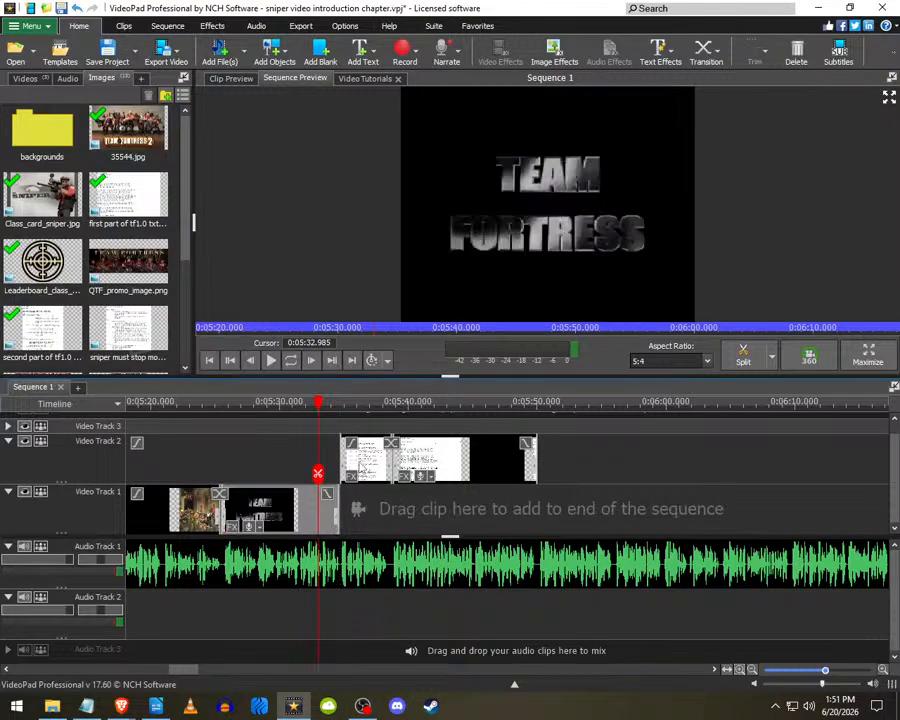
{"action": "left_click", "coordinate": [335, 430]}
{"action": "key", "text": "space"}
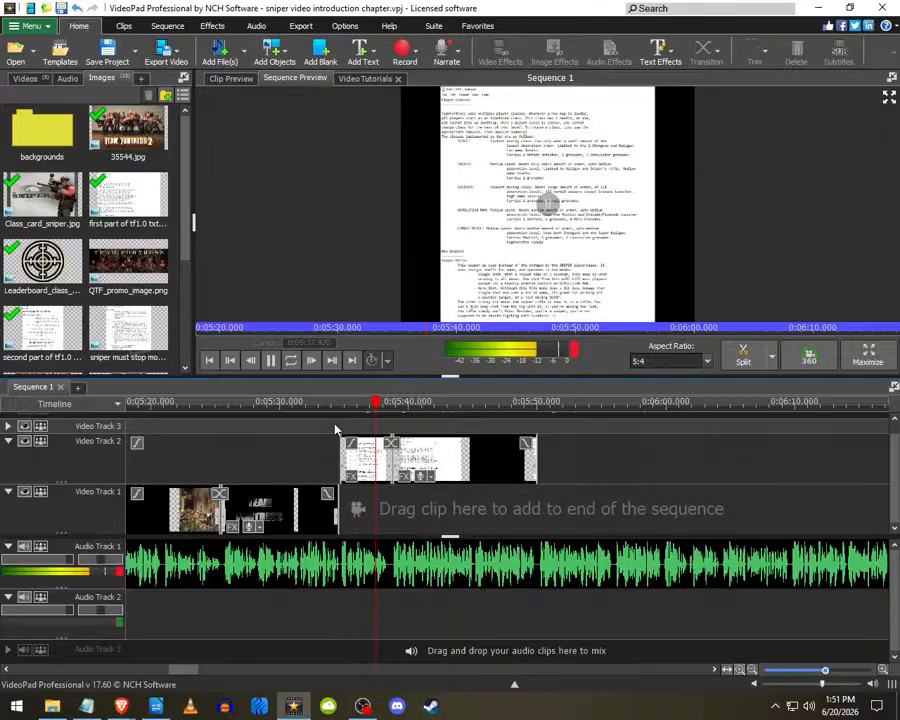
{"action": "scroll", "coordinate": [372, 462], "scroll_direction": "up", "scroll_amount": 2}
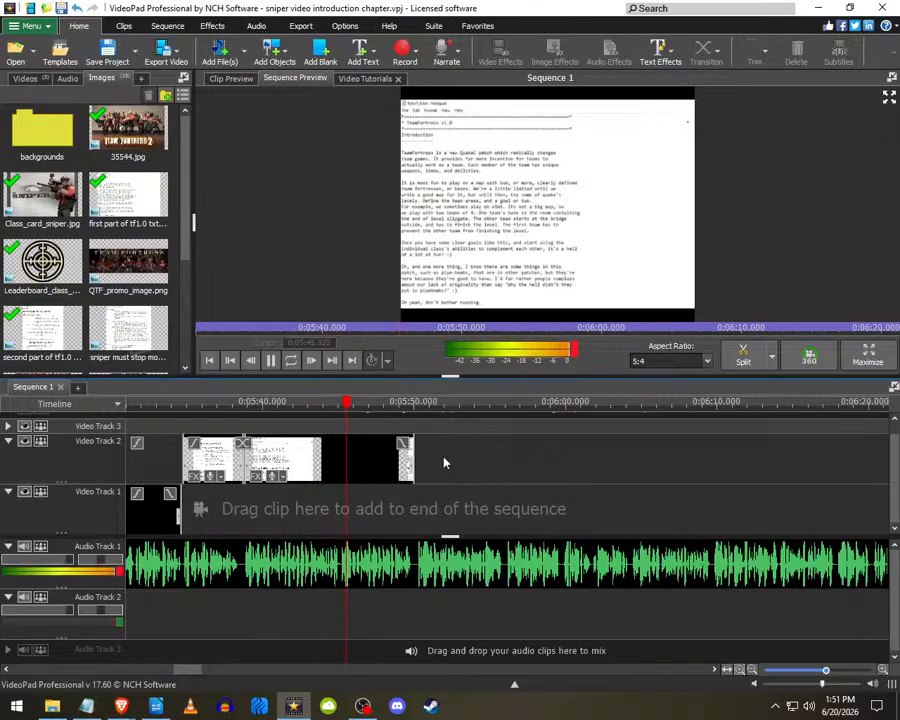
{"action": "scroll", "coordinate": [443, 462], "scroll_direction": "up", "scroll_amount": 1}
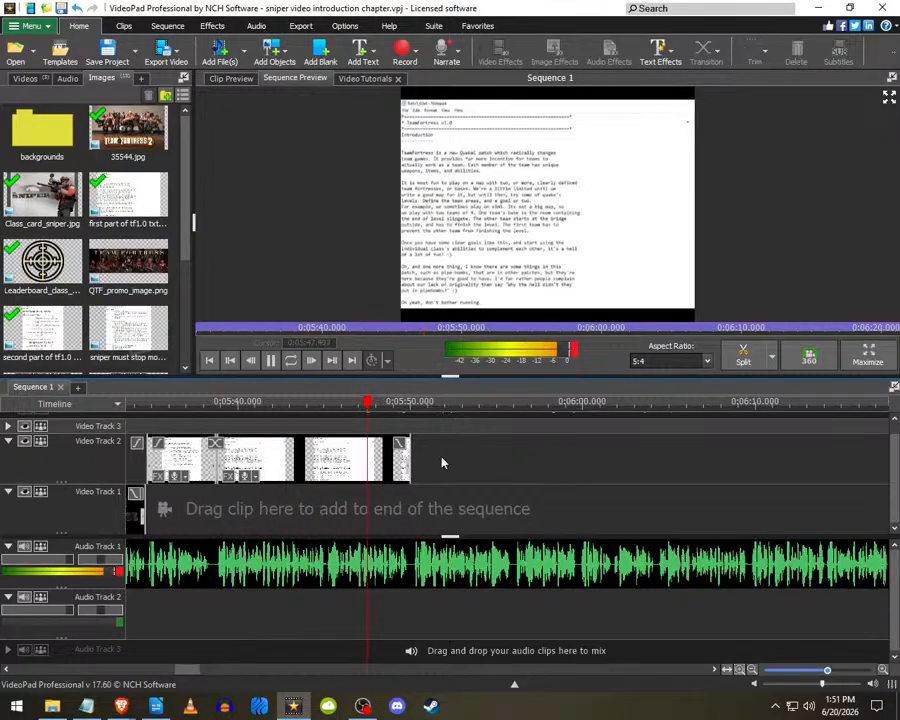
{"action": "scroll", "coordinate": [400, 462], "scroll_direction": "down", "scroll_amount": 2}
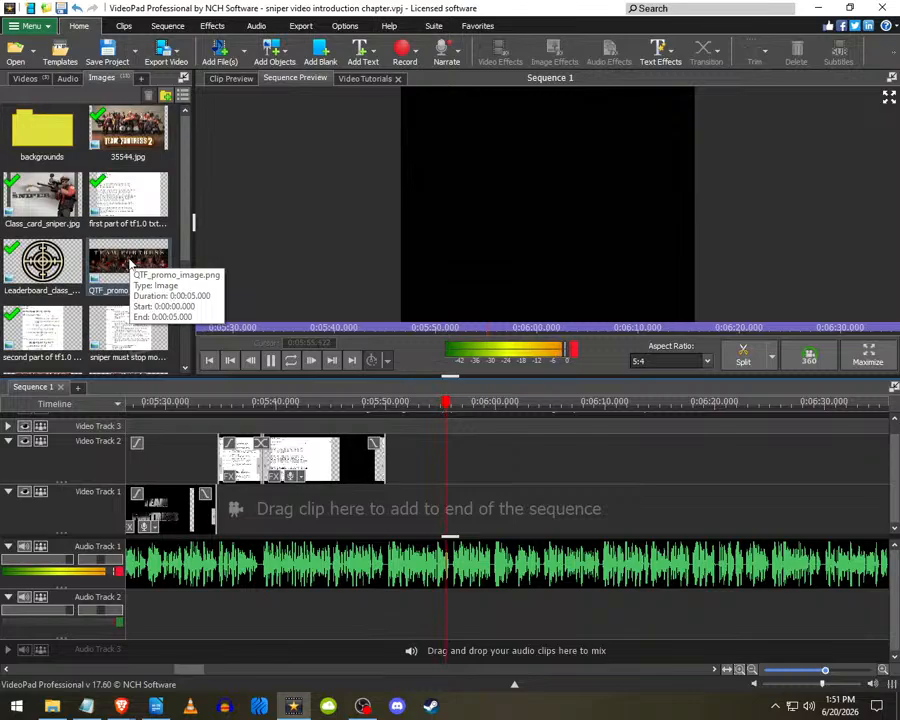
- Place QTF_promo_image.png on Video Track 1 at about 0:05:50, where the second text page ends, and save the project
{"action": "scroll", "coordinate": [131, 264], "scroll_direction": "down", "scroll_amount": 3}
{"action": "scroll", "coordinate": [131, 264], "scroll_direction": "up", "scroll_amount": 3}
{"action": "left_click_drag", "start_coordinate": [138, 274], "coordinate": [407, 515]}
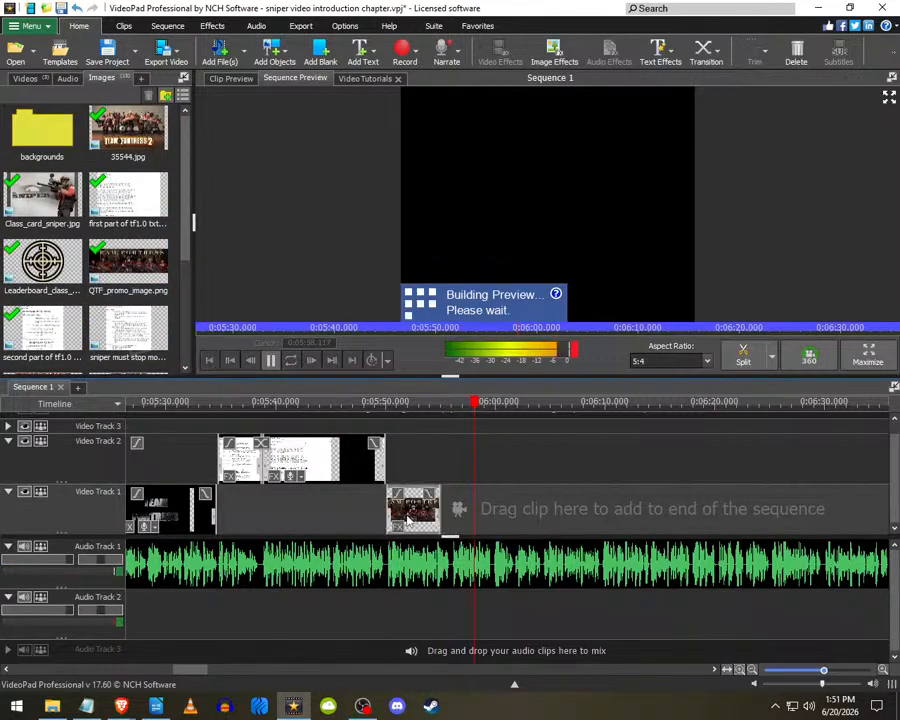
{"action": "scroll", "coordinate": [407, 518], "scroll_direction": "down", "scroll_amount": 4}
{"action": "key", "text": "ctrl+s"}
- Listen to the narration after the QTF_promo_image.png clip and stop playback at about 0:06:04
{"action": "scroll", "coordinate": [447, 509], "scroll_direction": "up", "scroll_amount": 4}
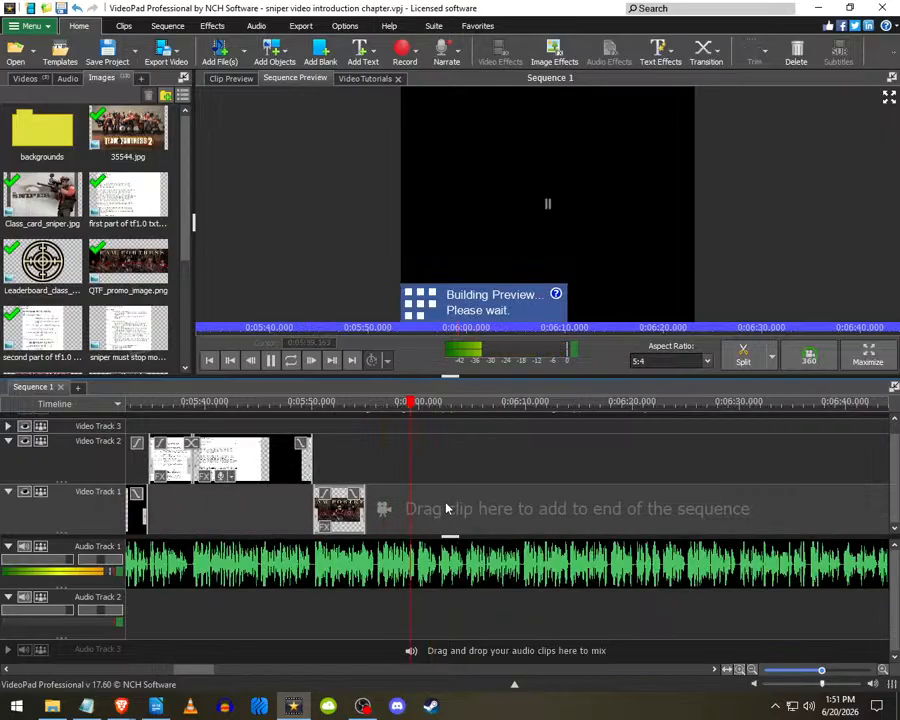
{"action": "scroll", "coordinate": [447, 509], "scroll_direction": "up", "scroll_amount": 2}
{"action": "scroll", "coordinate": [443, 503], "scroll_direction": "down", "scroll_amount": 4}
{"action": "scroll", "coordinate": [440, 505], "scroll_direction": "up", "scroll_amount": 3}
{"action": "scroll", "coordinate": [315, 506], "scroll_direction": "down", "scroll_amount": 1}
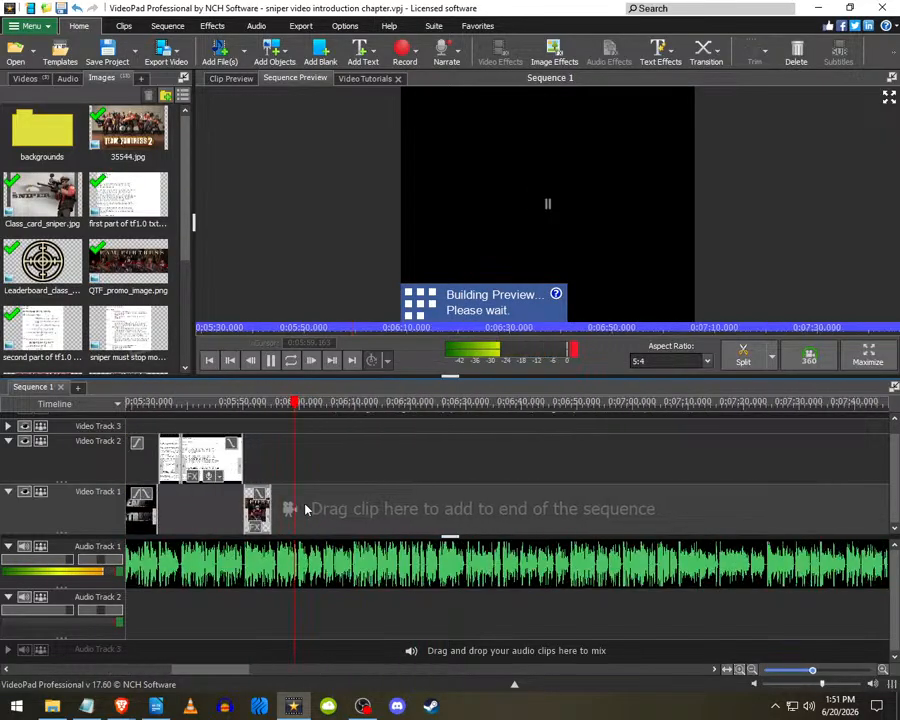
{"action": "scroll", "coordinate": [287, 503], "scroll_direction": "up", "scroll_amount": 2}
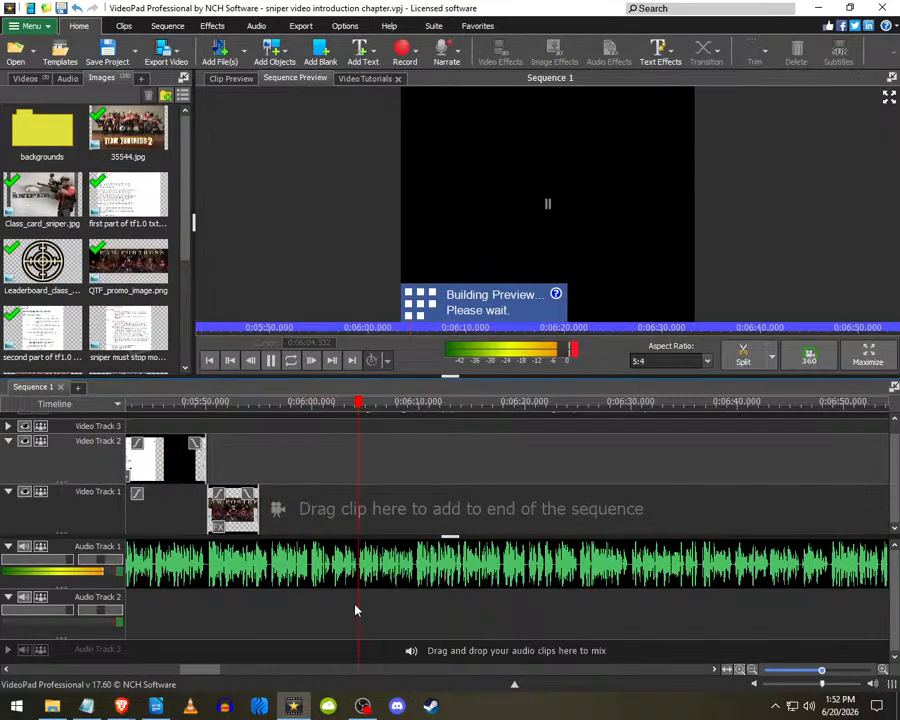
{"action": "scroll", "coordinate": [260, 536], "scroll_direction": "up", "scroll_amount": 2}
{"action": "key", "text": "space"}
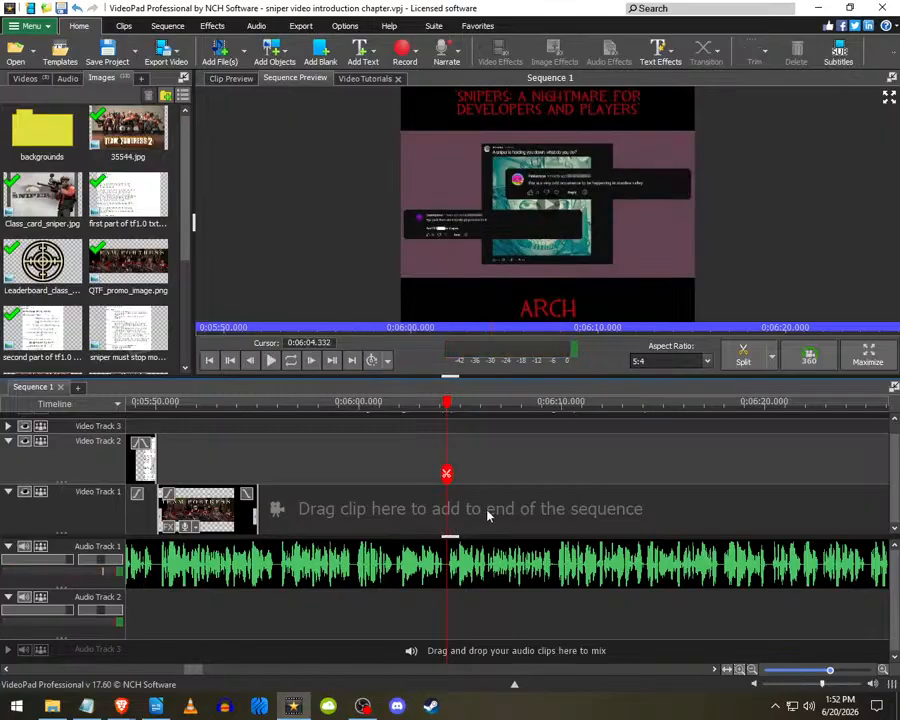
- Start a new project and reload the saved sniper video introduction chapter project
{"action": "left_click", "coordinate": [496, 508]}
{"action": "scroll", "coordinate": [478, 516], "scroll_direction": "down", "scroll_amount": 3}
{"action": "scroll", "coordinate": [483, 518], "scroll_direction": "down", "scroll_amount": 1}
{"action": "left_click", "coordinate": [27, 25]}
{"action": "mouse_move", "coordinate": [45, 43]}
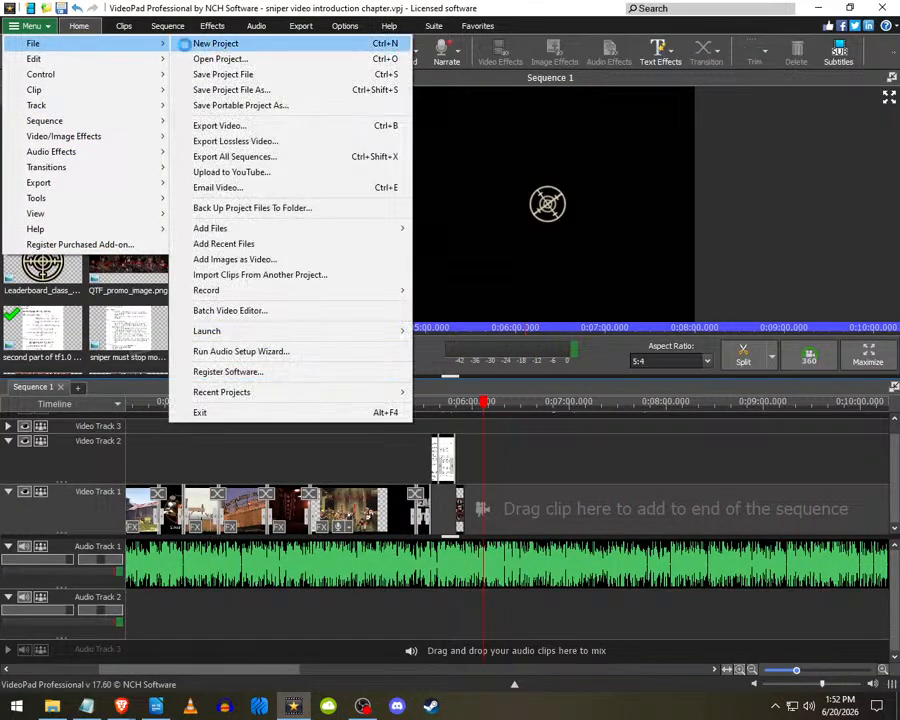
{"action": "left_click", "coordinate": [200, 44]}
{"action": "left_click", "coordinate": [33, 50]}
{"action": "left_click", "coordinate": [45, 57]}
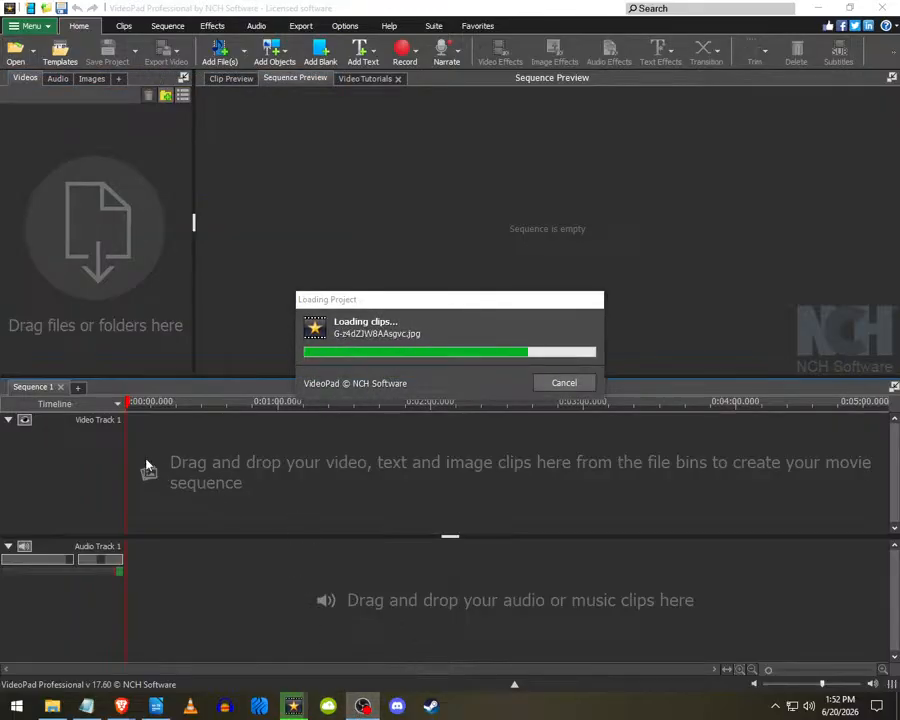
- Play the narration after 0:05:59 and extend the QTF_promo_image.png clip on Video Track 1 to about 0:06:04
{"action": "scroll", "coordinate": [328, 488], "scroll_direction": "up", "scroll_amount": 5}
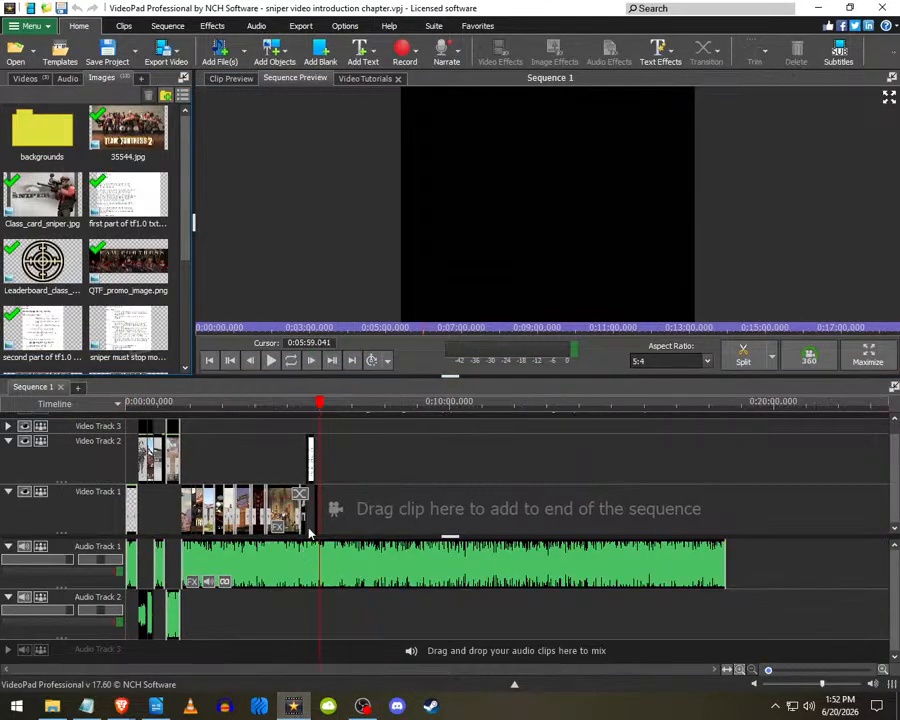
{"action": "scroll", "coordinate": [340, 485], "scroll_direction": "up", "scroll_amount": 3}
{"action": "key", "text": "space"}
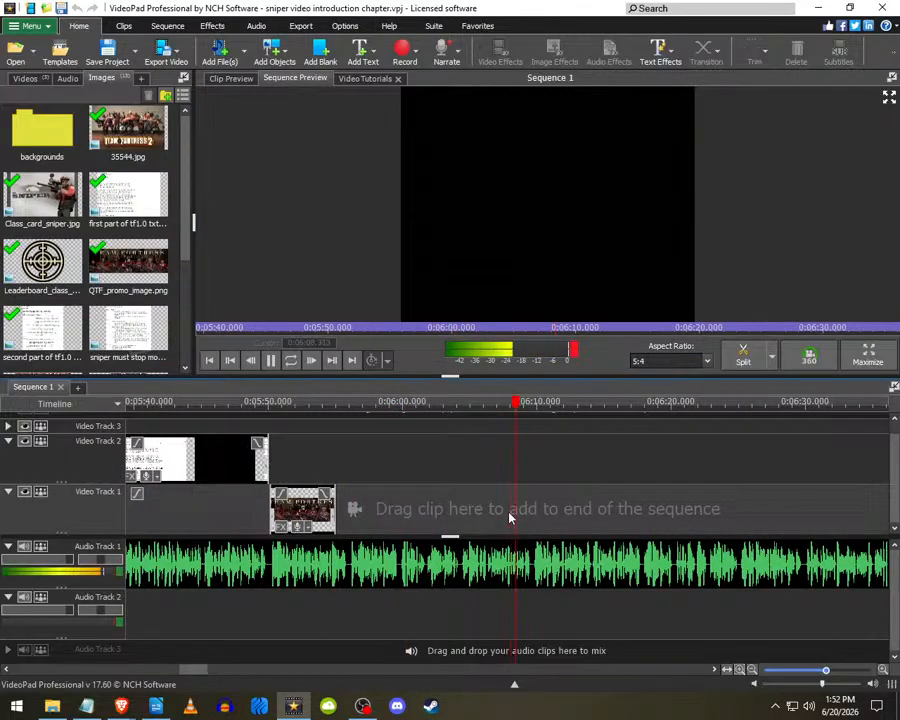
{"action": "scroll", "coordinate": [554, 508], "scroll_direction": "up", "scroll_amount": 2}
{"action": "scroll", "coordinate": [394, 498], "scroll_direction": "up", "scroll_amount": 1}
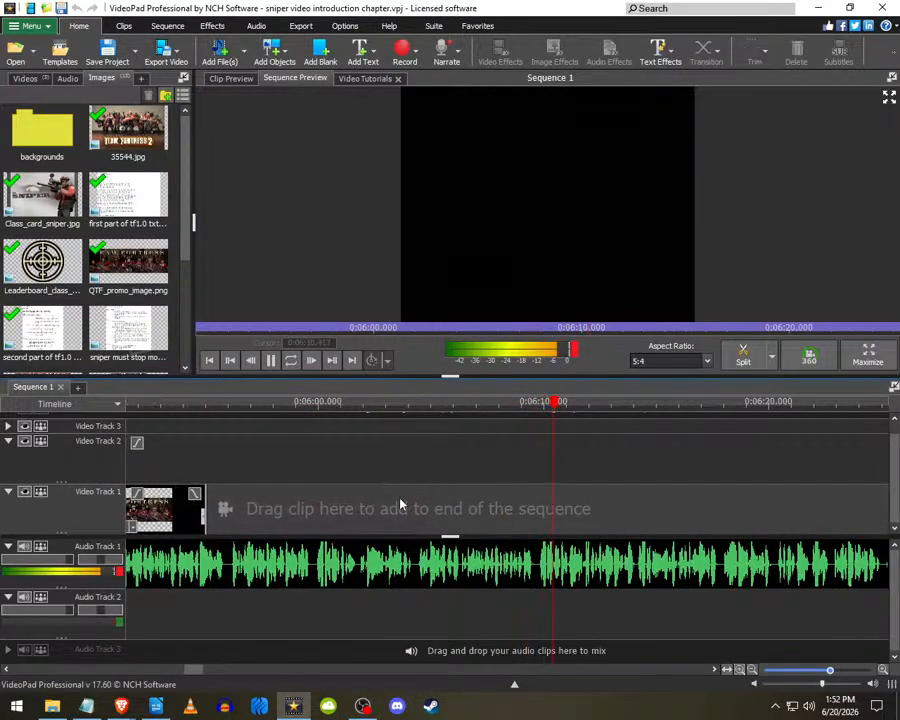
{"action": "scroll", "coordinate": [418, 516], "scroll_direction": "down", "scroll_amount": 1}
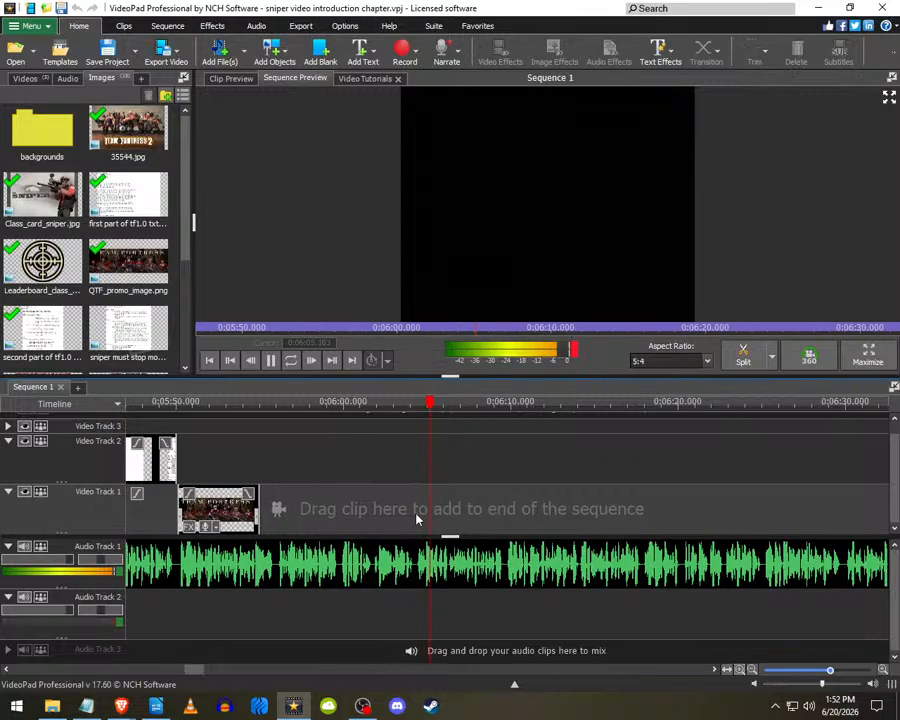
{"action": "left_click", "coordinate": [415, 516]}
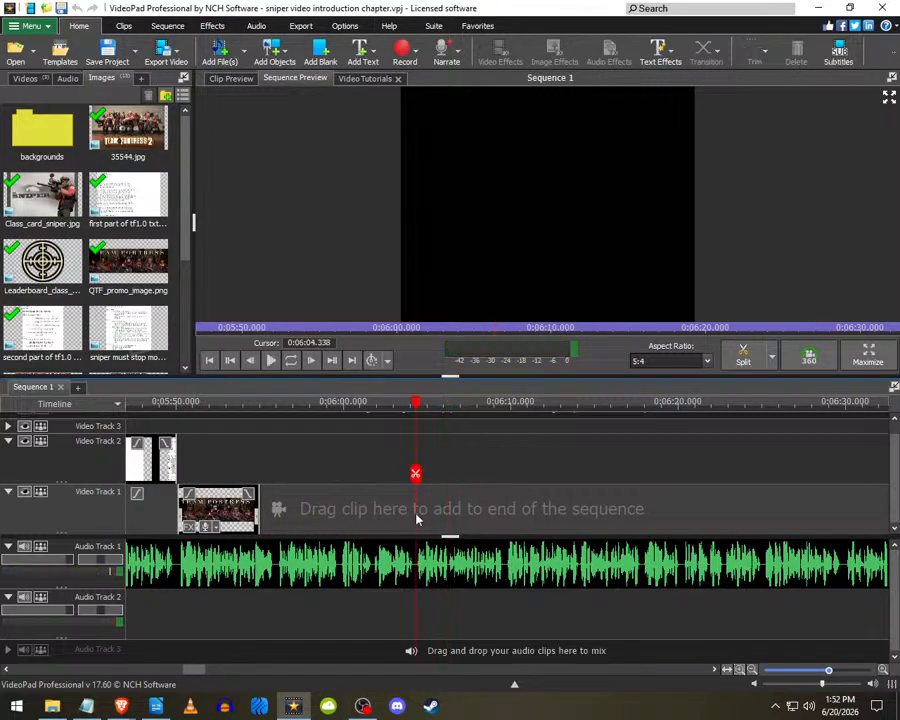
{"action": "left_click_drag", "start_coordinate": [257, 508], "coordinate": [413, 514]}
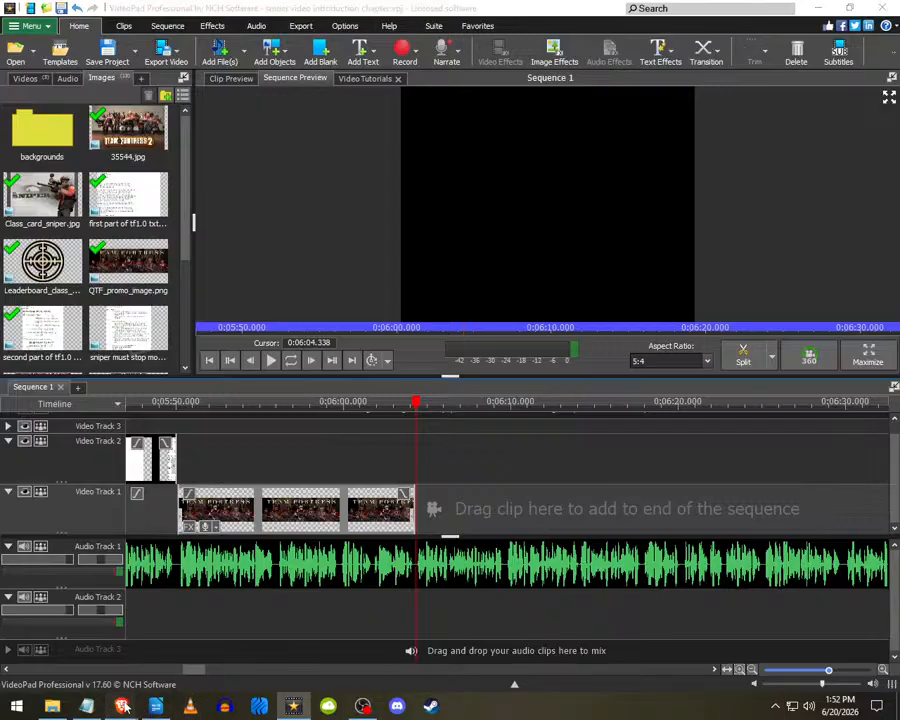
- Switch to the Brave browser and change the image search to "quake team fortress 2fort"
{"action": "mouse_move", "coordinate": [121, 706]}
{"action": "left_click", "coordinate": [257, 680]}
{"action": "left_click", "coordinate": [300, 15]}
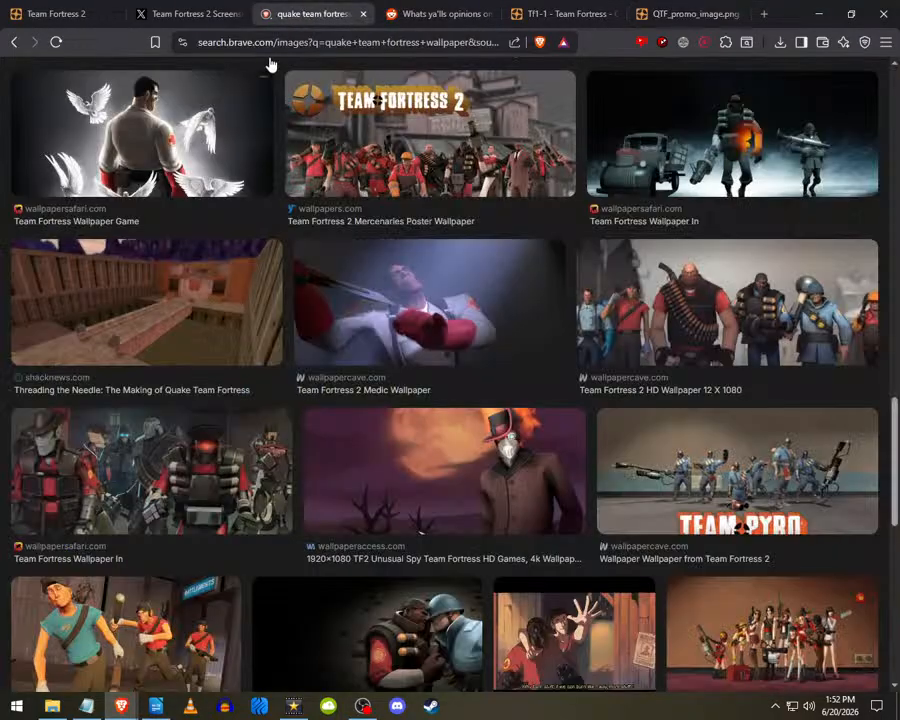
{"action": "scroll", "coordinate": [280, 218], "scroll_direction": "down", "scroll_amount": 5}
{"action": "scroll", "coordinate": [278, 218], "scroll_direction": "up", "scroll_amount": 6}
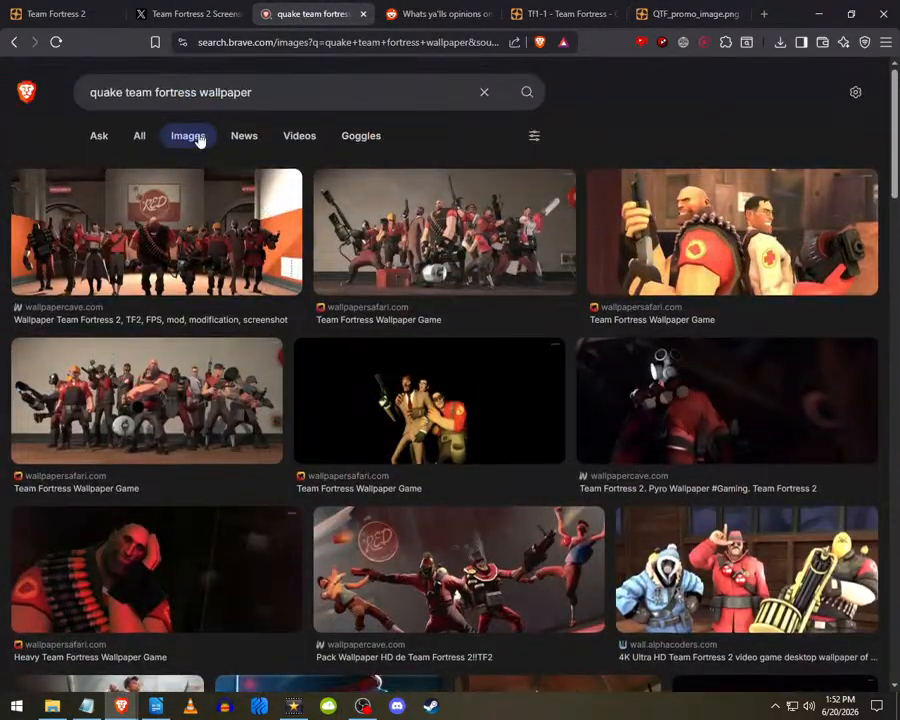
{"action": "double_click", "coordinate": [226, 96]}
{"action": "type", "text": "2fort"}
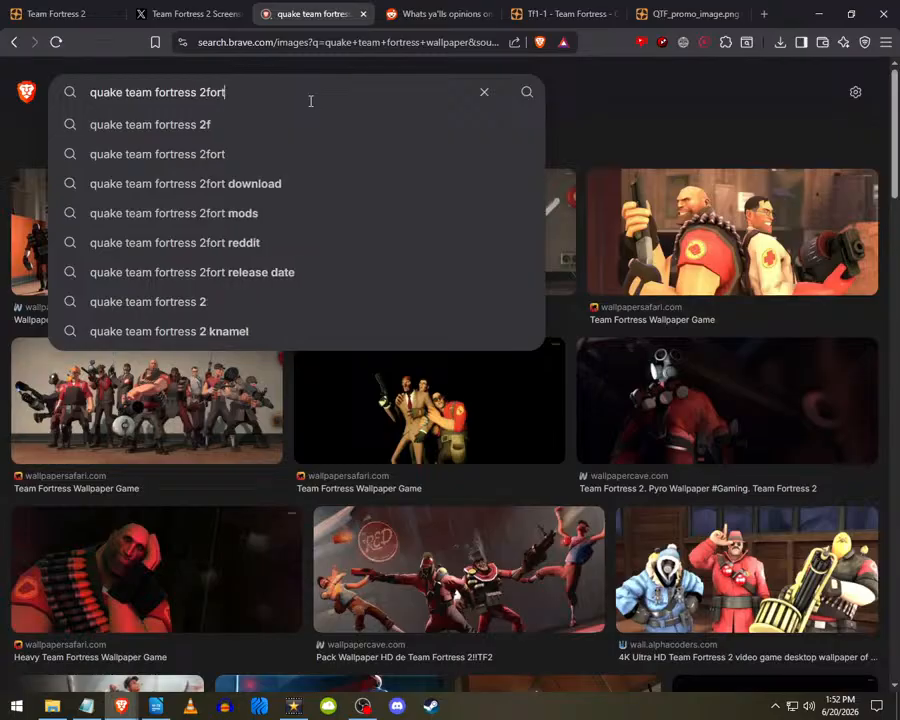
{"action": "key", "text": "Return"}
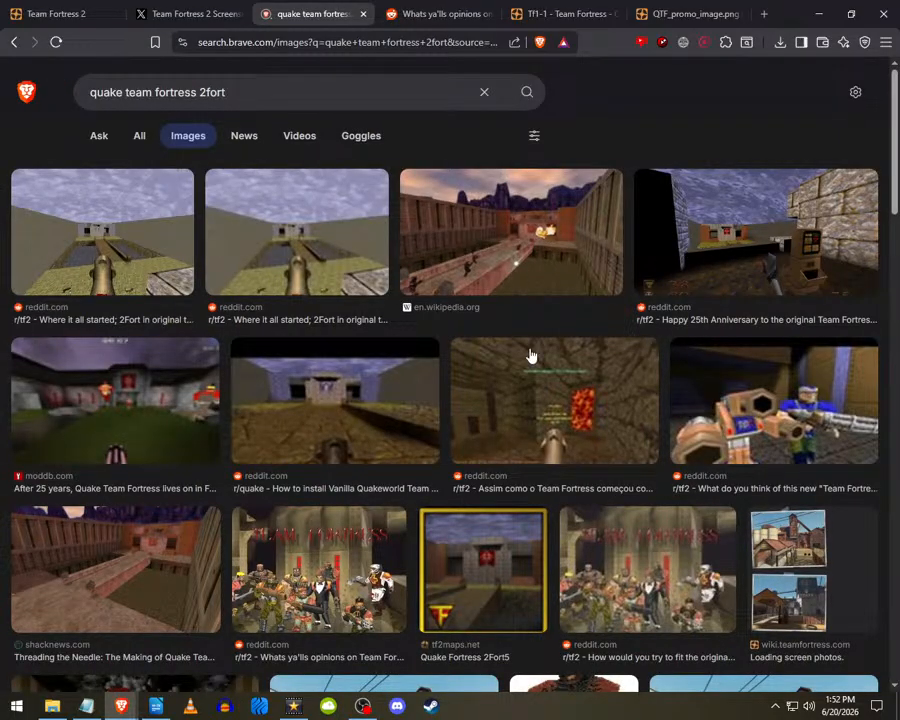
- Preview the Quake 2Fort image results and open the Reddit post "Where it all started; 2Fort in original team fortress mod" in a new tab
{"action": "left_click", "coordinate": [797, 263]}
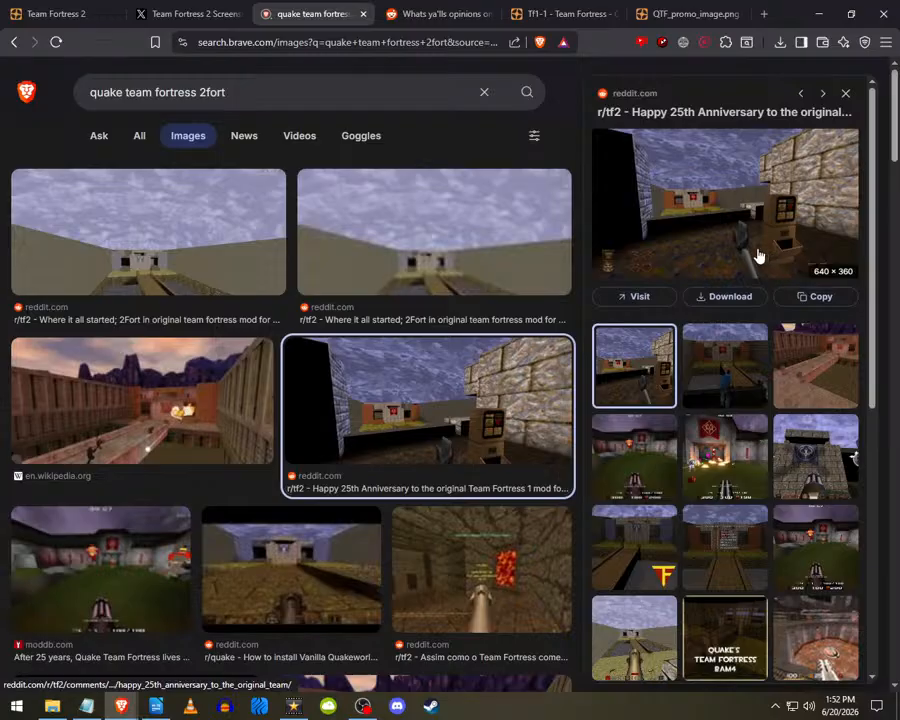
{"action": "left_click", "coordinate": [243, 257]}
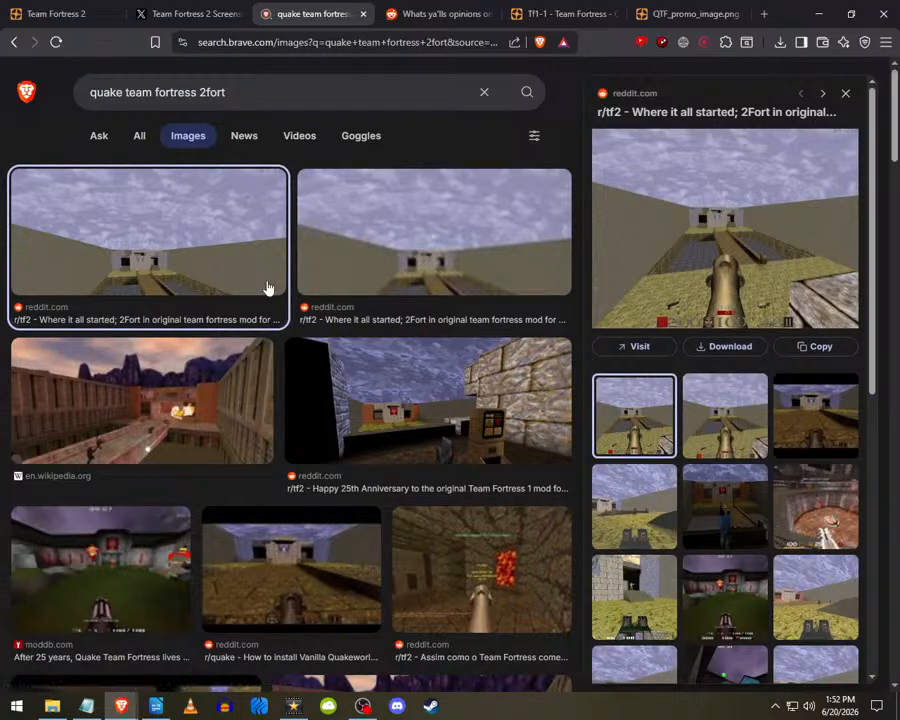
{"action": "middle_click", "coordinate": [628, 343]}
{"action": "left_click", "coordinate": [382, 226]}
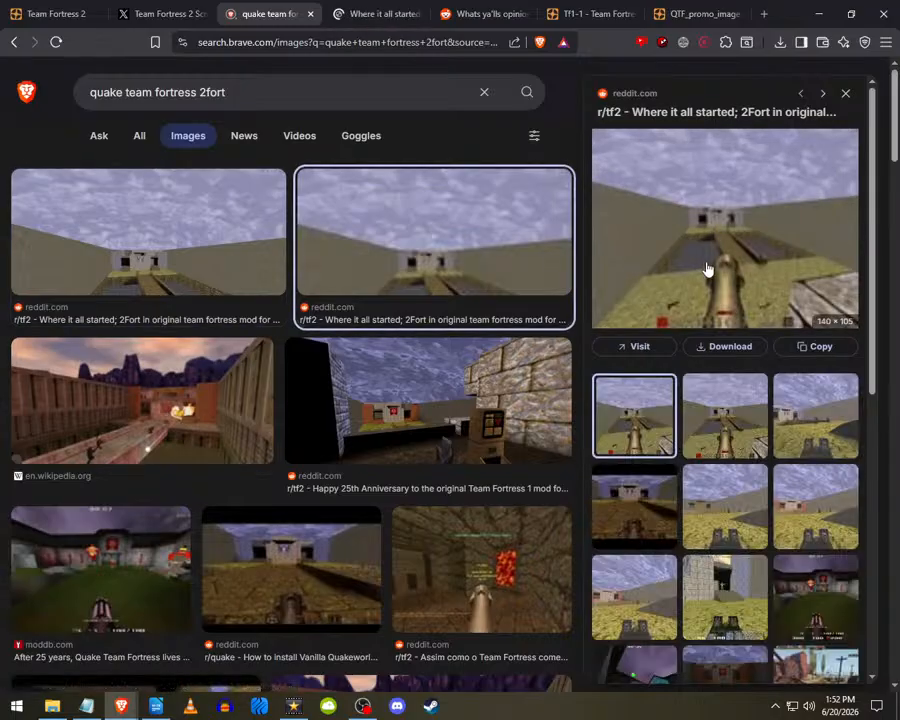
{"action": "left_click", "coordinate": [424, 410]}
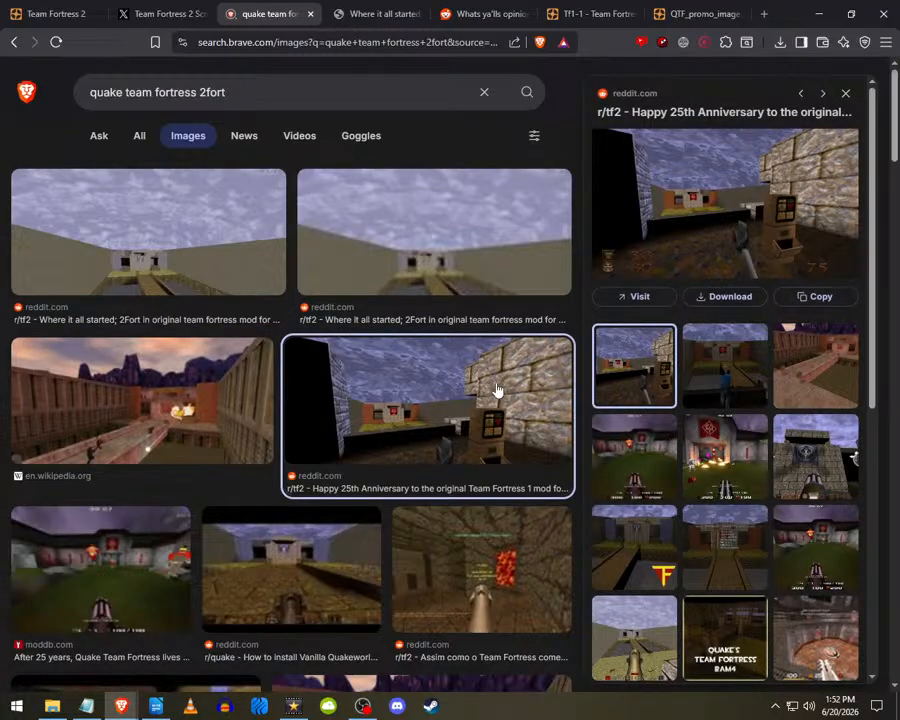
{"action": "scroll", "coordinate": [498, 389], "scroll_direction": "down", "scroll_amount": 2}
{"action": "left_click", "coordinate": [338, 389]}
{"action": "left_click", "coordinate": [400, 515]}
{"action": "scroll", "coordinate": [396, 516], "scroll_direction": "down", "scroll_amount": 3}
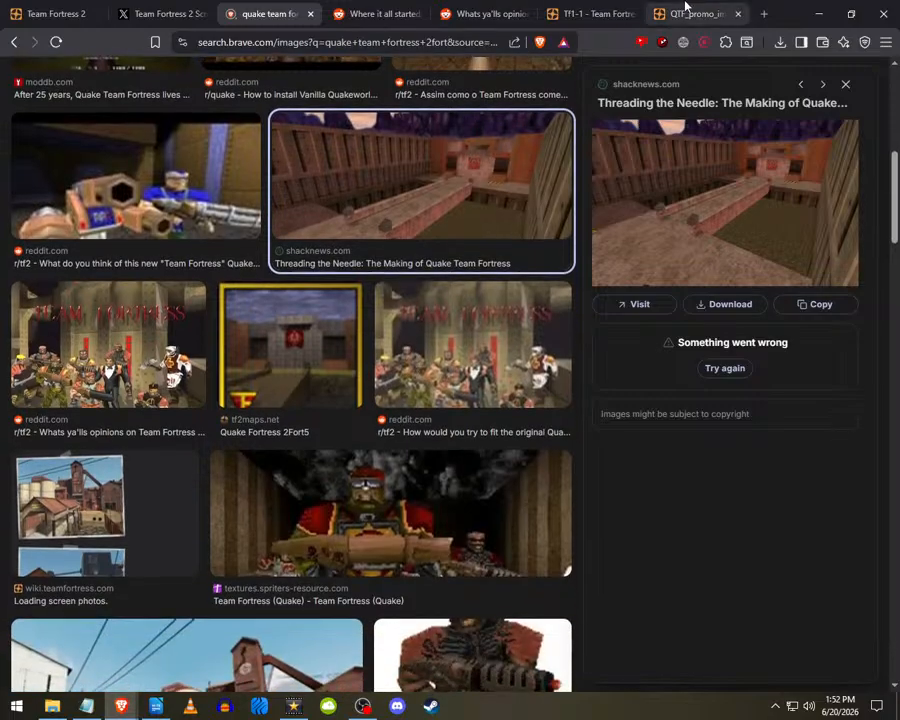
- Close the enlarged Tf1-1 image on the Team Fortress Wiki and search the wiki for "2fort"
{"action": "left_click", "coordinate": [697, 13]}
{"action": "left_click", "coordinate": [590, 13]}
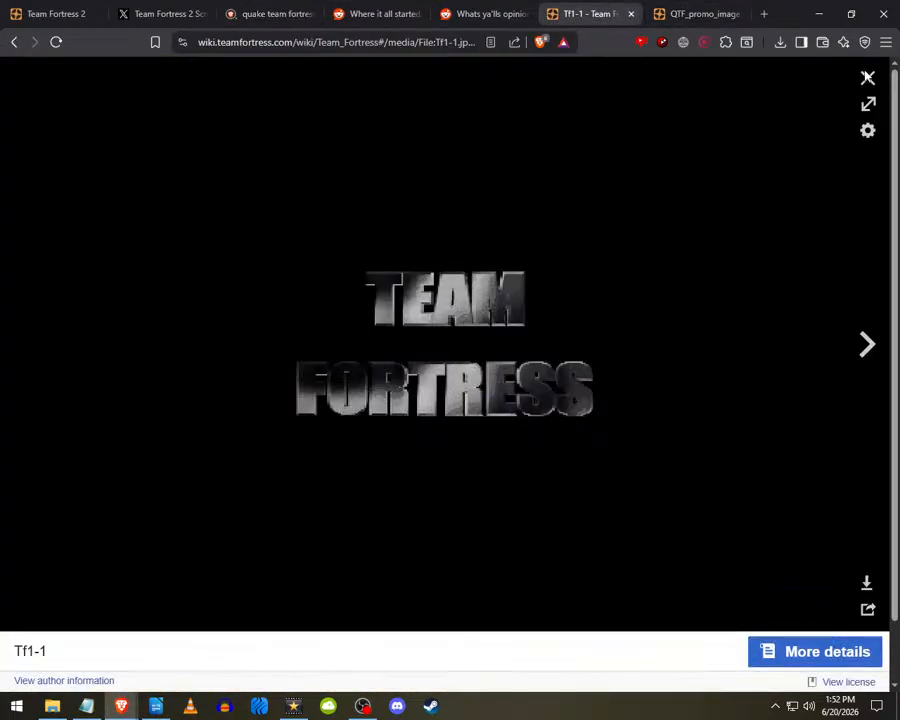
{"action": "left_click", "coordinate": [868, 78]}
{"action": "left_click", "coordinate": [733, 104]}
{"action": "type", "text": "2fort"}
{"action": "key", "text": "Return"}
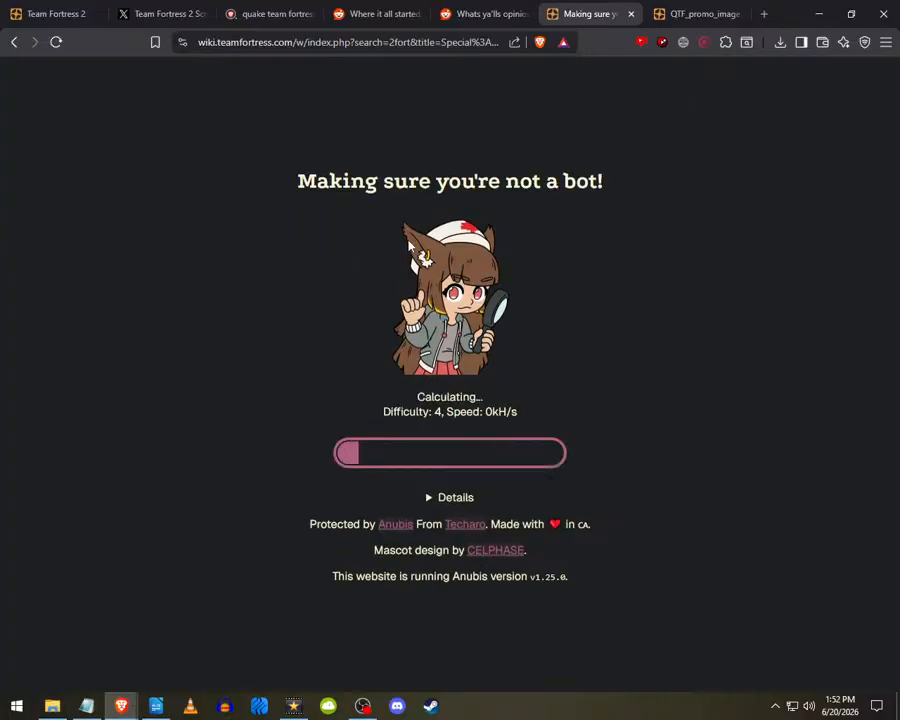
- Look through the 2Fort article's location photos, concept art, pre-release gallery and official maps list for original 2Fort imagery
{"action": "scroll", "coordinate": [629, 333], "scroll_direction": "down", "scroll_amount": 5}
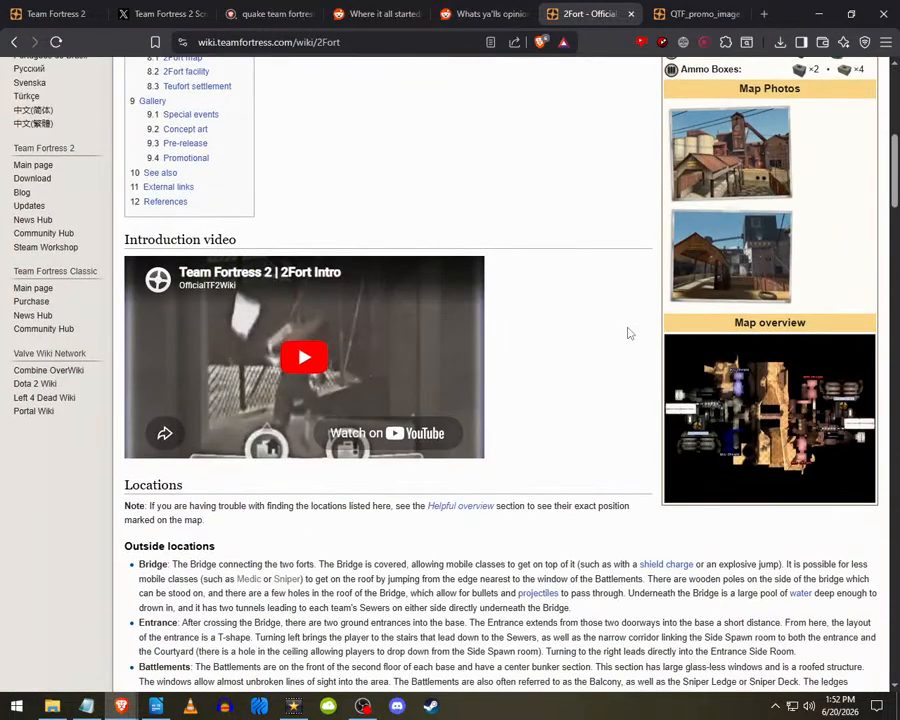
{"action": "scroll", "coordinate": [462, 379], "scroll_direction": "down", "scroll_amount": 10}
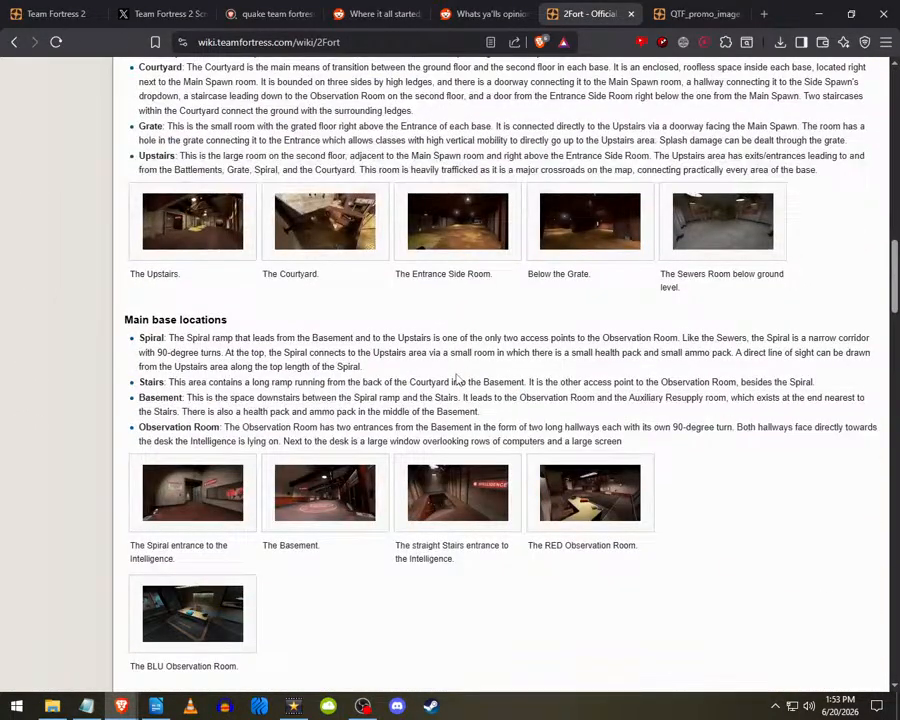
{"action": "scroll", "coordinate": [457, 378], "scroll_direction": "down", "scroll_amount": 15}
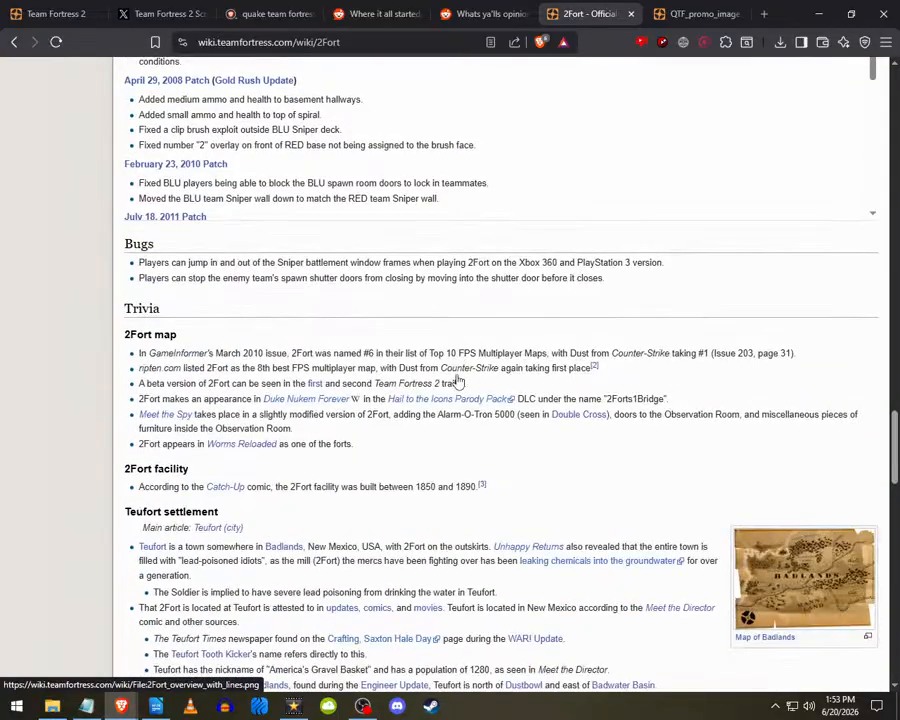
{"action": "scroll", "coordinate": [458, 380], "scroll_direction": "down", "scroll_amount": 4}
{"action": "scroll", "coordinate": [490, 395], "scroll_direction": "down", "scroll_amount": 4}
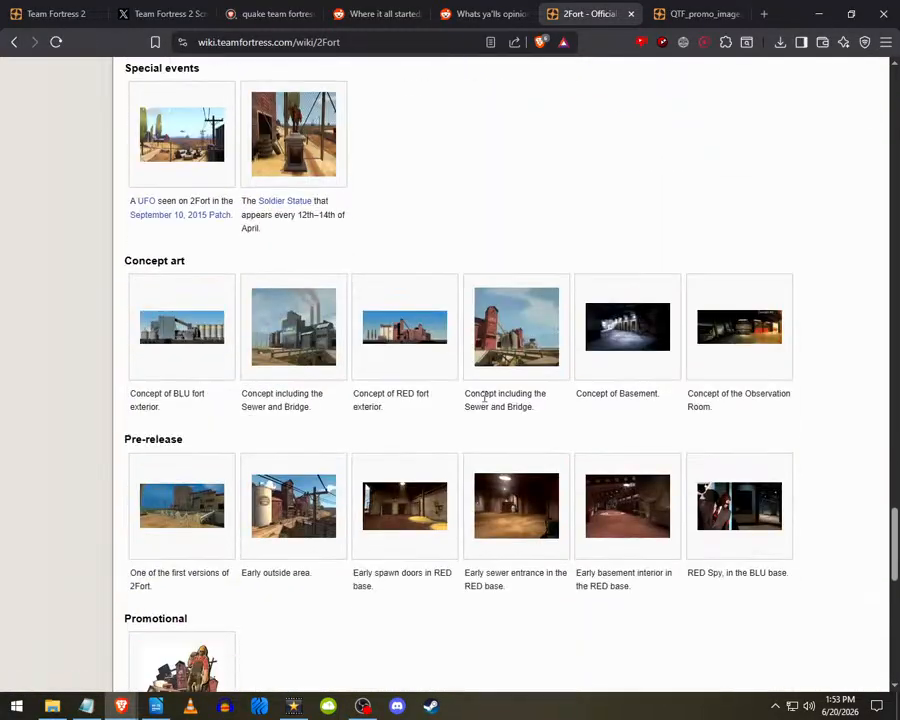
{"action": "scroll", "coordinate": [386, 455], "scroll_direction": "down", "scroll_amount": 3}
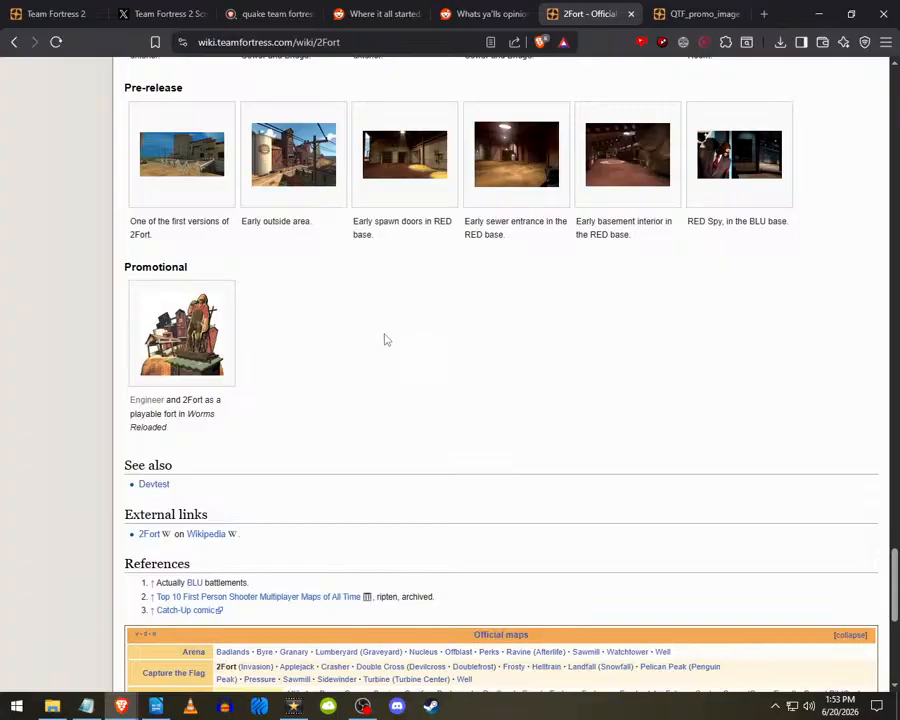
{"action": "scroll", "coordinate": [184, 181], "scroll_direction": "down", "scroll_amount": 5}
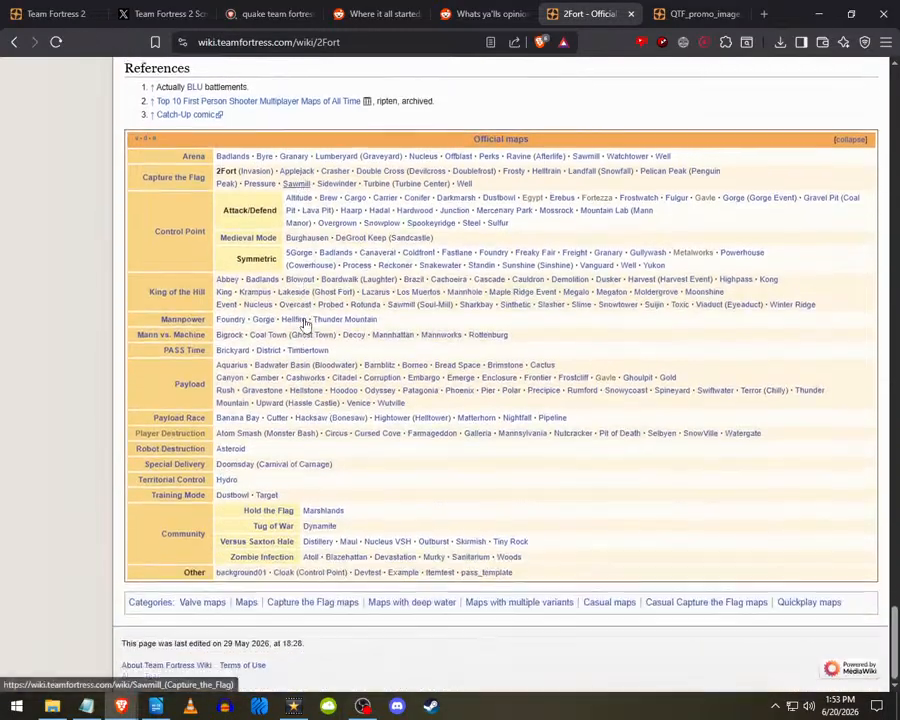
{"action": "scroll", "coordinate": [305, 320], "scroll_direction": "up", "scroll_amount": 16}
{"action": "scroll", "coordinate": [305, 325], "scroll_direction": "up", "scroll_amount": 20}
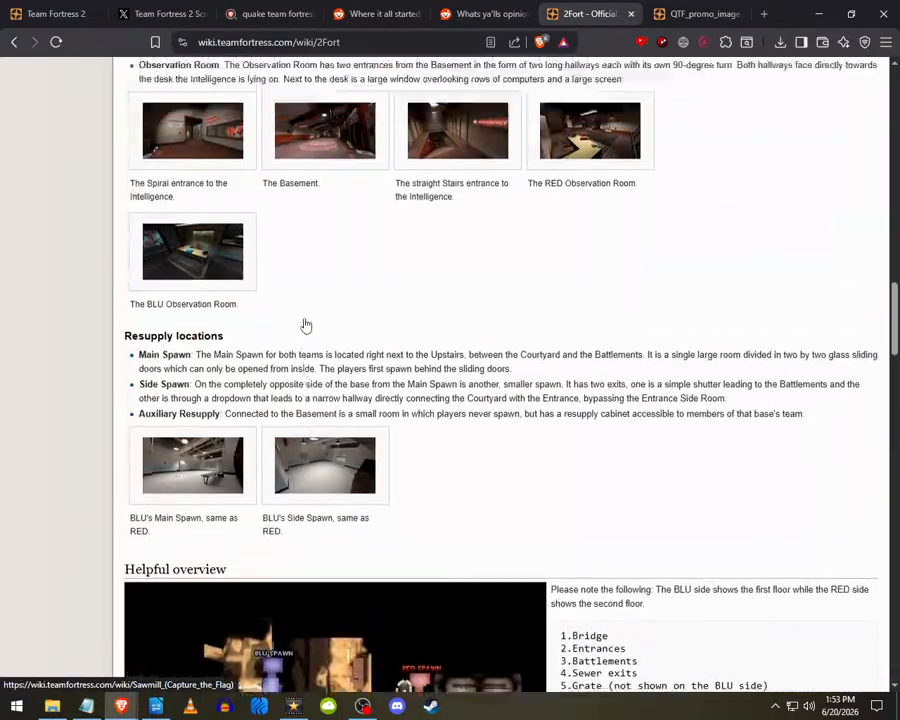
- Search the wiki for "quake" and open the Quake Team Fortress article
{"action": "scroll", "coordinate": [305, 325], "scroll_direction": "up", "scroll_amount": 5}
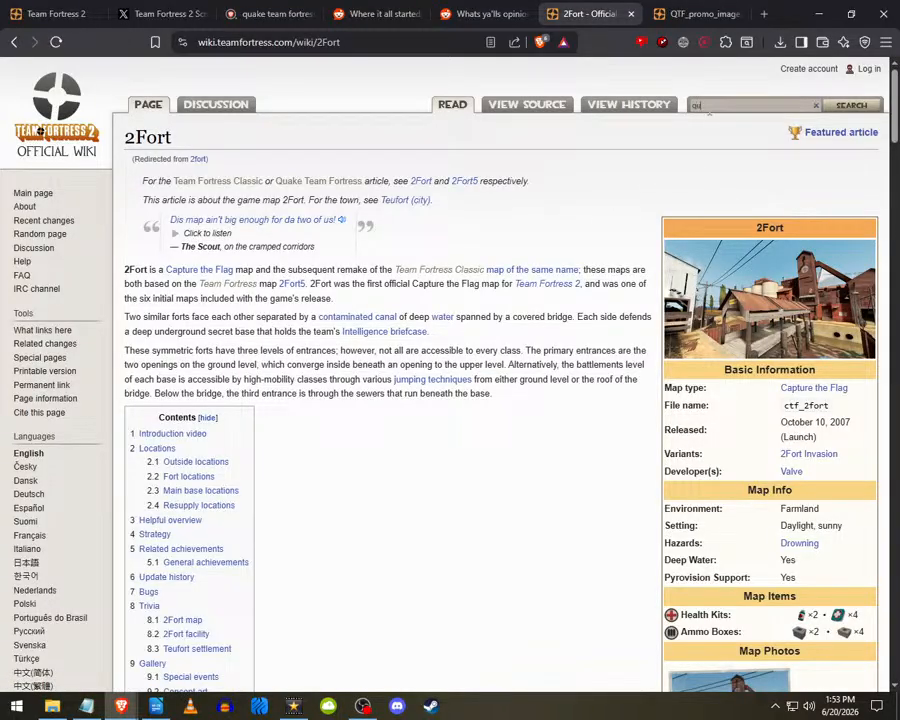
{"action": "key", "text": "Return"}
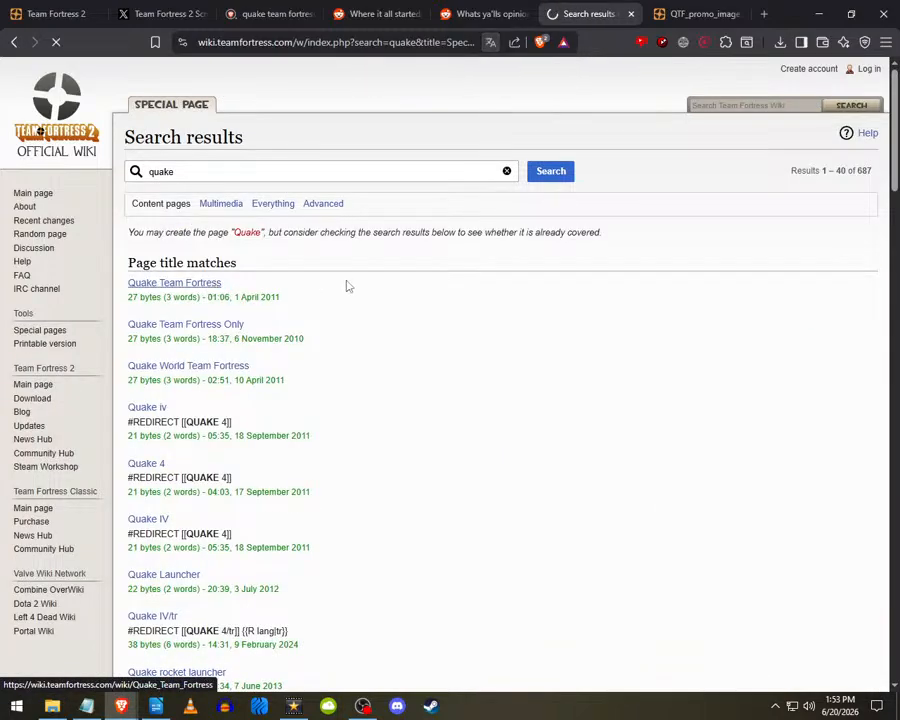
{"action": "left_click", "coordinate": [347, 285]}
- Look through the Team Fortress article's maps and gallery, and enlarge the image of the Soldier battling an enemy Sniper
{"action": "scroll", "coordinate": [345, 283], "scroll_direction": "down", "scroll_amount": 15}
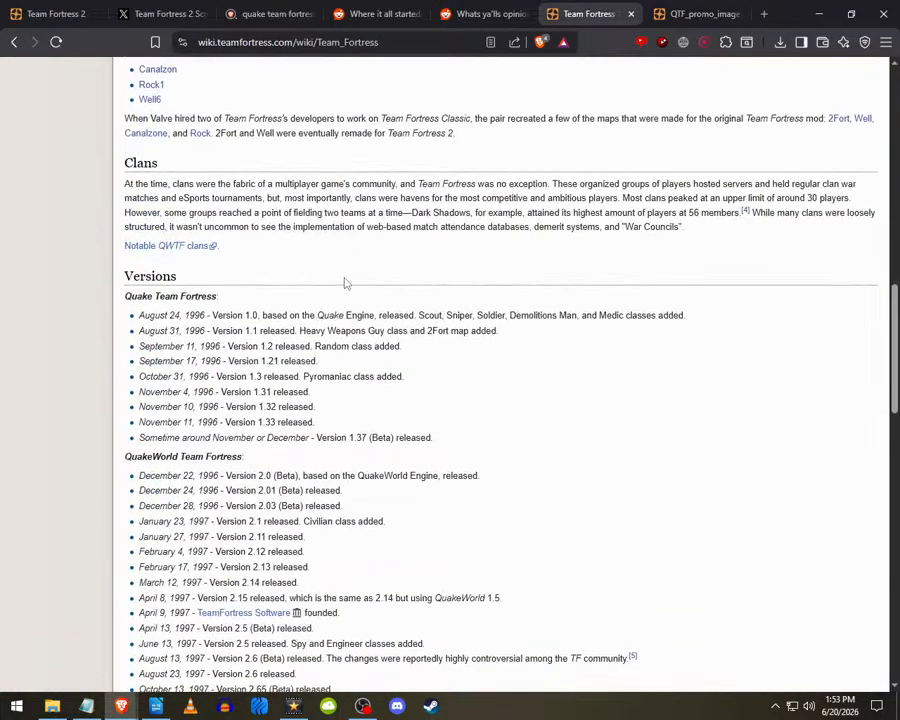
{"action": "scroll", "coordinate": [344, 283], "scroll_direction": "up", "scroll_amount": 5}
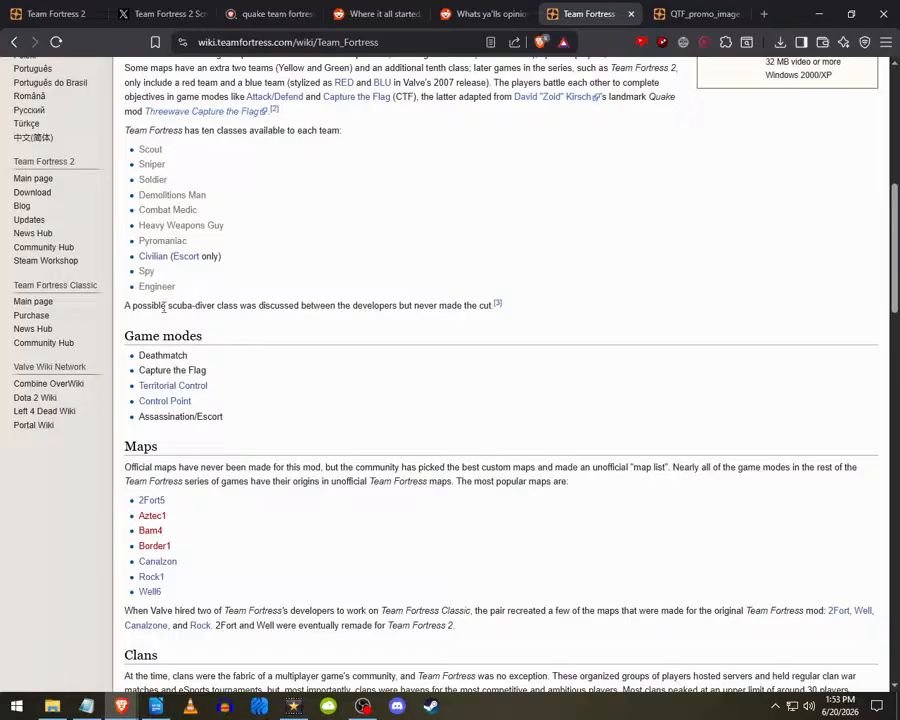
{"action": "scroll", "coordinate": [163, 303], "scroll_direction": "up", "scroll_amount": 4}
{"action": "scroll", "coordinate": [330, 425], "scroll_direction": "up", "scroll_amount": 2}
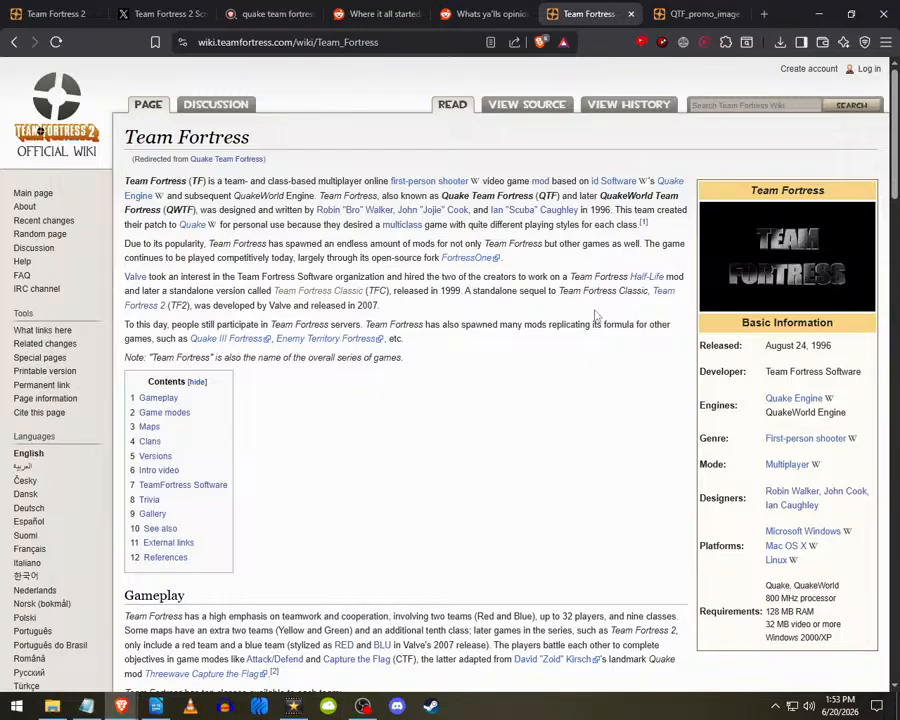
{"action": "scroll", "coordinate": [266, 404], "scroll_direction": "down", "scroll_amount": 20}
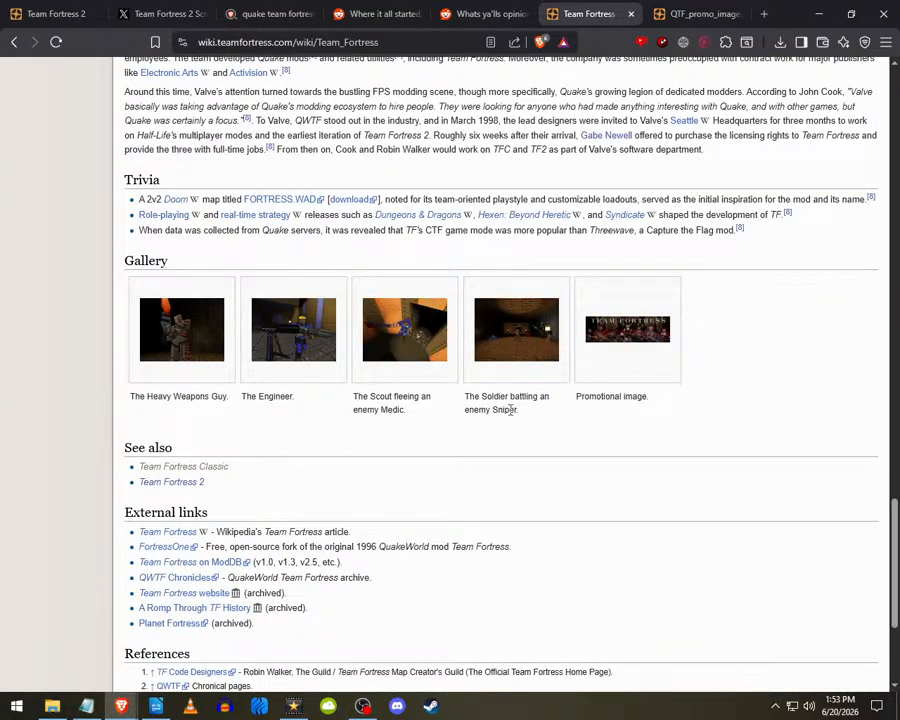
{"action": "scroll", "coordinate": [371, 441], "scroll_direction": "down", "scroll_amount": 3}
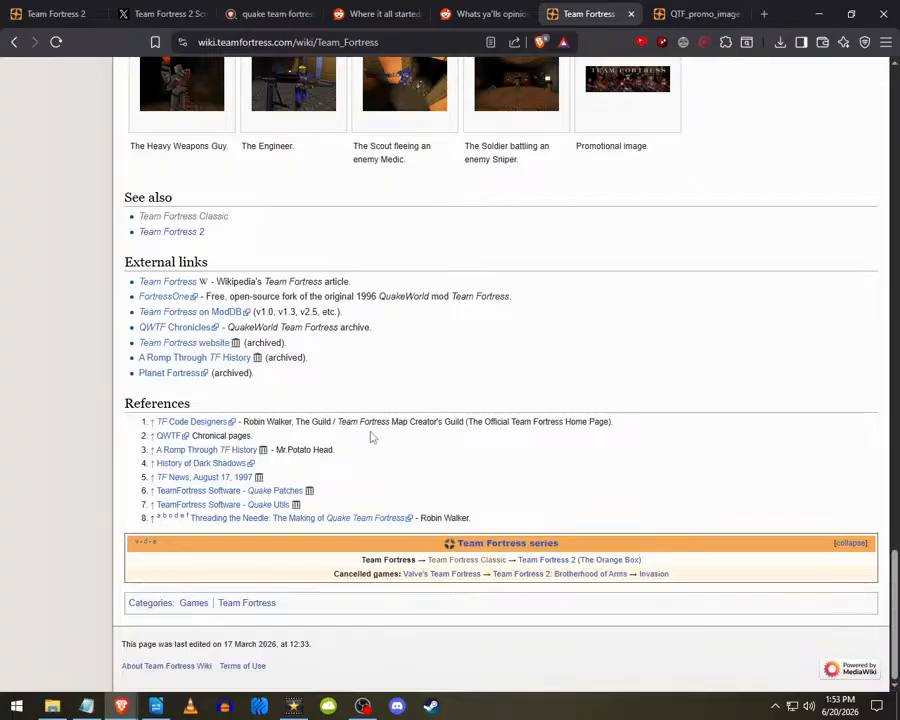
{"action": "left_click", "coordinate": [661, 8]}
{"action": "left_click", "coordinate": [595, 13]}
{"action": "left_click", "coordinate": [507, 109]}
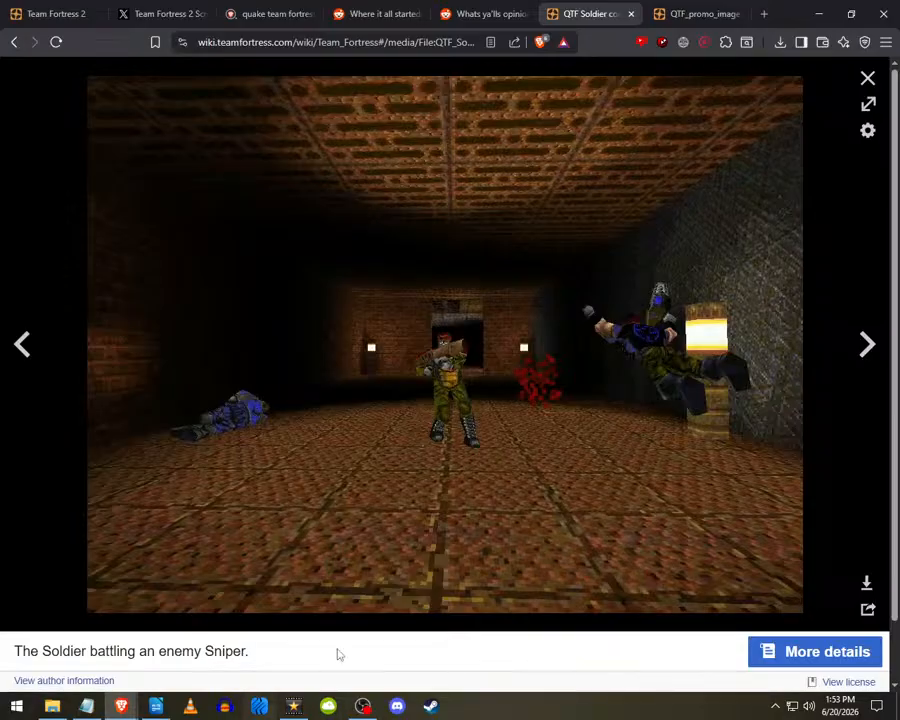
- Return to the "Where it all started" Reddit post, enlarge its 2Fort image and save it in Pictures as 1202785-ezquake001small.jpg
{"action": "left_click", "coordinate": [675, 10]}
{"action": "left_click", "coordinate": [595, 10]}
{"action": "left_click", "coordinate": [487, 13]}
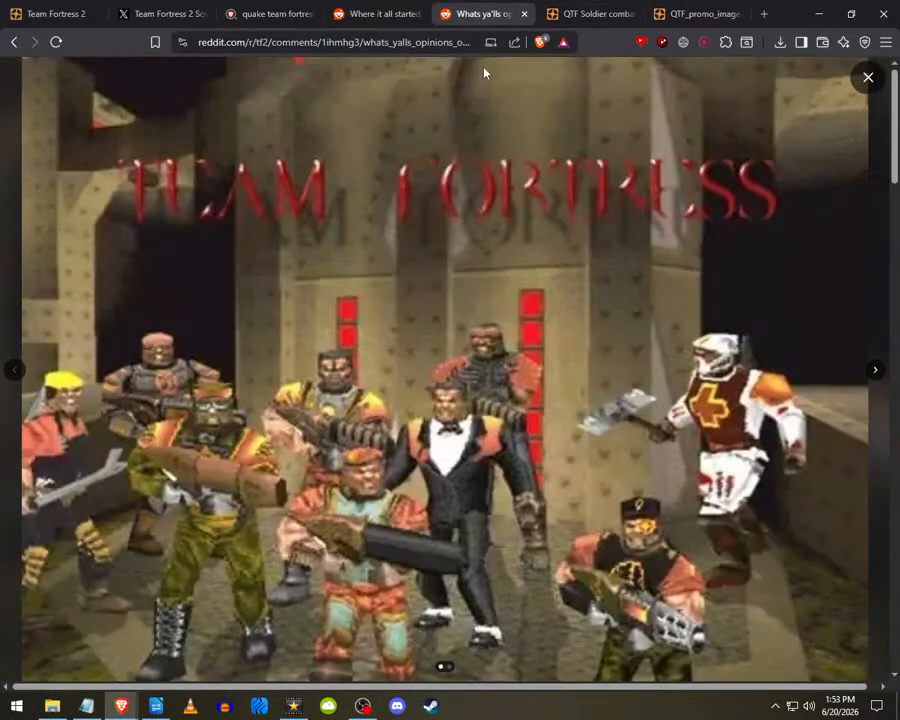
{"action": "left_click", "coordinate": [399, 9]}
{"action": "left_click", "coordinate": [400, 268]}
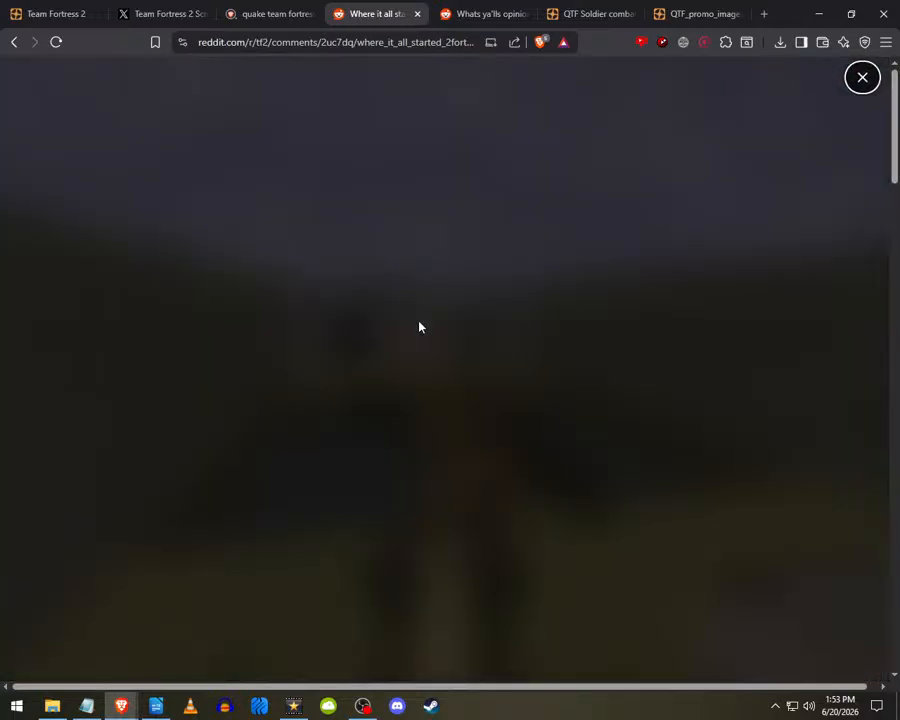
{"action": "right_click", "coordinate": [443, 307]}
{"action": "left_click", "coordinate": [474, 337]}
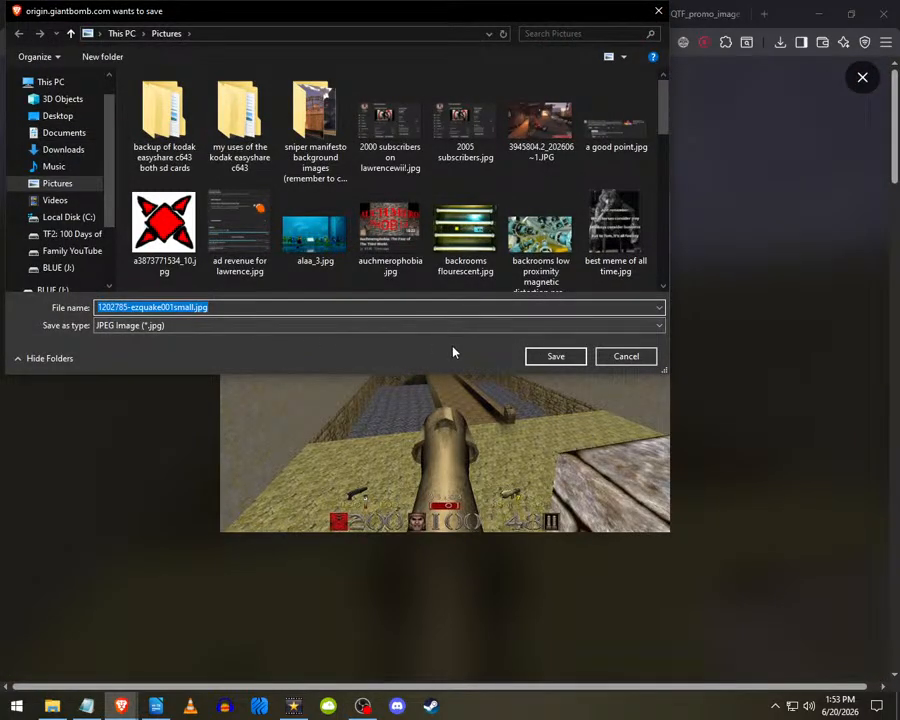
{"action": "left_click", "coordinate": [545, 357]}
{"action": "left_click", "coordinate": [716, 75]}
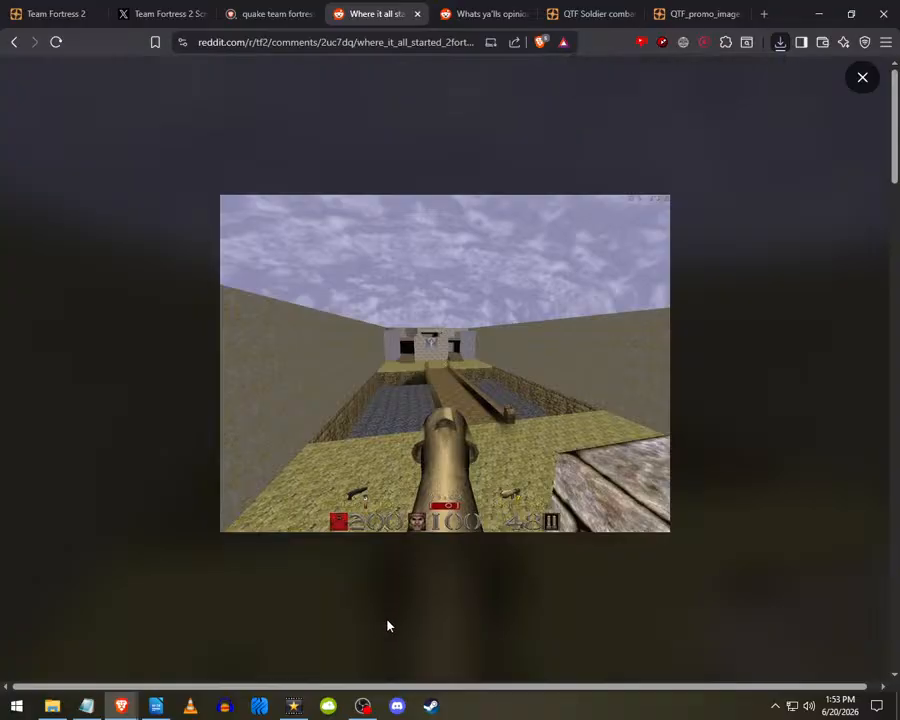
- Import 1202785-ezquake001small.jpg from the Pictures folder into the VideoPad project's images
{"action": "left_click", "coordinate": [292, 706]}
{"action": "left_click", "coordinate": [86, 706]}
{"action": "mouse_move", "coordinate": [52, 706]}
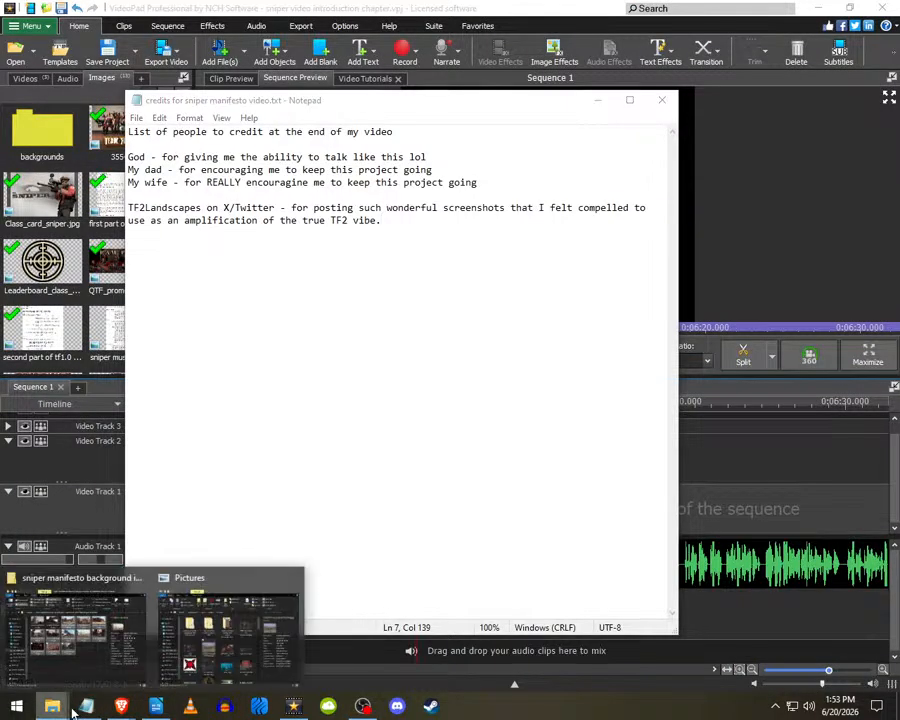
{"action": "left_click", "coordinate": [225, 645]}
{"action": "left_click_drag", "start_coordinate": [329, 450], "coordinate": [37, 291]}
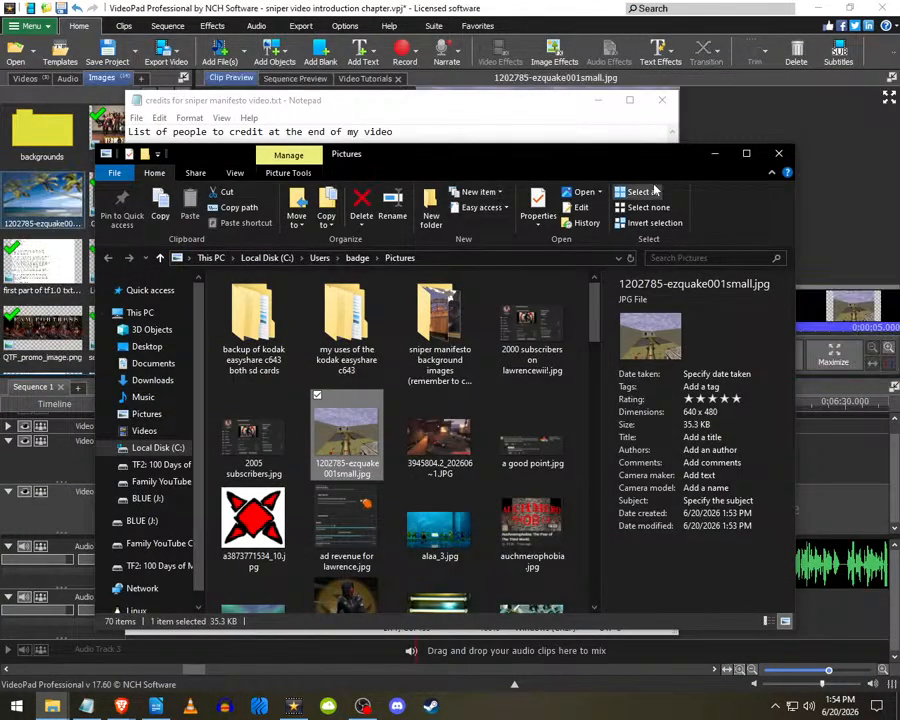
{"action": "left_click", "coordinate": [714, 155]}
- Start a new line below the TF2Landscapes entry in the credits text file, save it and close the file
{"action": "key", "text": "Return"}
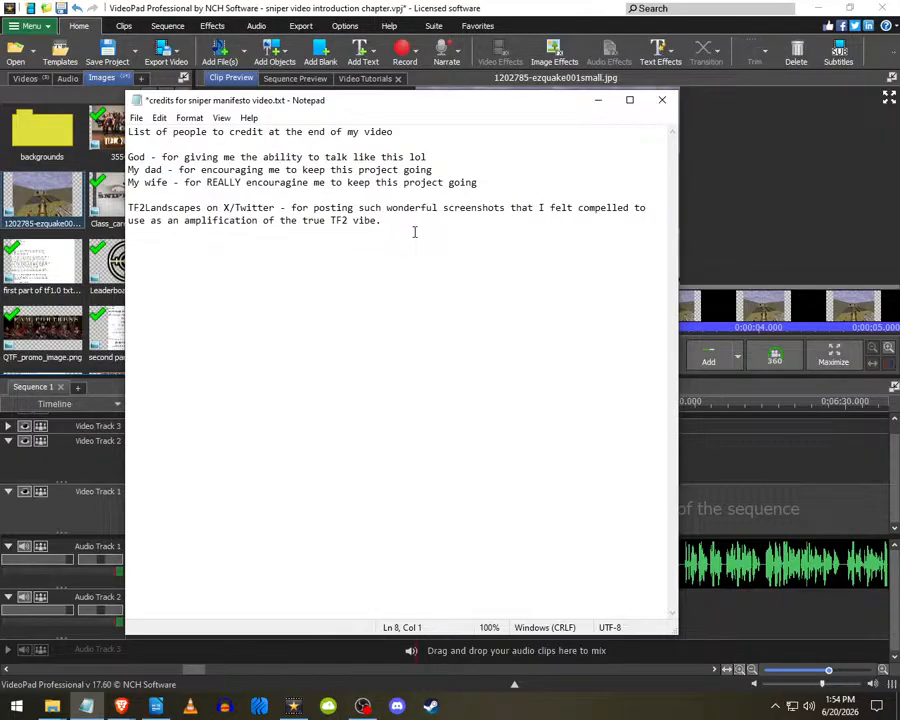
{"action": "key", "text": "ctrl+s"}
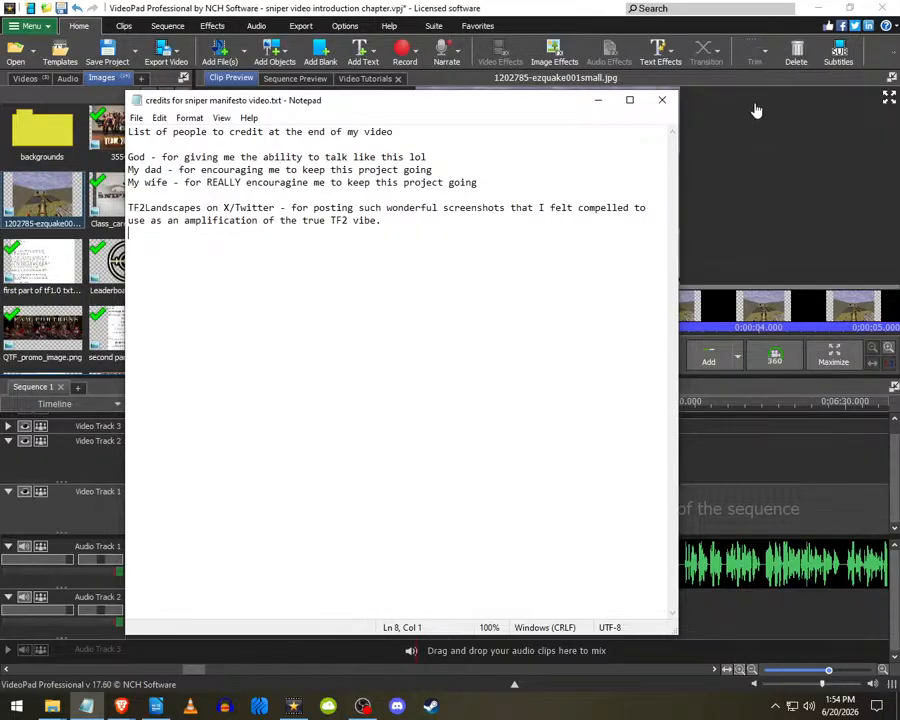
{"action": "left_click", "coordinate": [598, 101]}
{"action": "left_click", "coordinate": [84, 707]}
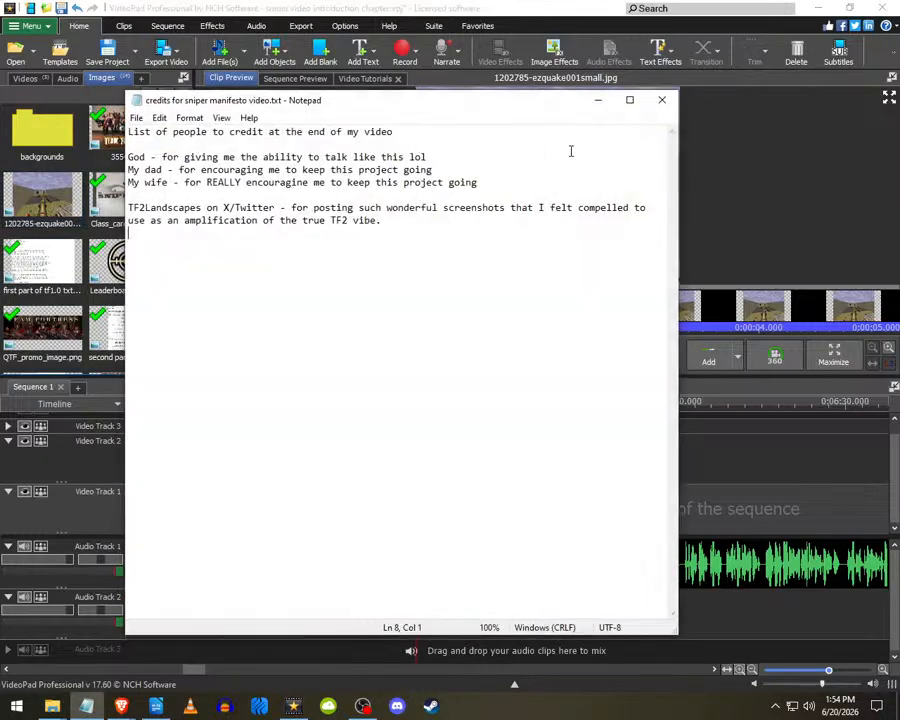
{"action": "left_click", "coordinate": [660, 99]}
- Add the 1202785-ezquake001small.jpg image to the end of Video Track 1 and play the narration over it
{"action": "left_click_drag", "start_coordinate": [58, 205], "coordinate": [440, 480]}
{"action": "key", "text": "space"}
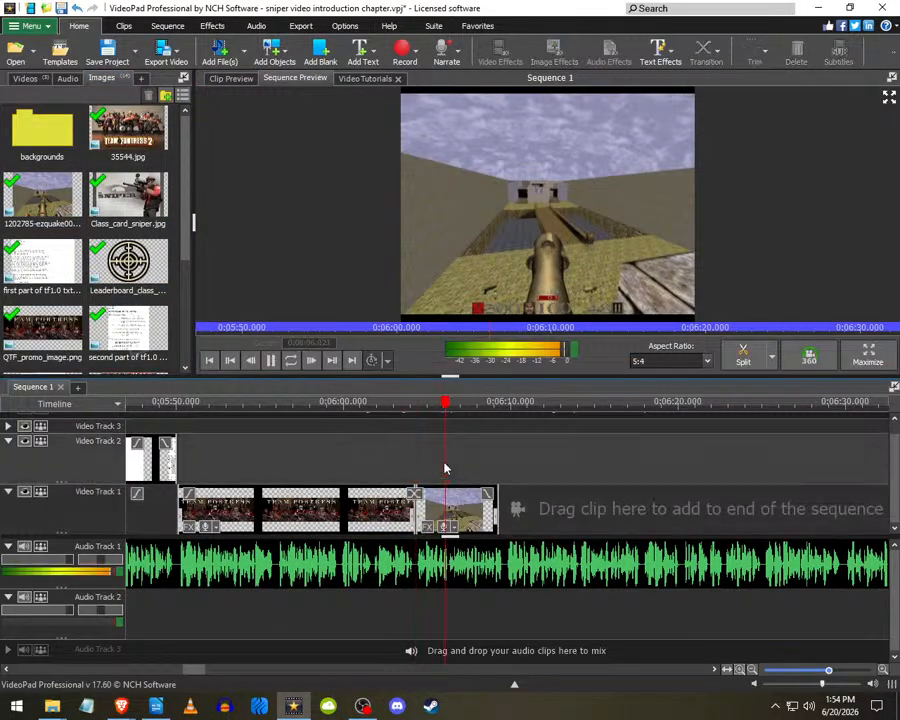
{"action": "scroll", "coordinate": [364, 458], "scroll_direction": "down", "scroll_amount": 3}
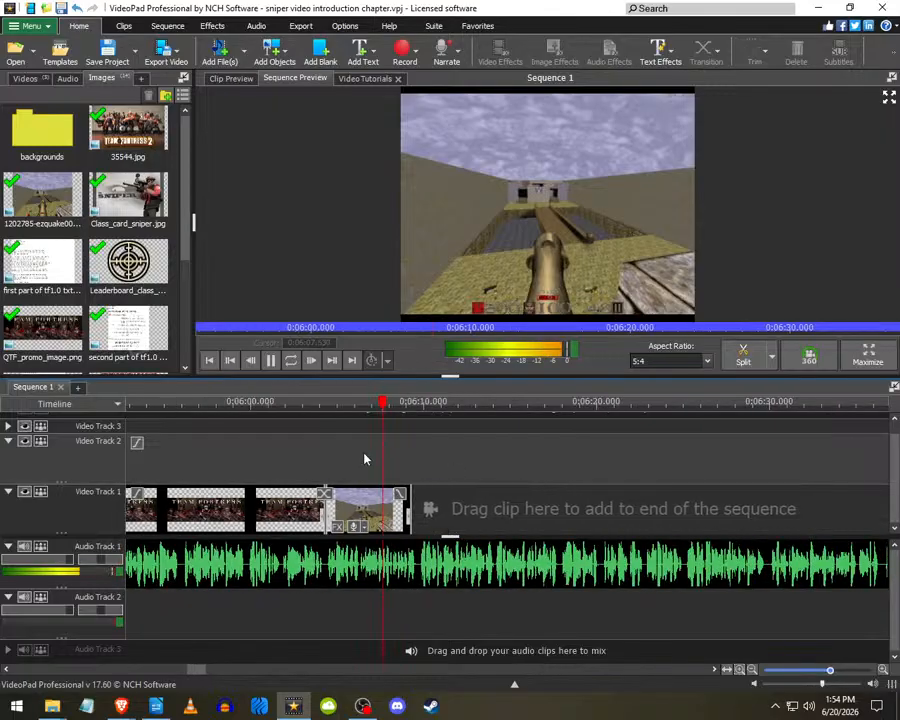
{"action": "scroll", "coordinate": [368, 468], "scroll_direction": "up", "scroll_amount": 3}
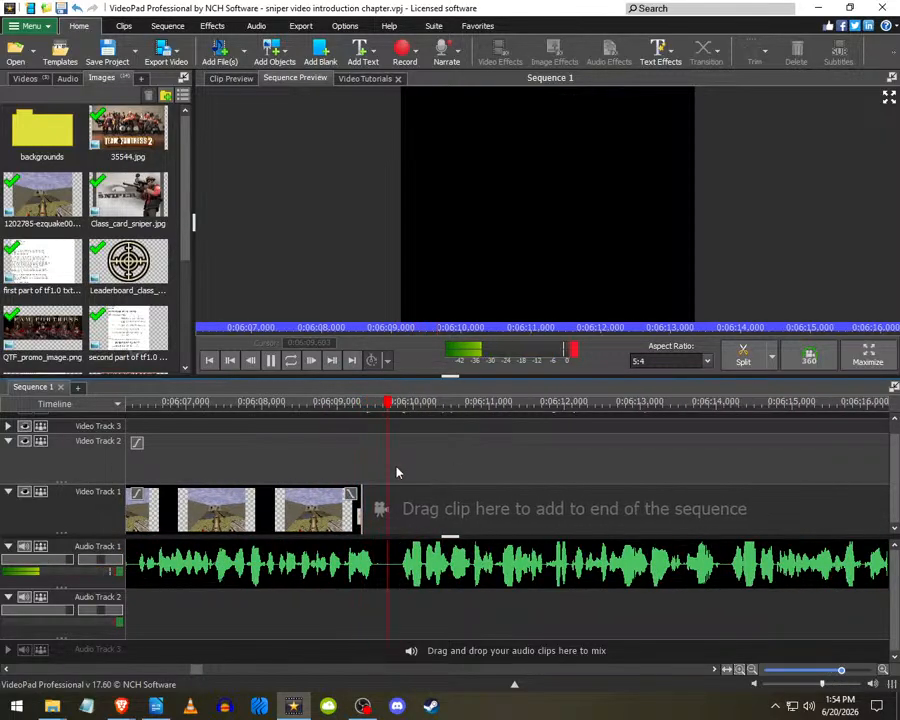
{"action": "scroll", "coordinate": [358, 500], "scroll_direction": "down", "scroll_amount": 4}
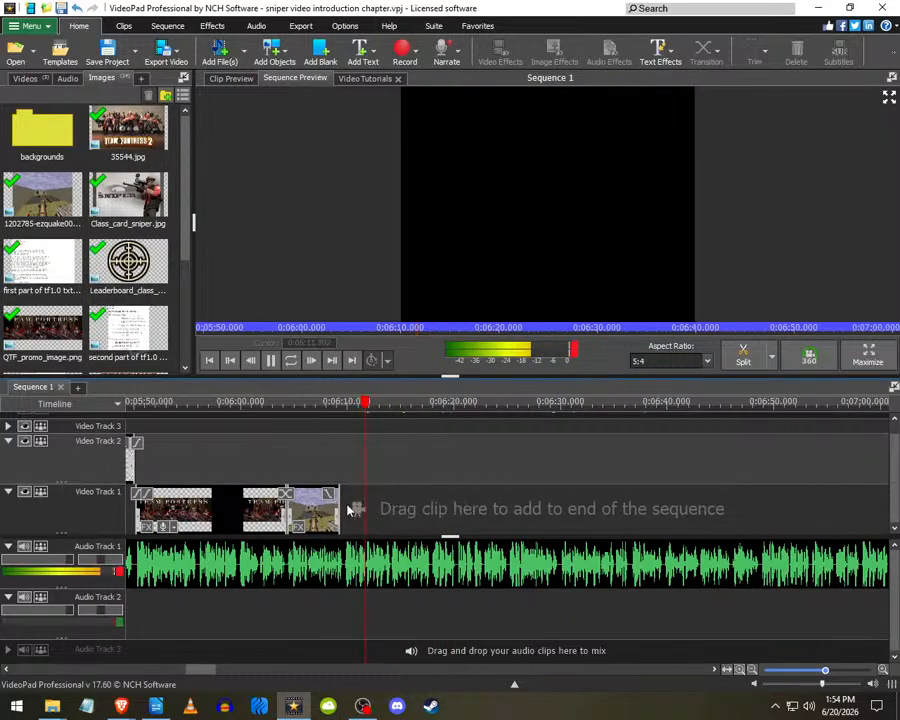
{"action": "scroll", "coordinate": [413, 520], "scroll_direction": "up", "scroll_amount": 2}
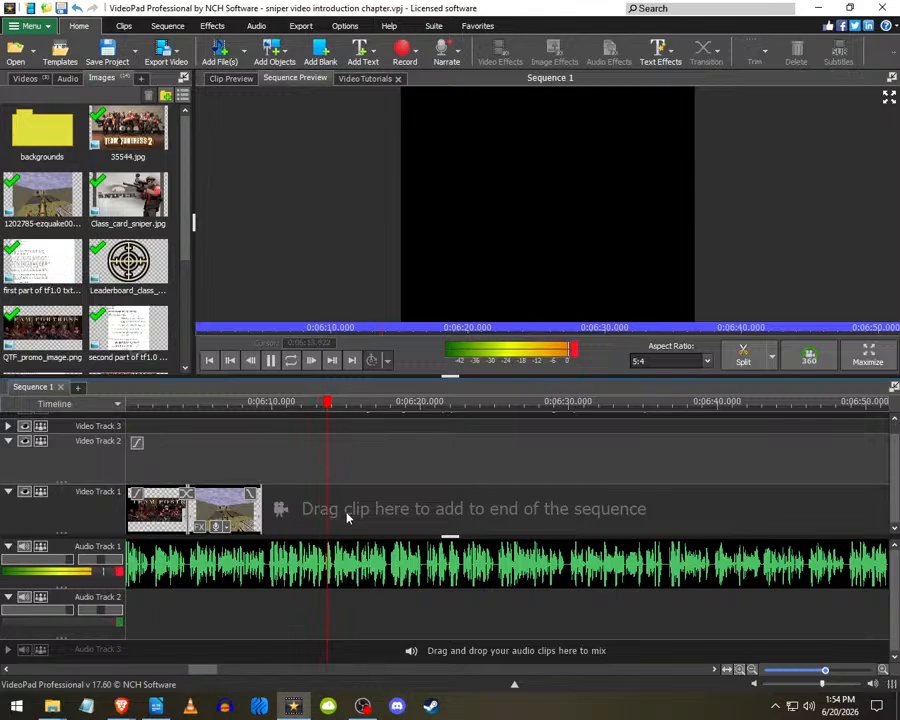
- Extend the 2Fort image clip on Video Track 1 to about 0:06:14 and save the project
{"action": "scroll", "coordinate": [345, 516], "scroll_direction": "up", "scroll_amount": 2}
{"action": "left_click_drag", "start_coordinate": [209, 510], "coordinate": [372, 512]}
{"action": "scroll", "coordinate": [372, 512], "scroll_direction": "up", "scroll_amount": 1}
{"action": "scroll", "coordinate": [534, 513], "scroll_direction": "down", "scroll_amount": 1}
{"action": "scroll", "coordinate": [534, 513], "scroll_direction": "down", "scroll_amount": 3}
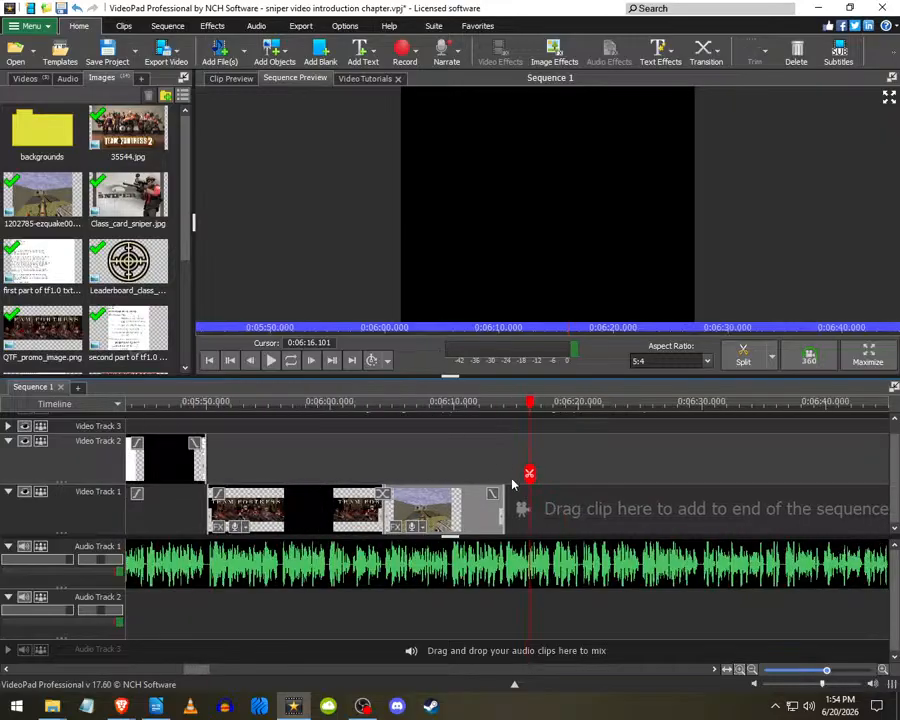
{"action": "left_click", "coordinate": [498, 458]}
{"action": "key", "text": "ctrl+s"}
- Switch to the Brave browser and close the two Reddit tabs and the QTF Soldier and QTF_promo_image tabs
{"action": "mouse_move", "coordinate": [121, 706]}
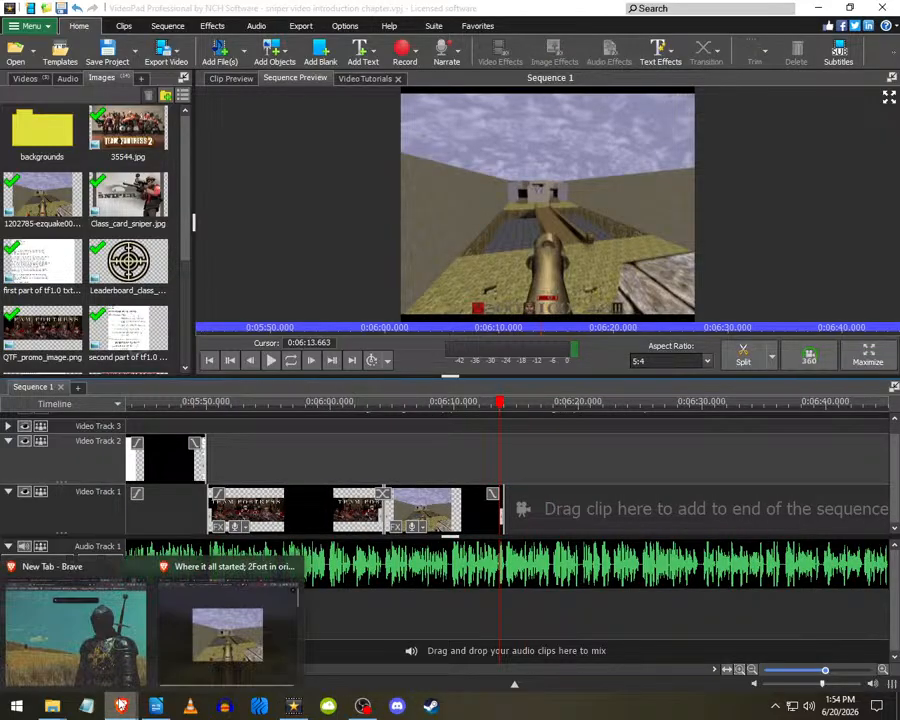
{"action": "left_click", "coordinate": [211, 627]}
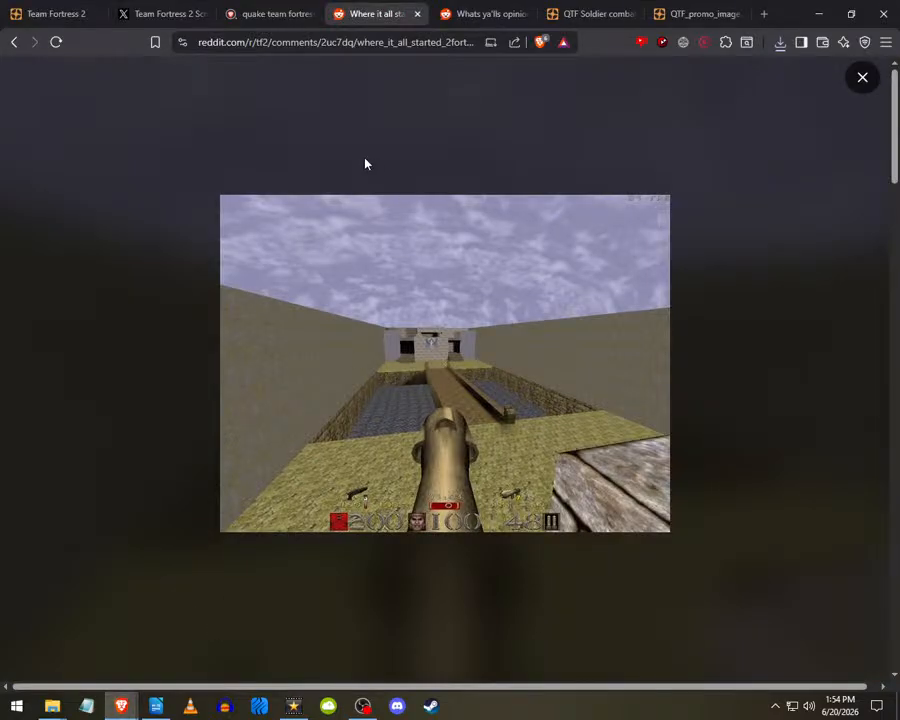
{"action": "left_click", "coordinate": [423, 42]}
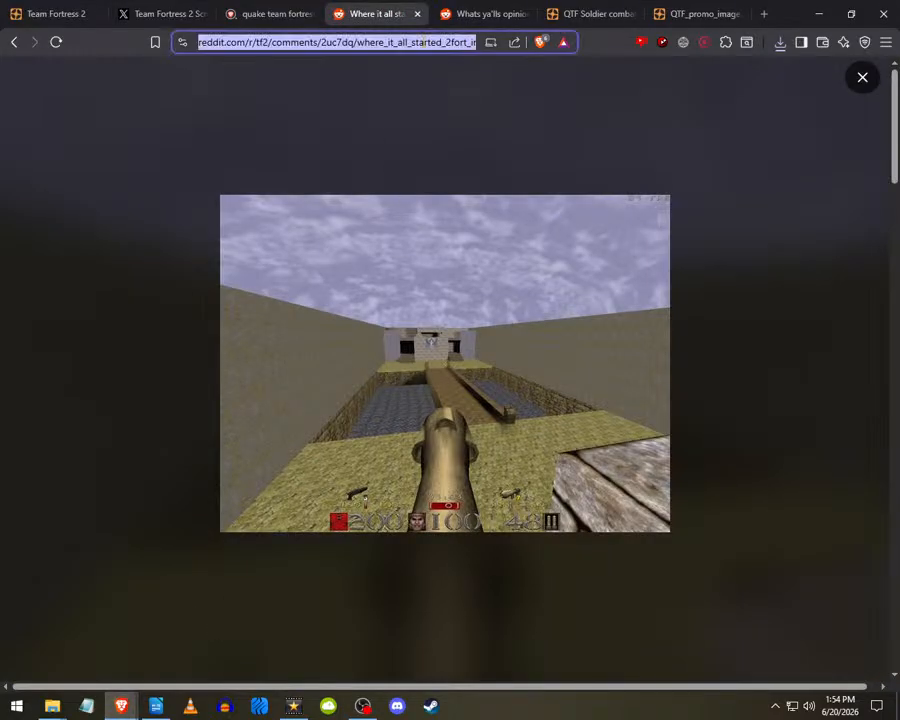
{"action": "left_click", "coordinate": [418, 14]}
{"action": "left_click", "coordinate": [418, 14]}
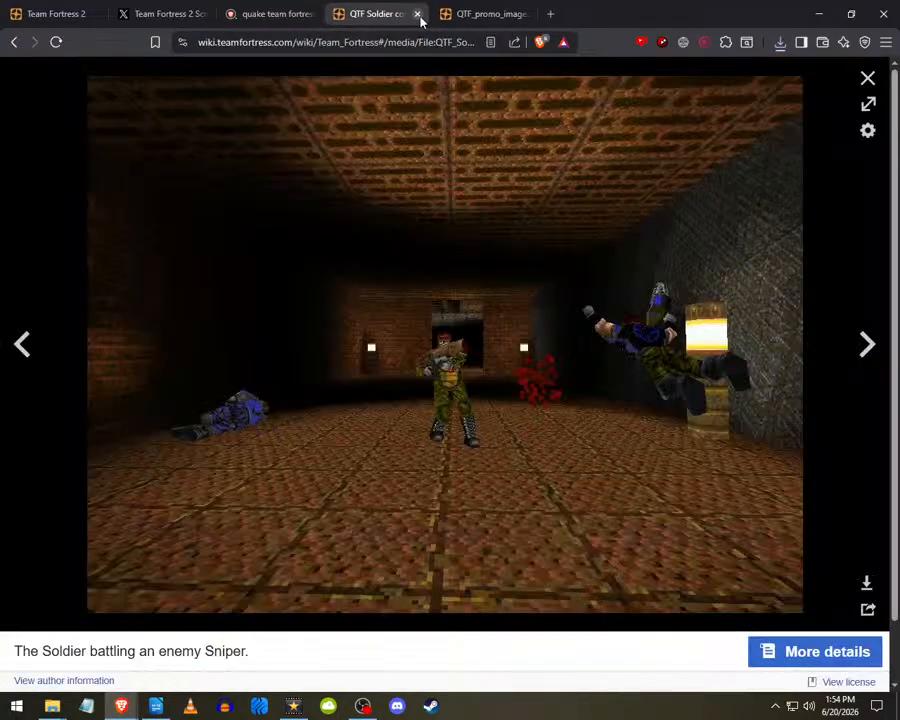
{"action": "left_click", "coordinate": [418, 14]}
{"action": "left_click", "coordinate": [418, 14]}
- Look through the "quake team fortress 2fort" image results for another usable background picture
{"action": "scroll", "coordinate": [405, 220], "scroll_direction": "down", "scroll_amount": 6}
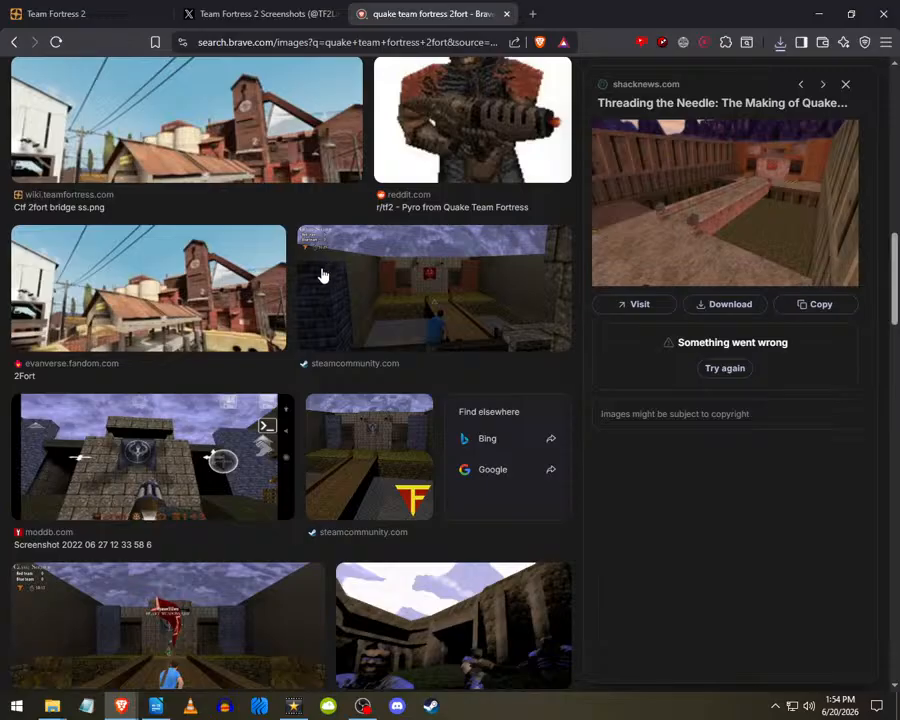
{"action": "scroll", "coordinate": [322, 274], "scroll_direction": "up", "scroll_amount": 1}
{"action": "scroll", "coordinate": [319, 287], "scroll_direction": "down", "scroll_amount": 3}
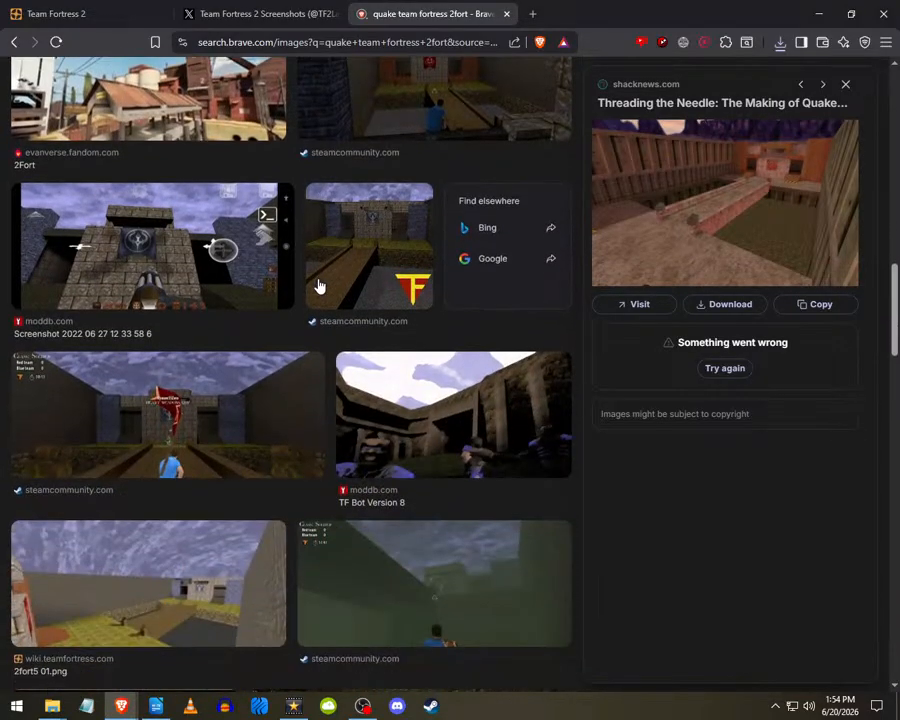
{"action": "scroll", "coordinate": [340, 374], "scroll_direction": "down", "scroll_amount": 4}
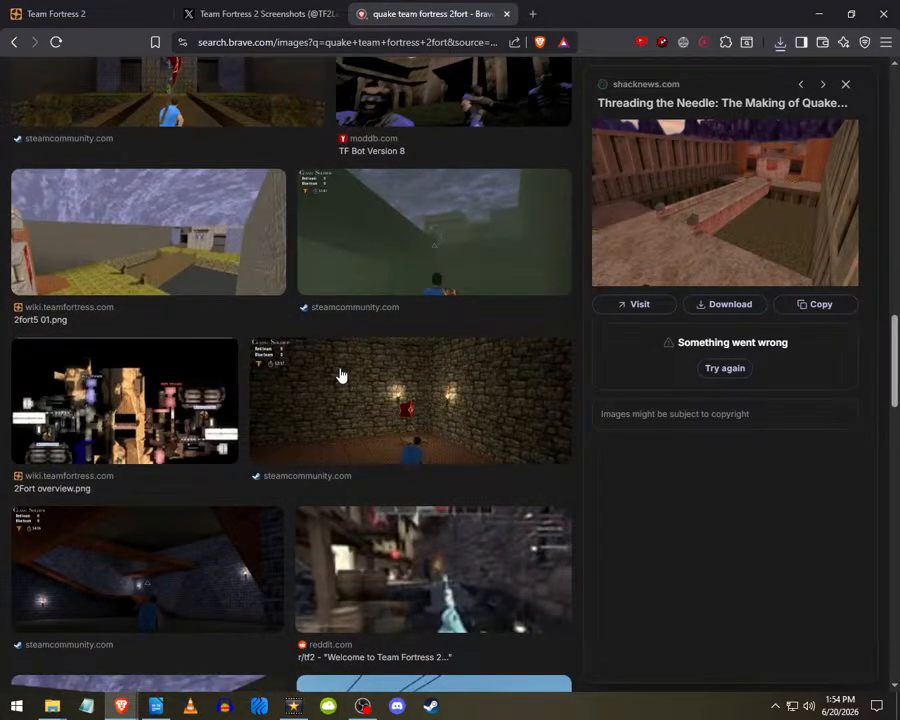
{"action": "scroll", "coordinate": [338, 375], "scroll_direction": "down", "scroll_amount": 5}
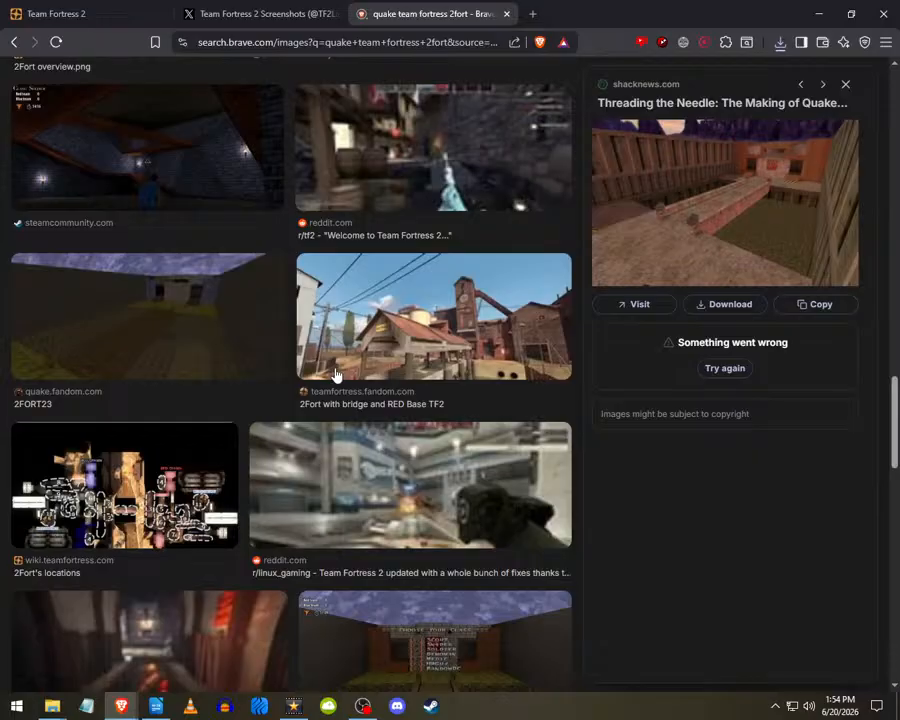
{"action": "scroll", "coordinate": [336, 375], "scroll_direction": "down", "scroll_amount": 4}
{"action": "scroll", "coordinate": [336, 375], "scroll_direction": "up", "scroll_amount": 3}
{"action": "left_click", "coordinate": [400, 340]}
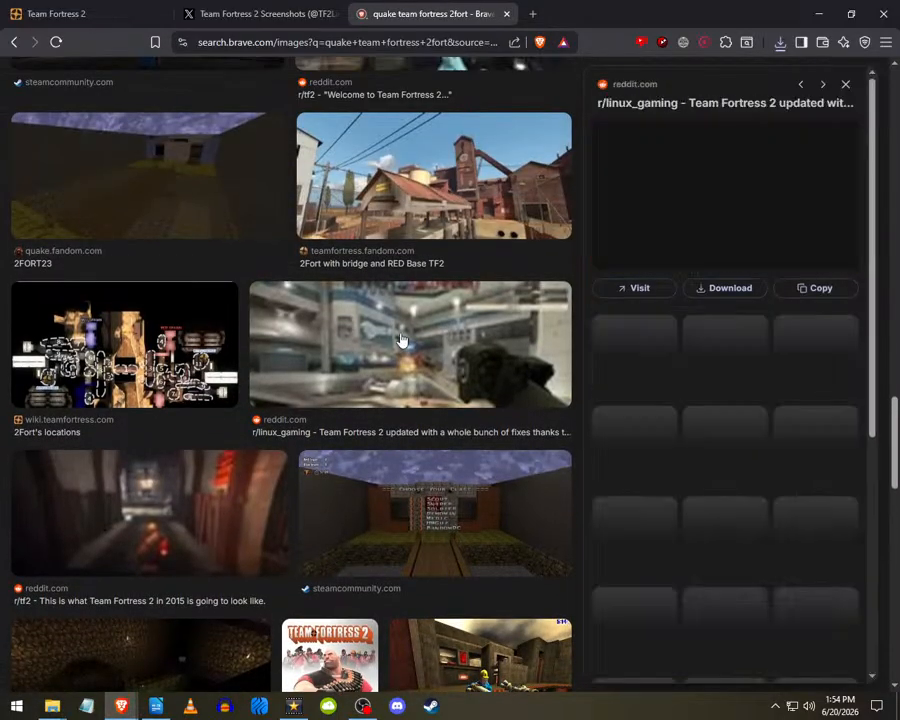
{"action": "scroll", "coordinate": [348, 430], "scroll_direction": "up", "scroll_amount": 15}
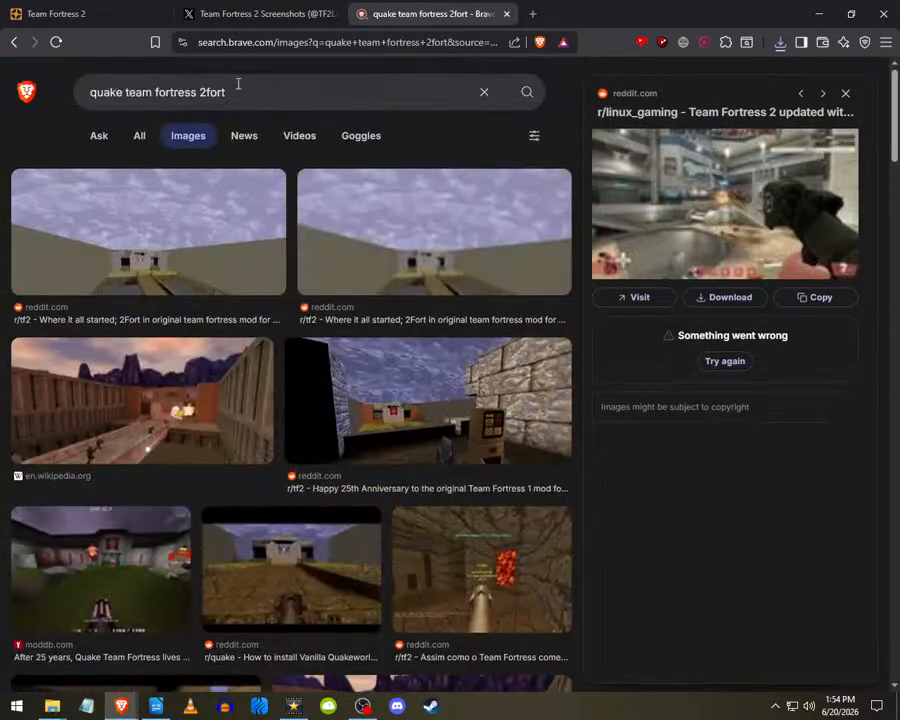
- Search images for "quake team fortress sniper" and preview the Sniper - Team Fortress (Quake) picture and its related images
{"action": "double_click", "coordinate": [202, 92]}
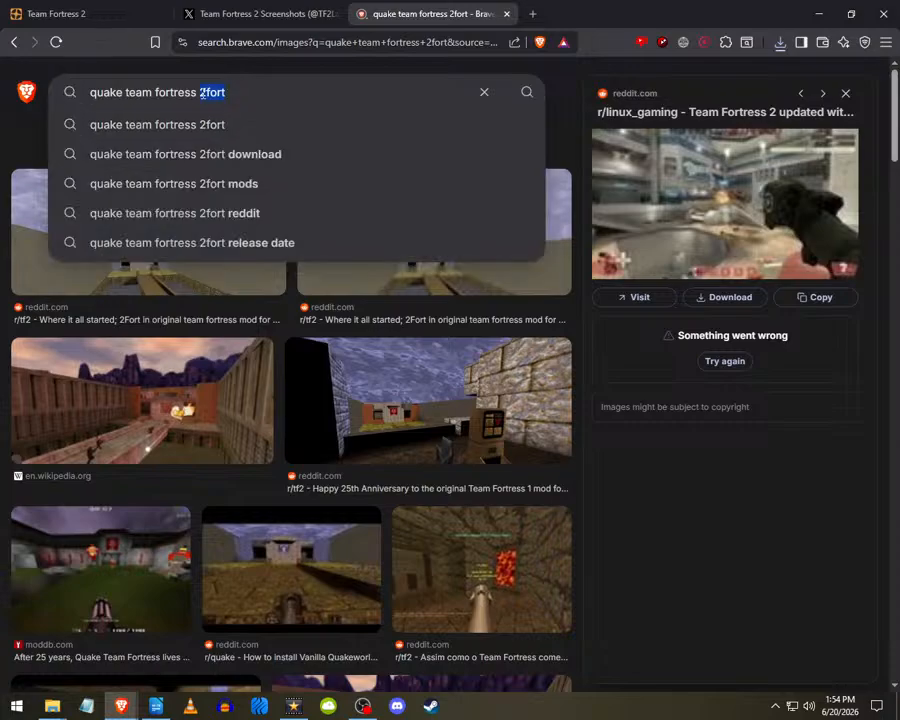
{"action": "type", "text": "sniper"}
{"action": "key", "text": "Return"}
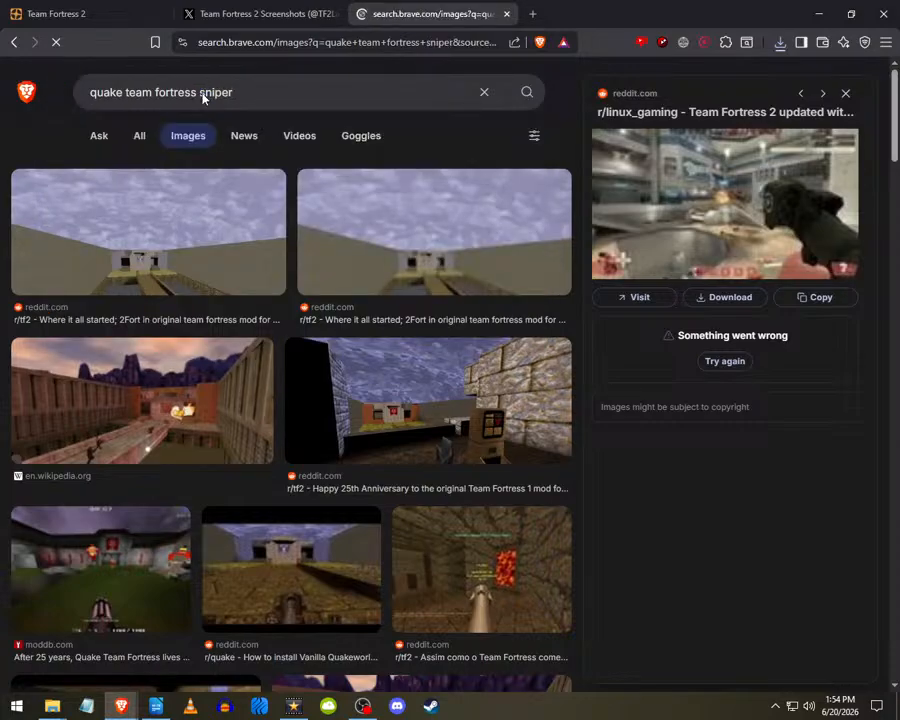
{"action": "left_click", "coordinate": [110, 213]}
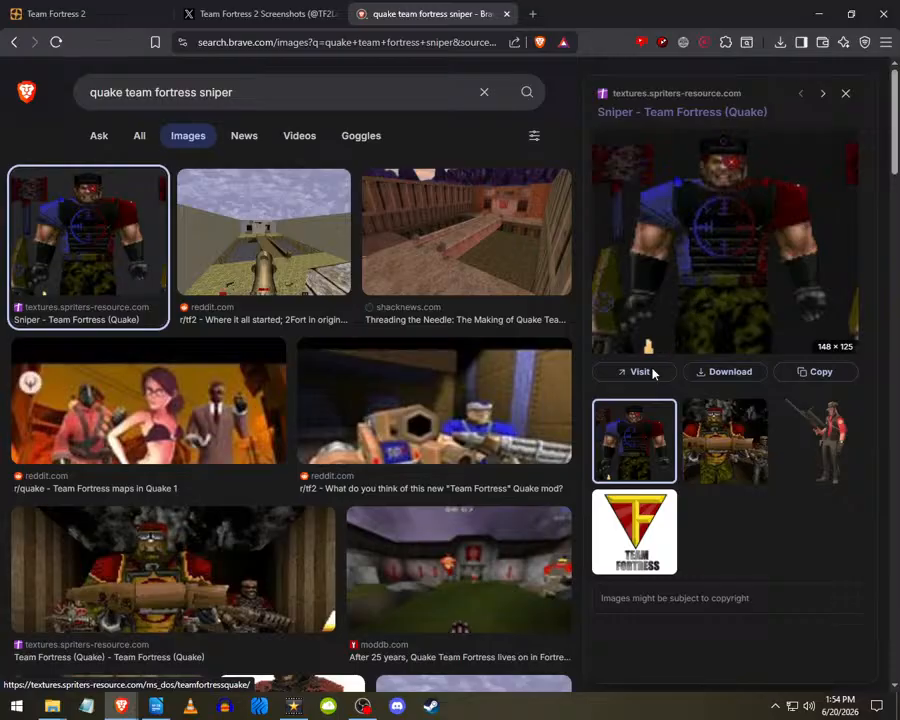
{"action": "left_click", "coordinate": [718, 448]}
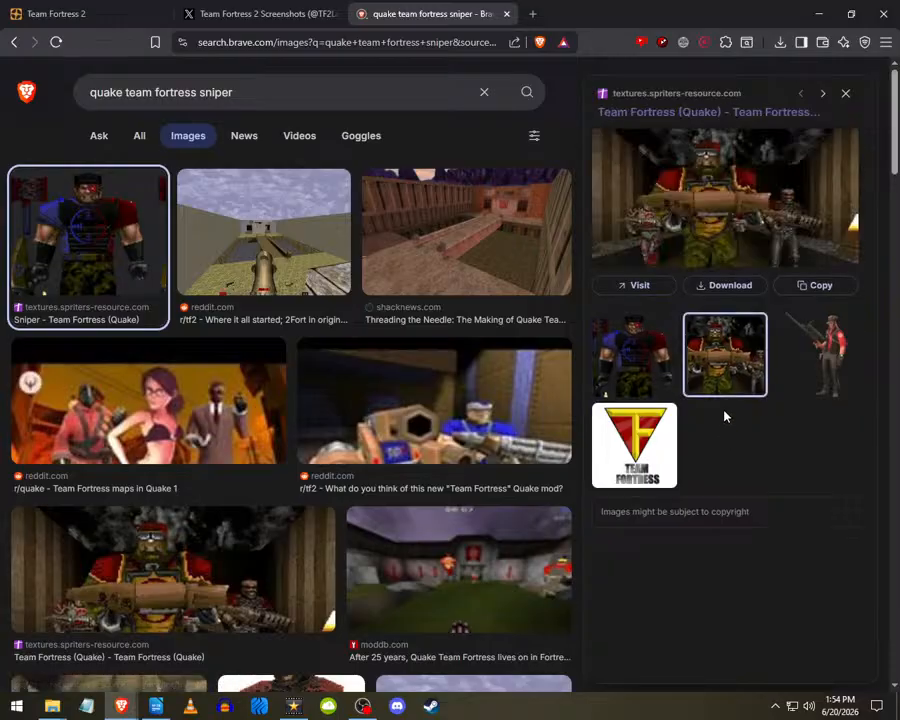
{"action": "left_click", "coordinate": [818, 355]}
{"action": "left_click", "coordinate": [655, 482]}
{"action": "left_click", "coordinate": [637, 520]}
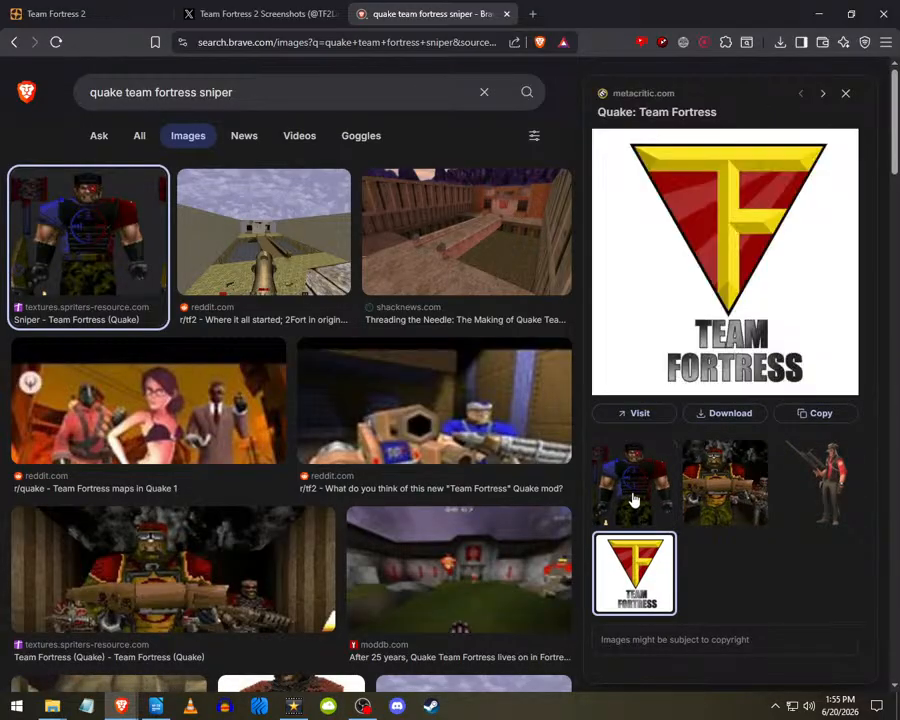
{"action": "left_click", "coordinate": [633, 499]}
{"action": "scroll", "coordinate": [268, 382], "scroll_direction": "down", "scroll_amount": 5}
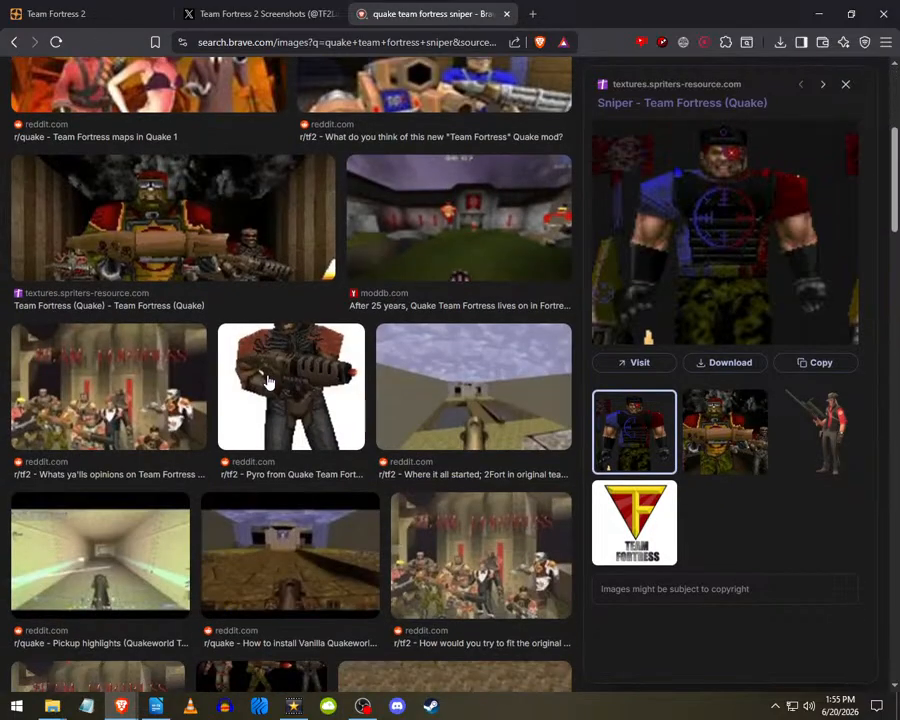
- Find the quake.fandom.com sniper picture among the Pyro image's related results and open its source page in a new tab
{"action": "left_click", "coordinate": [268, 382]}
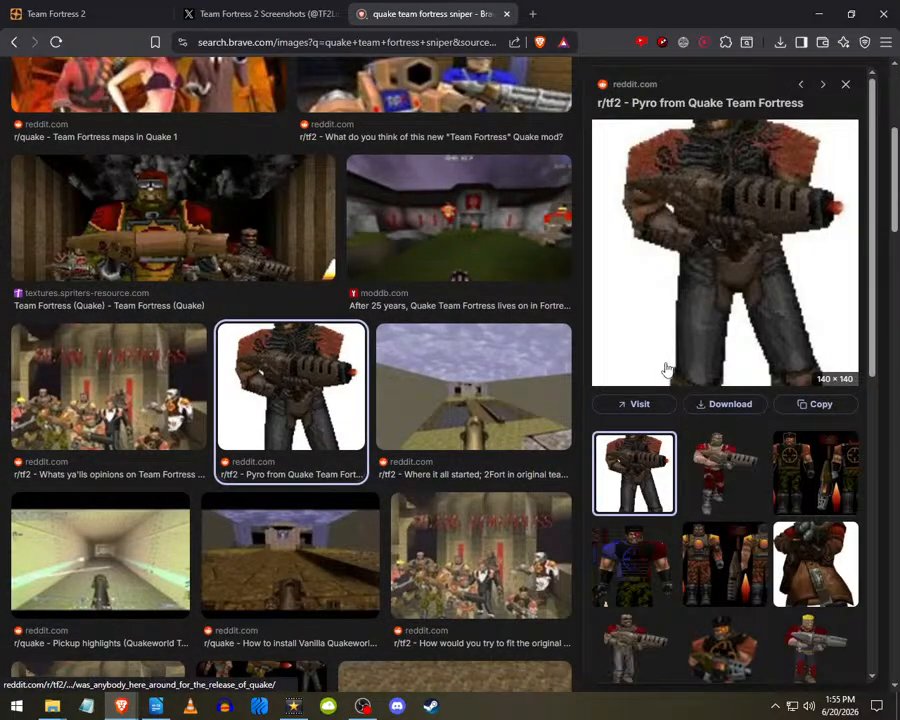
{"action": "left_click", "coordinate": [795, 472]}
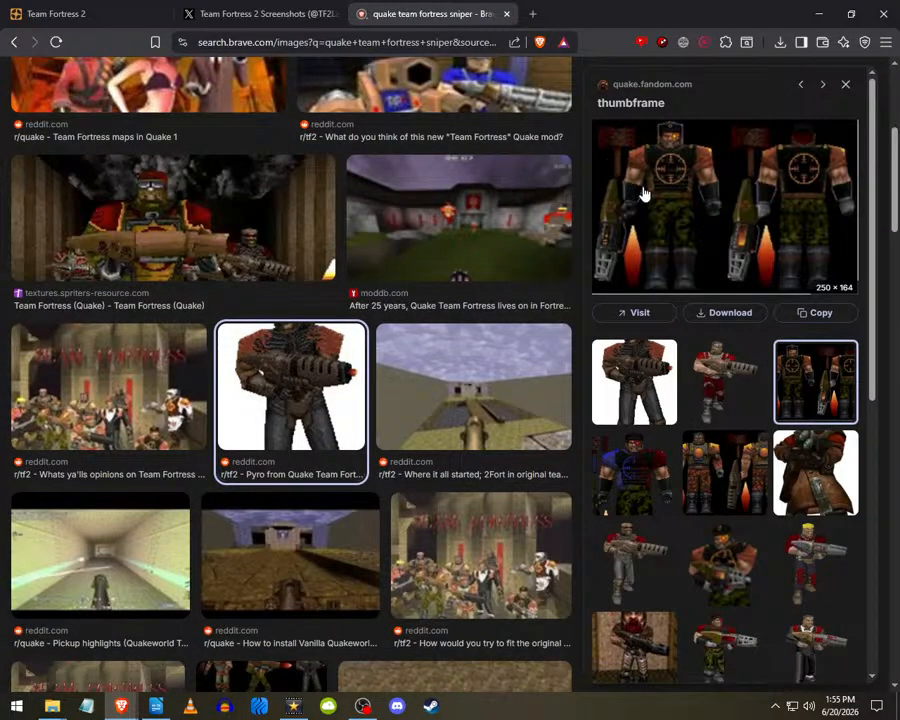
{"action": "middle_click", "coordinate": [640, 312]}
{"action": "scroll", "coordinate": [285, 345], "scroll_direction": "up", "scroll_amount": 5}
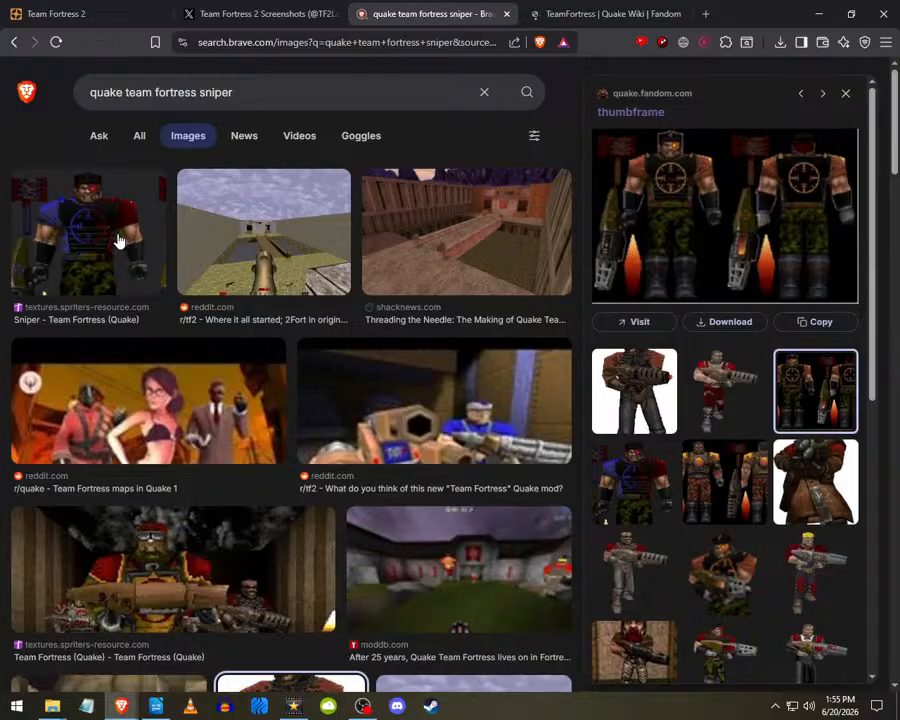
{"action": "left_click", "coordinate": [117, 240]}
{"action": "left_click", "coordinate": [535, 12]}
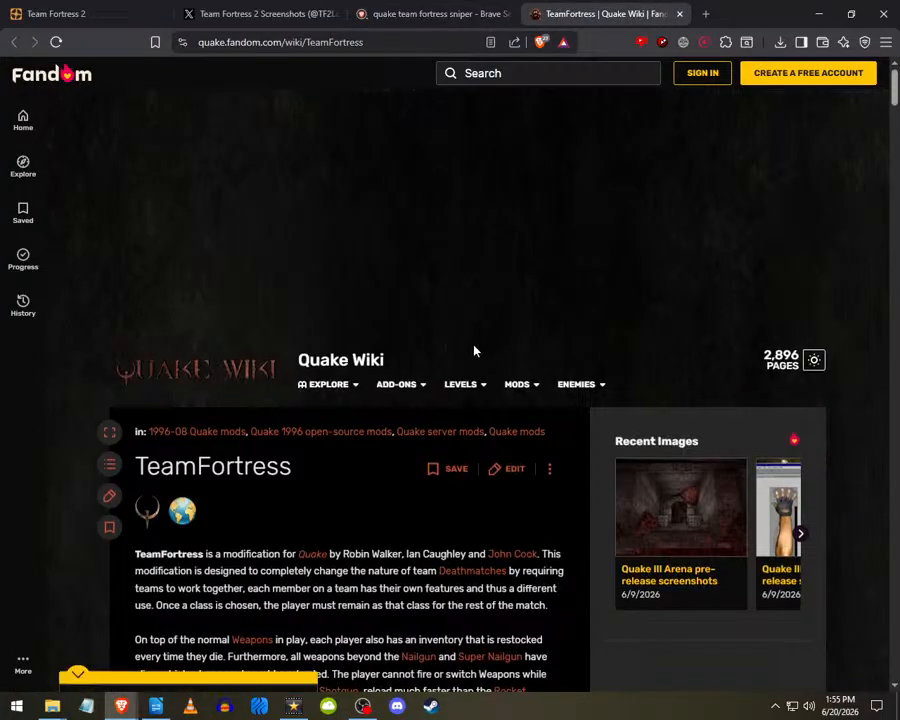
- Save the full TFSNIPER image from the wiki page's Sniper section to the Pictures folder as TFSNIPER.PNG.webp
{"action": "scroll", "coordinate": [475, 350], "scroll_direction": "down", "scroll_amount": 20}
{"action": "scroll", "coordinate": [475, 350], "scroll_direction": "down", "scroll_amount": 15}
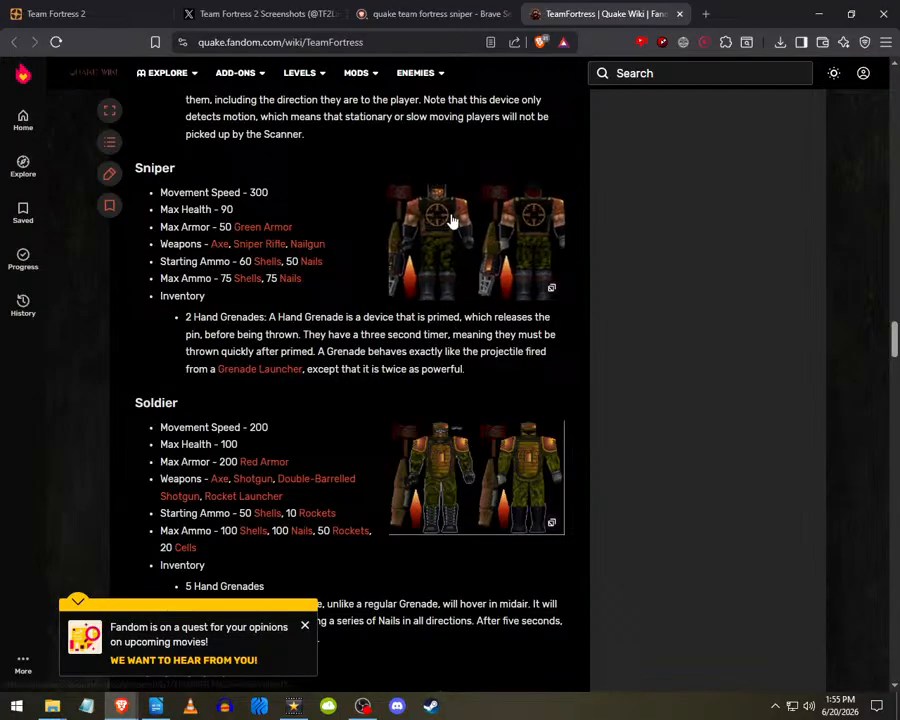
{"action": "left_click", "coordinate": [452, 221]}
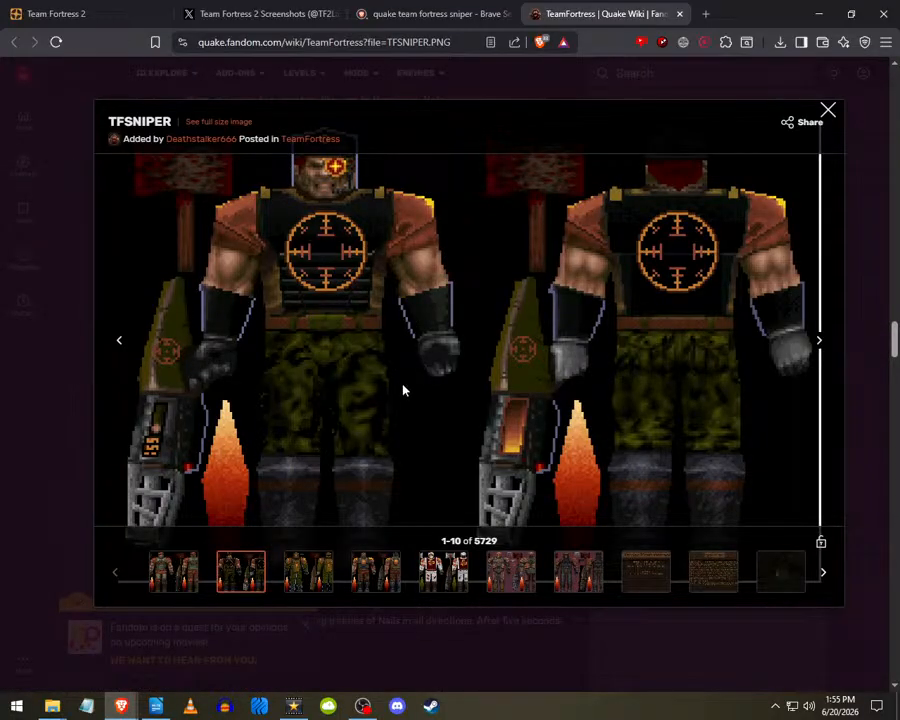
{"action": "right_click", "coordinate": [433, 389]}
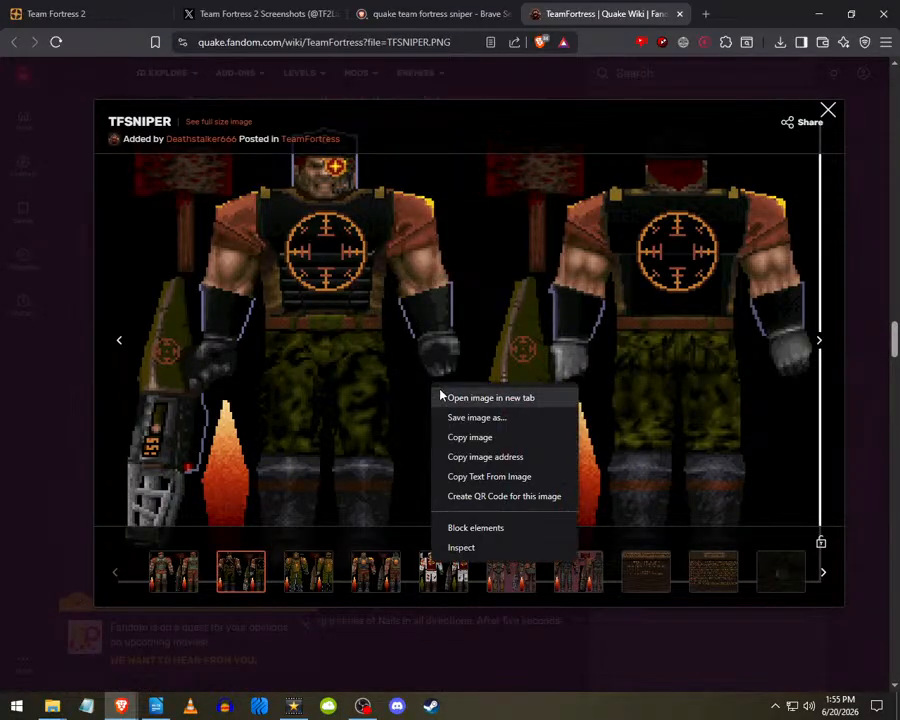
{"action": "left_click", "coordinate": [470, 419]}
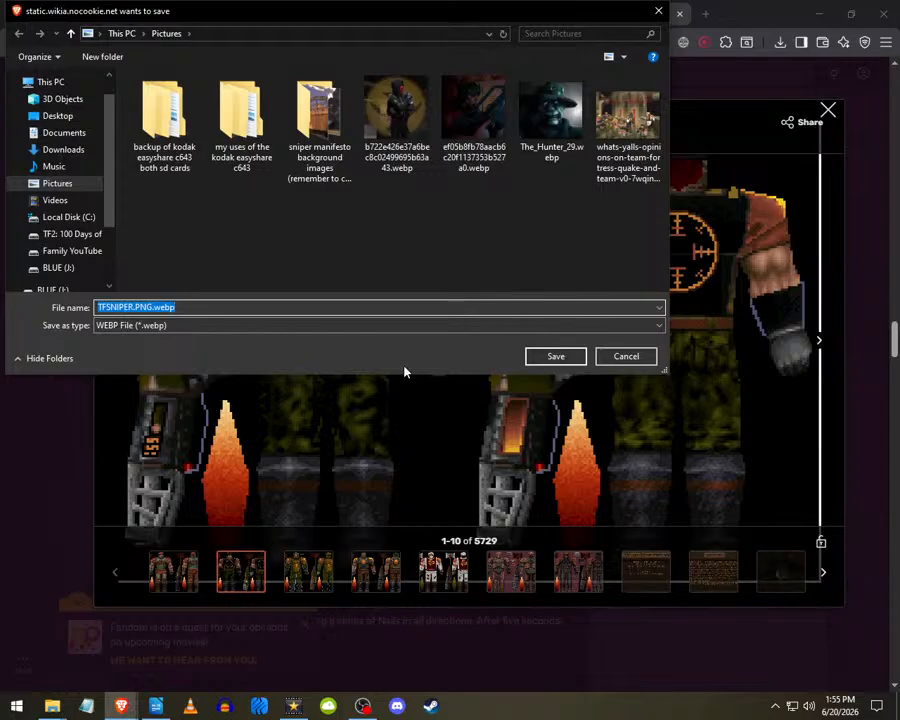
{"action": "left_click", "coordinate": [556, 356]}
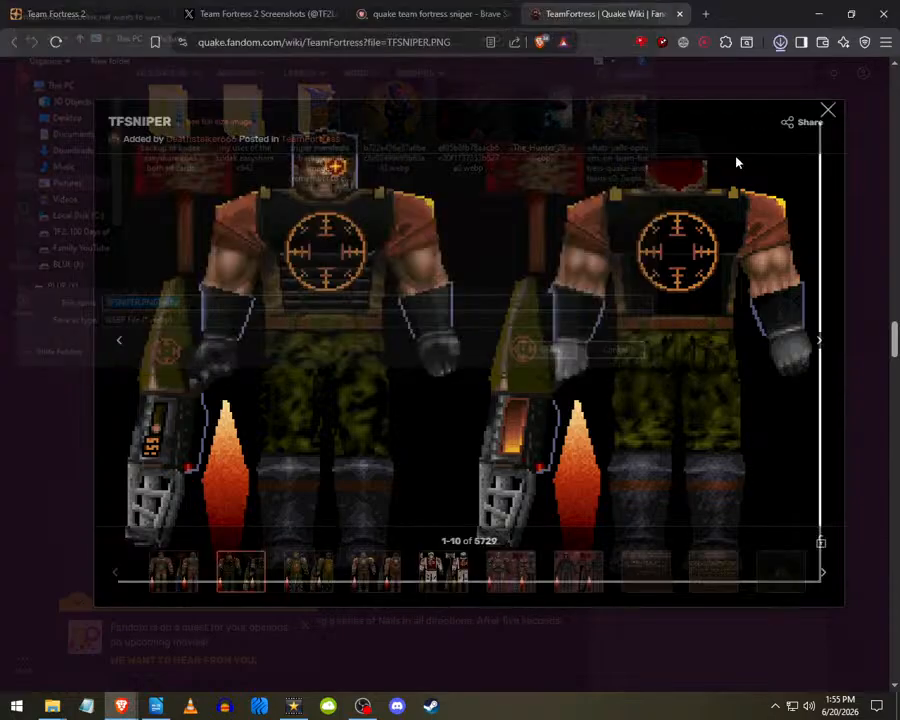
- Import TFSNIPER.PNG.webp from the Pictures folder into the VideoPad project's images and close the folder window
{"action": "left_click", "coordinate": [716, 74]}
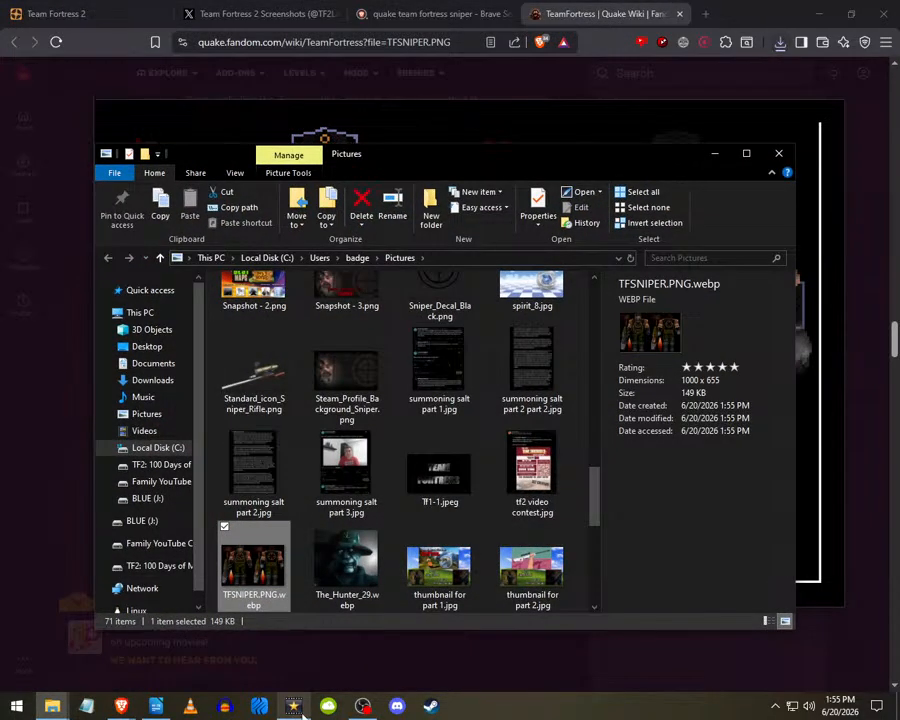
{"action": "left_click", "coordinate": [290, 650]}
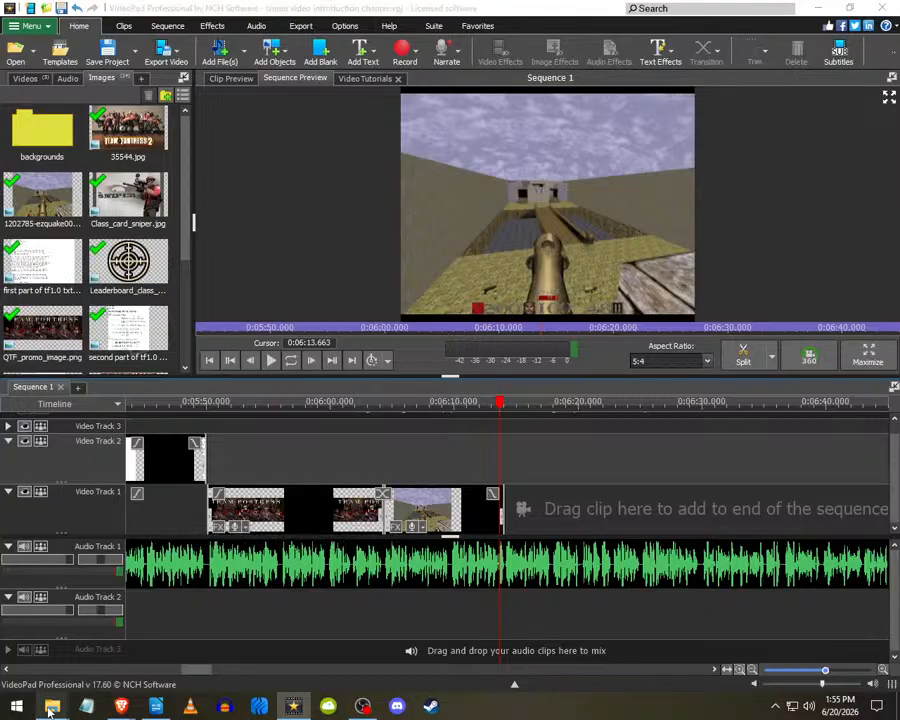
{"action": "mouse_move", "coordinate": [50, 708]}
{"action": "left_click", "coordinate": [225, 575]}
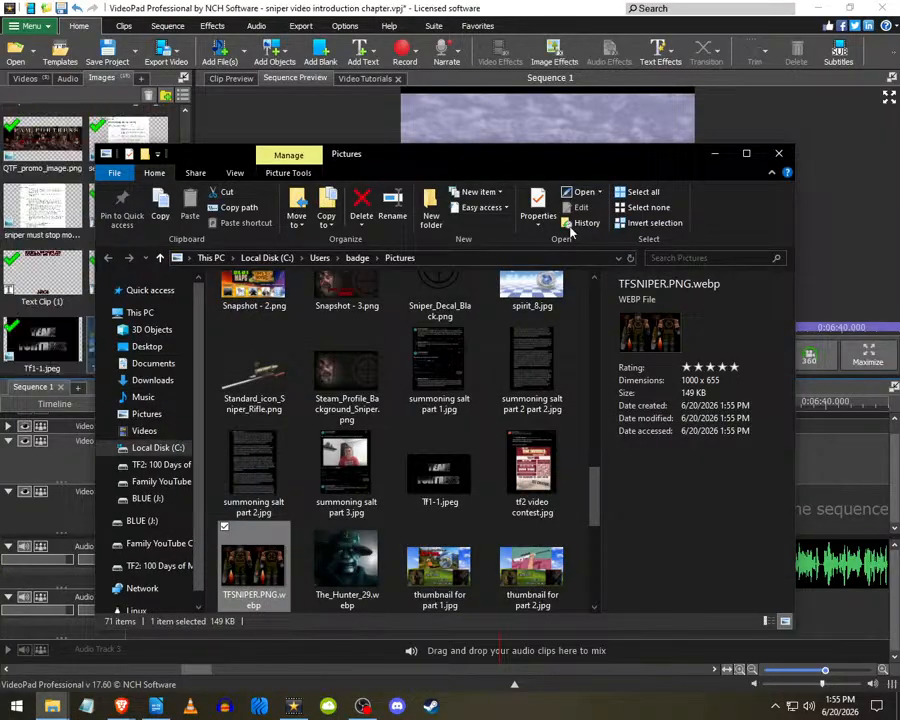
{"action": "left_click", "coordinate": [778, 156]}
- Add the TFSNIPER.PNG.webp image to the end of Video Track 1 and play the narration over it
{"action": "left_click_drag", "start_coordinate": [139, 340], "coordinate": [524, 466]}
{"action": "key", "text": "space"}
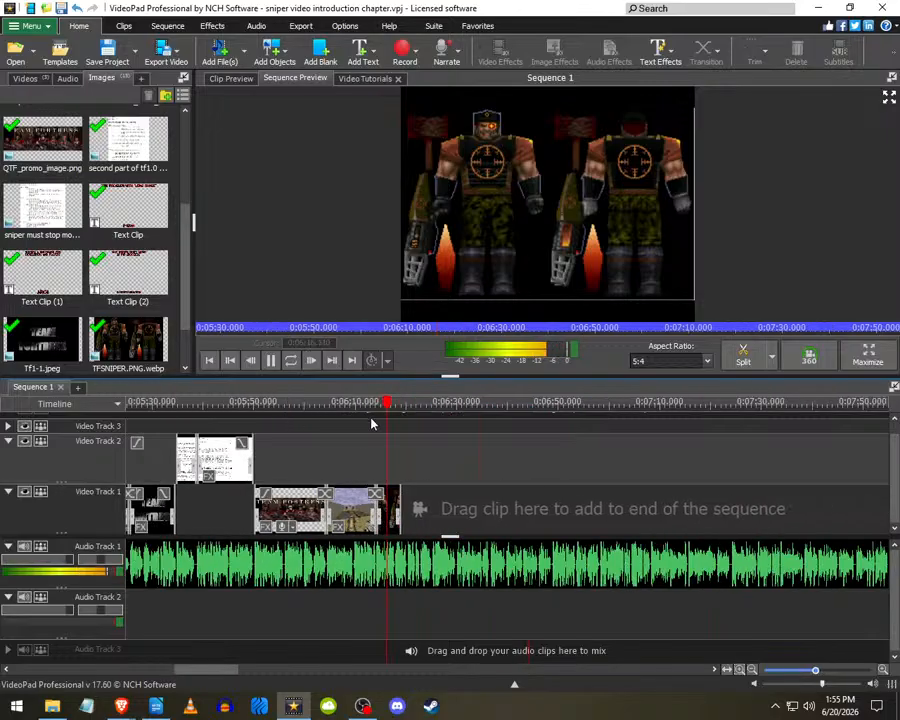
{"action": "scroll", "coordinate": [379, 487], "scroll_direction": "up", "scroll_amount": 2}
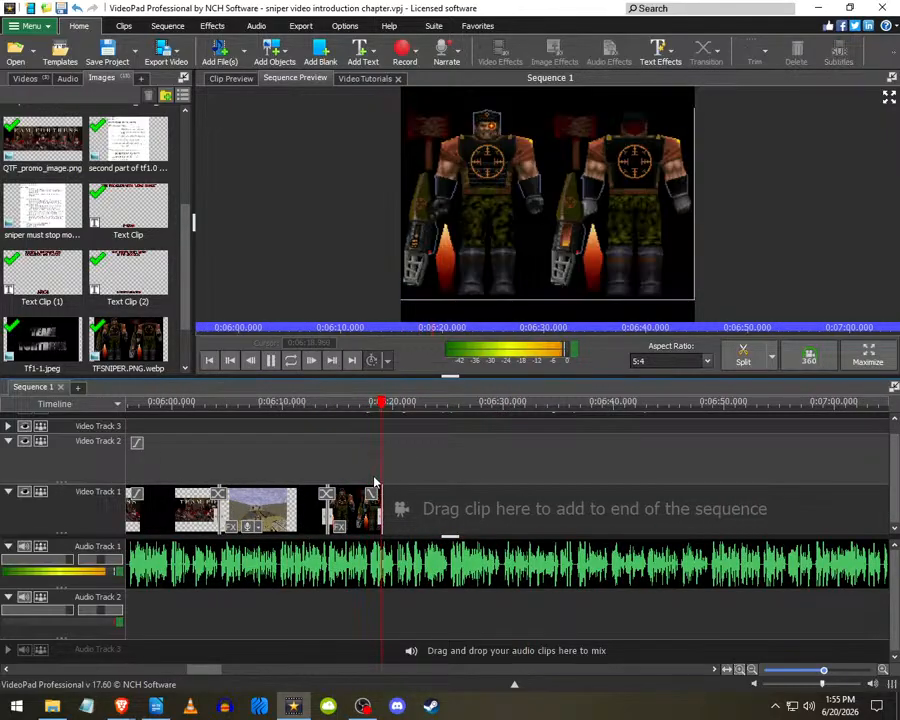
{"action": "scroll", "coordinate": [330, 480], "scroll_direction": "down", "scroll_amount": 2}
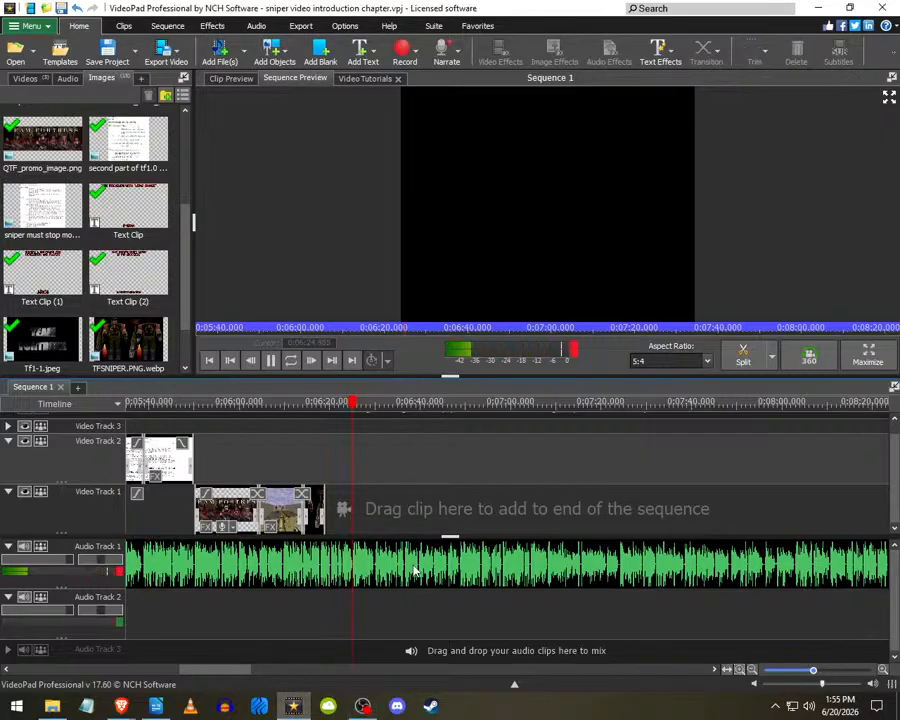
{"action": "scroll", "coordinate": [366, 548], "scroll_direction": "up", "scroll_amount": 3}
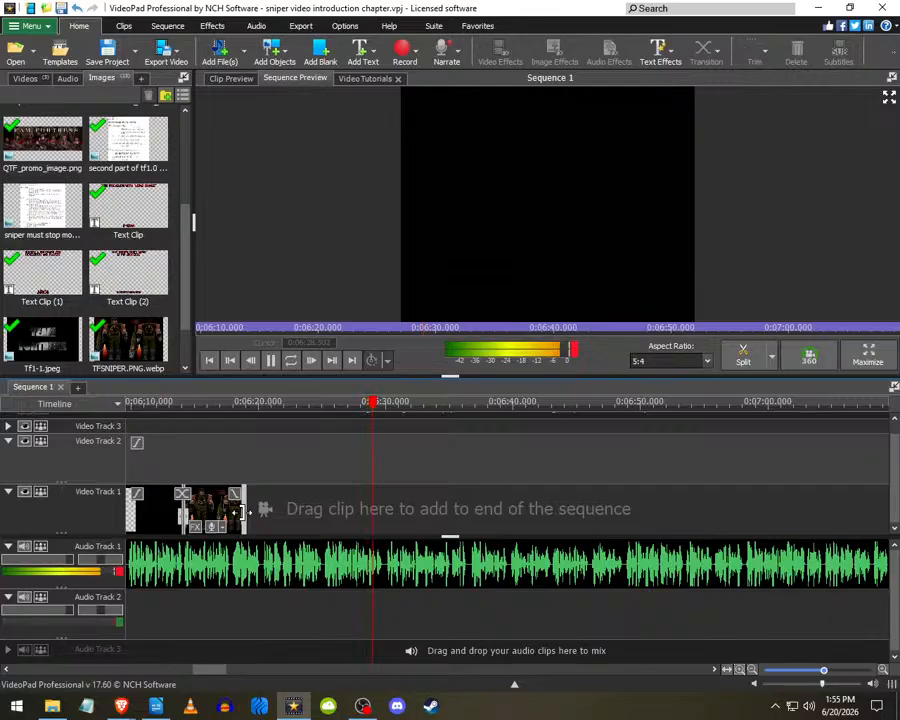
- Extend the TFSNIPER clip on Video Track 1 to about 0:06:30 and place the playhead just after its end
{"action": "scroll", "coordinate": [250, 511], "scroll_direction": "up", "scroll_amount": 2}
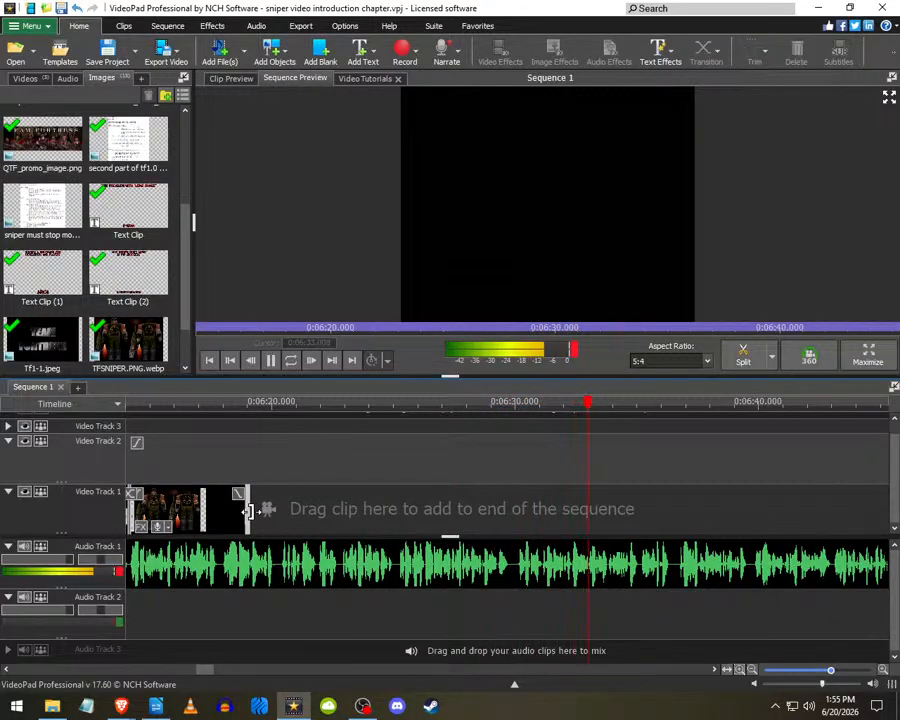
{"action": "left_click_drag", "start_coordinate": [250, 511], "coordinate": [514, 531]}
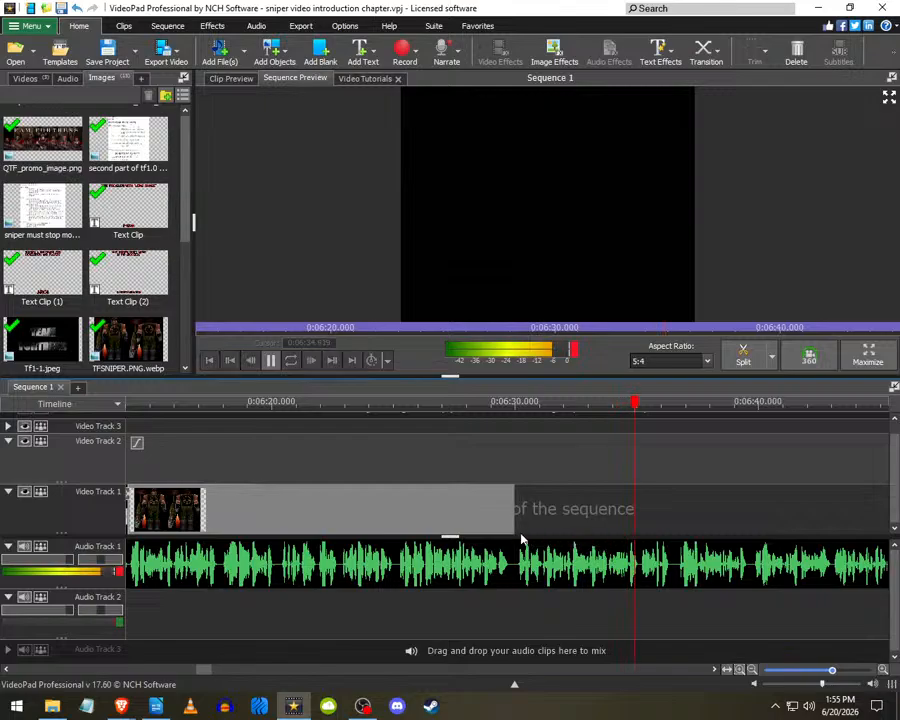
{"action": "left_click", "coordinate": [501, 479]}
{"action": "left_click", "coordinate": [519, 466]}
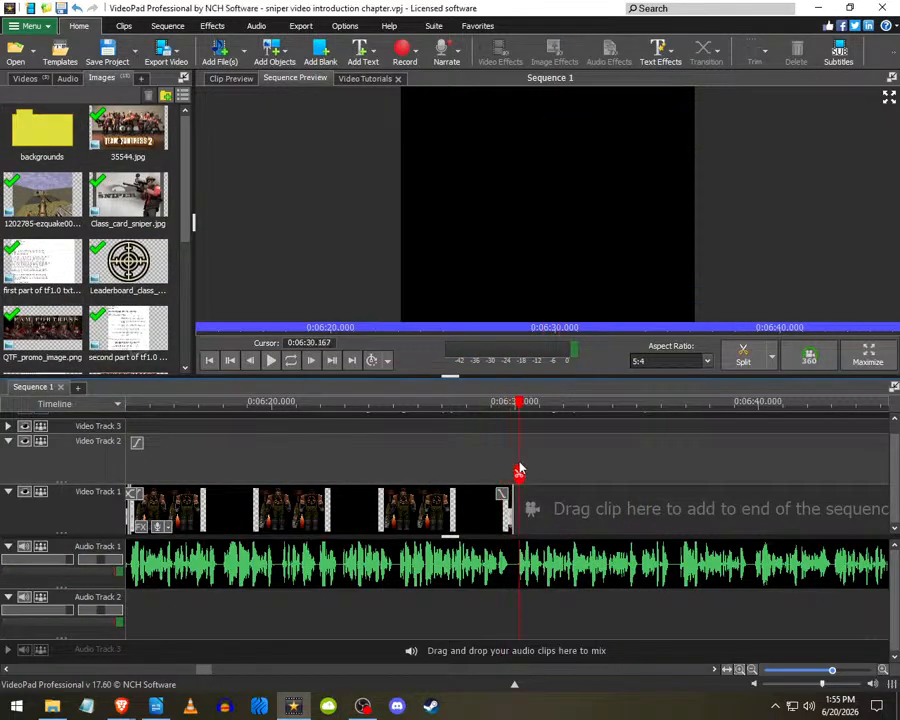
- Look through the Downloads folder for source material for the next clip and close the folder window
{"action": "left_click", "coordinate": [50, 706]}
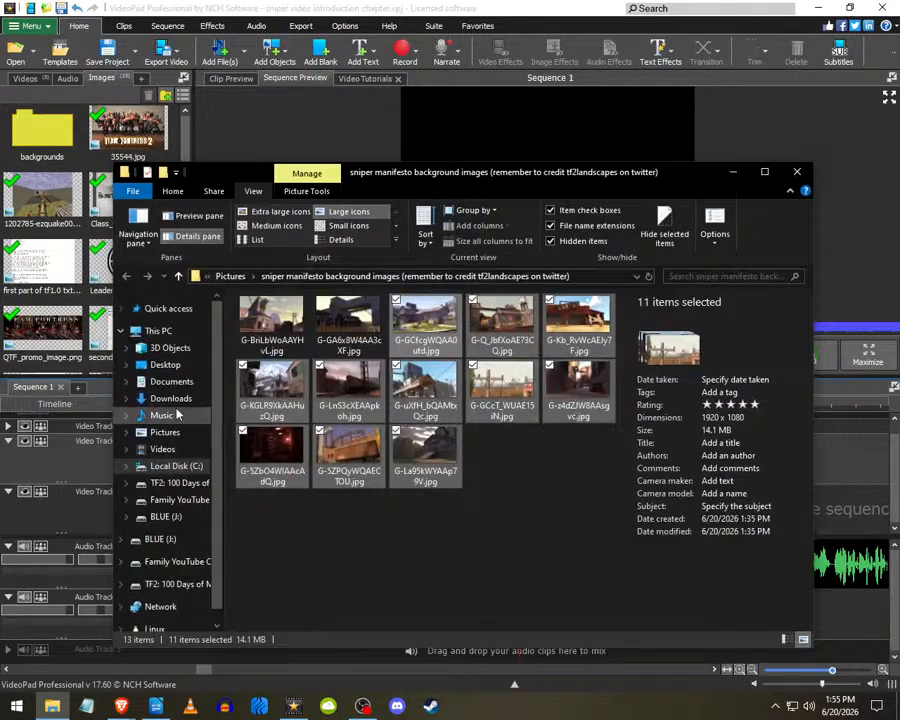
{"action": "left_click", "coordinate": [173, 413]}
{"action": "left_click", "coordinate": [186, 399]}
{"action": "scroll", "coordinate": [341, 454], "scroll_direction": "down", "scroll_amount": 10}
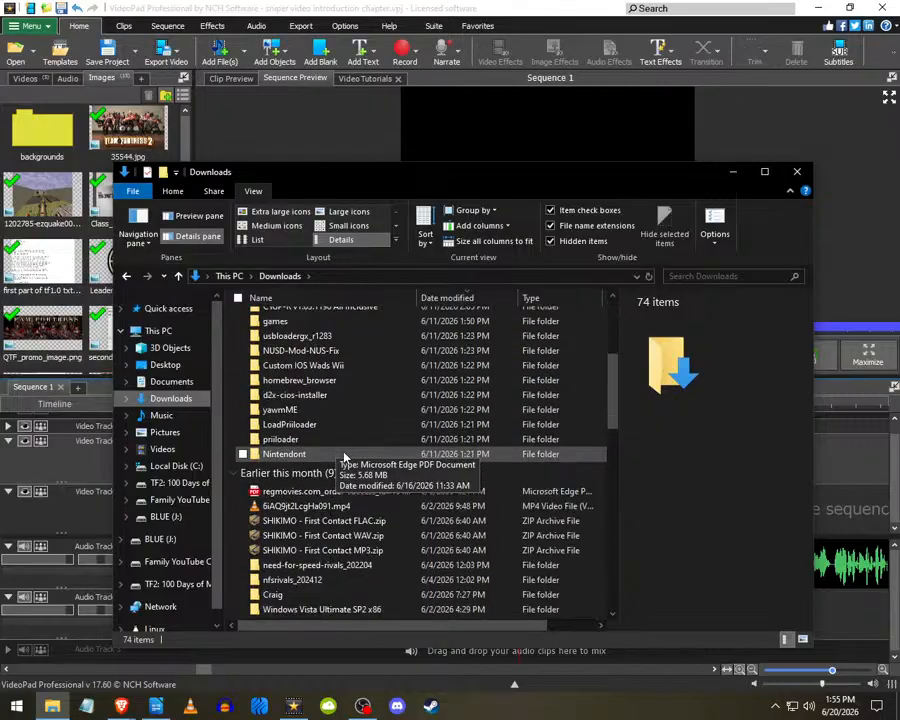
{"action": "scroll", "coordinate": [344, 457], "scroll_direction": "down", "scroll_amount": 8}
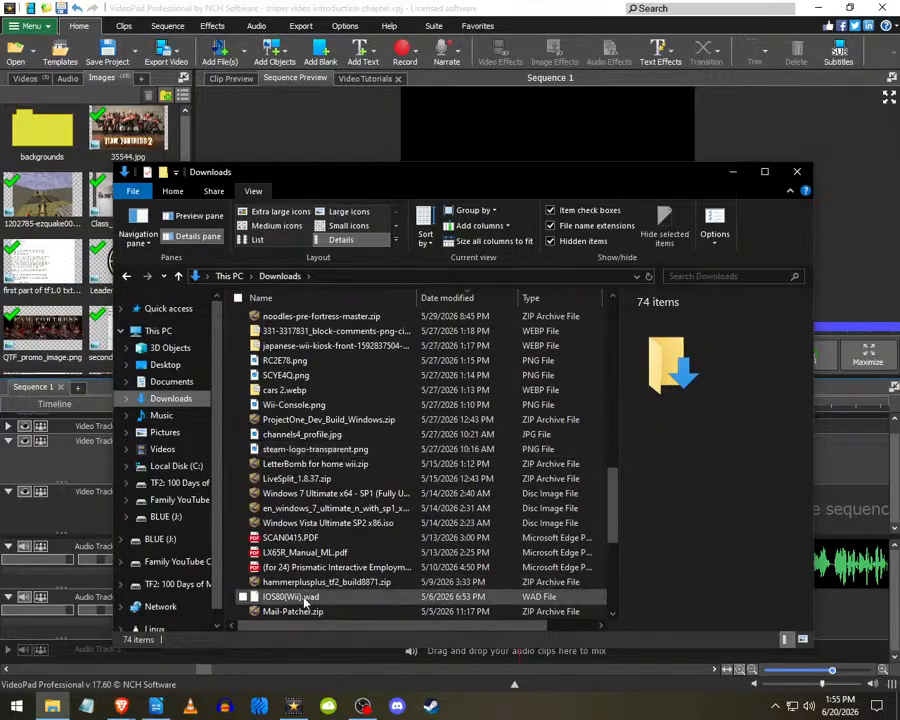
{"action": "scroll", "coordinate": [336, 573], "scroll_direction": "up", "scroll_amount": 15}
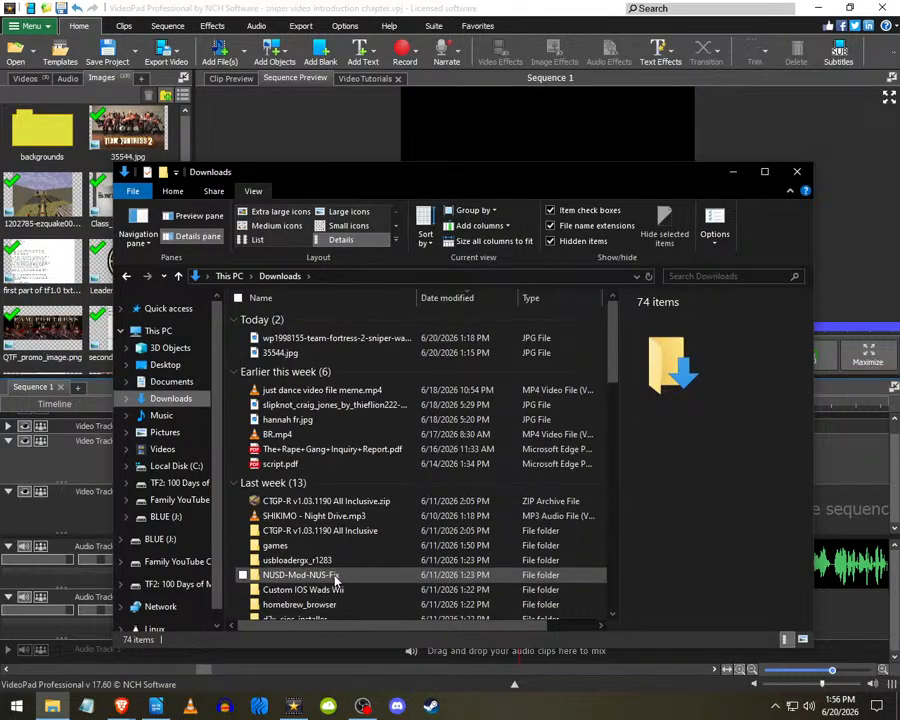
{"action": "left_click", "coordinate": [796, 172]}
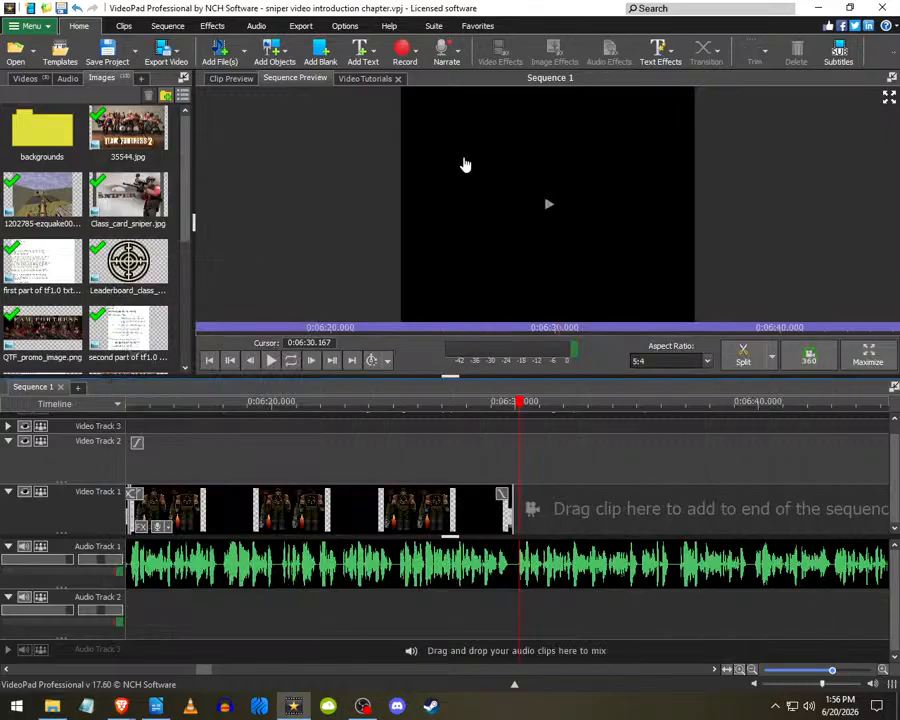
- Switch to Brave and open fortv1_0.txt in the TeamFortressQuakeArchive GitHub repository in place of the sniper image search
{"action": "mouse_move", "coordinate": [121, 706]}
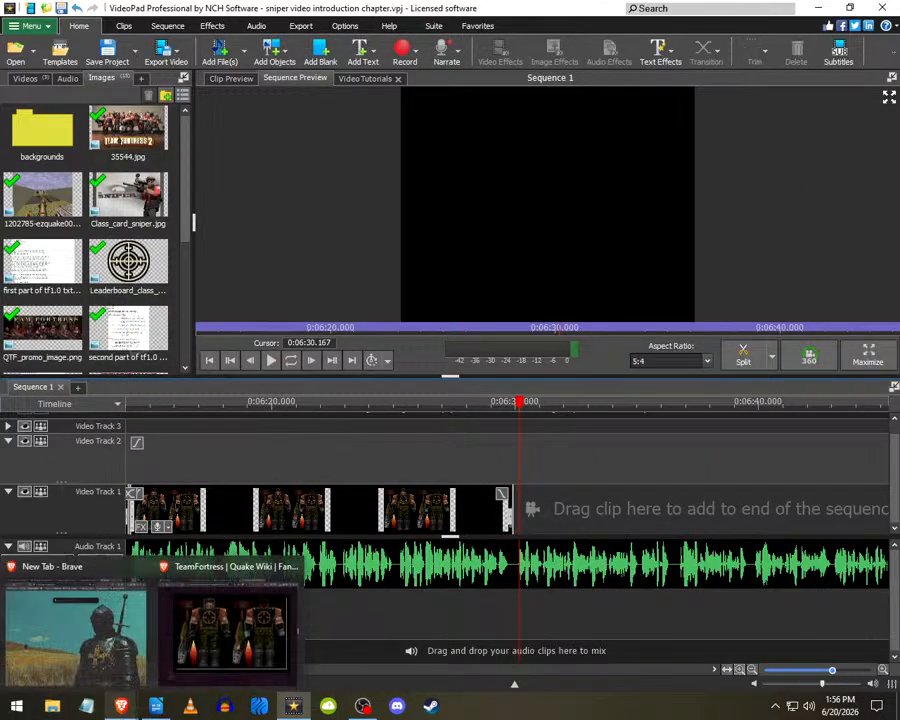
{"action": "left_click", "coordinate": [225, 628]}
{"action": "left_click", "coordinate": [430, 14]}
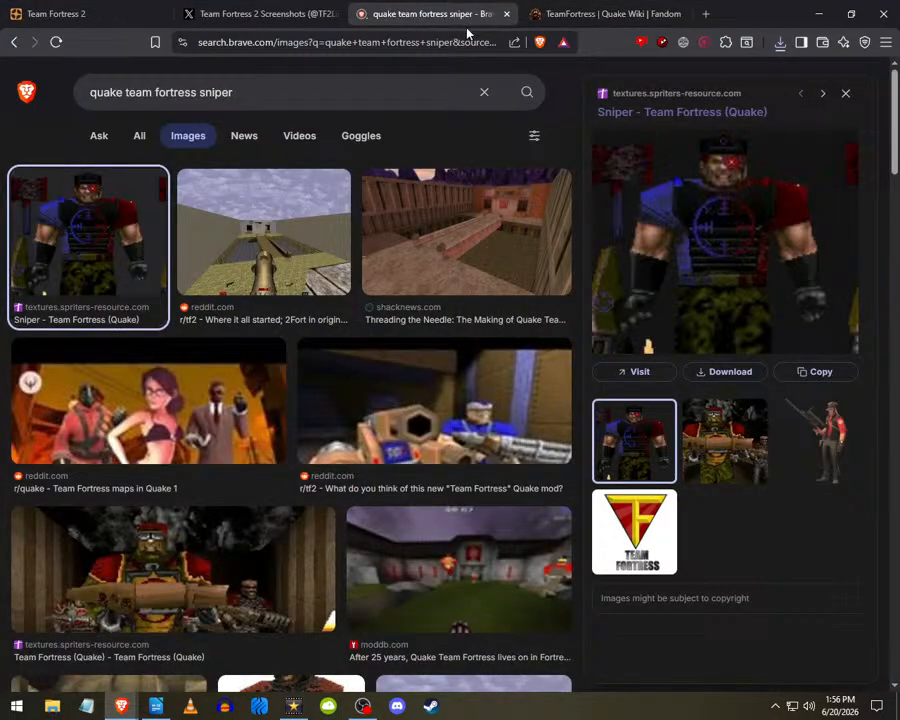
{"action": "left_click", "coordinate": [460, 41]}
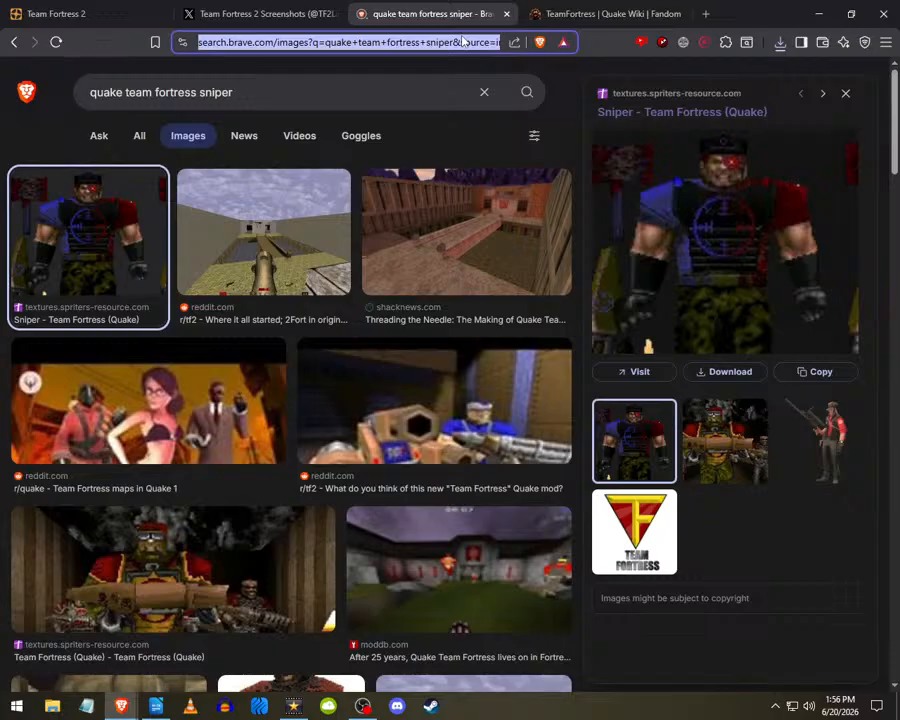
{"action": "type", "text": "jason"}
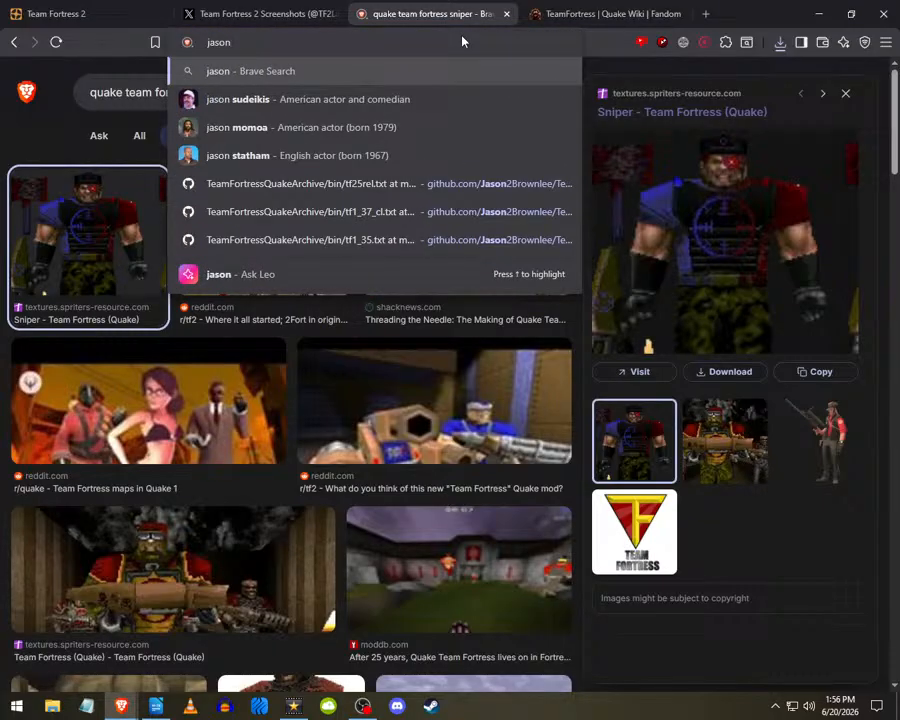
{"action": "left_click", "coordinate": [352, 201]}
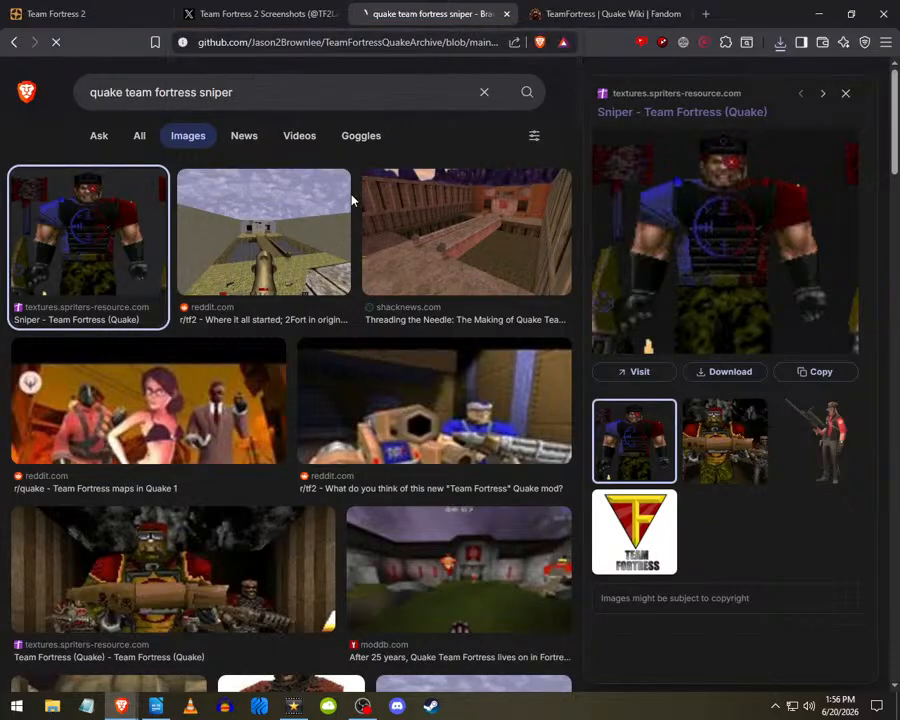
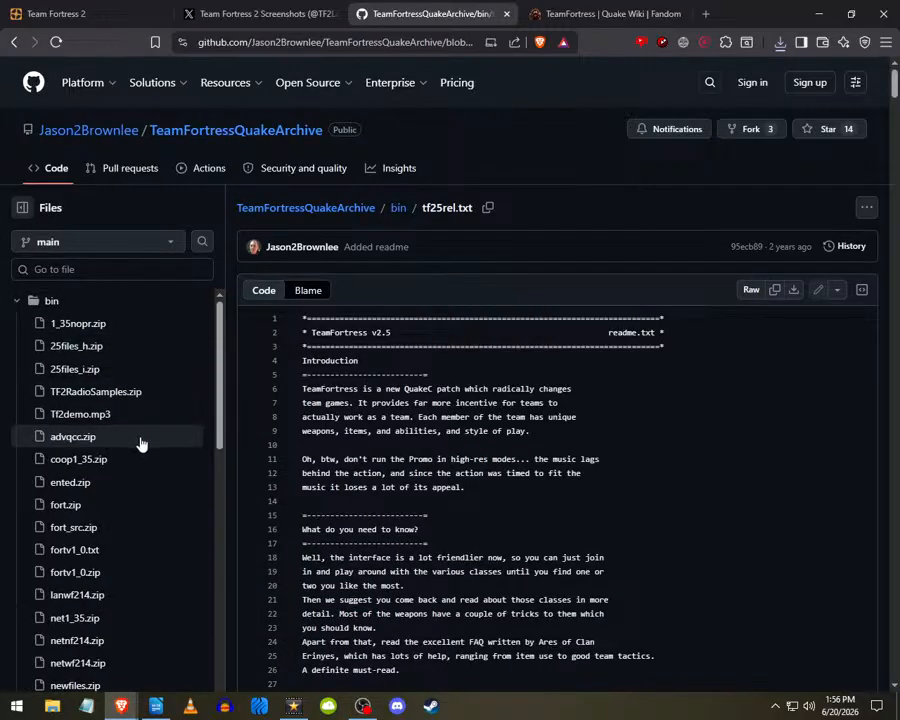
{"action": "scroll", "coordinate": [140, 442], "scroll_direction": "down", "scroll_amount": 5}
{"action": "scroll", "coordinate": [120, 480], "scroll_direction": "up", "scroll_amount": 5}
{"action": "left_click", "coordinate": [83, 558]}
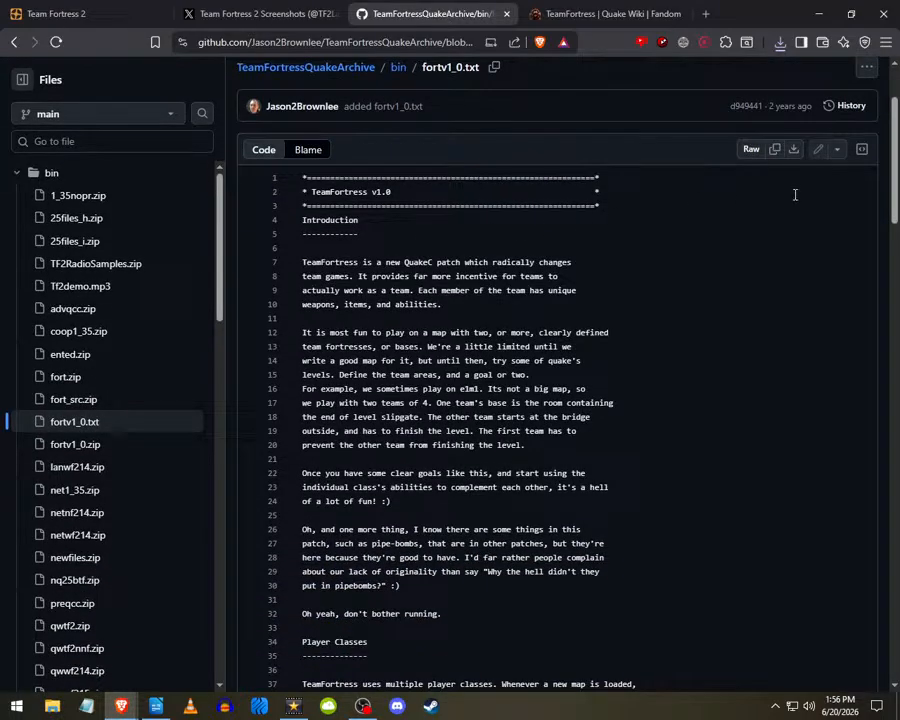
- Close the Quake Wiki page and download the raw fortv1_0.txt to the Downloads folder
{"action": "left_click", "coordinate": [690, 14]}
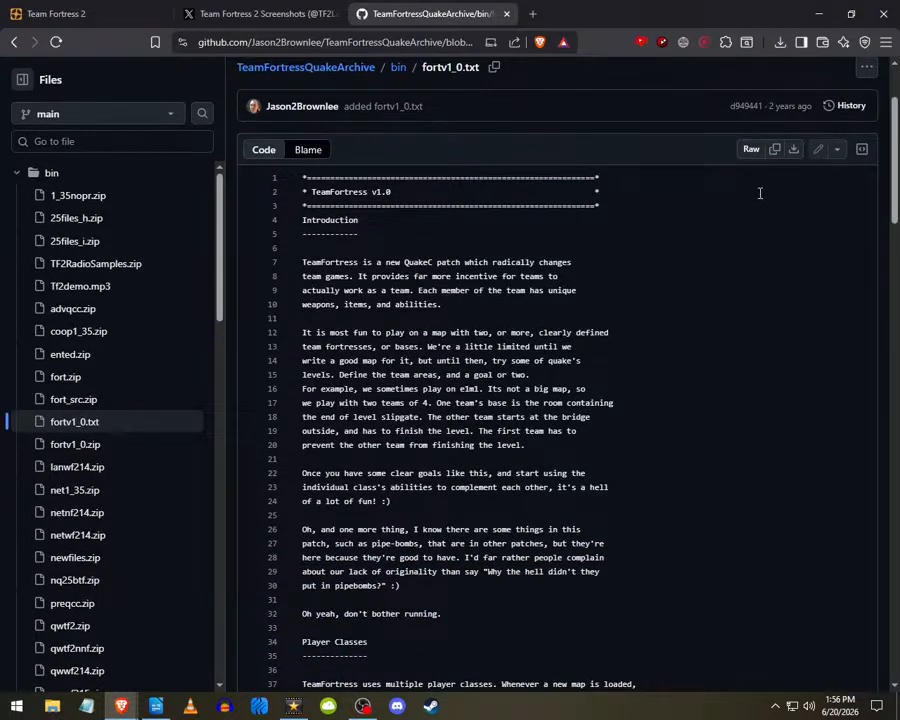
{"action": "left_click", "coordinate": [794, 151]}
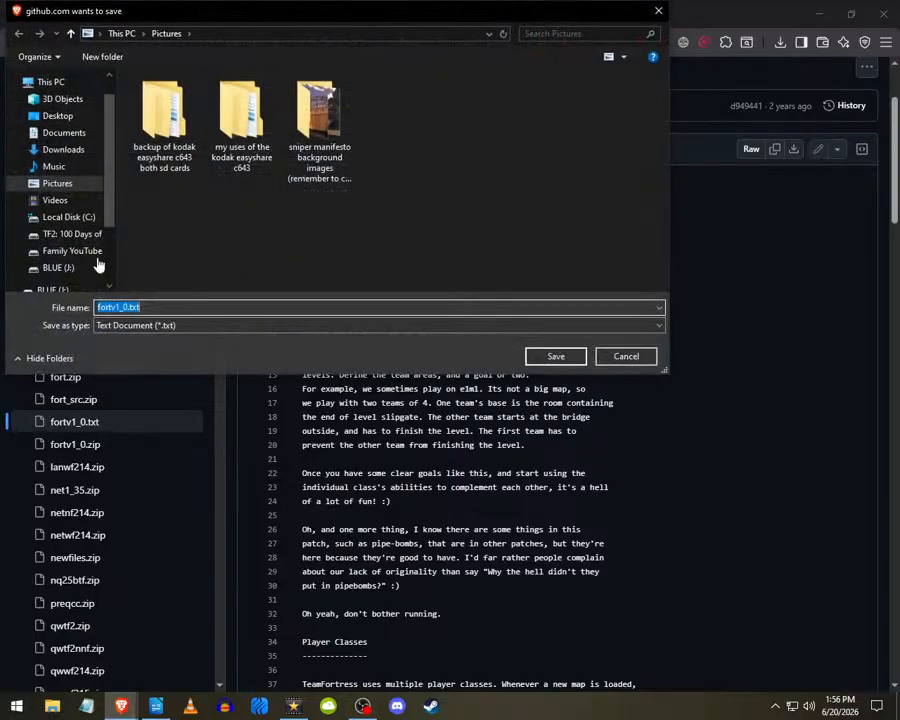
{"action": "left_click", "coordinate": [81, 157]}
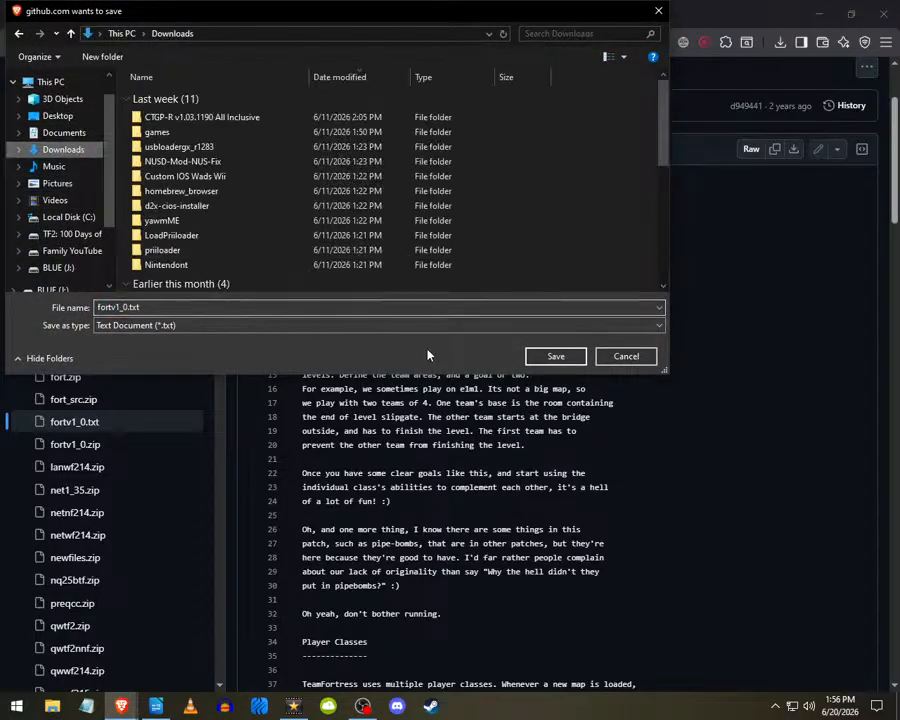
{"action": "left_click", "coordinate": [565, 365]}
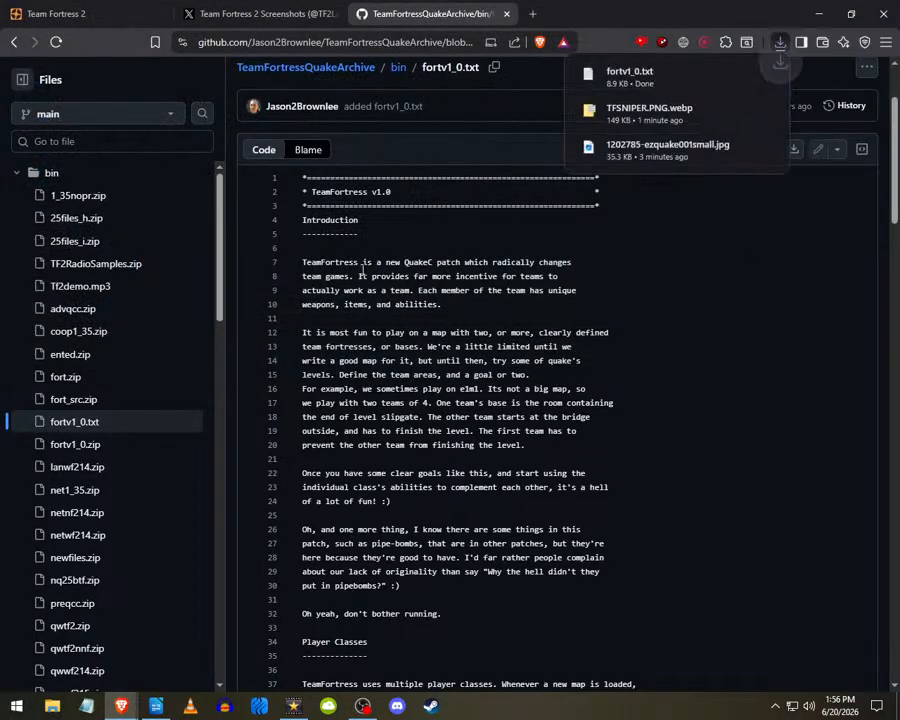
- Check the Sniper Rifle section on the page and open the downloaded fortv1_0.txt in Notepad from its folder
{"action": "scroll", "coordinate": [359, 275], "scroll_direction": "down", "scroll_amount": 6}
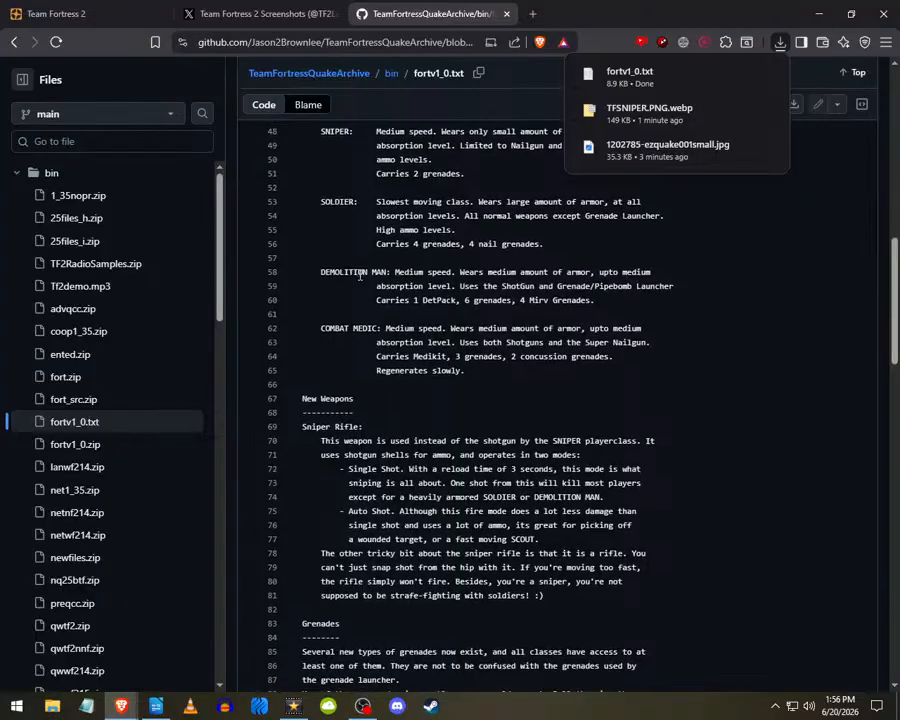
{"action": "scroll", "coordinate": [359, 275], "scroll_direction": "down", "scroll_amount": 2}
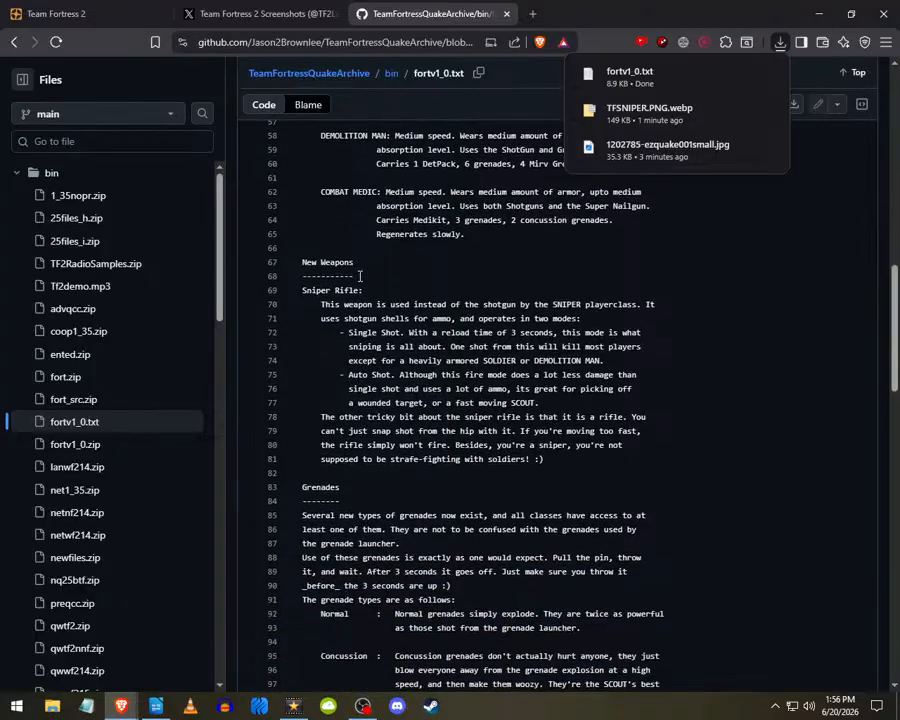
{"action": "left_click", "coordinate": [714, 76]}
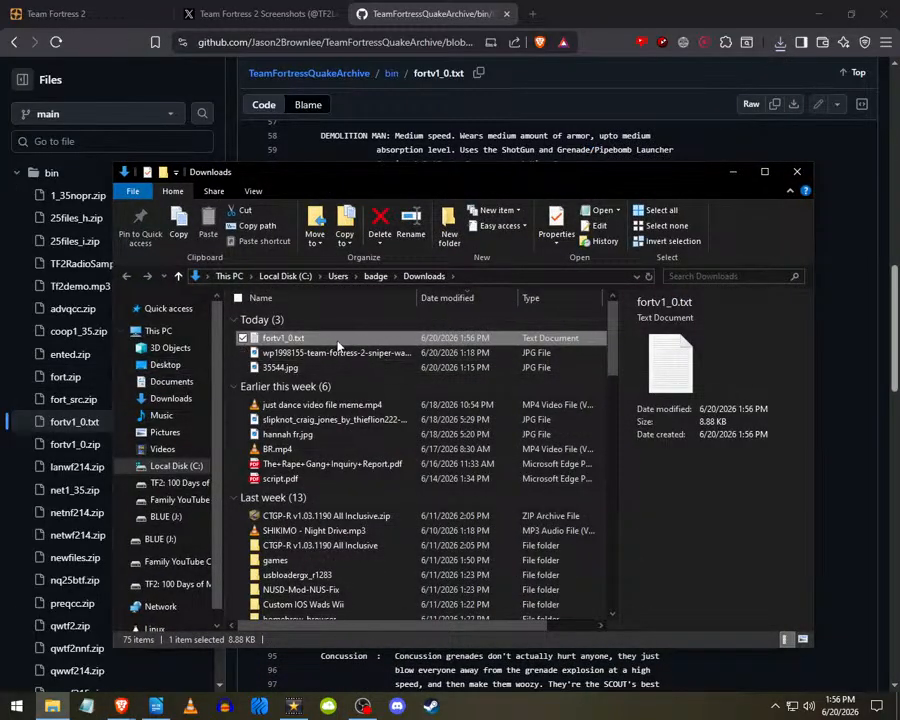
{"action": "double_click", "coordinate": [308, 337]}
- Launch Paint and minimise its window so that the Notepad document is in front
{"action": "left_click", "coordinate": [16, 706]}
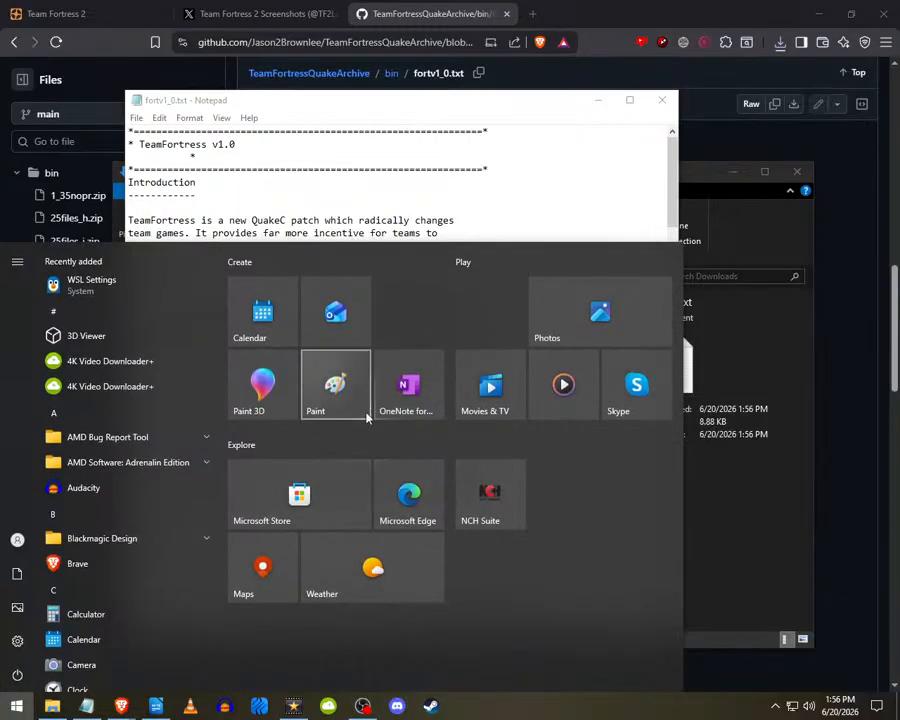
{"action": "left_click", "coordinate": [354, 402]}
{"action": "left_click", "coordinate": [838, 6]}
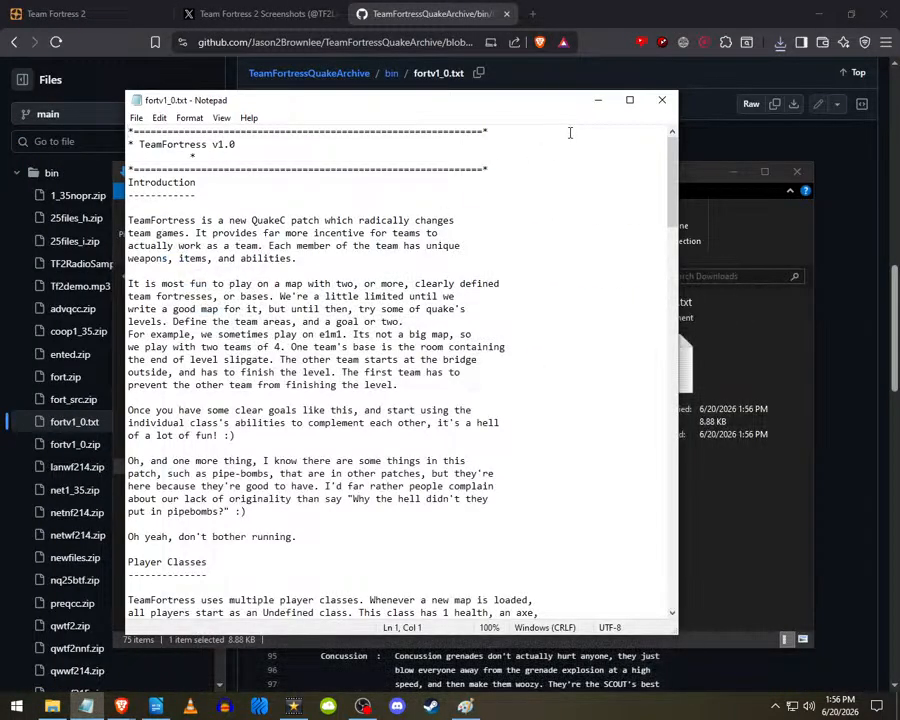
- Maximise the fortv1_0.txt window and enlarge the text to 150%, framing the New Weapons Sniper Rifle section at the top for a screenshot
{"action": "left_click", "coordinate": [630, 103]}
{"action": "scroll", "coordinate": [124, 392], "scroll_direction": "down", "scroll_amount": 15}
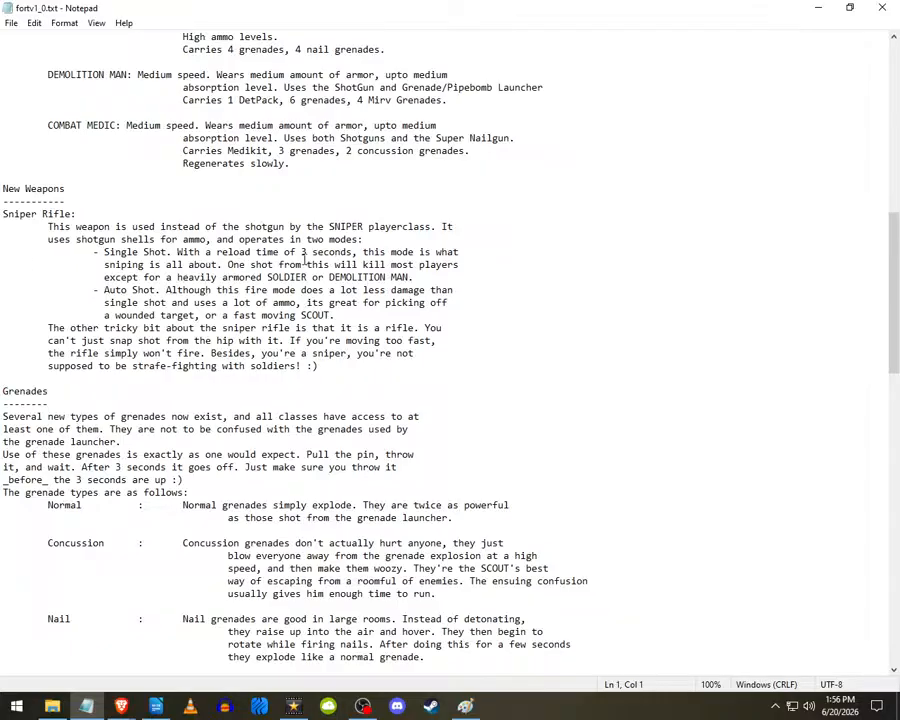
{"action": "left_click_drag", "start_coordinate": [104, 265], "coordinate": [308, 265]}
{"action": "left_click", "coordinate": [374, 265]}
{"action": "scroll", "coordinate": [2, 262], "scroll_direction": "up", "scroll_amount": 4, "text": "ctrl"}
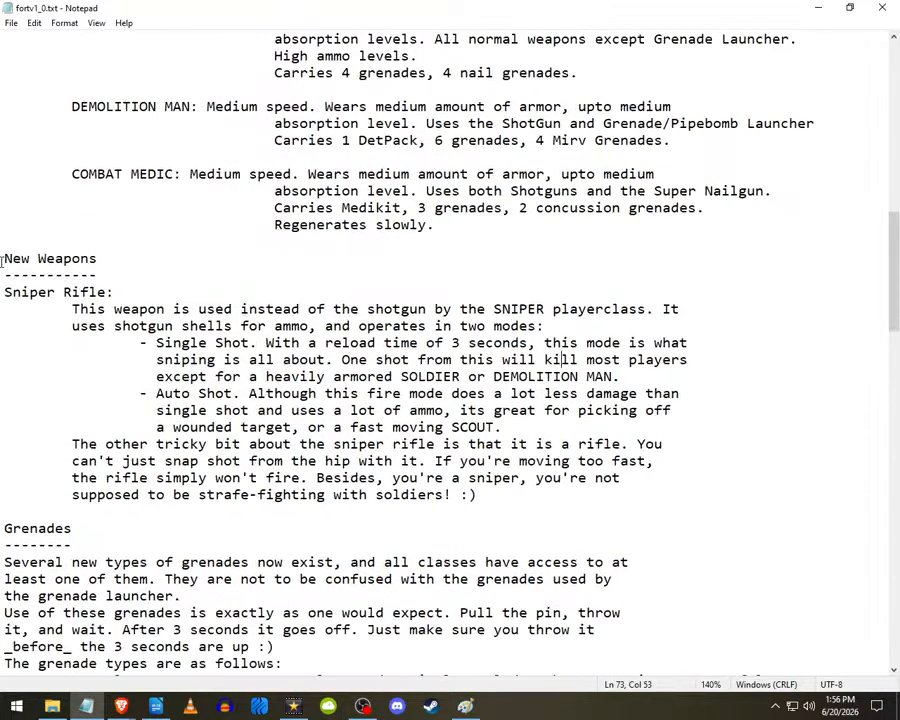
{"action": "scroll", "coordinate": [2, 262], "scroll_direction": "up", "scroll_amount": 1}
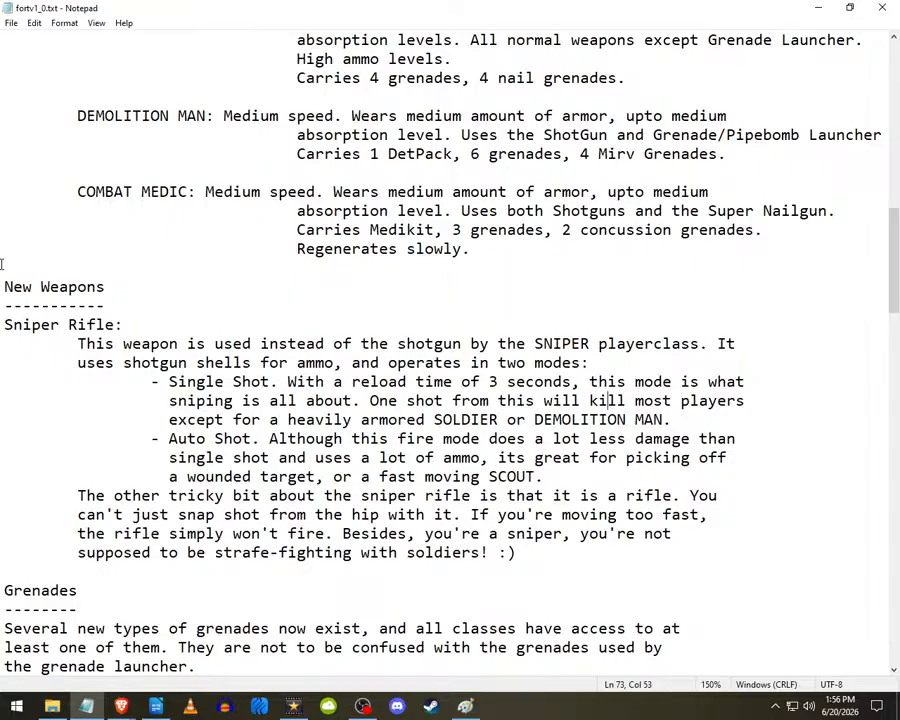
{"action": "scroll", "coordinate": [2, 264], "scroll_direction": "down", "scroll_amount": 4}
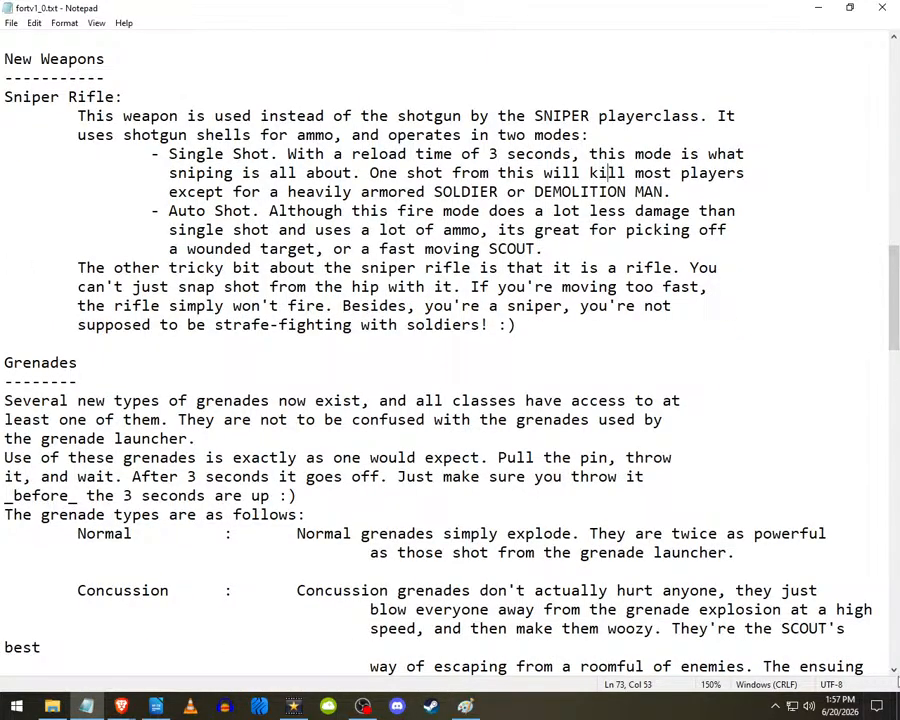
{"action": "left_click", "coordinate": [894, 672]}
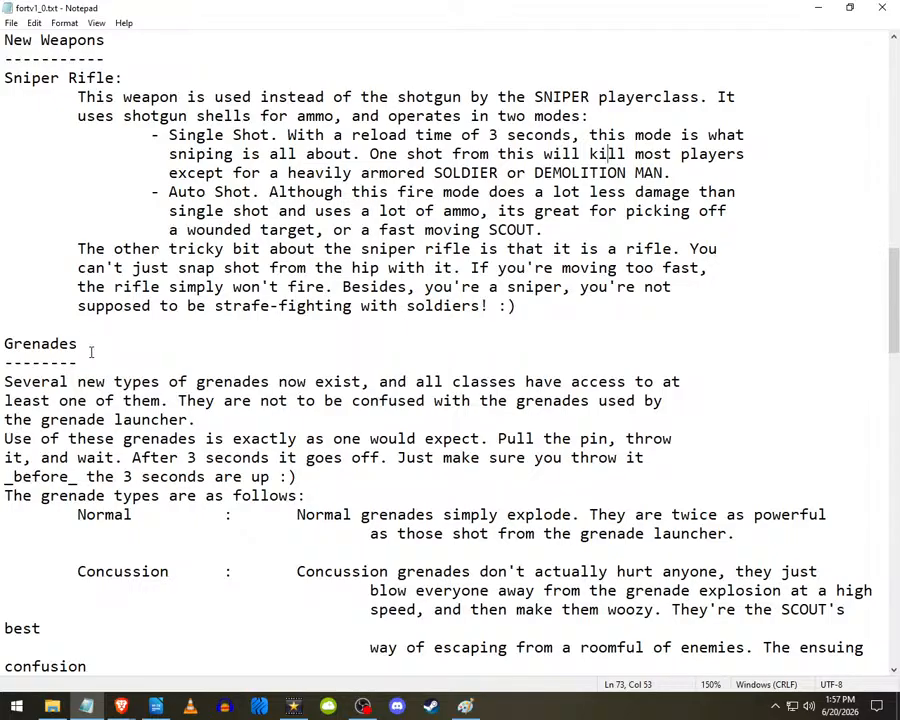
- Paste the Notepad screenshot into Paint and crop it to the Sniper Rifle description, about 1074 × 466 px
{"action": "left_click", "coordinate": [465, 706]}
{"action": "key", "text": "ctrl+v"}
{"action": "left_click", "coordinate": [92, 48]}
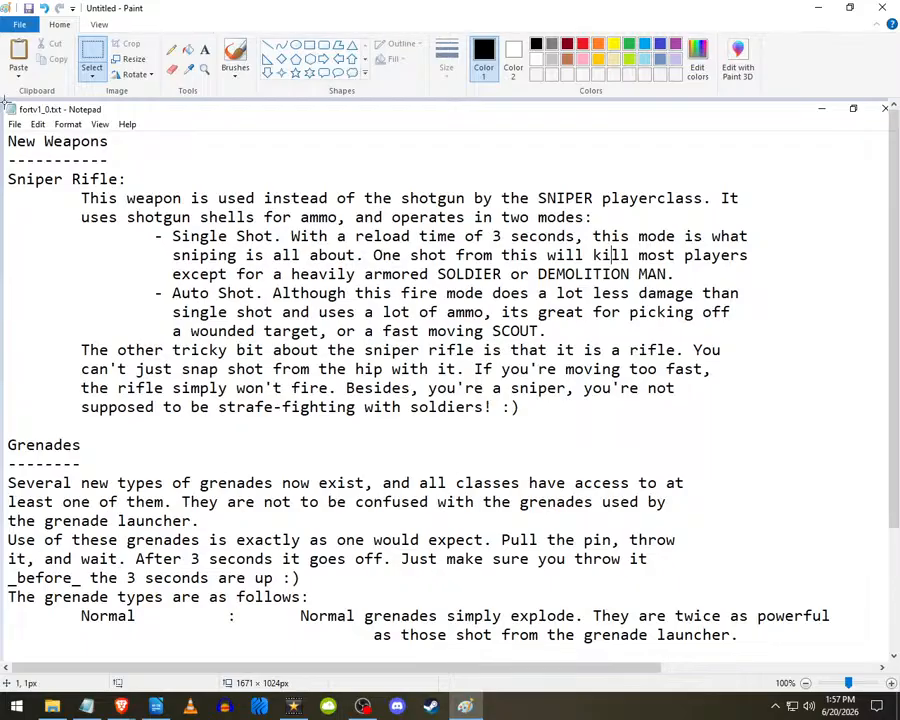
{"action": "mouse_move", "coordinate": [5, 101]}
{"action": "left_mouse_down"}
{"action": "mouse_move", "coordinate": [234, 368]}
{"action": "mouse_move", "coordinate": [677, 428]}
{"action": "mouse_move", "coordinate": [760, 428]}
{"action": "left_mouse_up"}
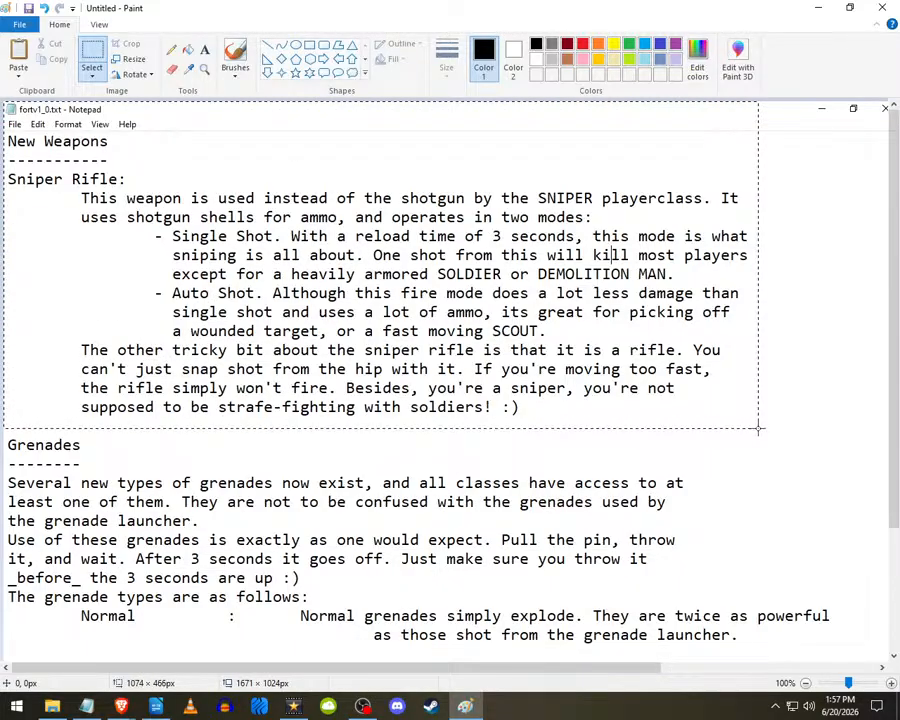
{"action": "left_click", "coordinate": [126, 43]}
- Save the cropped picture as a JPEG named "sniper rifle description tf1" in the Pictures folder and minimise Paint
{"action": "left_click", "coordinate": [20, 23]}
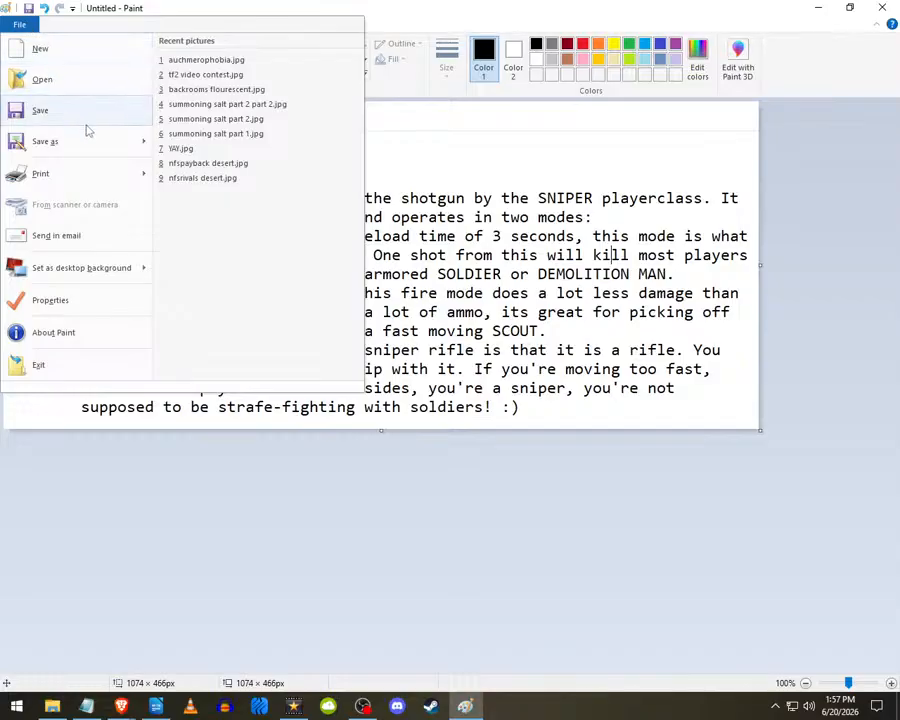
{"action": "mouse_move", "coordinate": [94, 140]}
{"action": "left_click", "coordinate": [236, 116]}
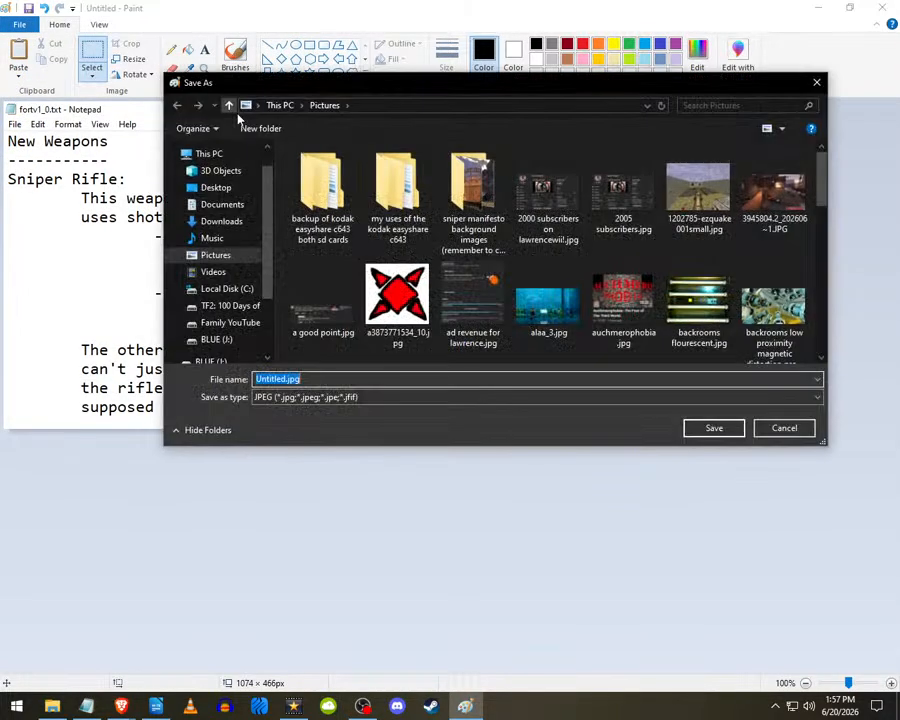
{"action": "type", "text": "sniper rifle description tf"}
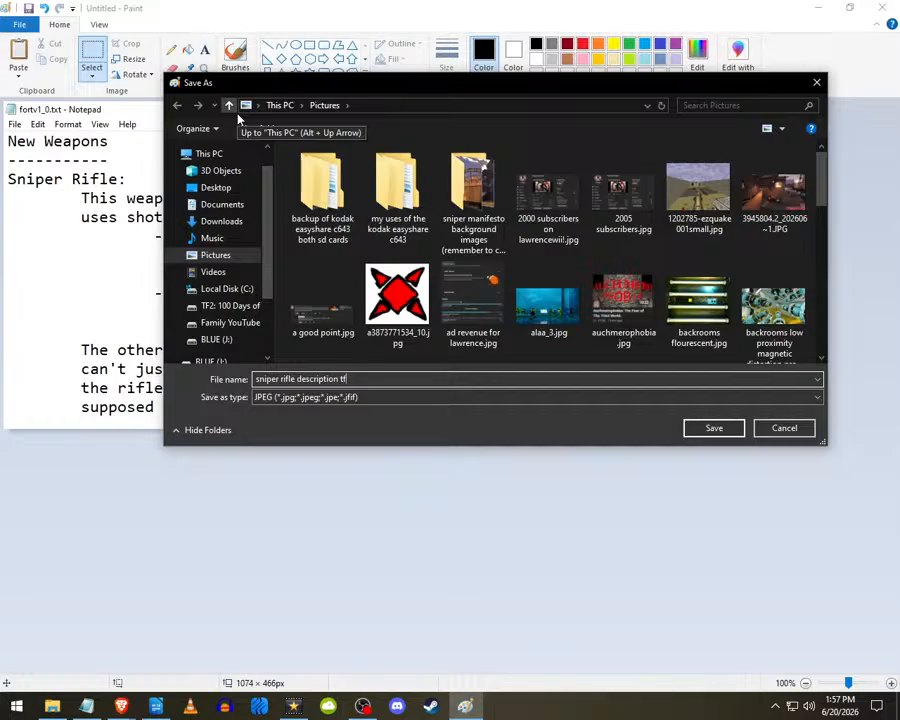
{"action": "type", "text": "1"}
{"action": "key", "text": "Return"}
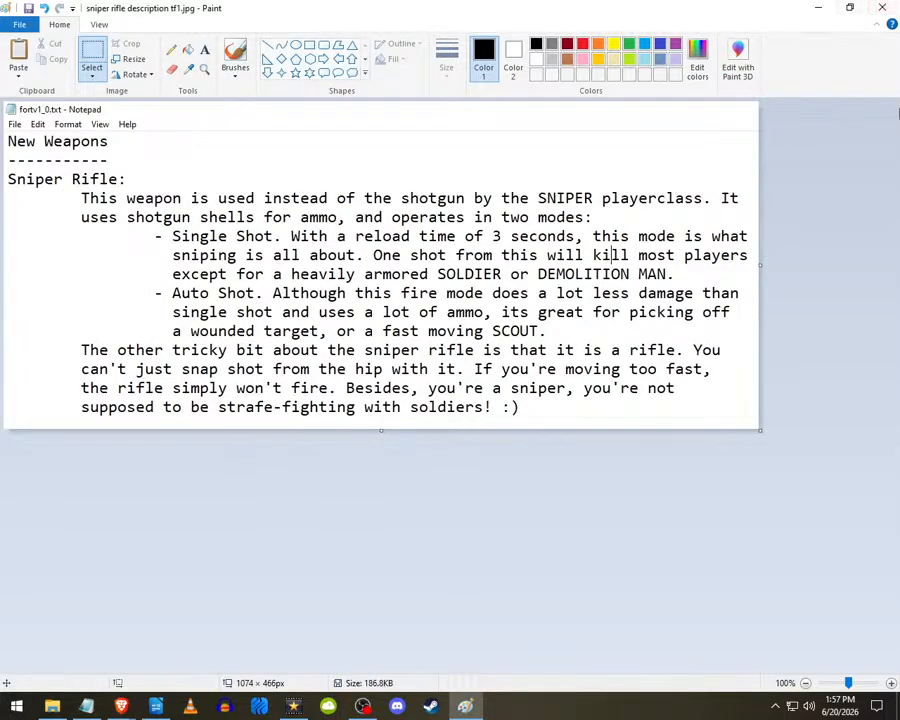
{"action": "left_click", "coordinate": [816, 8]}
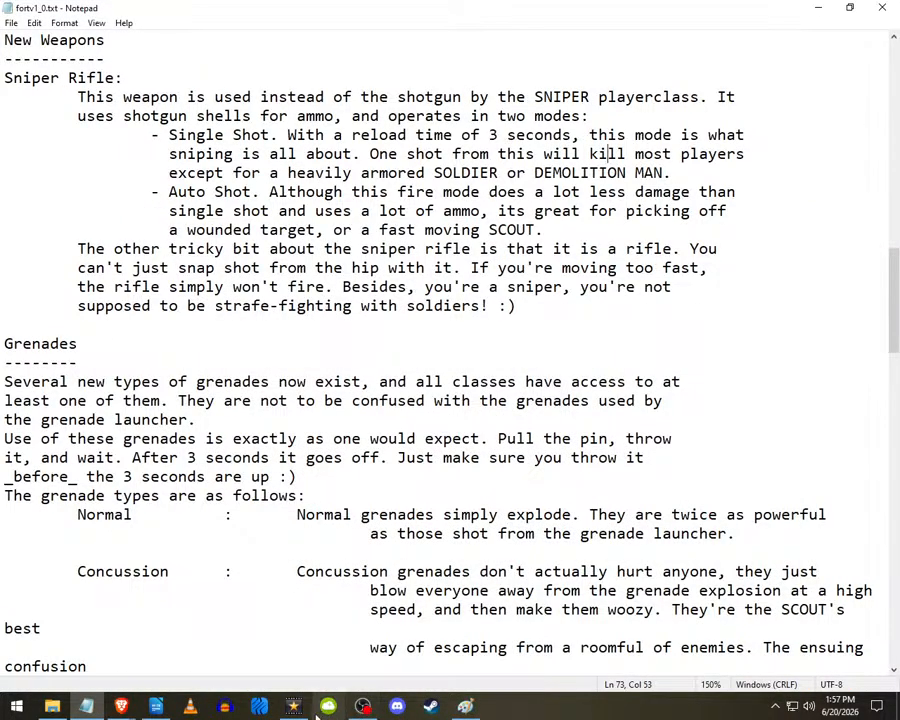
- Import sniper rifle description tf1.jpg from the Pictures folder into the VideoPad project's images and minimise the folder window
{"action": "key", "text": "alt+Tab"}
{"action": "left_click", "coordinate": [63, 709]}
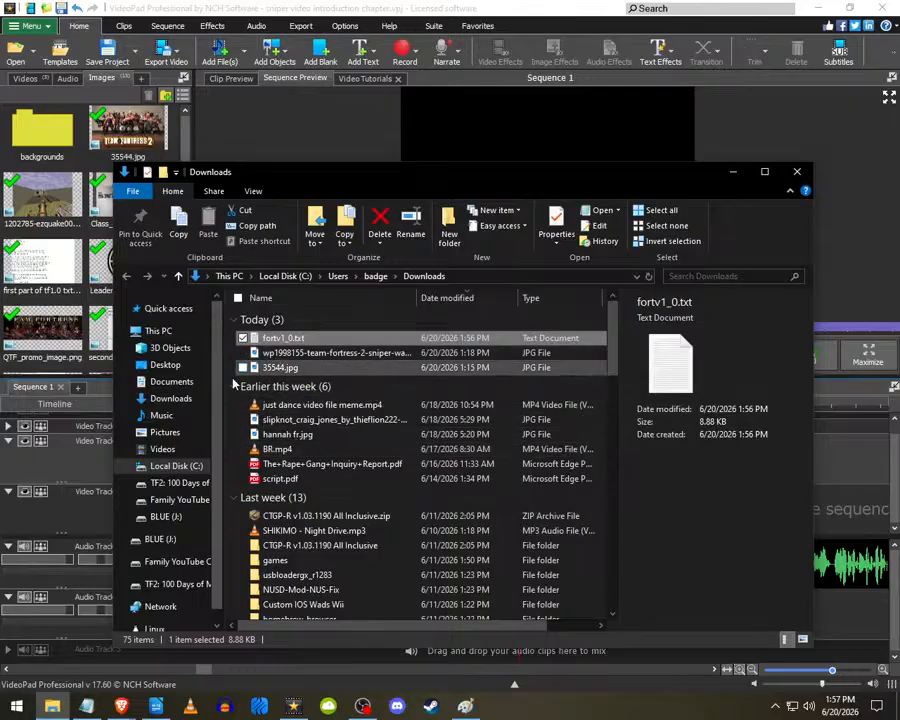
{"action": "left_click", "coordinate": [197, 438]}
{"action": "scroll", "coordinate": [340, 470], "scroll_direction": "down", "scroll_amount": 5}
{"action": "left_click_drag", "start_coordinate": [457, 575], "coordinate": [17, 330]}
{"action": "left_click", "coordinate": [735, 177]}
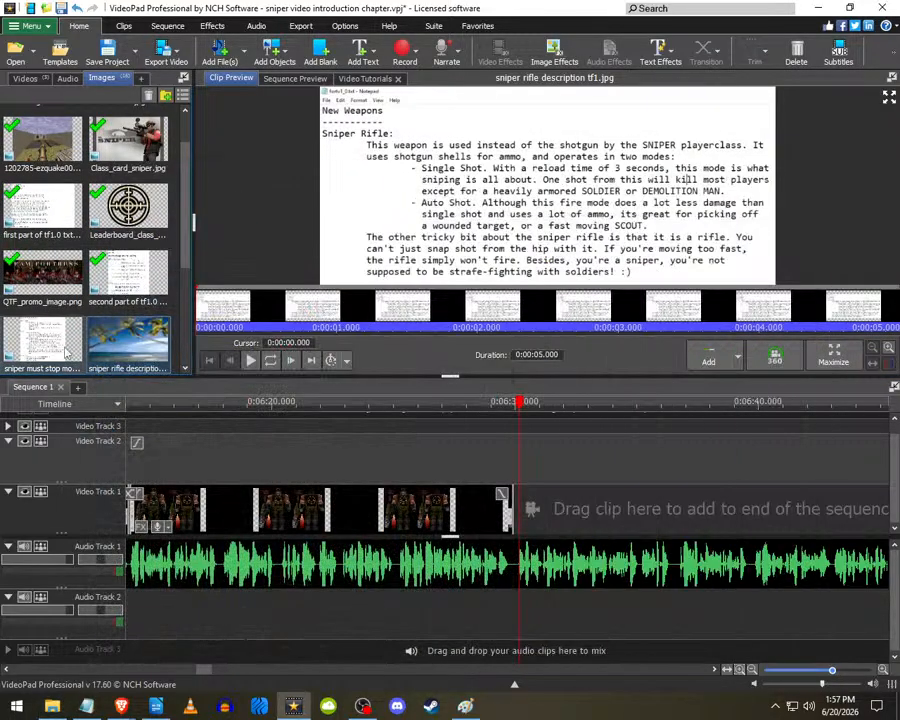
- Place sniper rifle description tf1.jpg on Video Track 2 at about 0:06:30, just after the end of the last Video Track 1 clip
{"action": "left_click_drag", "start_coordinate": [127, 340], "coordinate": [514, 512]}
{"action": "left_click_drag", "start_coordinate": [443, 510], "coordinate": [447, 475]}
{"action": "scroll", "coordinate": [496, 484], "scroll_direction": "down", "scroll_amount": 4}
{"action": "scroll", "coordinate": [496, 484], "scroll_direction": "up", "scroll_amount": 2}
{"action": "scroll", "coordinate": [495, 486], "scroll_direction": "up", "scroll_amount": 2}
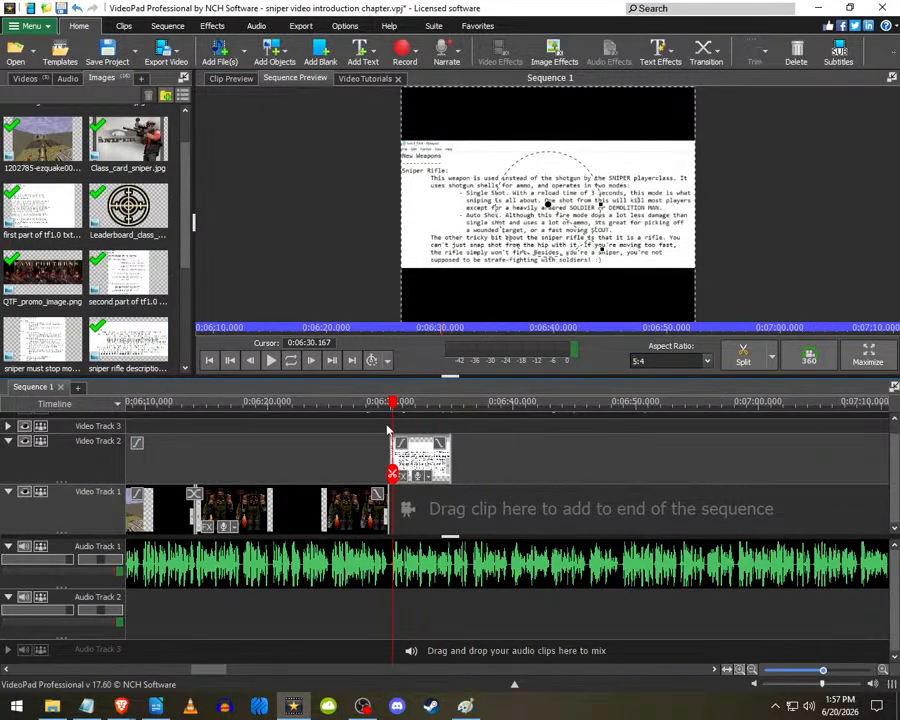
{"action": "left_click", "coordinate": [385, 434]}
{"action": "left_click", "coordinate": [397, 710]}
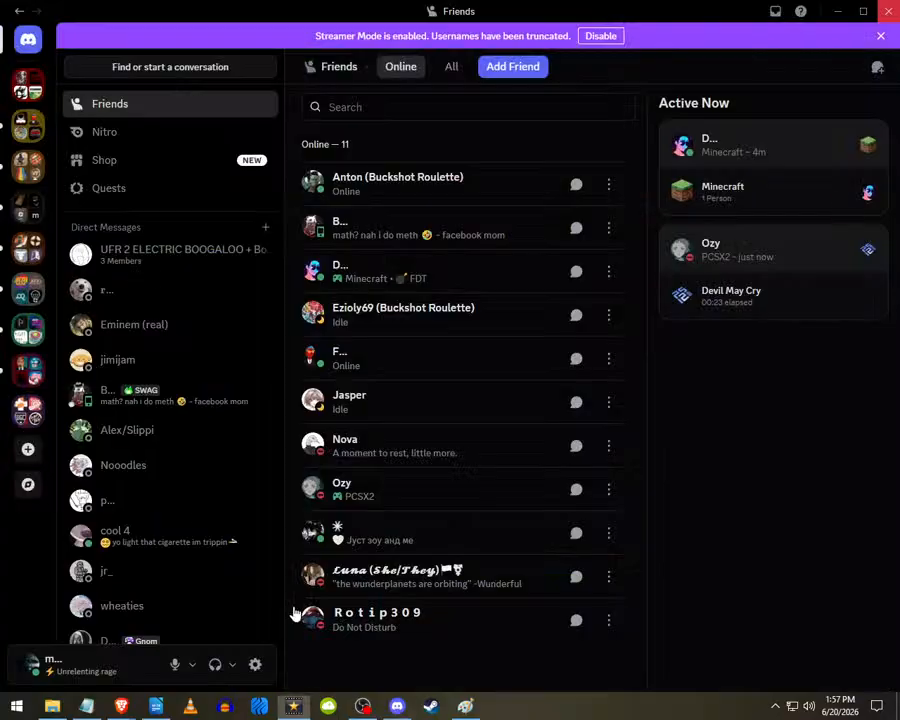
{"action": "left_click", "coordinate": [397, 706]}
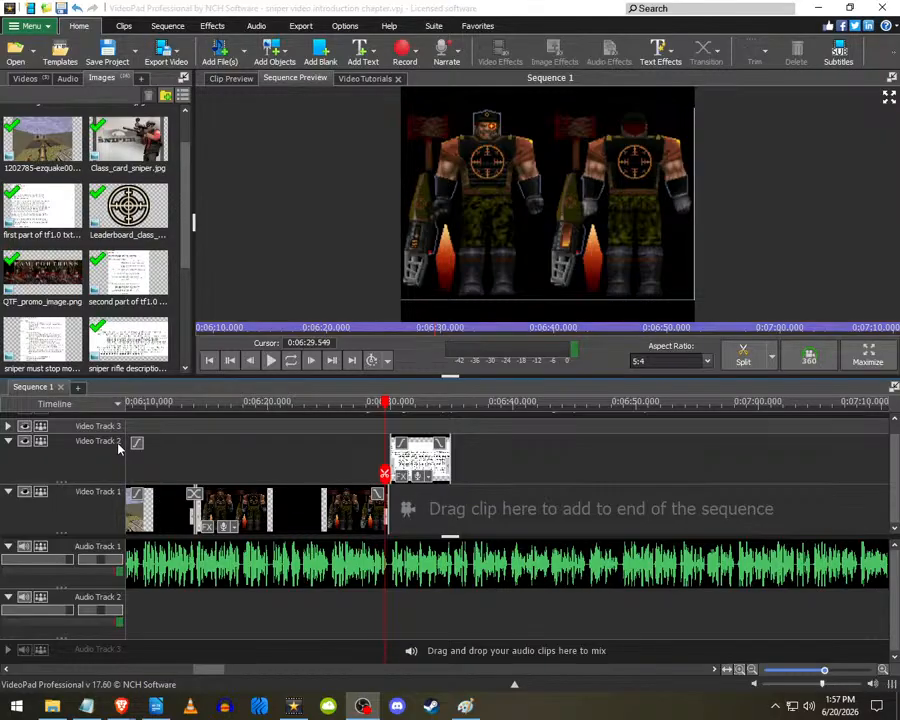
{"action": "left_click", "coordinate": [305, 708]}
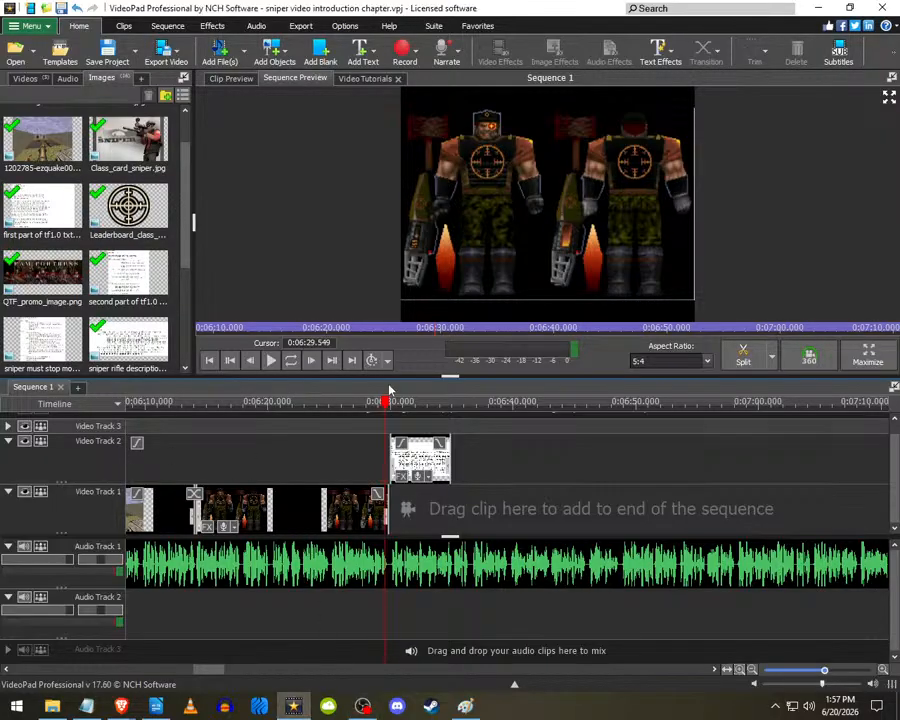
- Play the sequence from about 0:06:29 to check the narration timing over the sniper rifle description image
{"action": "left_click", "coordinate": [377, 435]}
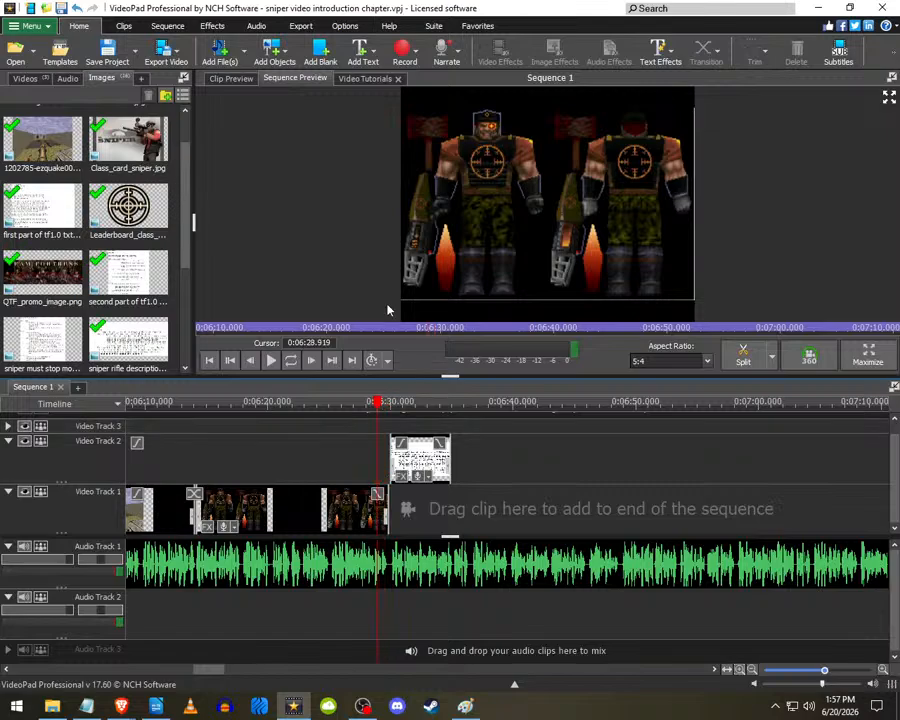
{"action": "left_click", "coordinate": [436, 7]}
{"action": "key", "text": "space"}
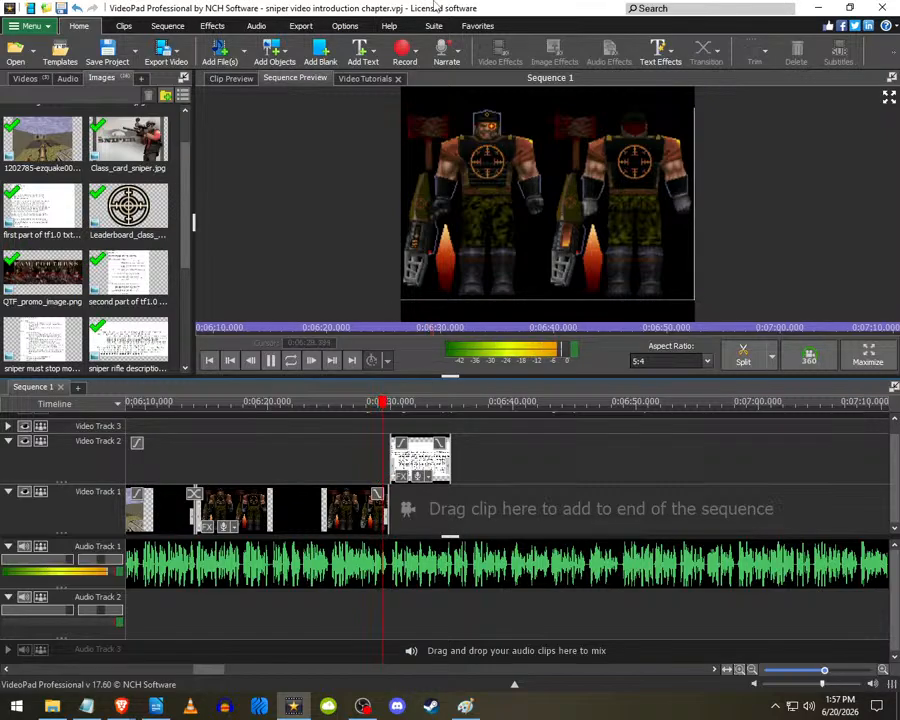
{"action": "scroll", "coordinate": [435, 508], "scroll_direction": "up", "scroll_amount": 2}
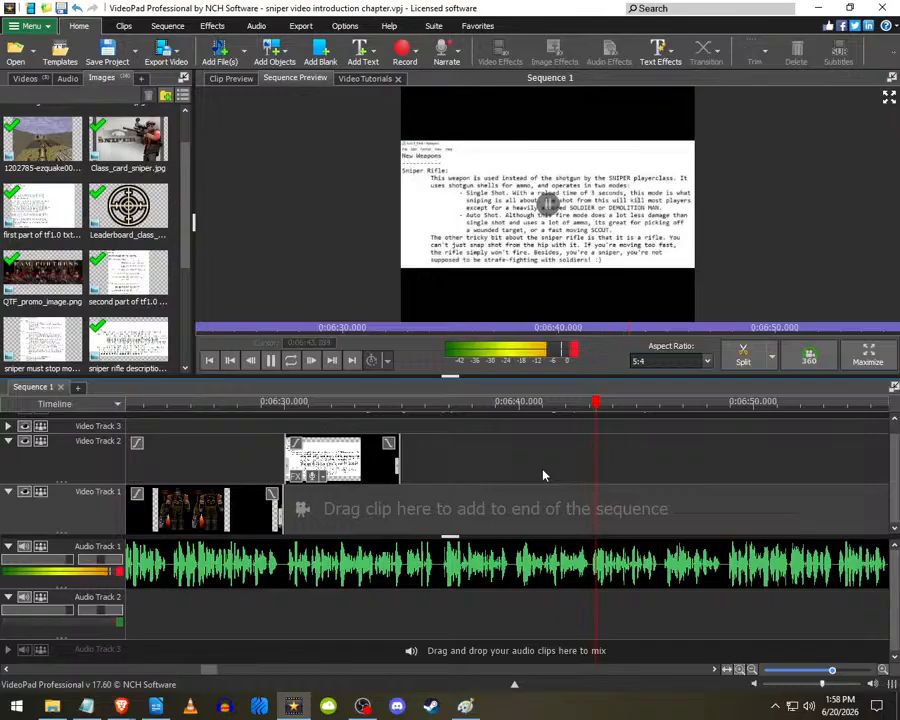
{"action": "scroll", "coordinate": [545, 494], "scroll_direction": "down", "scroll_amount": 3}
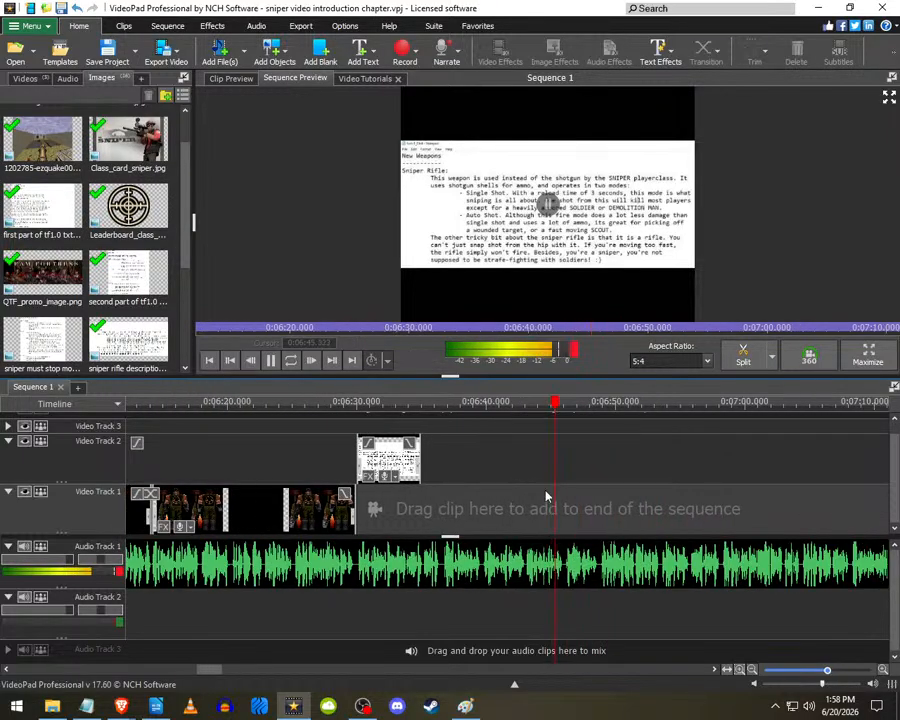
{"action": "scroll", "coordinate": [561, 497], "scroll_direction": "up", "scroll_amount": 3}
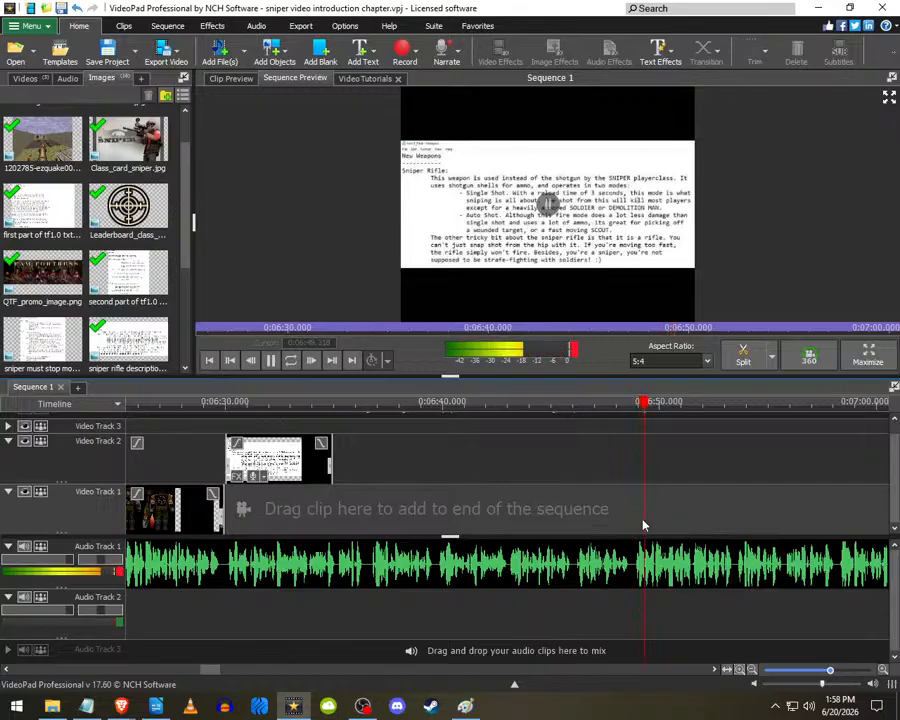
{"action": "key", "text": "space"}
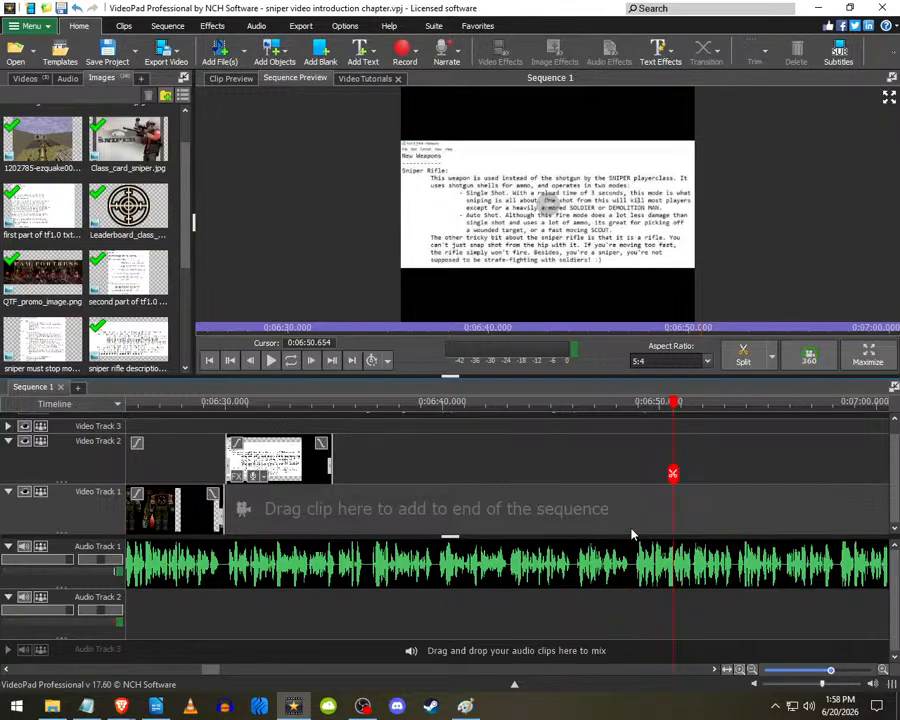
- Replay the narration and extend the sniper rifle description clip on Video Track 2 to end at about 0:06:49
{"action": "scroll", "coordinate": [272, 531], "scroll_direction": "down", "scroll_amount": 2}
{"action": "left_click", "coordinate": [433, 521]}
{"action": "scroll", "coordinate": [433, 521], "scroll_direction": "up", "scroll_amount": 3}
{"action": "key", "text": "space"}
{"action": "scroll", "coordinate": [433, 521], "scroll_direction": "up", "scroll_amount": 1}
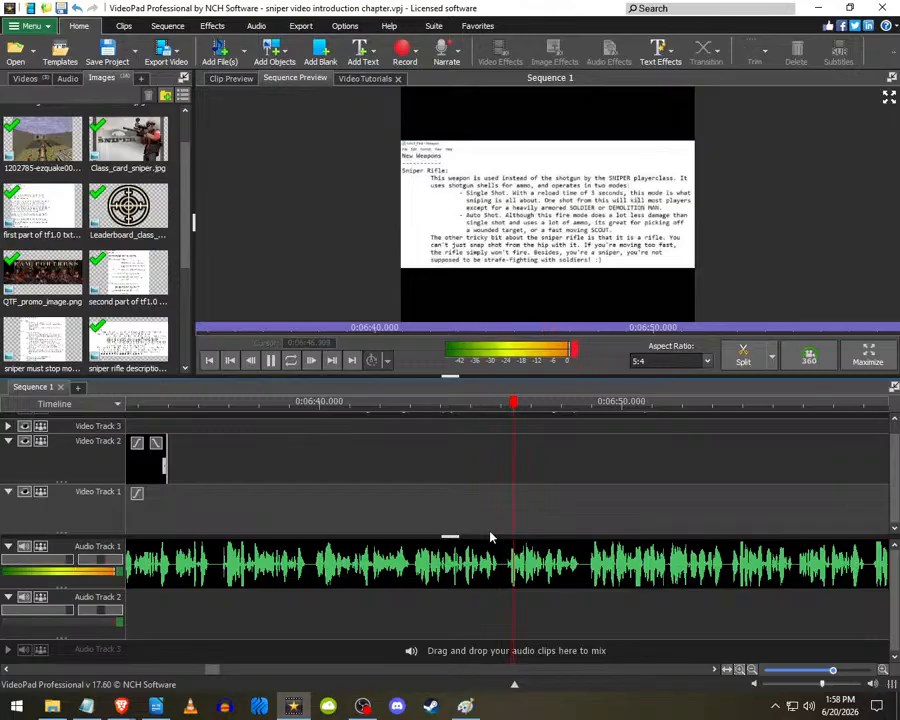
{"action": "scroll", "coordinate": [551, 529], "scroll_direction": "down", "scroll_amount": 1}
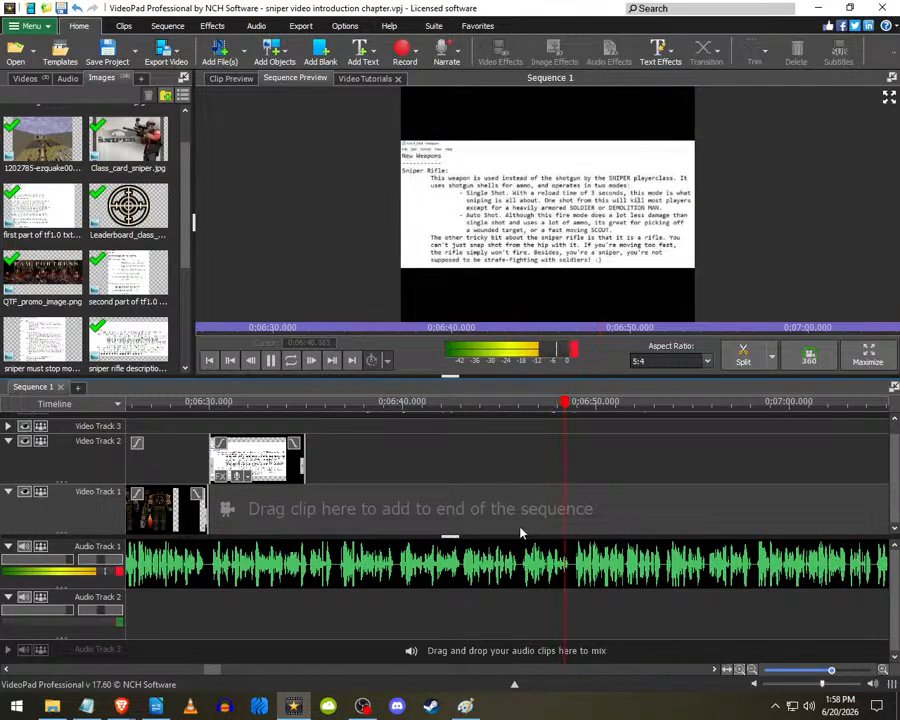
{"action": "left_click", "coordinate": [572, 538]}
{"action": "left_click_drag", "start_coordinate": [305, 460], "coordinate": [568, 460]}
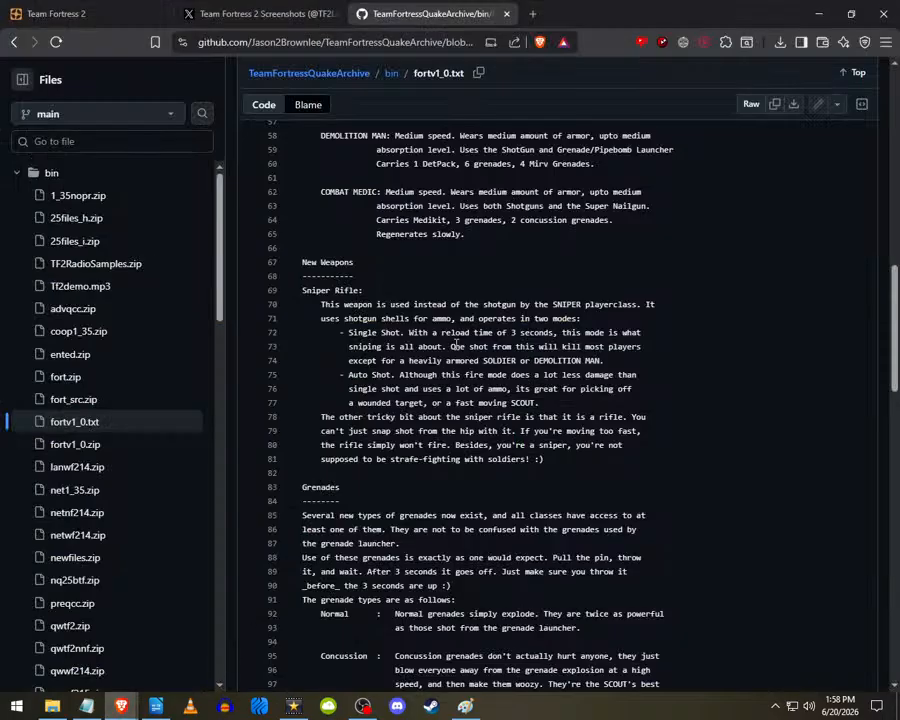
- Switch to Brave and download fortv1_0.zip from the TeamFortressQuakeArchive bin folder into the Downloads folder
{"action": "left_click", "coordinate": [121, 706]}
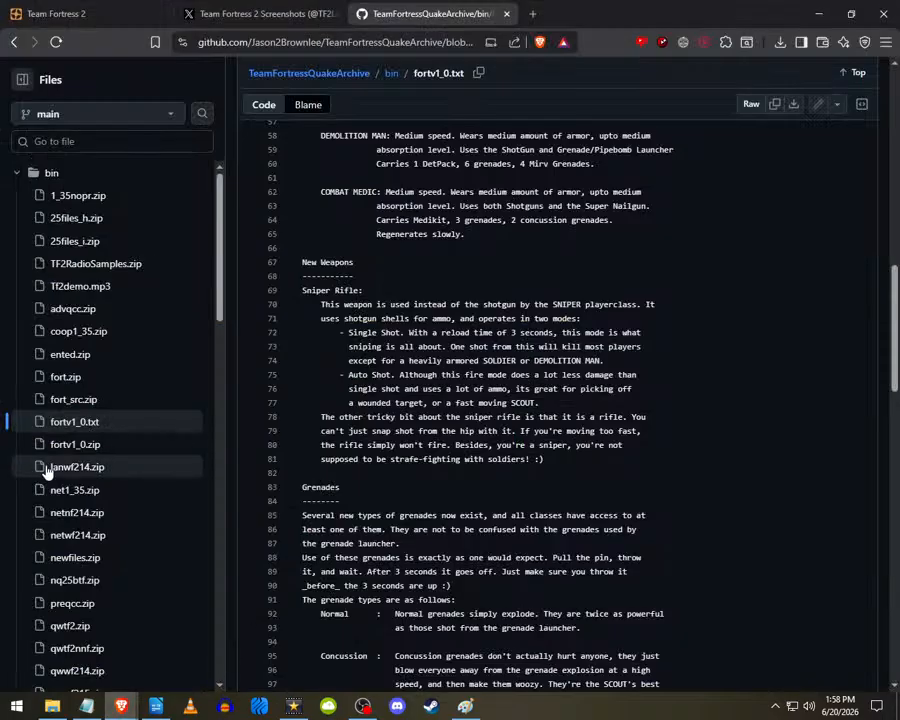
{"action": "left_click", "coordinate": [105, 448]}
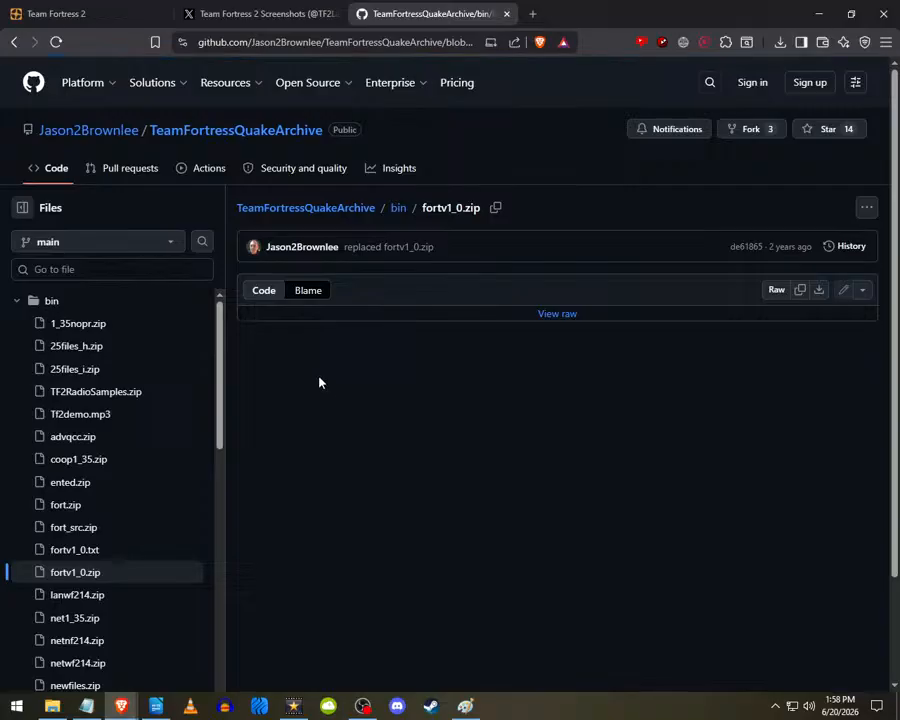
{"action": "left_click", "coordinate": [818, 289]}
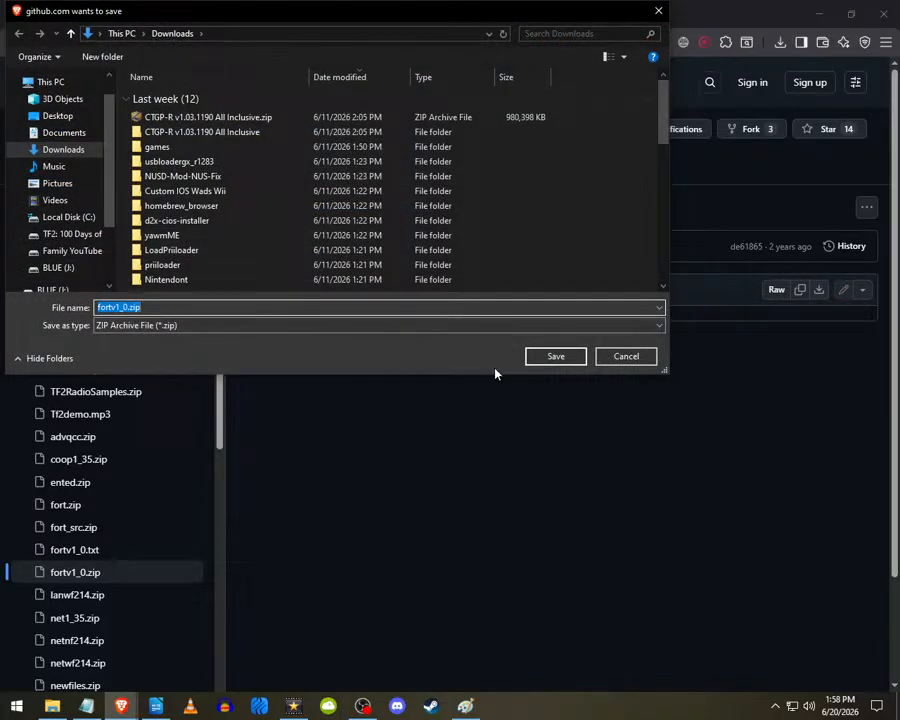
{"action": "key", "text": "Return"}
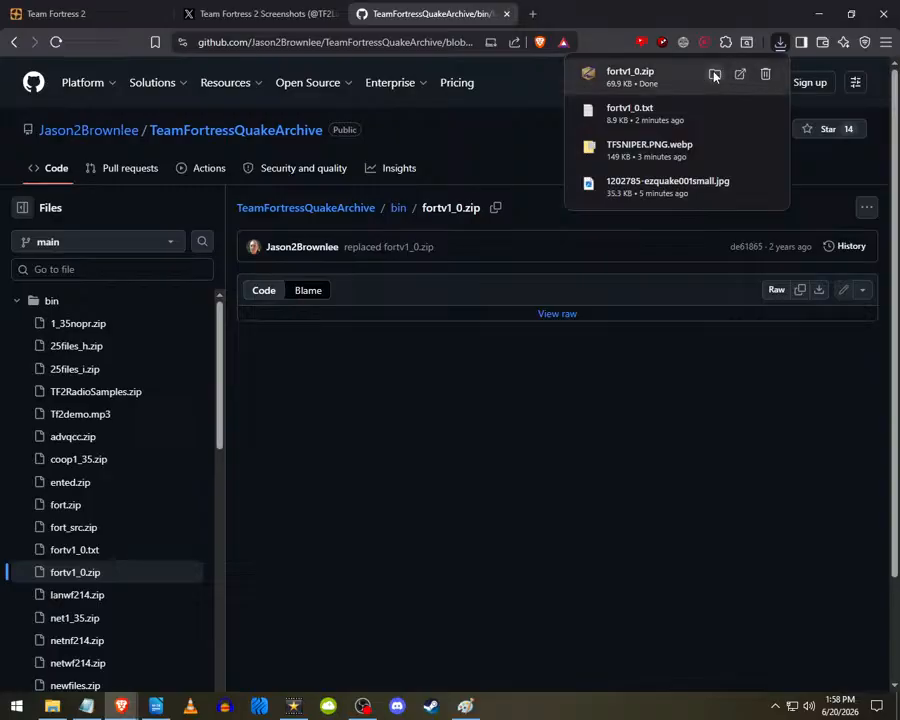
- Open the downloaded fortv1_0.zip in Express Zip, extract it to the Downloads folder and close Express Zip
{"action": "left_click", "coordinate": [714, 74]}
{"action": "double_click", "coordinate": [300, 356]}
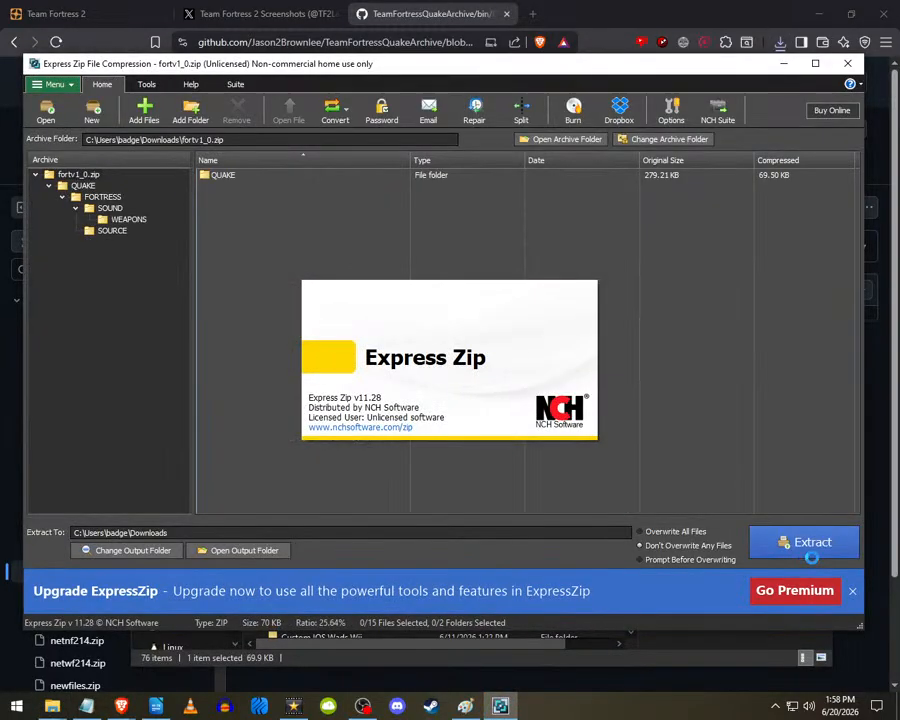
{"action": "left_click", "coordinate": [808, 546]}
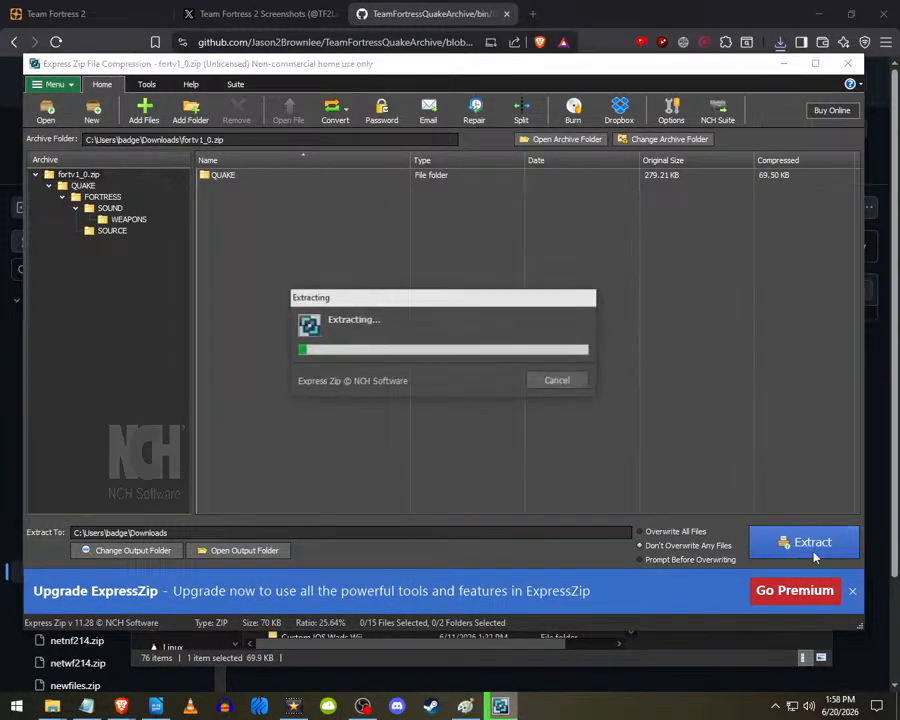
{"action": "left_click", "coordinate": [552, 352]}
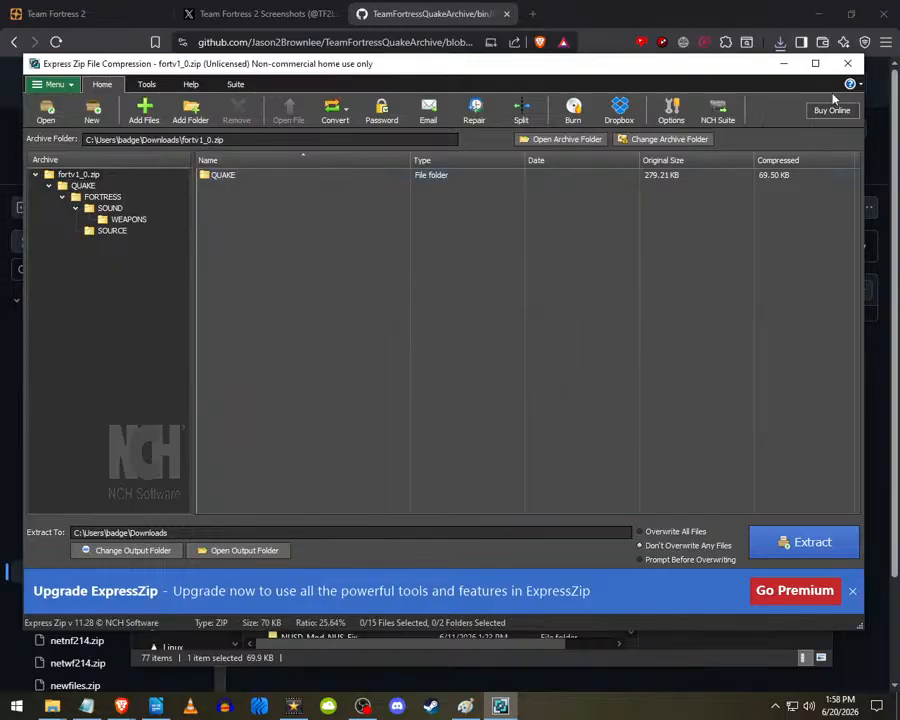
{"action": "left_click", "coordinate": [848, 63]}
- Open the SOURCE folder inside QUAKE\FORTRESS of the extracted fortv1_0 folder
{"action": "double_click", "coordinate": [305, 414]}
{"action": "left_click", "coordinate": [320, 342]}
{"action": "double_click", "coordinate": [320, 345]}
{"action": "double_click", "coordinate": [312, 341]}
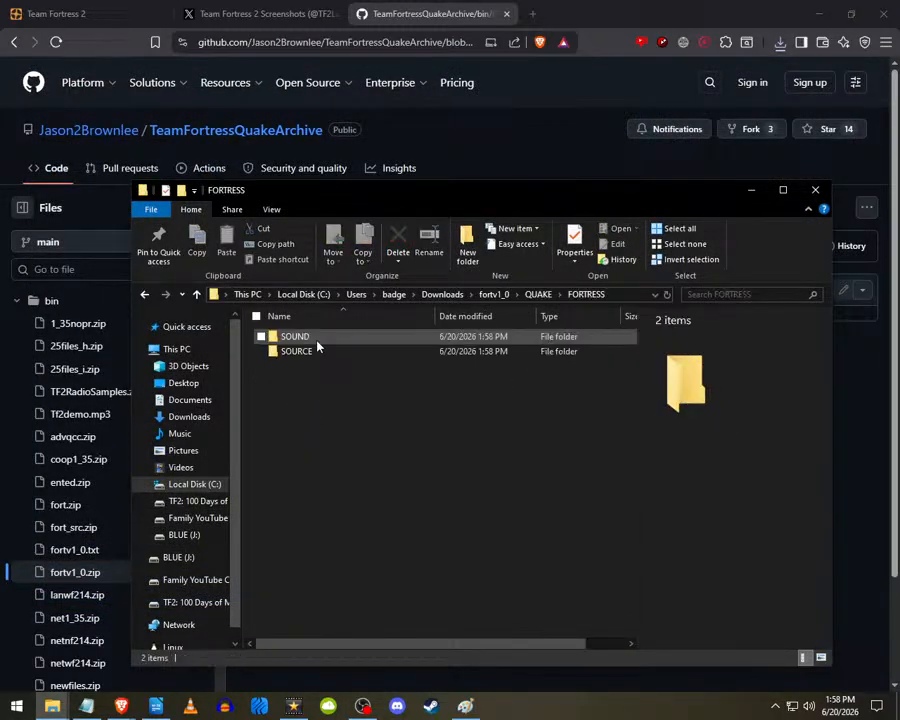
{"action": "left_click", "coordinate": [304, 351]}
{"action": "double_click", "coordinate": [304, 351]}
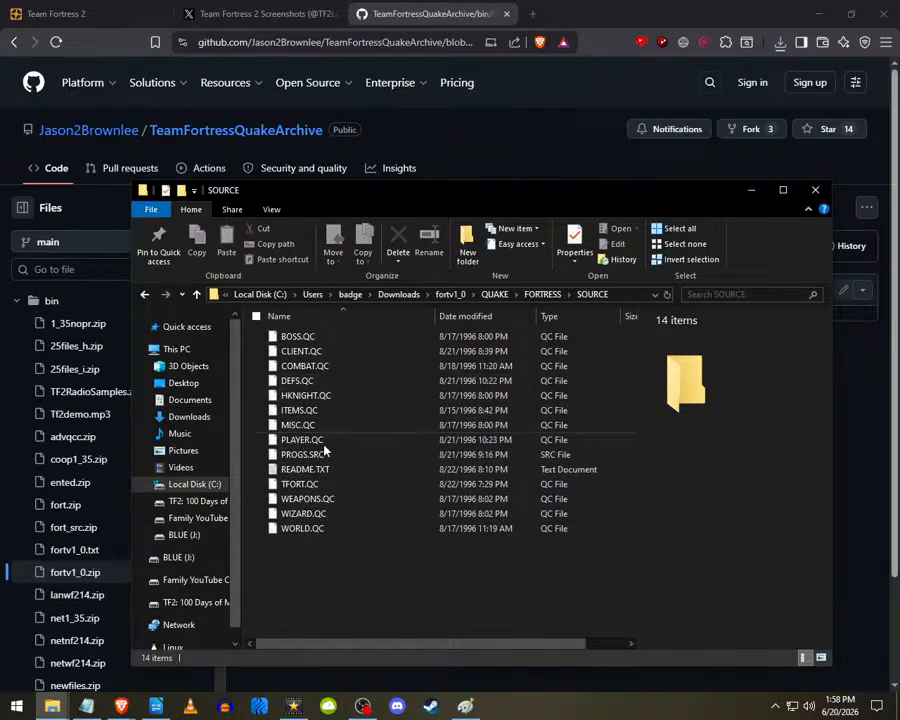
- Open WEAPONS.QC in Notepad without making Notepad the default app for .QC files
{"action": "left_click", "coordinate": [319, 500]}
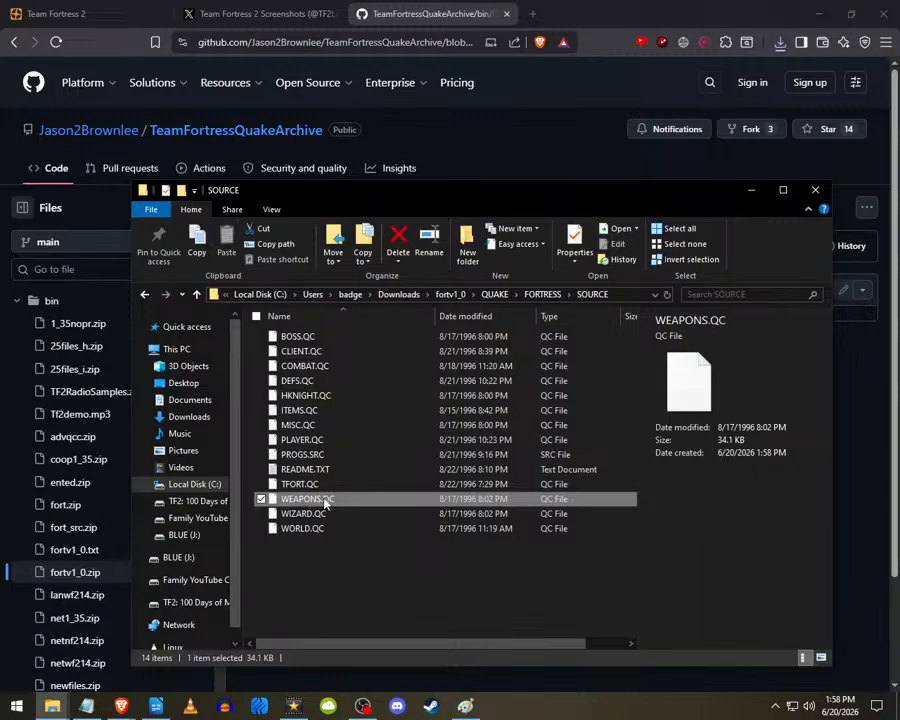
{"action": "double_click", "coordinate": [316, 502]}
{"action": "left_click", "coordinate": [358, 270]}
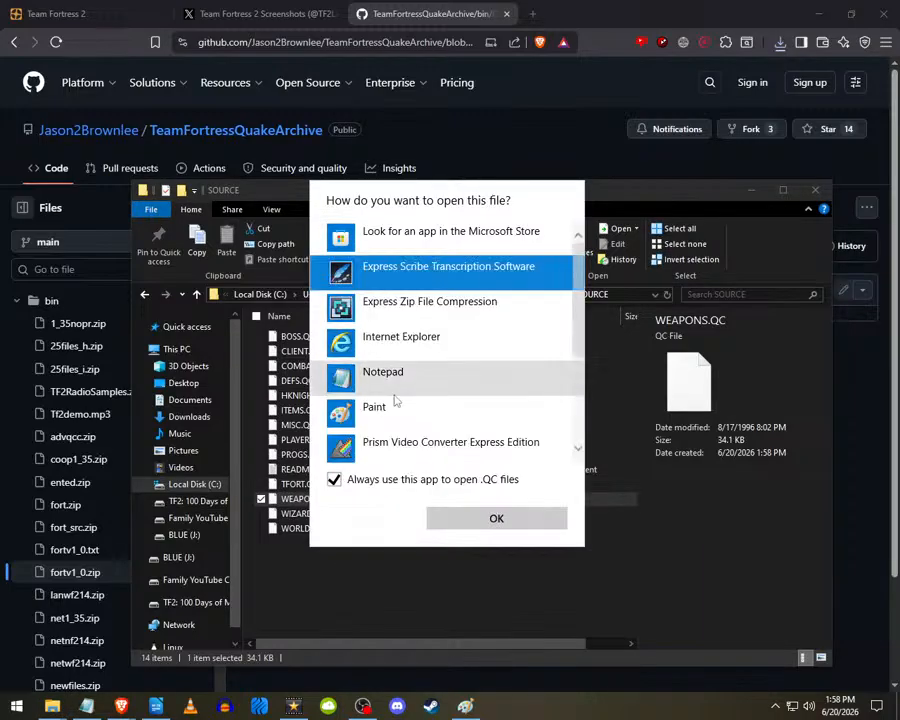
{"action": "left_click", "coordinate": [372, 484]}
{"action": "left_click", "coordinate": [376, 374]}
{"action": "left_click", "coordinate": [476, 521]}
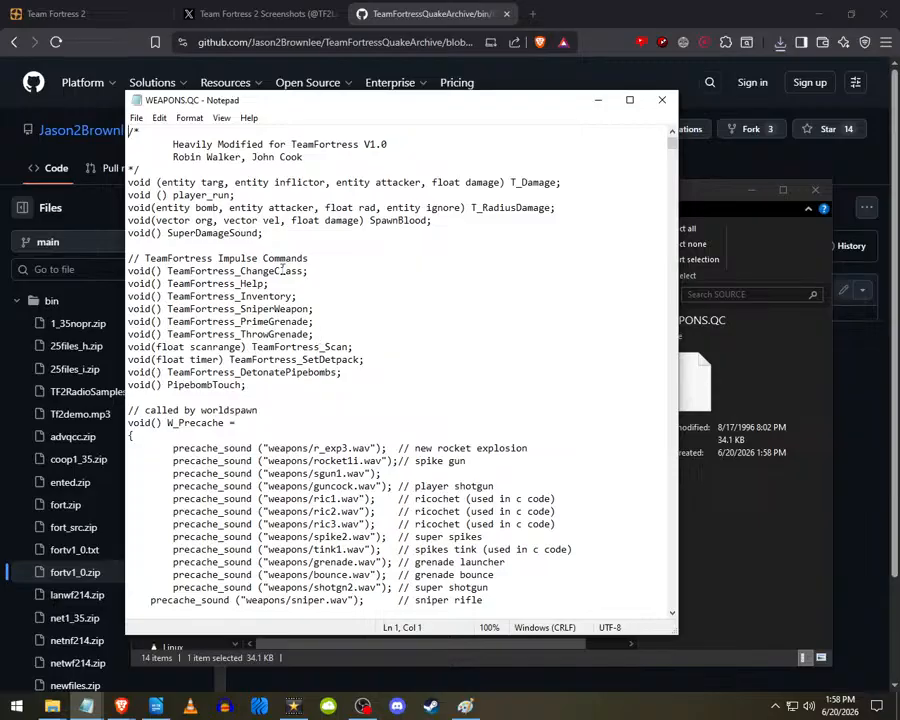
- Skim the WEAPONS.QC code and search upward for "rifle"
{"action": "scroll", "coordinate": [325, 330], "scroll_direction": "down", "scroll_amount": 5}
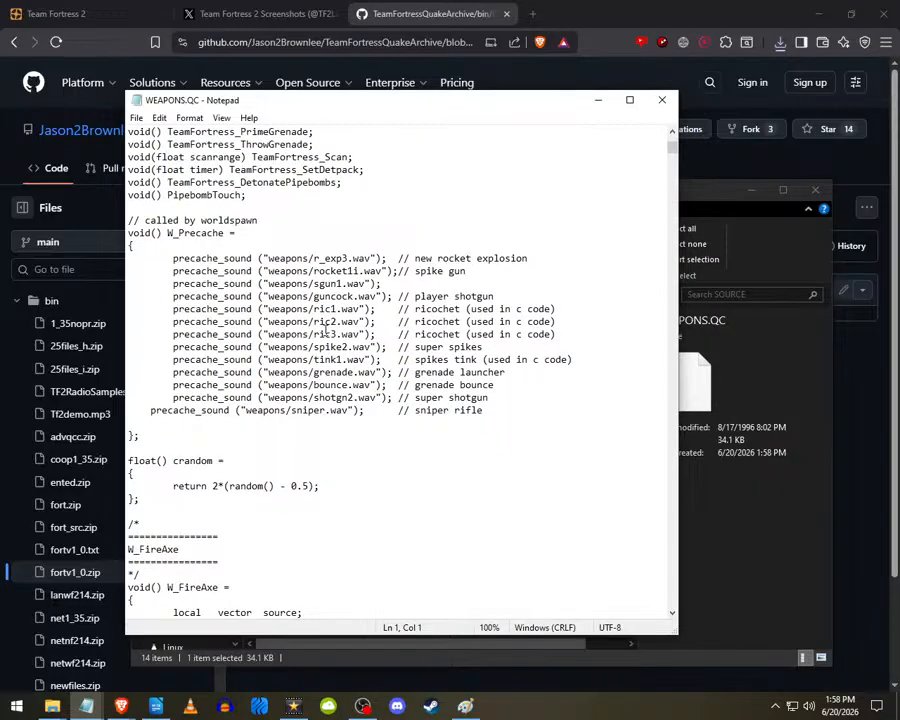
{"action": "scroll", "coordinate": [472, 400], "scroll_direction": "down", "scroll_amount": 20}
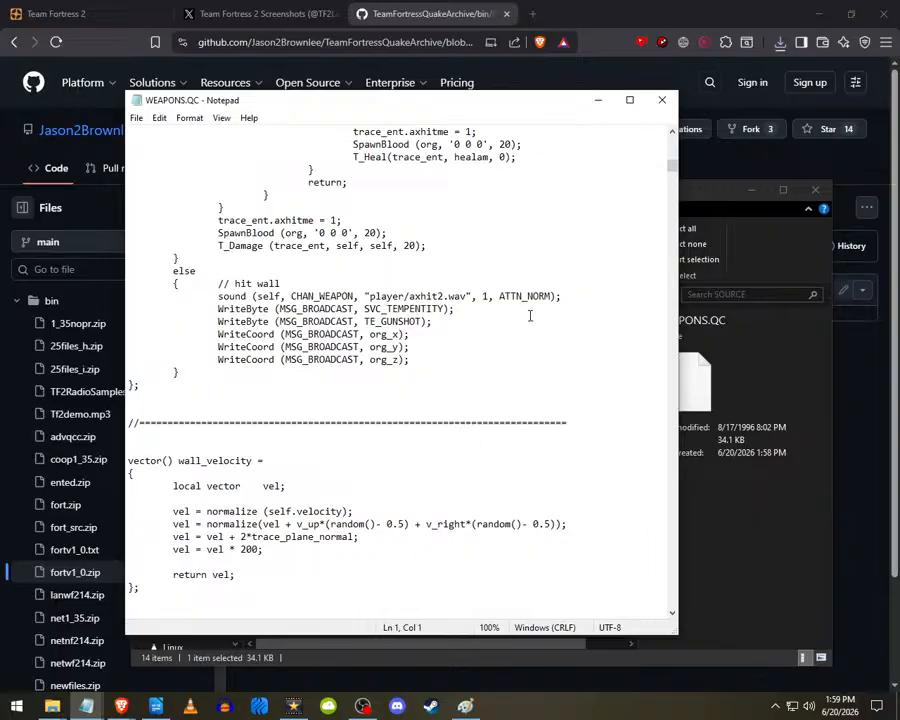
{"action": "key", "text": "ctrl+f"}
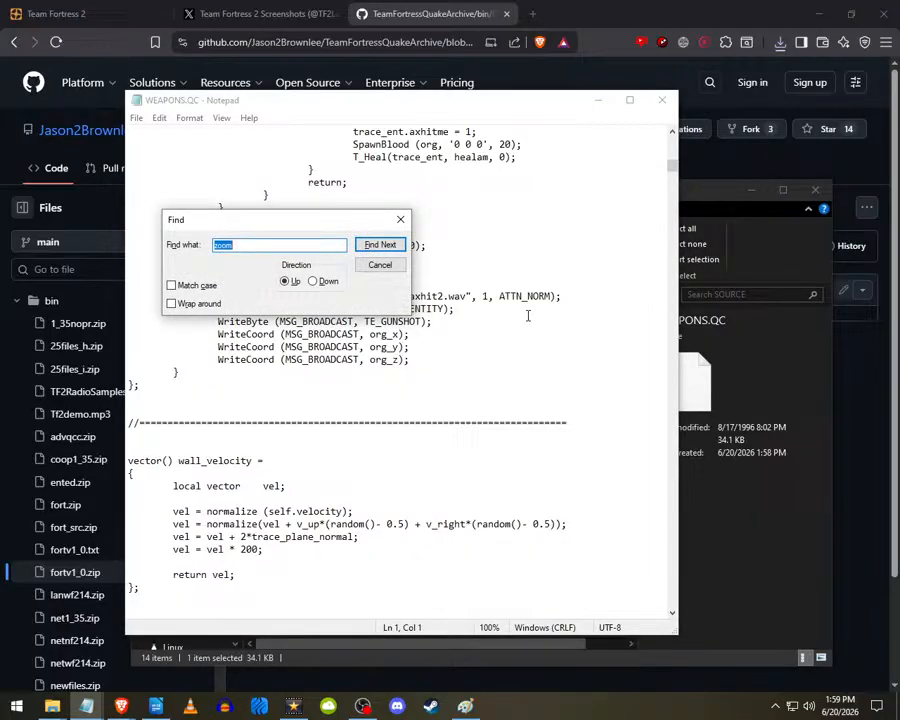
{"action": "type", "text": "rifle"}
{"action": "key", "text": "Return"}
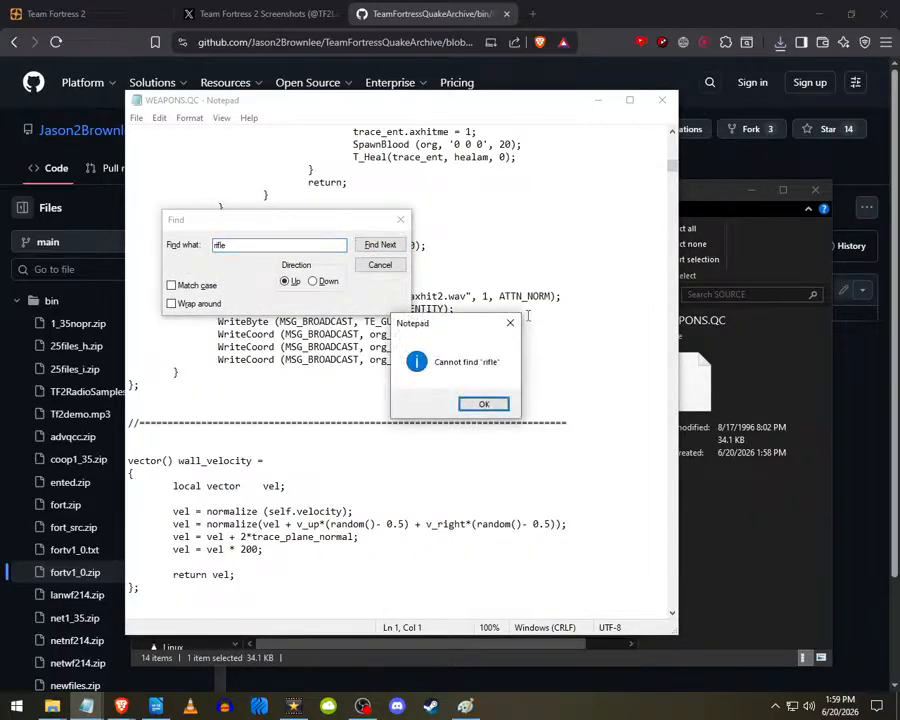
{"action": "key", "text": "Return"}
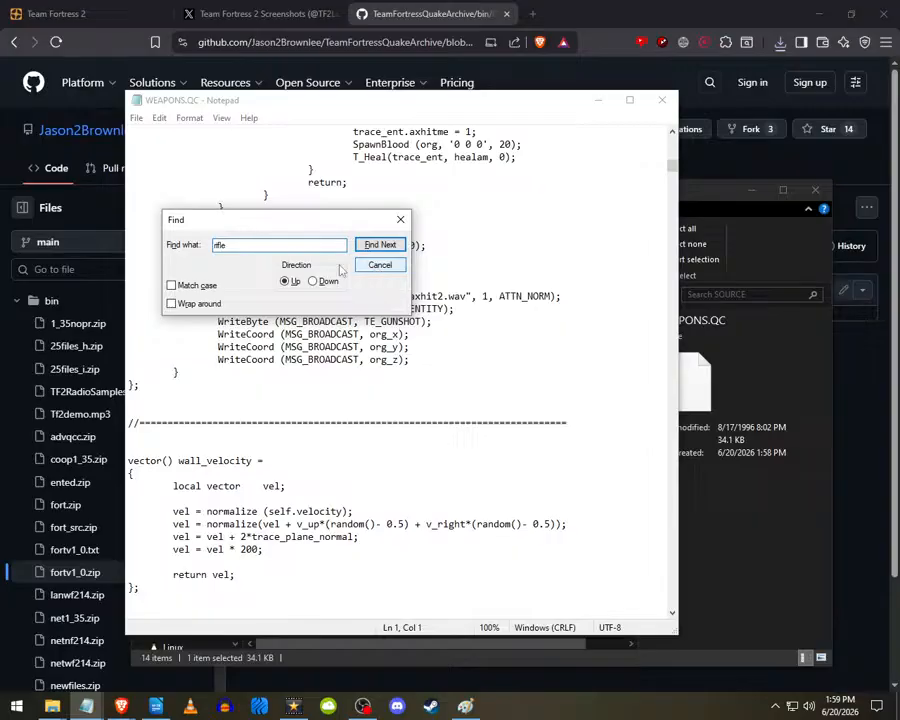
{"action": "left_click", "coordinate": [380, 265]}
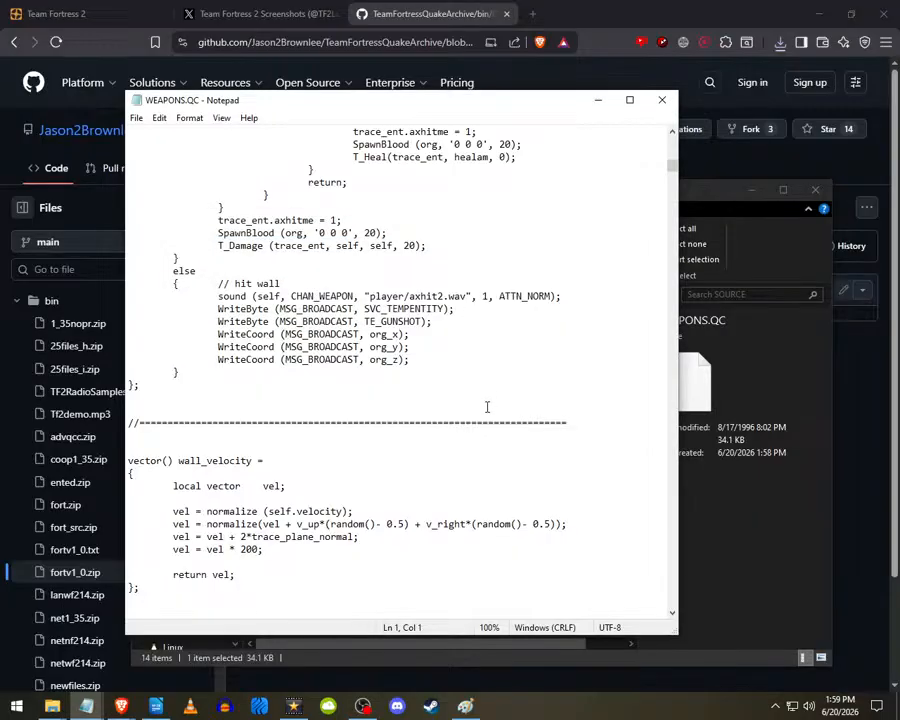
- Search WEAPONS.QC downward for "rifle" and examine the code around the match with the Find dialog moved aside
{"action": "key", "text": "ctrl+f"}
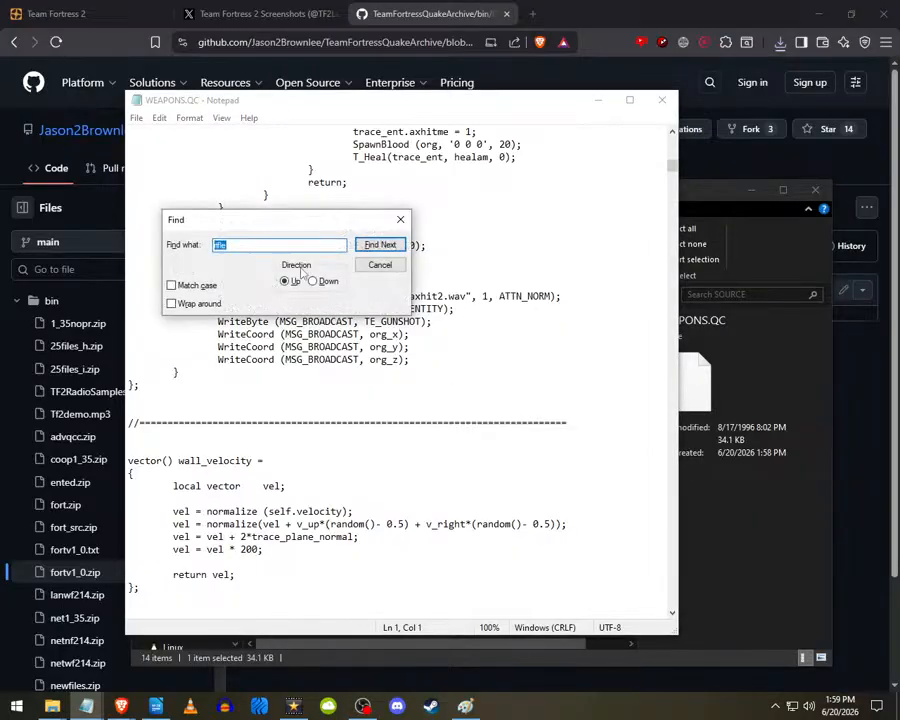
{"action": "left_click", "coordinate": [316, 281]}
{"action": "left_click", "coordinate": [373, 248]}
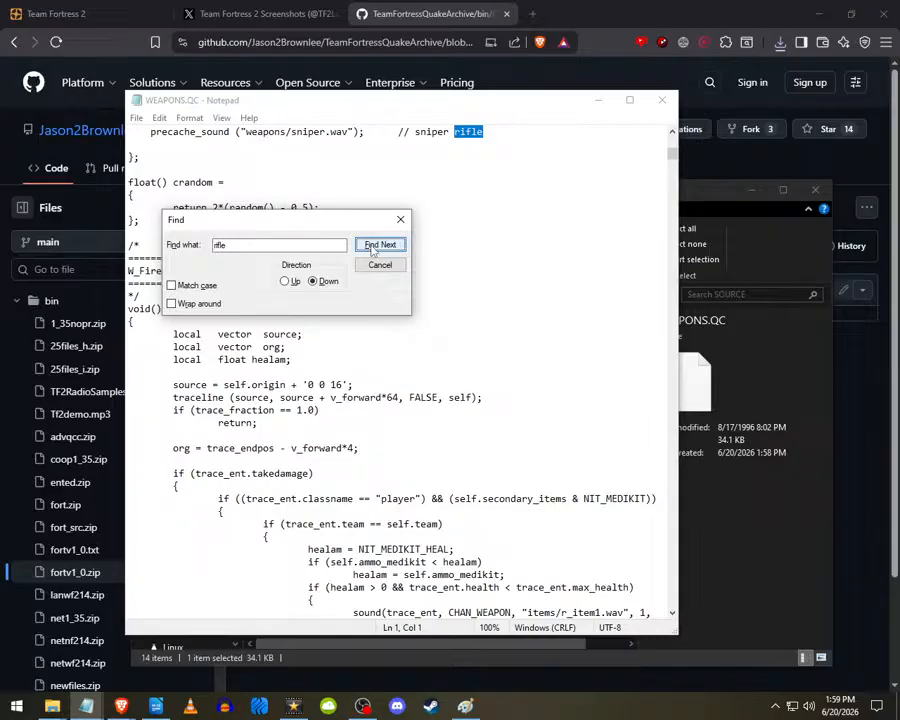
{"action": "left_click_drag", "start_coordinate": [330, 221], "coordinate": [565, 211]}
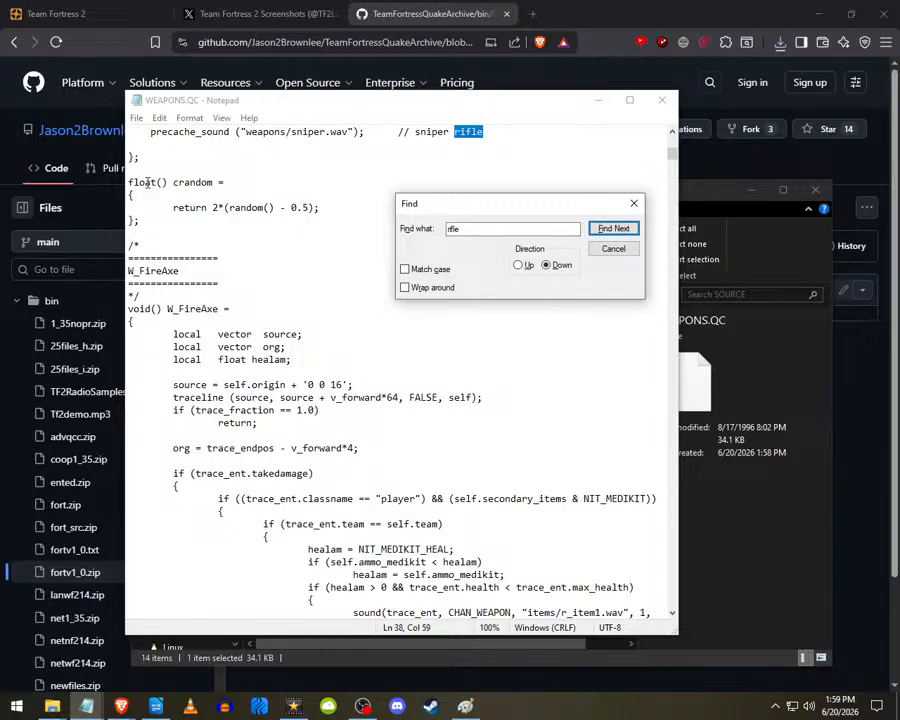
{"action": "scroll", "coordinate": [256, 313], "scroll_direction": "up", "scroll_amount": 8}
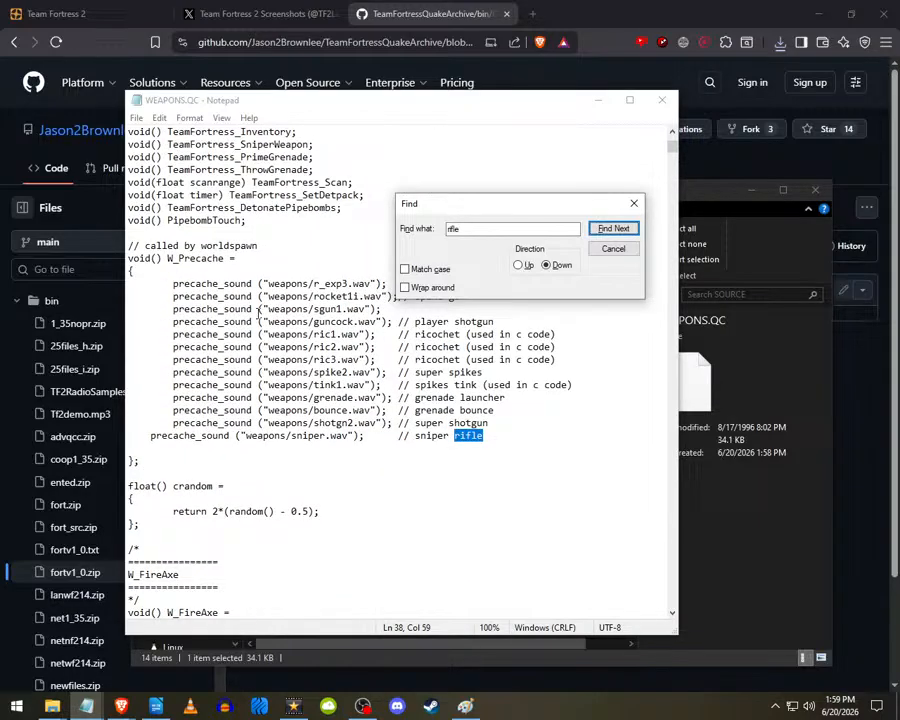
- Find the next "rifle" match past the W_Precache function and examine the FireSniperBullet code
{"action": "scroll", "coordinate": [258, 313], "scroll_direction": "down", "scroll_amount": 5}
{"action": "left_click", "coordinate": [606, 230]}
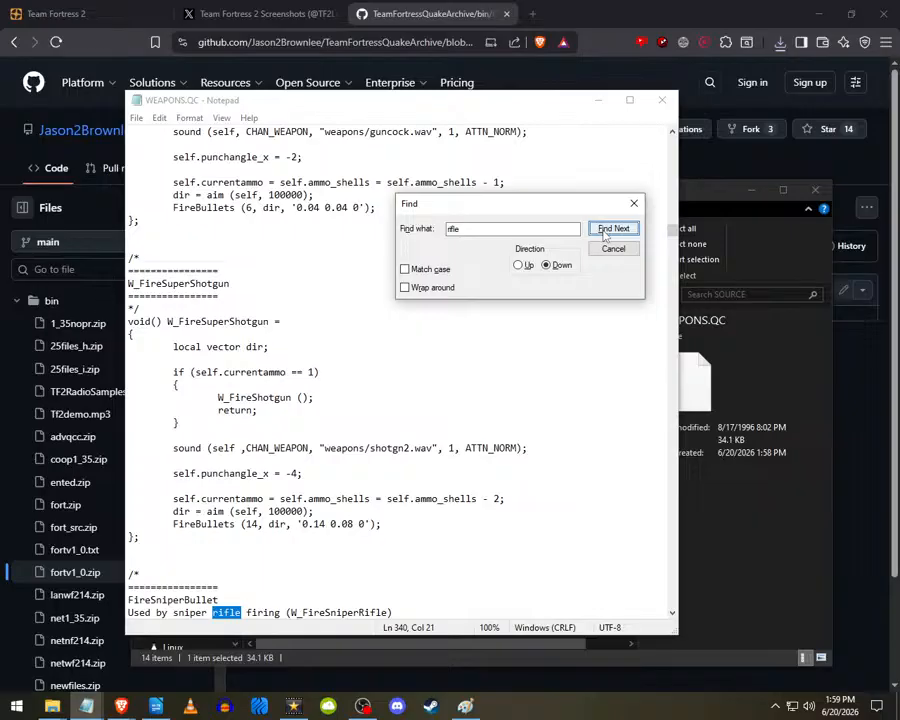
{"action": "scroll", "coordinate": [330, 432], "scroll_direction": "down", "scroll_amount": 8}
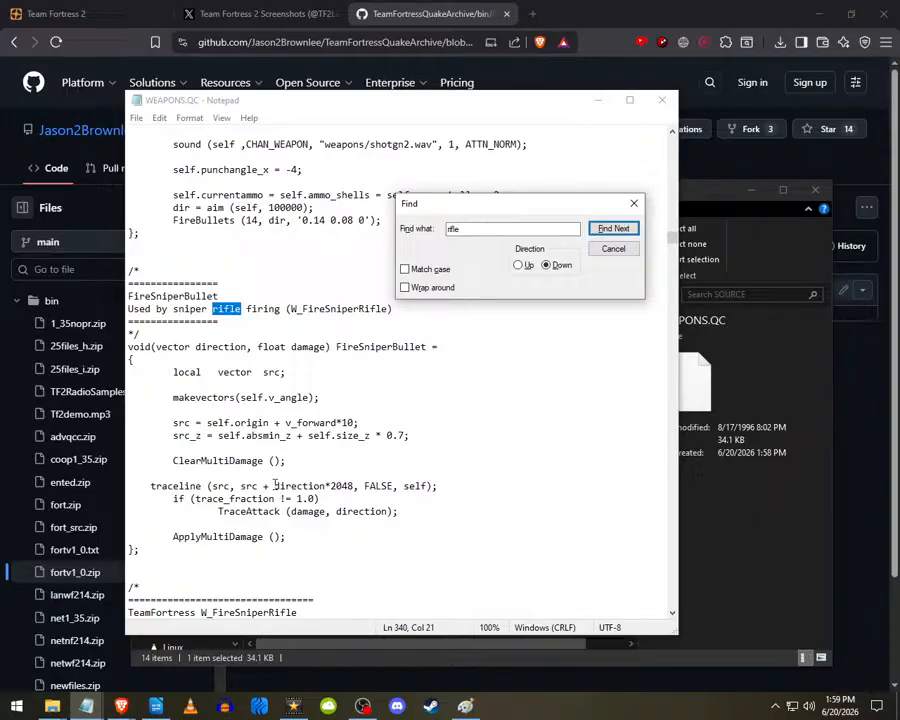
{"action": "scroll", "coordinate": [274, 484], "scroll_direction": "down", "scroll_amount": 2}
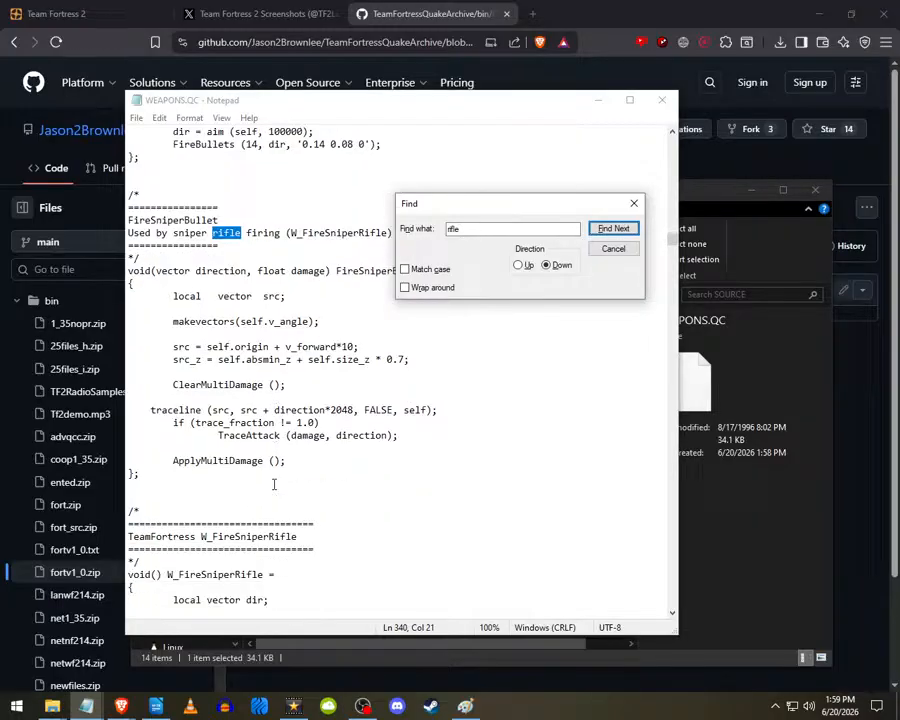
- Advance through the following "rifle" matches and examine the W_FireSniperRifle and W_FireAutoRifle functions
{"action": "left_click", "coordinate": [605, 229]}
{"action": "left_click", "coordinate": [605, 230]}
{"action": "left_click", "coordinate": [605, 230]}
{"action": "left_click", "coordinate": [605, 230]}
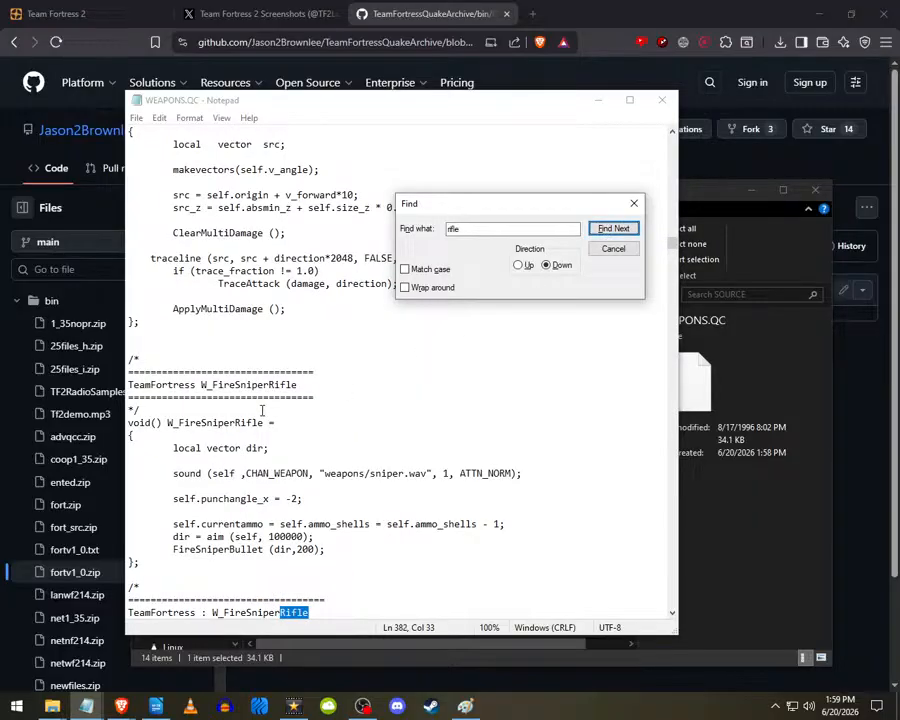
{"action": "scroll", "coordinate": [262, 410], "scroll_direction": "down", "scroll_amount": 3}
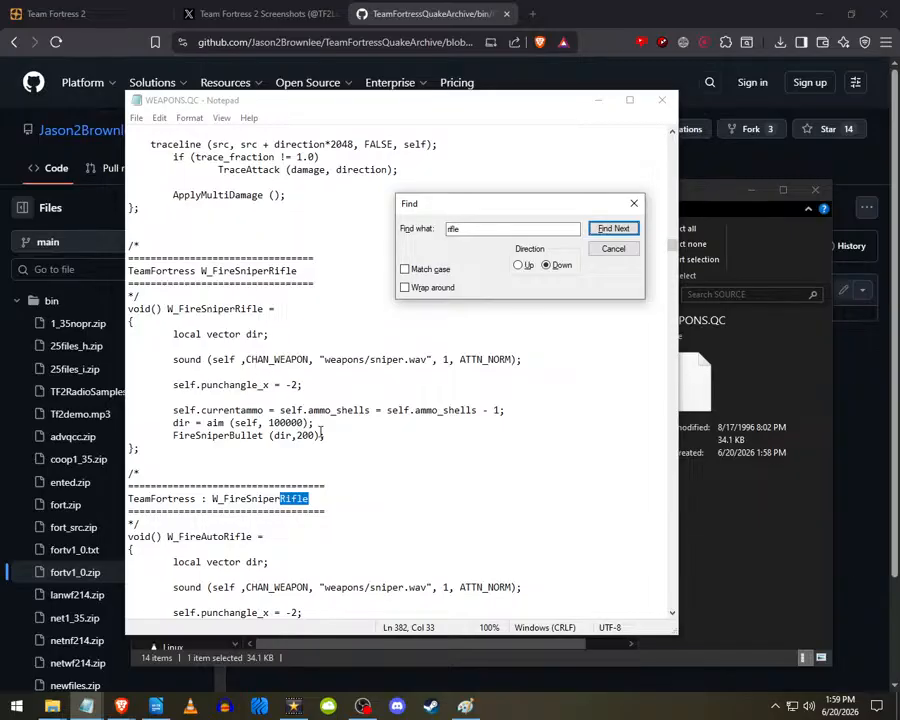
{"action": "scroll", "coordinate": [321, 430], "scroll_direction": "down", "scroll_amount": 5}
- Switch to the VideoPad project and bring the WEAPONS.QC Notepad window back in front of it
{"action": "left_click", "coordinate": [363, 706]}
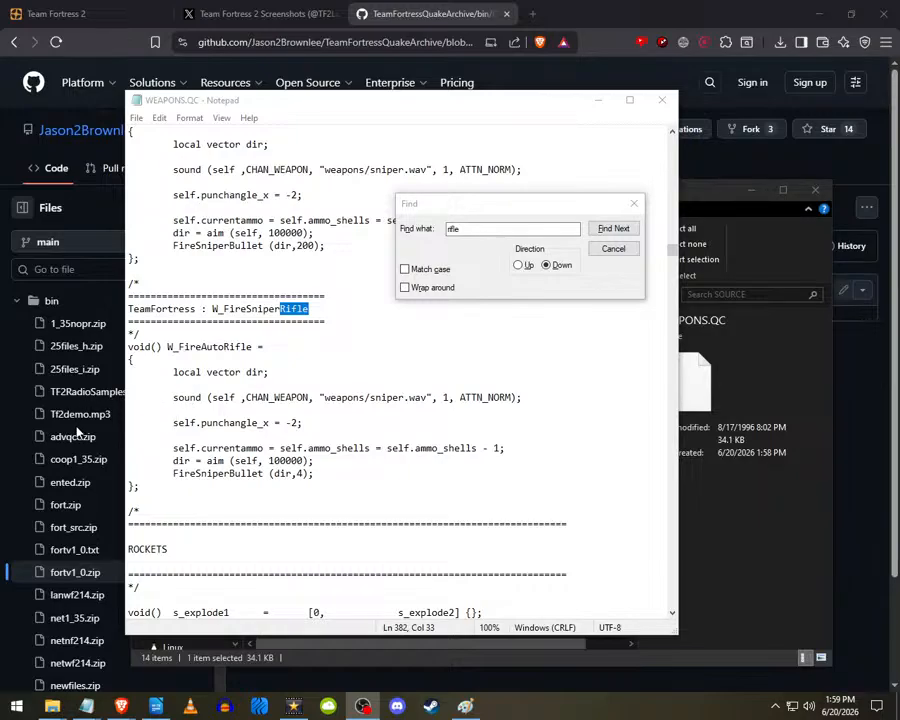
{"action": "mouse_move", "coordinate": [147, 708]}
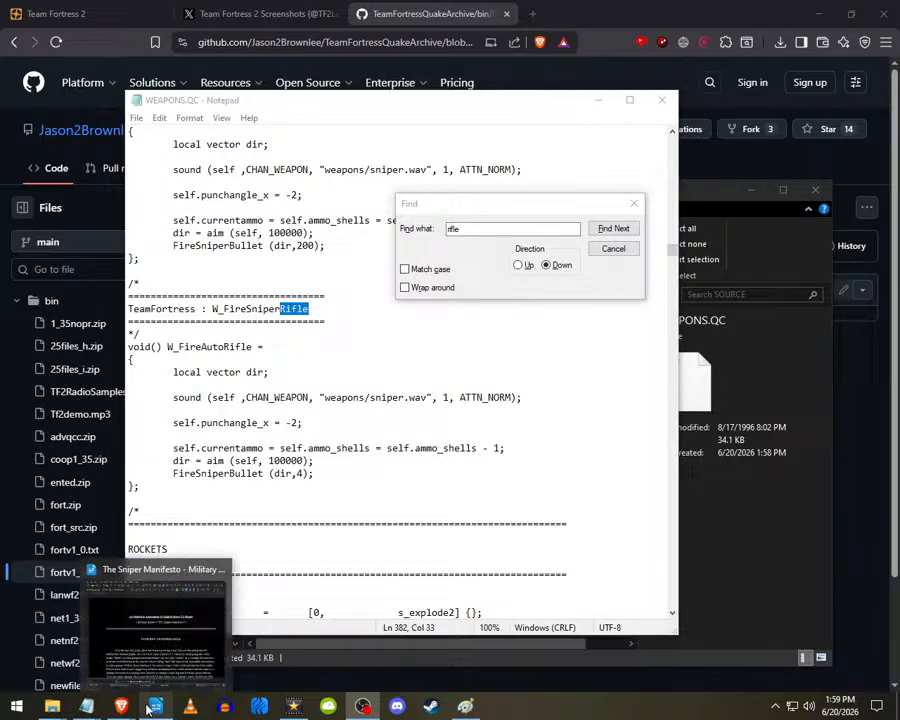
{"action": "left_click", "coordinate": [293, 706]}
{"action": "mouse_move", "coordinate": [85, 705]}
{"action": "left_click", "coordinate": [224, 570]}
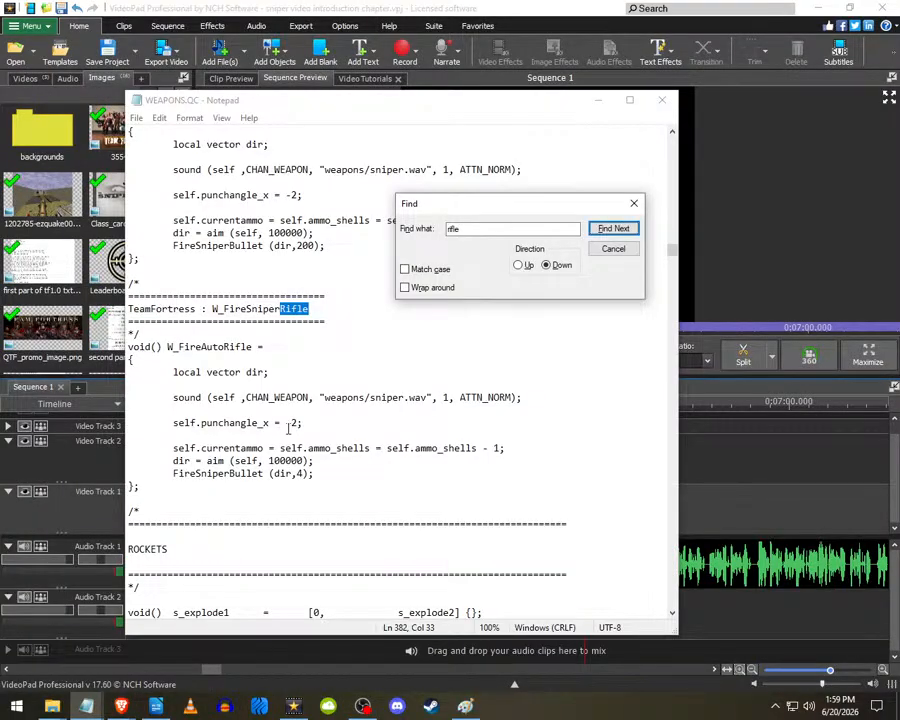
- Skim the ROCKETS section, then find the next "rifle" match and examine the NIT_SNIPER_RIFLE ammo and weapon model code
{"action": "scroll", "coordinate": [325, 405], "scroll_direction": "down", "scroll_amount": 2}
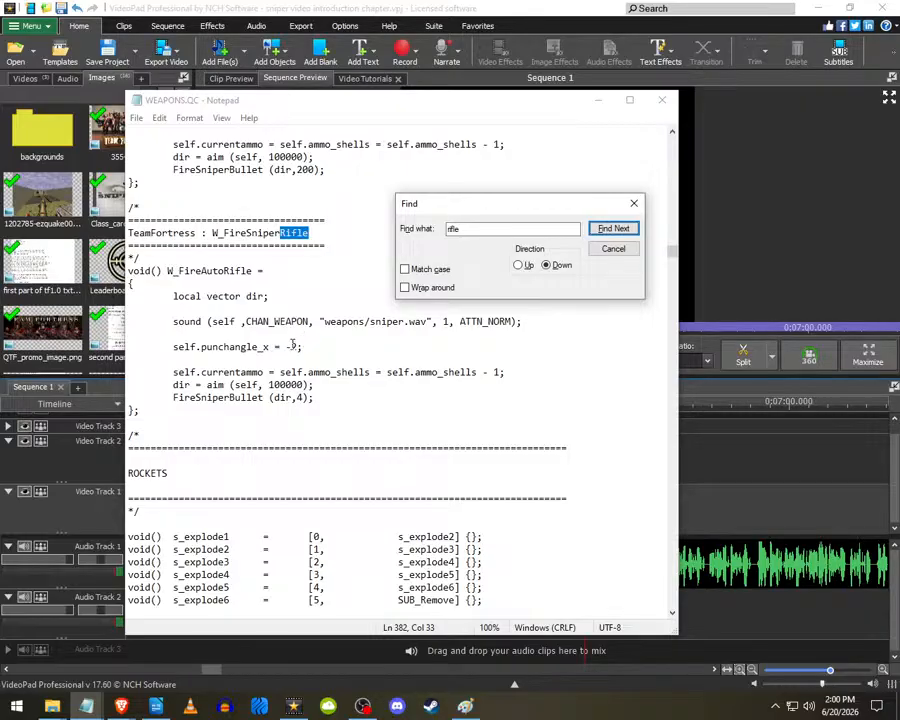
{"action": "scroll", "coordinate": [292, 344], "scroll_direction": "down", "scroll_amount": 8}
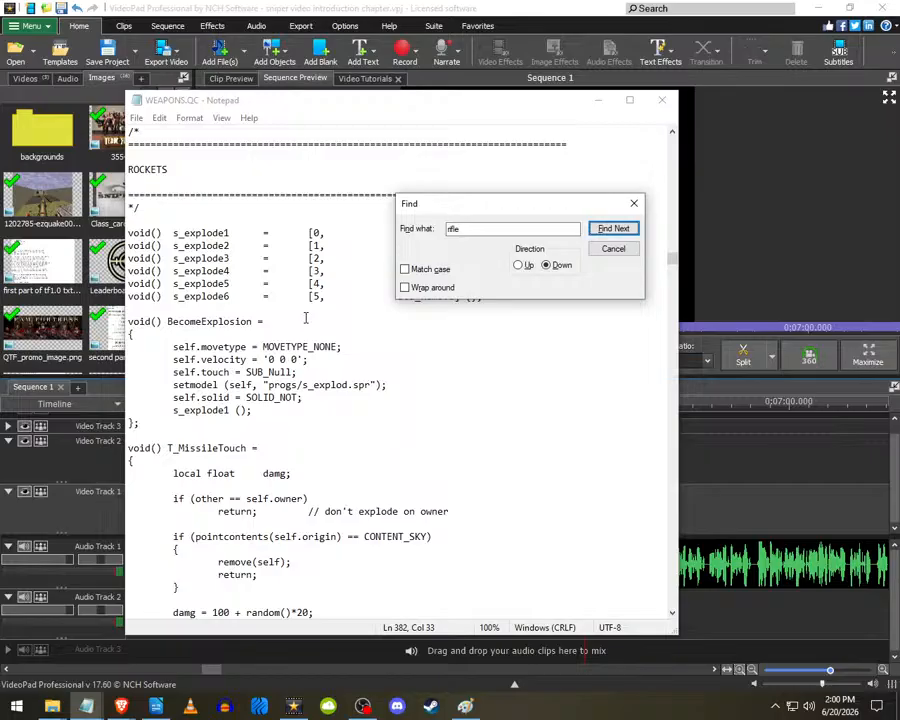
{"action": "scroll", "coordinate": [293, 329], "scroll_direction": "down", "scroll_amount": 3}
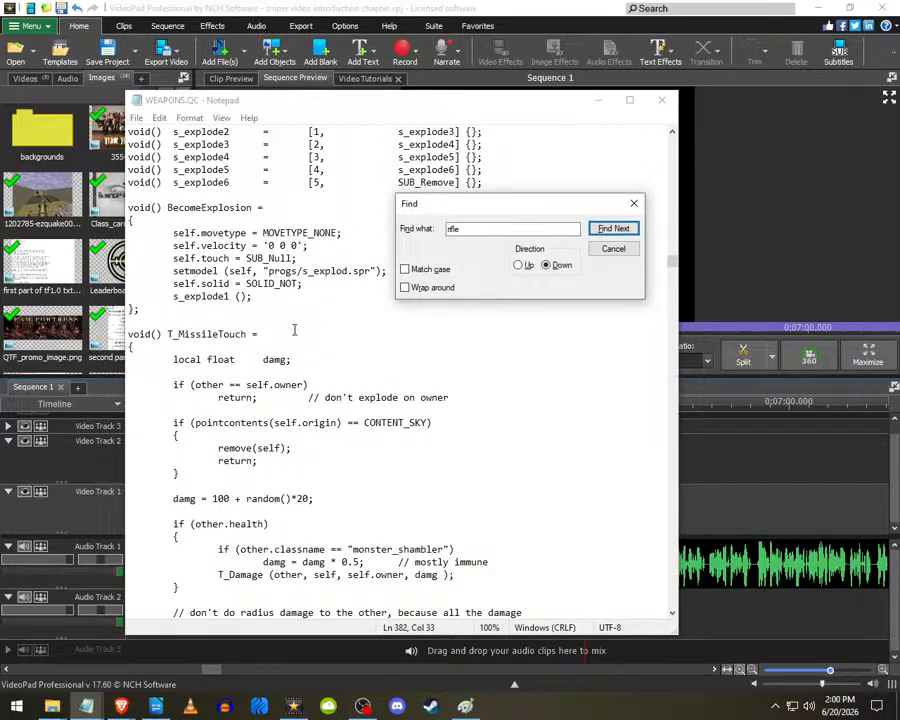
{"action": "left_click", "coordinate": [614, 229]}
{"action": "left_click", "coordinate": [614, 229]}
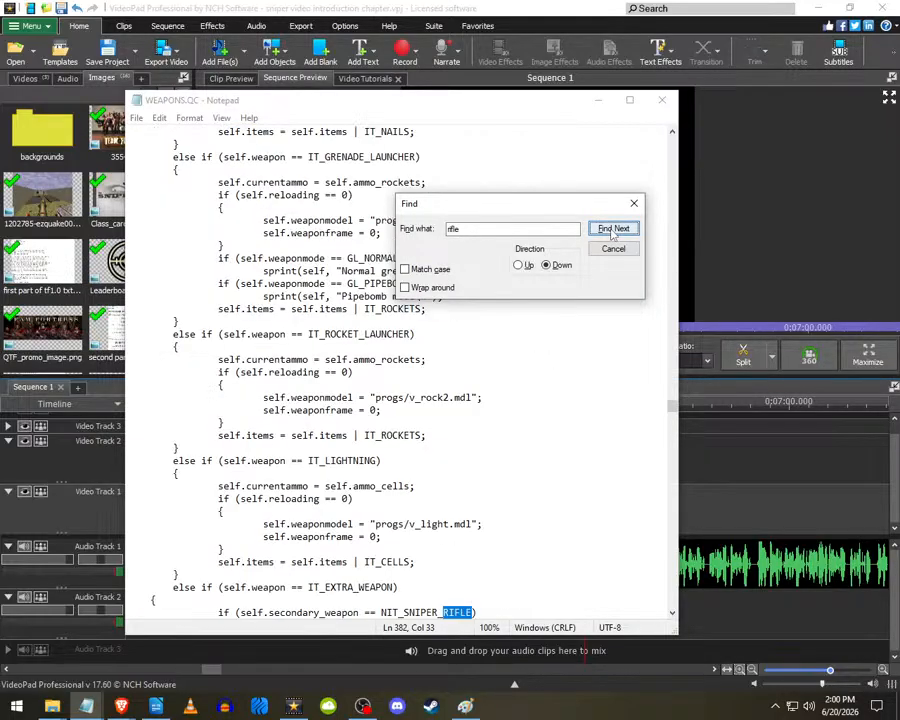
{"action": "scroll", "coordinate": [493, 408], "scroll_direction": "down", "scroll_amount": 4}
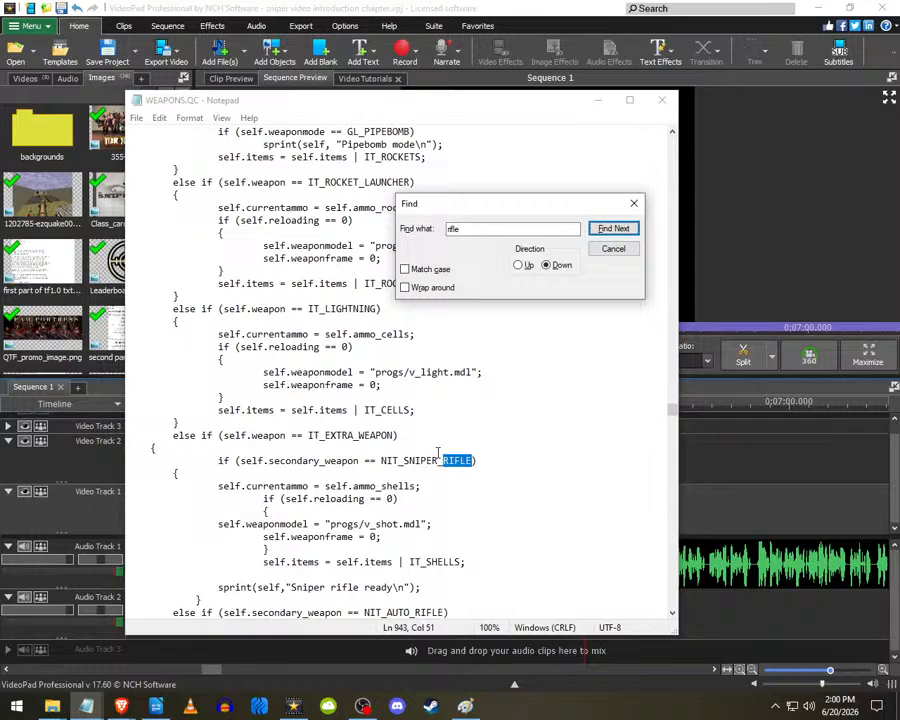
{"action": "scroll", "coordinate": [434, 455], "scroll_direction": "down", "scroll_amount": 2}
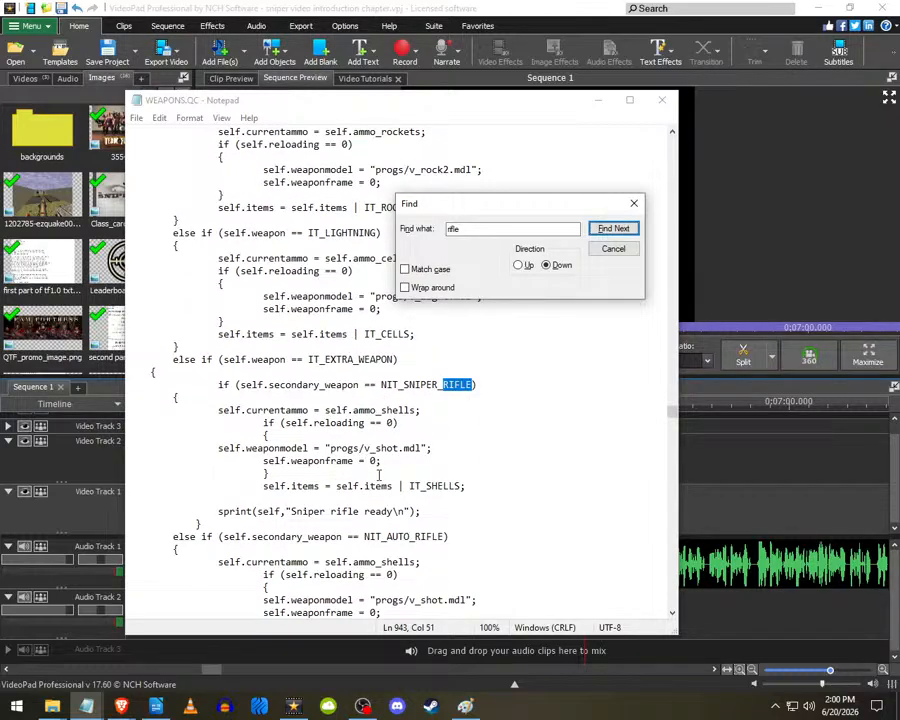
- Continue the "rifle" search into the attack code and examine the sniper rifle's movement limit and attack delay
{"action": "left_click", "coordinate": [600, 231]}
{"action": "left_click", "coordinate": [600, 231]}
{"action": "left_click", "coordinate": [600, 231]}
{"action": "left_click", "coordinate": [600, 231]}
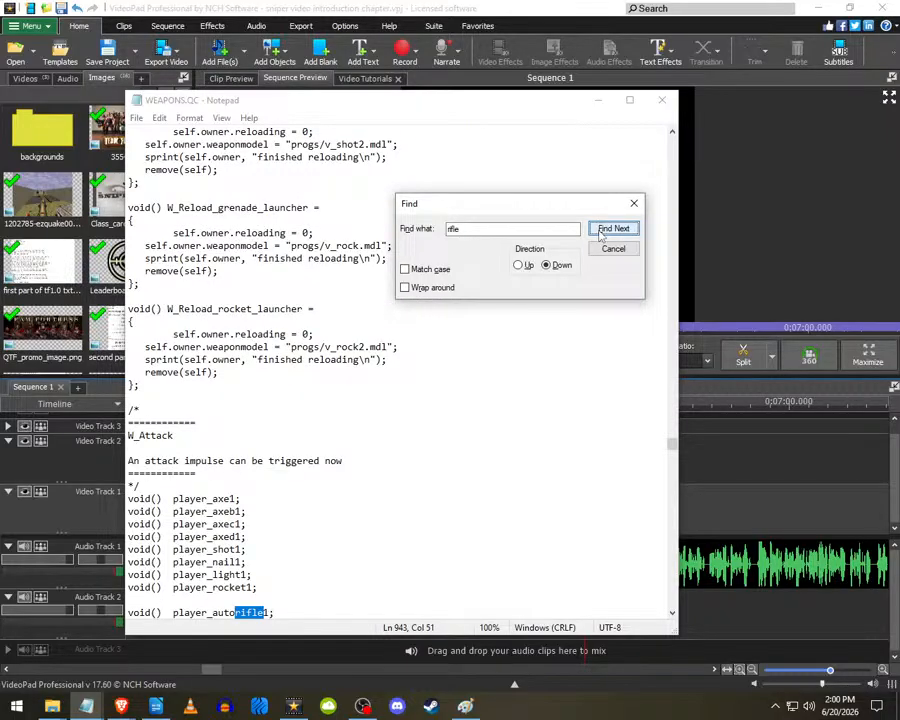
{"action": "left_click", "coordinate": [601, 231]}
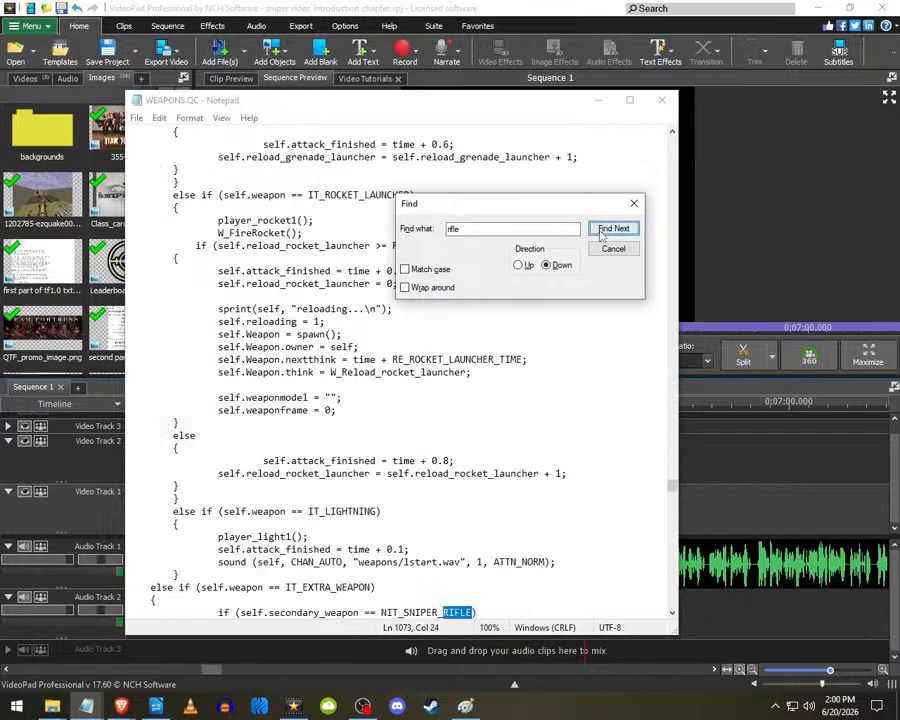
{"action": "left_click", "coordinate": [601, 231]}
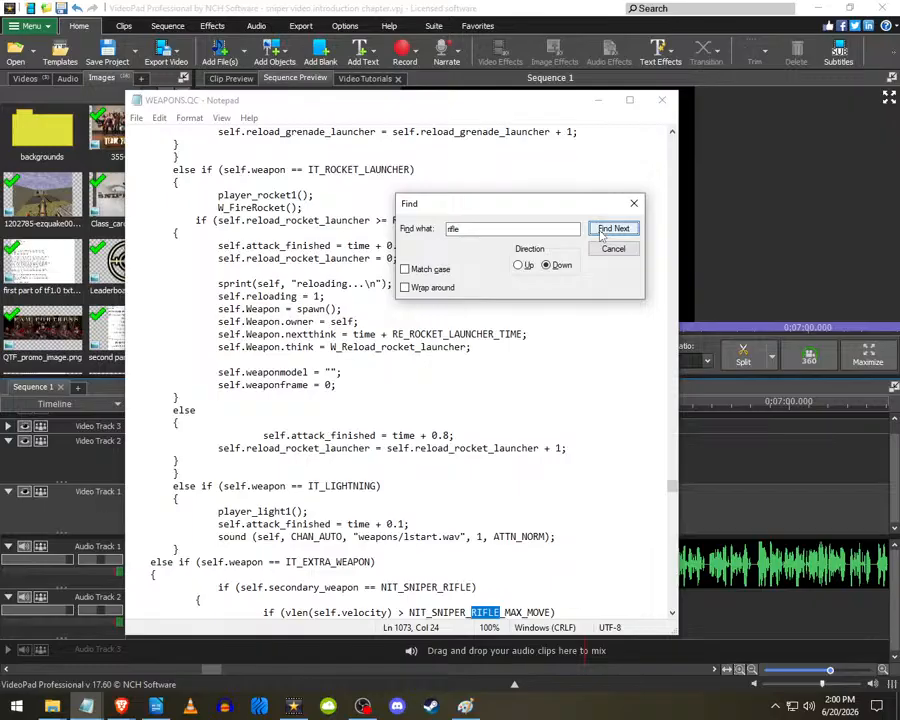
{"action": "scroll", "coordinate": [474, 500], "scroll_direction": "down", "scroll_amount": 4}
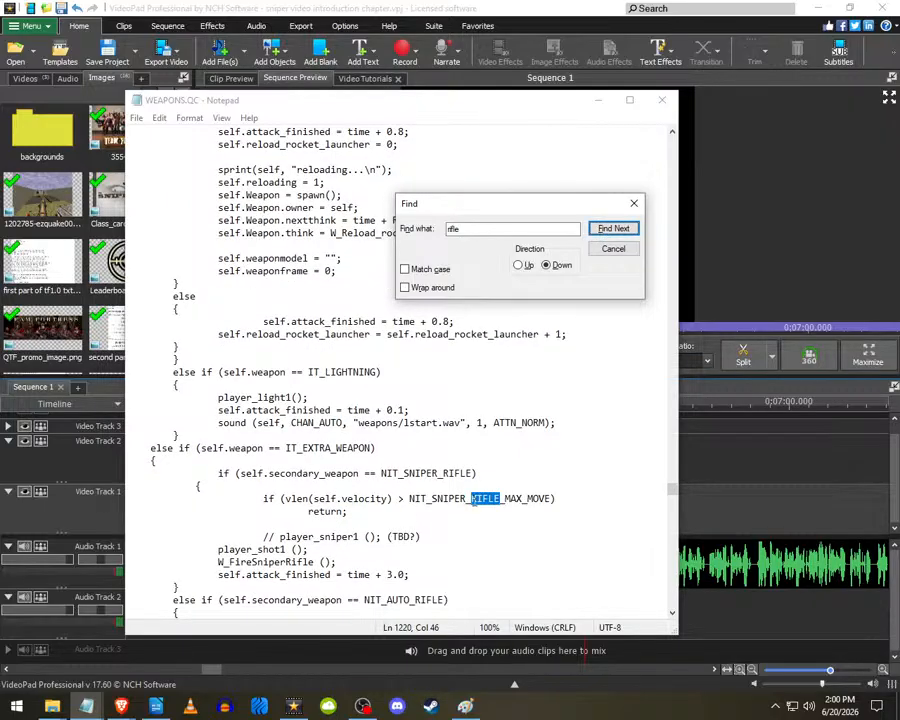
{"action": "scroll", "coordinate": [474, 500], "scroll_direction": "down", "scroll_amount": 2}
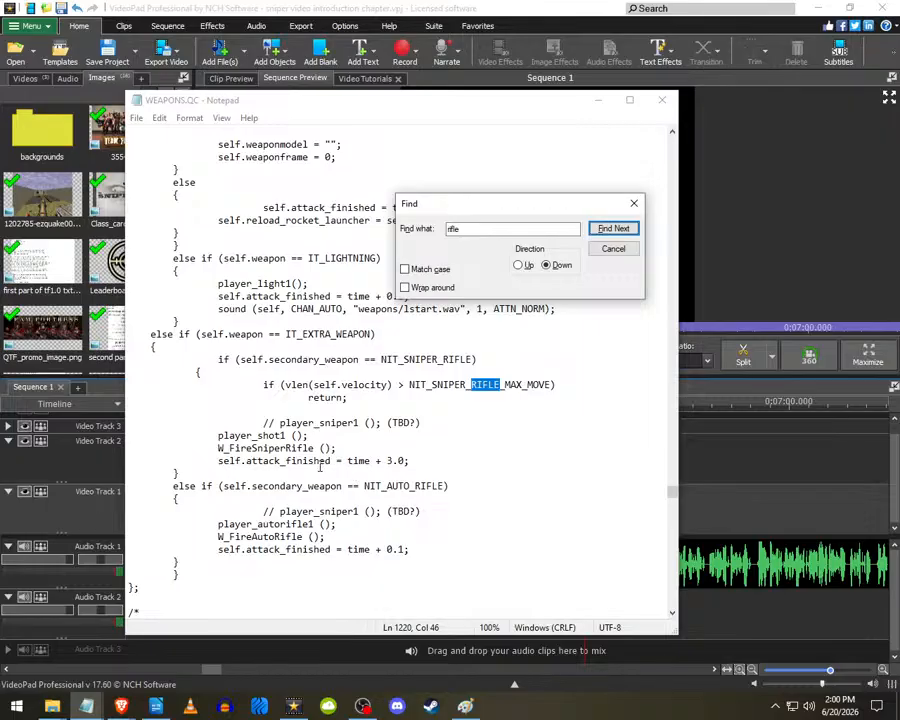
{"action": "double_click", "coordinate": [390, 462]}
{"action": "left_click", "coordinate": [389, 462]}
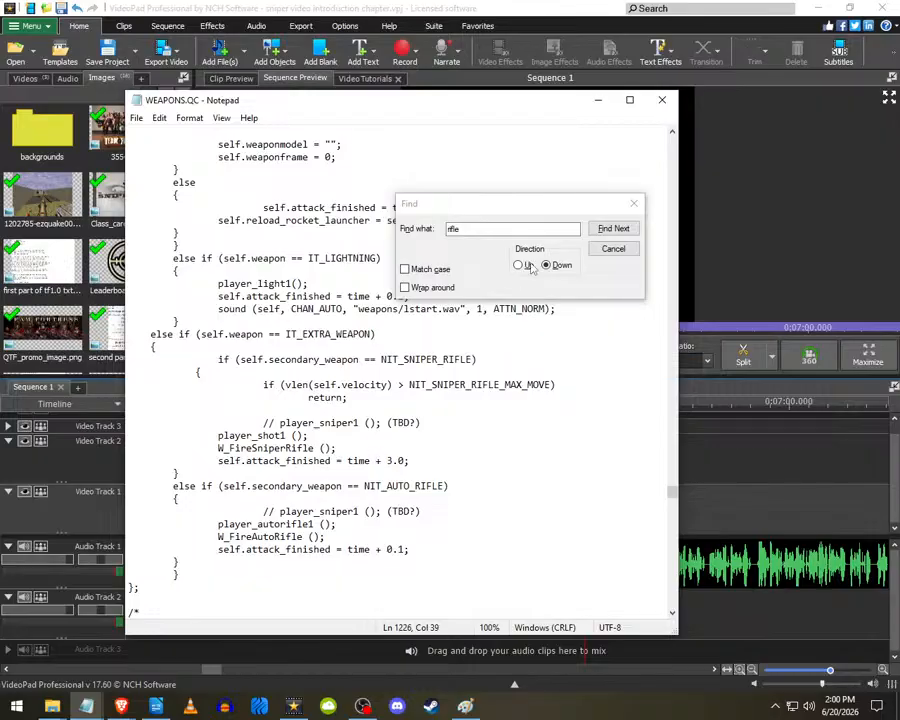
- Advance the "rifle" search through the auto rifle attack code and examine the match in CheatCommand
{"action": "left_click", "coordinate": [603, 229]}
{"action": "left_click", "coordinate": [598, 231]}
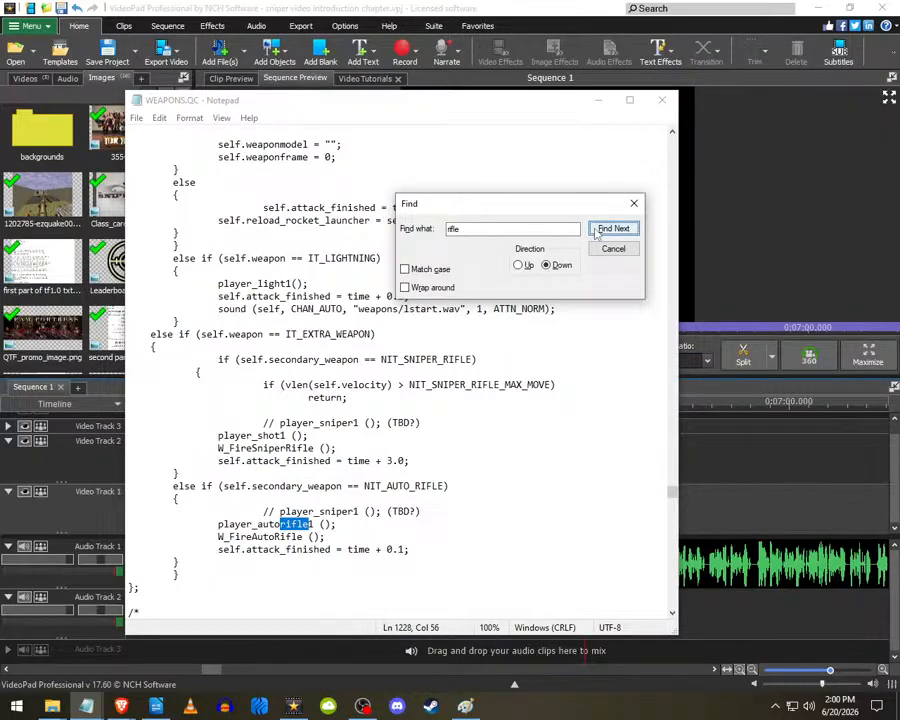
{"action": "left_click", "coordinate": [596, 231]}
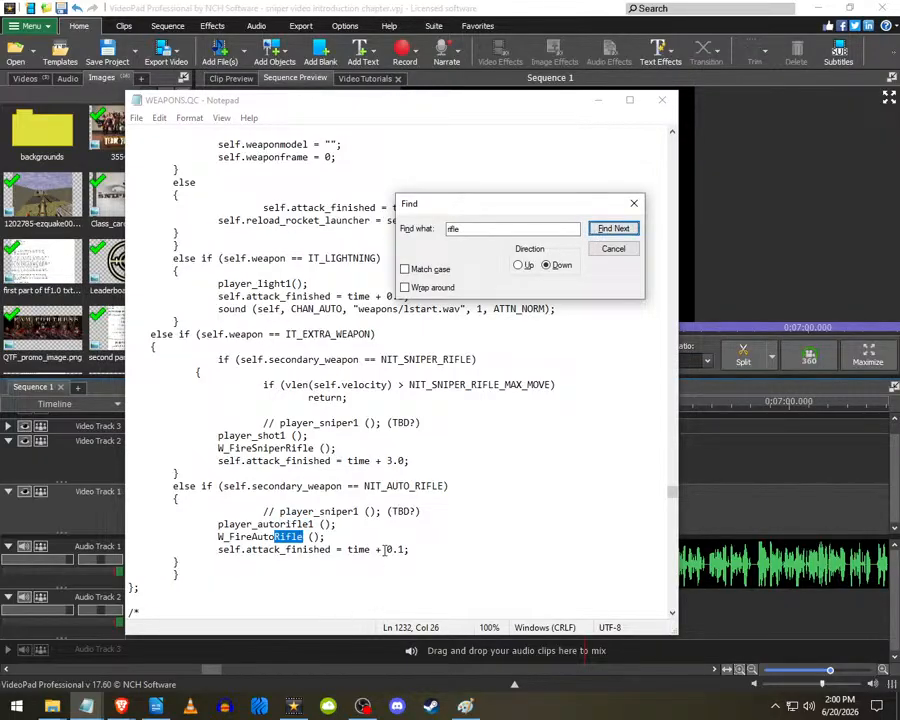
{"action": "left_click", "coordinate": [597, 231]}
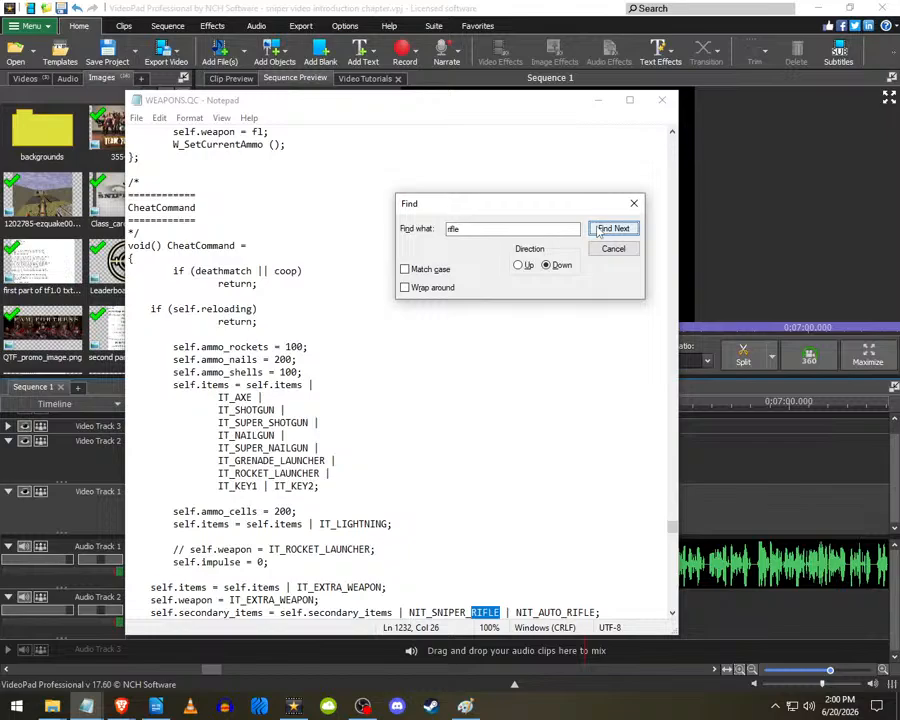
{"action": "scroll", "coordinate": [507, 460], "scroll_direction": "down", "scroll_amount": 4}
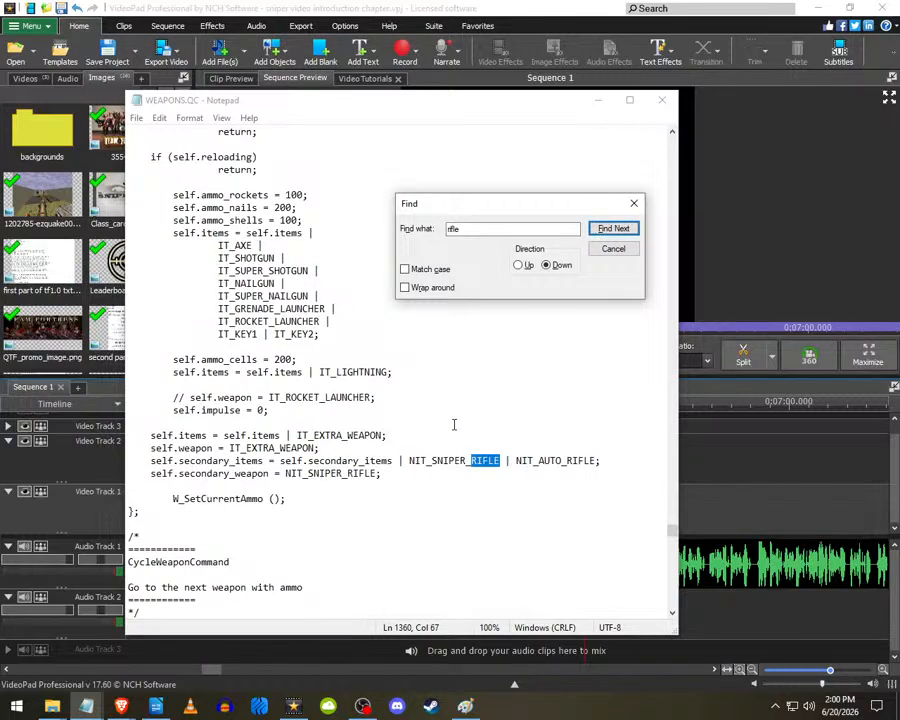
- Run through the remaining "rifle" matches in the weapon cycling code until the search reaches its end
{"action": "left_click", "coordinate": [598, 231]}
{"action": "left_click", "coordinate": [598, 231]}
{"action": "left_click", "coordinate": [598, 231]}
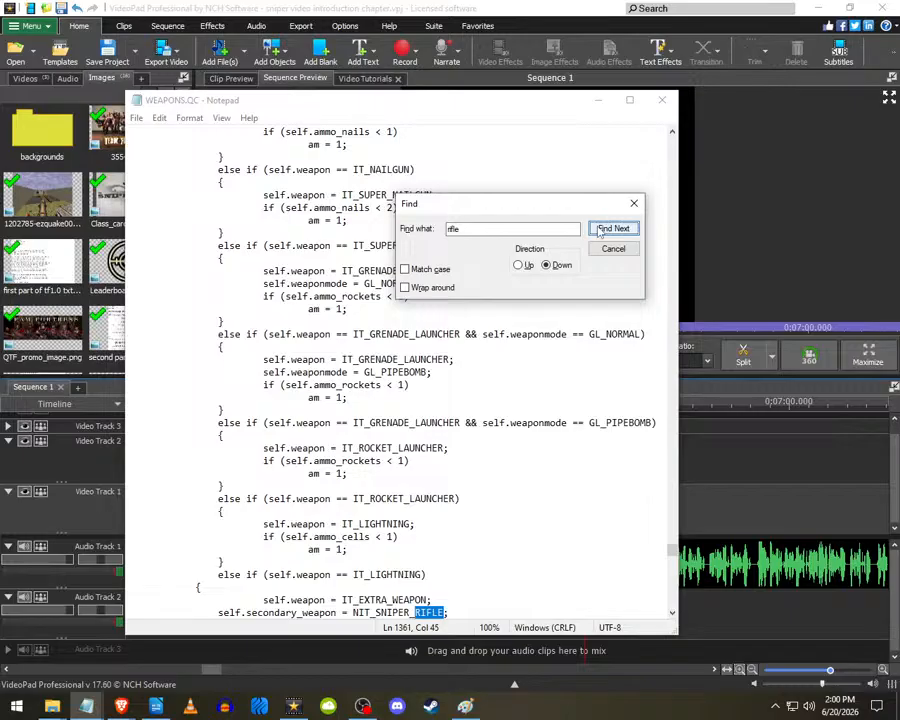
{"action": "left_click", "coordinate": [598, 231]}
{"action": "left_click", "coordinate": [598, 231]}
{"action": "left_click", "coordinate": [600, 231]}
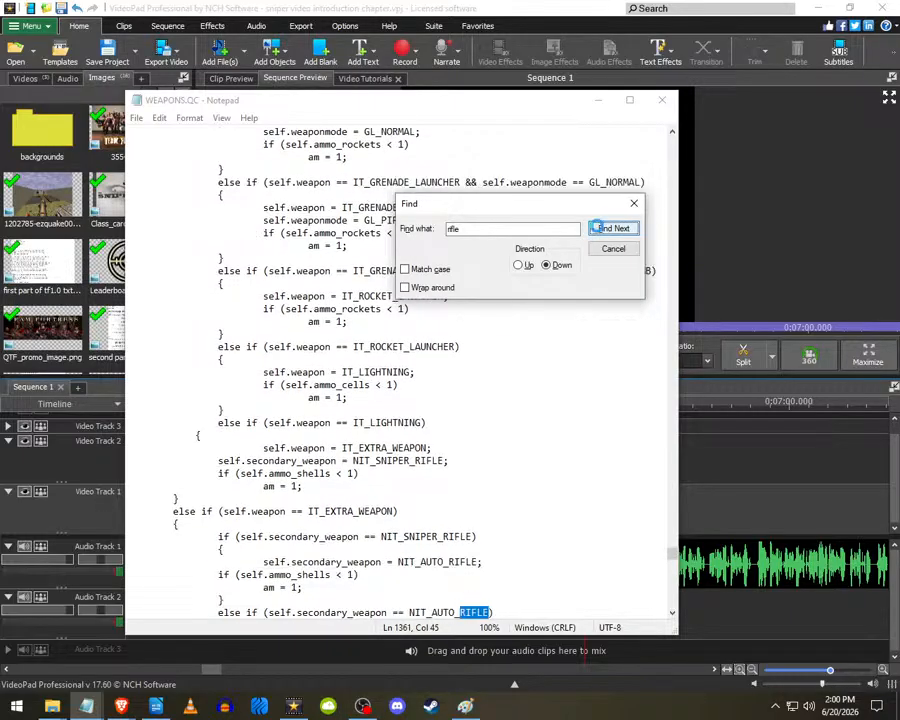
{"action": "left_click", "coordinate": [600, 231]}
{"action": "left_click", "coordinate": [483, 405]}
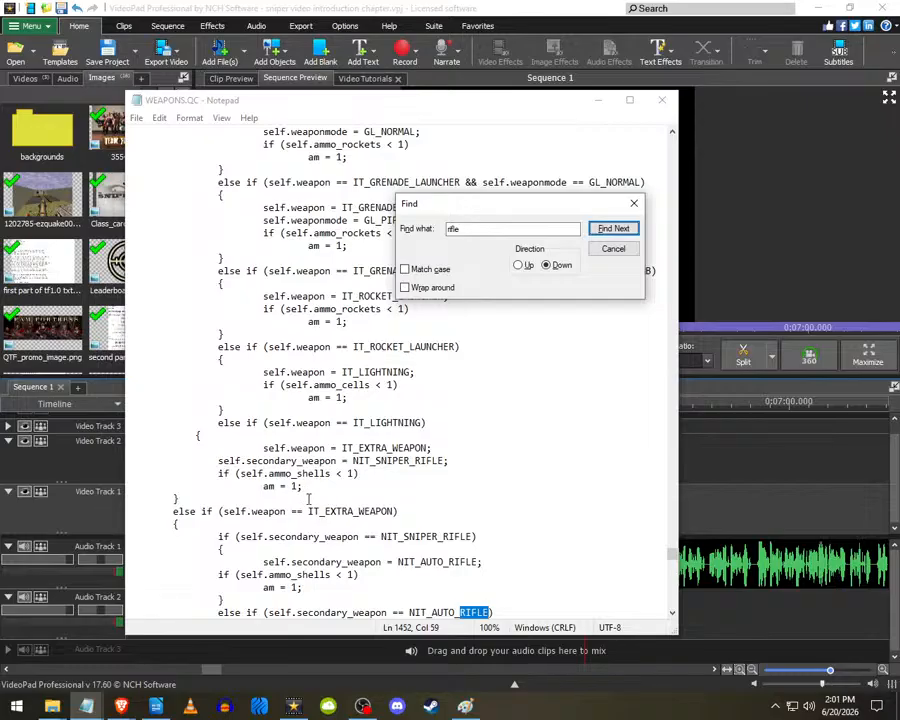
- Skim the weapon cycling code, close the Find dialog and return to the W_FireSniperRifle function
{"action": "scroll", "coordinate": [325, 438], "scroll_direction": "up", "scroll_amount": 4}
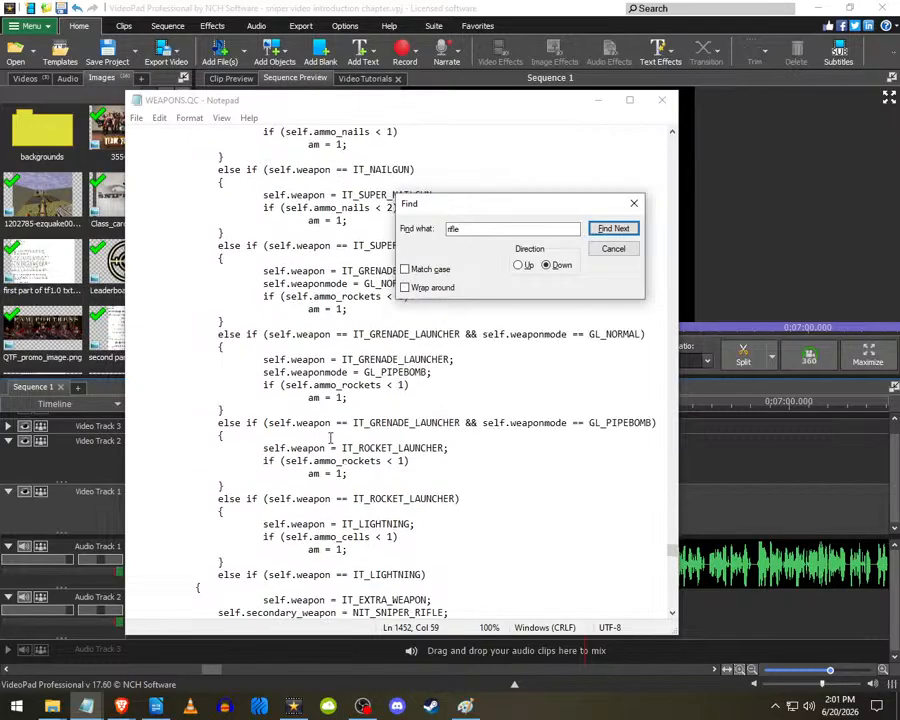
{"action": "scroll", "coordinate": [264, 344], "scroll_direction": "up", "scroll_amount": 6}
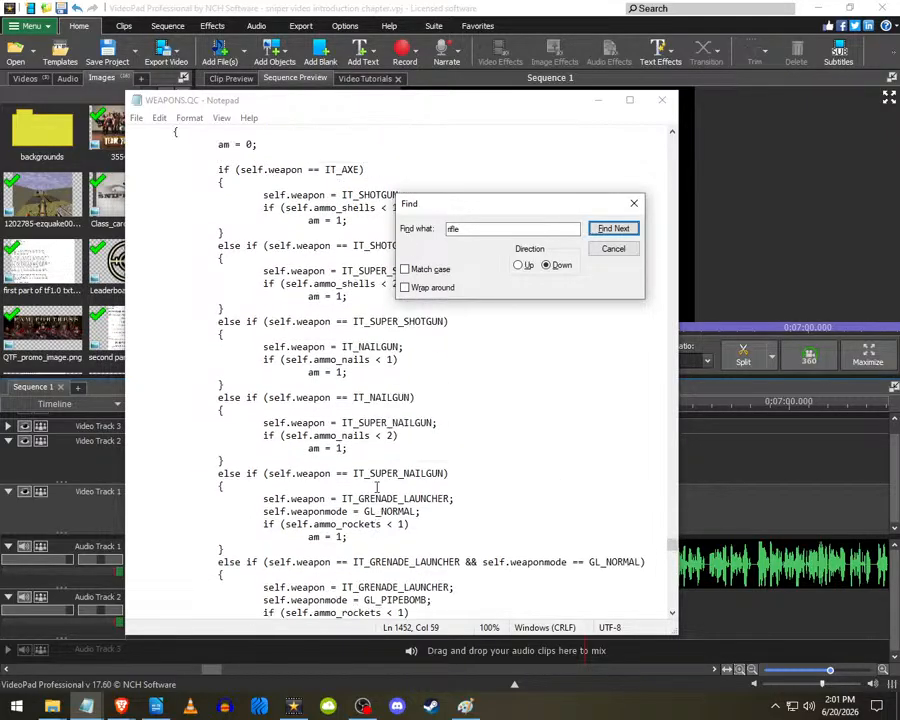
{"action": "left_click", "coordinate": [612, 249]}
{"action": "left_click_drag", "start_coordinate": [672, 200], "coordinate": [647, 254]}
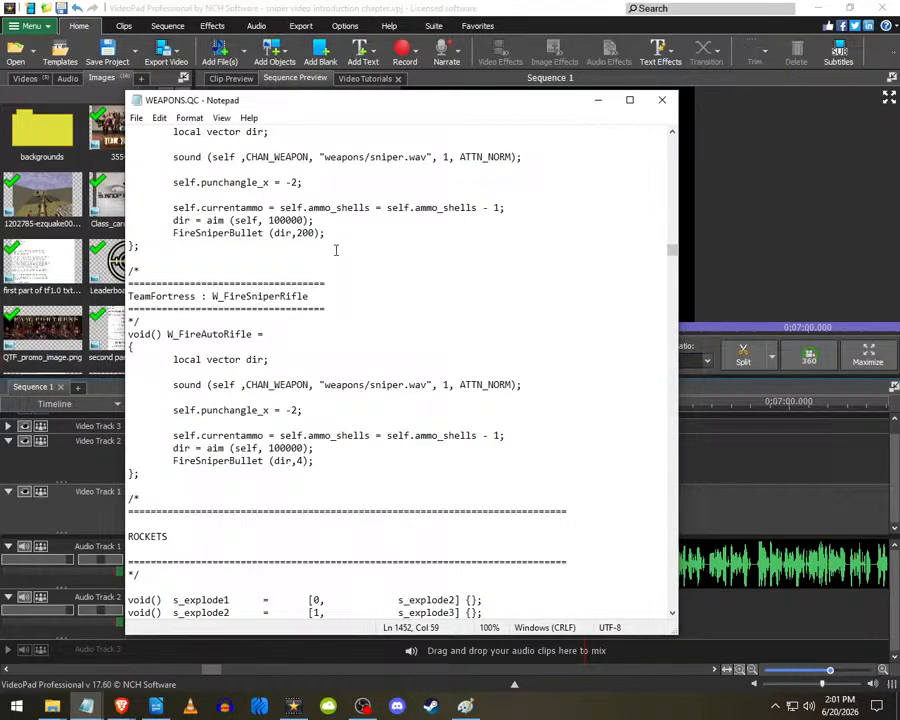
{"action": "scroll", "coordinate": [335, 252], "scroll_direction": "up", "scroll_amount": 4}
{"action": "left_click", "coordinate": [262, 259]}
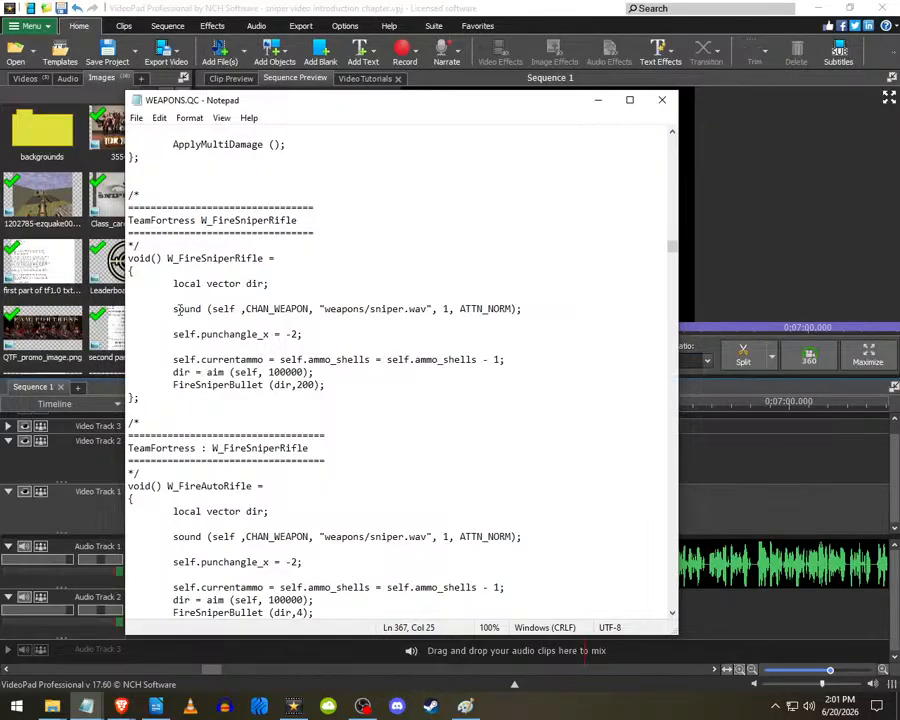
- Highlight and read the sound, punchangle and ammo lines inside W_FireSniperRifle
{"action": "left_click_drag", "start_coordinate": [184, 338], "coordinate": [420, 345]}
{"action": "left_click", "coordinate": [424, 345]}
{"action": "left_click_drag", "start_coordinate": [173, 309], "coordinate": [298, 336]}
{"action": "left_click", "coordinate": [203, 336]}
{"action": "left_click", "coordinate": [316, 334]}
{"action": "left_click_drag", "start_coordinate": [179, 359], "coordinate": [501, 359]}
{"action": "left_click", "coordinate": [297, 387]}
- Highlight and read the aim and FireSniperBullet lines in W_FireSniperRifle, then look over the W_FireAutoRifle function below
{"action": "left_click_drag", "start_coordinate": [173, 372], "coordinate": [306, 372]}
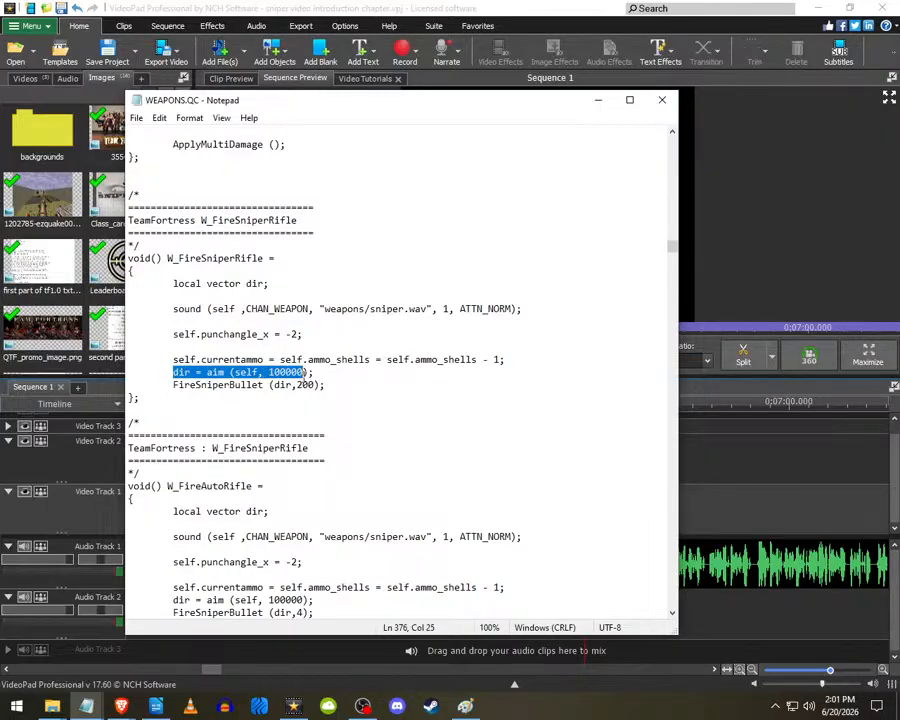
{"action": "key", "text": "Down"}
{"action": "left_click", "coordinate": [281, 374]}
{"action": "left_click", "coordinate": [286, 373]}
{"action": "left_click_drag", "start_coordinate": [175, 387], "coordinate": [316, 387]}
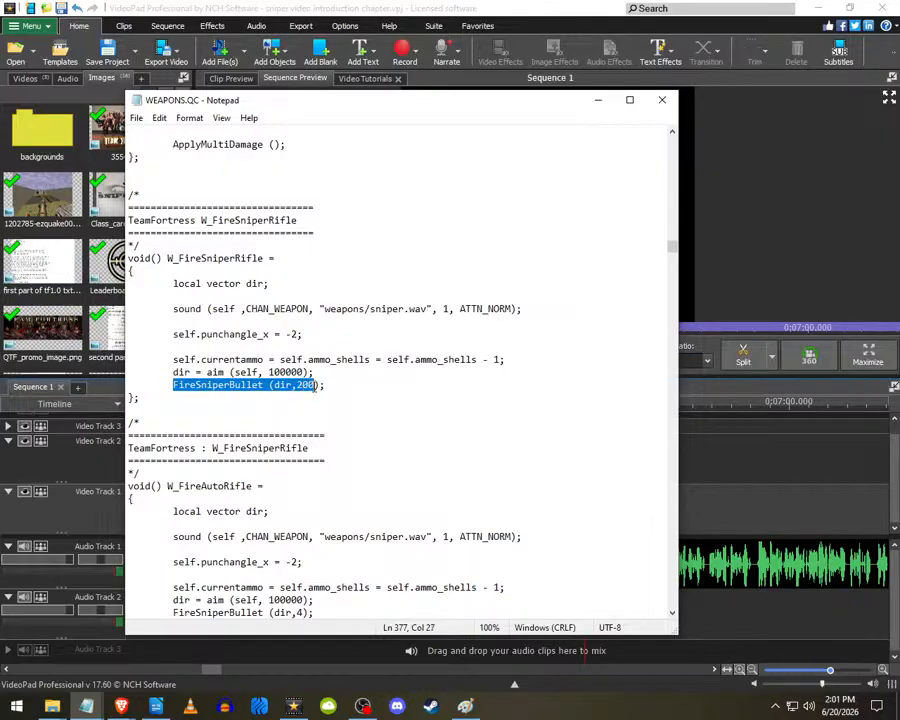
{"action": "left_click", "coordinate": [286, 386]}
{"action": "left_click", "coordinate": [297, 385]}
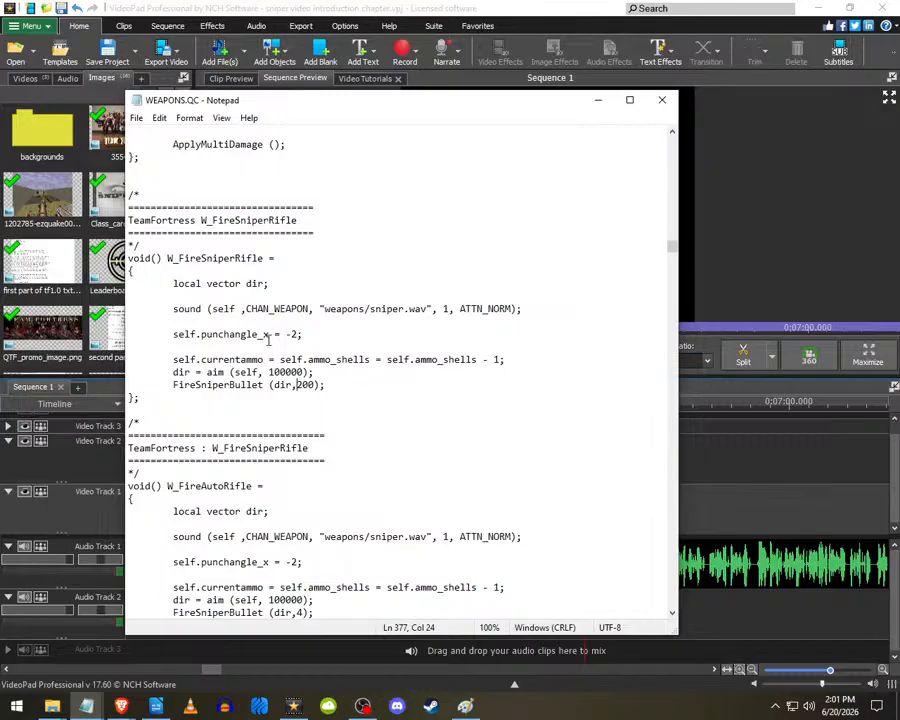
{"action": "scroll", "coordinate": [290, 368], "scroll_direction": "up", "scroll_amount": 3}
{"action": "scroll", "coordinate": [290, 368], "scroll_direction": "down", "scroll_amount": 8}
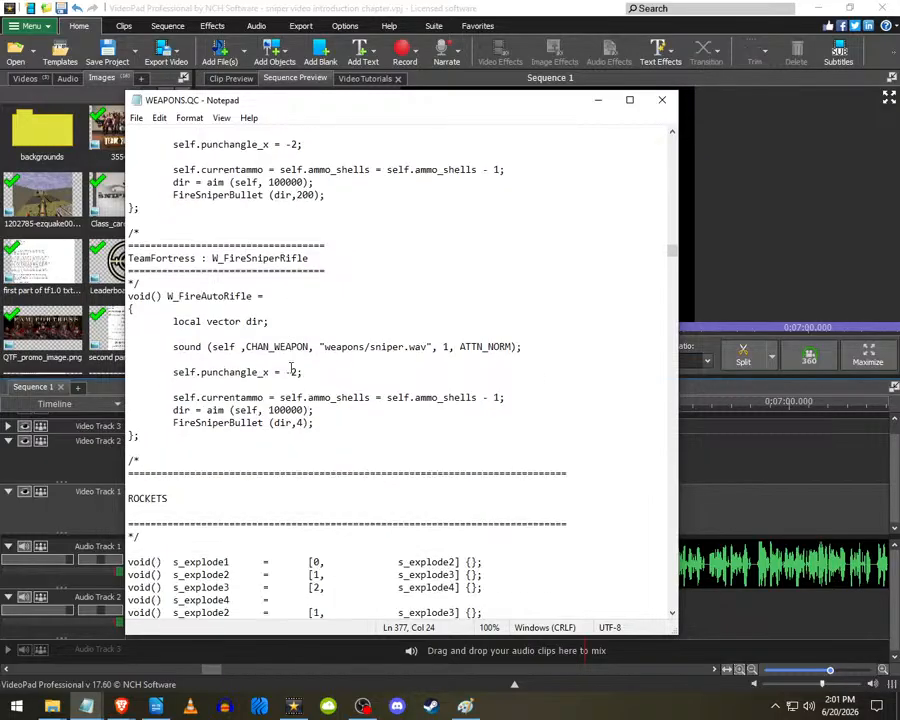
- Compare the damage arguments of the FireSniperBullet calls in W_FireAutoRifle and W_FireSniperRifle by highlighting each
{"action": "left_click", "coordinate": [301, 424]}
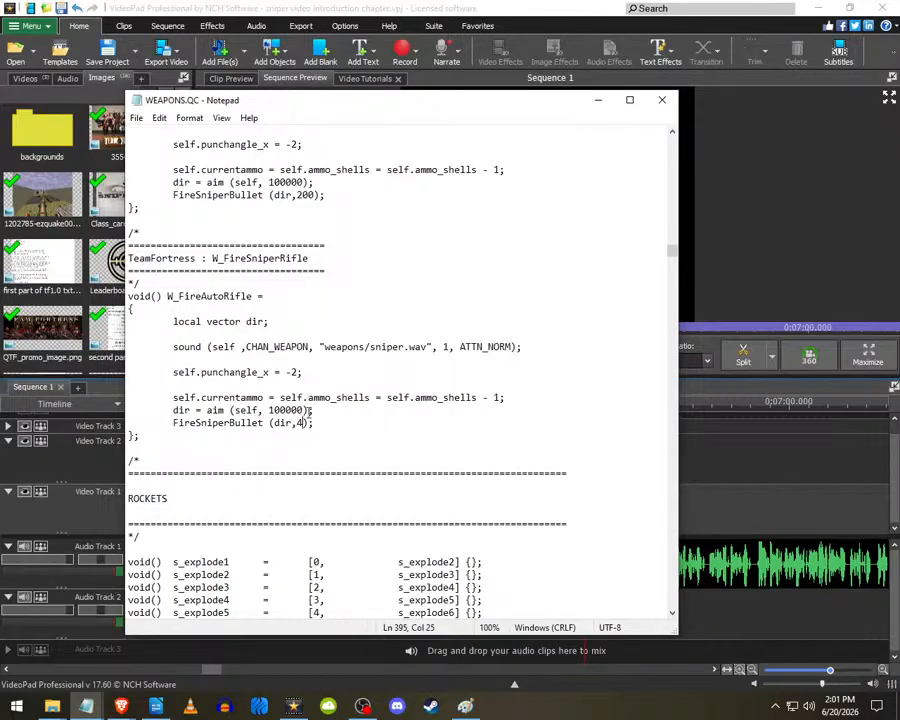
{"action": "left_click_drag", "start_coordinate": [304, 423], "coordinate": [296, 423]}
{"action": "left_click", "coordinate": [328, 422]}
{"action": "scroll", "coordinate": [291, 365], "scroll_direction": "up", "scroll_amount": 4}
{"action": "double_click", "coordinate": [305, 347]}
{"action": "left_click", "coordinate": [316, 347]}
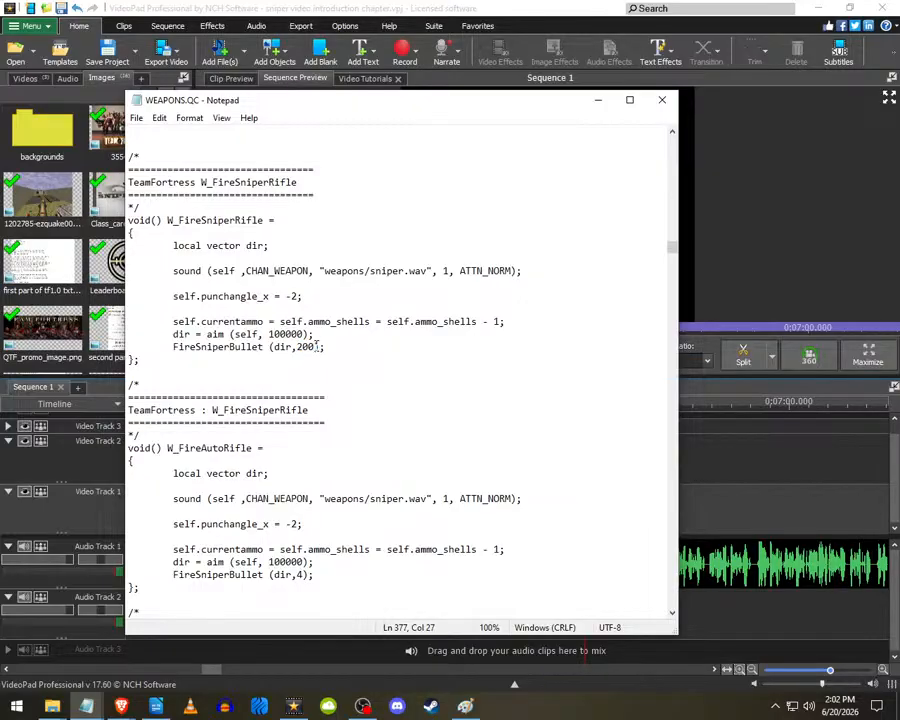
- Read through the FireSniperBullet function, highlighting its usage comment, the traceline and TraceAttack lines, and the ApplyMultiDamage call
{"action": "scroll", "coordinate": [316, 347], "scroll_direction": "up", "scroll_amount": 9}
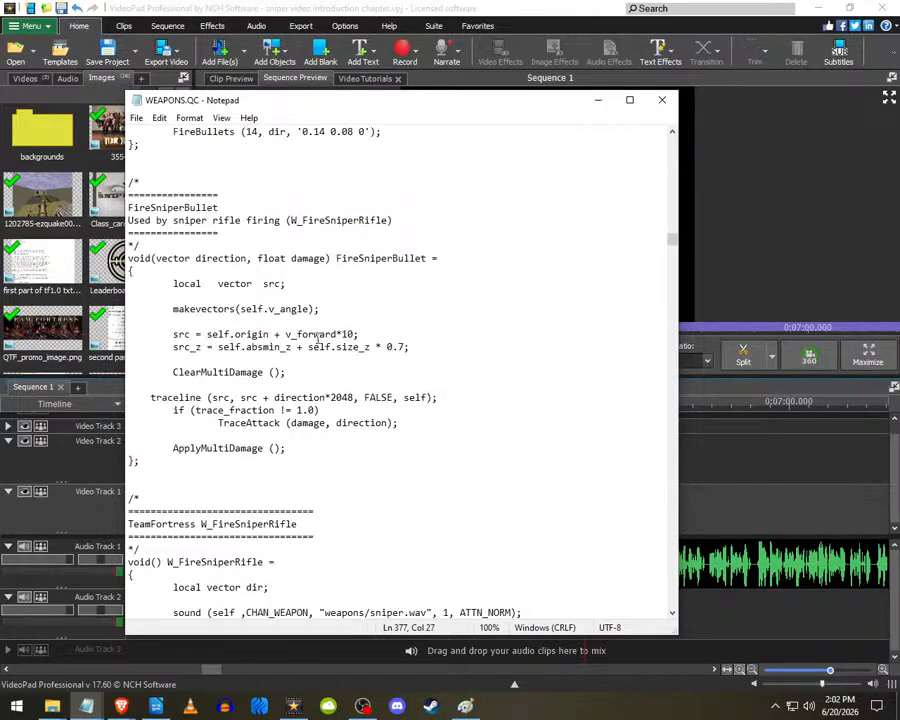
{"action": "left_click_drag", "start_coordinate": [140, 220], "coordinate": [370, 221]}
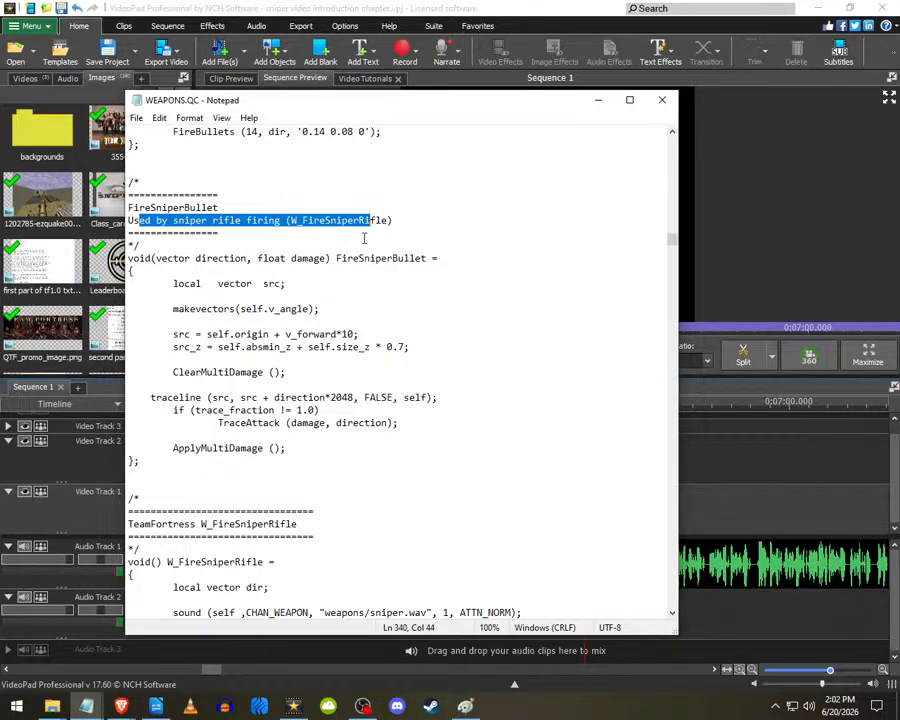
{"action": "left_click", "coordinate": [190, 258]}
{"action": "left_click", "coordinate": [175, 296]}
{"action": "left_click", "coordinate": [252, 335]}
{"action": "left_click_drag", "start_coordinate": [178, 397], "coordinate": [381, 423]}
{"action": "left_click", "coordinate": [386, 423]}
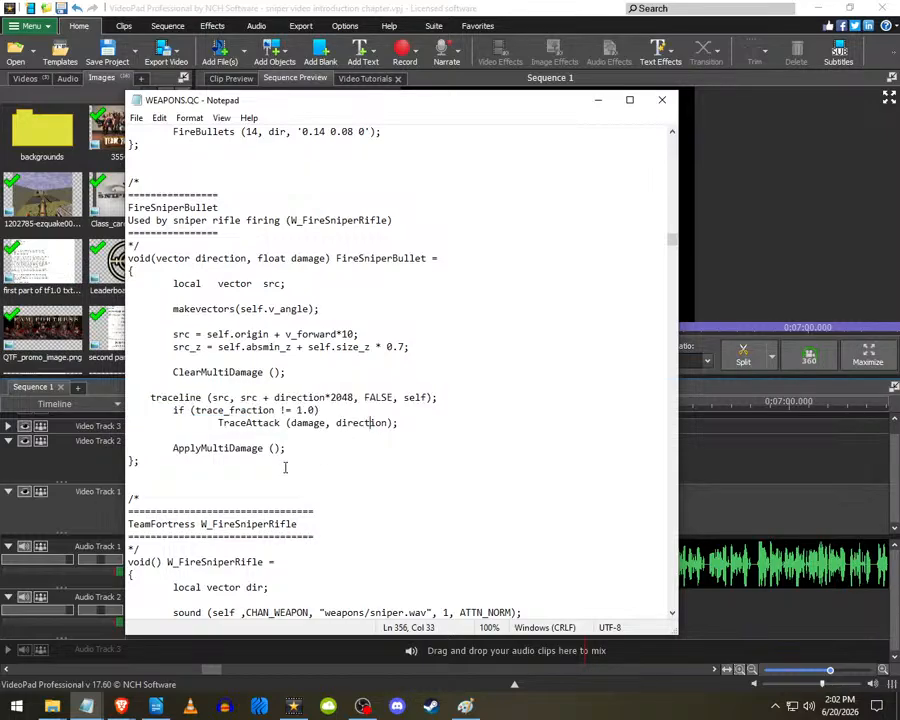
{"action": "left_click_drag", "start_coordinate": [170, 449], "coordinate": [252, 450]}
{"action": "left_click", "coordinate": [276, 448]}
{"action": "left_click", "coordinate": [295, 450]}
- Look over the W_FireSuperShotgun code above FireSniperBullet, and search WEAPONS.QC downward for "multidamage"
{"action": "scroll", "coordinate": [241, 410], "scroll_direction": "up", "scroll_amount": 10}
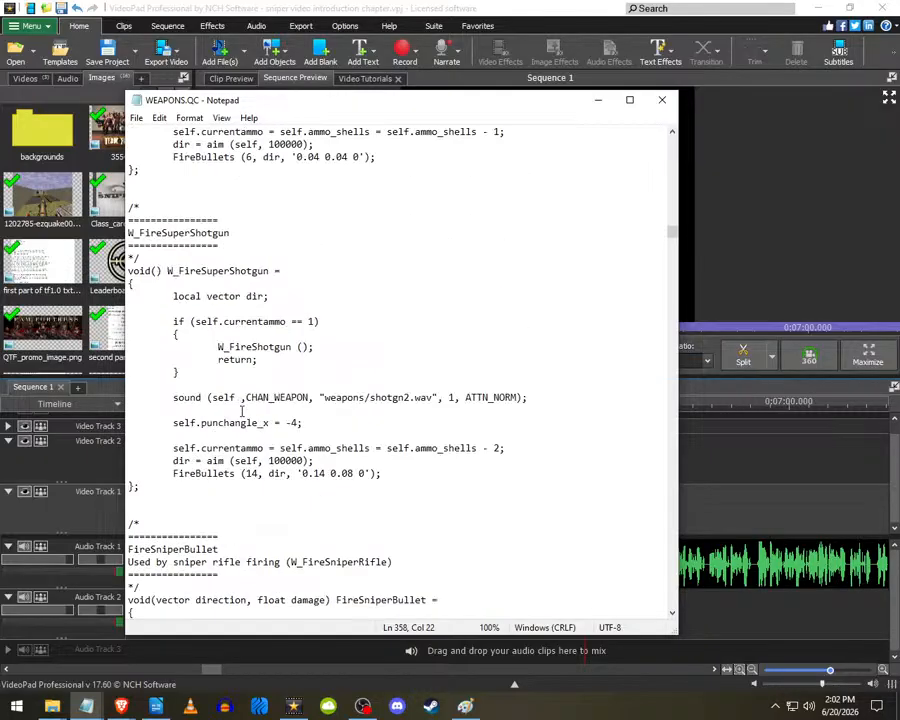
{"action": "scroll", "coordinate": [241, 410], "scroll_direction": "down", "scroll_amount": 6}
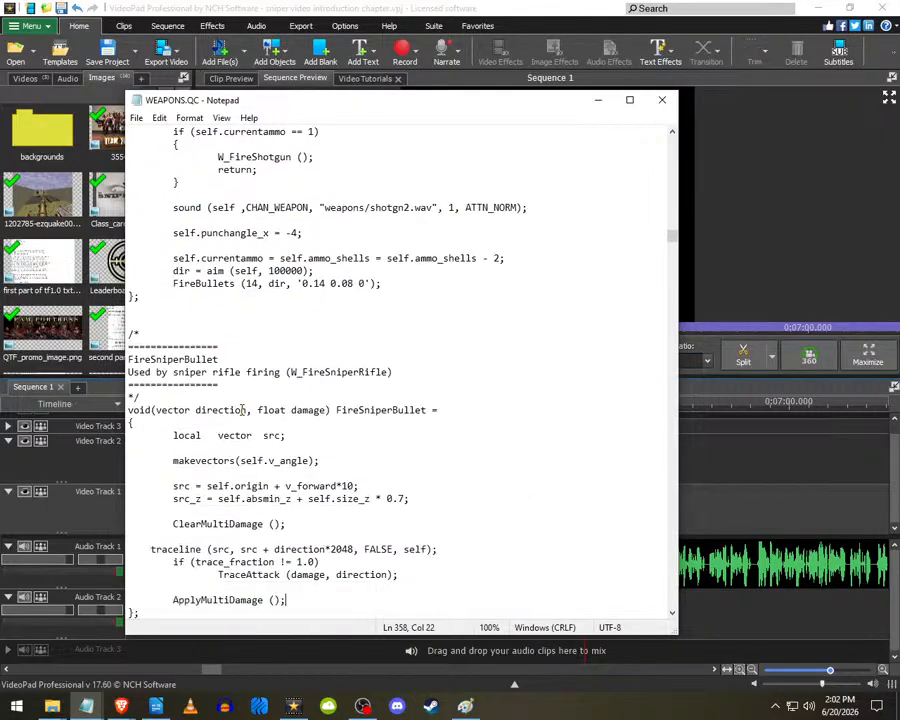
{"action": "scroll", "coordinate": [241, 410], "scroll_direction": "up", "scroll_amount": 4}
{"action": "scroll", "coordinate": [241, 410], "scroll_direction": "down", "scroll_amount": 7}
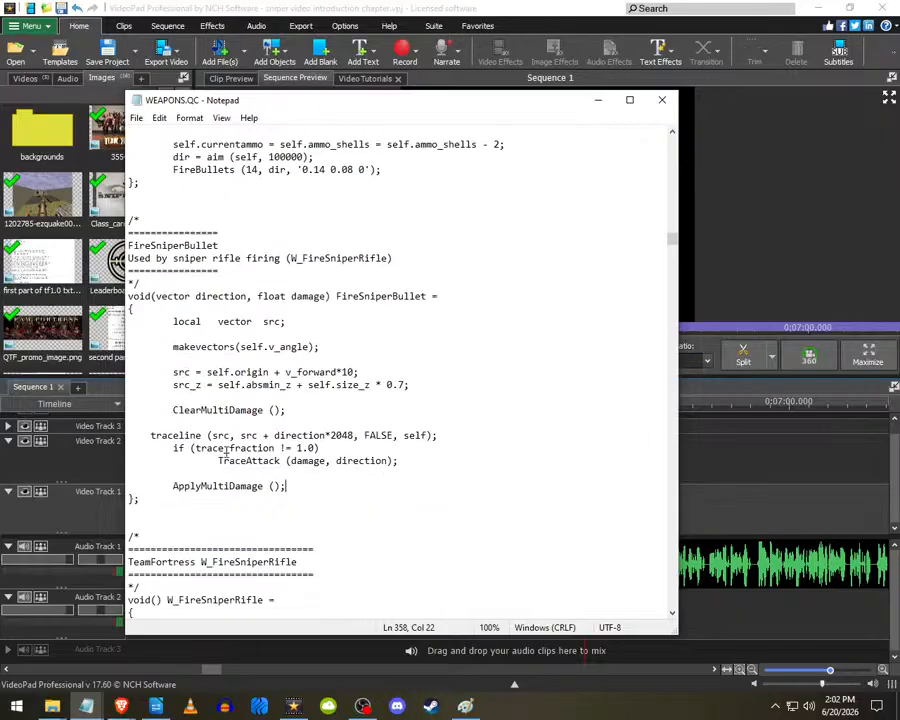
{"action": "key", "text": "ctrl+f"}
{"action": "type", "text": "multidamage"}
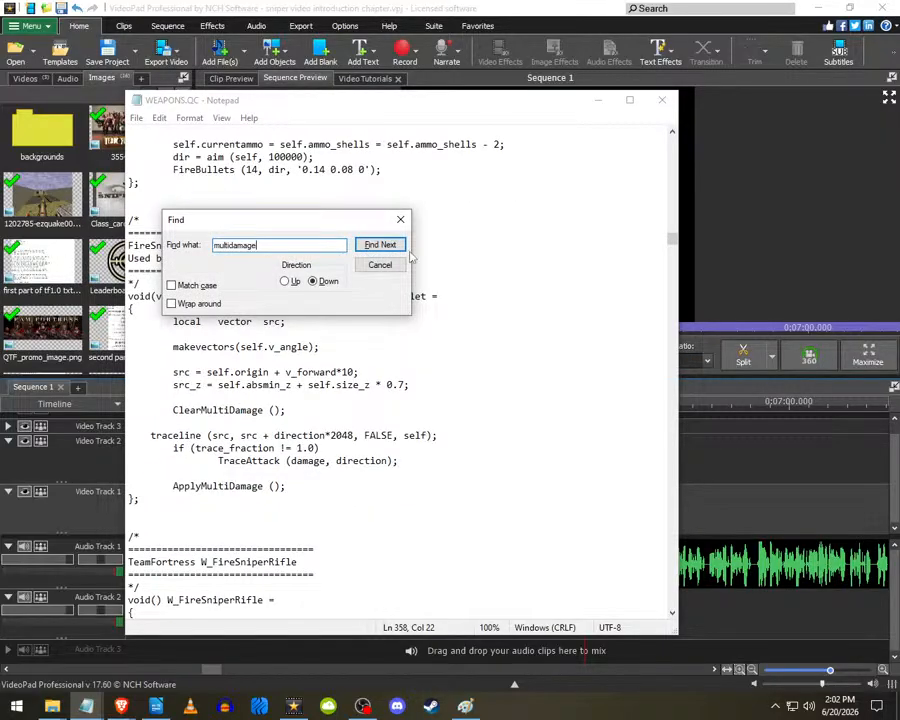
{"action": "key", "text": "Return"}
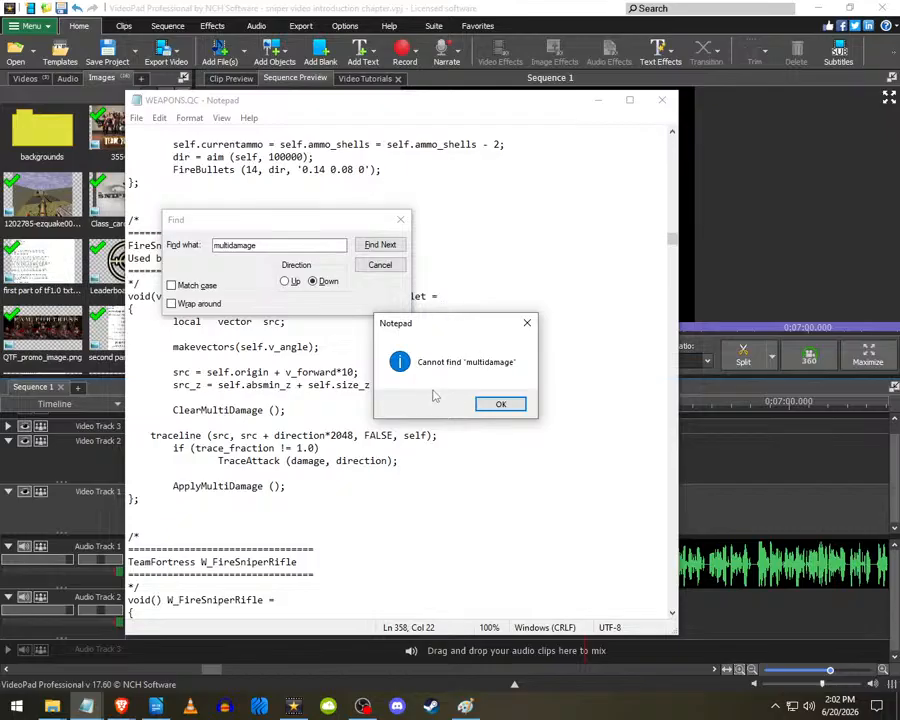
- Search WEAPONS.QC for "multidamage", first upward through several matches and back downward to the last one
{"action": "left_click", "coordinate": [500, 404]}
{"action": "left_click", "coordinate": [285, 281]}
{"action": "left_click", "coordinate": [378, 245]}
{"action": "left_click", "coordinate": [378, 245]}
{"action": "left_click", "coordinate": [378, 245]}
{"action": "left_click", "coordinate": [313, 281]}
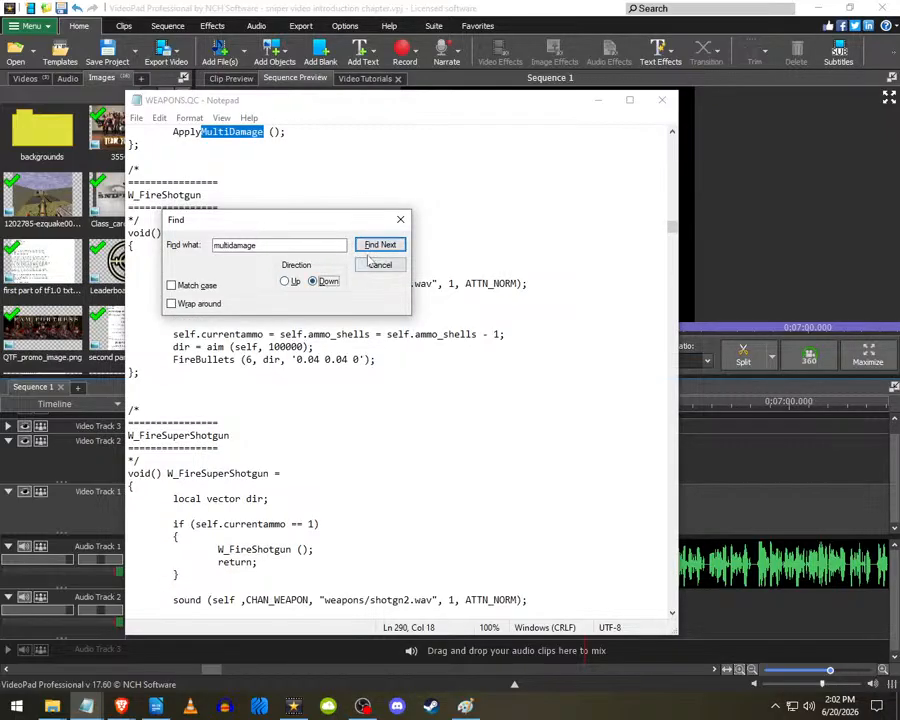
{"action": "left_click", "coordinate": [380, 245]}
{"action": "left_click", "coordinate": [380, 245]}
{"action": "left_click", "coordinate": [380, 245]}
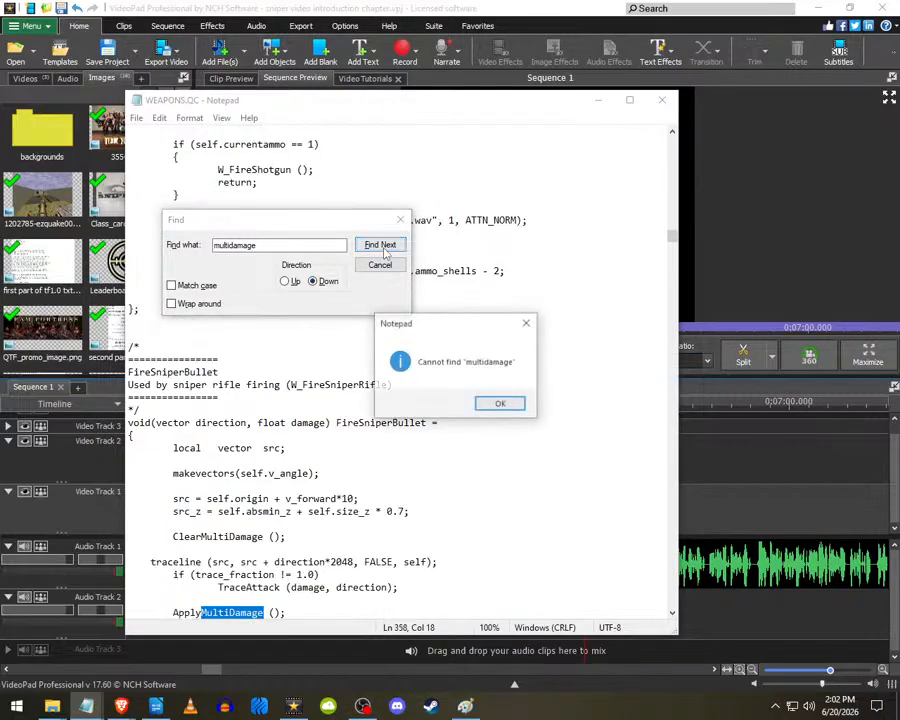
- Search upward through WEAPONS.QC for "multidamage" as far as the AddMultiDamage function definition
{"action": "left_click", "coordinate": [497, 404]}
{"action": "left_click", "coordinate": [285, 281]}
{"action": "left_click", "coordinate": [386, 246]}
{"action": "left_click", "coordinate": [387, 247]}
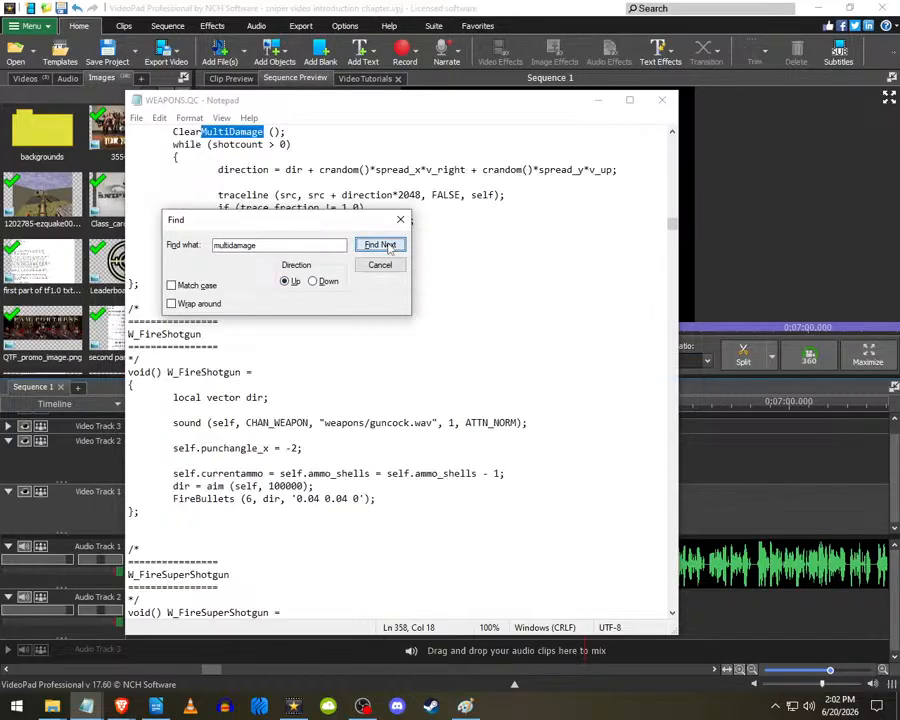
{"action": "left_click", "coordinate": [380, 245]}
{"action": "left_click", "coordinate": [380, 245]}
{"action": "left_click", "coordinate": [380, 245]}
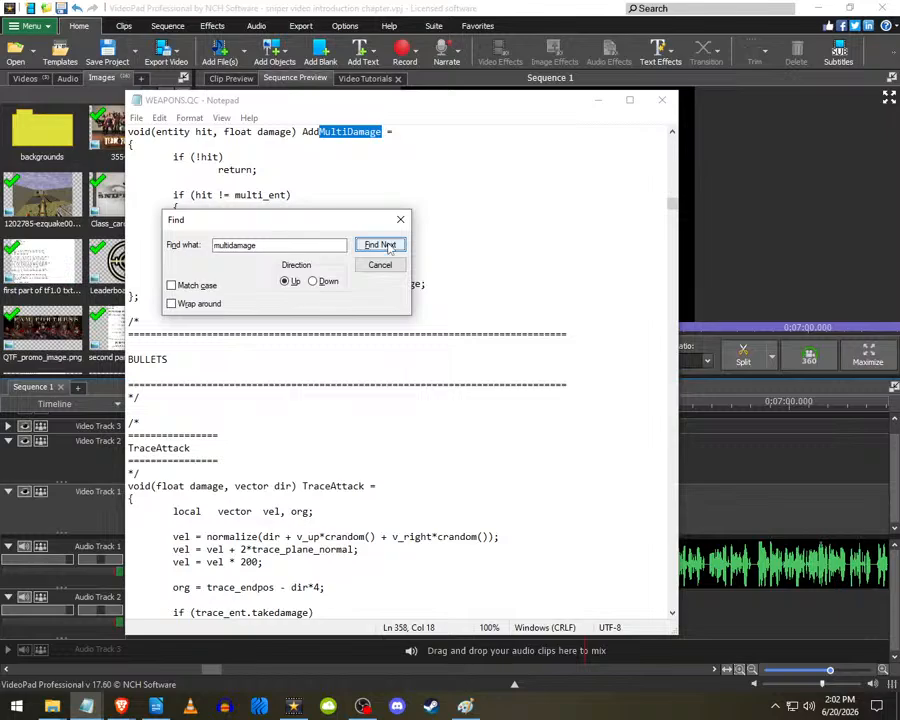
- Examine the code around AddMultiDamage up to the MULTI-DAMAGE header comment, closing the search and highlighting the comment's description line
{"action": "left_click_drag", "start_coordinate": [299, 225], "coordinate": [514, 338]}
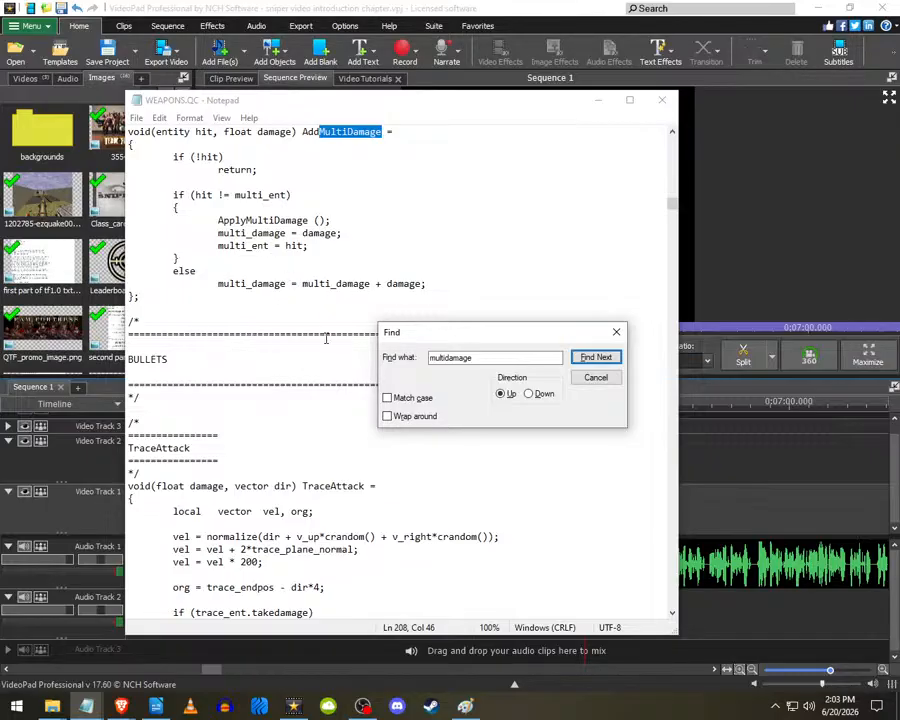
{"action": "scroll", "coordinate": [271, 364], "scroll_direction": "down", "scroll_amount": 2}
{"action": "scroll", "coordinate": [272, 366], "scroll_direction": "up", "scroll_amount": 5}
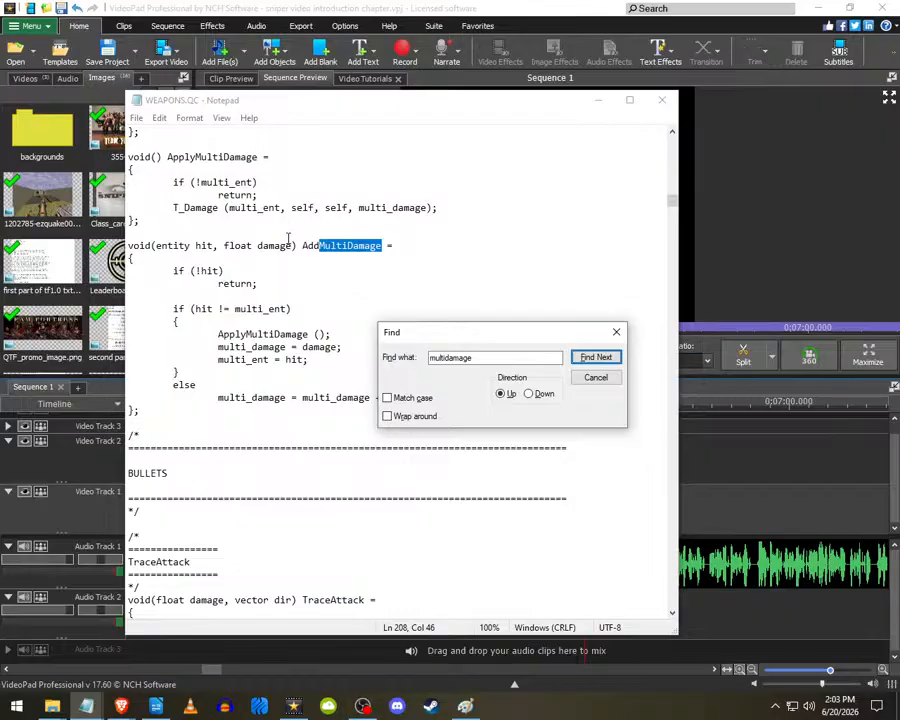
{"action": "scroll", "coordinate": [295, 237], "scroll_direction": "up", "scroll_amount": 4}
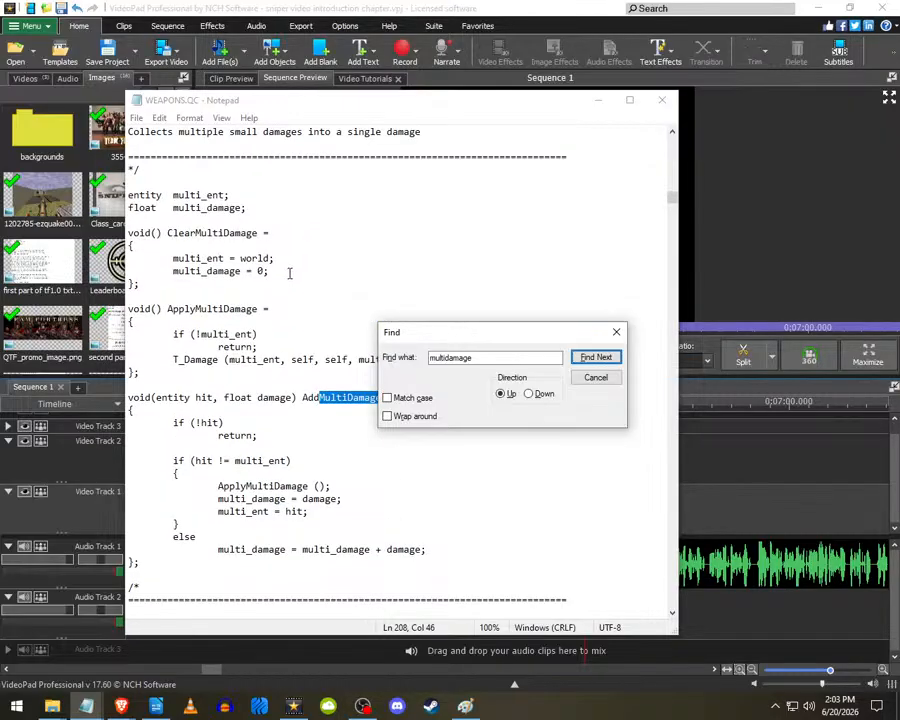
{"action": "scroll", "coordinate": [355, 250], "scroll_direction": "up", "scroll_amount": 3}
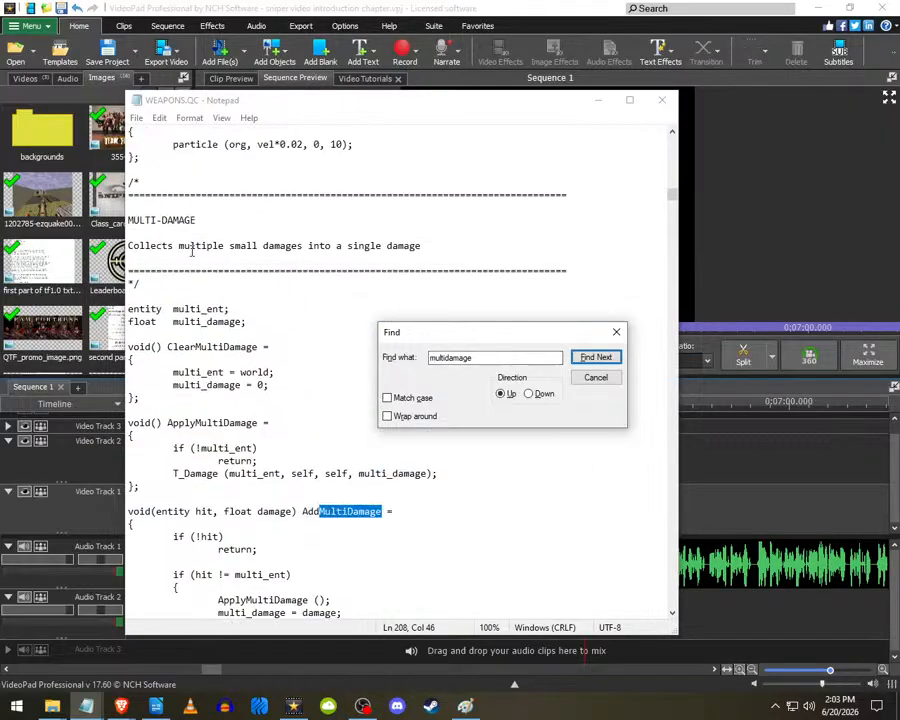
{"action": "left_click", "coordinate": [596, 377]}
{"action": "left_click_drag", "start_coordinate": [128, 246], "coordinate": [426, 248]}
{"action": "left_click", "coordinate": [398, 245]}
{"action": "left_click", "coordinate": [426, 246]}
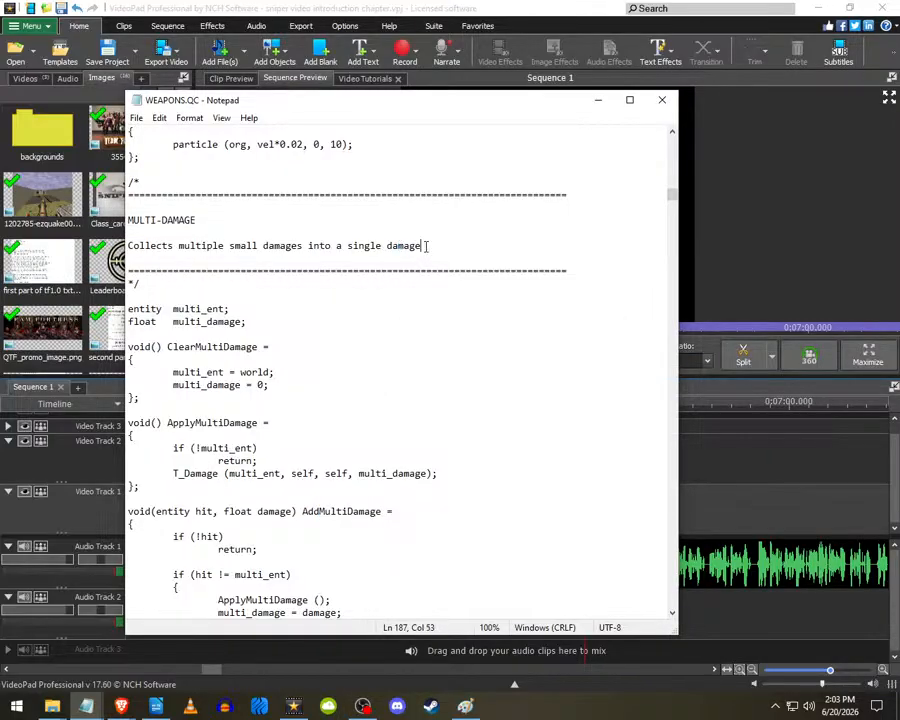
- Examine the ClearMultiDamage, ApplyMultiDamage, AddMultiDamage and TraceAttack functions down to the FireBullets header
{"action": "scroll", "coordinate": [190, 300], "scroll_direction": "down", "scroll_amount": 2}
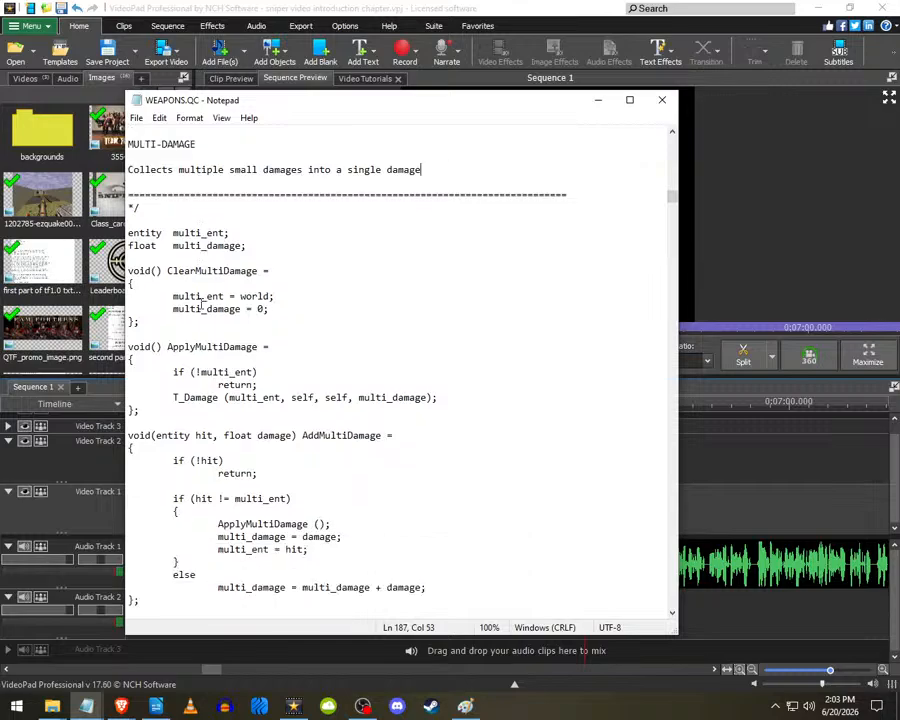
{"action": "left_click_drag", "start_coordinate": [206, 309], "coordinate": [292, 320]}
{"action": "left_click", "coordinate": [292, 320]}
{"action": "scroll", "coordinate": [207, 311], "scroll_direction": "down", "scroll_amount": 2}
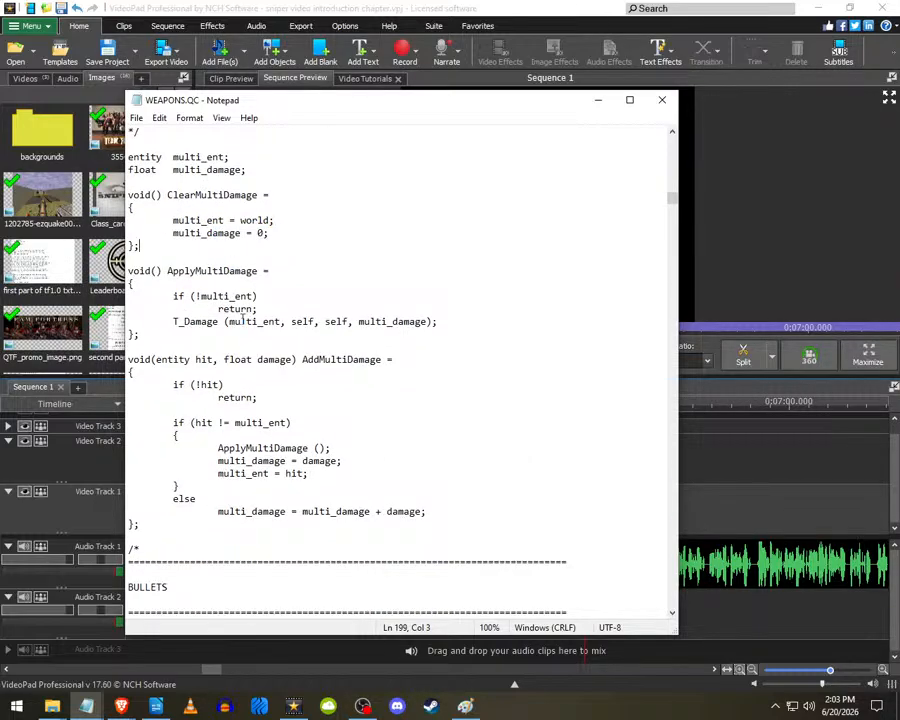
{"action": "scroll", "coordinate": [313, 479], "scroll_direction": "down", "scroll_amount": 5}
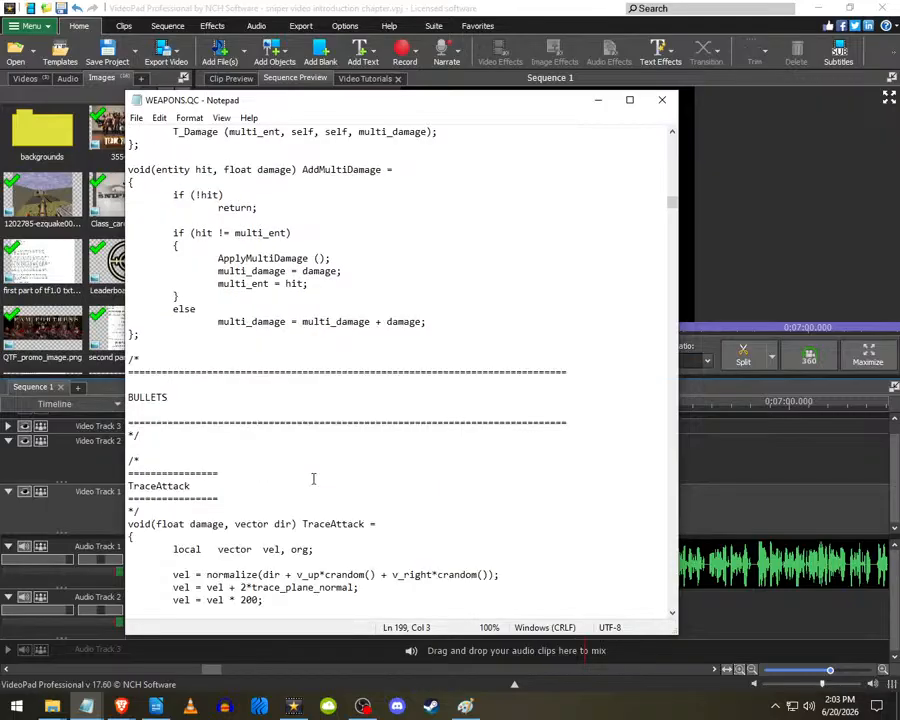
{"action": "scroll", "coordinate": [313, 479], "scroll_direction": "down", "scroll_amount": 5}
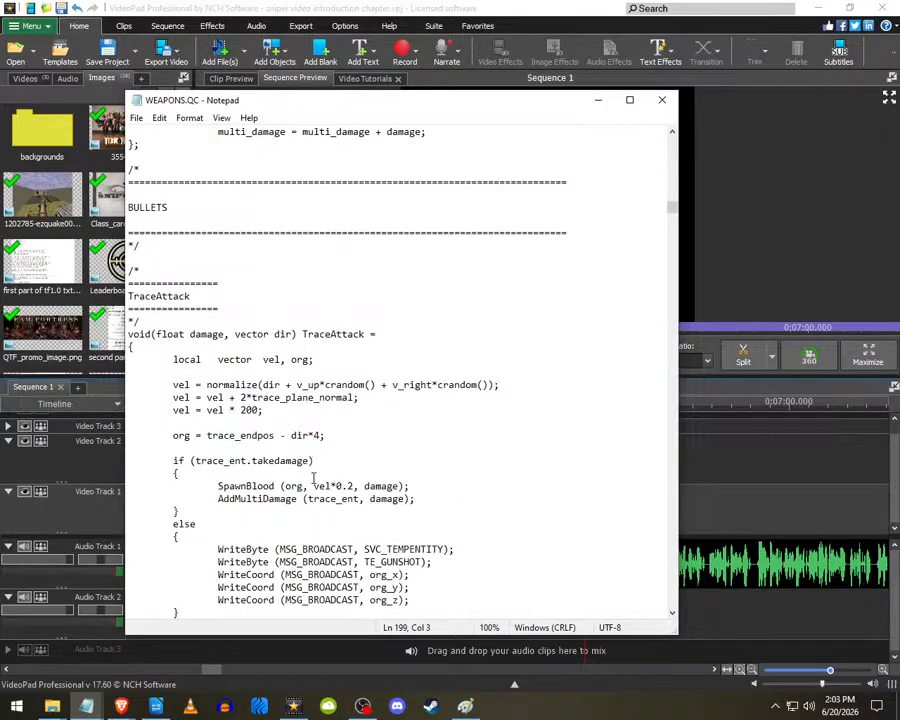
{"action": "scroll", "coordinate": [317, 381], "scroll_direction": "down", "scroll_amount": 1}
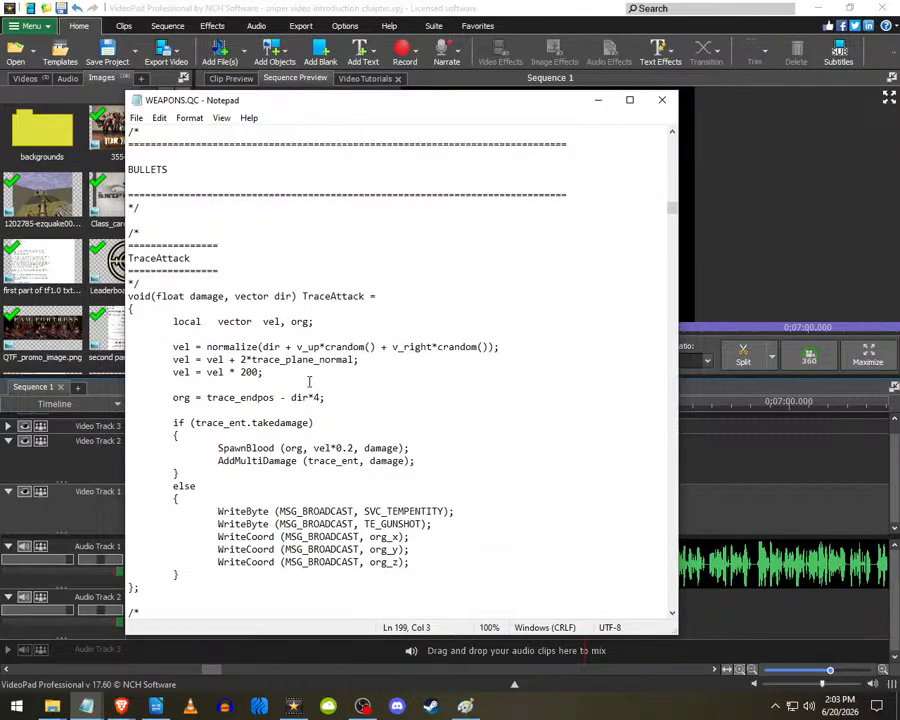
{"action": "scroll", "coordinate": [263, 383], "scroll_direction": "down", "scroll_amount": 2}
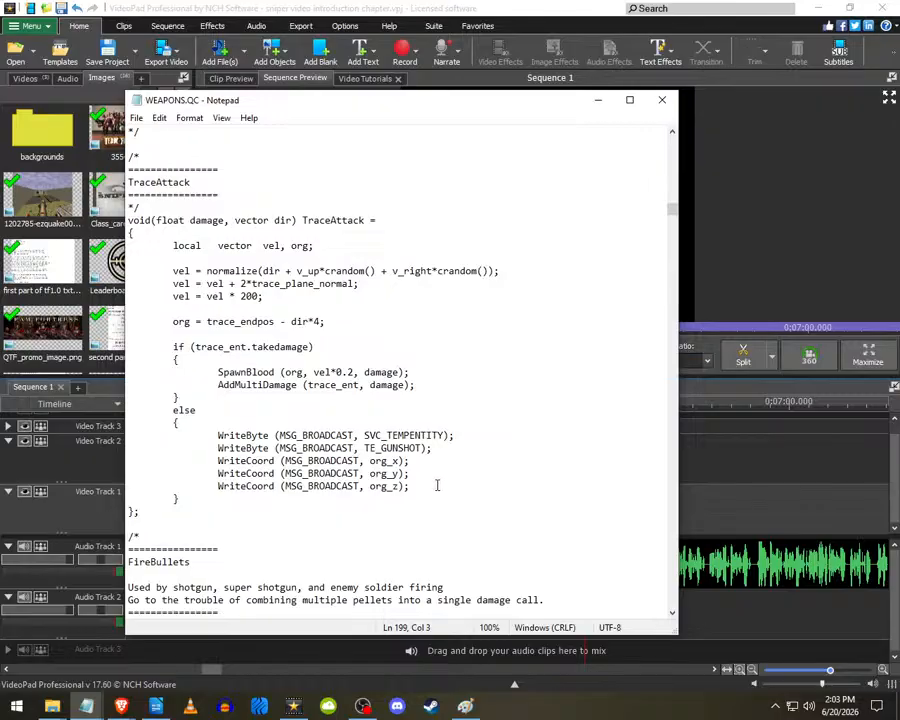
{"action": "scroll", "coordinate": [437, 485], "scroll_direction": "down", "scroll_amount": 2}
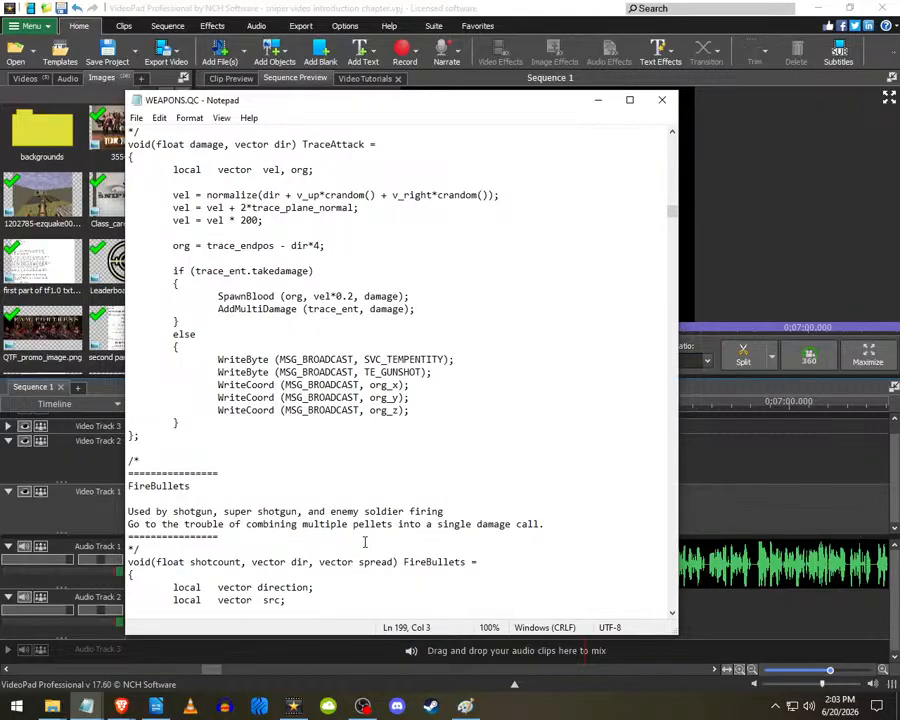
- Skim WEAPONS.QC backward from FireBullets past SpawnMeatSpray and W_FireAxe, and minimize the file to return to the VideoPad project
{"action": "scroll", "coordinate": [364, 538], "scroll_direction": "up", "scroll_amount": 15}
{"action": "scroll", "coordinate": [366, 524], "scroll_direction": "up", "scroll_amount": 8}
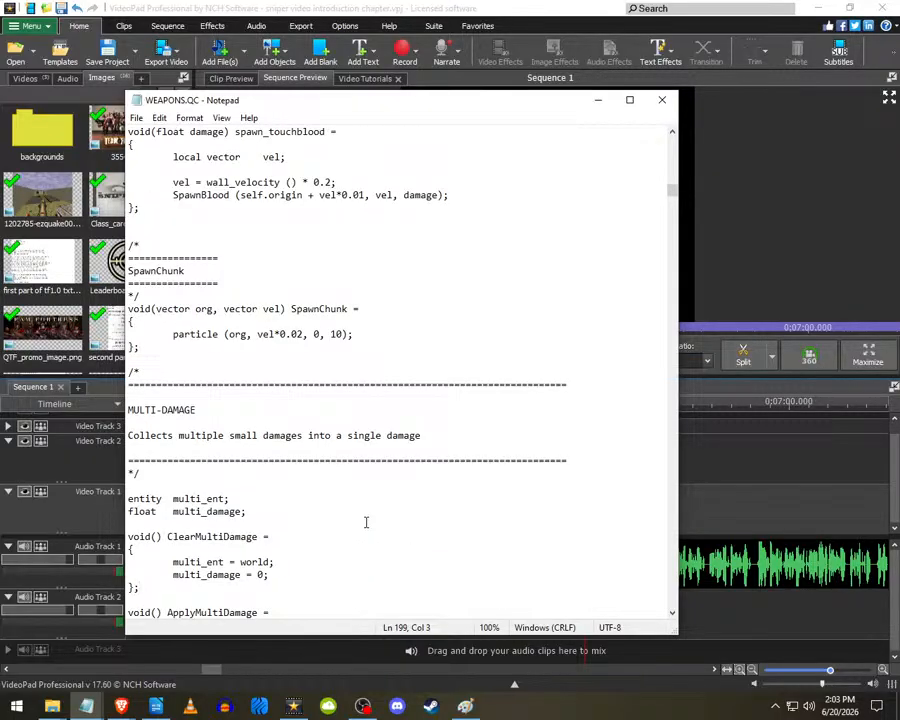
{"action": "scroll", "coordinate": [366, 522], "scroll_direction": "up", "scroll_amount": 17}
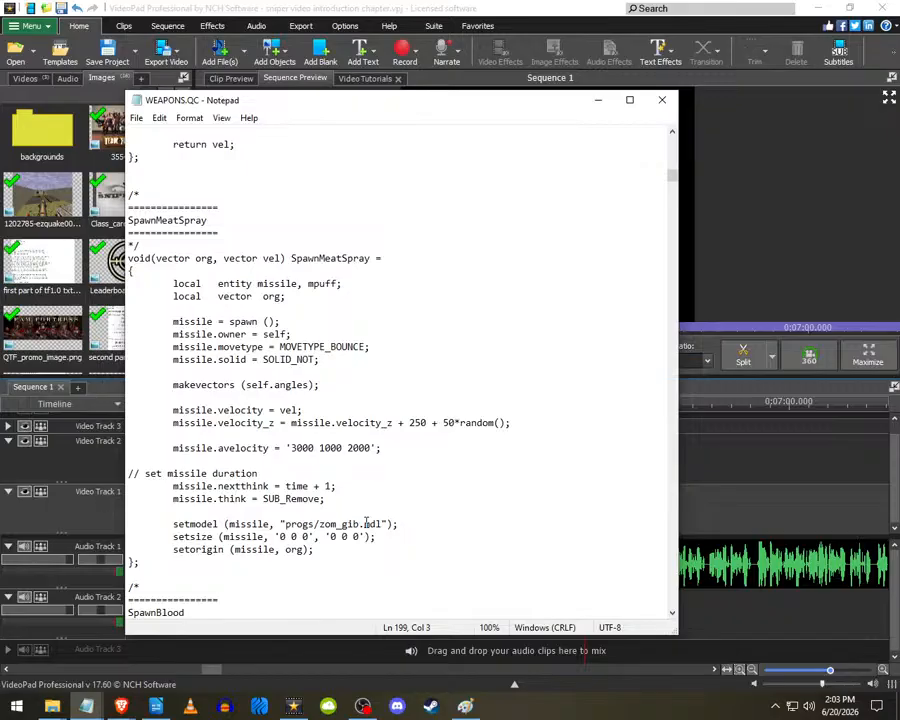
{"action": "scroll", "coordinate": [366, 540], "scroll_direction": "up", "scroll_amount": 18}
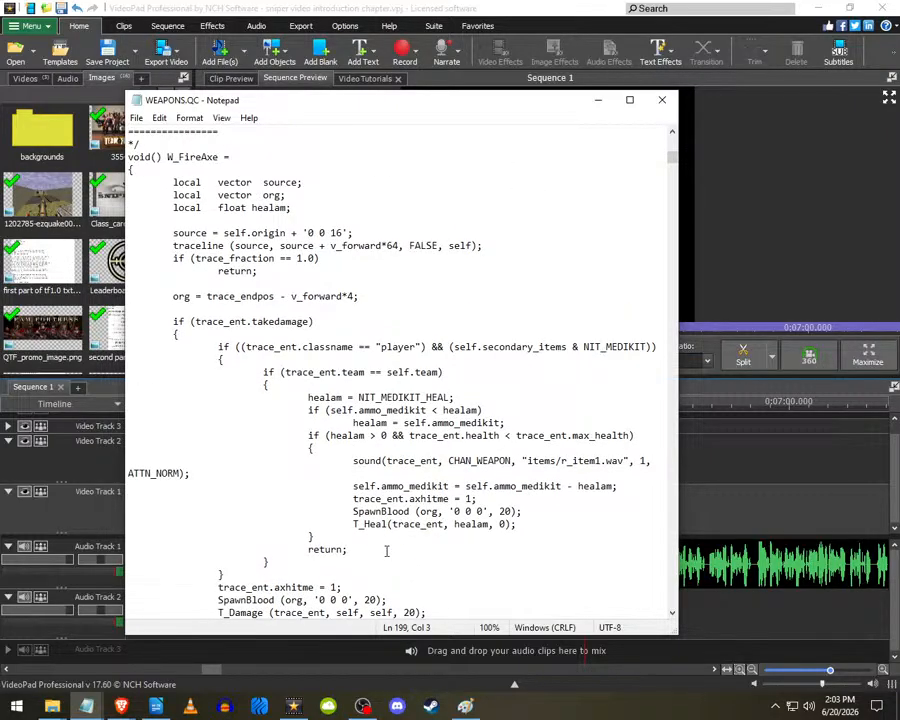
{"action": "scroll", "coordinate": [389, 548], "scroll_direction": "up", "scroll_amount": 13}
{"action": "scroll", "coordinate": [389, 543], "scroll_direction": "up", "scroll_amount": 3}
{"action": "left_click", "coordinate": [598, 100]}
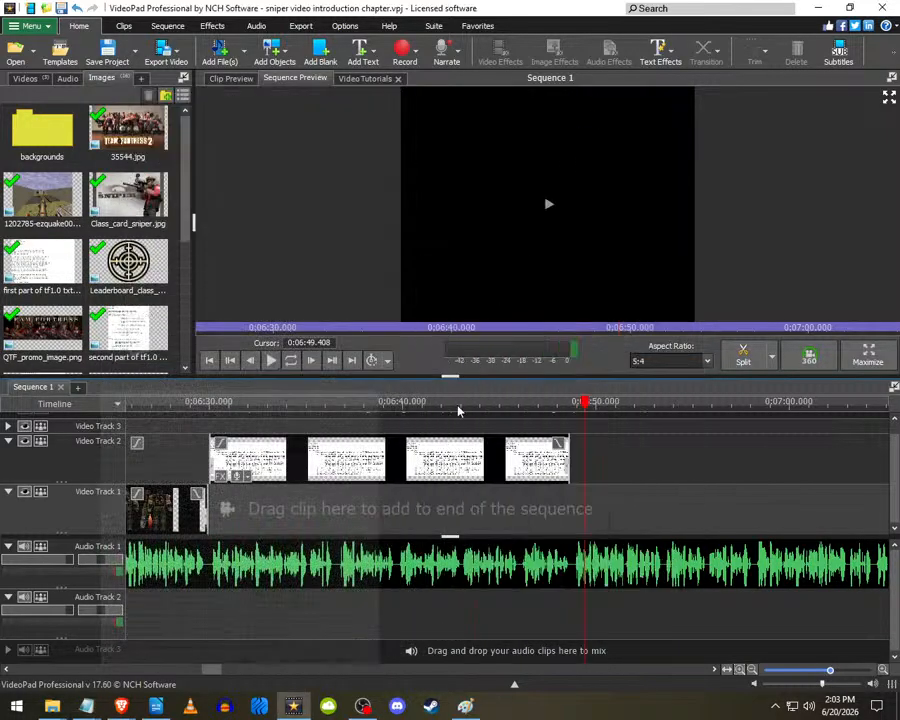
- Close the Discord window and play the sequence from about 0:06:46.8, stopping at about 0:07:04.2
{"action": "left_click", "coordinate": [534, 430]}
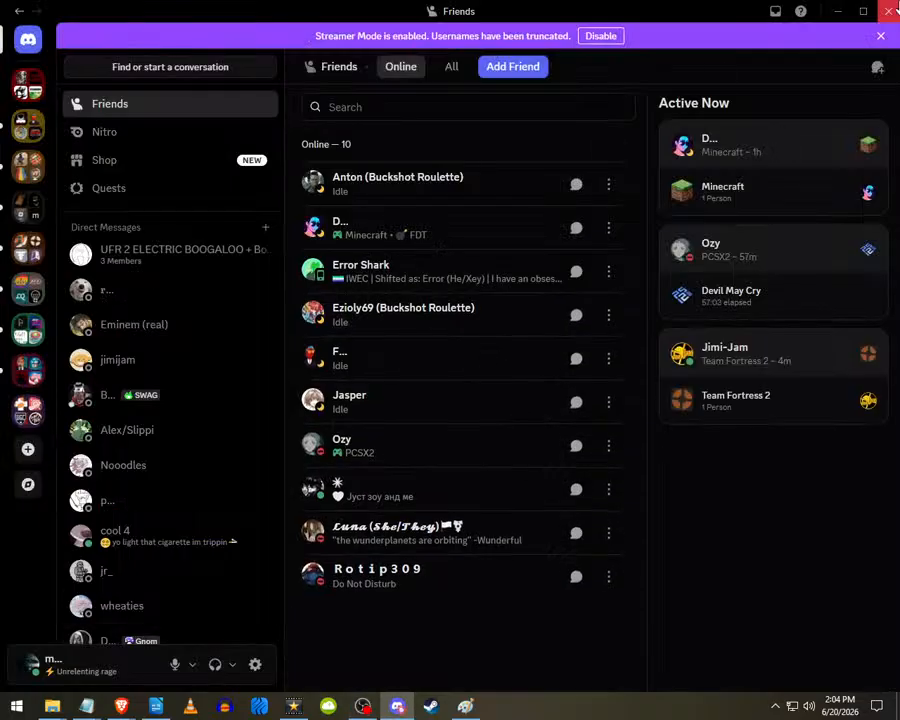
{"action": "left_click", "coordinate": [889, 9]}
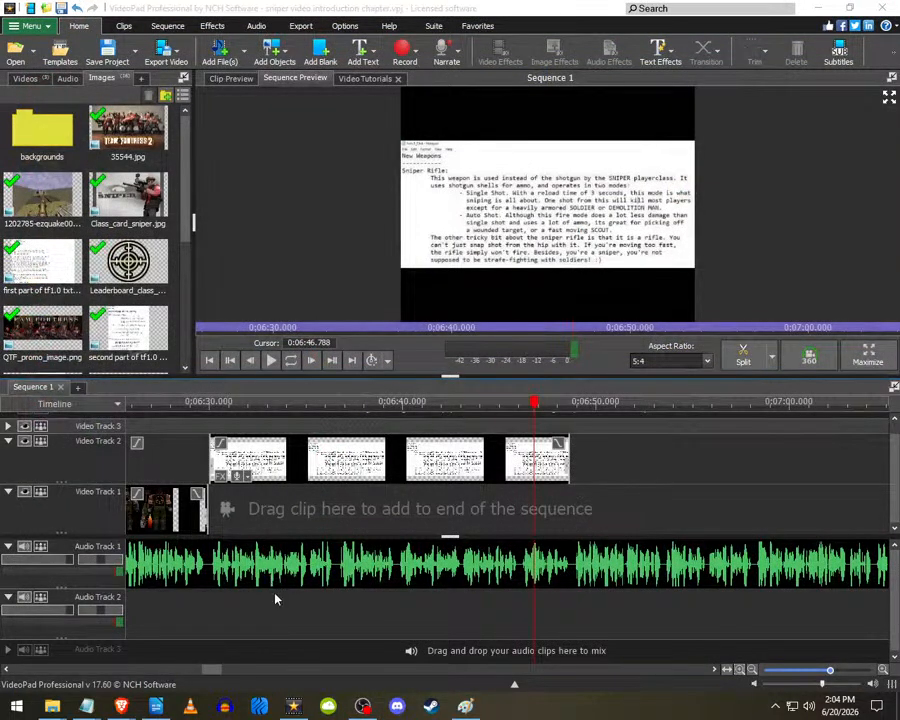
{"action": "left_click", "coordinate": [296, 699]}
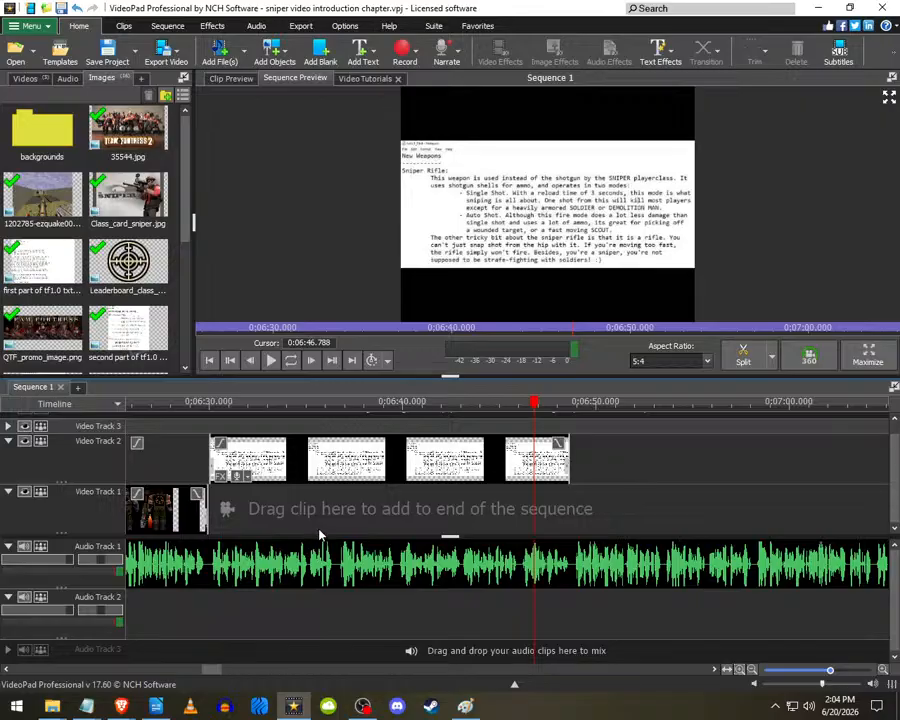
{"action": "key", "text": "space"}
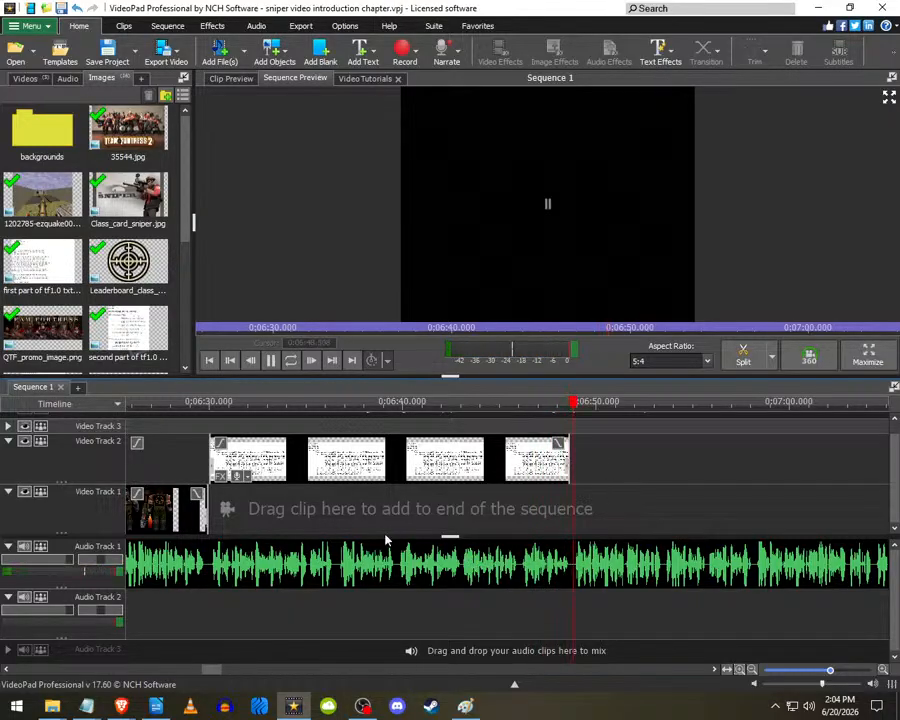
{"action": "scroll", "coordinate": [385, 540], "scroll_direction": "down", "scroll_amount": 5}
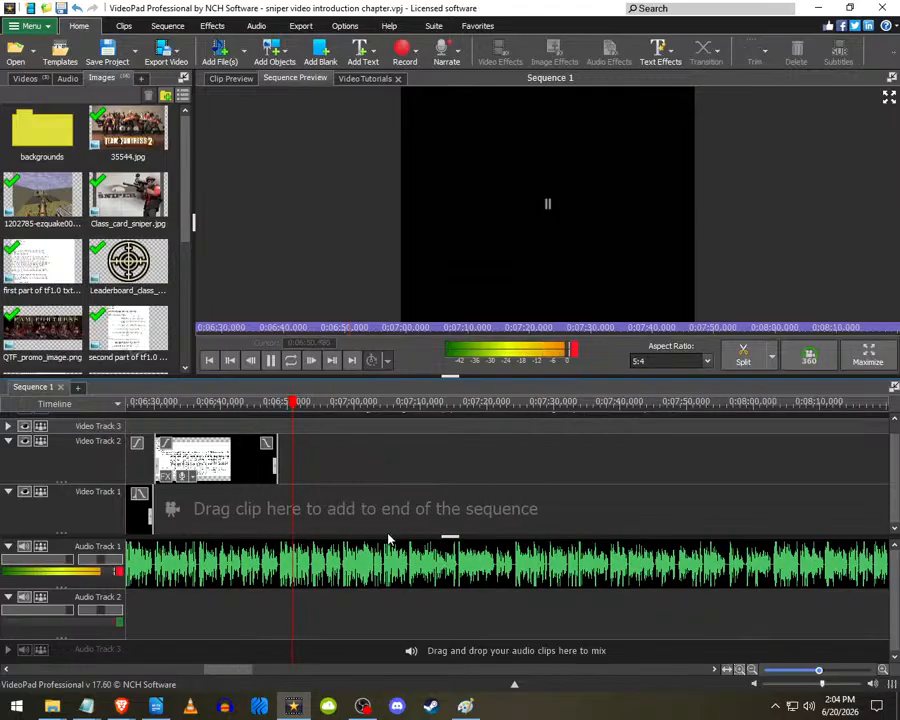
{"action": "scroll", "coordinate": [300, 521], "scroll_direction": "up", "scroll_amount": 5}
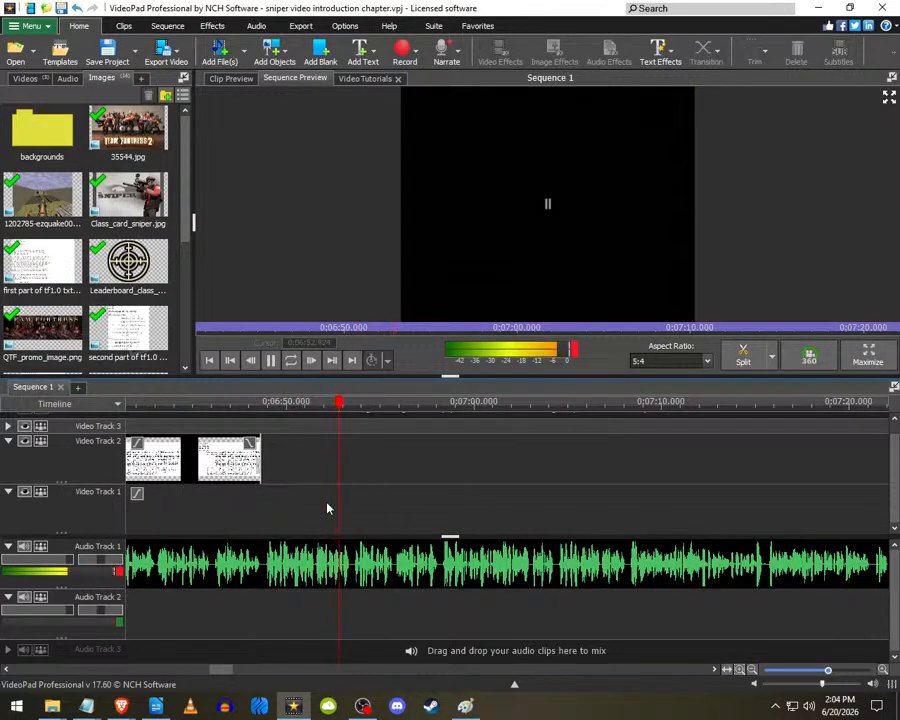
{"action": "scroll", "coordinate": [326, 506], "scroll_direction": "up", "scroll_amount": 2}
{"action": "scroll", "coordinate": [320, 508], "scroll_direction": "down", "scroll_amount": 3}
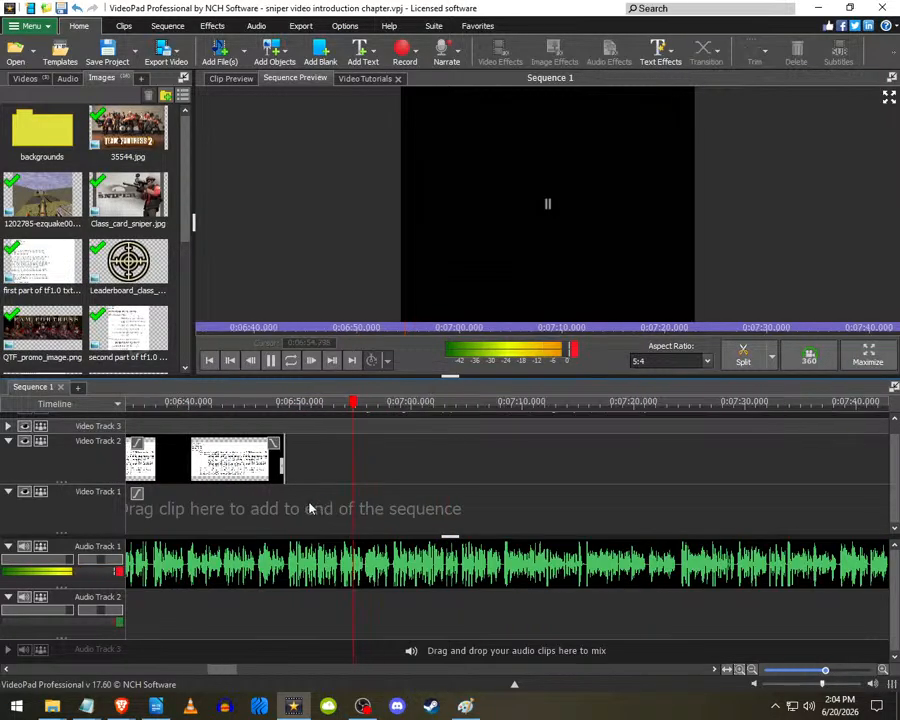
{"action": "scroll", "coordinate": [374, 498], "scroll_direction": "up", "scroll_amount": 2}
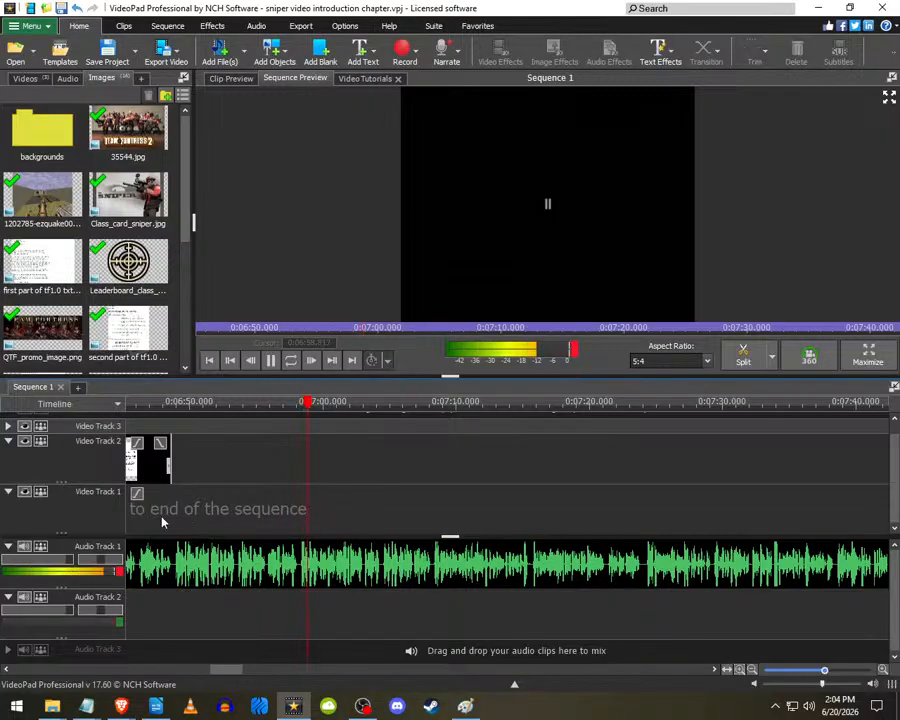
{"action": "scroll", "coordinate": [132, 518], "scroll_direction": "up", "scroll_amount": 2}
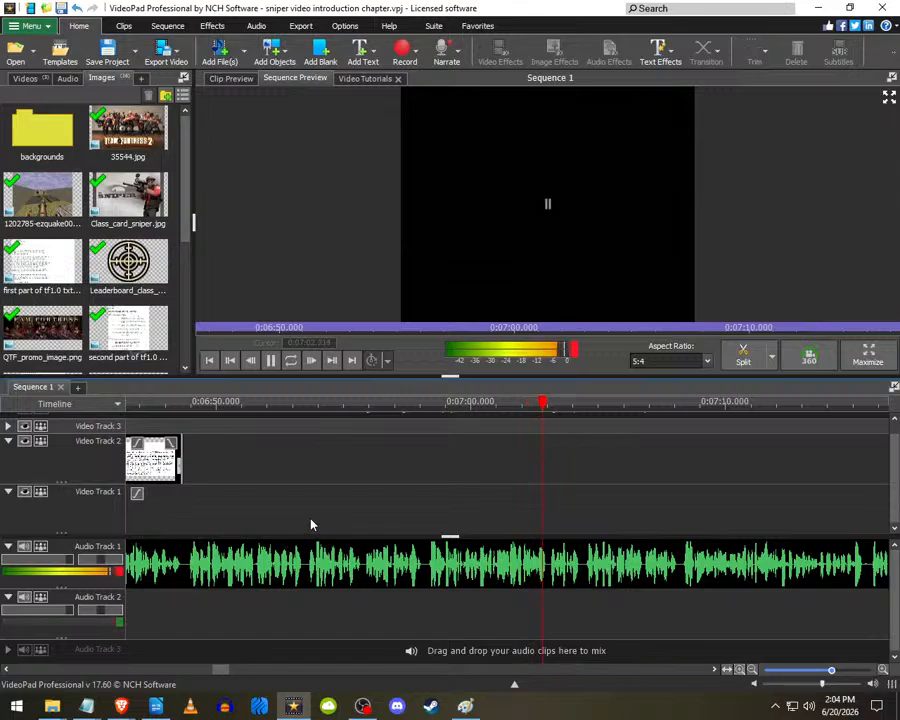
{"action": "scroll", "coordinate": [303, 523], "scroll_direction": "down", "scroll_amount": 2}
{"action": "key", "text": "space"}
- Switch to fortv1_0.txt in Notepad and examine the Sniper Rifle's Single Shot description, highlighting the heavily armored SOLDIER or DEMOLITION MAN exception
{"action": "mouse_move", "coordinate": [98, 707]}
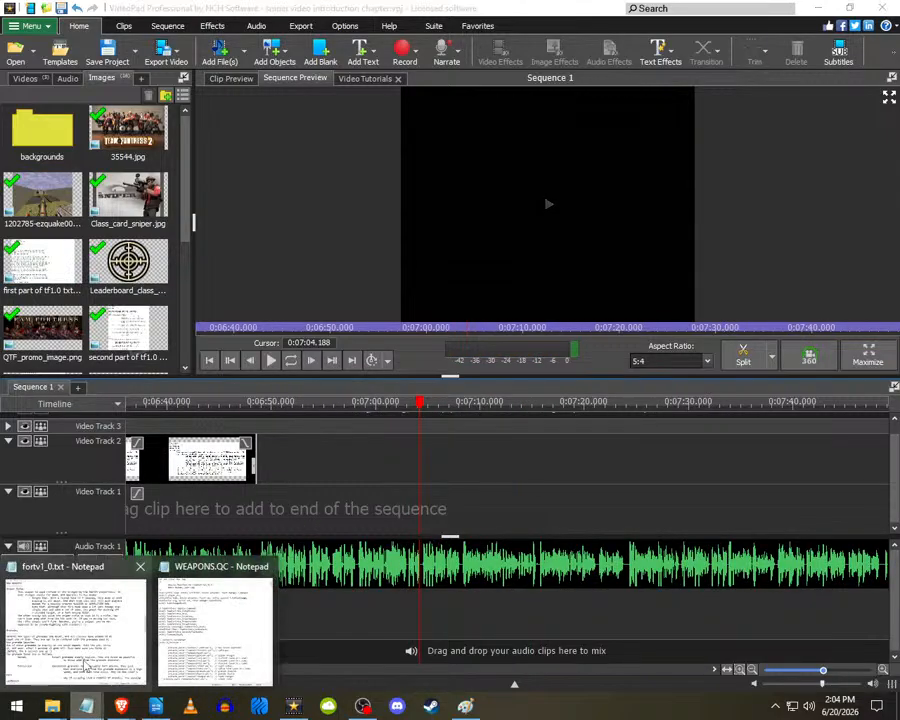
{"action": "left_click", "coordinate": [70, 630]}
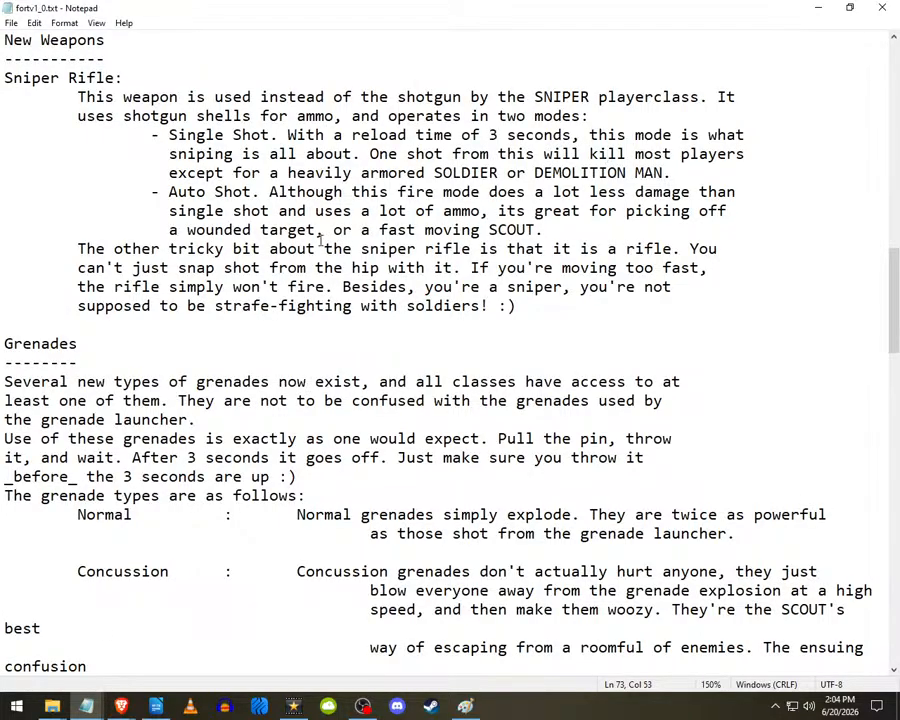
{"action": "left_click_drag", "start_coordinate": [334, 173], "coordinate": [686, 176]}
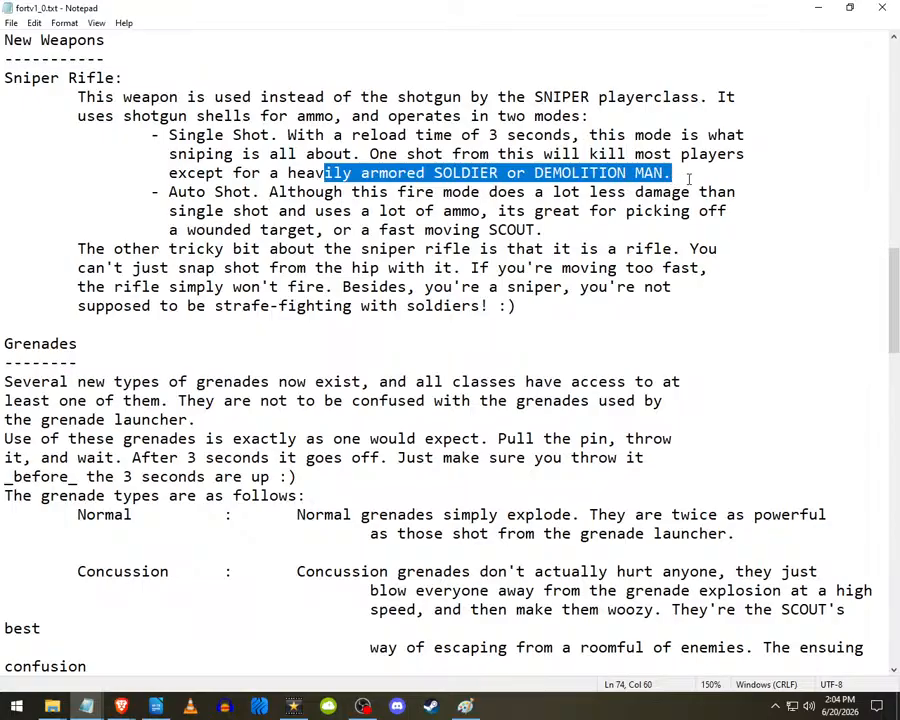
{"action": "left_click", "coordinate": [672, 177]}
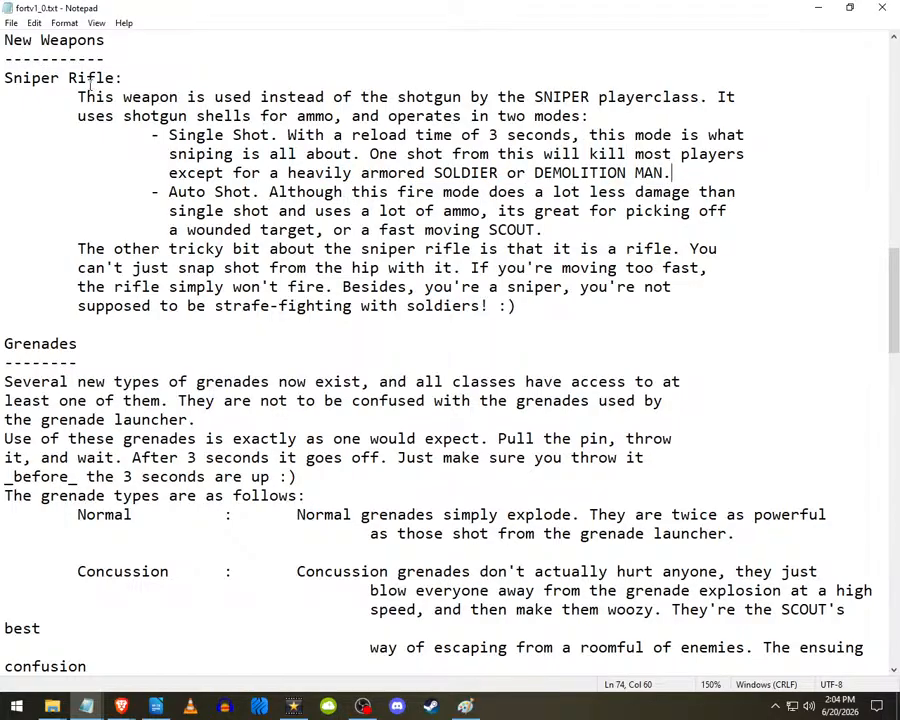
{"action": "left_click_drag", "start_coordinate": [360, 154], "coordinate": [668, 174]}
{"action": "left_click_drag", "start_coordinate": [274, 173], "coordinate": [664, 176]}
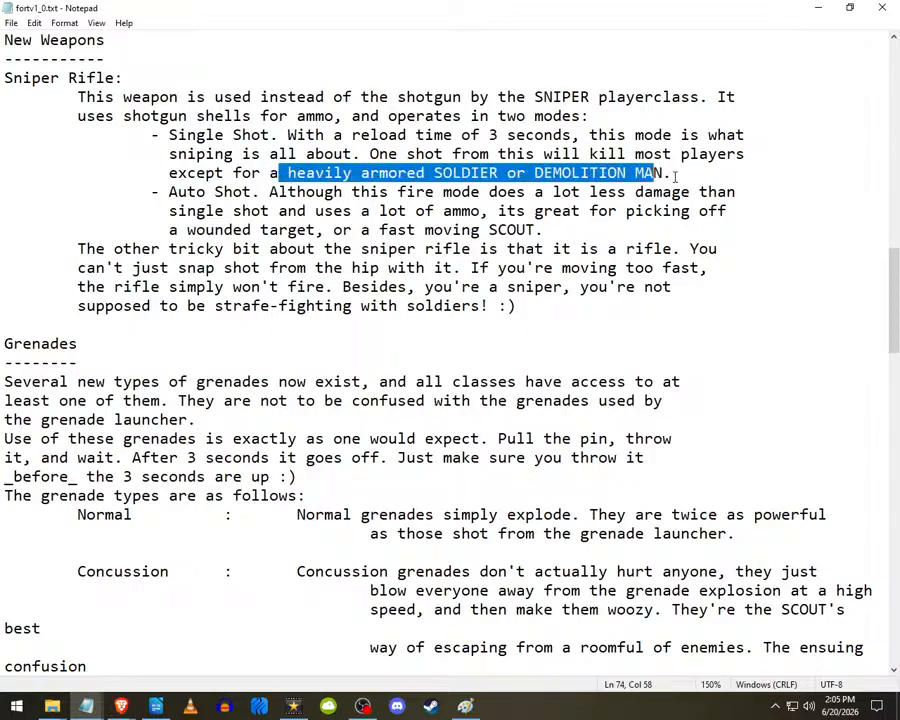
{"action": "left_click", "coordinate": [508, 175]}
{"action": "left_click_drag", "start_coordinate": [426, 175], "coordinate": [610, 174]}
{"action": "left_click", "coordinate": [655, 174]}
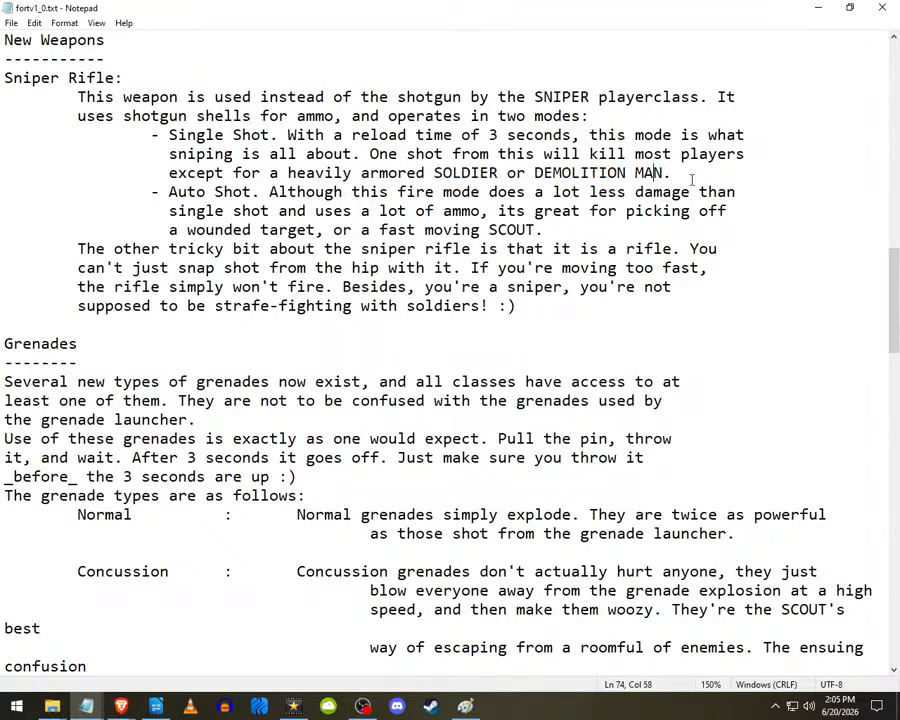
- Highlight "SOLDIER or DEMOLITION MAN" in the Sniper Rifle's Single Shot description and clear the selection after reading it
{"action": "left_click", "coordinate": [705, 170]}
{"action": "left_click_drag", "start_coordinate": [437, 172], "coordinate": [654, 172]}
{"action": "left_click", "coordinate": [655, 172]}
- Minimize the notes, switch to the TeamFortressQuakeArchive page in Brave, and open tf1_37_src.txt from the bin folder
{"action": "left_click", "coordinate": [92, 708]}
{"action": "mouse_move", "coordinate": [121, 706]}
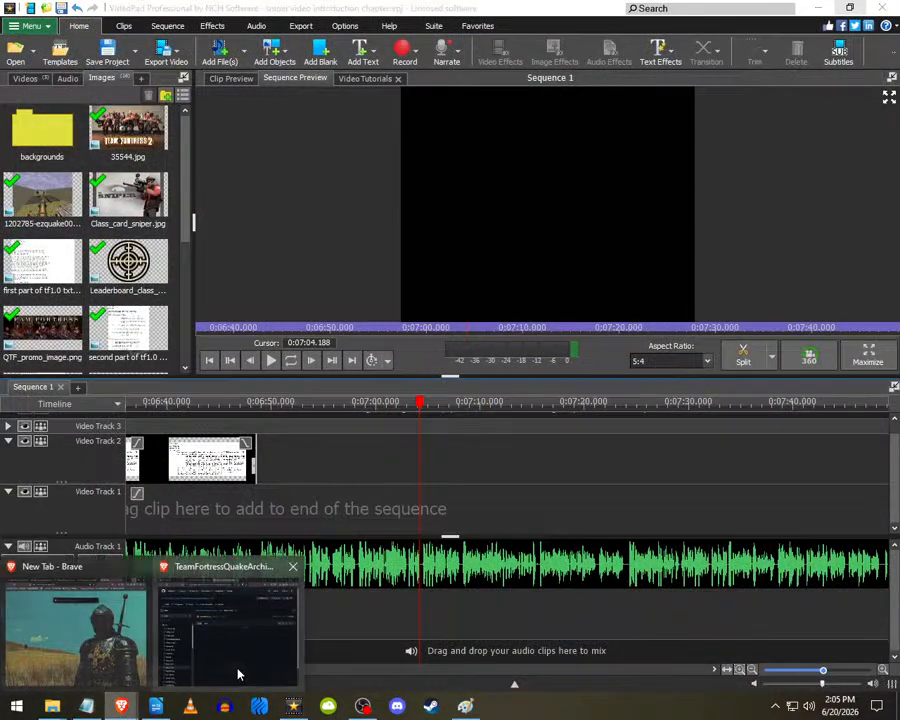
{"action": "left_click", "coordinate": [237, 670]}
{"action": "scroll", "coordinate": [124, 380], "scroll_direction": "down", "scroll_amount": 6}
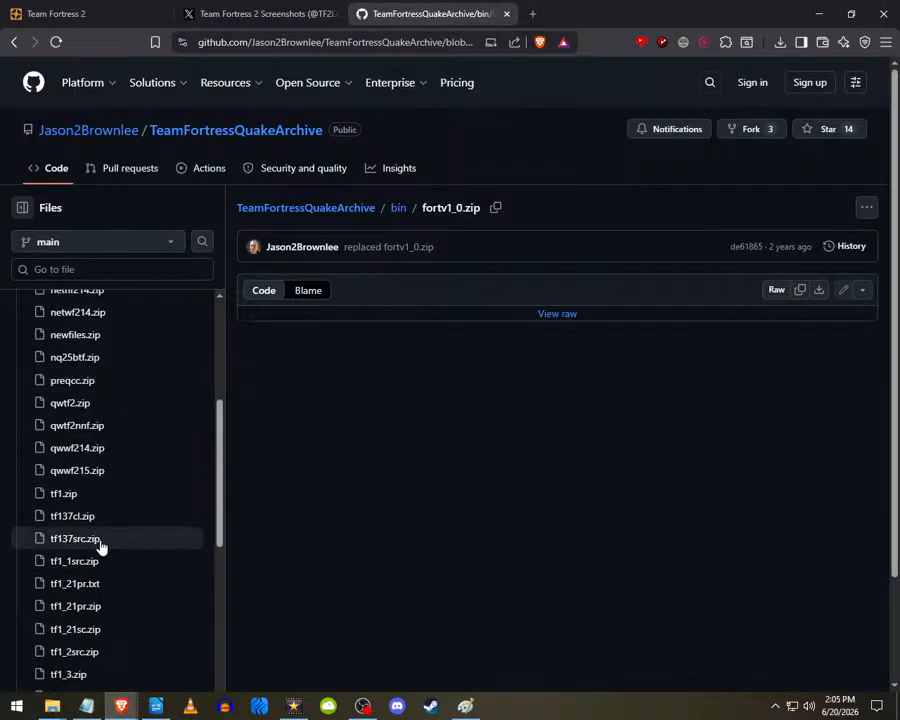
{"action": "scroll", "coordinate": [110, 538], "scroll_direction": "down", "scroll_amount": 4}
{"action": "scroll", "coordinate": [110, 541], "scroll_direction": "down", "scroll_amount": 2}
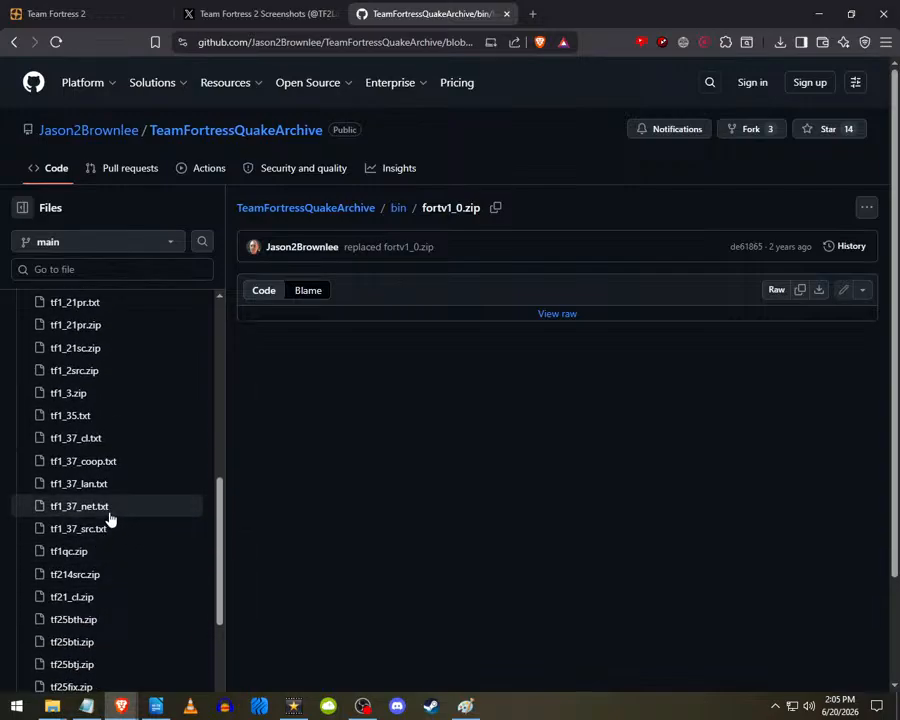
{"action": "left_click", "coordinate": [115, 529]}
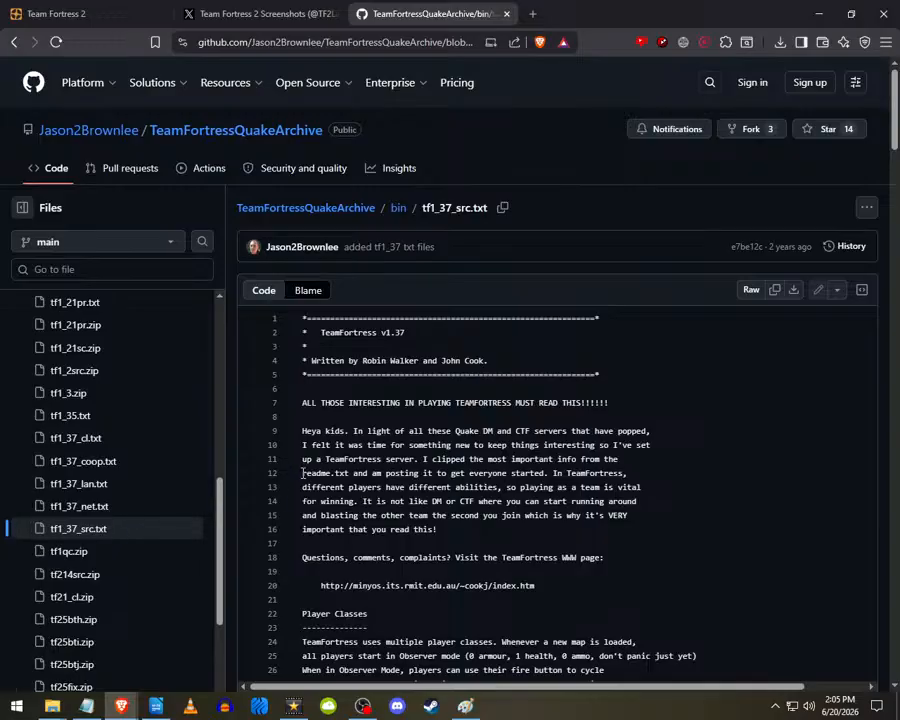
- Examine the introduction and Player Classes section of tf1_37_src.txt, including the SNIPER and SOLDIER descriptions
{"action": "scroll", "coordinate": [555, 261], "scroll_direction": "down", "scroll_amount": 1}
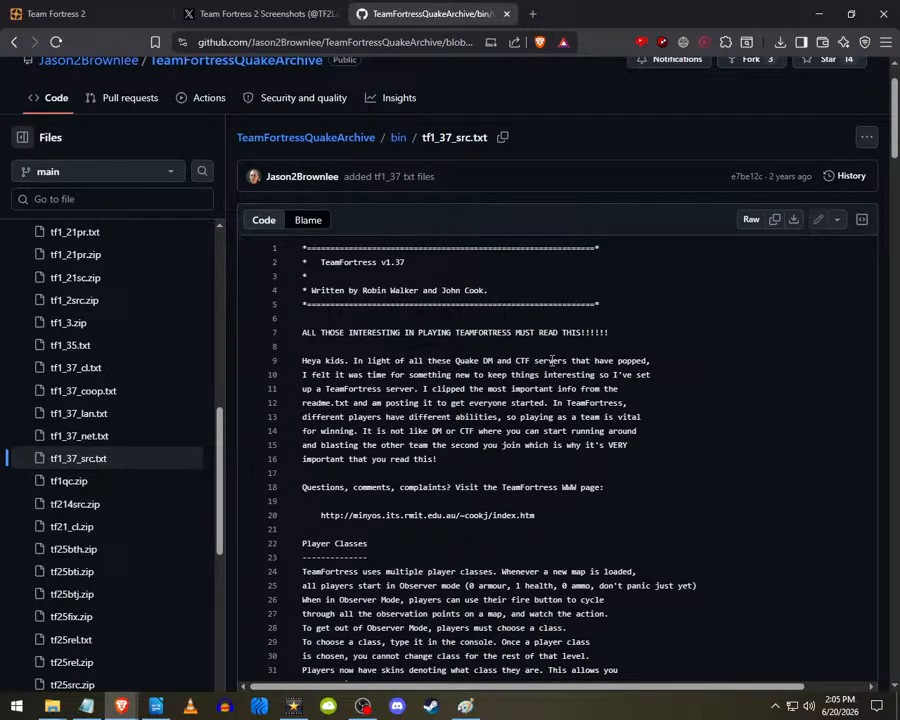
{"action": "scroll", "coordinate": [486, 341], "scroll_direction": "down", "scroll_amount": 1}
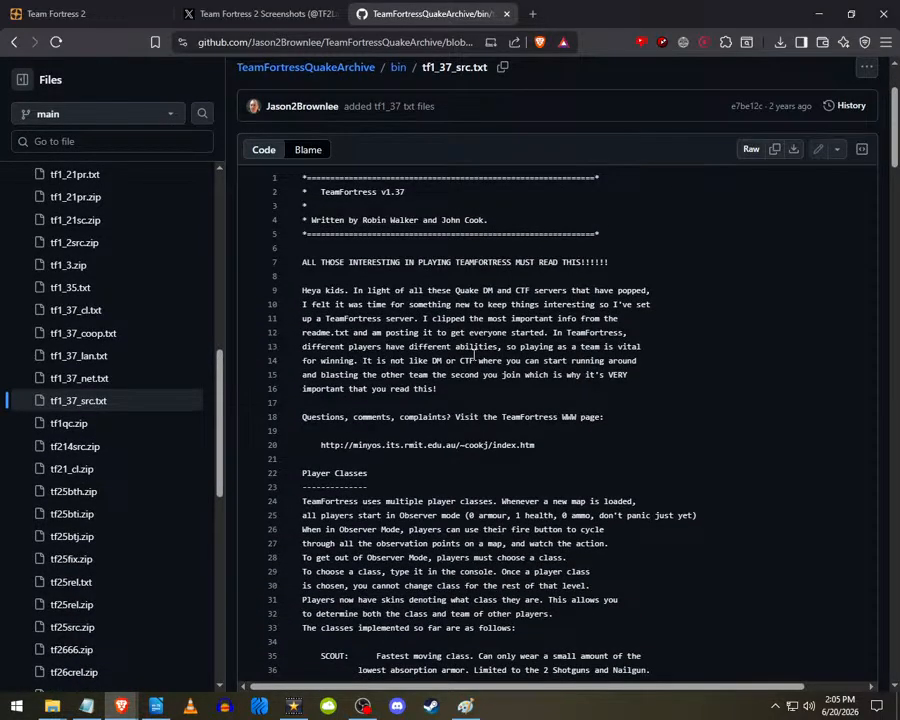
{"action": "scroll", "coordinate": [474, 355], "scroll_direction": "down", "scroll_amount": 10}
{"action": "scroll", "coordinate": [314, 418], "scroll_direction": "up", "scroll_amount": 8}
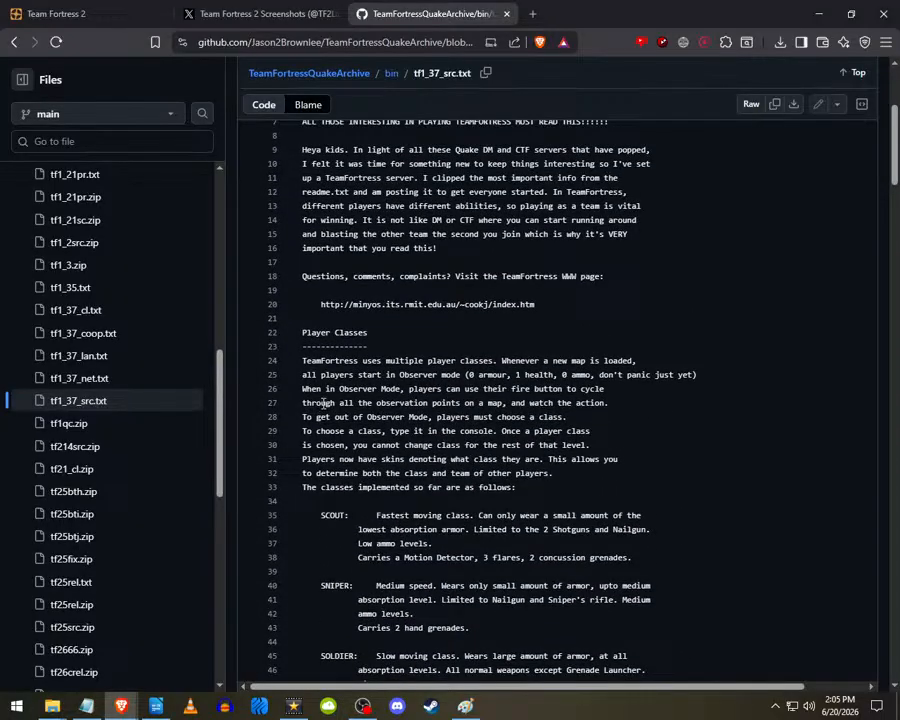
{"action": "scroll", "coordinate": [333, 412], "scroll_direction": "down", "scroll_amount": 2}
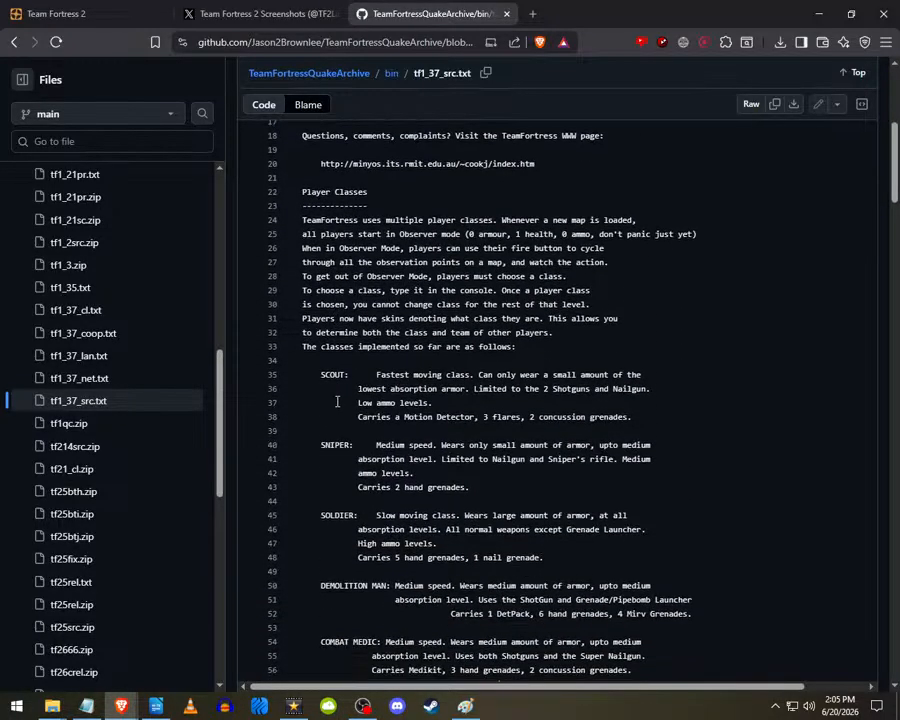
{"action": "scroll", "coordinate": [388, 386], "scroll_direction": "down", "scroll_amount": 1}
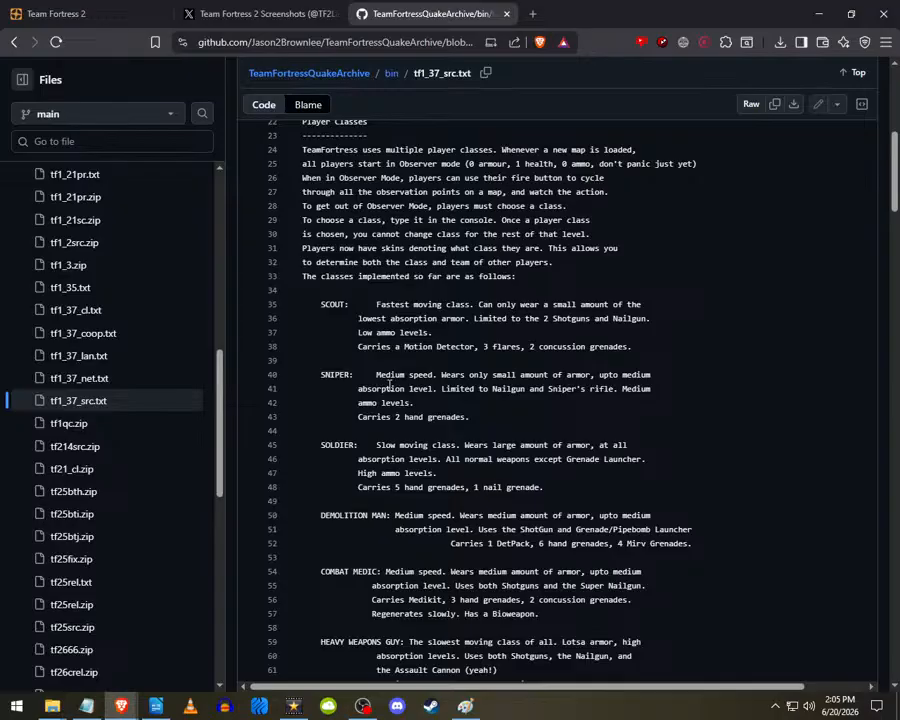
{"action": "scroll", "coordinate": [389, 386], "scroll_direction": "down", "scroll_amount": 2}
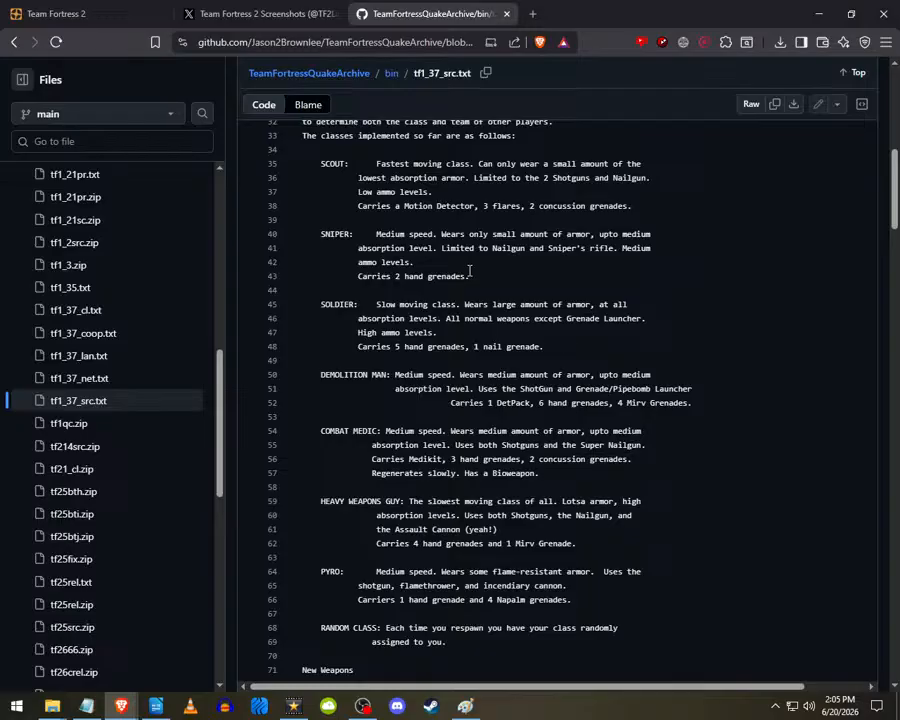
- Review the Sniper Rifle entry under New Weapons in tf1_37_src.txt and save the file to the Downloads folder
{"action": "scroll", "coordinate": [446, 275], "scroll_direction": "down", "scroll_amount": 6}
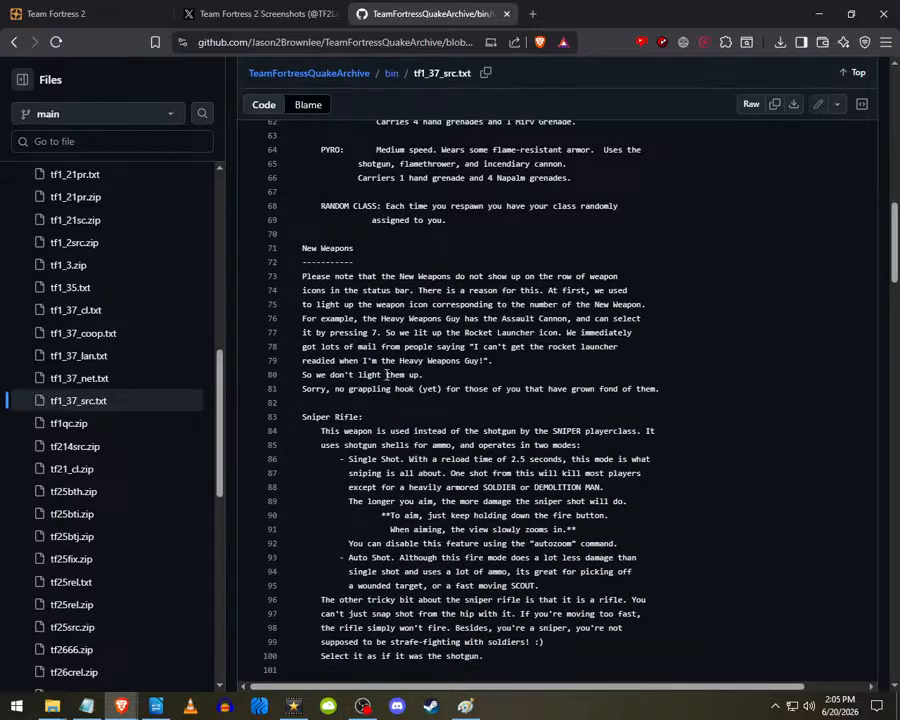
{"action": "scroll", "coordinate": [386, 374], "scroll_direction": "down", "scroll_amount": 2}
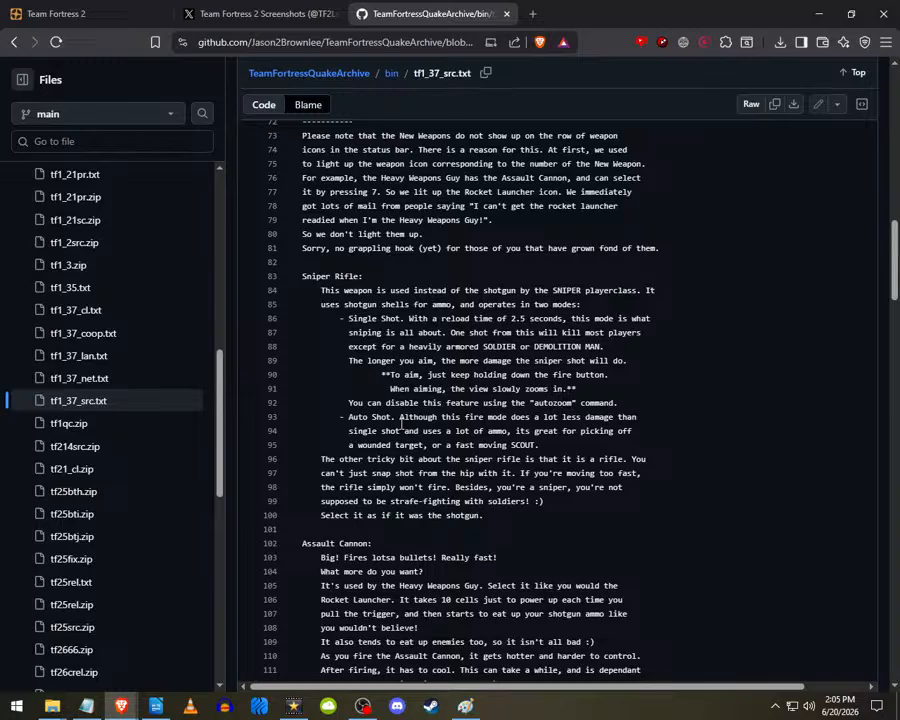
{"action": "scroll", "coordinate": [400, 424], "scroll_direction": "up", "scroll_amount": 1}
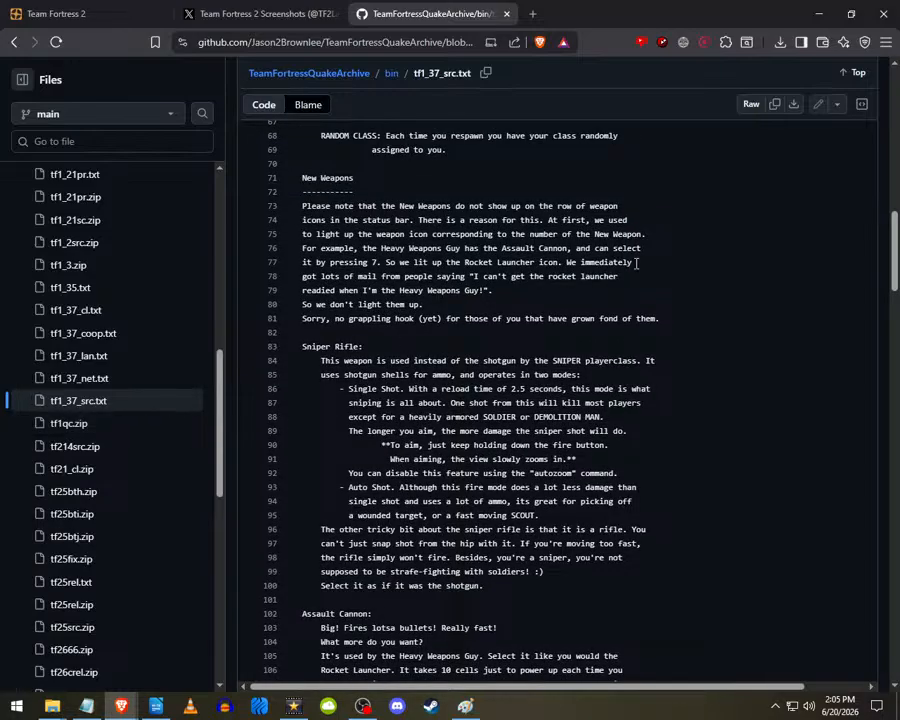
{"action": "left_click", "coordinate": [794, 106]}
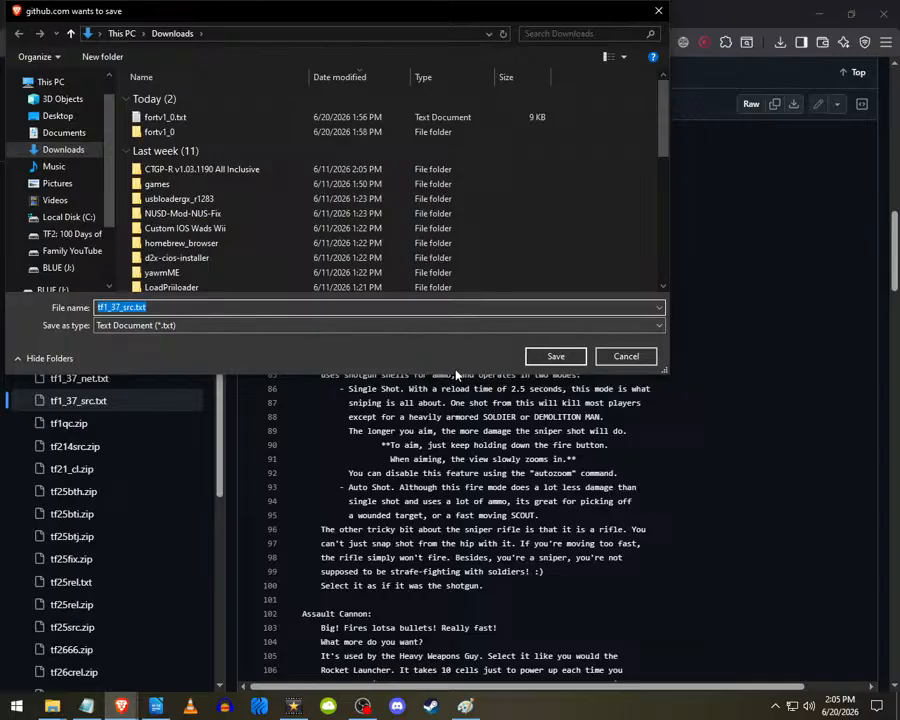
{"action": "left_click", "coordinate": [555, 356]}
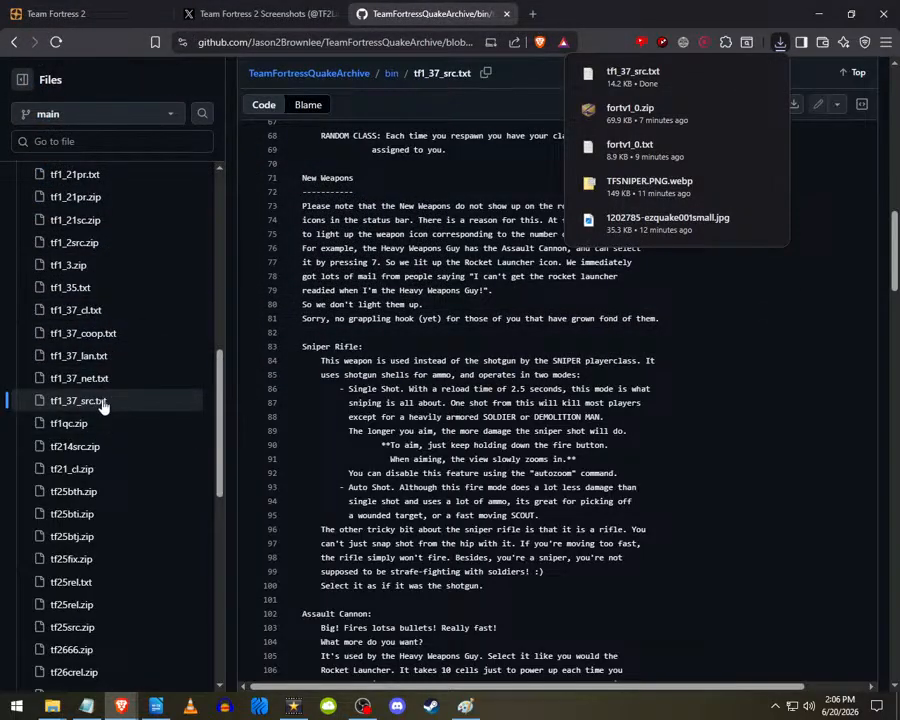
- Open tf1_35.txt and check its Sniper Rifle entry under New Weapons
{"action": "left_click", "coordinate": [98, 287]}
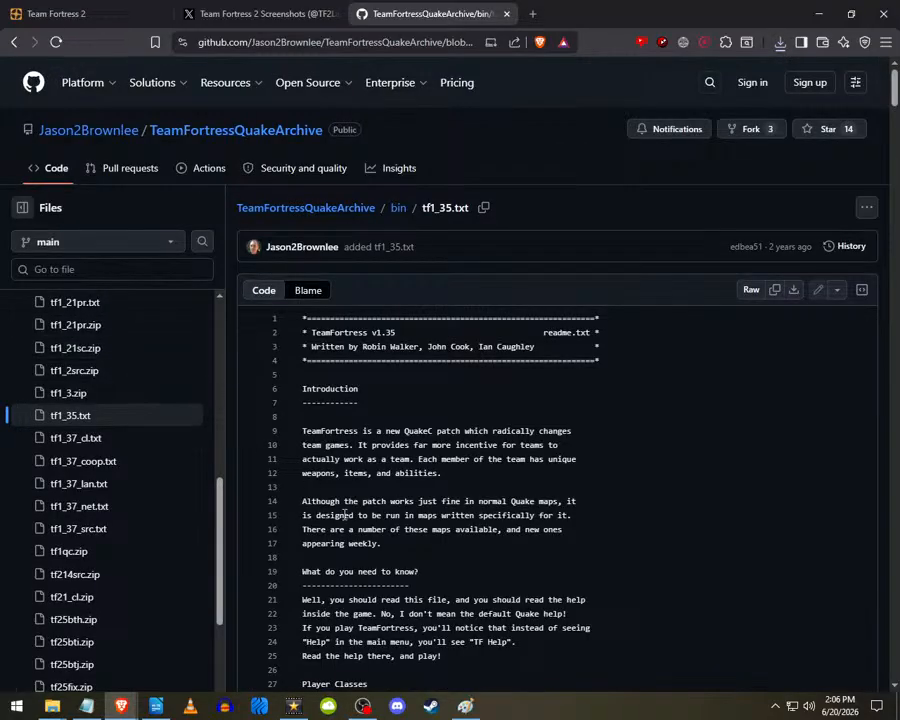
{"action": "scroll", "coordinate": [520, 256], "scroll_direction": "down", "scroll_amount": 5}
{"action": "scroll", "coordinate": [507, 366], "scroll_direction": "down", "scroll_amount": 6}
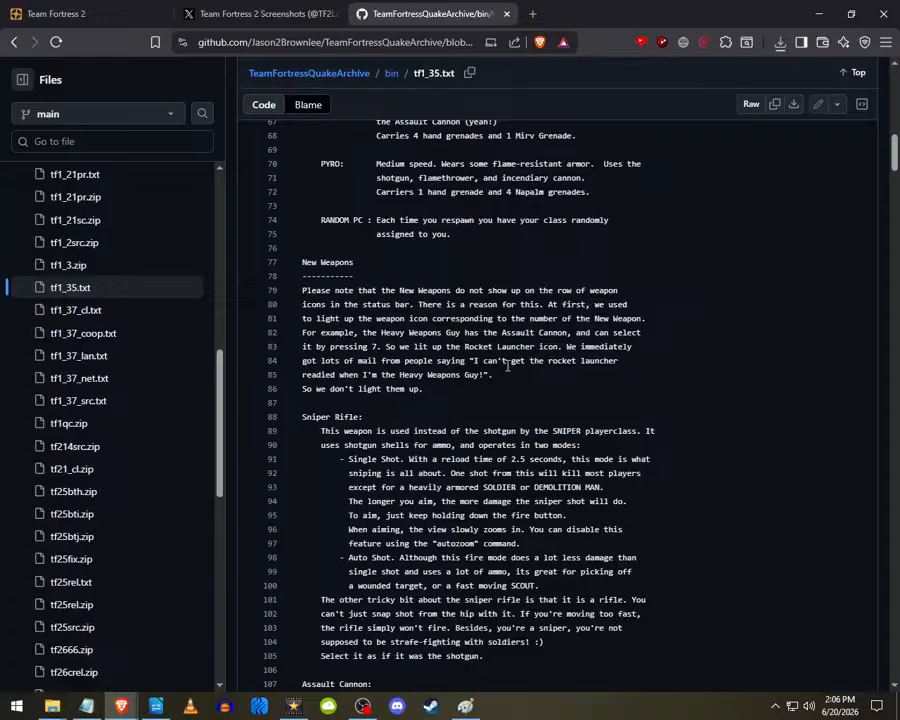
- Open tf1_37_cl.txt and check its Player Classes section and the Sniper Rifle entry under New Weapons
{"action": "left_click", "coordinate": [127, 313]}
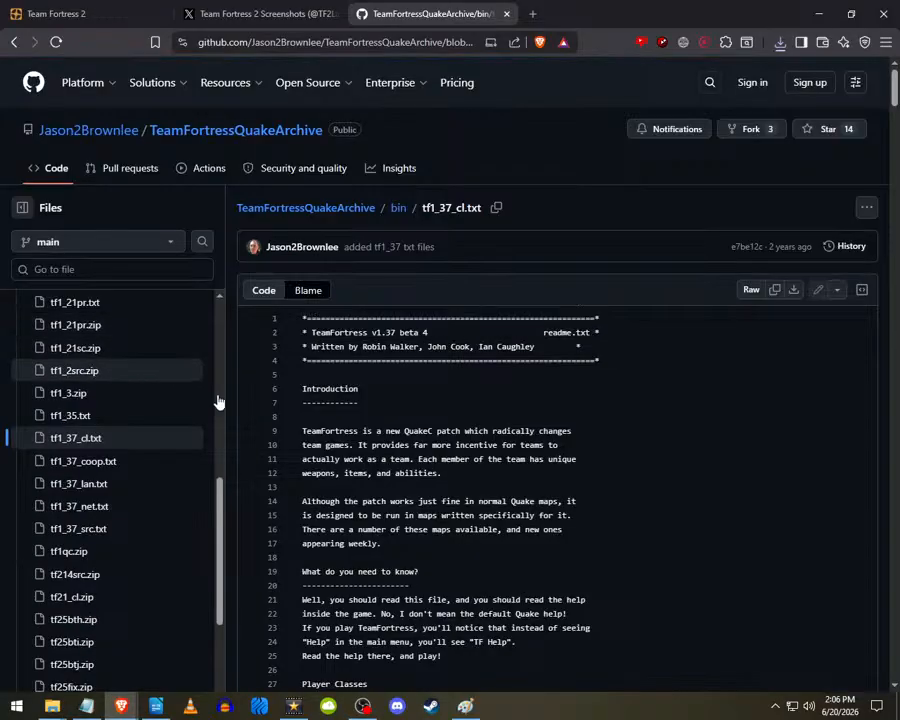
{"action": "scroll", "coordinate": [578, 350], "scroll_direction": "down", "scroll_amount": 2}
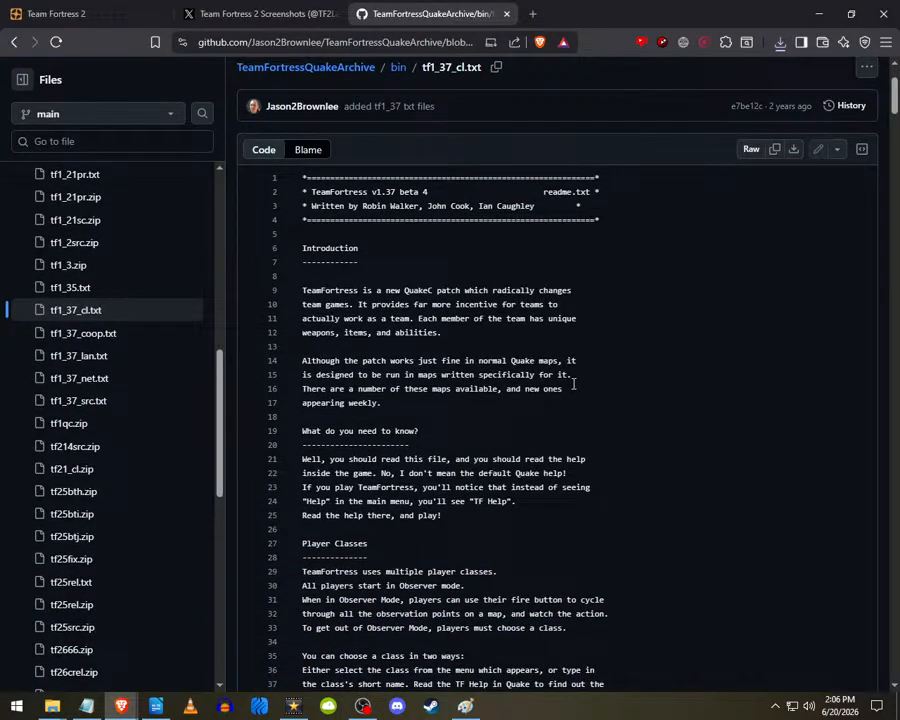
{"action": "scroll", "coordinate": [576, 385], "scroll_direction": "down", "scroll_amount": 10}
{"action": "scroll", "coordinate": [399, 278], "scroll_direction": "up", "scroll_amount": 3}
{"action": "scroll", "coordinate": [399, 278], "scroll_direction": "up", "scroll_amount": 3}
{"action": "scroll", "coordinate": [515, 363], "scroll_direction": "down", "scroll_amount": 10}
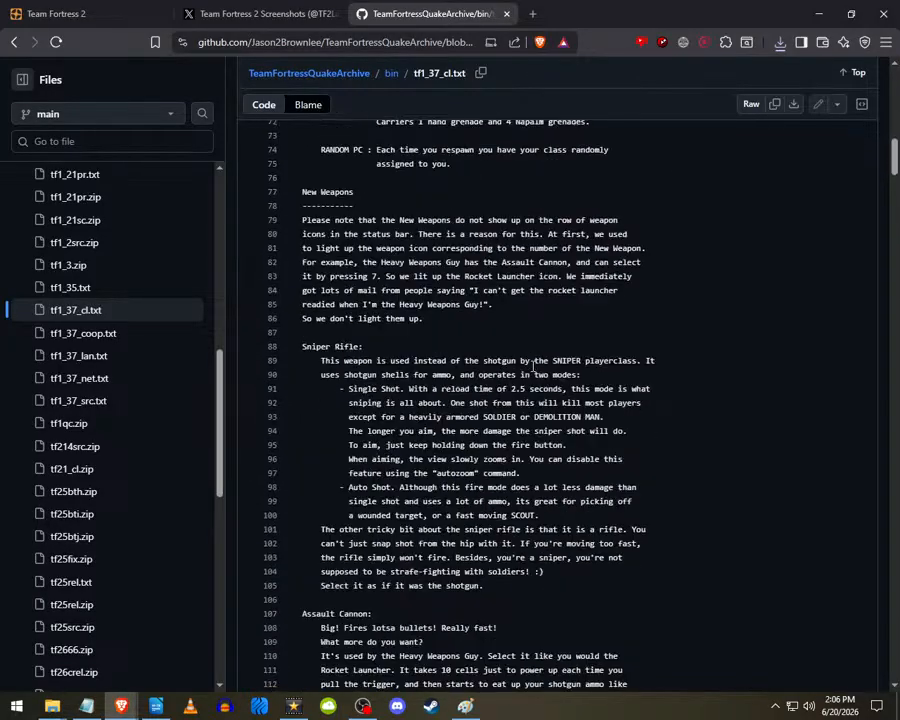
- Skim the rest of tf1_37_cl.txt from the Assault Cannon to the Version 1.35 info, looking for sniper rifle changes
{"action": "scroll", "coordinate": [437, 468], "scroll_direction": "down", "scroll_amount": 4}
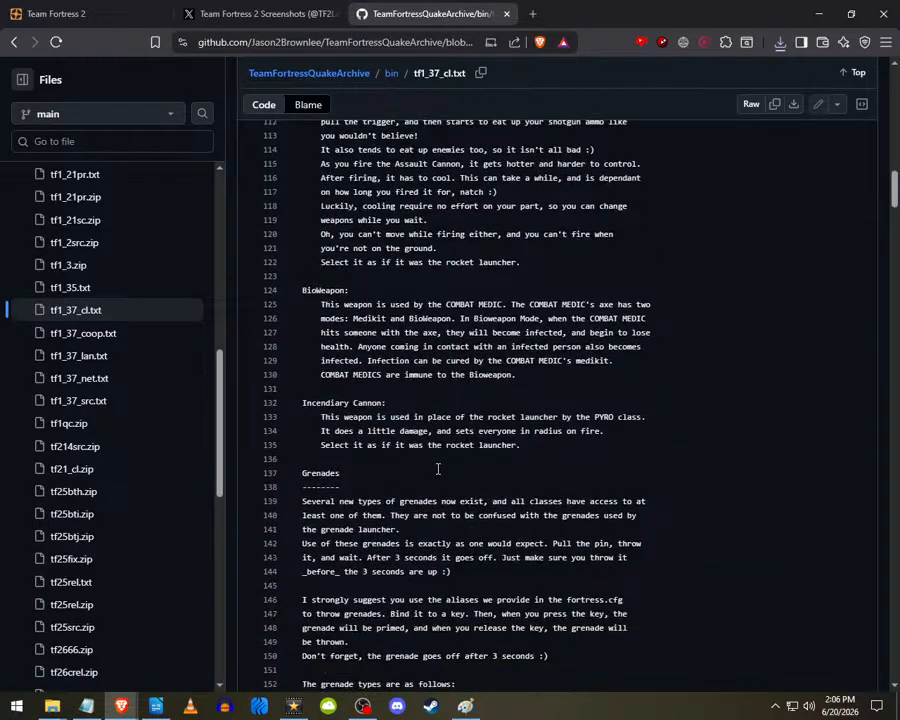
{"action": "scroll", "coordinate": [437, 468], "scroll_direction": "down", "scroll_amount": 20}
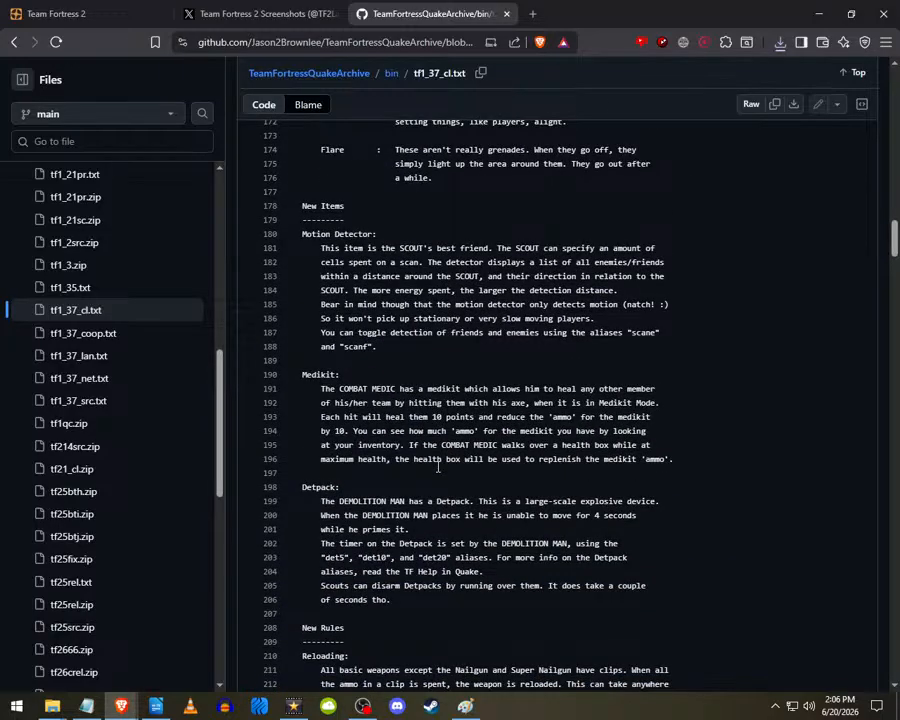
{"action": "scroll", "coordinate": [437, 468], "scroll_direction": "down", "scroll_amount": 7}
{"action": "scroll", "coordinate": [437, 468], "scroll_direction": "down", "scroll_amount": 8}
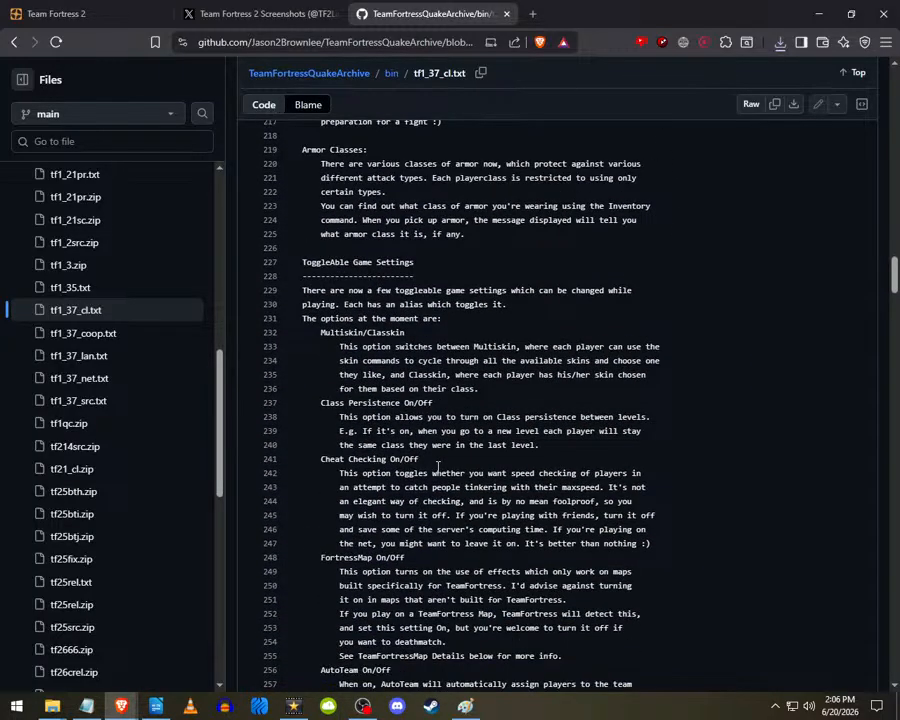
{"action": "scroll", "coordinate": [437, 468], "scroll_direction": "down", "scroll_amount": 20}
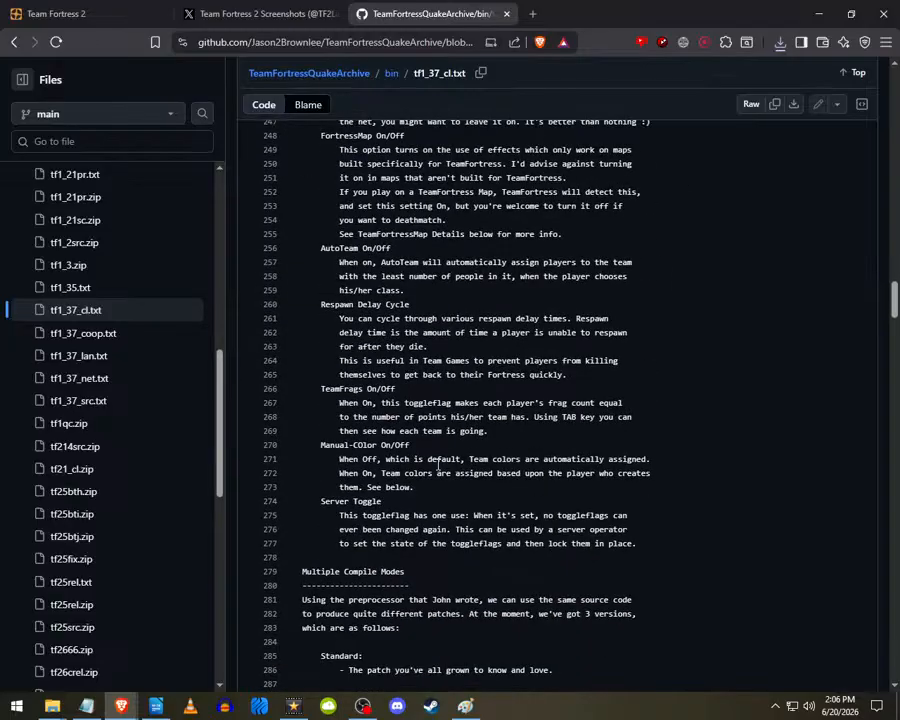
{"action": "scroll", "coordinate": [437, 462], "scroll_direction": "down", "scroll_amount": 20}
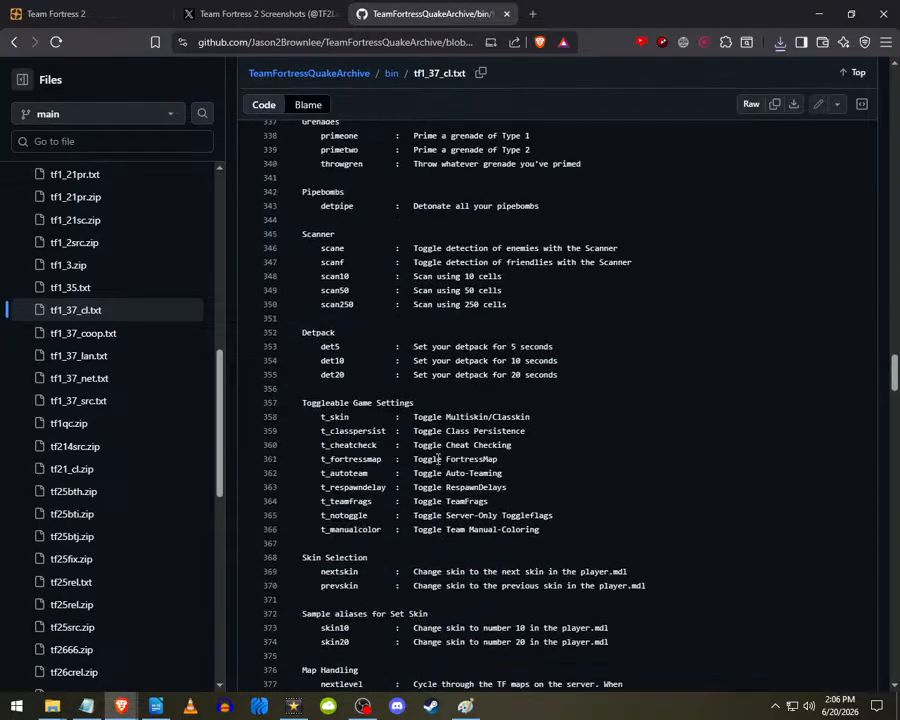
{"action": "scroll", "coordinate": [439, 450], "scroll_direction": "up", "scroll_amount": 4}
{"action": "scroll", "coordinate": [439, 450], "scroll_direction": "up", "scroll_amount": 2}
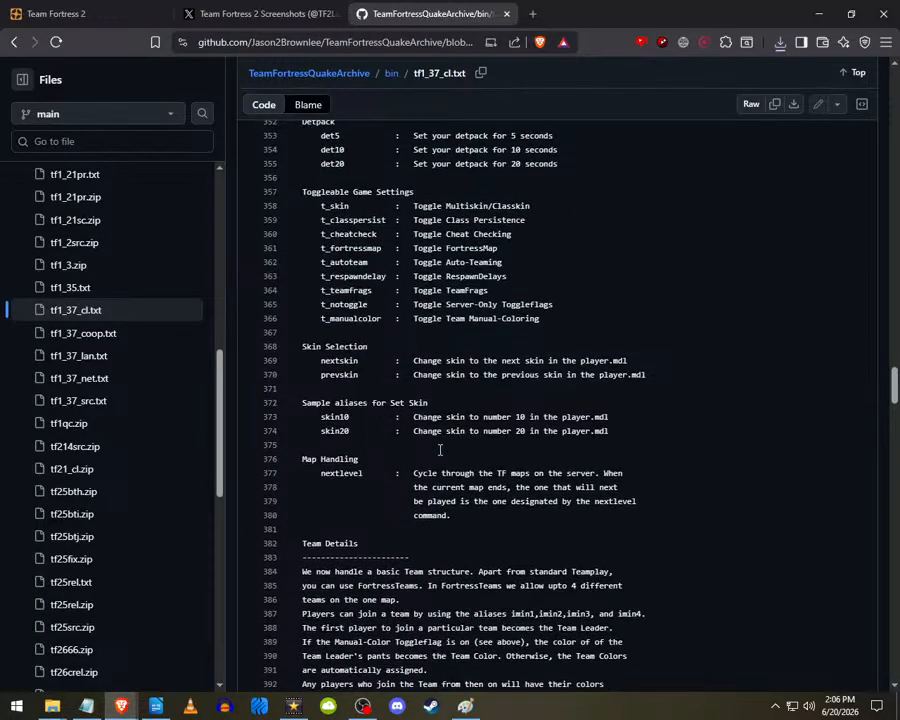
{"action": "scroll", "coordinate": [439, 451], "scroll_direction": "down", "scroll_amount": 8}
{"action": "scroll", "coordinate": [439, 451], "scroll_direction": "down", "scroll_amount": 10}
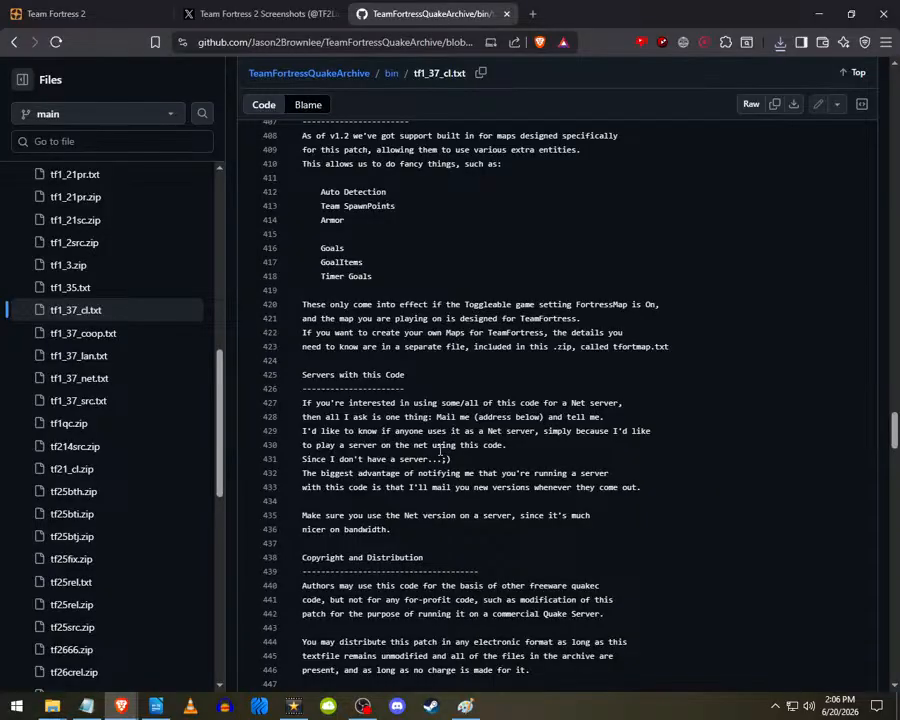
{"action": "scroll", "coordinate": [439, 451], "scroll_direction": "down", "scroll_amount": 20}
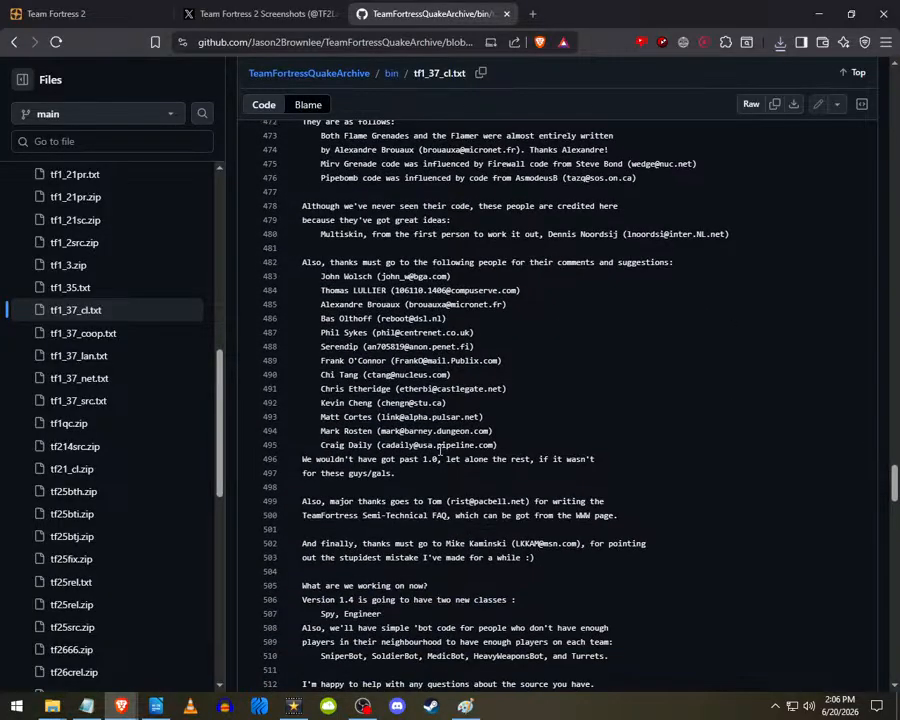
{"action": "scroll", "coordinate": [439, 451], "scroll_direction": "down", "scroll_amount": 13}
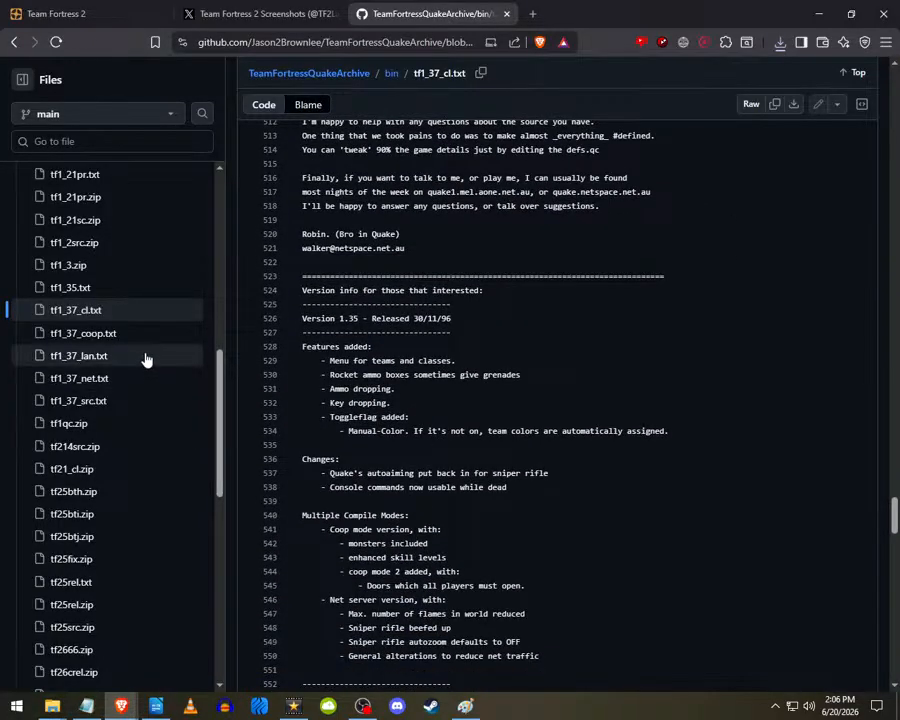
- Open tf1_37_net.txt, switch to tf1_37_lan.txt, and examine the class descriptions in the LAN version
{"action": "left_click", "coordinate": [117, 379]}
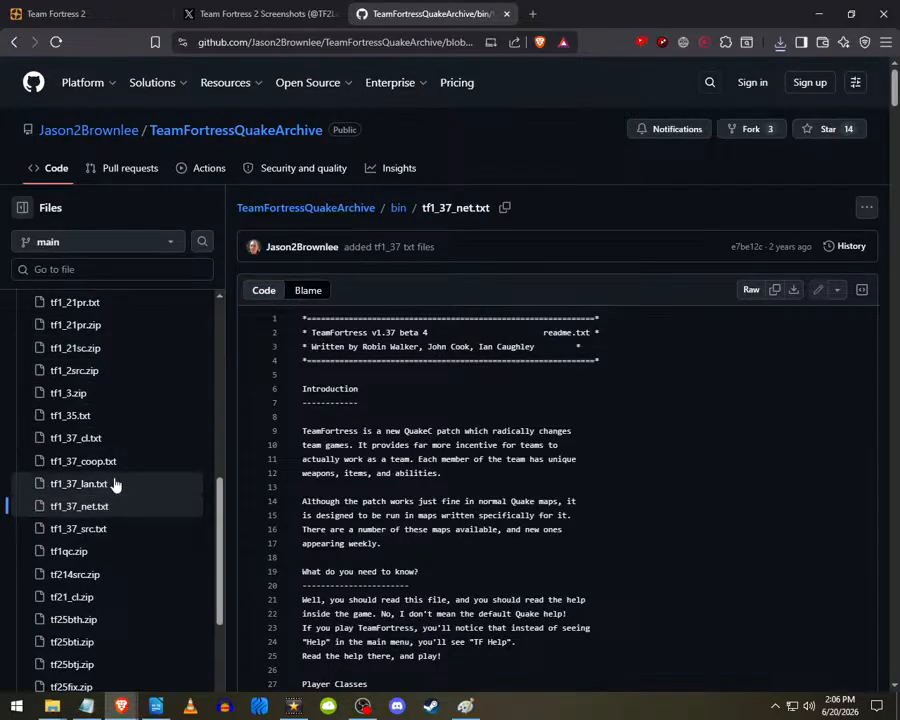
{"action": "left_click", "coordinate": [114, 482]}
{"action": "scroll", "coordinate": [553, 435], "scroll_direction": "down", "scroll_amount": 4}
{"action": "scroll", "coordinate": [553, 435], "scroll_direction": "down", "scroll_amount": 2}
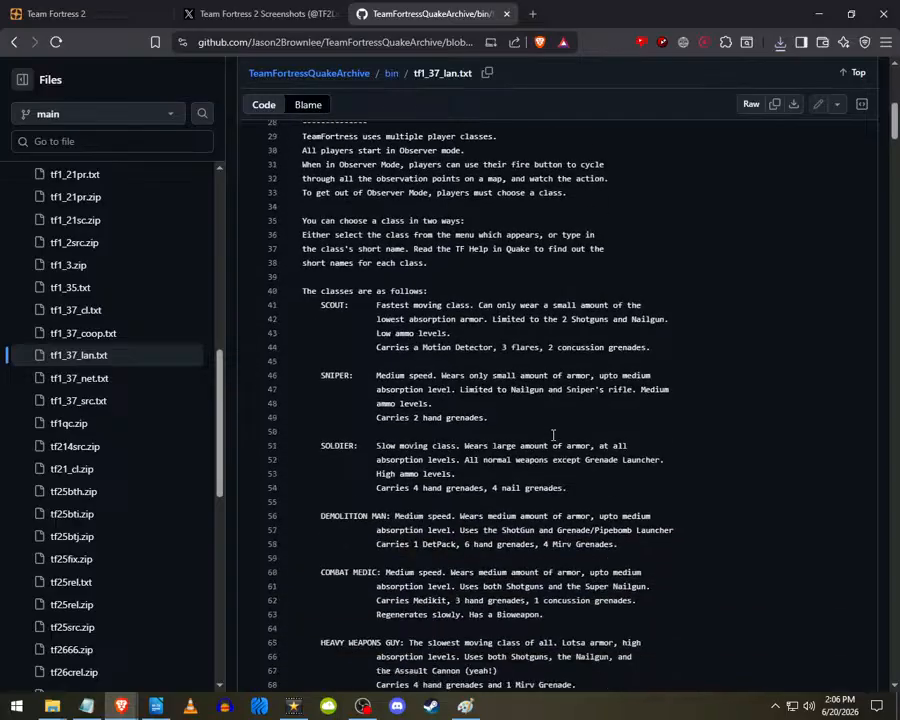
{"action": "scroll", "coordinate": [144, 312], "scroll_direction": "down", "scroll_amount": 1}
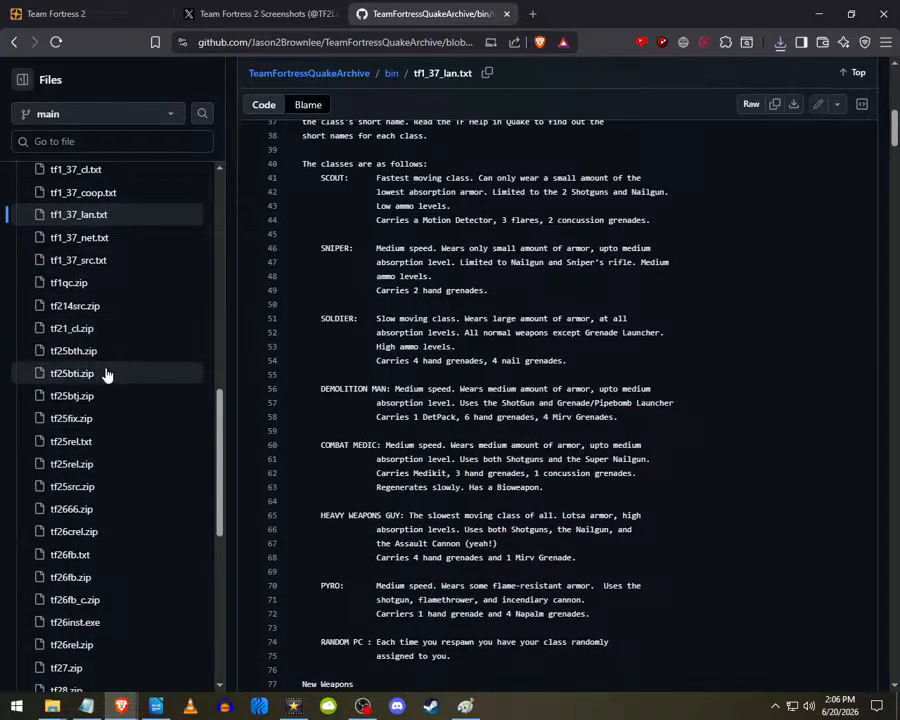
- Open tf25rel.txt and examine the Sniper class section, especially the Sniper Rifle's single shot description
{"action": "left_click", "coordinate": [104, 441]}
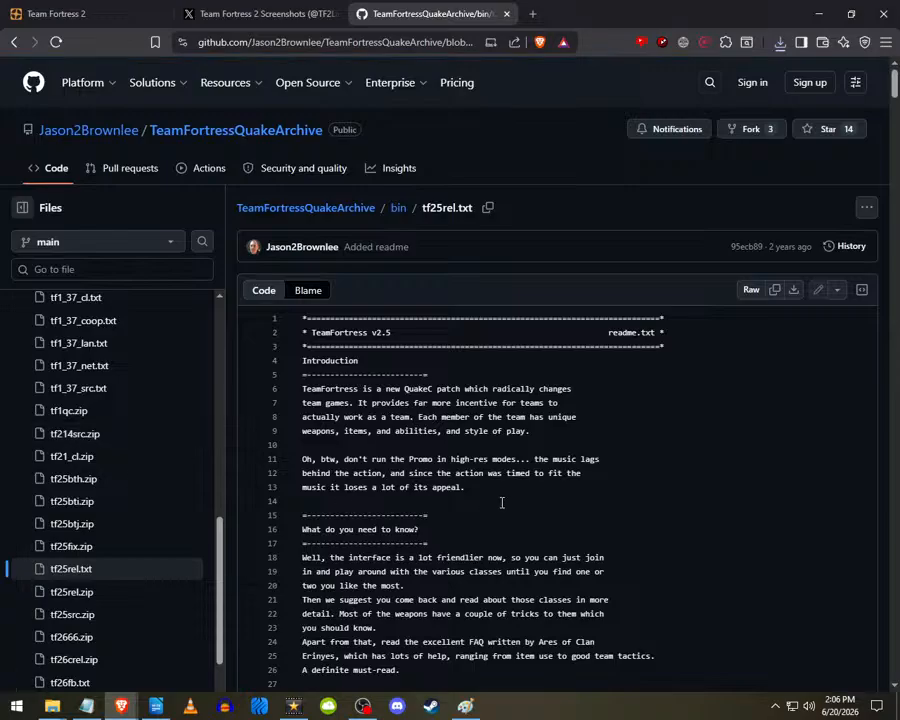
{"action": "scroll", "coordinate": [458, 328], "scroll_direction": "down", "scroll_amount": 2}
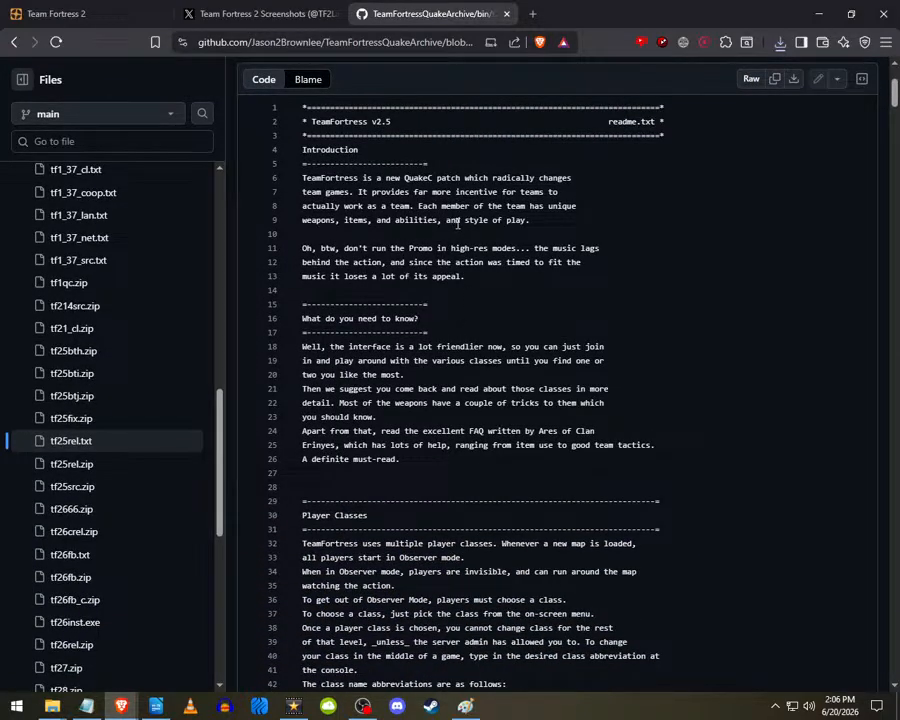
{"action": "scroll", "coordinate": [459, 225], "scroll_direction": "down", "scroll_amount": 6}
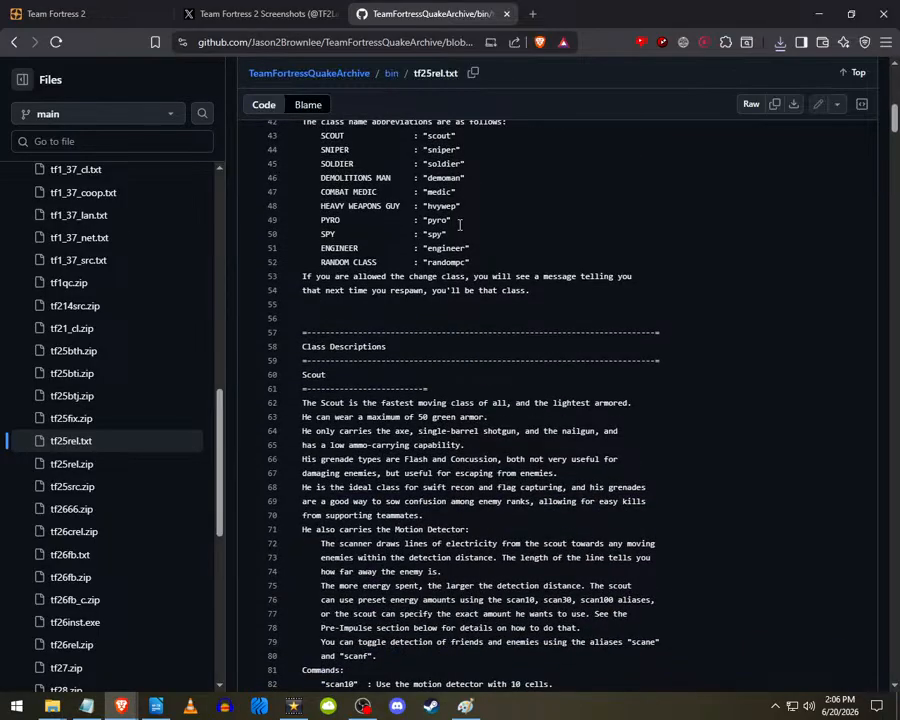
{"action": "scroll", "coordinate": [459, 225], "scroll_direction": "up", "scroll_amount": 1}
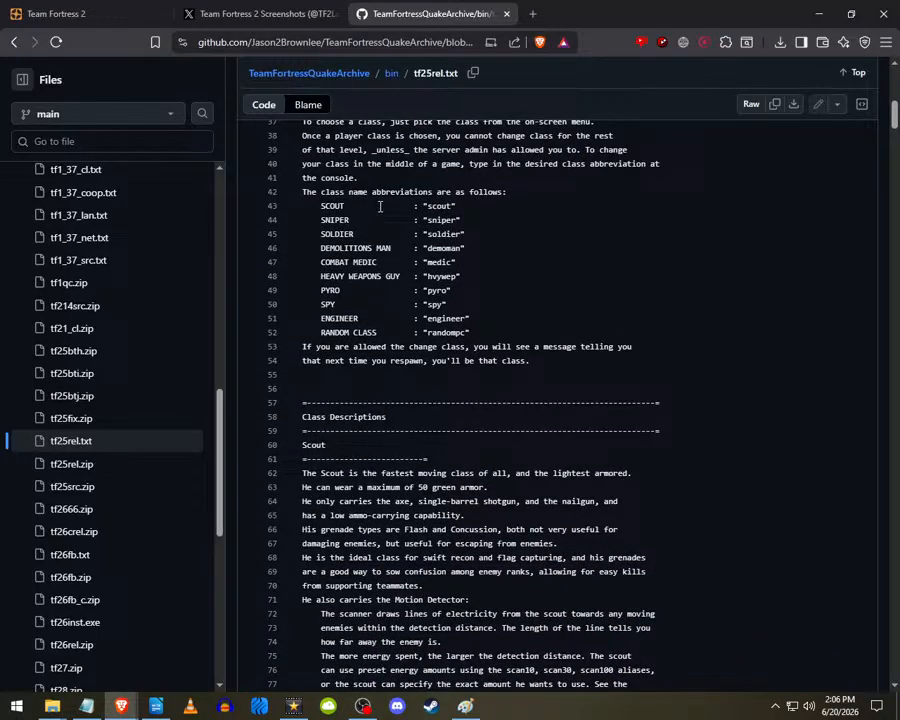
{"action": "scroll", "coordinate": [325, 268], "scroll_direction": "down", "scroll_amount": 2}
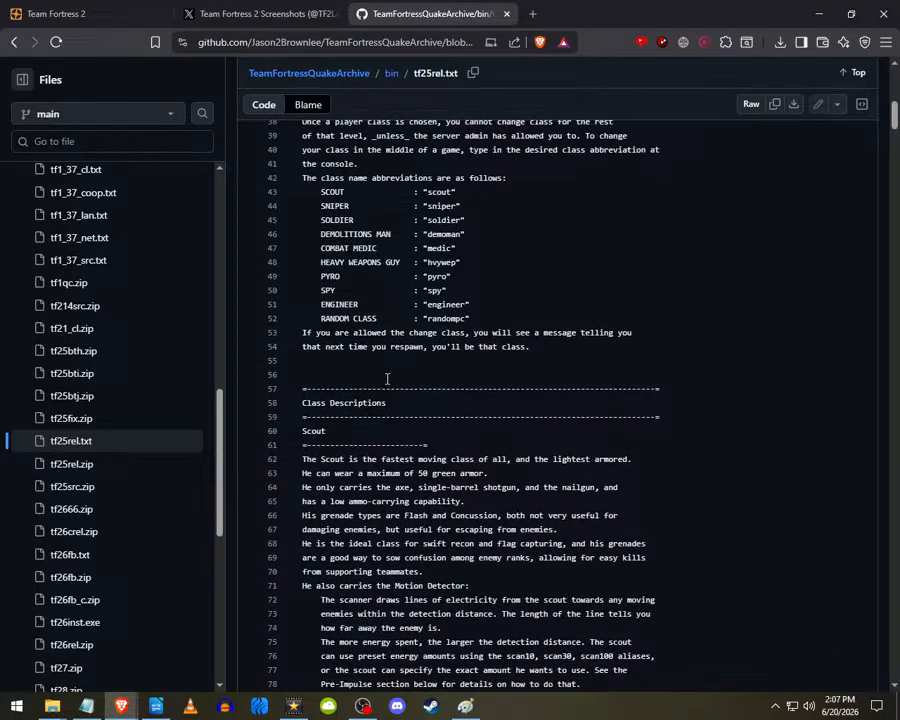
{"action": "scroll", "coordinate": [323, 265], "scroll_direction": "down", "scroll_amount": 6}
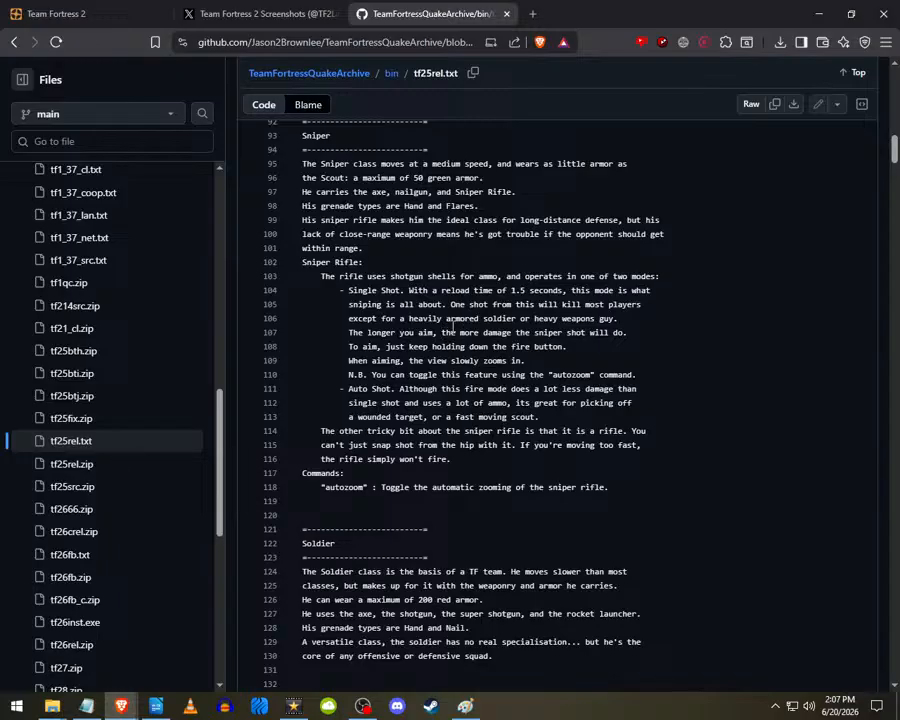
{"action": "left_click_drag", "start_coordinate": [409, 320], "coordinate": [622, 332]}
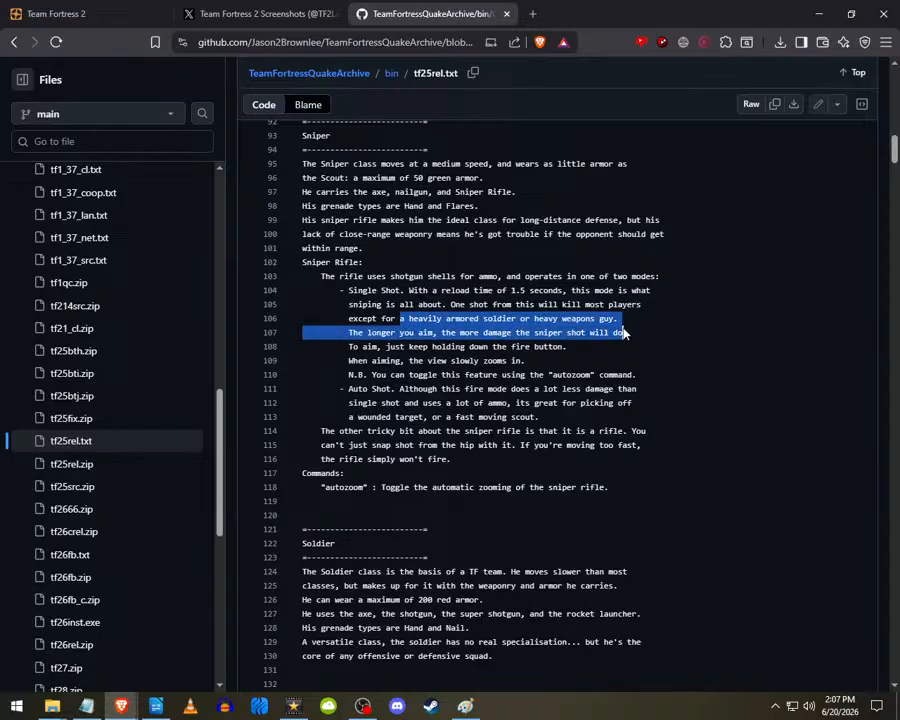
{"action": "left_click", "coordinate": [598, 332]}
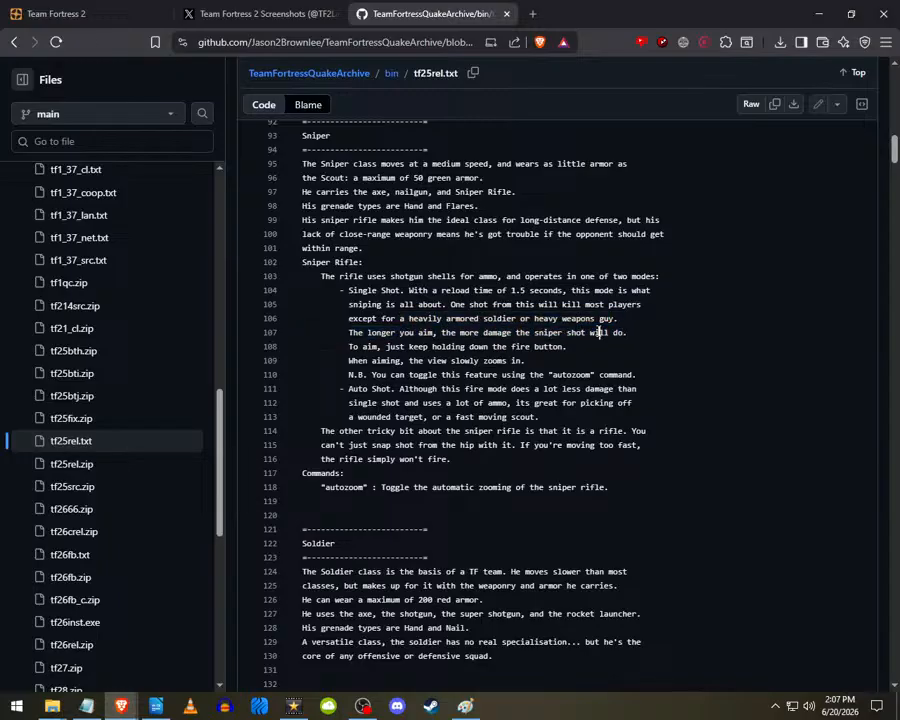
- Open the downloaded tf1_37_src.txt from the Downloads folder in a maximized Notepad window
{"action": "left_click", "coordinate": [780, 43]}
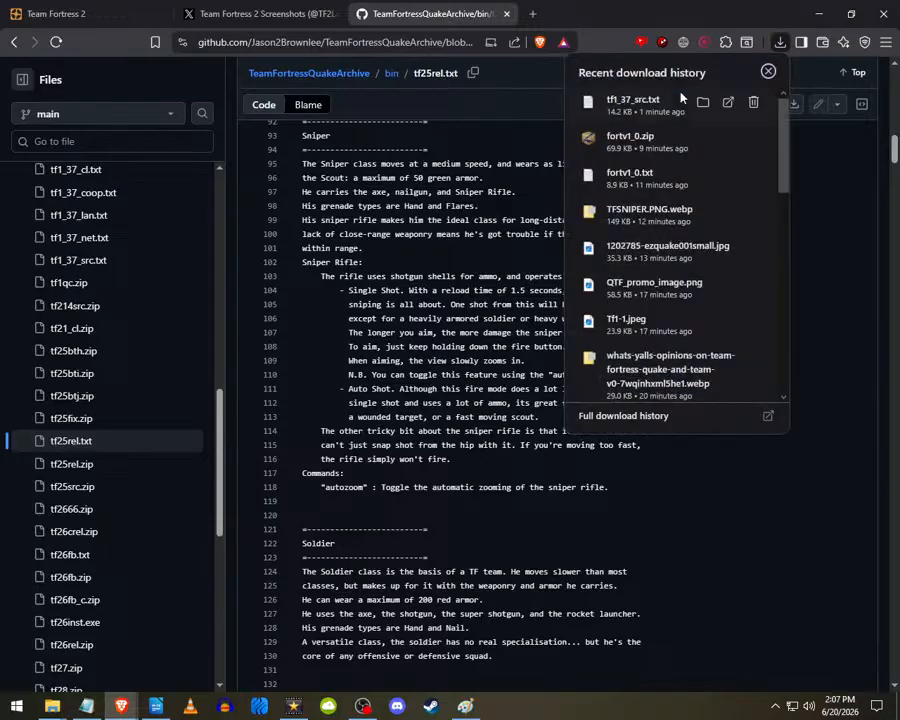
{"action": "left_click", "coordinate": [703, 102]}
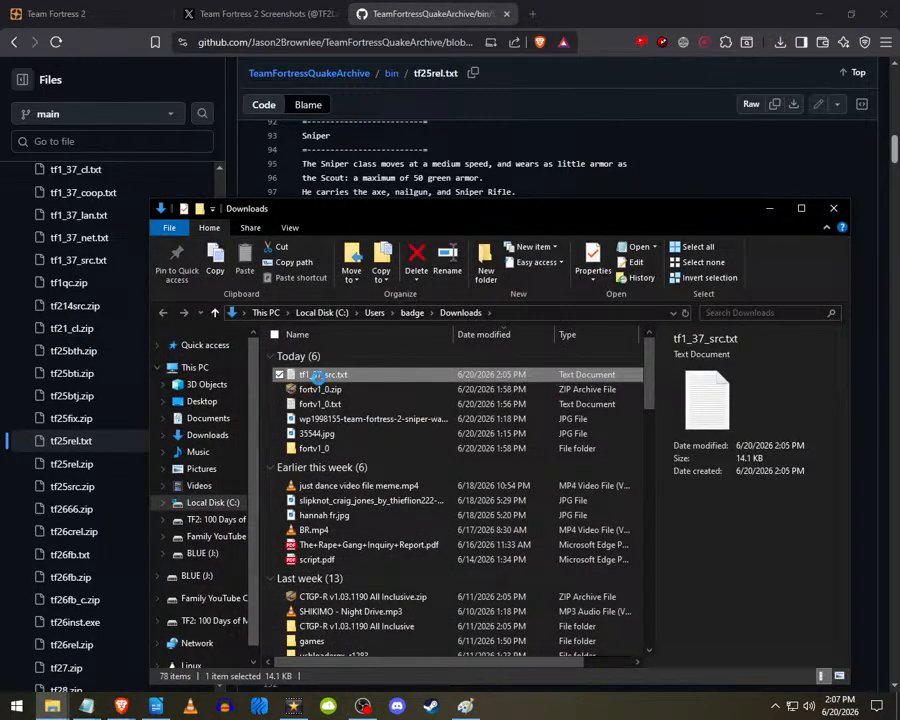
{"action": "double_click", "coordinate": [321, 377]}
{"action": "scroll", "coordinate": [236, 408], "scroll_direction": "down", "scroll_amount": 10}
{"action": "left_click", "coordinate": [629, 100]}
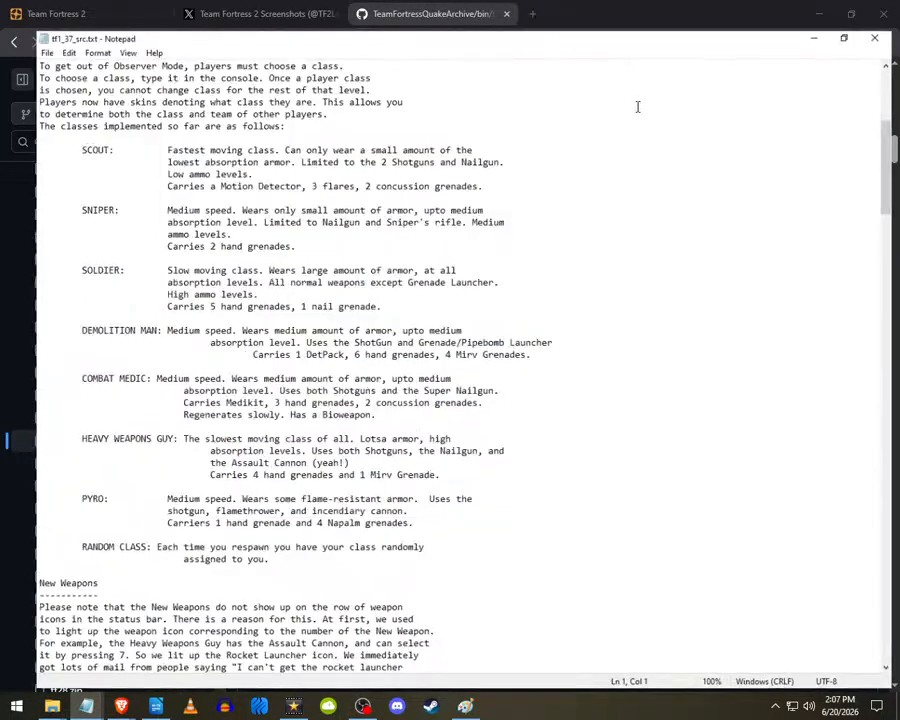
- Check which armored classes the Sniper Rifle's single shot entry in tf1_37_src.txt excepts, and return to the browser
{"action": "scroll", "coordinate": [259, 402], "scroll_direction": "down", "scroll_amount": 20}
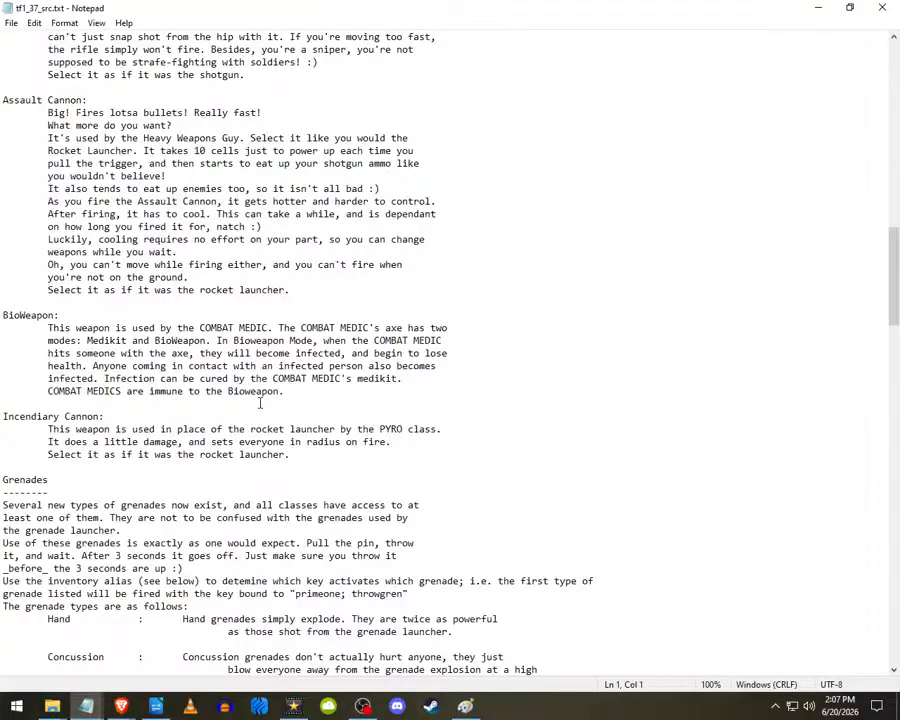
{"action": "scroll", "coordinate": [259, 402], "scroll_direction": "up", "scroll_amount": 5}
{"action": "scroll", "coordinate": [259, 402], "scroll_direction": "up", "scroll_amount": 2}
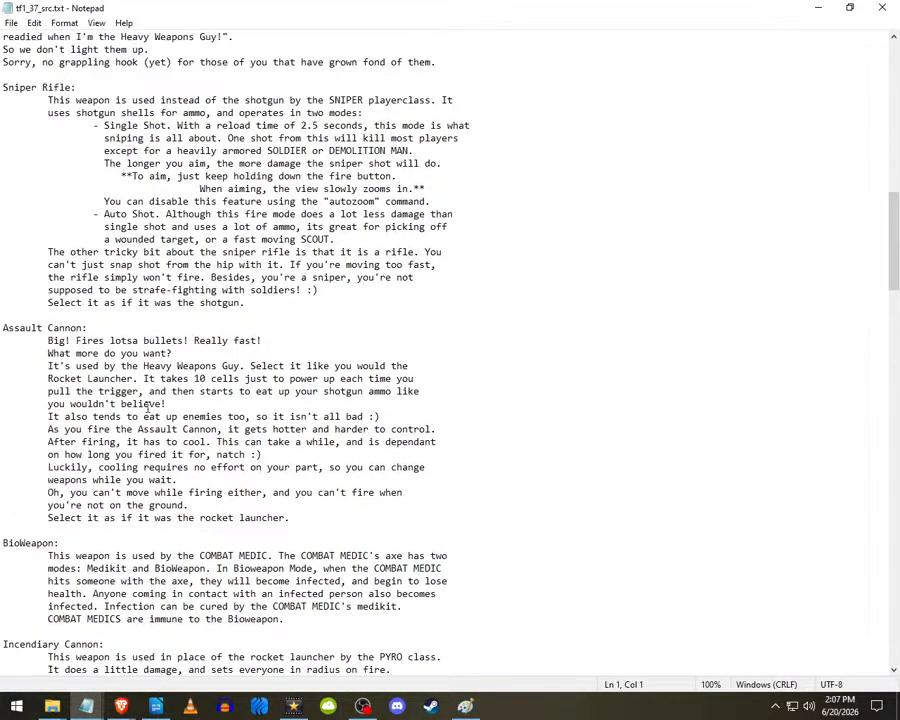
{"action": "left_click_drag", "start_coordinate": [280, 186], "coordinate": [393, 188]}
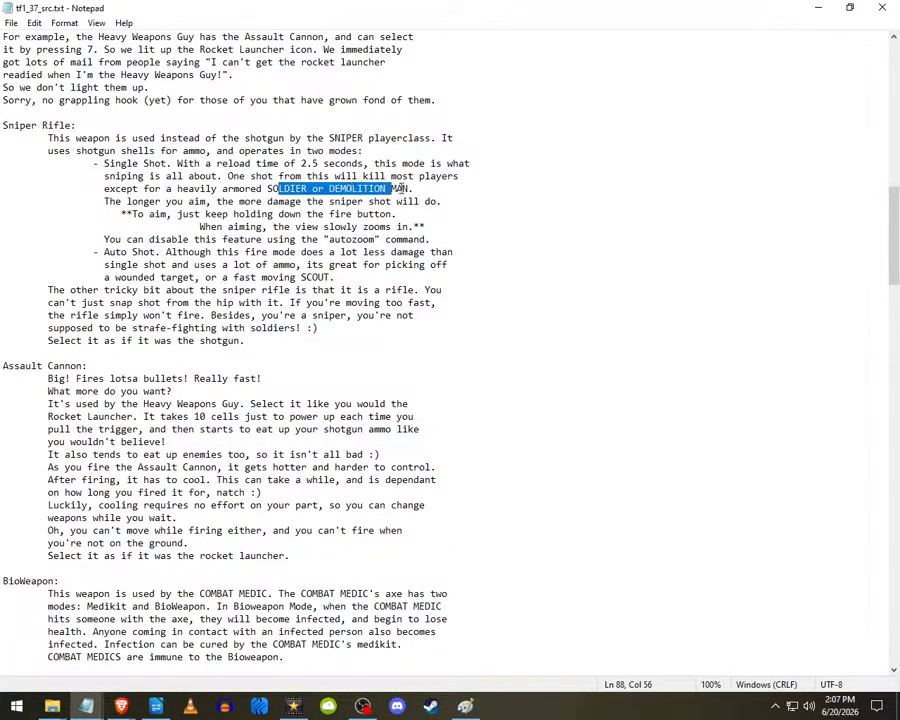
{"action": "left_click", "coordinate": [401, 188]}
{"action": "left_click", "coordinate": [820, 7]}
{"action": "left_click", "coordinate": [424, 78]}
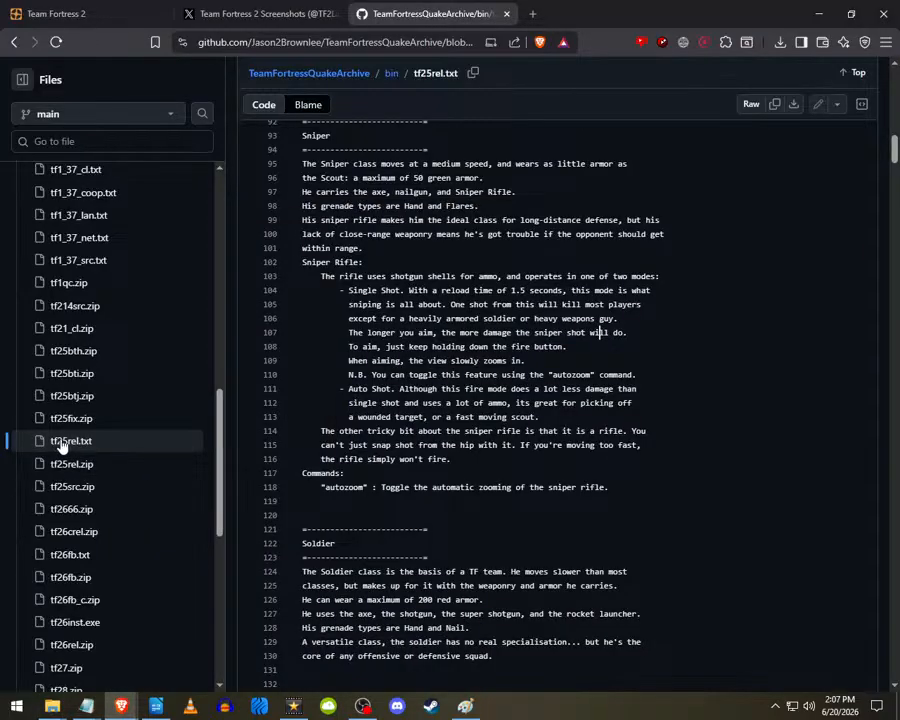
- Look through the remaining archive files, opening tf_29src.txt and tf26fb.txt to check for sniper rifle information
{"action": "scroll", "coordinate": [60, 446], "scroll_direction": "down", "scroll_amount": 4}
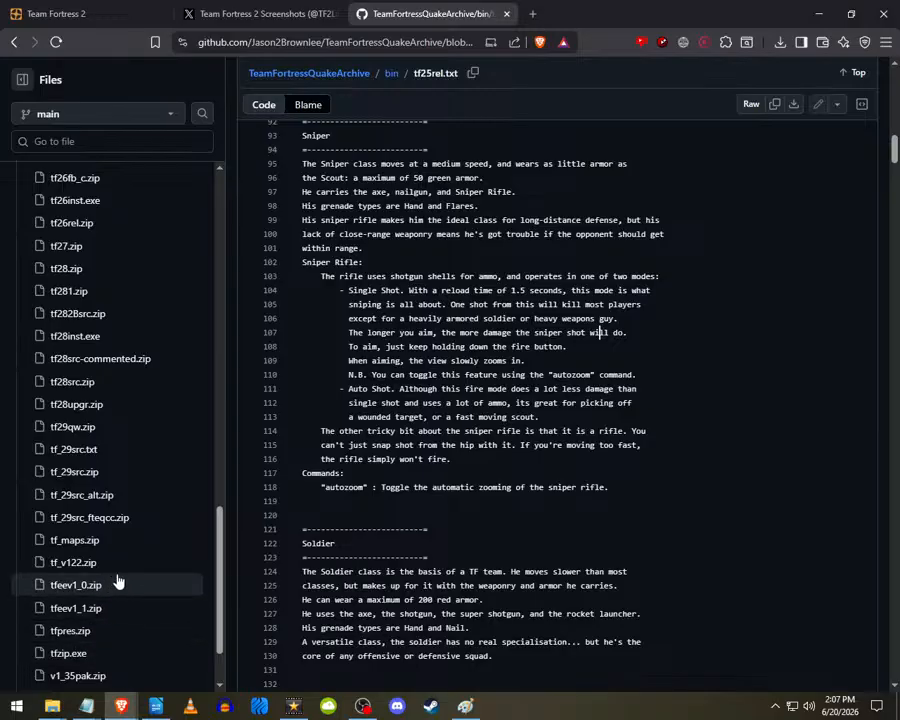
{"action": "scroll", "coordinate": [118, 575], "scroll_direction": "down", "scroll_amount": 2}
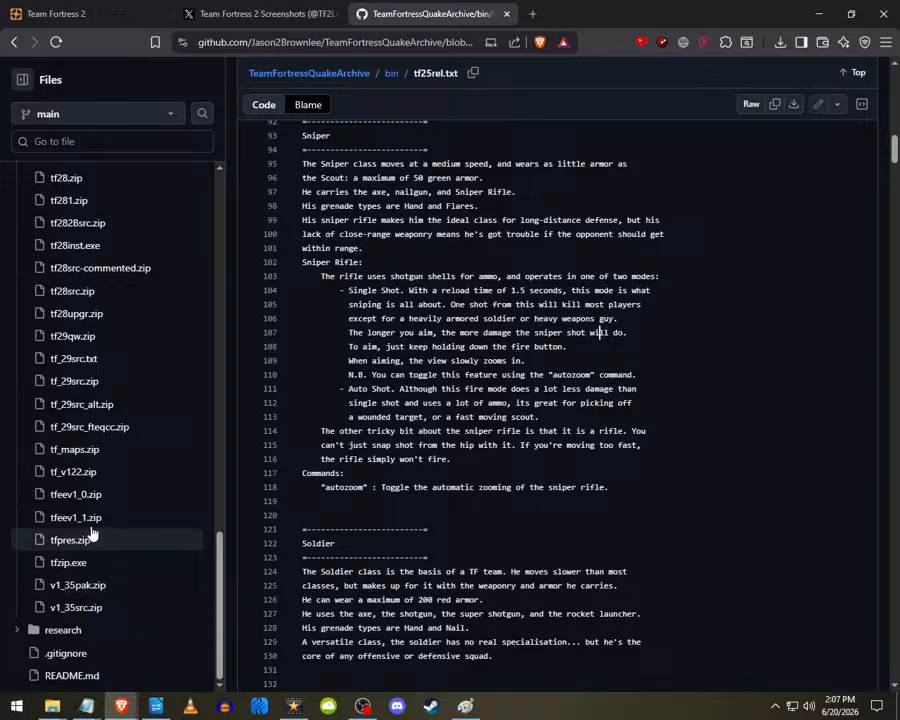
{"action": "left_click", "coordinate": [100, 362]}
{"action": "scroll", "coordinate": [486, 236], "scroll_direction": "down", "scroll_amount": 2}
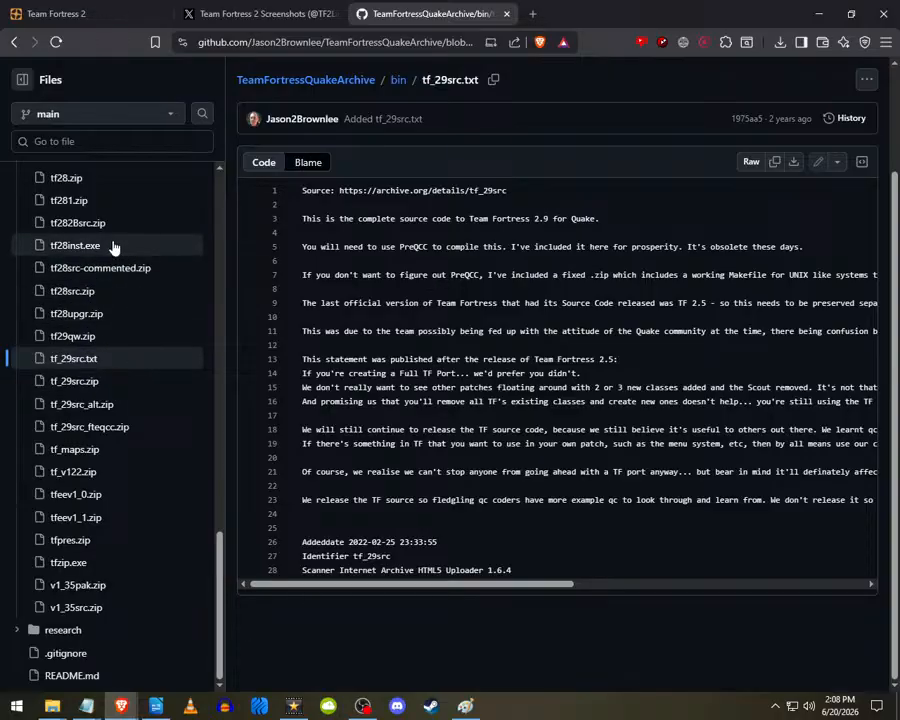
{"action": "scroll", "coordinate": [100, 385], "scroll_direction": "up", "scroll_amount": 2}
{"action": "scroll", "coordinate": [100, 386], "scroll_direction": "up", "scroll_amount": 1}
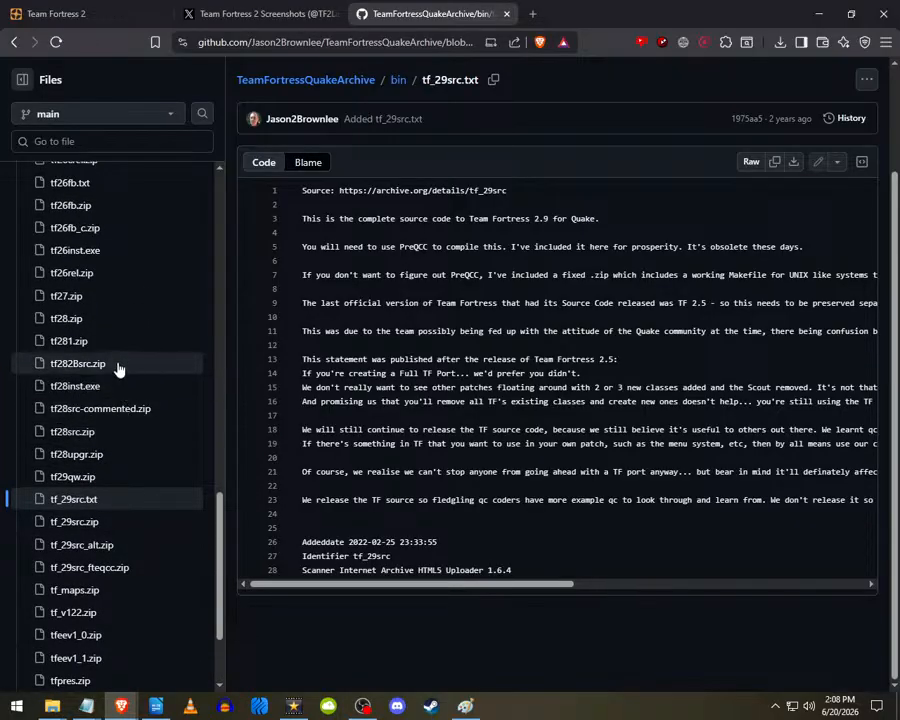
{"action": "scroll", "coordinate": [117, 369], "scroll_direction": "up", "scroll_amount": 3}
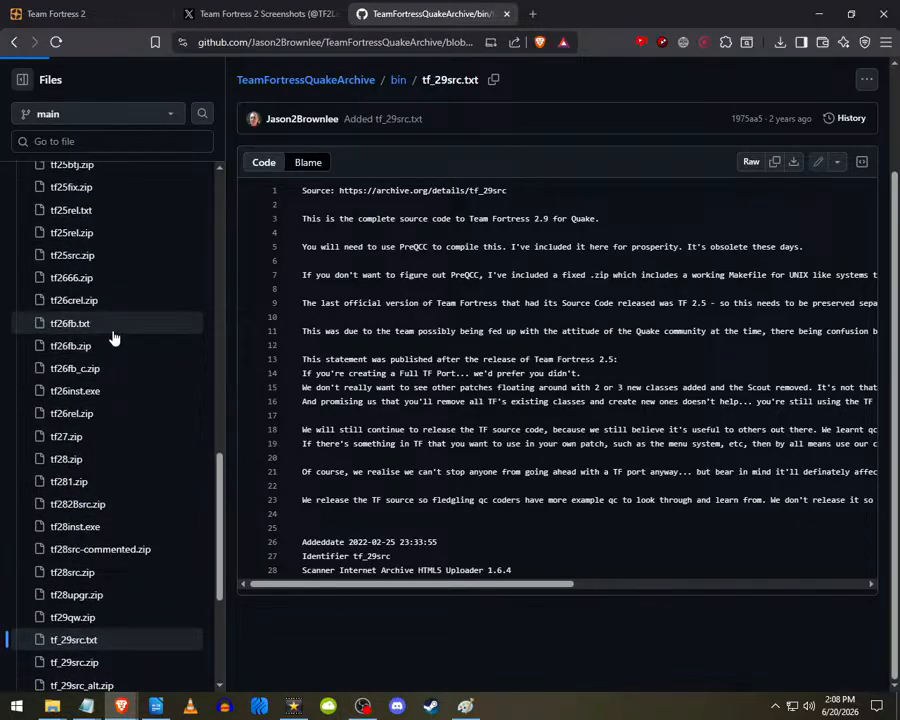
{"action": "left_click", "coordinate": [113, 332]}
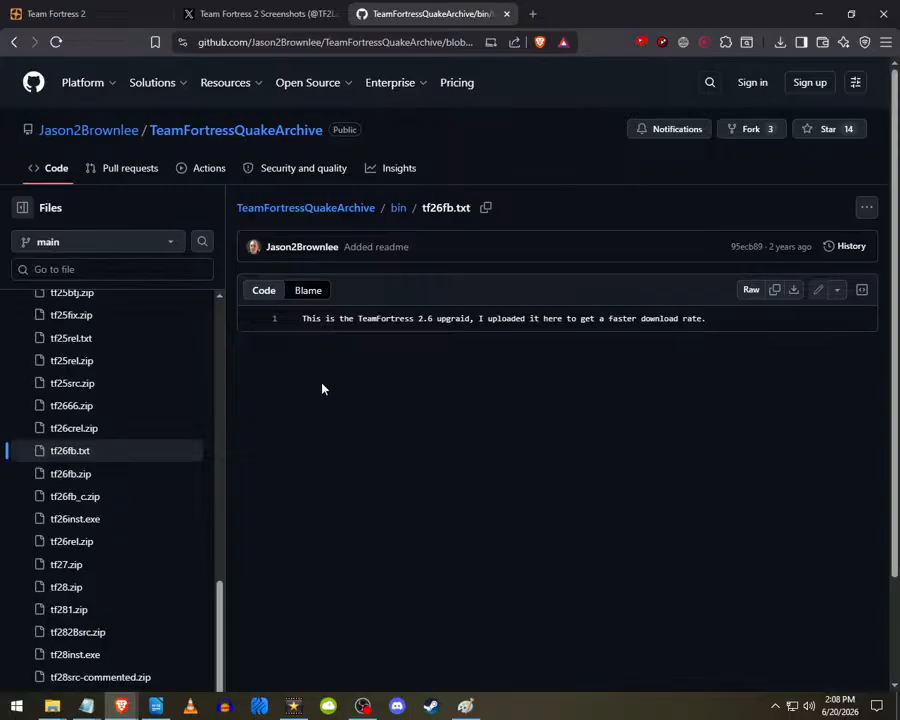
- Reopen tf25rel.txt, review its Sniper Rifle entry, download the file and show it in the Downloads folder
{"action": "left_click", "coordinate": [108, 341]}
{"action": "scroll", "coordinate": [112, 296], "scroll_direction": "up", "scroll_amount": 1}
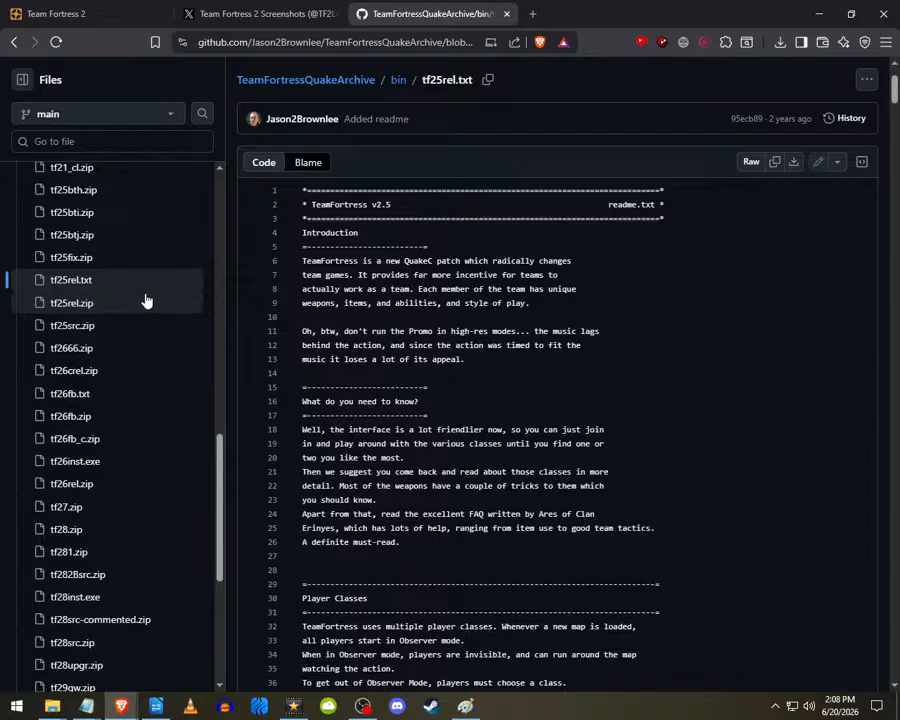
{"action": "scroll", "coordinate": [400, 428], "scroll_direction": "down", "scroll_amount": 10}
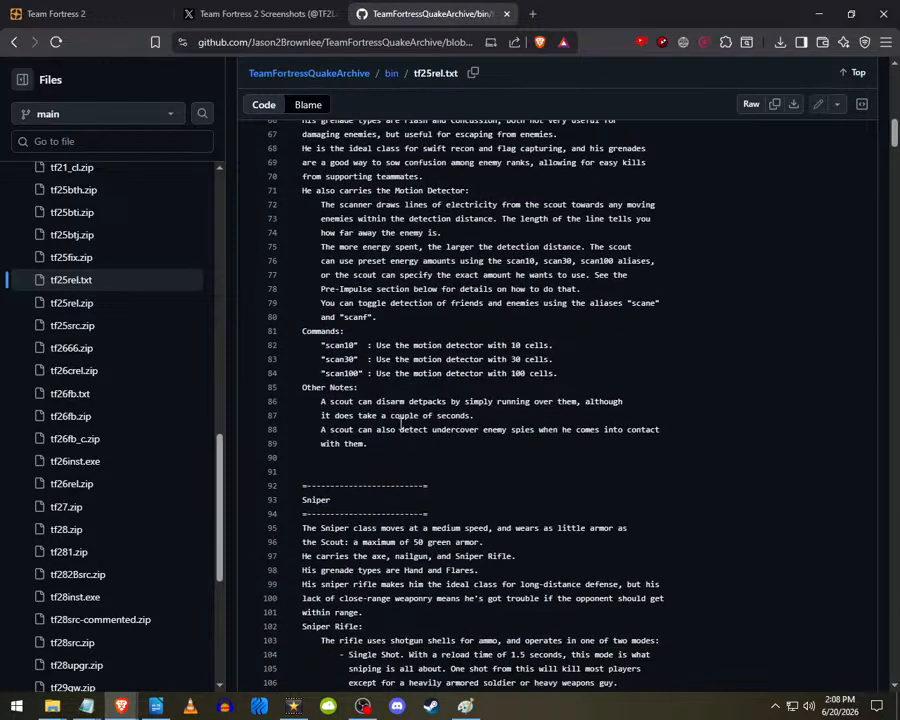
{"action": "scroll", "coordinate": [400, 428], "scroll_direction": "down", "scroll_amount": 4}
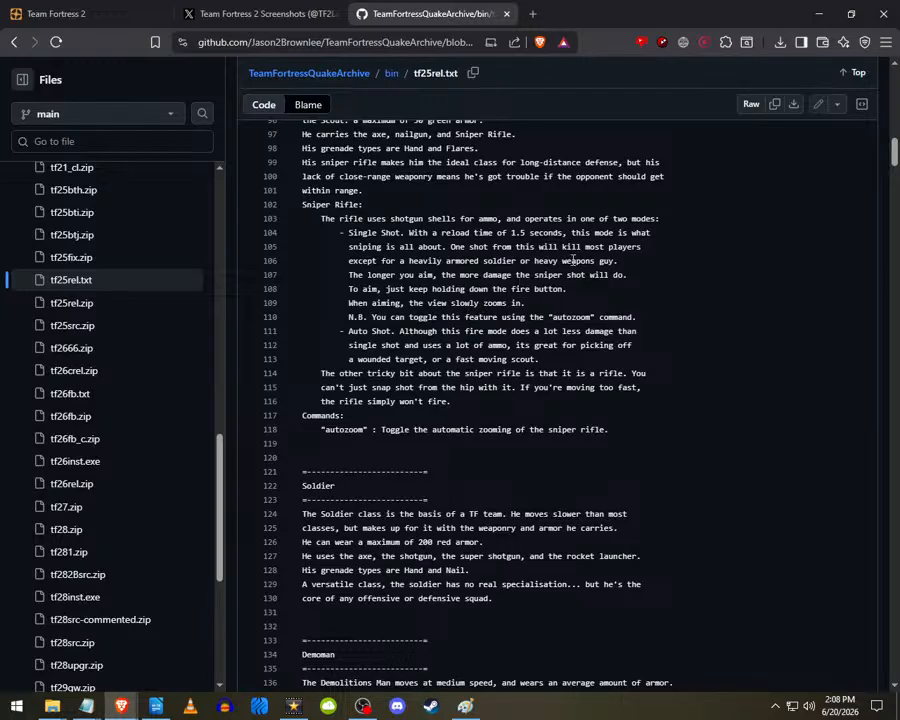
{"action": "left_click", "coordinate": [794, 104]}
{"action": "left_click", "coordinate": [555, 356]}
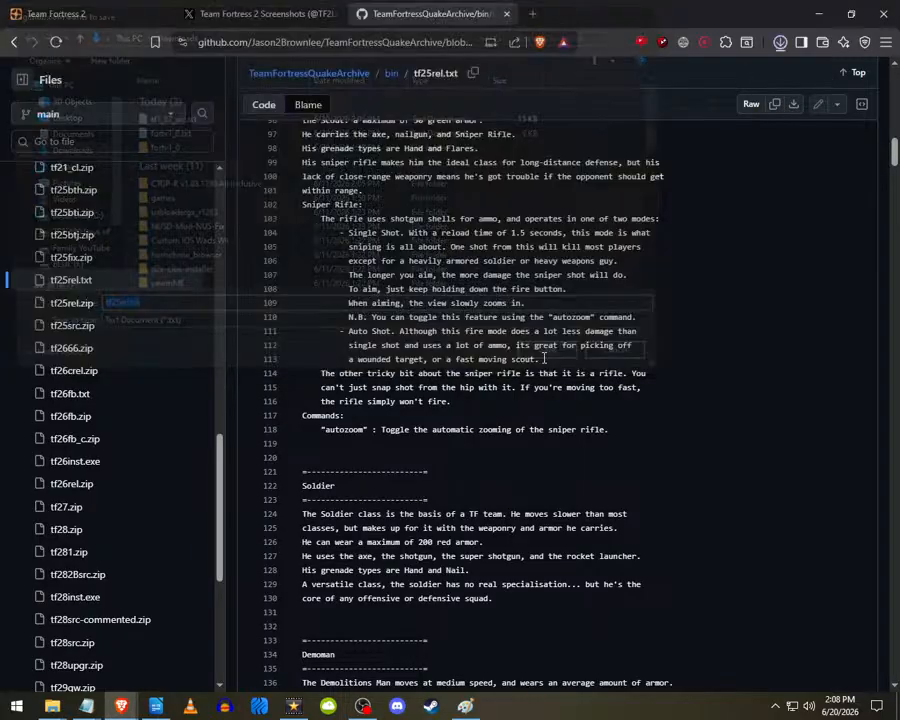
{"action": "left_click", "coordinate": [712, 76]}
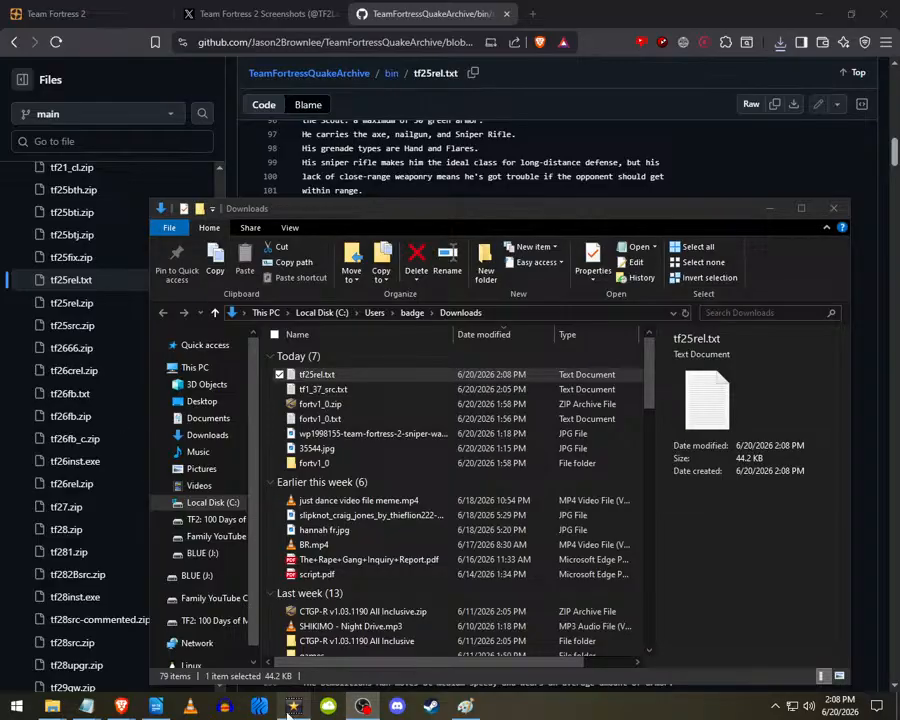
- Switch to VideoPad, look over the open windows, and close the WEAPONS.QC Notepad window
{"action": "left_click", "coordinate": [291, 708]}
{"action": "mouse_move", "coordinate": [86, 706]}
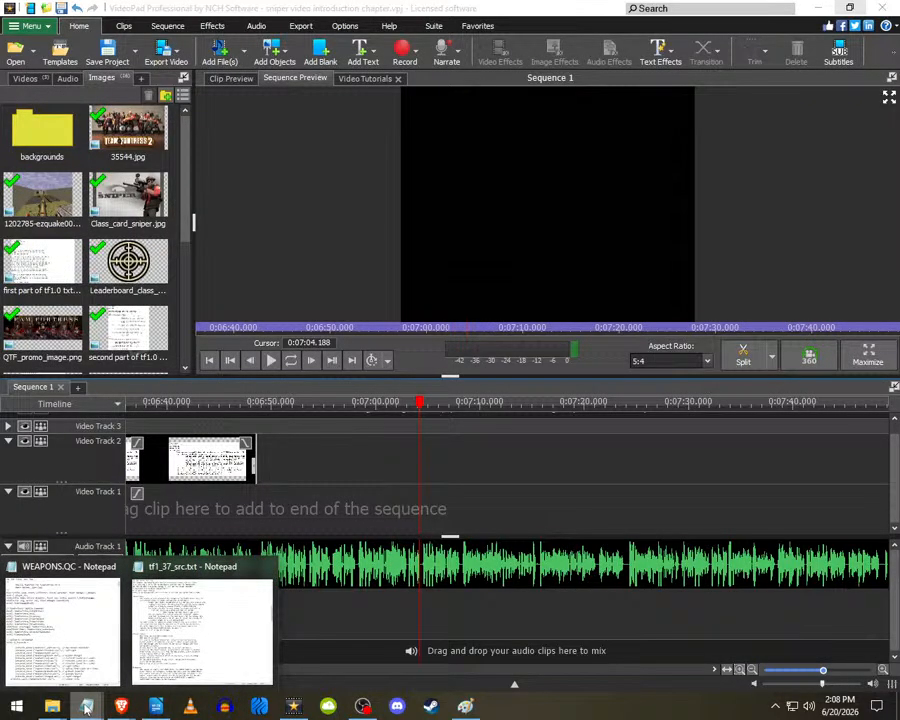
{"action": "mouse_move", "coordinate": [52, 706]}
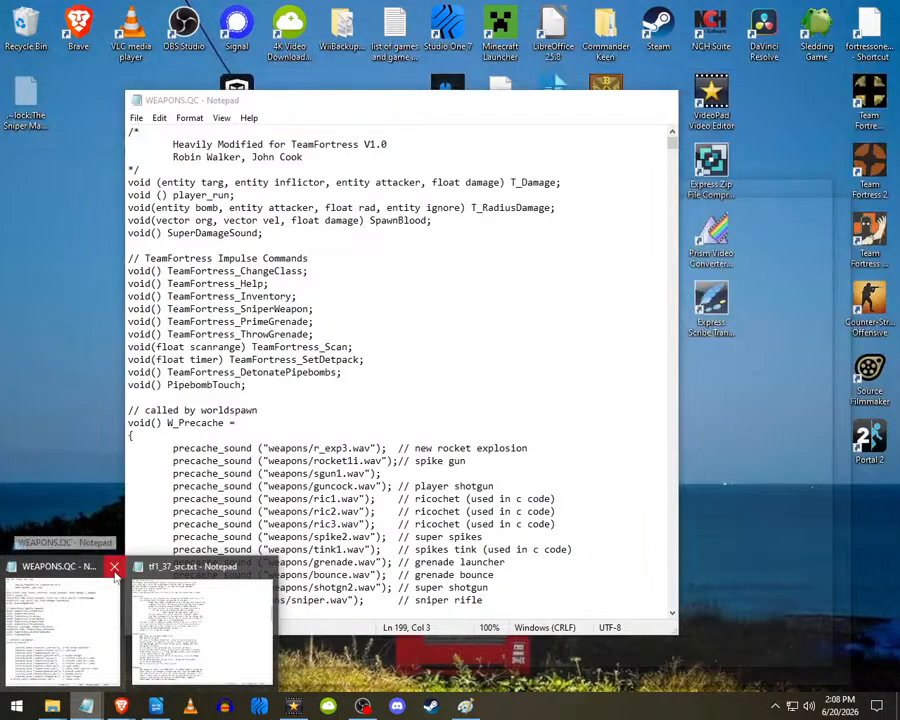
{"action": "left_click", "coordinate": [114, 568]}
- Bring up tf1_37_src.txt in Notepad, enlarge its text to 140% and put the Sniper Rifle heading first in view
{"action": "left_click", "coordinate": [87, 706]}
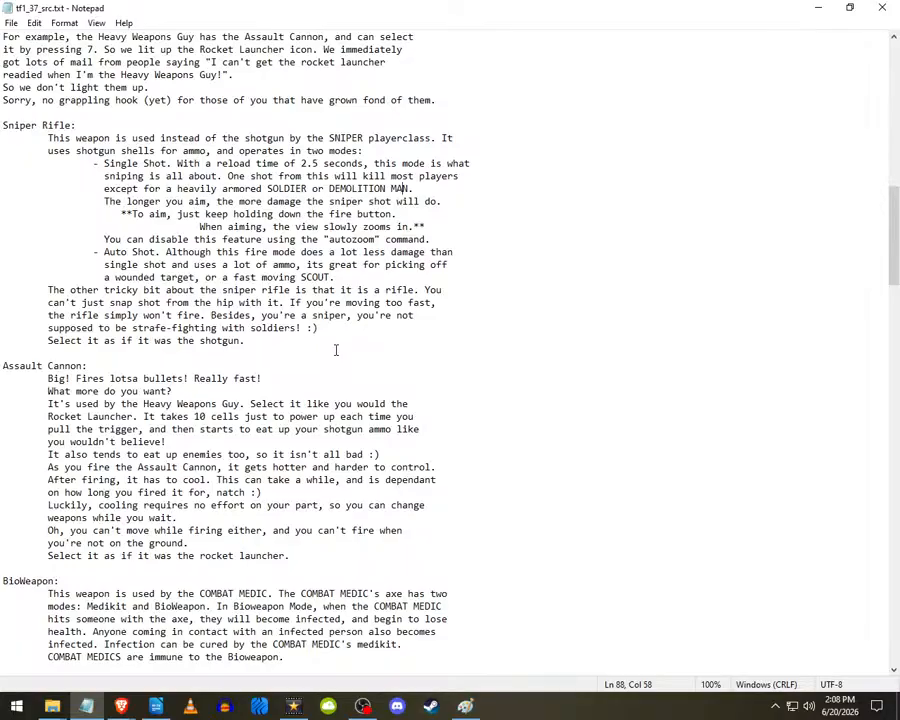
{"action": "scroll", "coordinate": [42, 302], "scroll_direction": "up", "scroll_amount": 3, "text": "ctrl"}
{"action": "scroll", "coordinate": [41, 302], "scroll_direction": "up", "scroll_amount": 1, "text": "ctrl"}
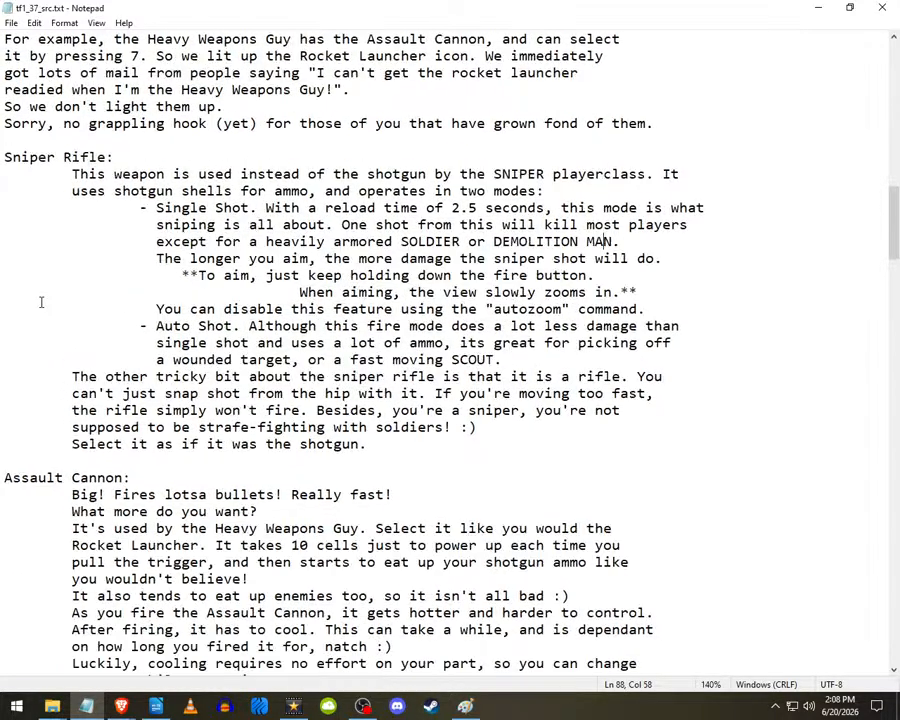
{"action": "scroll", "coordinate": [42, 302], "scroll_direction": "down", "scroll_amount": 2}
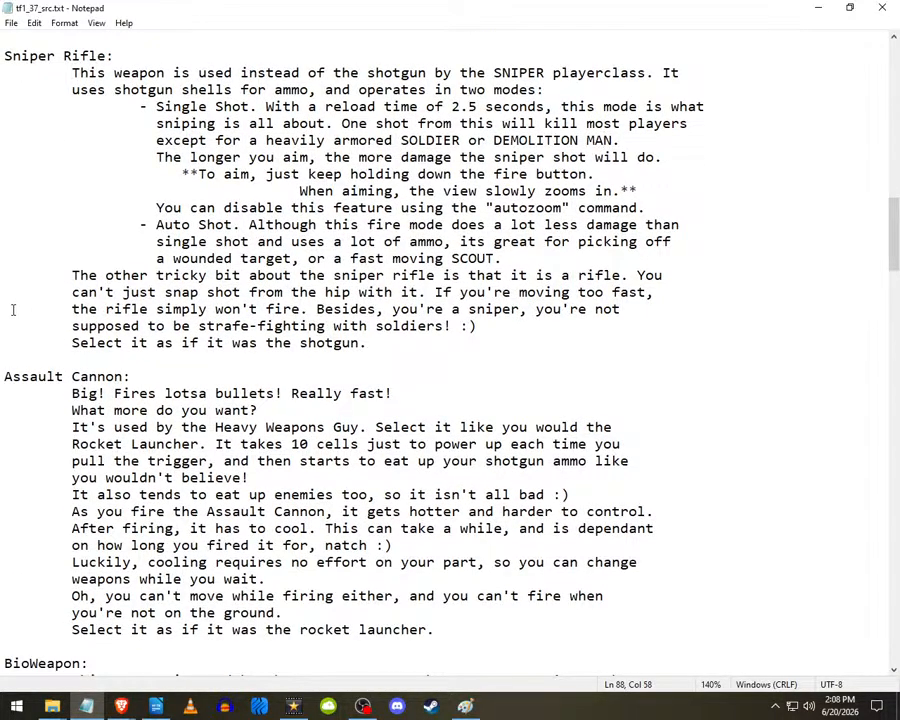
{"action": "mouse_move", "coordinate": [896, 248]}
{"action": "left_mouse_down"}
{"action": "mouse_move", "coordinate": [896, 256]}
{"action": "mouse_move", "coordinate": [895, 241]}
{"action": "left_mouse_up"}
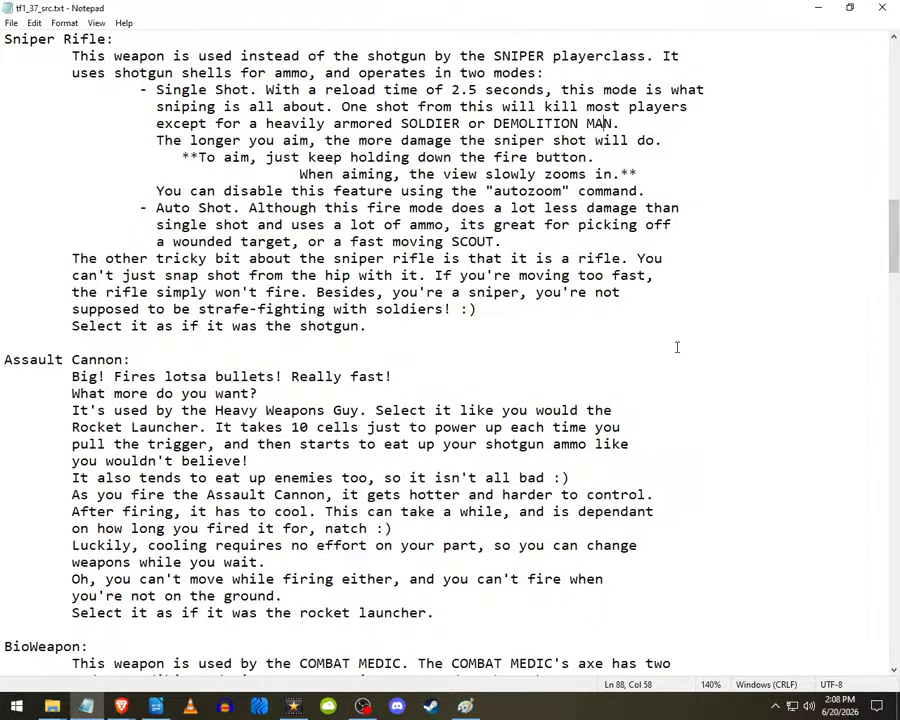
- Switch to Paint with a capture of the Notepad window and crop it to the Sniper Rifle entry, about 1018 × 493 px
{"action": "left_click", "coordinate": [466, 704]}
{"action": "left_click", "coordinate": [90, 52]}
{"action": "left_click_drag", "start_coordinate": [5, 102], "coordinate": [721, 449]}
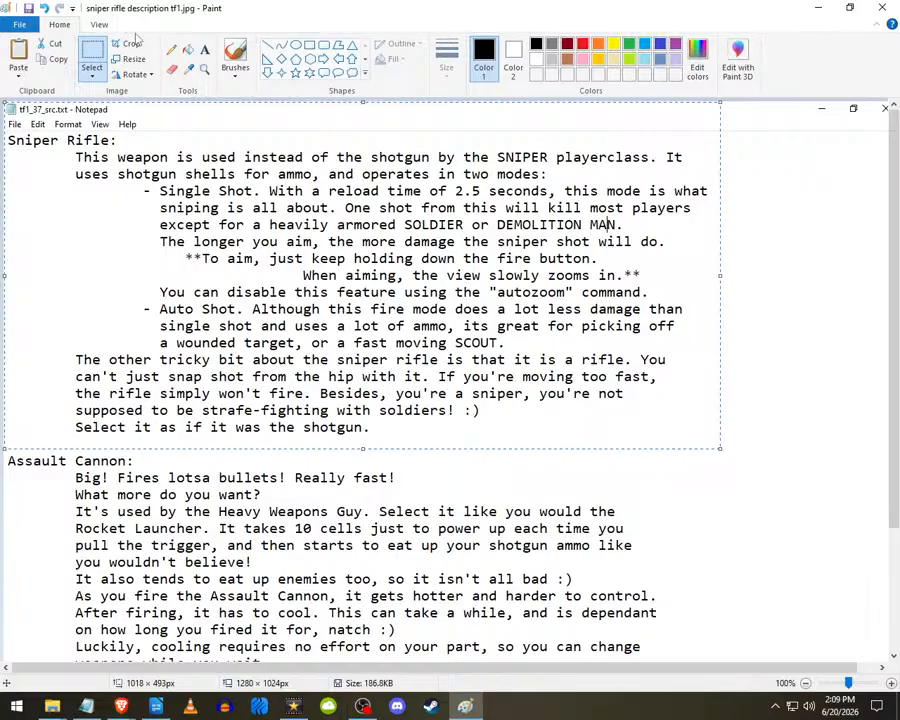
{"action": "left_click", "coordinate": [131, 43]}
- Save the cropped capture as a JPEG picture named sniper rifle description tf1_37.jpg in the Pictures folder
{"action": "left_click", "coordinate": [19, 24]}
{"action": "mouse_move", "coordinate": [120, 138]}
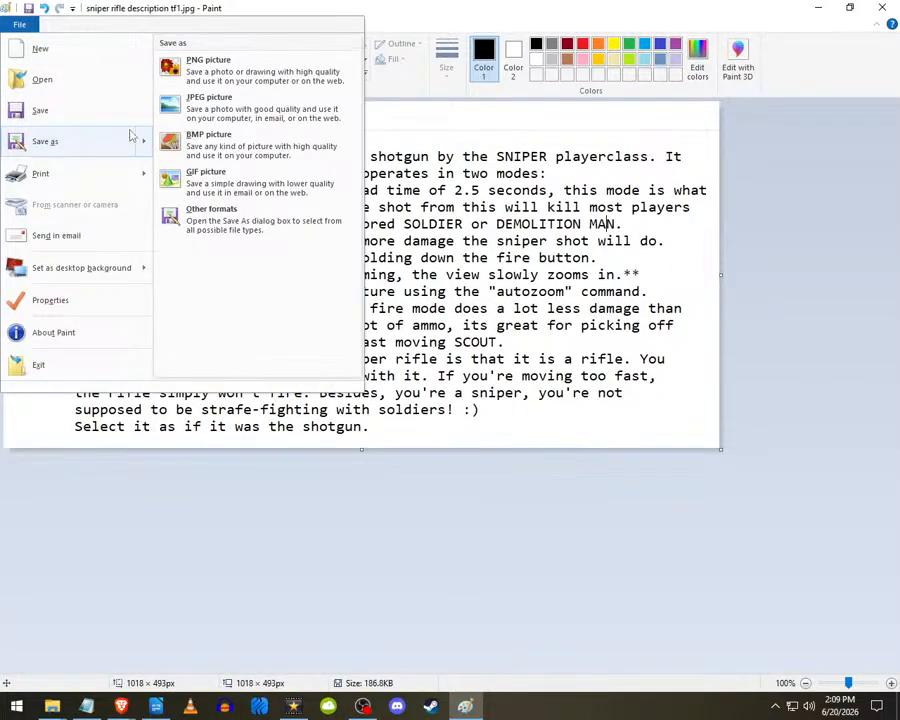
{"action": "left_click", "coordinate": [225, 118]}
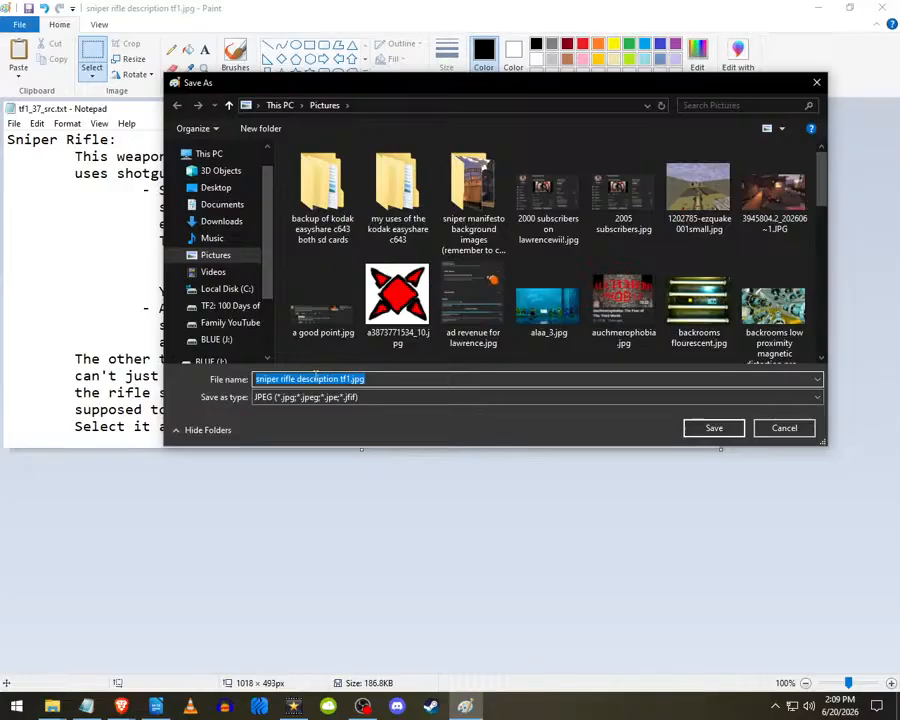
{"action": "left_click", "coordinate": [346, 379]}
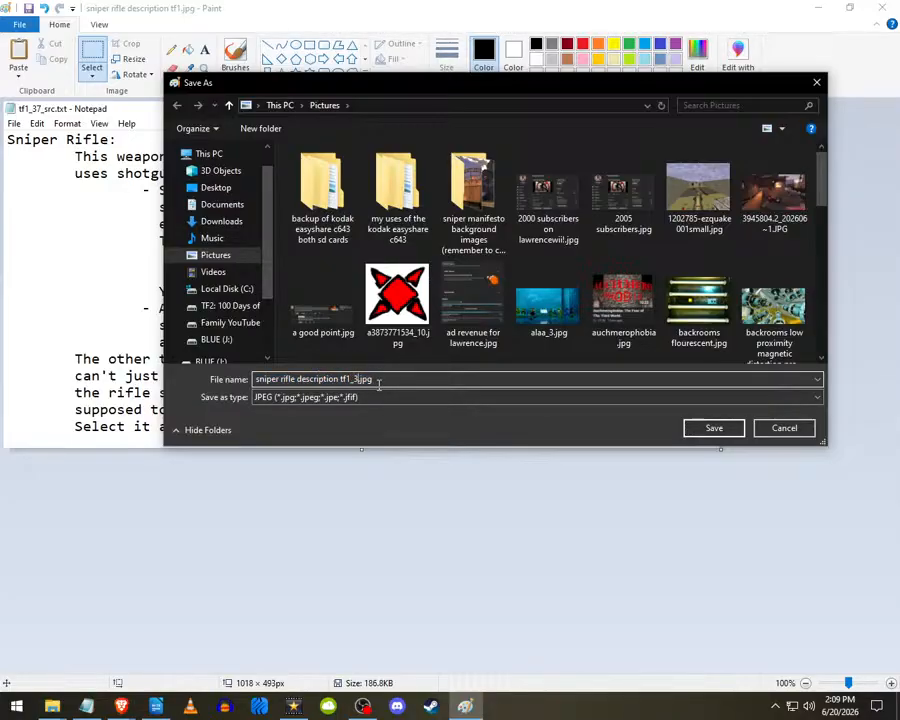
{"action": "type", "text": "_37"}
{"action": "key", "text": "Return"}
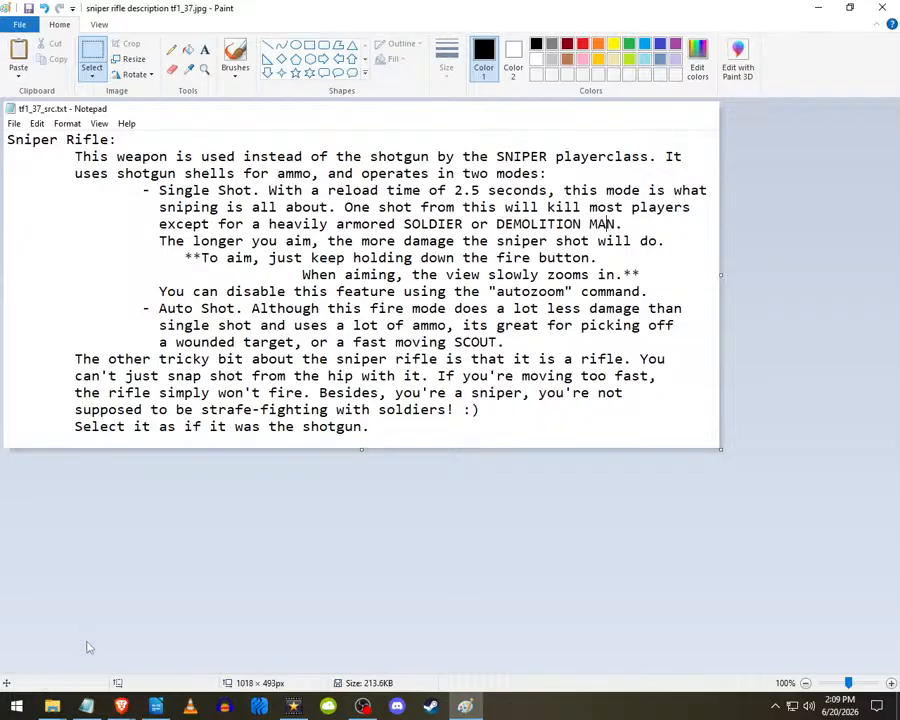
- Close the SOURCE folder window and open tf25rel.txt from Downloads in a maximized Notepad window
{"action": "mouse_move", "coordinate": [55, 700]}
{"action": "left_click", "coordinate": [220, 633]}
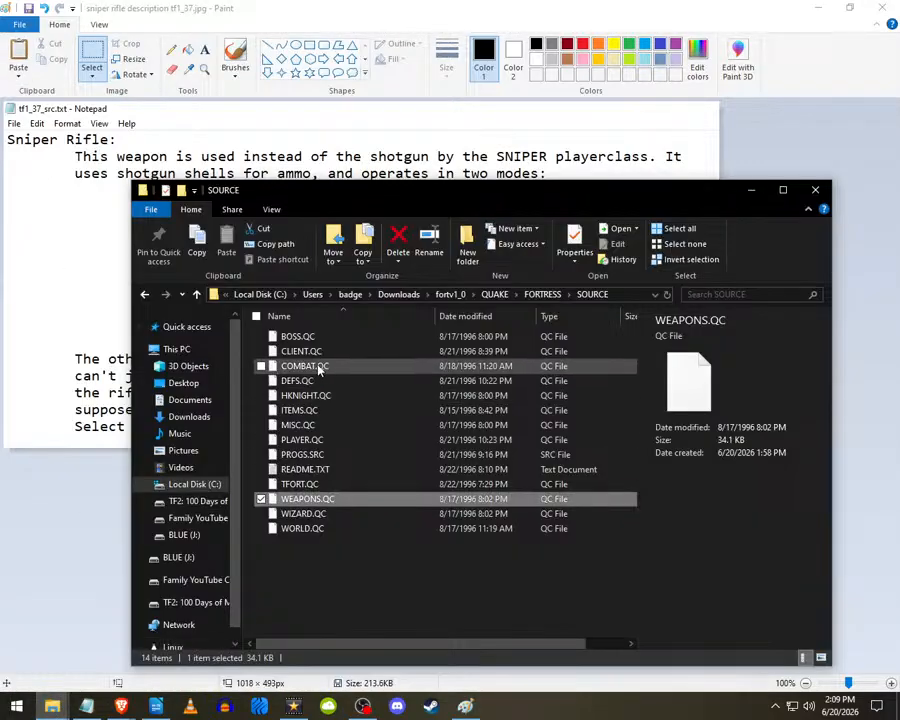
{"action": "left_click", "coordinate": [815, 190]}
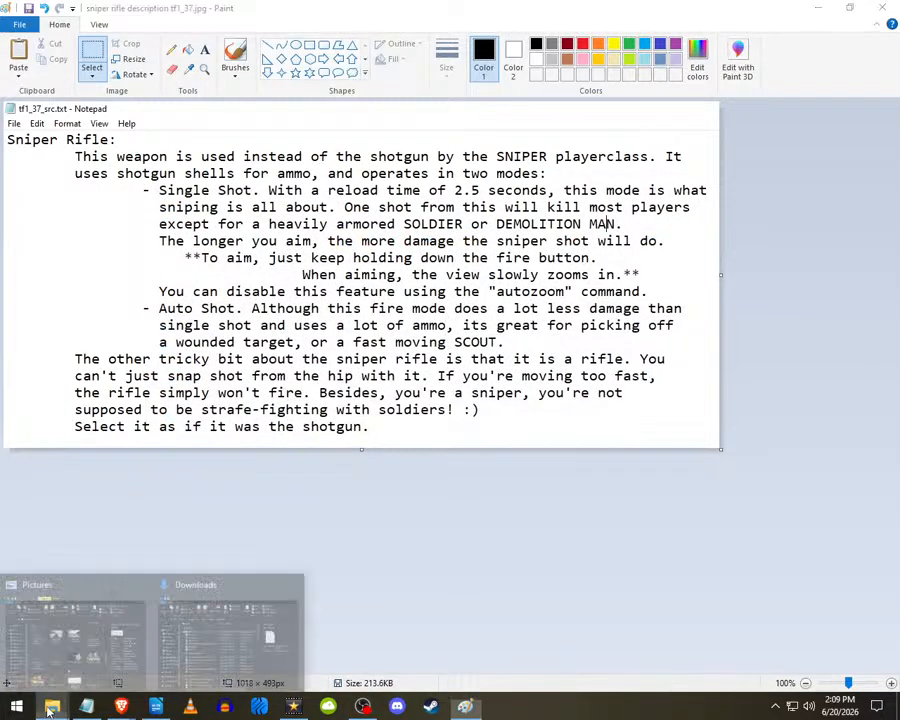
{"action": "left_click", "coordinate": [48, 711]}
{"action": "left_click", "coordinate": [223, 652]}
{"action": "double_click", "coordinate": [336, 377]}
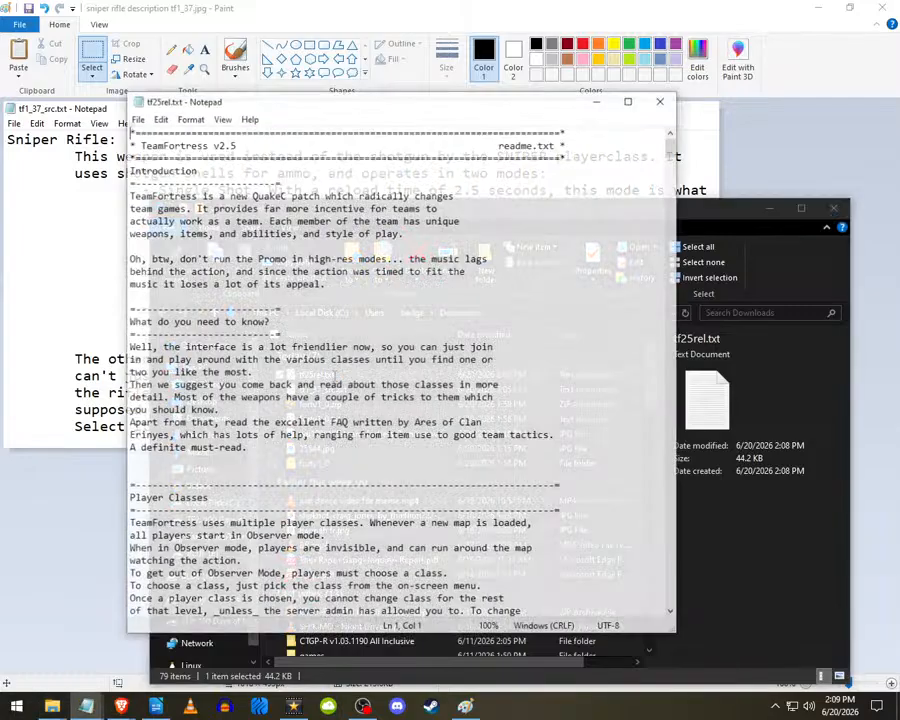
{"action": "left_click", "coordinate": [629, 100]}
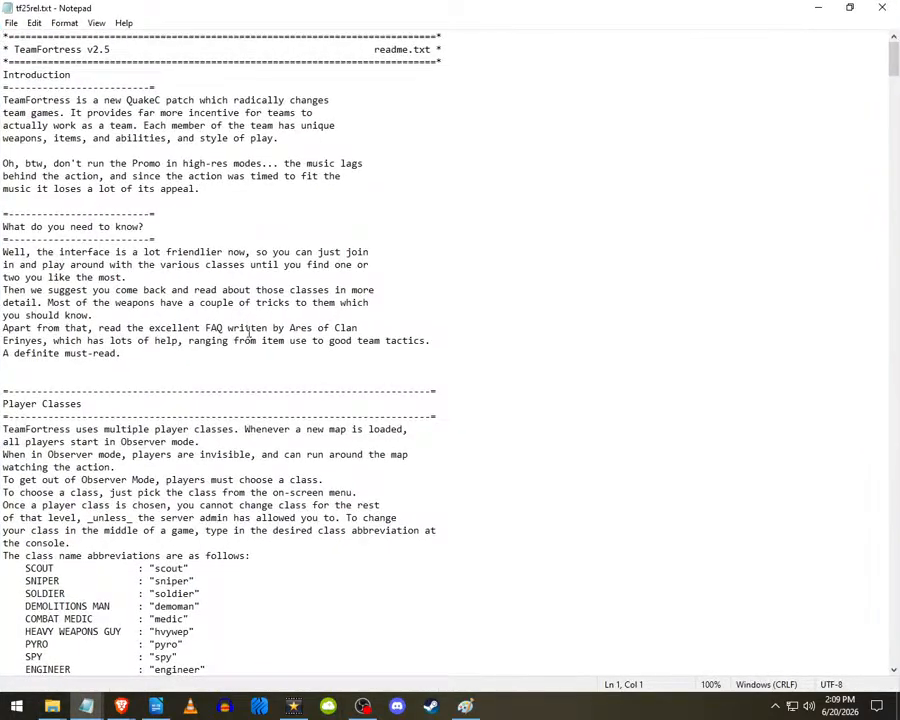
- Enlarge the tf25rel.txt text to 140% and put the Sniper section first in view
{"action": "scroll", "coordinate": [249, 335], "scroll_direction": "up", "scroll_amount": 3}
{"action": "scroll", "coordinate": [253, 332], "scroll_direction": "up", "scroll_amount": 1}
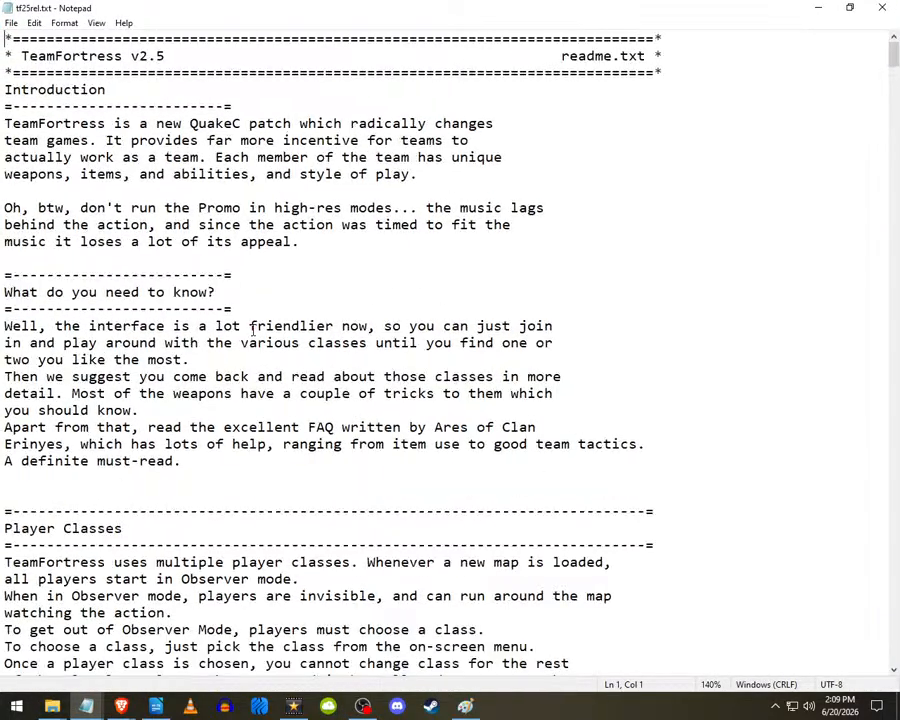
{"action": "scroll", "coordinate": [255, 330], "scroll_direction": "down", "scroll_amount": 20}
{"action": "scroll", "coordinate": [260, 323], "scroll_direction": "down", "scroll_amount": 4}
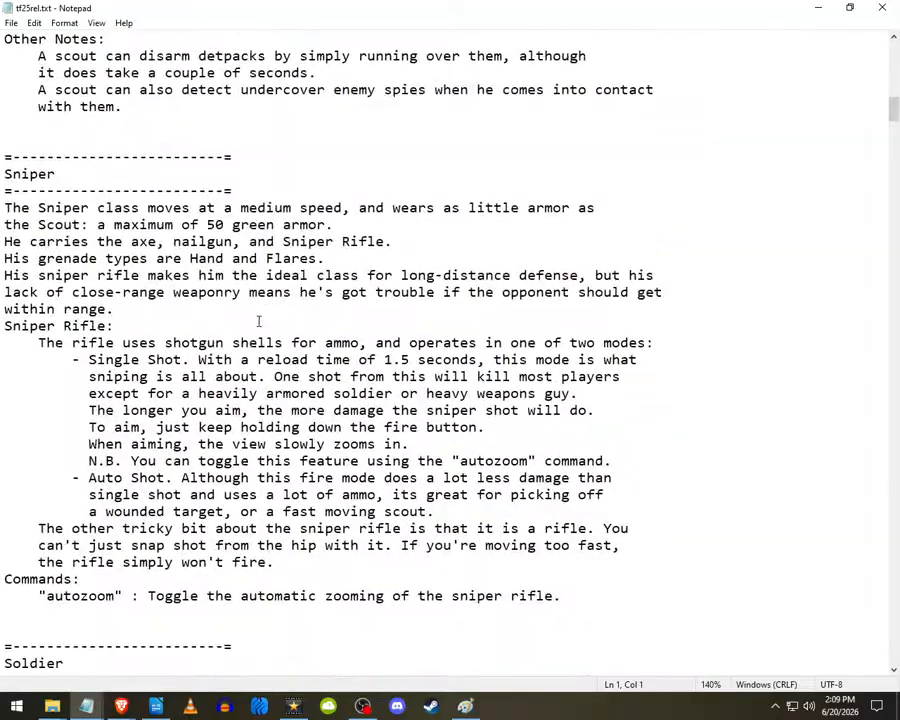
{"action": "scroll", "coordinate": [145, 339], "scroll_direction": "down", "scroll_amount": 2}
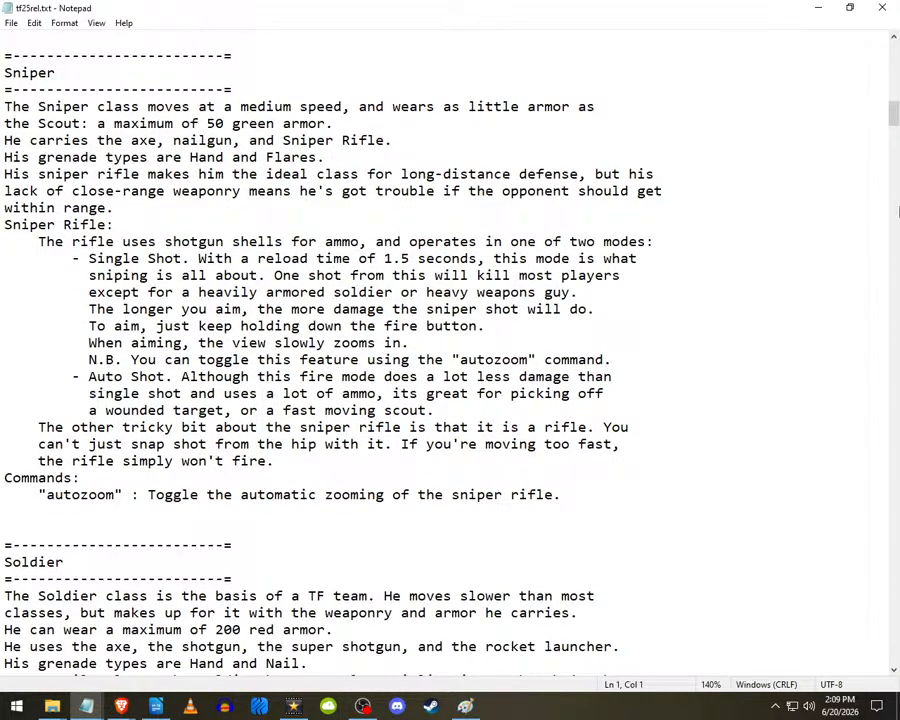
{"action": "left_click", "coordinate": [894, 670]}
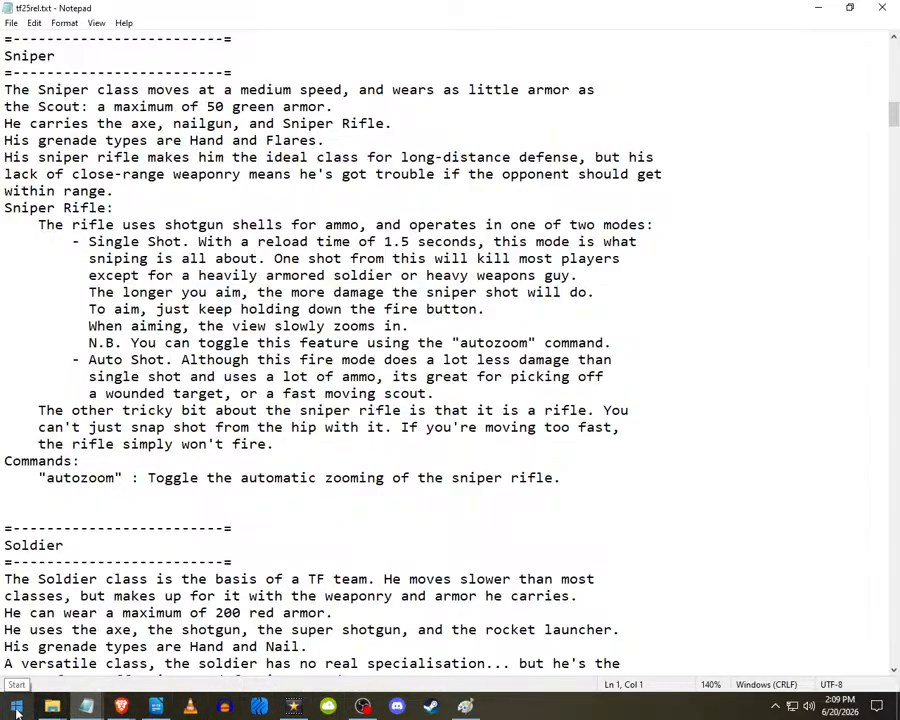
- Switch to Paint, paste a capture of the Notepad window and crop it to the Sniper section, about 958 × 703 px
{"action": "left_click", "coordinate": [464, 709]}
{"action": "key", "text": "ctrl+v"}
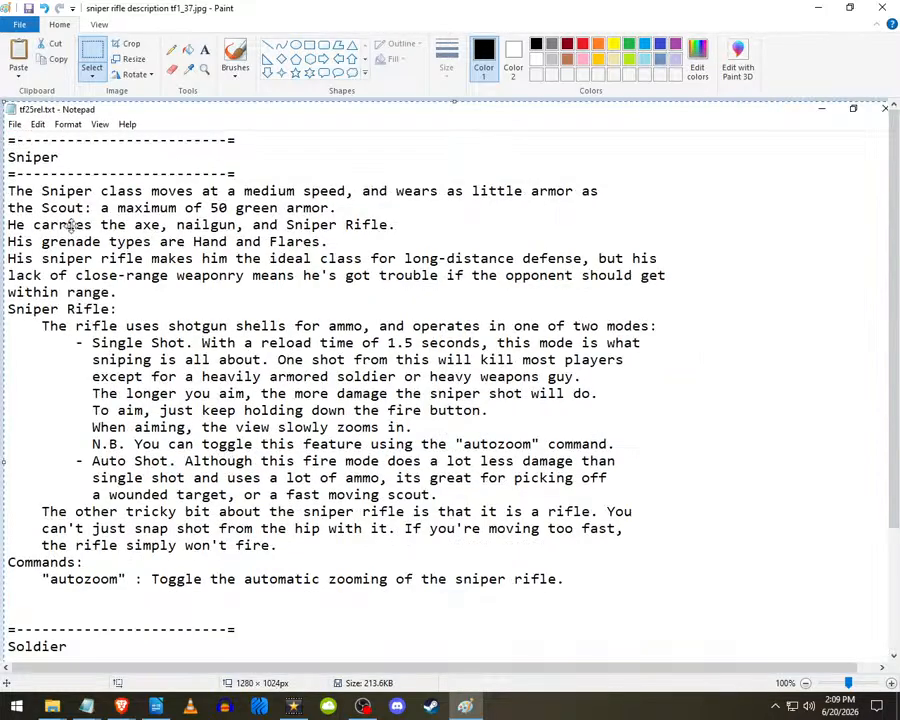
{"action": "left_click", "coordinate": [97, 54]}
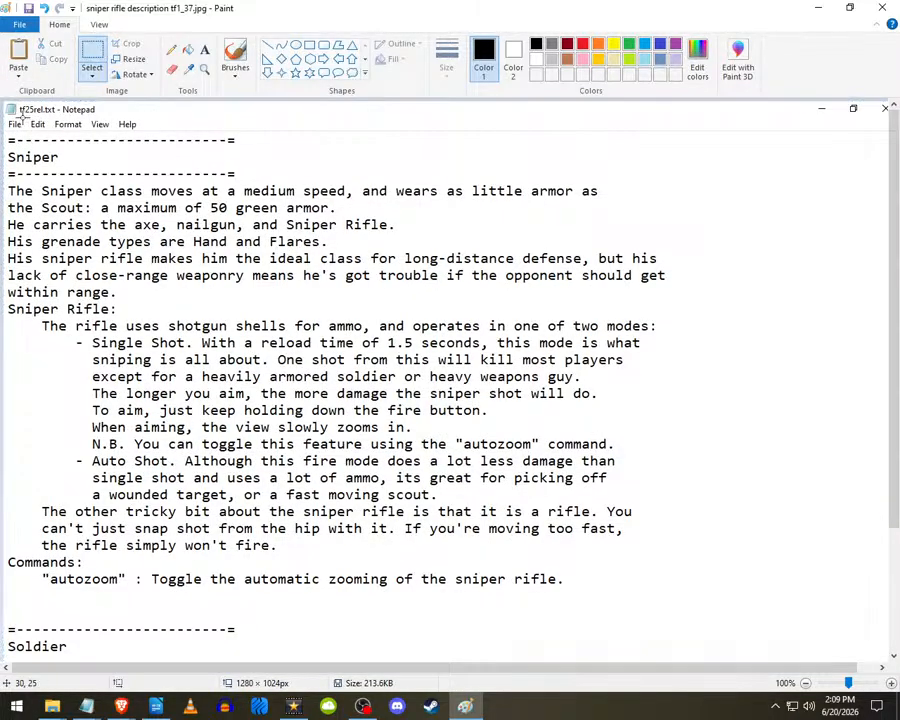
{"action": "mouse_move", "coordinate": [81, 173]}
{"action": "left_mouse_down"}
{"action": "mouse_move", "coordinate": [250, 574]}
{"action": "mouse_move", "coordinate": [585, 620]}
{"action": "mouse_move", "coordinate": [649, 619]}
{"action": "mouse_move", "coordinate": [677, 596]}
{"action": "left_mouse_up"}
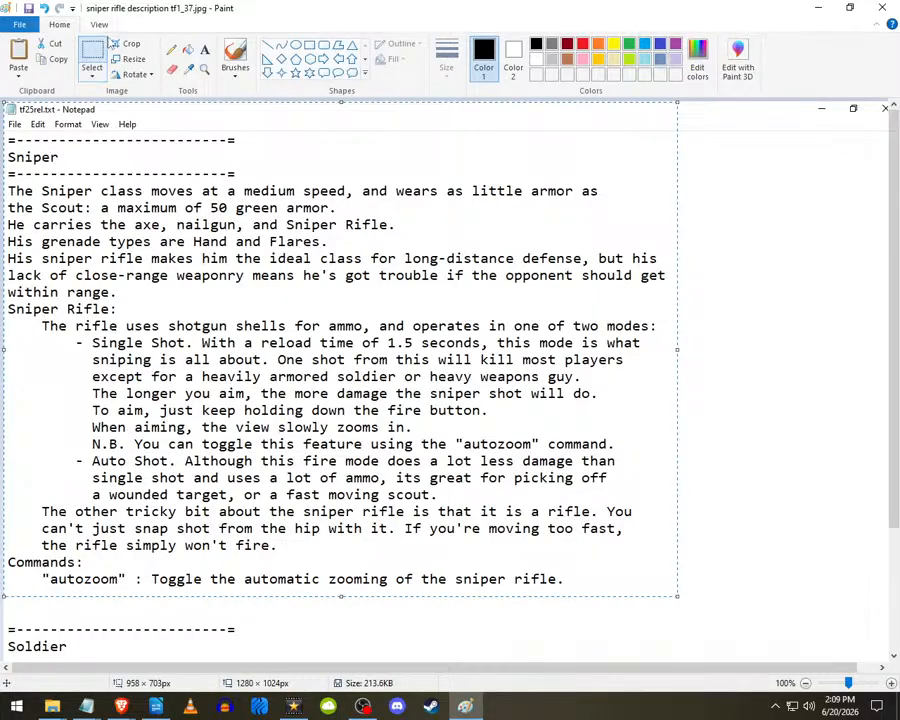
- Save the cropped Sniper section as a JPEG picture named sniper rifle description tf2_5.jpg in Pictures
{"action": "left_click", "coordinate": [19, 24]}
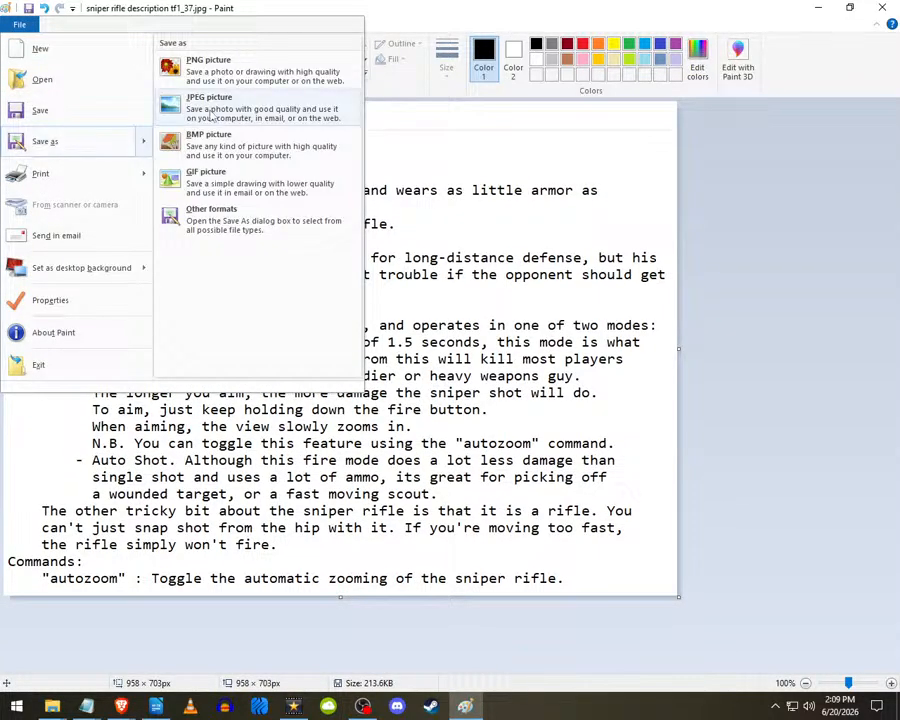
{"action": "left_click", "coordinate": [45, 141]}
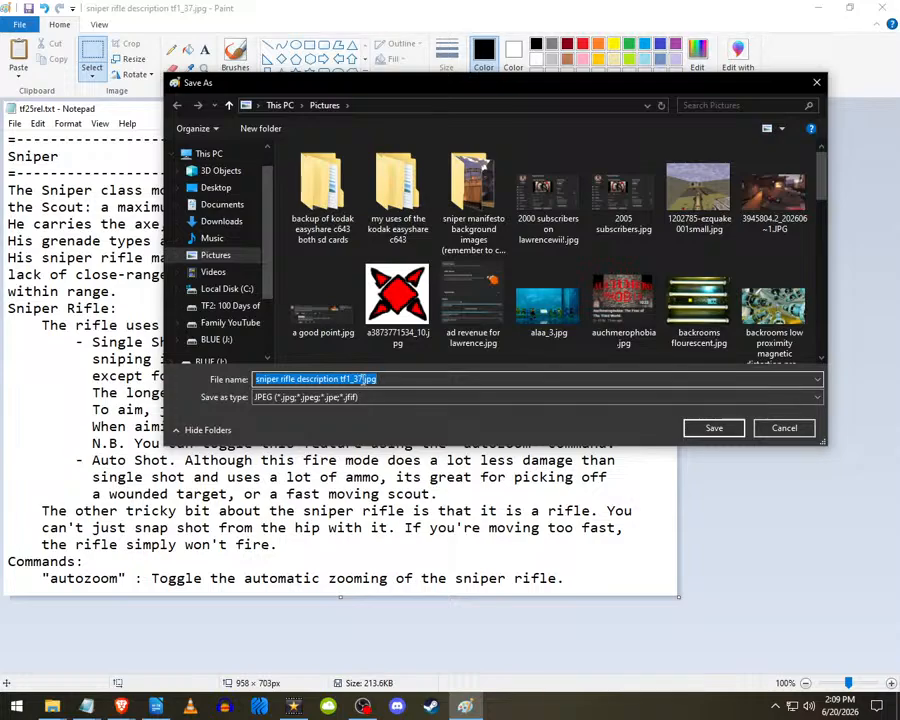
{"action": "left_click", "coordinate": [365, 380]}
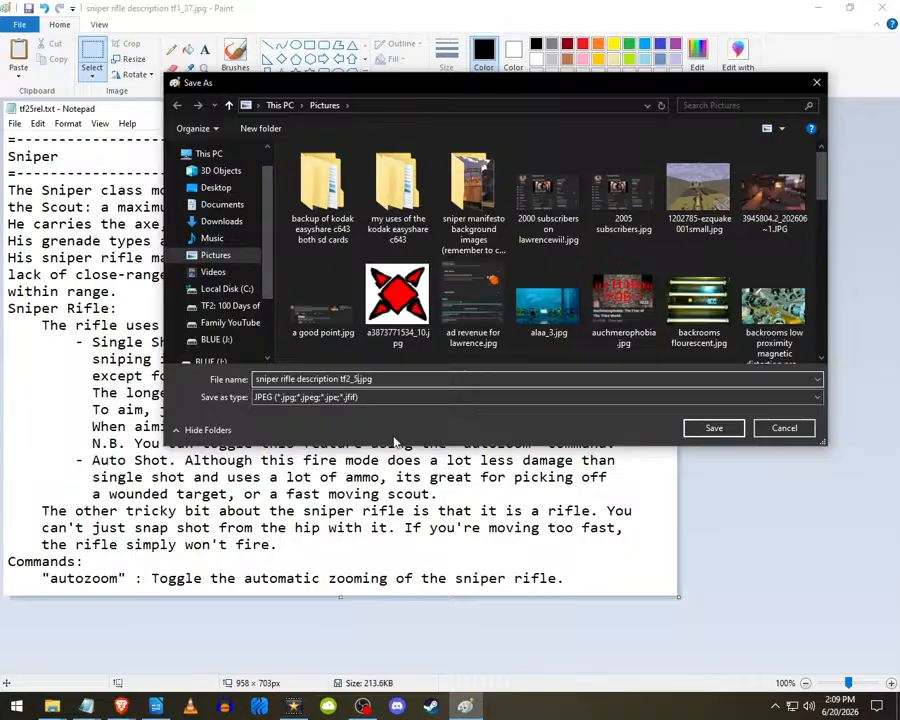
{"action": "key", "text": "Return"}
- Minimize the Paint, Notepad and Downloads windows to return to the VideoPad project
{"action": "left_click", "coordinate": [818, 7]}
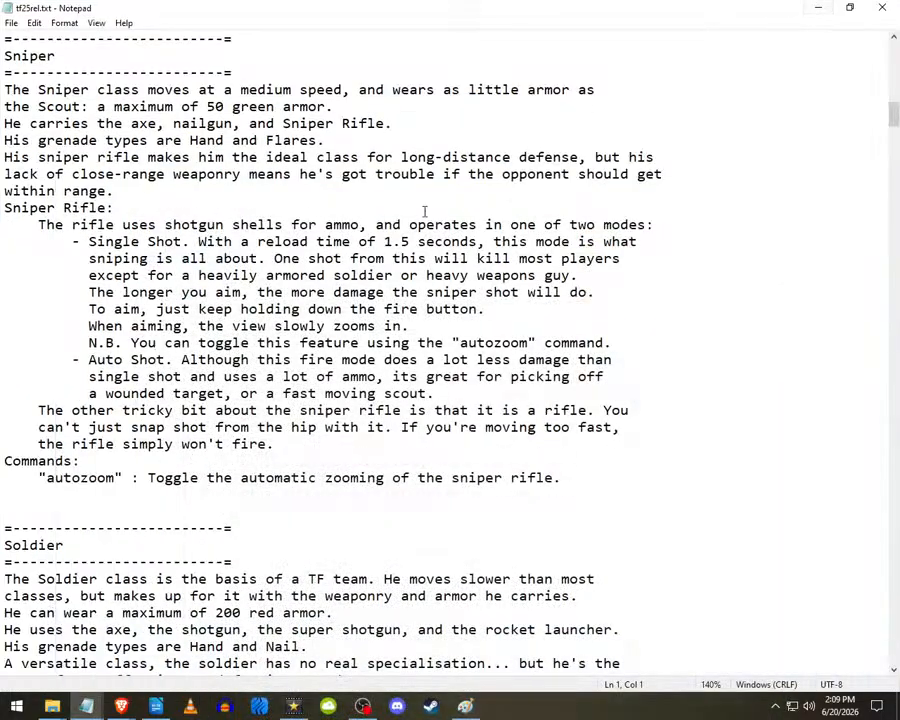
{"action": "left_click", "coordinate": [818, 7]}
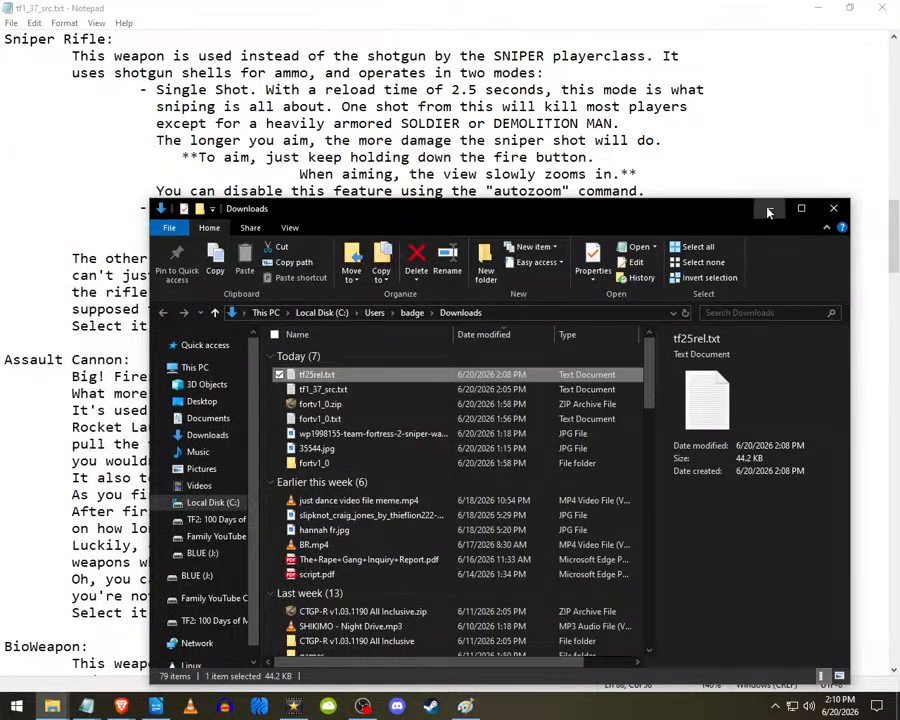
{"action": "left_click", "coordinate": [768, 209]}
{"action": "left_click", "coordinate": [818, 7]}
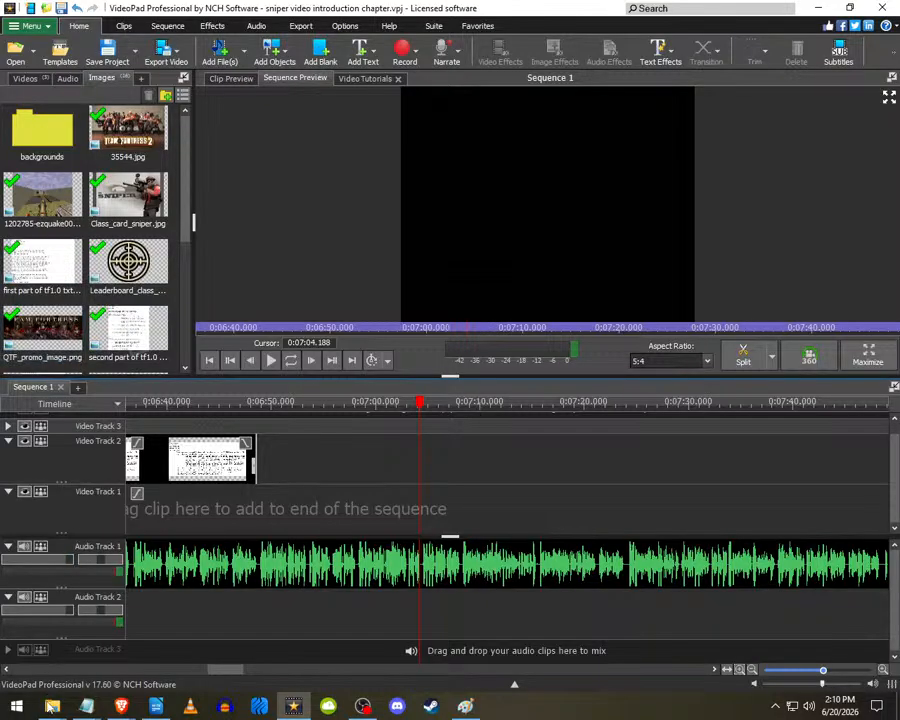
- Import sniper rifle description tf1_37.jpg and sniper rifle description tf2_5.jpg from the Pictures folder into the project's images
{"action": "mouse_move", "coordinate": [52, 706]}
{"action": "left_click", "coordinate": [76, 630]}
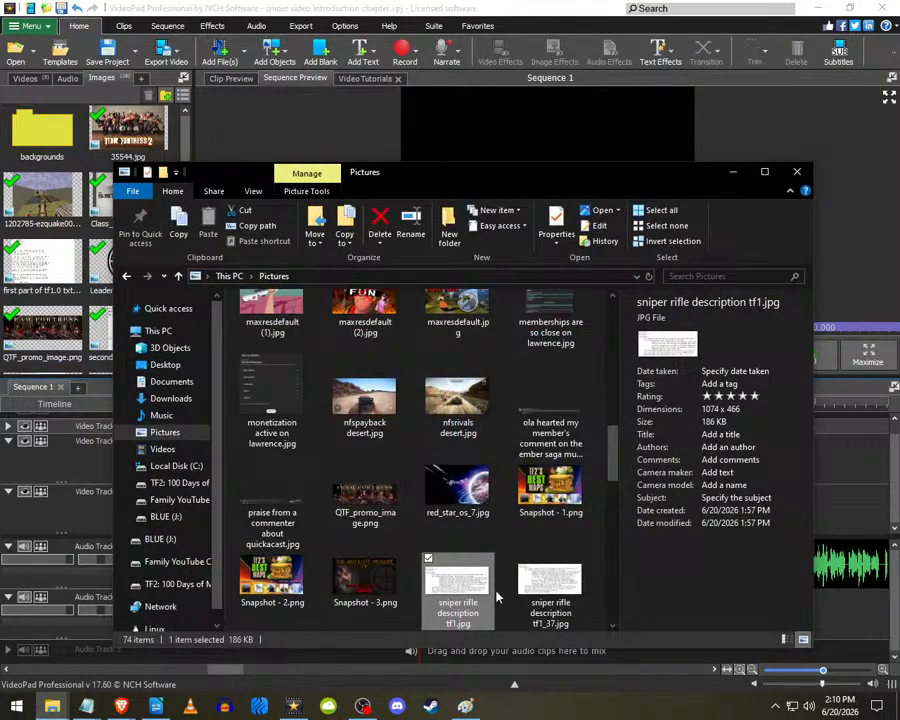
{"action": "scroll", "coordinate": [380, 377], "scroll_direction": "down", "scroll_amount": 2}
{"action": "left_click", "coordinate": [550, 380]}
{"action": "left_click", "coordinate": [272, 485], "text": "ctrl"}
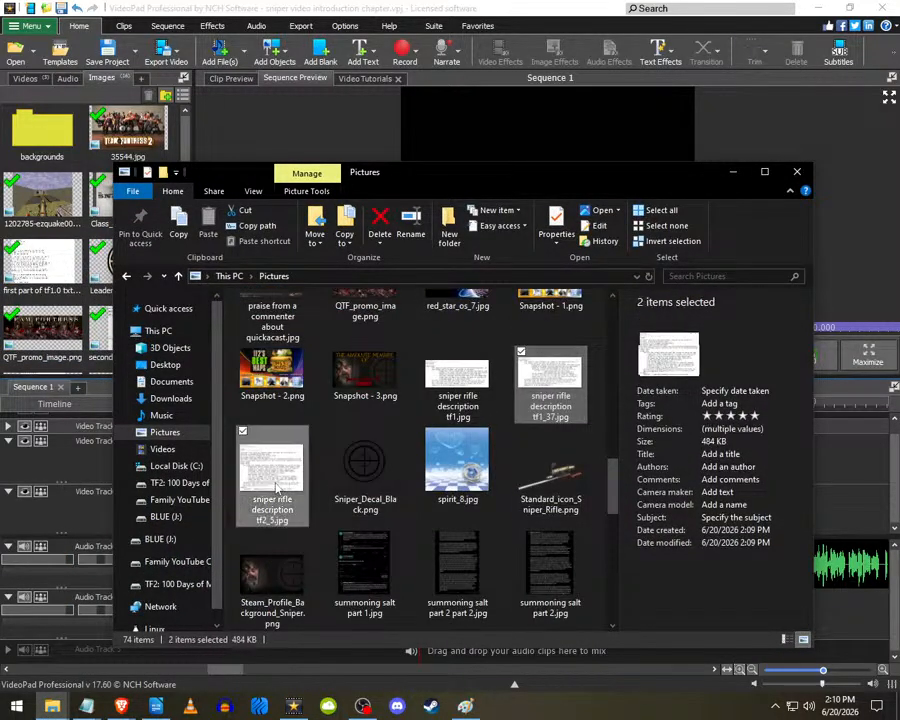
{"action": "left_click_drag", "start_coordinate": [552, 371], "coordinate": [56, 238]}
{"action": "left_click", "coordinate": [733, 172]}
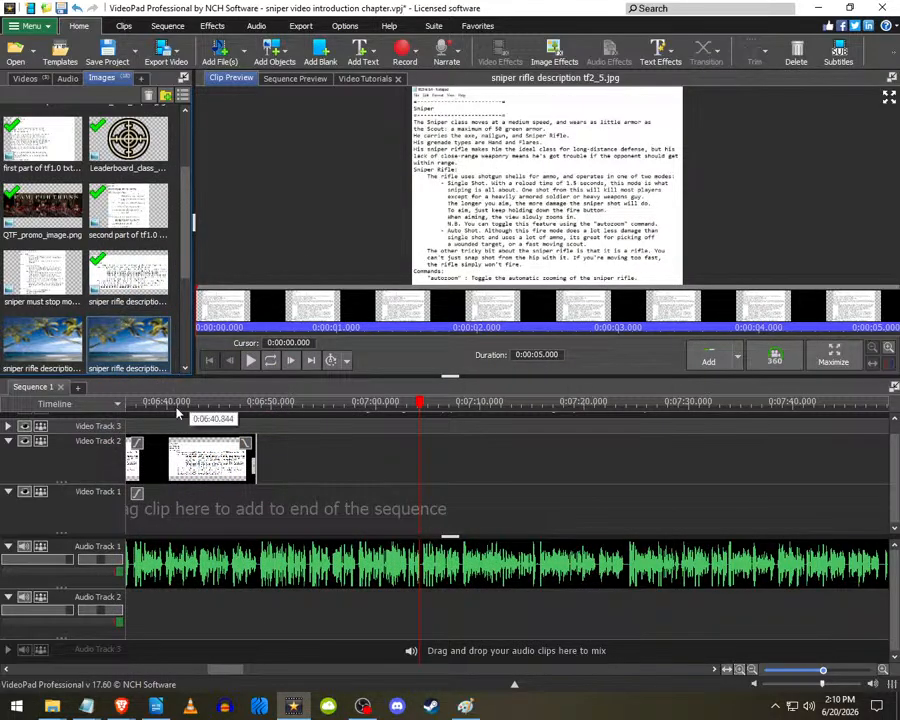
- Add the tf1_37 image to the end of Video Track 2 and play the narration that follows it
{"action": "left_click", "coordinate": [52, 347]}
{"action": "left_click_drag", "start_coordinate": [128, 362], "coordinate": [292, 466]}
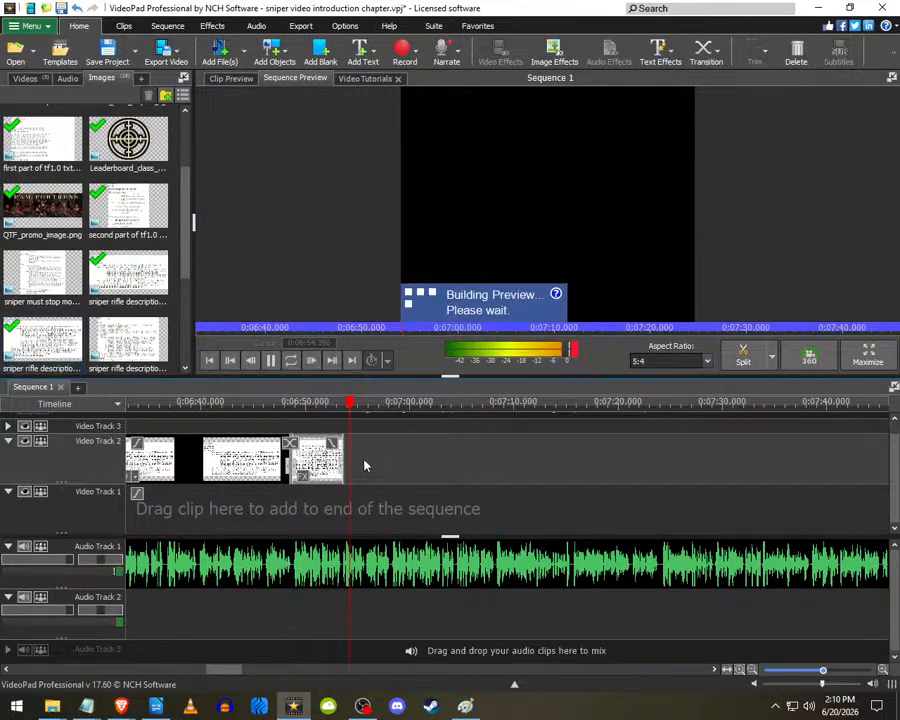
{"action": "left_click", "coordinate": [421, 476]}
{"action": "left_click", "coordinate": [383, 506]}
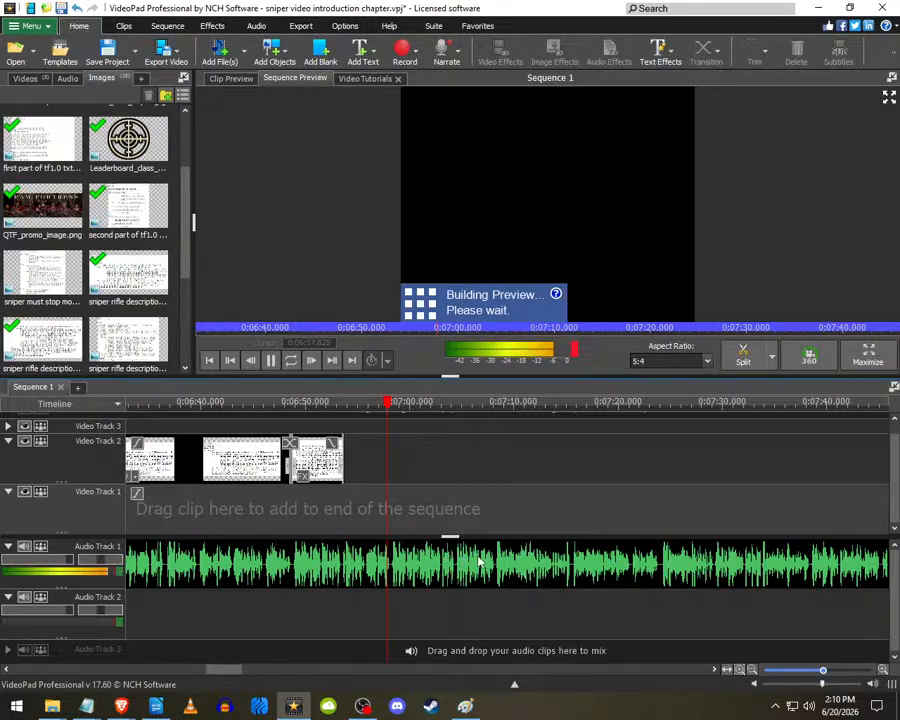
- Move the tf1_37 clip to 0:06:58.185 on Video Track 2 and place the tf2_5 image directly beneath it on Video Track 1
{"action": "scroll", "coordinate": [482, 530], "scroll_direction": "up", "scroll_amount": 2}
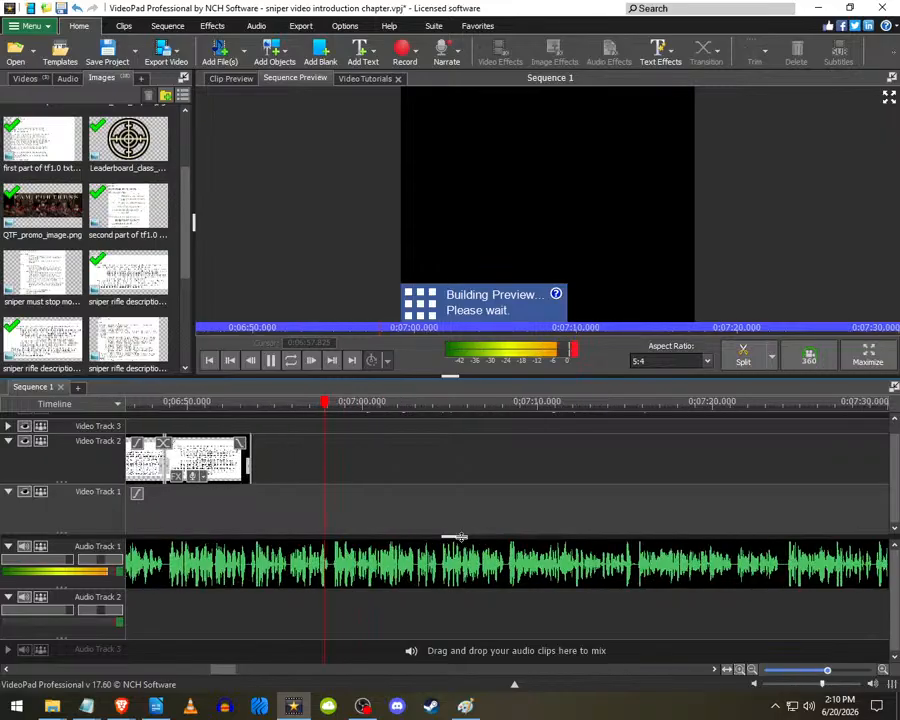
{"action": "scroll", "coordinate": [334, 537], "scroll_direction": "up", "scroll_amount": 1}
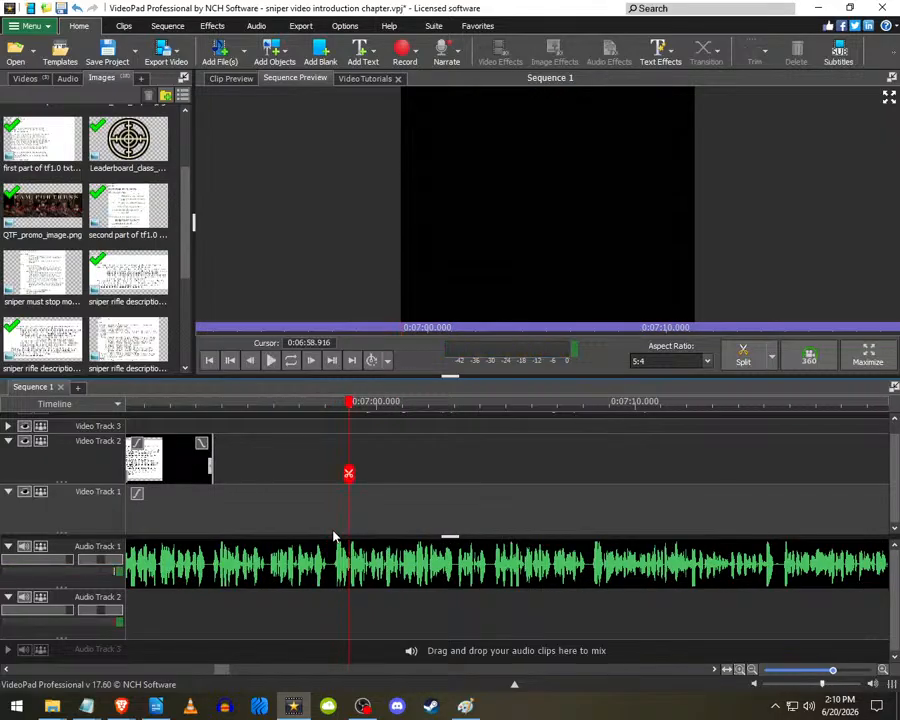
{"action": "scroll", "coordinate": [331, 537], "scroll_direction": "down", "scroll_amount": 1}
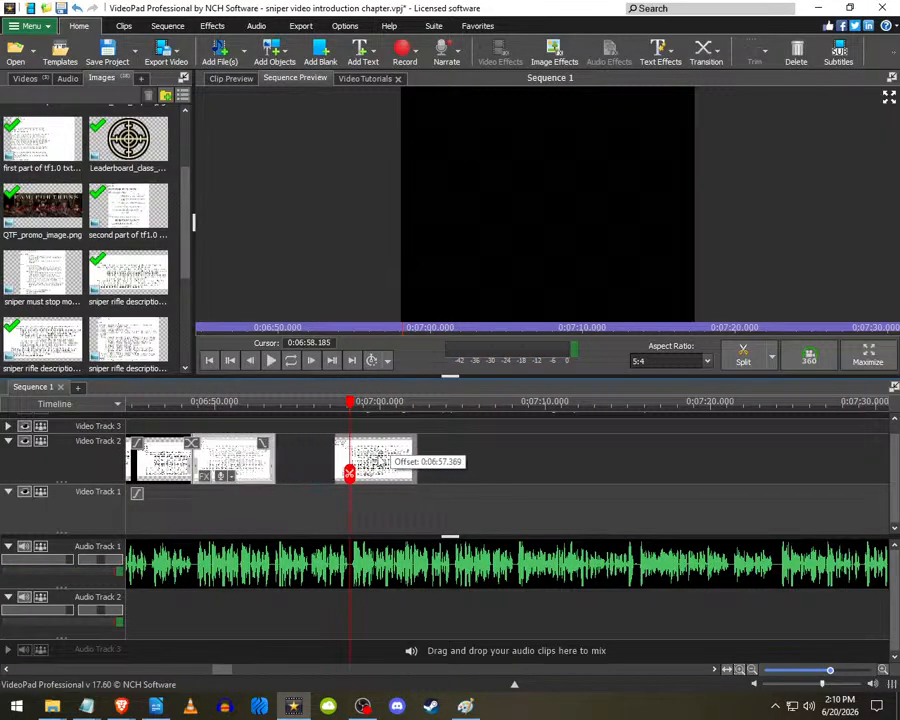
{"action": "left_click_drag", "start_coordinate": [128, 340], "coordinate": [350, 510]}
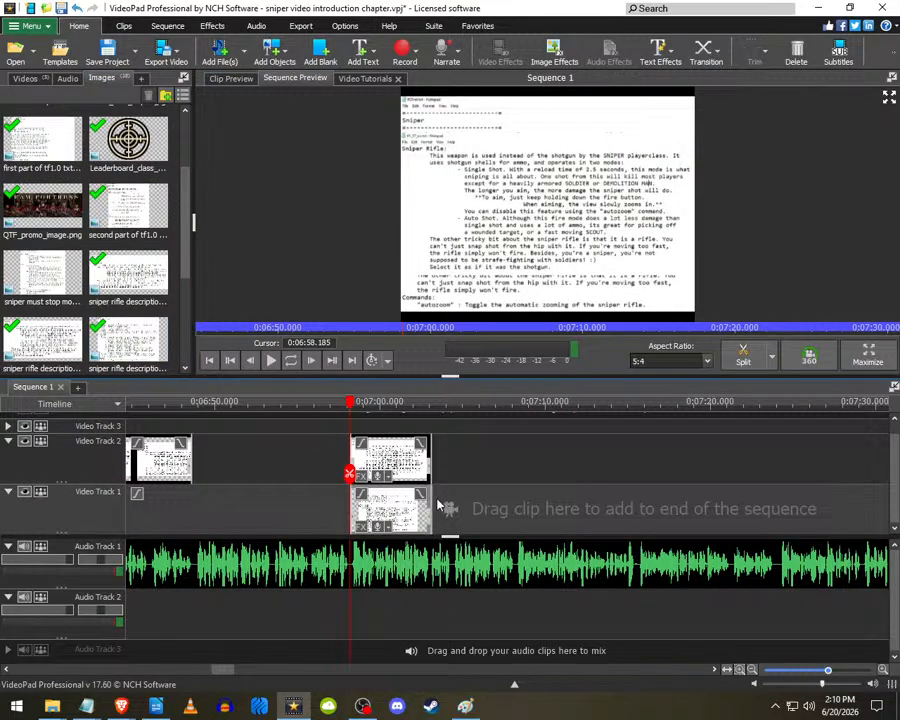
- Apply the Split Screen effect to the tf1_37 clip with the Horizontal 2 layout, region A and Fit to Region resizing
{"action": "left_click", "coordinate": [361, 478]}
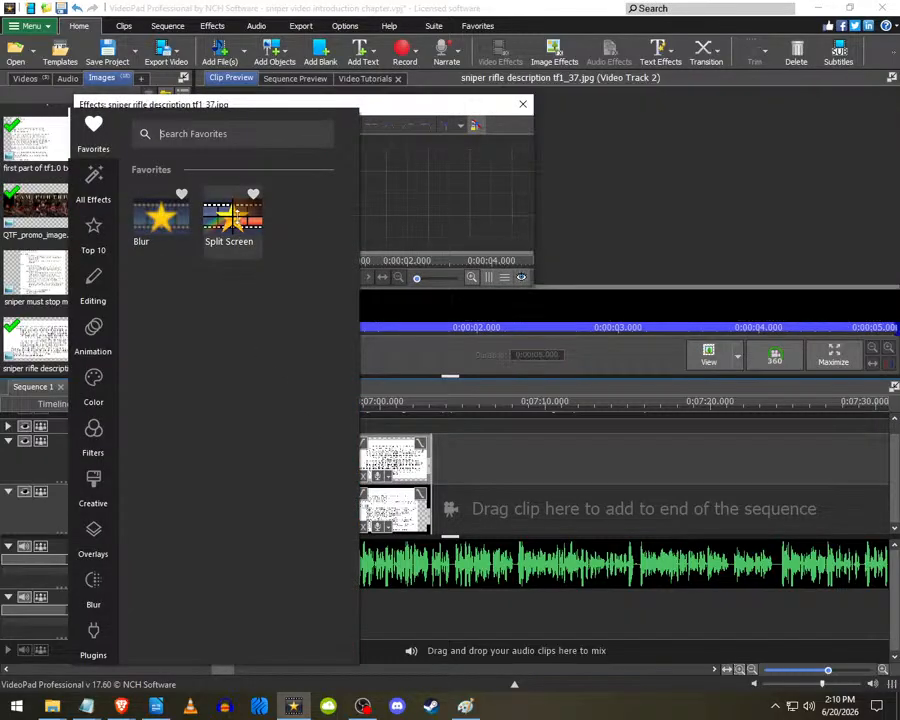
{"action": "left_click", "coordinate": [232, 218]}
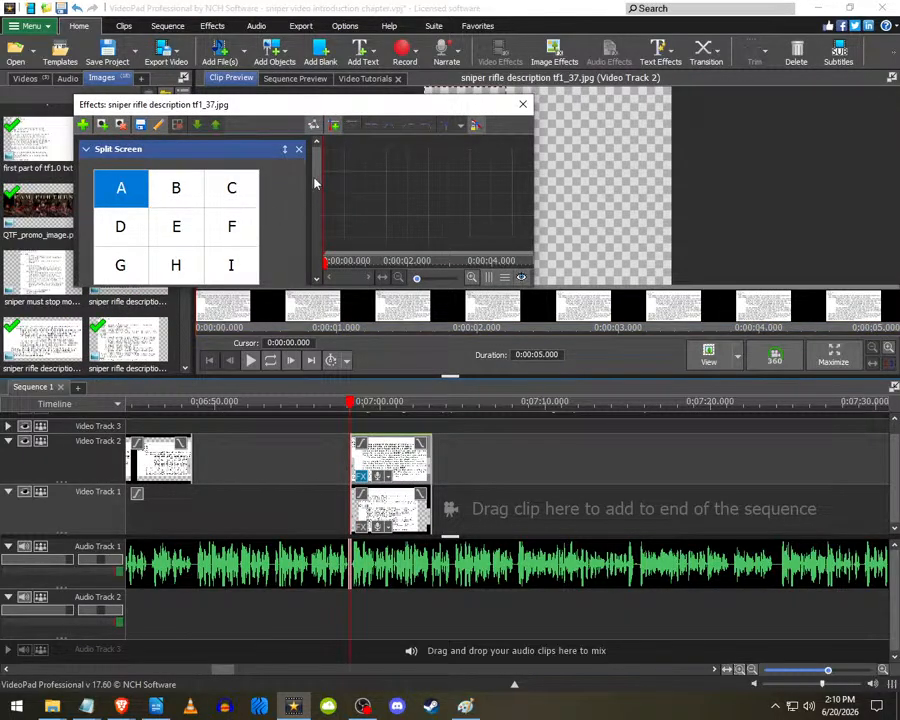
{"action": "scroll", "coordinate": [315, 183], "scroll_direction": "down", "scroll_amount": 3}
{"action": "left_click", "coordinate": [221, 196]}
{"action": "left_click", "coordinate": [213, 210]}
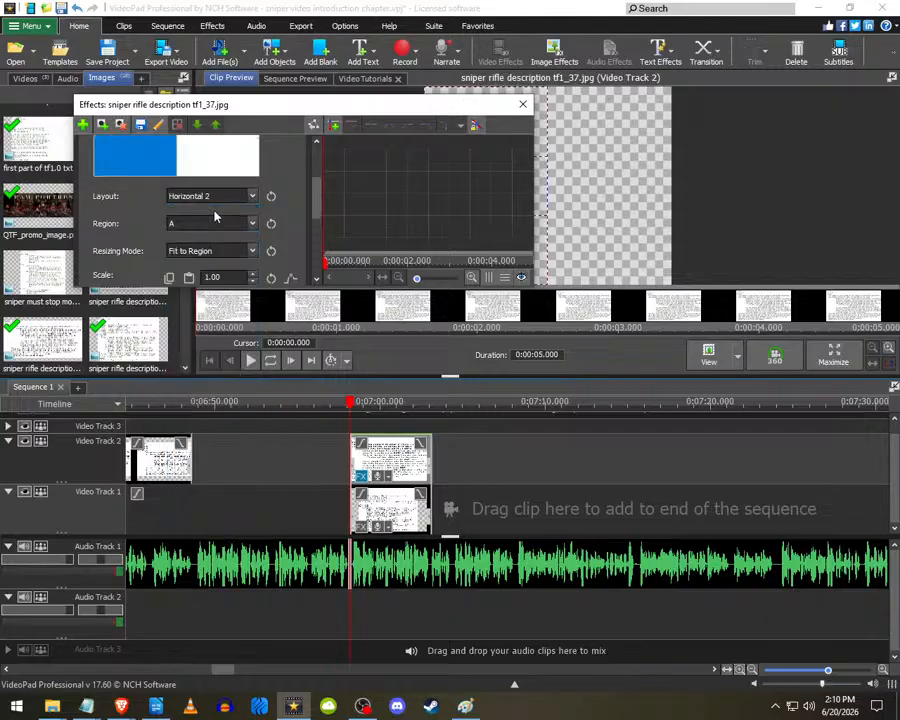
{"action": "left_click", "coordinate": [250, 250]}
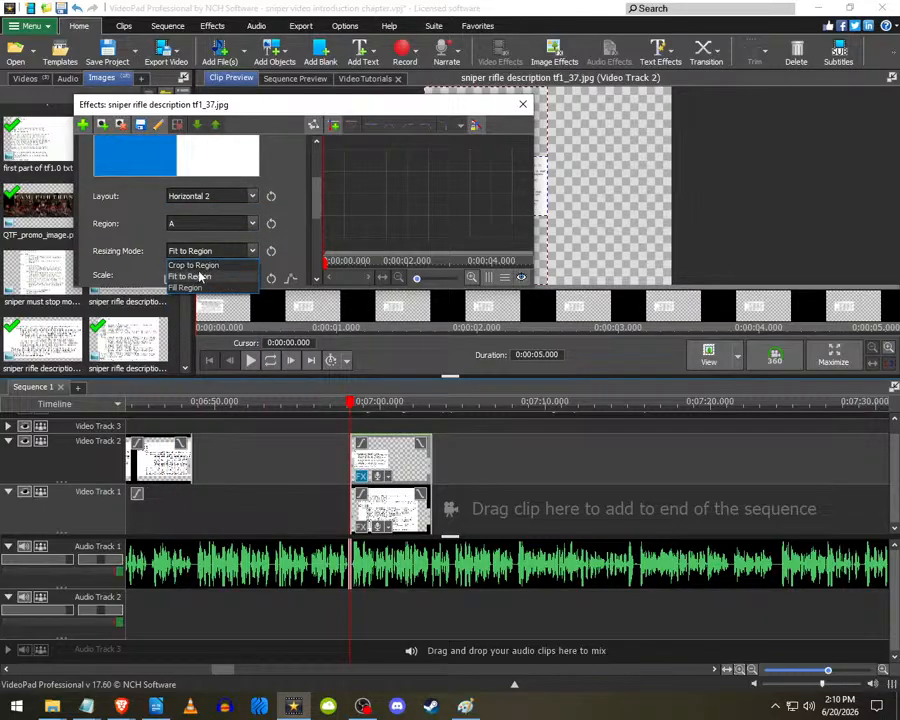
{"action": "left_click", "coordinate": [199, 276]}
{"action": "scroll", "coordinate": [322, 135], "scroll_direction": "up", "scroll_amount": 3}
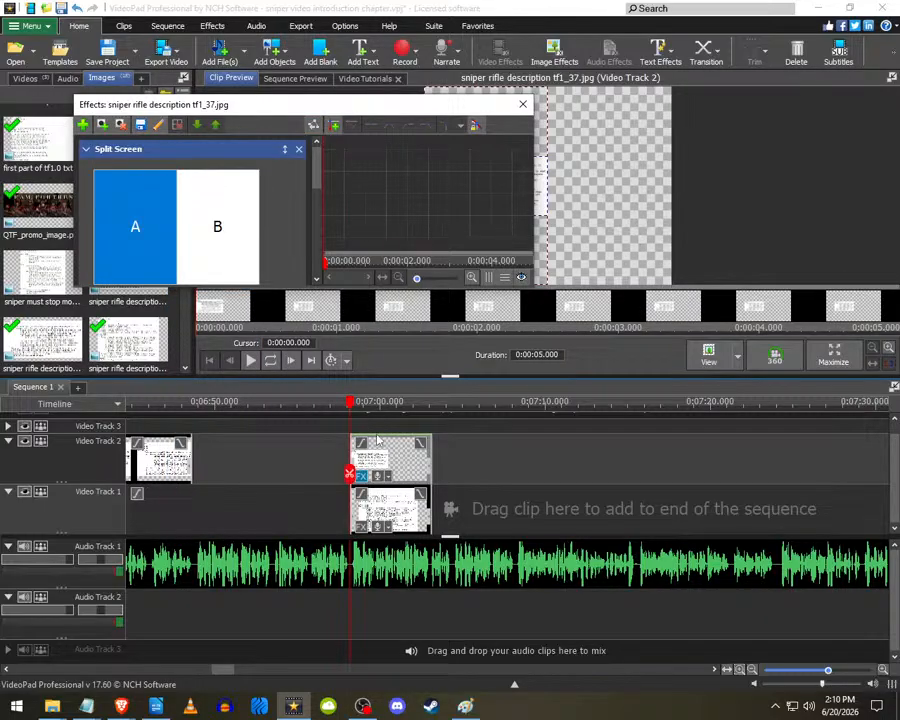
- Apply the Split Screen effect to the tf2_5 clip on Video Track 1 with the Horizontal 2 layout, region B and Fit to Region resizing
{"action": "left_click", "coordinate": [390, 505]}
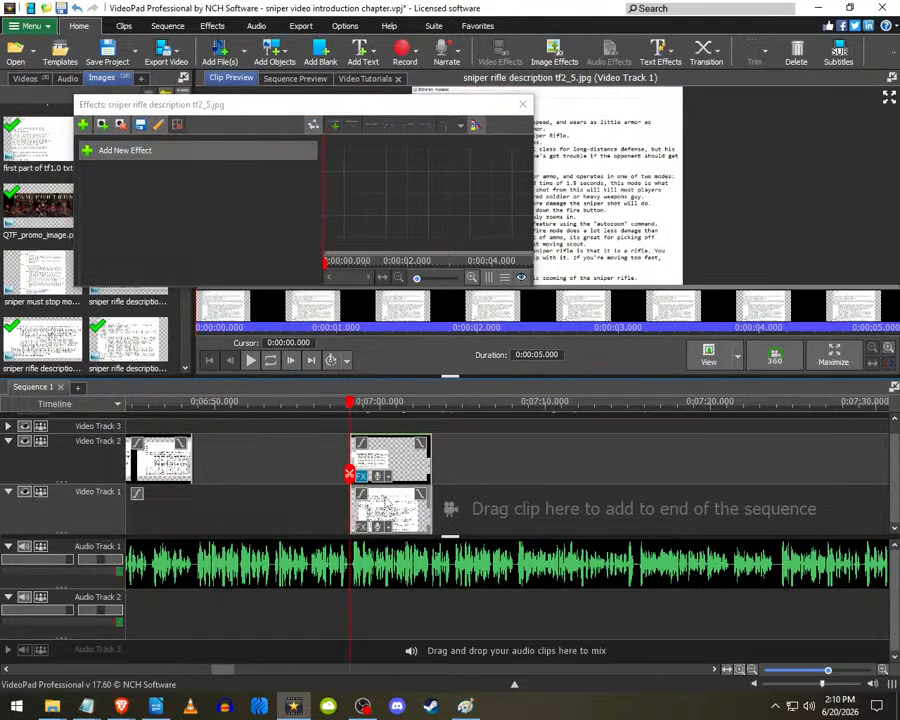
{"action": "left_click", "coordinate": [125, 150]}
{"action": "left_click", "coordinate": [227, 215]}
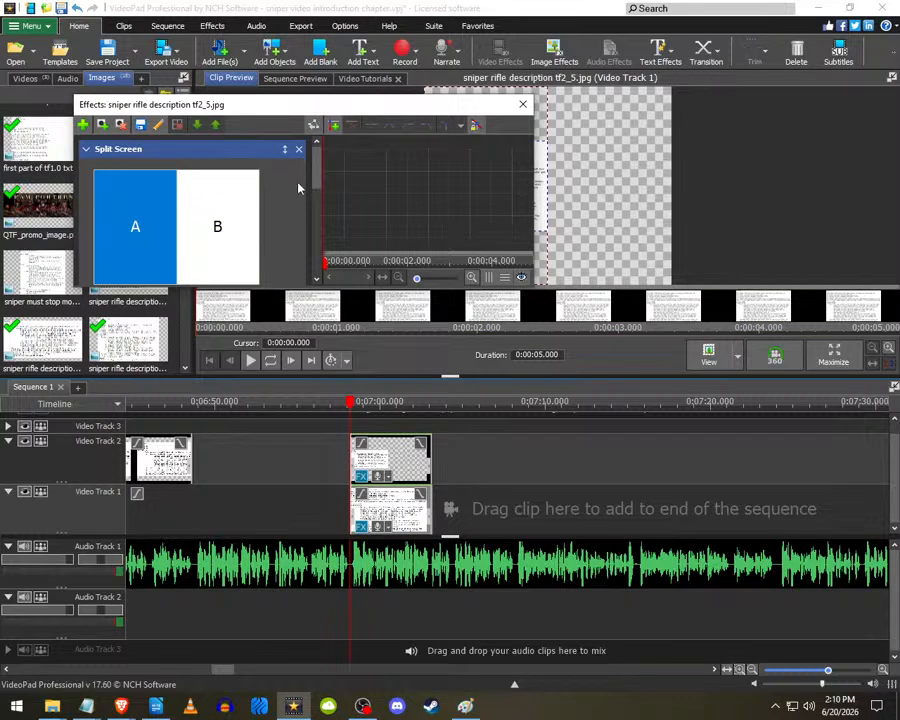
{"action": "scroll", "coordinate": [308, 185], "scroll_direction": "down", "scroll_amount": 3}
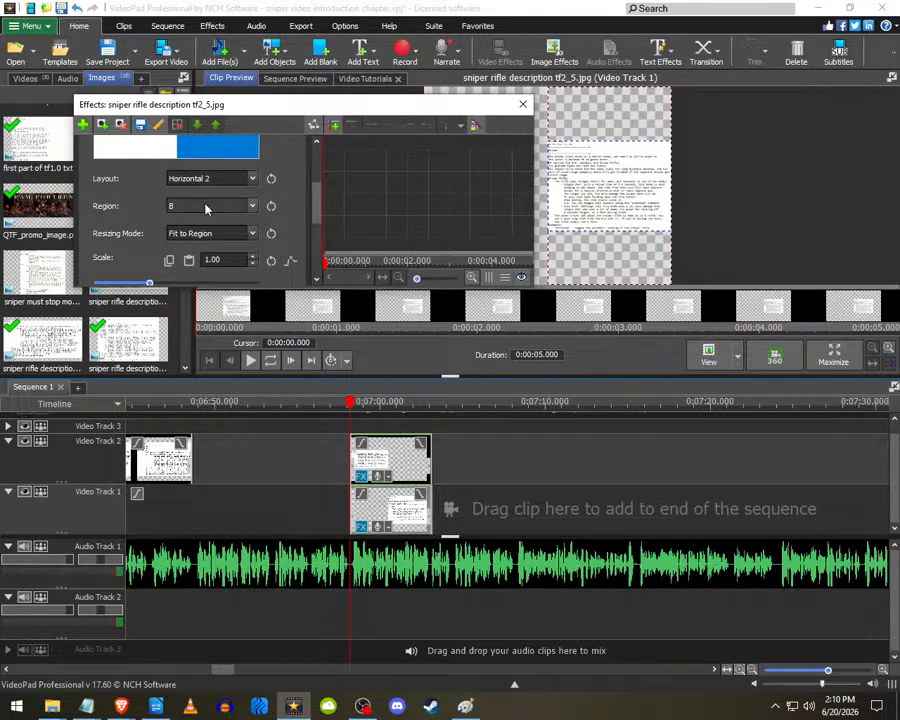
{"action": "left_click", "coordinate": [206, 234]}
{"action": "left_click", "coordinate": [200, 258]}
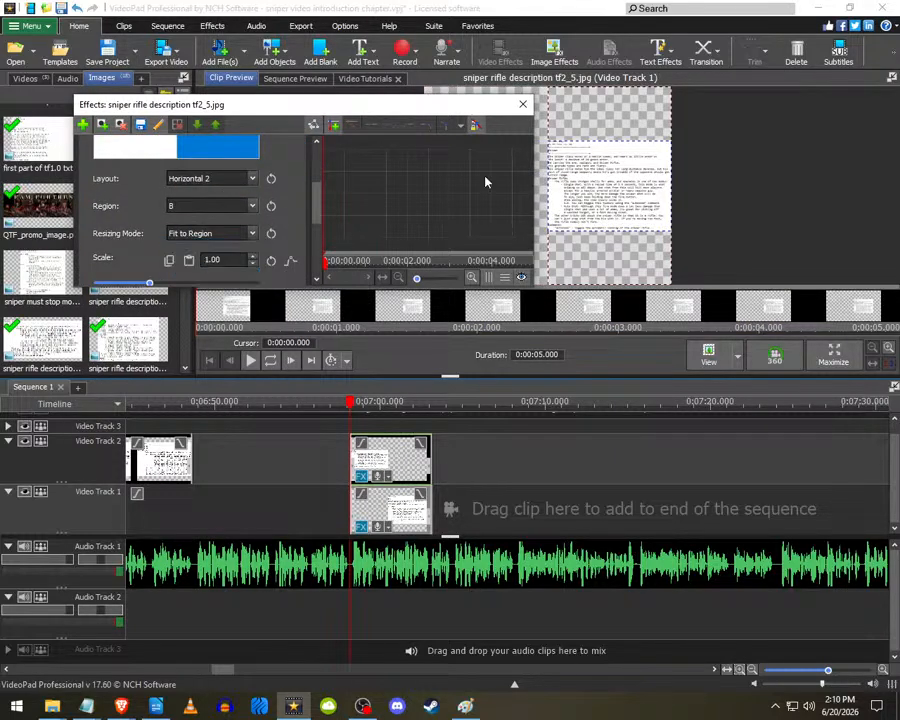
{"action": "left_click", "coordinate": [522, 104]}
- Extend both split-screen clips to 0:07:04.448 and stretch the preceding Video Track 2 image clip until it meets them
{"action": "key", "text": "space"}
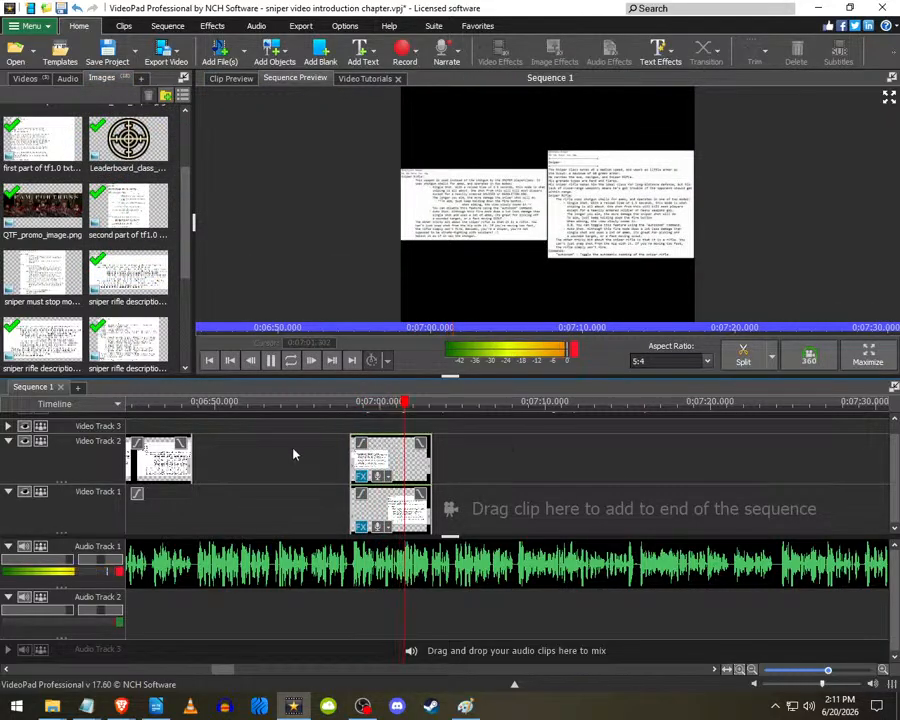
{"action": "scroll", "coordinate": [455, 530], "scroll_direction": "up", "scroll_amount": 2}
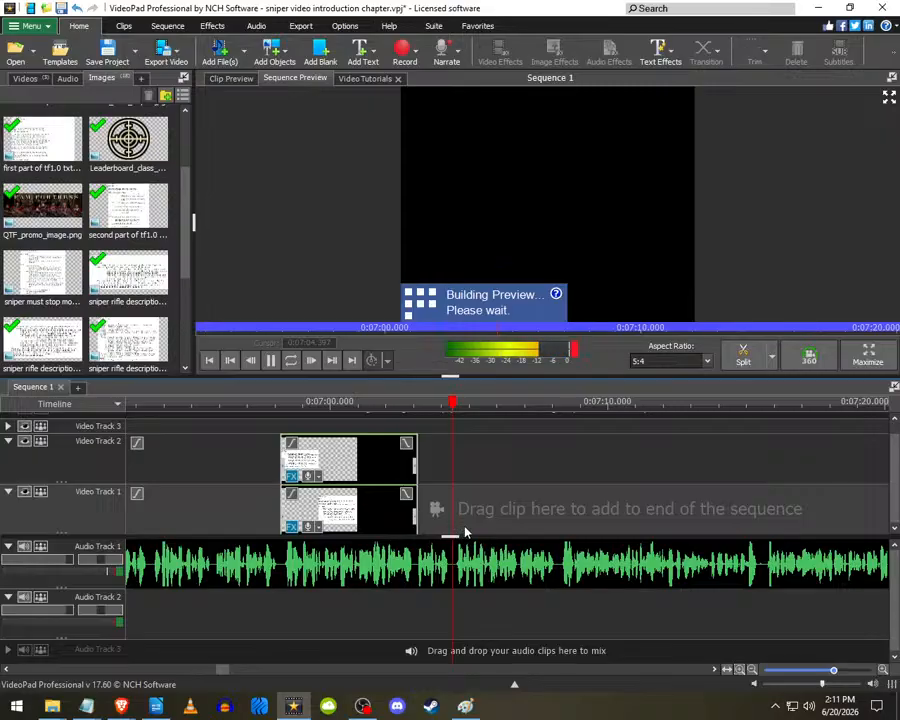
{"action": "key", "text": "space"}
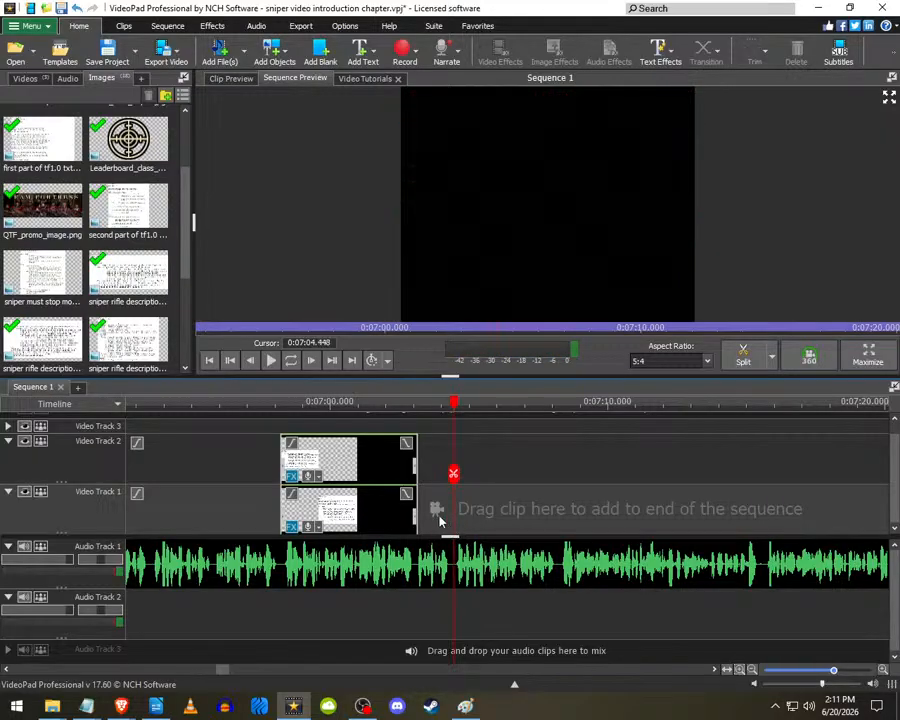
{"action": "left_click_drag", "start_coordinate": [417, 511], "coordinate": [457, 511]}
{"action": "left_click_drag", "start_coordinate": [414, 458], "coordinate": [450, 458]}
{"action": "scroll", "coordinate": [518, 472], "scroll_direction": "down", "scroll_amount": 2}
{"action": "left_click_drag", "start_coordinate": [236, 453], "coordinate": [386, 455]}
- Play the sequence from just before the split-screen clips and stop the narration at 0:07:15.563
{"action": "left_click", "coordinate": [323, 422]}
{"action": "key", "text": "space"}
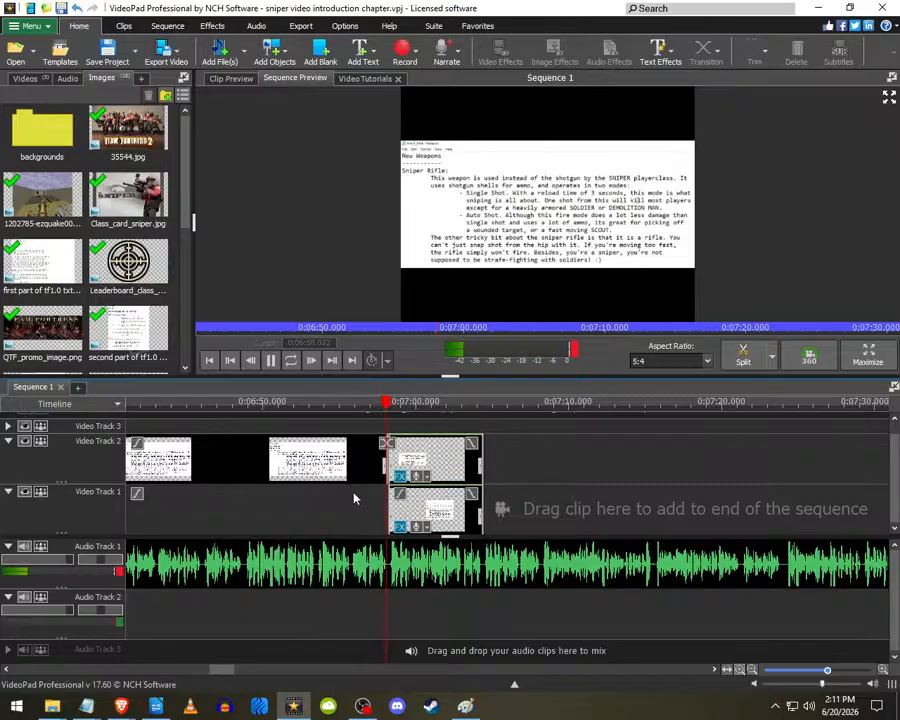
{"action": "scroll", "coordinate": [350, 490], "scroll_direction": "down", "scroll_amount": 3}
{"action": "scroll", "coordinate": [383, 471], "scroll_direction": "up", "scroll_amount": 3}
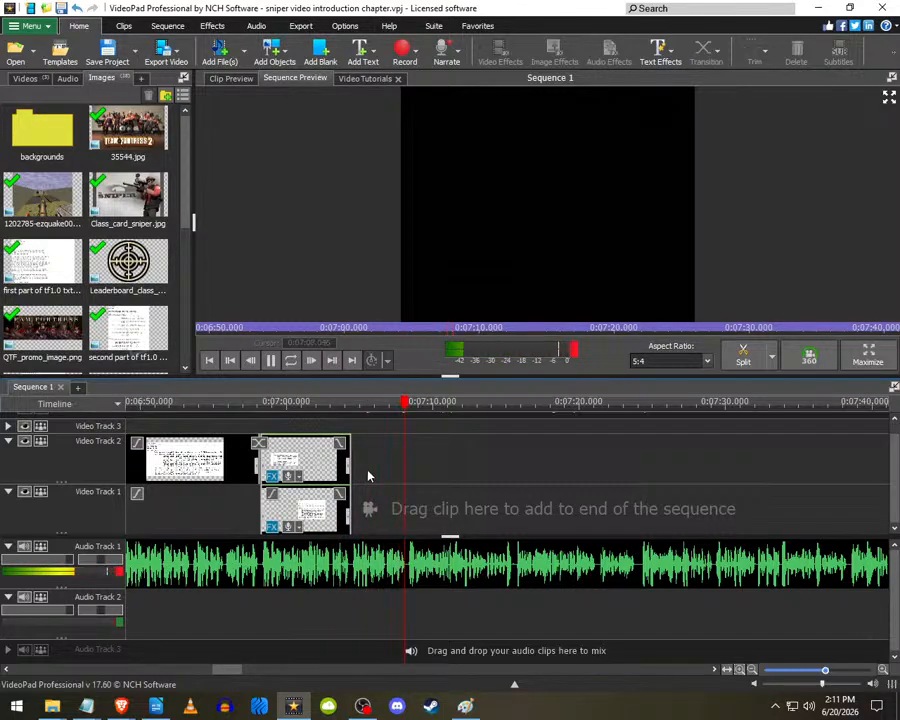
{"action": "scroll", "coordinate": [367, 476], "scroll_direction": "down", "scroll_amount": 1}
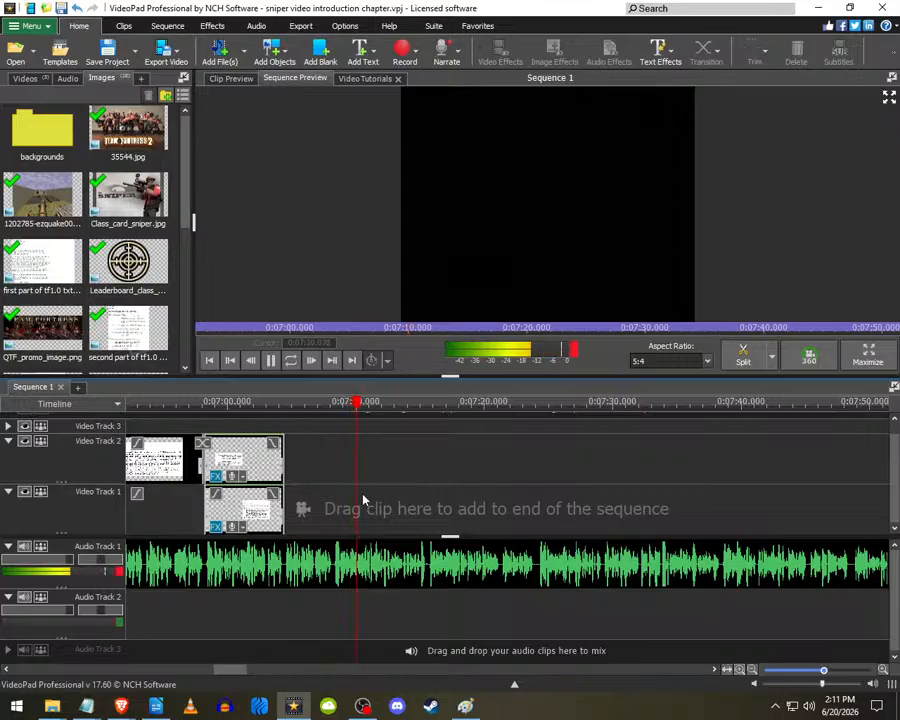
{"action": "scroll", "coordinate": [377, 497], "scroll_direction": "up", "scroll_amount": 2}
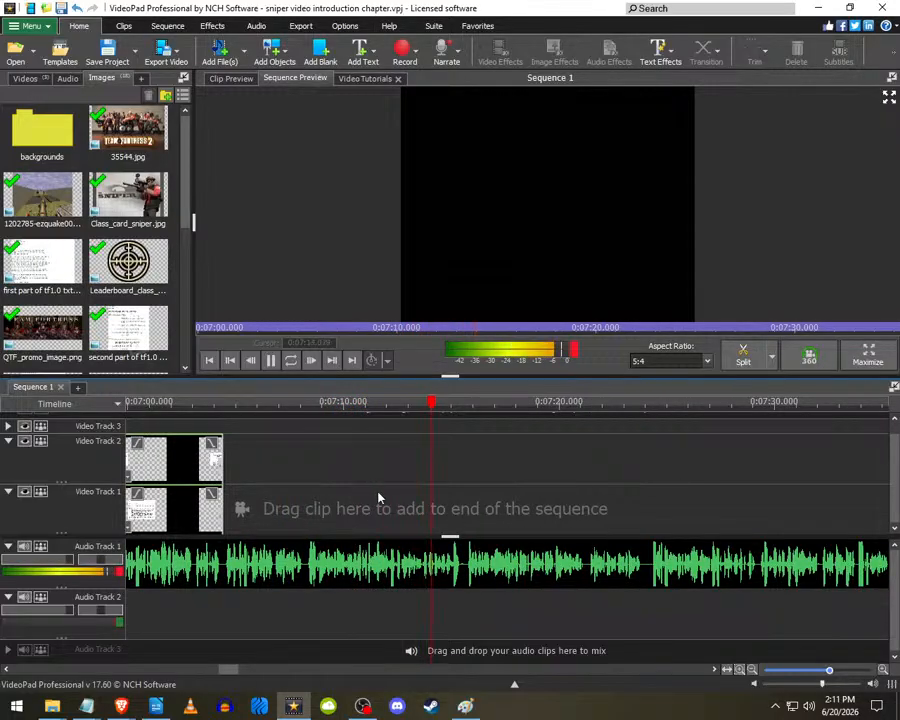
{"action": "key", "text": "space"}
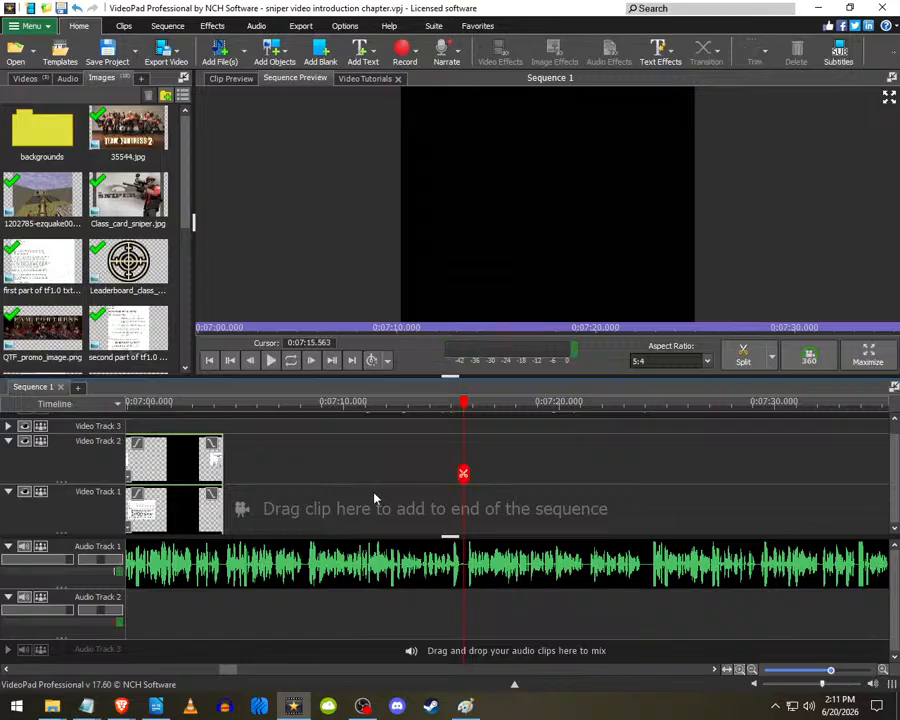
- Switch to tf25rel.txt in the browser's Team Fortress archive and highlight the sniper rifle's single-shot reload time
{"action": "mouse_move", "coordinate": [88, 706]}
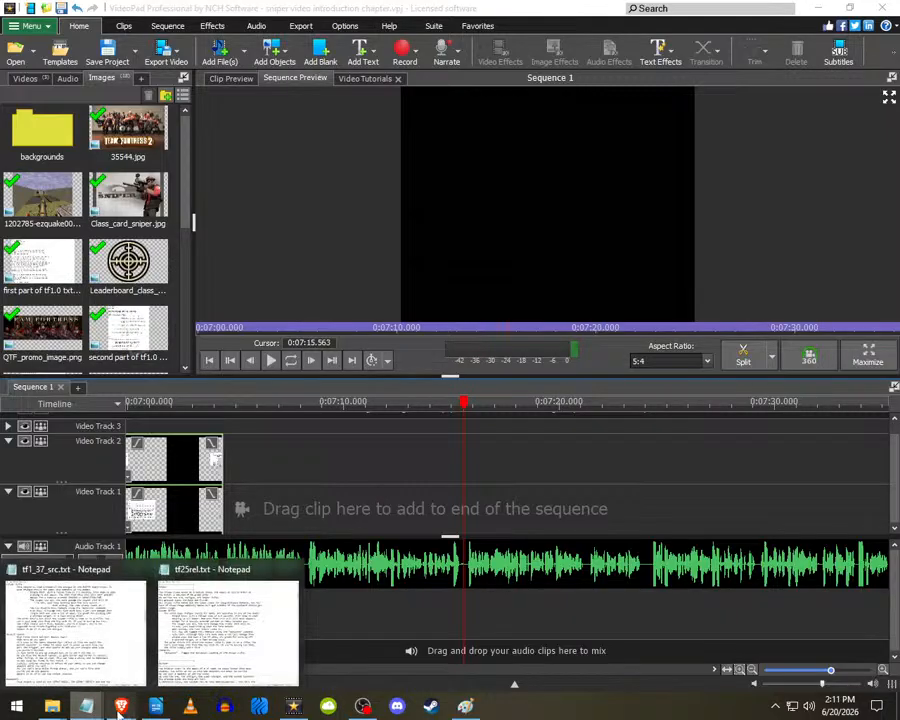
{"action": "mouse_move", "coordinate": [292, 572]}
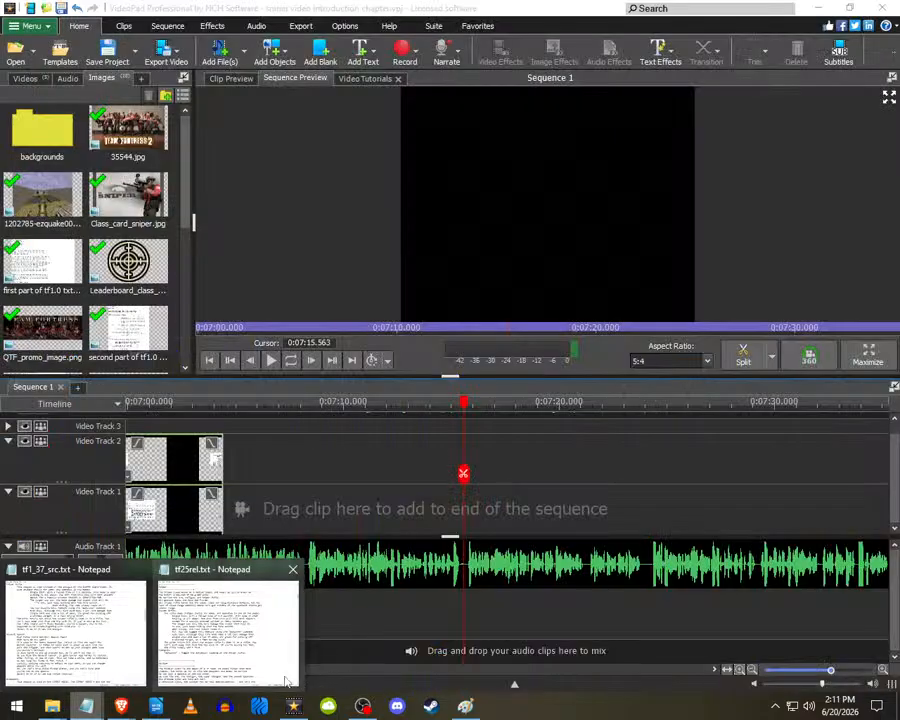
{"action": "mouse_move", "coordinate": [121, 706]}
{"action": "left_click", "coordinate": [265, 615]}
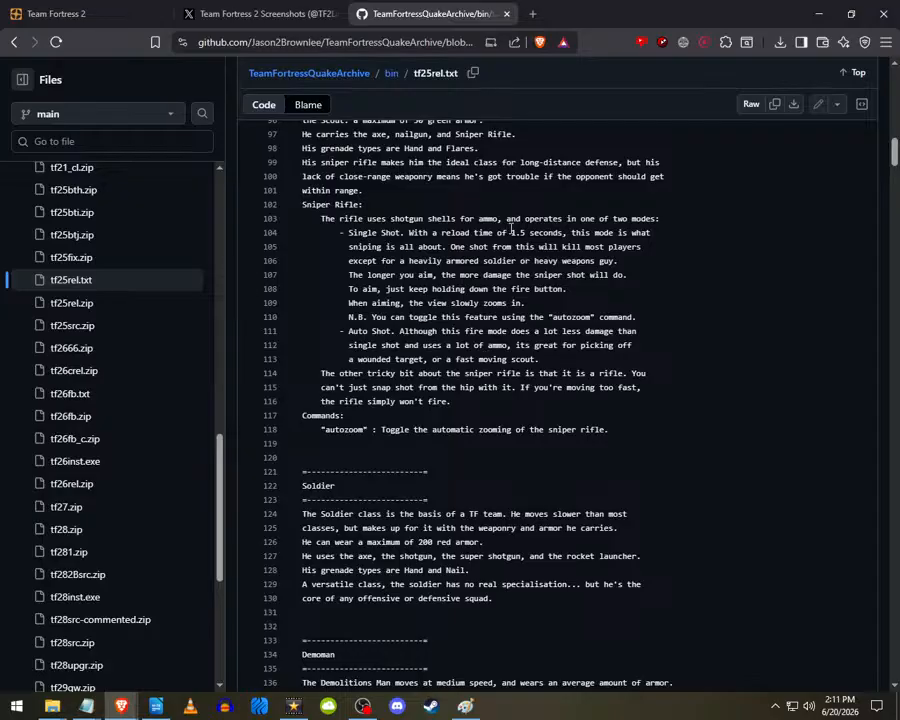
{"action": "left_click_drag", "start_coordinate": [511, 230], "coordinate": [535, 232]}
- Open tf1_37_src.txt in the archive, check the sniper rifle's single-shot reload time in the New Weapons section, and return to the video editor
{"action": "scroll", "coordinate": [74, 275], "scroll_direction": "up", "scroll_amount": 2}
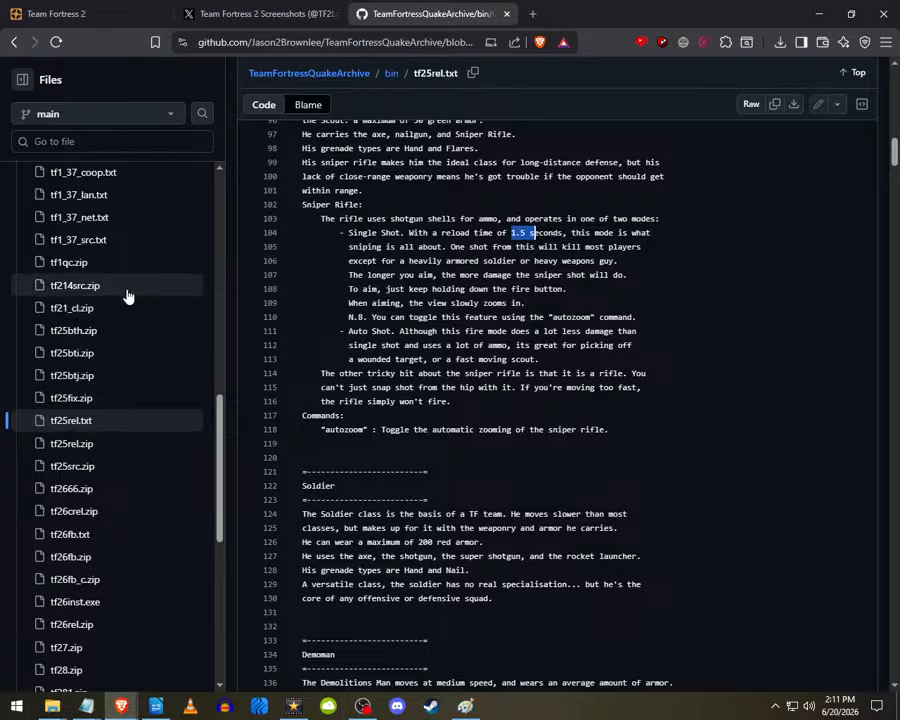
{"action": "left_click", "coordinate": [127, 296]}
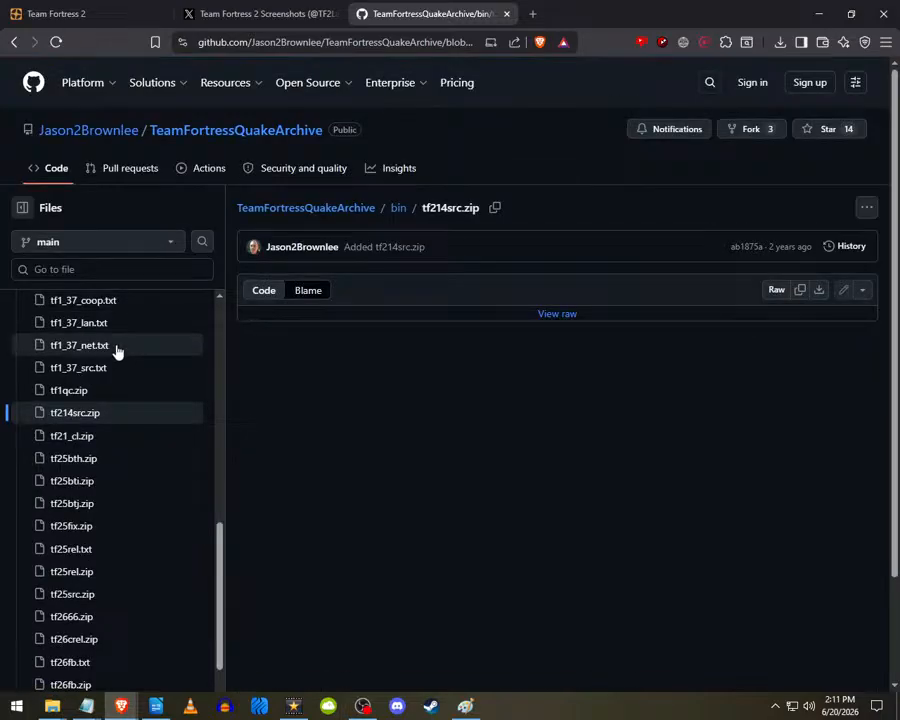
{"action": "scroll", "coordinate": [115, 375], "scroll_direction": "up", "scroll_amount": 2}
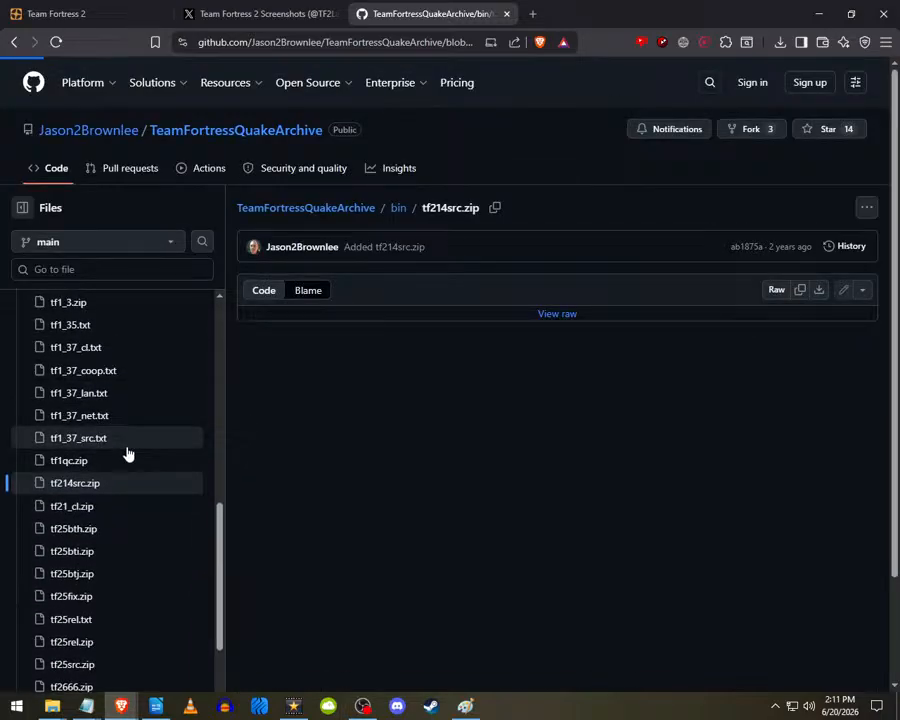
{"action": "left_click", "coordinate": [126, 446]}
{"action": "scroll", "coordinate": [460, 392], "scroll_direction": "down", "scroll_amount": 4}
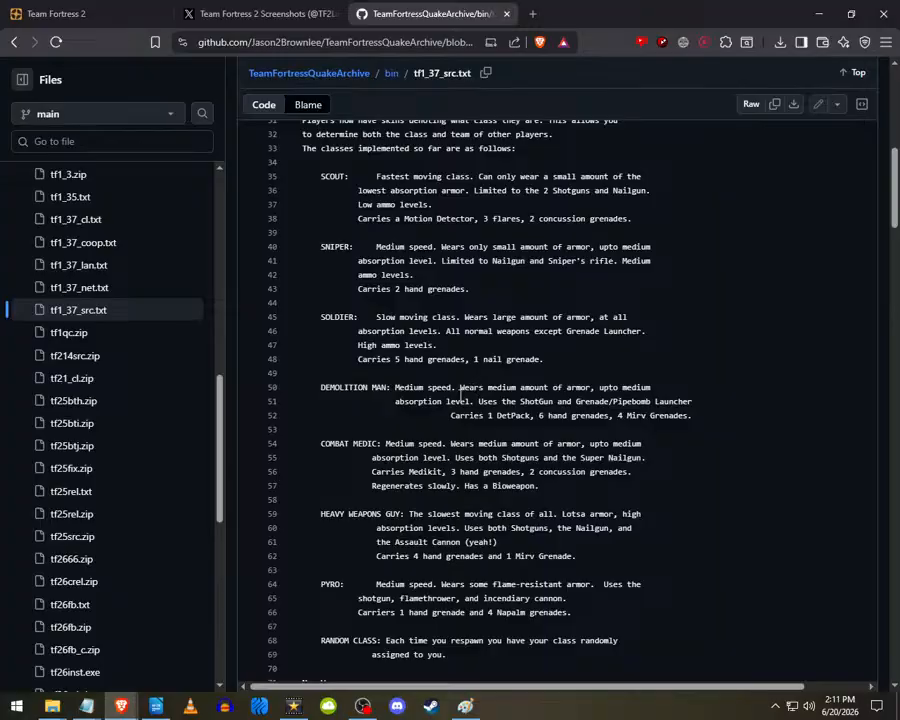
{"action": "scroll", "coordinate": [460, 392], "scroll_direction": "down", "scroll_amount": 5}
{"action": "double_click", "coordinate": [516, 190]}
{"action": "left_click", "coordinate": [520, 204]}
{"action": "scroll", "coordinate": [496, 285], "scroll_direction": "up", "scroll_amount": 1}
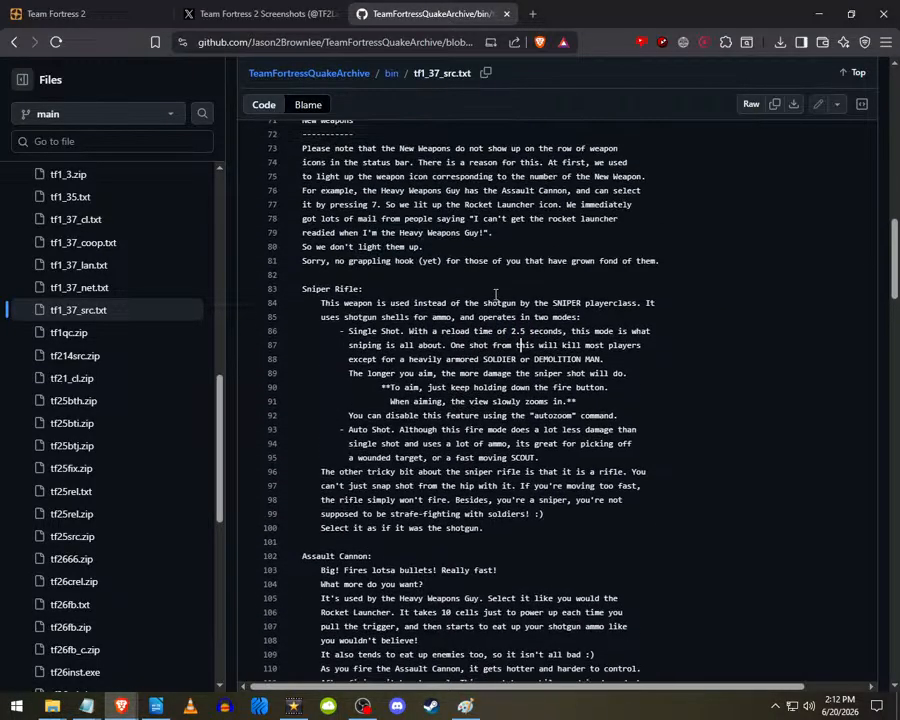
{"action": "left_click", "coordinate": [814, 12]}
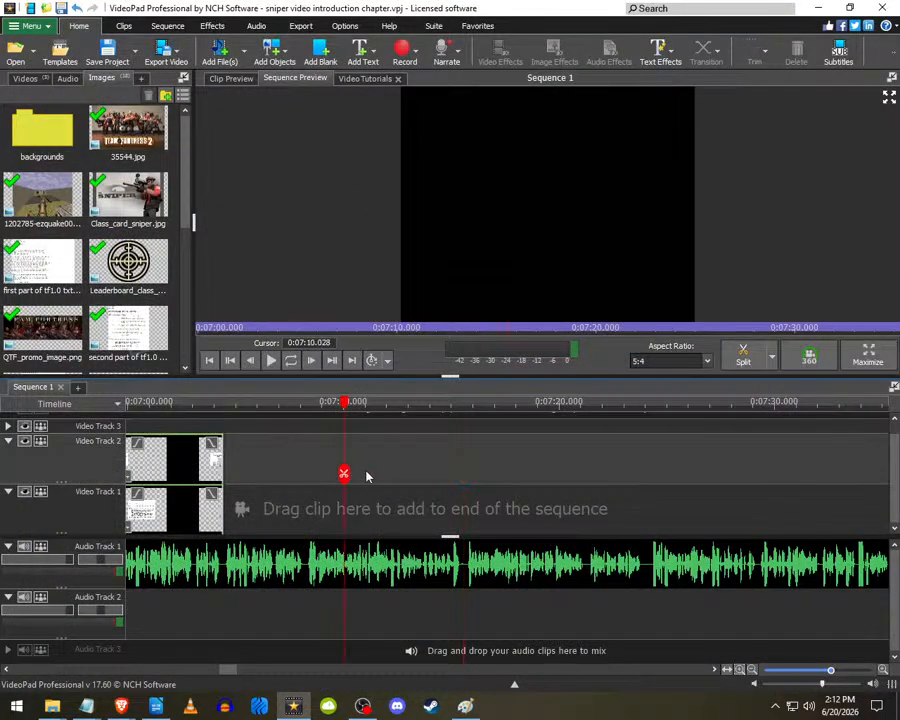
- Replay the narration from the split-screen clips through the gap after them, up to the pause near 0:07:24
{"action": "scroll", "coordinate": [358, 471], "scroll_direction": "down", "scroll_amount": 2}
{"action": "left_click", "coordinate": [271, 415]}
{"action": "key", "text": "space"}
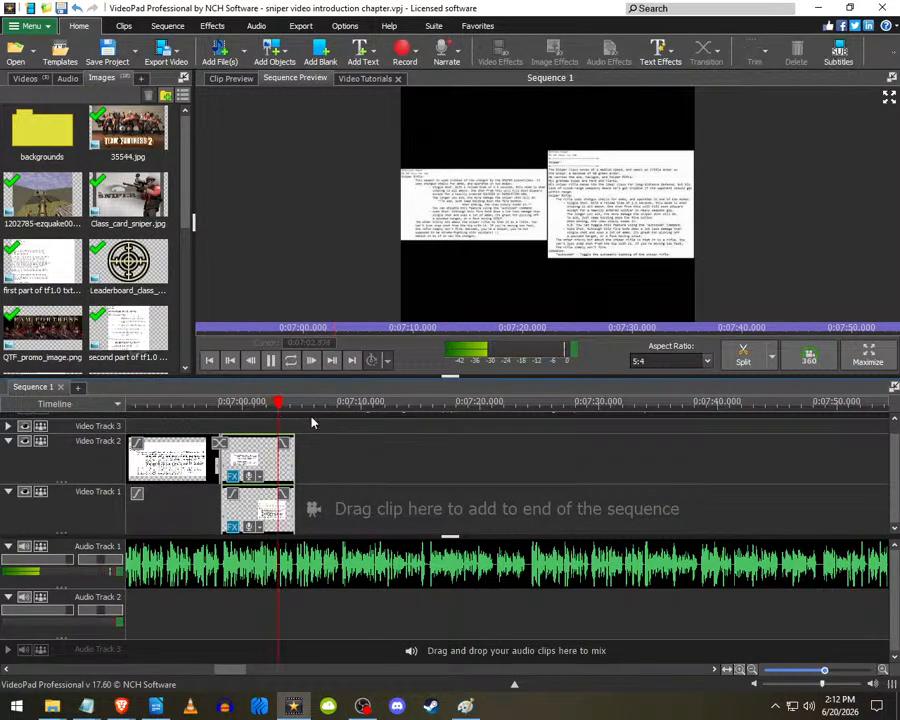
{"action": "scroll", "coordinate": [315, 440], "scroll_direction": "up", "scroll_amount": 2}
{"action": "left_click", "coordinate": [356, 476]}
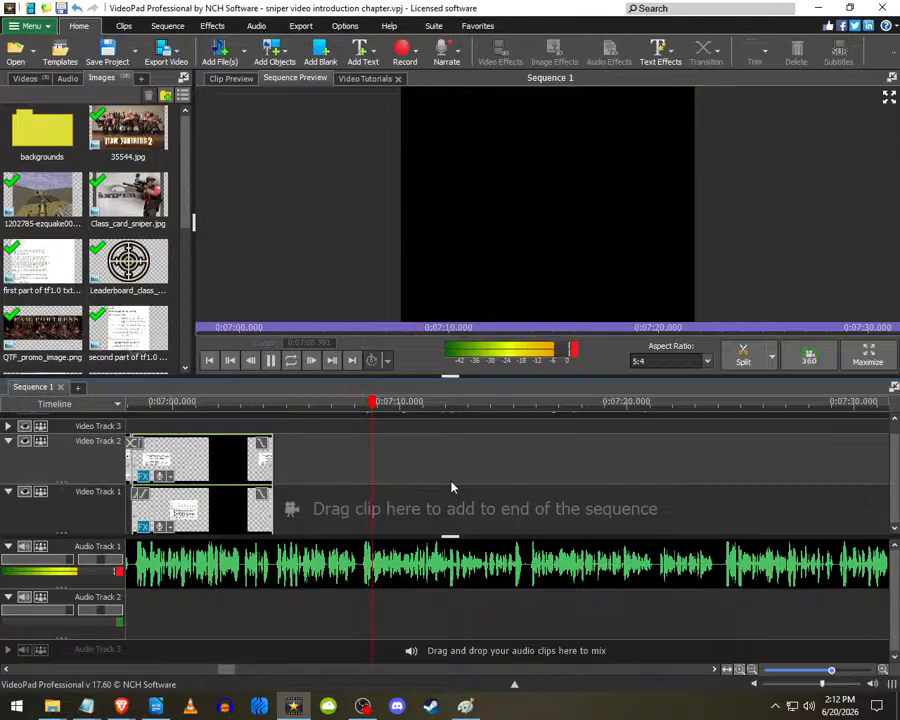
{"action": "left_click", "coordinate": [477, 470]}
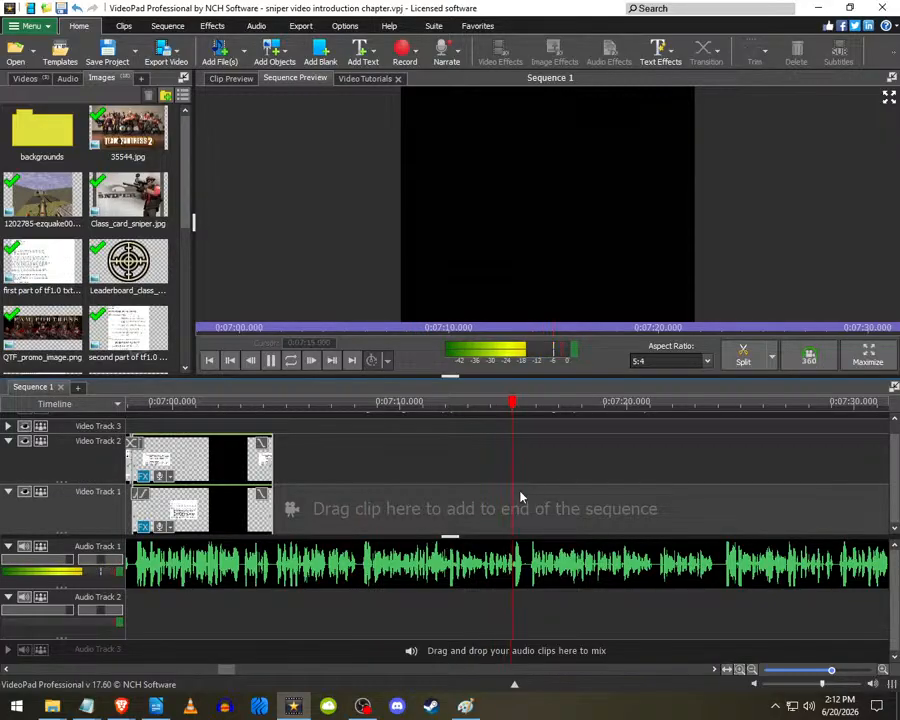
{"action": "scroll", "coordinate": [530, 505], "scroll_direction": "down", "scroll_amount": 1}
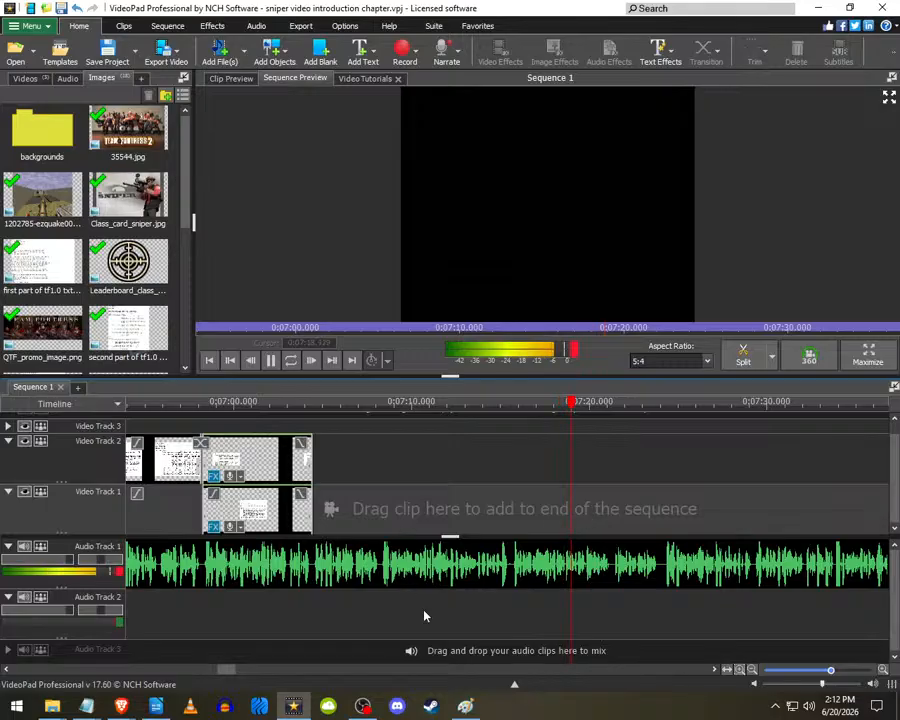
{"action": "scroll", "coordinate": [524, 459], "scroll_direction": "down", "scroll_amount": 2}
{"action": "scroll", "coordinate": [524, 459], "scroll_direction": "up", "scroll_amount": 3}
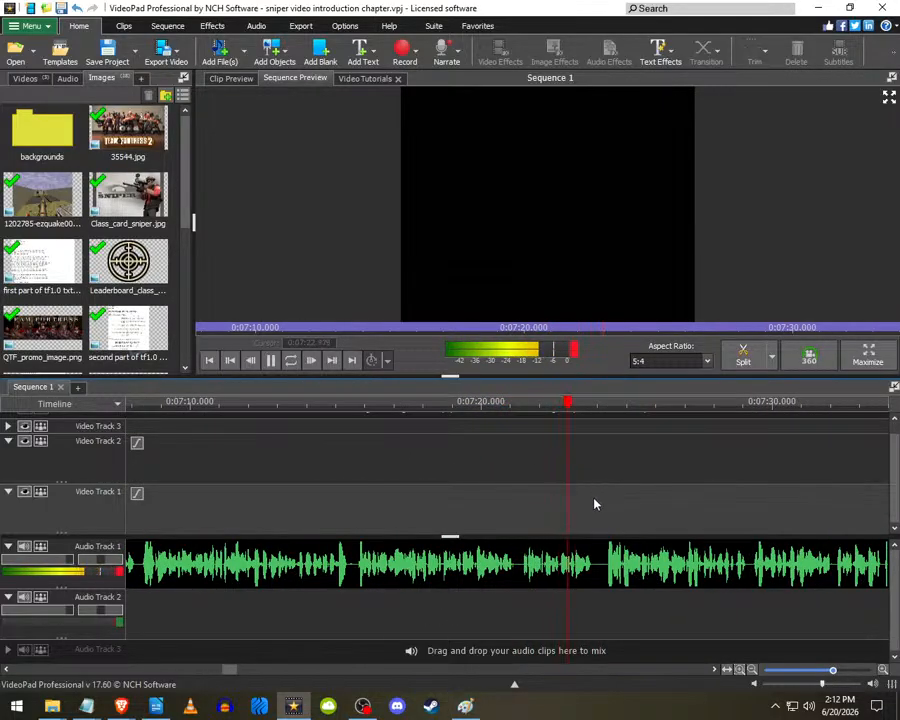
- Extend the tf2_5 and tf1_37 split-screen clips to 0:07:24.052 and play just past their end
{"action": "key", "text": "space"}
{"action": "scroll", "coordinate": [594, 497], "scroll_direction": "down", "scroll_amount": 2}
{"action": "left_click_drag", "start_coordinate": [363, 510], "coordinate": [596, 508]}
{"action": "left_click_drag", "start_coordinate": [355, 458], "coordinate": [593, 460]}
{"action": "key", "text": "space"}
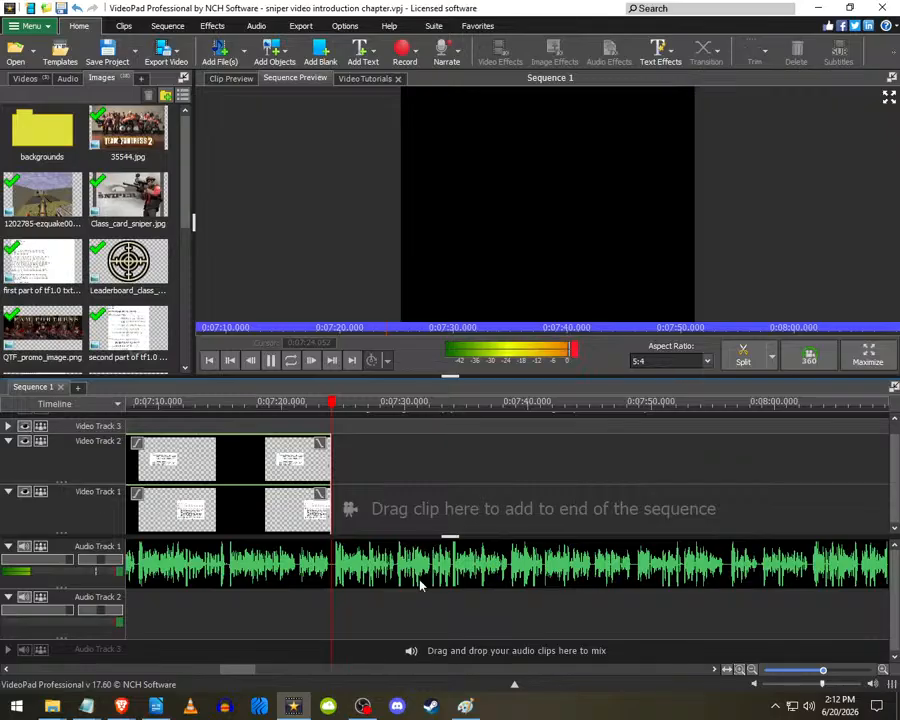
{"action": "scroll", "coordinate": [428, 575], "scroll_direction": "up", "scroll_amount": 5}
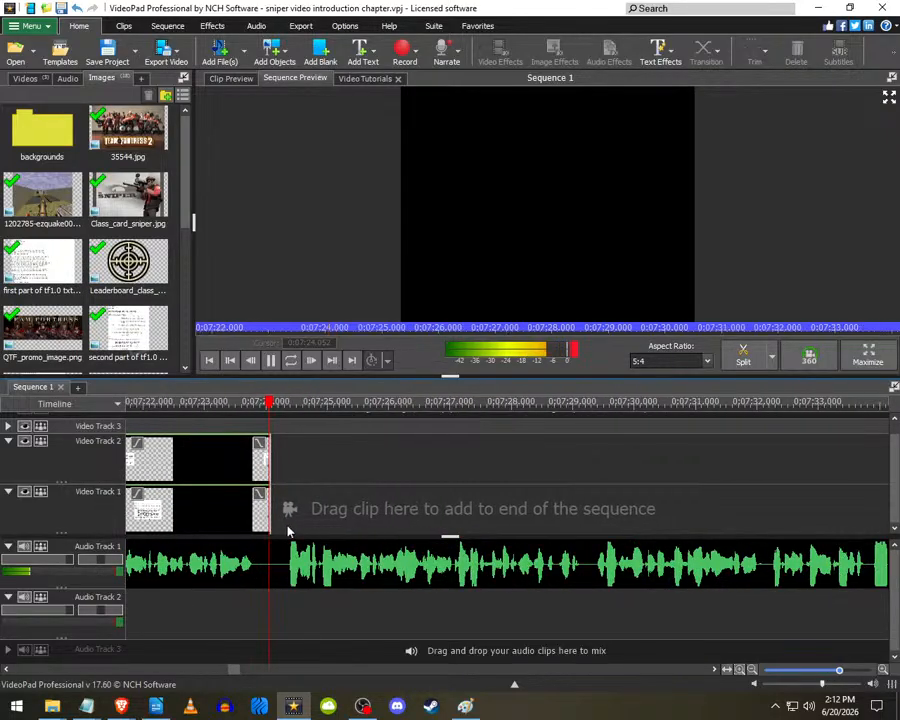
{"action": "key", "text": "space"}
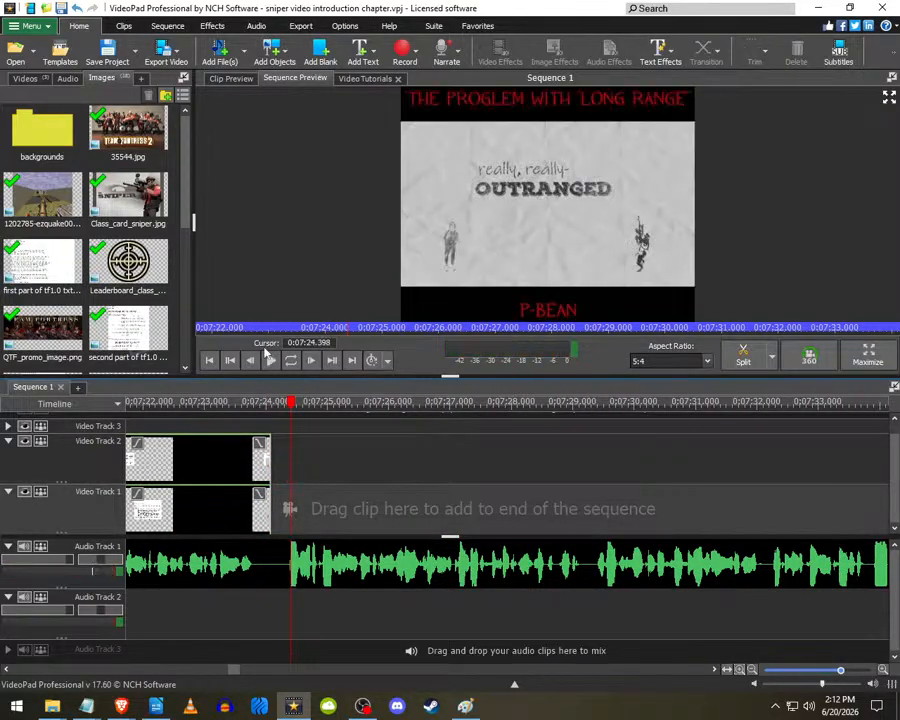
- Start a new project, reopen sniper video introduction chapter.vpj, and place the playhead at 0:08:09.129 on the timeline
{"action": "left_click", "coordinate": [28, 25]}
{"action": "mouse_move", "coordinate": [40, 41]}
{"action": "left_click", "coordinate": [200, 43]}
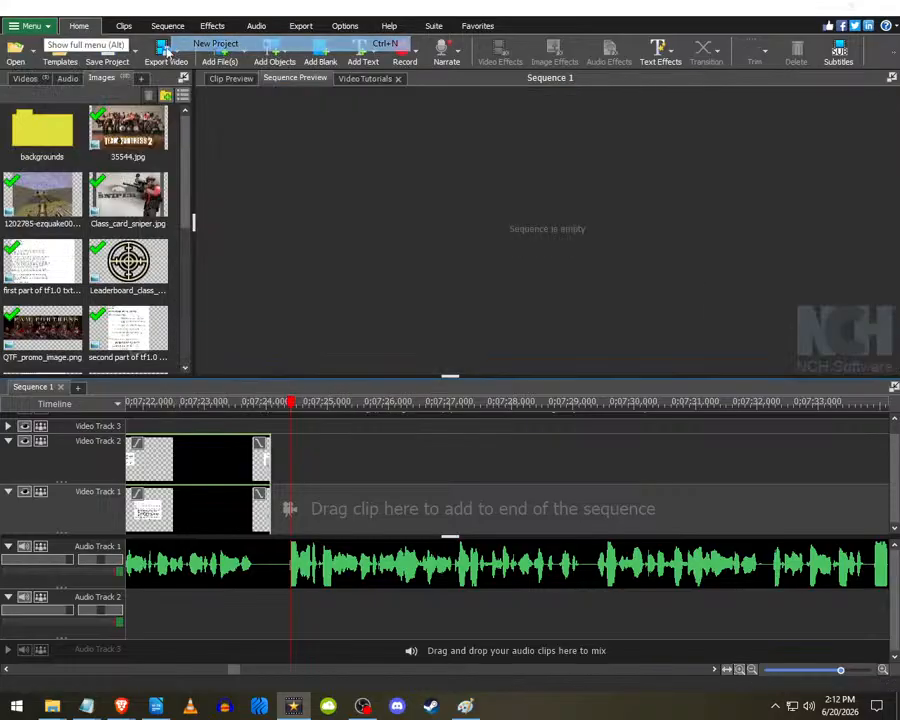
{"action": "left_click", "coordinate": [34, 48]}
{"action": "left_click", "coordinate": [120, 78]}
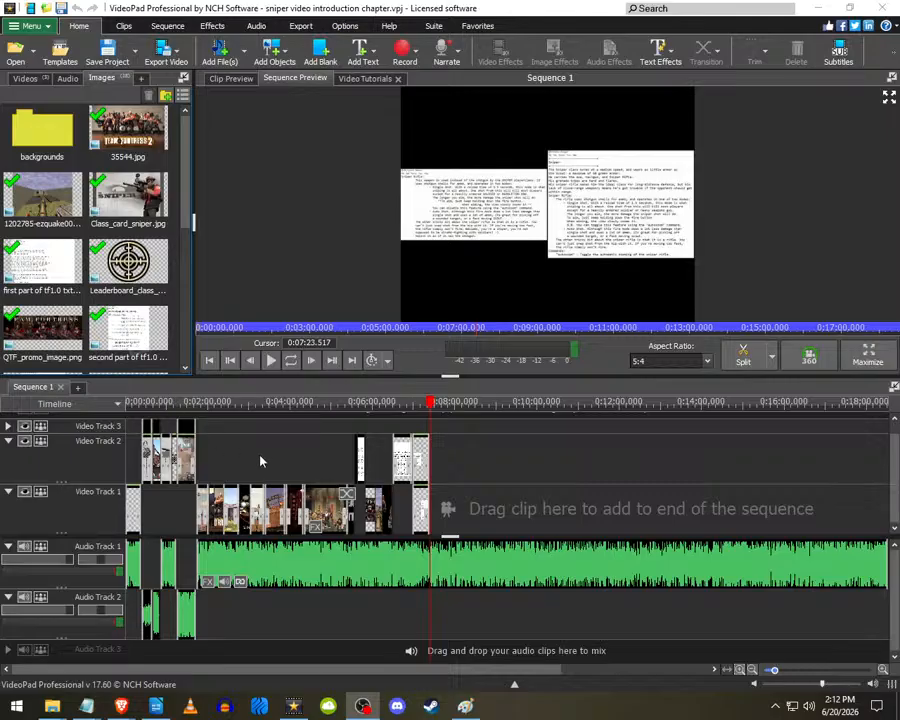
{"action": "left_click", "coordinate": [461, 451]}
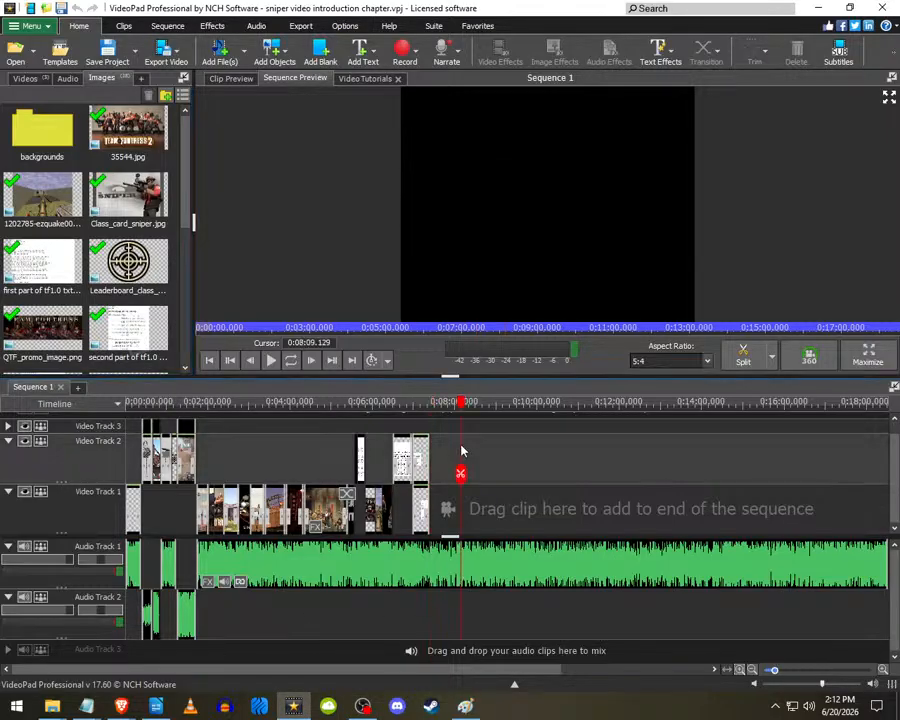
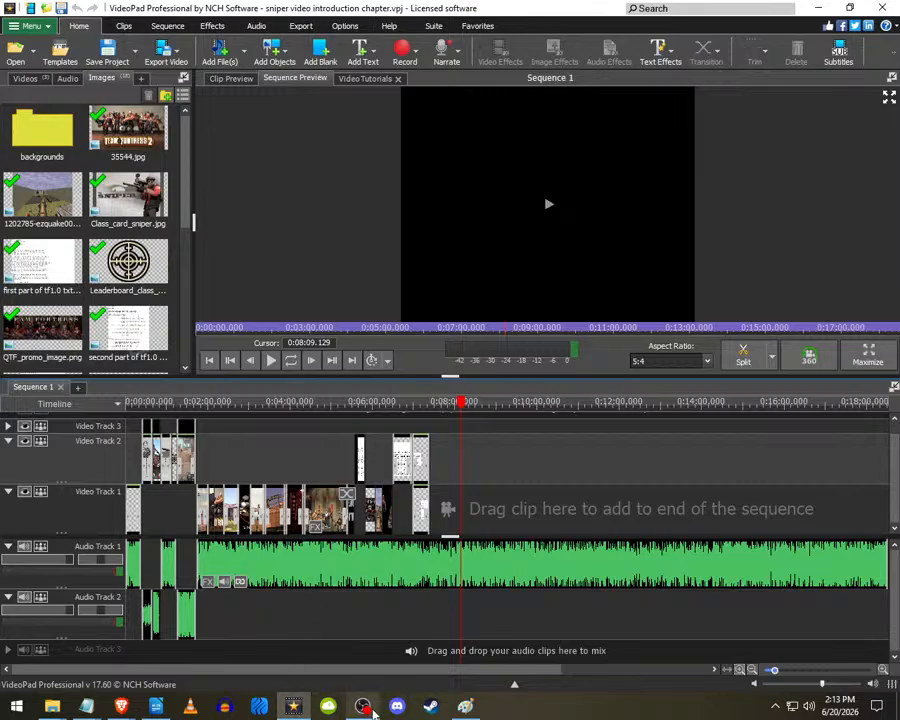
- Switch to Discord
{"action": "left_click", "coordinate": [371, 709]}
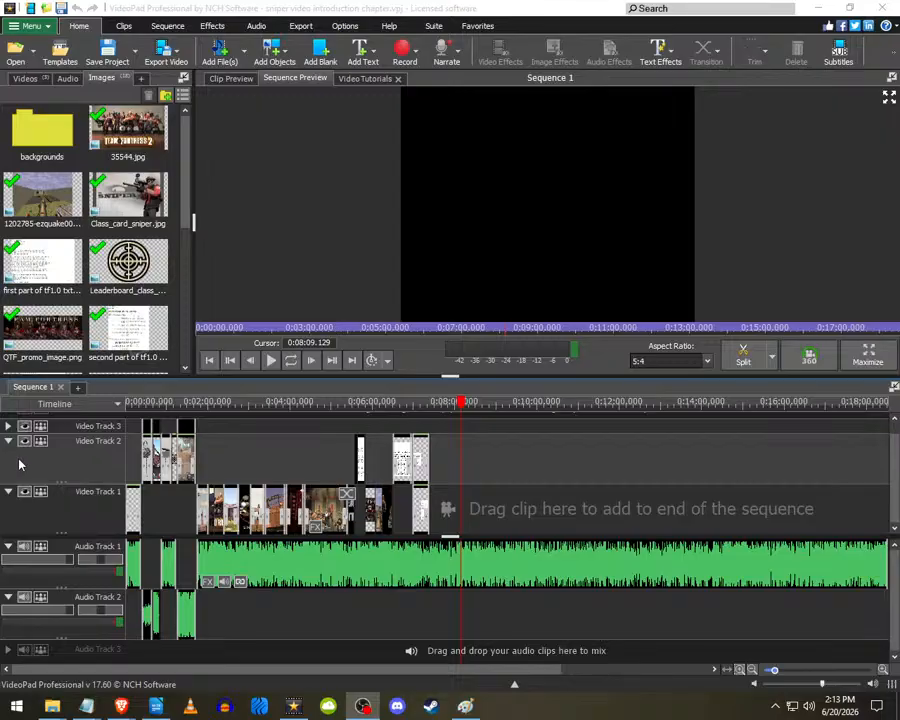
{"action": "left_click", "coordinate": [402, 711]}
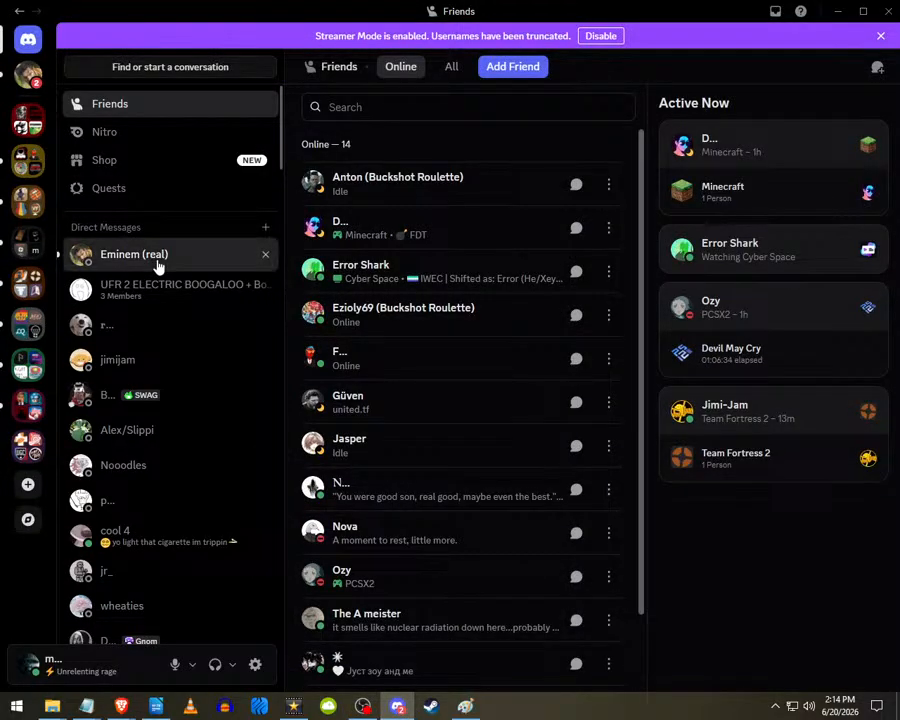
- Open the unread direct message, reply "okie doke", and switch back to VideoPad
{"action": "left_click", "coordinate": [190, 256]}
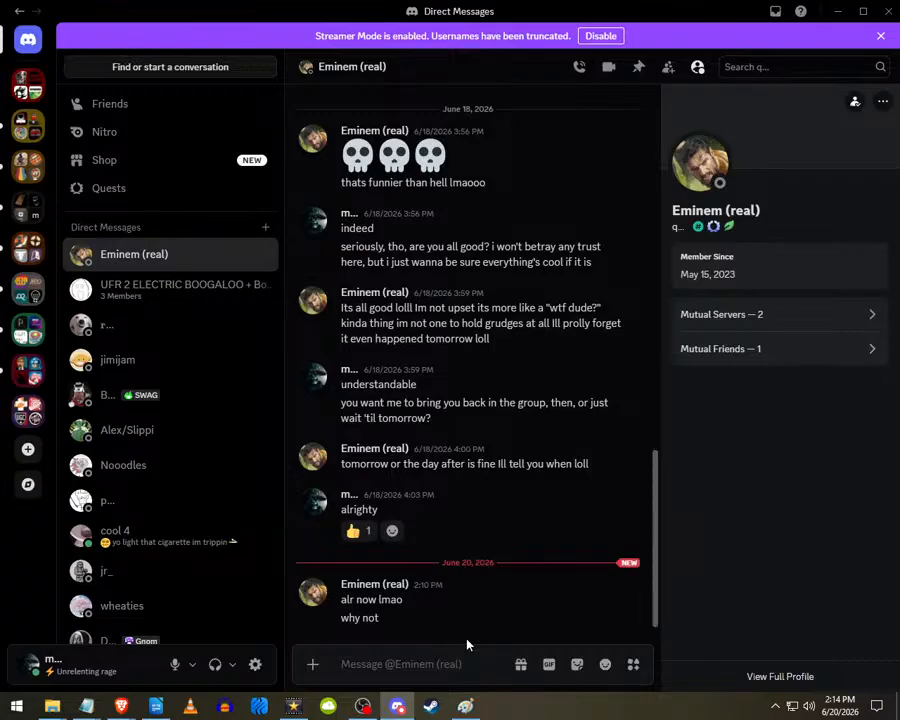
{"action": "type", "text": "o"}
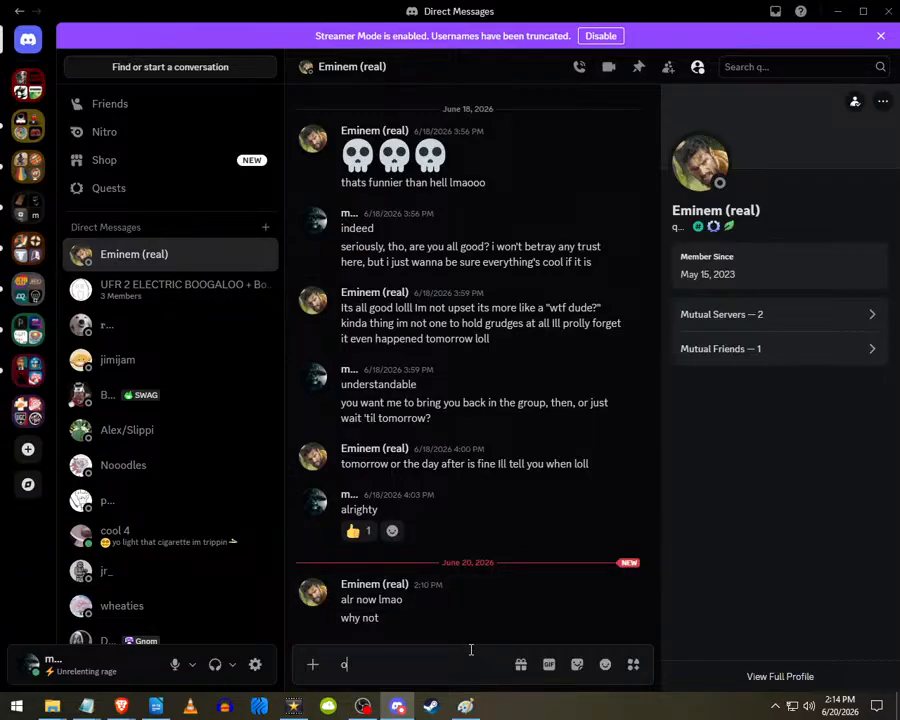
{"action": "type", "text": "kie doke"}
{"action": "key", "text": "Return"}
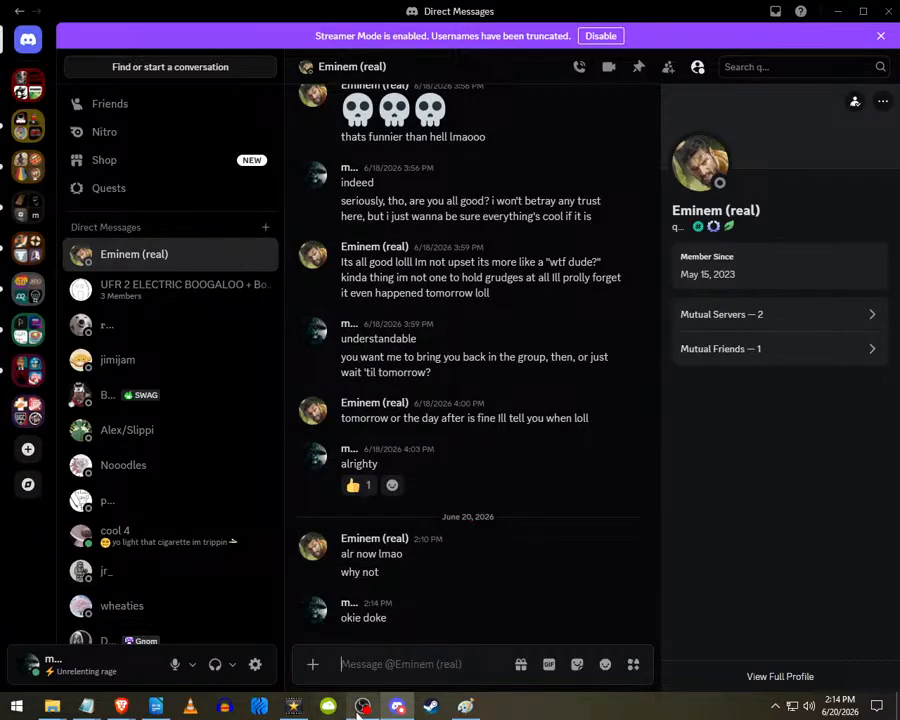
{"action": "left_click", "coordinate": [293, 706]}
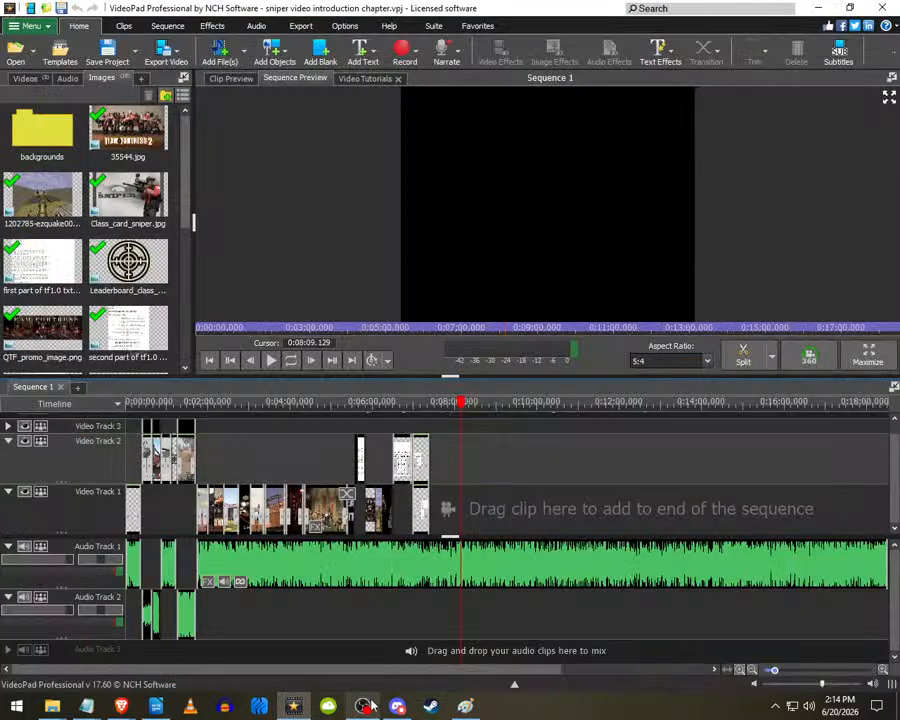
- Play the narration from 0:08:09.129 to about 0:08:19, inspecting the audio waveform around it
{"action": "mouse_move", "coordinate": [375, 705]}
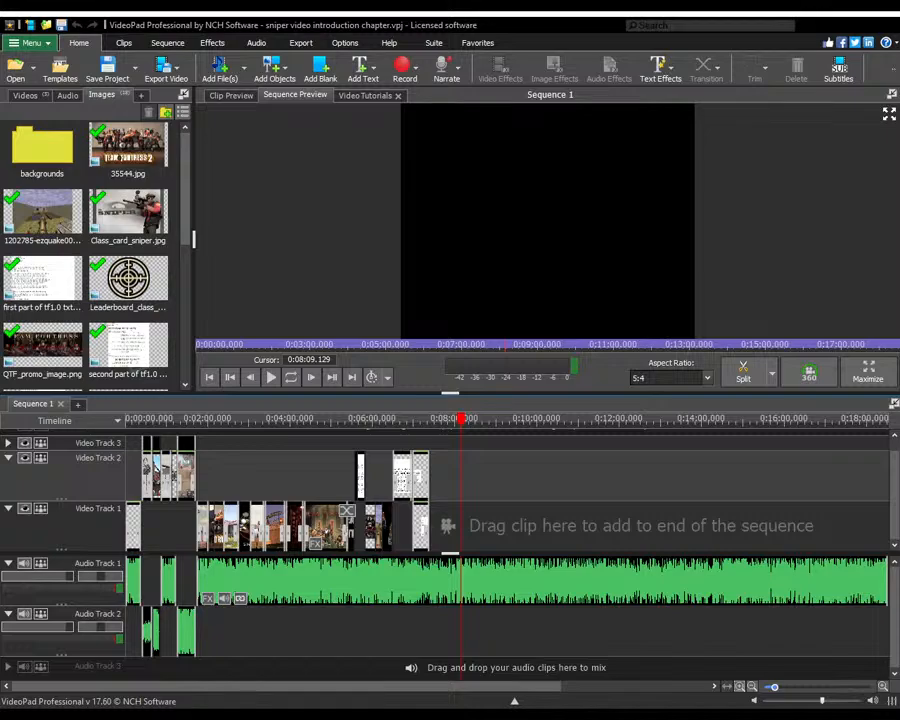
{"action": "key", "text": "space"}
{"action": "scroll", "coordinate": [470, 593], "scroll_direction": "up", "scroll_amount": 7}
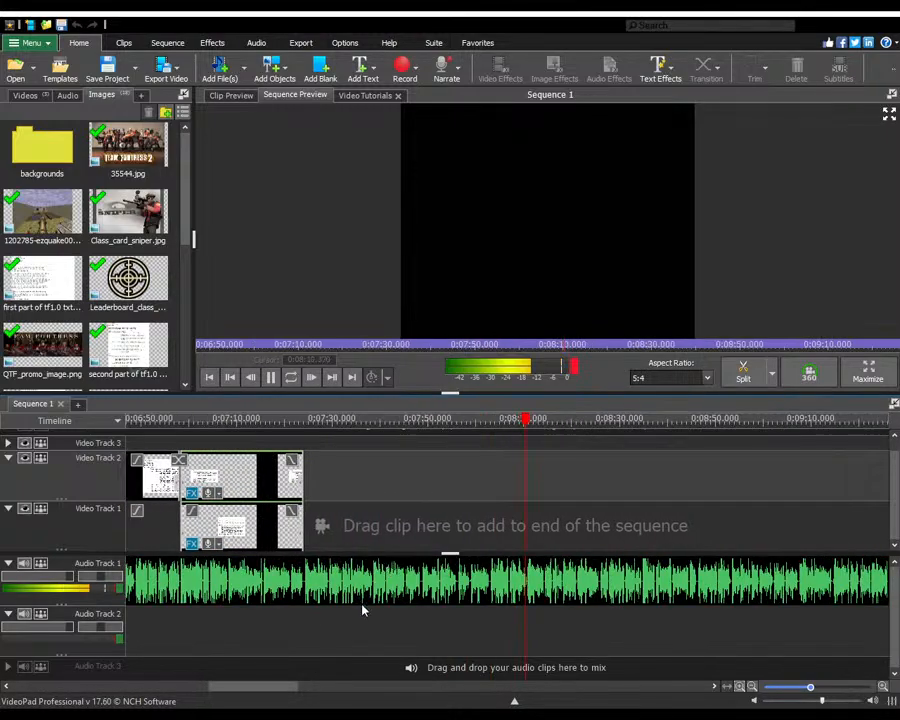
{"action": "key", "text": "space"}
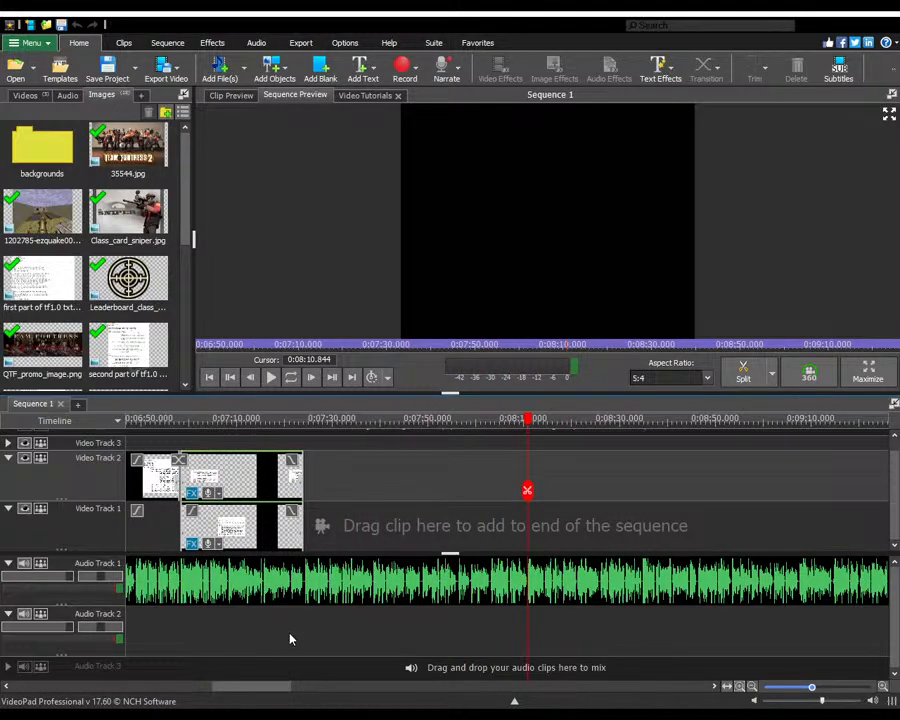
{"action": "key", "text": "space"}
{"action": "scroll", "coordinate": [302, 505], "scroll_direction": "down", "scroll_amount": 5}
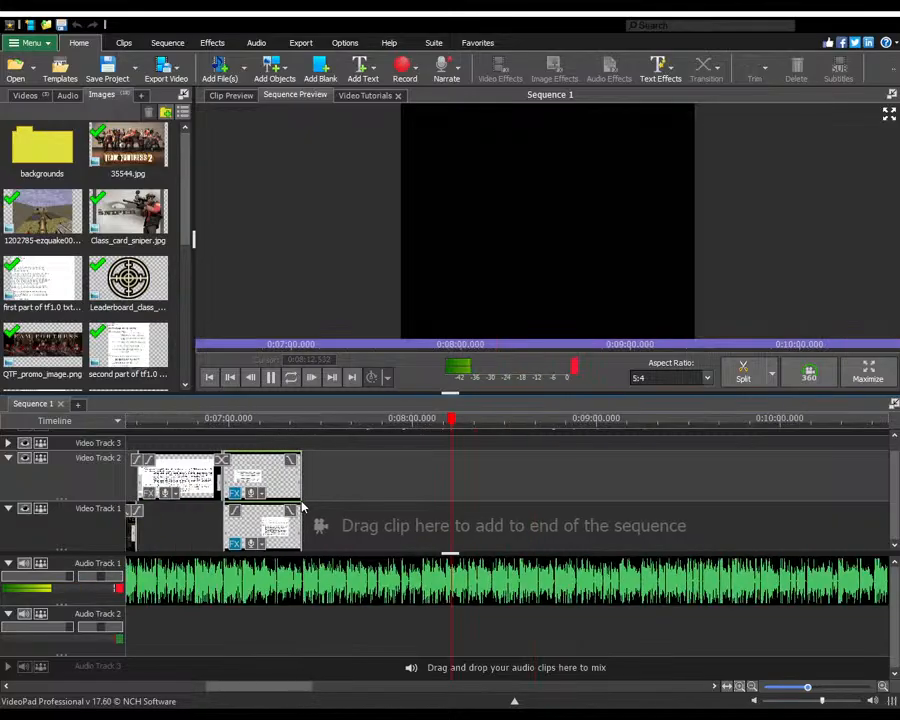
{"action": "scroll", "coordinate": [419, 552], "scroll_direction": "up", "scroll_amount": 7}
{"action": "scroll", "coordinate": [391, 552], "scroll_direction": "down", "scroll_amount": 5}
{"action": "scroll", "coordinate": [230, 552], "scroll_direction": "up", "scroll_amount": 4}
{"action": "scroll", "coordinate": [227, 552], "scroll_direction": "down", "scroll_amount": 4}
{"action": "scroll", "coordinate": [184, 552], "scroll_direction": "up", "scroll_amount": 6}
{"action": "scroll", "coordinate": [240, 518], "scroll_direction": "down", "scroll_amount": 5}
{"action": "scroll", "coordinate": [341, 548], "scroll_direction": "up", "scroll_amount": 5}
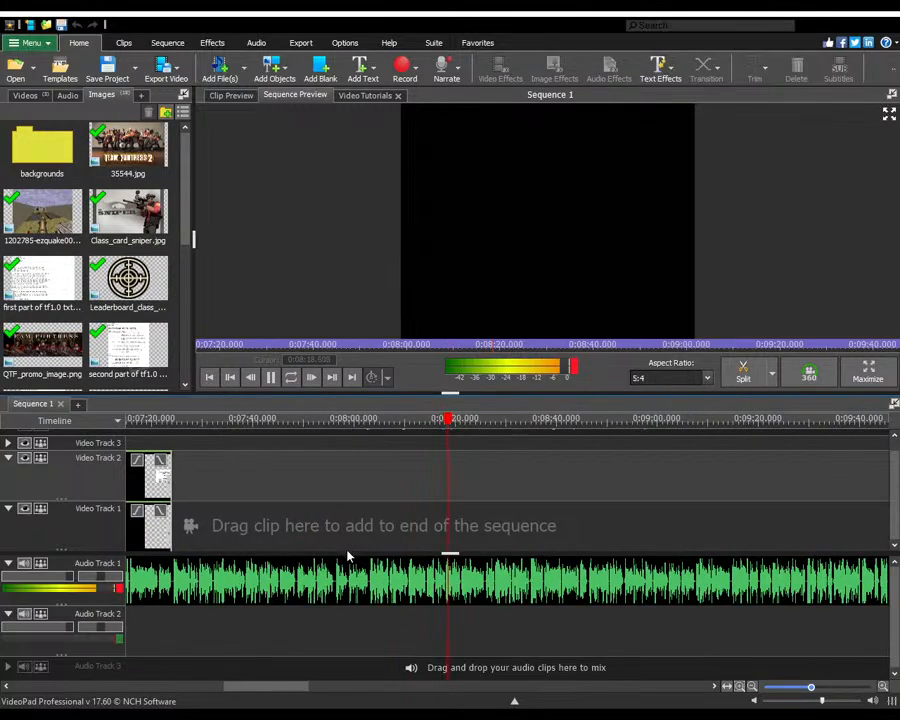
- Replay the narration from the end of the split-screen clips and place the playhead in the pause at 0:07:29.276
{"action": "left_click", "coordinate": [331, 547]}
{"action": "scroll", "coordinate": [340, 546], "scroll_direction": "down", "scroll_amount": 5}
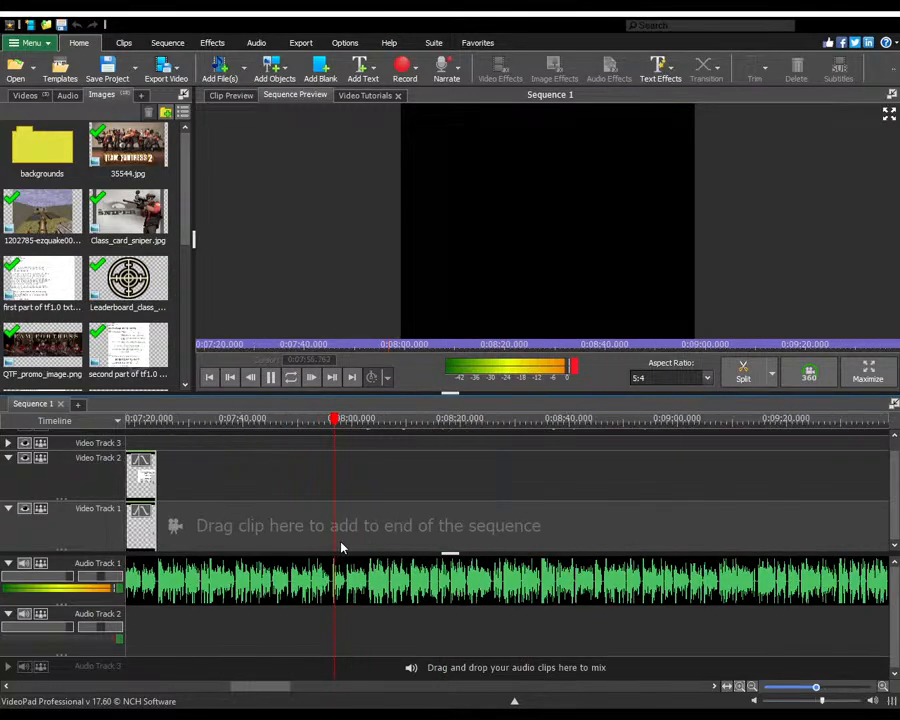
{"action": "scroll", "coordinate": [243, 552], "scroll_direction": "up", "scroll_amount": 4}
{"action": "left_click", "coordinate": [235, 446]}
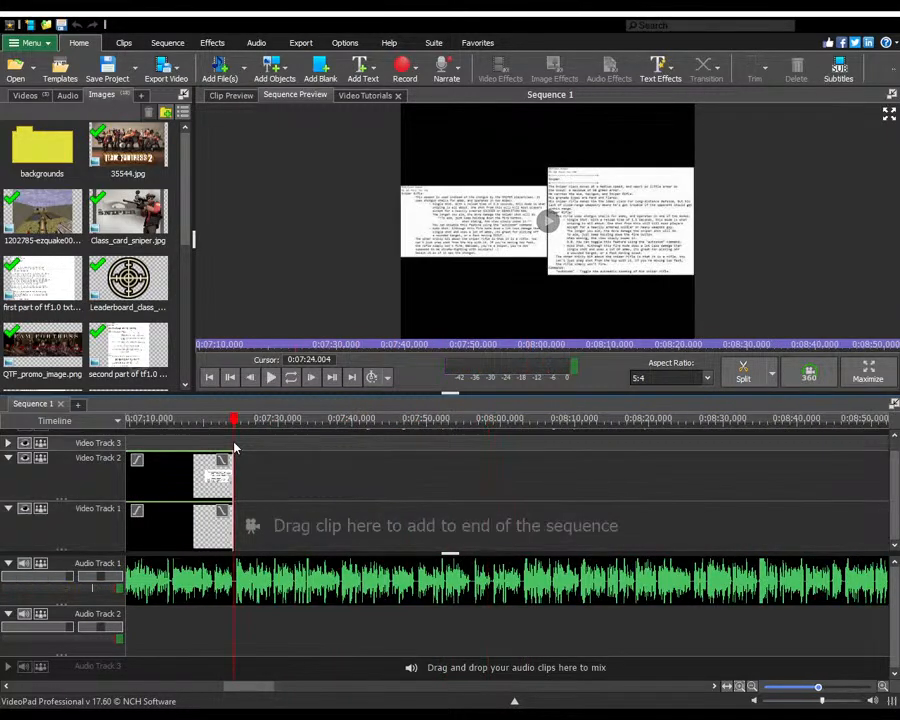
{"action": "scroll", "coordinate": [234, 445], "scroll_direction": "up", "scroll_amount": 4}
{"action": "scroll", "coordinate": [385, 481], "scroll_direction": "down", "scroll_amount": 7}
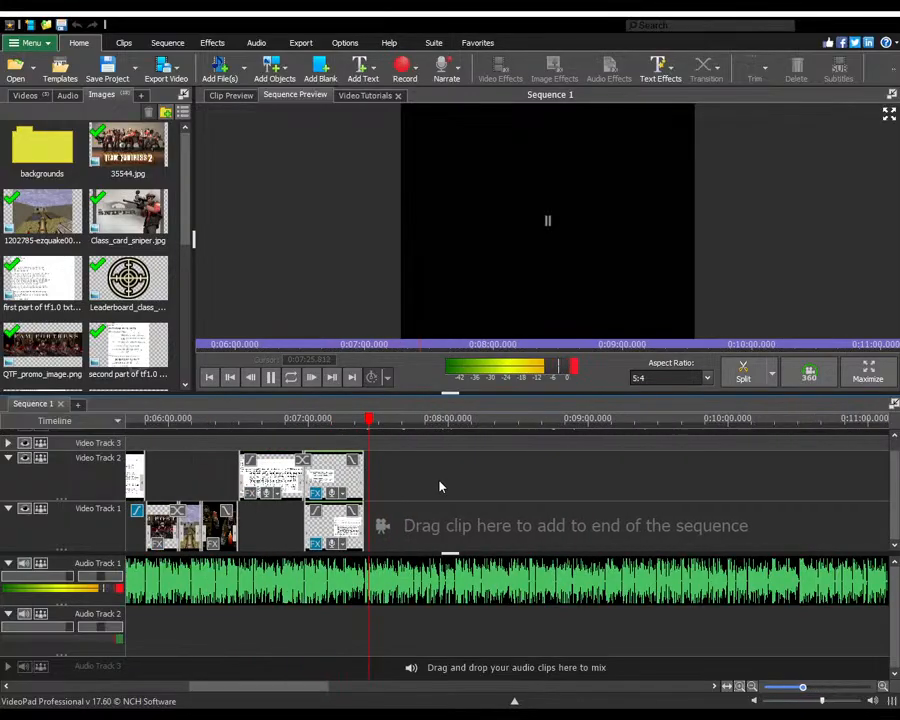
{"action": "scroll", "coordinate": [418, 494], "scroll_direction": "up", "scroll_amount": 4}
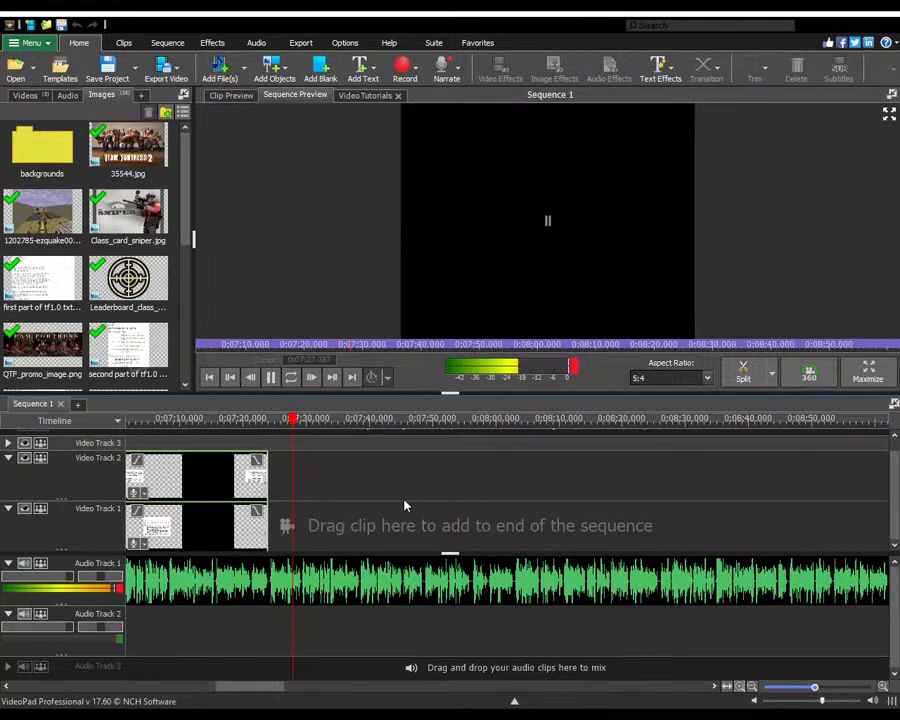
{"action": "scroll", "coordinate": [342, 504], "scroll_direction": "up", "scroll_amount": 2}
{"action": "scroll", "coordinate": [275, 530], "scroll_direction": "up", "scroll_amount": 2}
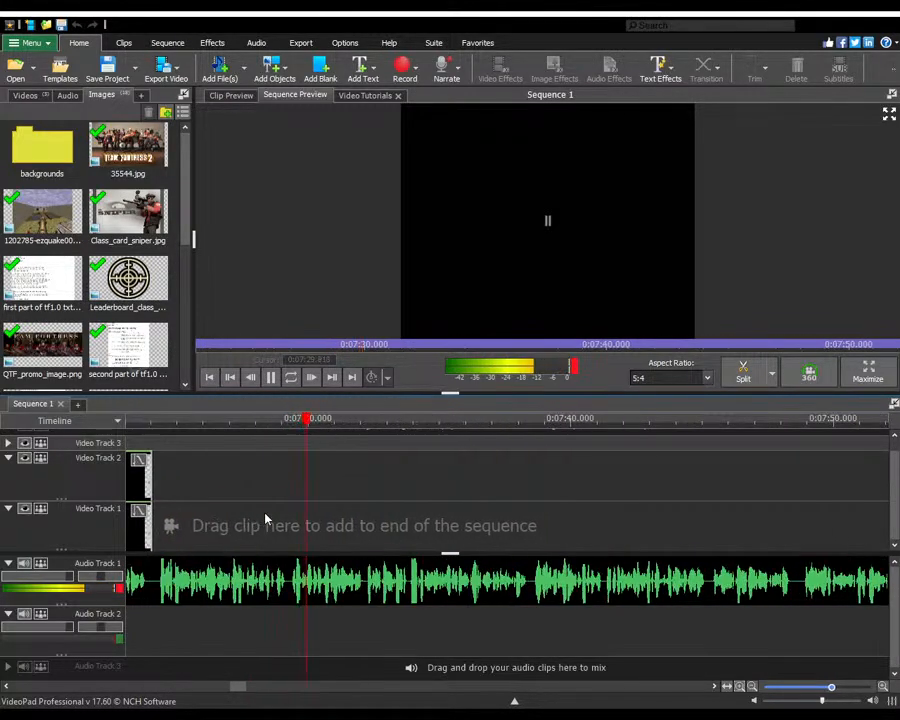
{"action": "left_click", "coordinate": [288, 544]}
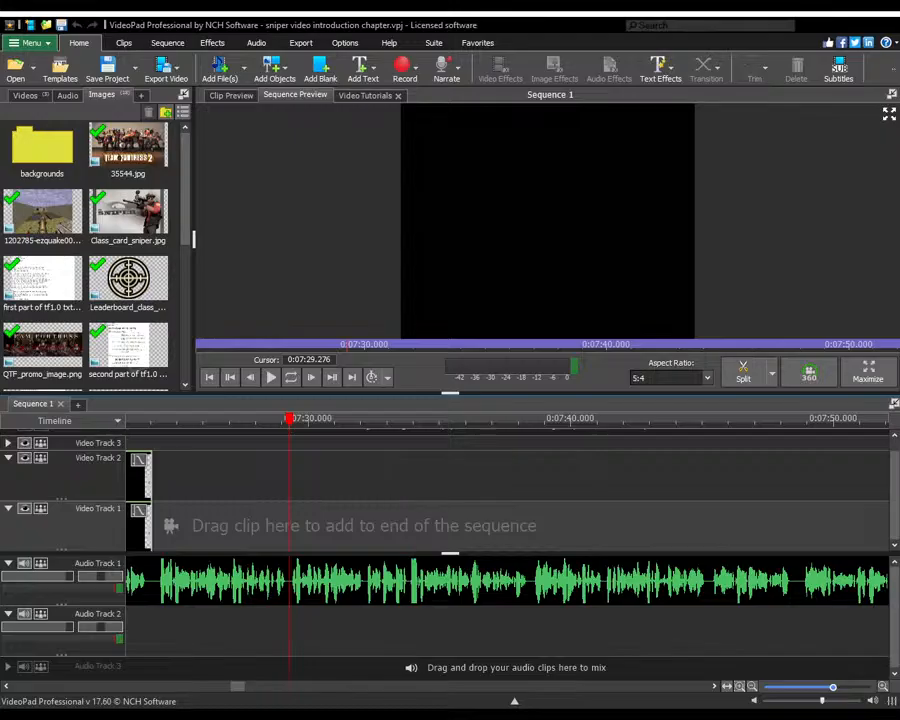
- Play the narration from 0:07:29.276 to about 0:08:24
{"action": "key", "text": "space"}
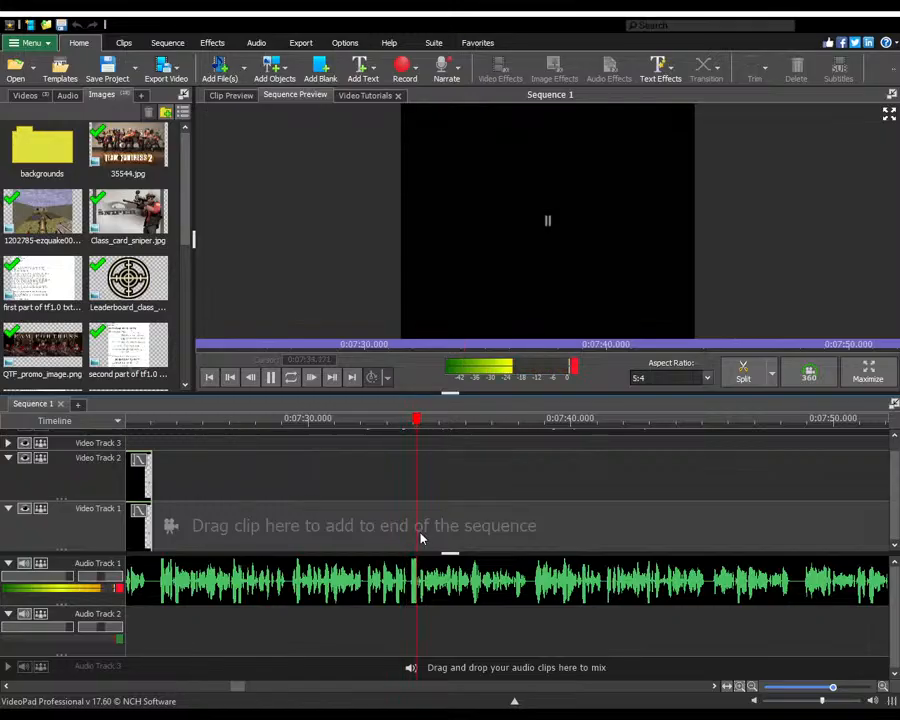
{"action": "scroll", "coordinate": [296, 550], "scroll_direction": "down", "scroll_amount": 2}
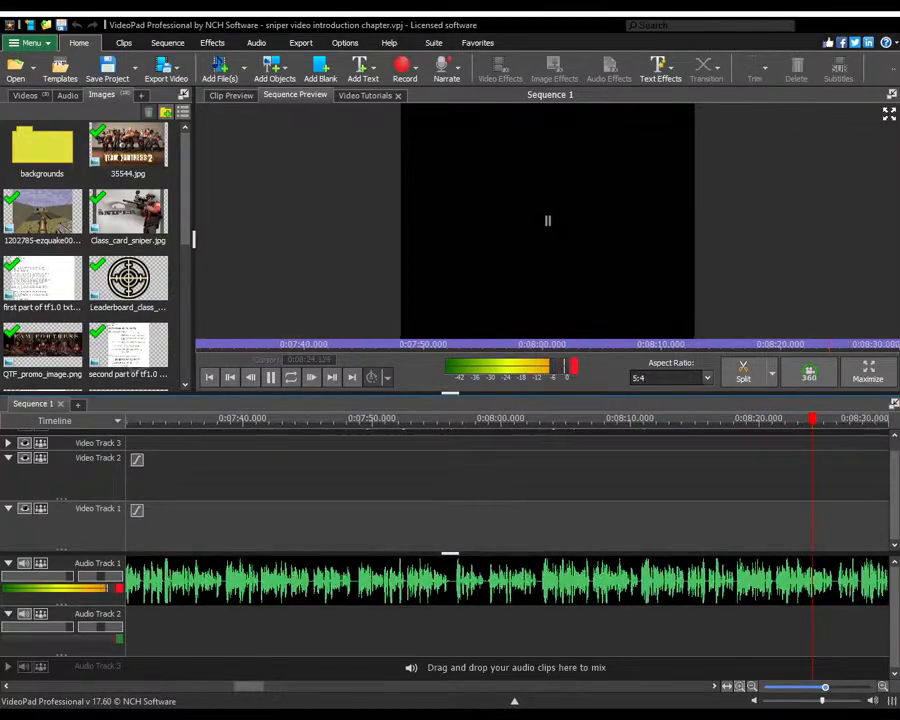
{"action": "left_click", "coordinate": [440, 516]}
- Play from 0:07:23.257 and place TFSCOUT.PNG.webp on Video Track 1 at the pause near 0:07:29
{"action": "scroll", "coordinate": [492, 518], "scroll_direction": "down", "scroll_amount": 3}
{"action": "left_click", "coordinate": [214, 462]}
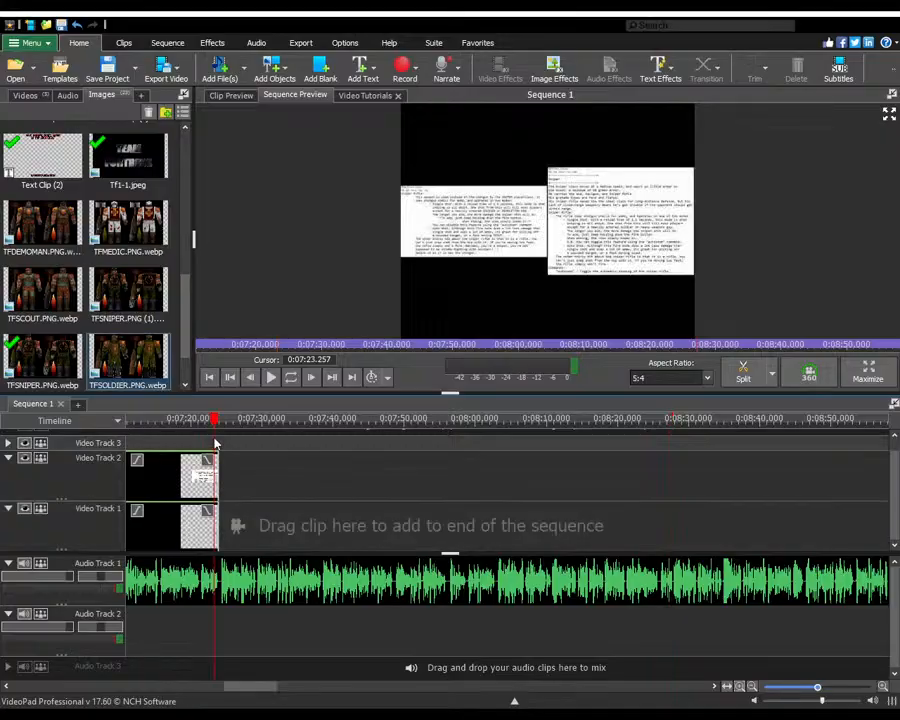
{"action": "scroll", "coordinate": [230, 461], "scroll_direction": "up", "scroll_amount": 4}
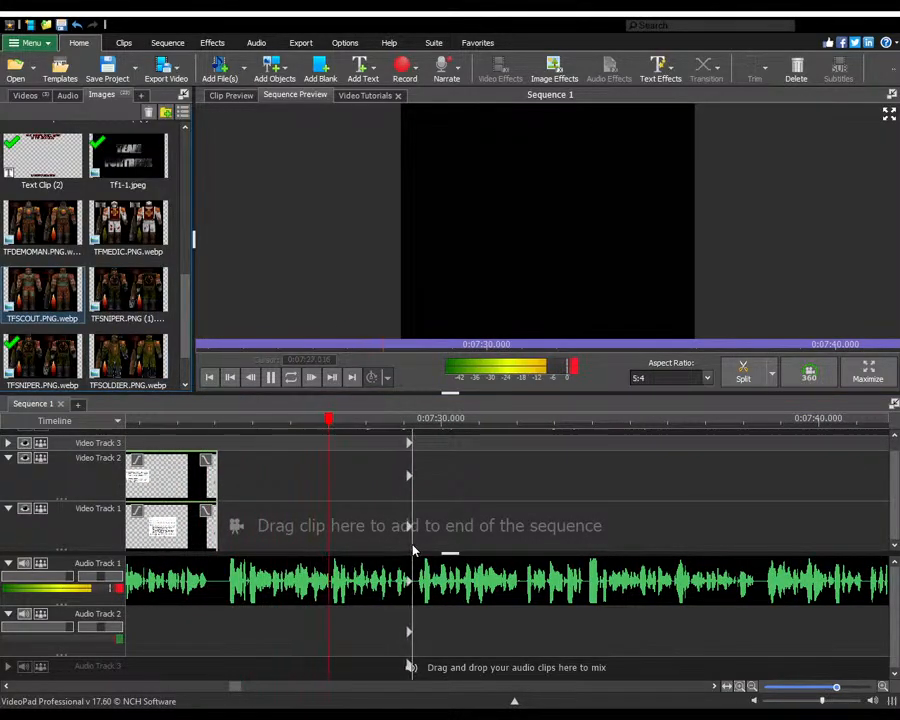
{"action": "left_click_drag", "start_coordinate": [415, 548], "coordinate": [384, 532]}
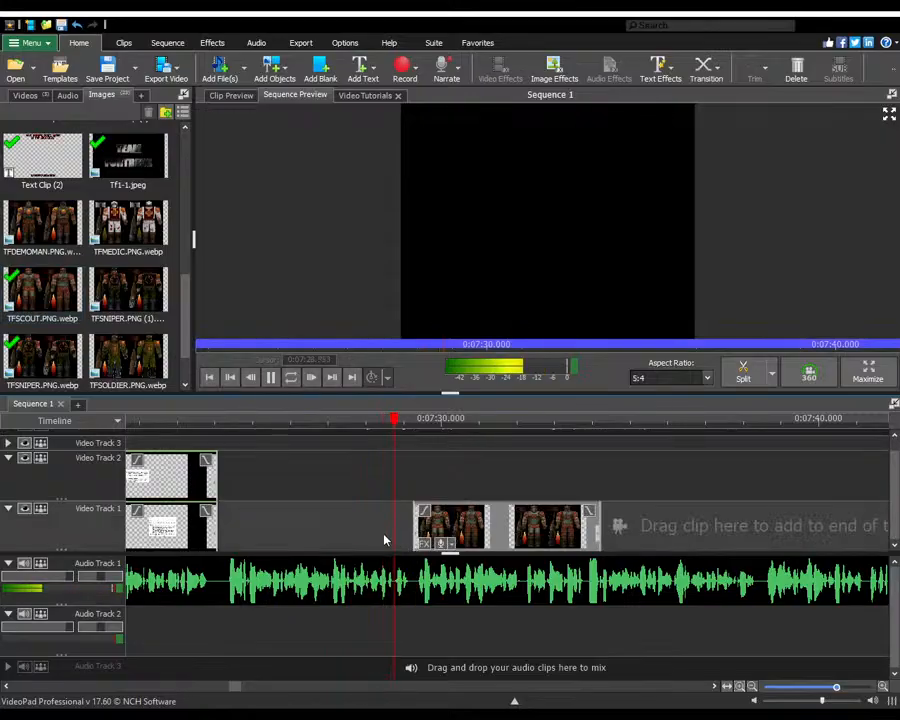
- Place TFSOLDIER.PNG.webp at the narration pause at 0:07:38.475 on Video Track 1 and extend the scout clip to meet it
{"action": "scroll", "coordinate": [266, 506], "scroll_direction": "down", "scroll_amount": 3}
{"action": "scroll", "coordinate": [444, 550], "scroll_direction": "up", "scroll_amount": 3}
{"action": "left_click", "coordinate": [478, 536]}
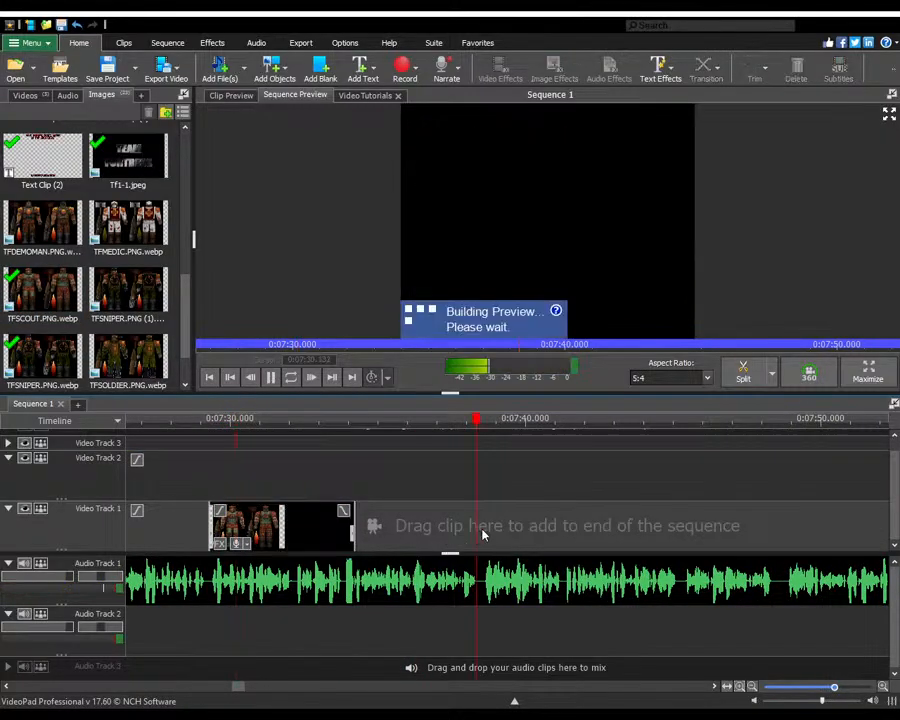
{"action": "left_click", "coordinate": [480, 540]}
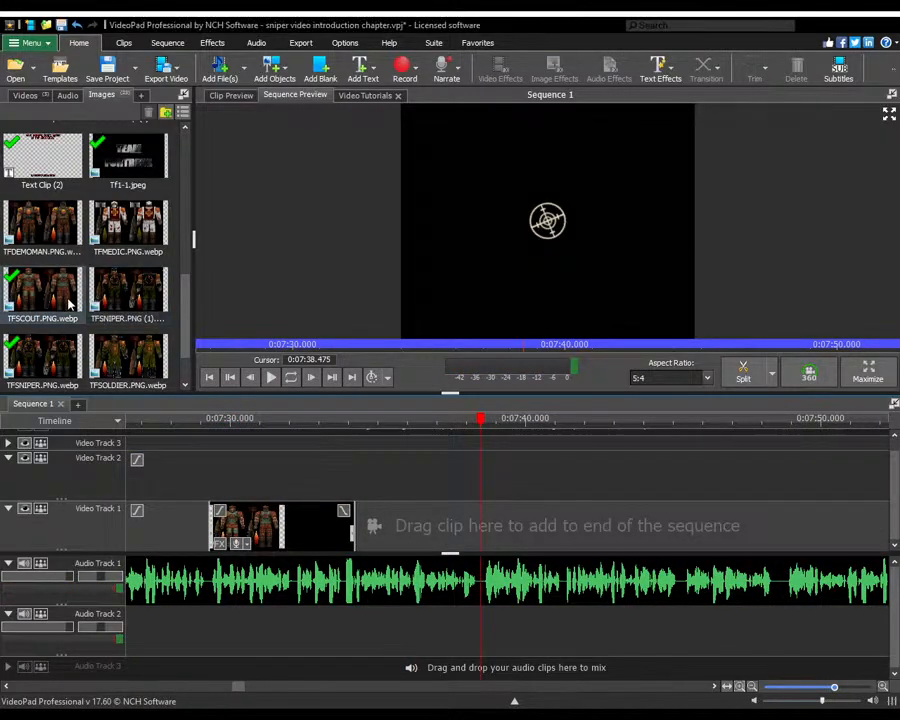
{"action": "left_click_drag", "start_coordinate": [91, 363], "coordinate": [463, 527]}
{"action": "left_click_drag", "start_coordinate": [352, 524], "coordinate": [473, 521]}
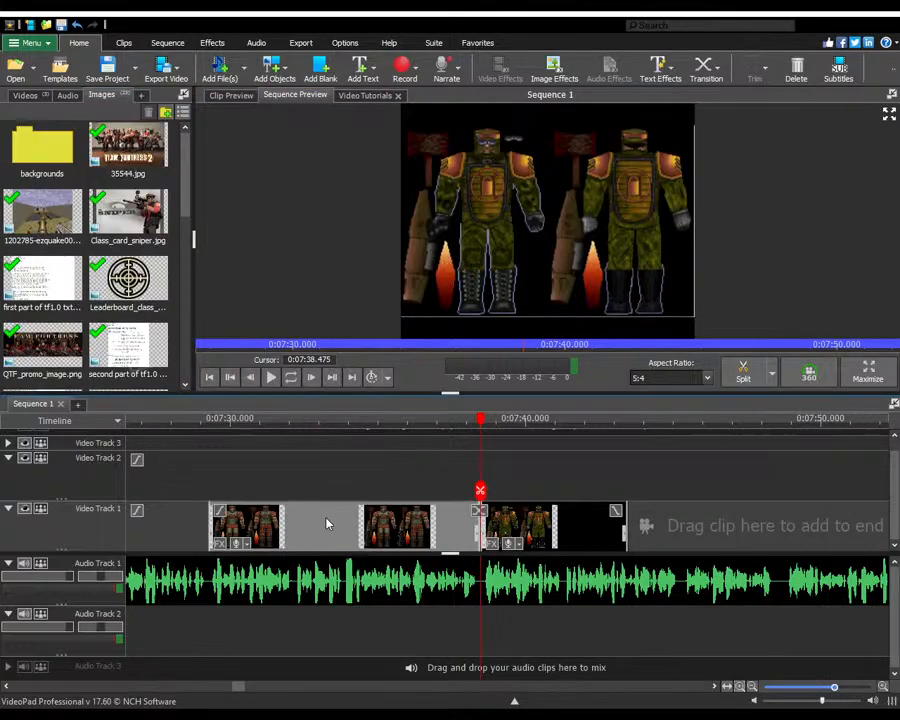
- Place TFDEMOMAN.PNG.webp at the narration pause at 0:07:48.697 on Video Track 1 and extend the soldier clip to meet it
{"action": "scroll", "coordinate": [560, 550], "scroll_direction": "down", "scroll_amount": 2}
{"action": "left_click", "coordinate": [547, 549]}
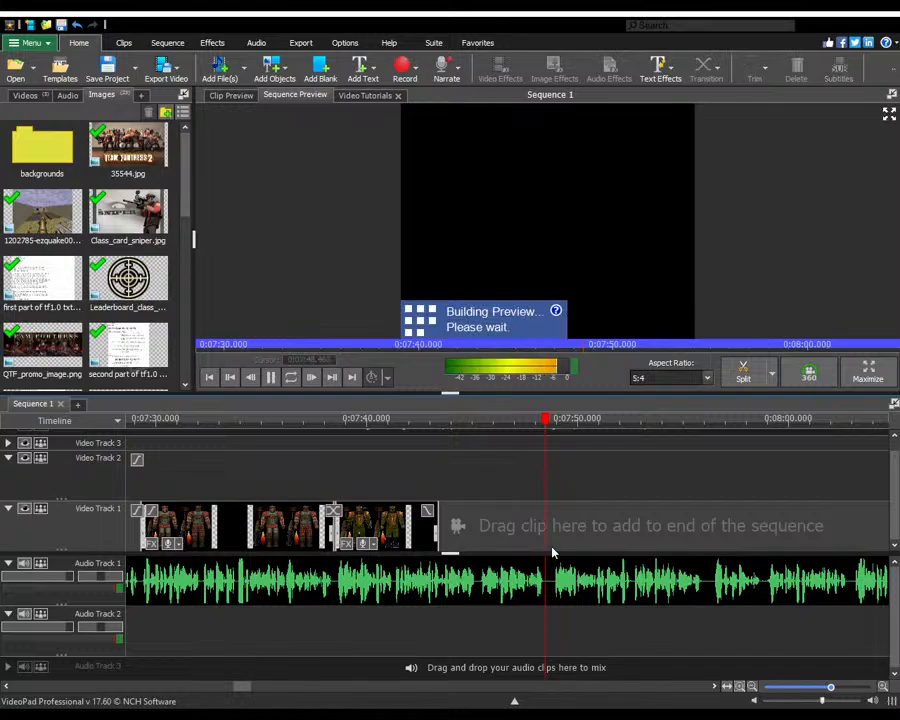
{"action": "scroll", "coordinate": [145, 279], "scroll_direction": "down", "scroll_amount": 5}
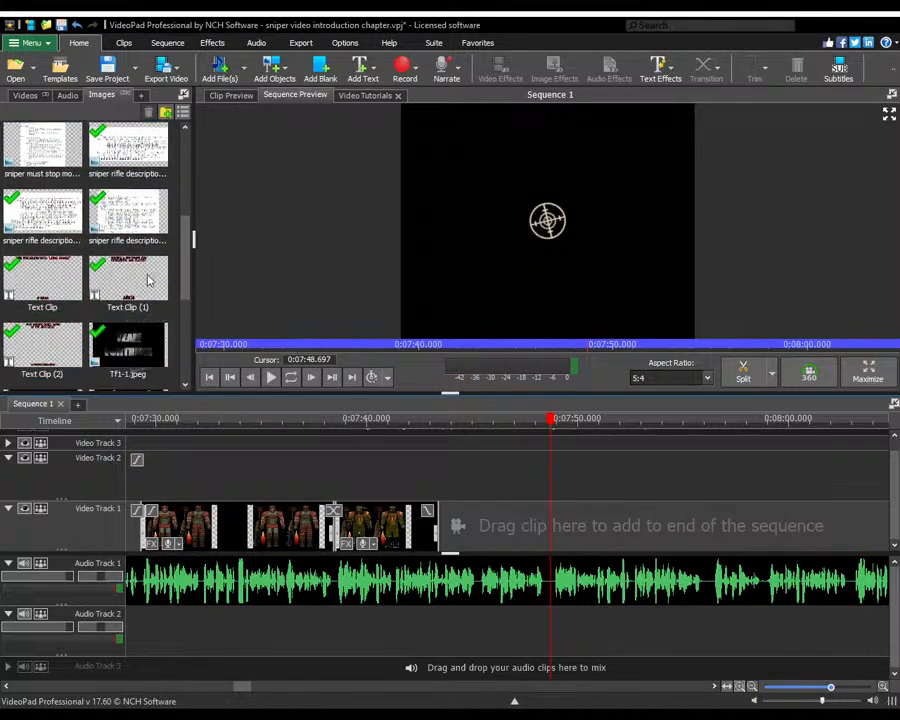
{"action": "left_click_drag", "start_coordinate": [52, 232], "coordinate": [556, 530]}
{"action": "left_click_drag", "start_coordinate": [431, 521], "coordinate": [544, 521]}
- Place TFMEDIC.PNG.webp at the narration pause at 0:07:56.343 on Video Track 1 and extend the demoman clip to meet it
{"action": "scroll", "coordinate": [240, 492], "scroll_direction": "down", "scroll_amount": 3}
{"action": "scroll", "coordinate": [513, 528], "scroll_direction": "up", "scroll_amount": 3}
{"action": "left_click", "coordinate": [486, 537]}
{"action": "scroll", "coordinate": [486, 537], "scroll_direction": "up", "scroll_amount": 2}
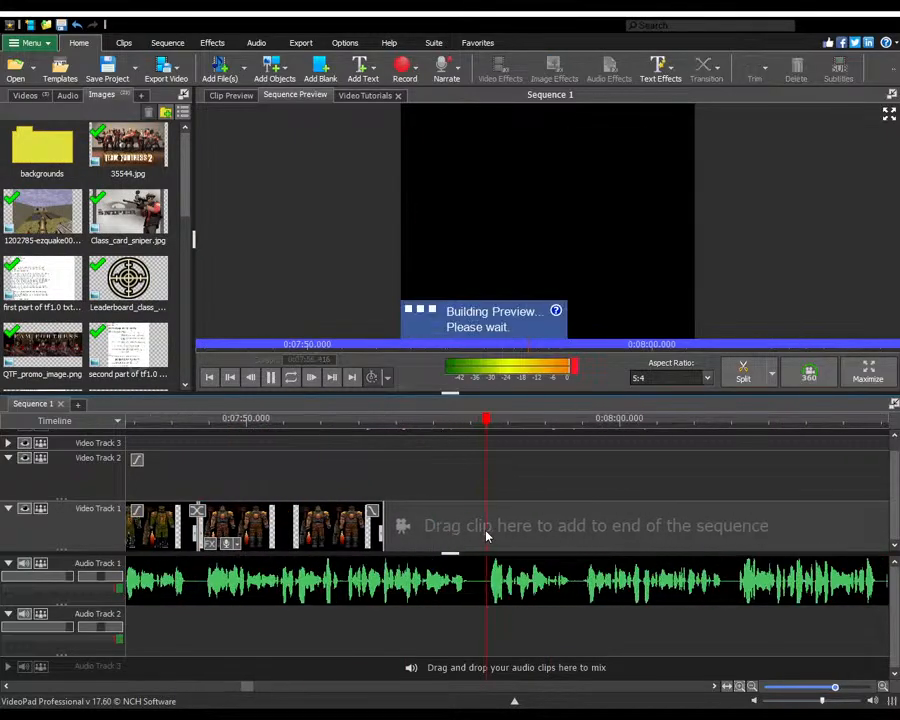
{"action": "scroll", "coordinate": [155, 287], "scroll_direction": "down", "scroll_amount": 5}
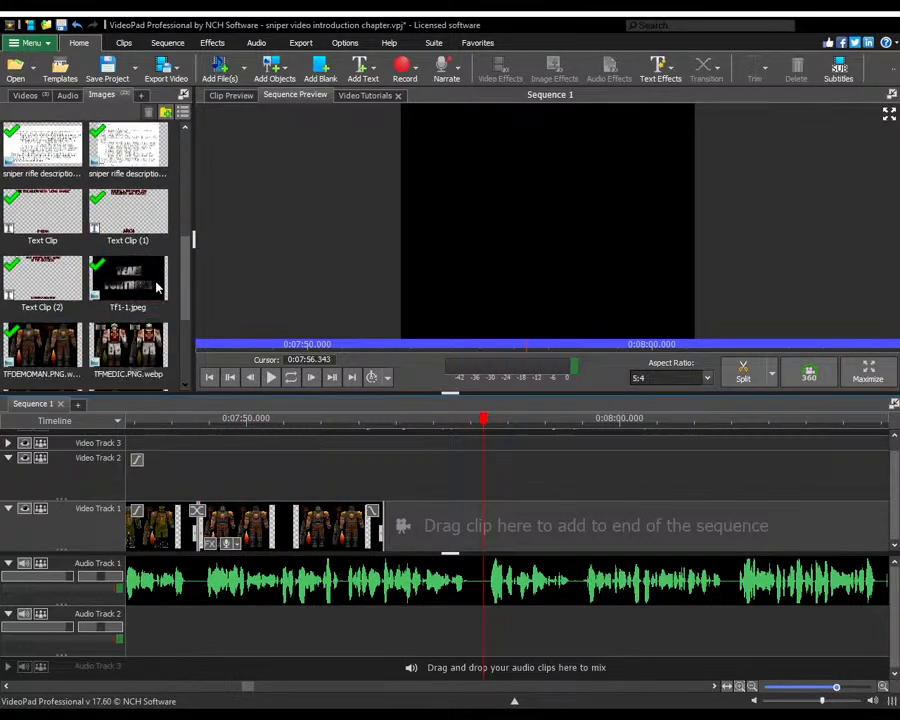
{"action": "mouse_move", "coordinate": [129, 152]}
{"action": "left_mouse_down"}
{"action": "mouse_move", "coordinate": [482, 497]}
{"action": "mouse_move", "coordinate": [485, 526]}
{"action": "left_mouse_up"}
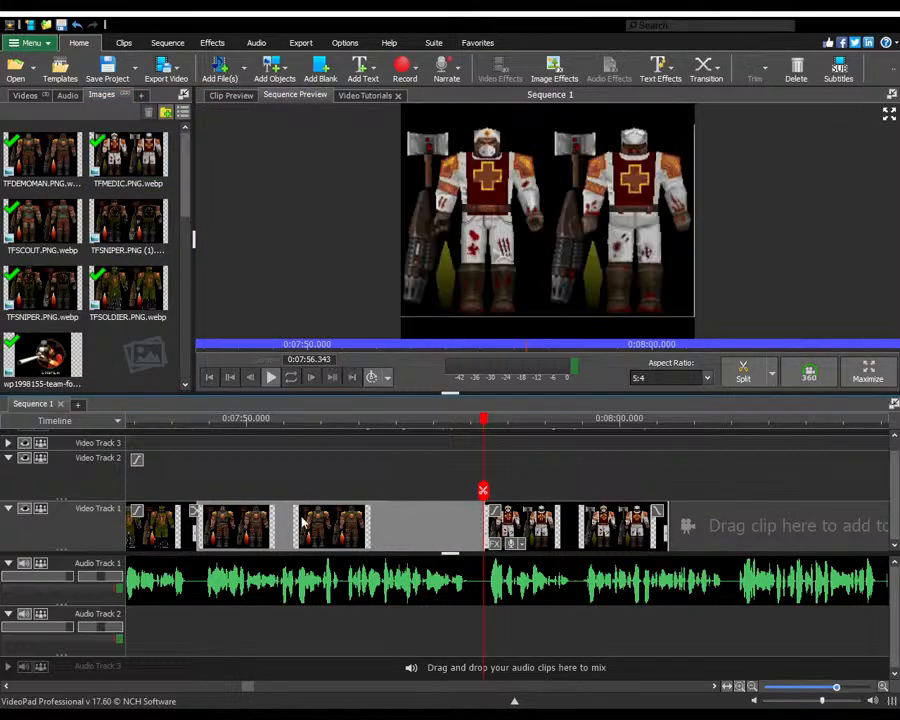
- Place the TFSNIPER.PNG (1) image at 0:08:10.733 on Video Track 1, extend the medic clip to meet it, and play past the end
{"action": "scroll", "coordinate": [342, 522], "scroll_direction": "down", "scroll_amount": 2}
{"action": "left_click", "coordinate": [424, 498]}
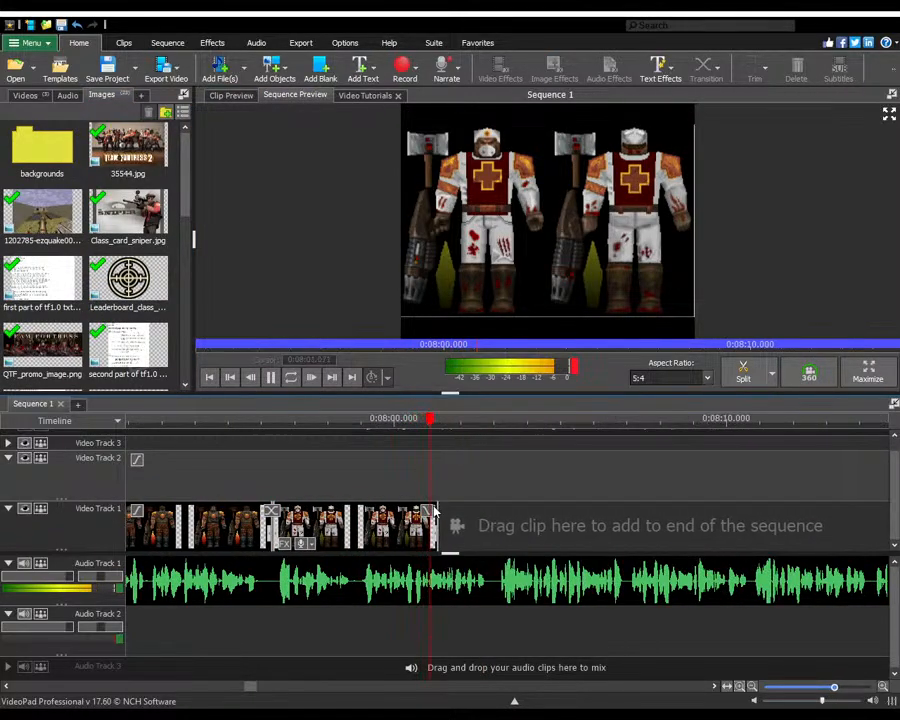
{"action": "scroll", "coordinate": [450, 510], "scroll_direction": "up", "scroll_amount": 2}
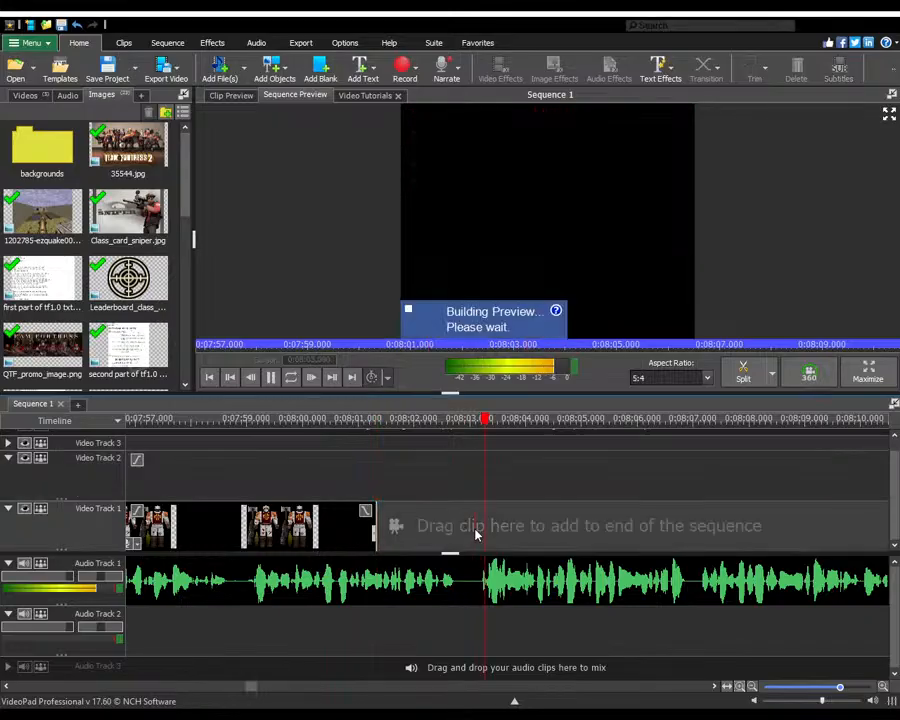
{"action": "scroll", "coordinate": [400, 520], "scroll_direction": "down", "scroll_amount": 2}
{"action": "scroll", "coordinate": [565, 540], "scroll_direction": "up", "scroll_amount": 2}
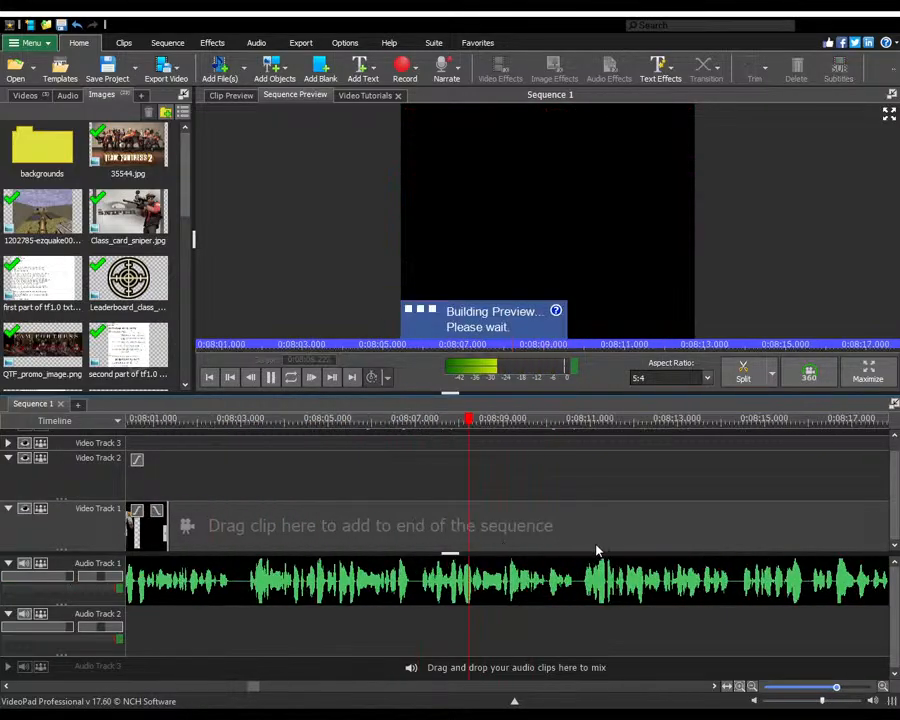
{"action": "left_click", "coordinate": [579, 547]}
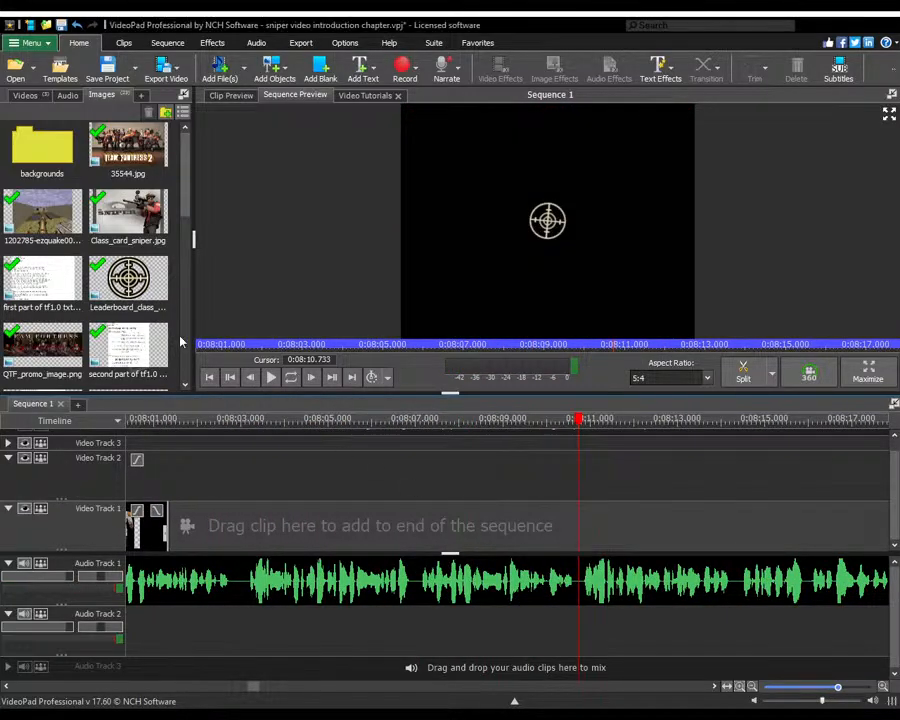
{"action": "scroll", "coordinate": [75, 340], "scroll_direction": "down", "scroll_amount": 5}
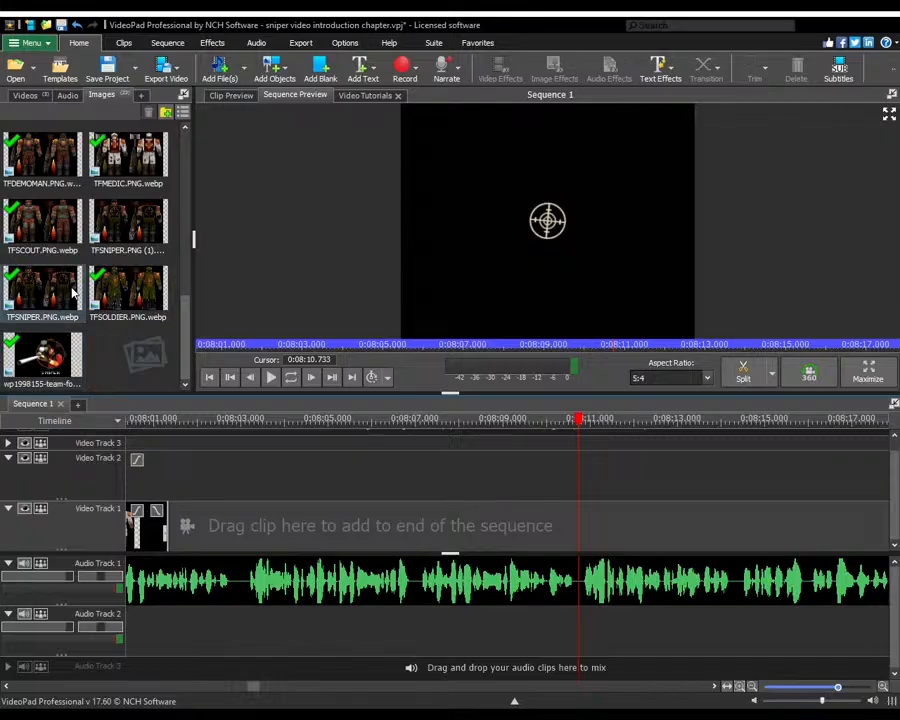
{"action": "left_click_drag", "start_coordinate": [128, 225], "coordinate": [585, 537]}
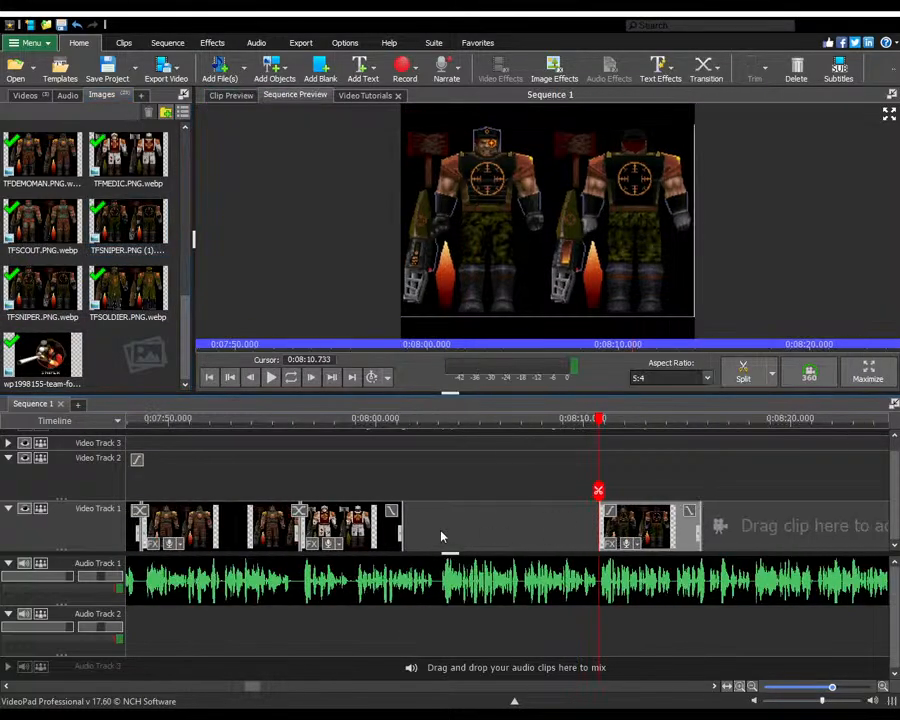
{"action": "left_click_drag", "start_coordinate": [402, 529], "coordinate": [582, 535]}
{"action": "key", "text": "space"}
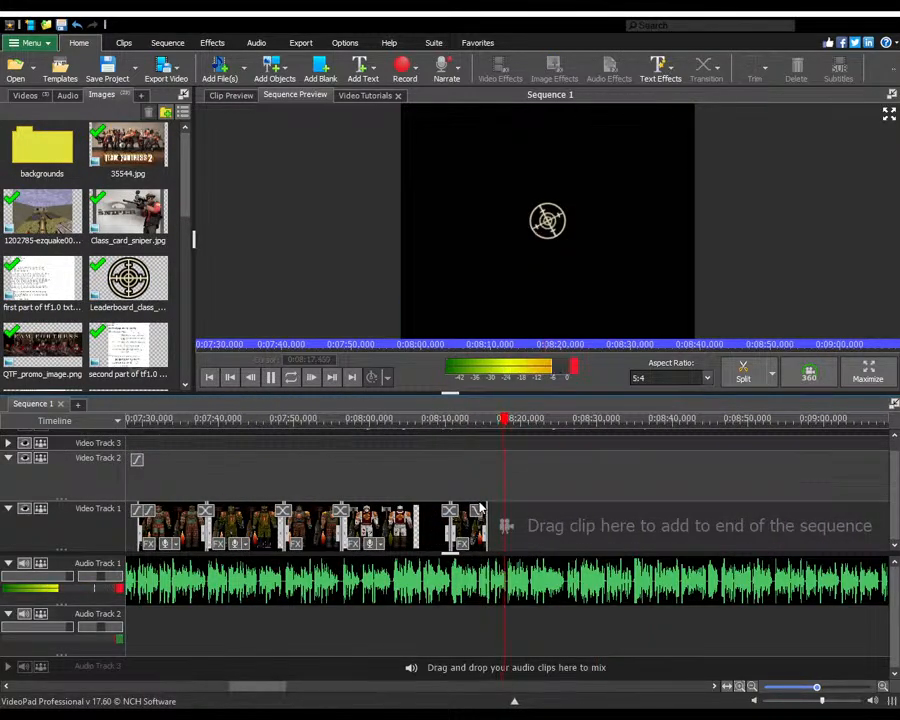
- Play the narration past the TFSNIPER.PNG (1) clip to about 0:08:32 and examine it for the next image cue
{"action": "scroll", "coordinate": [440, 511], "scroll_direction": "up", "scroll_amount": 2}
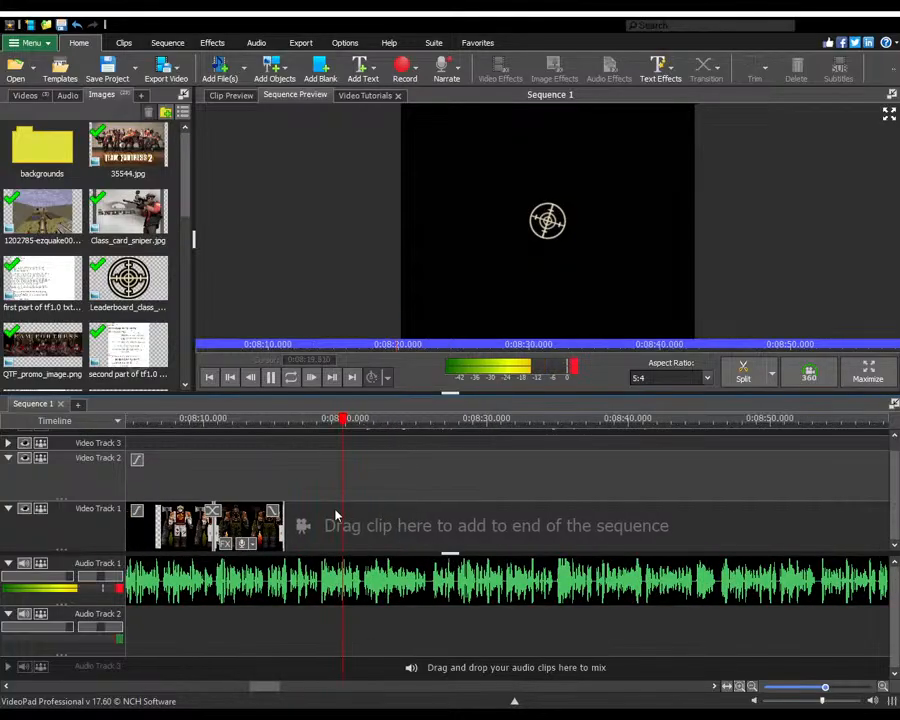
{"action": "left_click", "coordinate": [315, 515]}
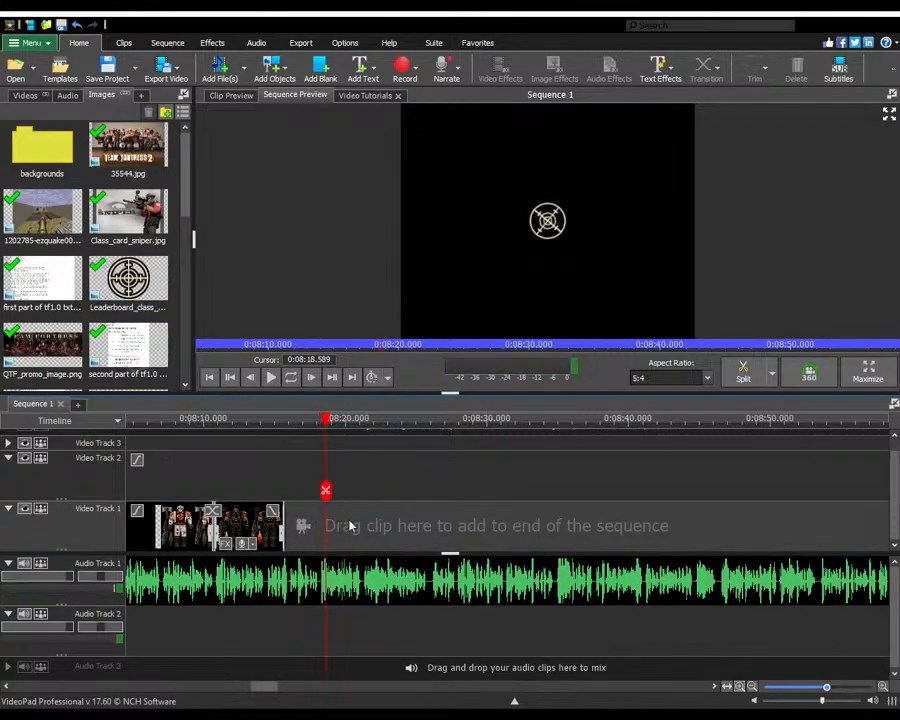
{"action": "scroll", "coordinate": [373, 522], "scroll_direction": "down", "scroll_amount": 5}
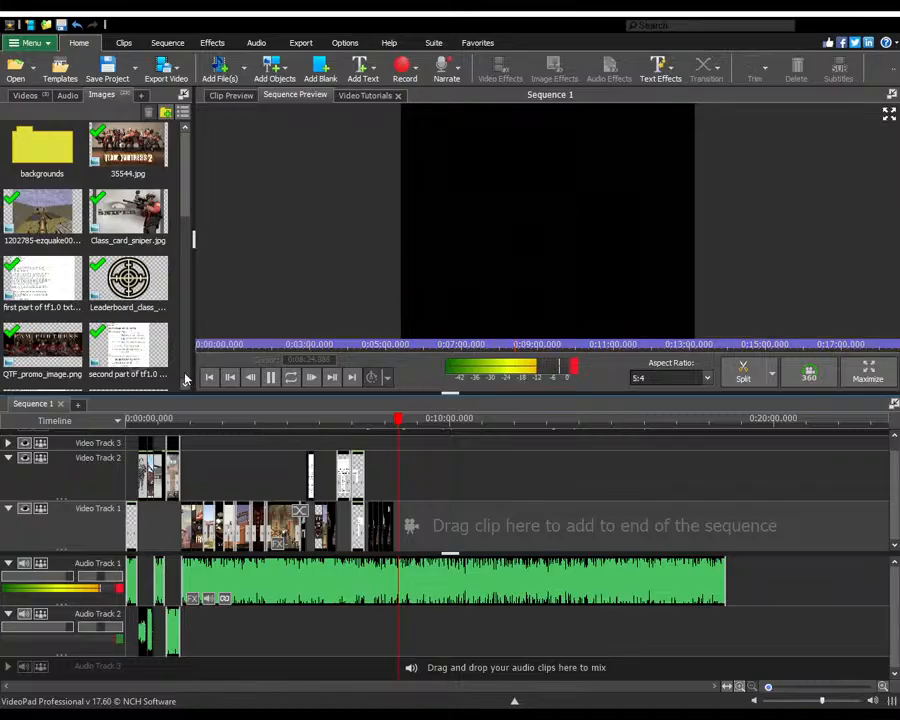
{"action": "scroll", "coordinate": [375, 530], "scroll_direction": "up", "scroll_amount": 5}
{"action": "scroll", "coordinate": [375, 533], "scroll_direction": "up", "scroll_amount": 2}
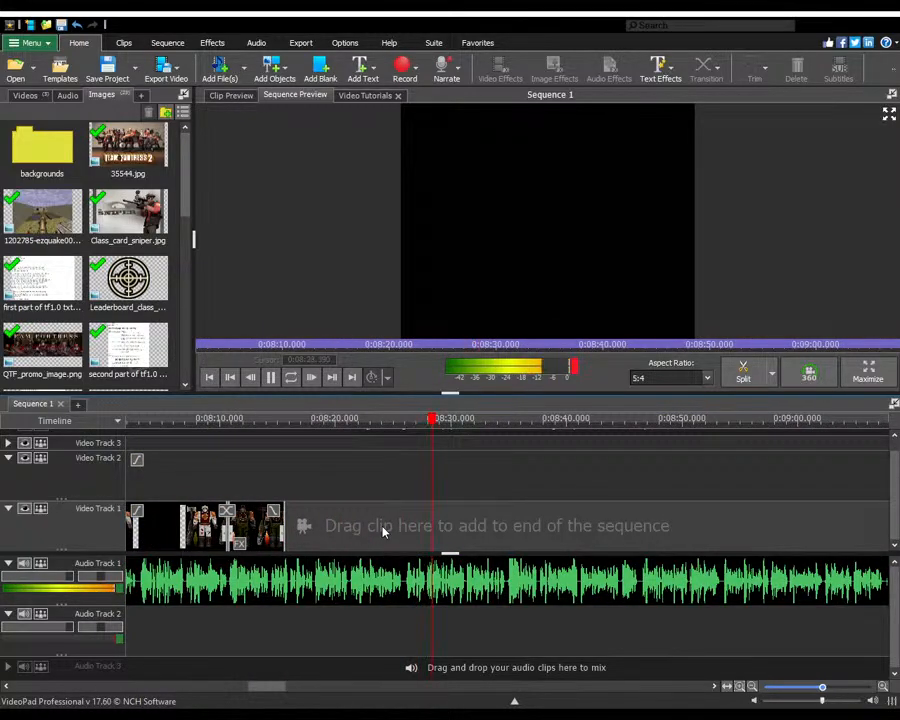
{"action": "scroll", "coordinate": [300, 568], "scroll_direction": "up", "scroll_amount": 5}
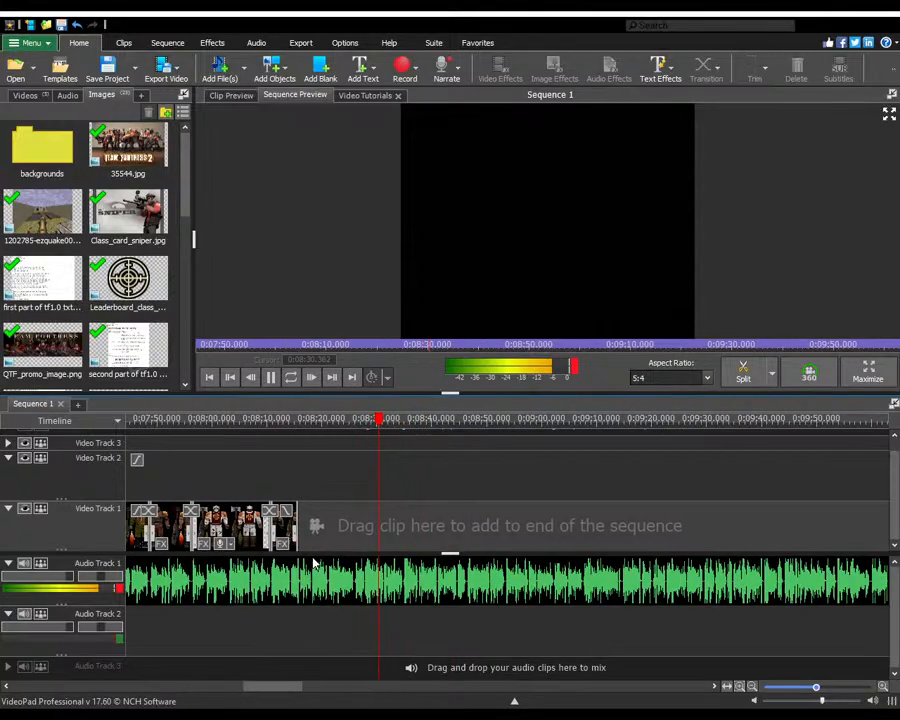
{"action": "scroll", "coordinate": [390, 521], "scroll_direction": "down", "scroll_amount": 2}
{"action": "key", "text": "space"}
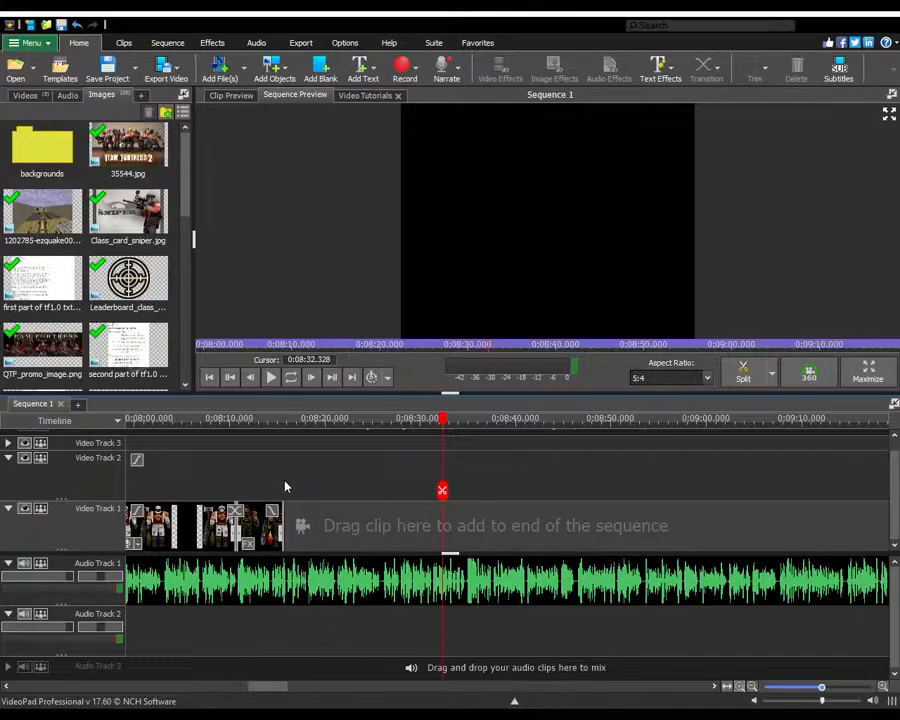
- Replay the narration after the sniper model clip and add the whats-yalls-opinions team image to the end of Video Track 1
{"action": "left_click", "coordinate": [285, 480]}
{"action": "key", "text": "space"}
{"action": "scroll", "coordinate": [293, 510], "scroll_direction": "up", "scroll_amount": 2}
{"action": "scroll", "coordinate": [313, 531], "scroll_direction": "down", "scroll_amount": 5}
{"action": "scroll", "coordinate": [310, 532], "scroll_direction": "up", "scroll_amount": 2}
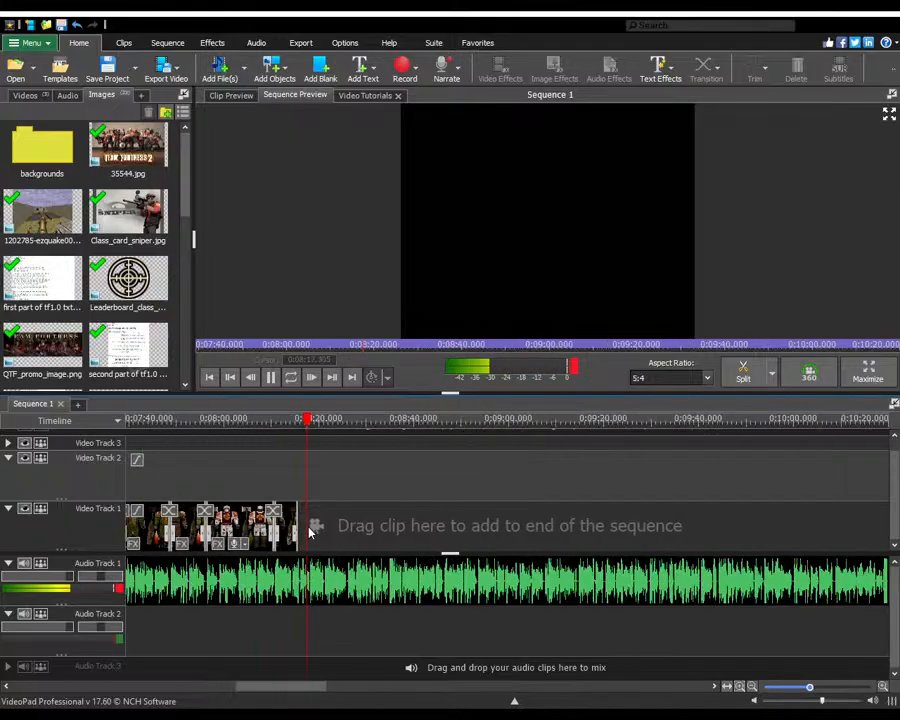
{"action": "scroll", "coordinate": [311, 532], "scroll_direction": "down", "scroll_amount": 2}
{"action": "scroll", "coordinate": [372, 539], "scroll_direction": "down", "scroll_amount": 3}
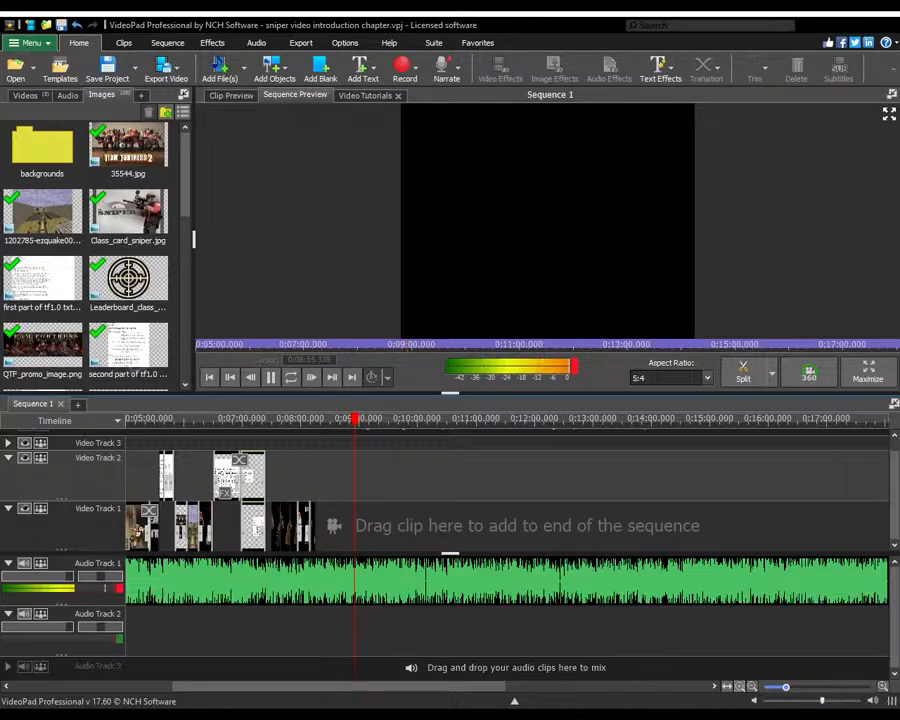
{"action": "scroll", "coordinate": [300, 500], "scroll_direction": "down", "scroll_amount": 1}
{"action": "scroll", "coordinate": [90, 250], "scroll_direction": "down", "scroll_amount": 5}
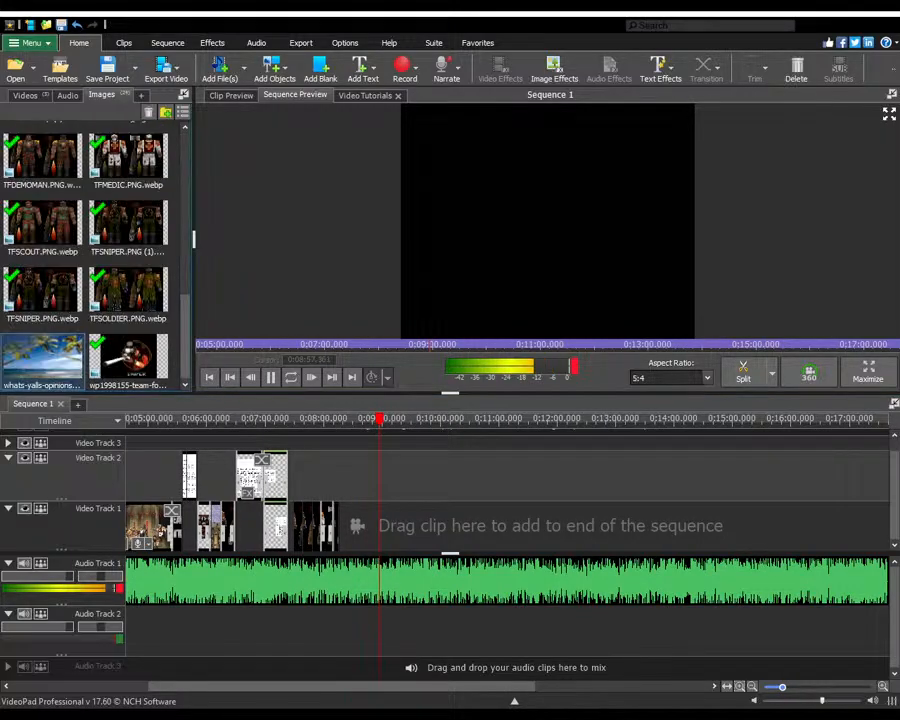
{"action": "left_click_drag", "start_coordinate": [88, 336], "coordinate": [348, 512]}
{"action": "scroll", "coordinate": [304, 502], "scroll_direction": "down", "scroll_amount": 6}
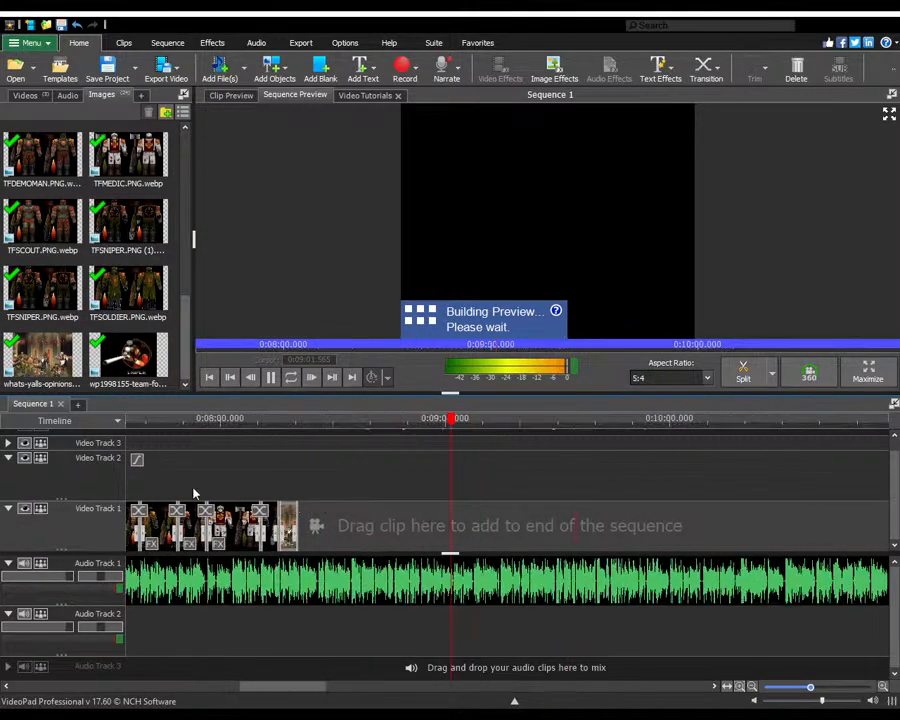
- Play the narration beyond the whats-yalls-opinions clip and check the preview around 0:08:36.807
{"action": "scroll", "coordinate": [309, 502], "scroll_direction": "up", "scroll_amount": 3}
{"action": "scroll", "coordinate": [160, 507], "scroll_direction": "up", "scroll_amount": 1}
{"action": "scroll", "coordinate": [190, 505], "scroll_direction": "up", "scroll_amount": 3}
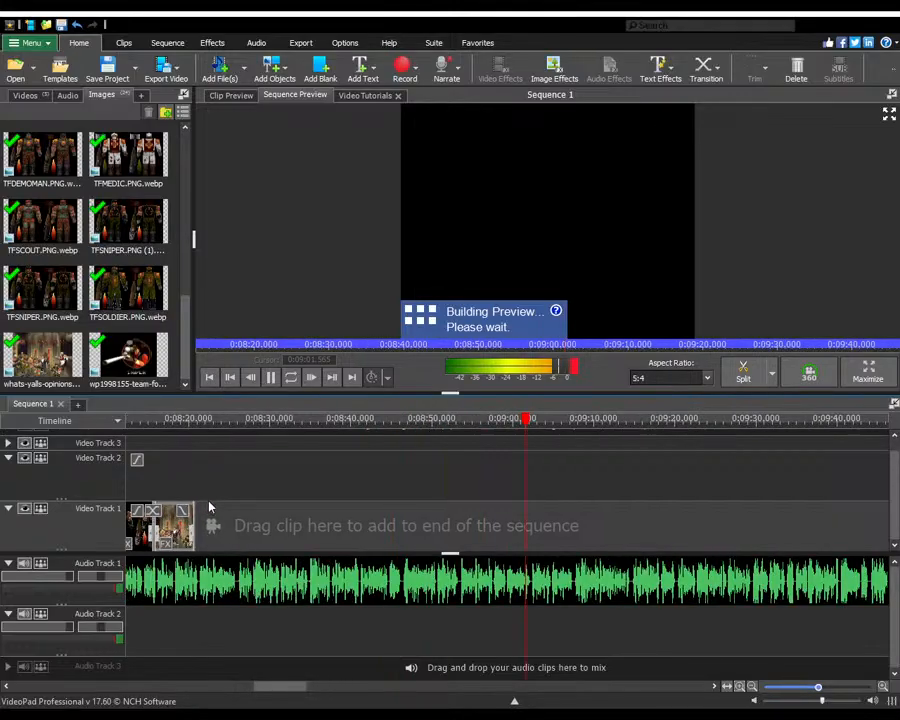
{"action": "scroll", "coordinate": [160, 505], "scroll_direction": "down", "scroll_amount": 3}
{"action": "left_click", "coordinate": [234, 500]}
{"action": "left_click", "coordinate": [304, 489]}
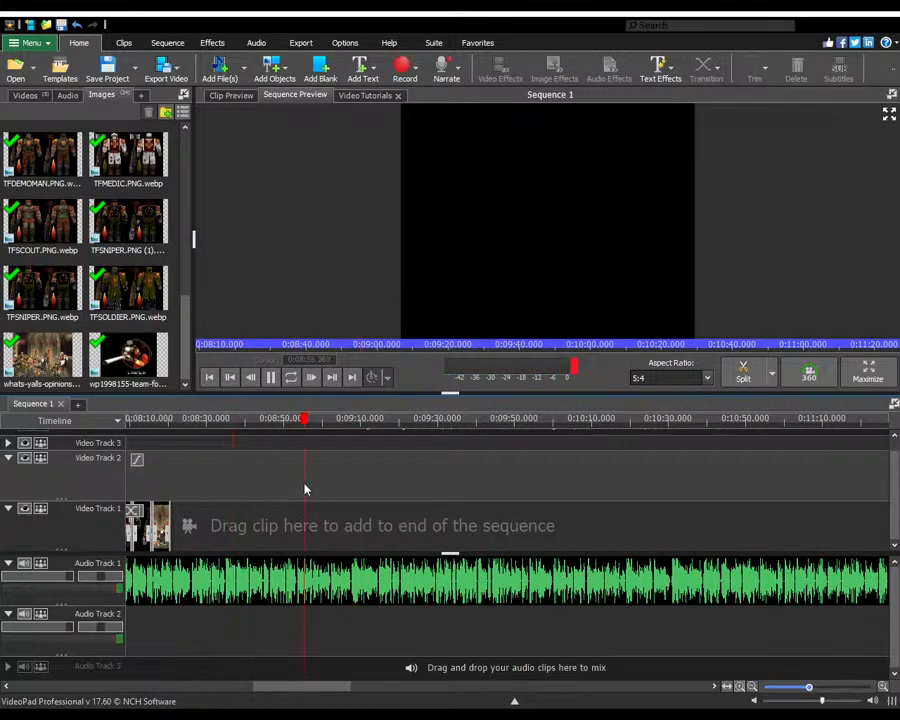
{"action": "scroll", "coordinate": [276, 503], "scroll_direction": "up", "scroll_amount": 3}
{"action": "key", "text": "space"}
{"action": "scroll", "coordinate": [298, 511], "scroll_direction": "down", "scroll_amount": 5}
{"action": "scroll", "coordinate": [218, 506], "scroll_direction": "up", "scroll_amount": 3}
{"action": "scroll", "coordinate": [272, 496], "scroll_direction": "down", "scroll_amount": 6}
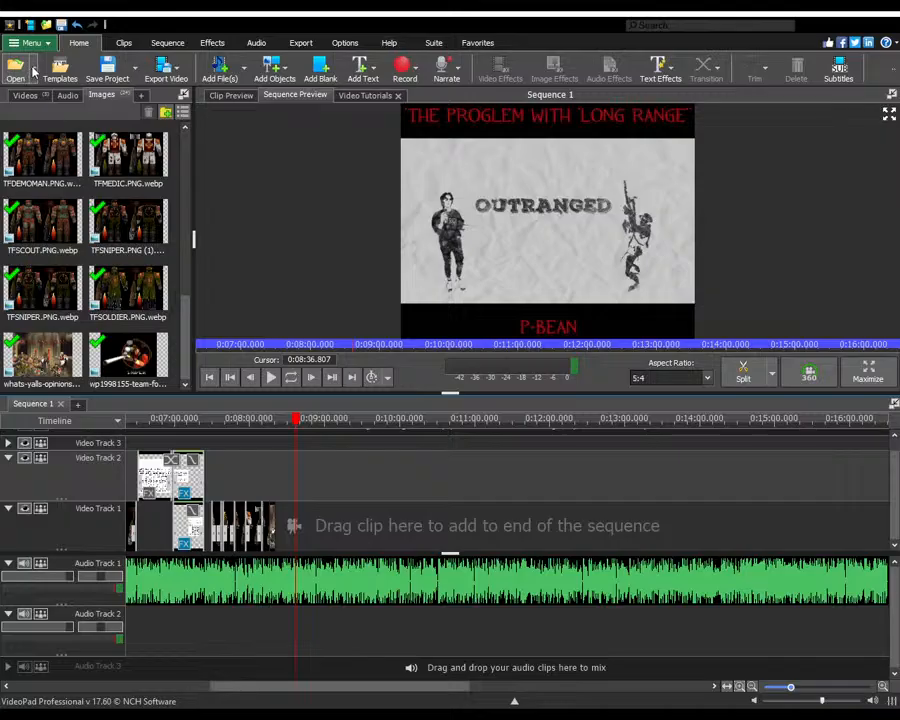
- Reopen the recent project sniper video introduction chapter.vpj and briefly test playback from 0:08:36.807
{"action": "left_click", "coordinate": [40, 104]}
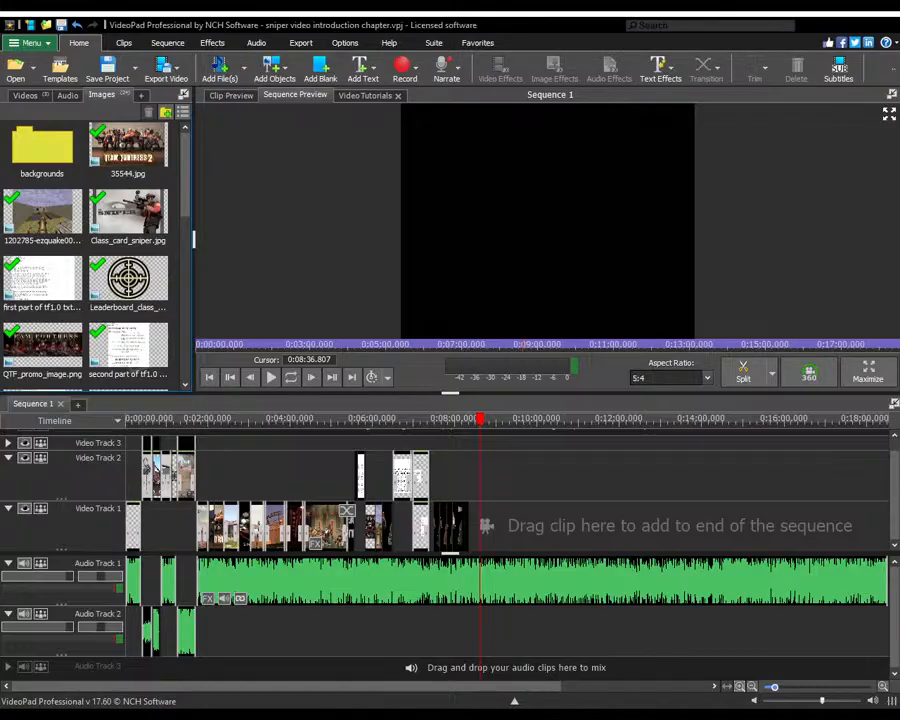
{"action": "key", "text": "space"}
{"action": "key", "text": "space"}
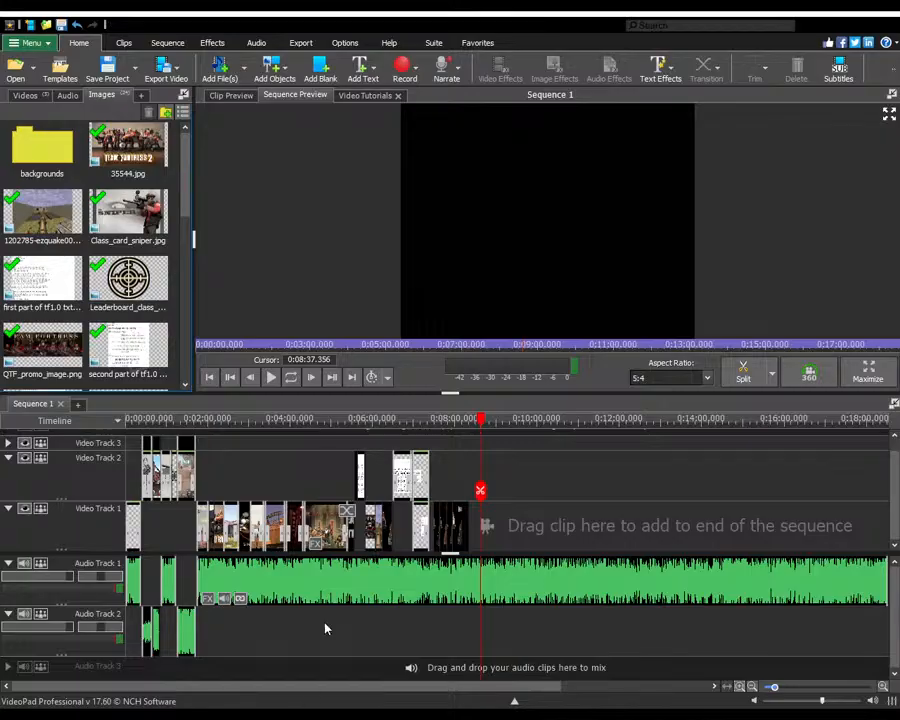
- Listen to the narration from 0:08:37 to about 0:09:25 while looking through the image bin for a fitting picture
{"action": "key", "text": "space"}
{"action": "scroll", "coordinate": [379, 550], "scroll_direction": "up", "scroll_amount": 5}
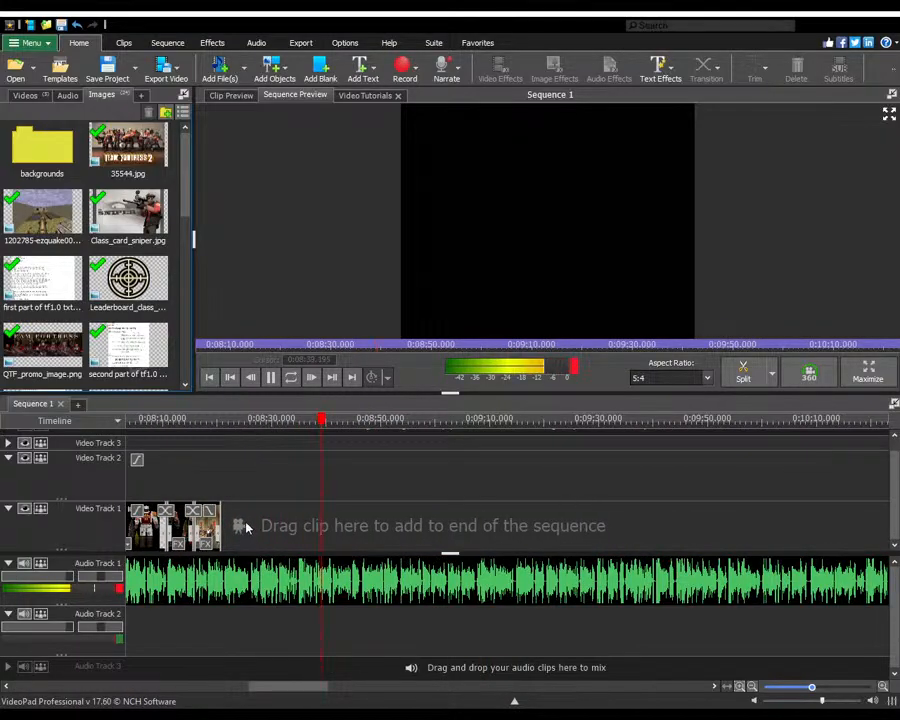
{"action": "scroll", "coordinate": [250, 525], "scroll_direction": "down", "scroll_amount": 3}
{"action": "scroll", "coordinate": [320, 506], "scroll_direction": "down", "scroll_amount": 2}
{"action": "scroll", "coordinate": [400, 504], "scroll_direction": "up", "scroll_amount": 6}
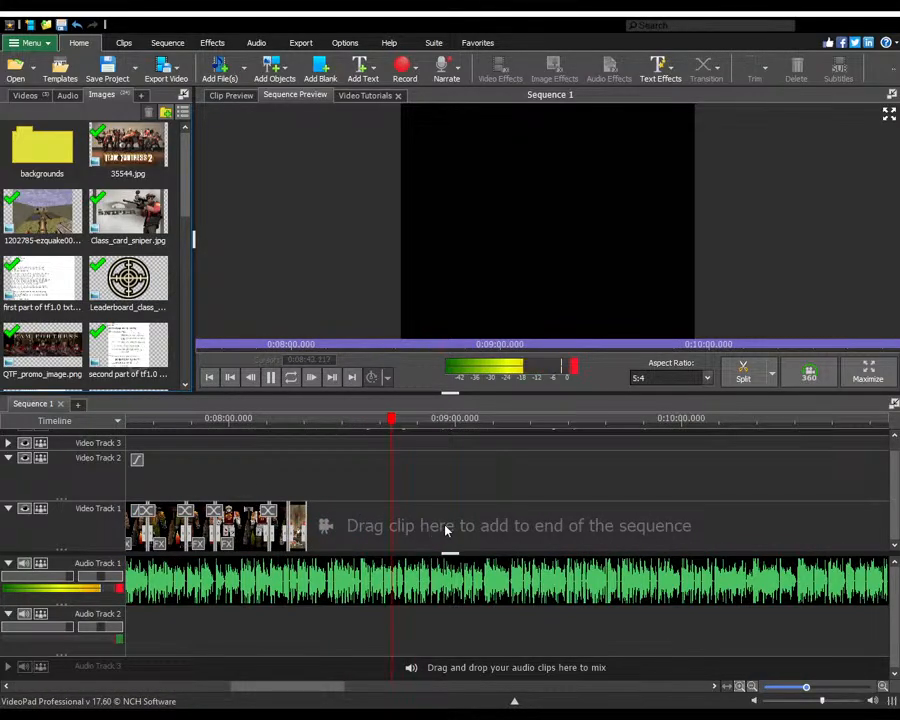
{"action": "scroll", "coordinate": [45, 225], "scroll_direction": "down", "scroll_amount": 10}
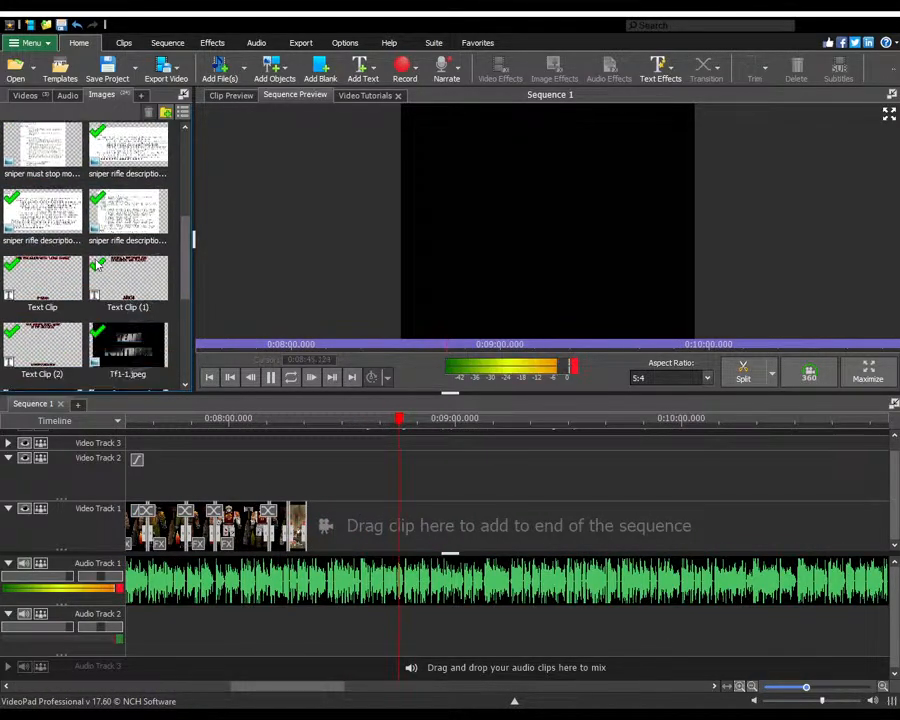
{"action": "scroll", "coordinate": [113, 322], "scroll_direction": "up", "scroll_amount": 10}
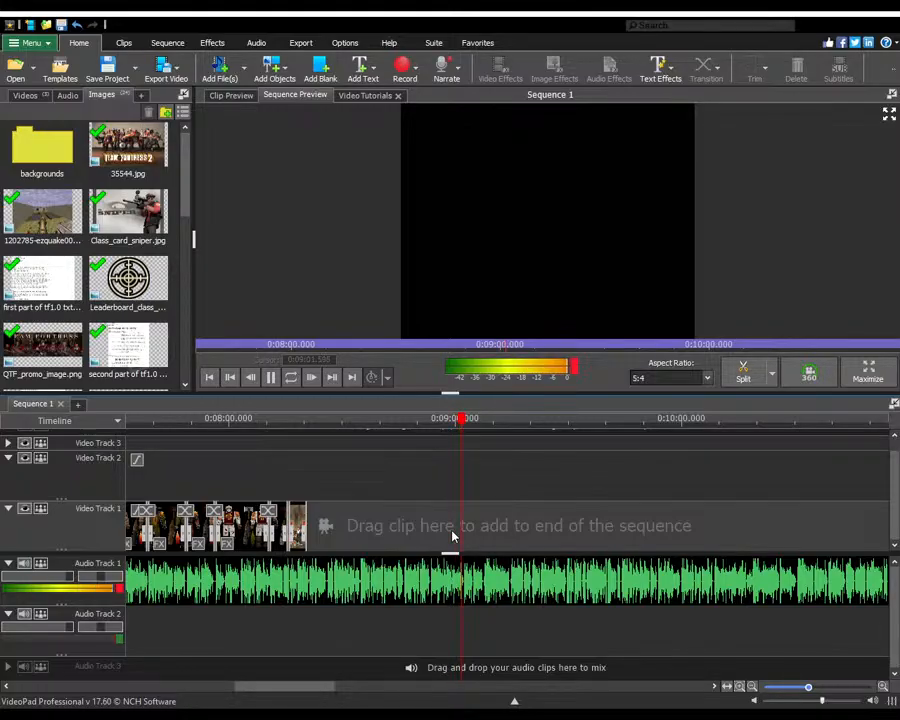
{"action": "scroll", "coordinate": [495, 535], "scroll_direction": "up", "scroll_amount": 3}
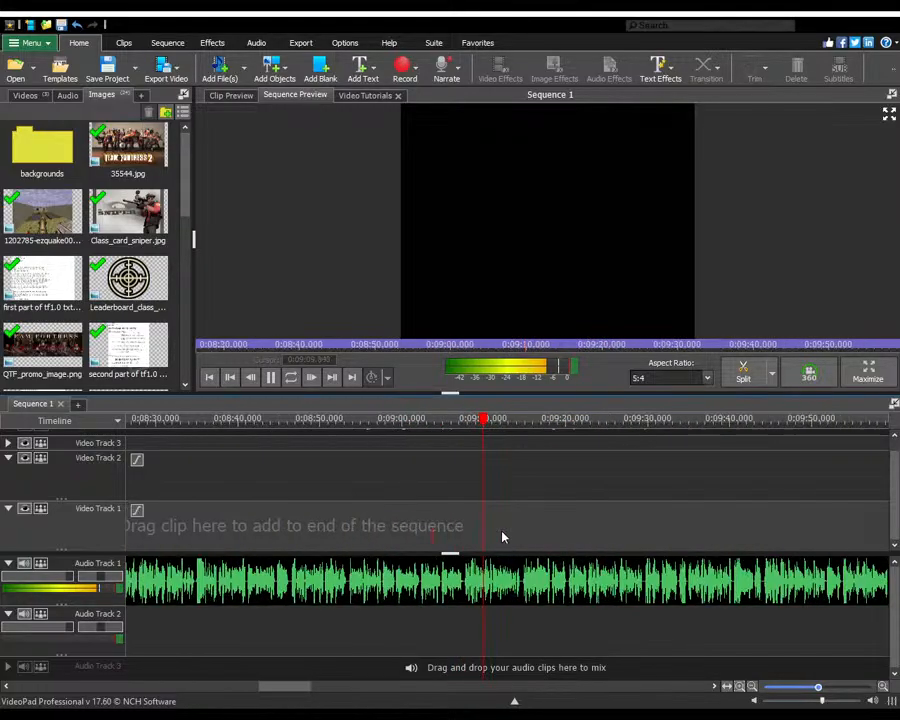
{"action": "scroll", "coordinate": [408, 530], "scroll_direction": "down", "scroll_amount": 3}
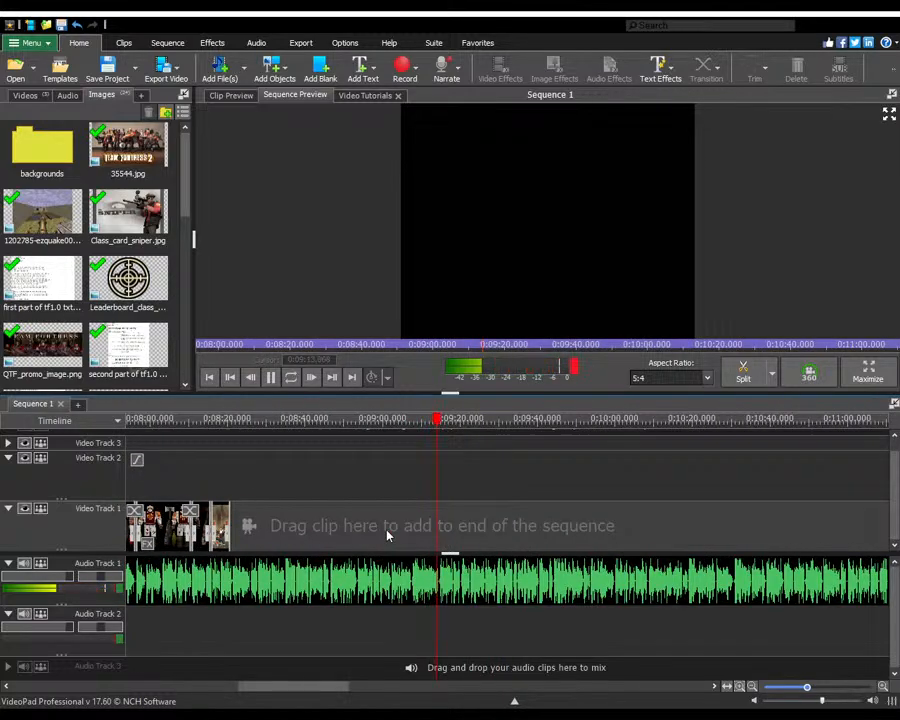
{"action": "scroll", "coordinate": [246, 547], "scroll_direction": "up", "scroll_amount": 3}
{"action": "scroll", "coordinate": [280, 541], "scroll_direction": "down", "scroll_amount": 3}
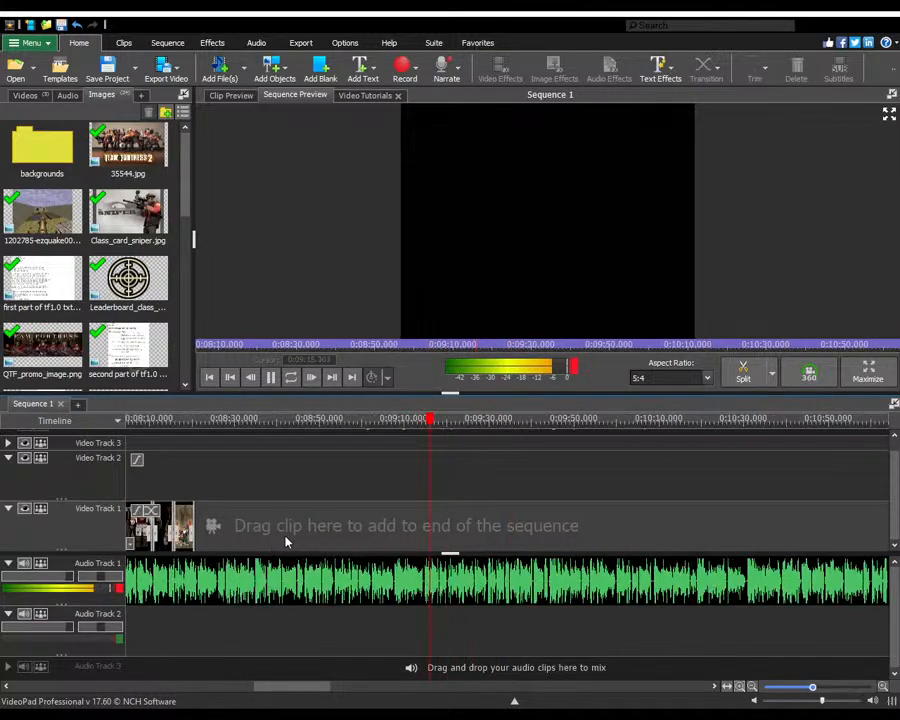
{"action": "scroll", "coordinate": [224, 527], "scroll_direction": "up", "scroll_amount": 4}
{"action": "scroll", "coordinate": [180, 522], "scroll_direction": "down", "scroll_amount": 2}
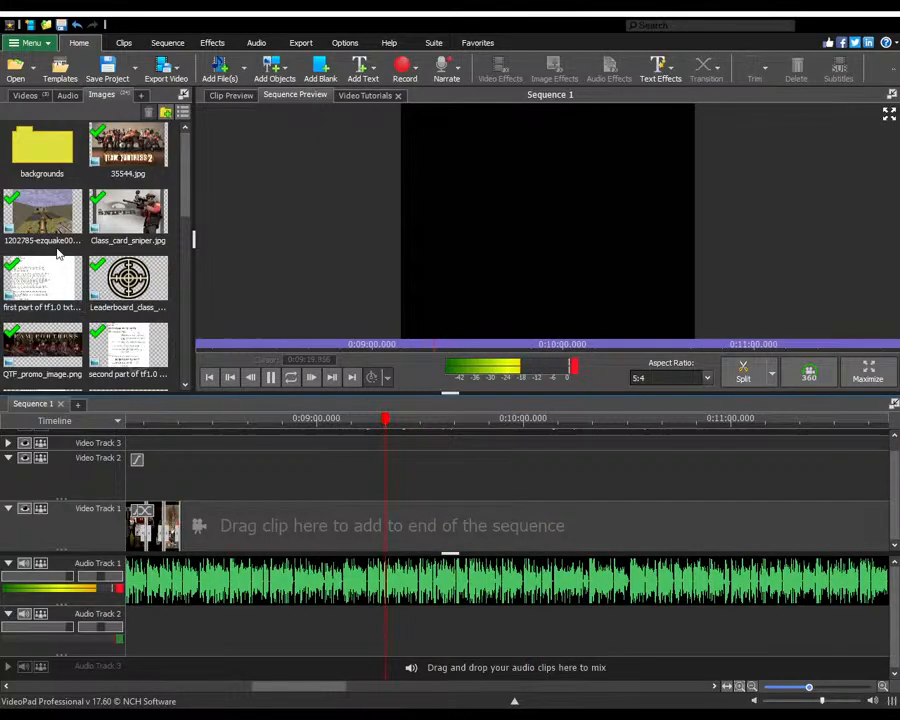
{"action": "scroll", "coordinate": [59, 258], "scroll_direction": "down", "scroll_amount": 6}
{"action": "scroll", "coordinate": [60, 256], "scroll_direction": "down", "scroll_amount": 2}
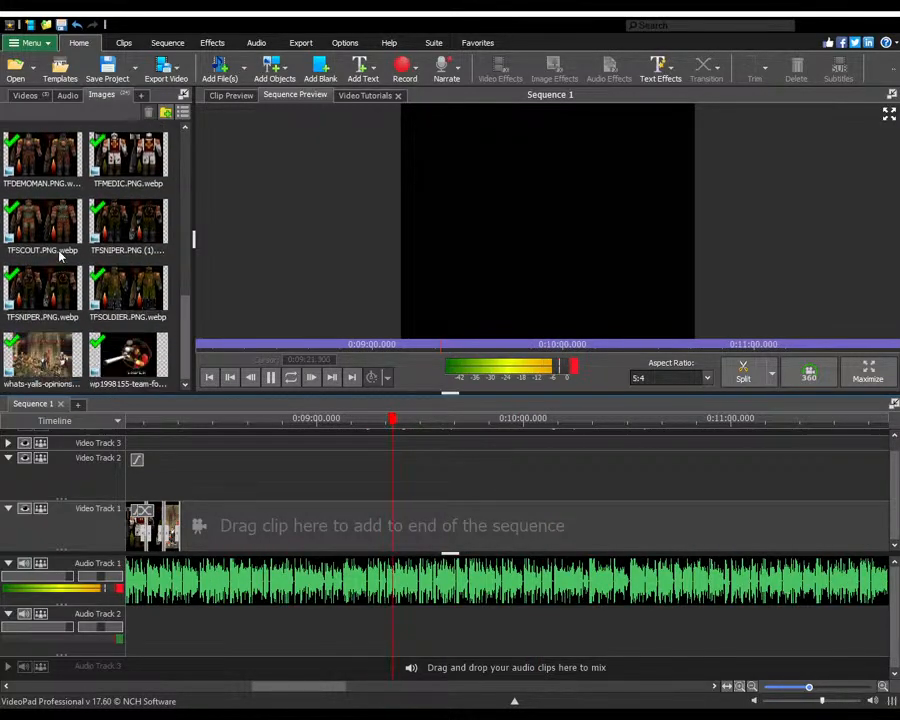
{"action": "scroll", "coordinate": [60, 256], "scroll_direction": "up", "scroll_amount": 7}
{"action": "scroll", "coordinate": [60, 256], "scroll_direction": "up", "scroll_amount": 3}
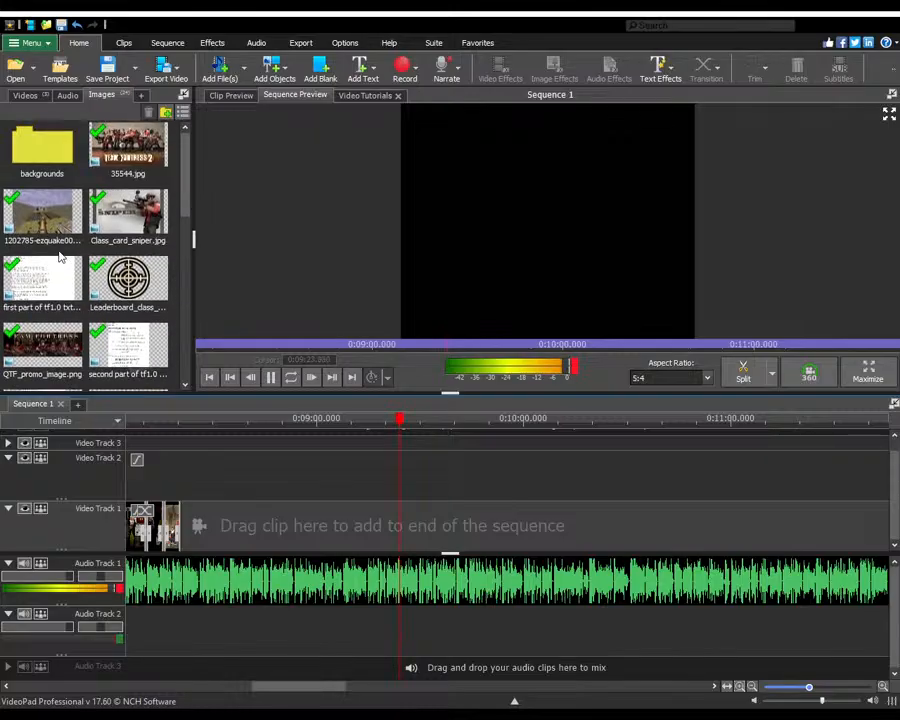
{"action": "scroll", "coordinate": [281, 491], "scroll_direction": "down", "scroll_amount": 4}
{"action": "scroll", "coordinate": [319, 507], "scroll_direction": "up", "scroll_amount": 5}
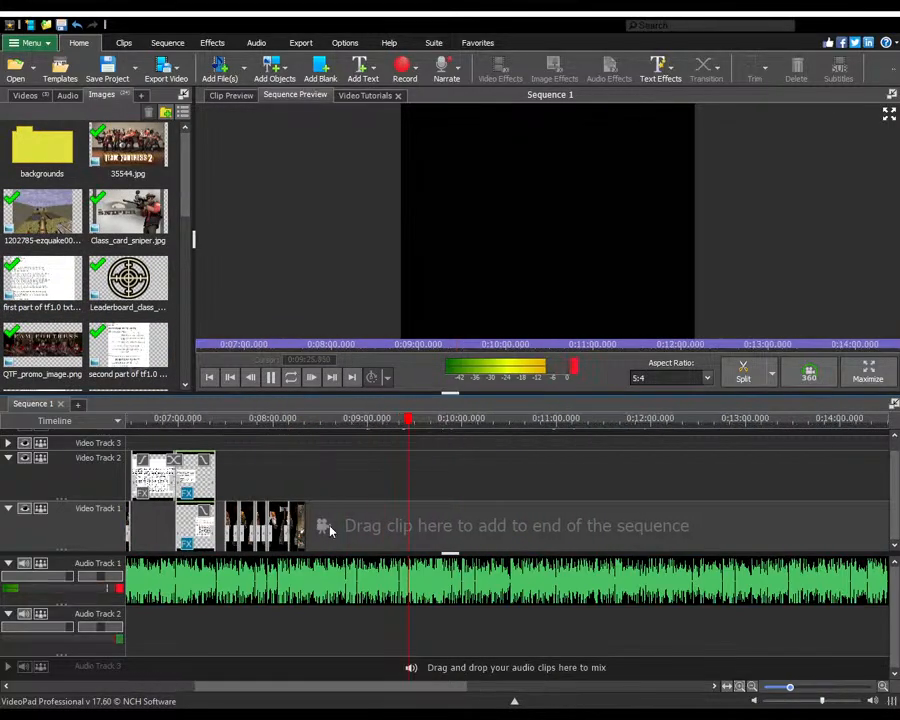
- Extend the whats-yalls-opinions team image clip on Video Track 1 to about 0:09:39 and resume playback
{"action": "left_click_drag", "start_coordinate": [447, 530], "coordinate": [522, 526]}
{"action": "scroll", "coordinate": [571, 530], "scroll_direction": "up", "scroll_amount": 3}
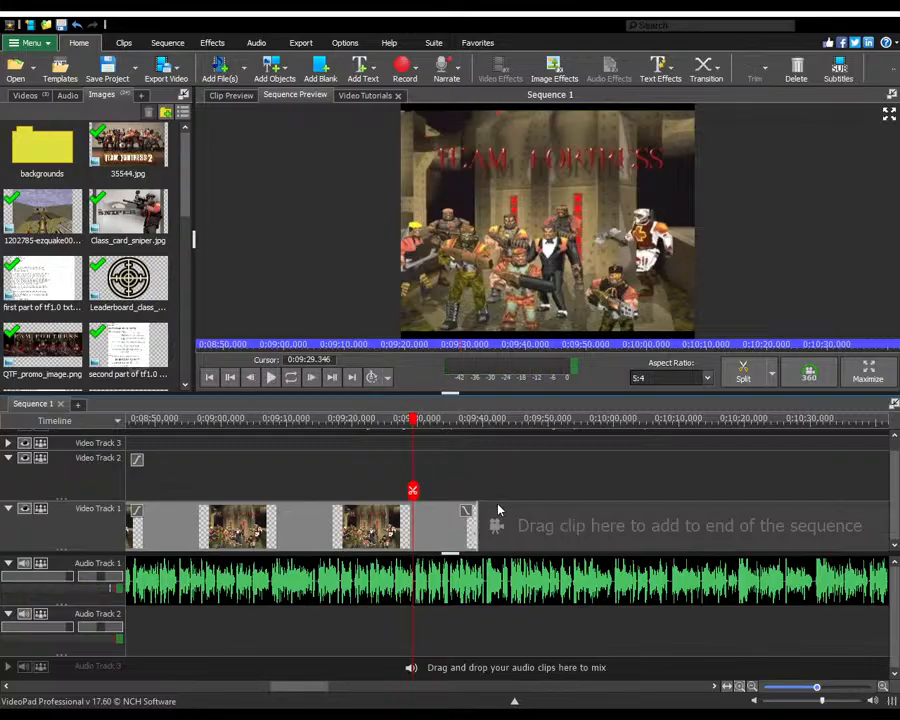
{"action": "scroll", "coordinate": [447, 493], "scroll_direction": "up", "scroll_amount": 2}
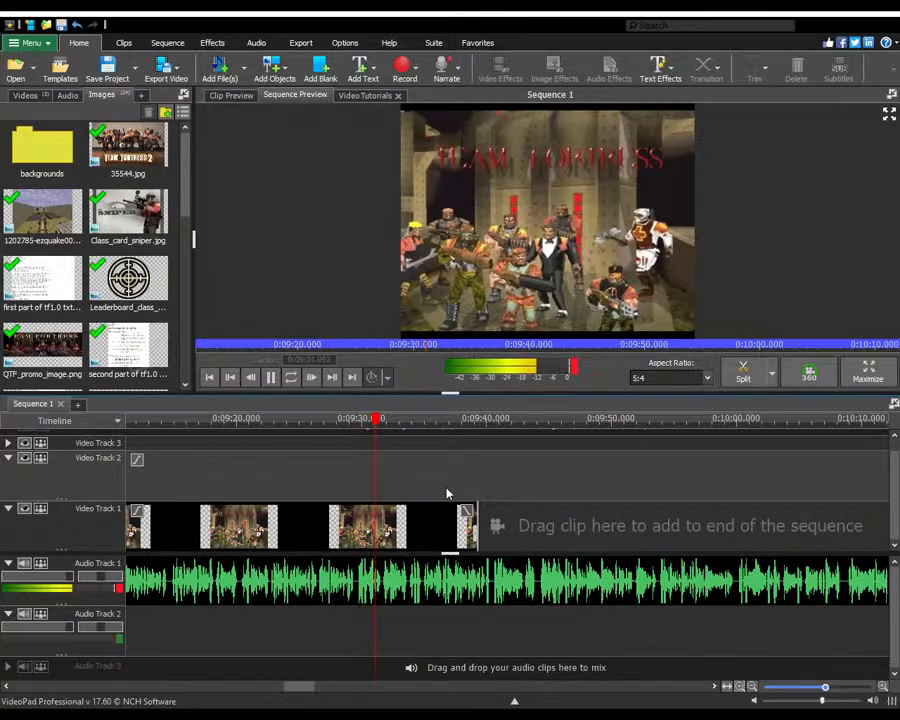
- Play the narration from about 0:09:31 to 0:10:26, past the end of the team image clip
{"action": "scroll", "coordinate": [446, 492], "scroll_direction": "down", "scroll_amount": 2}
{"action": "scroll", "coordinate": [378, 488], "scroll_direction": "down", "scroll_amount": 2}
{"action": "scroll", "coordinate": [396, 490], "scroll_direction": "up", "scroll_amount": 2}
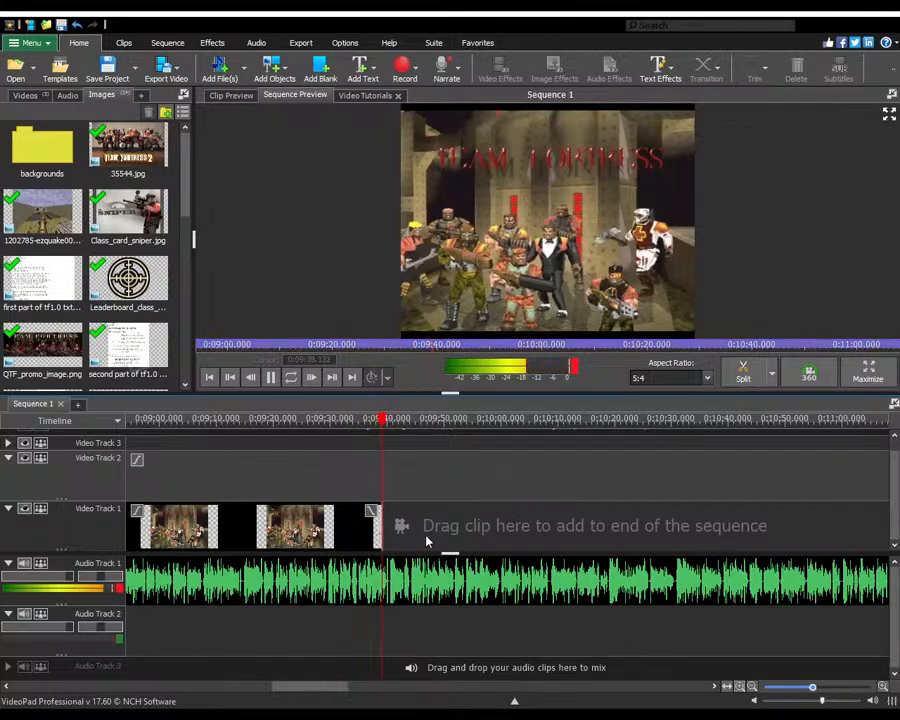
{"action": "scroll", "coordinate": [430, 530], "scroll_direction": "up", "scroll_amount": 3}
{"action": "scroll", "coordinate": [398, 528], "scroll_direction": "down", "scroll_amount": 2}
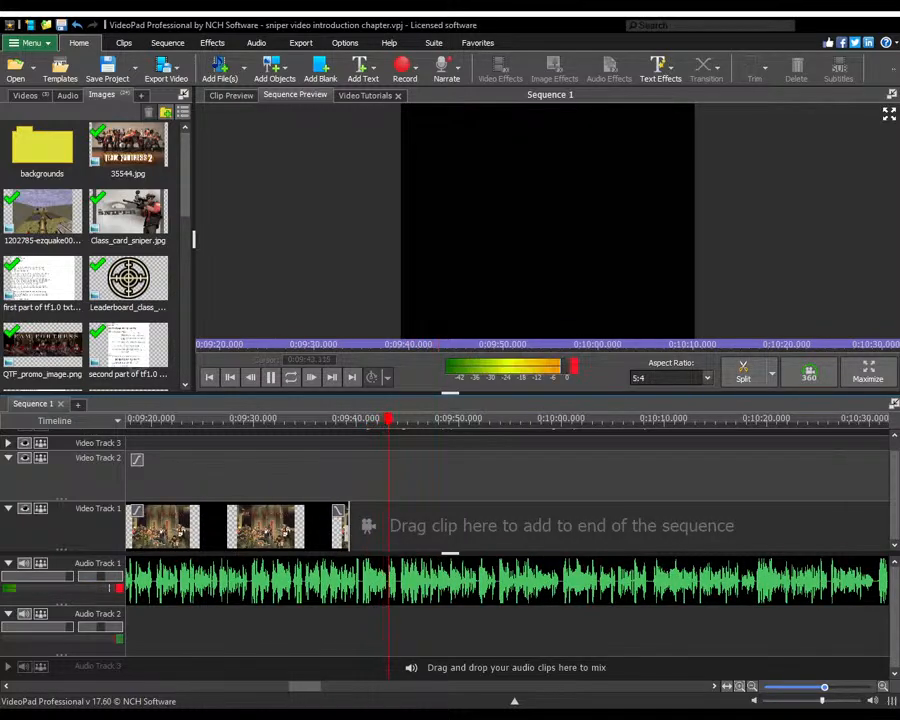
{"action": "scroll", "coordinate": [400, 552], "scroll_direction": "up", "scroll_amount": 3}
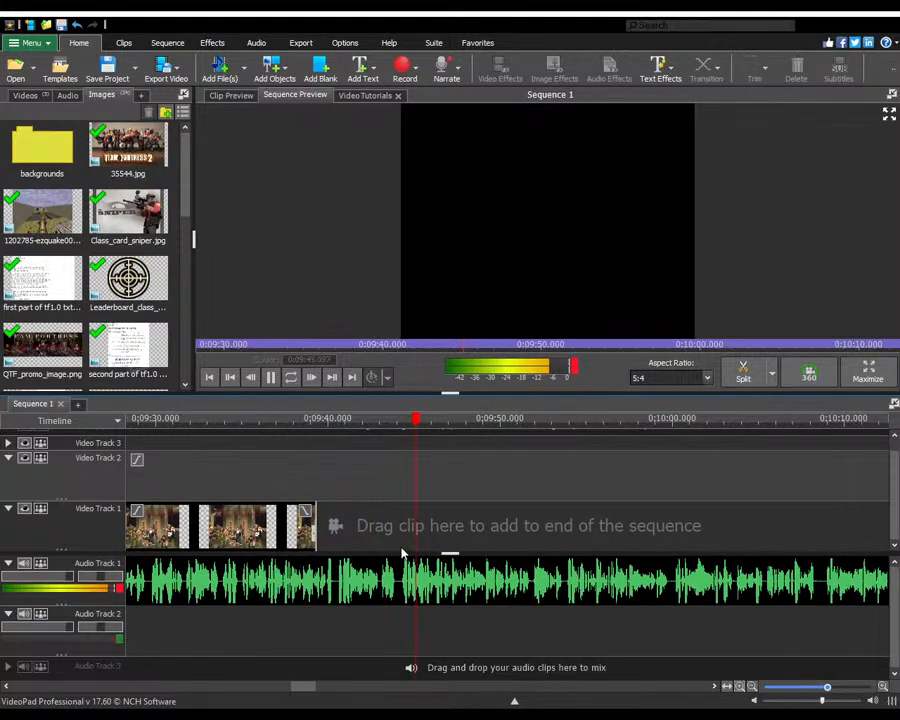
{"action": "scroll", "coordinate": [333, 544], "scroll_direction": "down", "scroll_amount": 3}
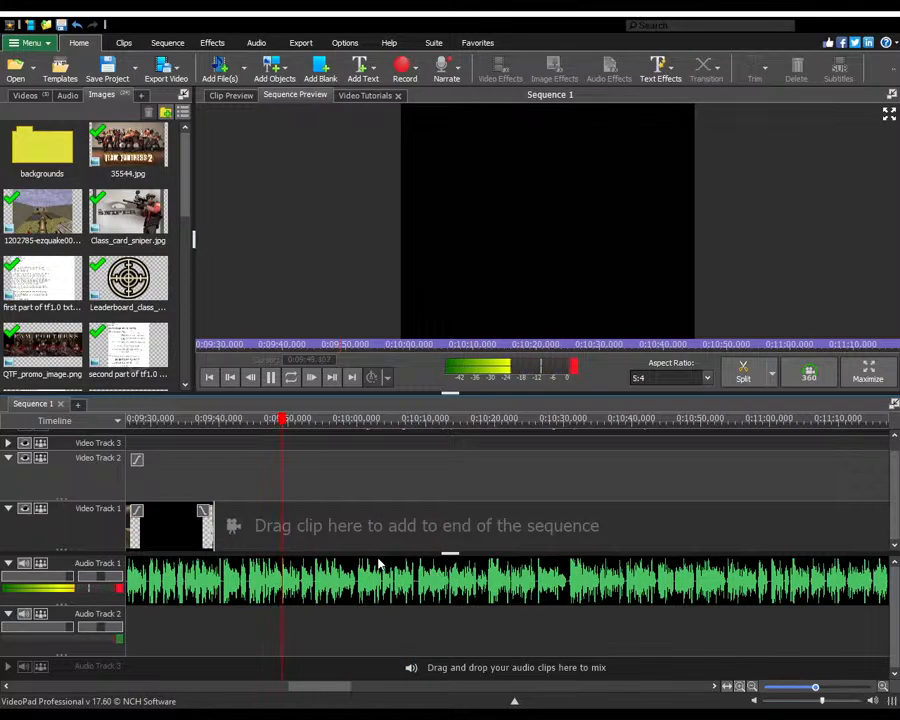
{"action": "left_click", "coordinate": [347, 545]}
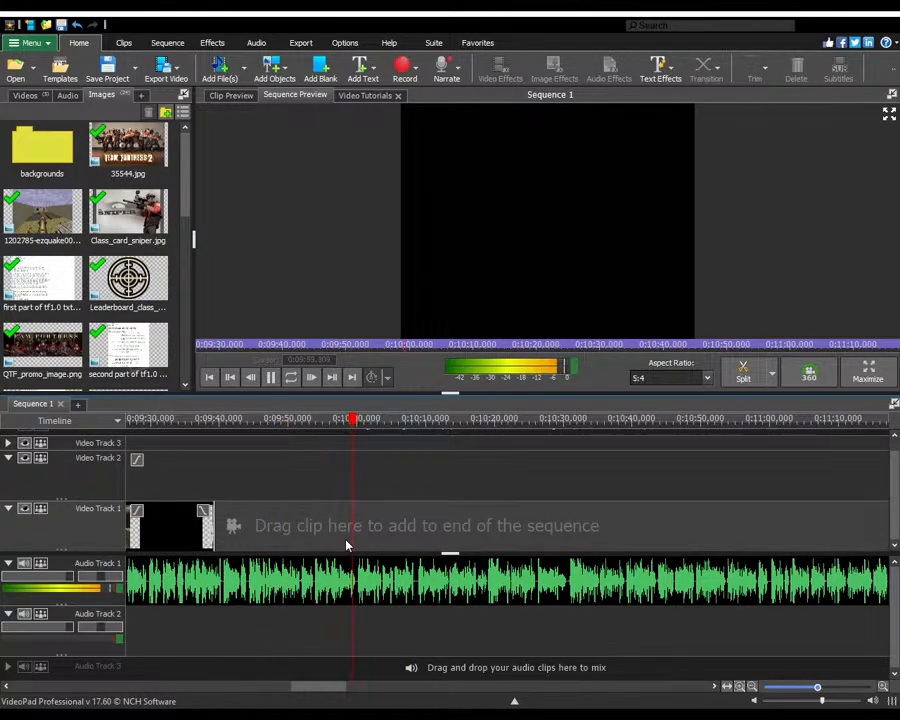
{"action": "scroll", "coordinate": [347, 545], "scroll_direction": "down", "scroll_amount": 2}
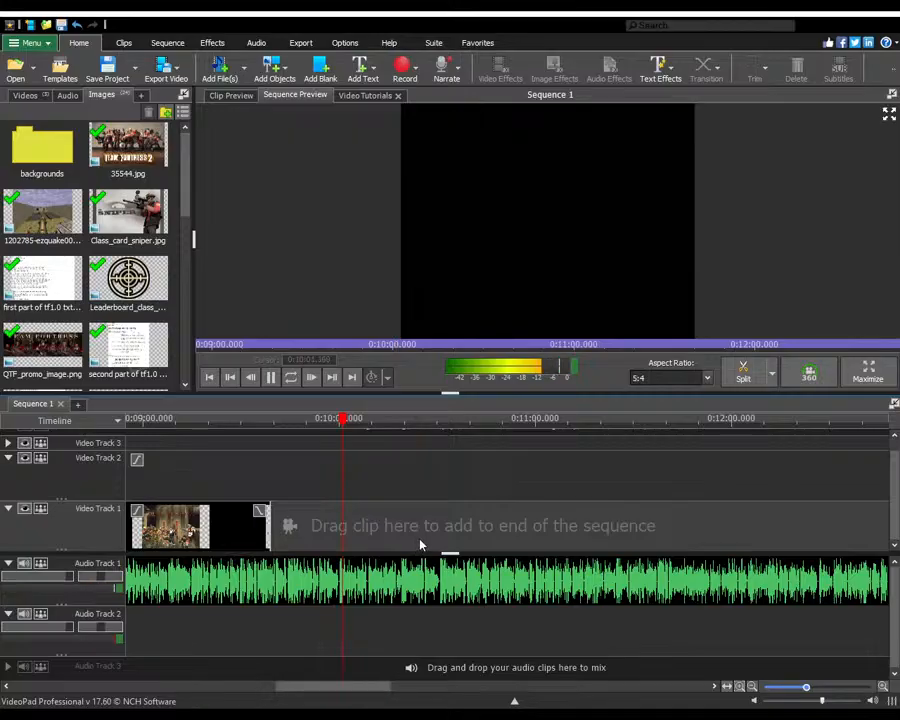
{"action": "scroll", "coordinate": [417, 543], "scroll_direction": "up", "scroll_amount": 3}
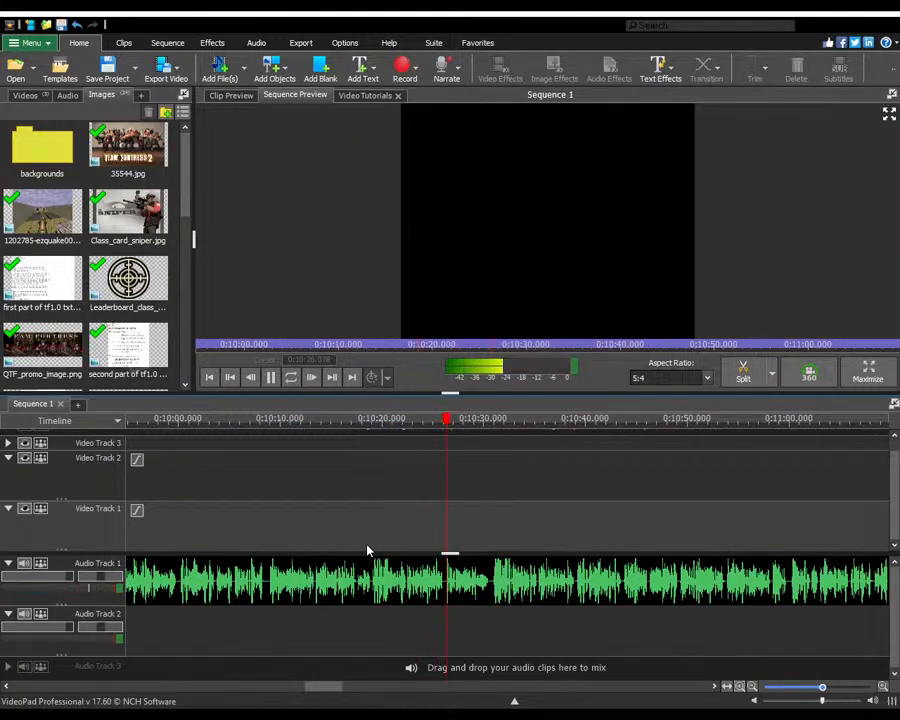
- Extend the team image clip on Video Track 1 to the narration pause at 0:10:18.955
{"action": "scroll", "coordinate": [367, 550], "scroll_direction": "up", "scroll_amount": 4}
{"action": "scroll", "coordinate": [396, 549], "scroll_direction": "up", "scroll_amount": 1}
{"action": "left_click", "coordinate": [392, 548]}
{"action": "scroll", "coordinate": [392, 548], "scroll_direction": "down", "scroll_amount": 6}
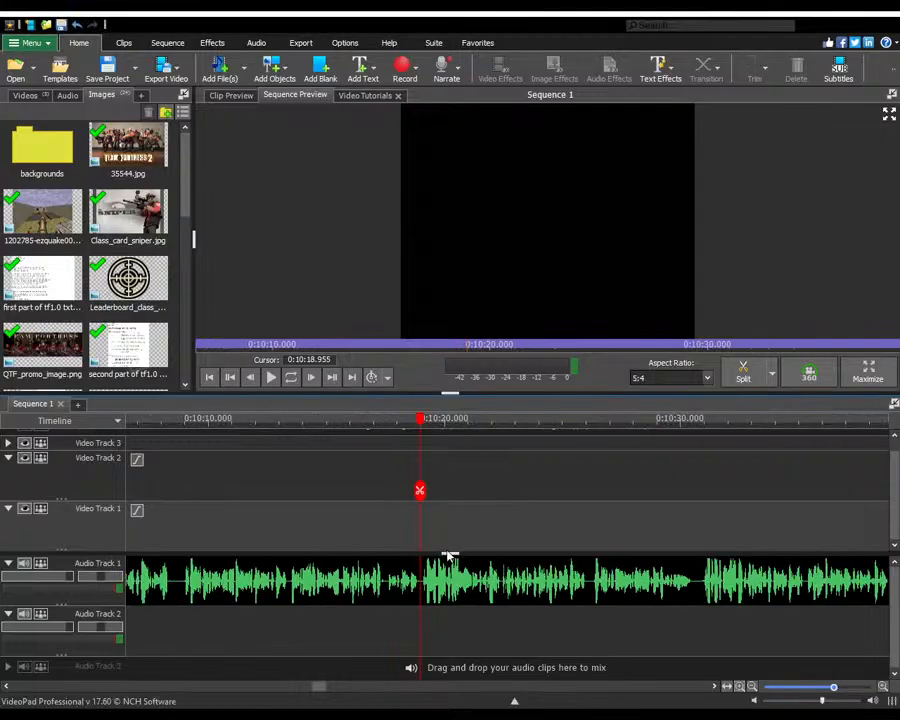
{"action": "scroll", "coordinate": [408, 524], "scroll_direction": "down", "scroll_amount": 8}
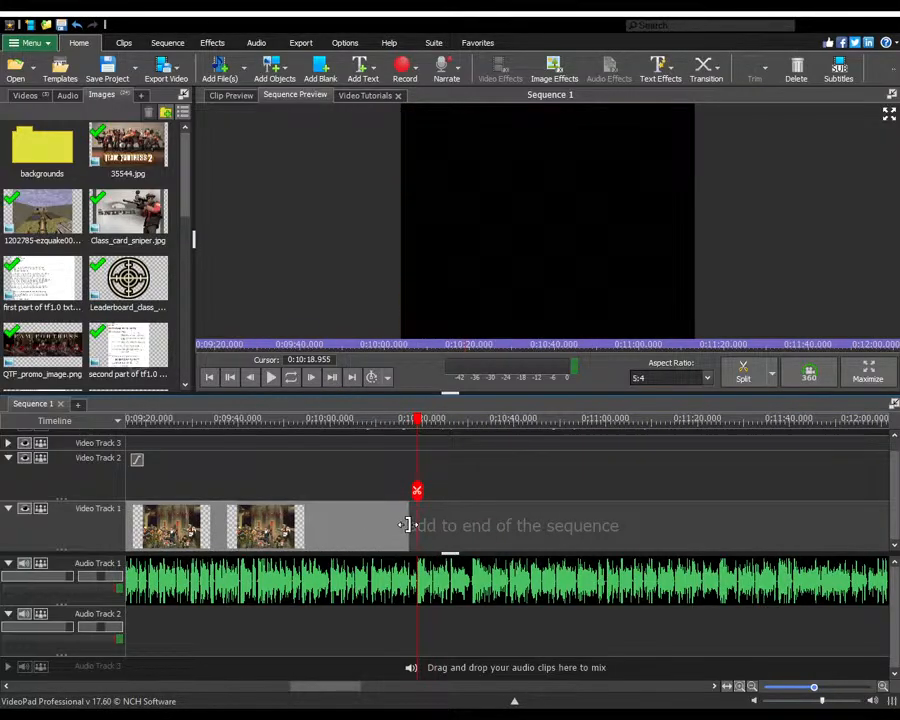
- Append the tfc banner.webp image directly after the team image clip on Video Track 1
{"action": "scroll", "coordinate": [3, 283], "scroll_direction": "down", "scroll_amount": 10}
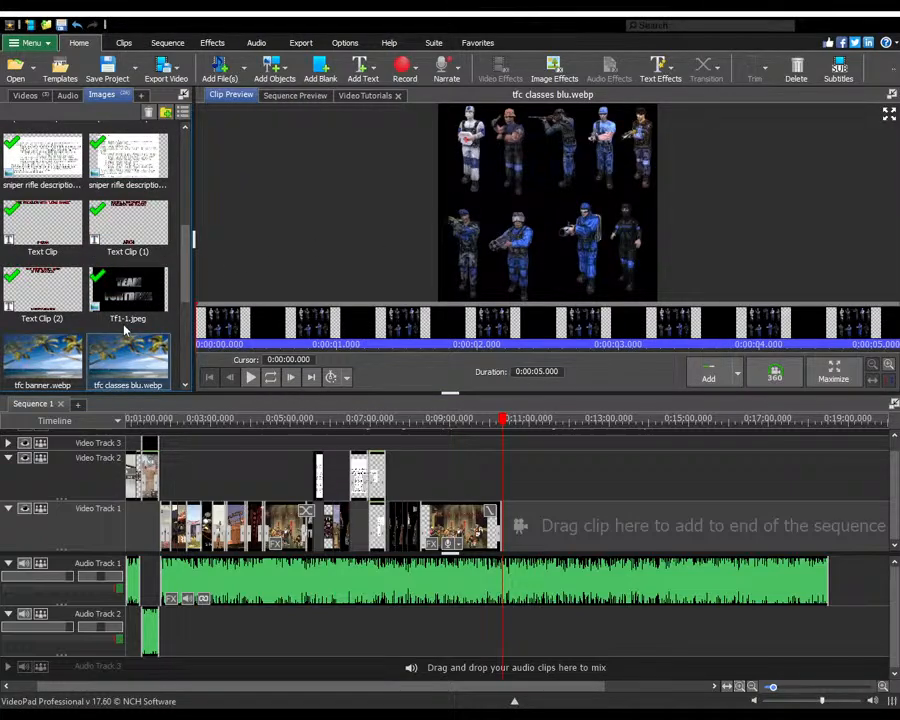
{"action": "left_click", "coordinate": [58, 378]}
{"action": "left_click_drag", "start_coordinate": [463, 513], "coordinate": [510, 524]}
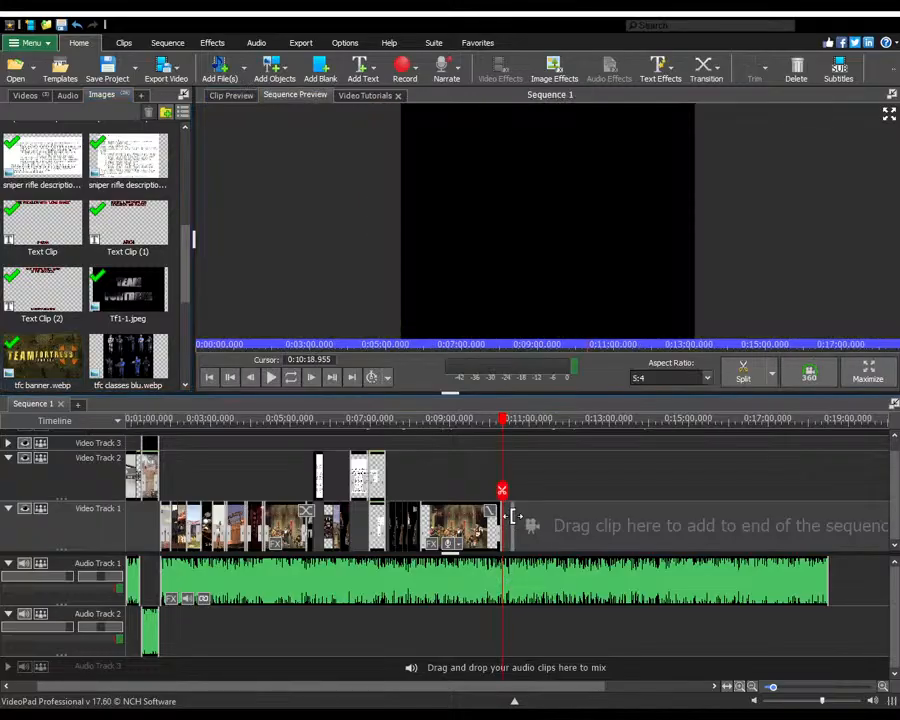
- Play the sequence from 0:10:12.682 to check the change from the team image to the tfc banner
{"action": "scroll", "coordinate": [505, 524], "scroll_direction": "up", "scroll_amount": 5}
{"action": "left_click_drag", "start_coordinate": [433, 525], "coordinate": [423, 485]}
{"action": "scroll", "coordinate": [476, 520], "scroll_direction": "down", "scroll_amount": 3}
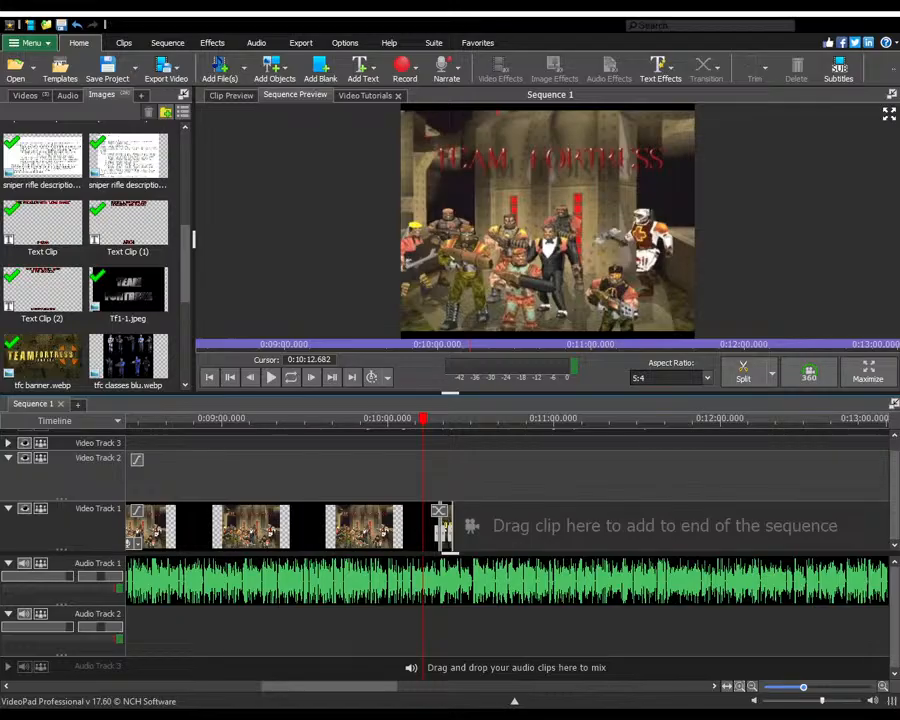
{"action": "key", "text": "space"}
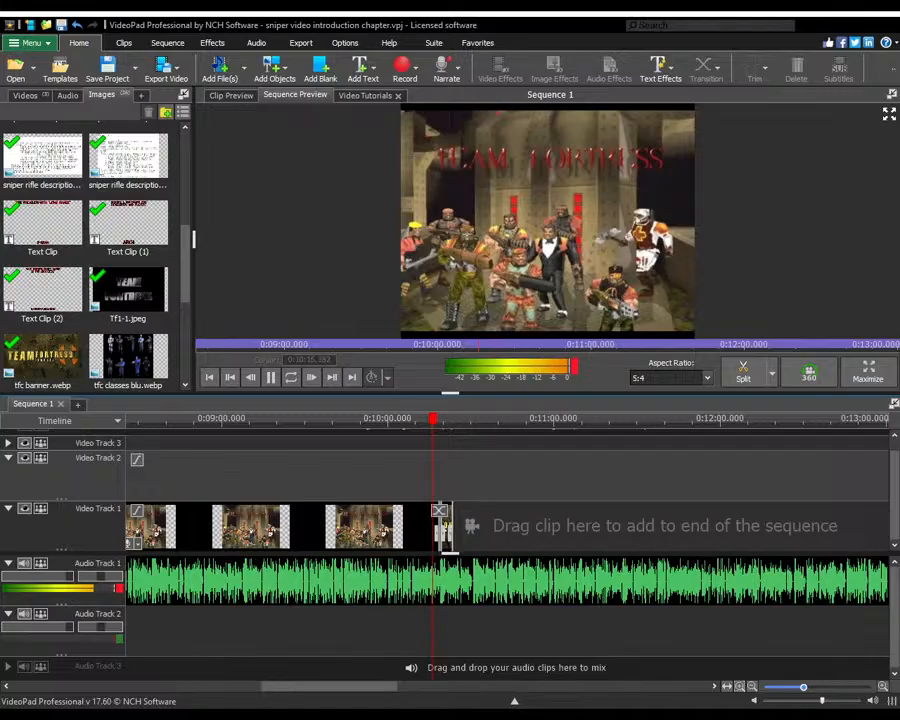
{"action": "scroll", "coordinate": [487, 605], "scroll_direction": "up", "scroll_amount": 2}
{"action": "scroll", "coordinate": [487, 605], "scroll_direction": "up", "scroll_amount": 3}
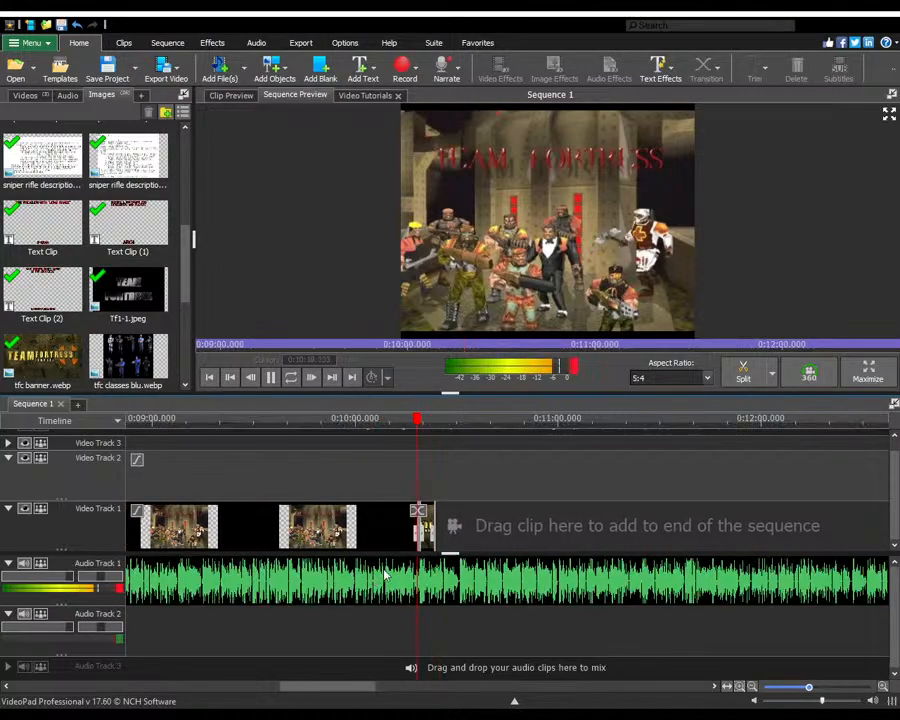
{"action": "scroll", "coordinate": [300, 524], "scroll_direction": "down", "scroll_amount": 3}
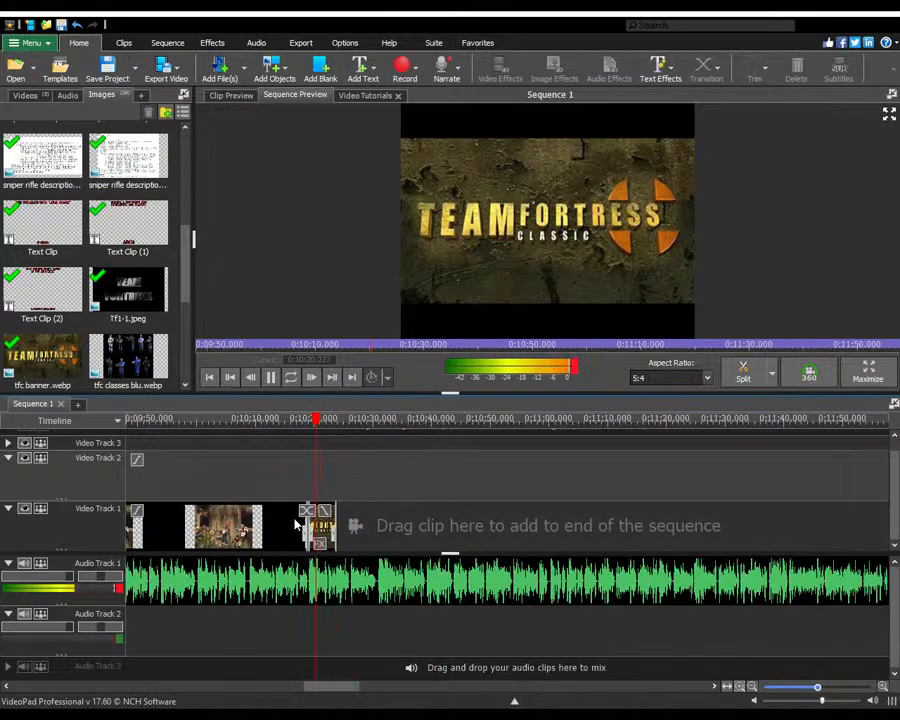
{"action": "scroll", "coordinate": [305, 518], "scroll_direction": "up", "scroll_amount": 2}
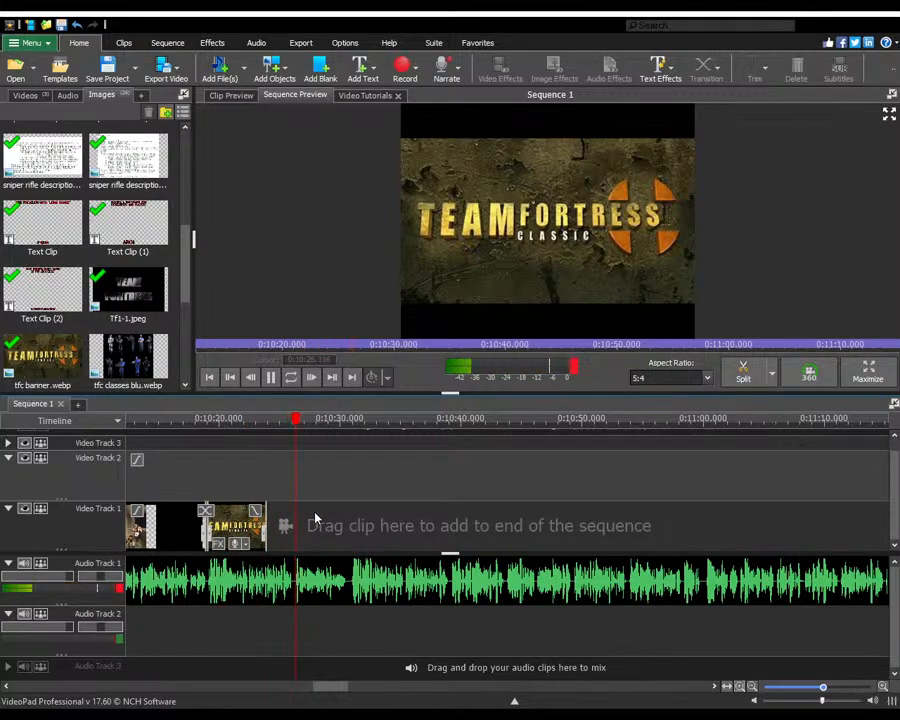
- Extend the tfc banner clip on Video Track 1 to the narration pause at 0:10:30.746
{"action": "scroll", "coordinate": [315, 518], "scroll_direction": "down", "scroll_amount": 8}
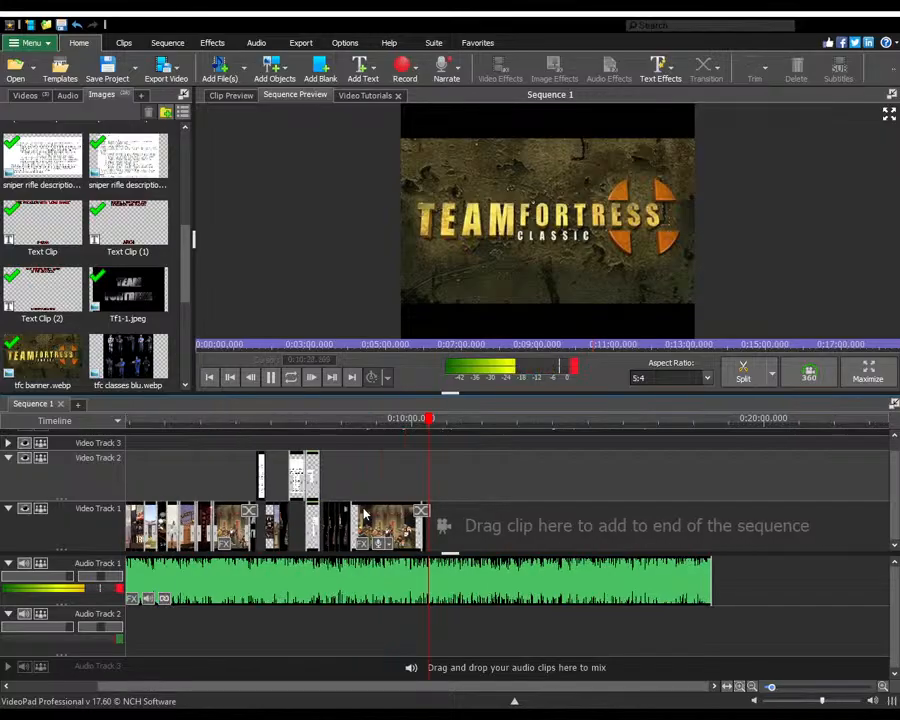
{"action": "scroll", "coordinate": [420, 530], "scroll_direction": "up", "scroll_amount": 6}
{"action": "scroll", "coordinate": [438, 540], "scroll_direction": "up", "scroll_amount": 3}
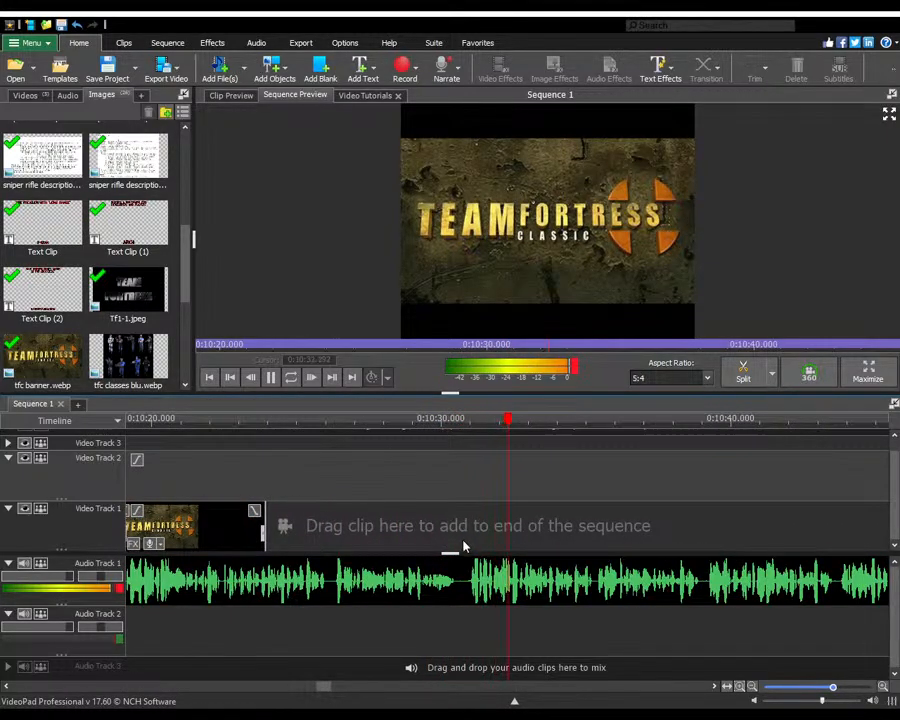
{"action": "left_click", "coordinate": [463, 540]}
{"action": "left_click_drag", "start_coordinate": [265, 522], "coordinate": [450, 522]}
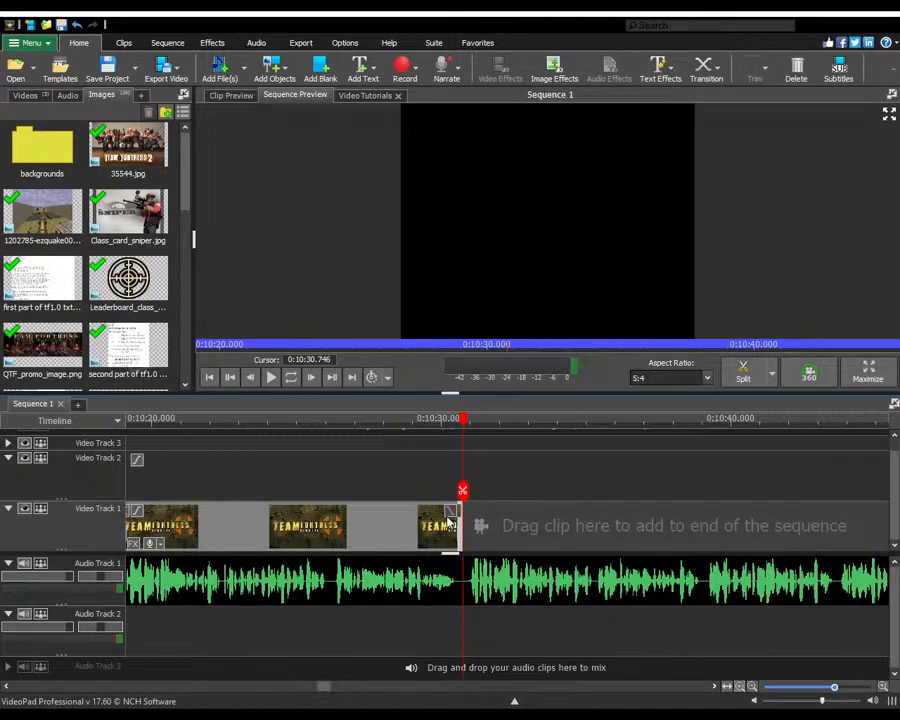
- Bookmark the start of the earlier team image clip at 0:04:20.023 and save the project
{"action": "scroll", "coordinate": [512, 536], "scroll_direction": "down", "scroll_amount": 10}
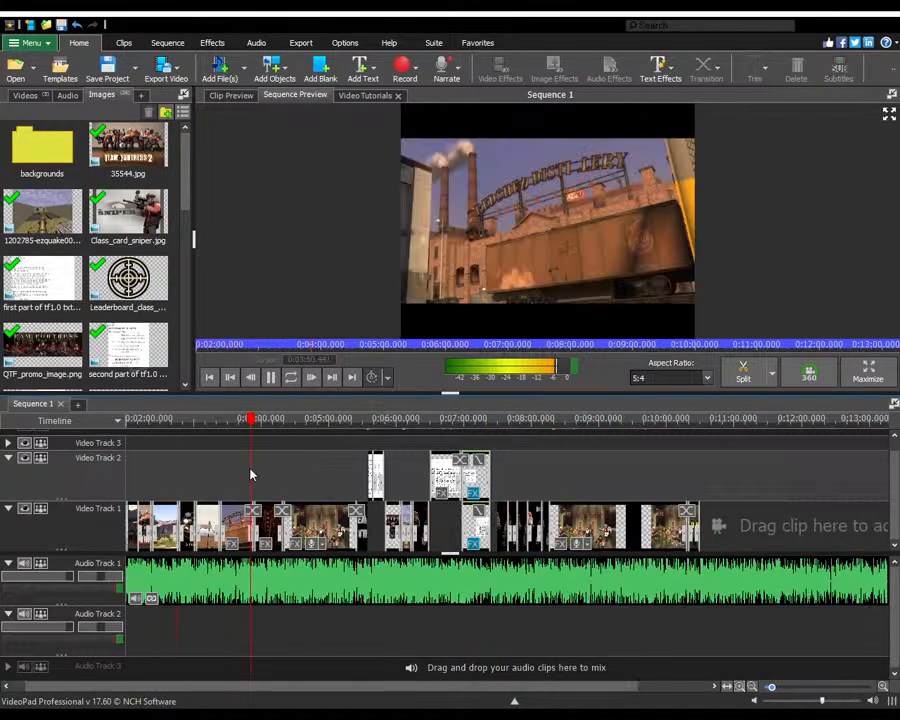
{"action": "scroll", "coordinate": [300, 490], "scroll_direction": "up", "scroll_amount": 10}
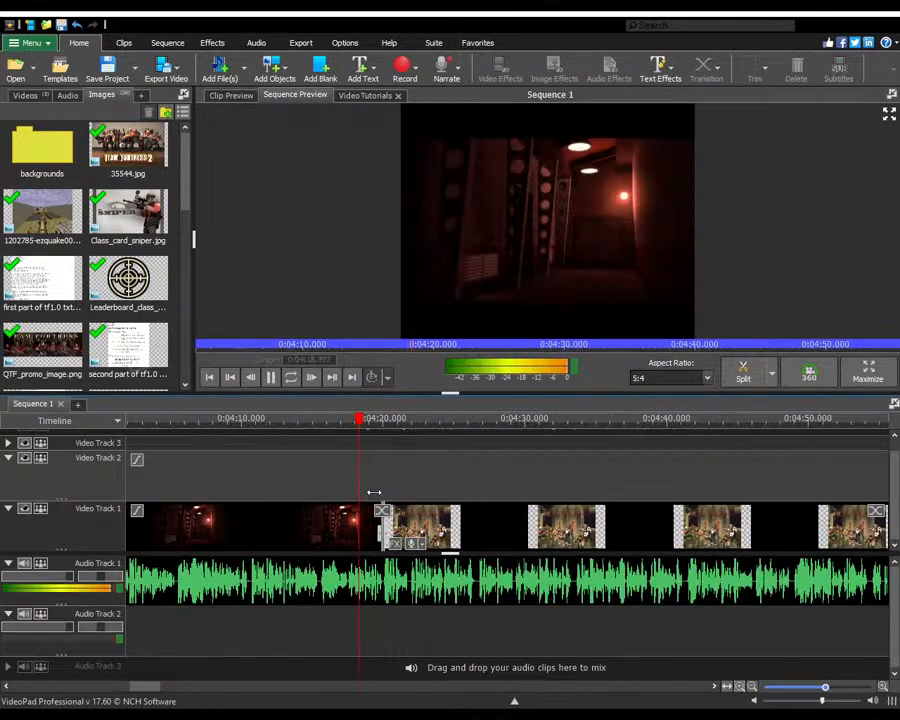
{"action": "scroll", "coordinate": [385, 500], "scroll_direction": "up", "scroll_amount": 2}
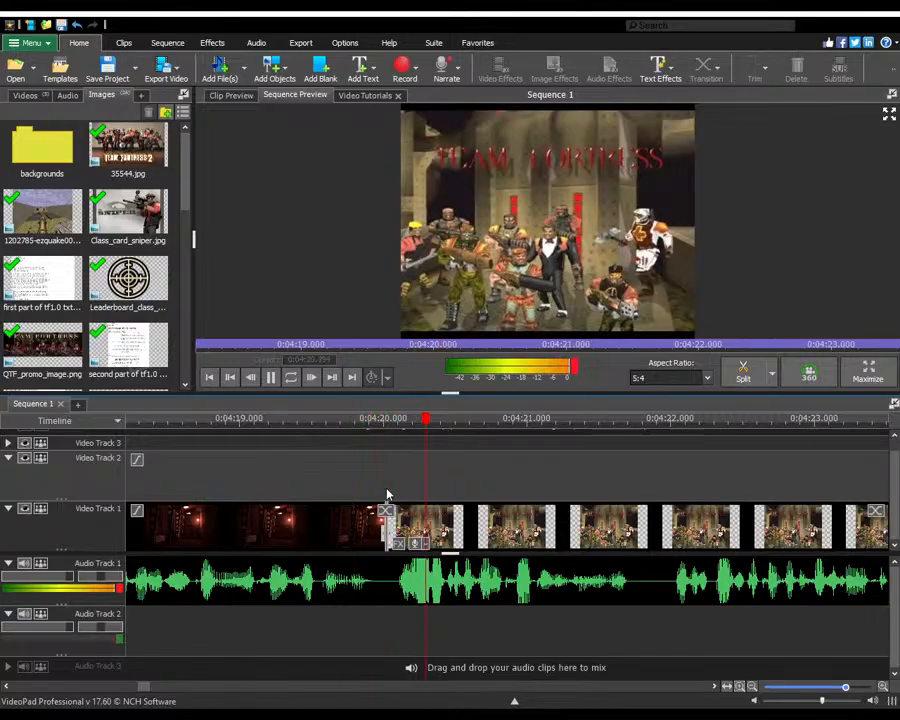
{"action": "scroll", "coordinate": [385, 500], "scroll_direction": "up", "scroll_amount": 6}
{"action": "key", "text": "space"}
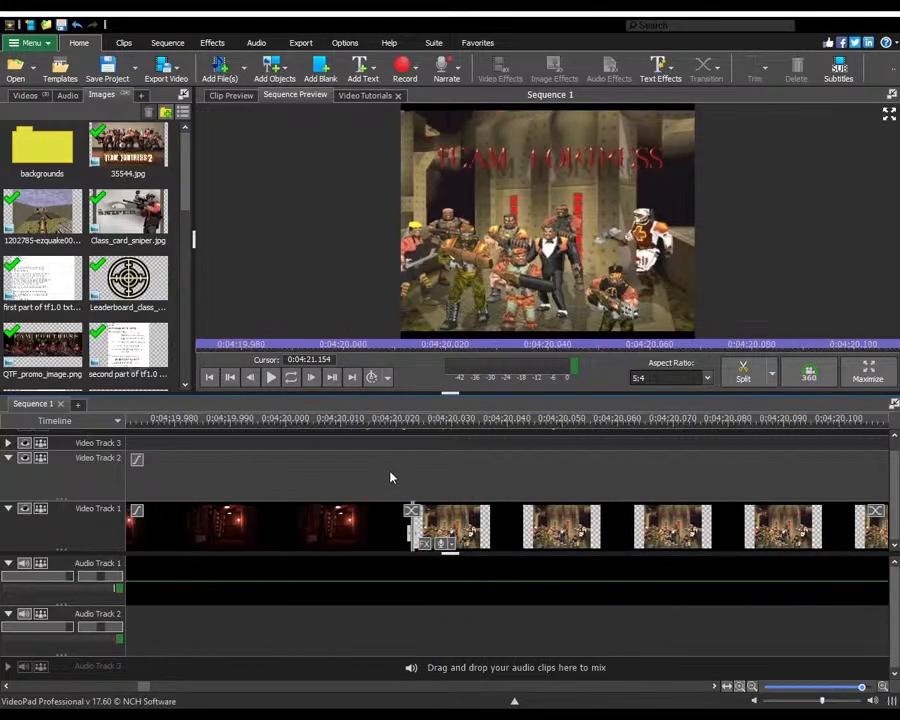
{"action": "scroll", "coordinate": [428, 481], "scroll_direction": "up", "scroll_amount": 1}
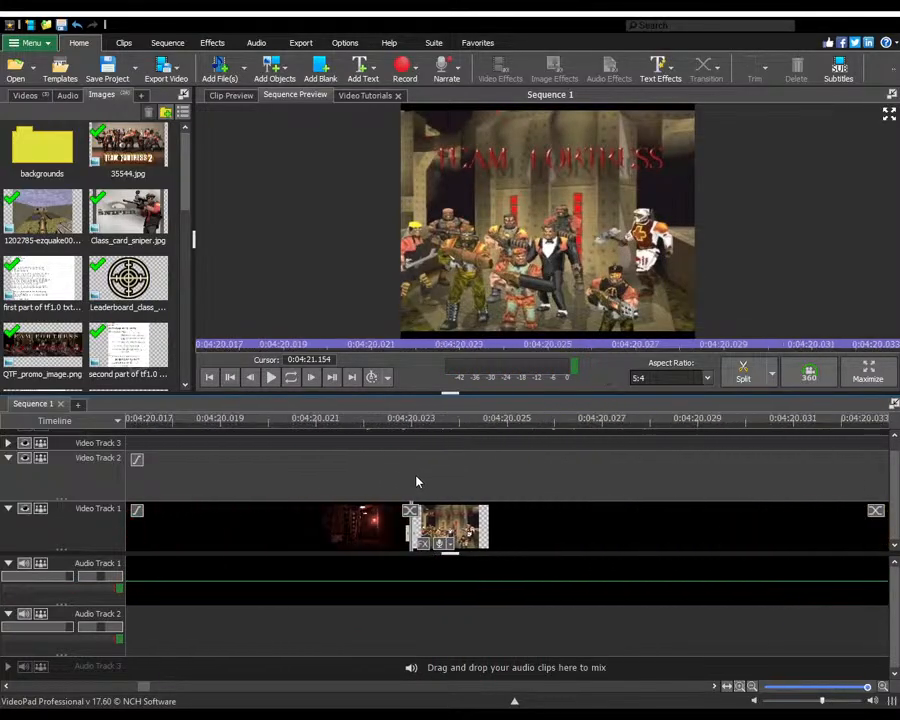
{"action": "left_click", "coordinate": [411, 421]}
{"action": "scroll", "coordinate": [335, 468], "scroll_direction": "down", "scroll_amount": 5}
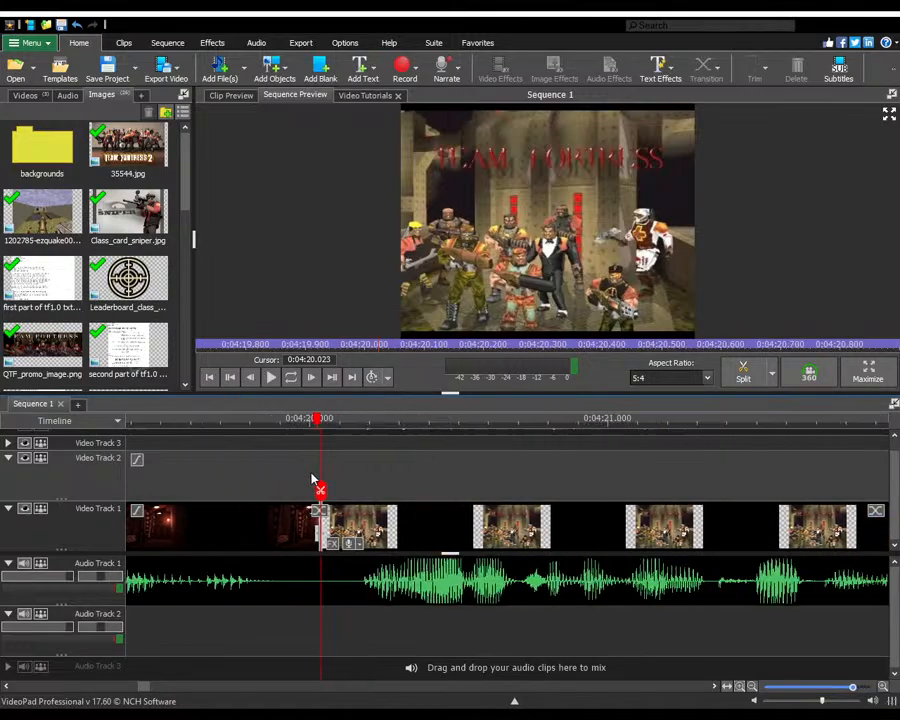
{"action": "scroll", "coordinate": [293, 466], "scroll_direction": "down", "scroll_amount": 3}
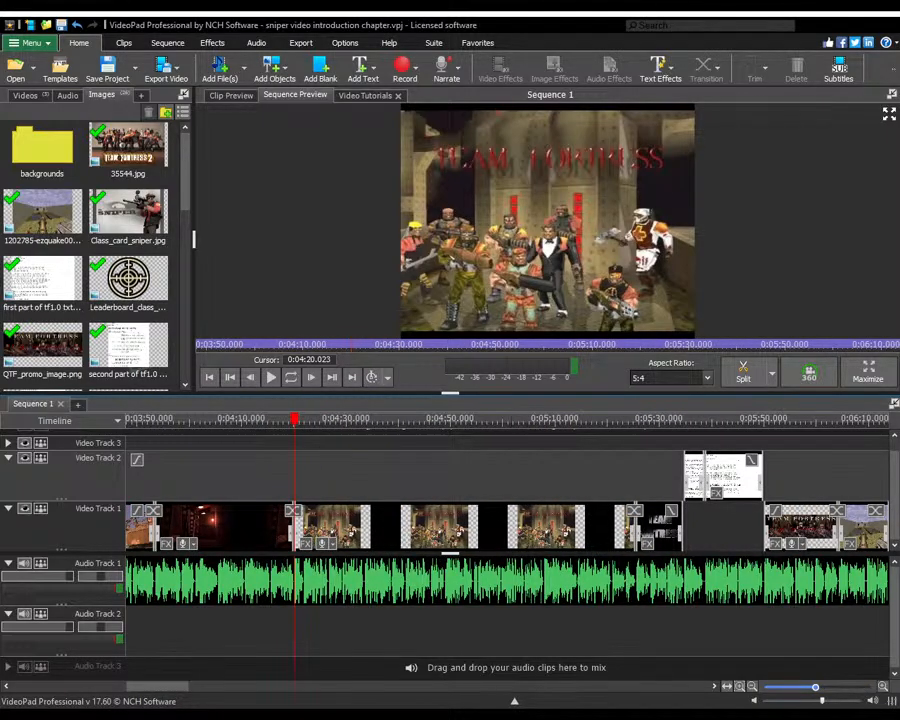
- Bookmark the start of the tfc banner clip at 0:10:18.955, save, and set the cursor to 0:10:16.688
{"action": "scroll", "coordinate": [416, 491], "scroll_direction": "down", "scroll_amount": 5}
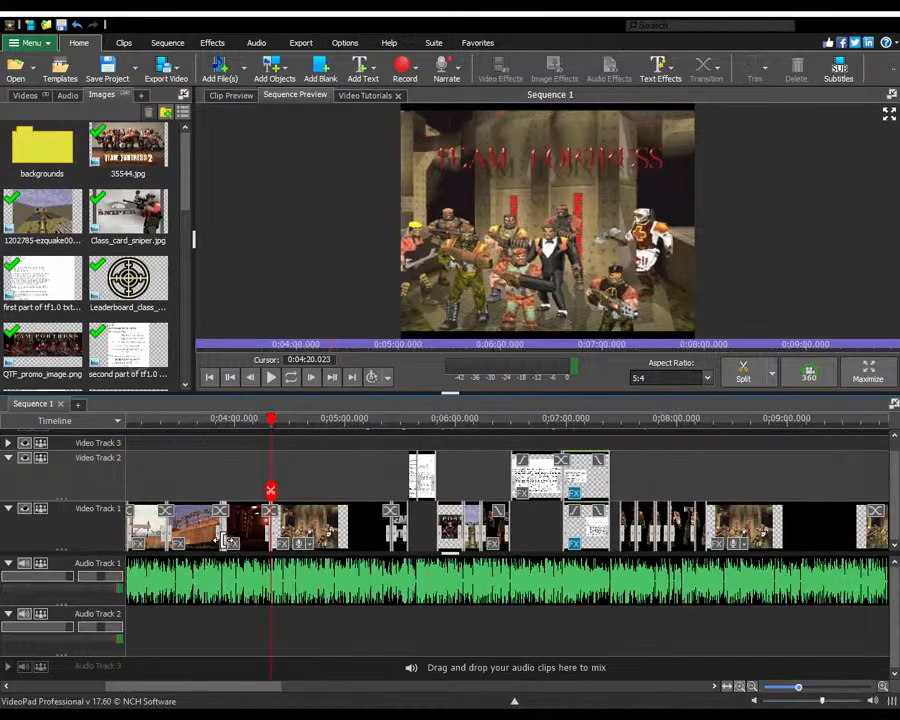
{"action": "scroll", "coordinate": [416, 491], "scroll_direction": "up", "scroll_amount": 12}
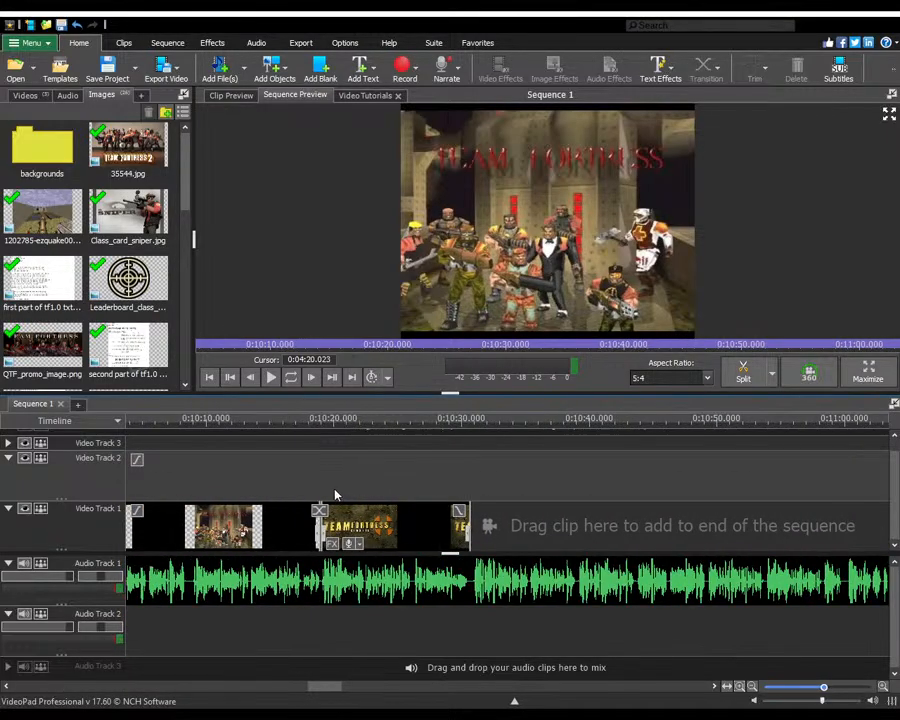
{"action": "scroll", "coordinate": [340, 474], "scroll_direction": "up", "scroll_amount": 6}
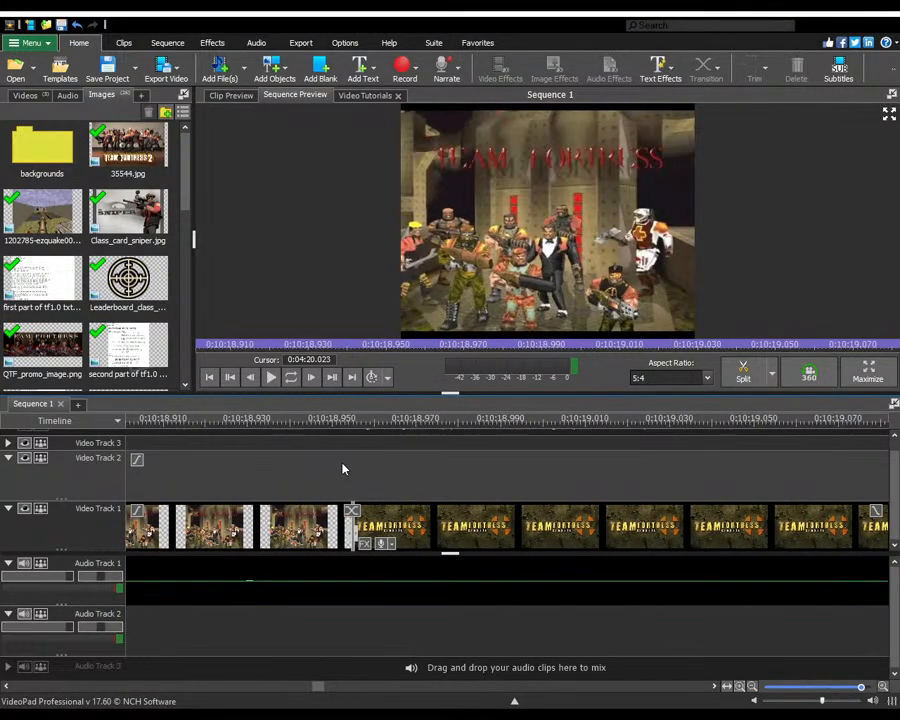
{"action": "left_click", "coordinate": [364, 424]}
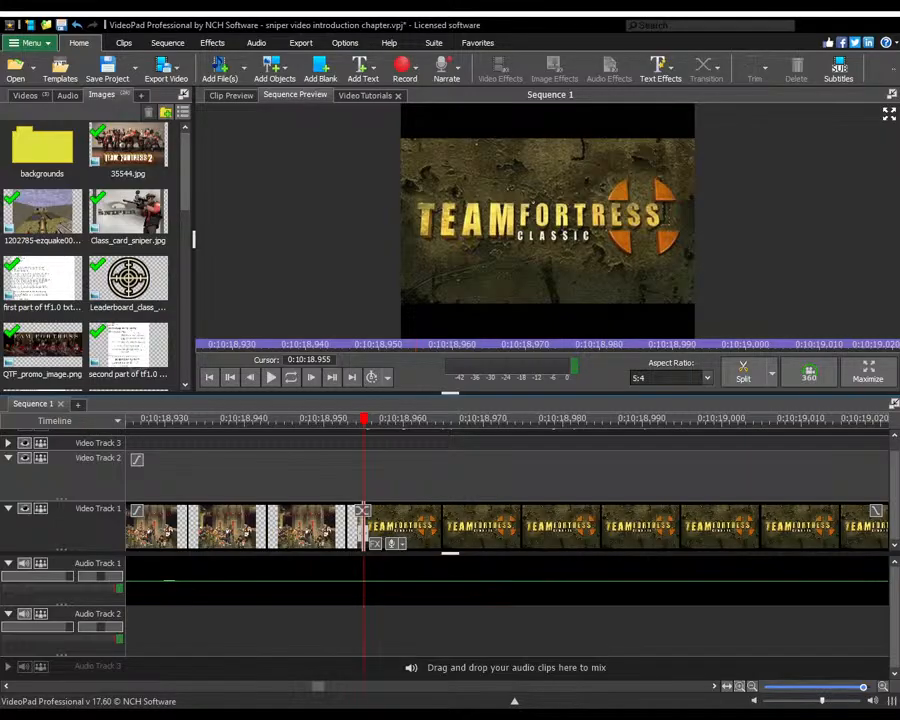
{"action": "scroll", "coordinate": [494, 572], "scroll_direction": "down", "scroll_amount": 4}
{"action": "scroll", "coordinate": [492, 572], "scroll_direction": "down", "scroll_amount": 6}
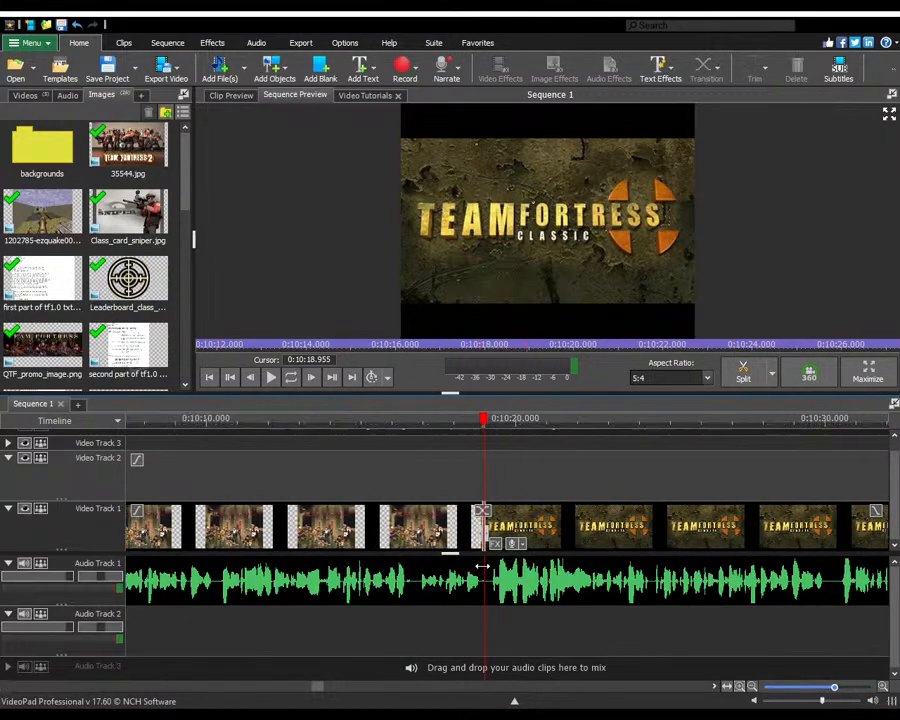
{"action": "left_click", "coordinate": [476, 471]}
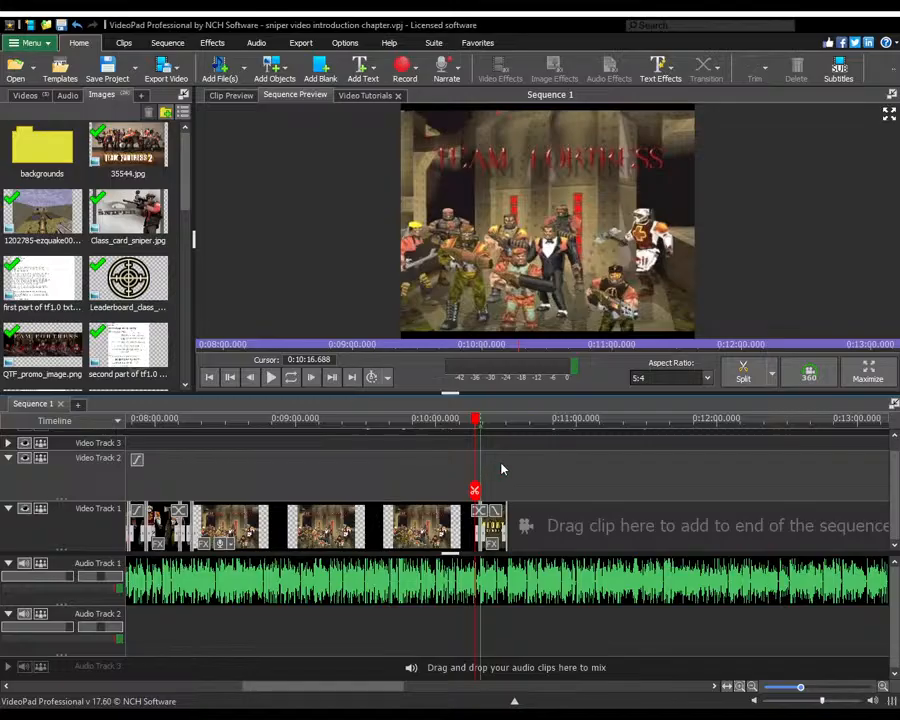
{"action": "scroll", "coordinate": [498, 466], "scroll_direction": "up", "scroll_amount": 3}
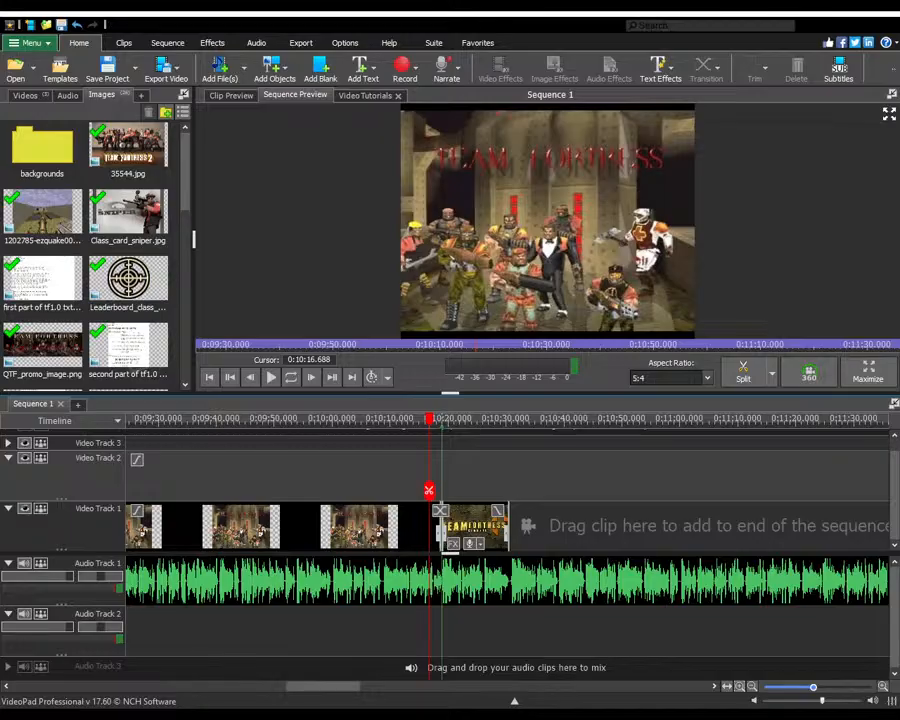
{"action": "scroll", "coordinate": [370, 526], "scroll_direction": "down", "scroll_amount": 5}
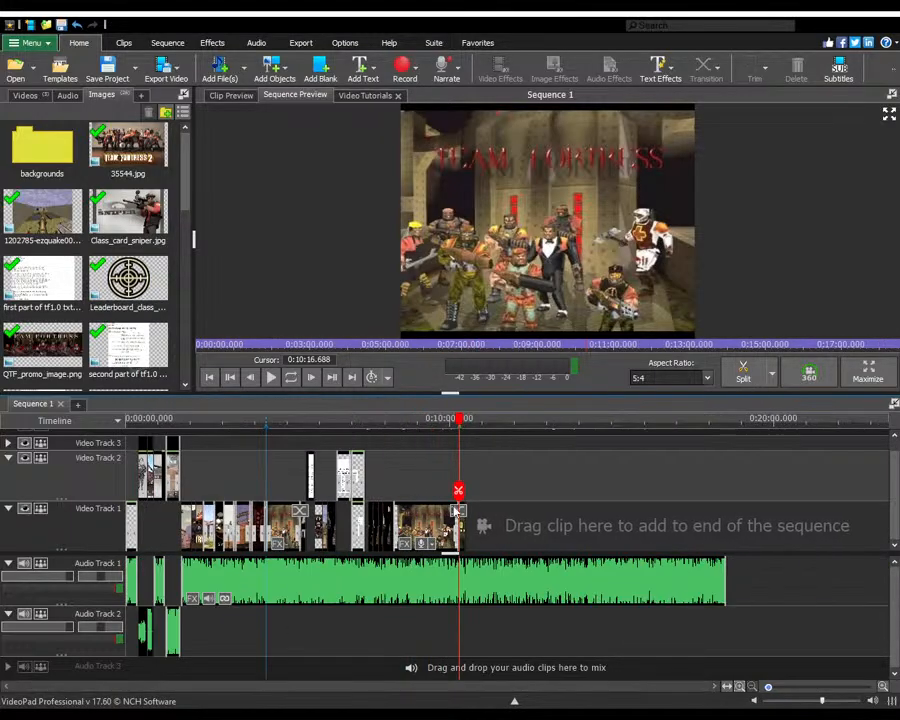
{"action": "scroll", "coordinate": [482, 510], "scroll_direction": "down", "scroll_amount": 1}
{"action": "scroll", "coordinate": [455, 520], "scroll_direction": "up", "scroll_amount": 6}
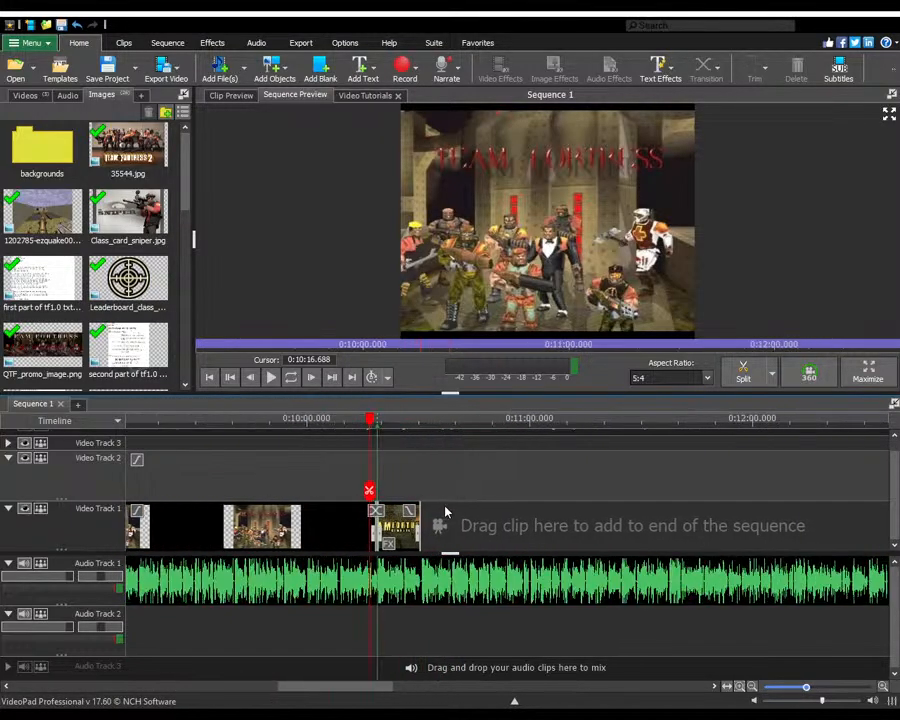
- Play the sequence from 0:10:16.688 through the tfc banner clip to about 0:10:29
{"action": "key", "text": "space"}
{"action": "scroll", "coordinate": [414, 484], "scroll_direction": "up", "scroll_amount": 3}
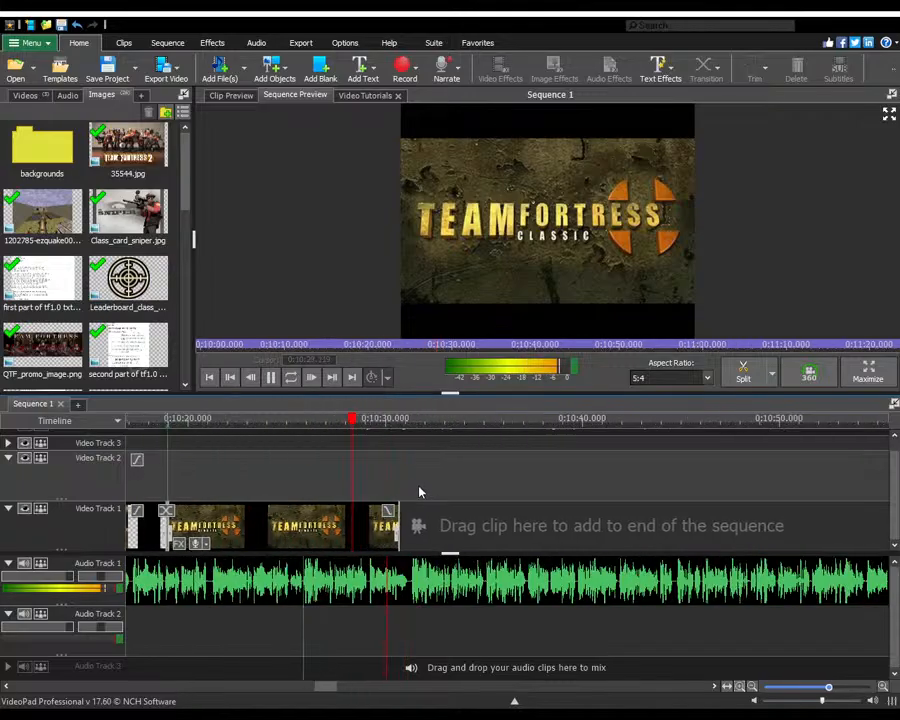
{"action": "key", "text": "space"}
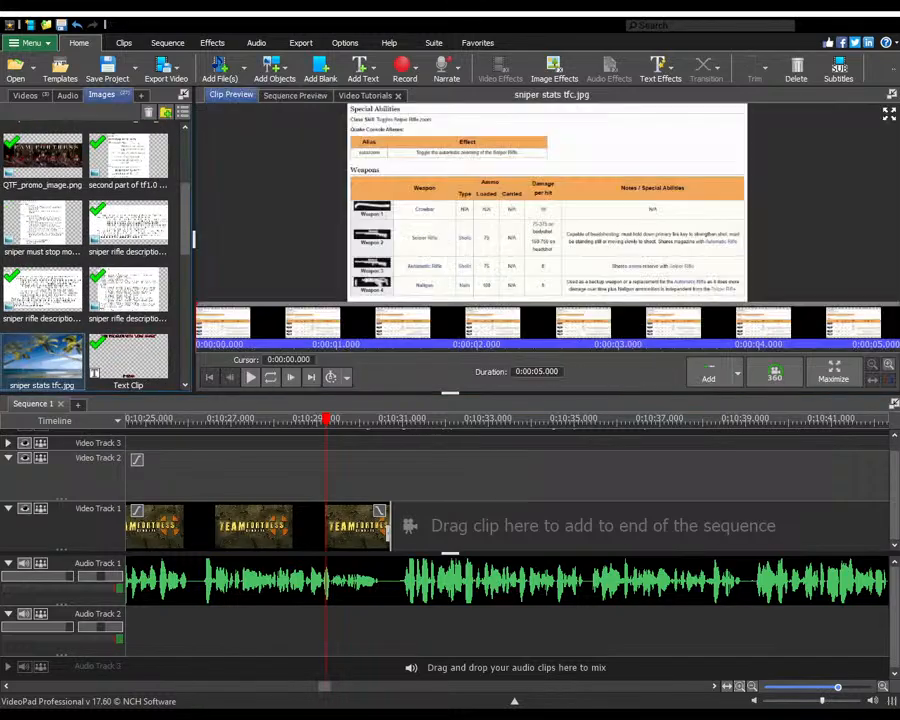
- Add sniper stats tfc.jpg after the tfc banner on Video Track 1 and extend it to about 0:10:48.5
{"action": "left_click_drag", "start_coordinate": [42, 360], "coordinate": [405, 512]}
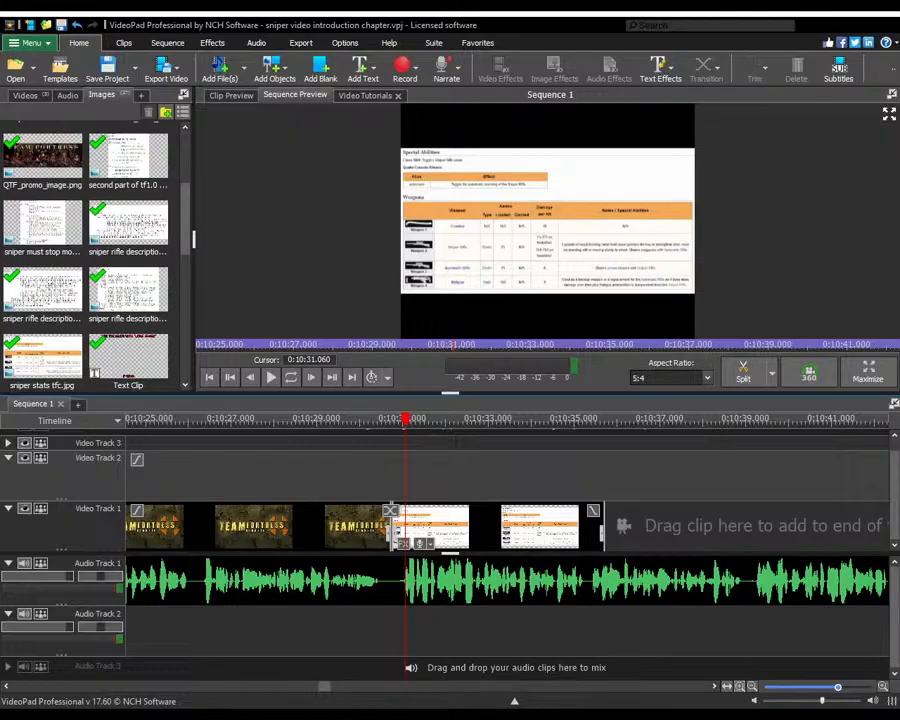
{"action": "key", "text": "space"}
{"action": "scroll", "coordinate": [300, 570], "scroll_direction": "down", "scroll_amount": 5}
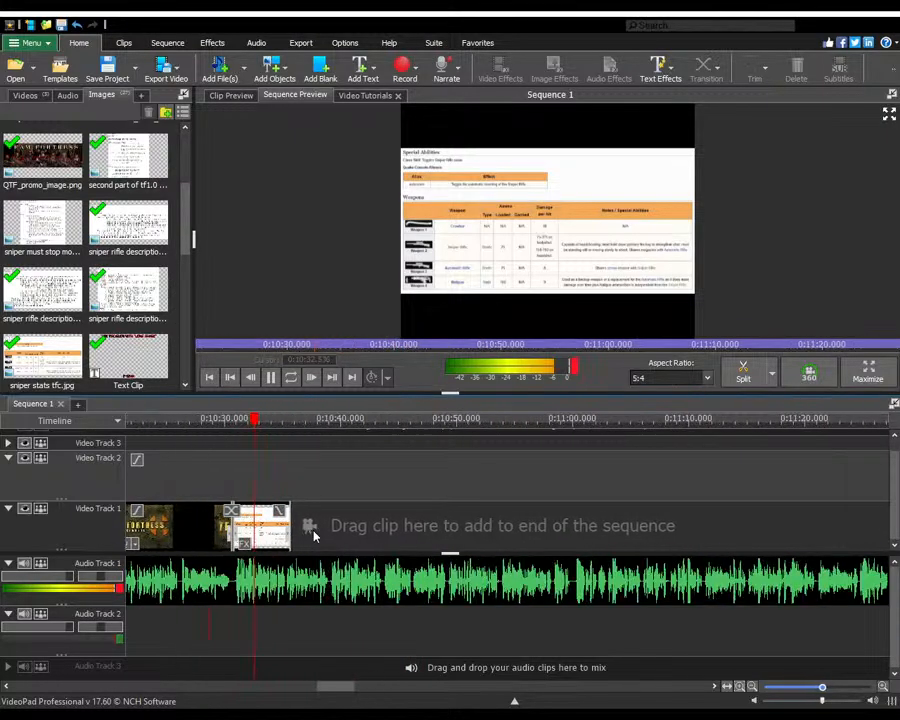
{"action": "scroll", "coordinate": [312, 535], "scroll_direction": "up", "scroll_amount": 3}
{"action": "left_click_drag", "start_coordinate": [275, 532], "coordinate": [603, 546]}
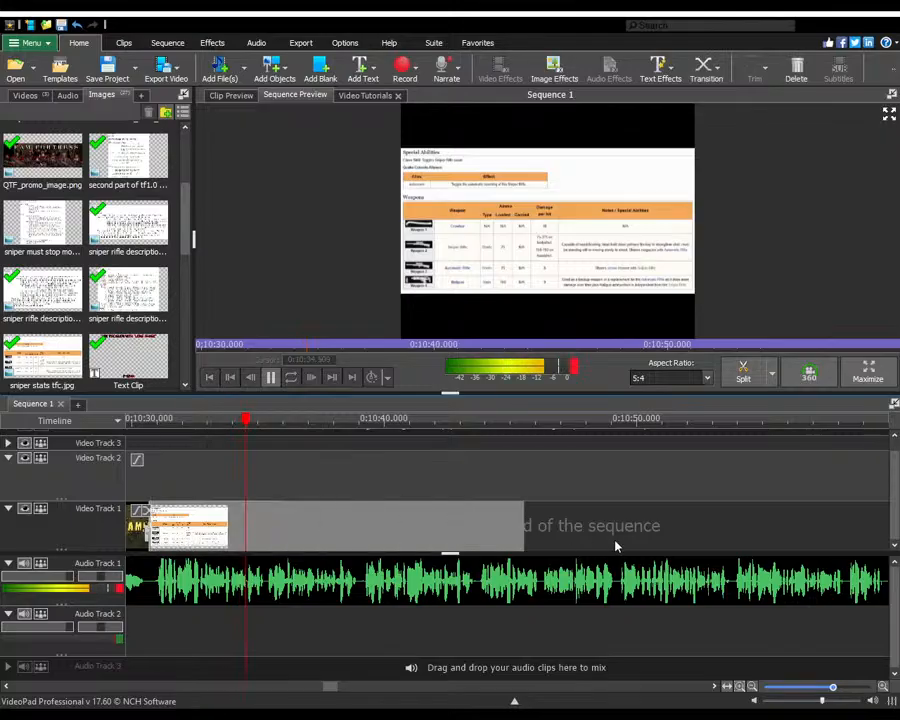
{"action": "left_click", "coordinate": [400, 482]}
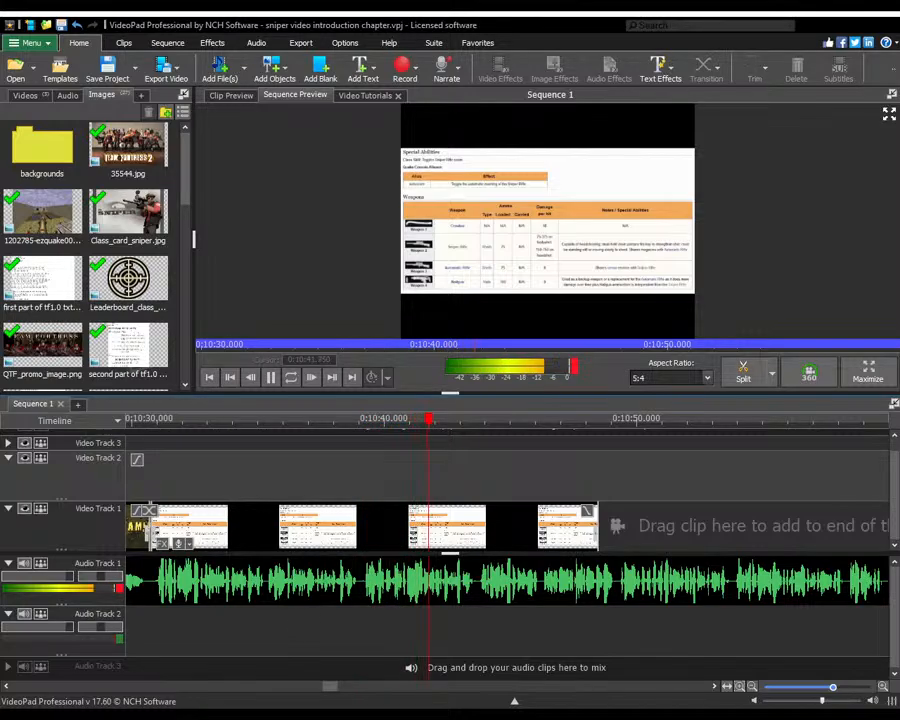
- Play the sequence past the end of the sniper stats clip to about 0:10:53, checking its timing against the narration
{"action": "scroll", "coordinate": [272, 577], "scroll_direction": "down", "scroll_amount": 1}
{"action": "scroll", "coordinate": [460, 563], "scroll_direction": "down", "scroll_amount": 5}
{"action": "scroll", "coordinate": [404, 513], "scroll_direction": "up", "scroll_amount": 4}
{"action": "scroll", "coordinate": [404, 513], "scroll_direction": "up", "scroll_amount": 3}
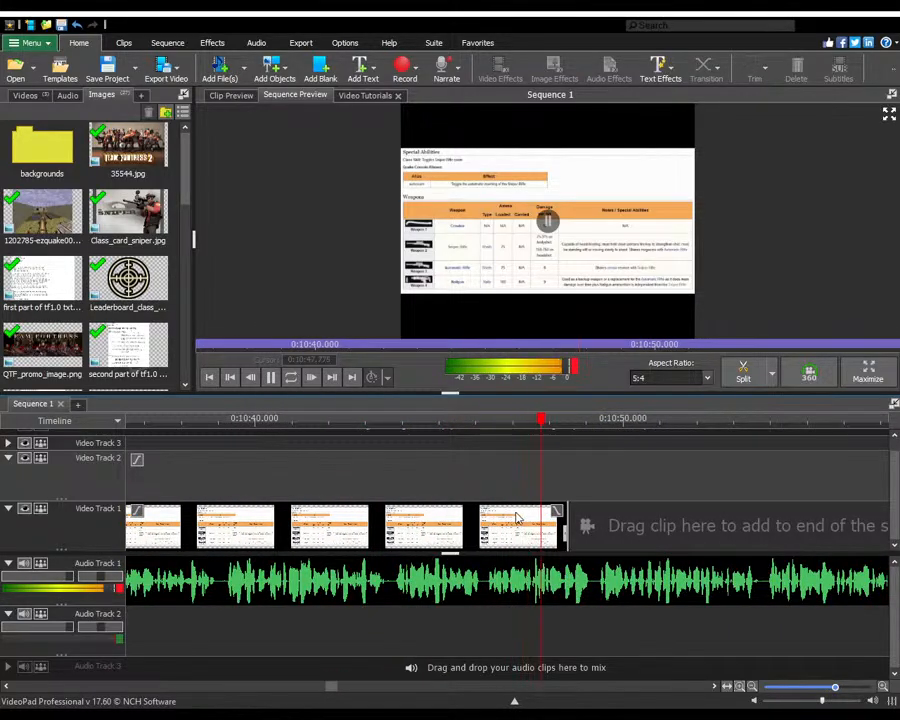
{"action": "scroll", "coordinate": [356, 503], "scroll_direction": "down", "scroll_amount": 2}
{"action": "scroll", "coordinate": [390, 526], "scroll_direction": "up", "scroll_amount": 2}
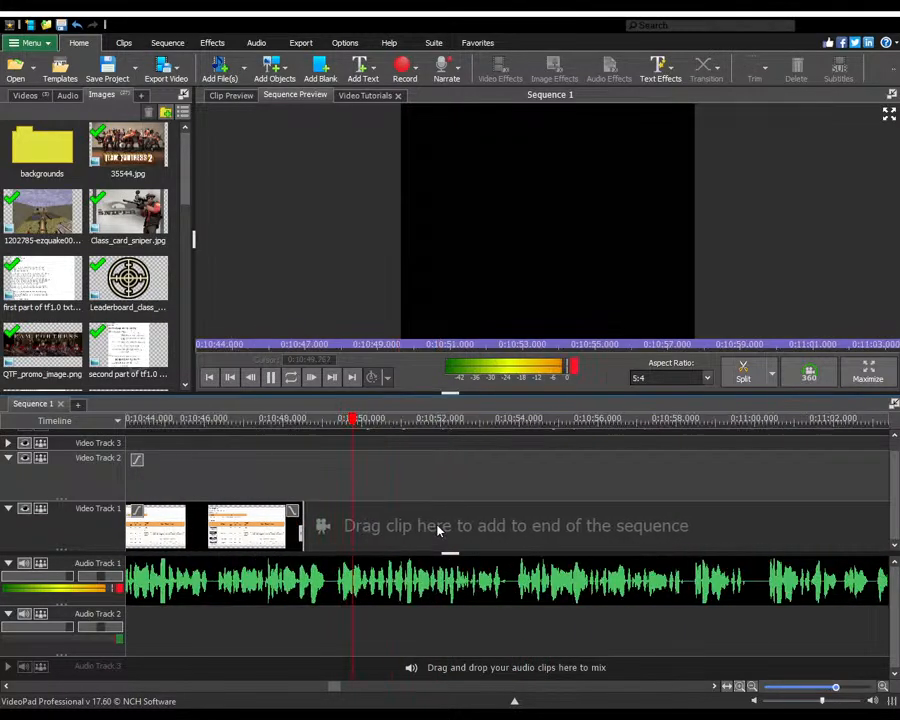
{"action": "scroll", "coordinate": [438, 527], "scroll_direction": "up", "scroll_amount": 1}
{"action": "scroll", "coordinate": [470, 516], "scroll_direction": "down", "scroll_amount": 2}
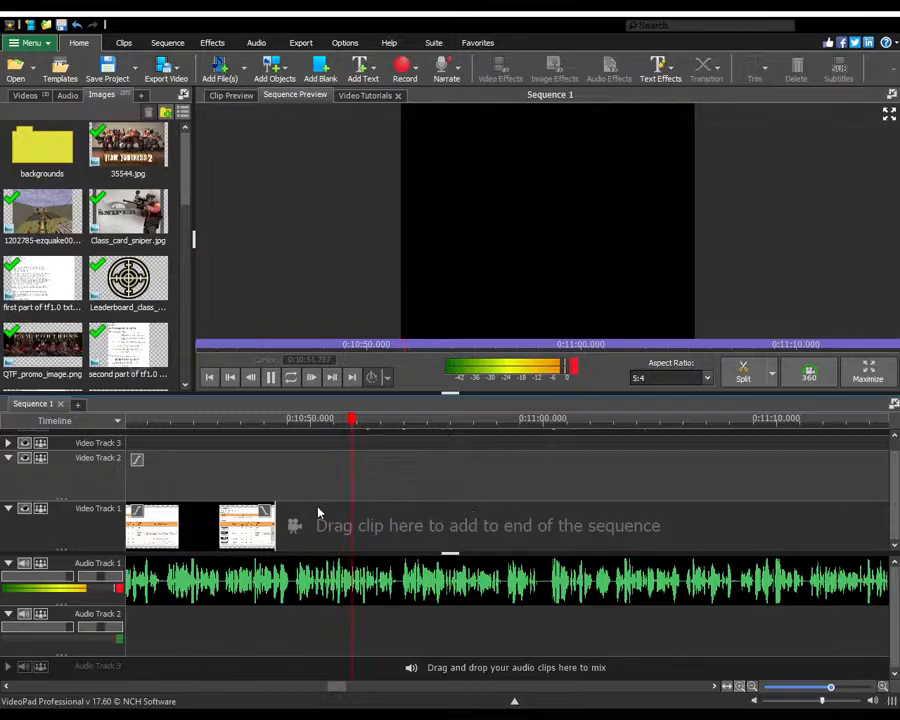
{"action": "scroll", "coordinate": [318, 513], "scroll_direction": "up", "scroll_amount": 1}
{"action": "scroll", "coordinate": [455, 543], "scroll_direction": "down", "scroll_amount": 2}
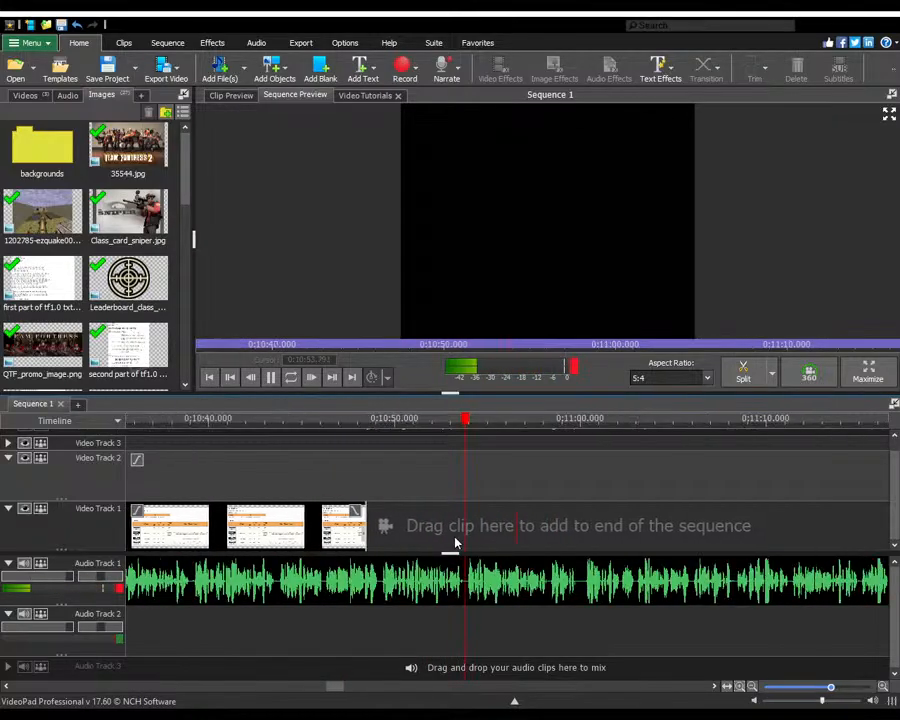
- Shorten the sniper stats clip on Video Track 1 so that it ends at about 0:10:44
{"action": "left_click", "coordinate": [276, 493]}
{"action": "scroll", "coordinate": [277, 495], "scroll_direction": "up", "scroll_amount": 2}
{"action": "left_click_drag", "start_coordinate": [477, 532], "coordinate": [286, 535]}
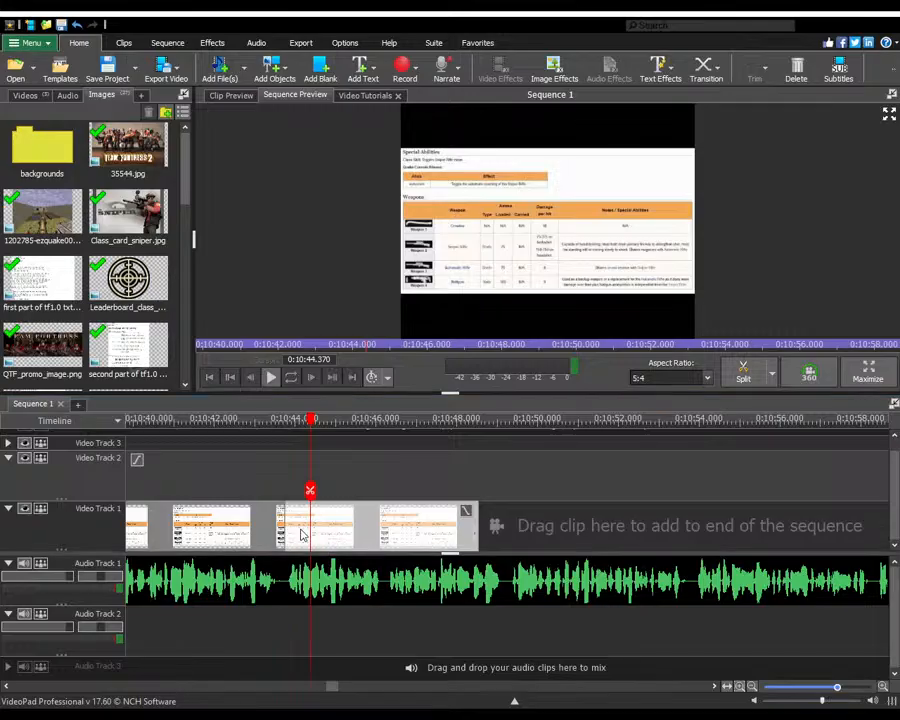
{"action": "left_click", "coordinate": [351, 488]}
- Play the narration on to about 0:11:05 and replay the short phrase around 0:10:58 to locate its boundaries
{"action": "key", "text": "space"}
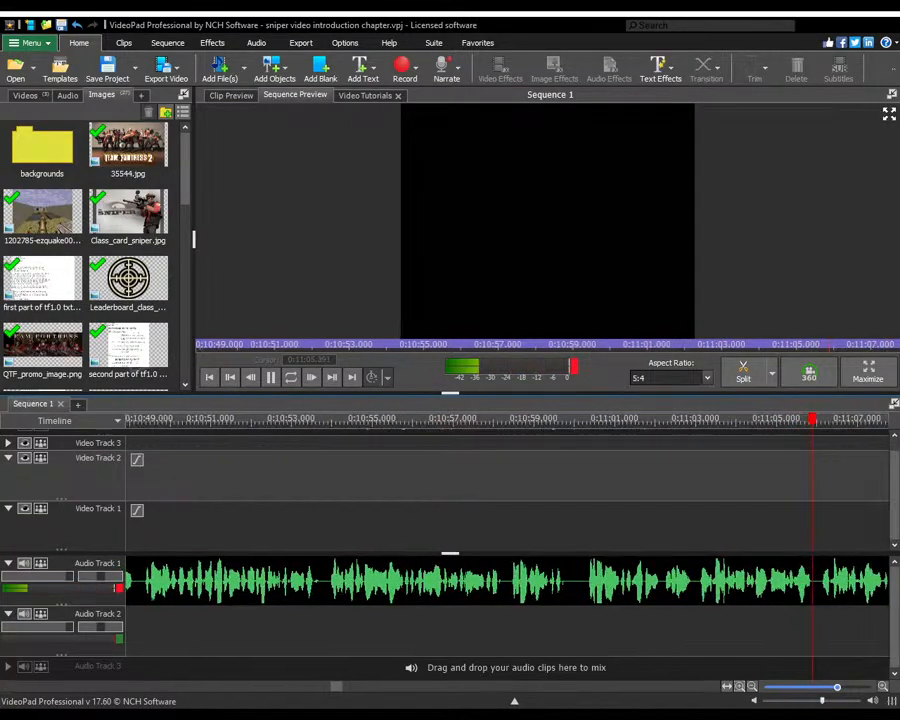
{"action": "key", "text": "space"}
{"action": "scroll", "coordinate": [229, 534], "scroll_direction": "down", "scroll_amount": 3}
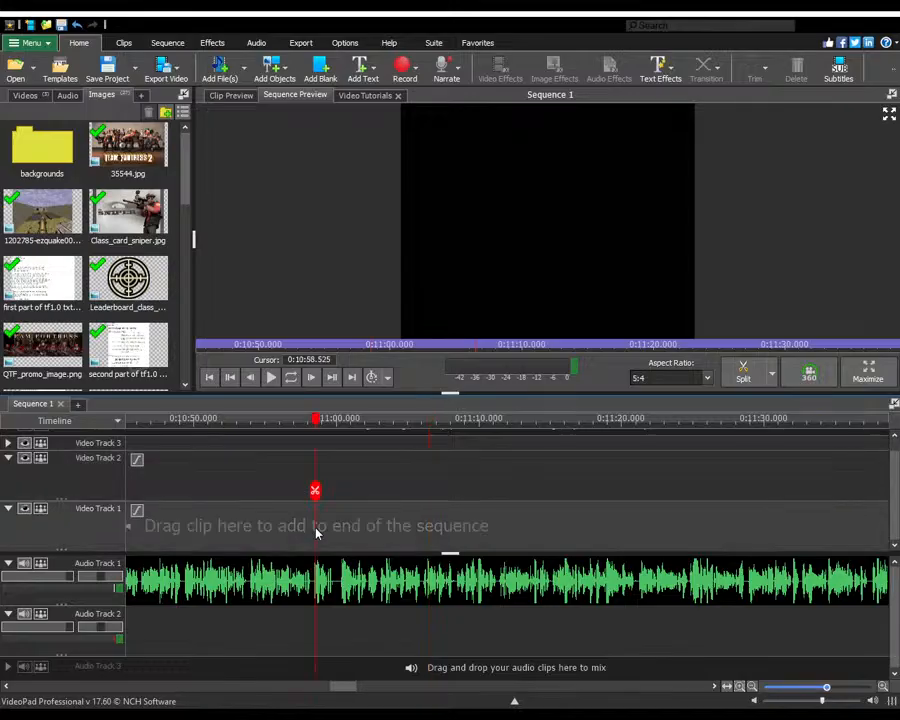
{"action": "scroll", "coordinate": [315, 529], "scroll_direction": "up", "scroll_amount": 3}
{"action": "left_click", "coordinate": [314, 540]}
{"action": "key", "text": "space"}
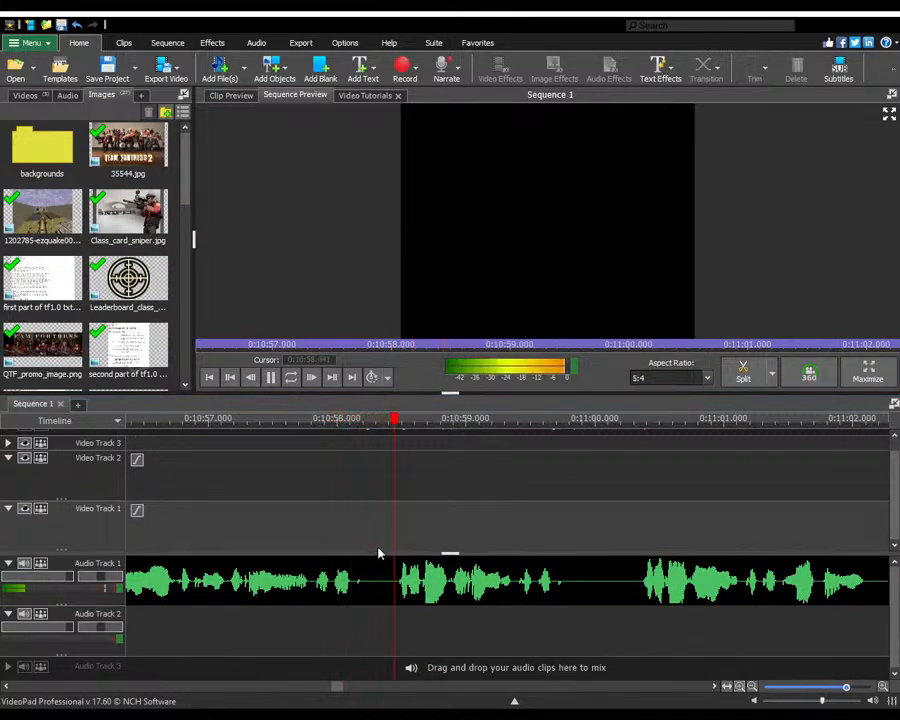
{"action": "key", "text": "space"}
{"action": "key", "text": "space"}
{"action": "scroll", "coordinate": [543, 600], "scroll_direction": "down", "scroll_amount": 2}
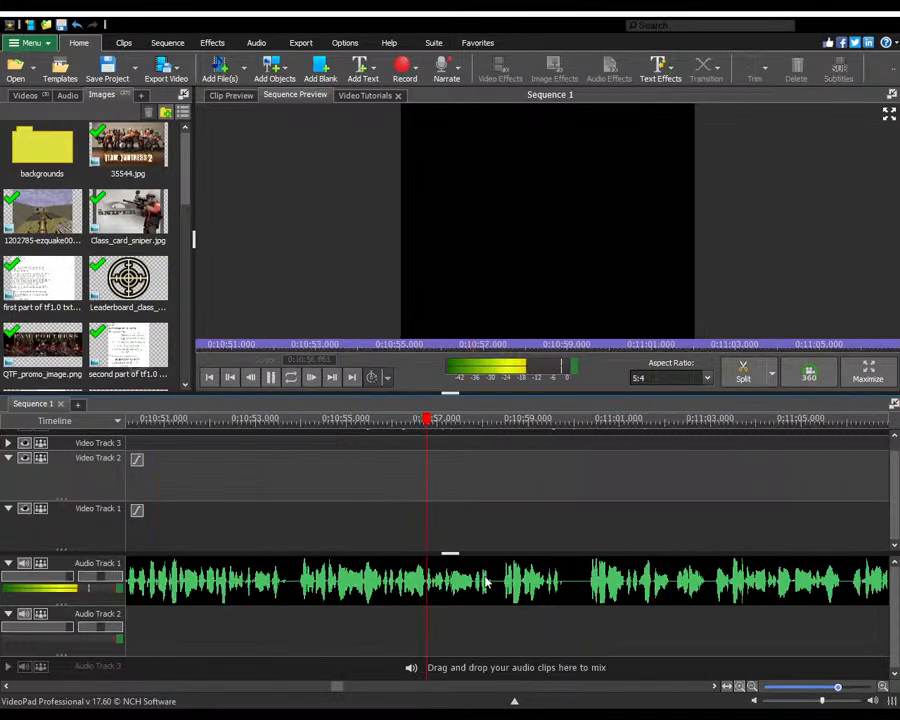
{"action": "key", "text": "space"}
- Split Audio Track 1 on both sides of the short phrase starting at about 0:10:58.3 and delete the piece between
{"action": "left_click", "coordinate": [625, 538]}
{"action": "left_click", "coordinate": [625, 490]}
{"action": "left_click", "coordinate": [465, 533]}
{"action": "key", "text": "space"}
{"action": "key", "text": "space"}
{"action": "left_click", "coordinate": [469, 491]}
{"action": "left_click", "coordinate": [520, 576]}
{"action": "key", "text": "Delete"}
{"action": "scroll", "coordinate": [521, 580], "scroll_direction": "down", "scroll_amount": 3}
{"action": "scroll", "coordinate": [520, 583], "scroll_direction": "down", "scroll_amount": 3}
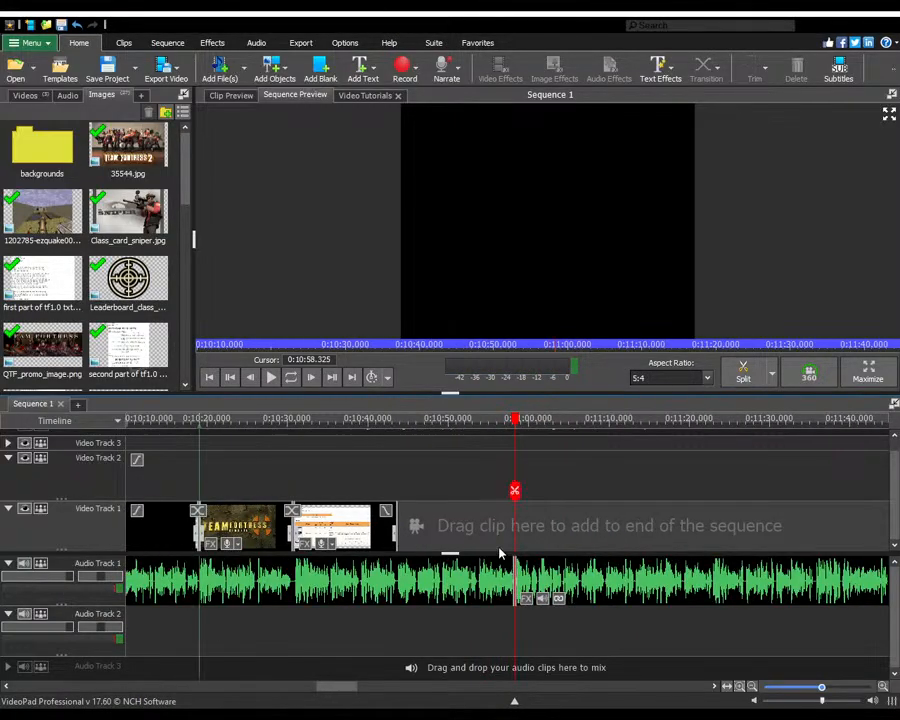
- Play the sequence from 0:10:55.795 towards the new narration cut
{"action": "scroll", "coordinate": [500, 548], "scroll_direction": "up", "scroll_amount": 4}
{"action": "left_click", "coordinate": [492, 546]}
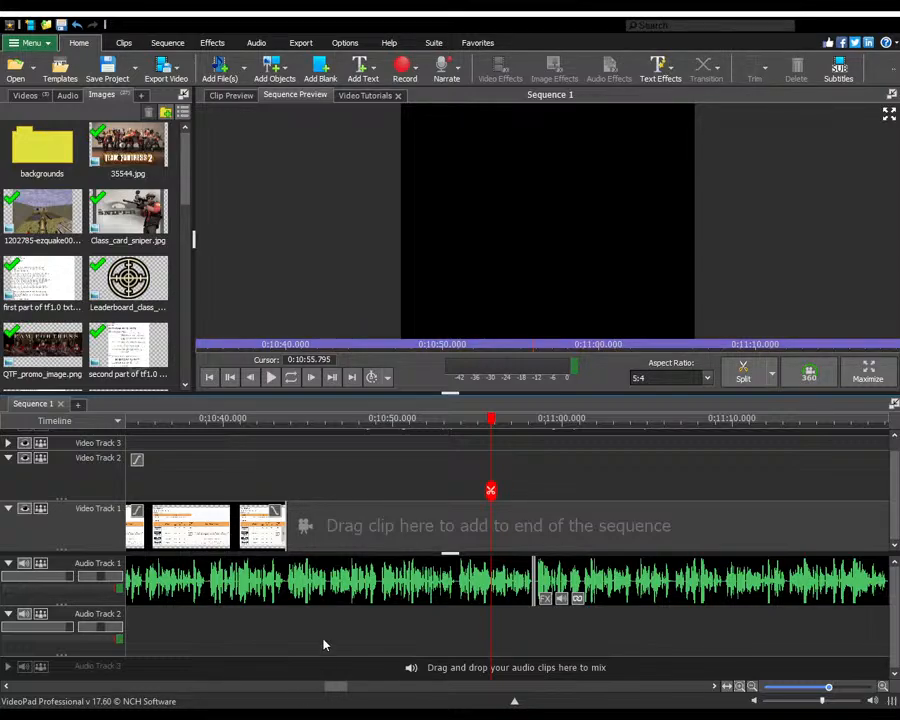
{"action": "key", "text": "space"}
{"action": "scroll", "coordinate": [581, 560], "scroll_direction": "down", "scroll_amount": 5}
{"action": "scroll", "coordinate": [470, 540], "scroll_direction": "up", "scroll_amount": 5}
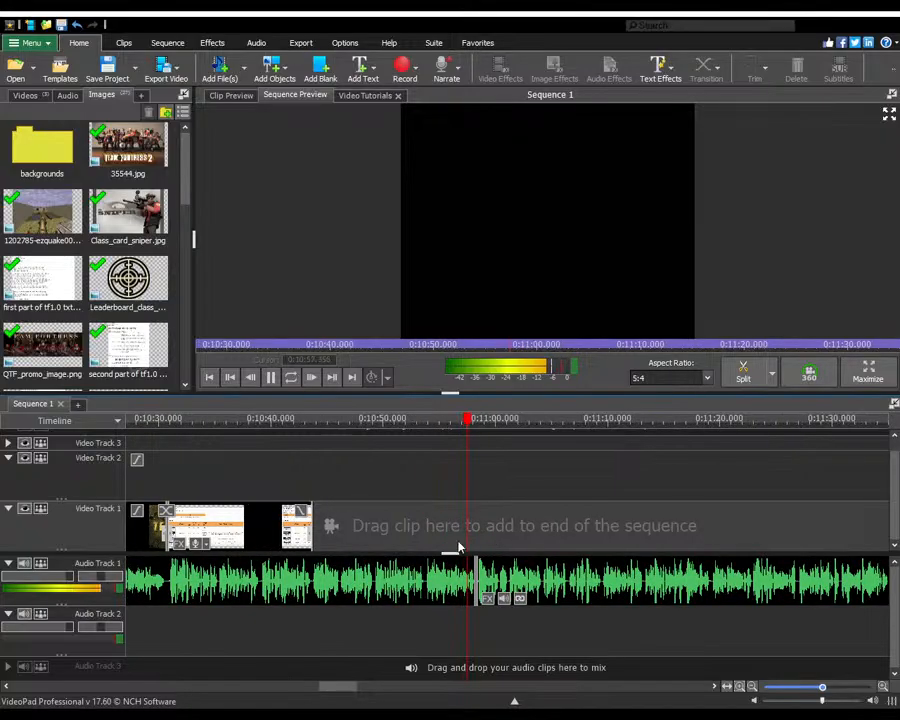
{"action": "key", "text": "space"}
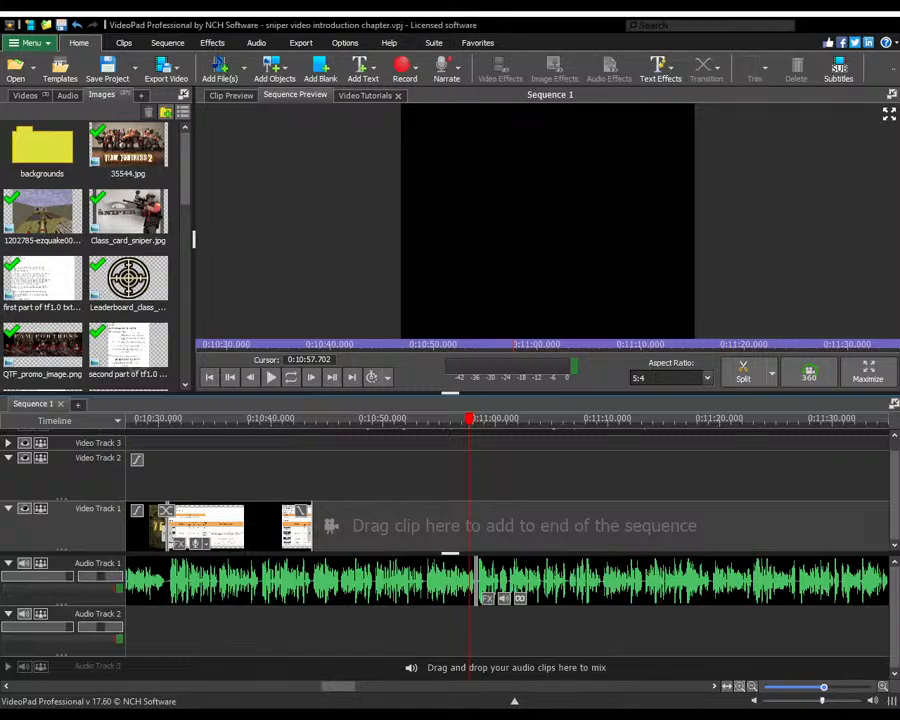
- Add HEV_Decay.webp to Video Track 1 directly after the sniper stats clip and play that section
{"action": "left_click_drag", "start_coordinate": [890, 526], "coordinate": [840, 526]}
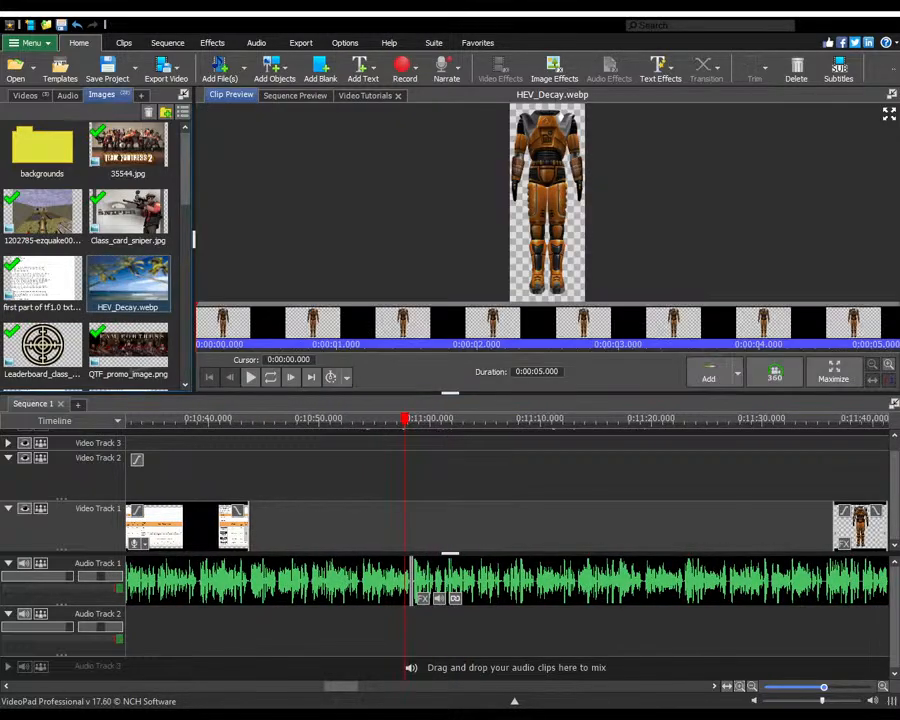
{"action": "scroll", "coordinate": [683, 567], "scroll_direction": "down", "scroll_amount": 3}
{"action": "left_click_drag", "start_coordinate": [779, 525], "coordinate": [448, 492]}
{"action": "left_click", "coordinate": [448, 492]}
{"action": "key", "text": "space"}
{"action": "scroll", "coordinate": [480, 489], "scroll_direction": "up", "scroll_amount": 3}
{"action": "key", "text": "space"}
{"action": "key", "text": "space"}
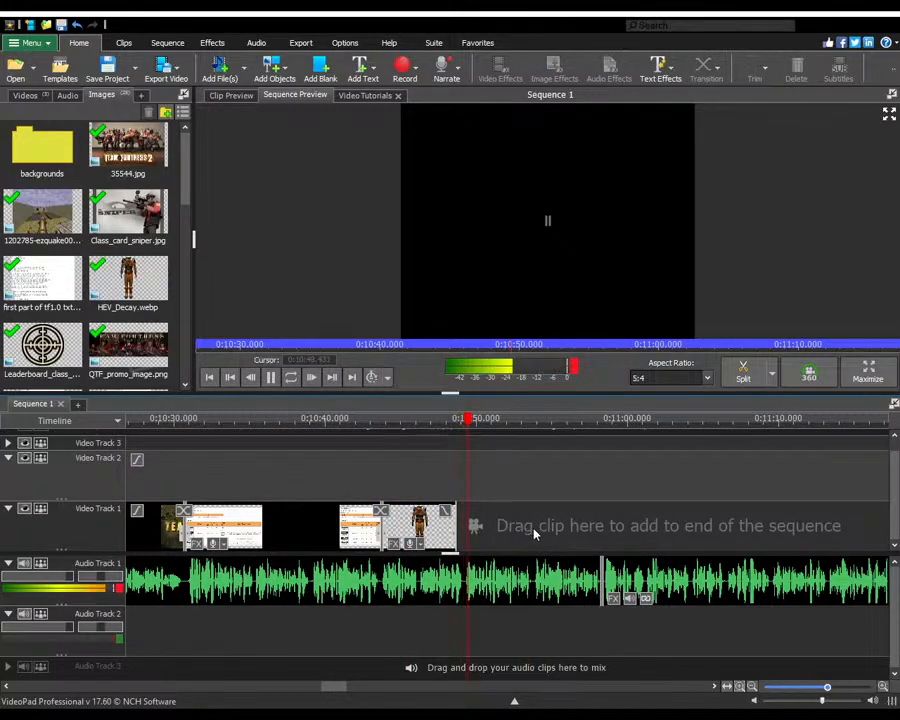
- Extend the HEV_Decay clip to the narration cut at about 0:10:58.3 and play across the cut
{"action": "left_click_drag", "start_coordinate": [457, 530], "coordinate": [603, 532]}
{"action": "left_click", "coordinate": [602, 496]}
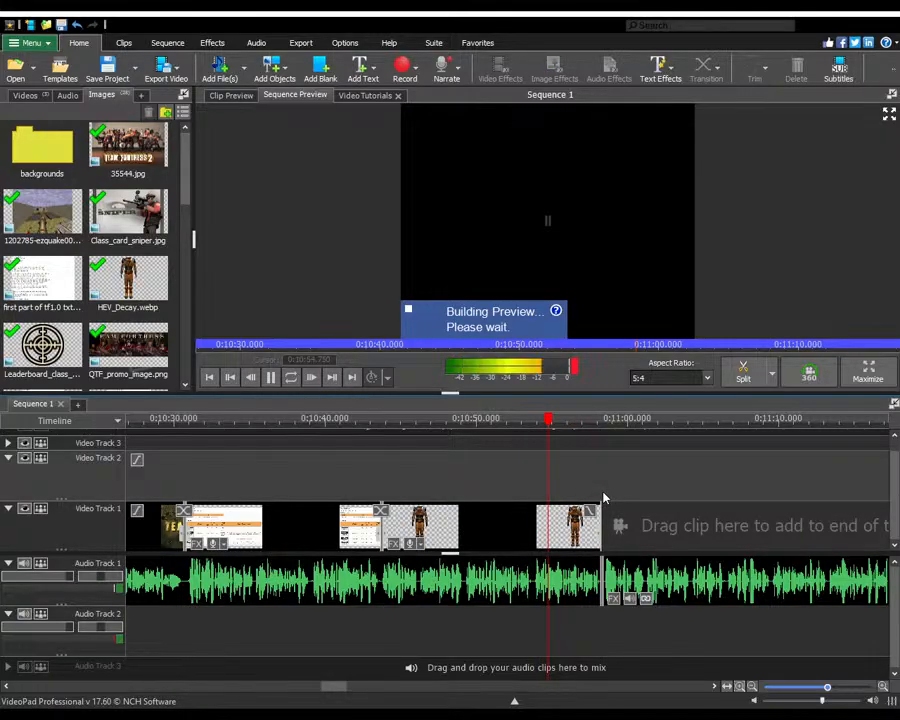
{"action": "key", "text": "space"}
{"action": "scroll", "coordinate": [430, 525], "scroll_direction": "down", "scroll_amount": 4}
{"action": "key", "text": "space"}
{"action": "scroll", "coordinate": [430, 530], "scroll_direction": "up", "scroll_amount": 4}
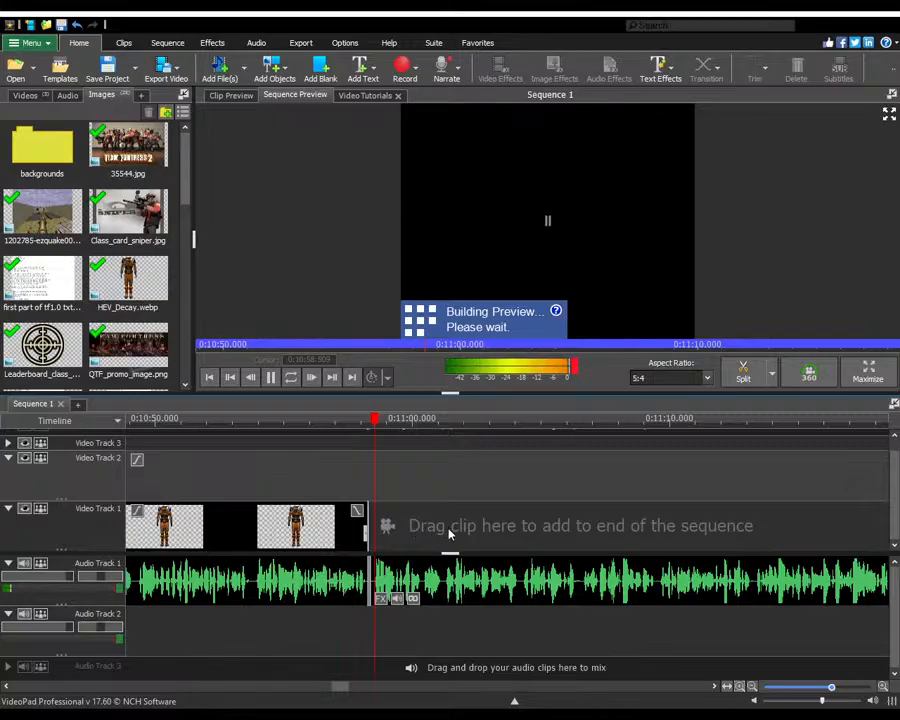
{"action": "left_click", "coordinate": [271, 378]}
{"action": "scroll", "coordinate": [445, 535], "scroll_direction": "up", "scroll_amount": 3}
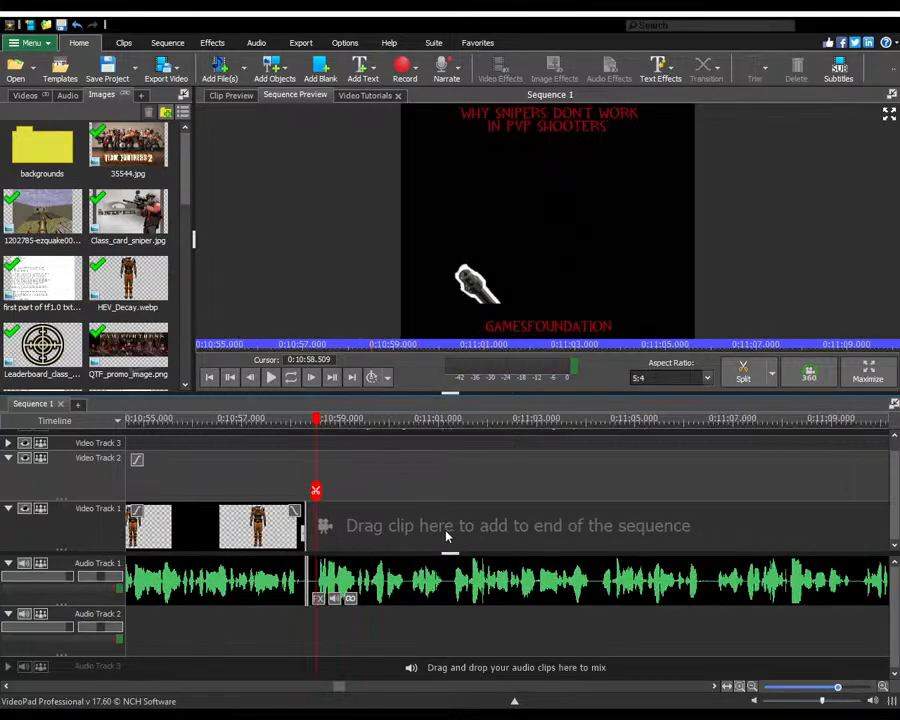
- Extend the HEV_Decay clip on Video Track 1 to 0:11:01.173 and play from there
{"action": "left_click", "coordinate": [446, 537]}
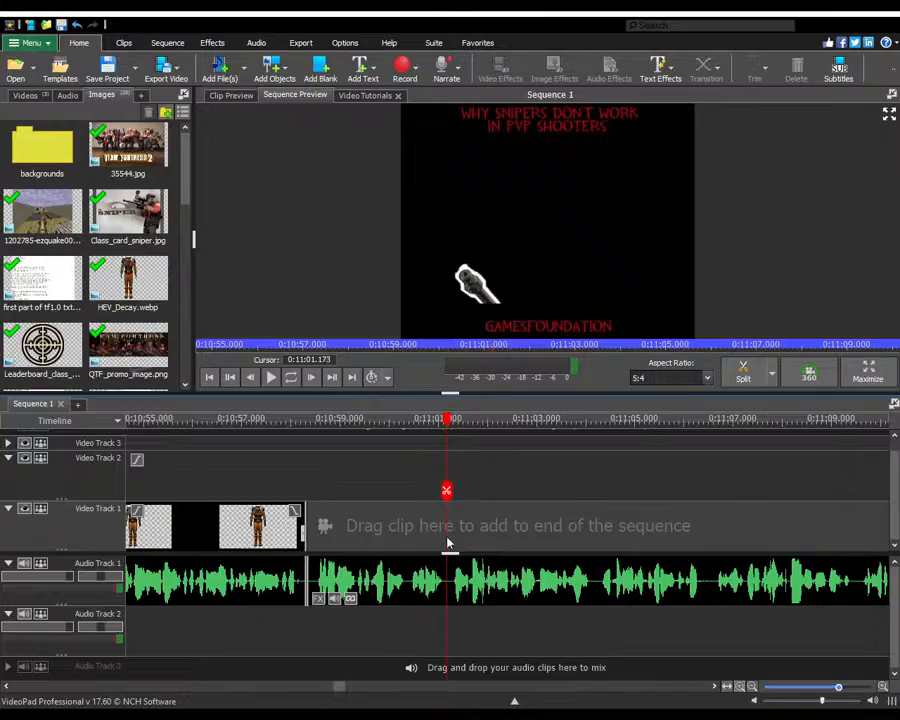
{"action": "left_click_drag", "start_coordinate": [304, 530], "coordinate": [442, 530]}
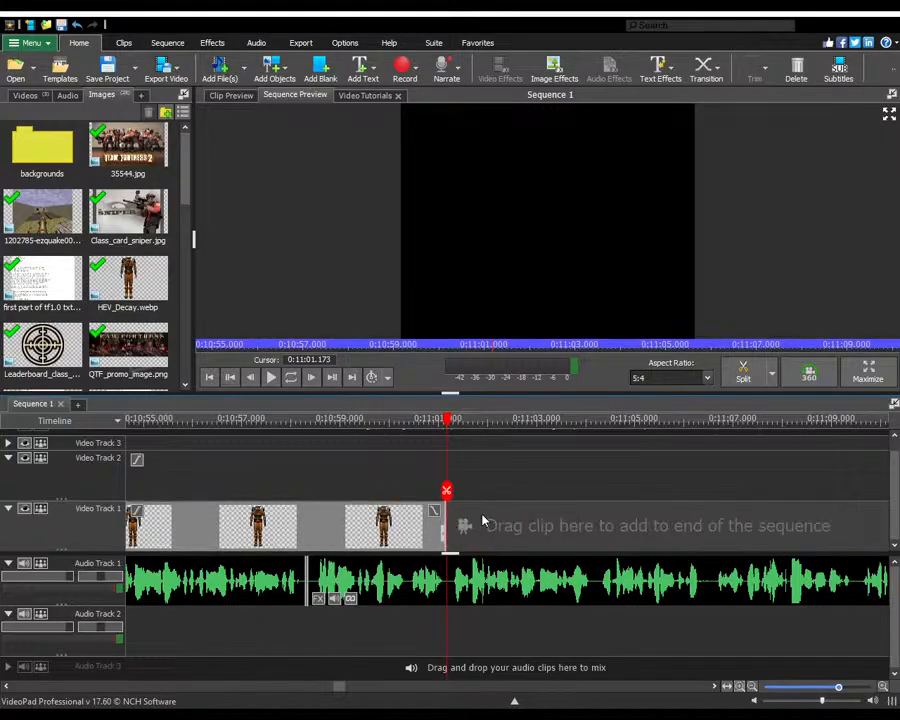
{"action": "left_click", "coordinate": [482, 521]}
{"action": "scroll", "coordinate": [482, 521], "scroll_direction": "down", "scroll_amount": 2}
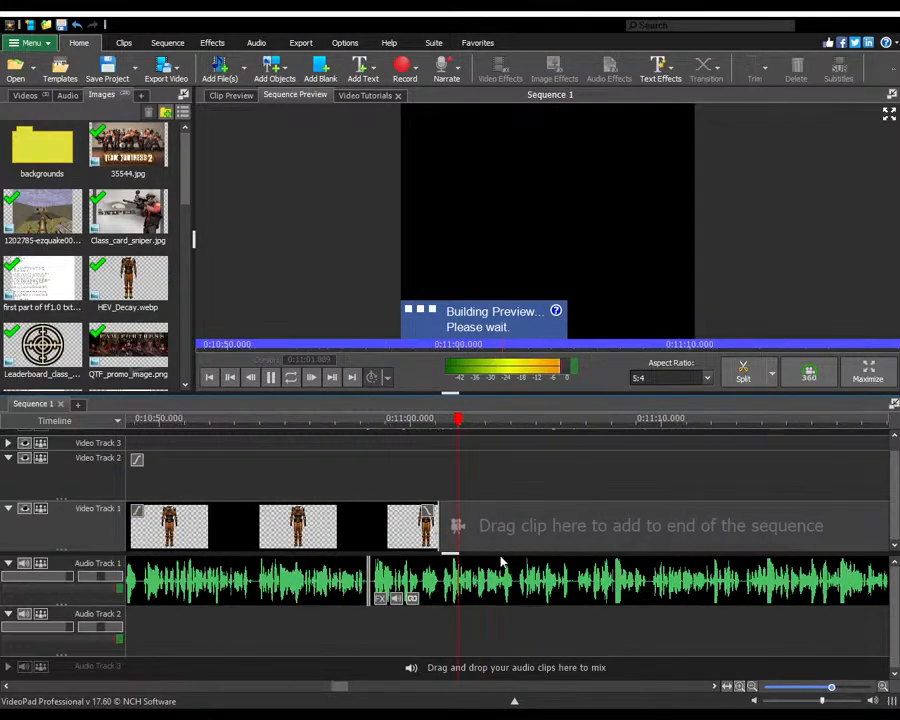
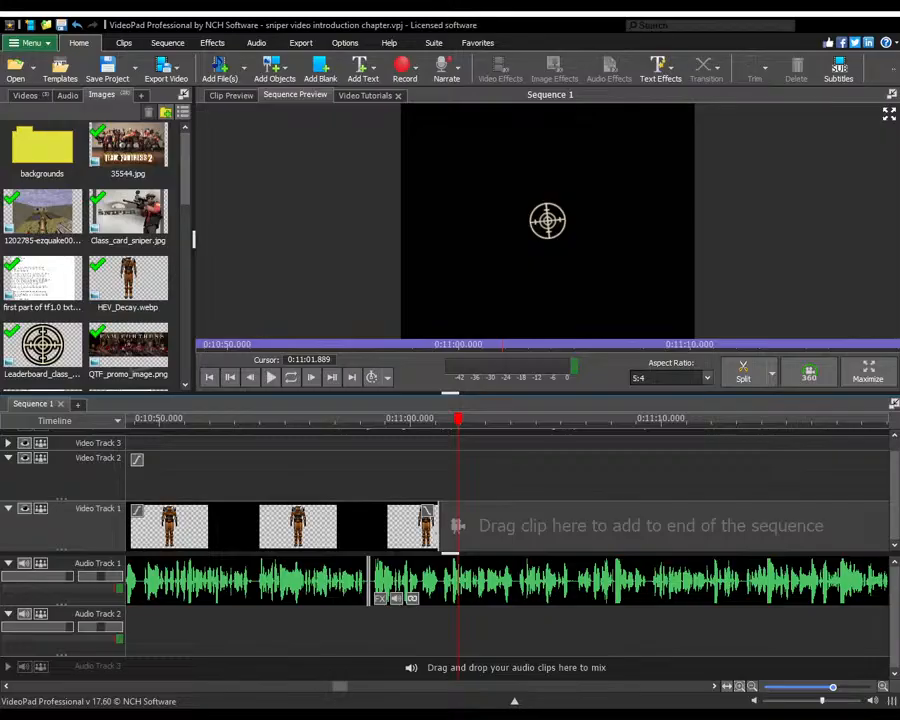
- Delete the HEV_Decay clip from Video Track 1
{"action": "scroll", "coordinate": [500, 513], "scroll_direction": "down", "scroll_amount": 3}
{"action": "left_click", "coordinate": [444, 503]}
{"action": "left_click", "coordinate": [445, 510]}
{"action": "key", "text": "Delete"}
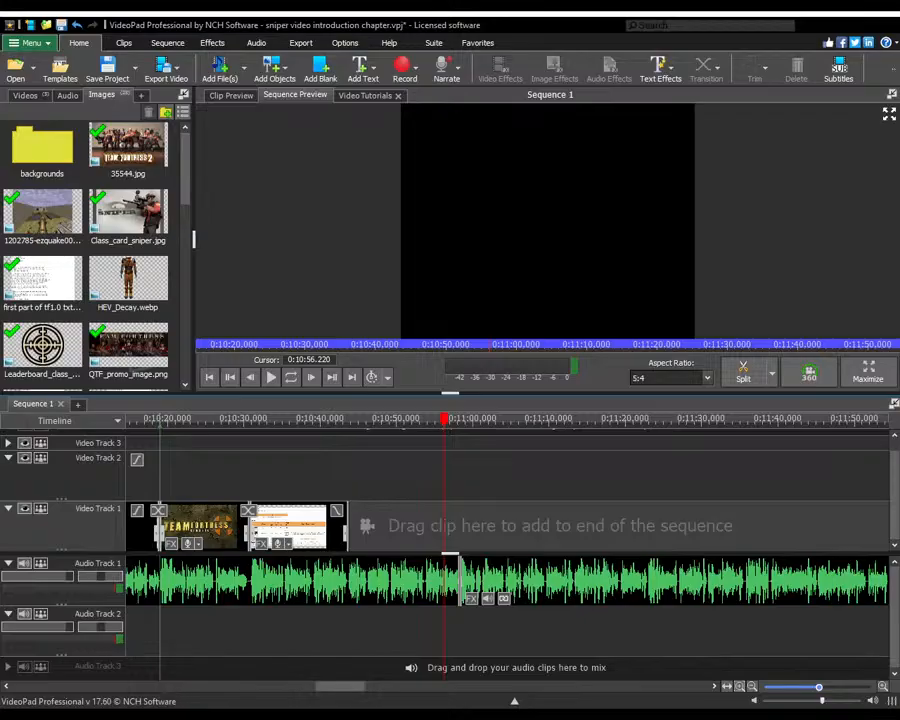
- Preview Yellowa_tfc.png from the imported images and set the cursor to the sniper stats clip's end at 0:10:44.045
{"action": "scroll", "coordinate": [90, 250], "scroll_direction": "down", "scroll_amount": 5}
{"action": "left_click", "coordinate": [117, 360]}
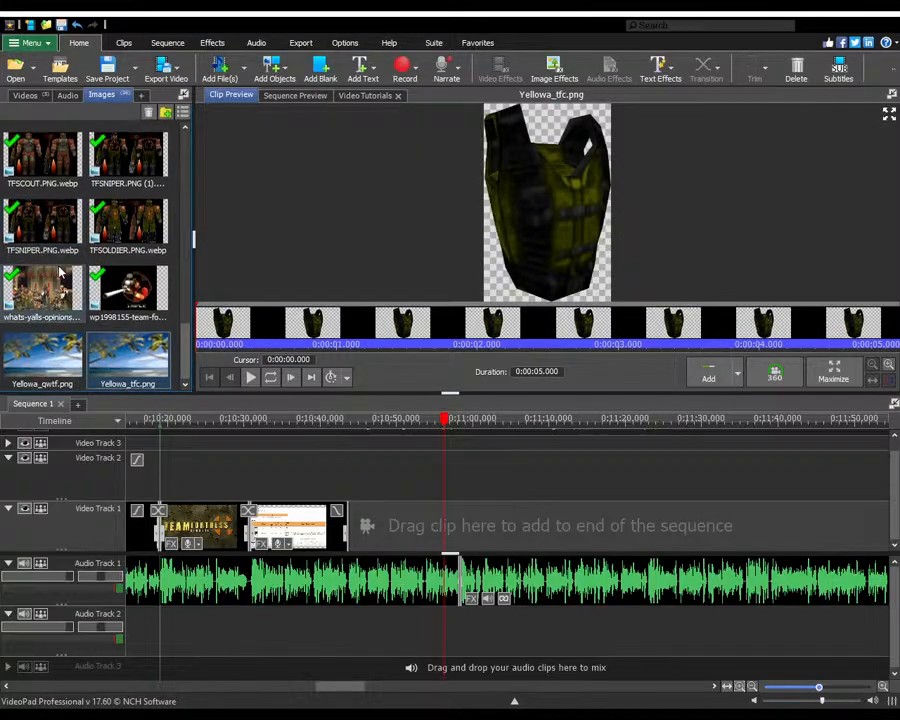
{"action": "left_click", "coordinate": [350, 488]}
{"action": "scroll", "coordinate": [546, 466], "scroll_direction": "down", "scroll_amount": 5}
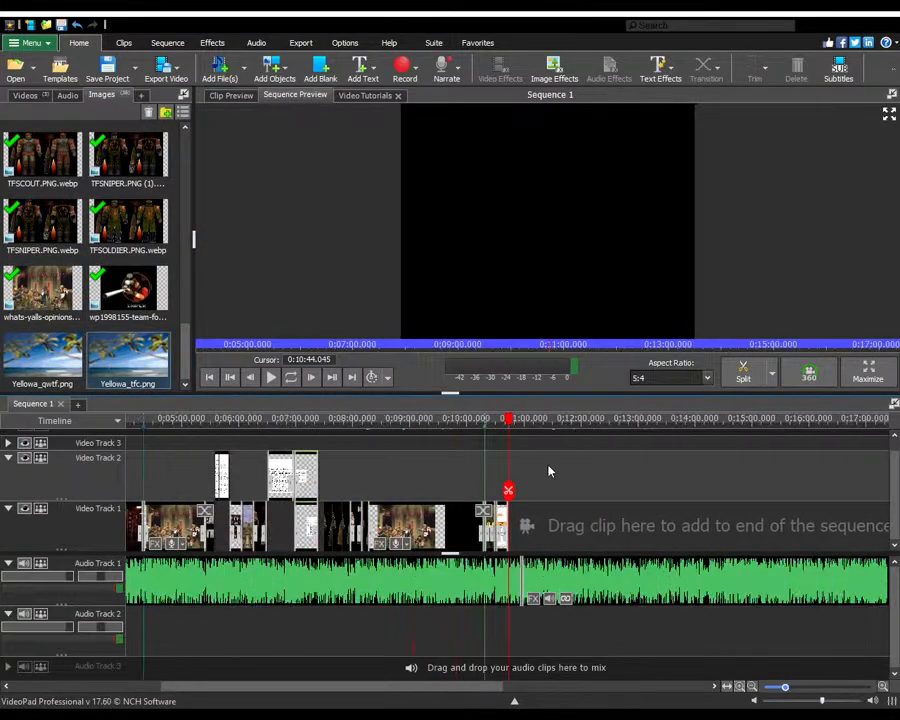
- Play back the sequence from 0:04:43.457, skipping ahead through the Team Fortress group picture, logo and text page clips
{"action": "left_click", "coordinate": [278, 488]}
{"action": "scroll", "coordinate": [279, 488], "scroll_direction": "up", "scroll_amount": 5}
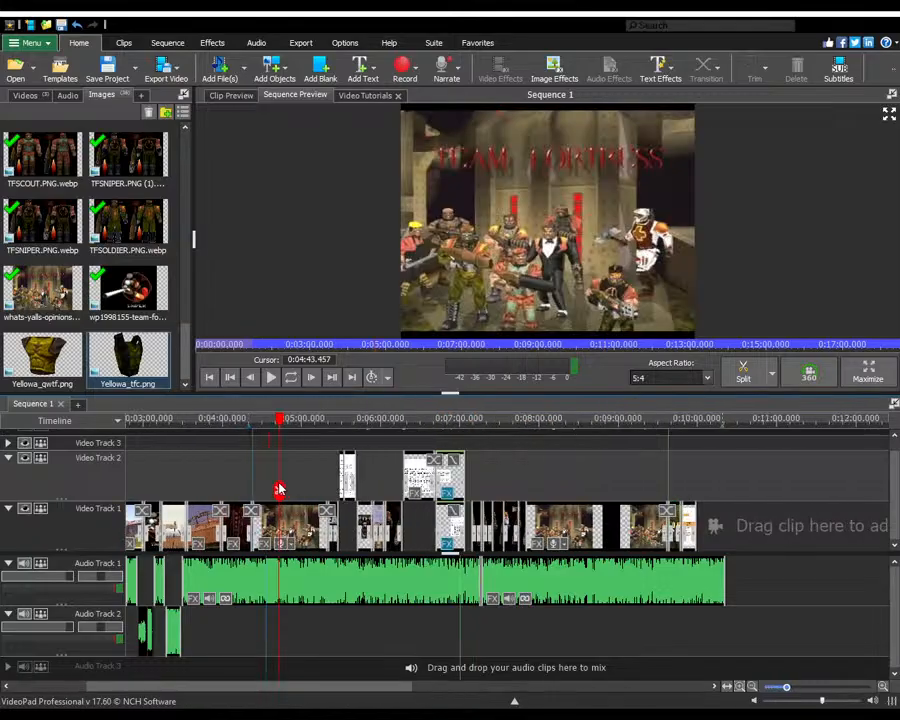
{"action": "key", "text": "space"}
{"action": "scroll", "coordinate": [334, 500], "scroll_direction": "up", "scroll_amount": 2}
{"action": "left_click", "coordinate": [424, 476]}
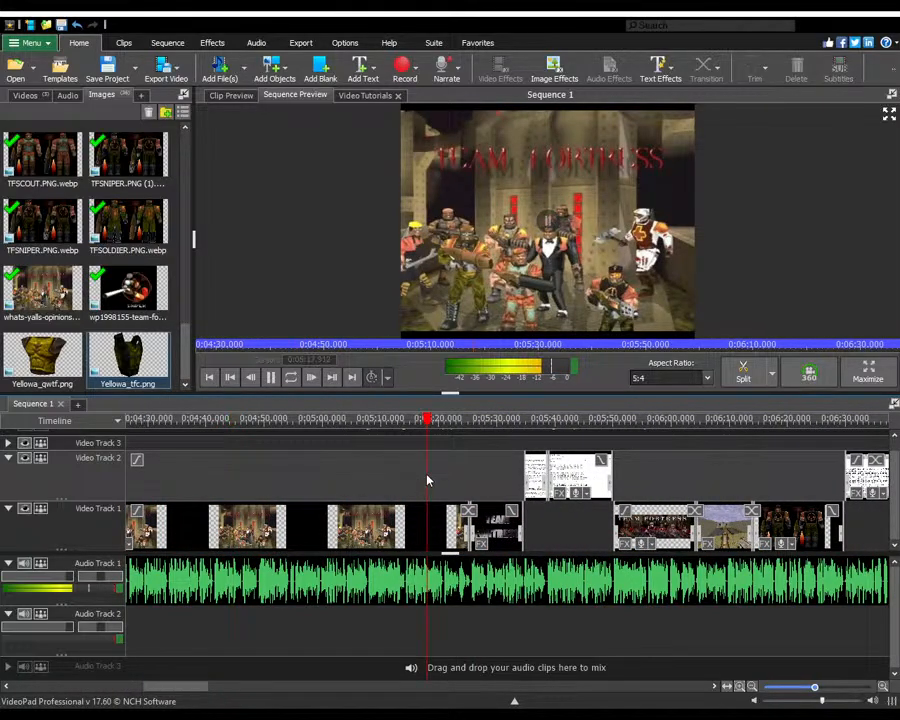
{"action": "scroll", "coordinate": [497, 489], "scroll_direction": "up", "scroll_amount": 2}
{"action": "left_click", "coordinate": [492, 488]}
{"action": "key", "text": "space"}
{"action": "scroll", "coordinate": [493, 487], "scroll_direction": "down", "scroll_amount": 3}
{"action": "scroll", "coordinate": [500, 480], "scroll_direction": "up", "scroll_amount": 2}
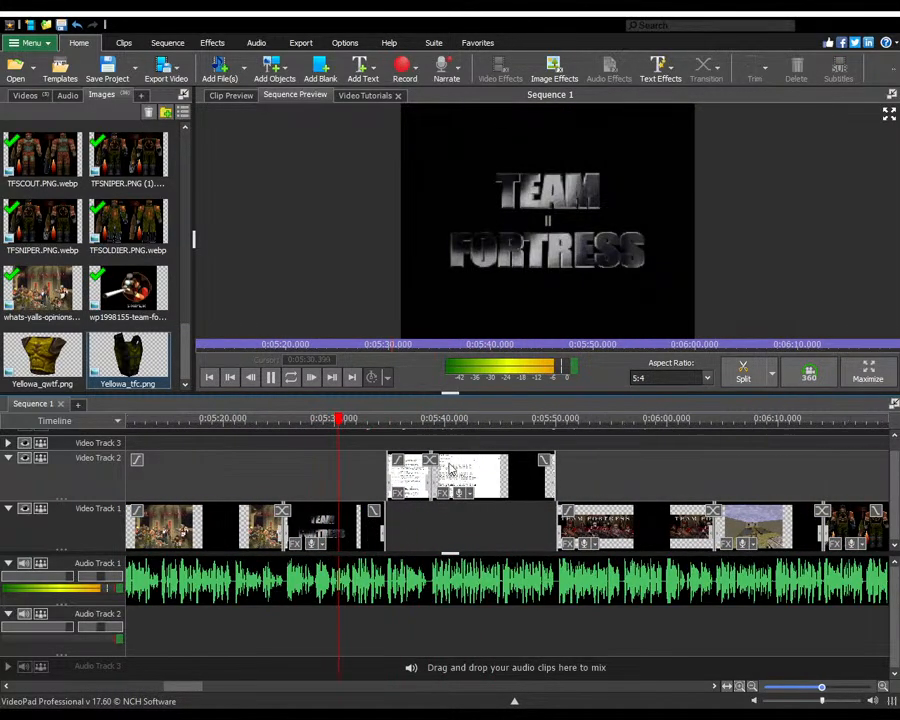
{"action": "key", "text": "space"}
{"action": "left_click", "coordinate": [580, 452]}
{"action": "scroll", "coordinate": [262, 482], "scroll_direction": "down", "scroll_amount": 3}
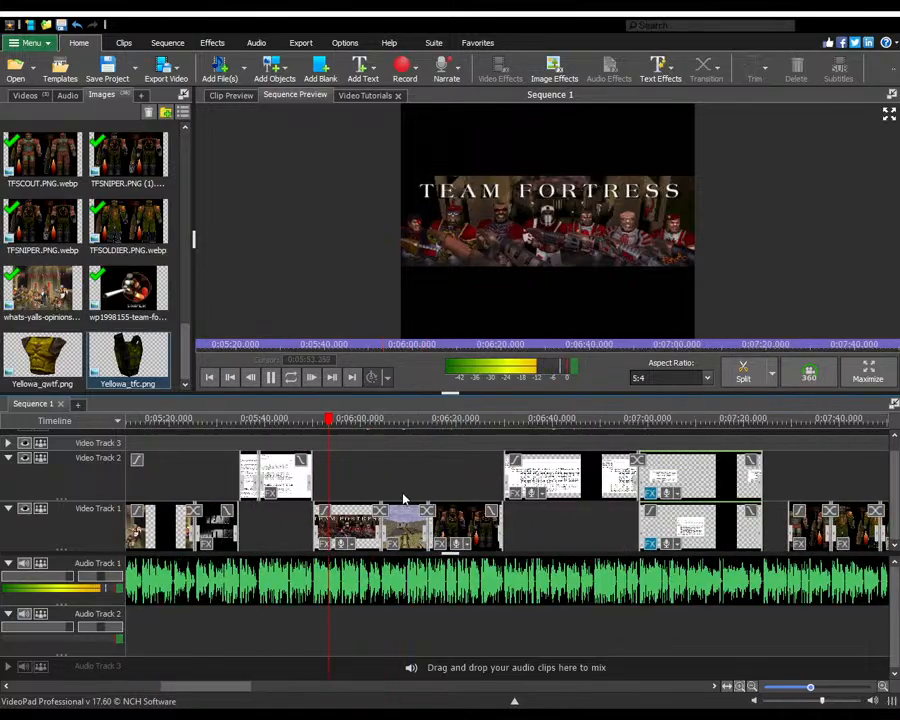
- Review the timing of the gameplay and sniper skin images before the rifle description pages against the narration
{"action": "left_click", "coordinate": [395, 492]}
{"action": "key", "text": "space"}
{"action": "scroll", "coordinate": [275, 494], "scroll_direction": "down", "scroll_amount": 4}
{"action": "scroll", "coordinate": [333, 497], "scroll_direction": "up", "scroll_amount": 3}
{"action": "left_click", "coordinate": [345, 488]}
{"action": "key", "text": "space"}
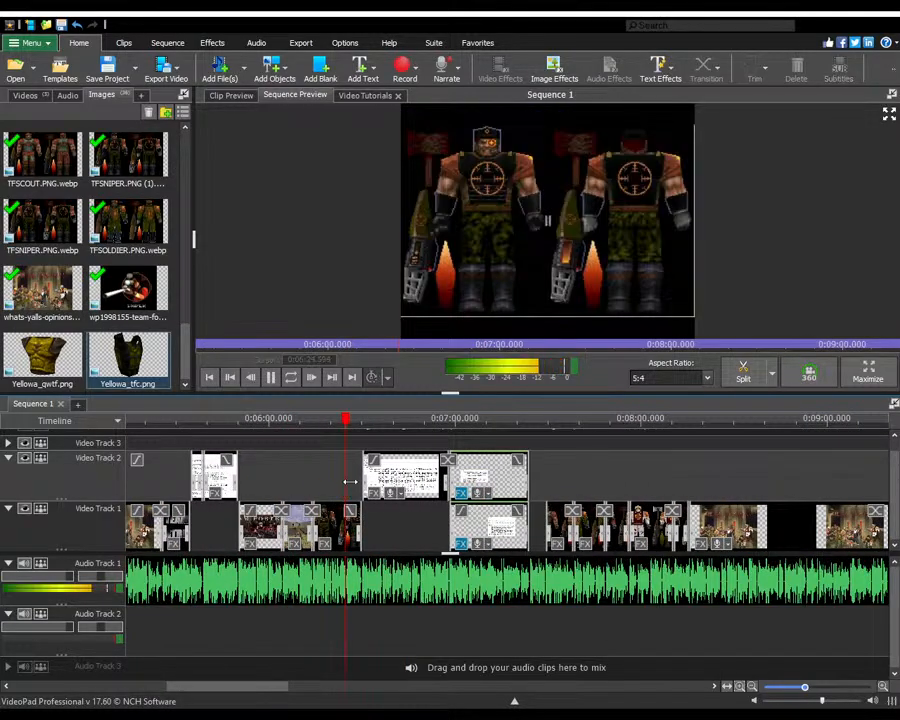
{"action": "scroll", "coordinate": [329, 471], "scroll_direction": "up", "scroll_amount": 4}
{"action": "scroll", "coordinate": [310, 492], "scroll_direction": "down", "scroll_amount": 7}
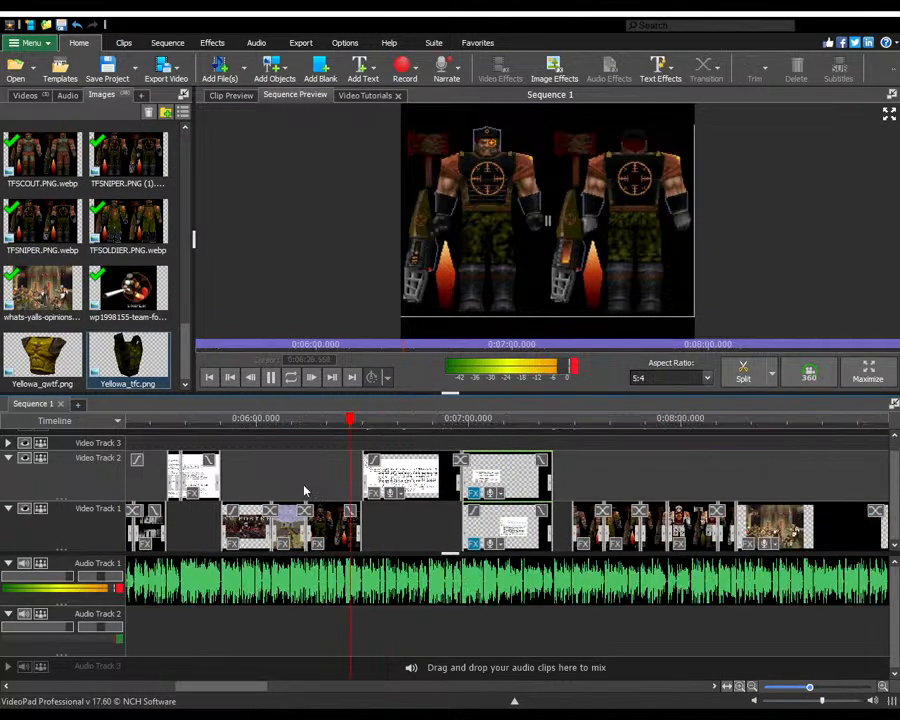
{"action": "scroll", "coordinate": [305, 483], "scroll_direction": "up", "scroll_amount": 4}
{"action": "scroll", "coordinate": [310, 476], "scroll_direction": "down", "scroll_amount": 3}
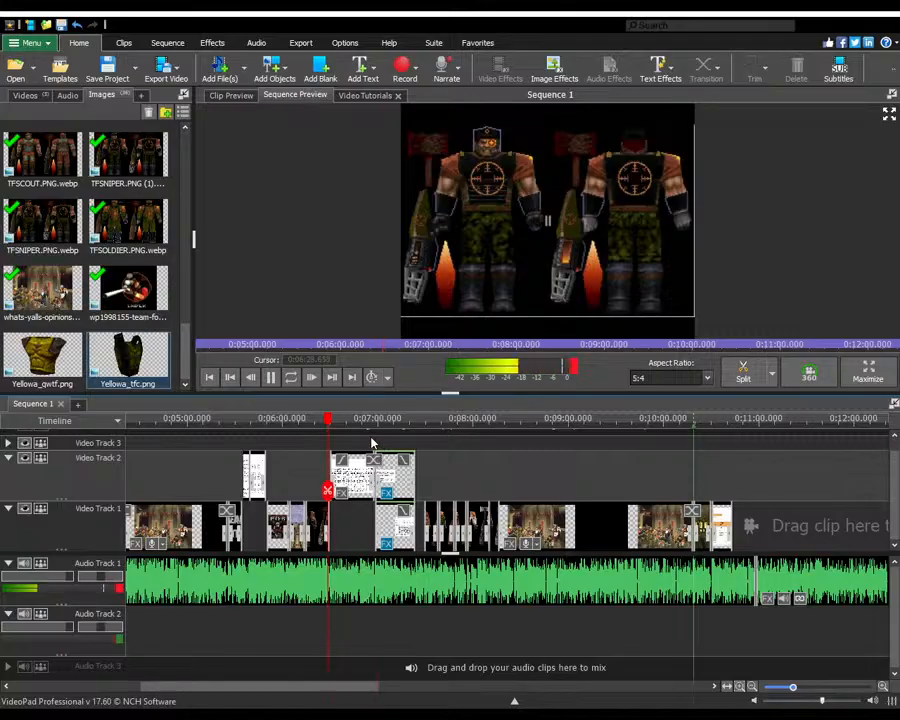
- Spot-check playback of the class skins, the long group picture, the Team Fortress Classic banner and the sniper stats clip
{"action": "scroll", "coordinate": [502, 498], "scroll_direction": "up", "scroll_amount": 3}
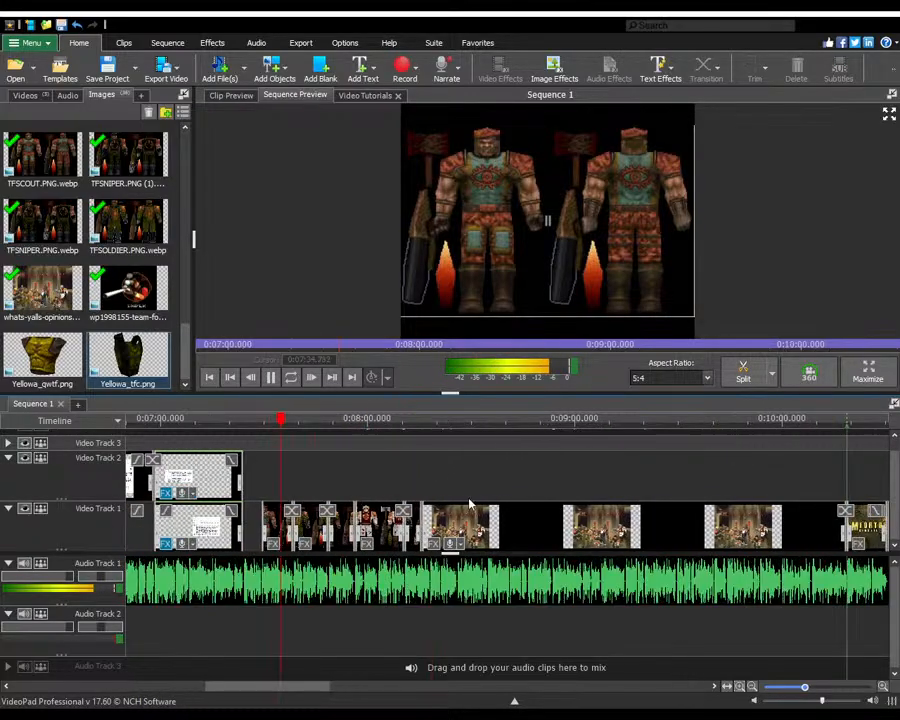
{"action": "scroll", "coordinate": [394, 482], "scroll_direction": "down", "scroll_amount": 3}
{"action": "scroll", "coordinate": [450, 486], "scroll_direction": "up", "scroll_amount": 2}
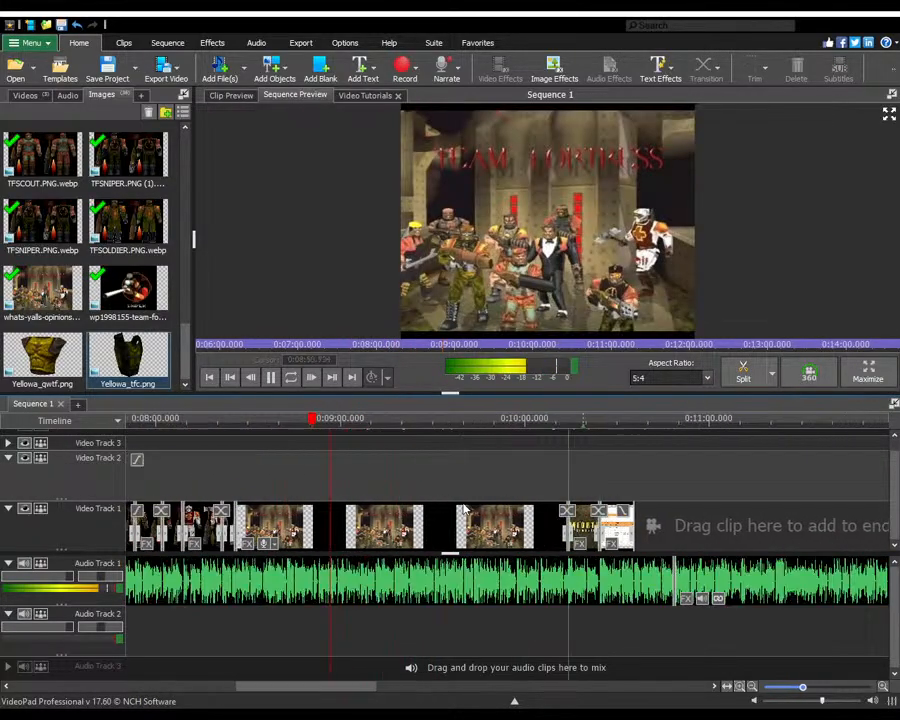
{"action": "scroll", "coordinate": [497, 489], "scroll_direction": "down", "scroll_amount": 3}
{"action": "scroll", "coordinate": [495, 492], "scroll_direction": "up", "scroll_amount": 4}
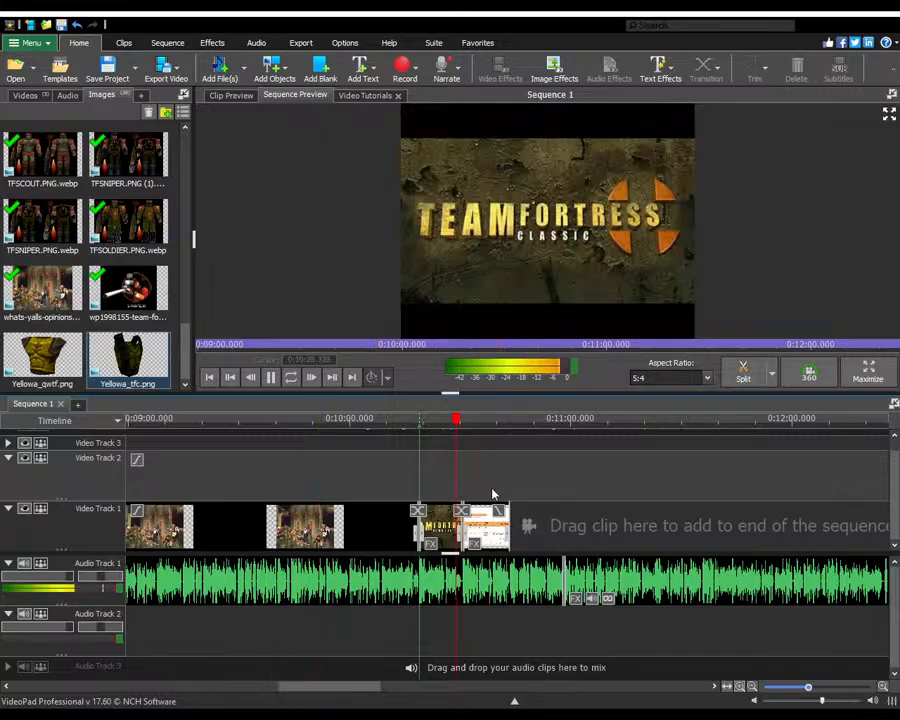
{"action": "scroll", "coordinate": [454, 494], "scroll_direction": "down", "scroll_amount": 3}
{"action": "scroll", "coordinate": [458, 500], "scroll_direction": "up", "scroll_amount": 5}
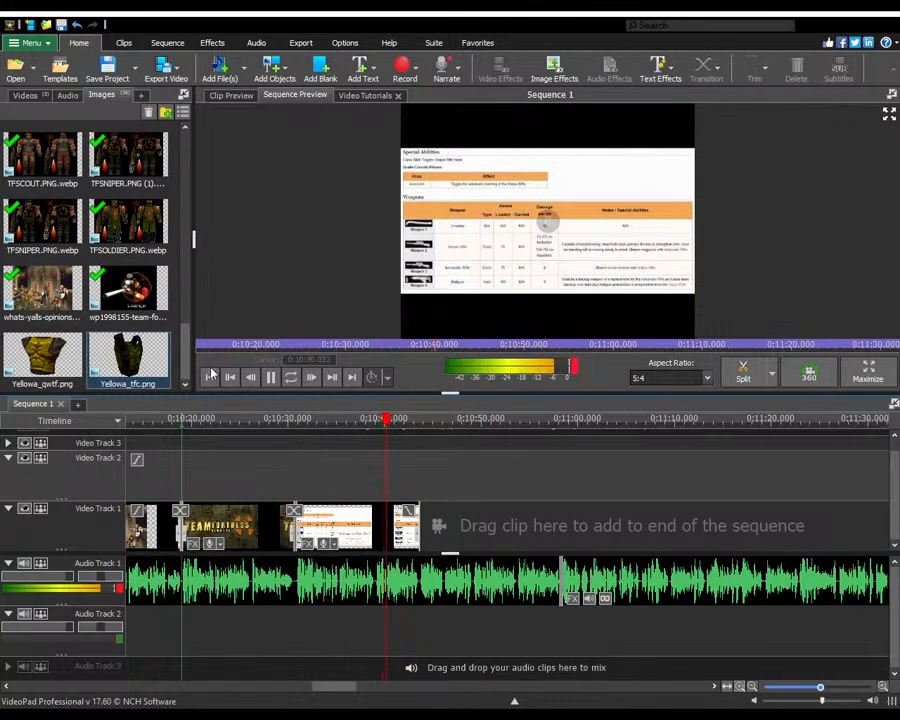
- Add HEV_Charger.png from the imported images to Video Track 1 directly after the sniper stats clip
{"action": "scroll", "coordinate": [130, 340], "scroll_direction": "up", "scroll_amount": 10}
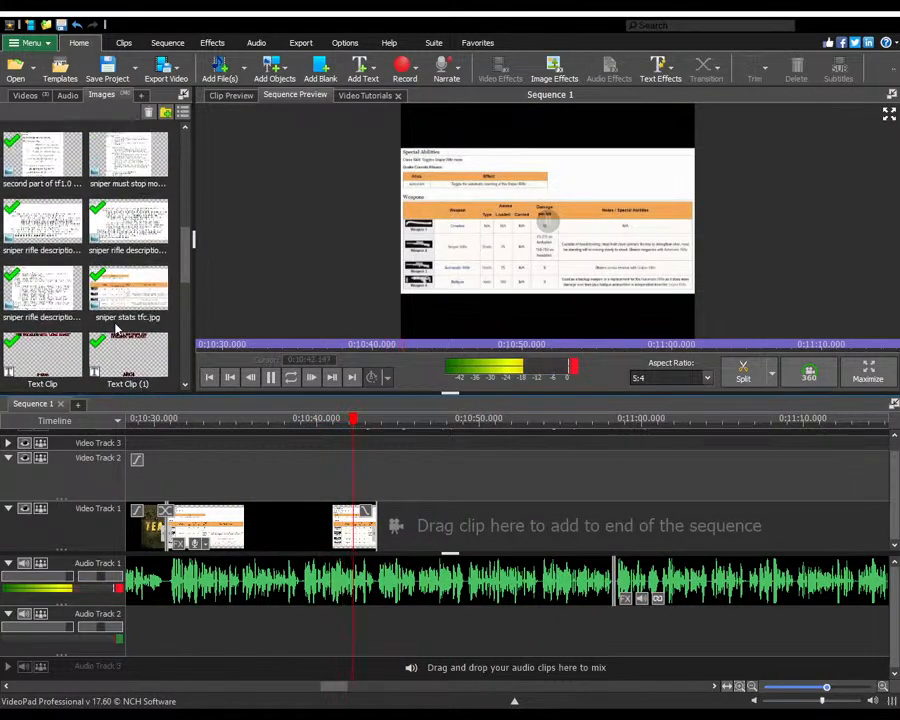
{"action": "scroll", "coordinate": [117, 330], "scroll_direction": "up", "scroll_amount": 3}
{"action": "scroll", "coordinate": [385, 508], "scroll_direction": "up", "scroll_amount": 2}
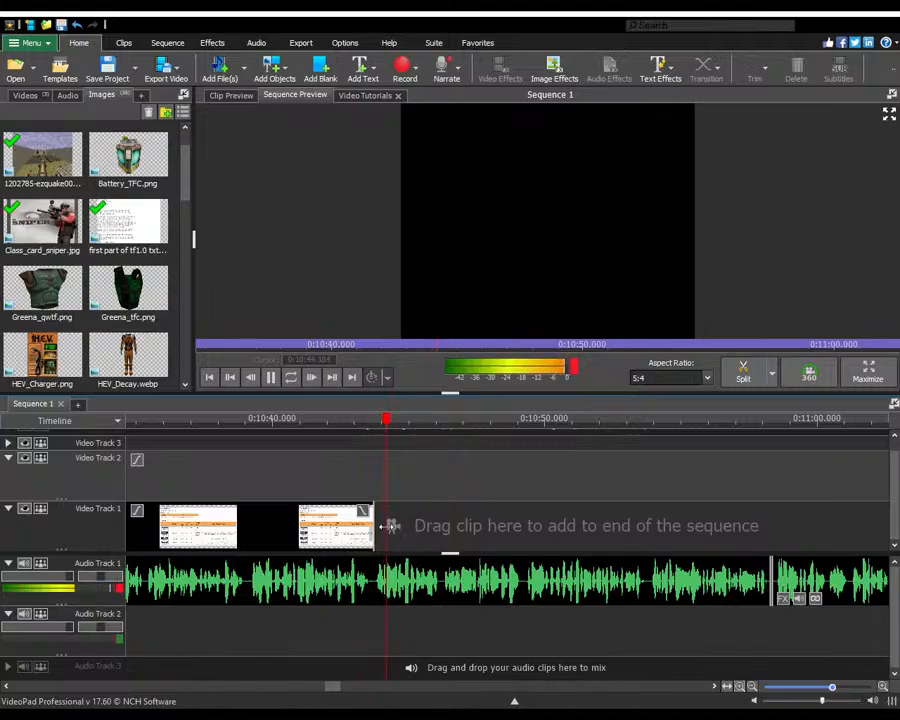
{"action": "scroll", "coordinate": [391, 509], "scroll_direction": "down", "scroll_amount": 3}
{"action": "left_click_drag", "start_coordinate": [52, 357], "coordinate": [405, 528]}
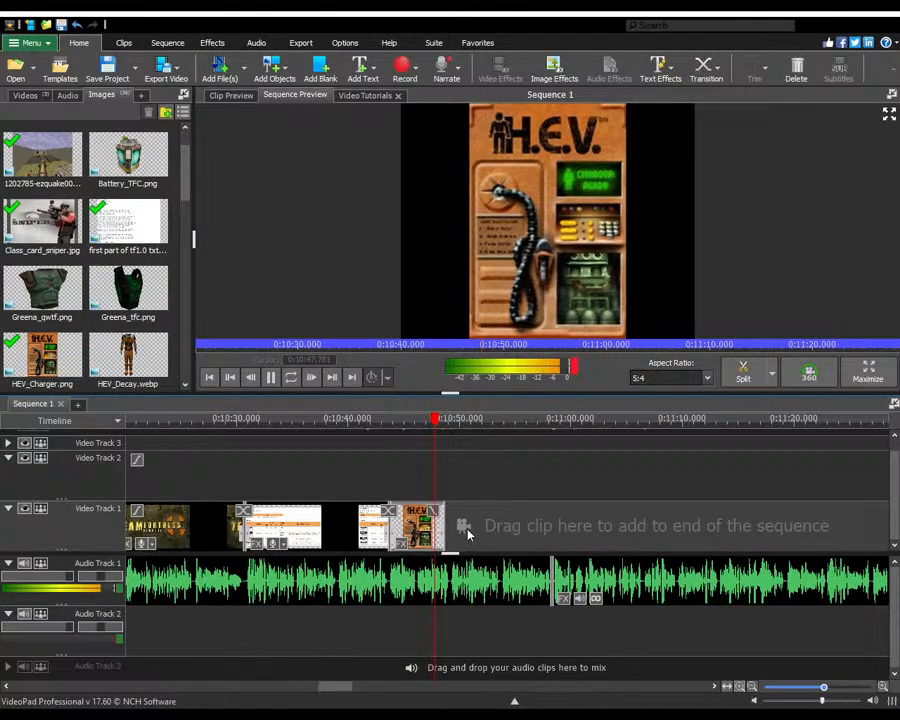
- Play on to the narration pause at 0:10:53.781 and place Reda_tfc.png there on Video Track 1
{"action": "scroll", "coordinate": [468, 540], "scroll_direction": "up", "scroll_amount": 3}
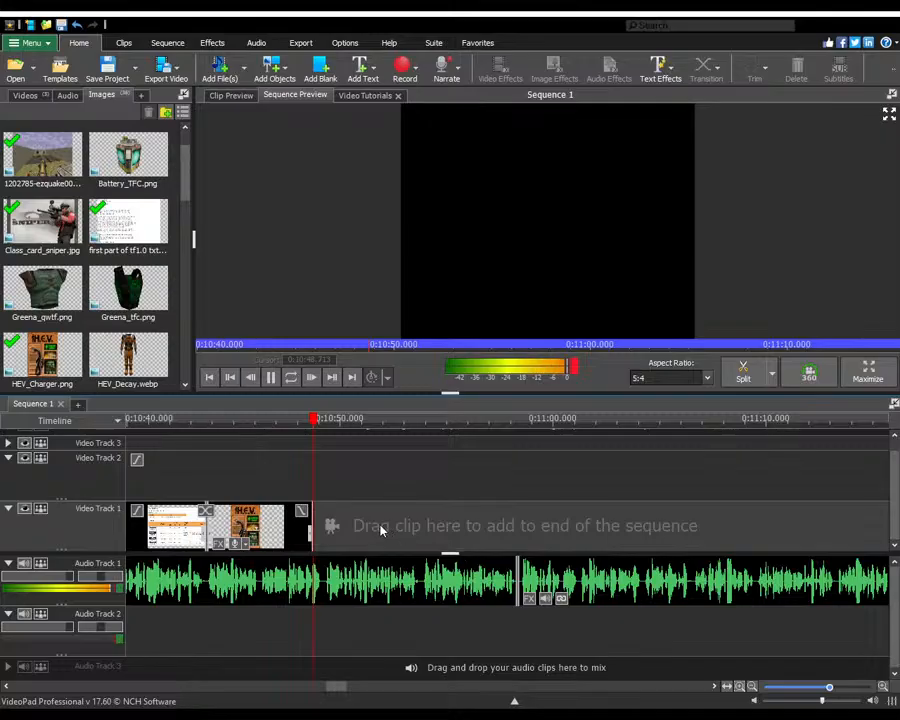
{"action": "key", "text": "space"}
{"action": "left_click", "coordinate": [322, 544]}
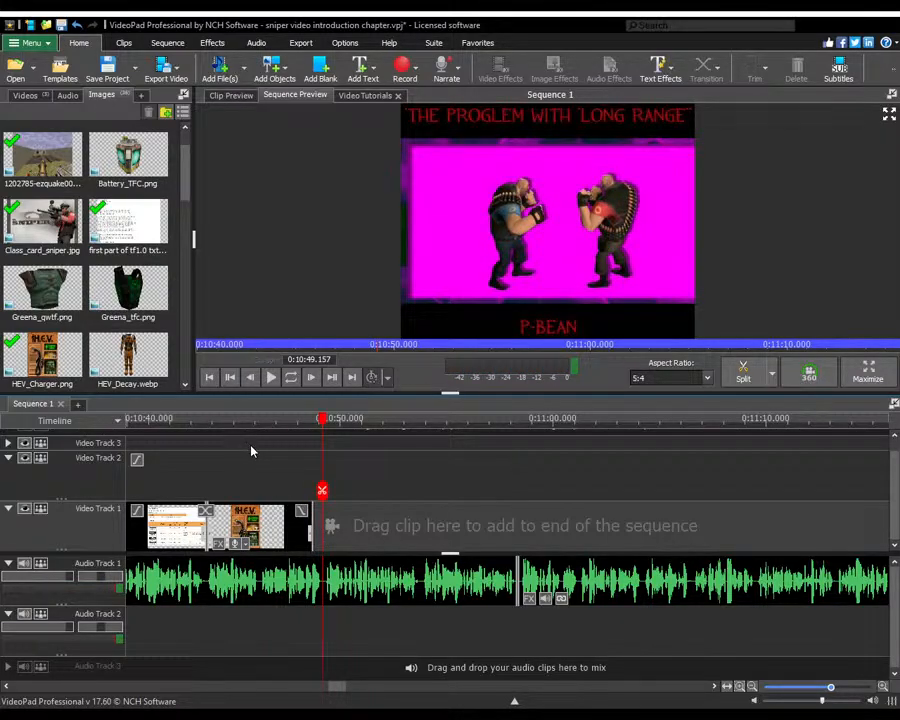
{"action": "key", "text": "space"}
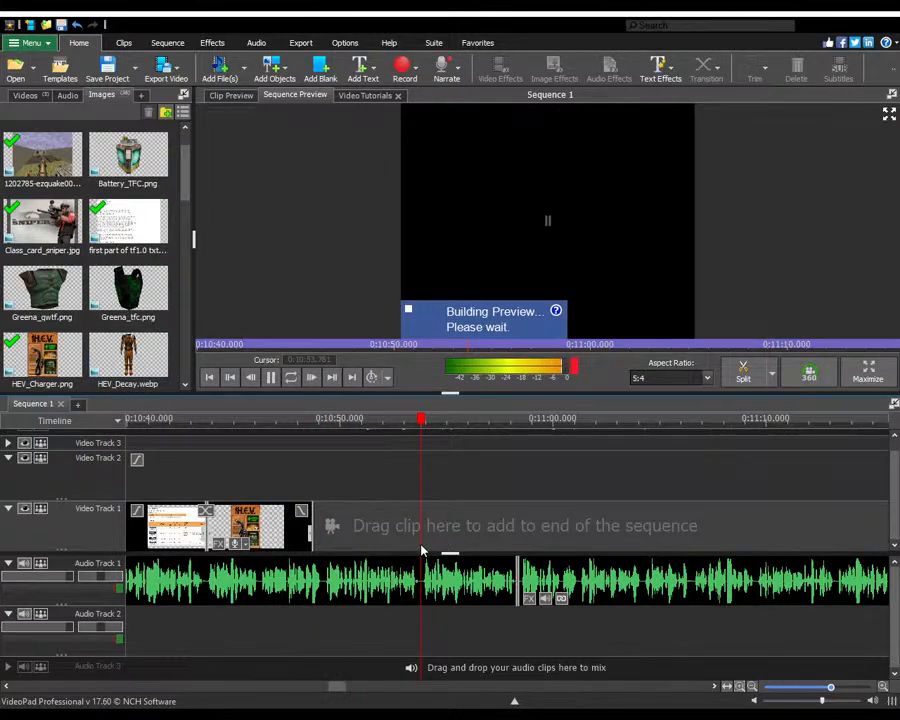
{"action": "key", "text": "space"}
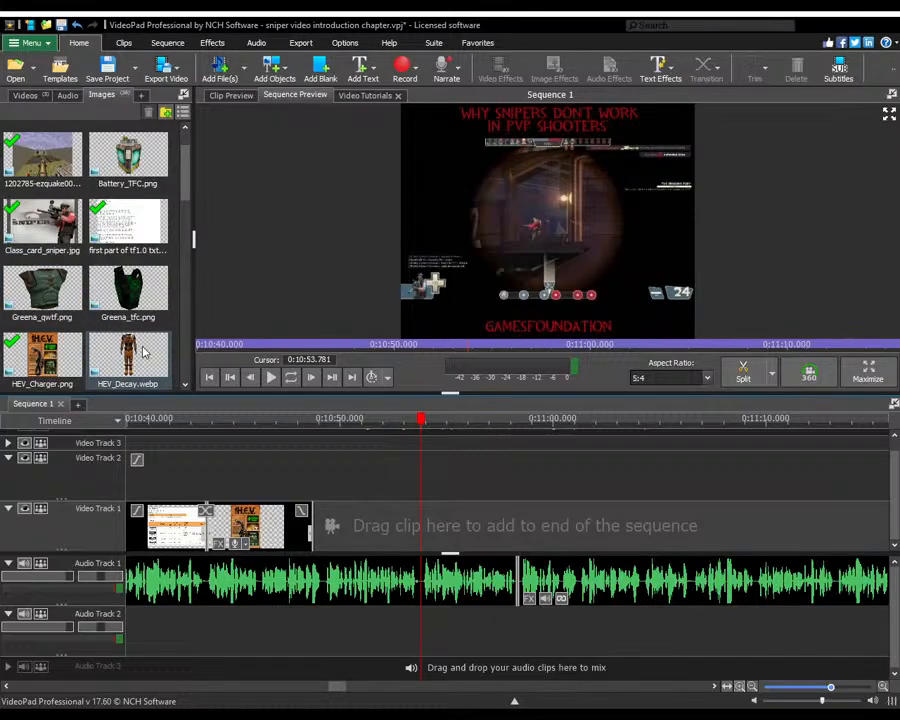
{"action": "scroll", "coordinate": [130, 355], "scroll_direction": "down", "scroll_amount": 10}
{"action": "scroll", "coordinate": [139, 340], "scroll_direction": "up", "scroll_amount": 10}
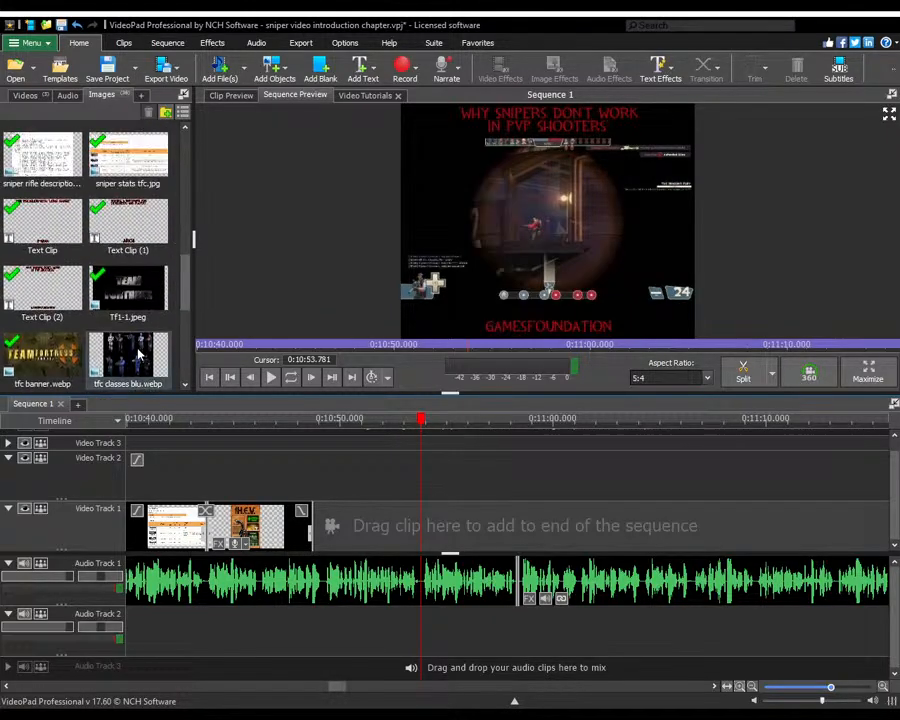
{"action": "left_click_drag", "start_coordinate": [128, 215], "coordinate": [424, 530]}
{"action": "scroll", "coordinate": [150, 300], "scroll_direction": "up", "scroll_amount": 5}
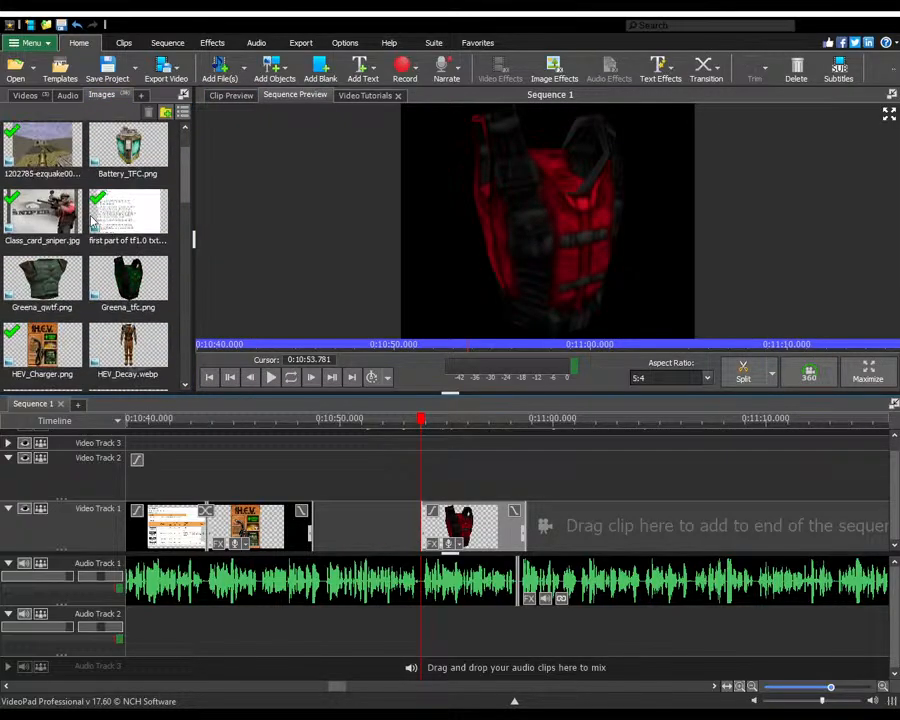
- Extend the HEV_Charger clip to about 0:10:49.2, fill the gap before the red vest with Battery_TFC.png, and play the result
{"action": "left_click_drag", "start_coordinate": [297, 532], "coordinate": [318, 526]}
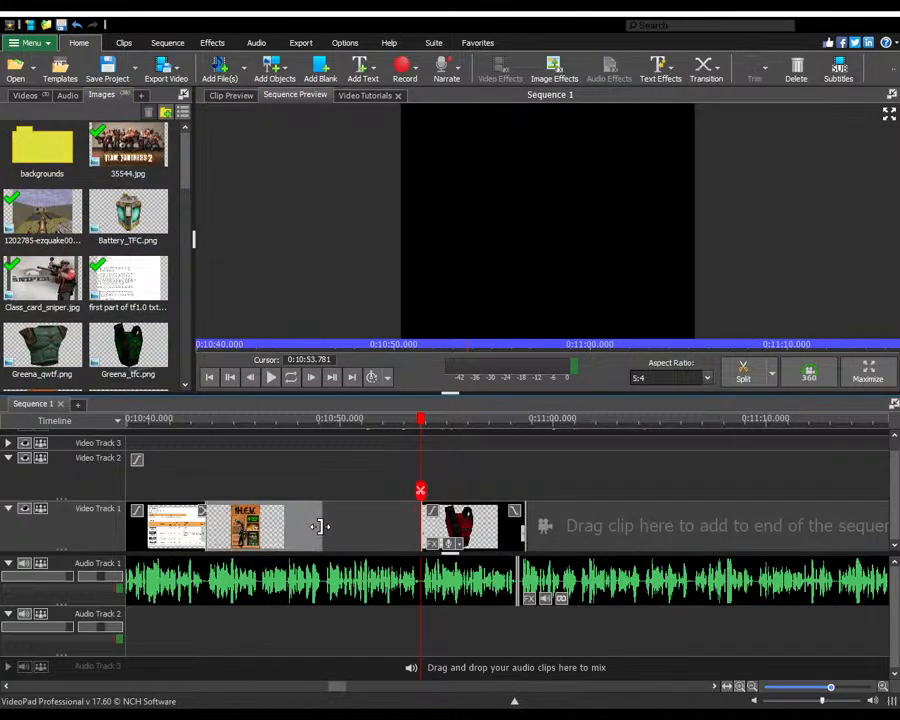
{"action": "left_click_drag", "start_coordinate": [128, 215], "coordinate": [336, 524]}
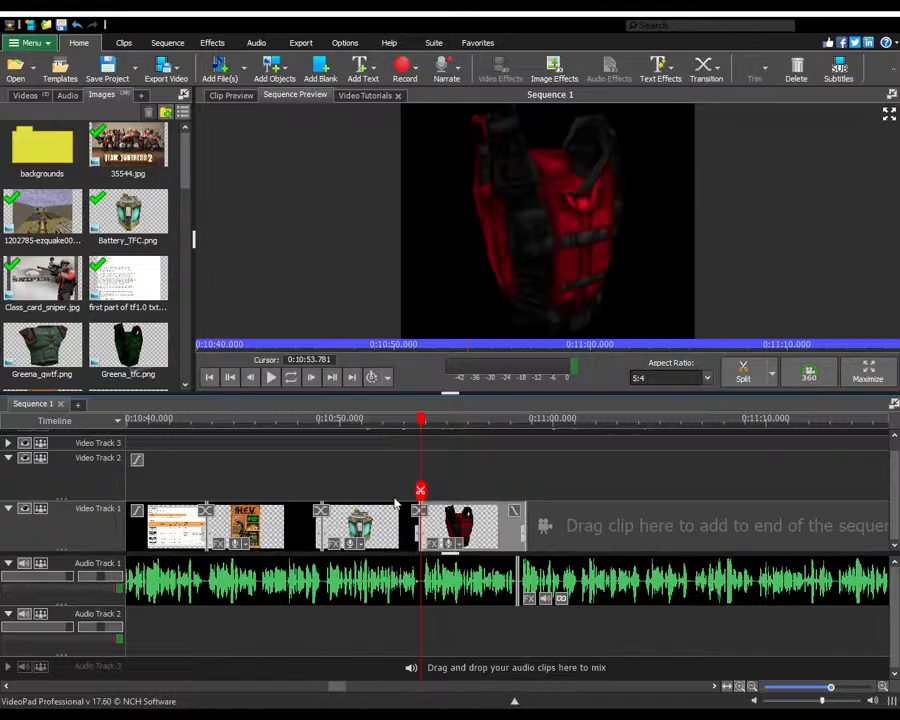
{"action": "left_click_drag", "start_coordinate": [418, 490], "coordinate": [305, 490]}
{"action": "key", "text": "space"}
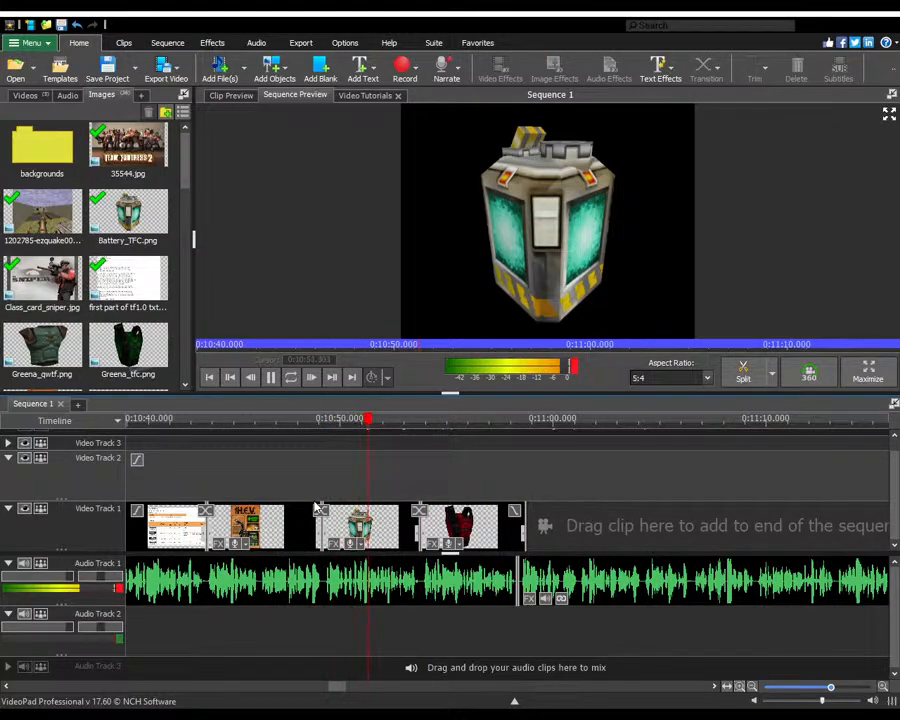
- Trim the Reda_tfc clip to the narration cut at about 0:10:58.3 and add Greena_tfc.png right after it
{"action": "scroll", "coordinate": [286, 502], "scroll_direction": "down", "scroll_amount": 1}
{"action": "scroll", "coordinate": [286, 502], "scroll_direction": "up", "scroll_amount": 1}
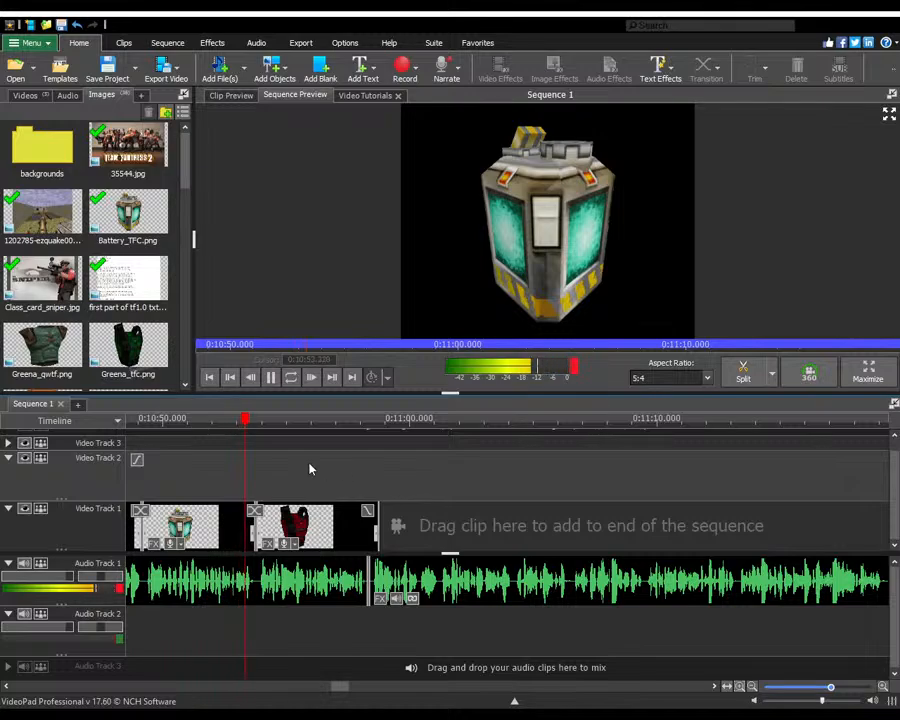
{"action": "left_click", "coordinate": [371, 545]}
{"action": "left_click_drag", "start_coordinate": [371, 545], "coordinate": [368, 543]}
{"action": "left_click_drag", "start_coordinate": [130, 348], "coordinate": [380, 529]}
- Stop playback at the narration pause at 0:11:01.258 and trim the Greena_tfc clip's end to it
{"action": "scroll", "coordinate": [380, 514], "scroll_direction": "down", "scroll_amount": 2}
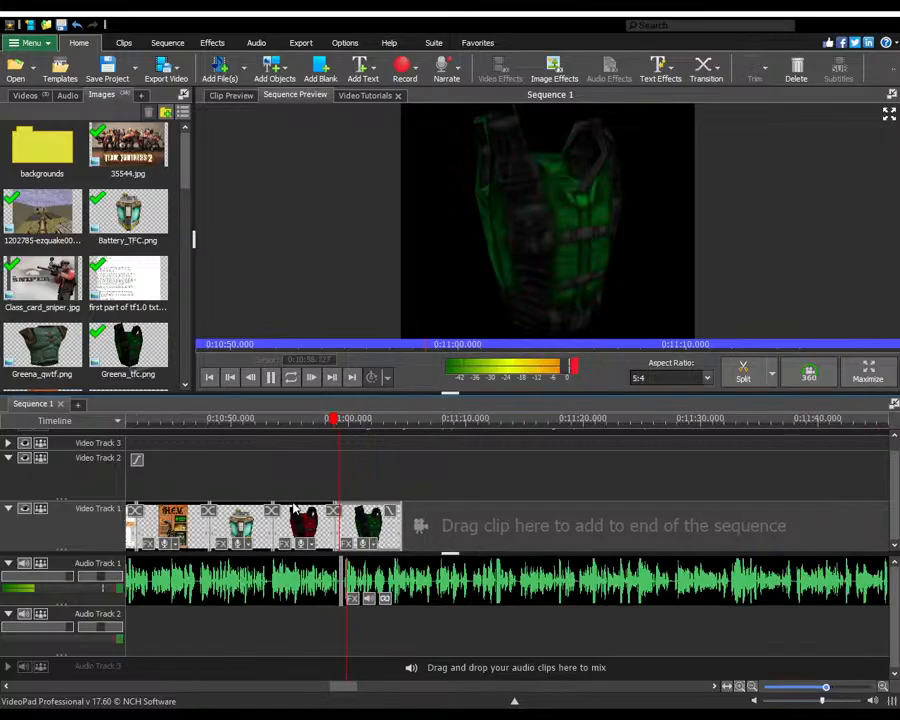
{"action": "scroll", "coordinate": [376, 512], "scroll_direction": "up", "scroll_amount": 1}
{"action": "left_click", "coordinate": [346, 494]}
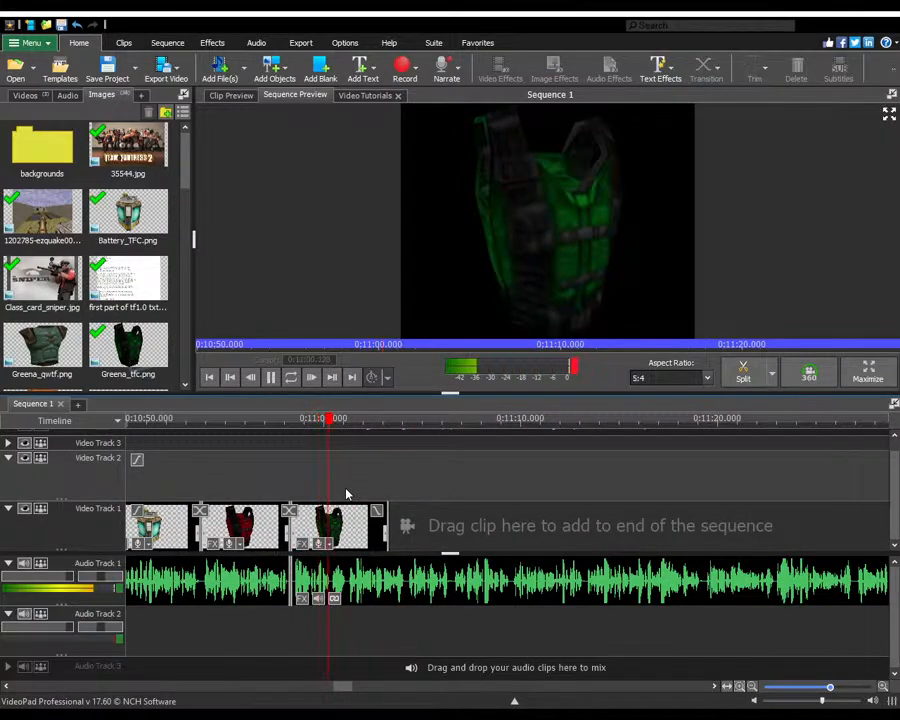
{"action": "key", "text": "space"}
{"action": "scroll", "coordinate": [390, 513], "scroll_direction": "up", "scroll_amount": 2}
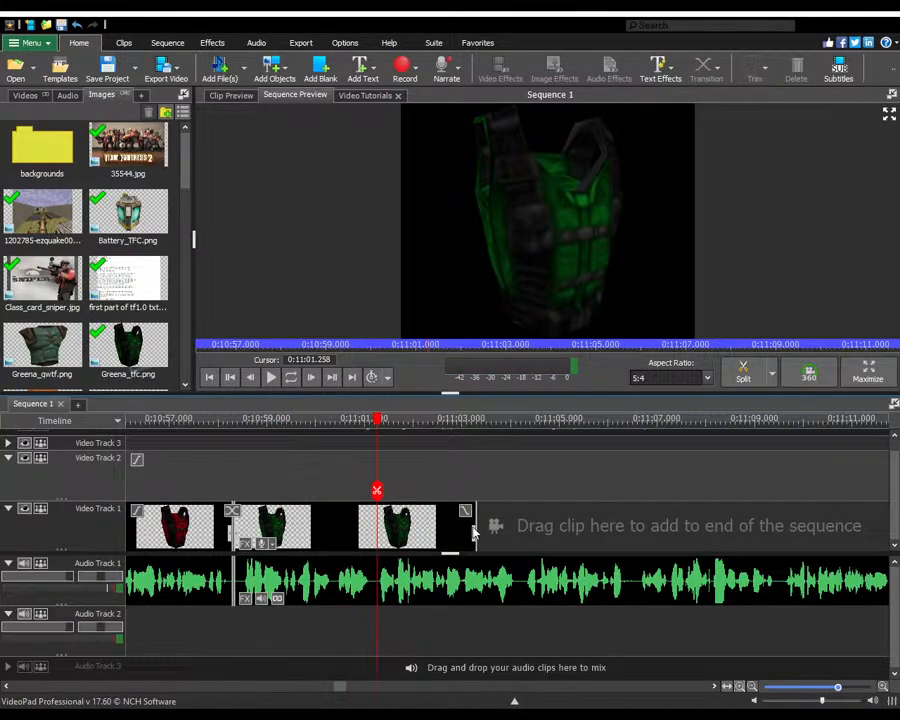
{"action": "left_click", "coordinate": [472, 531]}
{"action": "left_click_drag", "start_coordinate": [470, 532], "coordinate": [376, 534]}
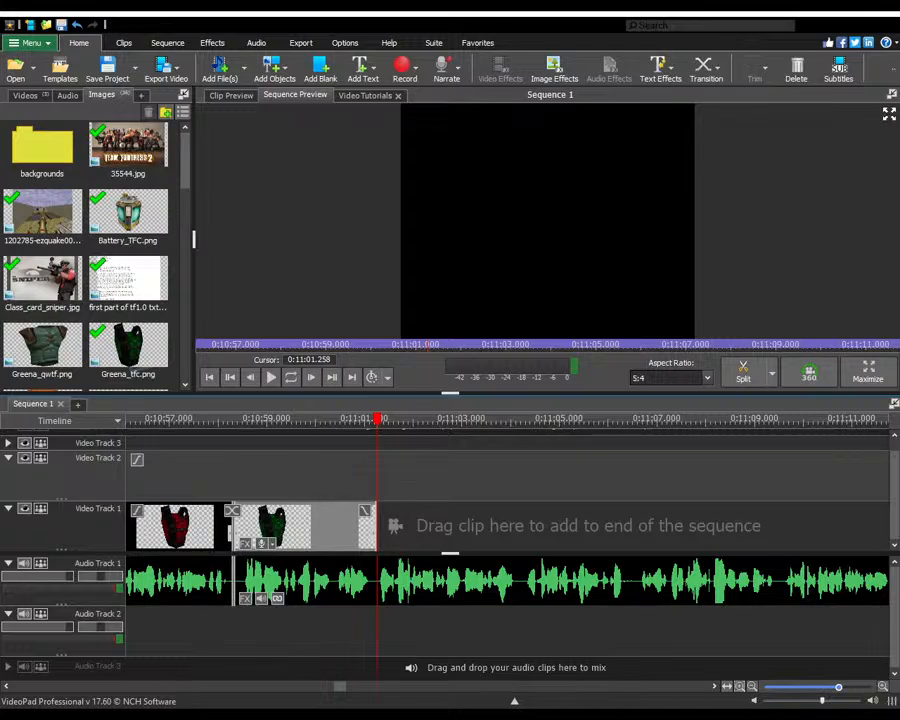
- Play on from the green vest and add Reda_tfc.png again after the Greena_tfc clip on Video Track 1
{"action": "left_click", "coordinate": [360, 473]}
{"action": "key", "text": "space"}
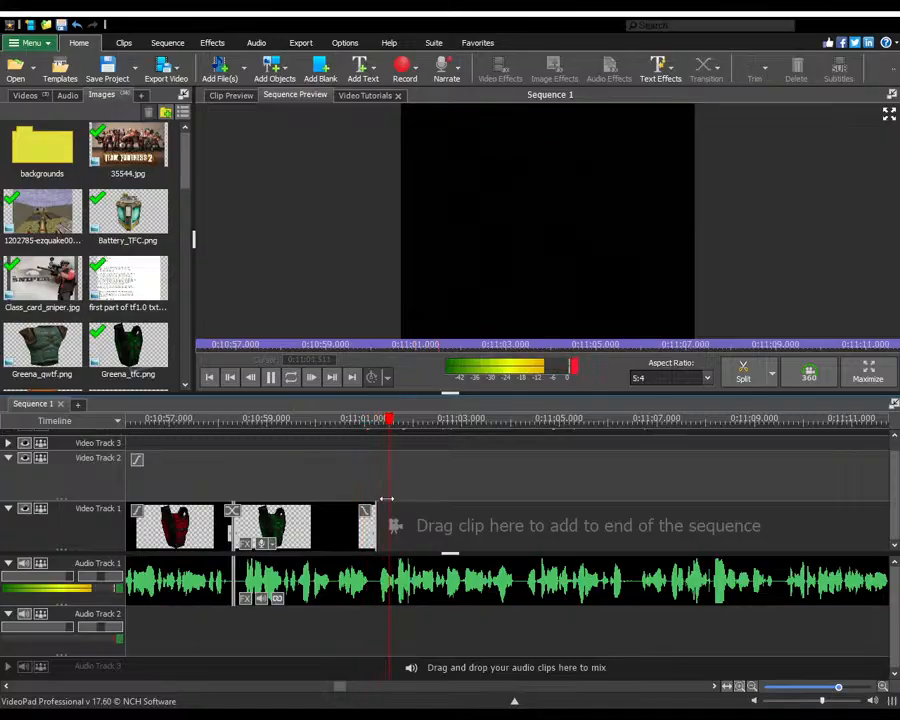
{"action": "scroll", "coordinate": [395, 510], "scroll_direction": "down", "scroll_amount": 3}
{"action": "scroll", "coordinate": [135, 297], "scroll_direction": "down", "scroll_amount": 2}
{"action": "scroll", "coordinate": [135, 296], "scroll_direction": "down", "scroll_amount": 10}
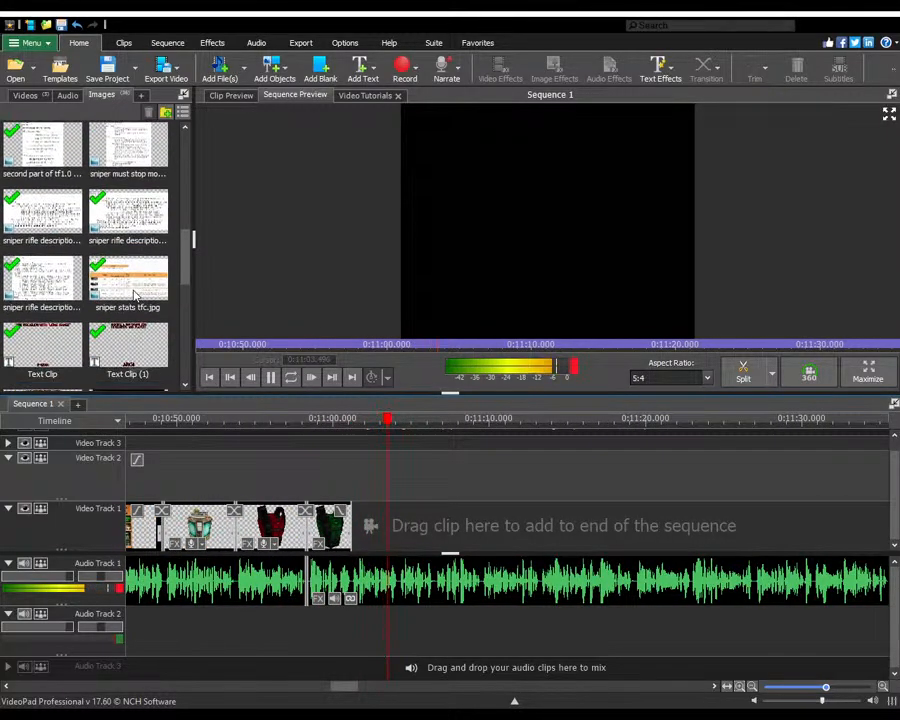
{"action": "scroll", "coordinate": [137, 298], "scroll_direction": "up", "scroll_amount": 8}
{"action": "left_click_drag", "start_coordinate": [143, 309], "coordinate": [425, 532]}
- Add Reda_qwtf.png after the second Reda_tfc clip at about 0:11:05.2 and play across the change
{"action": "scroll", "coordinate": [65, 337], "scroll_direction": "down", "scroll_amount": 3}
{"action": "left_click_drag", "start_coordinate": [55, 345], "coordinate": [454, 524]}
{"action": "left_click", "coordinate": [404, 477]}
{"action": "key", "text": "space"}
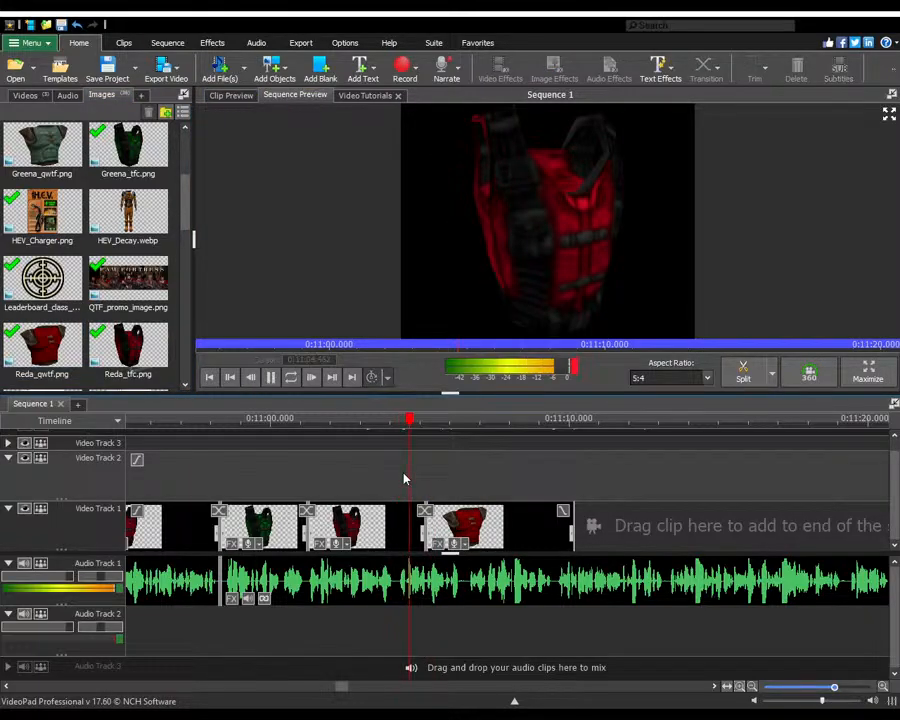
{"action": "scroll", "coordinate": [363, 483], "scroll_direction": "down", "scroll_amount": 3}
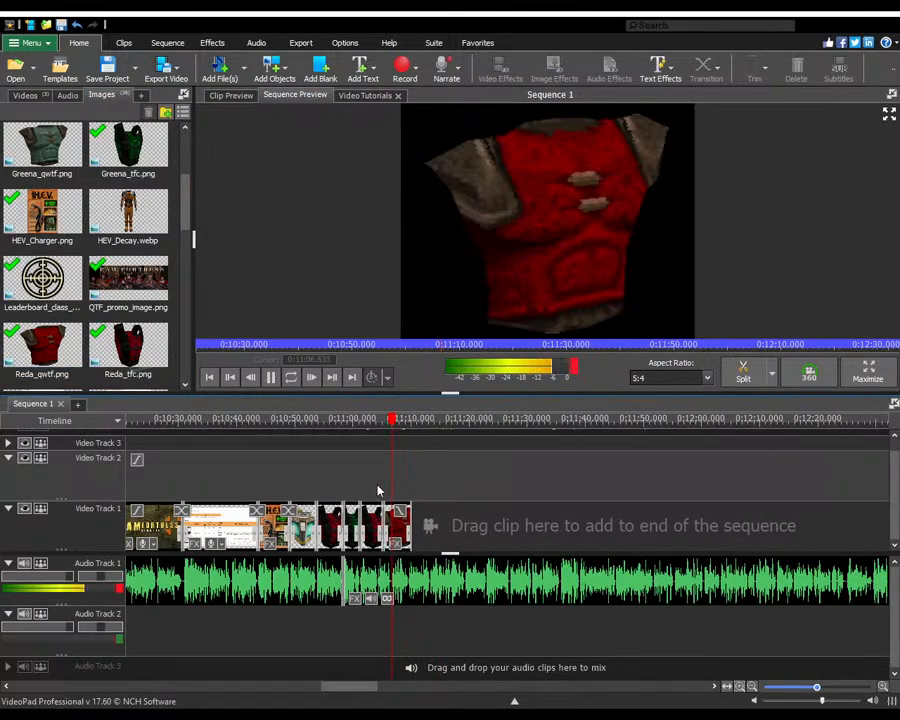
- Trim the Reda_qwtf clip's end back to the narration pause at about 0:11:09.6
{"action": "scroll", "coordinate": [373, 486], "scroll_direction": "up", "scroll_amount": 2}
{"action": "scroll", "coordinate": [363, 508], "scroll_direction": "up", "scroll_amount": 2}
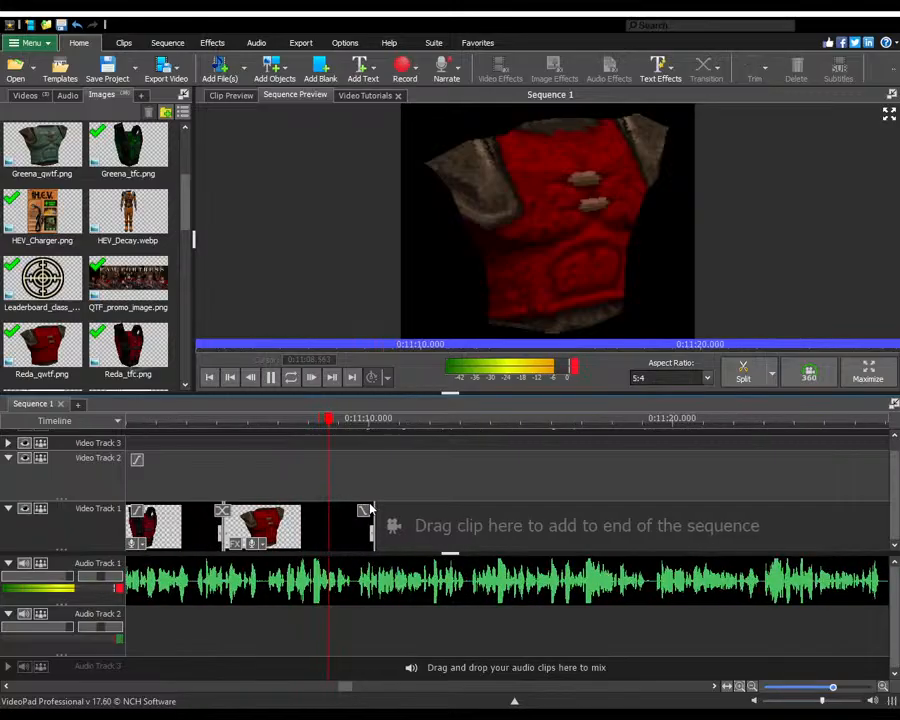
{"action": "scroll", "coordinate": [367, 513], "scroll_direction": "up", "scroll_amount": 2}
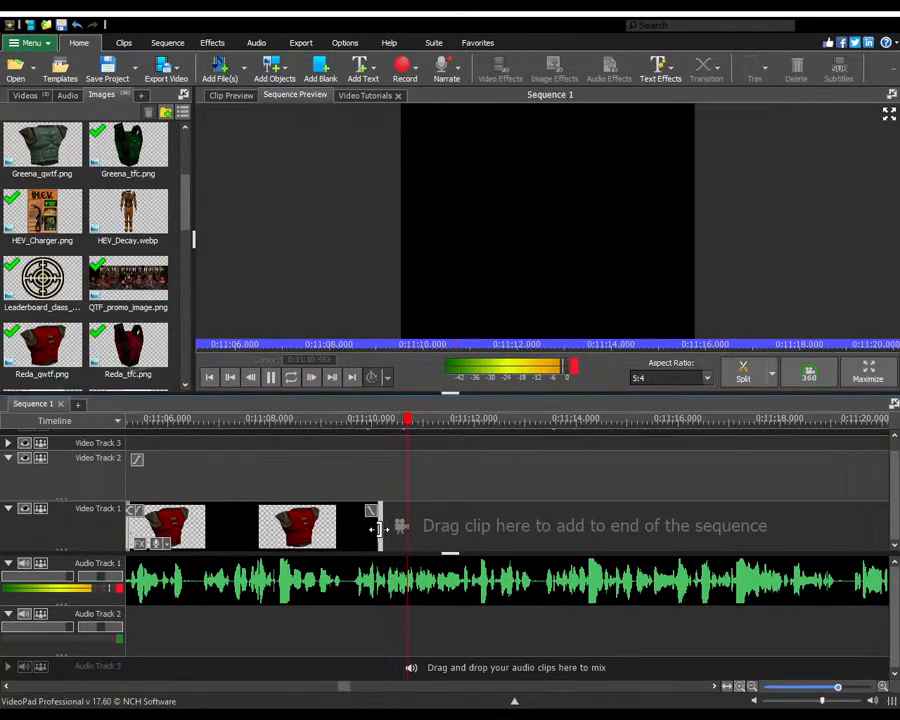
{"action": "left_click", "coordinate": [352, 534]}
{"action": "left_click_drag", "start_coordinate": [353, 535], "coordinate": [349, 533]}
{"action": "left_click", "coordinate": [362, 483]}
{"action": "scroll", "coordinate": [355, 484], "scroll_direction": "down", "scroll_amount": 4}
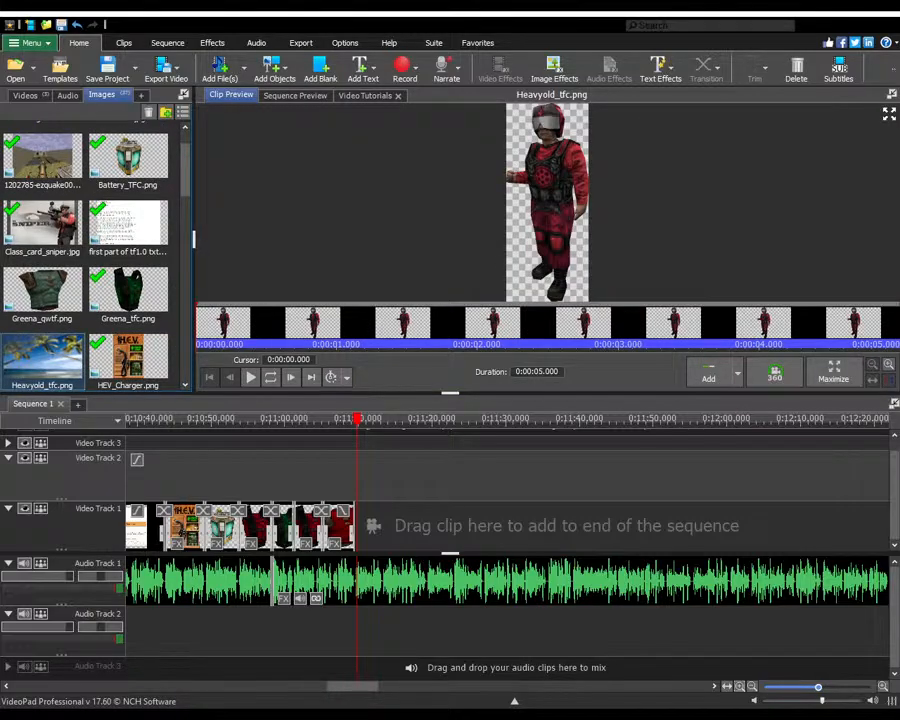
- Add Heavyold_tfc.png after the Reda_qwtf clip at the end of Video Track 1 and play across it
{"action": "scroll", "coordinate": [100, 326], "scroll_direction": "down", "scroll_amount": 4}
{"action": "scroll", "coordinate": [100, 326], "scroll_direction": "up", "scroll_amount": 5}
{"action": "scroll", "coordinate": [100, 326], "scroll_direction": "down", "scroll_amount": 3}
{"action": "scroll", "coordinate": [100, 326], "scroll_direction": "down", "scroll_amount": 5}
{"action": "scroll", "coordinate": [101, 326], "scroll_direction": "up", "scroll_amount": 4}
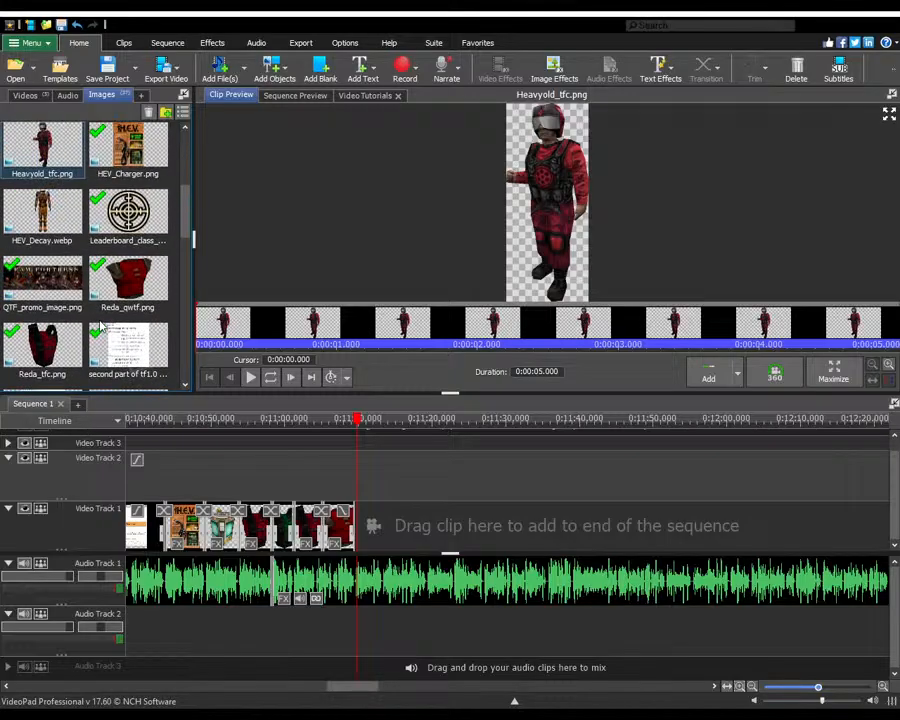
{"action": "left_click_drag", "start_coordinate": [46, 152], "coordinate": [364, 536]}
{"action": "key", "text": "space"}
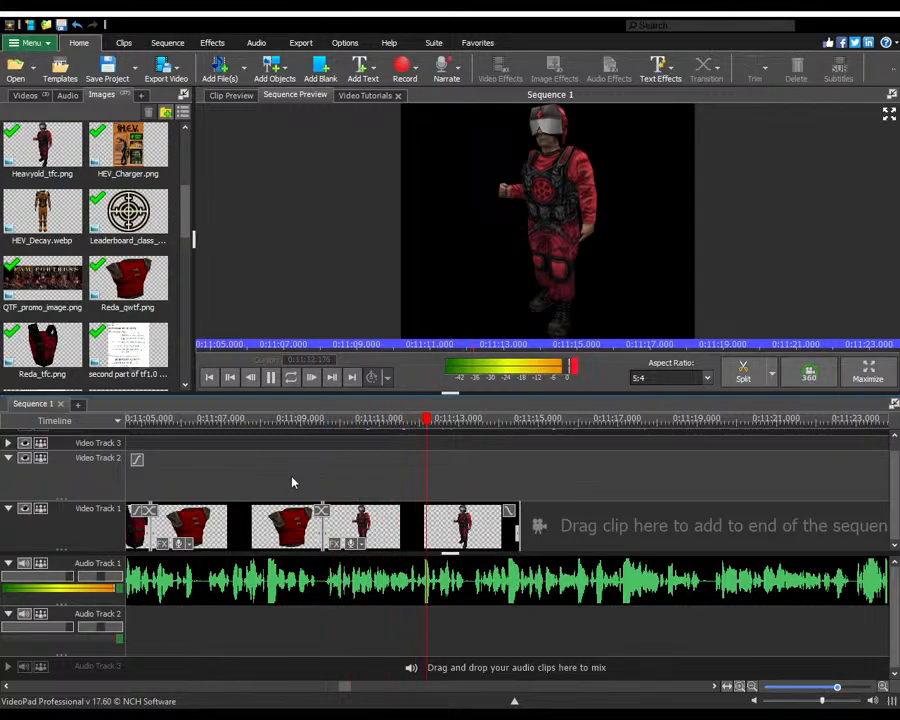
- Listen on past the Heavyold_tfc clip and extend its end to the narration pause at about 0:11:23
{"action": "scroll", "coordinate": [307, 480], "scroll_direction": "down", "scroll_amount": 3}
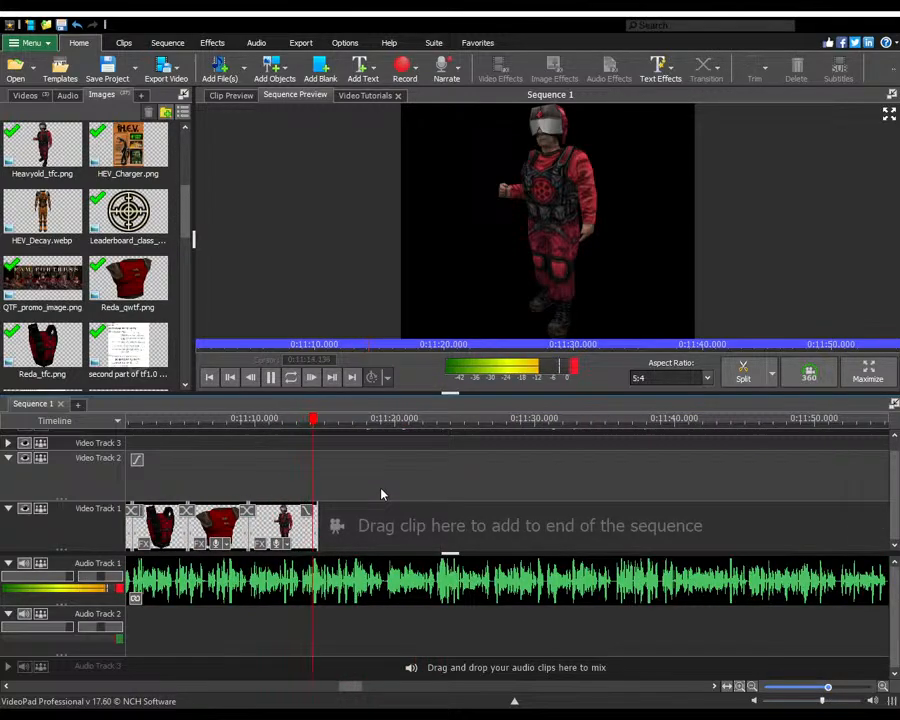
{"action": "scroll", "coordinate": [381, 494], "scroll_direction": "up", "scroll_amount": 3}
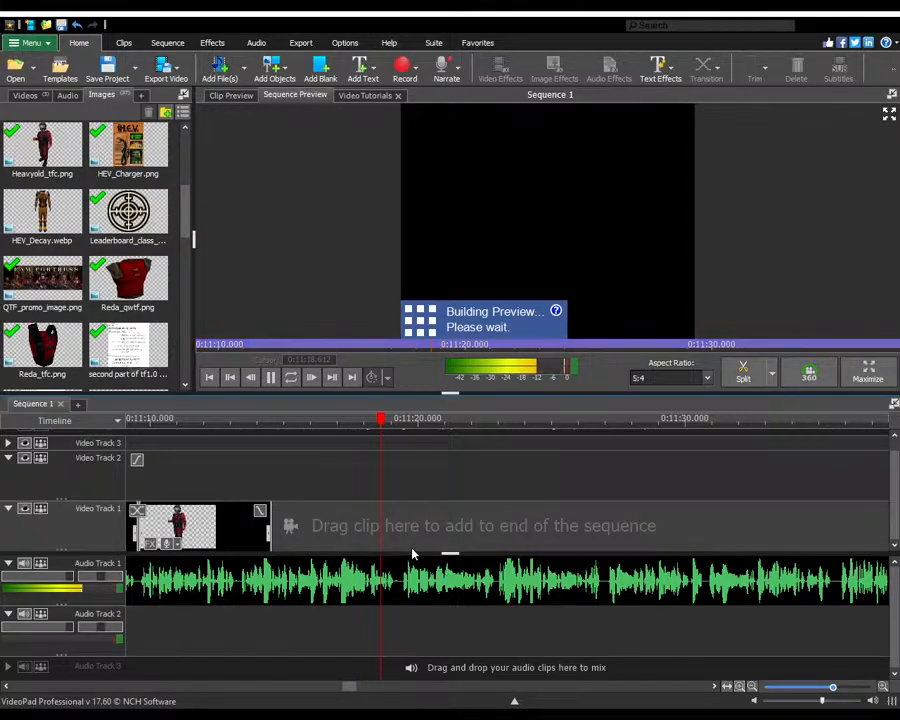
{"action": "scroll", "coordinate": [500, 545], "scroll_direction": "up", "scroll_amount": 2}
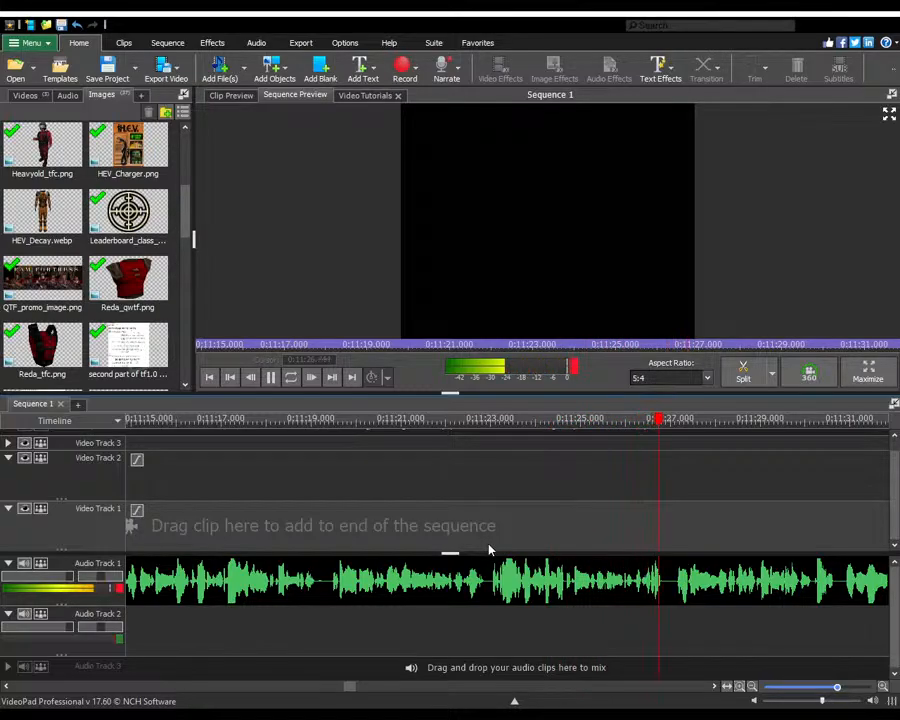
{"action": "left_click", "coordinate": [489, 520]}
{"action": "scroll", "coordinate": [485, 525], "scroll_direction": "down", "scroll_amount": 2}
{"action": "left_click_drag", "start_coordinate": [333, 524], "coordinate": [486, 522]}
{"action": "left_click", "coordinate": [469, 488]}
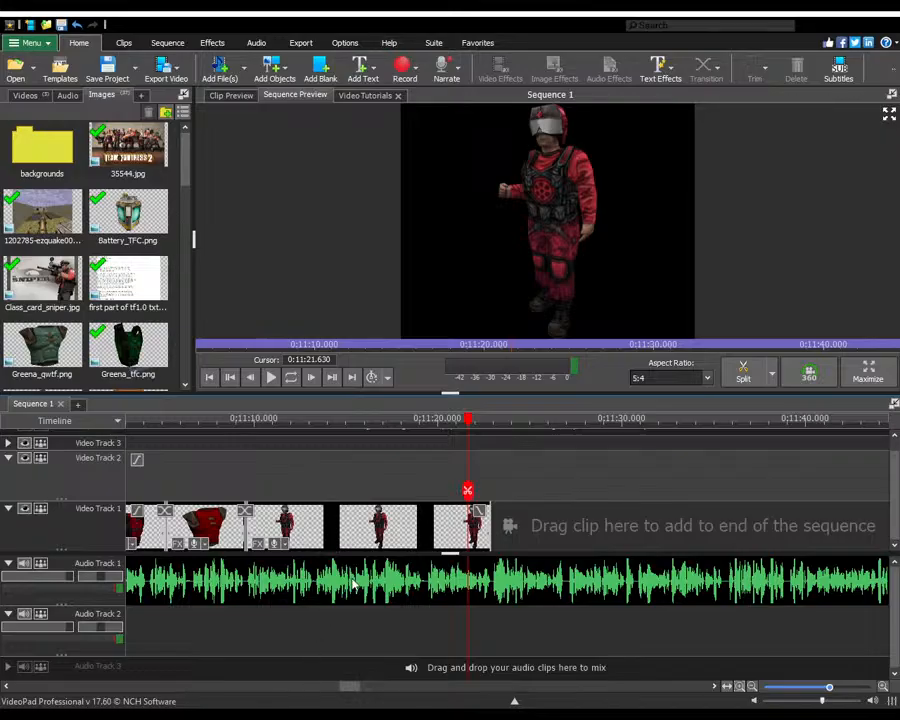
- Try the Sniper_contract picture after the Heavyold_tfc clip, listen on to about 0:11:35, and delete that picture from the track
{"action": "key", "text": "space"}
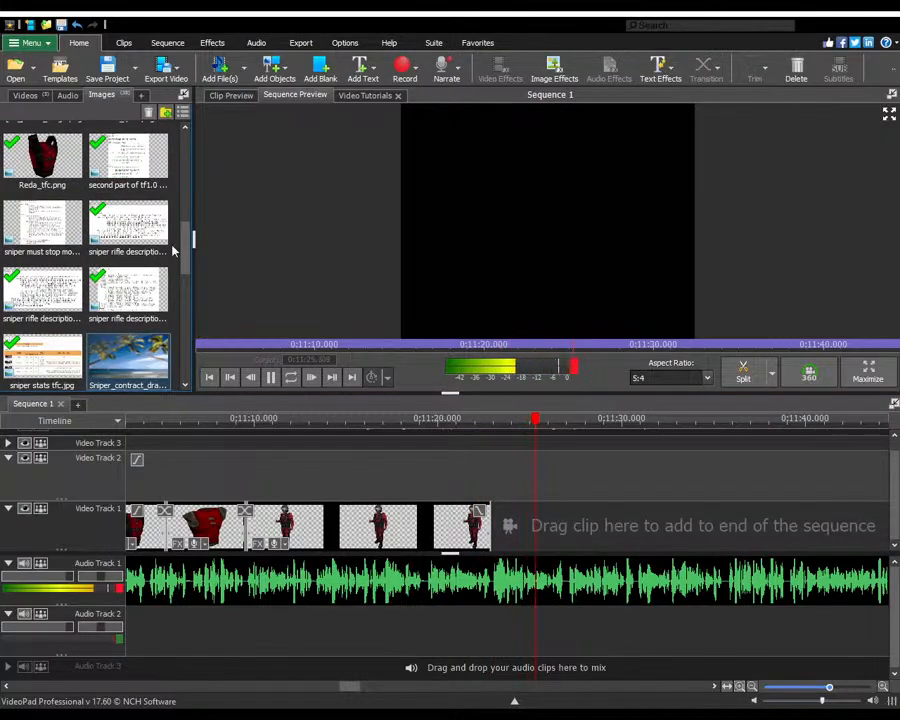
{"action": "left_click_drag", "start_coordinate": [135, 368], "coordinate": [500, 525]}
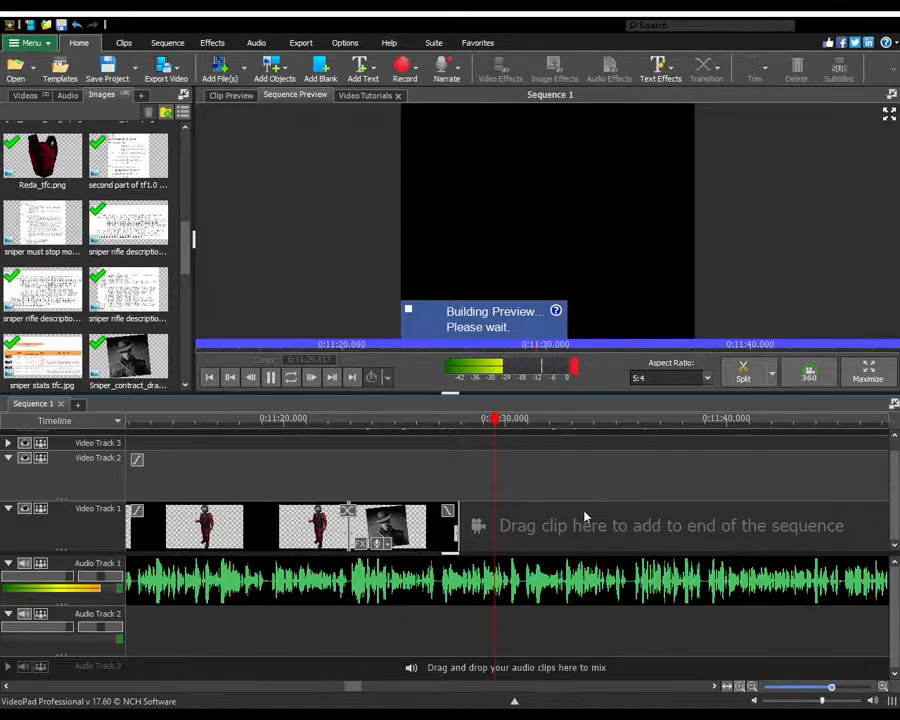
{"action": "left_click", "coordinate": [631, 548]}
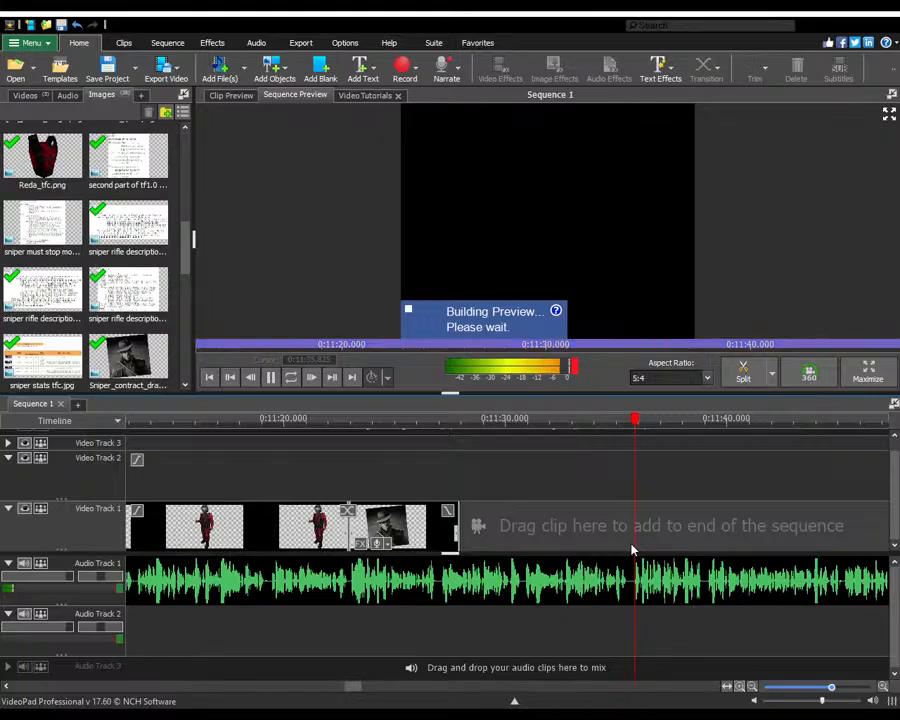
{"action": "key", "text": "space"}
{"action": "left_click", "coordinate": [411, 537]}
{"action": "key", "text": "Delete"}
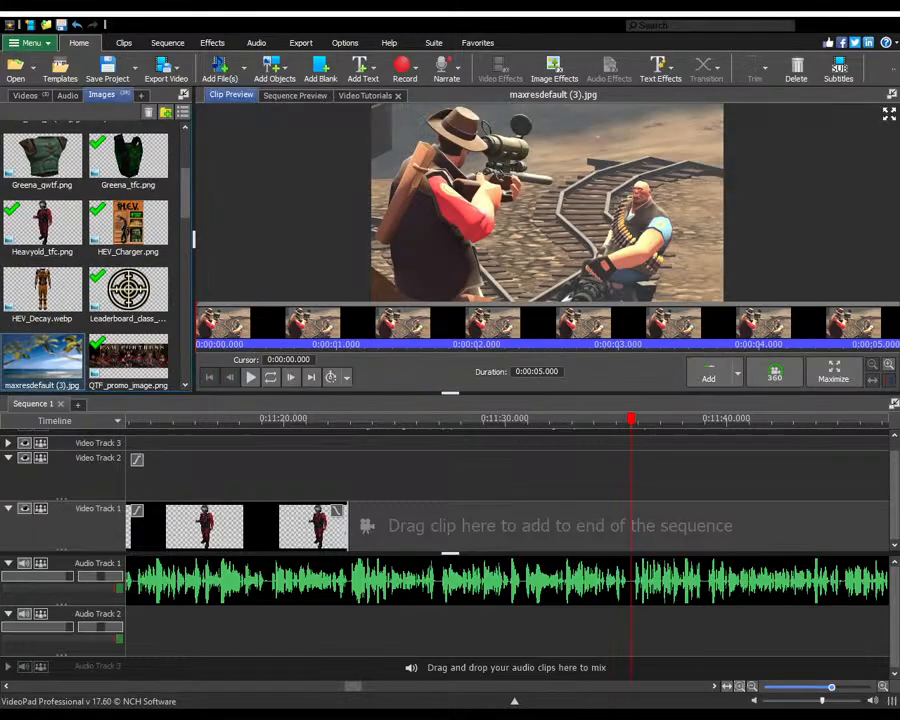
- Add maxresdefault (3).jpg after the Heavyold_tfc clip and extend its end to the narration pause at 0:11:35.679
{"action": "left_click_drag", "start_coordinate": [42, 358], "coordinate": [392, 515]}
{"action": "left_click", "coordinate": [389, 488]}
{"action": "scroll", "coordinate": [360, 498], "scroll_direction": "down", "scroll_amount": 2}
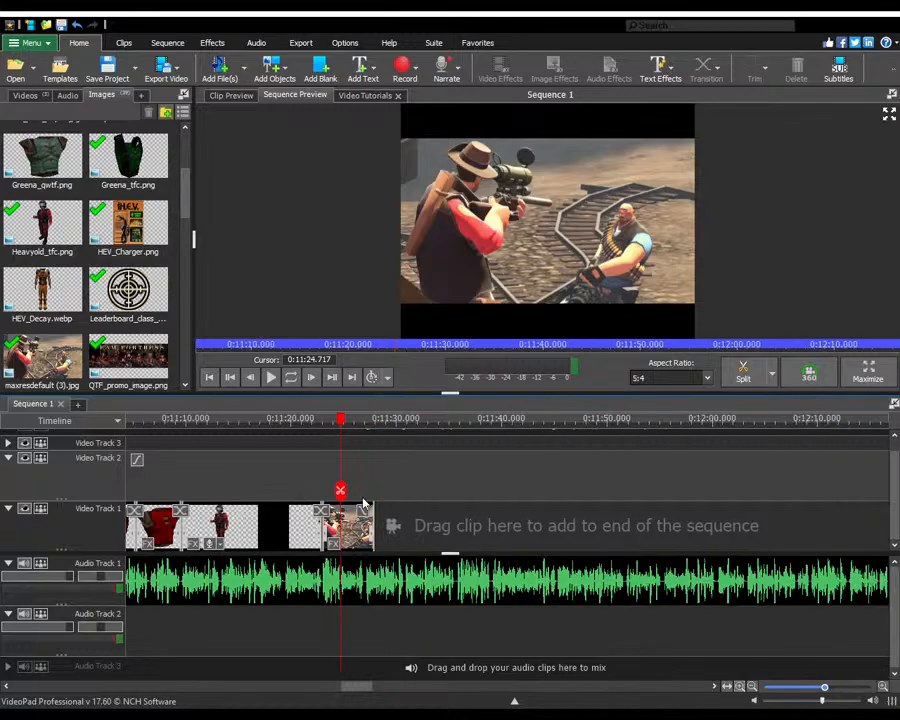
{"action": "left_click", "coordinate": [445, 499]}
{"action": "scroll", "coordinate": [450, 515], "scroll_direction": "up", "scroll_amount": 2}
{"action": "left_click", "coordinate": [452, 540]}
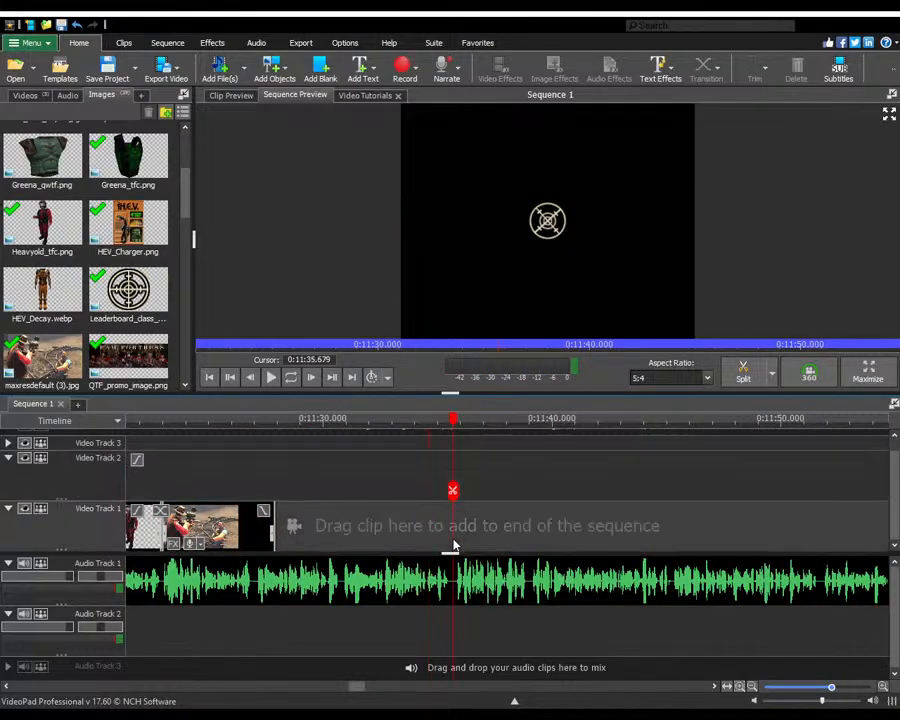
{"action": "left_click_drag", "start_coordinate": [272, 525], "coordinate": [457, 531]}
- Listen on through the narration and extend the maxresdefault (3) clip's end to the pause at 0:11:45.310
{"action": "scroll", "coordinate": [430, 528], "scroll_direction": "down", "scroll_amount": 4}
{"action": "scroll", "coordinate": [390, 522], "scroll_direction": "up", "scroll_amount": 3}
{"action": "key", "text": "space"}
{"action": "key", "text": "space"}
{"action": "scroll", "coordinate": [431, 520], "scroll_direction": "down", "scroll_amount": 2}
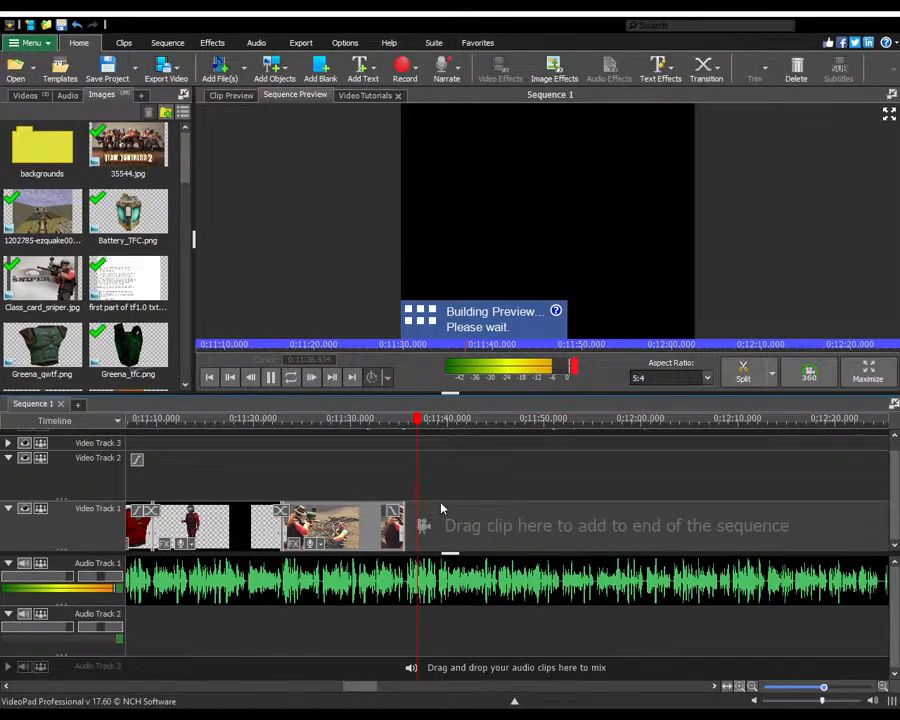
{"action": "scroll", "coordinate": [440, 510], "scroll_direction": "up", "scroll_amount": 3}
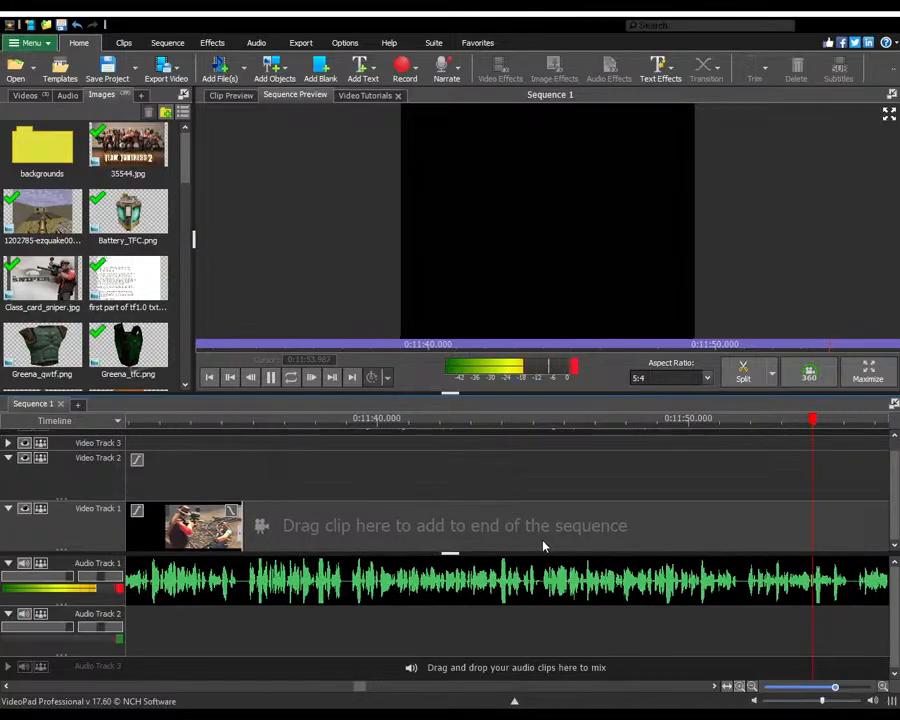
{"action": "key", "text": "space"}
{"action": "left_click", "coordinate": [505, 553]}
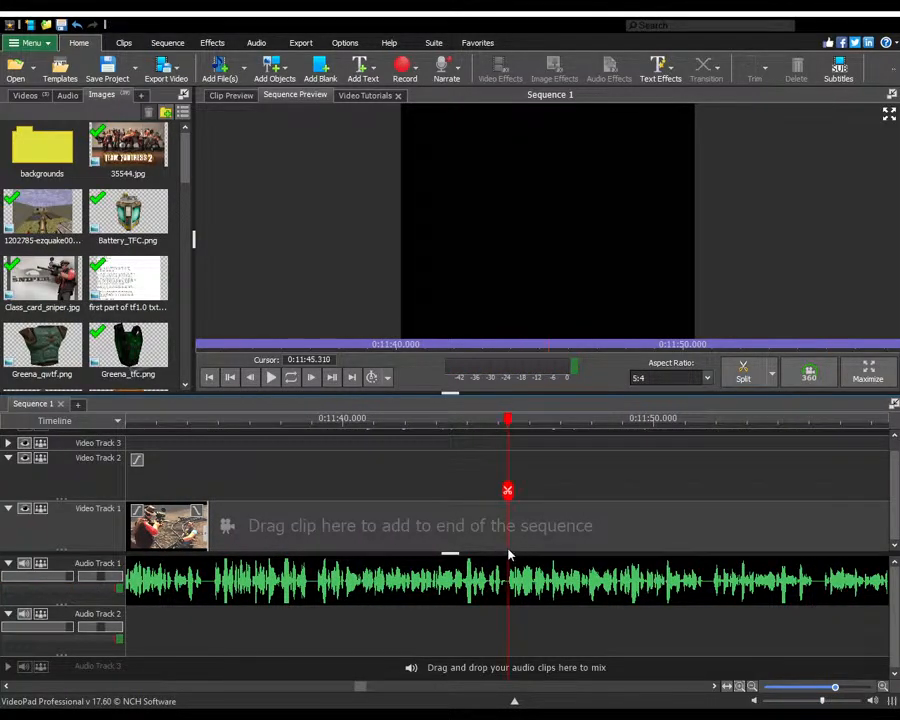
{"action": "scroll", "coordinate": [508, 553], "scroll_direction": "down", "scroll_amount": 2}
{"action": "left_click_drag", "start_coordinate": [370, 522], "coordinate": [513, 522]}
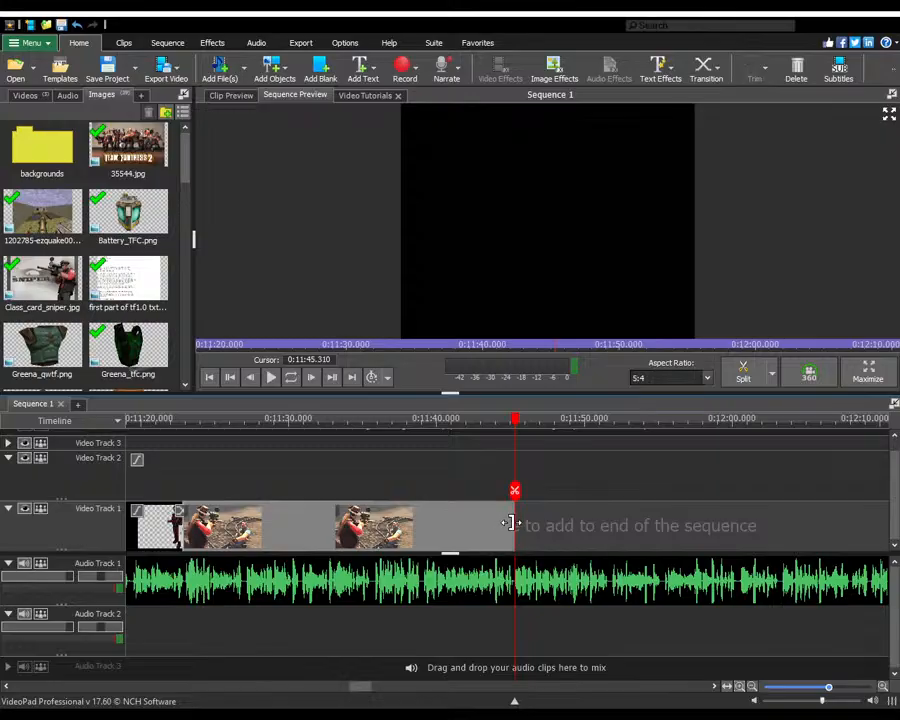
- Play to the end of the maxresdefault (3) clip and add Team_Fortress_Classic_original_models.jpg after it on Video Track 1
{"action": "left_click", "coordinate": [484, 475]}
{"action": "key", "text": "space"}
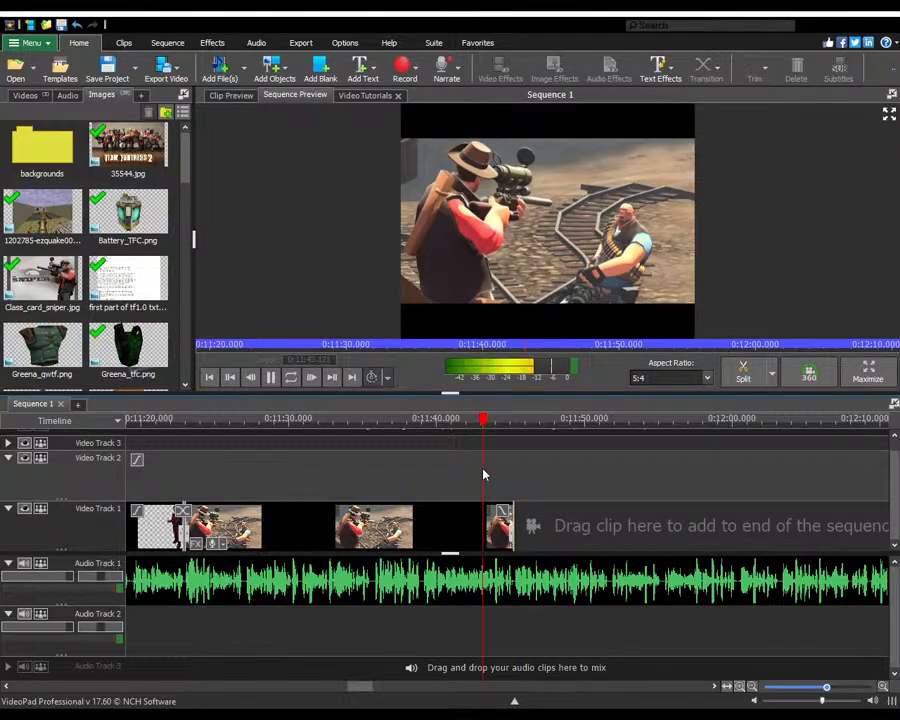
{"action": "scroll", "coordinate": [539, 522], "scroll_direction": "down", "scroll_amount": 2}
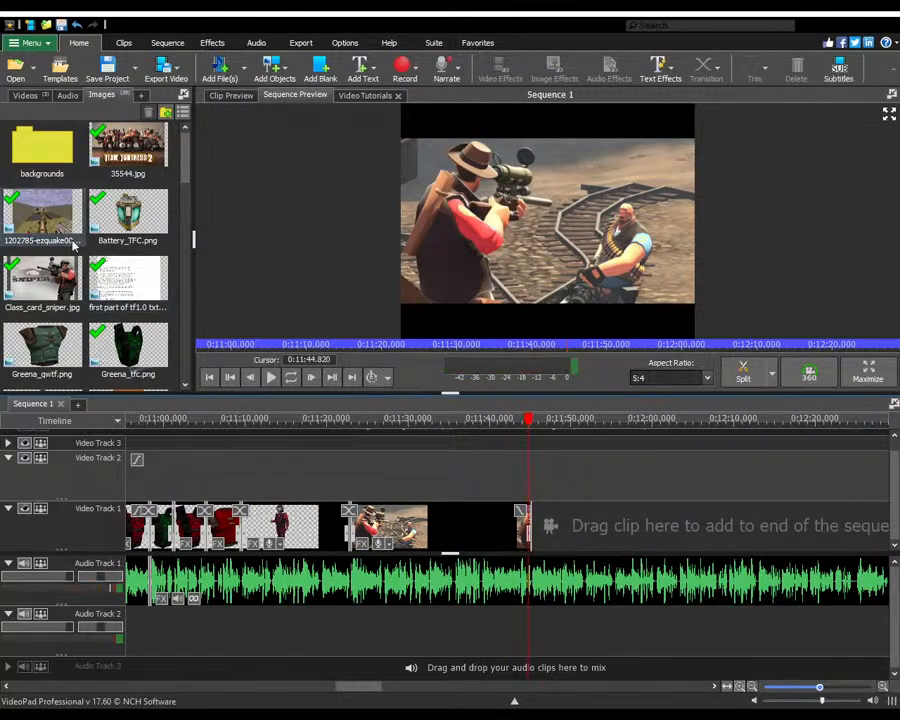
{"action": "scroll", "coordinate": [58, 237], "scroll_direction": "down", "scroll_amount": 2}
{"action": "scroll", "coordinate": [58, 237], "scroll_direction": "down", "scroll_amount": 8}
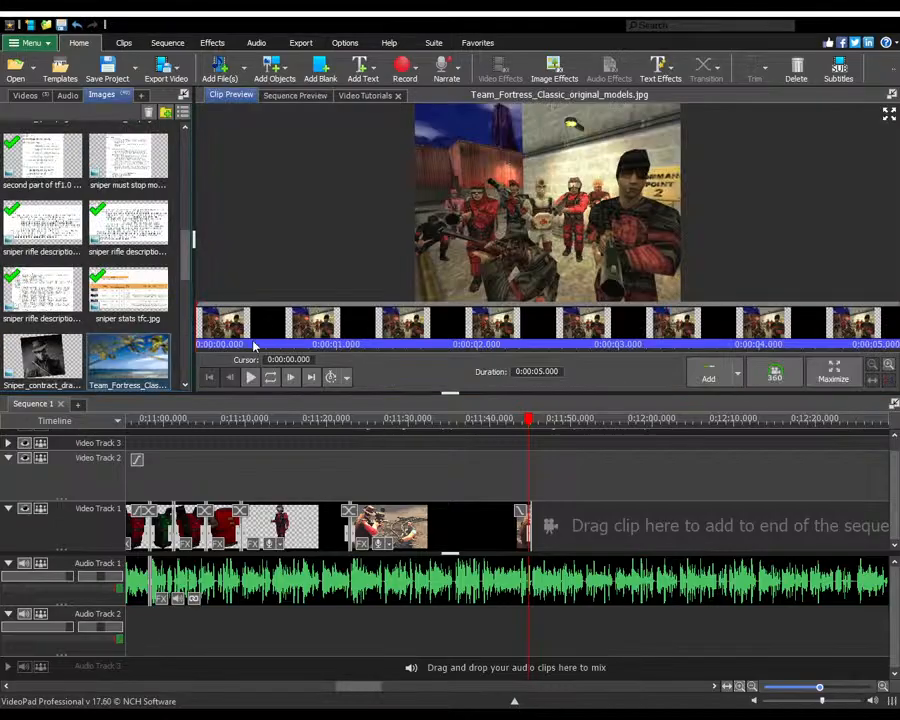
{"action": "left_click_drag", "start_coordinate": [155, 355], "coordinate": [543, 522]}
{"action": "left_click", "coordinate": [582, 491]}
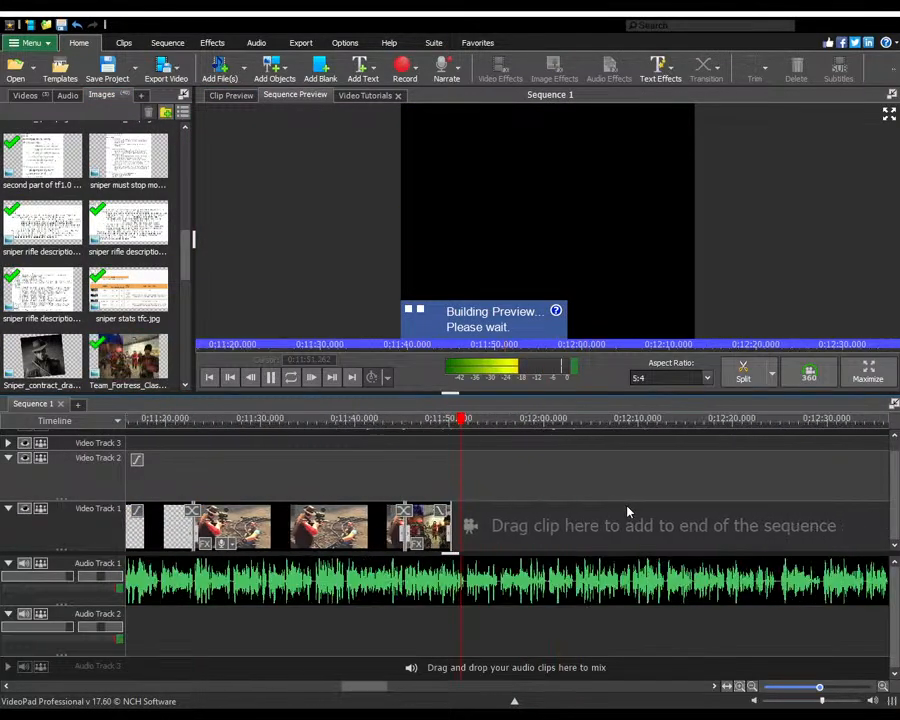
- Listen on to about 0:12:29 and extend the Team Fortress Classic models clip's end to the narration pause at 0:12:24.995
{"action": "left_click", "coordinate": [521, 537]}
{"action": "key", "text": "space"}
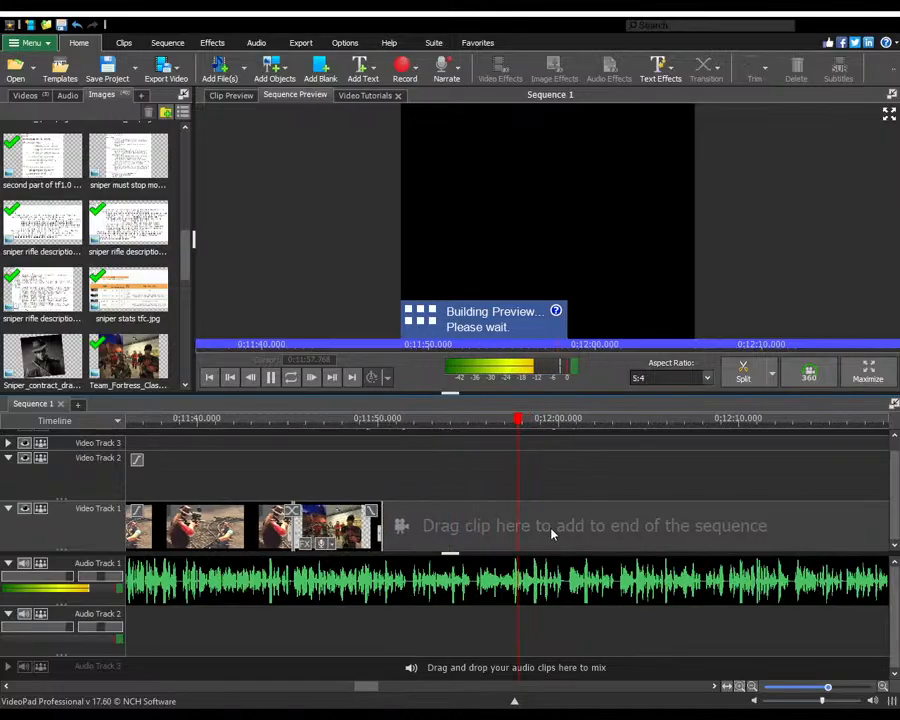
{"action": "scroll", "coordinate": [467, 523], "scroll_direction": "up", "scroll_amount": 2}
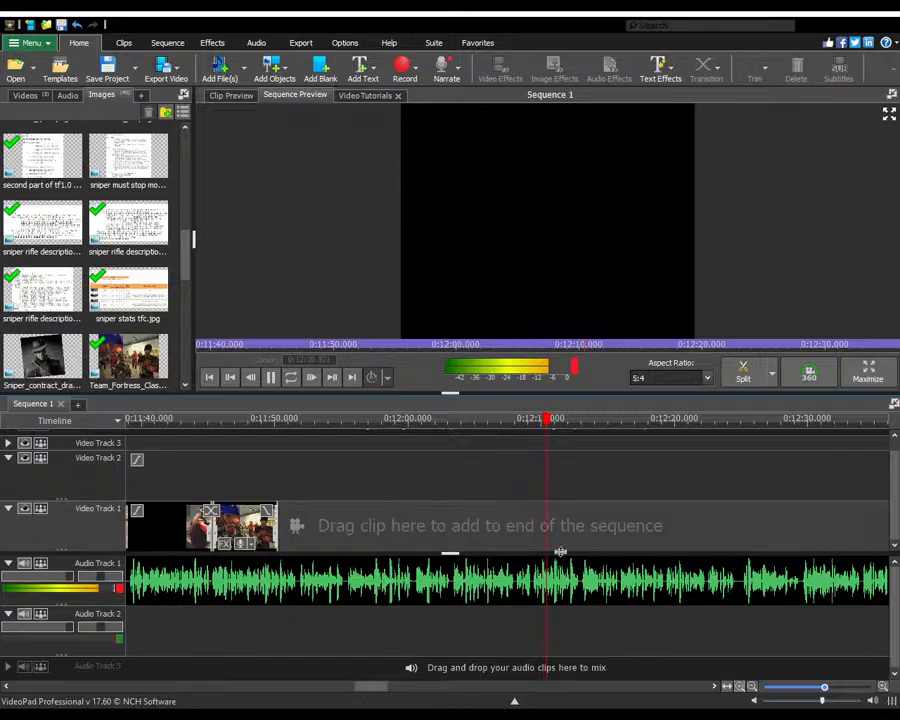
{"action": "scroll", "coordinate": [543, 554], "scroll_direction": "up", "scroll_amount": 2}
{"action": "scroll", "coordinate": [545, 555], "scroll_direction": "down", "scroll_amount": 2}
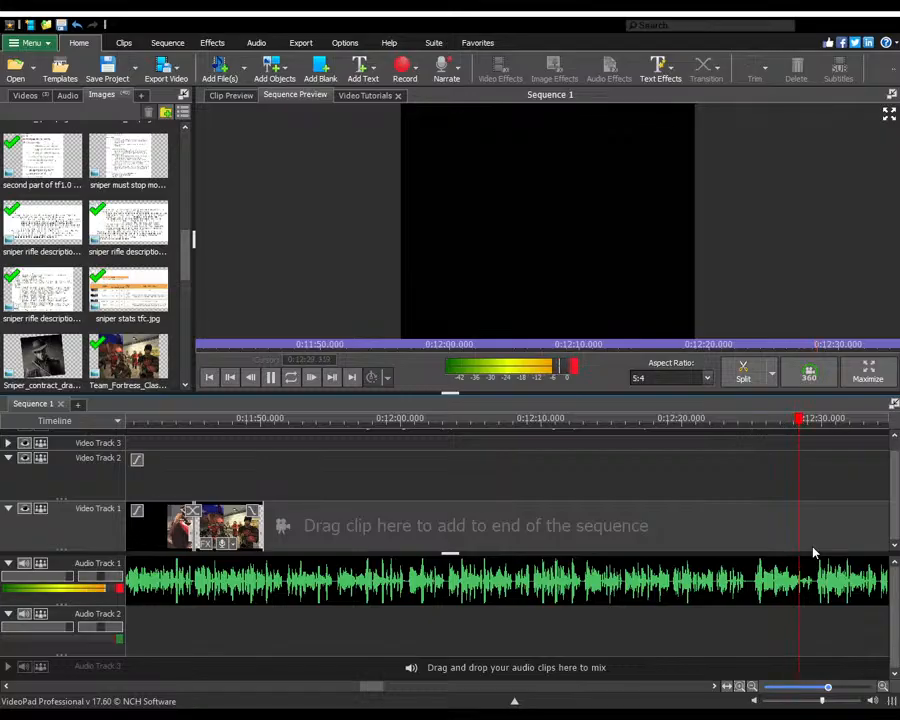
{"action": "key", "text": "space"}
{"action": "left_click", "coordinate": [713, 548]}
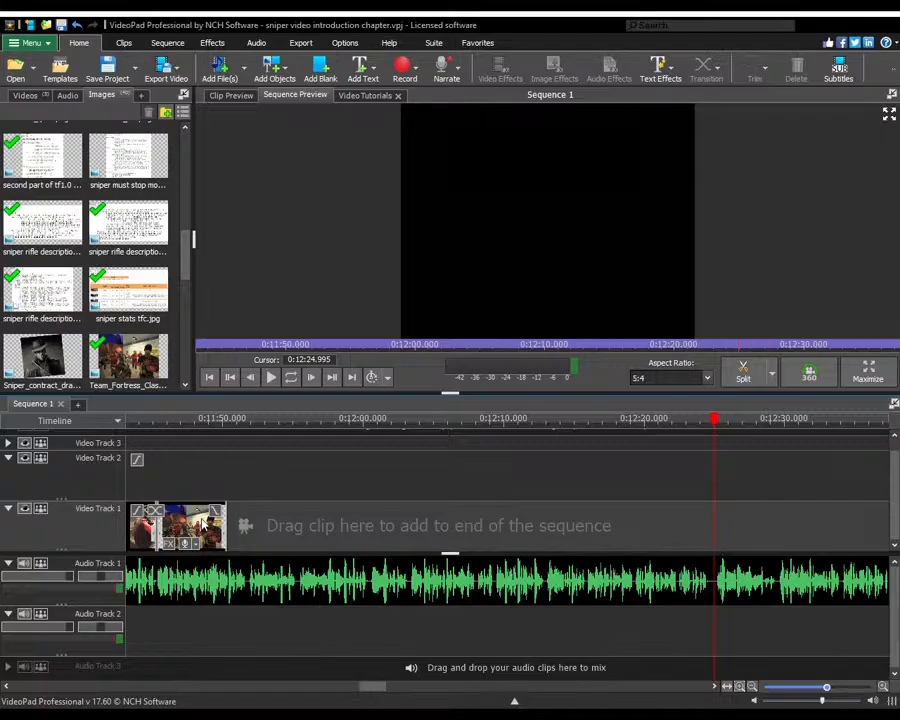
{"action": "left_click_drag", "start_coordinate": [226, 525], "coordinate": [700, 521]}
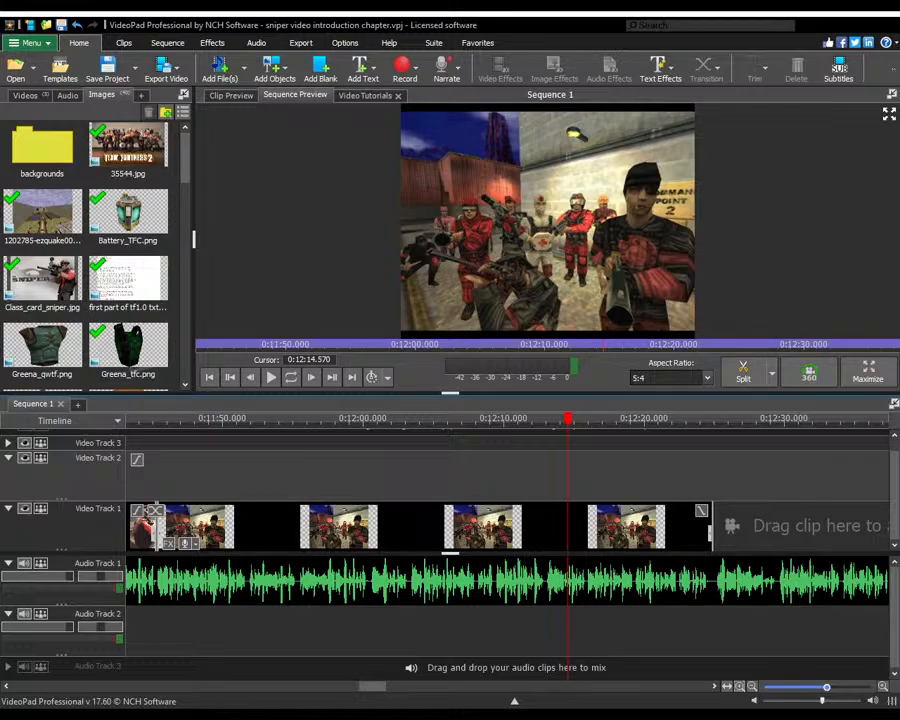
- Play the narration across the end of the Team Fortress Classic models clip, checking the timeline's overall progress
{"action": "key", "text": "space"}
{"action": "scroll", "coordinate": [340, 575], "scroll_direction": "down", "scroll_amount": 6}
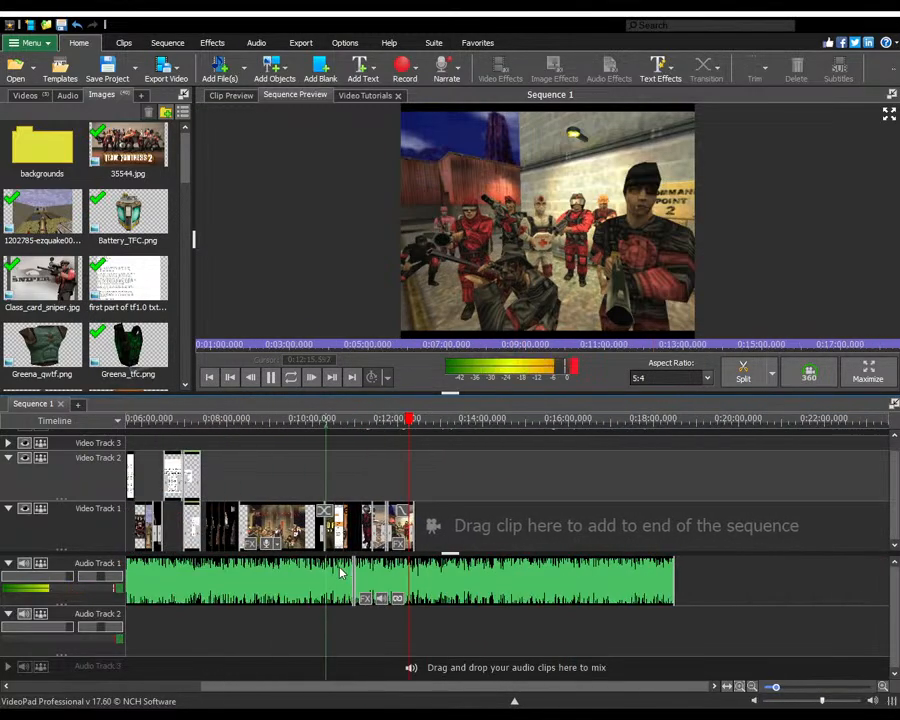
{"action": "scroll", "coordinate": [480, 540], "scroll_direction": "up", "scroll_amount": 8}
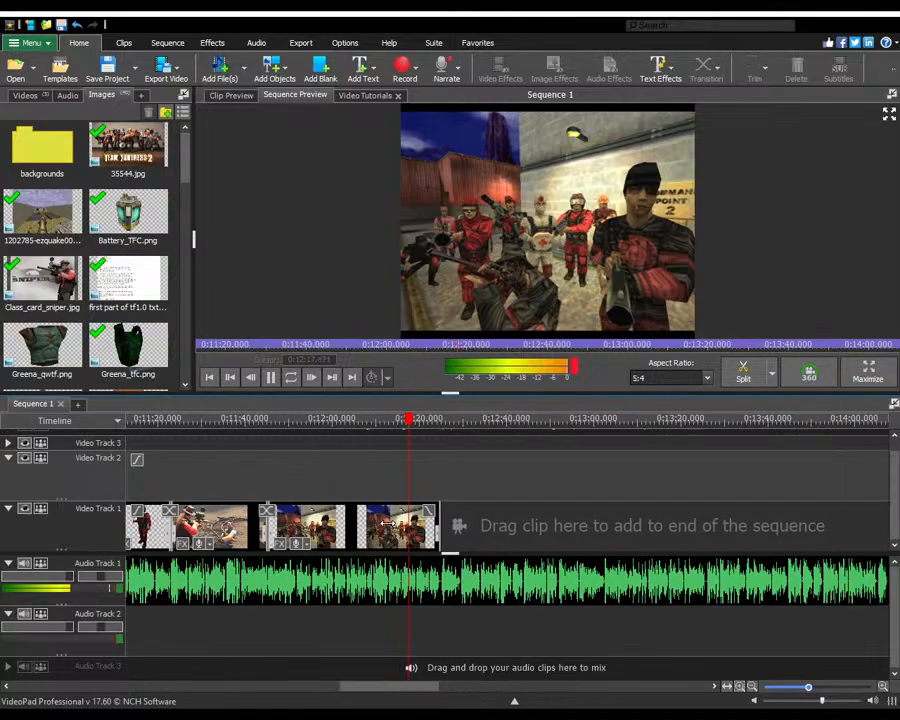
{"action": "scroll", "coordinate": [487, 553], "scroll_direction": "down", "scroll_amount": 4}
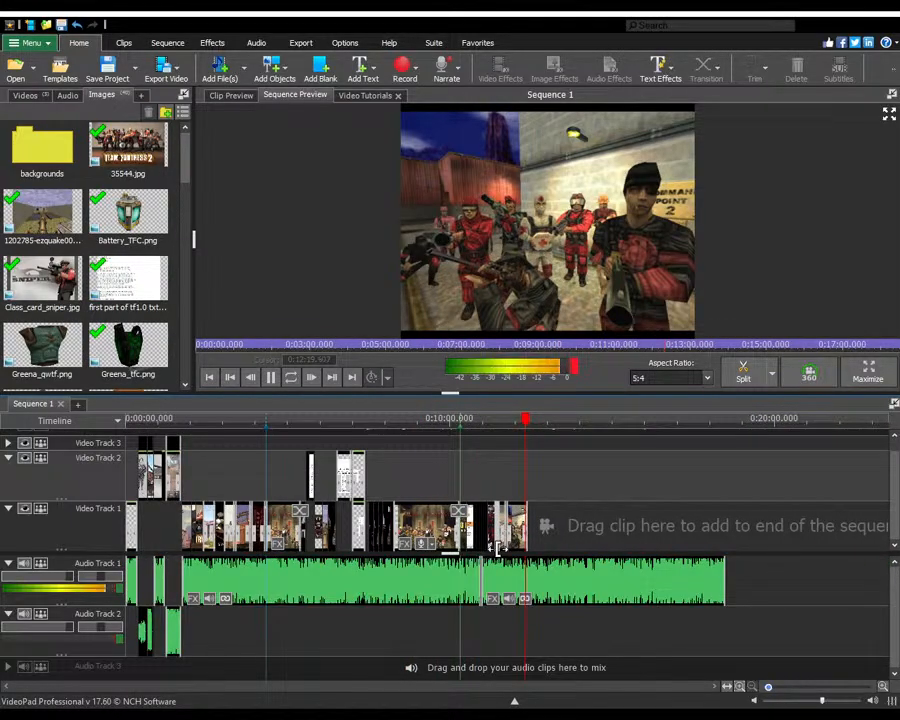
{"action": "scroll", "coordinate": [583, 530], "scroll_direction": "up", "scroll_amount": 8}
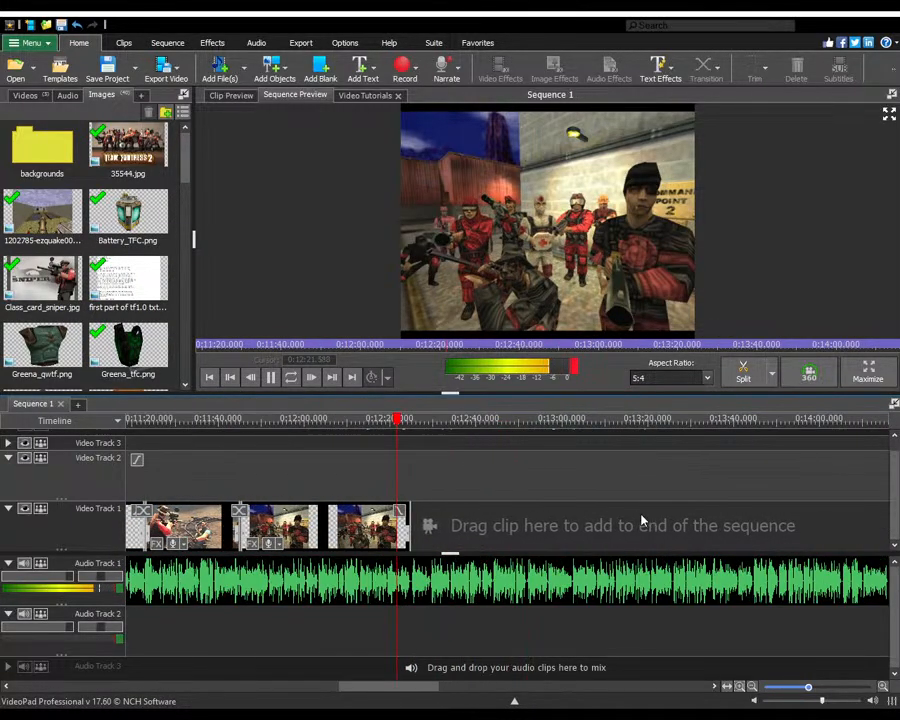
{"action": "scroll", "coordinate": [400, 495], "scroll_direction": "up", "scroll_amount": 3}
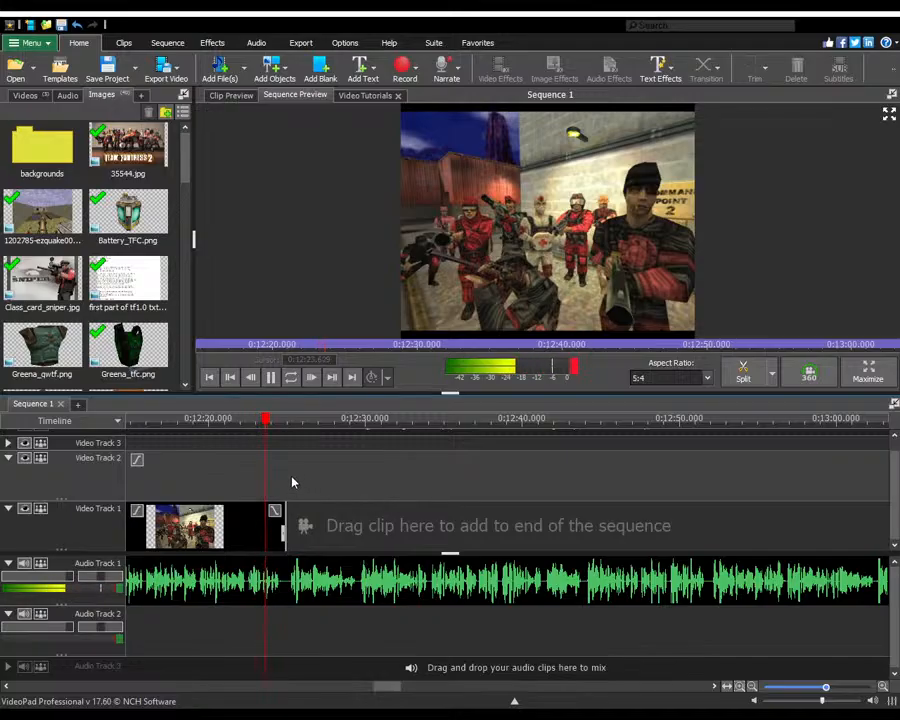
{"action": "scroll", "coordinate": [314, 494], "scroll_direction": "down", "scroll_amount": 2}
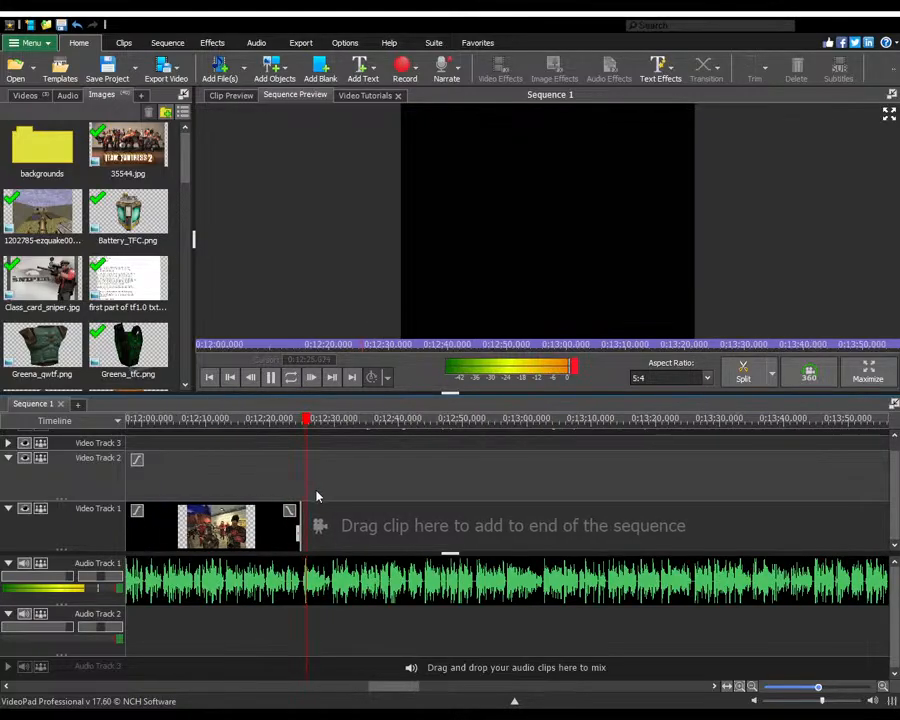
{"action": "scroll", "coordinate": [313, 494], "scroll_direction": "up", "scroll_amount": 3}
- Look through the Images bin for a next picture while the narration plays, pausing at 0:12:29.377
{"action": "scroll", "coordinate": [167, 350], "scroll_direction": "down", "scroll_amount": 6}
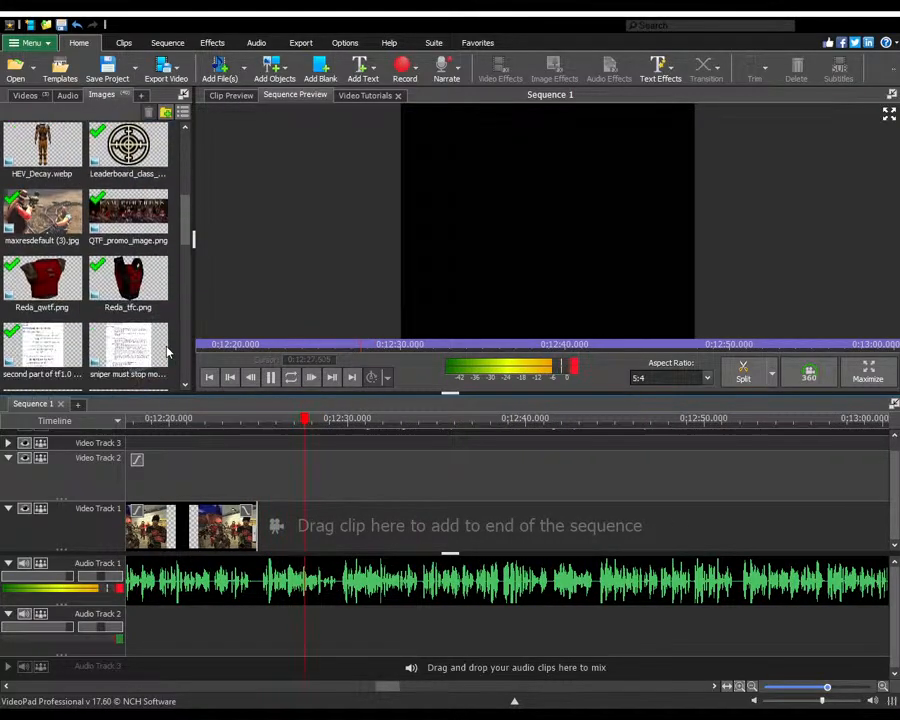
{"action": "scroll", "coordinate": [167, 350], "scroll_direction": "down", "scroll_amount": 6}
{"action": "key", "text": "space"}
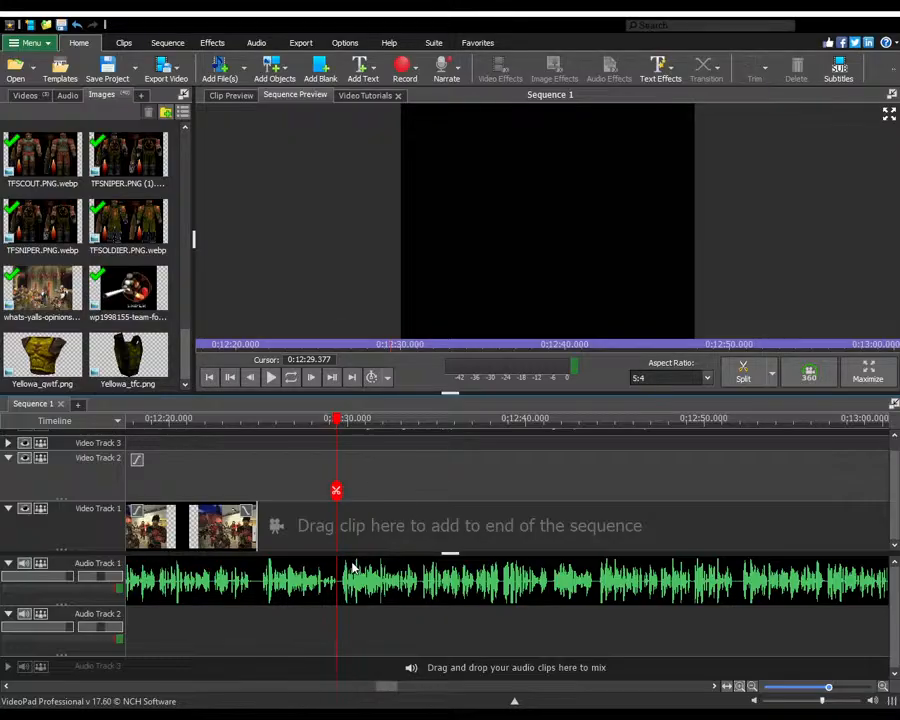
- Replay the narration from just after the Team Fortress Classic models clip and listen on to about 0:12:53
{"action": "left_click", "coordinate": [279, 535]}
{"action": "key", "text": "space"}
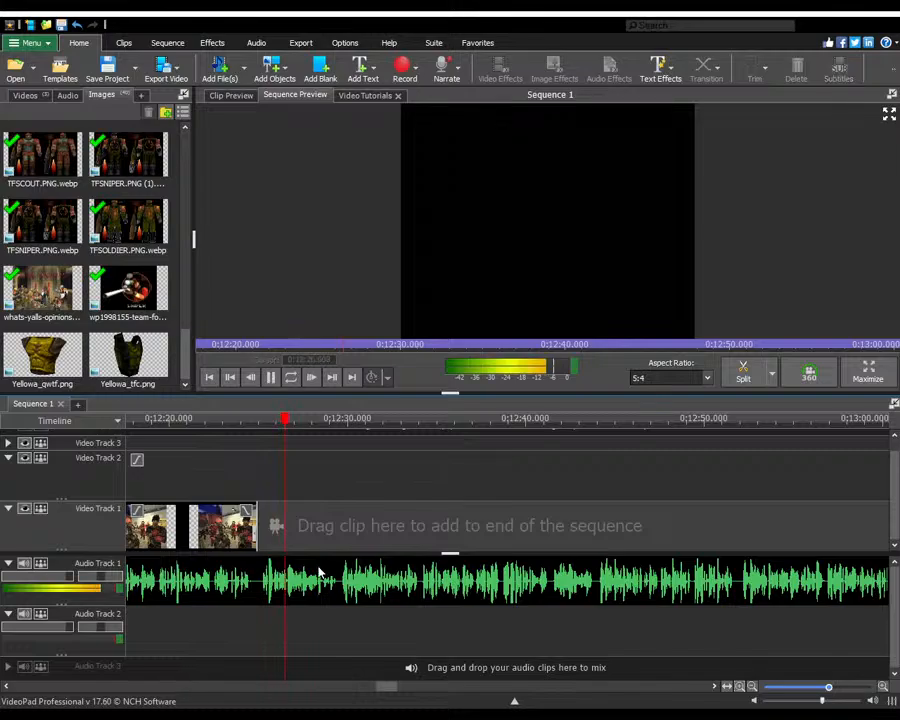
{"action": "scroll", "coordinate": [295, 577], "scroll_direction": "down", "scroll_amount": 2}
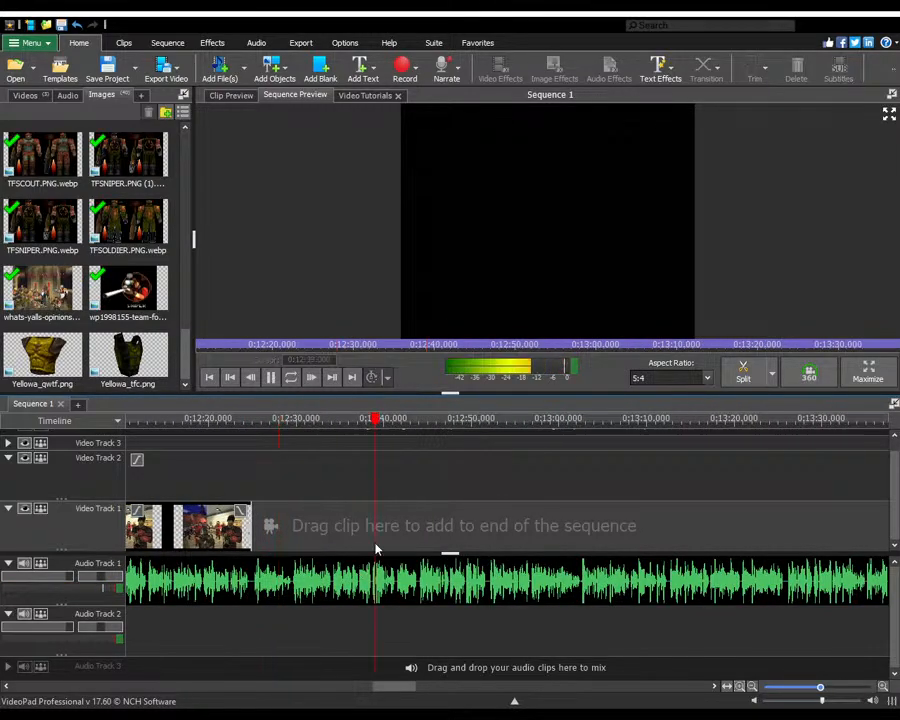
{"action": "scroll", "coordinate": [370, 545], "scroll_direction": "up", "scroll_amount": 2}
{"action": "scroll", "coordinate": [345, 560], "scroll_direction": "down", "scroll_amount": 1}
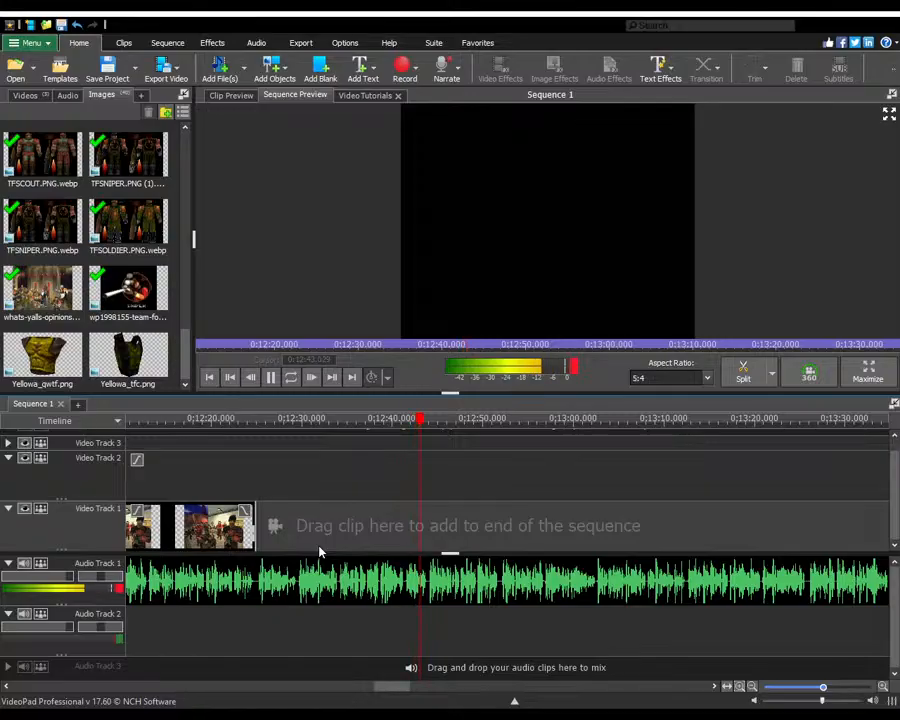
{"action": "scroll", "coordinate": [316, 546], "scroll_direction": "up", "scroll_amount": 3}
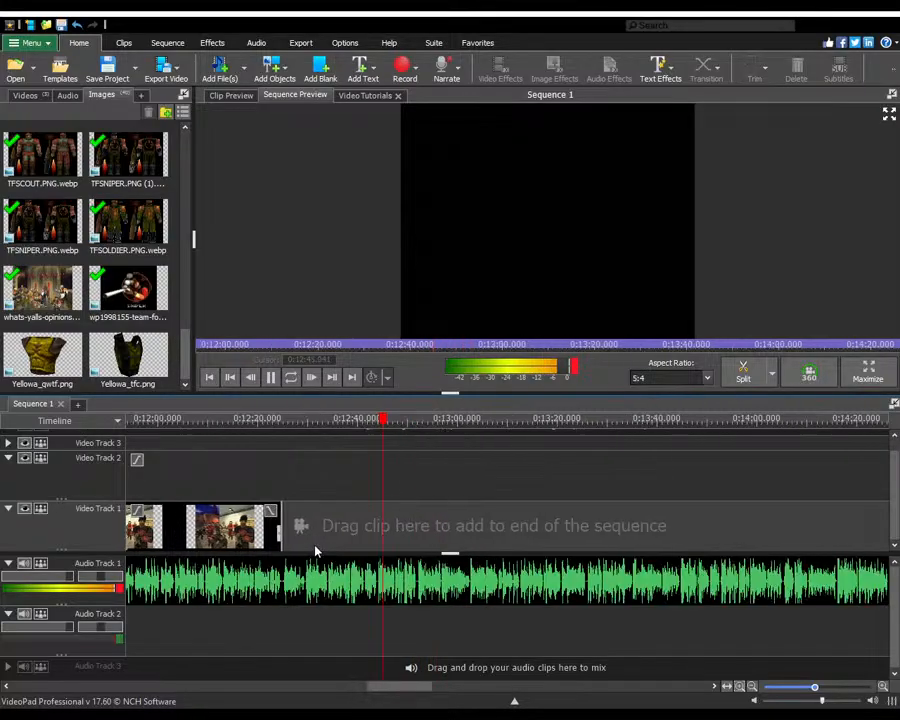
{"action": "scroll", "coordinate": [425, 540], "scroll_direction": "down", "scroll_amount": 4}
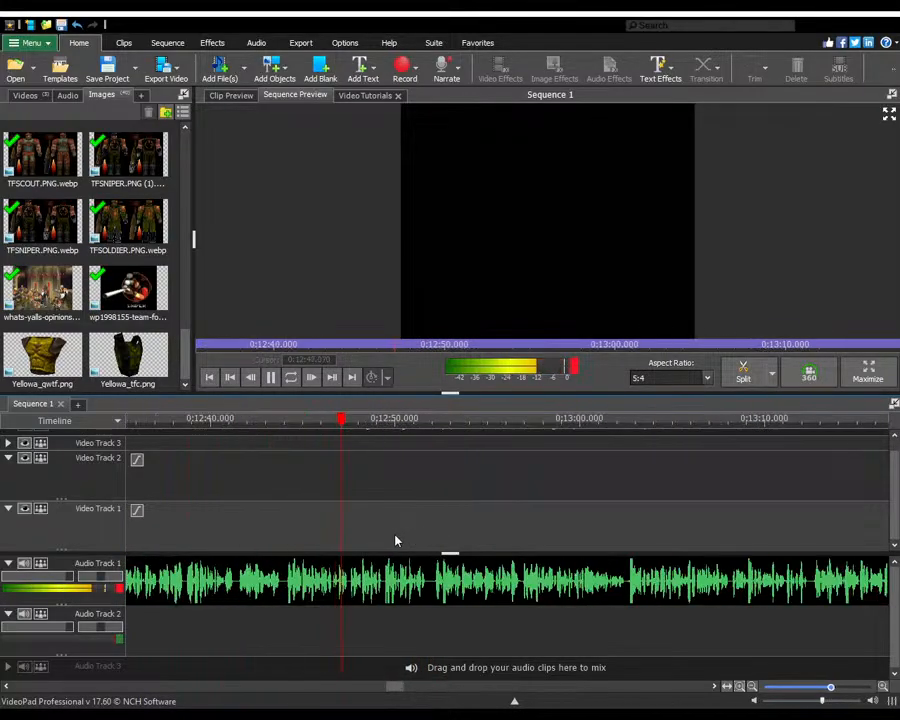
{"action": "scroll", "coordinate": [395, 535], "scroll_direction": "up", "scroll_amount": 3}
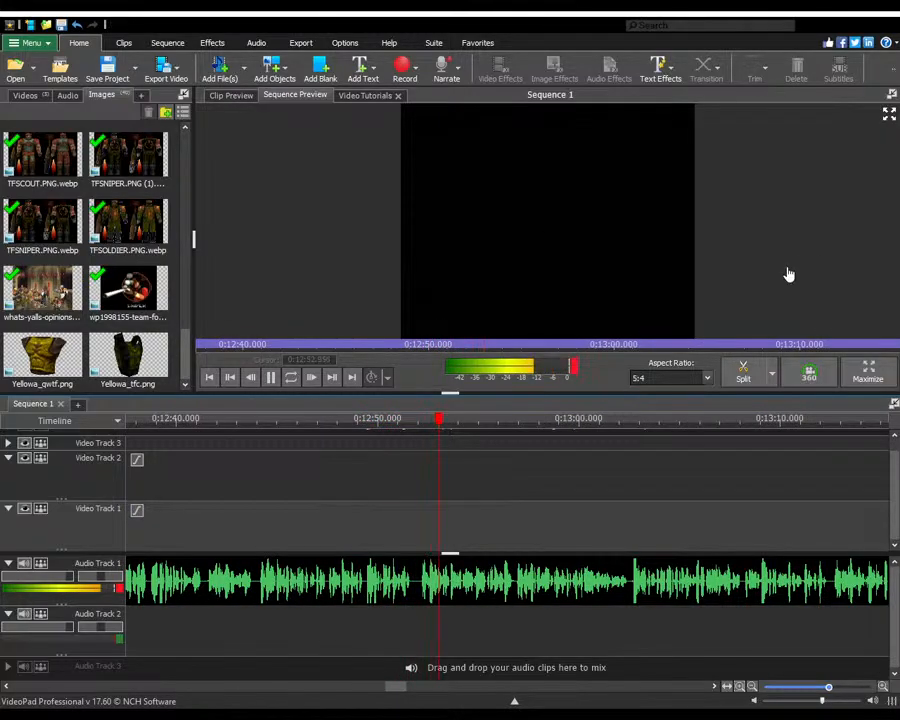
- Split the Audio Track 1 narration in the pause just before 0:12:52.170 and cut out part of the silence, closing the gap
{"action": "scroll", "coordinate": [443, 573], "scroll_direction": "up", "scroll_amount": 2}
{"action": "scroll", "coordinate": [430, 574], "scroll_direction": "up", "scroll_amount": 2}
{"action": "left_click", "coordinate": [378, 550]}
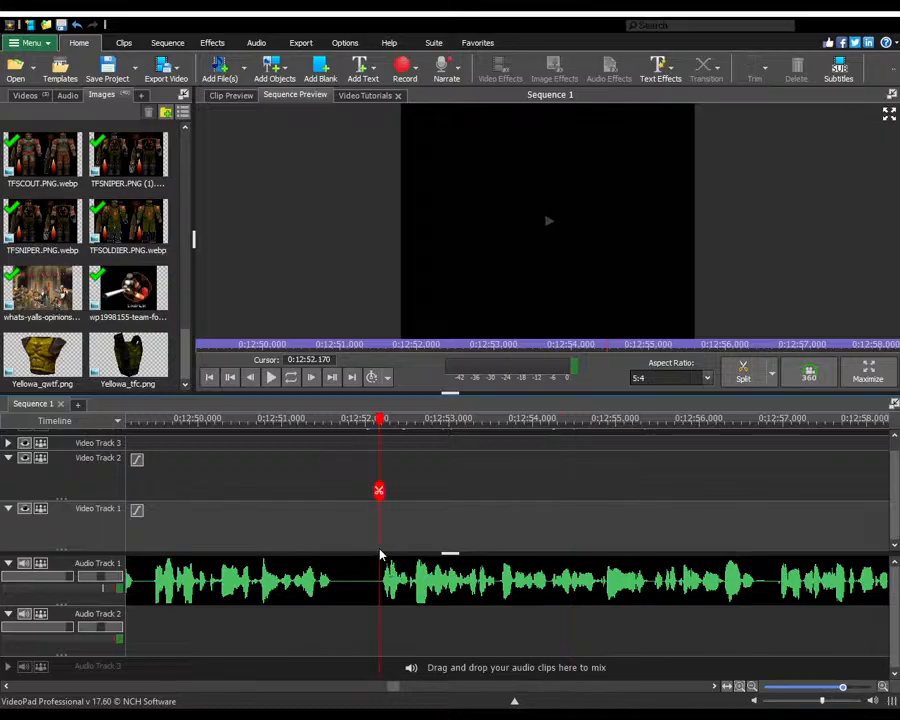
{"action": "left_click", "coordinate": [349, 528]}
{"action": "left_click", "coordinate": [352, 490]}
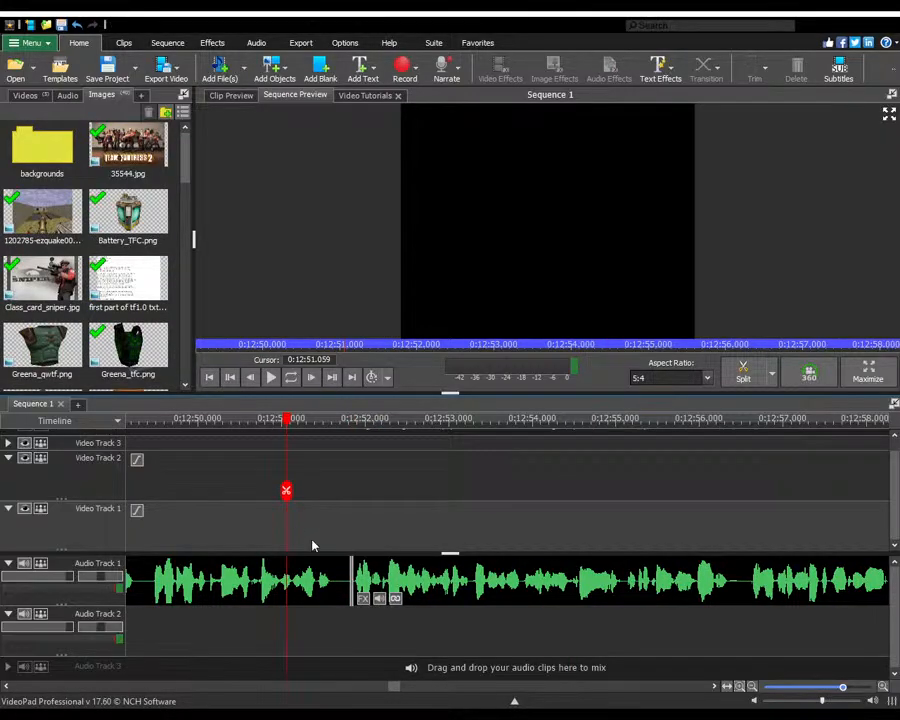
- Play the narration from 0:12:51.059 to check the shortened pause on Audio Track 1
{"action": "scroll", "coordinate": [293, 530], "scroll_direction": "down", "scroll_amount": 3}
{"action": "key", "text": "space"}
{"action": "scroll", "coordinate": [444, 555], "scroll_direction": "down", "scroll_amount": 1}
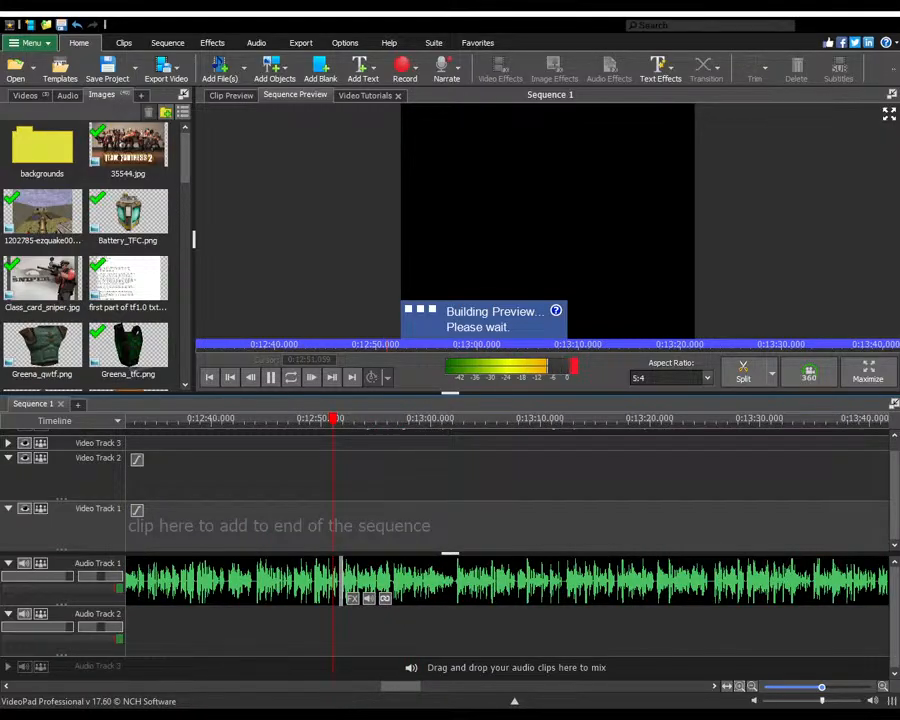
{"action": "left_click", "coordinate": [269, 381]}
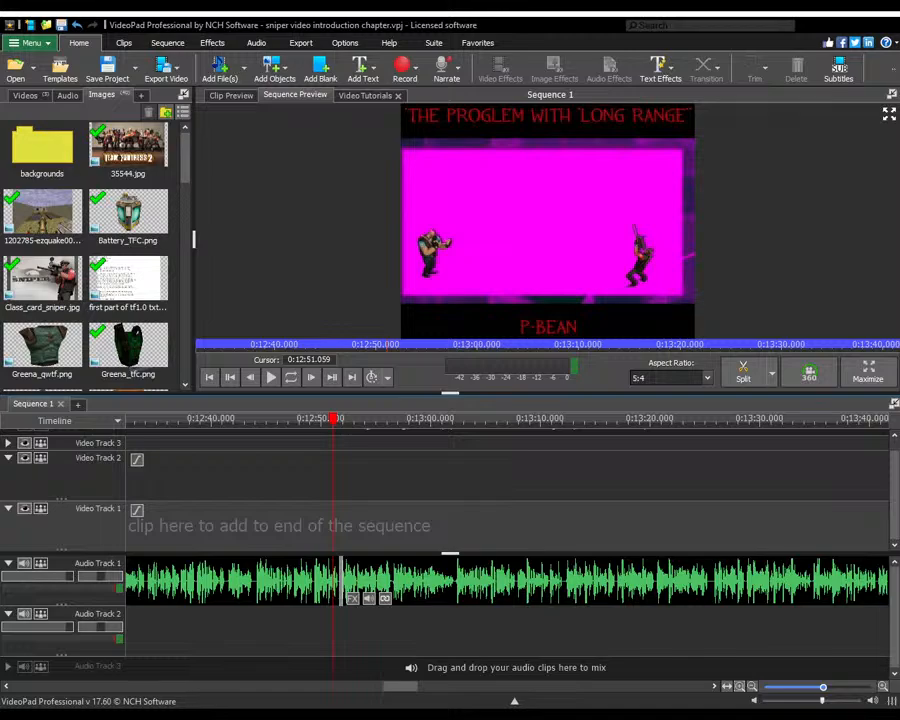
{"action": "key", "text": "space"}
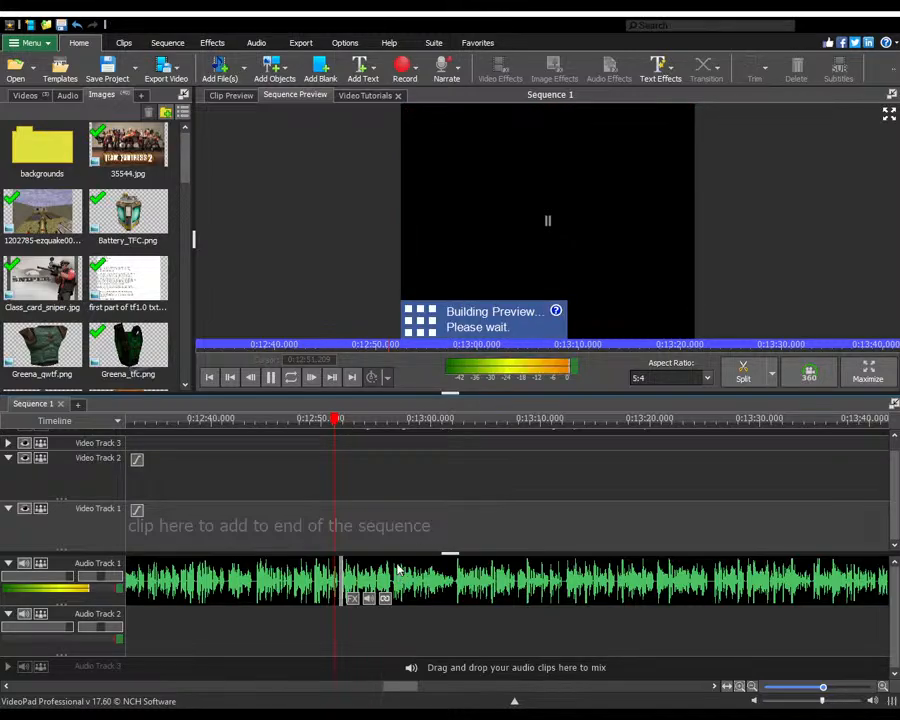
{"action": "key", "text": "space"}
{"action": "left_click", "coordinate": [389, 495]}
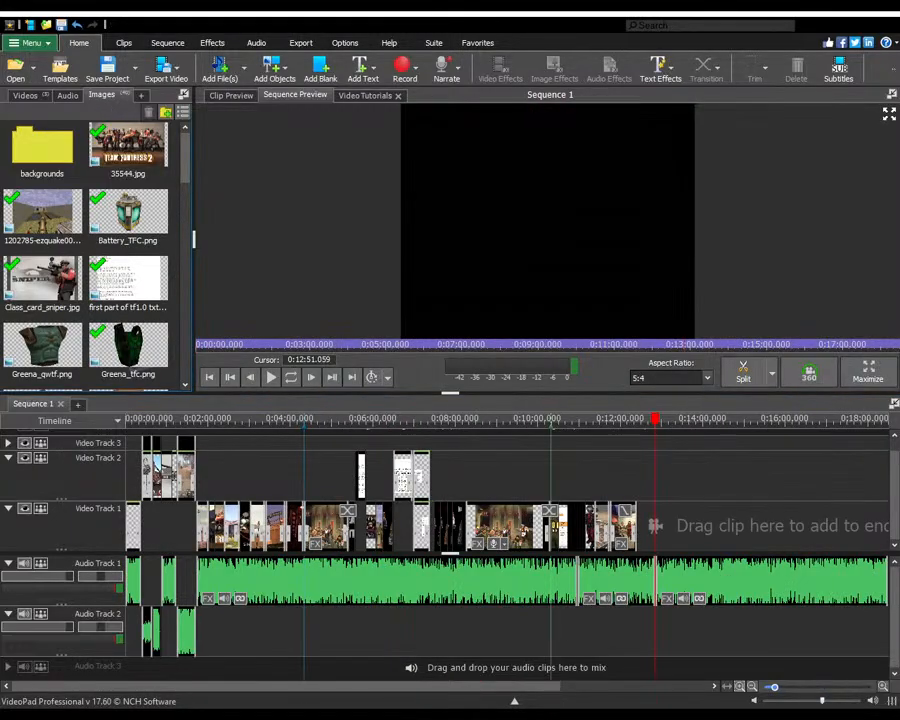
- Listen to the narration from the new cut on to 0:13:25.081, checking the timeline that remains without images
{"action": "key", "text": "space"}
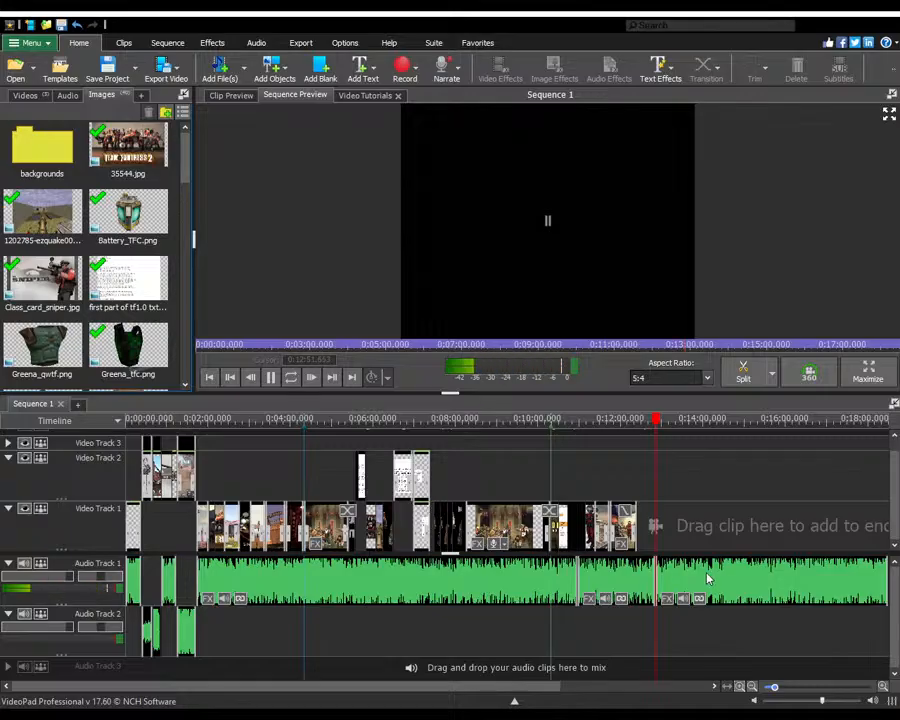
{"action": "scroll", "coordinate": [577, 503], "scroll_direction": "down", "scroll_amount": 2}
{"action": "scroll", "coordinate": [577, 503], "scroll_direction": "down", "scroll_amount": 1}
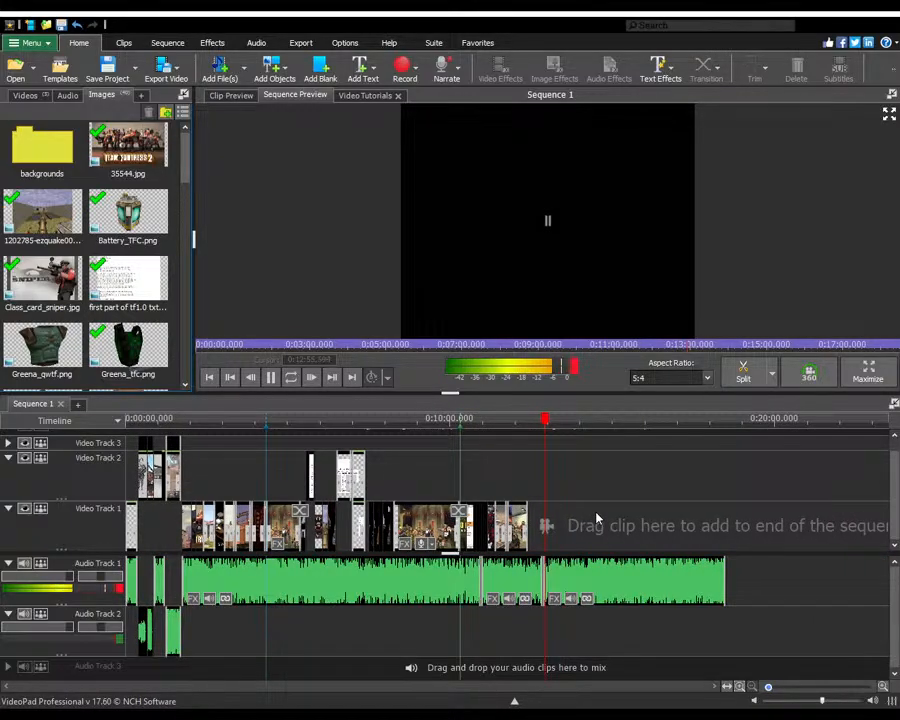
{"action": "scroll", "coordinate": [596, 517], "scroll_direction": "up", "scroll_amount": 3}
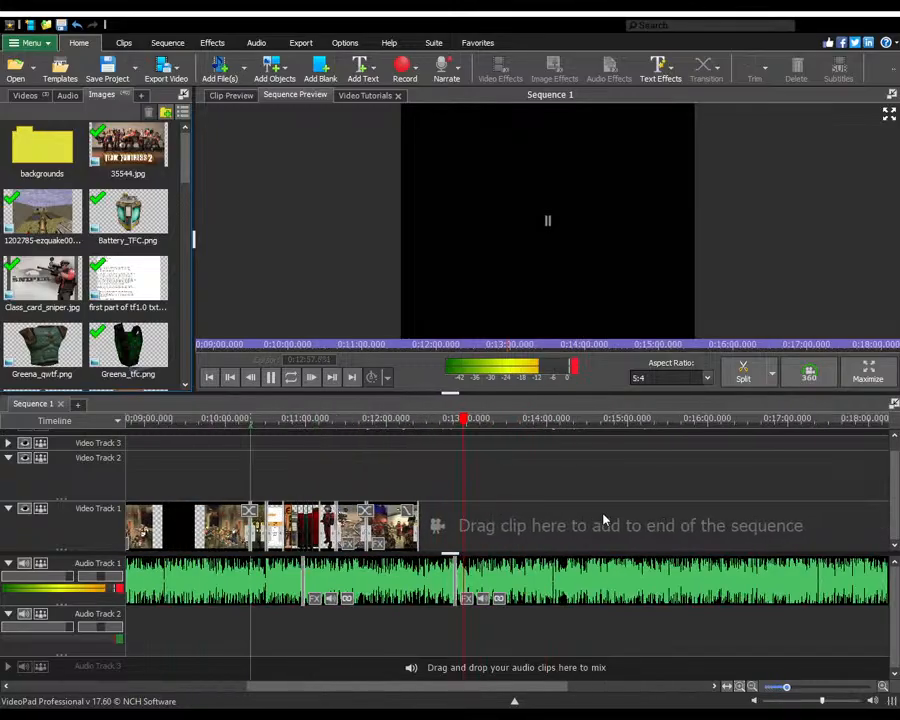
{"action": "scroll", "coordinate": [470, 535], "scroll_direction": "up", "scroll_amount": 5}
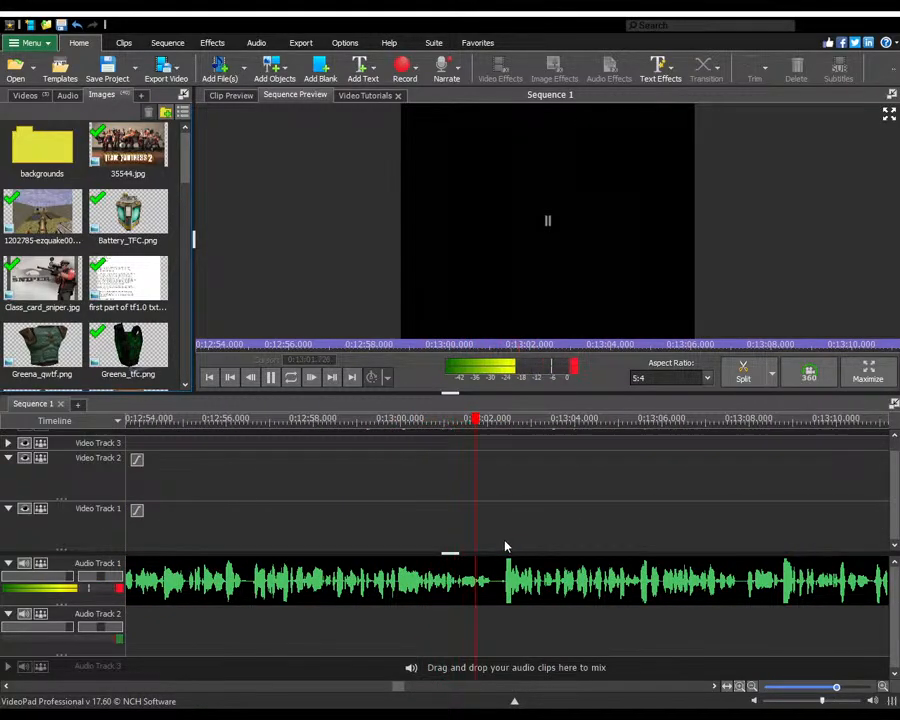
{"action": "scroll", "coordinate": [440, 552], "scroll_direction": "down", "scroll_amount": 4}
{"action": "scroll", "coordinate": [440, 552], "scroll_direction": "up", "scroll_amount": 2}
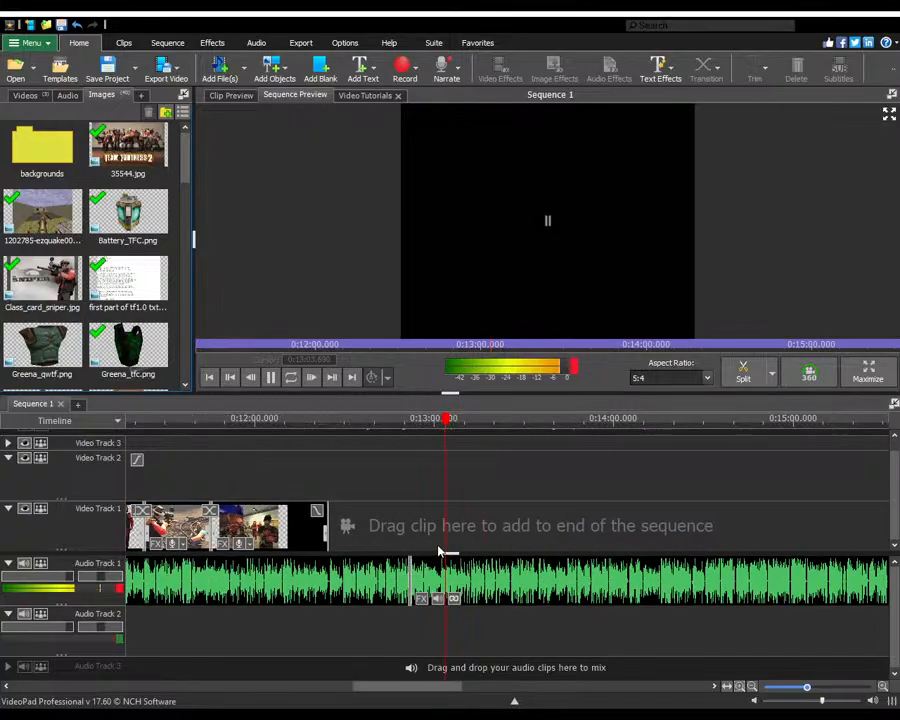
{"action": "scroll", "coordinate": [467, 533], "scroll_direction": "down", "scroll_amount": 3}
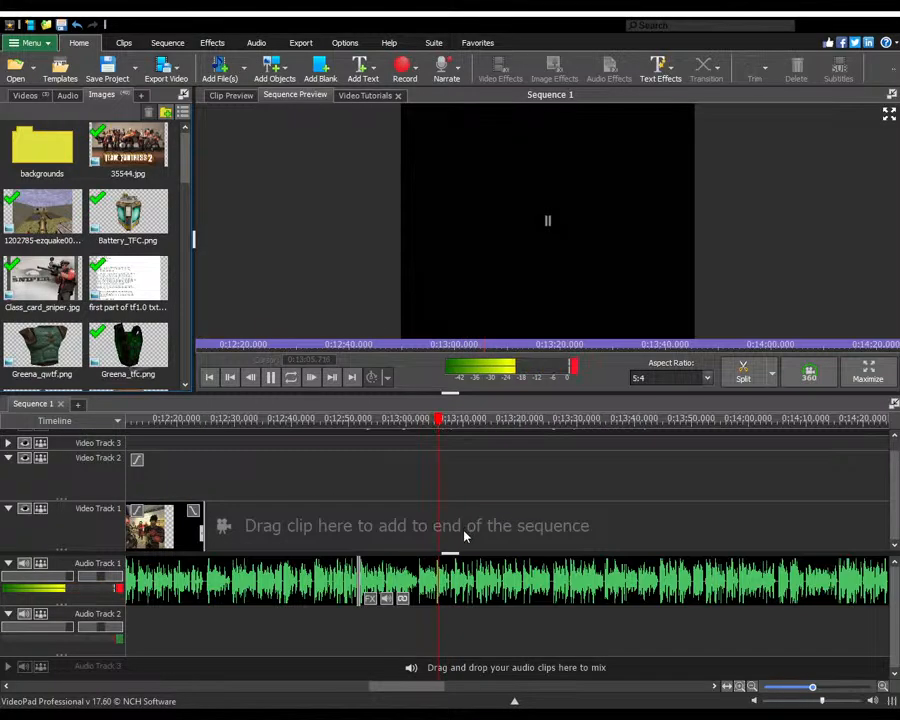
{"action": "scroll", "coordinate": [462, 532], "scroll_direction": "up", "scroll_amount": 3}
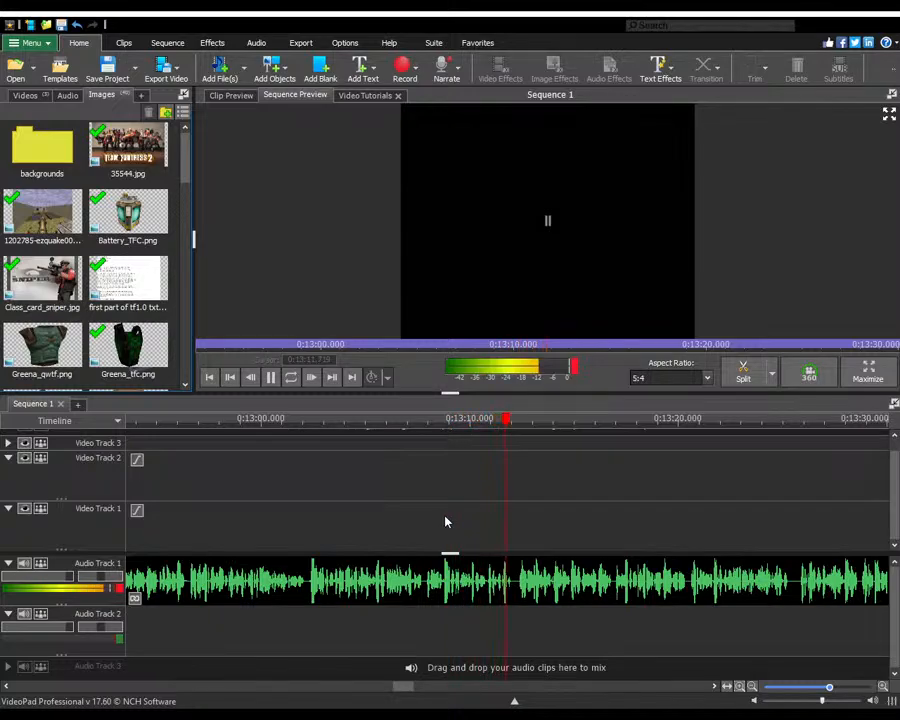
{"action": "scroll", "coordinate": [446, 521], "scroll_direction": "down", "scroll_amount": 2}
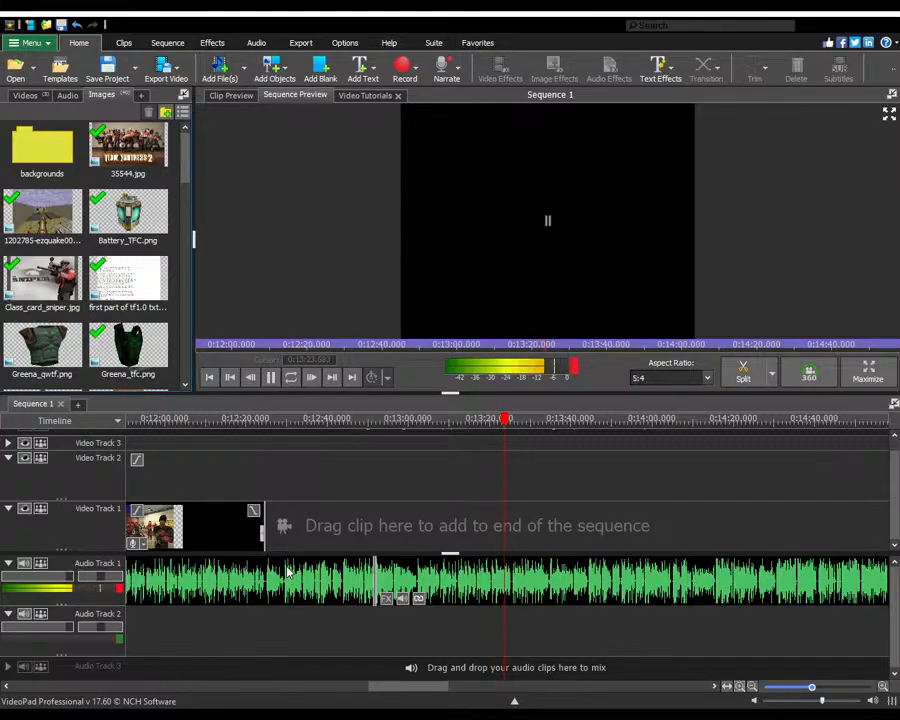
{"action": "scroll", "coordinate": [287, 570], "scroll_direction": "up", "scroll_amount": 1}
{"action": "key", "text": "space"}
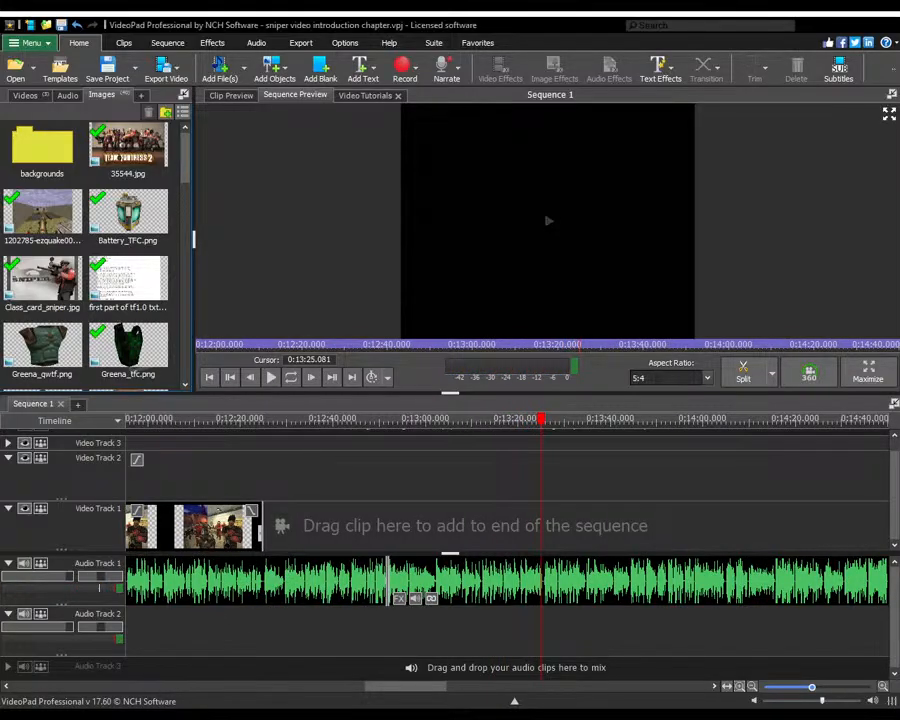